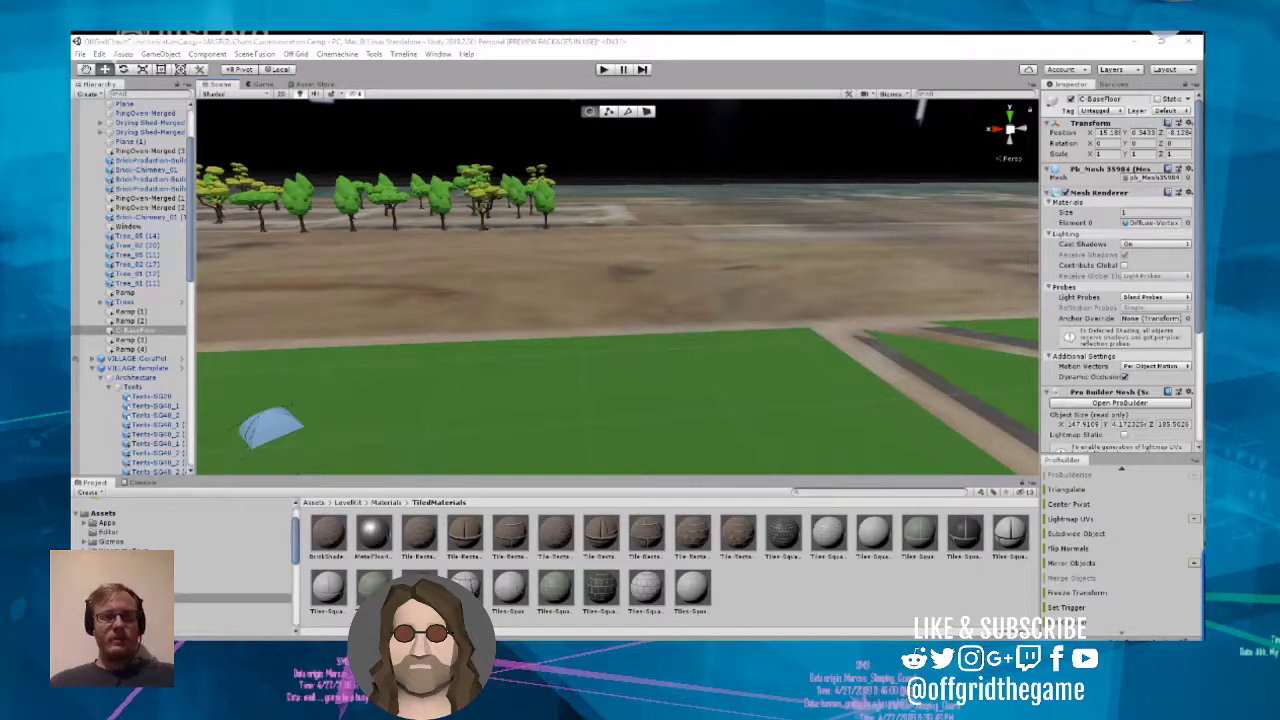
# Step: Survey the tent village beside the brick buildings and the grassy area with scattered trees in the camp level
pyautogui.moveTo(838, 326); pyautogui.dragTo(754, 347)
pyautogui.moveTo(786, 334); pyautogui.dragTo(494, 381, button='right')
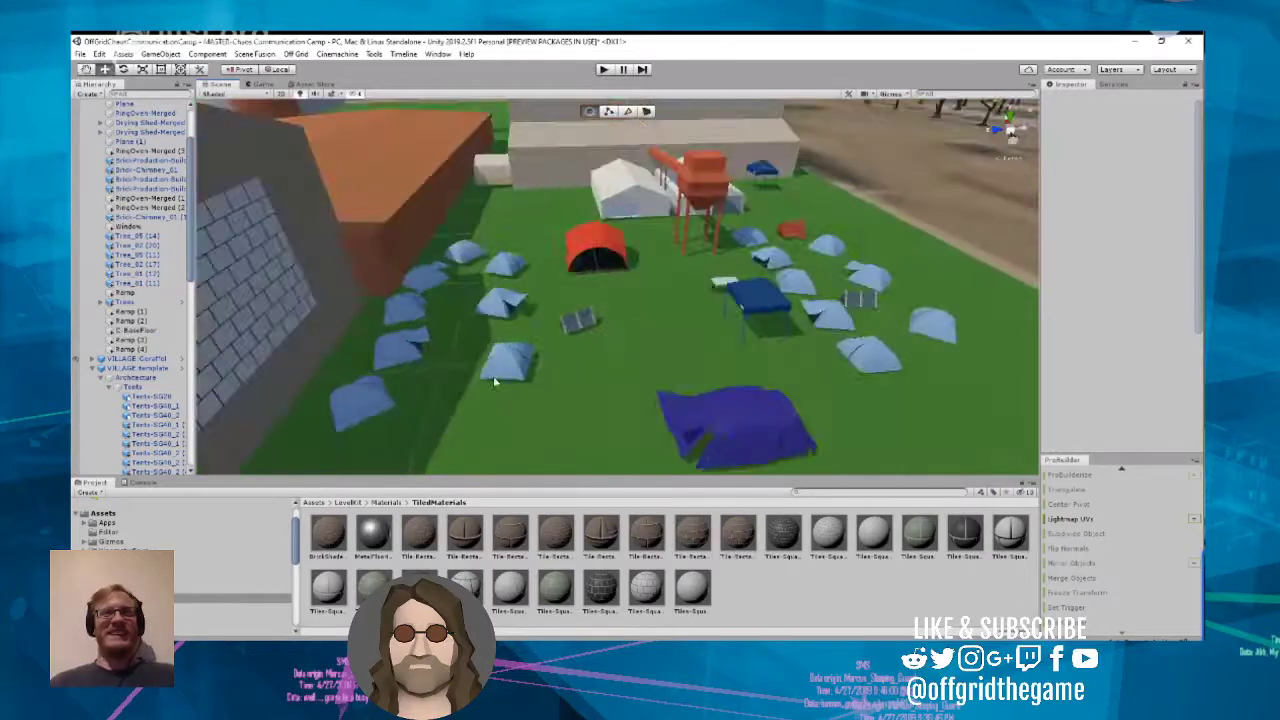
pyautogui.scroll(-5, 493, 376)
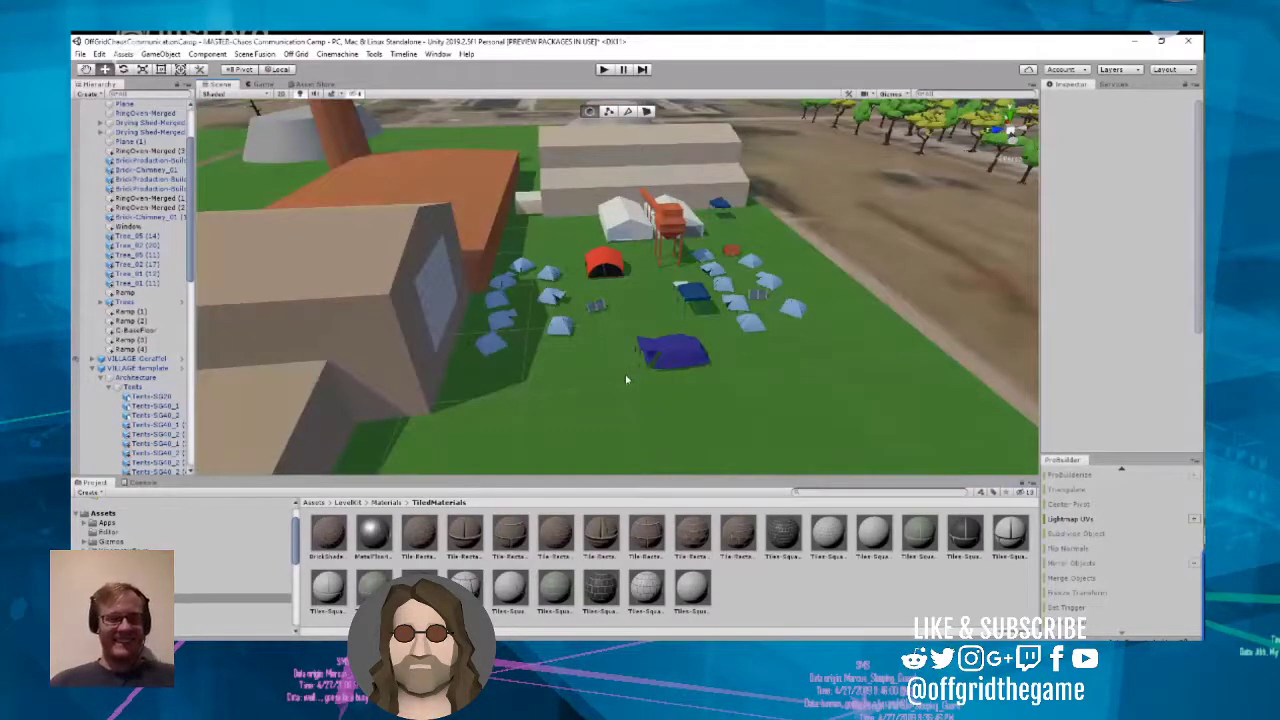
pyautogui.moveTo(613, 431); pyautogui.dragTo(165, 357, button='right')
pyautogui.moveTo(550, 432); pyautogui.dragTo(546, 425, button='right')
pyautogui.scroll(3, 546, 425)
pyautogui.scroll(5, 546, 425)
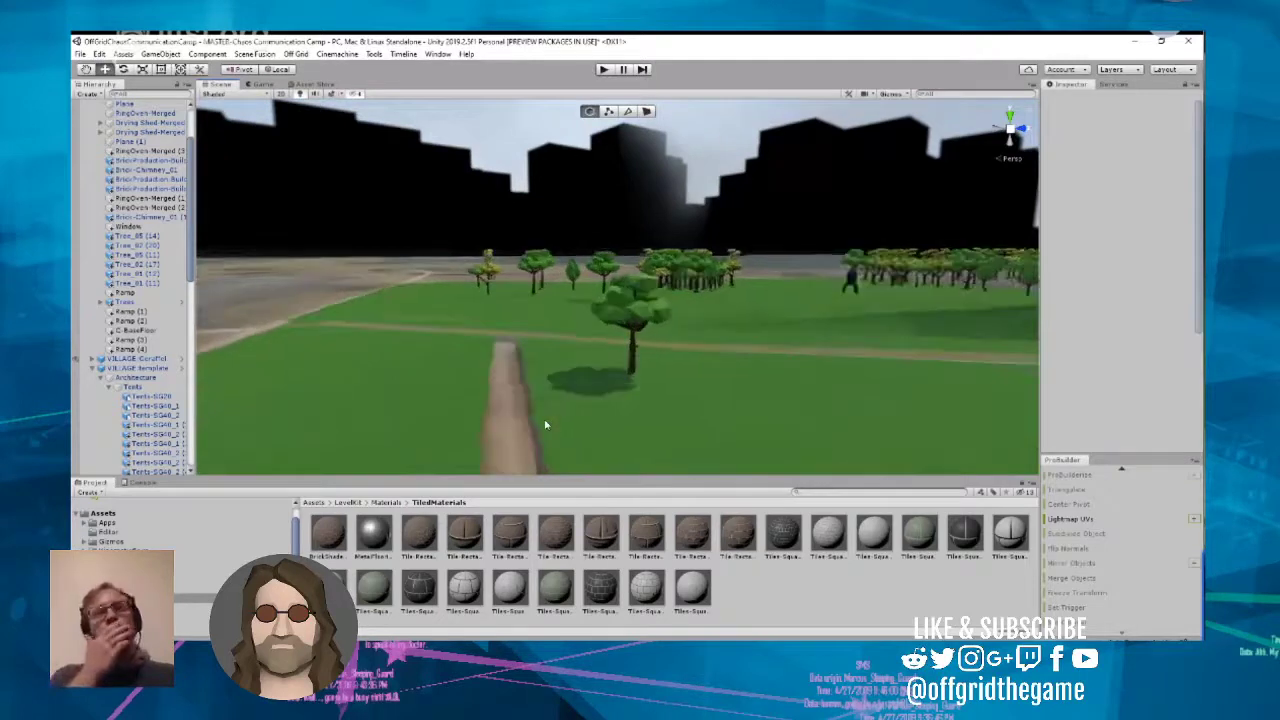
pyautogui.moveTo(546, 425); pyautogui.dragTo(490, 395, button='right')
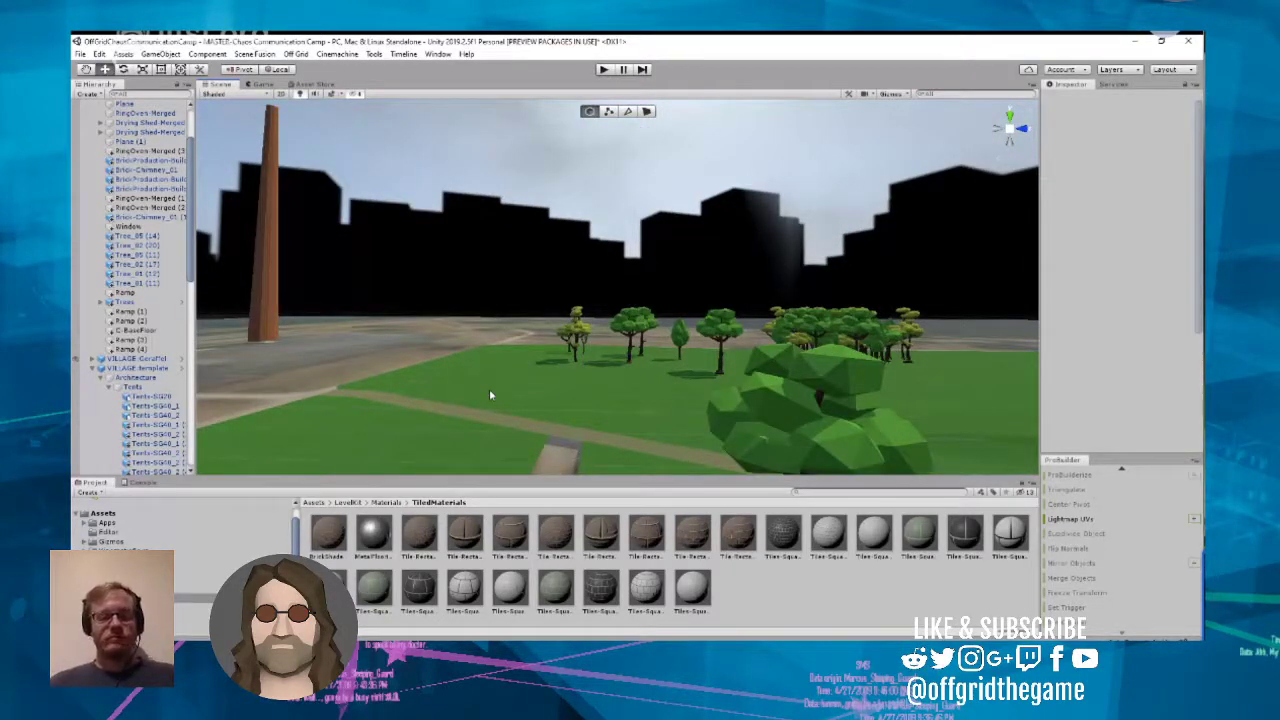
pyautogui.moveTo(490, 395); pyautogui.dragTo(560, 475, button='right')
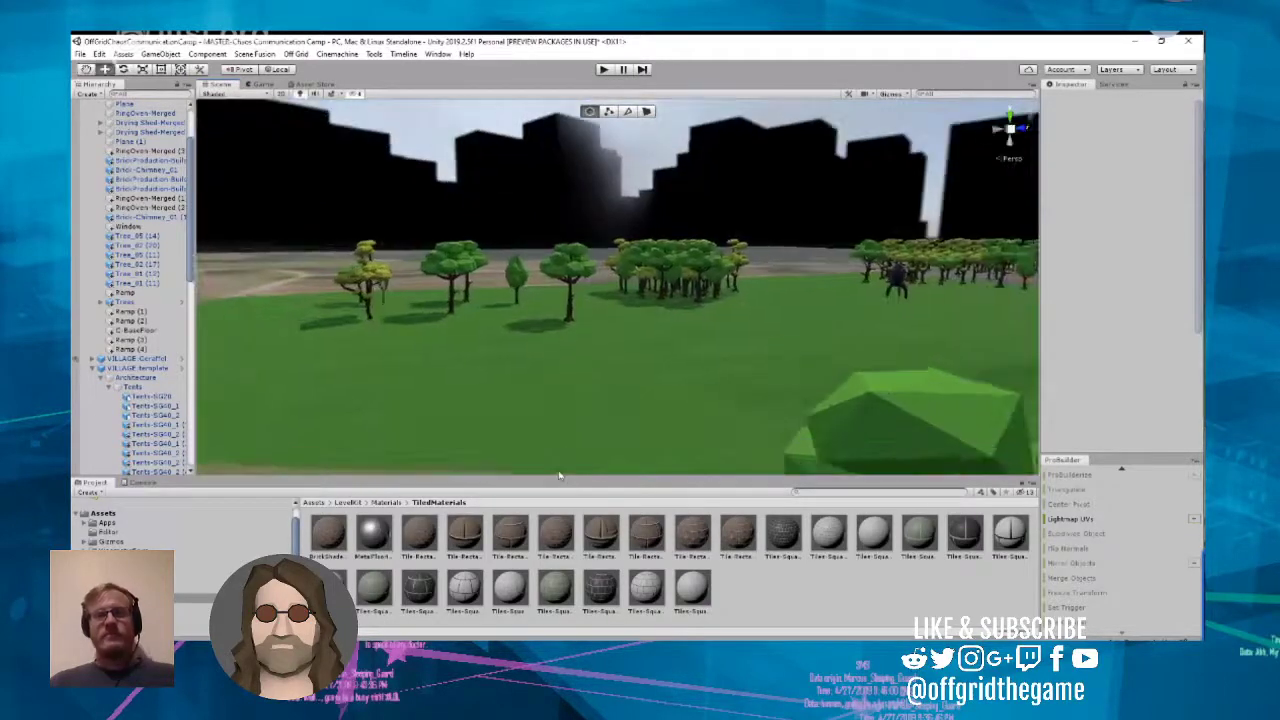
# Step: Examine the tree groups, footpaths and distant balloons around the meadow, ending at the open field with three white tents
pyautogui.scroll(2, 560, 474)
pyautogui.scroll(3, 560, 474)
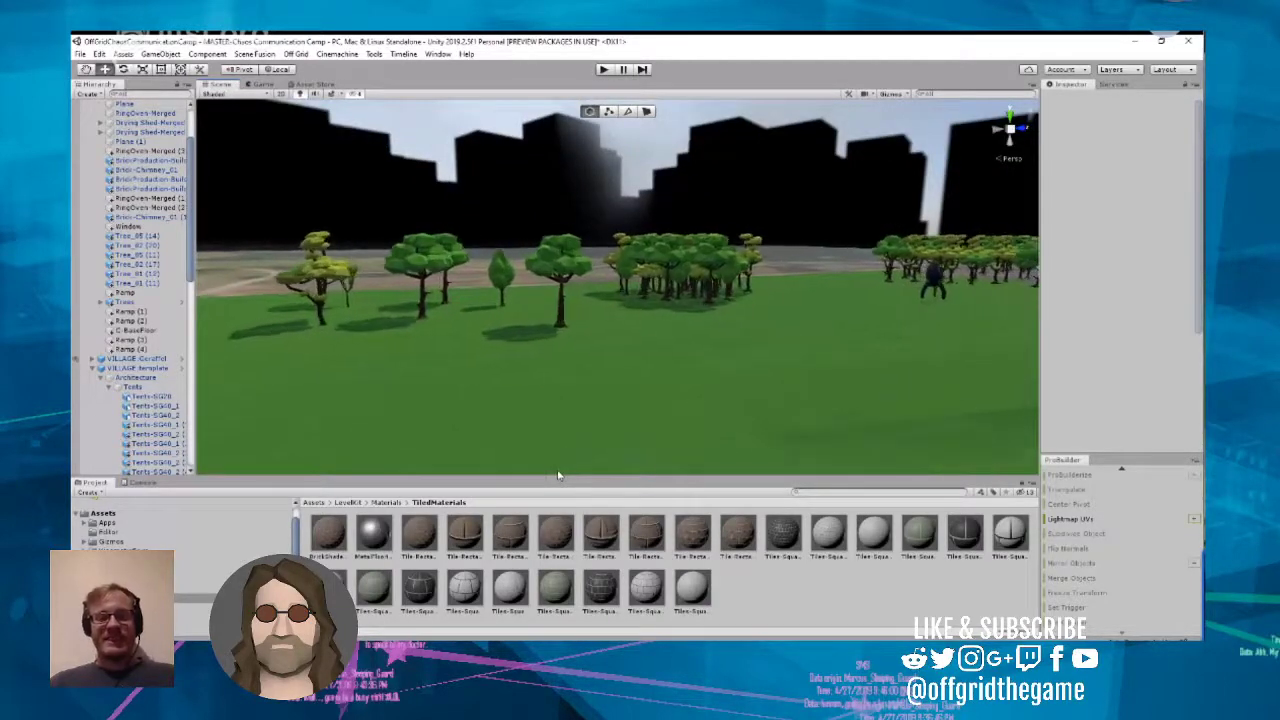
pyautogui.scroll(5, 557, 476)
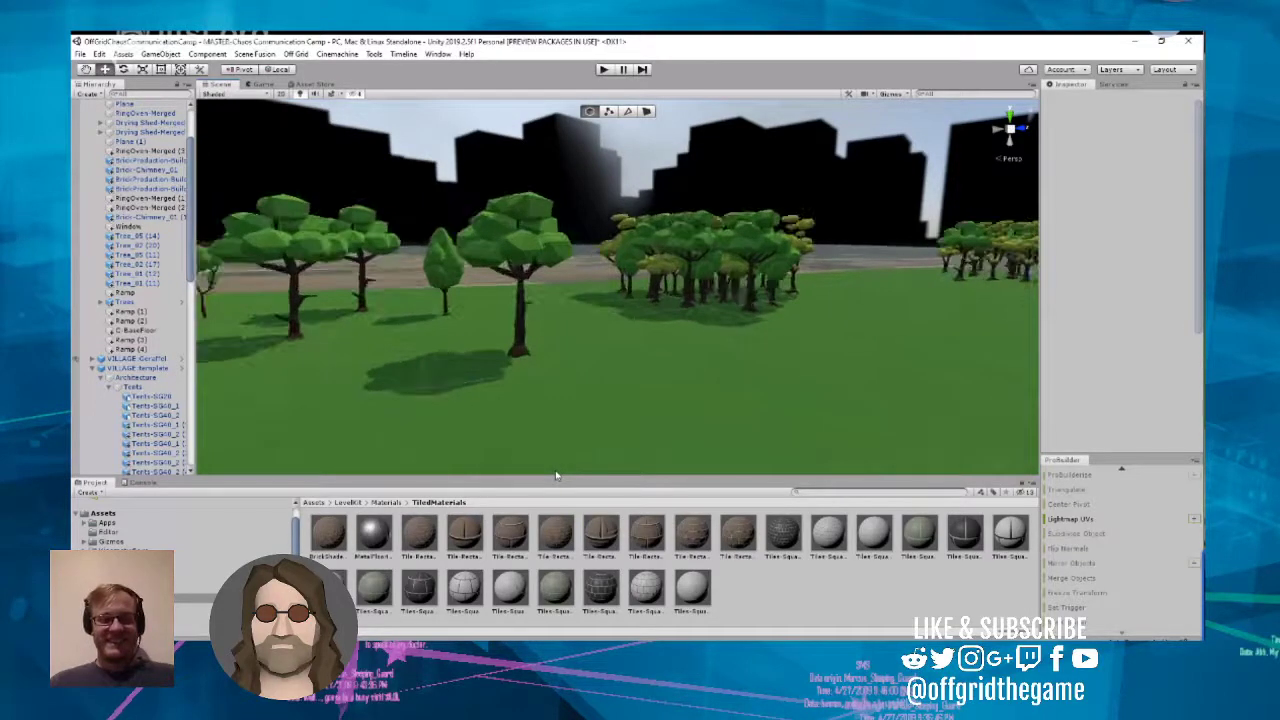
pyautogui.moveTo(557, 476); pyautogui.dragTo(614, 456, button='right')
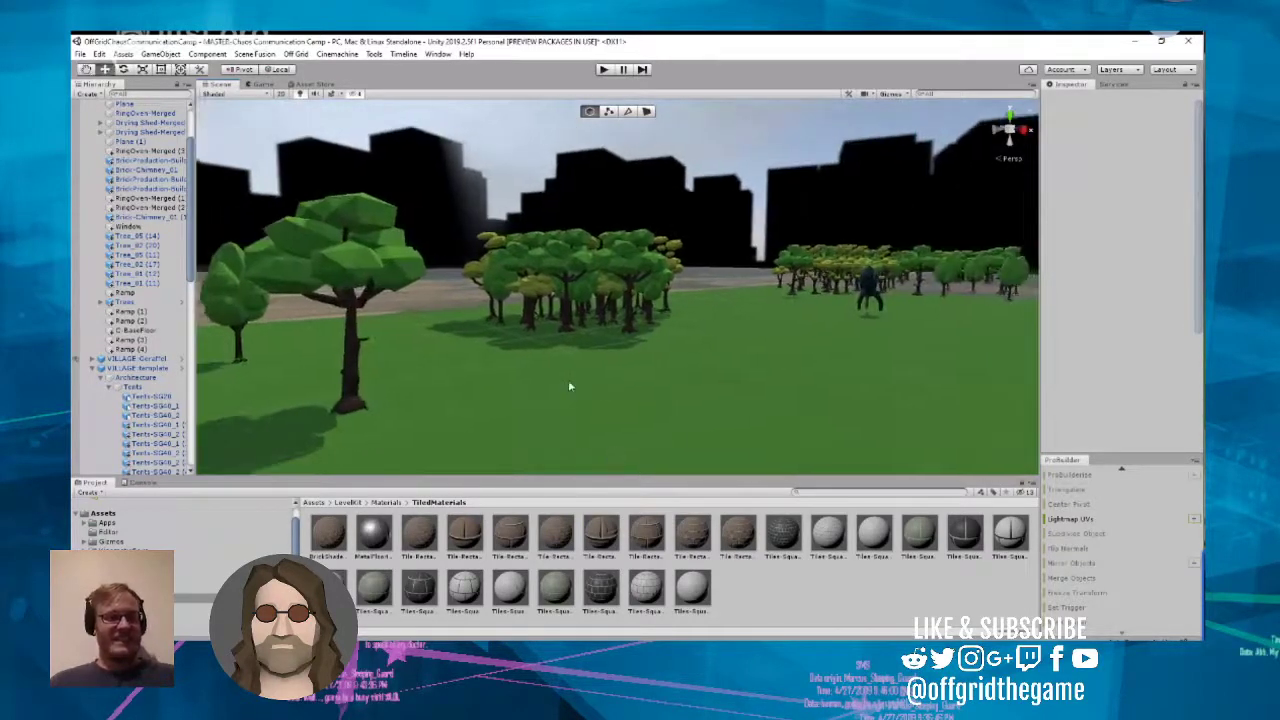
pyautogui.moveTo(570, 372); pyautogui.dragTo(838, 382, button='right')
pyautogui.scroll(3, 809, 398)
pyautogui.scroll(2, 786, 407)
pyautogui.scroll(5, 728, 407)
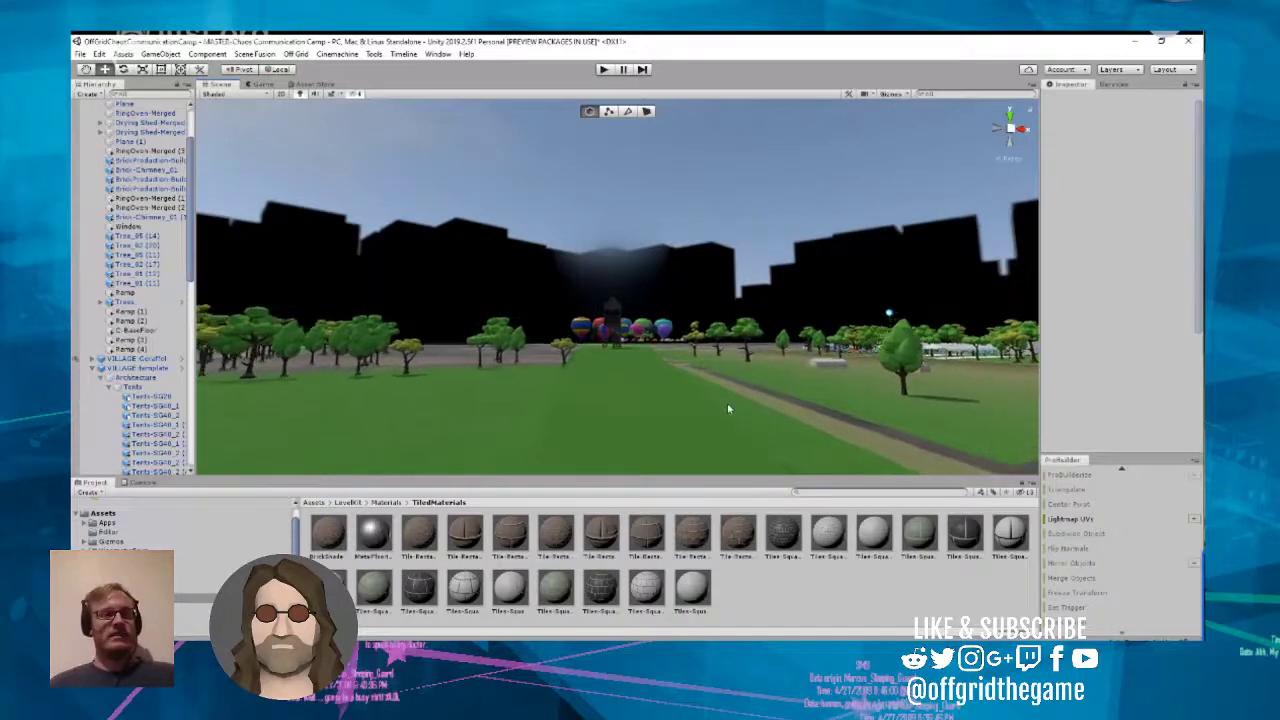
pyautogui.scroll(6, 712, 408)
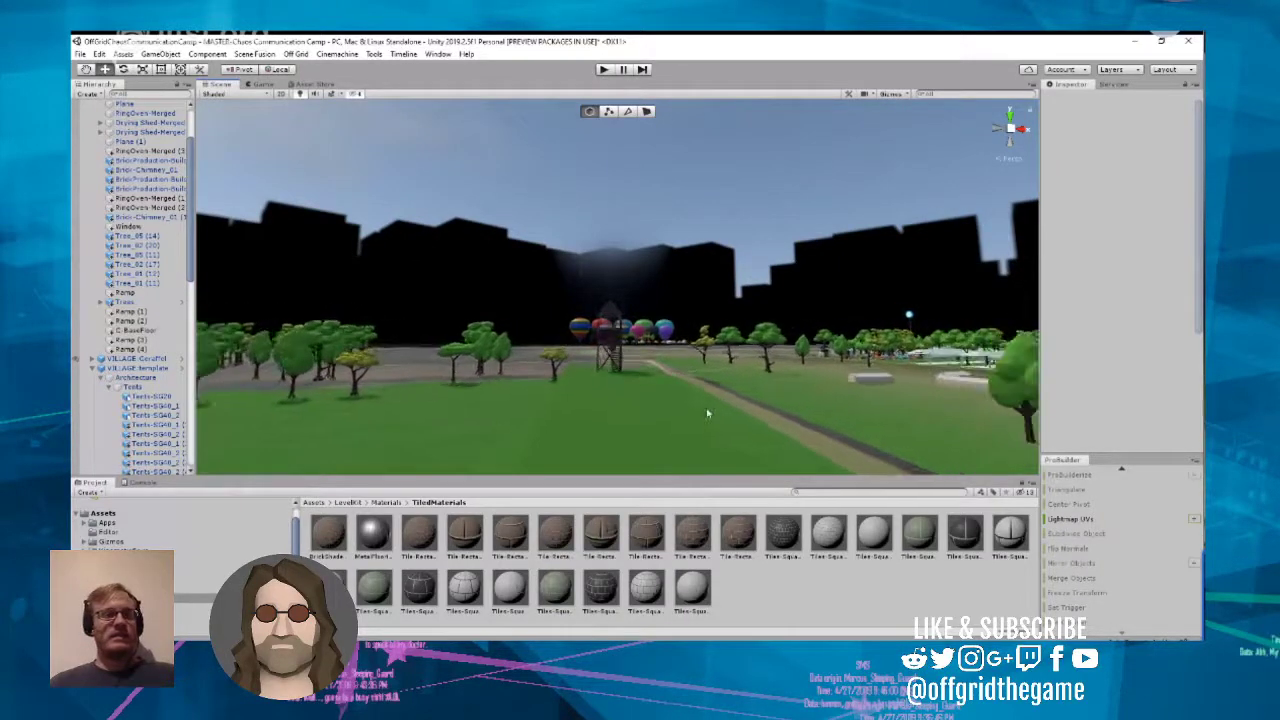
pyautogui.moveTo(711, 406); pyautogui.dragTo(875, 448, button='right')
pyautogui.scroll(5, 681, 408)
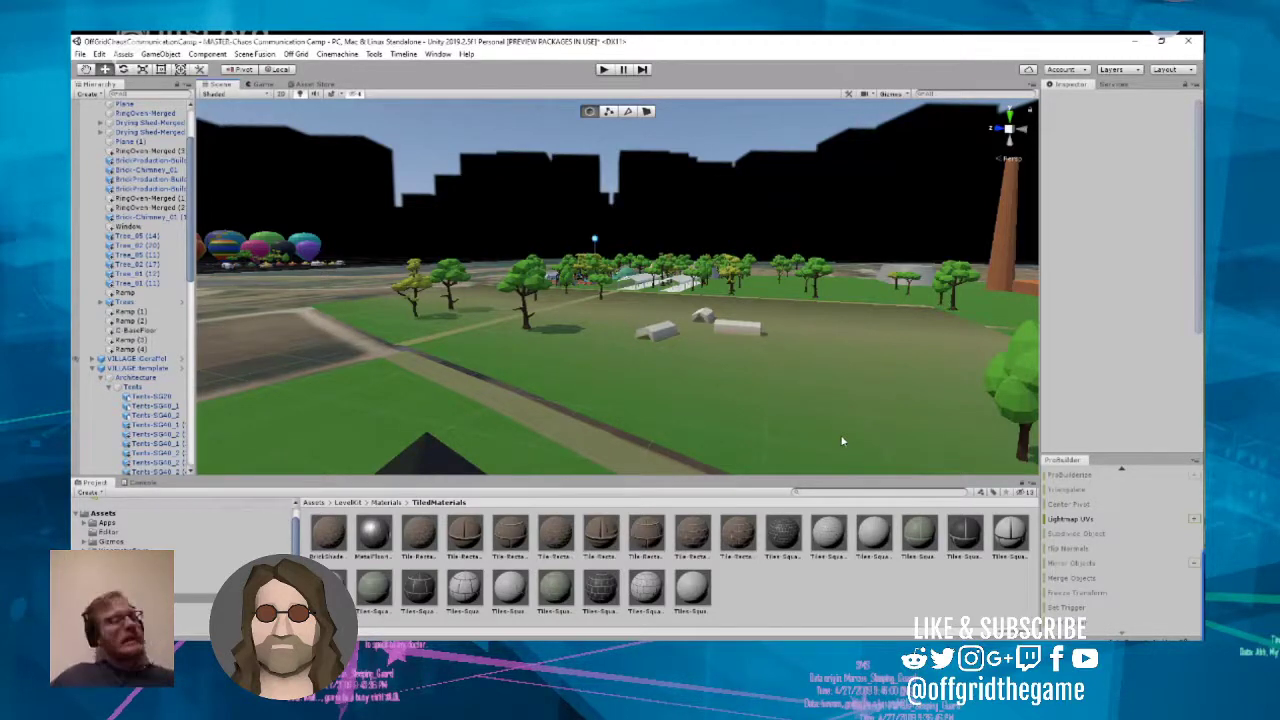
pyautogui.moveTo(754, 436); pyautogui.dragTo(809, 421, button='right')
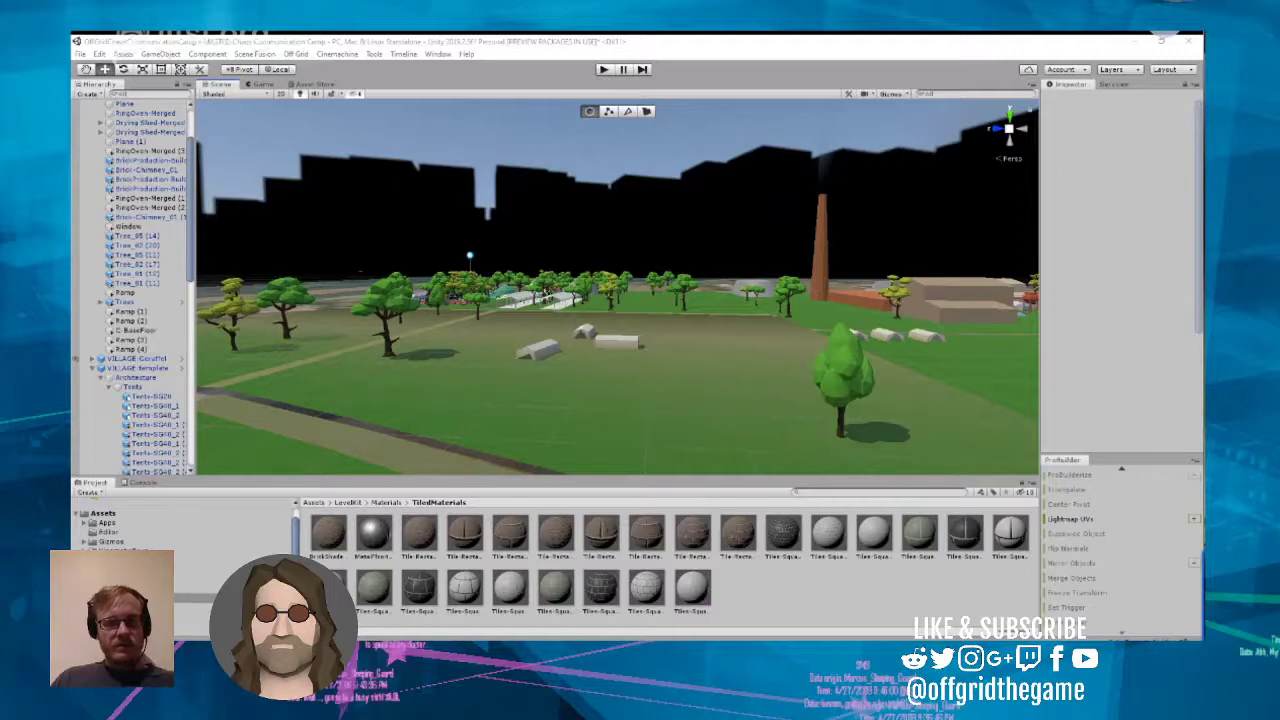
# Step: Inspect the field with the three small white tents and its surroundings, including an overhead look at the tents
pyautogui.moveTo(764, 374); pyautogui.dragTo(880, 380, button='right')
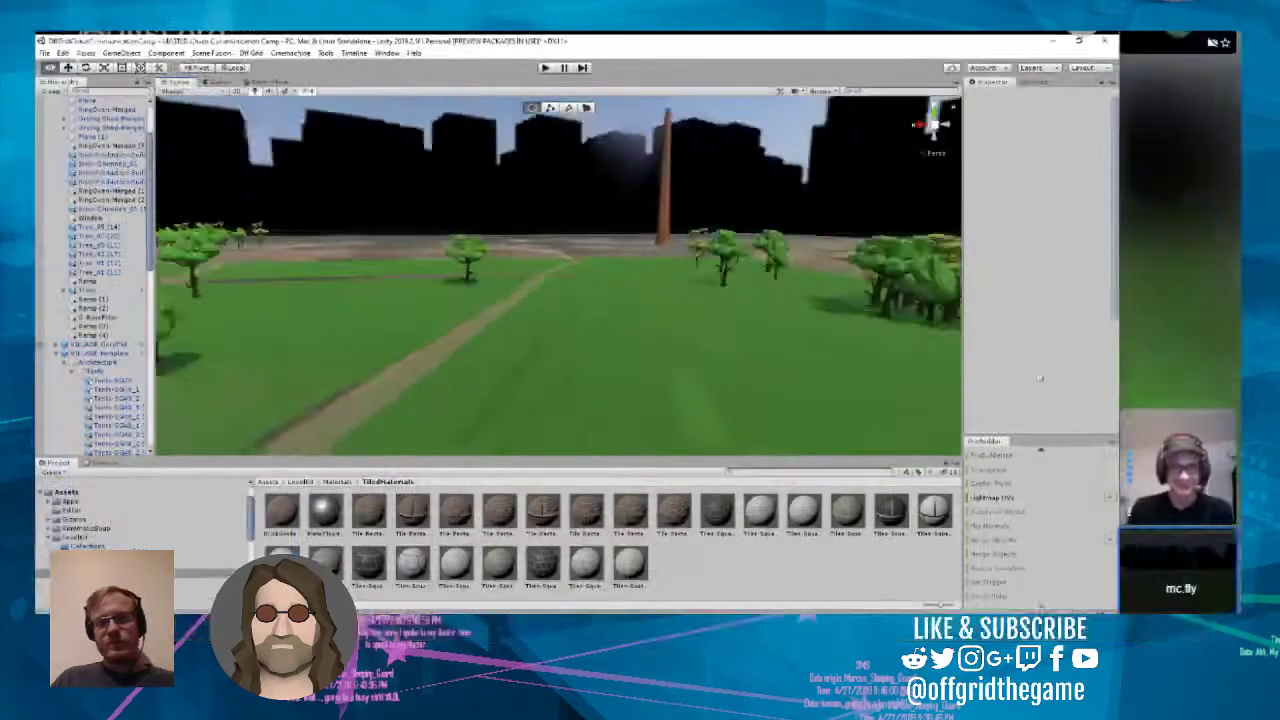
pyautogui.moveTo(830, 355); pyautogui.dragTo(675, 357, button='right')
pyautogui.scroll(7, 674, 356)
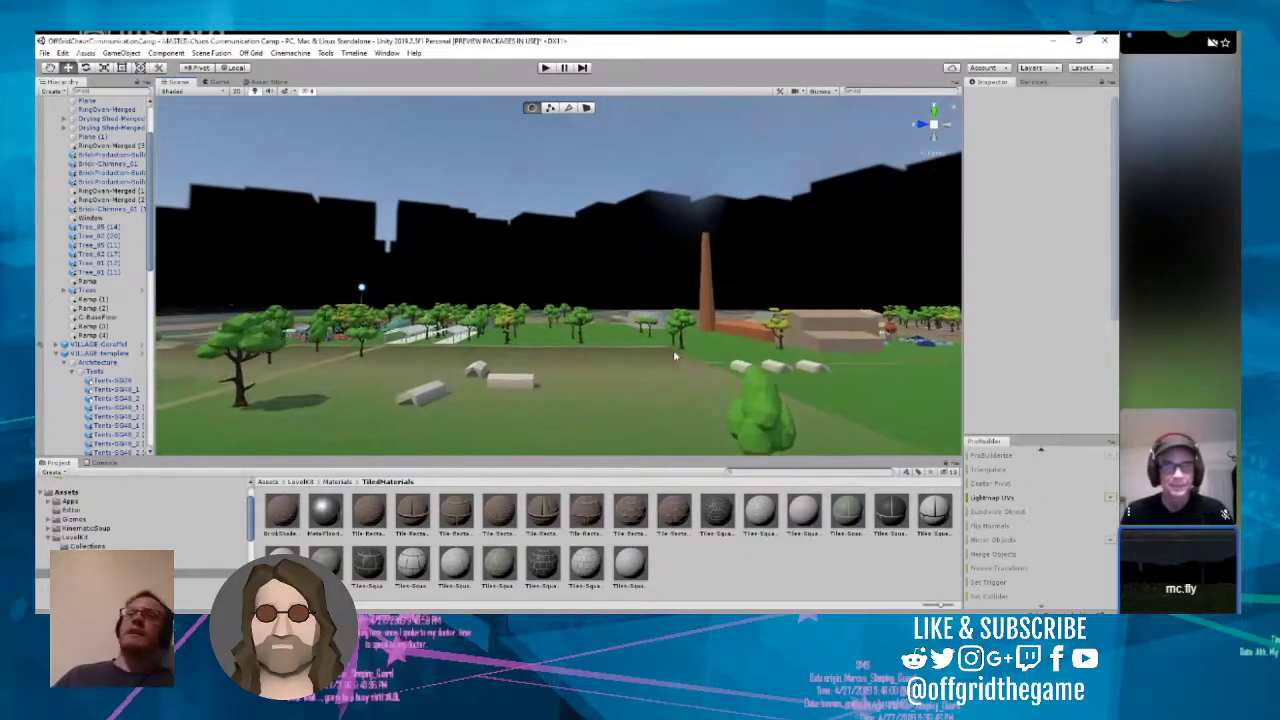
pyautogui.scroll(8, 674, 356)
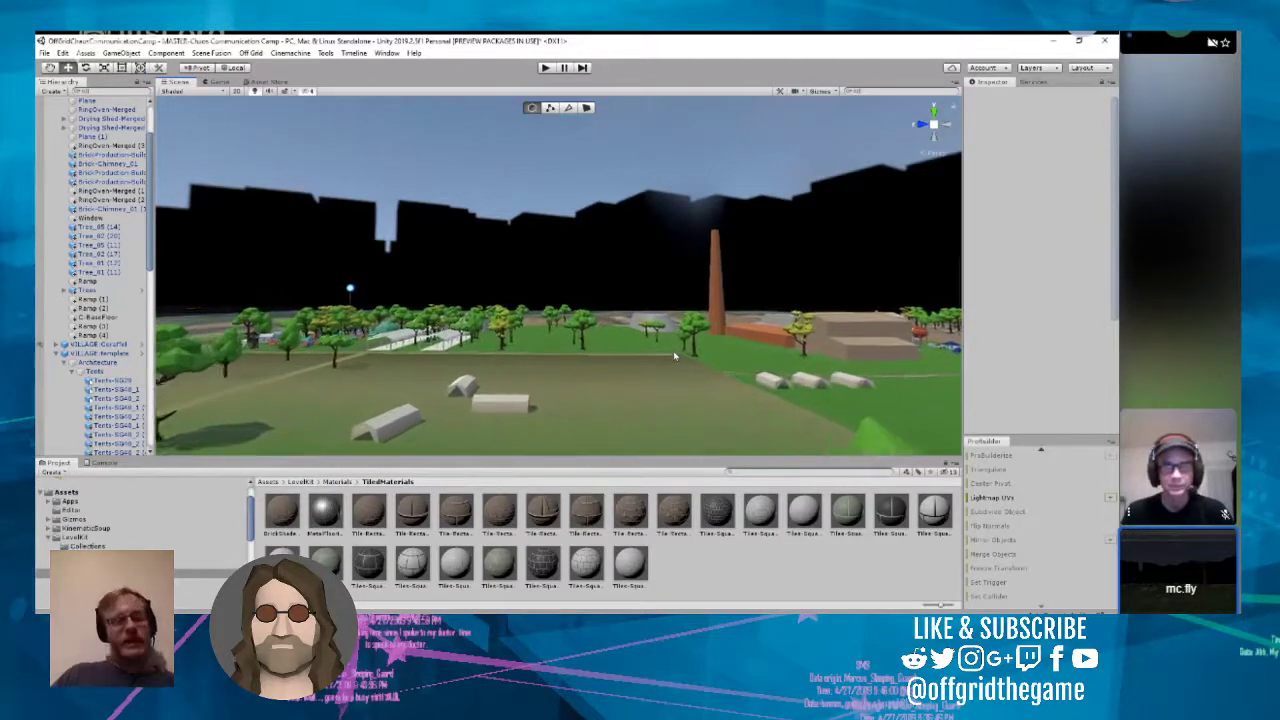
pyautogui.scroll(8, 674, 356)
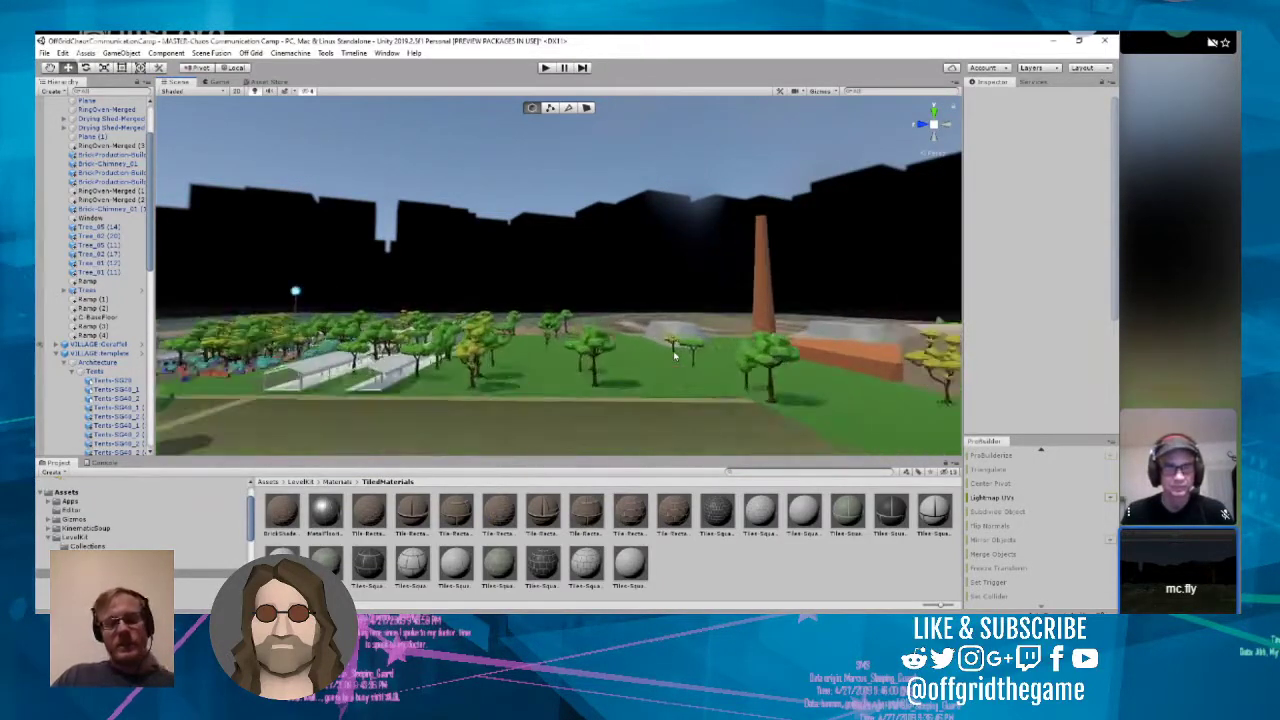
pyautogui.moveTo(634, 351); pyautogui.dragTo(374, 527, button='right')
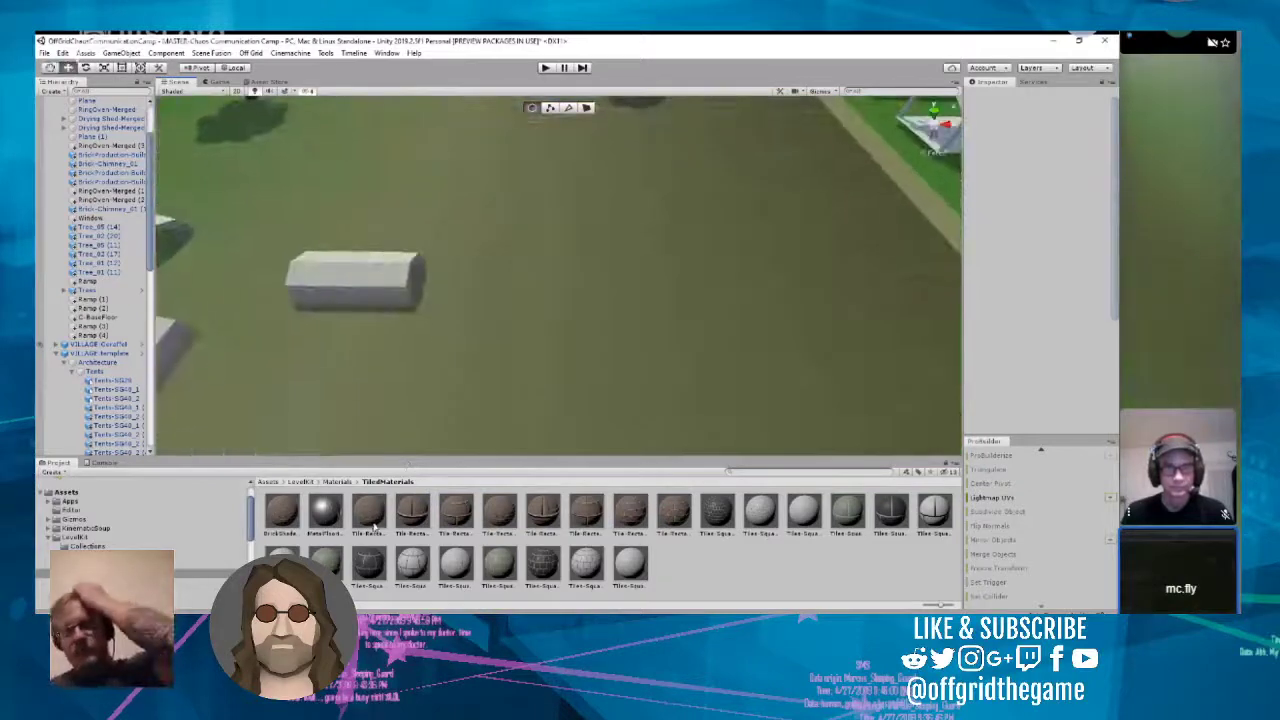
pyautogui.scroll(-10, 402, 434)
pyautogui.moveTo(423, 397); pyautogui.dragTo(477, 396, button='right')
pyautogui.scroll(3, 366, 357)
pyautogui.scroll(3, 372, 355)
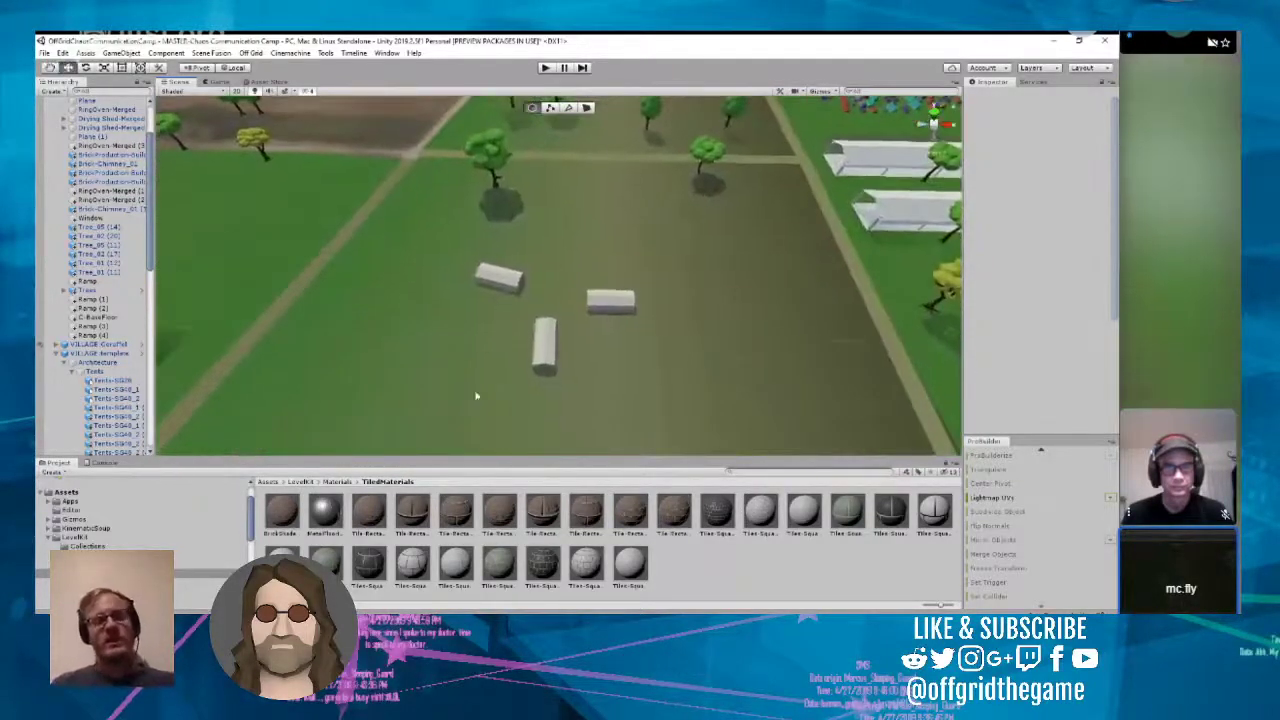
# Step: Shift the three white tents on the open field slightly, moving the angled one to about X 26.3, Z 217.6
pyautogui.click(611, 305)
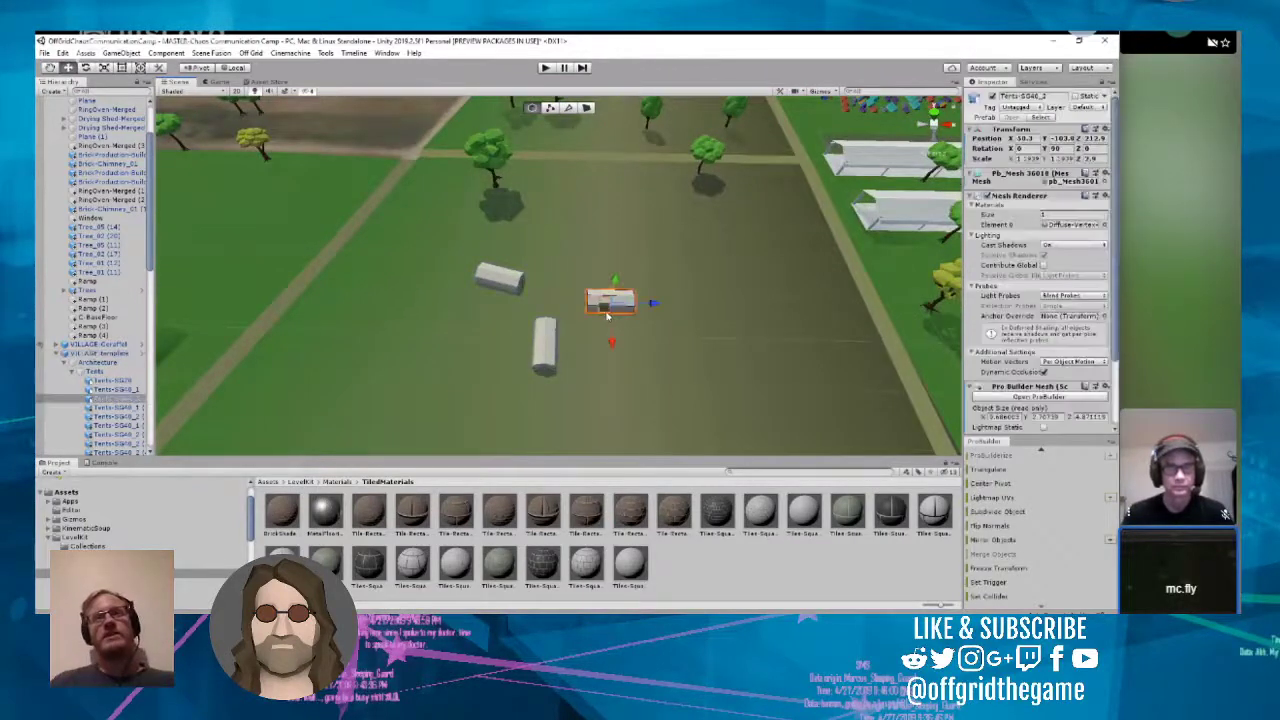
pyautogui.click(547, 346)
pyautogui.moveTo(591, 348); pyautogui.dragTo(597, 349)
pyautogui.click(513, 286)
pyautogui.click(511, 283)
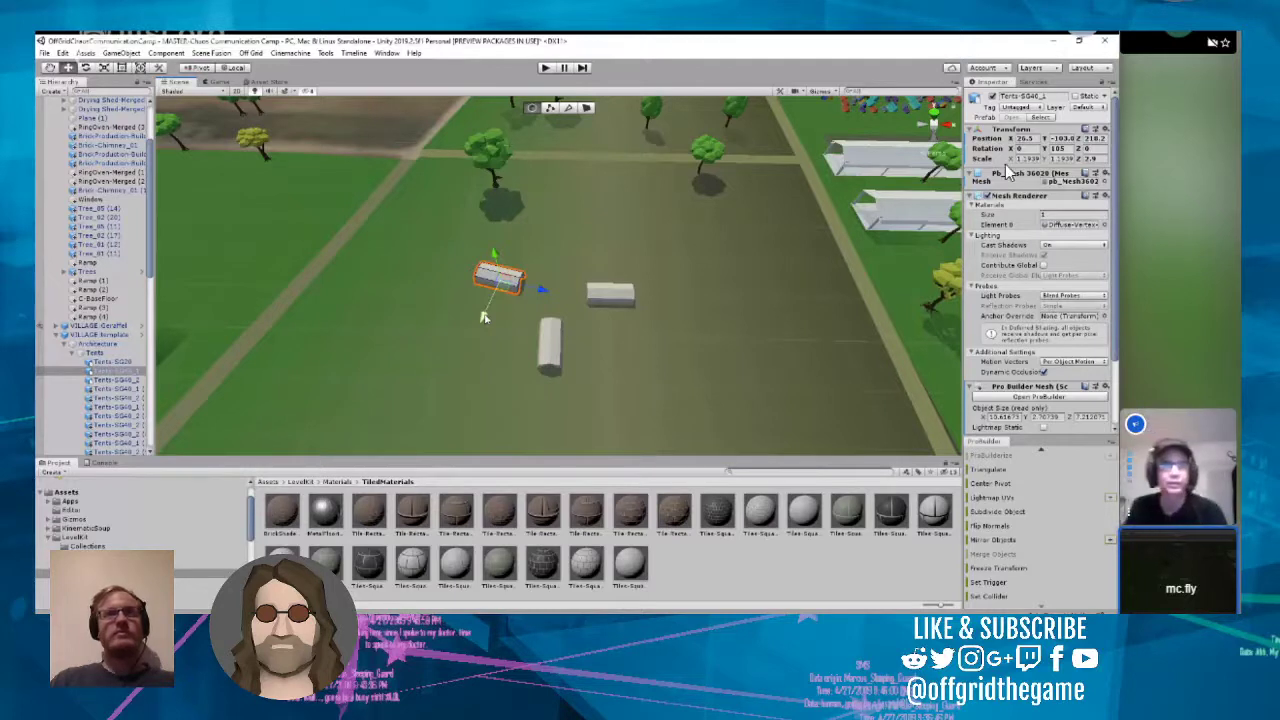
pyautogui.moveTo(485, 318); pyautogui.dragTo(484, 321)
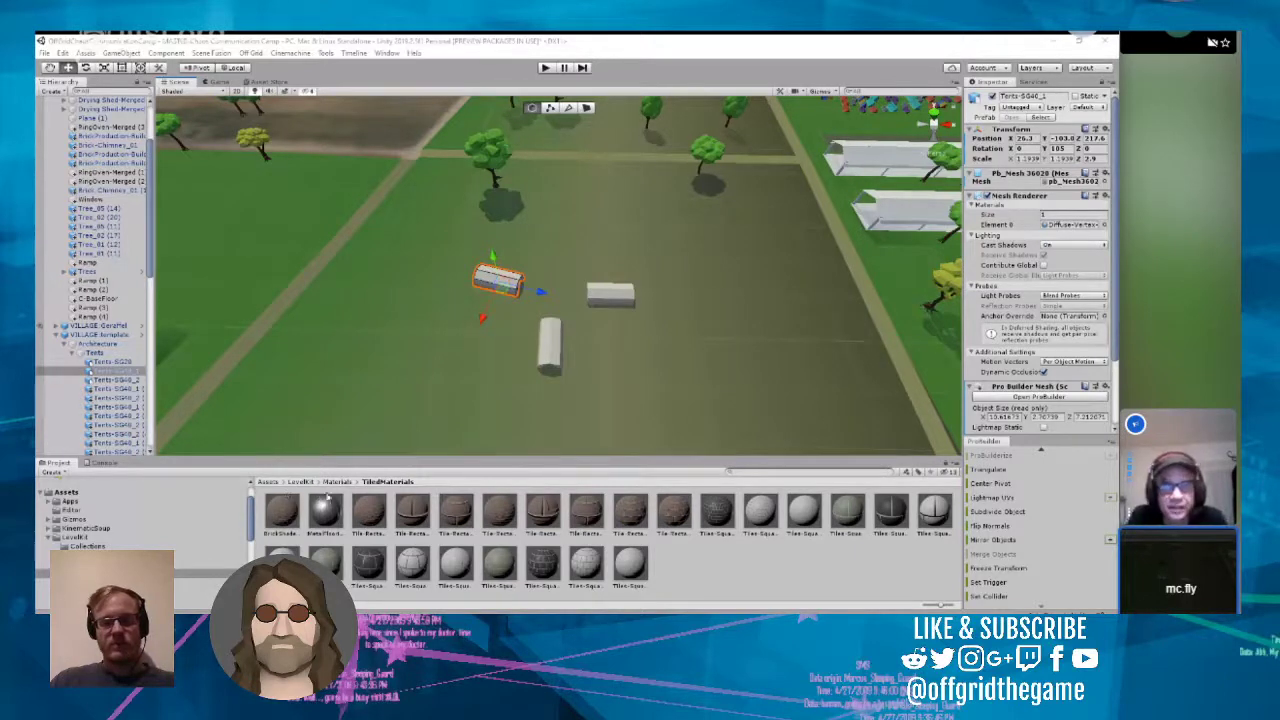
# Step: Look through the LevelKit Materials folder, then open Levels/CCCampMod/Chaos Communication Camp 2019/LevelAssets in the project assets
pyautogui.click(340, 484)
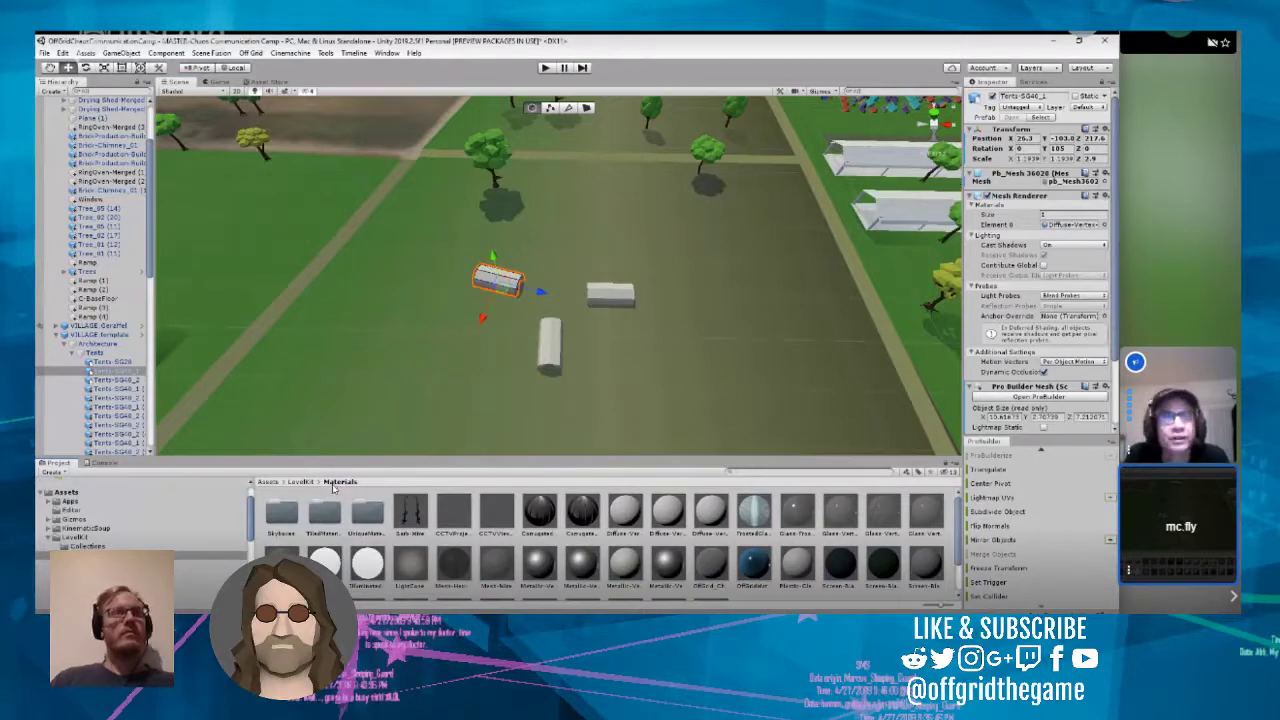
pyautogui.scroll(-3, 410, 528)
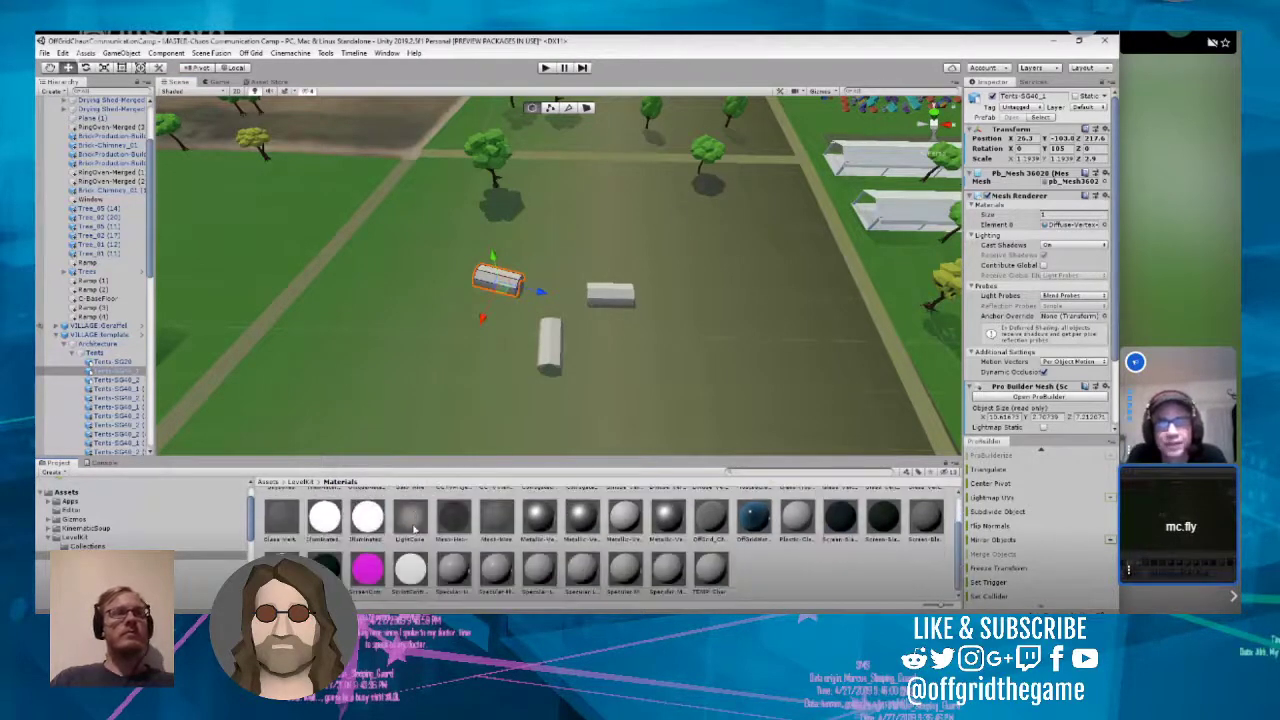
pyautogui.scroll(3, 403, 522)
pyautogui.click(268, 482)
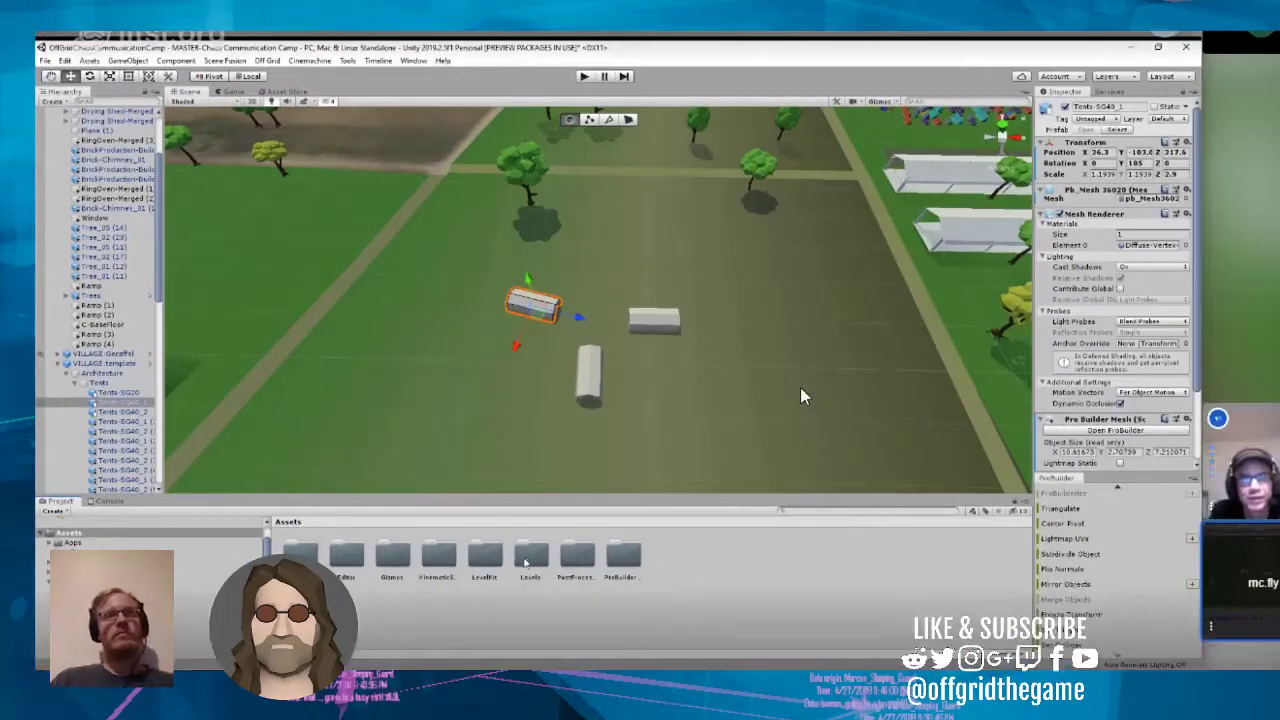
pyautogui.doubleClick(530, 556)
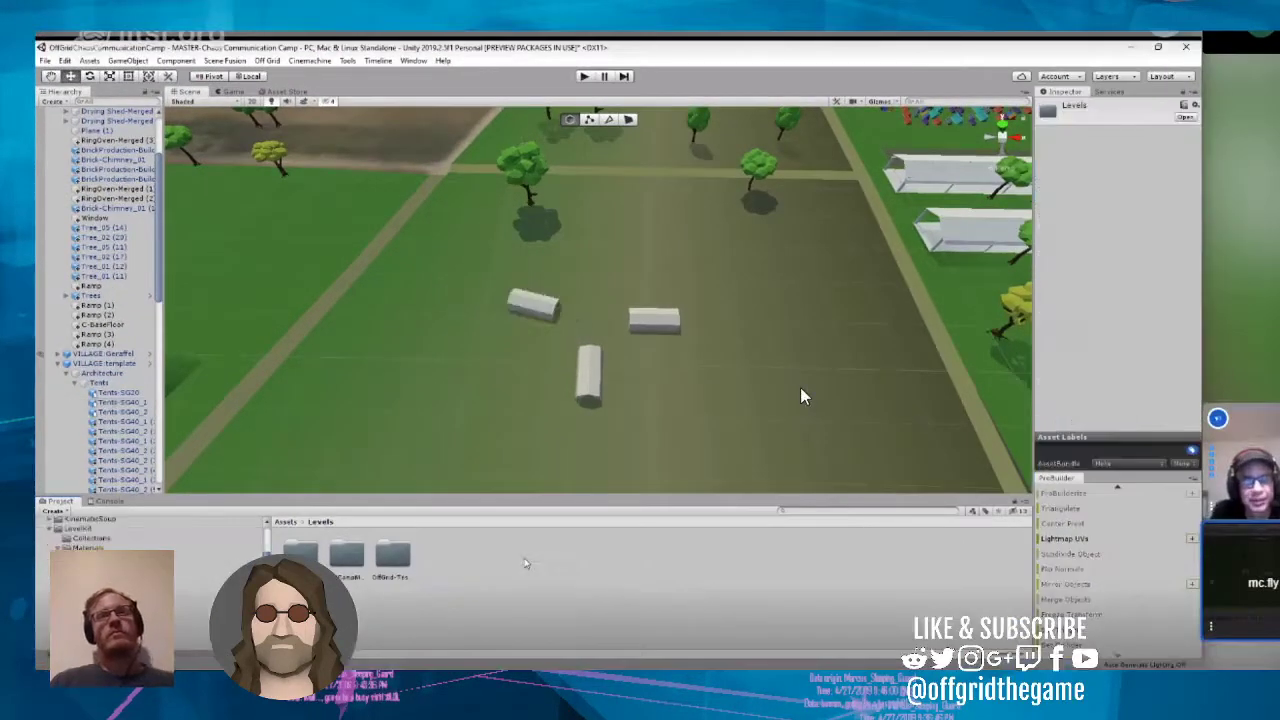
pyautogui.doubleClick(348, 556)
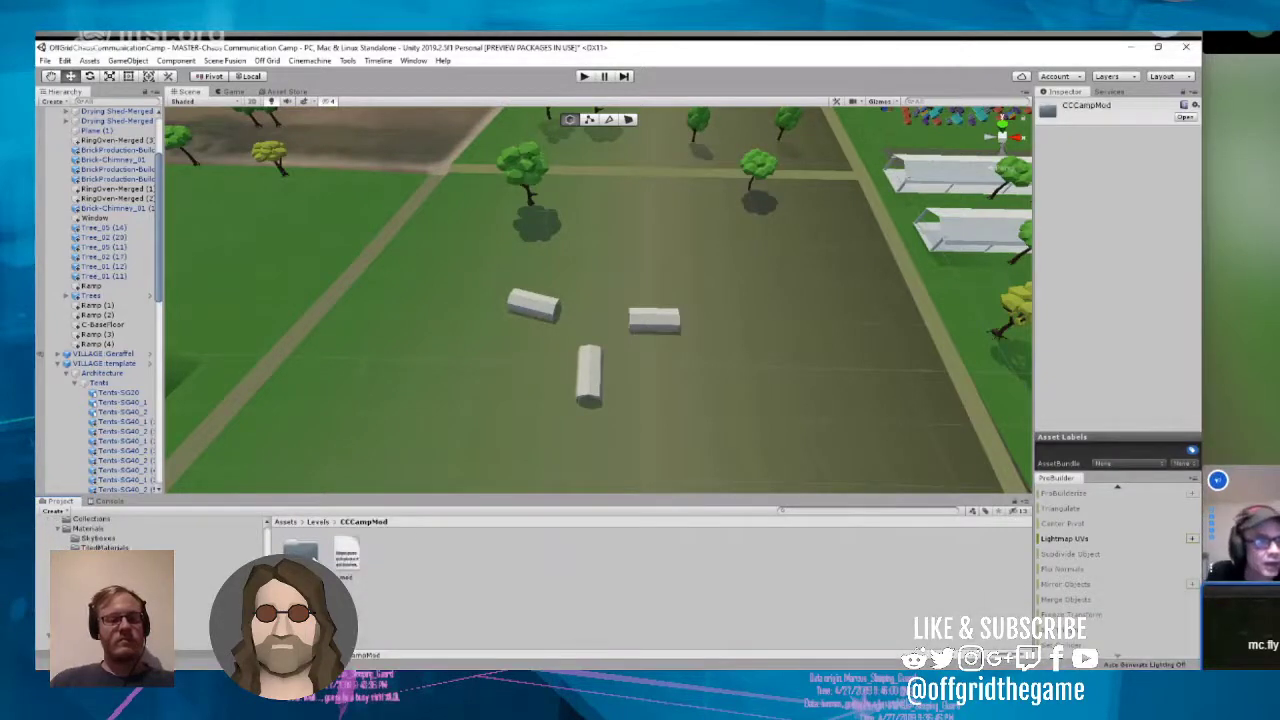
pyautogui.doubleClick(300, 553)
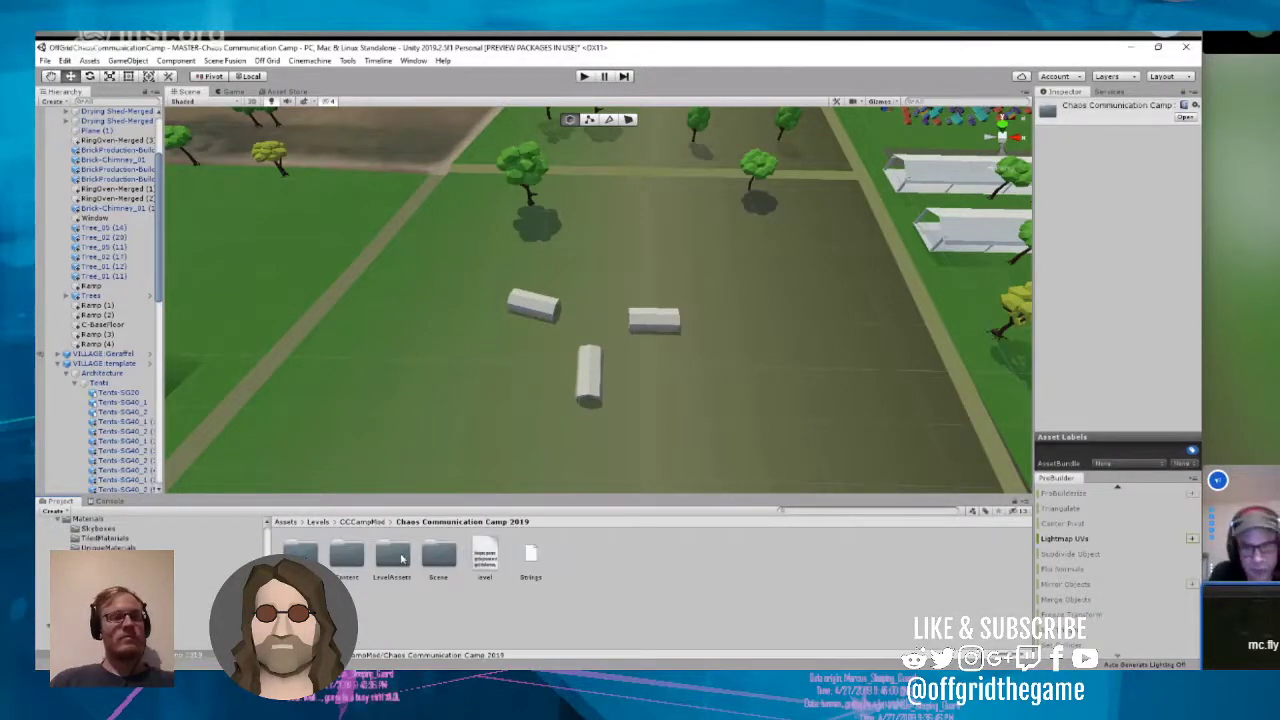
pyautogui.doubleClick(393, 556)
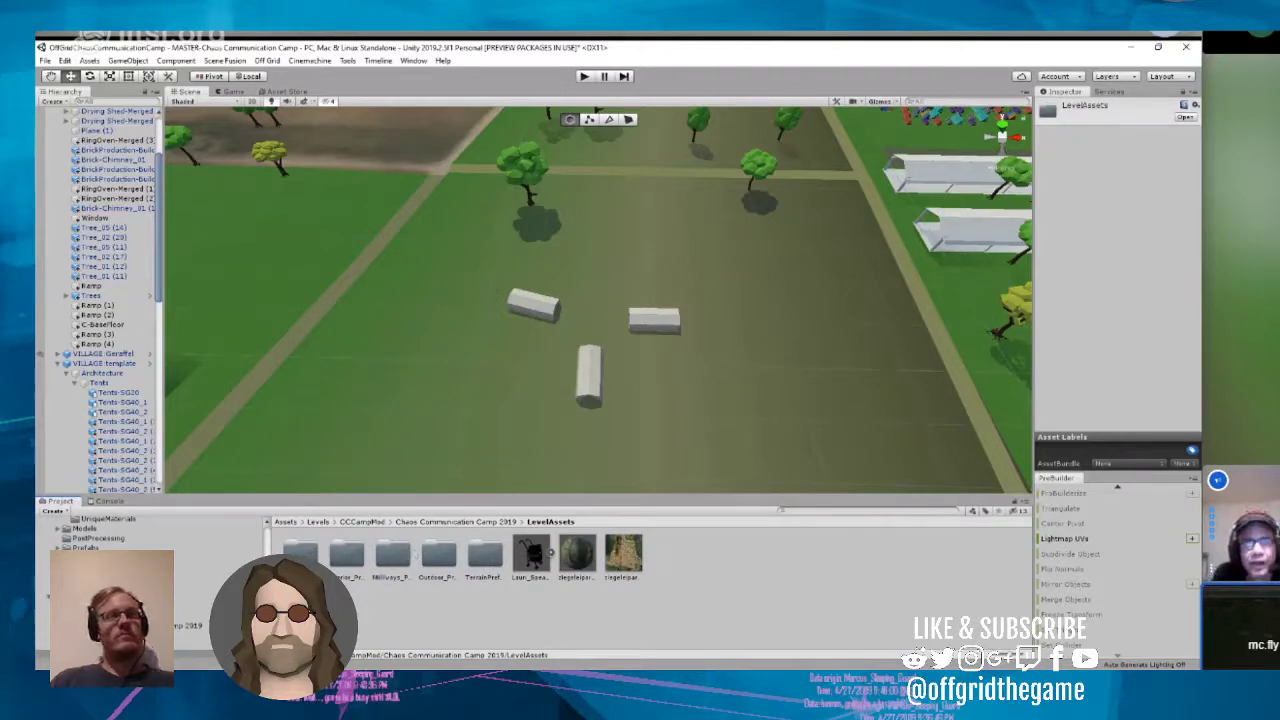
# Step: Import the Startent.stl file into the LevelAssets folder and check the available options for the asset
pyautogui.moveTo(1200, 494); pyautogui.dragTo(714, 577)
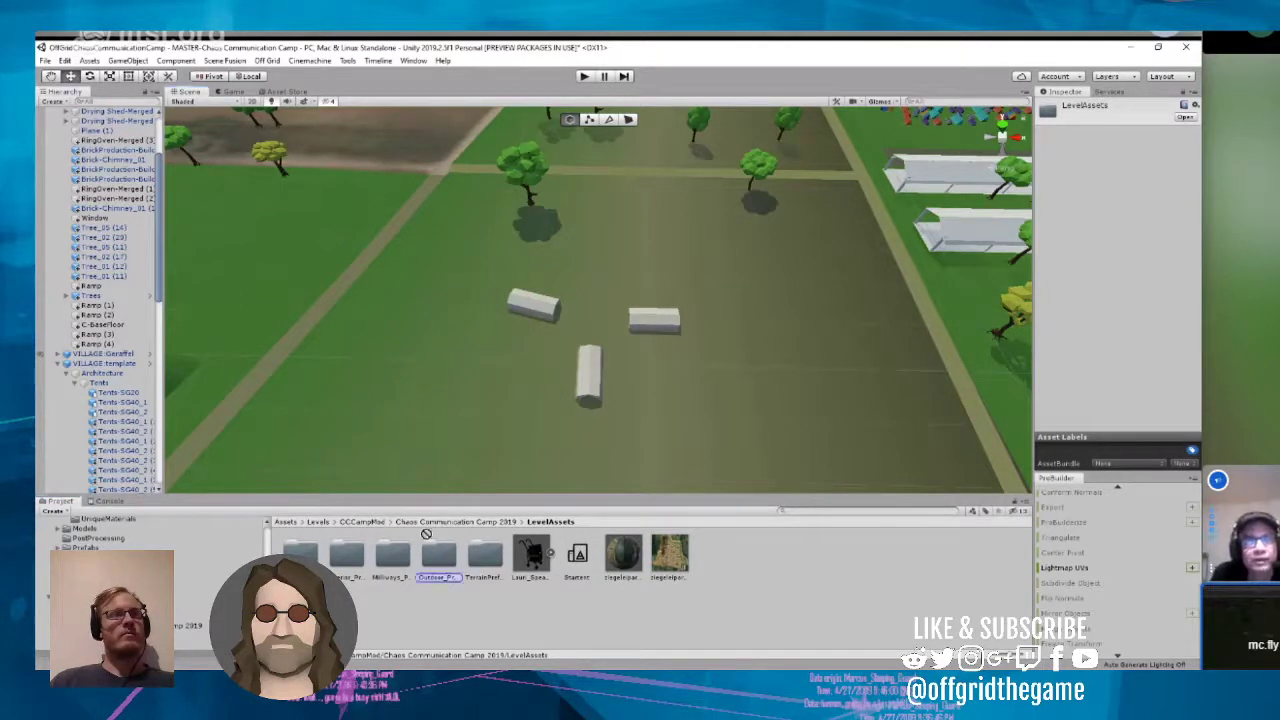
pyautogui.click(572, 563)
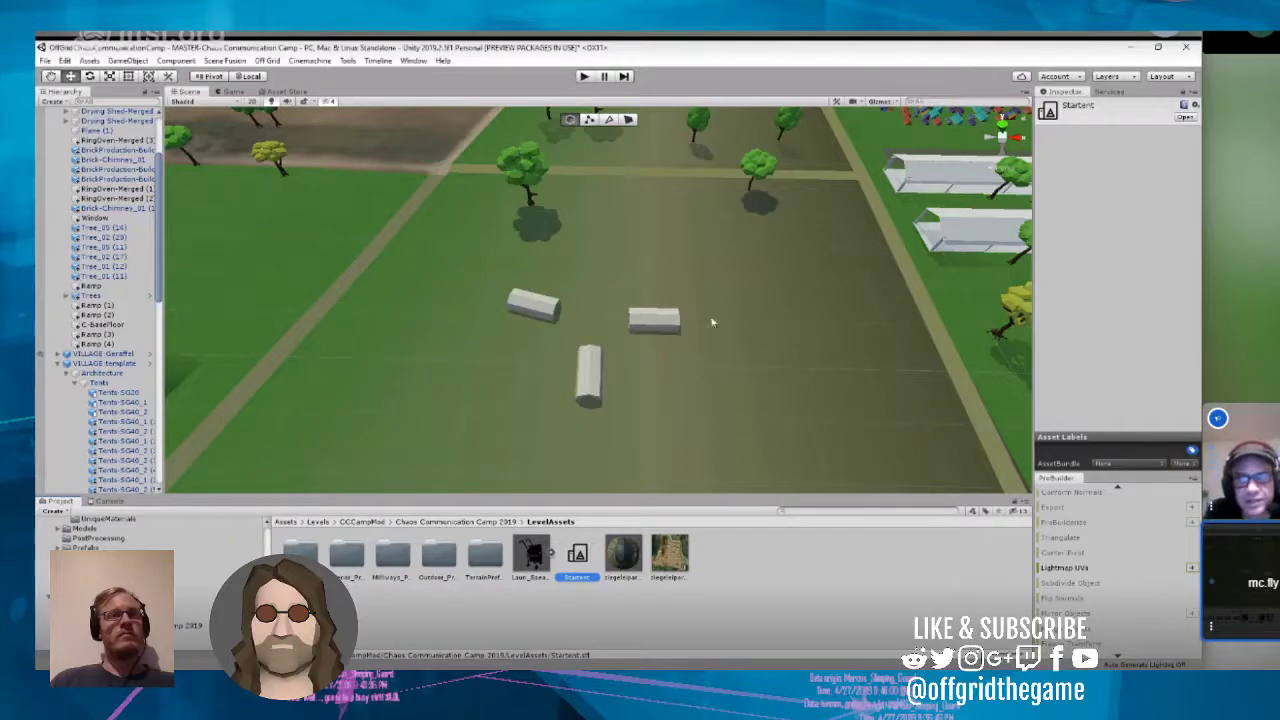
pyautogui.rightClick(578, 566)
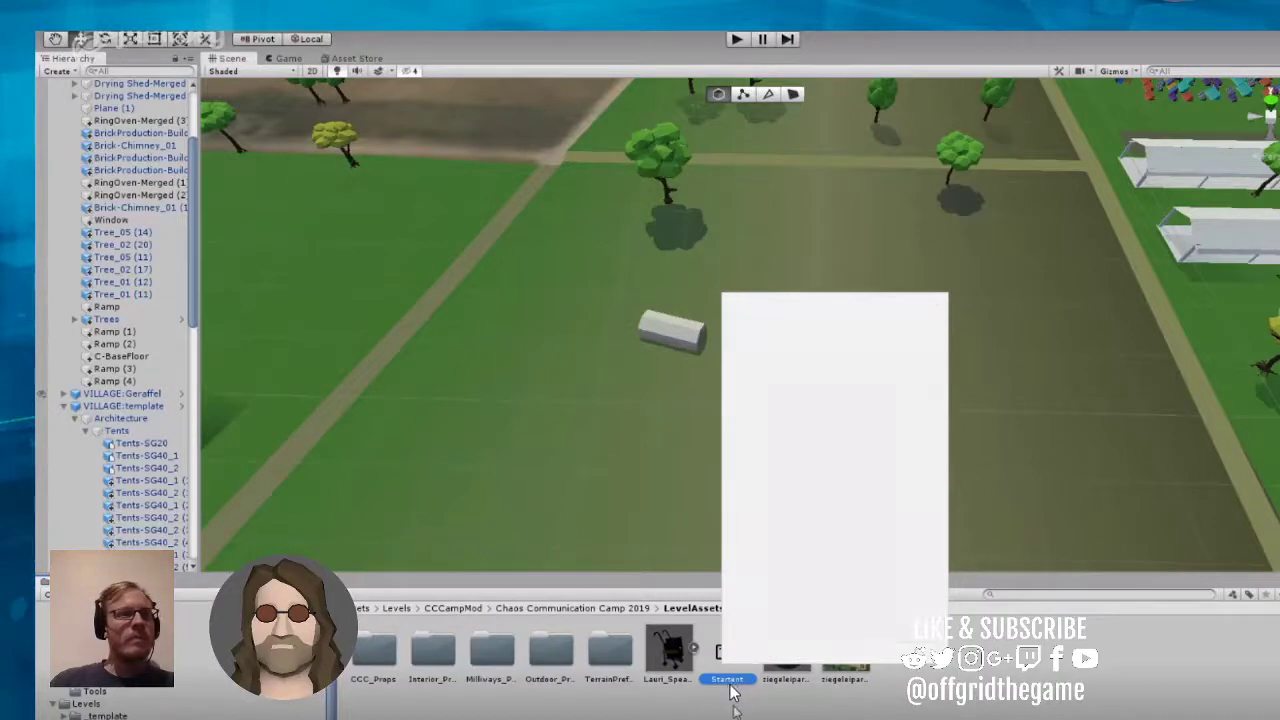
pyautogui.click(1087, 291)
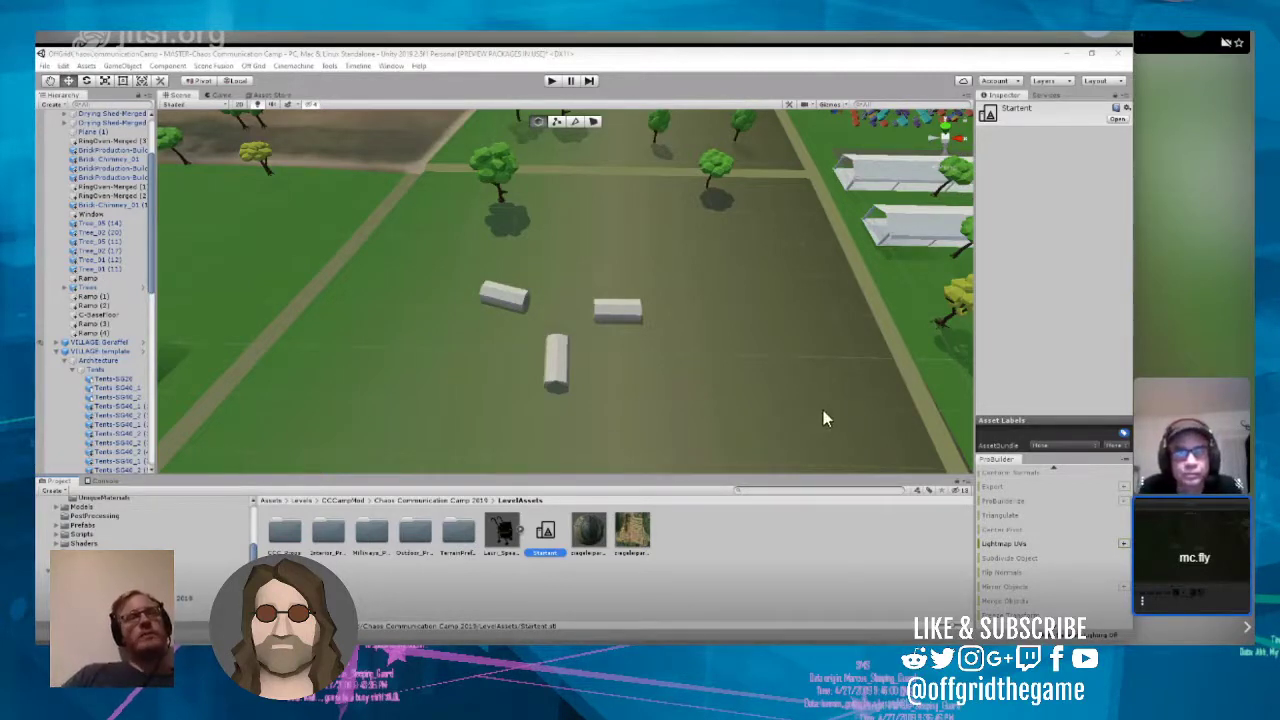
# Step: Delete the Startent asset from the LevelAssets folder
pyautogui.rightClick(543, 543)
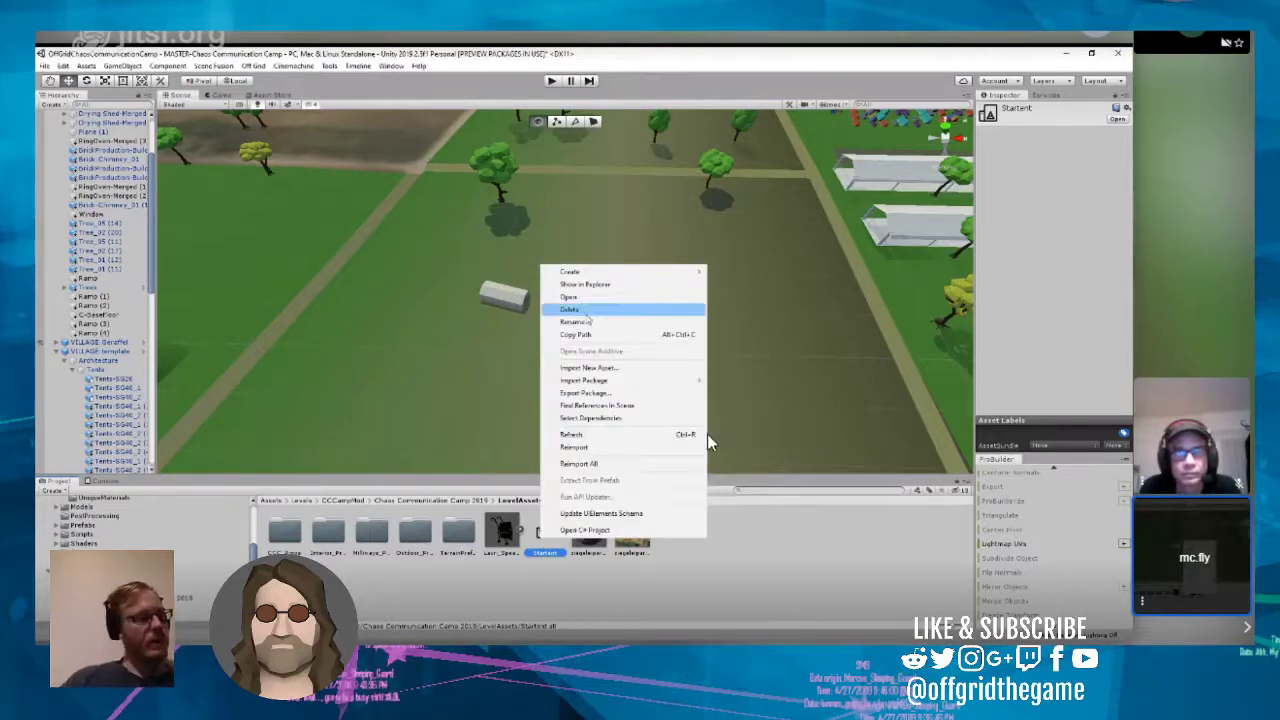
pyautogui.click(585, 312)
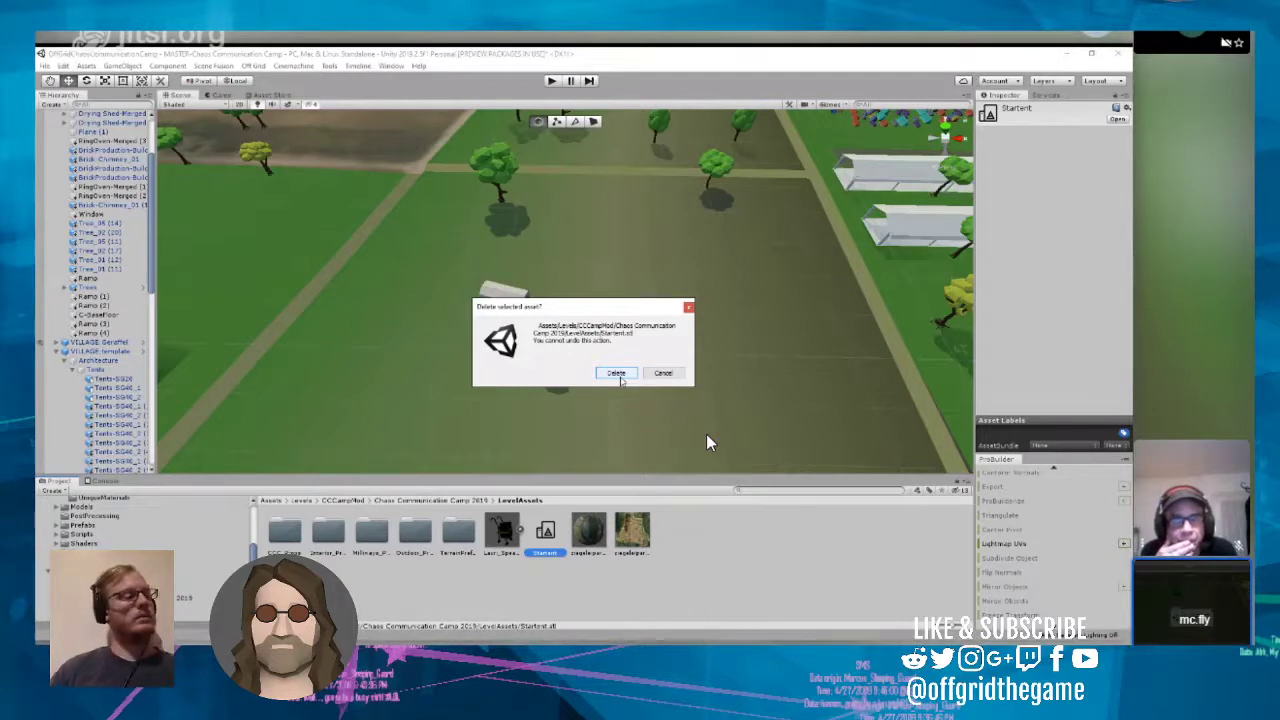
pyautogui.click(616, 373)
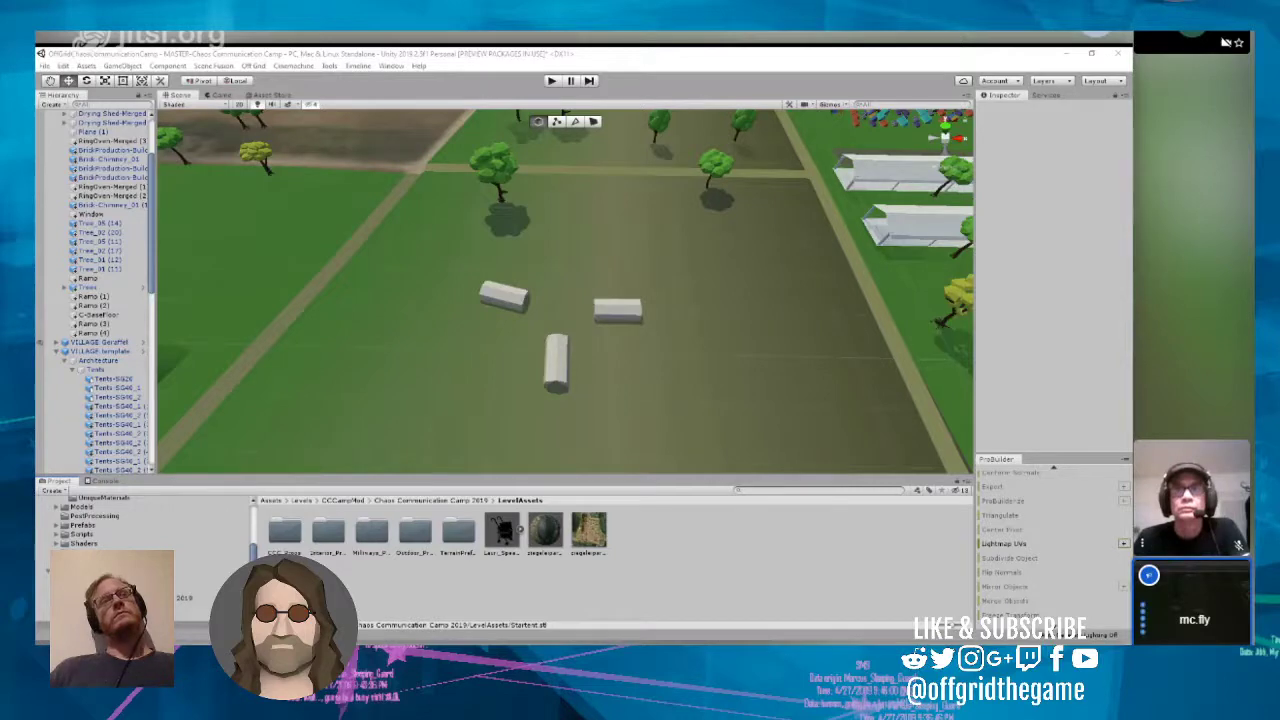
pyautogui.scroll(-2, 506, 357)
pyautogui.scroll(-4, 443, 323)
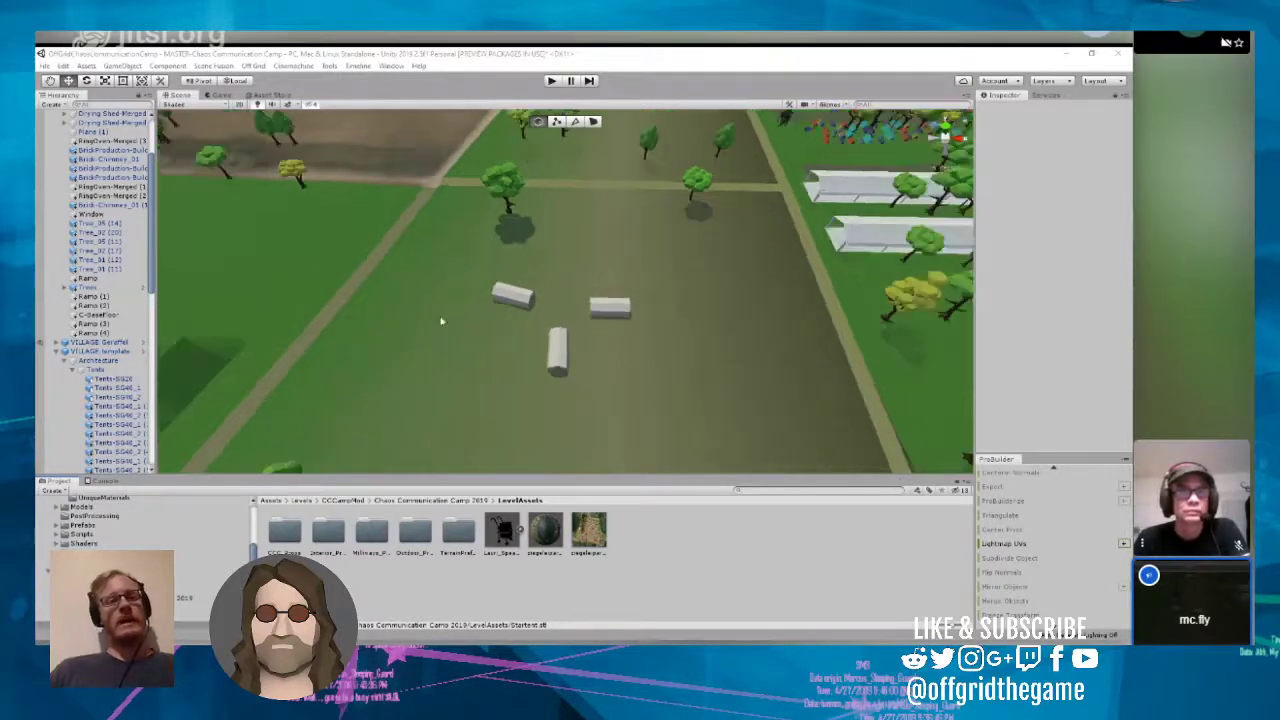
# Step: Duplicate the two blue modern tents standing beside the path in the VILLAGE:Milliways area
pyautogui.scroll(-3, 469, 311)
pyautogui.moveTo(471, 311); pyautogui.dragTo(685, 303, button='right')
pyautogui.scroll(4, 685, 303)
pyautogui.scroll(6, 684, 303)
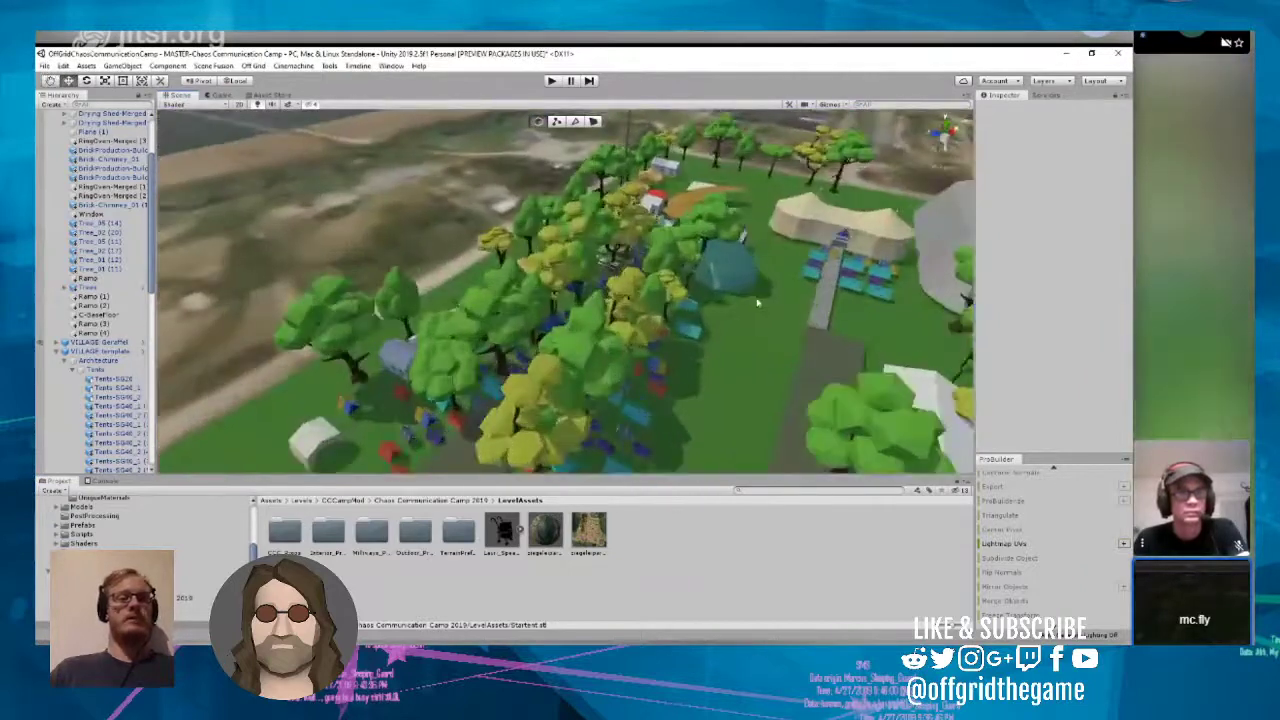
pyautogui.scroll(4, 741, 307)
pyautogui.moveTo(470, 300); pyautogui.dragTo(592, 294, button='right')
pyautogui.scroll(7, 615, 305)
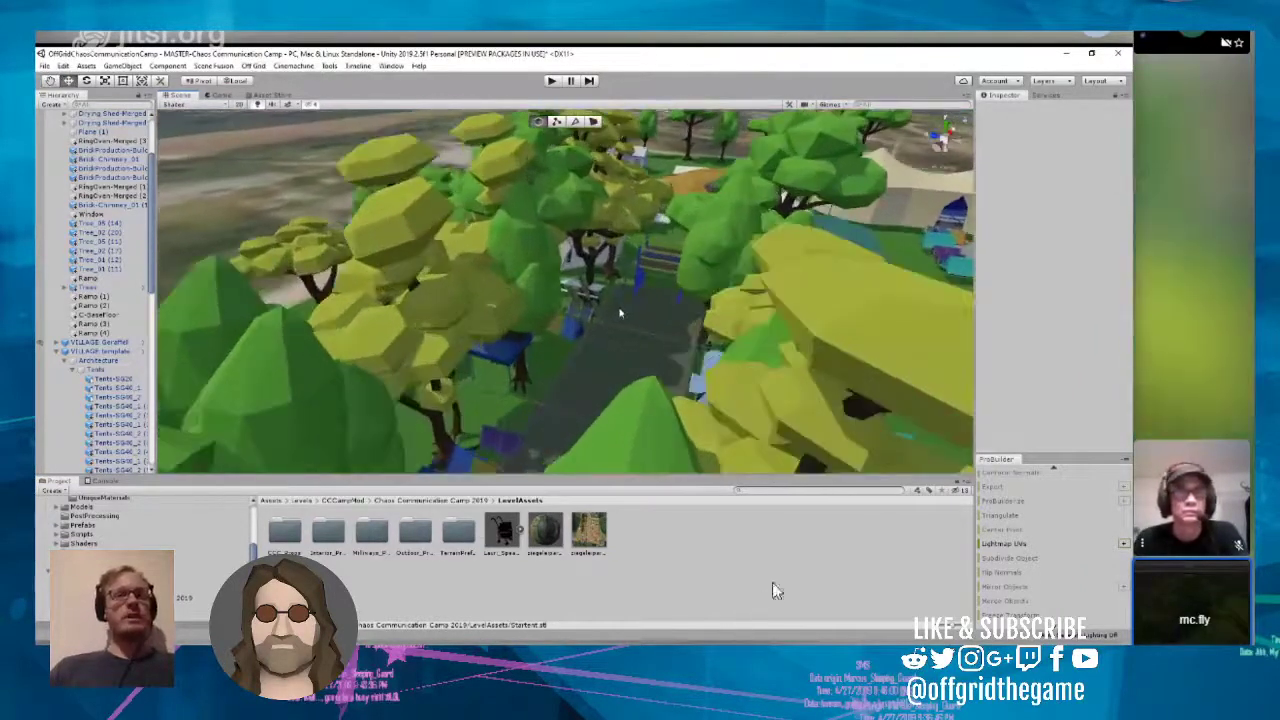
pyautogui.scroll(-5, 635, 324)
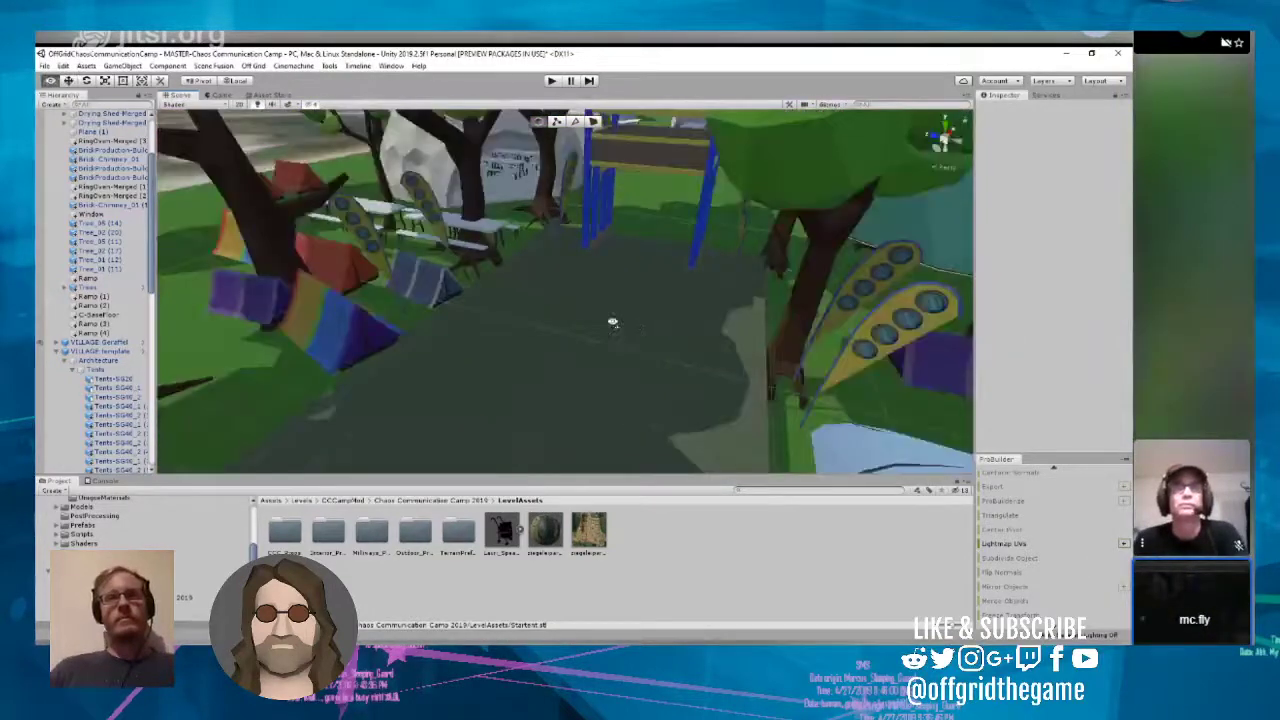
pyautogui.moveTo(609, 323); pyautogui.dragTo(669, 349, button='right')
pyautogui.click(664, 343)
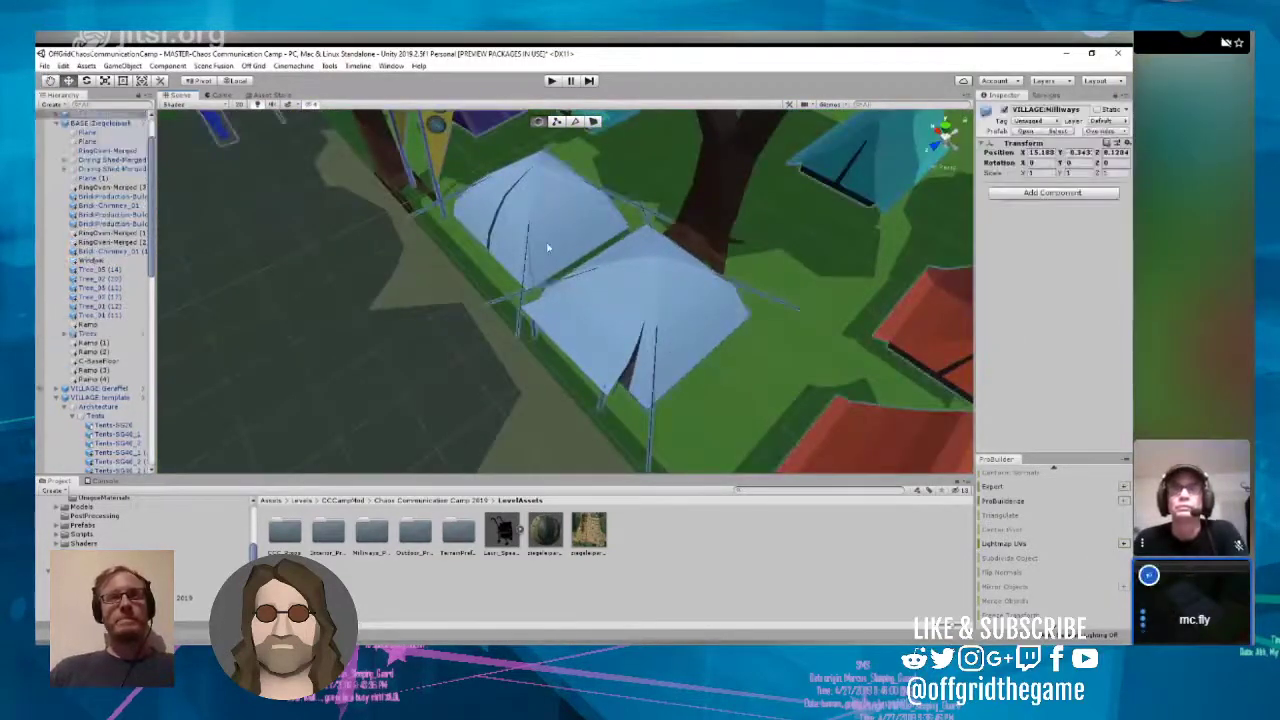
pyautogui.click(640, 318)
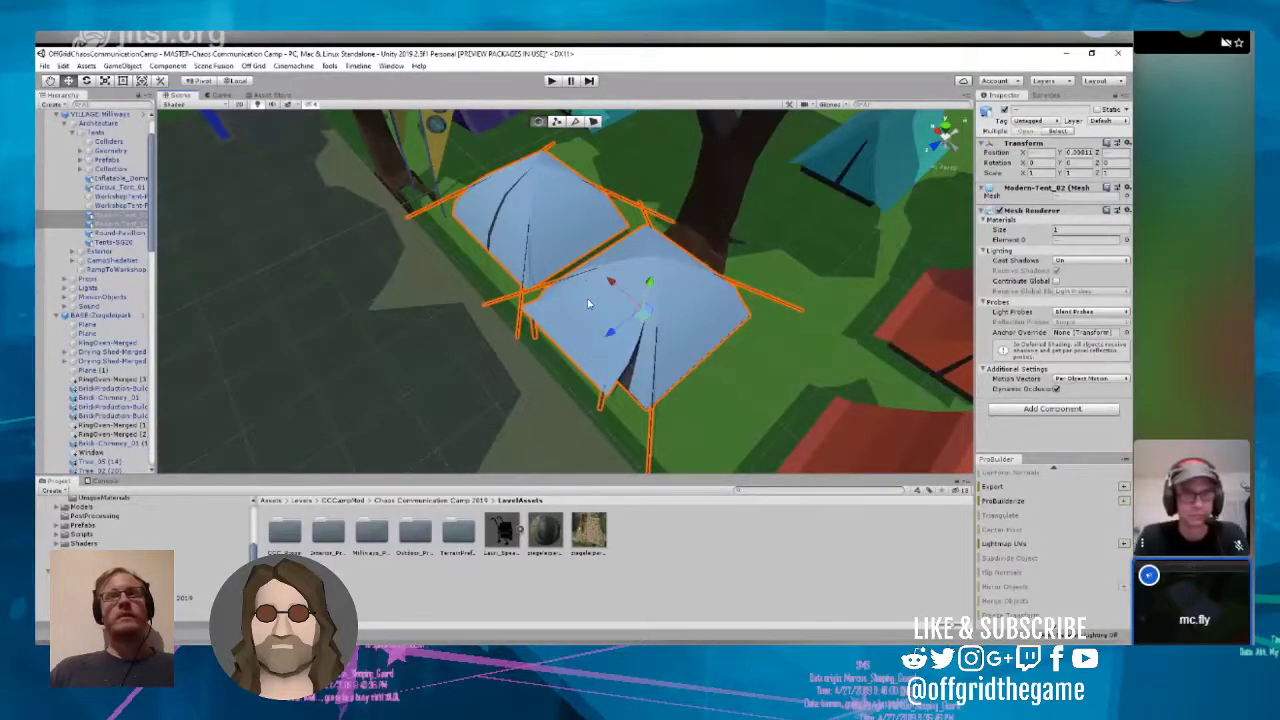
pyautogui.scroll(-5, 588, 303)
pyautogui.hotkey('ctrl', 'd')
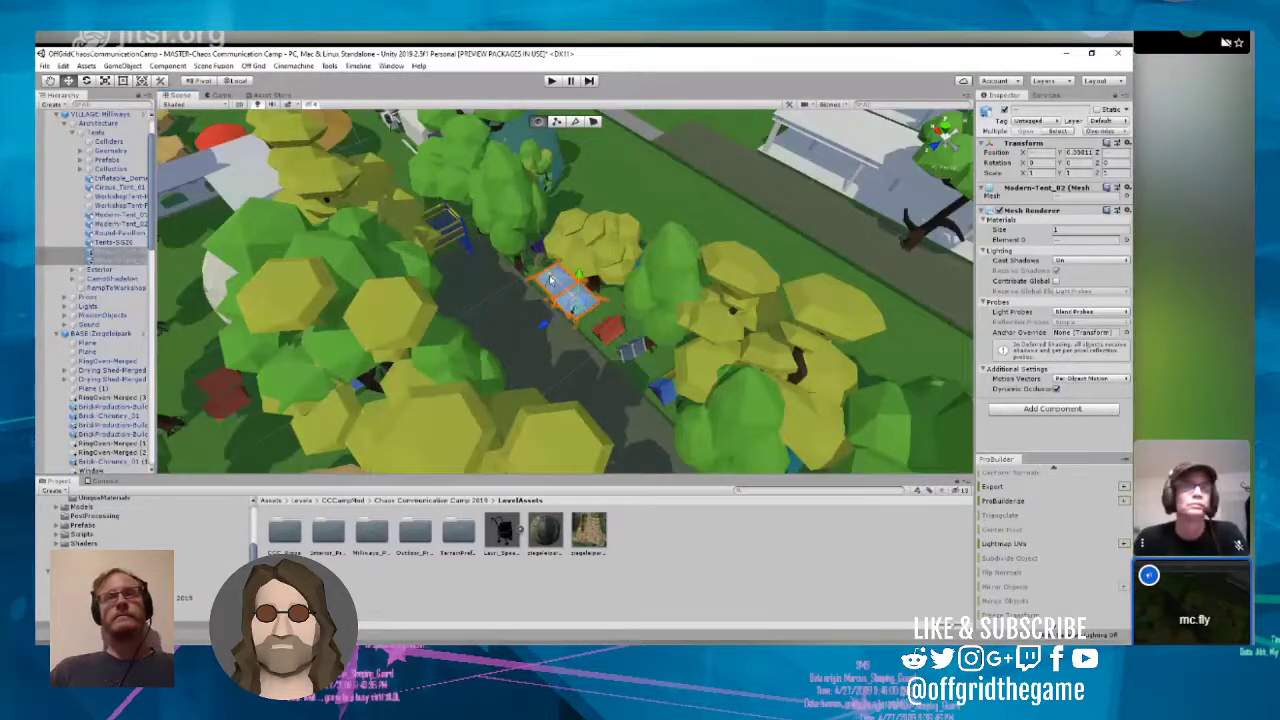
# Step: Move the two duplicated blue tents out of Milliways onto the open field, near the three white tents
pyautogui.moveTo(552, 278); pyautogui.dragTo(599, 325)
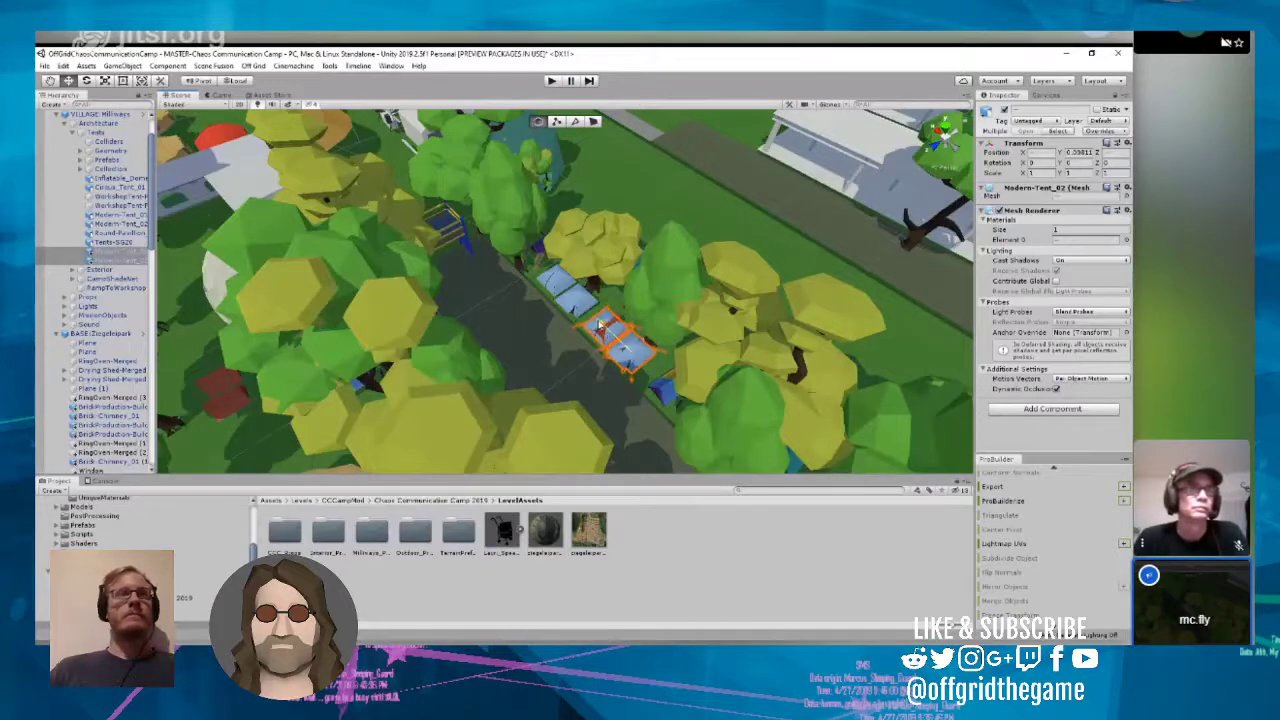
pyautogui.scroll(-6, 598, 325)
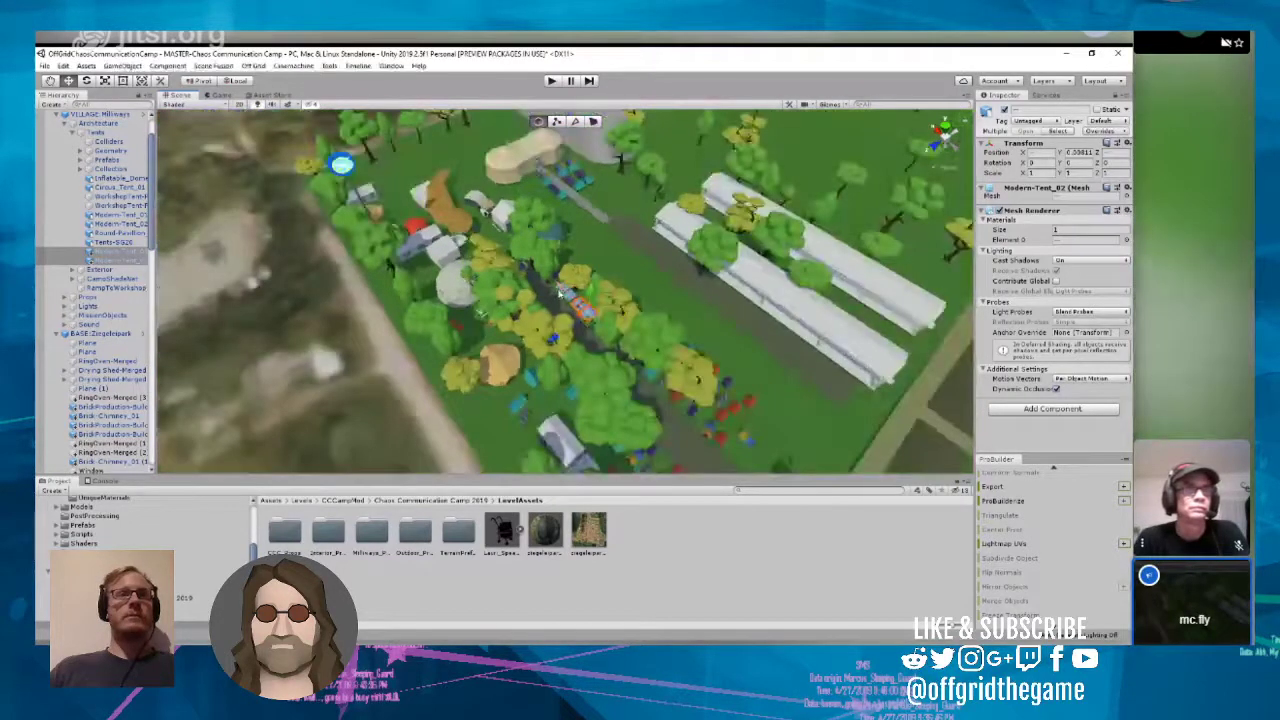
pyautogui.moveTo(596, 323); pyautogui.dragTo(716, 409)
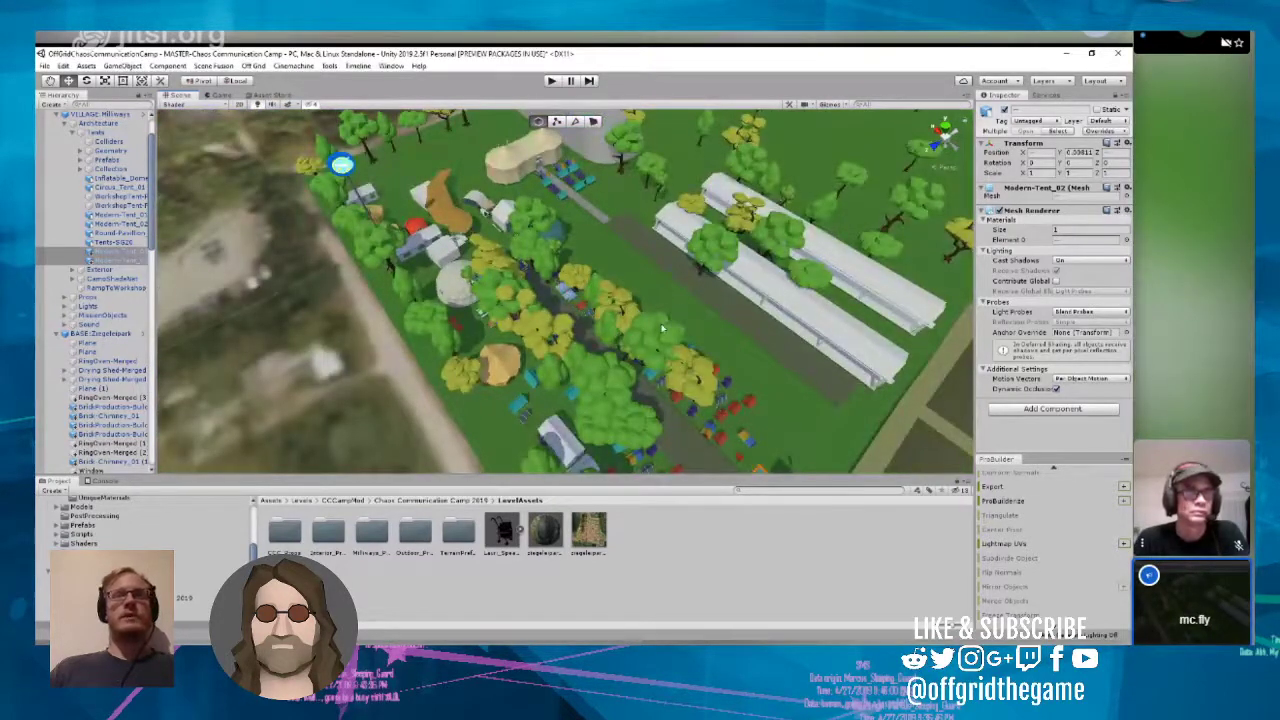
pyautogui.scroll(-5, 662, 326)
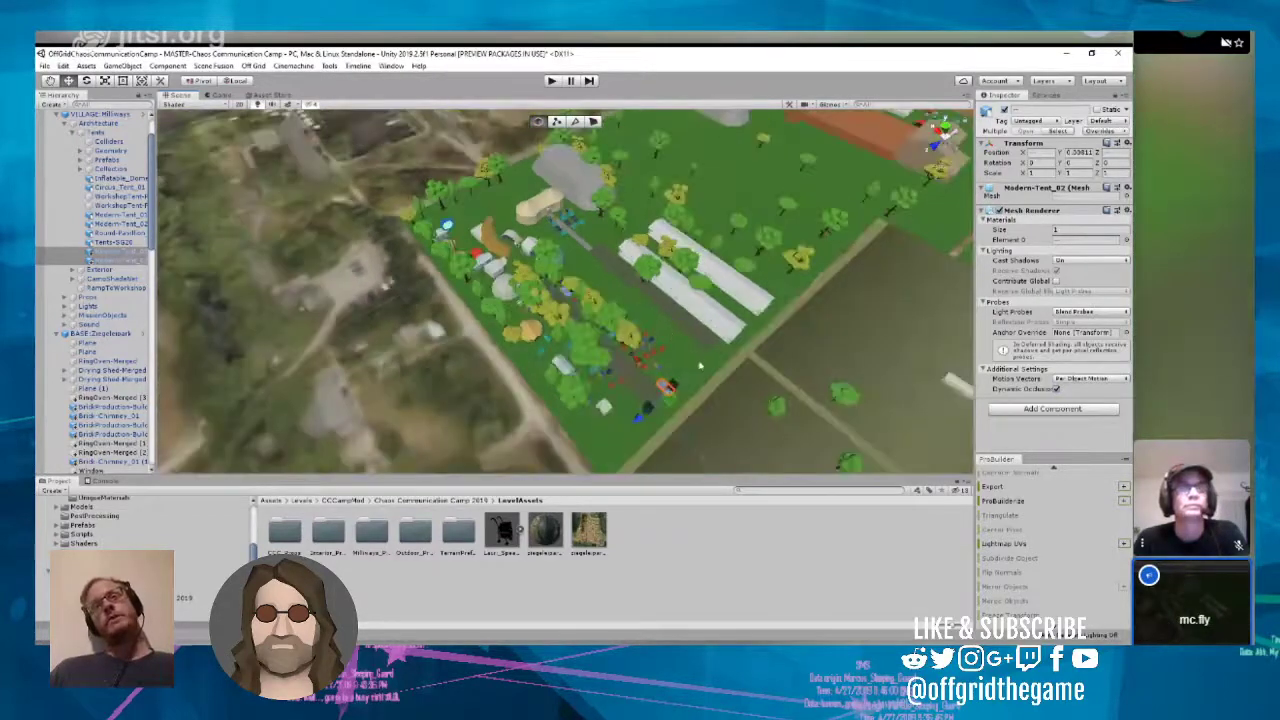
pyautogui.moveTo(662, 326); pyautogui.dragTo(854, 363, button='right')
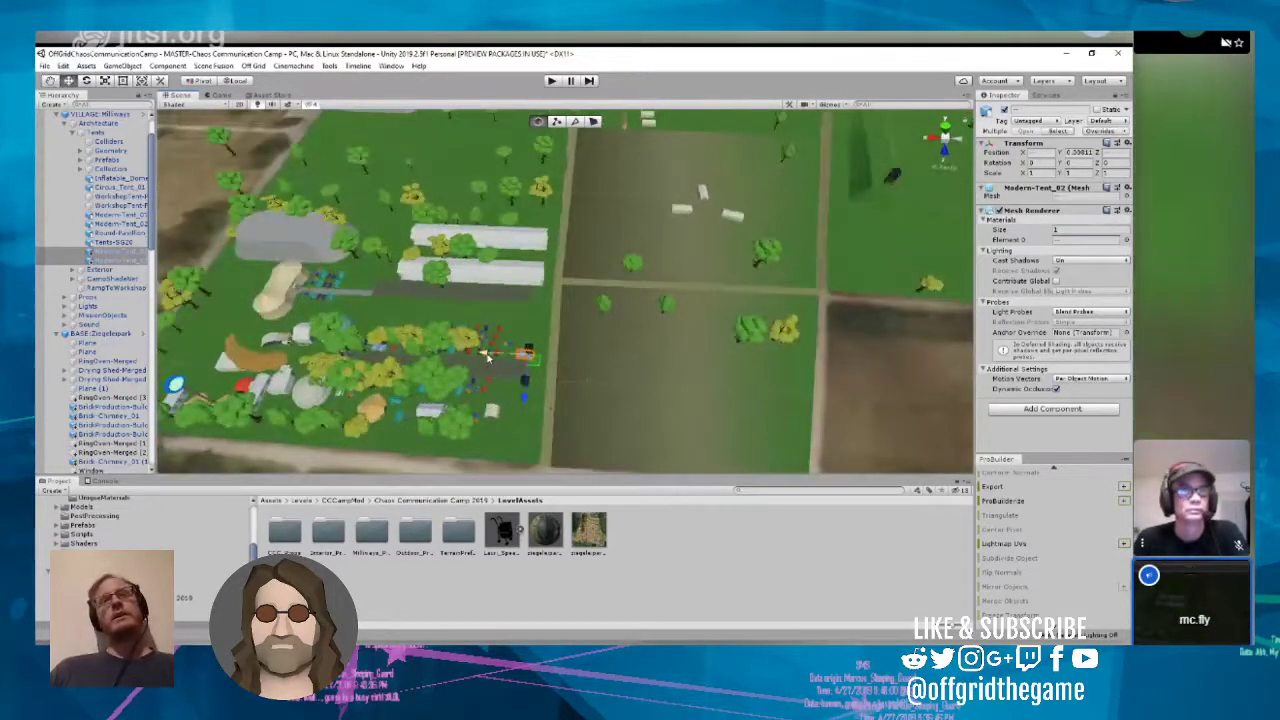
pyautogui.moveTo(492, 360); pyautogui.dragTo(868, 366)
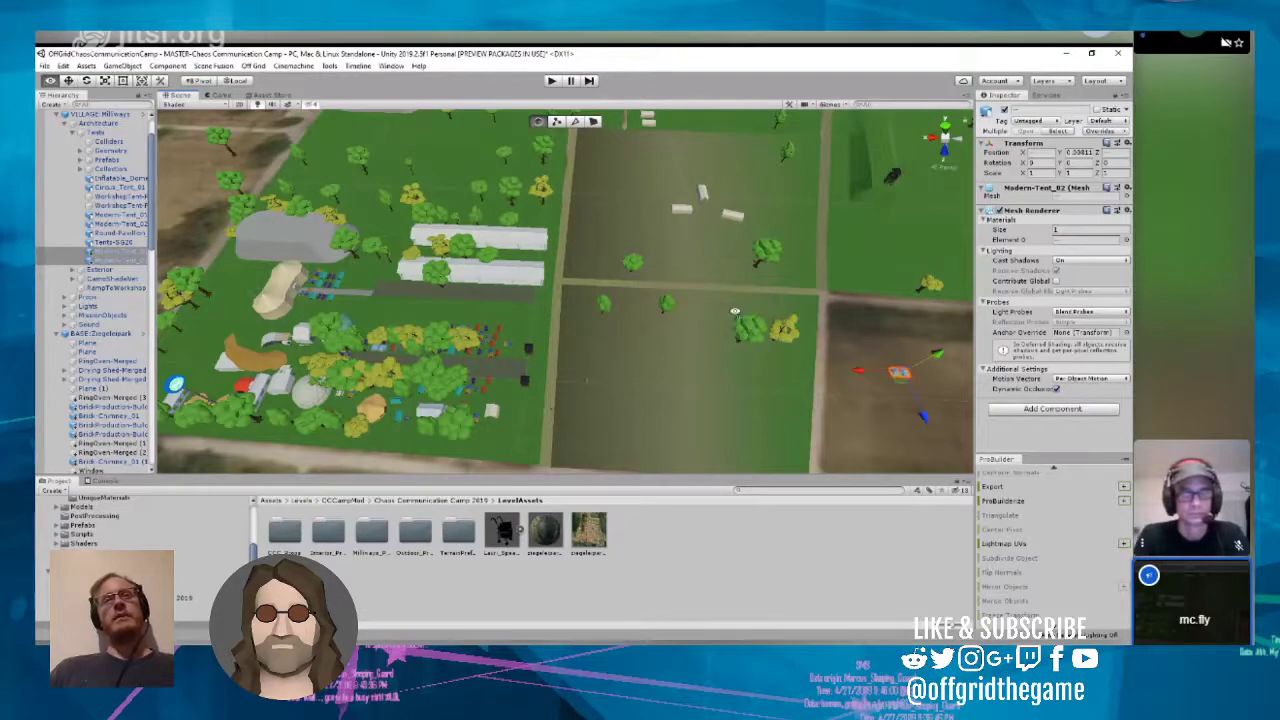
pyautogui.moveTo(868, 366); pyautogui.dragTo(783, 297, button='right')
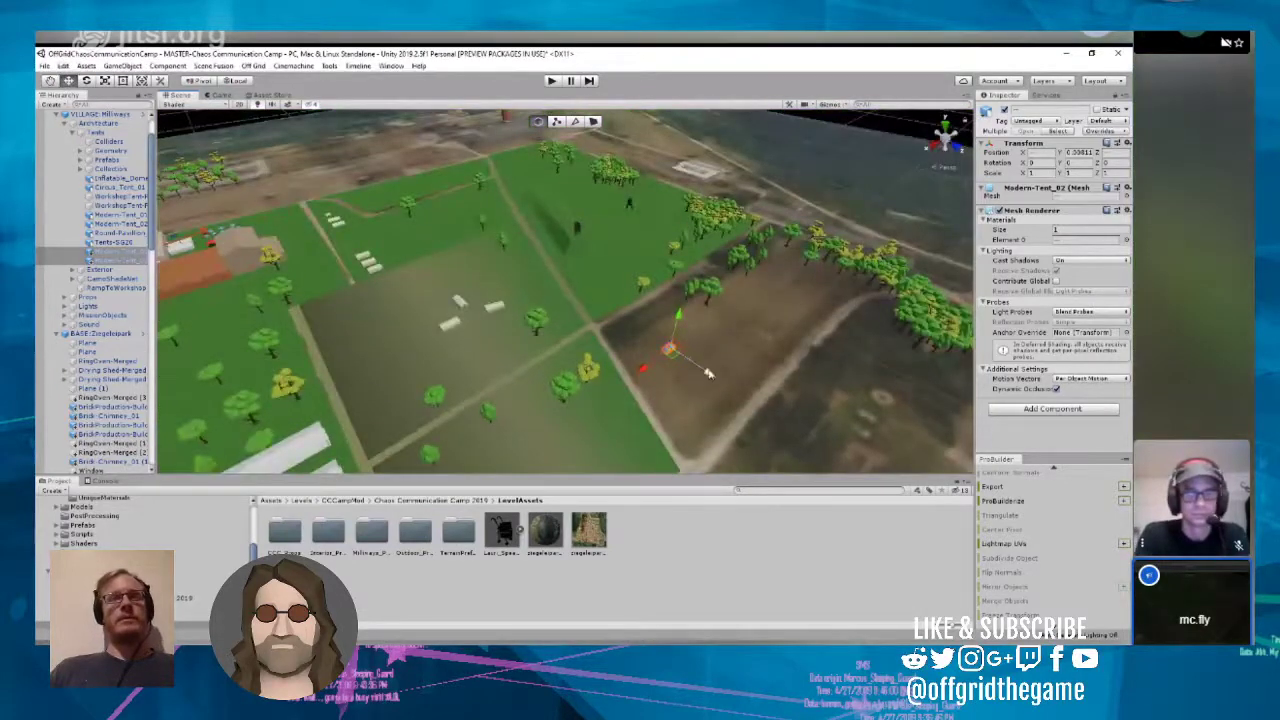
pyautogui.moveTo(708, 373); pyautogui.dragTo(524, 362)
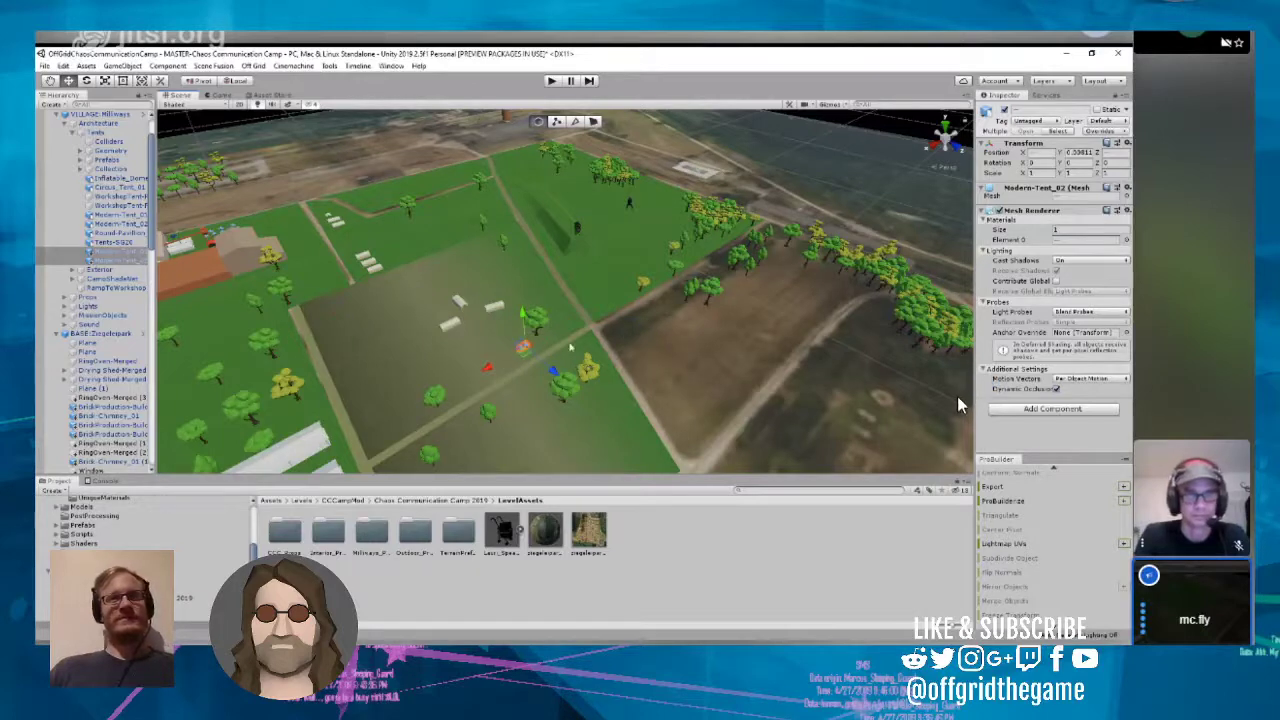
pyautogui.click(571, 347)
pyautogui.moveTo(571, 347); pyautogui.dragTo(862, 338, button='right')
pyautogui.scroll(4, 620, 319)
pyautogui.scroll(3, 571, 316)
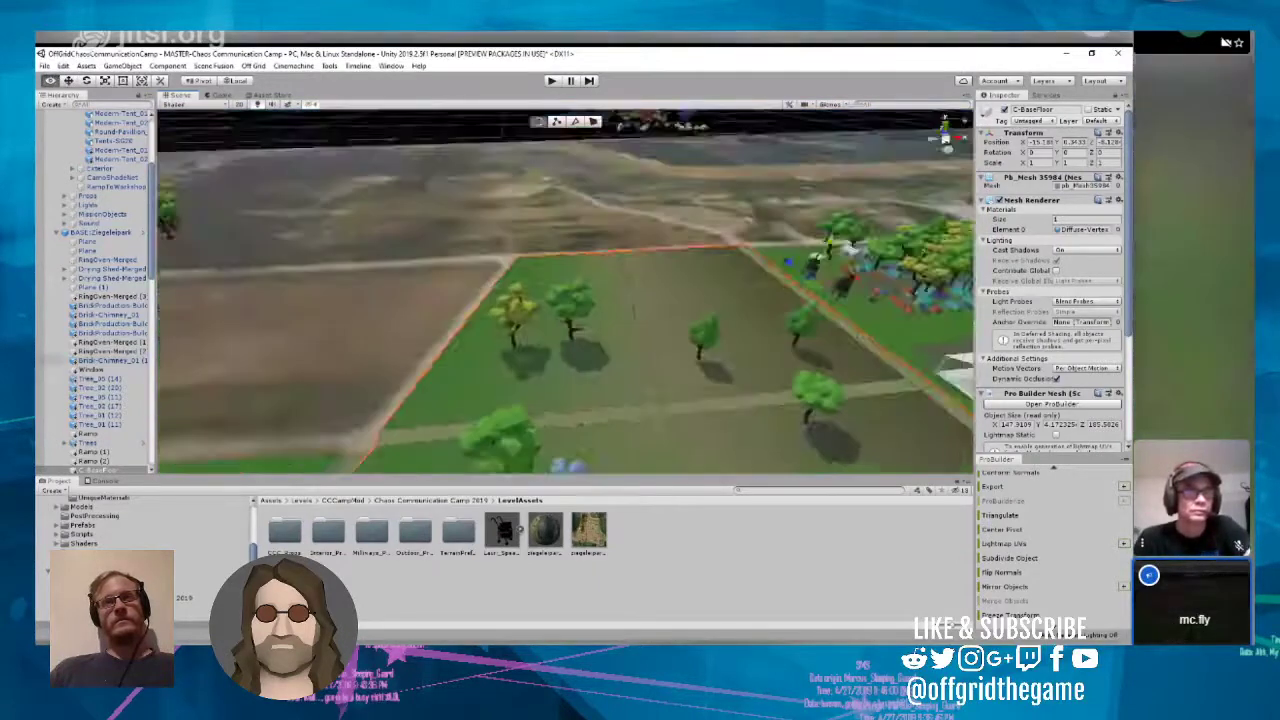
# Step: Collapse the BASE:Ziegeleipark, VILLAGE:template, Collection and VILLAGE:Milliways groups in the scene hierarchy
pyautogui.moveTo(68, 385); pyautogui.dragTo(50, 480, button='right')
pyautogui.click(59, 232)
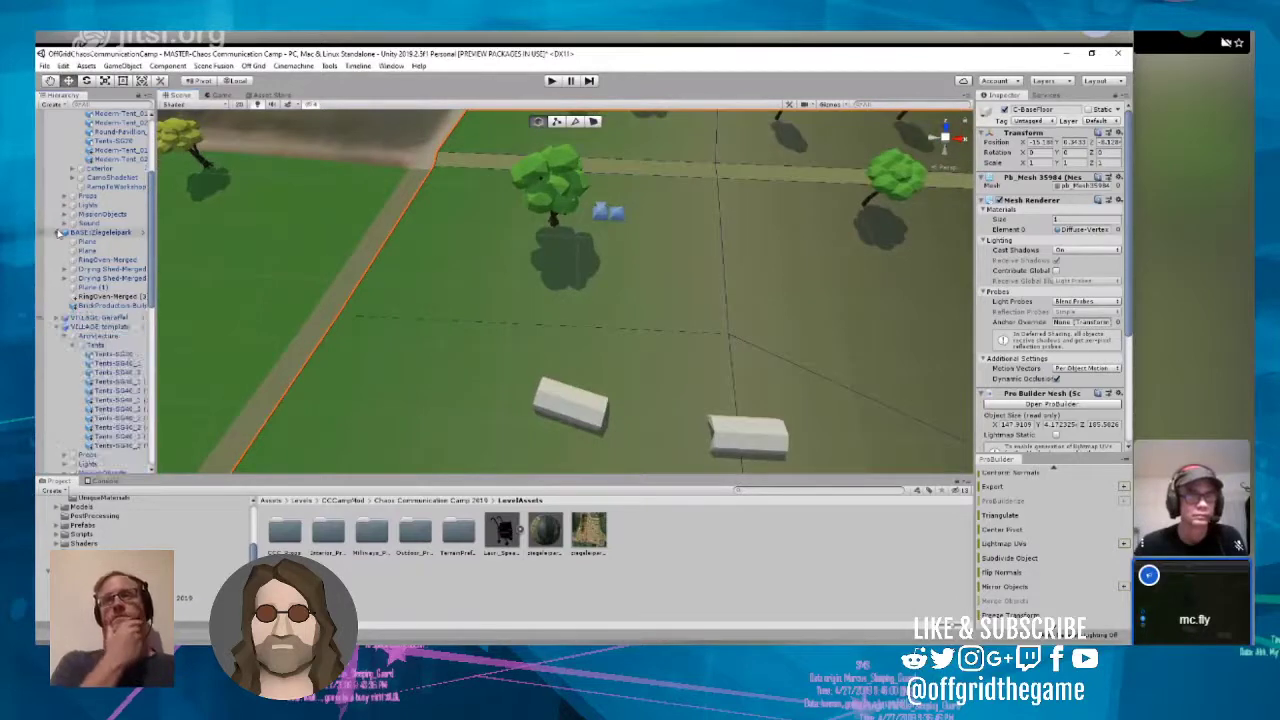
pyautogui.click(57, 251)
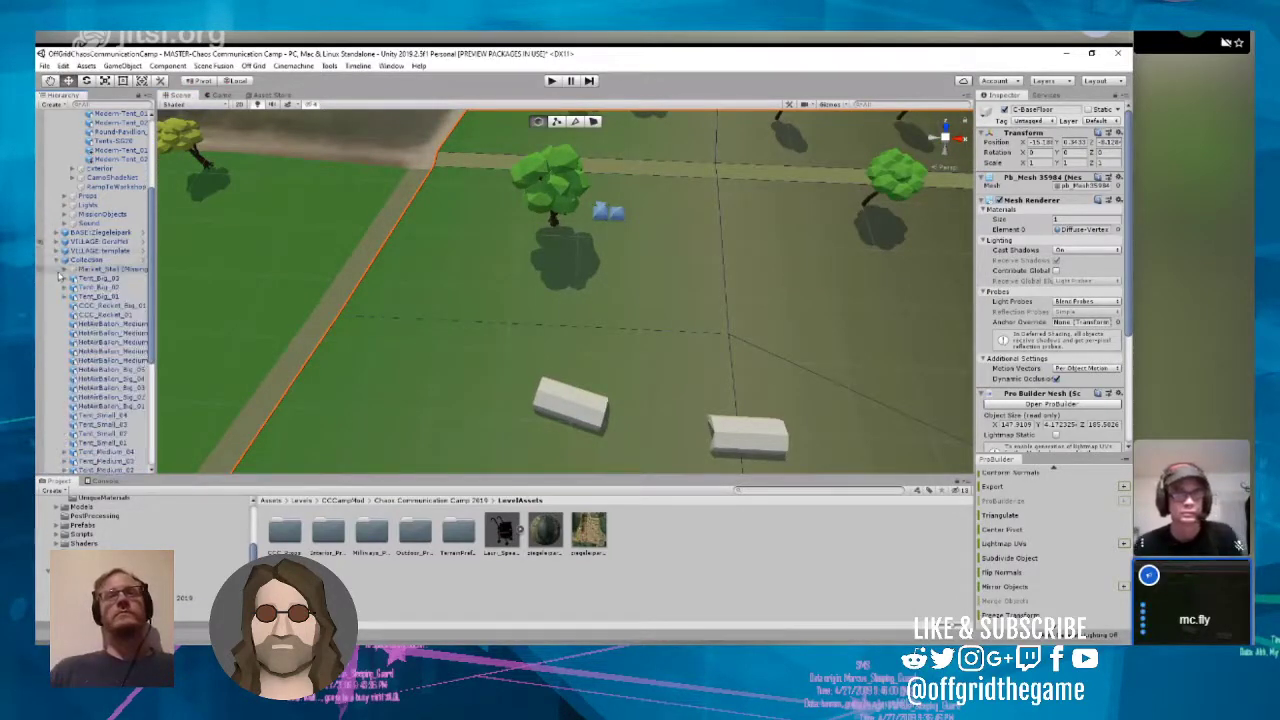
pyautogui.click(57, 259)
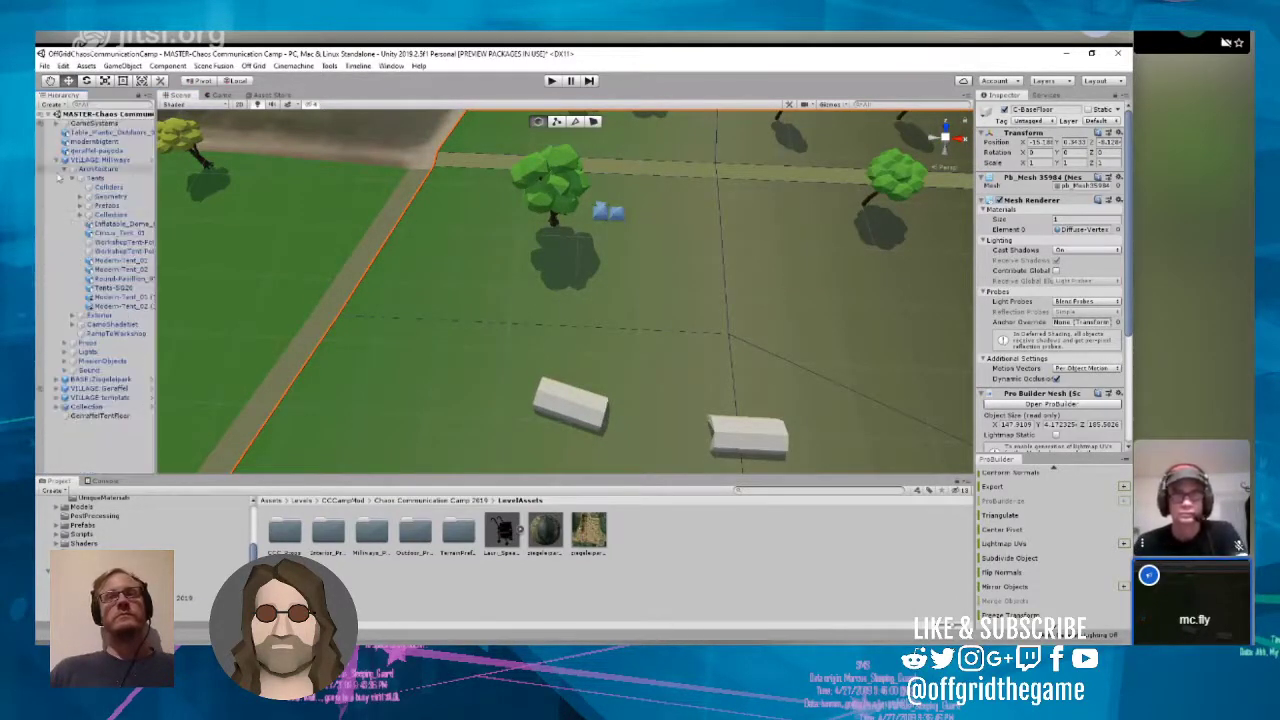
pyautogui.click(60, 160)
pyautogui.click(57, 160)
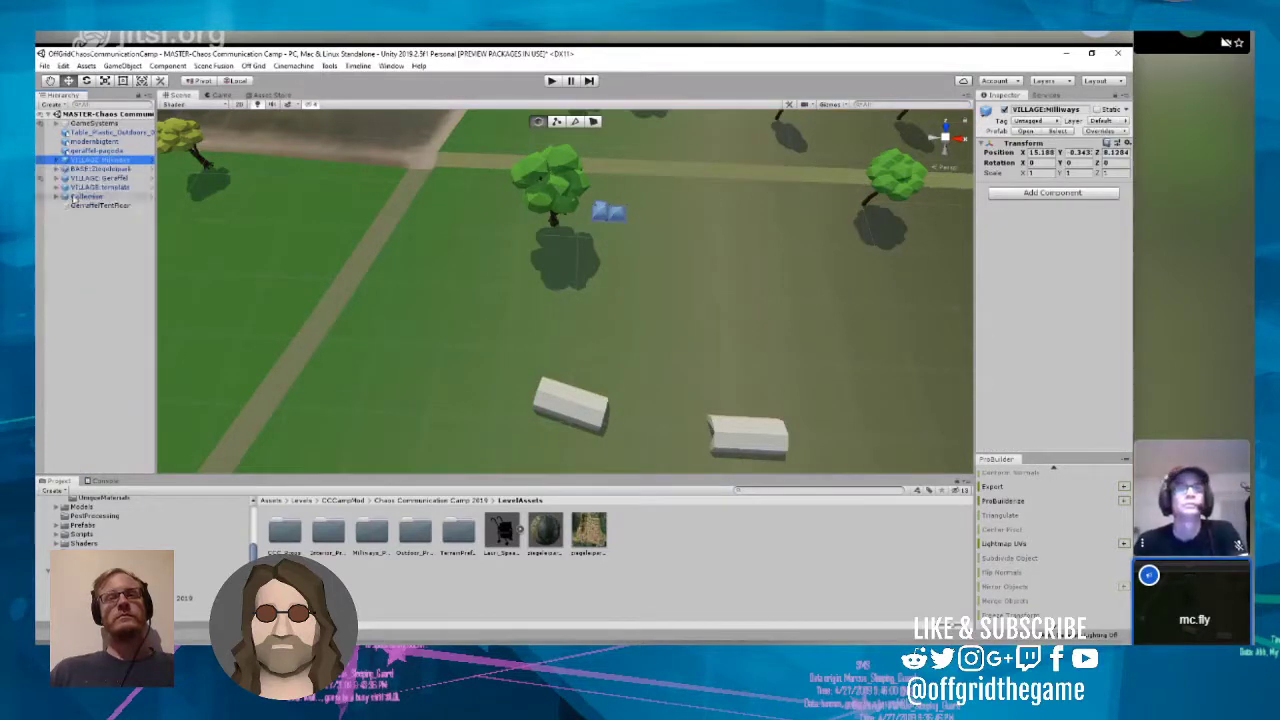
pyautogui.rightClick(76, 115)
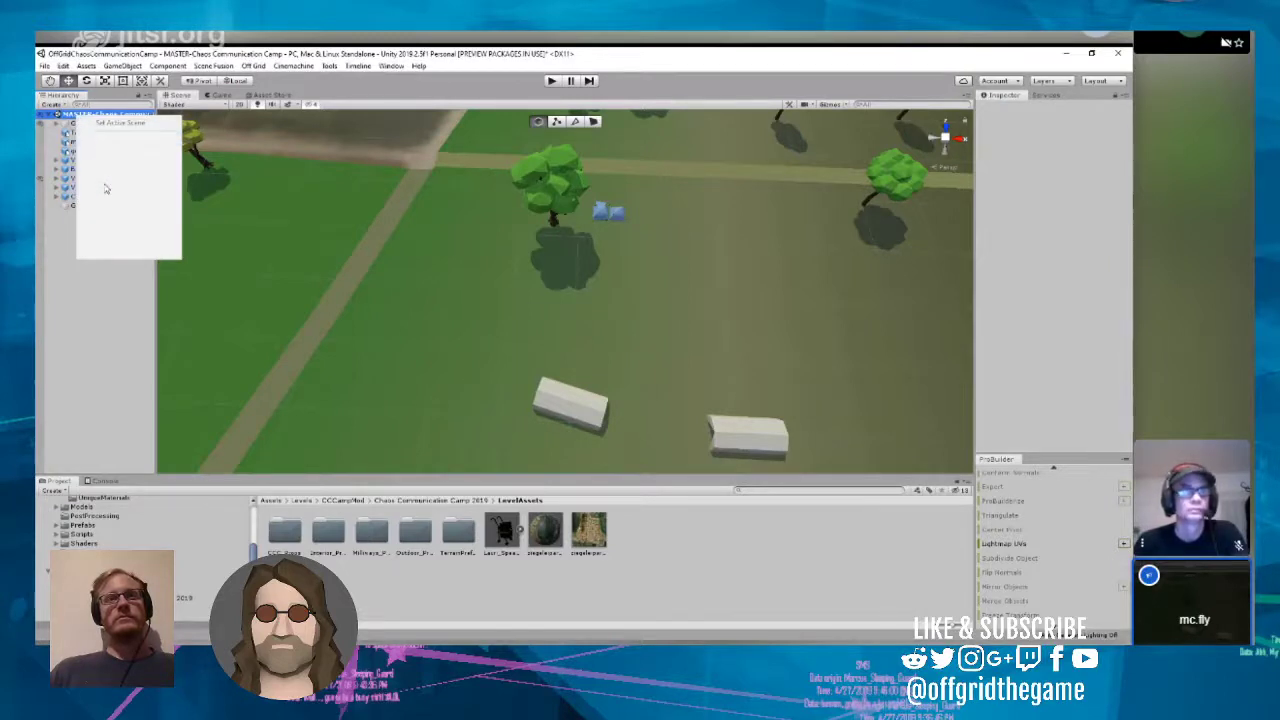
pyautogui.click(88, 275)
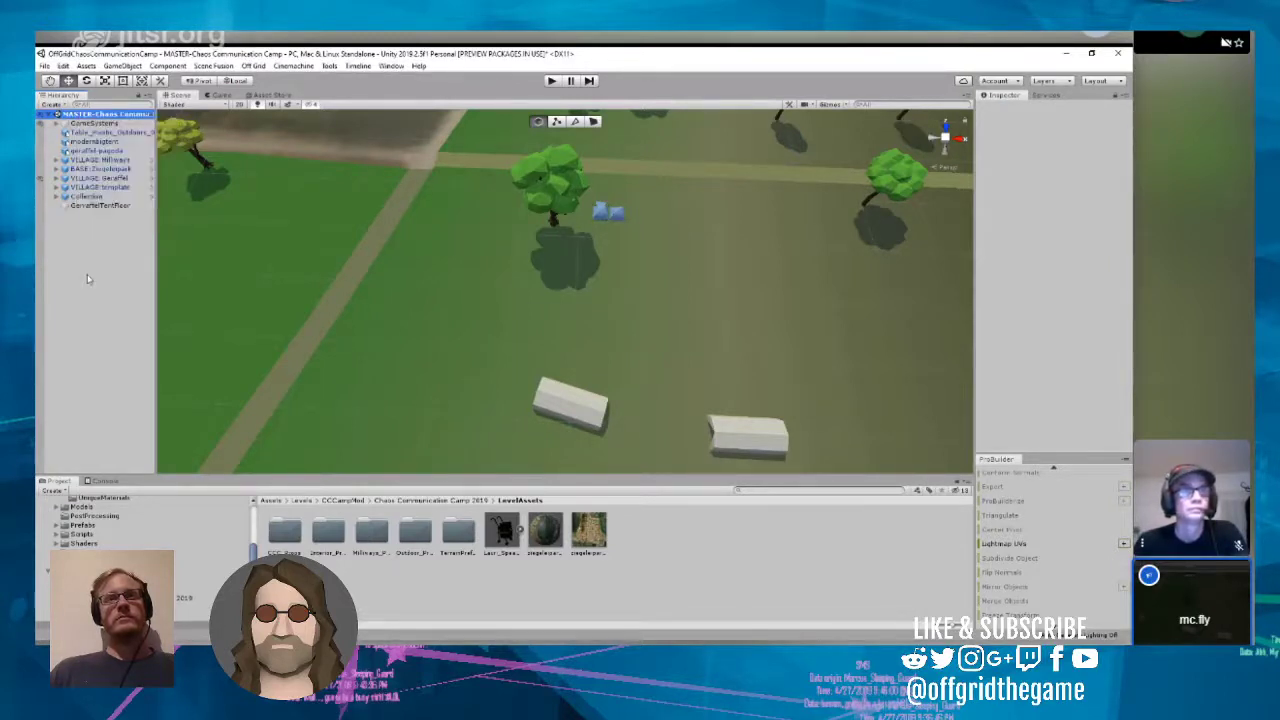
pyautogui.click(90, 190)
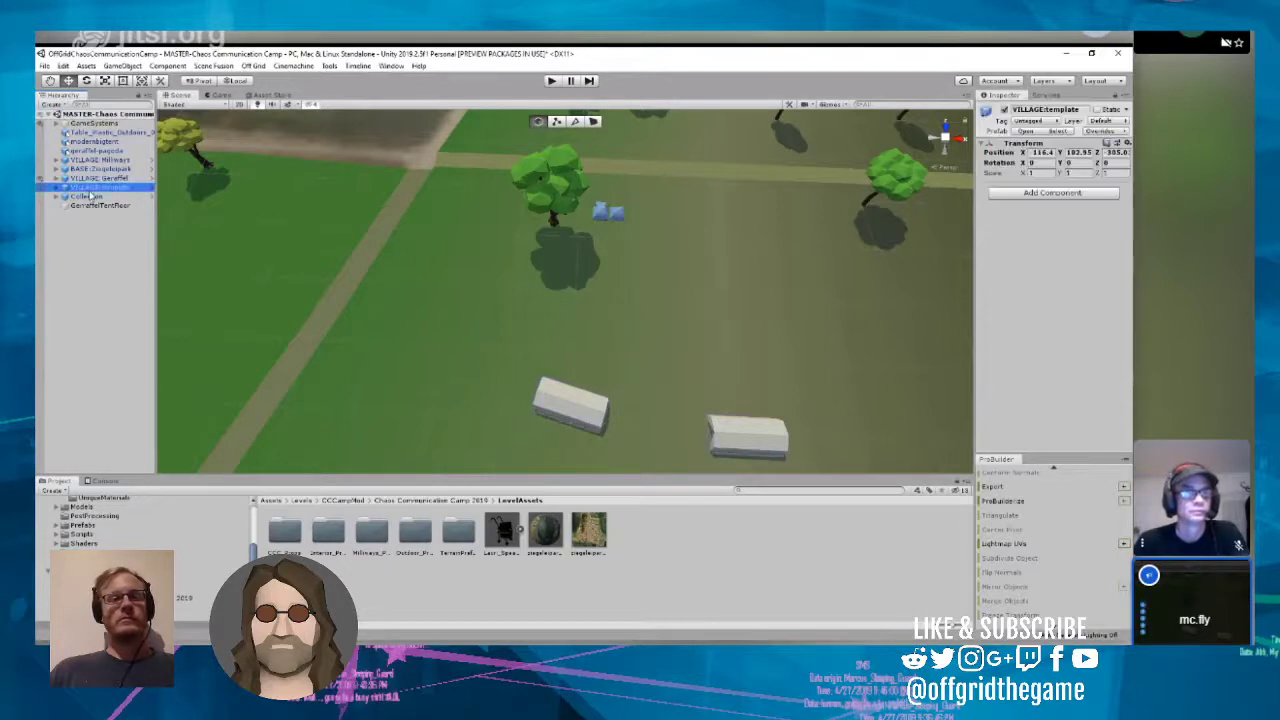
pyautogui.click(48, 115)
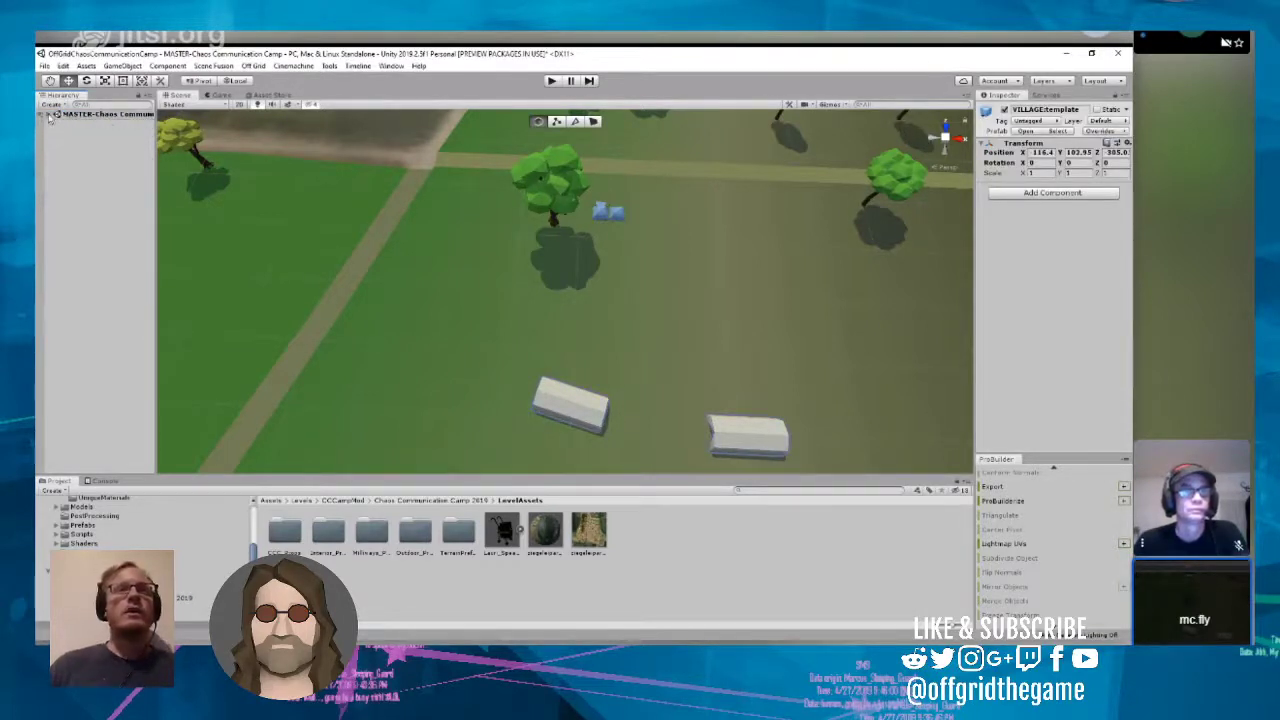
pyautogui.click(48, 115)
# Step: Create an empty object at the root of the MASTER-Chaos Communication Camp scene and name it VILLAGE:c-base
pyautogui.rightClick(77, 115)
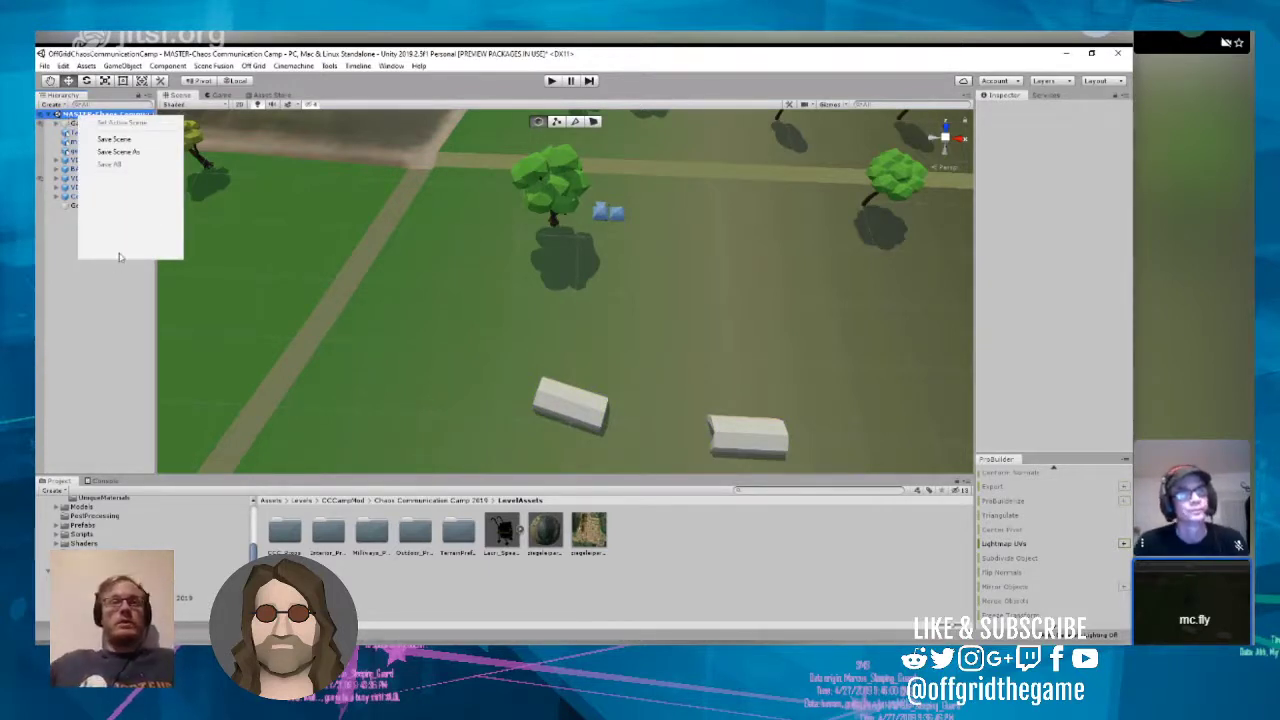
pyautogui.moveTo(119, 257)
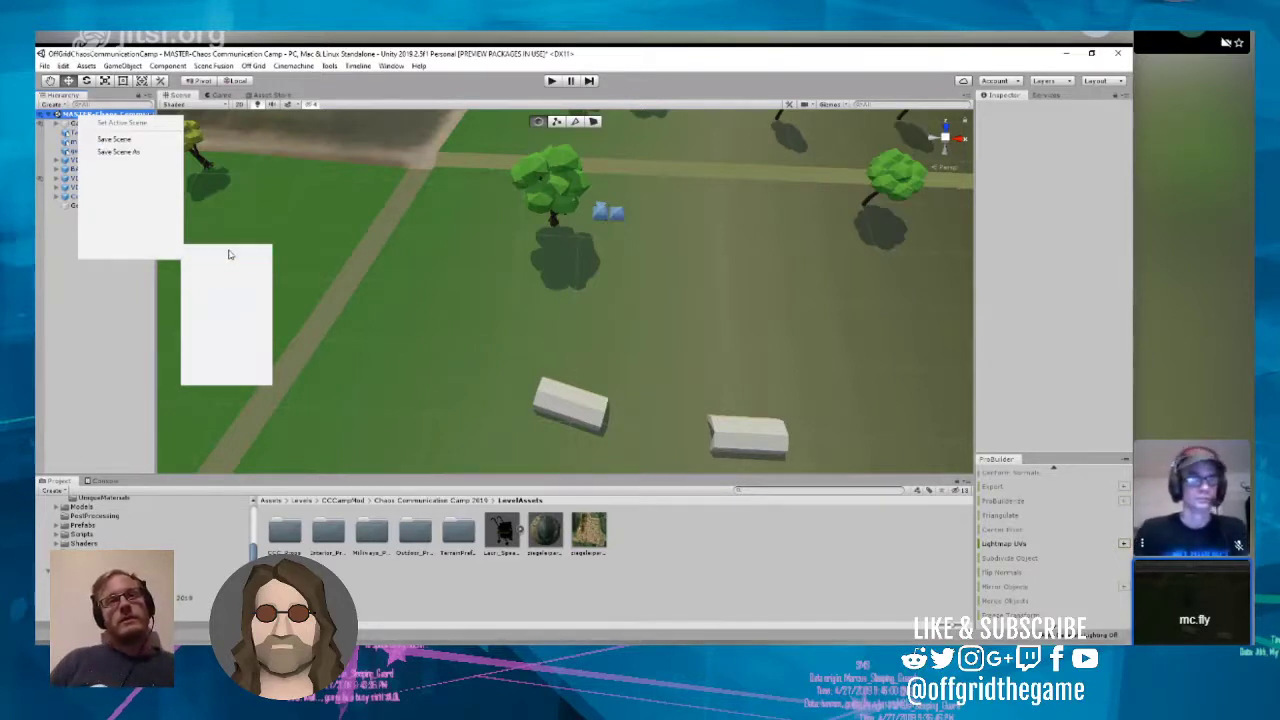
pyautogui.moveTo(266, 358)
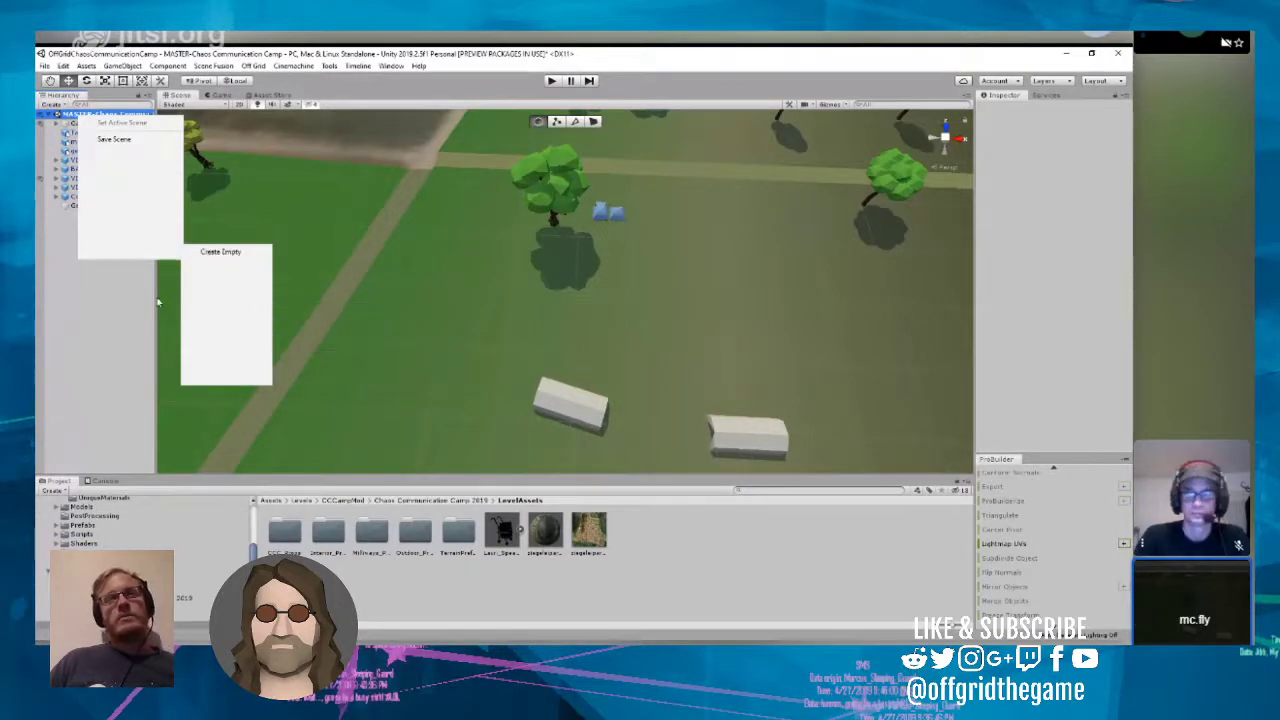
pyautogui.click(216, 254)
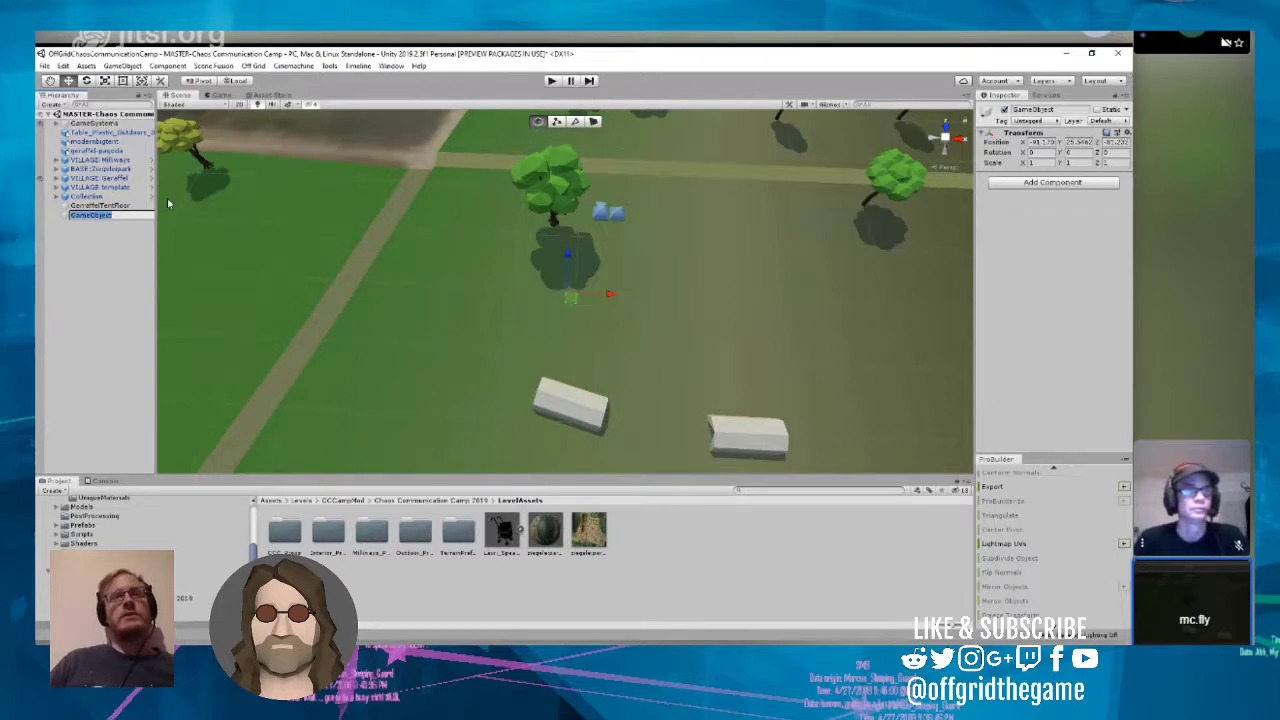
pyautogui.write('VI')
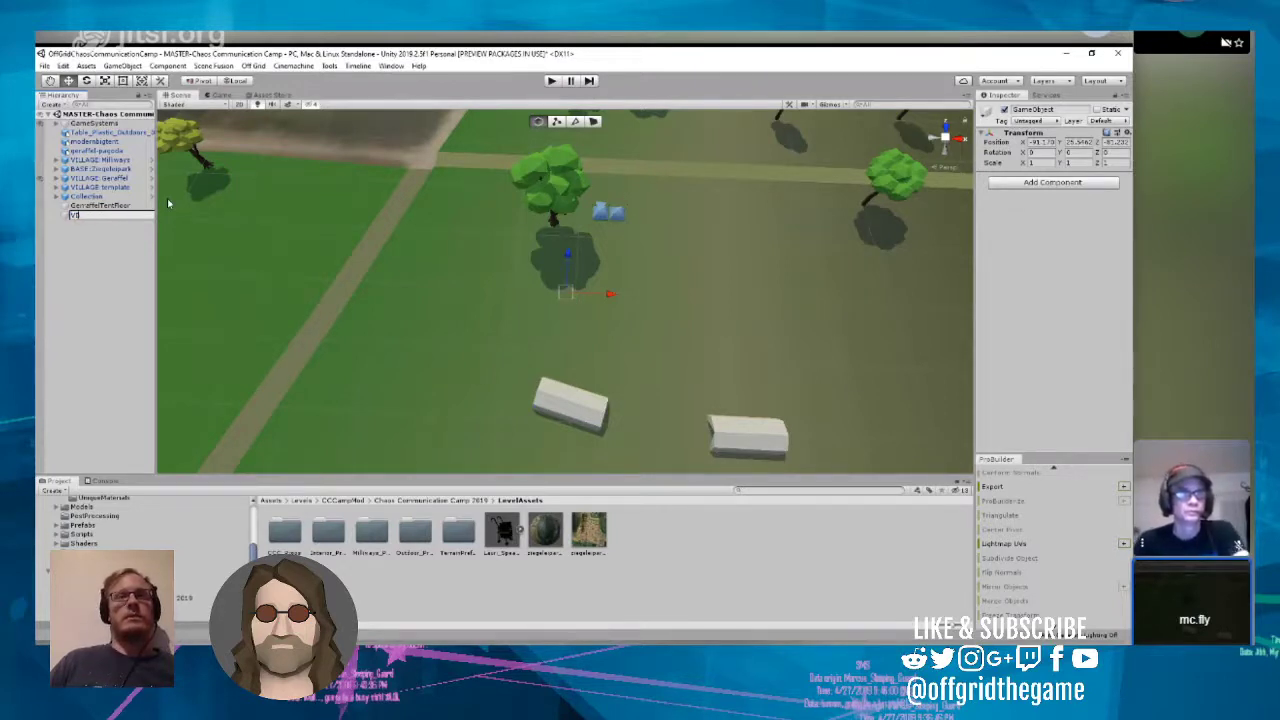
pyautogui.write('LLAGE')
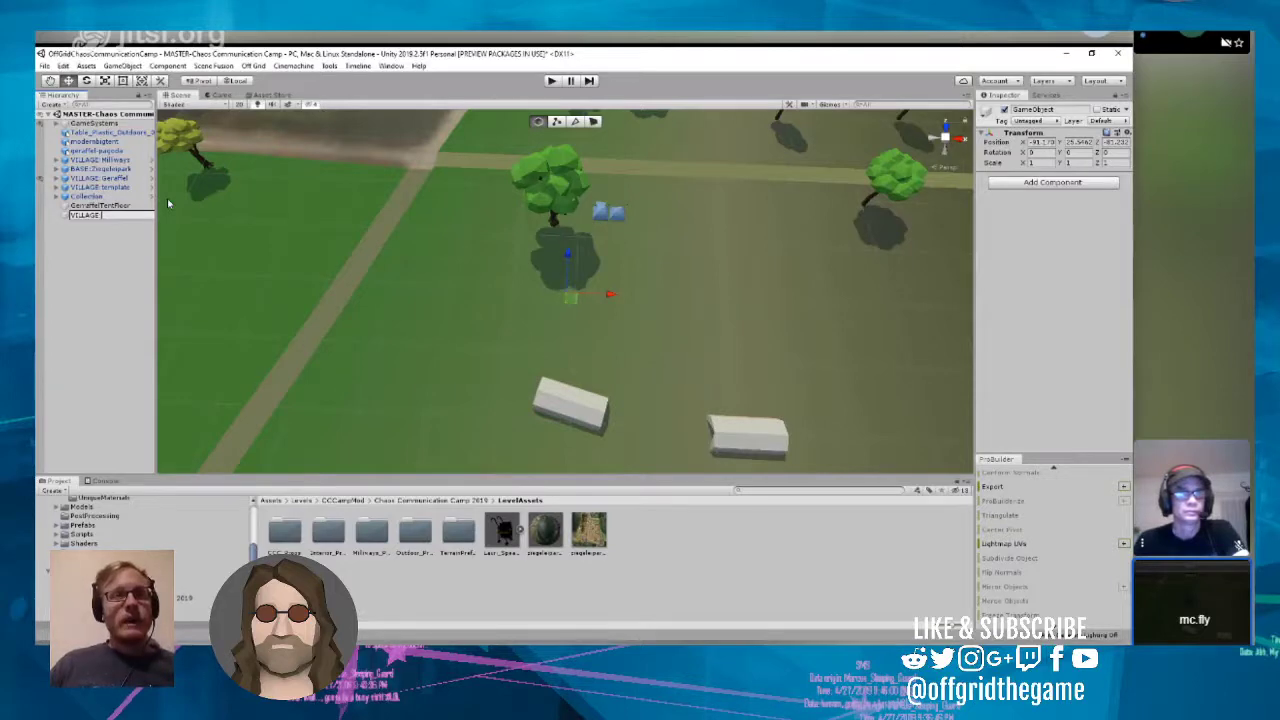
pyautogui.write(': c-base')
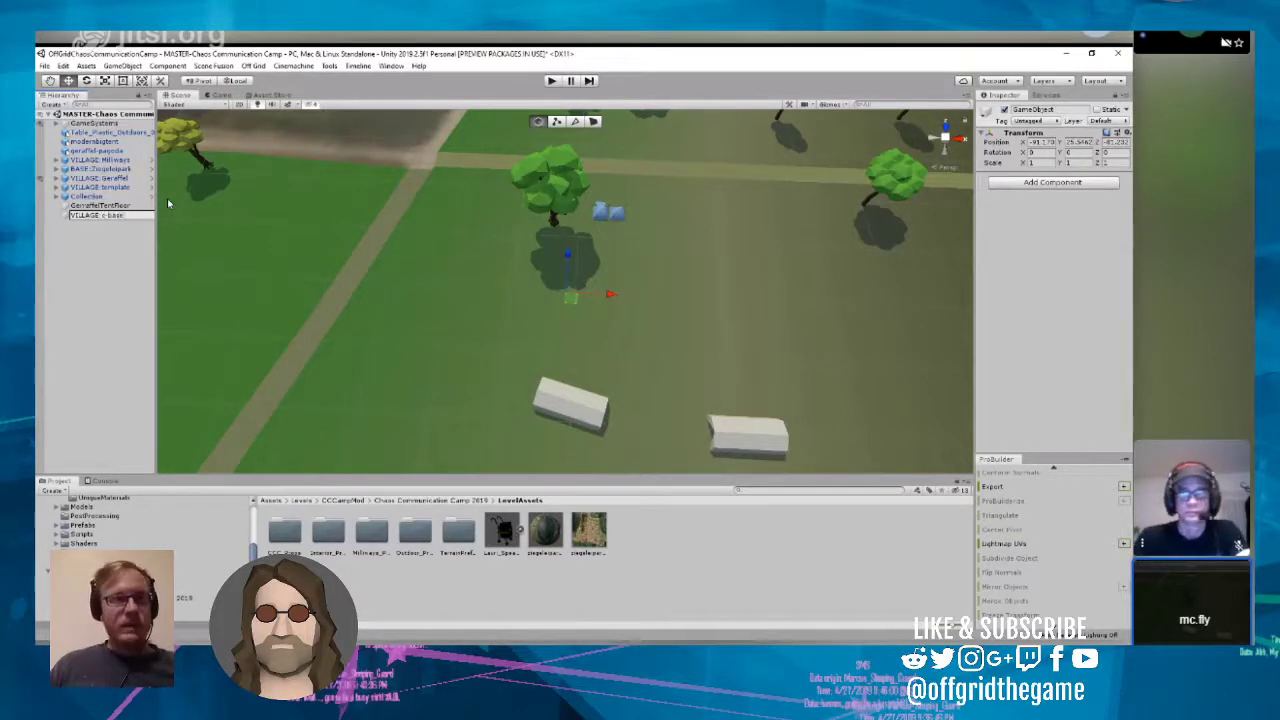
pyautogui.press('Return')
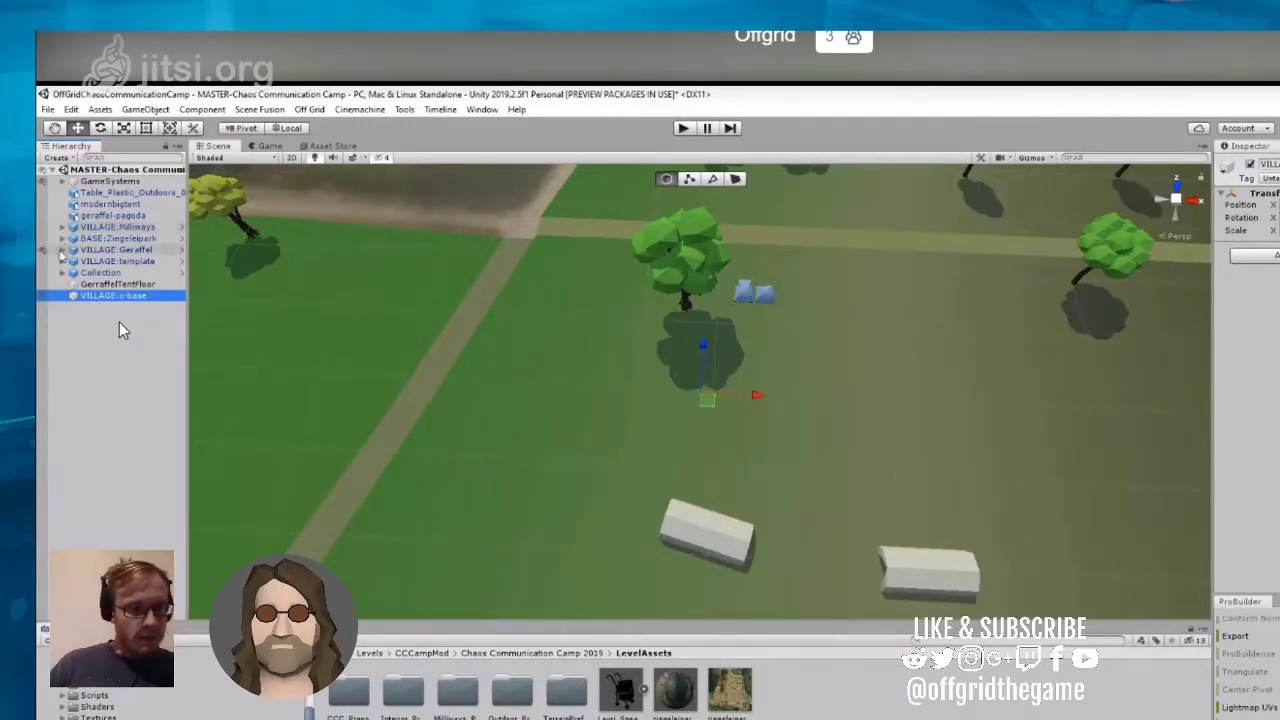
# Step: Duplicate the VILLAGE:template group in the scene hierarchy to serve as the basis for the new village
pyautogui.click(62, 249)
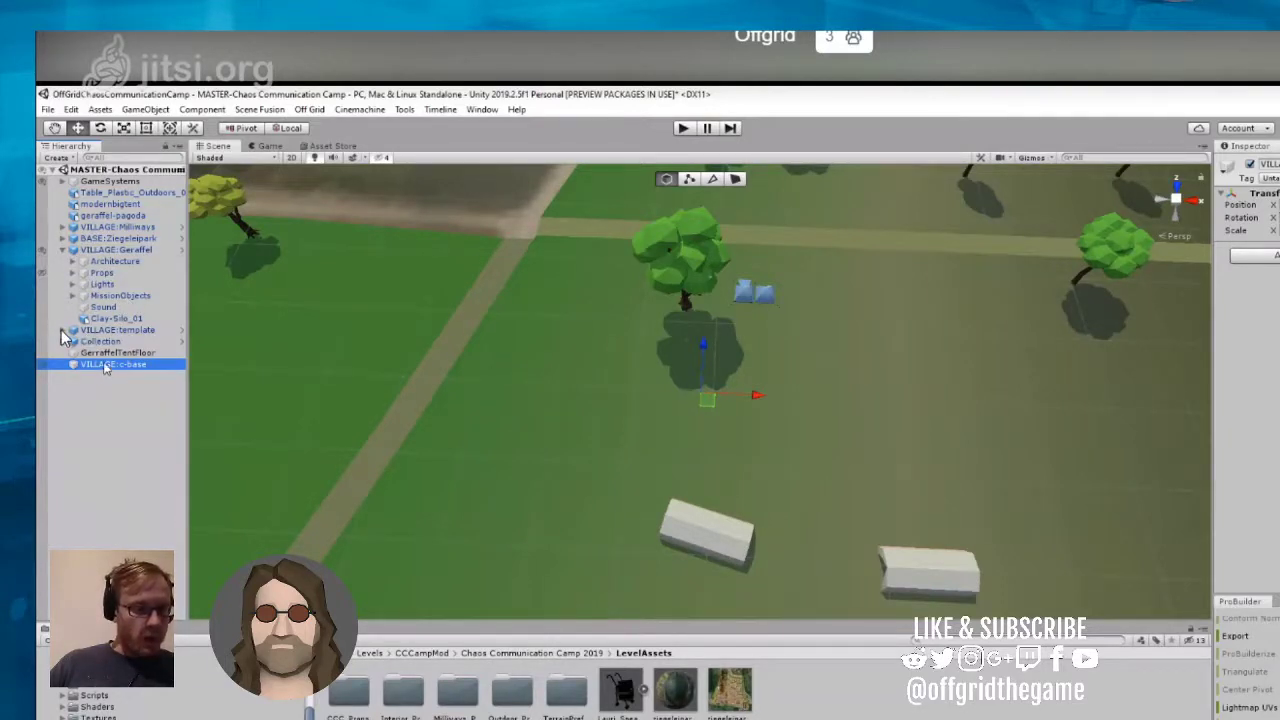
pyautogui.rightClick(104, 368)
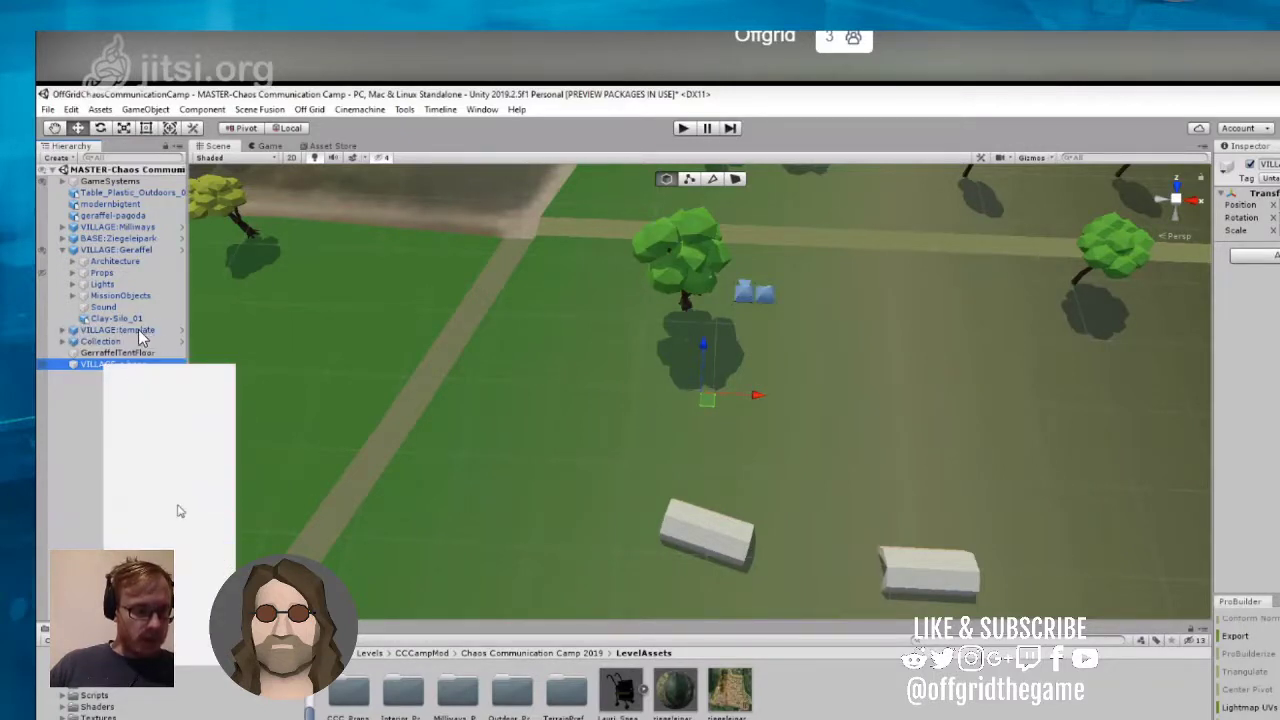
pyautogui.click(102, 334)
pyautogui.click(102, 334)
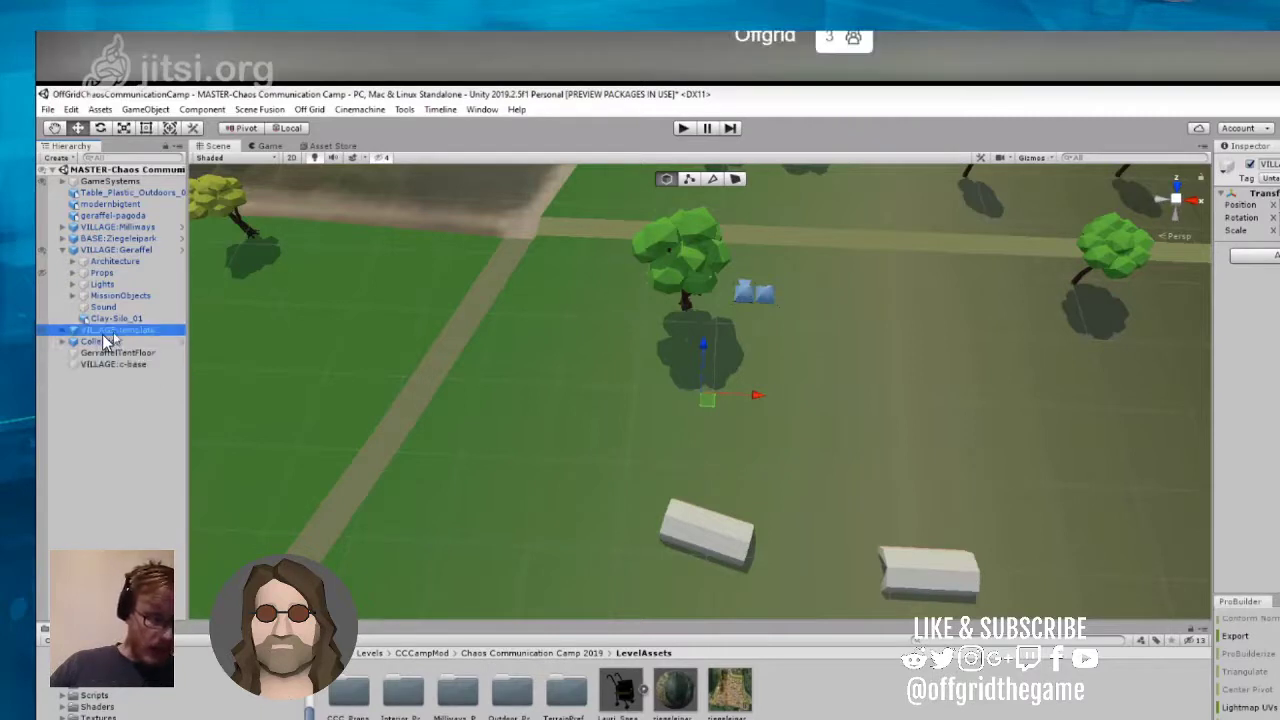
pyautogui.rightClick(102, 334)
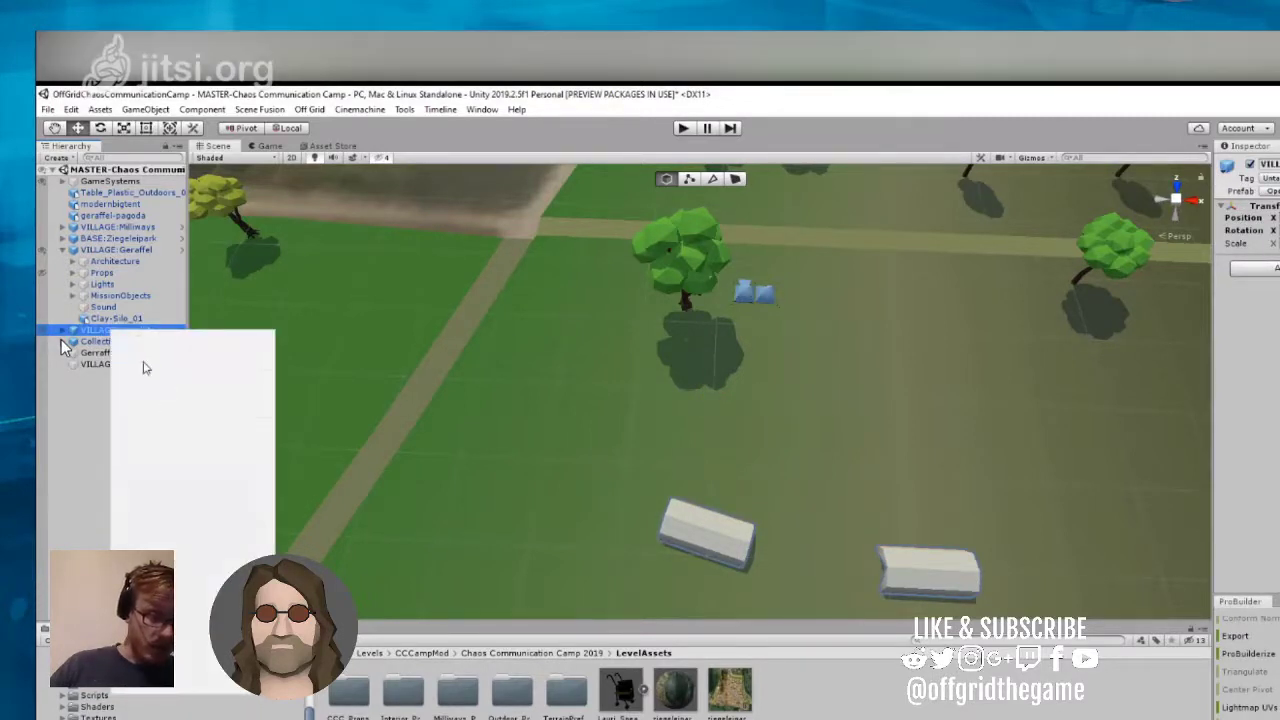
pyautogui.click(77, 408)
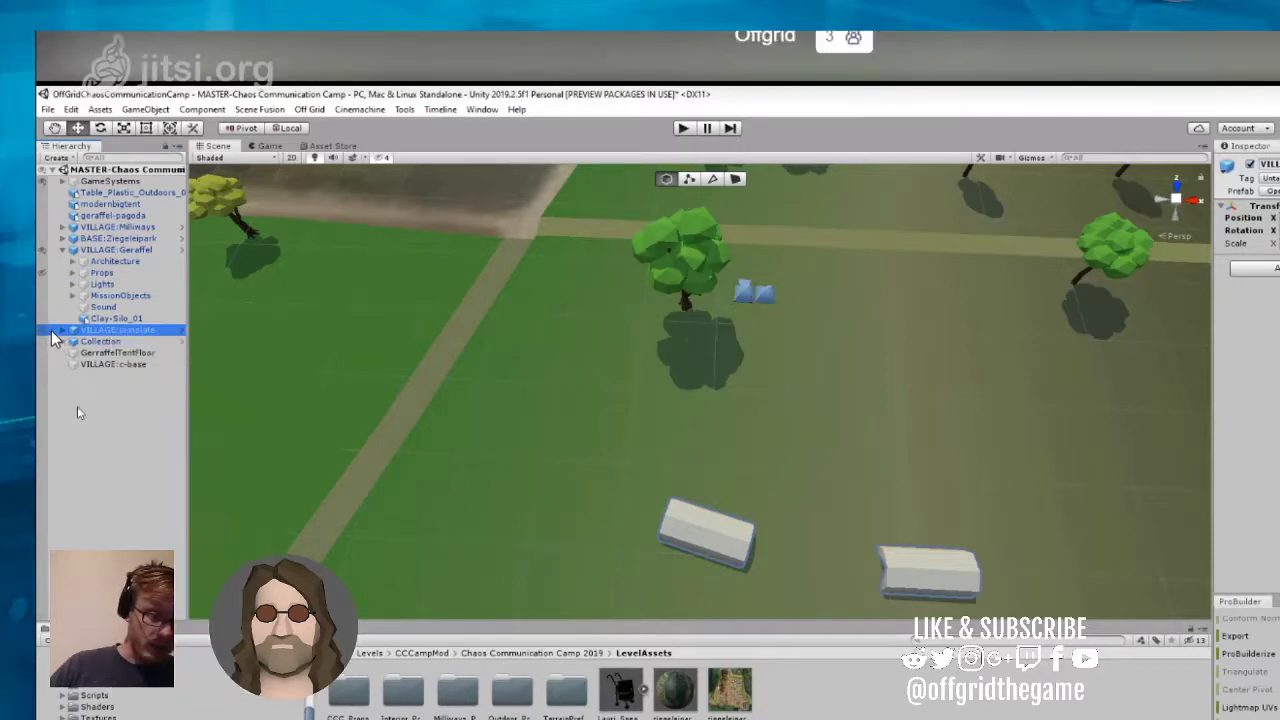
pyautogui.rightClick(109, 334)
pyautogui.click(140, 392)
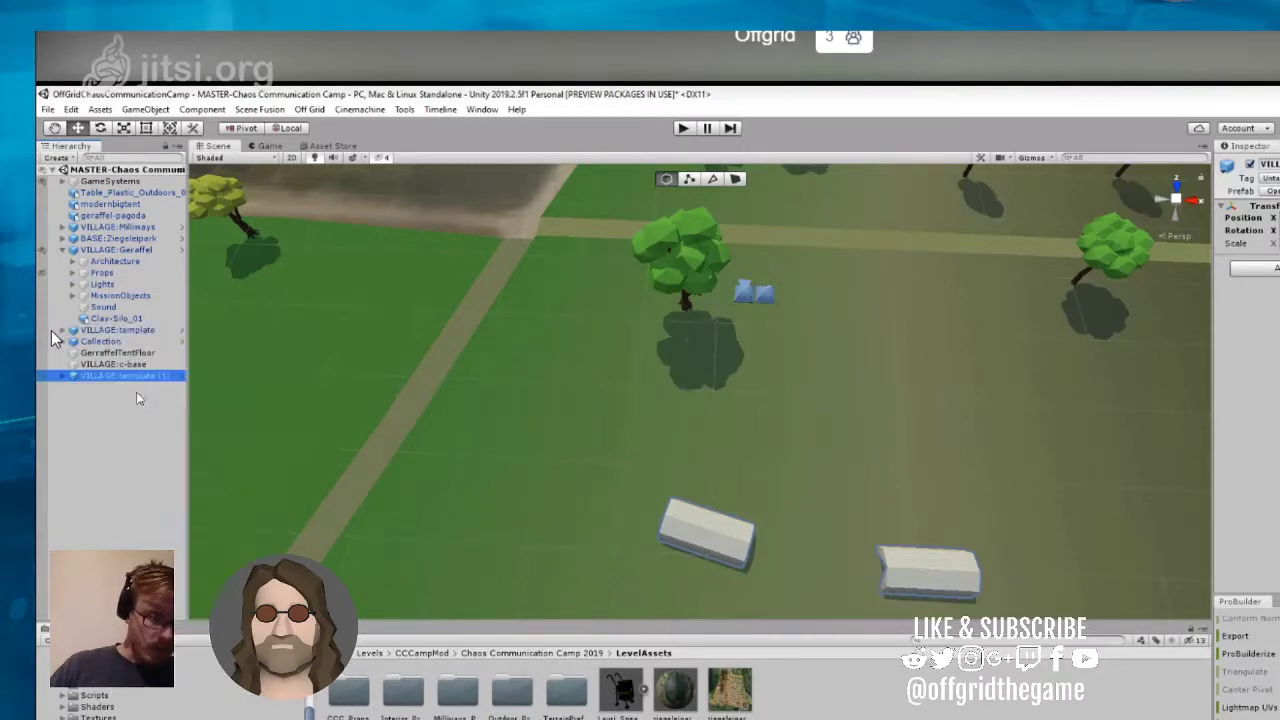
pyautogui.doubleClick(132, 379)
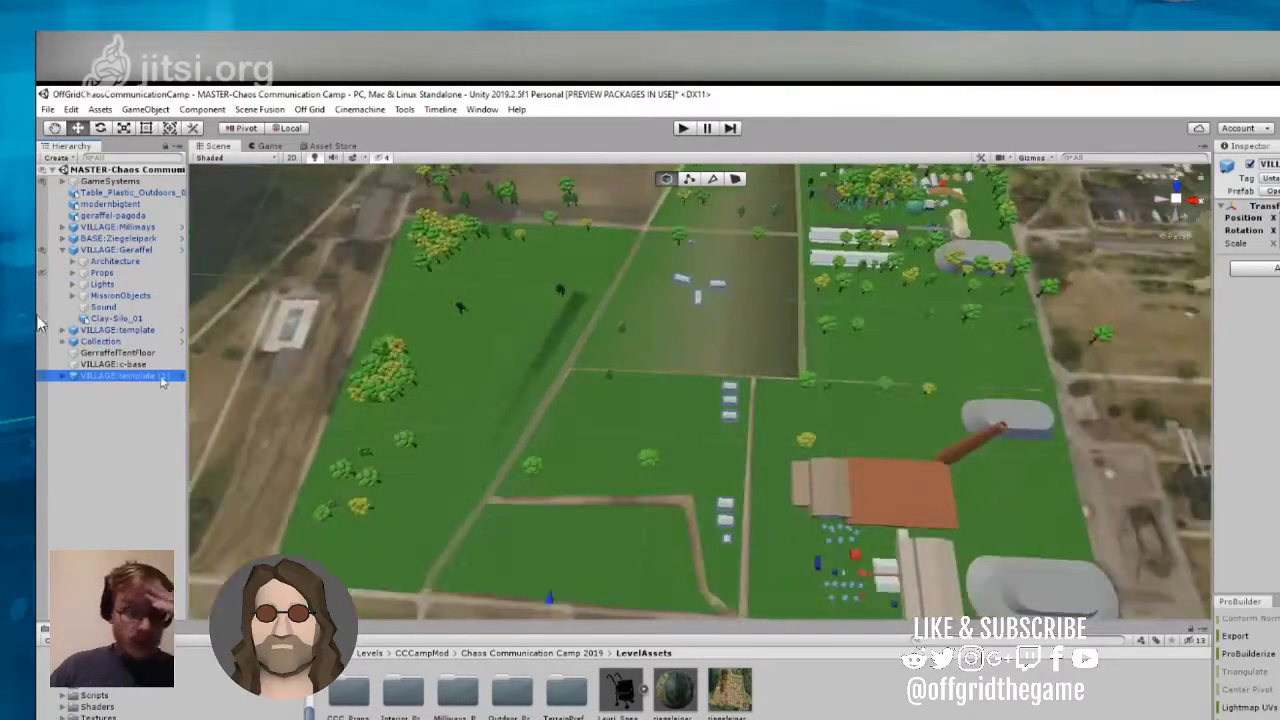
# Step: Delete the empty VILLAGE:c-base object from the scene root
pyautogui.rightClick(162, 379)
pyautogui.click(108, 368)
pyautogui.click(110, 369)
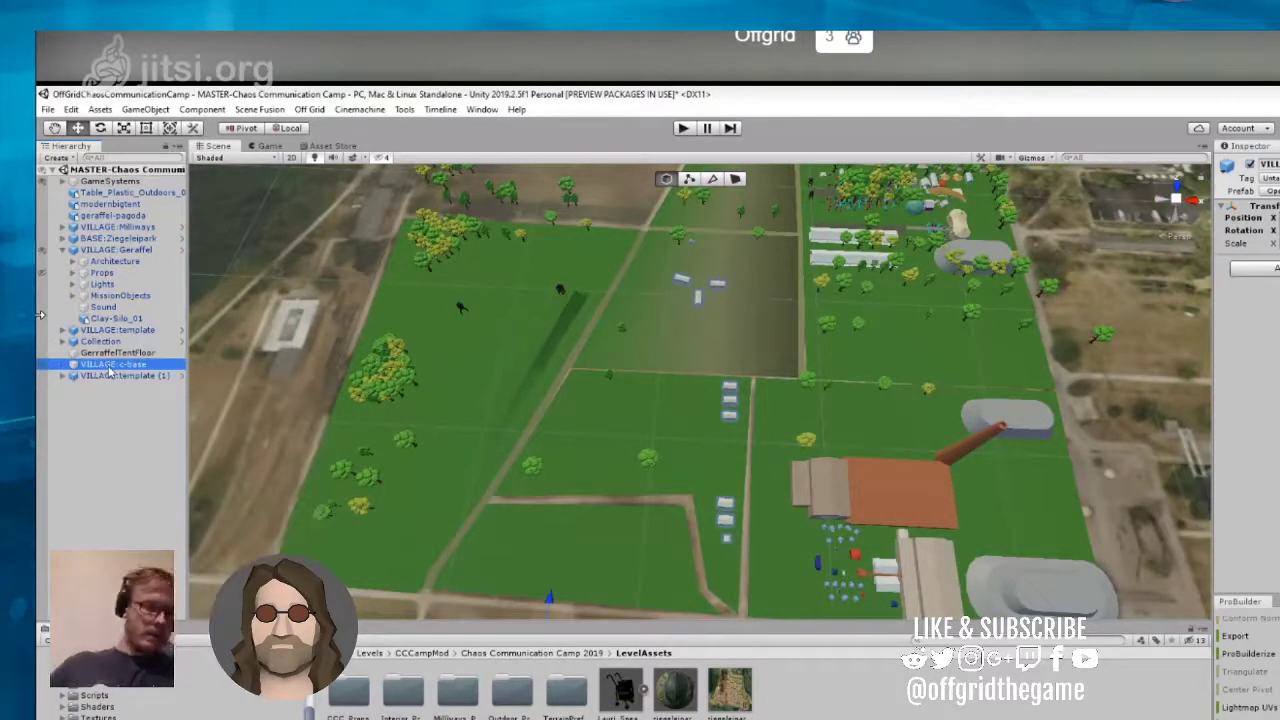
pyautogui.rightClick(110, 368)
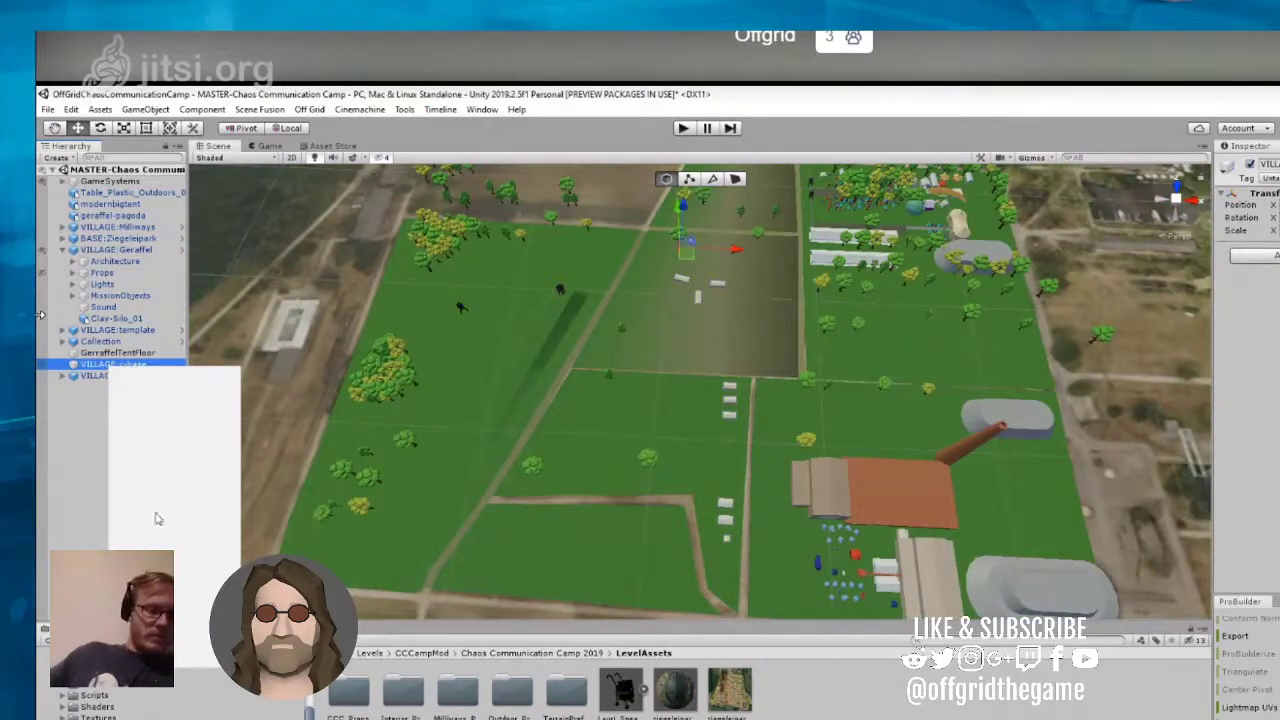
pyautogui.click(159, 443)
# Step: Rename the duplicated village template group as VILLAGE:c-base
pyautogui.click(139, 365)
pyautogui.rightClick(139, 364)
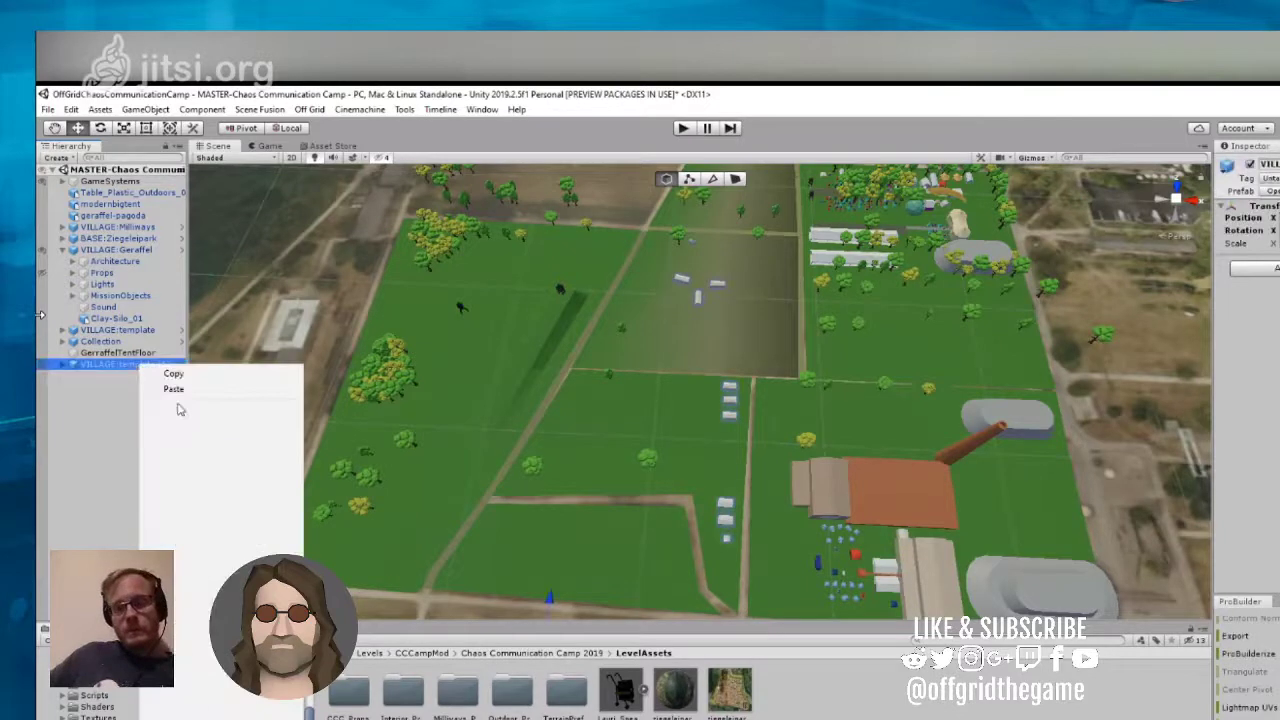
pyautogui.click(199, 412)
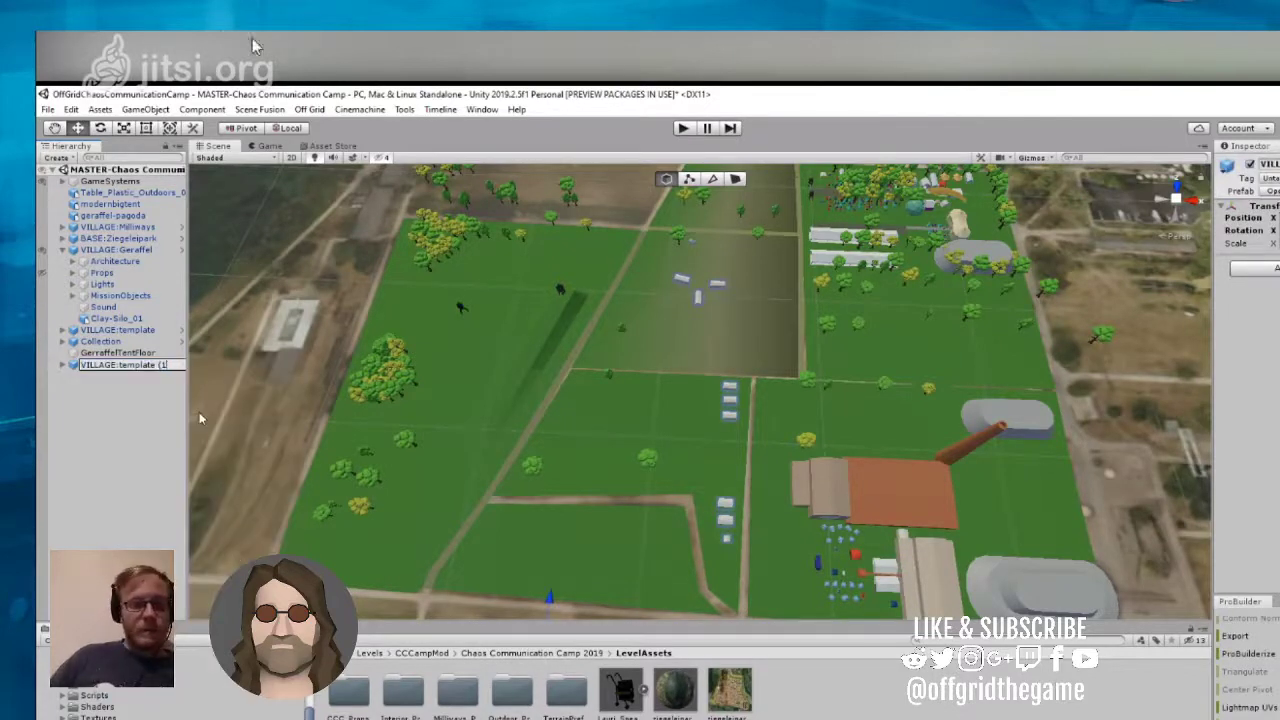
pyautogui.press('BackSpace')
pyautogui.press('BackSpace')
pyautogui.press('BackSpace')
pyautogui.press('BackSpace')
pyautogui.press('BackSpace')
pyautogui.press('BackSpace')
pyautogui.press('BackSpace')
pyautogui.press('BackSpace')
pyautogui.press('BackSpace')
pyautogui.press('BackSpace')
pyautogui.press('BackSpace')
pyautogui.press('BackSpace')
pyautogui.write('c')
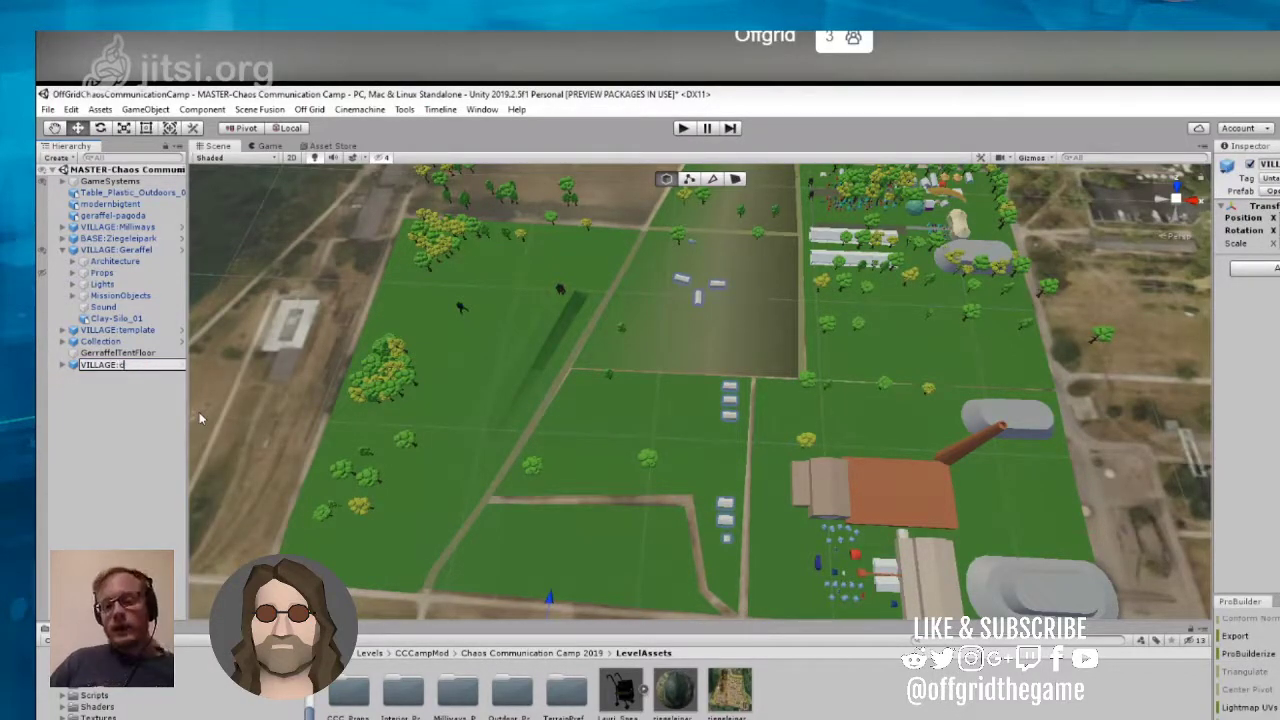
pyautogui.write('-base')
pyautogui.press('Return')
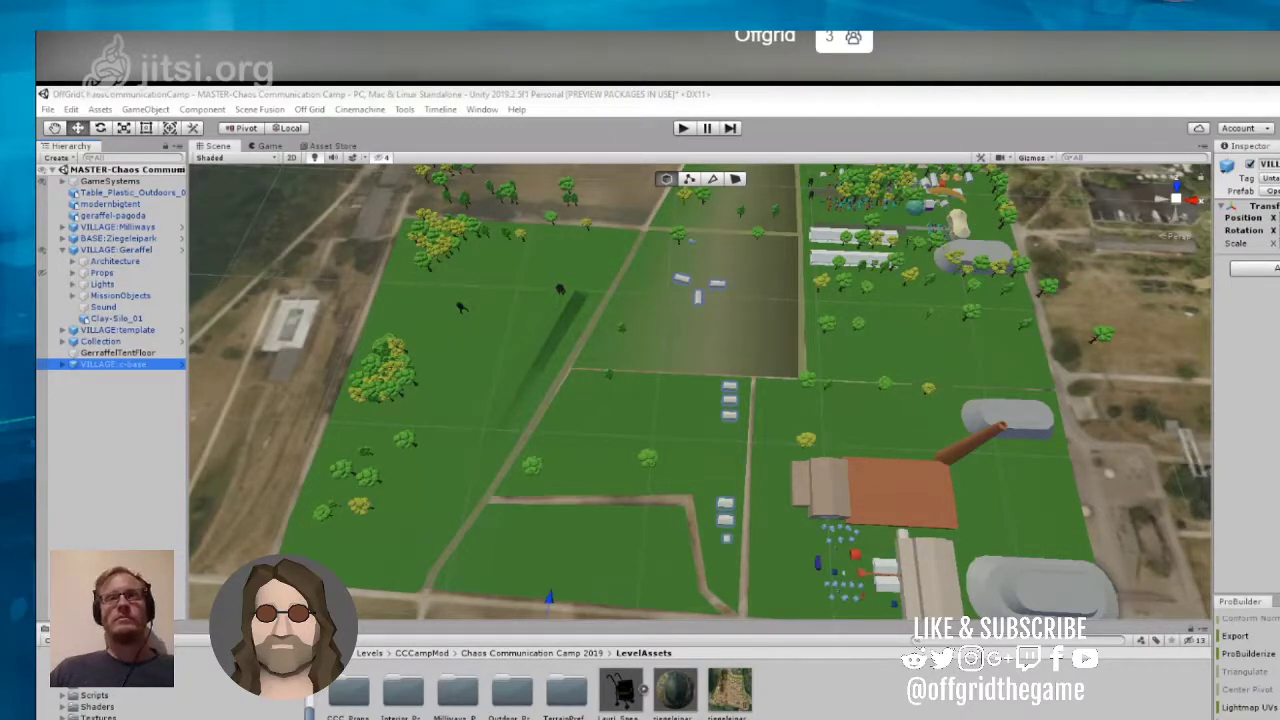
# Step: Add the Startent model from the LevelAssets folder to the Architecture > Tents group of VILLAGE:c-base
pyautogui.click(62, 365)
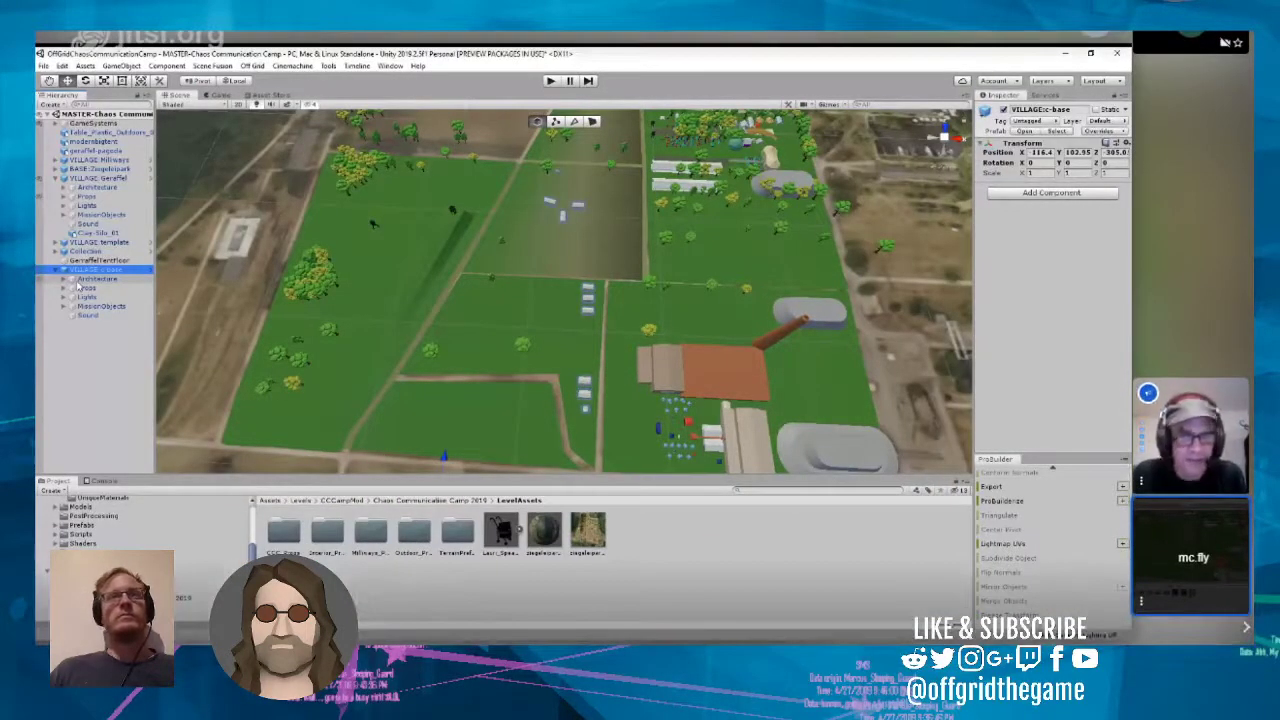
pyautogui.click(77, 287)
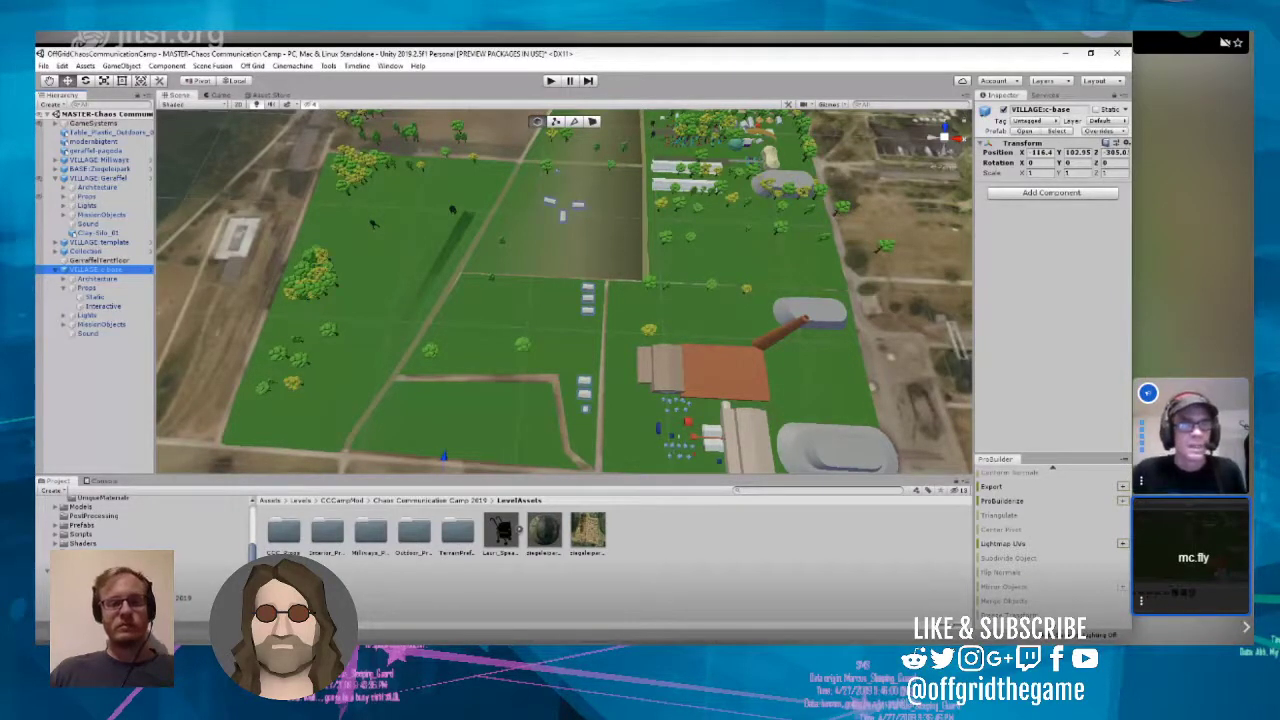
pyautogui.moveTo(96, 269); pyautogui.dragTo(909, 500)
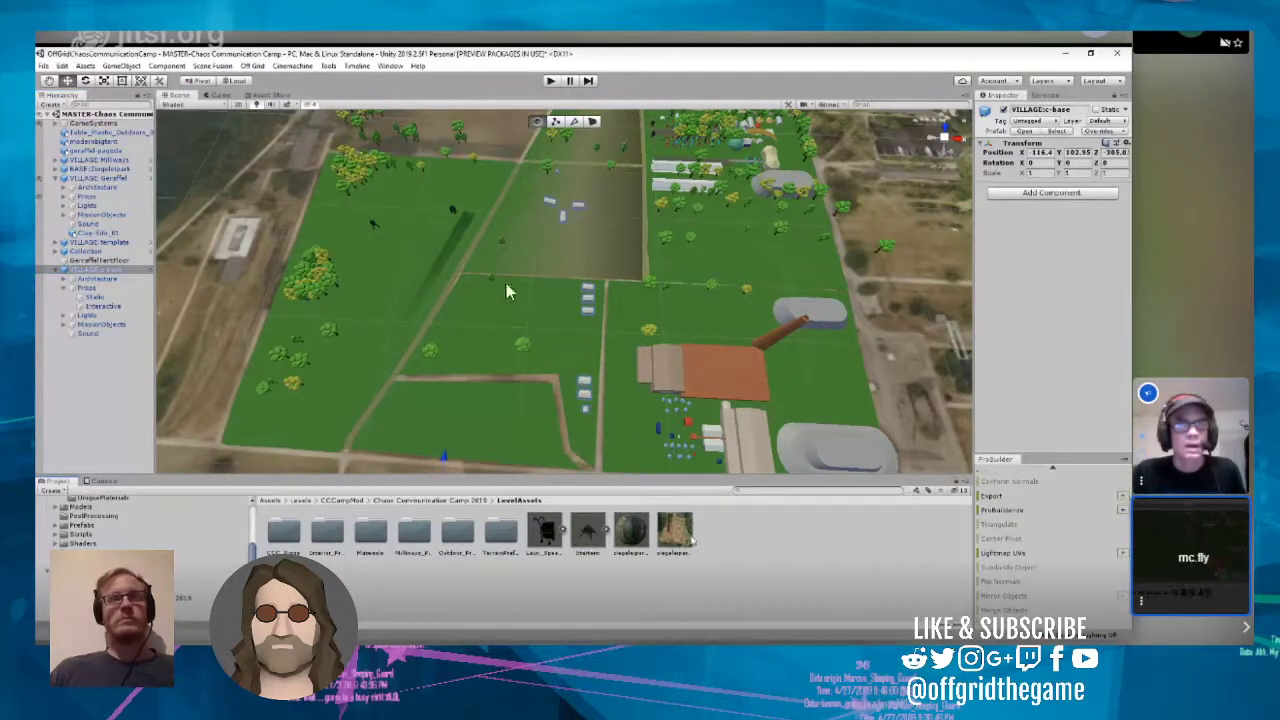
pyautogui.moveTo(590, 415); pyautogui.dragTo(590, 355, button='right')
pyautogui.scroll(4, 590, 355)
pyautogui.scroll(2, 590, 358)
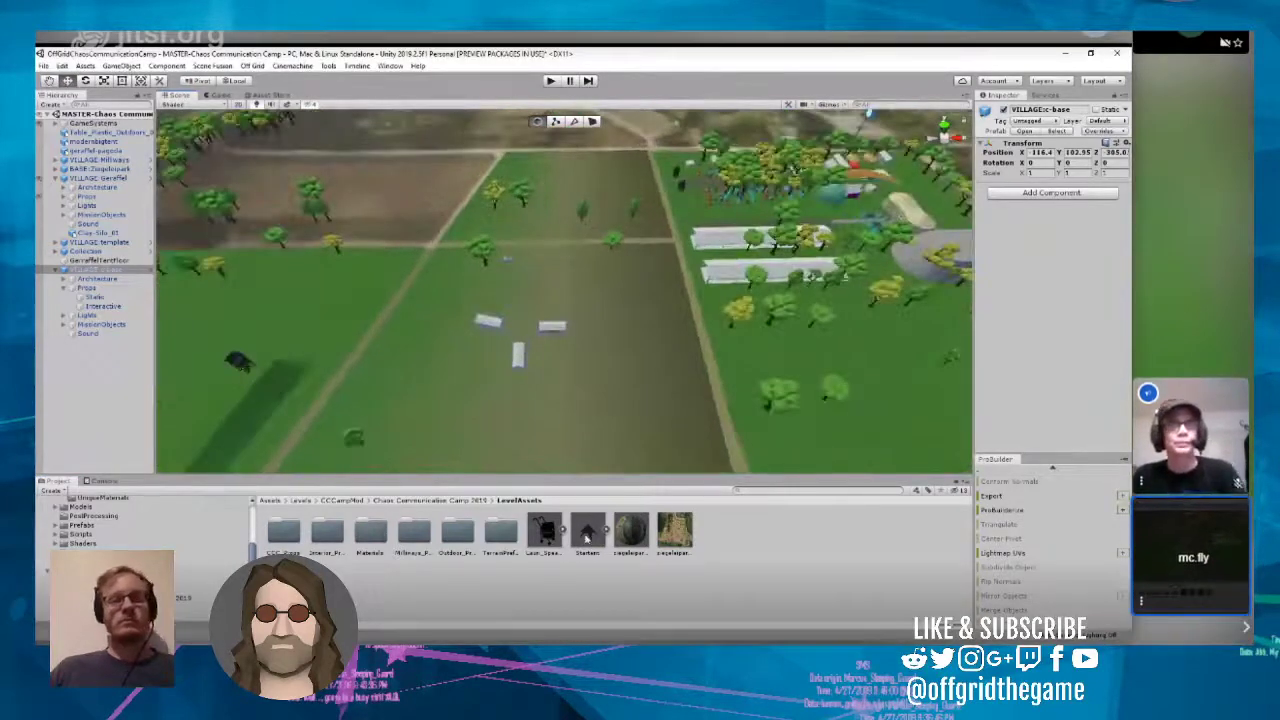
pyautogui.moveTo(532, 384); pyautogui.dragTo(104, 289)
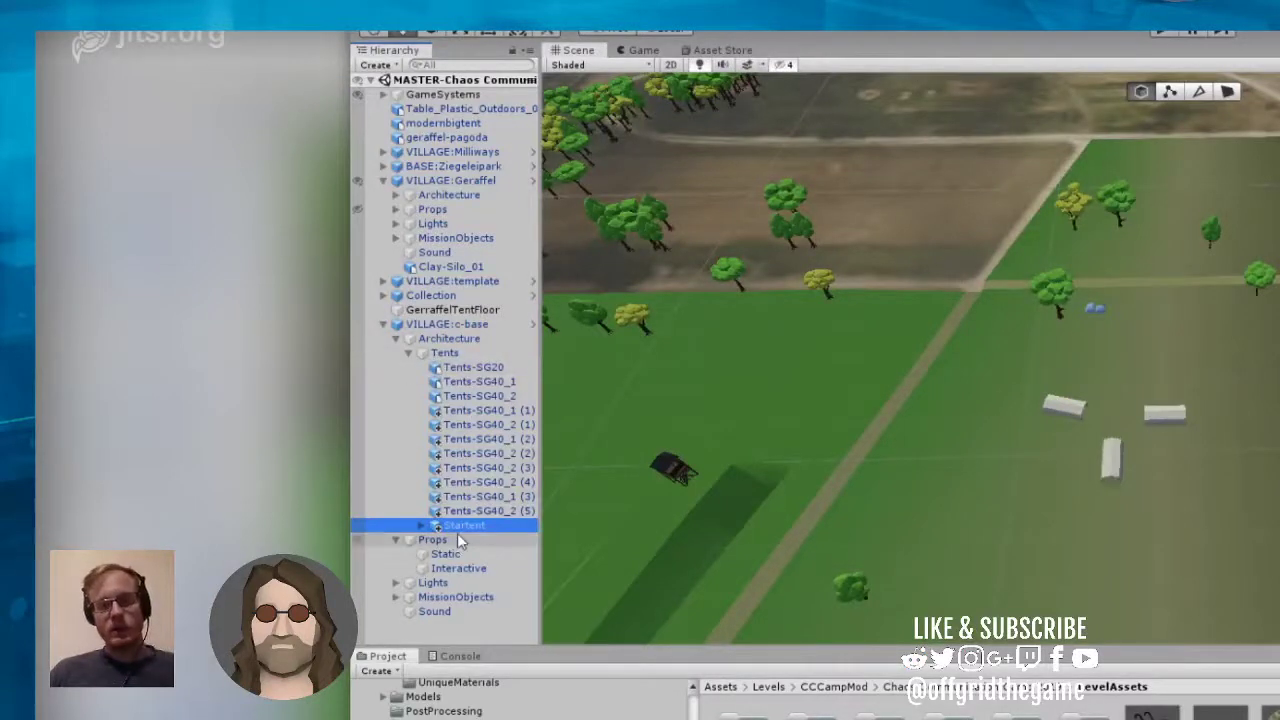
# Step: Try to move the Startent across the camp onto the brownish field beside the three white tents
pyautogui.click(461, 526)
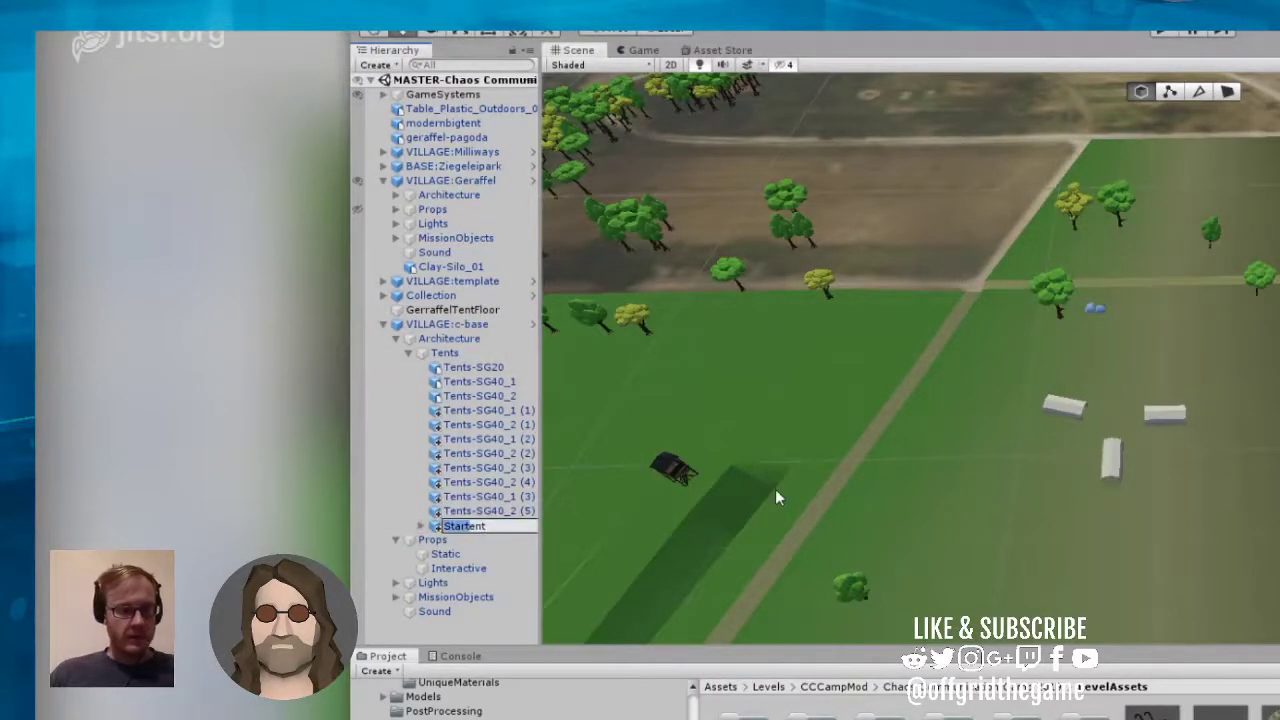
pyautogui.doubleClick(436, 537)
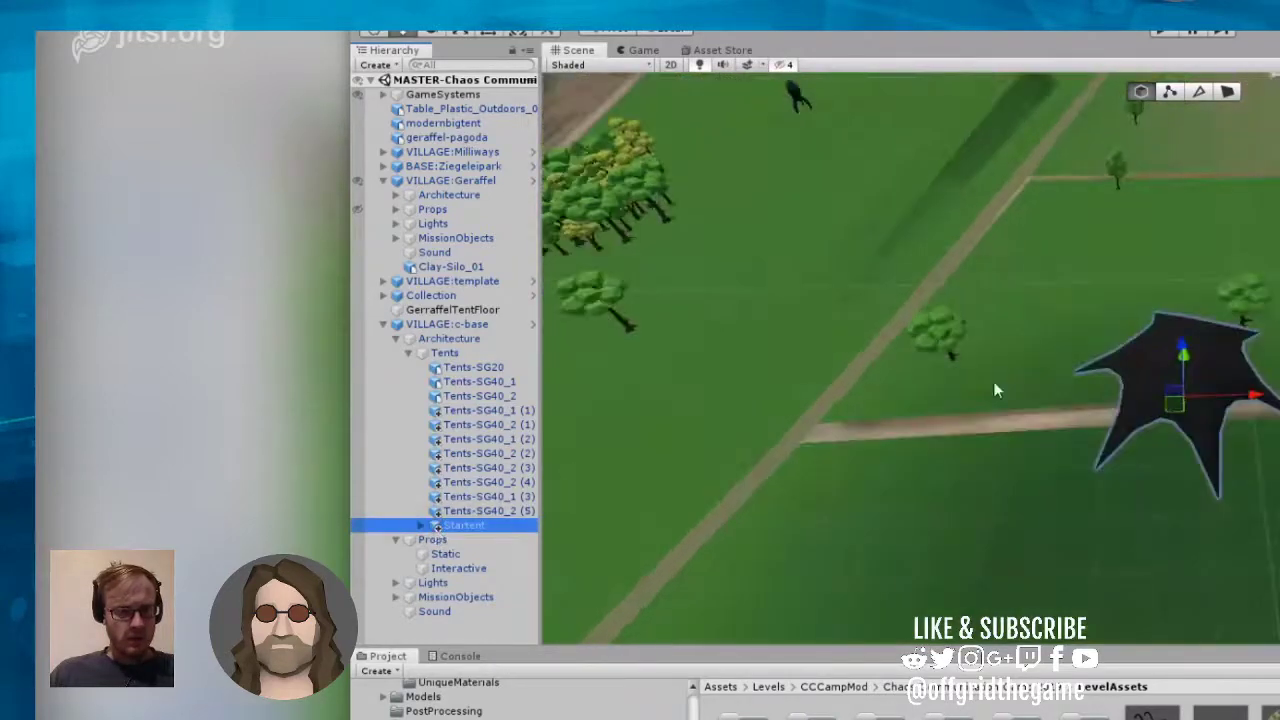
pyautogui.moveTo(994, 384); pyautogui.dragTo(1237, 270, button='right')
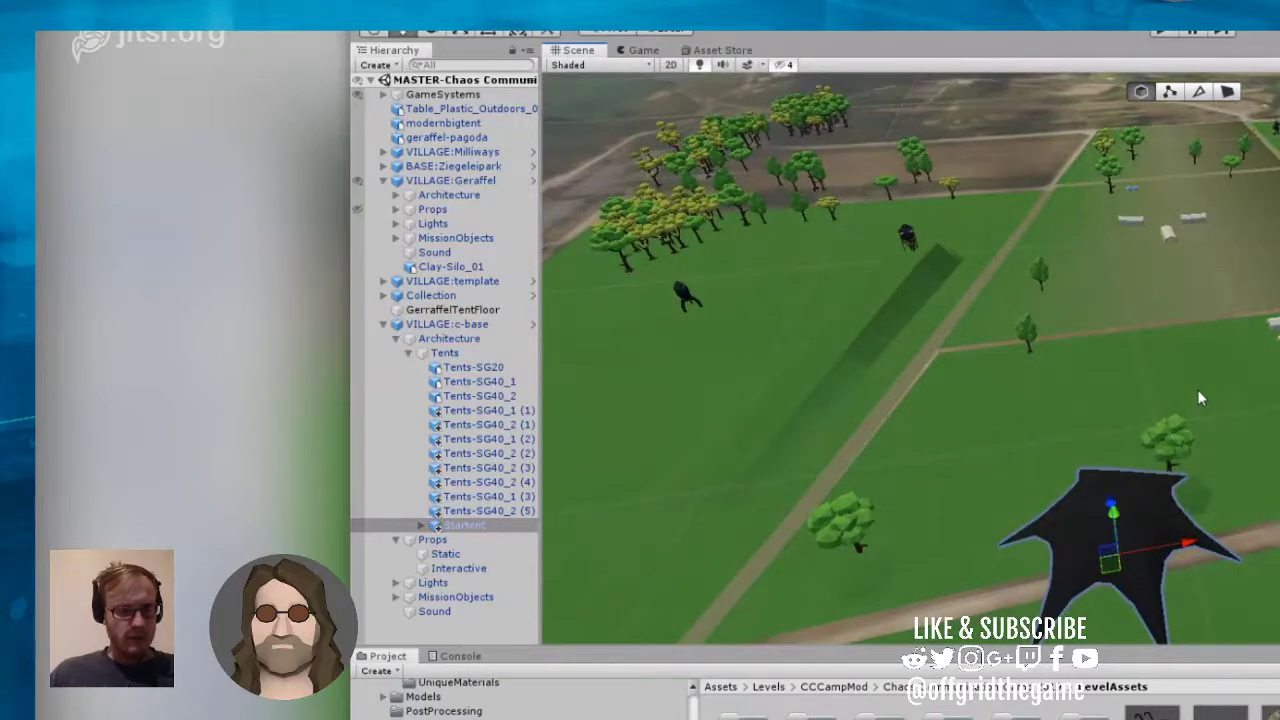
pyautogui.moveTo(1112, 515); pyautogui.dragTo(1127, 335)
pyautogui.moveTo(1141, 215); pyautogui.dragTo(1234, 212)
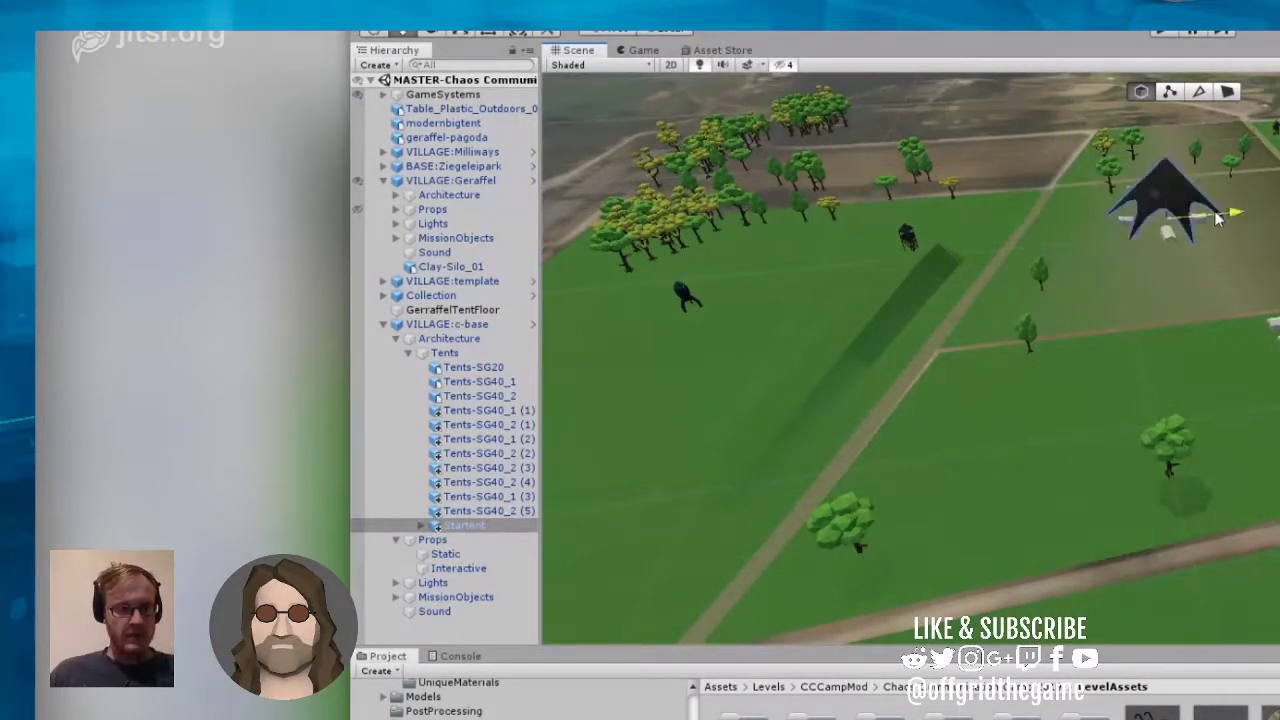
pyautogui.moveTo(1214, 352); pyautogui.dragTo(1186, 274, button='right')
pyautogui.hotkey('ctrl', 'z')
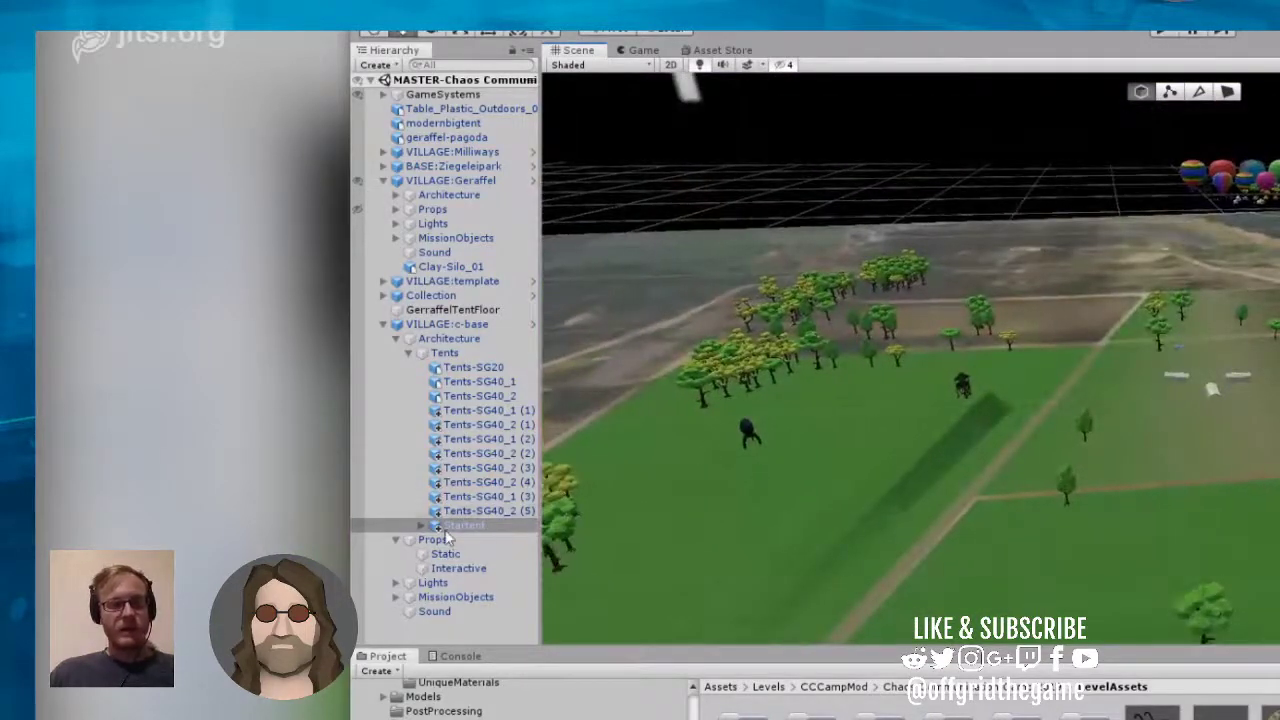
# Step: Toggle the Startent's scene visibility and examine the camp from ground level and from above to locate the tent
pyautogui.click(367, 528)
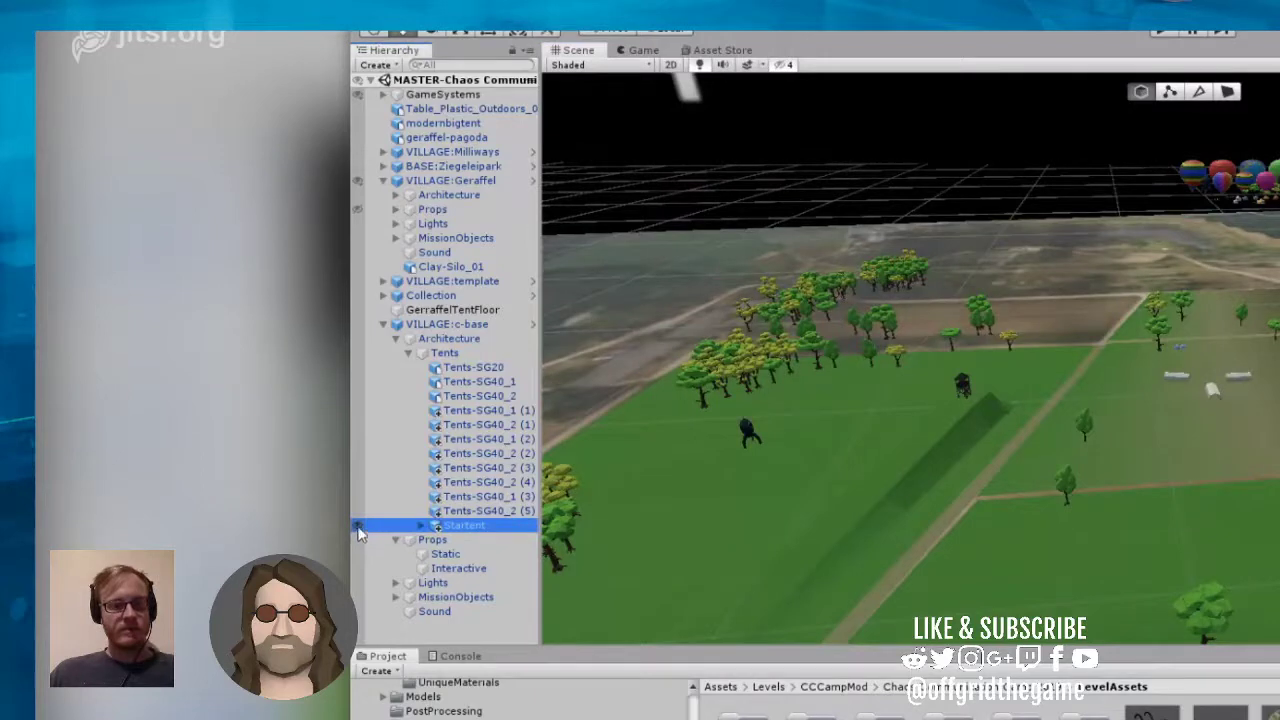
pyautogui.click(359, 527)
pyautogui.moveTo(924, 473); pyautogui.dragTo(967, 561, button='right')
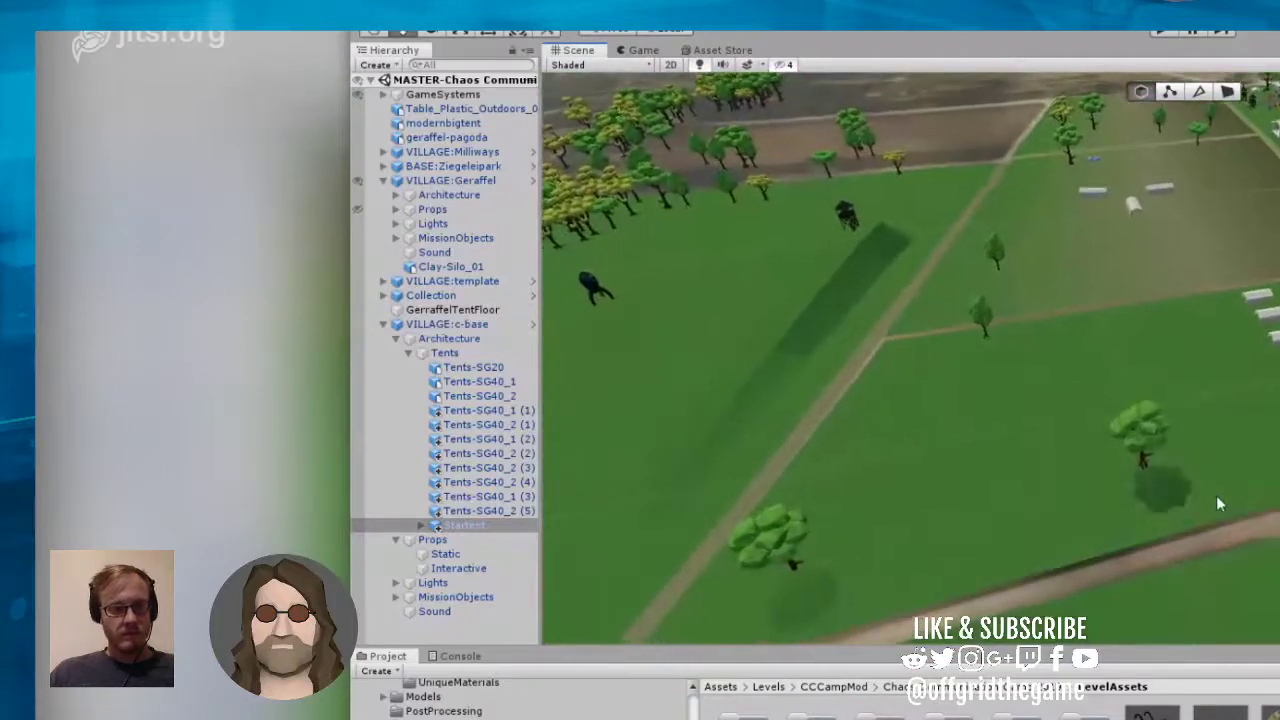
pyautogui.press('f')
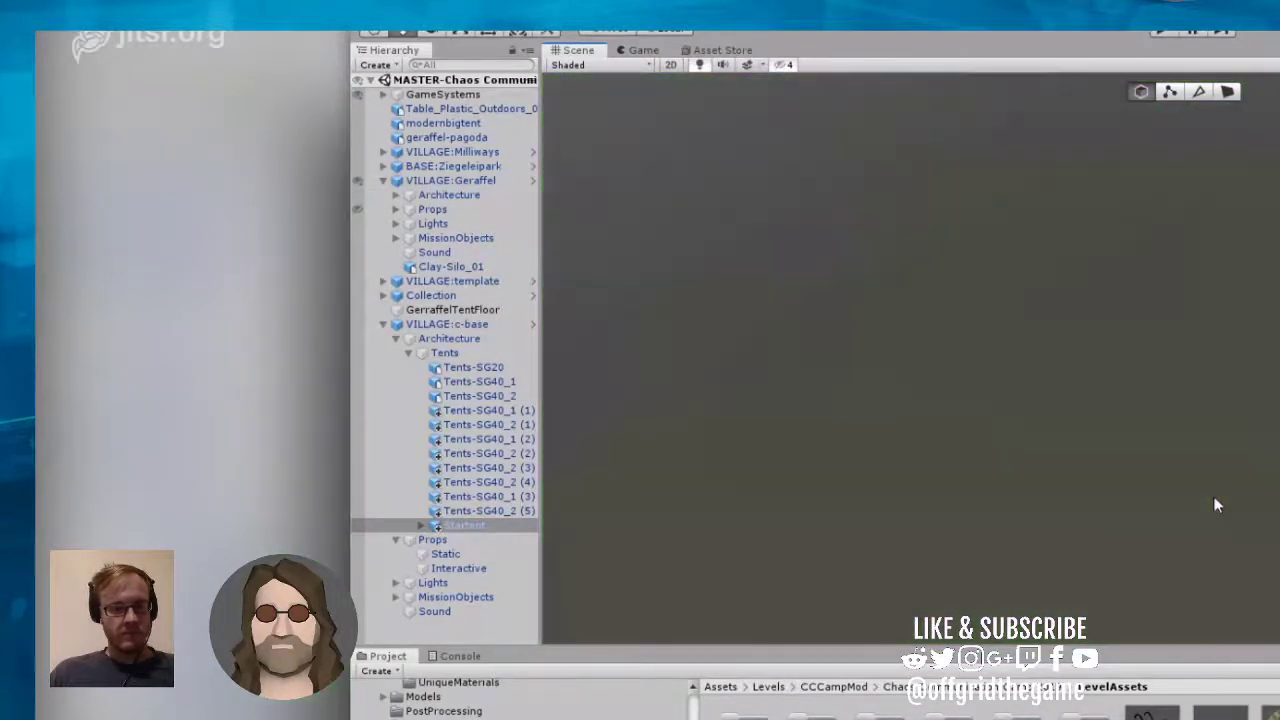
pyautogui.moveTo(1217, 507); pyautogui.dragTo(1200, 704, button='right')
pyautogui.moveTo(1210, 591); pyautogui.dragTo(1205, 265, button='right')
pyautogui.scroll(10, 1206, 262)
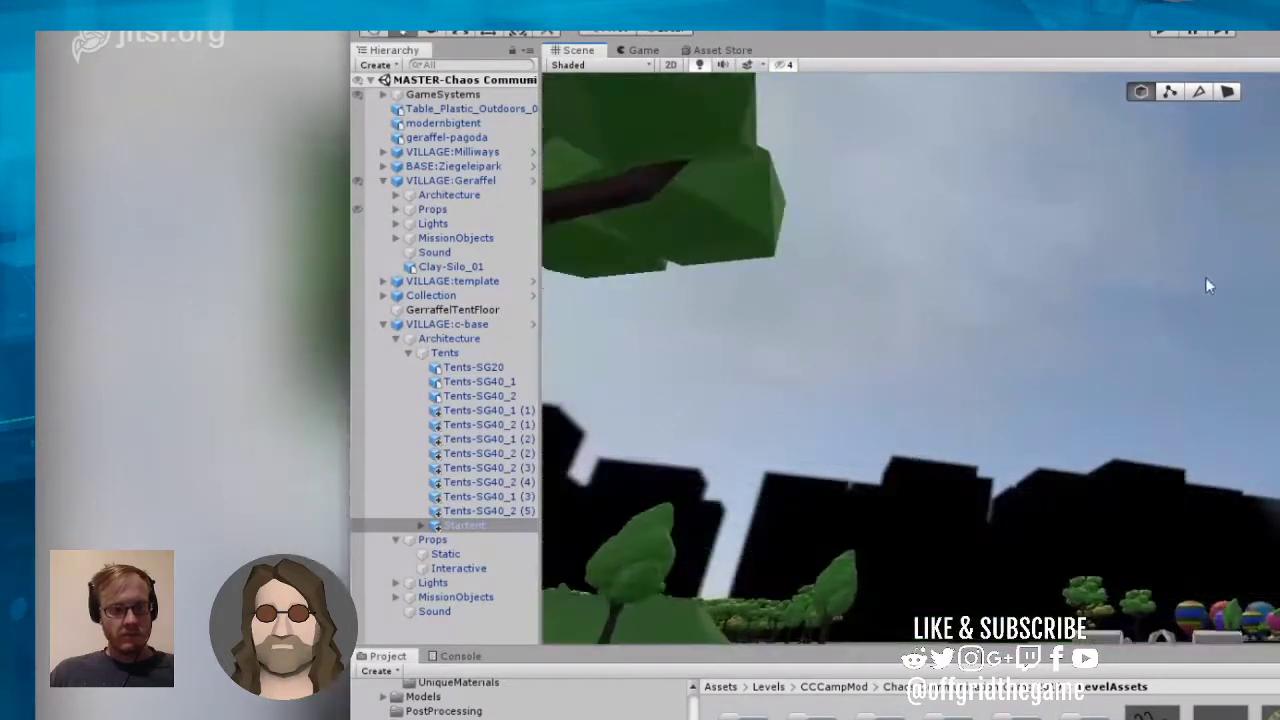
pyautogui.scroll(3, 1206, 323)
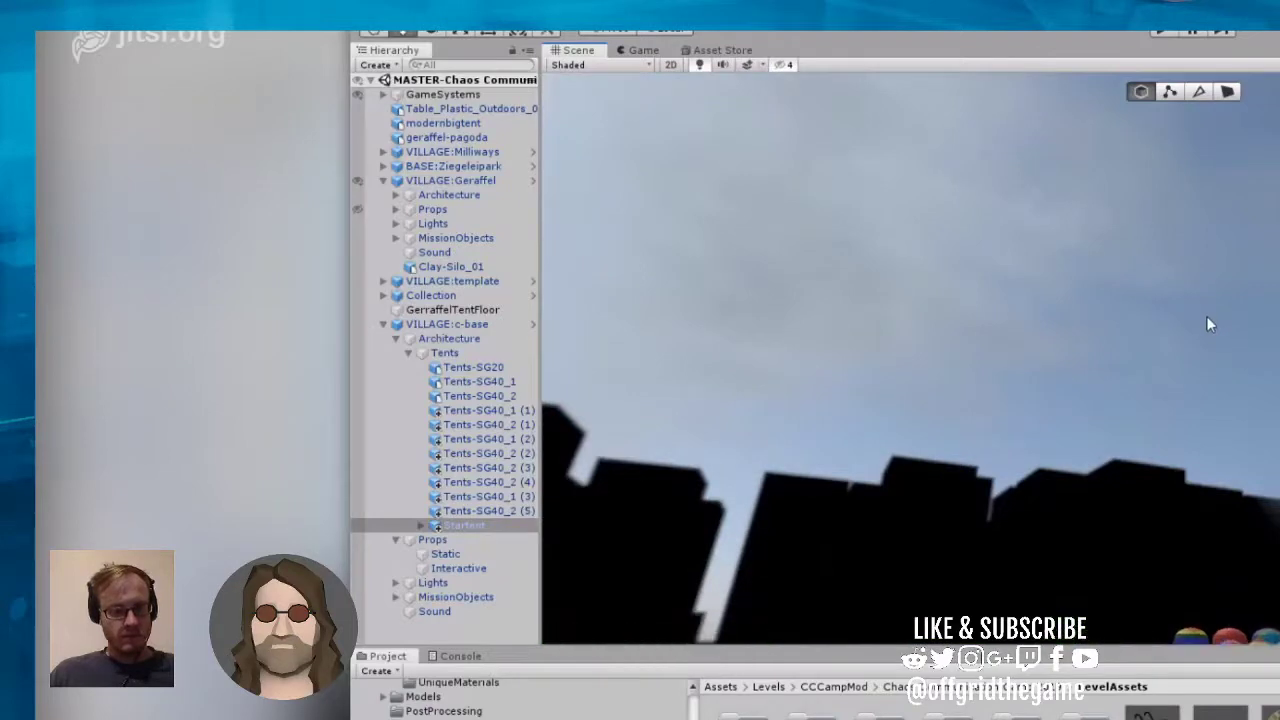
pyautogui.moveTo(1194, 288); pyautogui.dragTo(1112, 106, button='right')
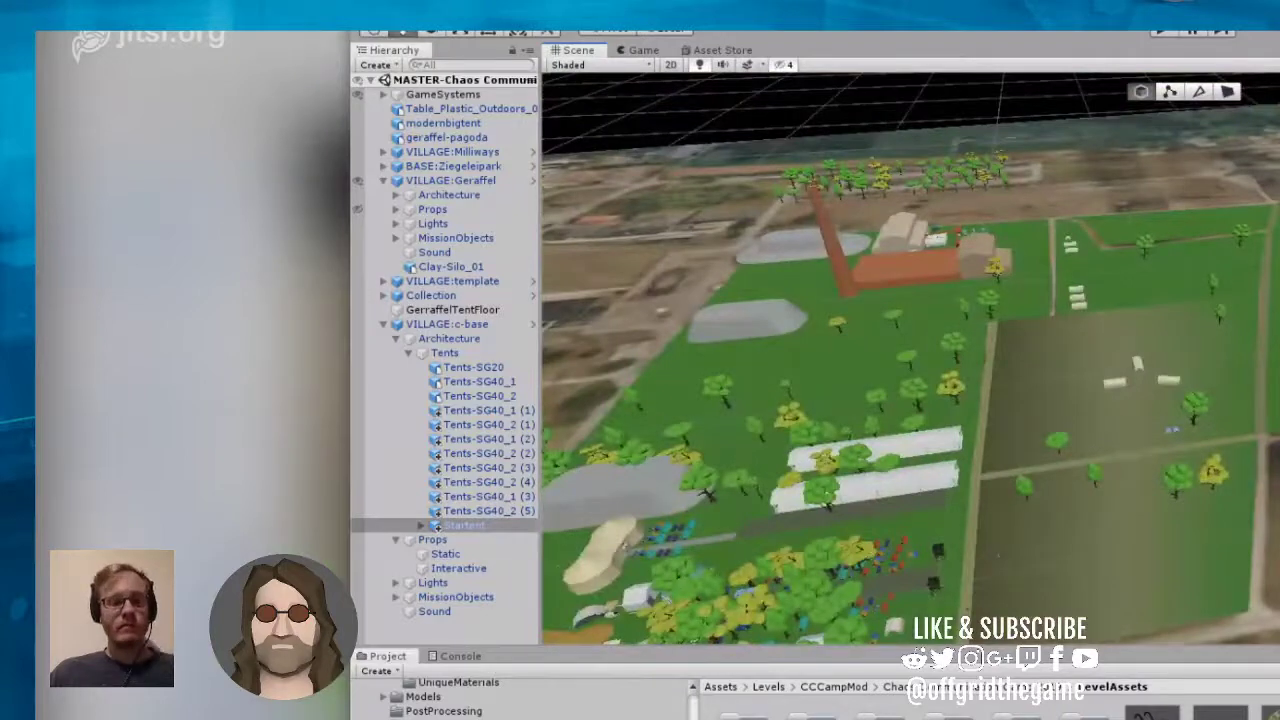
pyautogui.doubleClick(475, 527)
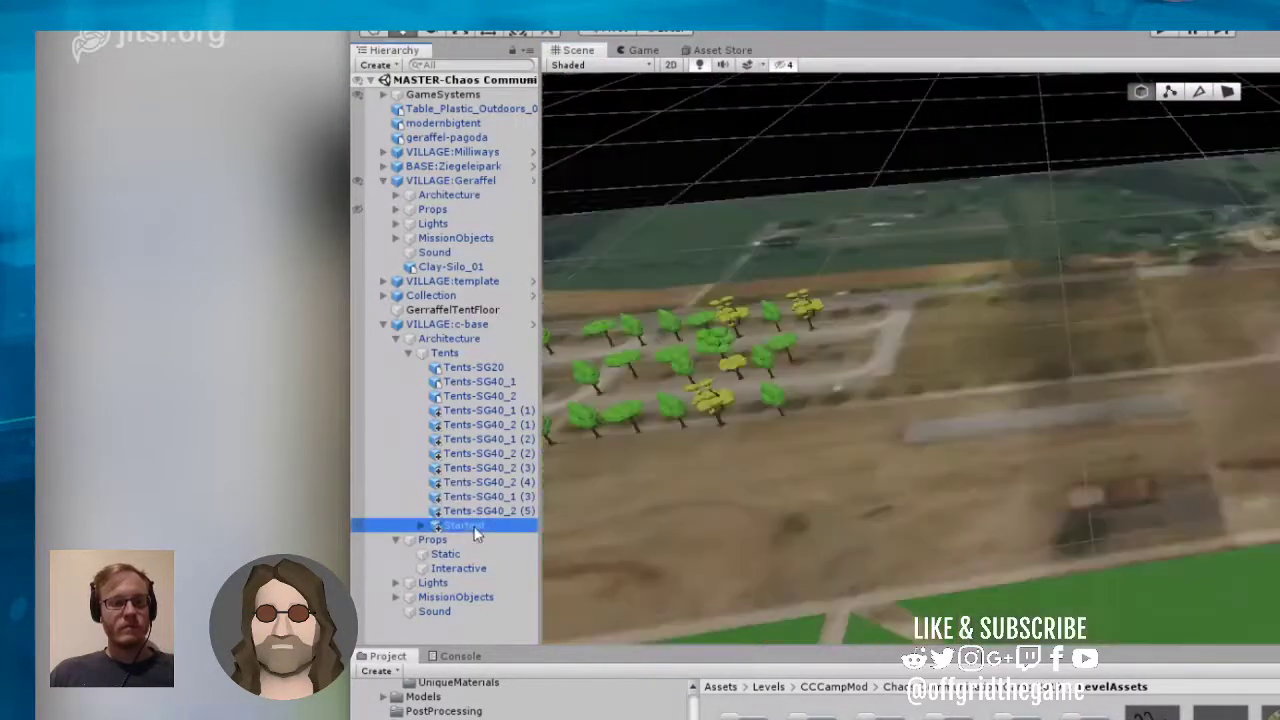
# Step: Move the Startent over the grass field enclosed by the bent dirt path
pyautogui.moveTo(593, 404); pyautogui.dragTo(1056, 414, button='right')
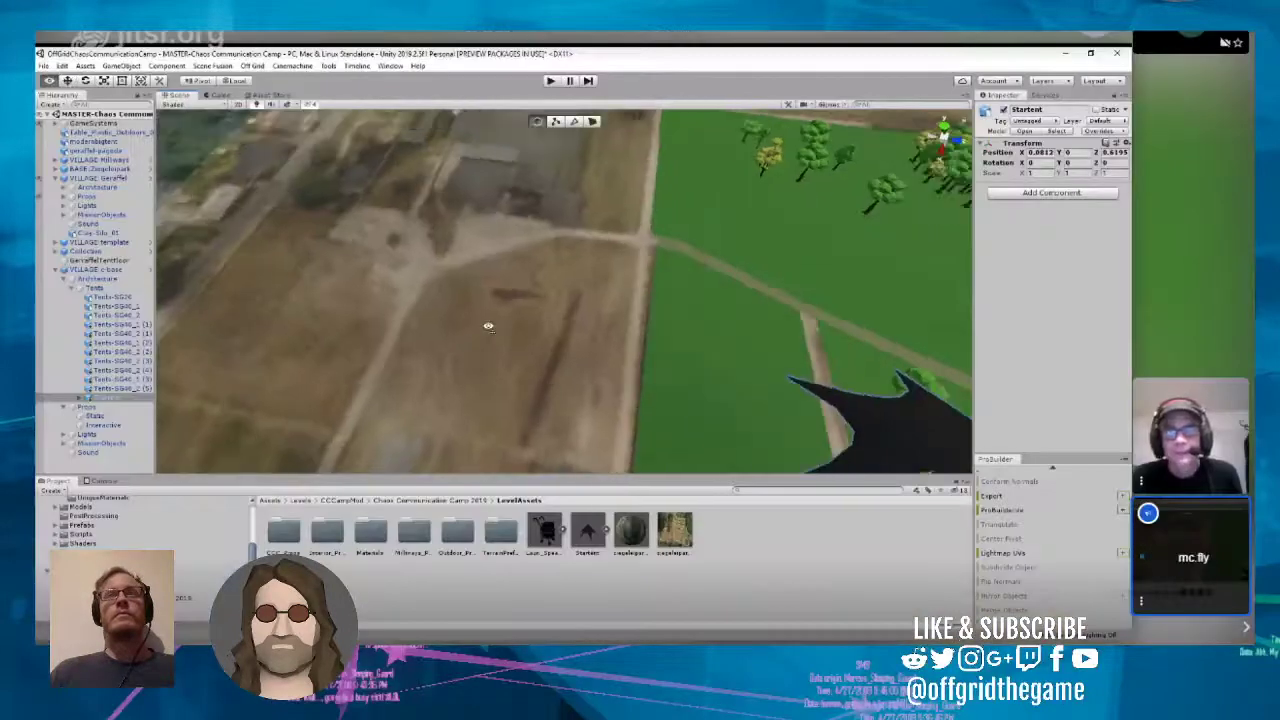
pyautogui.moveTo(488, 326); pyautogui.dragTo(822, 282, button='right')
pyautogui.moveTo(482, 352); pyautogui.dragTo(616, 182)
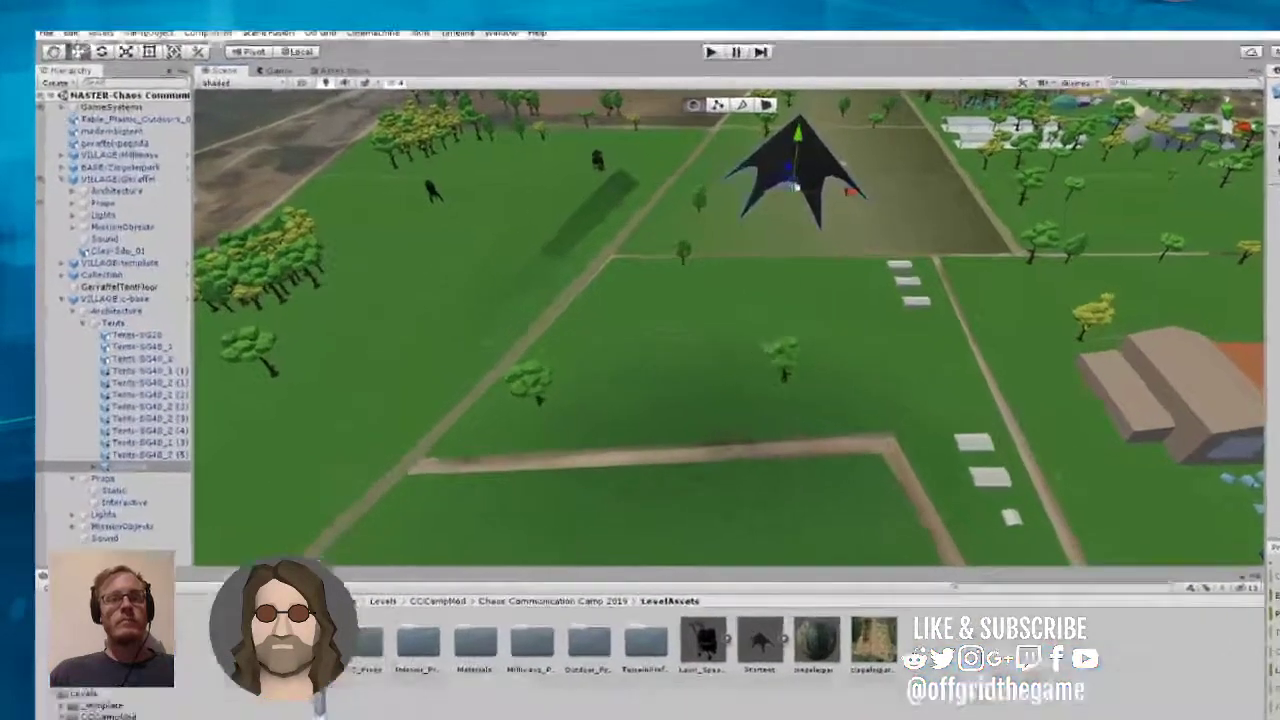
pyautogui.moveTo(799, 134); pyautogui.dragTo(788, 257)
pyautogui.moveTo(950, 272); pyautogui.dragTo(920, 402)
pyautogui.moveTo(920, 402); pyautogui.dragTo(916, 525, button='right')
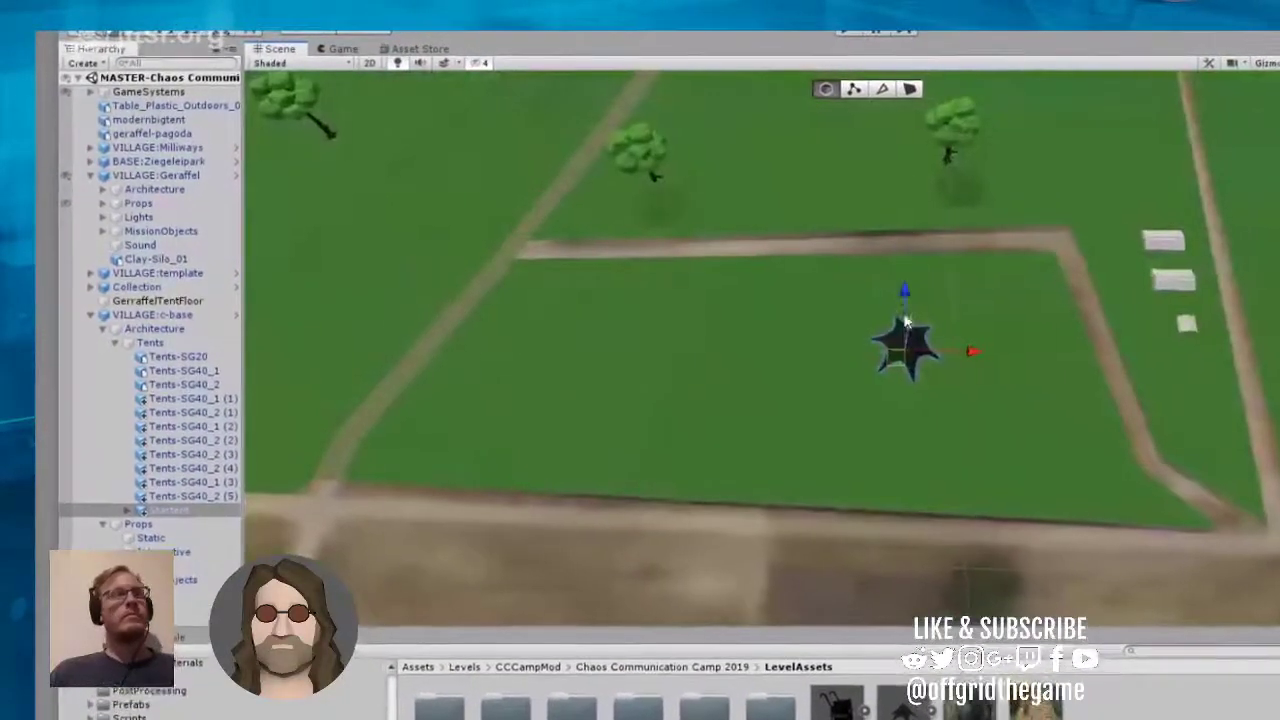
# Step: Move the Startent out of the enclosed field onto the grass beyond the dirt path, near the round tree
pyautogui.moveTo(912, 328); pyautogui.dragTo(911, 456)
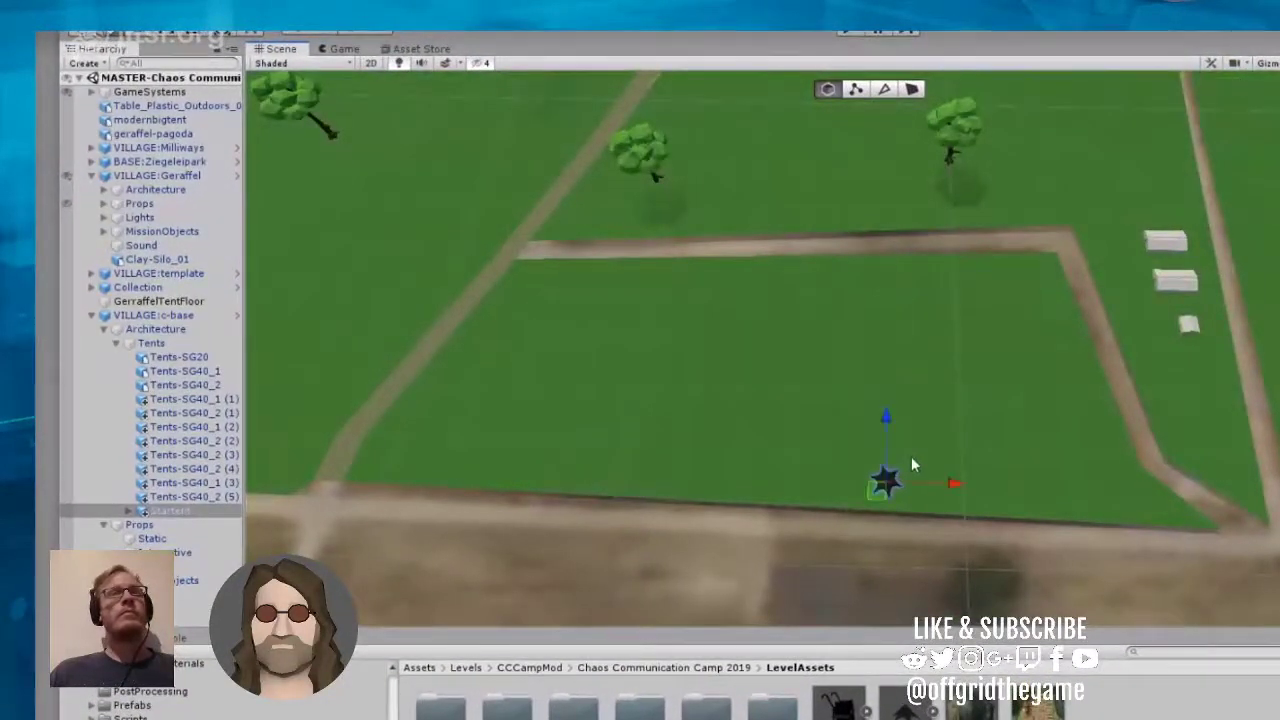
pyautogui.moveTo(841, 443); pyautogui.dragTo(899, 487, button='right')
pyautogui.scroll(5, 899, 487)
pyautogui.scroll(-3, 899, 487)
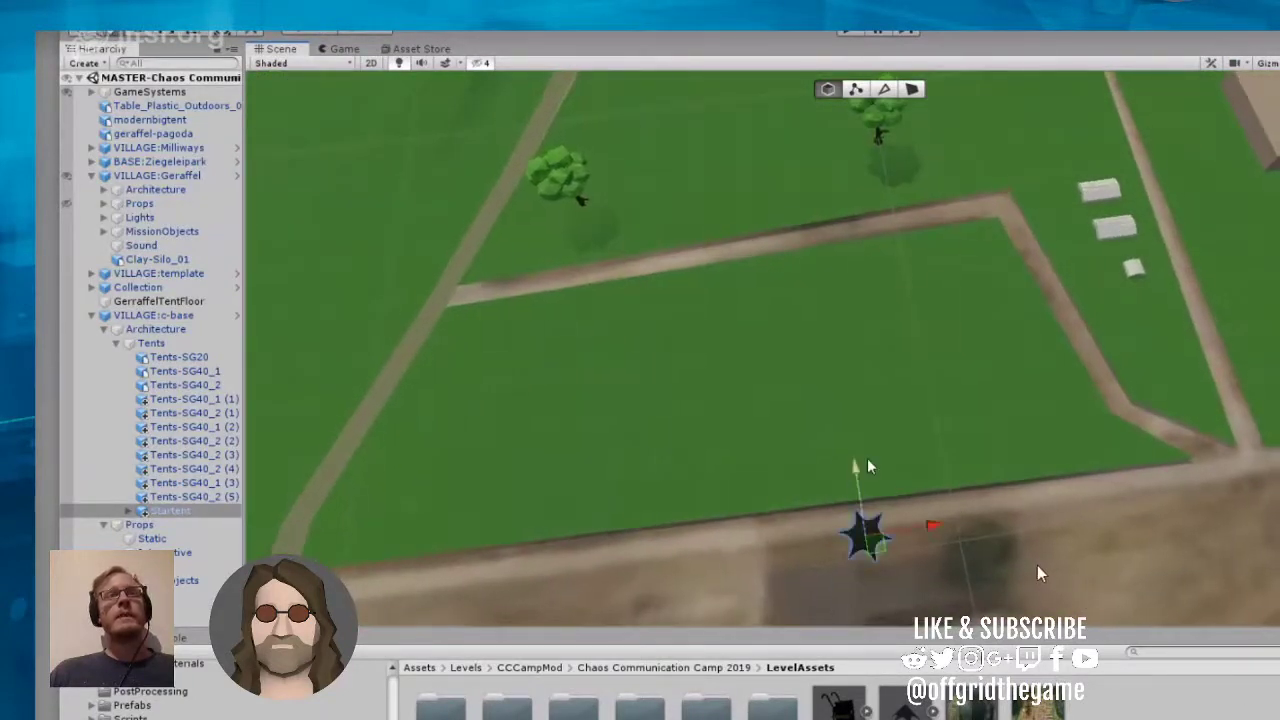
pyautogui.moveTo(856, 482); pyautogui.dragTo(822, 122)
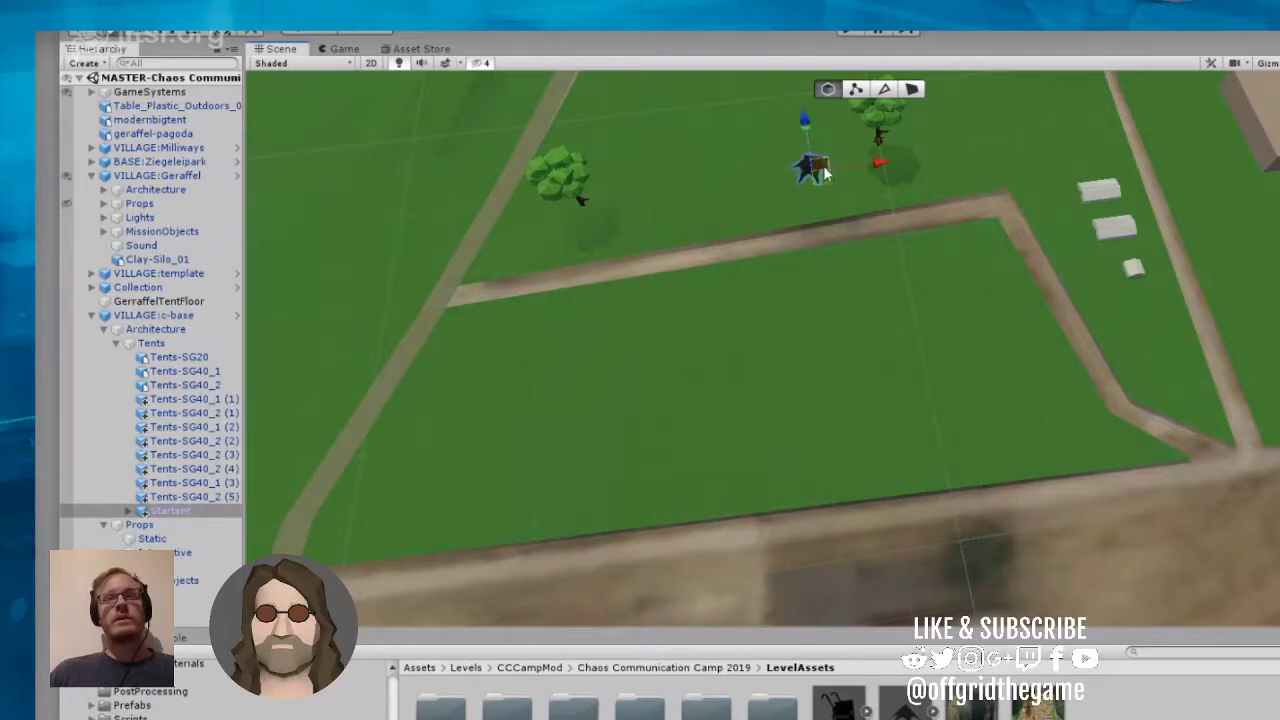
pyautogui.scroll(-10, 832, 237)
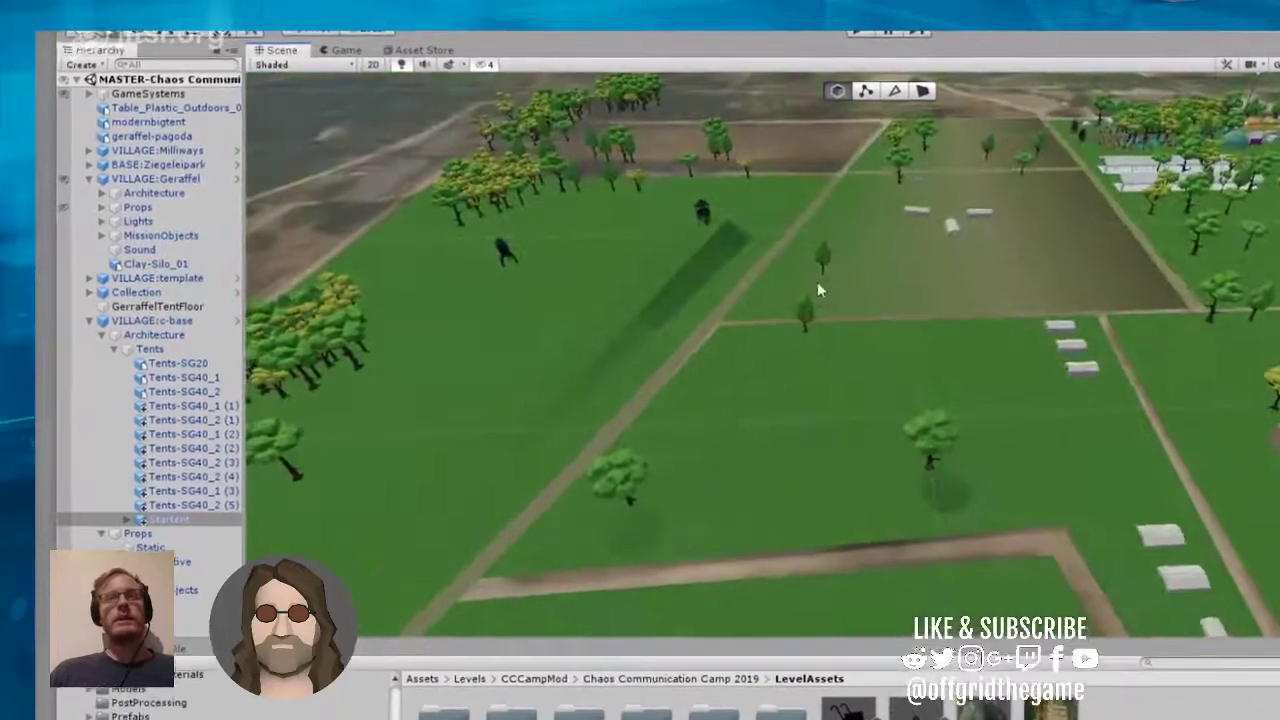
pyautogui.moveTo(843, 531); pyautogui.dragTo(822, 471)
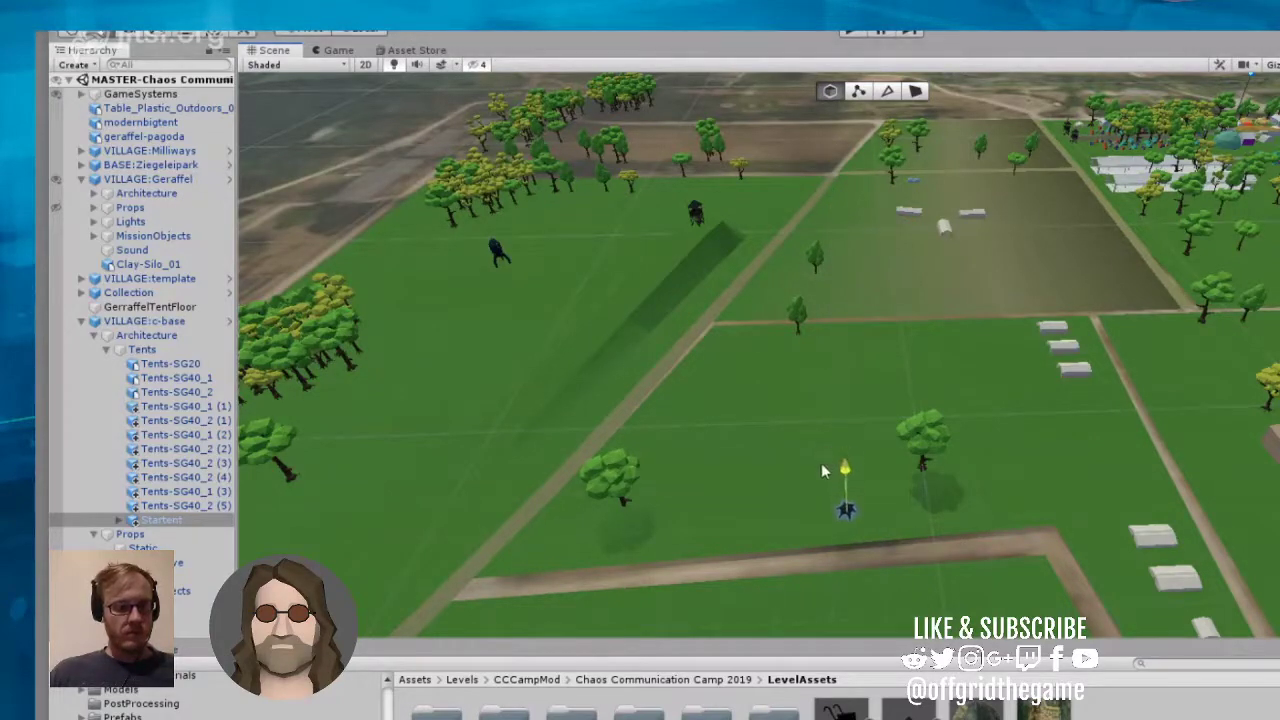
# Step: Move the Startent across the camp to the far edge of the brownish field, behind the three white tents
pyautogui.moveTo(834, 470); pyautogui.dragTo(1037, 379, button='right')
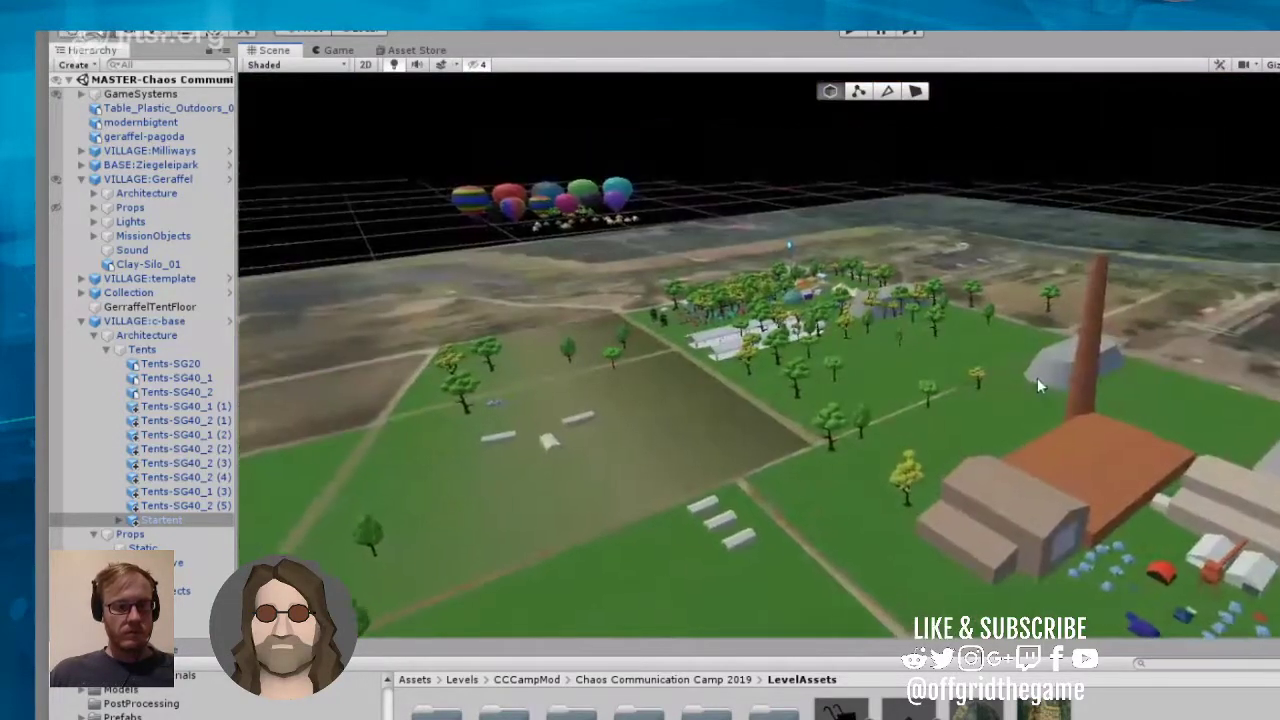
pyautogui.scroll(12, 1035, 361)
pyautogui.scroll(-3, 1044, 356)
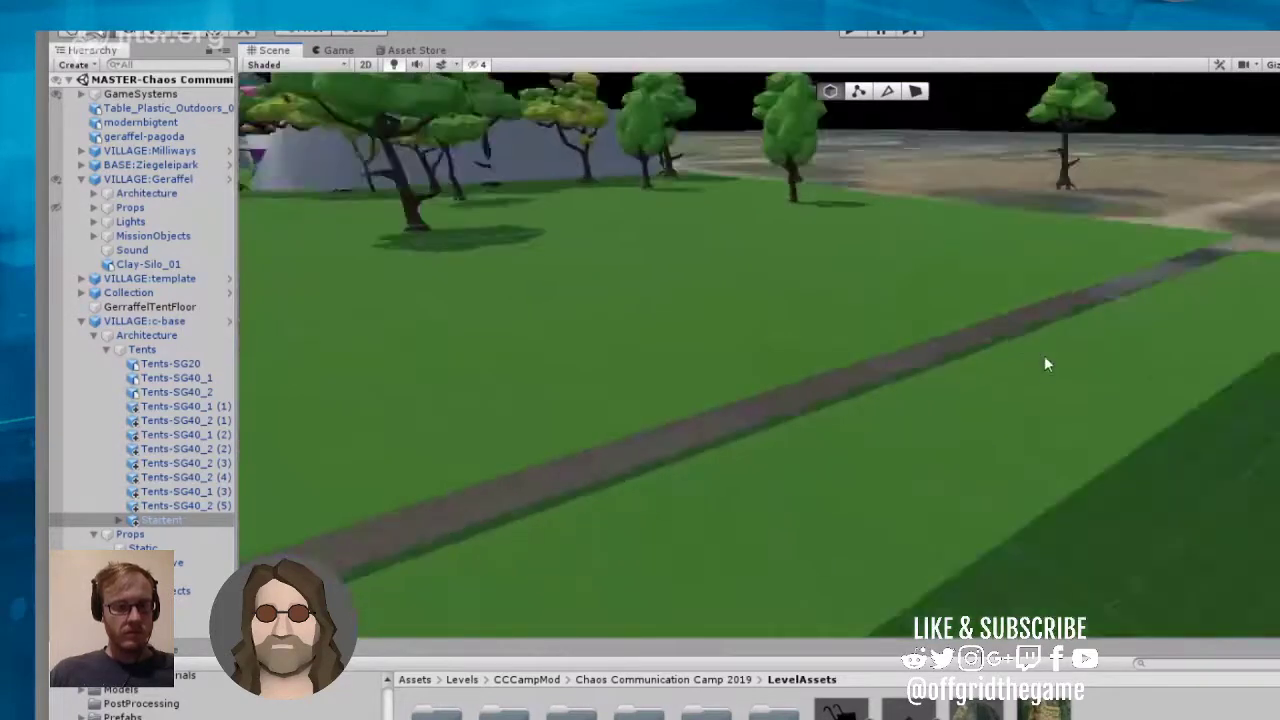
pyautogui.scroll(-5, 1044, 364)
pyautogui.moveTo(1044, 364); pyautogui.dragTo(363, 162, button='right')
pyautogui.moveTo(658, 205); pyautogui.dragTo(615, 481)
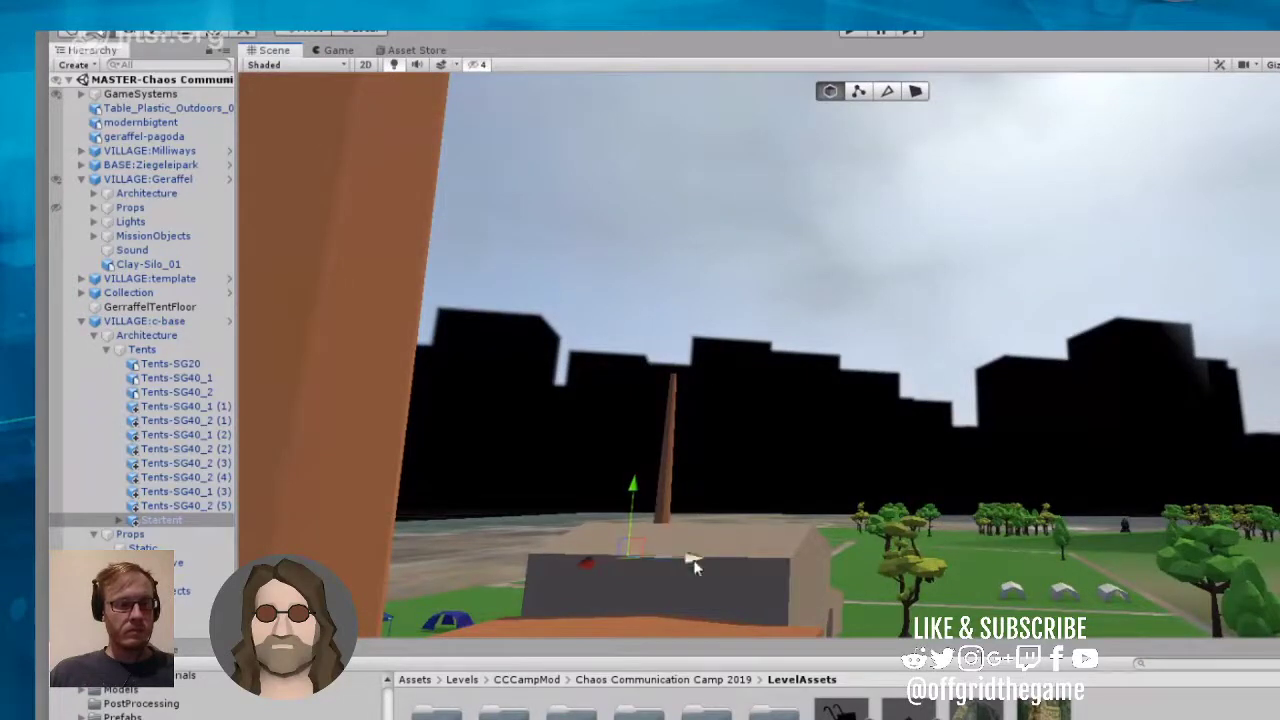
pyautogui.moveTo(692, 562); pyautogui.dragTo(1268, 609)
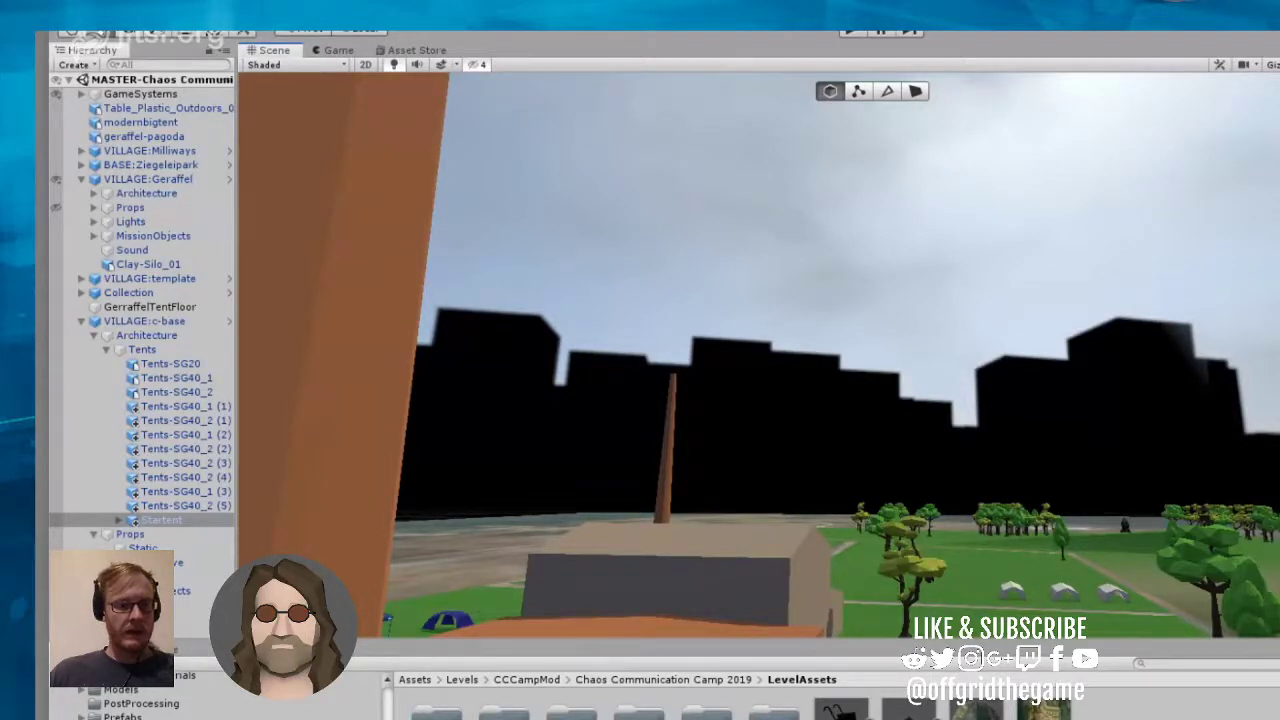
pyautogui.moveTo(760, 400); pyautogui.dragTo(812, 300, button='right')
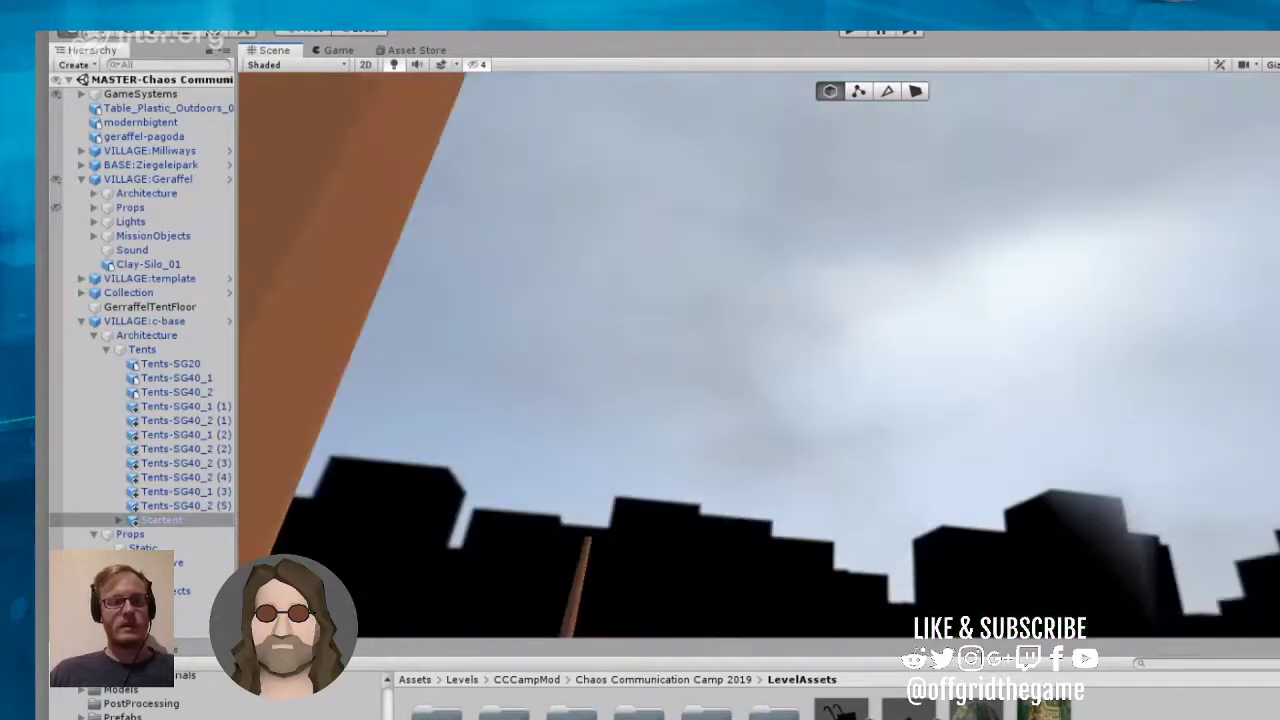
pyautogui.press('w')
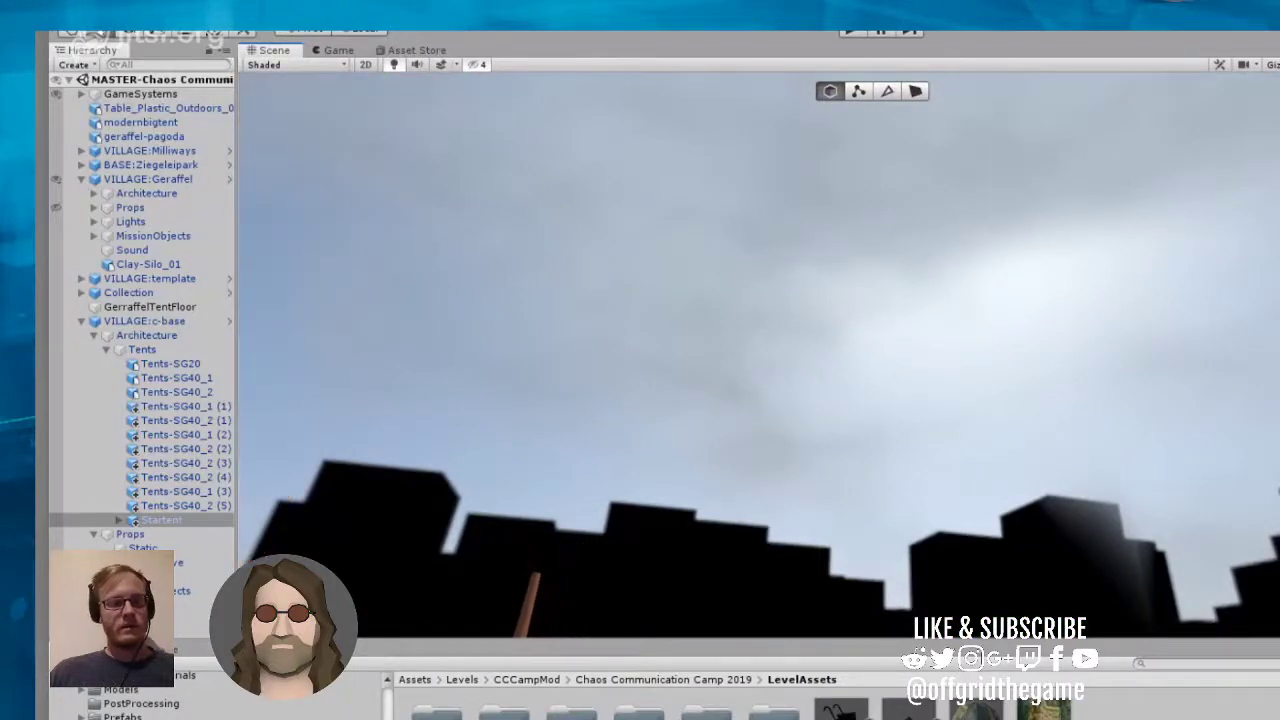
pyautogui.moveTo(1165, 418); pyautogui.dragTo(1270, 590, button='right')
pyautogui.moveTo(1035, 362); pyautogui.dragTo(1037, 345, button='right')
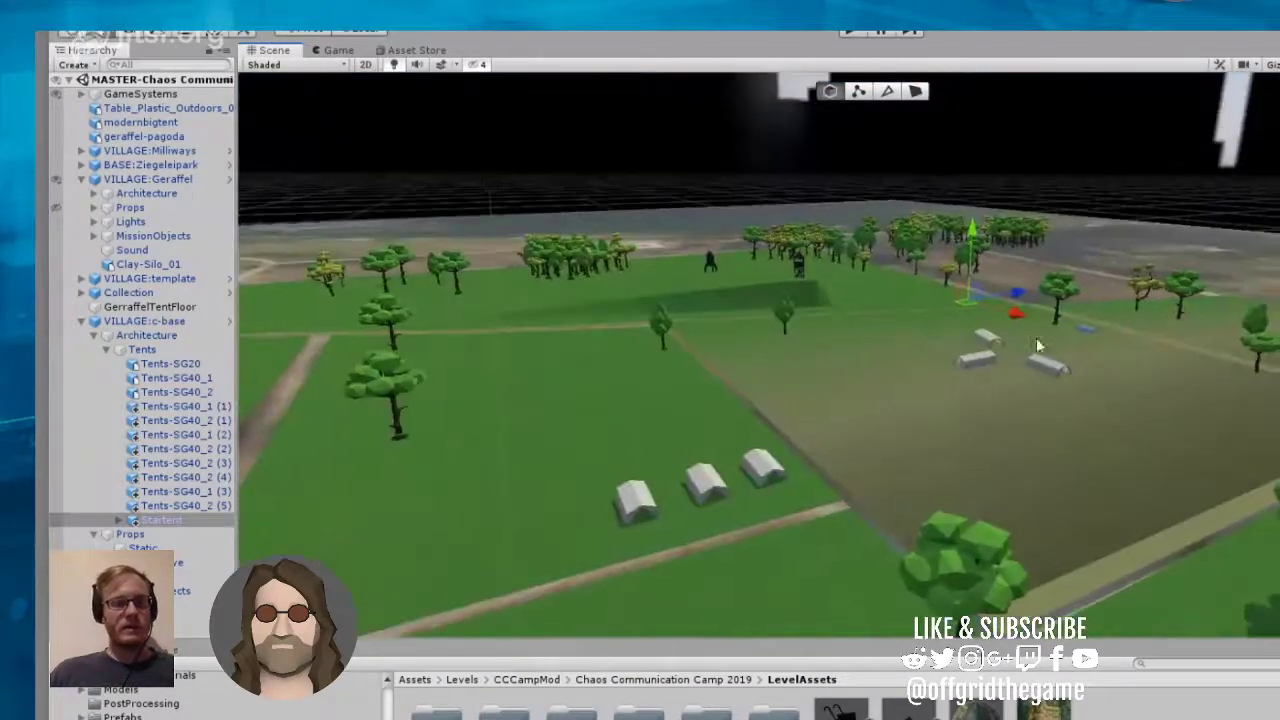
# Step: Reselect the Startent and bring it closer to the three white tents, at about X 20.4, Z 219.8
pyautogui.click(960, 309)
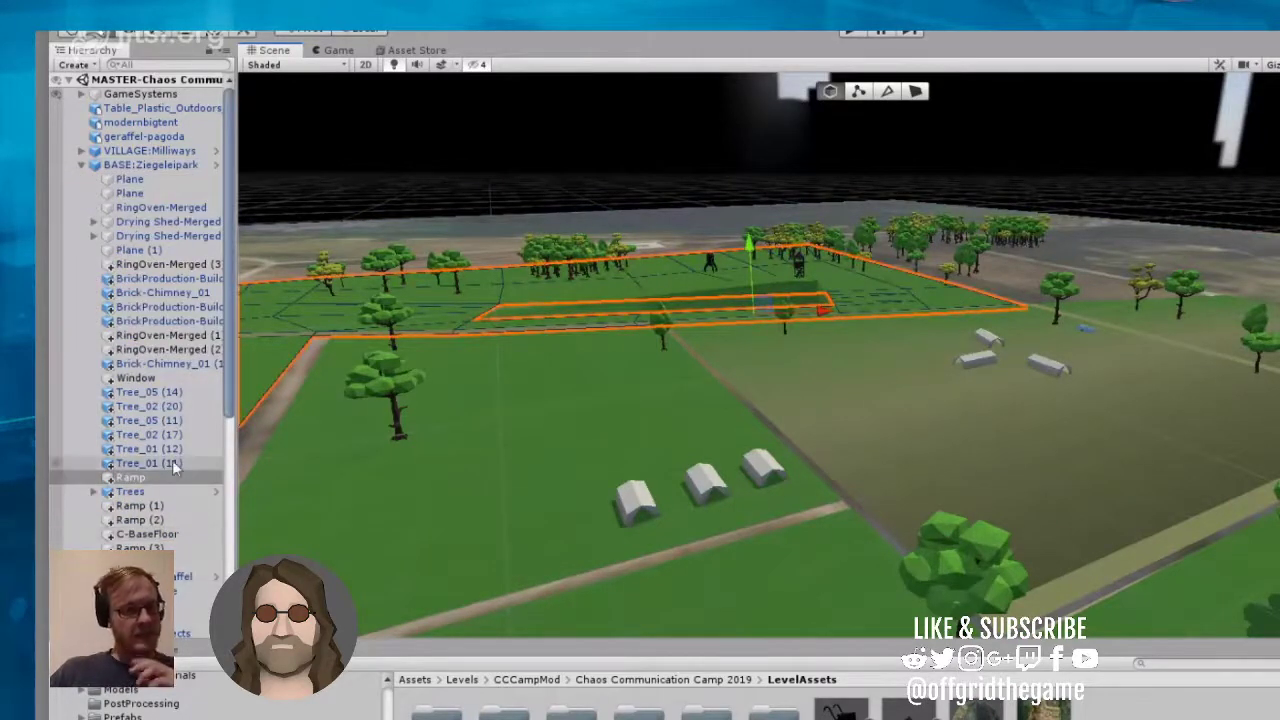
pyautogui.scroll(-7, 171, 467)
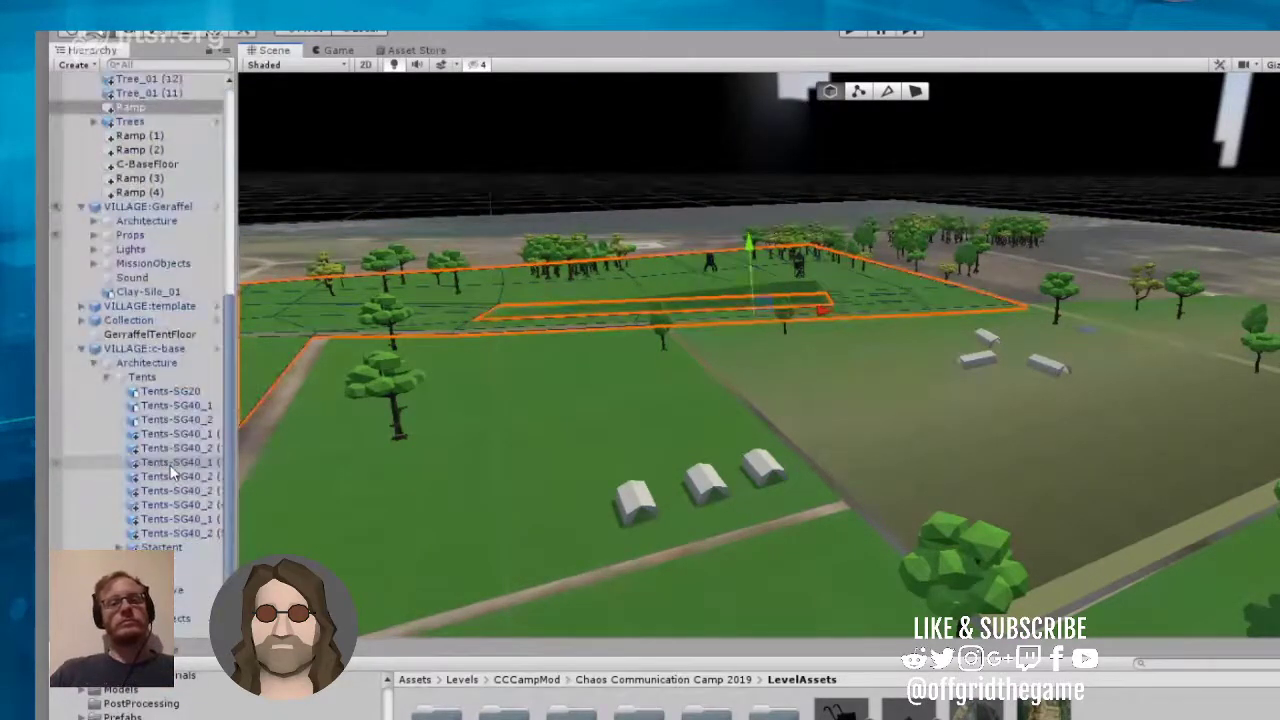
pyautogui.click(157, 548)
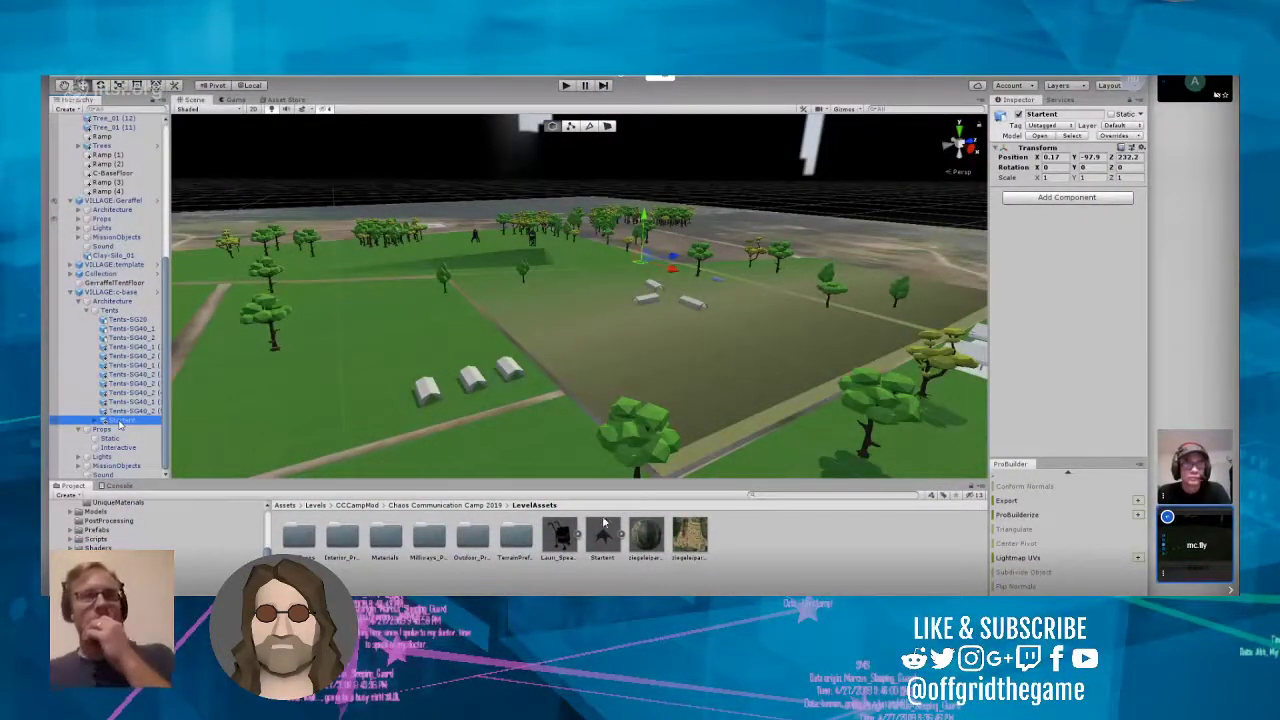
pyautogui.scroll(1, 657, 263)
pyautogui.scroll(8, 657, 263)
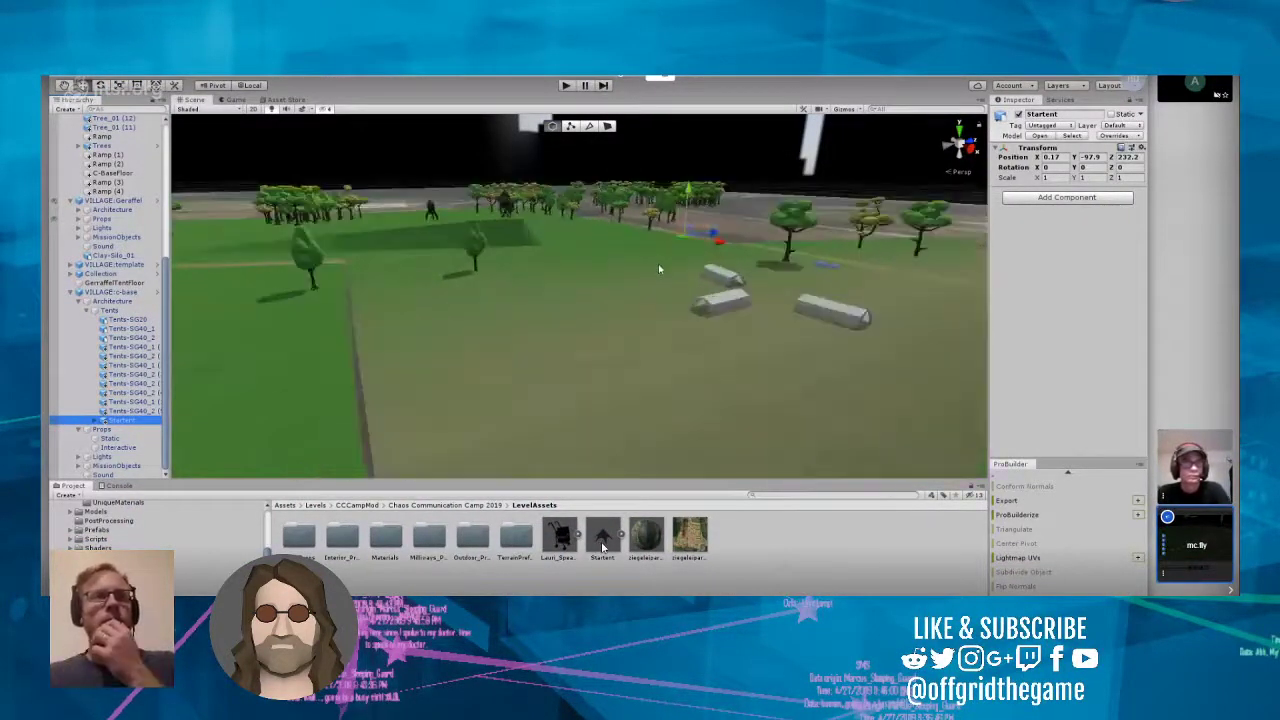
pyautogui.moveTo(657, 263); pyautogui.dragTo(689, 243, button='right')
pyautogui.scroll(8, 684, 307)
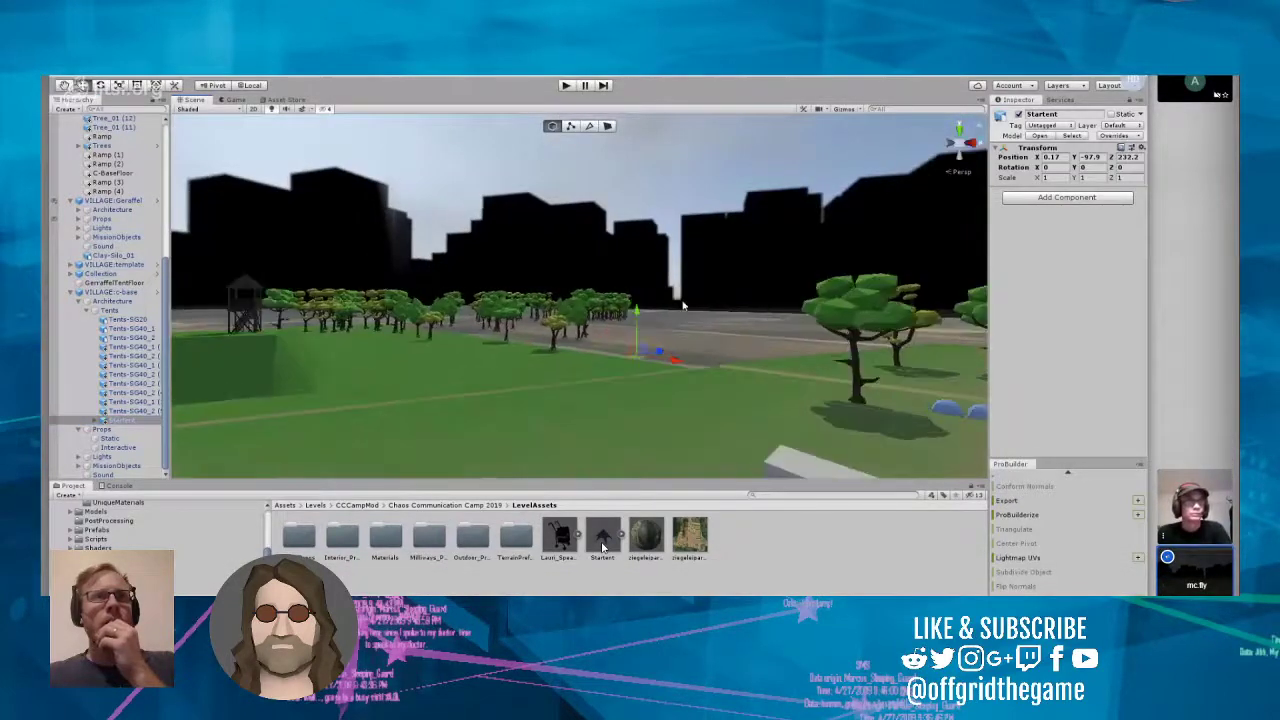
pyautogui.moveTo(684, 307); pyautogui.dragTo(809, 413, button='right')
pyautogui.moveTo(656, 244); pyautogui.dragTo(900, 248)
pyautogui.moveTo(780, 271); pyautogui.dragTo(878, 266, button='right')
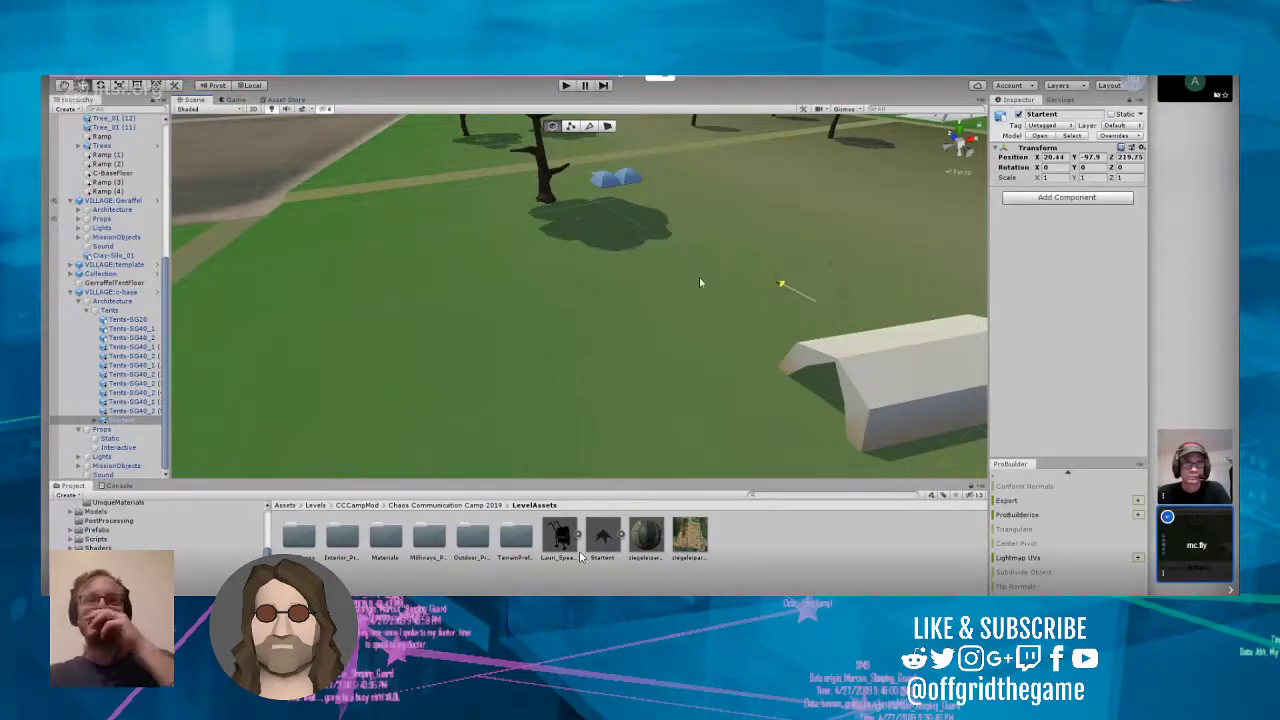
# Step: Shift the Startent within the group of white tents to about X 20.9, Z 220
pyautogui.scroll(3, 750, 301)
pyautogui.moveTo(750, 301); pyautogui.dragTo(822, 330, button='right')
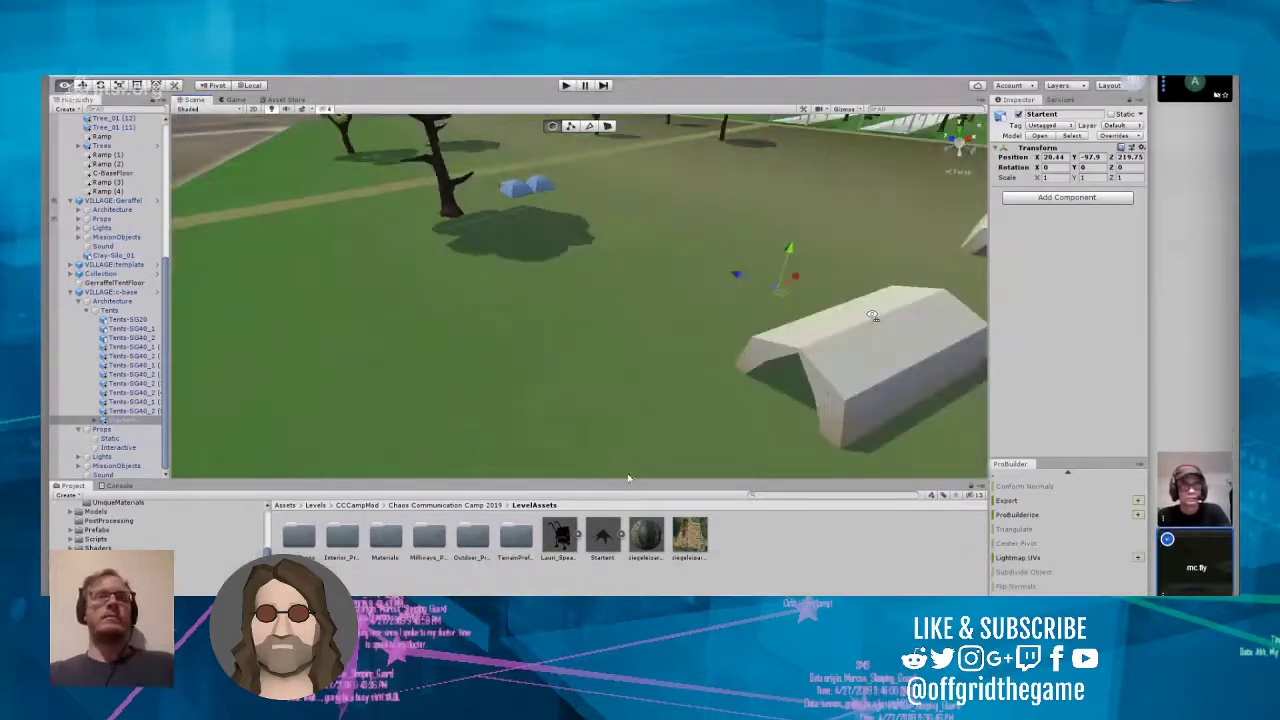
pyautogui.scroll(4, 822, 330)
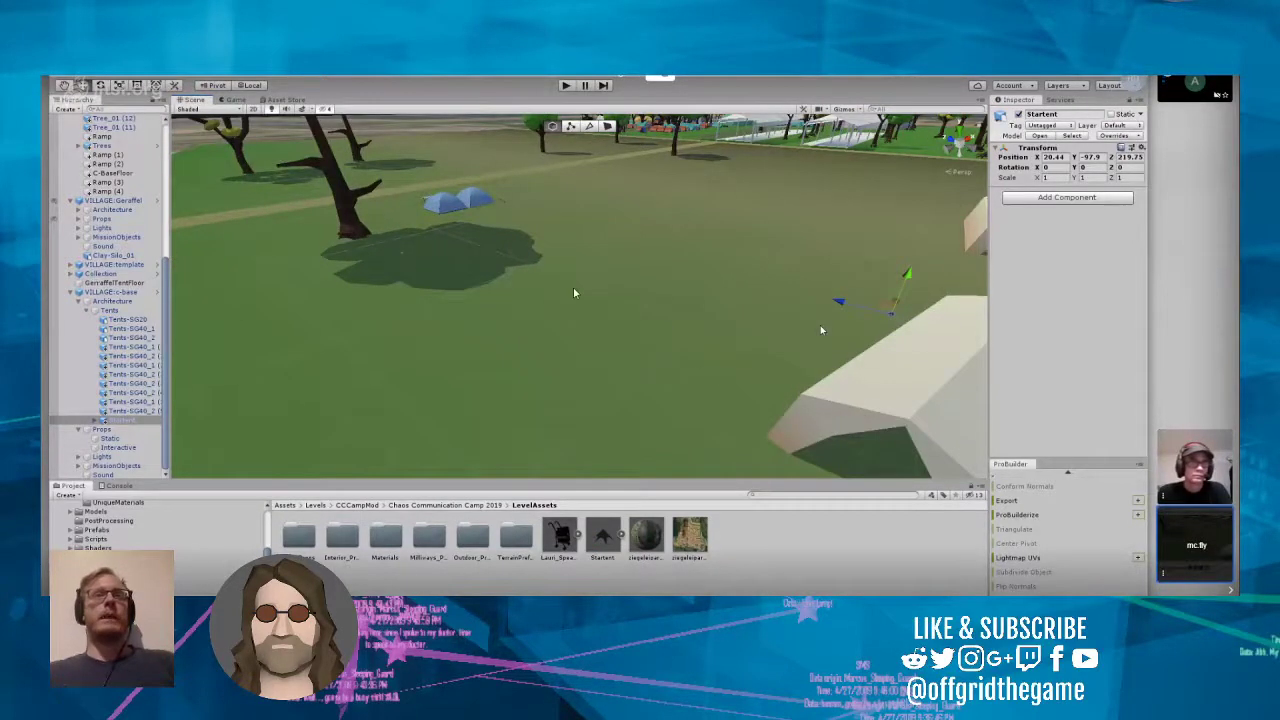
pyautogui.moveTo(546, 306); pyautogui.dragTo(773, 306, button='right')
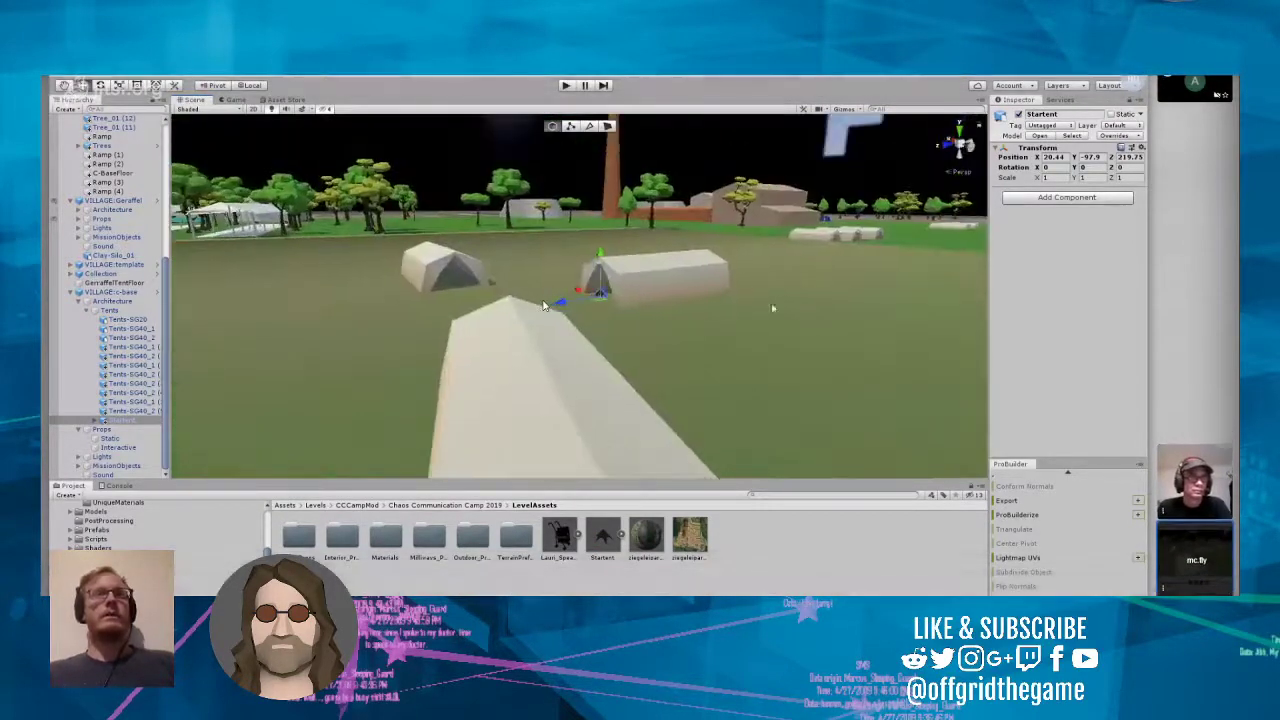
pyautogui.scroll(1, 773, 306)
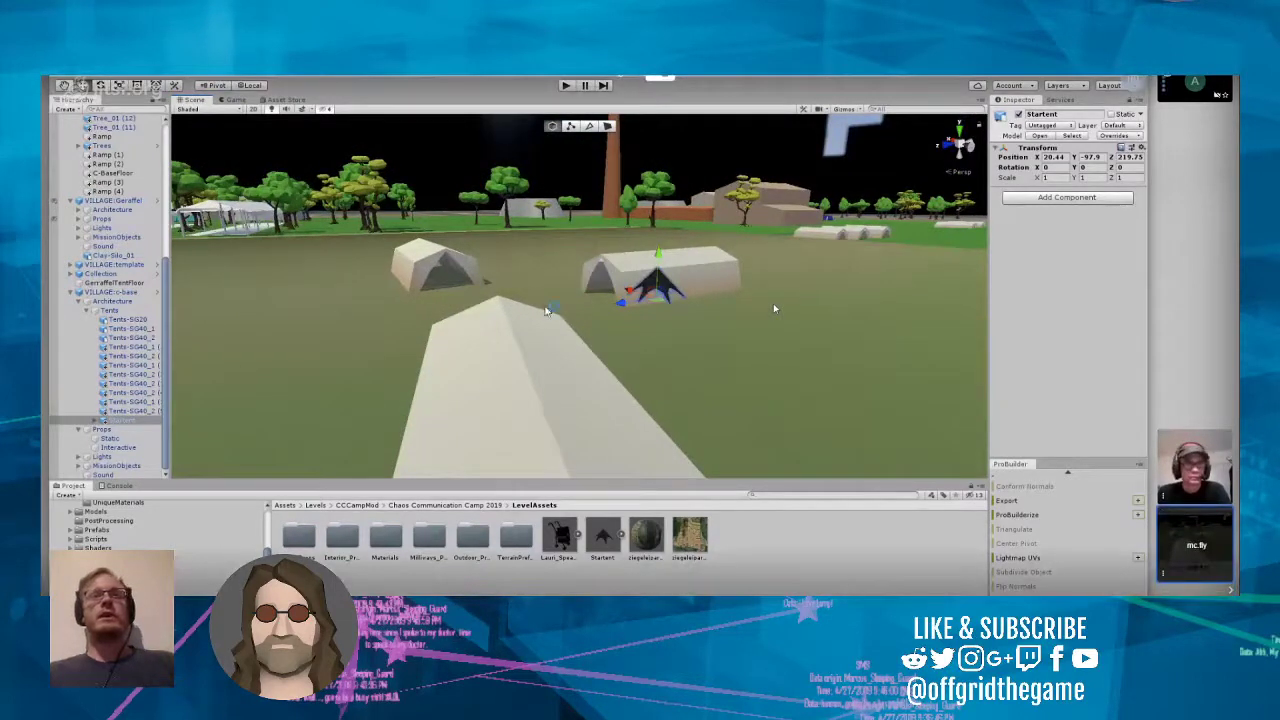
pyautogui.moveTo(637, 290); pyautogui.dragTo(443, 280)
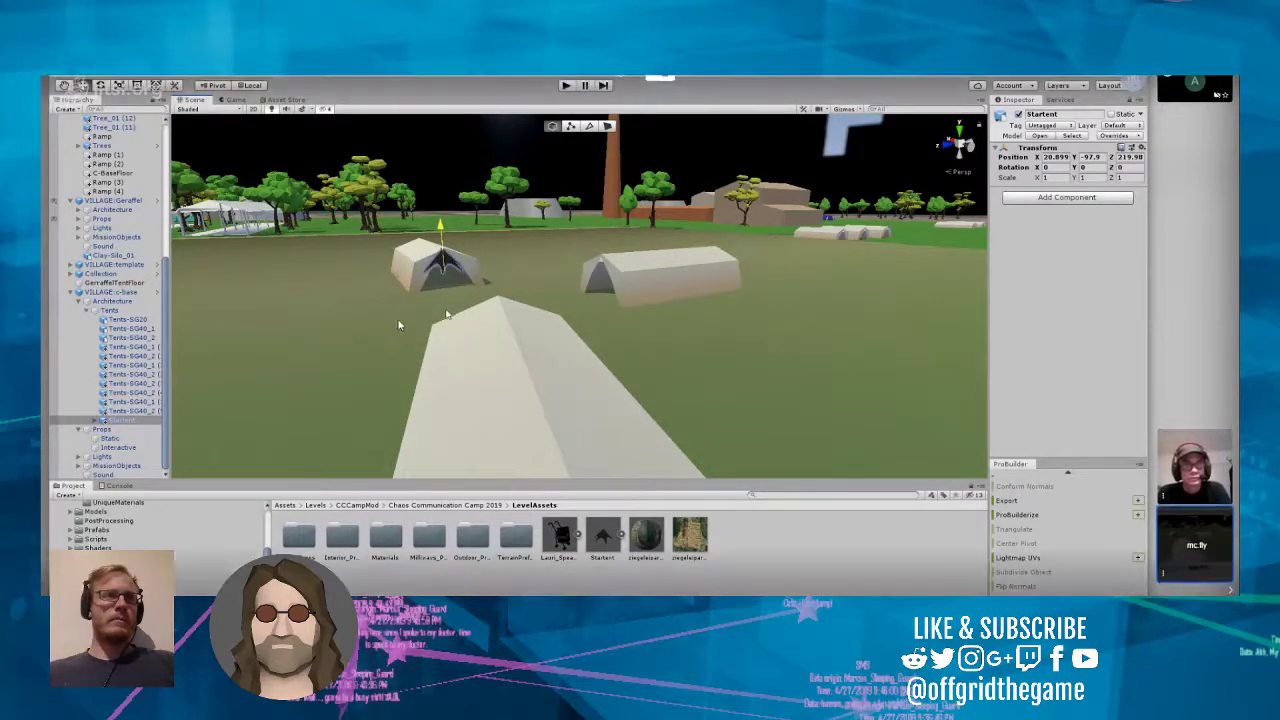
# Step: Move the Startent to the open ground between the white tents, at about X 33.7, Y -100.4, Z 216.8
pyautogui.moveTo(450, 319); pyautogui.dragTo(488, 317, button='right')
pyautogui.press('w')
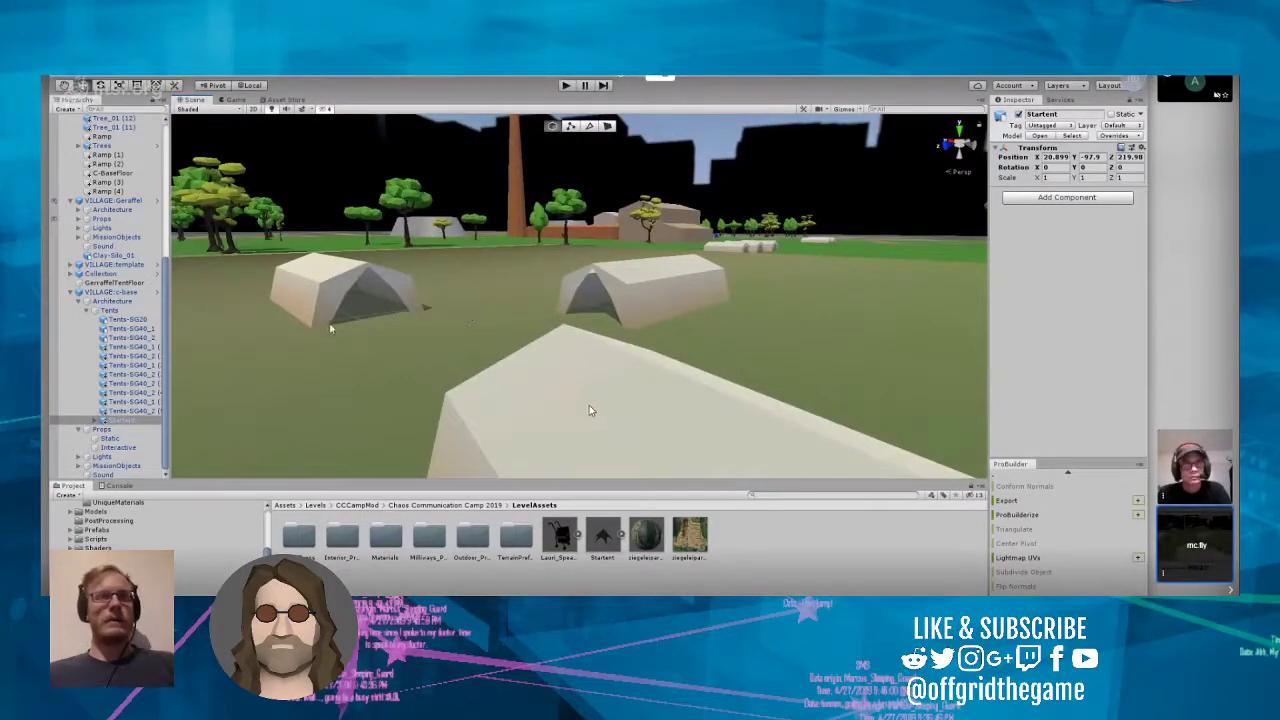
pyautogui.press('f')
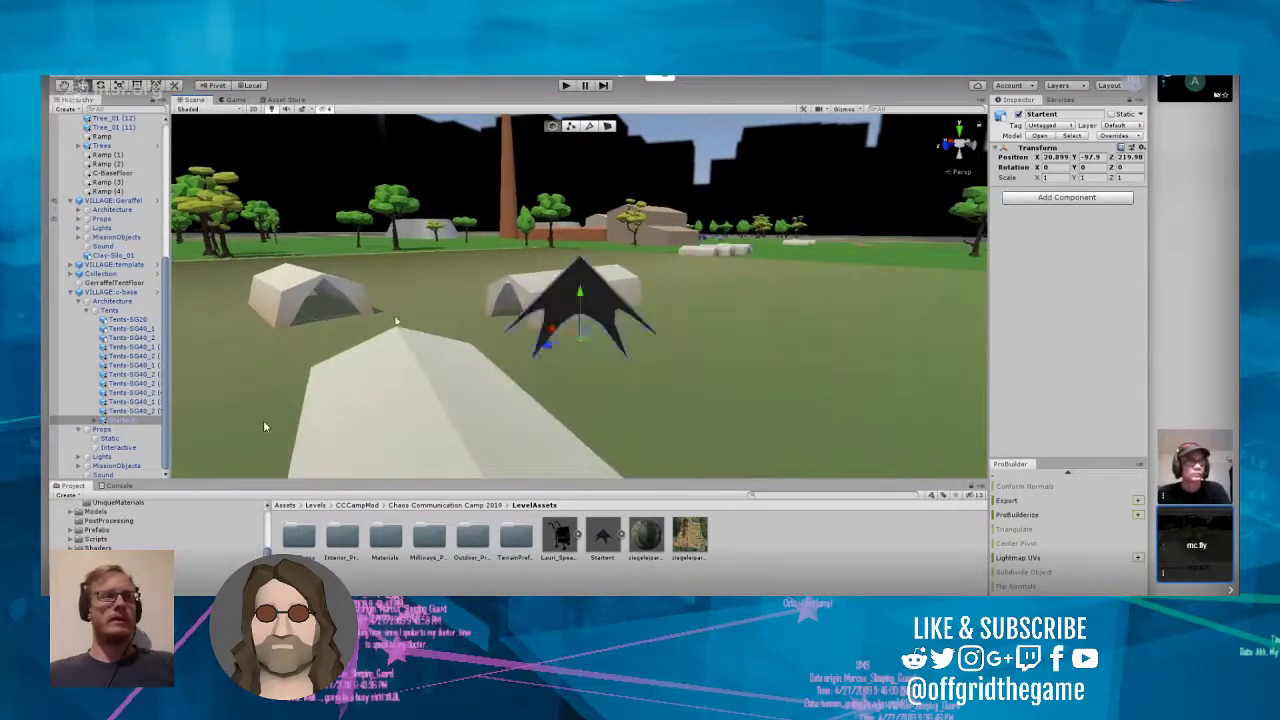
pyautogui.moveTo(553, 327); pyautogui.dragTo(483, 320)
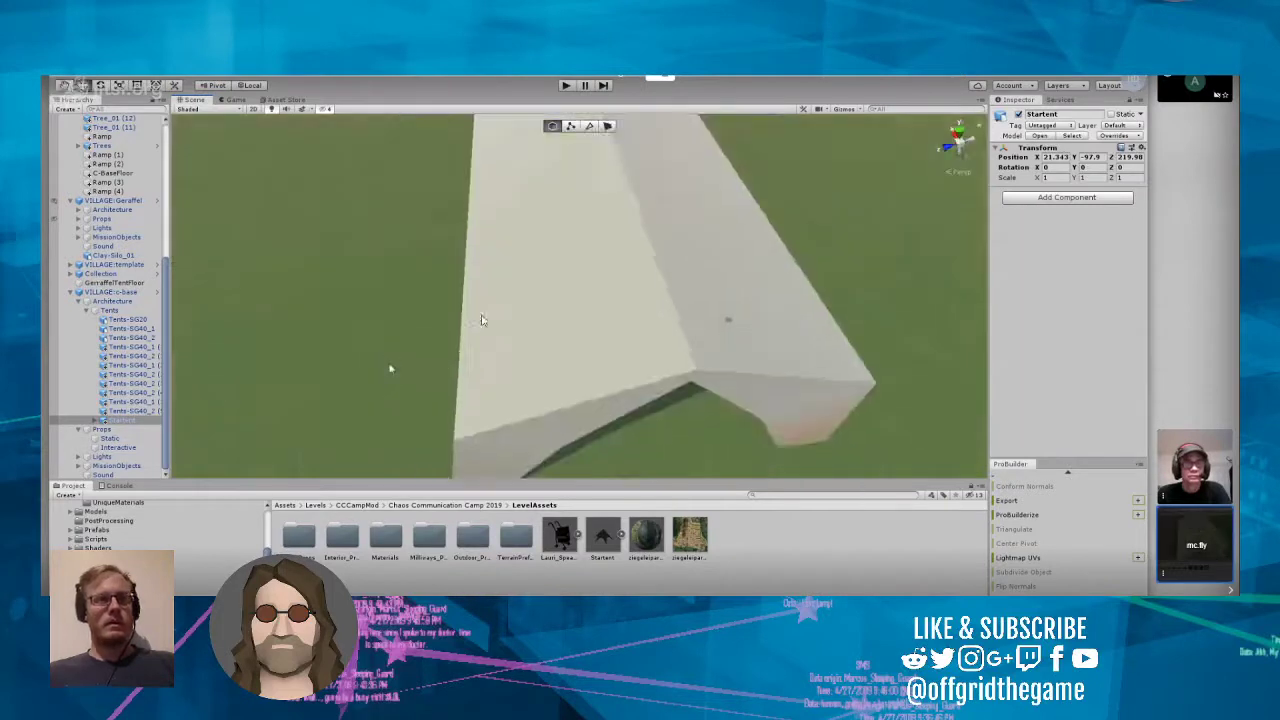
pyautogui.press('f')
pyautogui.scroll(-5, 513, 325)
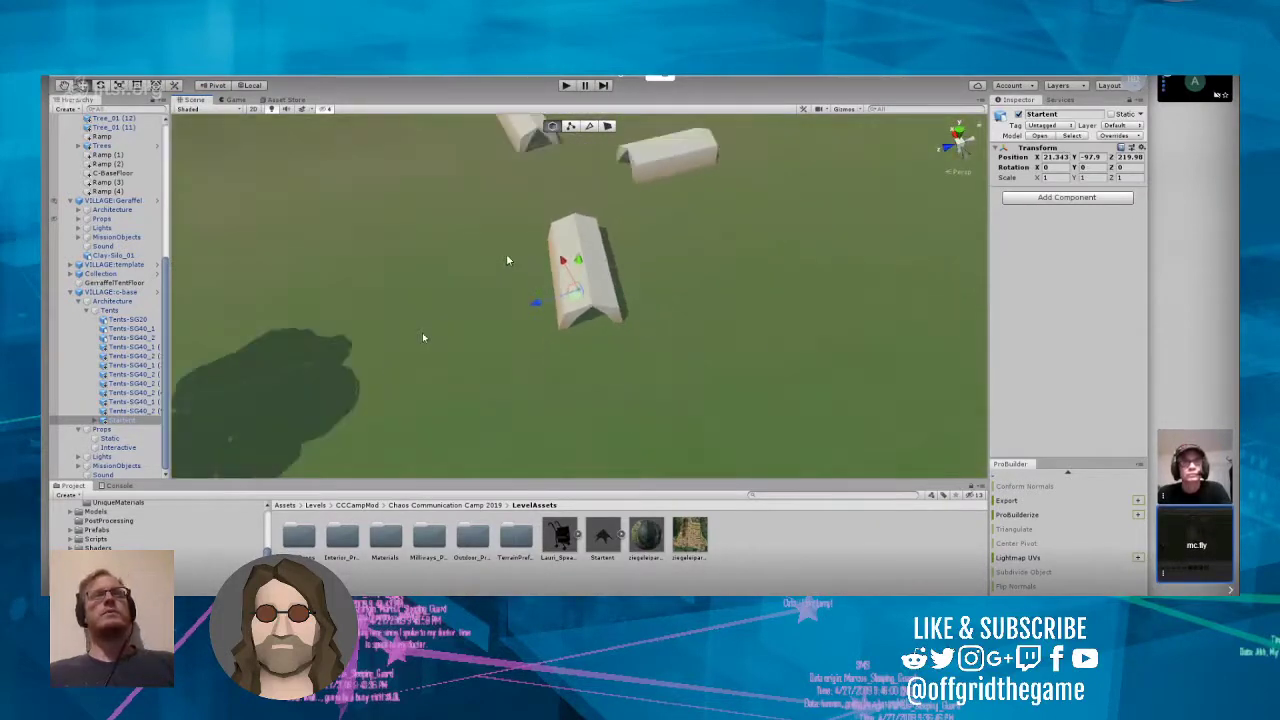
pyautogui.moveTo(561, 267); pyautogui.dragTo(510, 182)
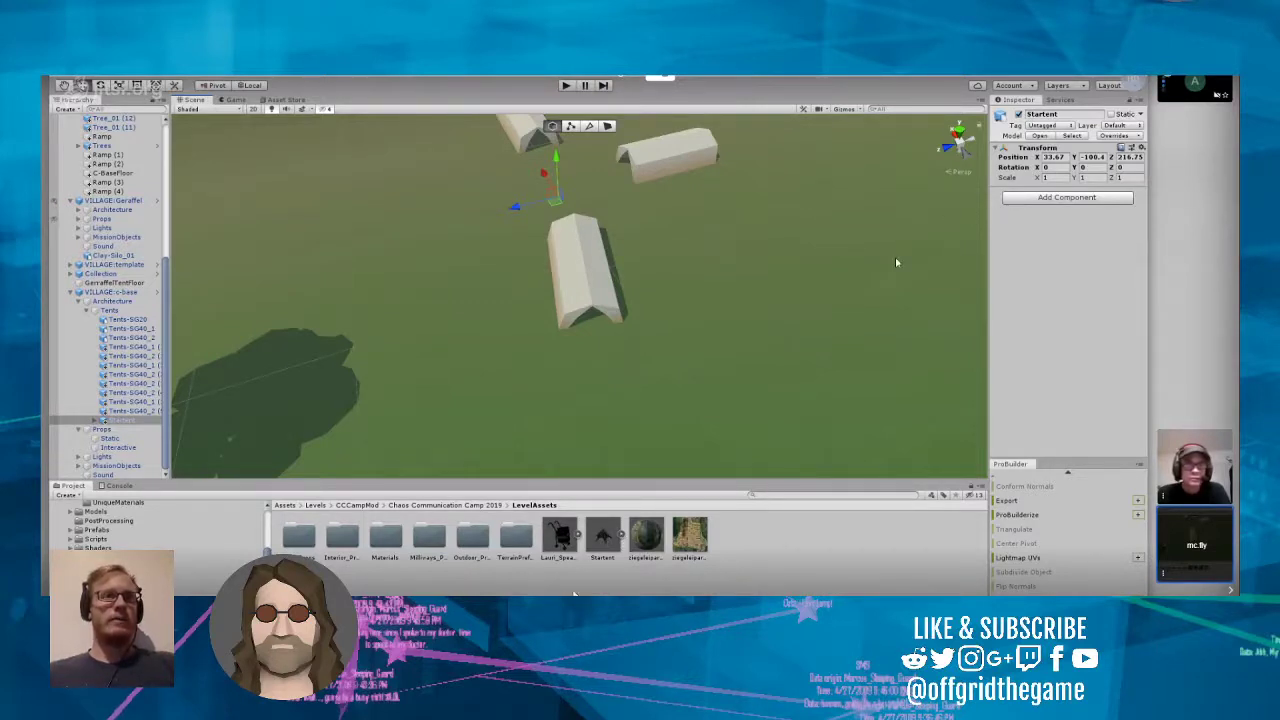
# Step: Open the model import settings of the Startent asset and apply a scale factor of 10
pyautogui.click(603, 545)
pyautogui.rightClick(606, 544)
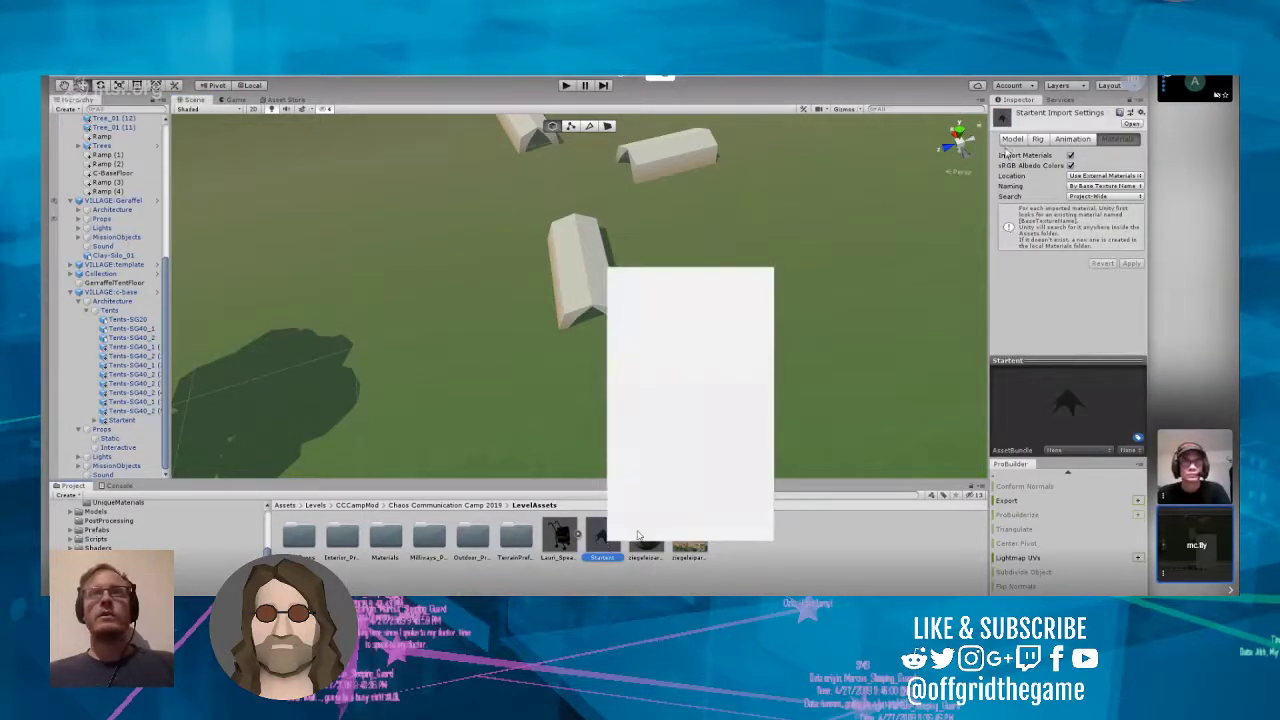
pyautogui.click(1049, 290)
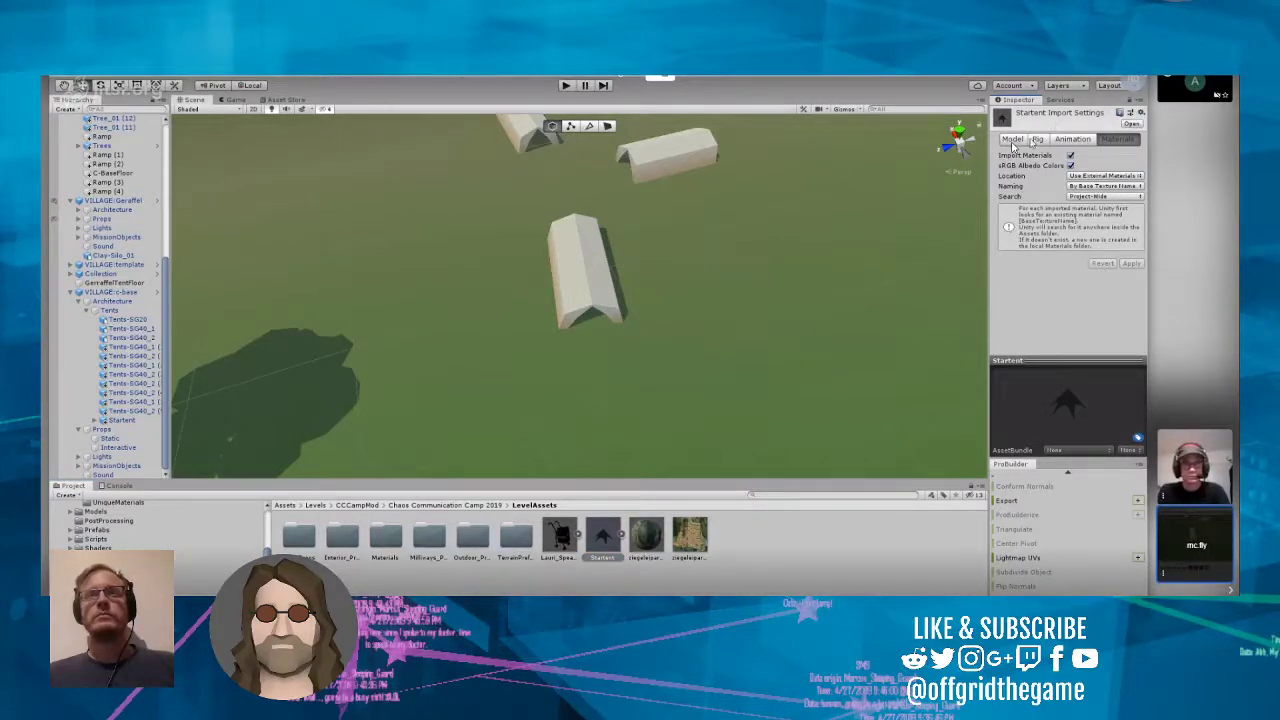
pyautogui.click(1012, 139)
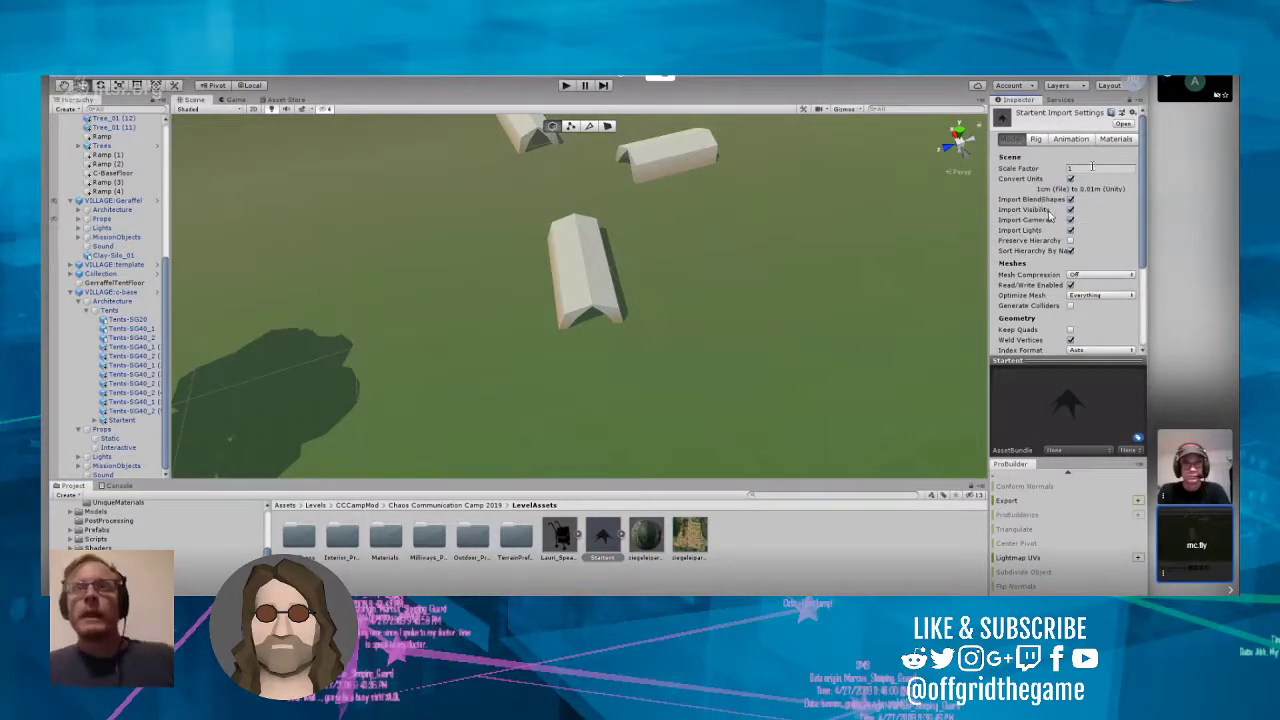
pyautogui.click(1094, 168)
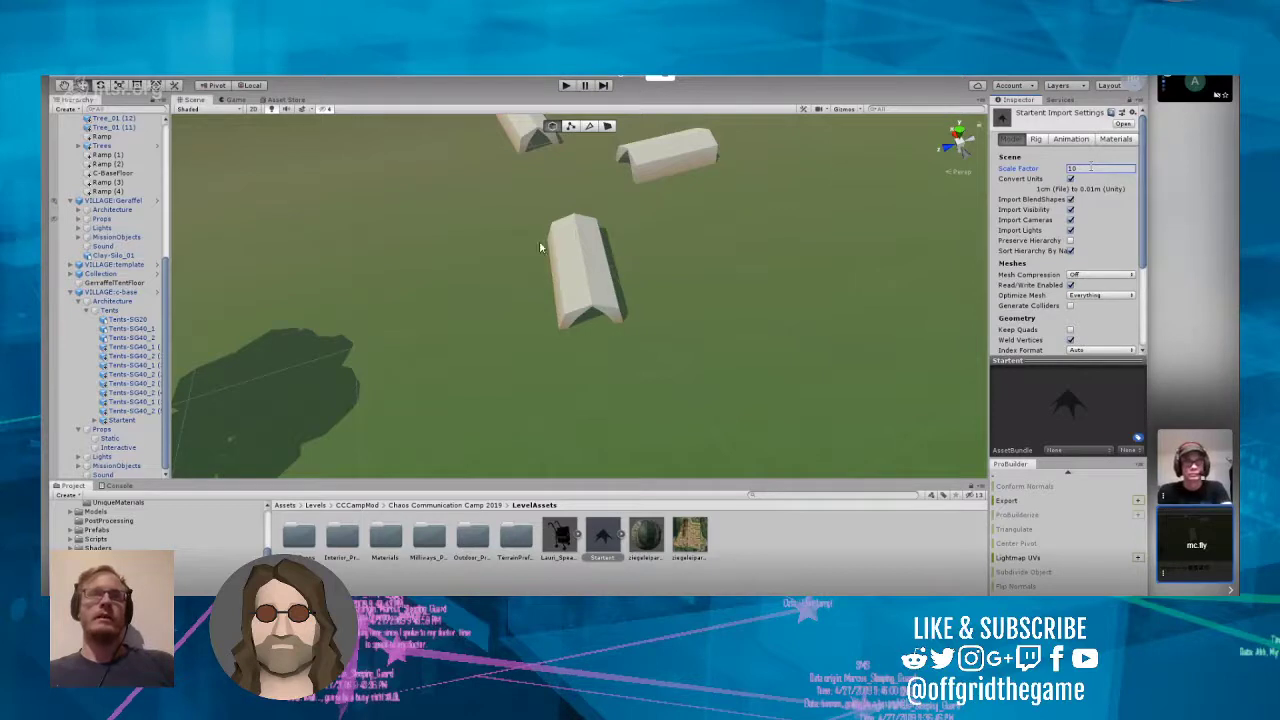
pyautogui.moveTo(681, 305); pyautogui.dragTo(659, 237, button='right')
pyautogui.scroll(6, 594, 286)
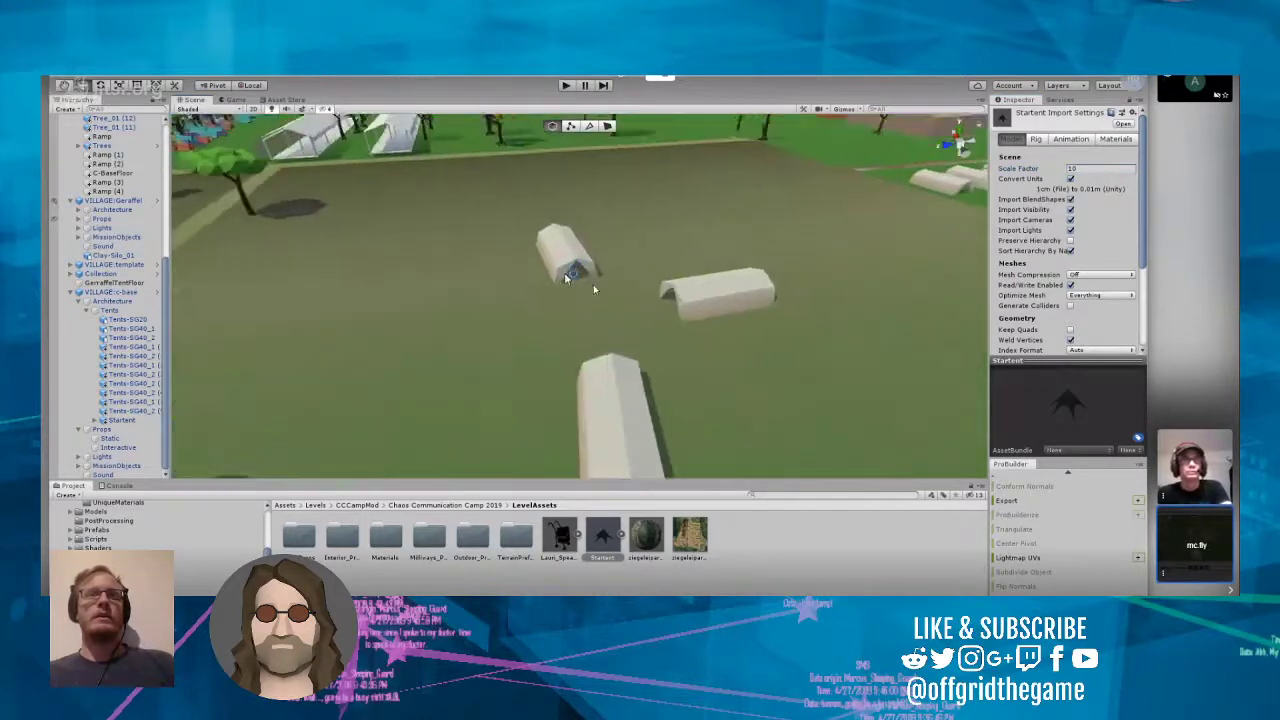
pyautogui.scroll(3, 595, 295)
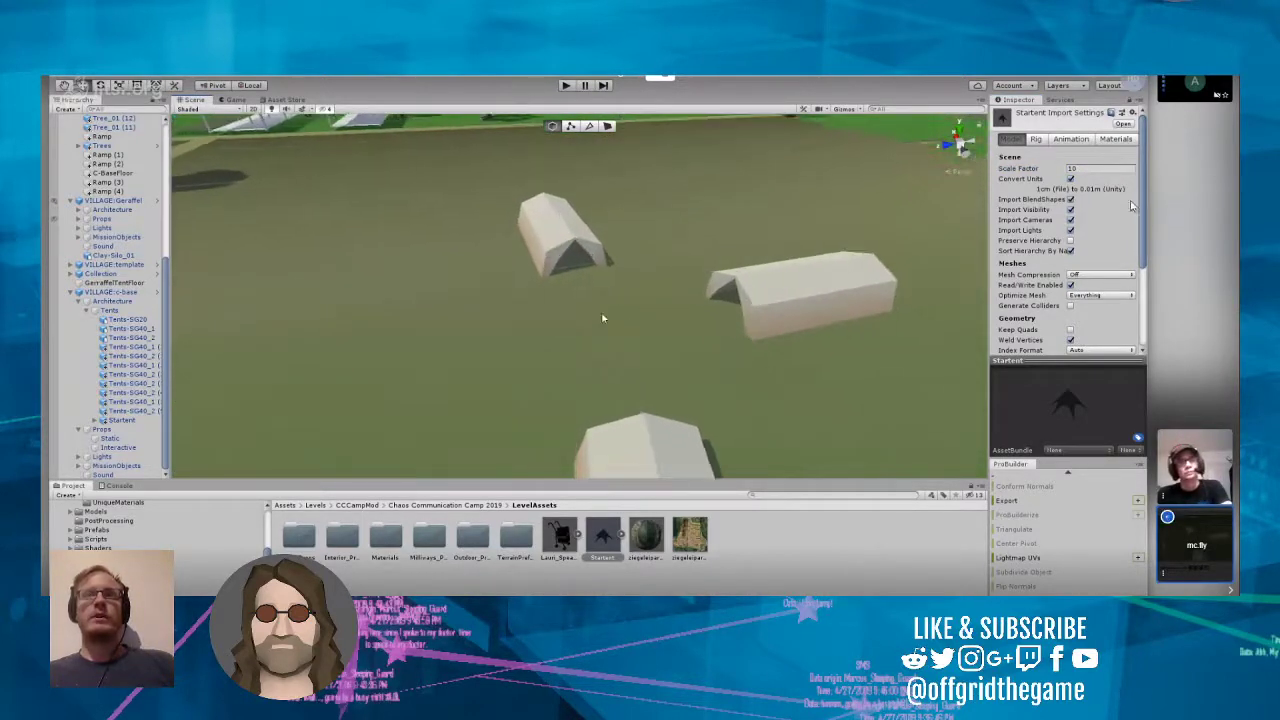
pyautogui.scroll(4, 617, 378)
pyautogui.scroll(4, 630, 370)
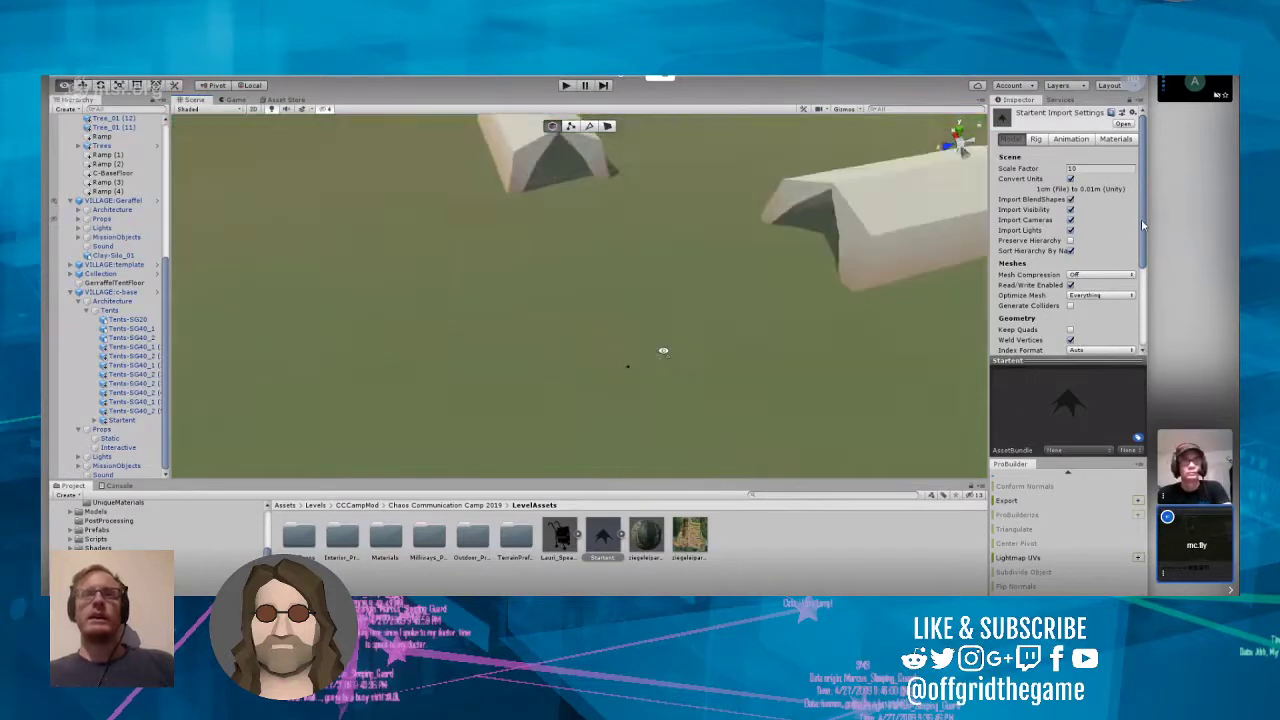
pyautogui.moveTo(1143, 228); pyautogui.dragTo(1142, 314)
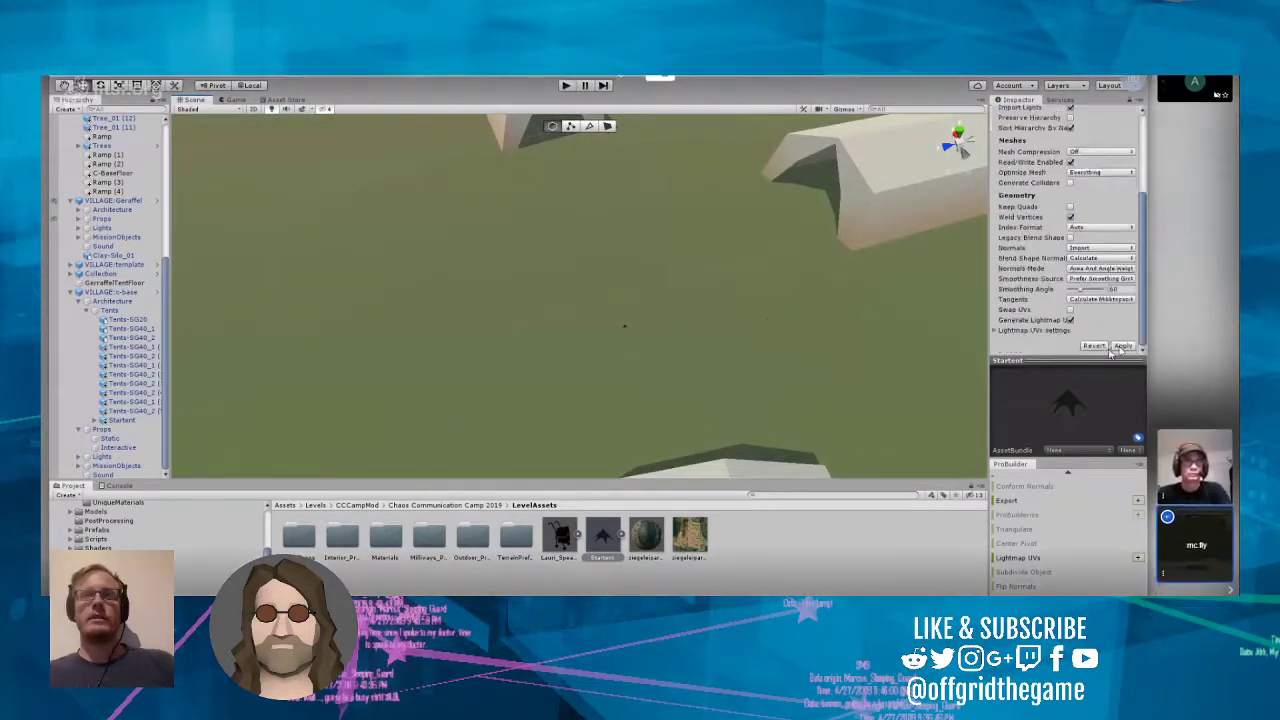
pyautogui.click(1122, 347)
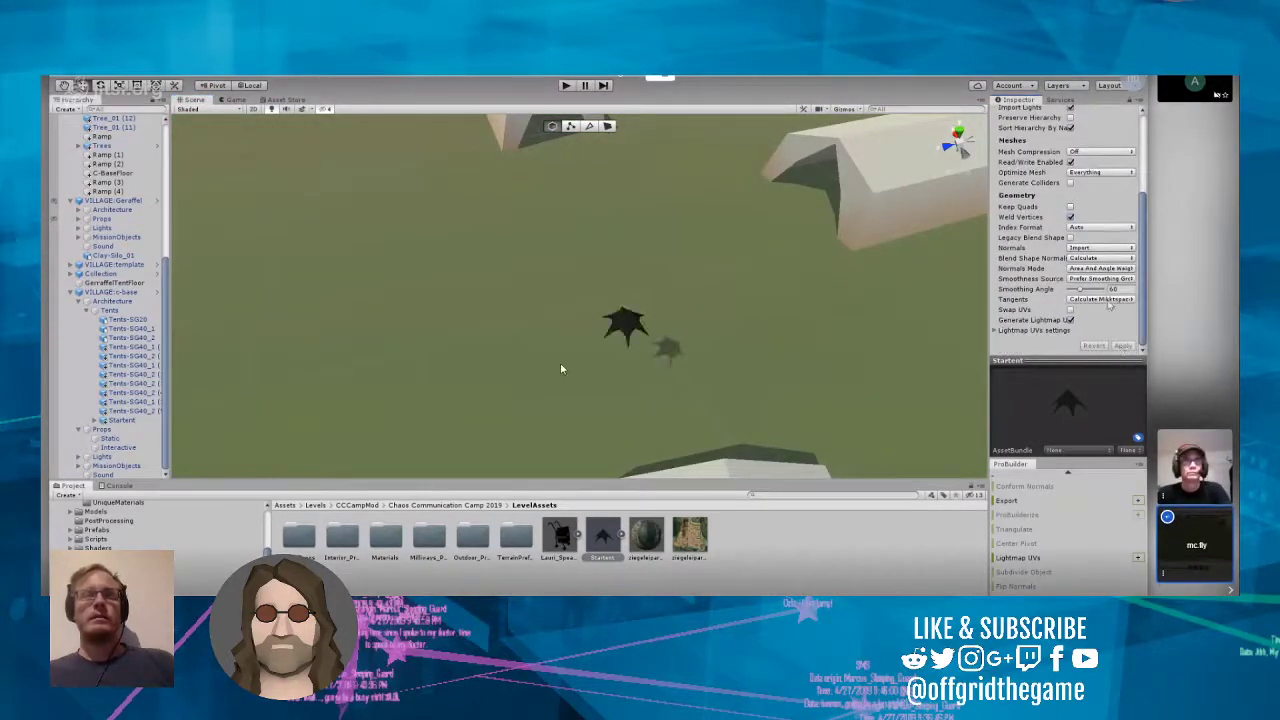
# Step: Raise the Startent model's import scale factor to 50 and apply it
pyautogui.scroll(4, 1100, 190)
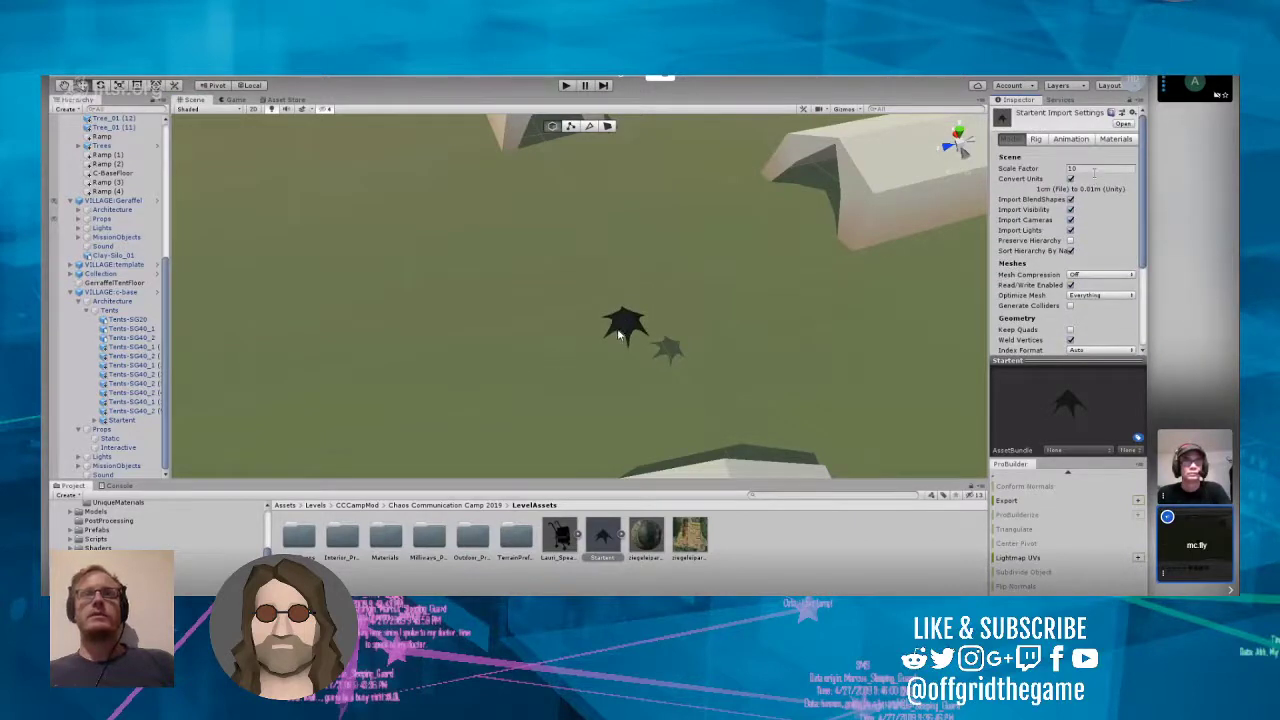
pyautogui.moveTo(1096, 170); pyautogui.dragTo(1042, 170)
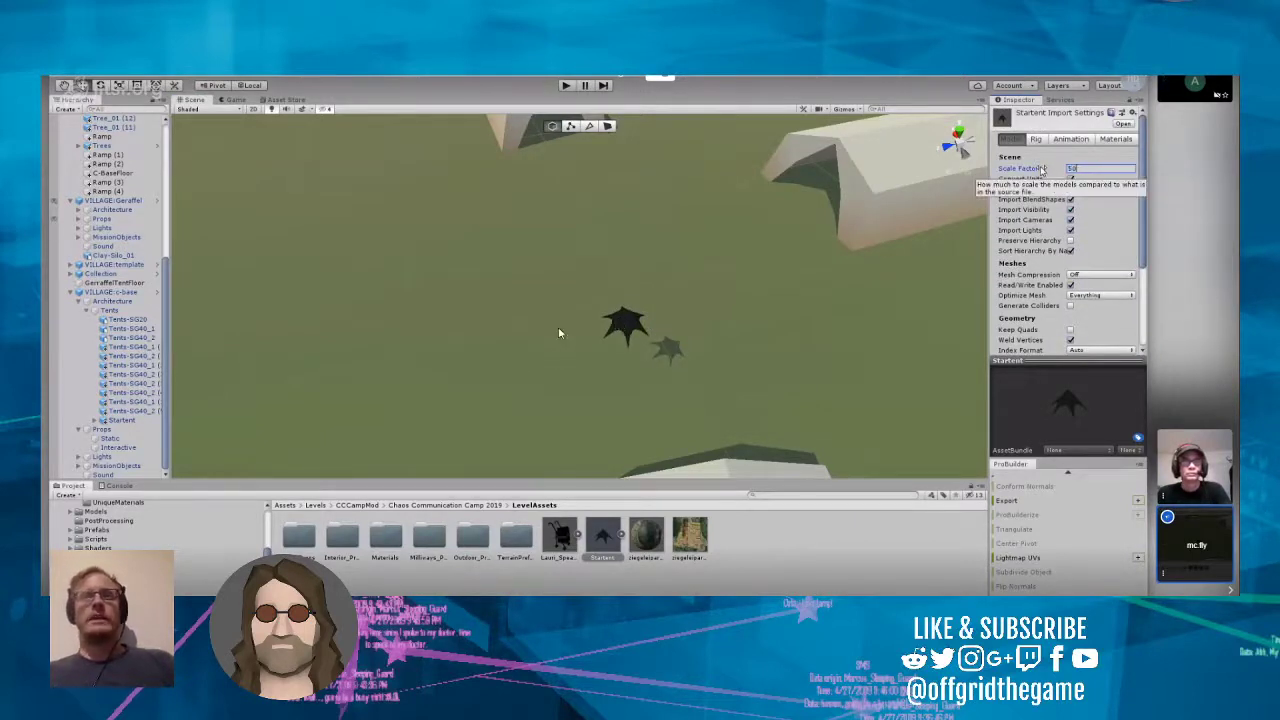
pyautogui.scroll(-3, 1047, 243)
pyautogui.click(1122, 346)
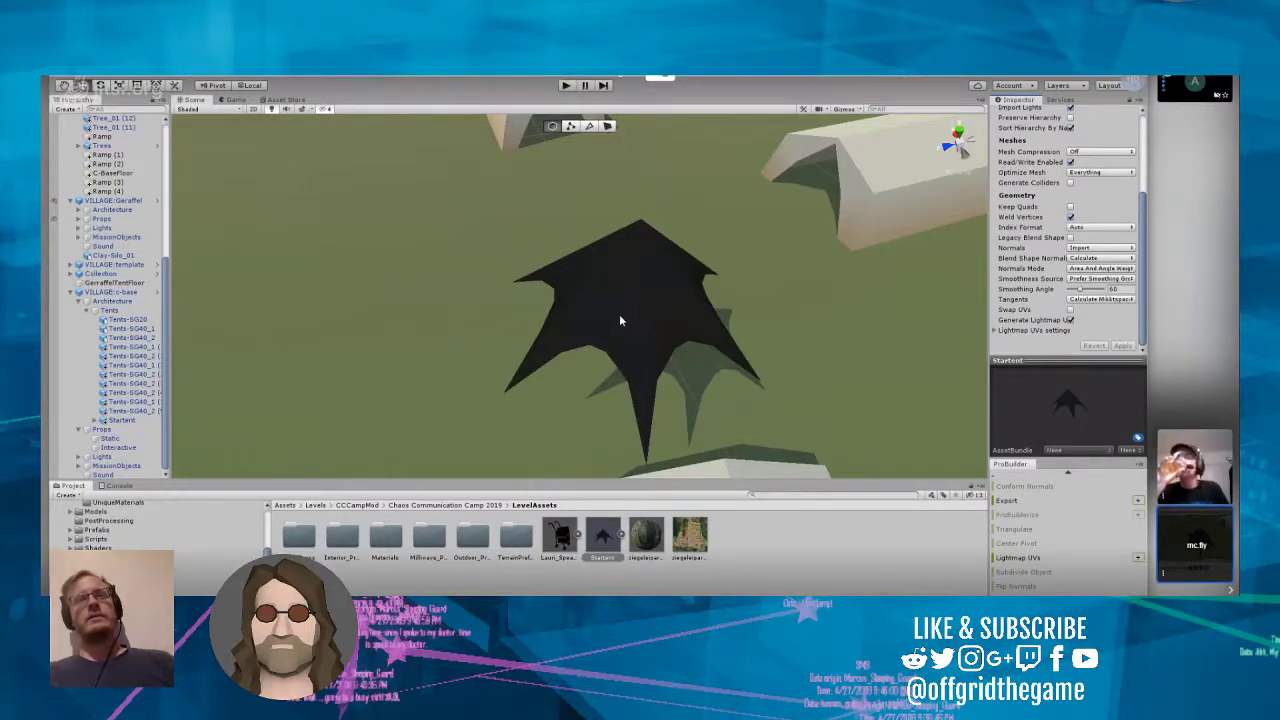
# Step: Lower the placed Startent onto the ground between the white tents, at about X 36.5, Y -102.8, keeping the parent object selected
pyautogui.click(584, 407)
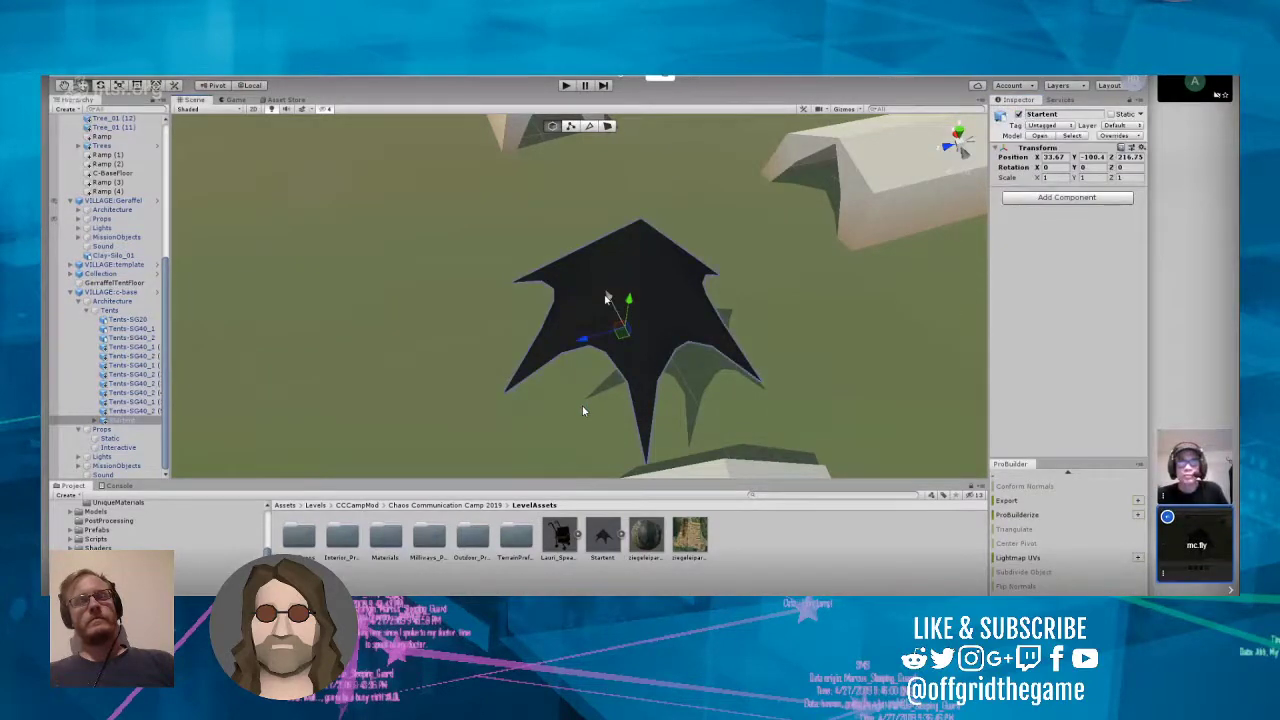
pyautogui.moveTo(605, 297); pyautogui.dragTo(586, 278)
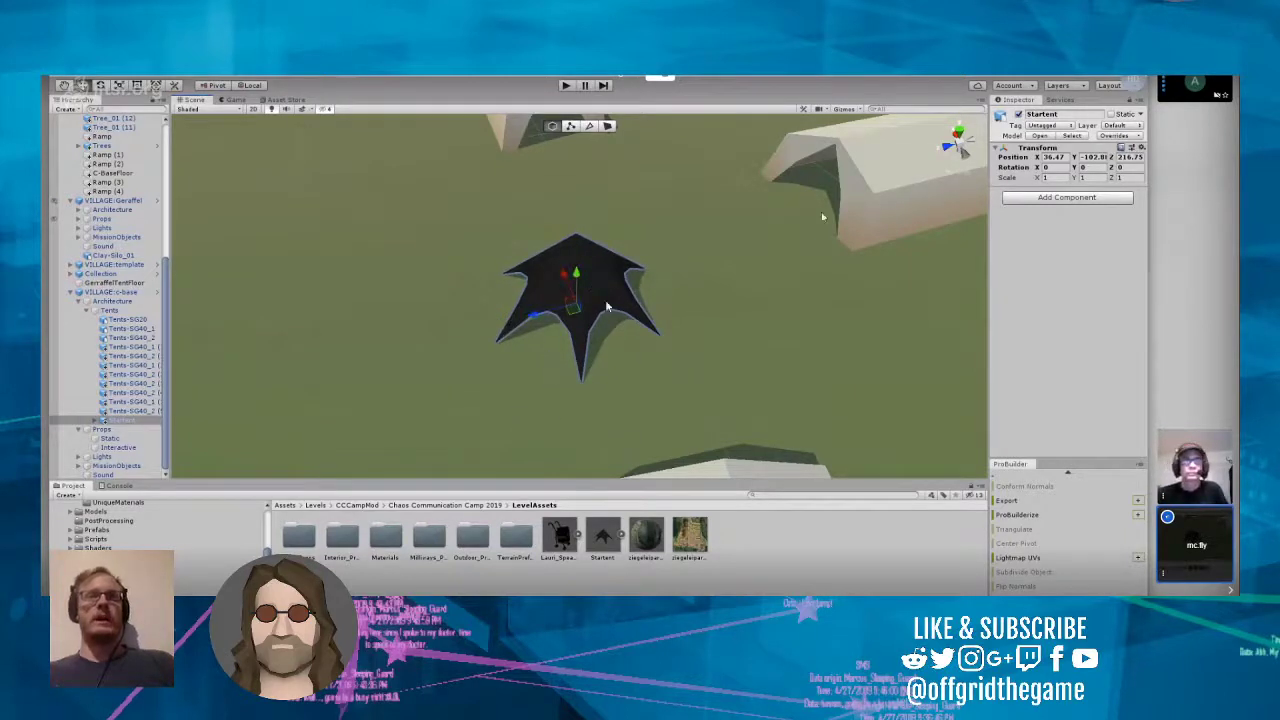
pyautogui.click(606, 334)
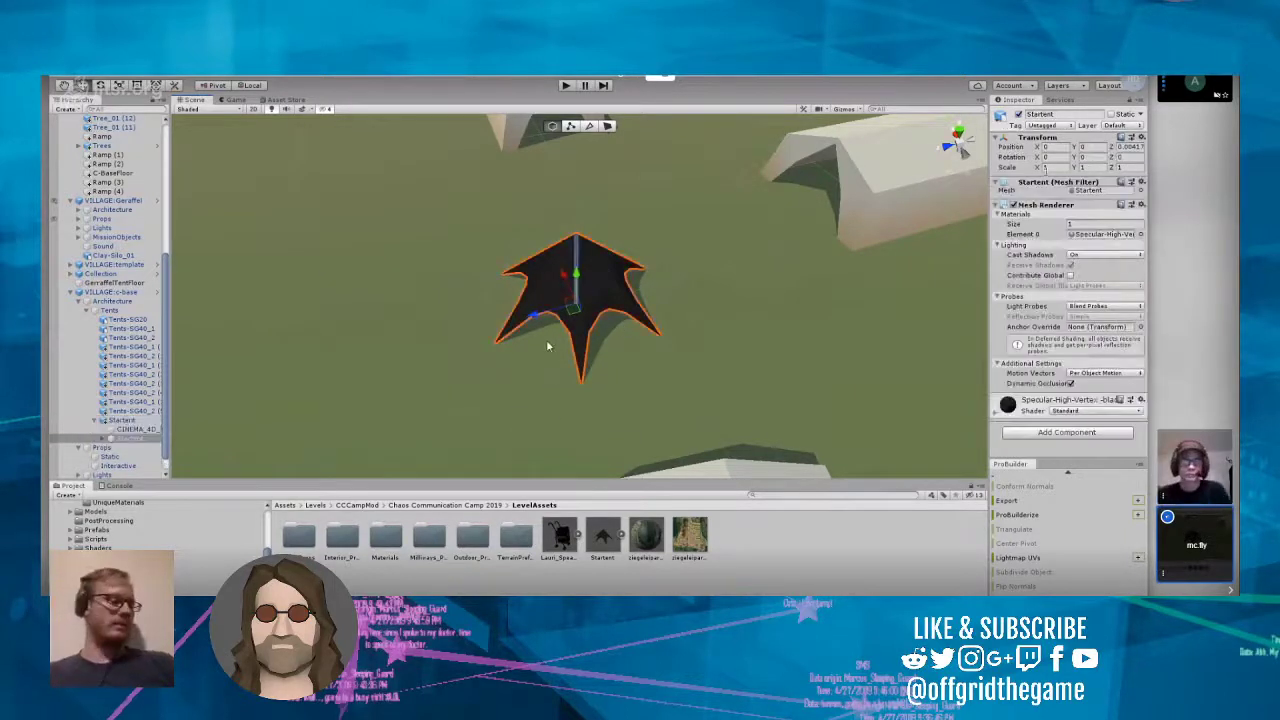
pyautogui.click(122, 421)
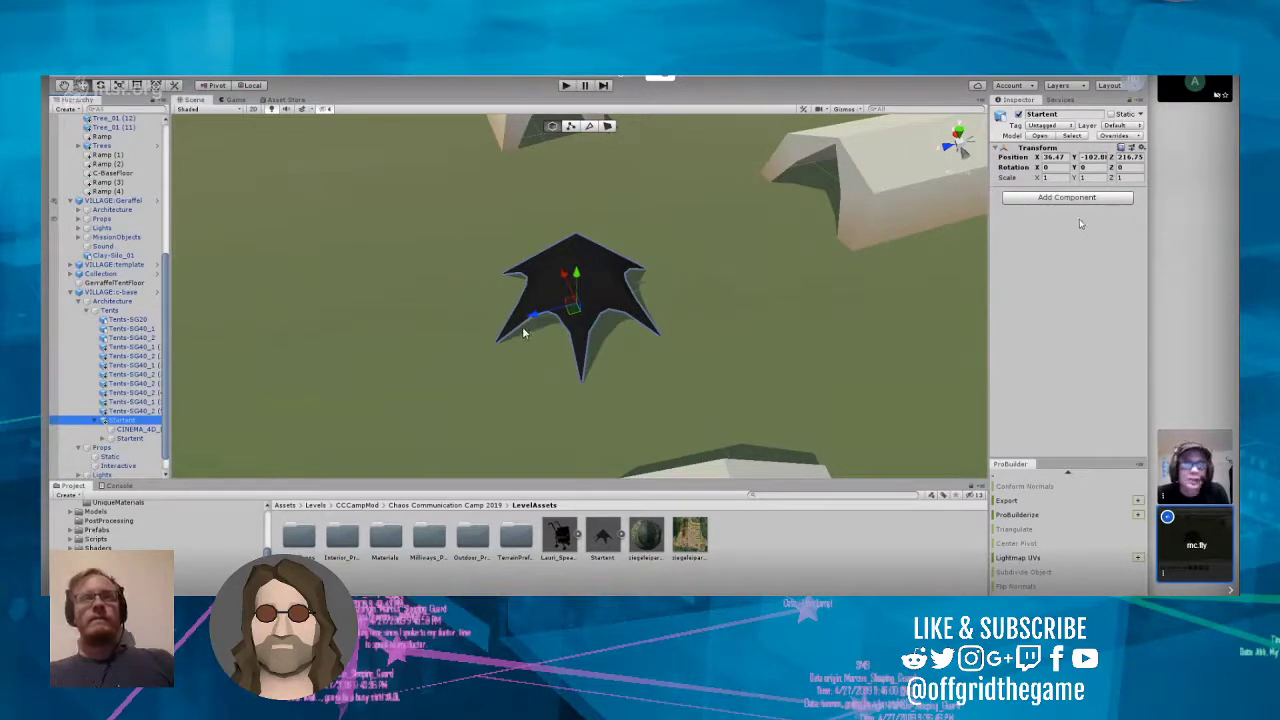
pyautogui.click(1022, 104)
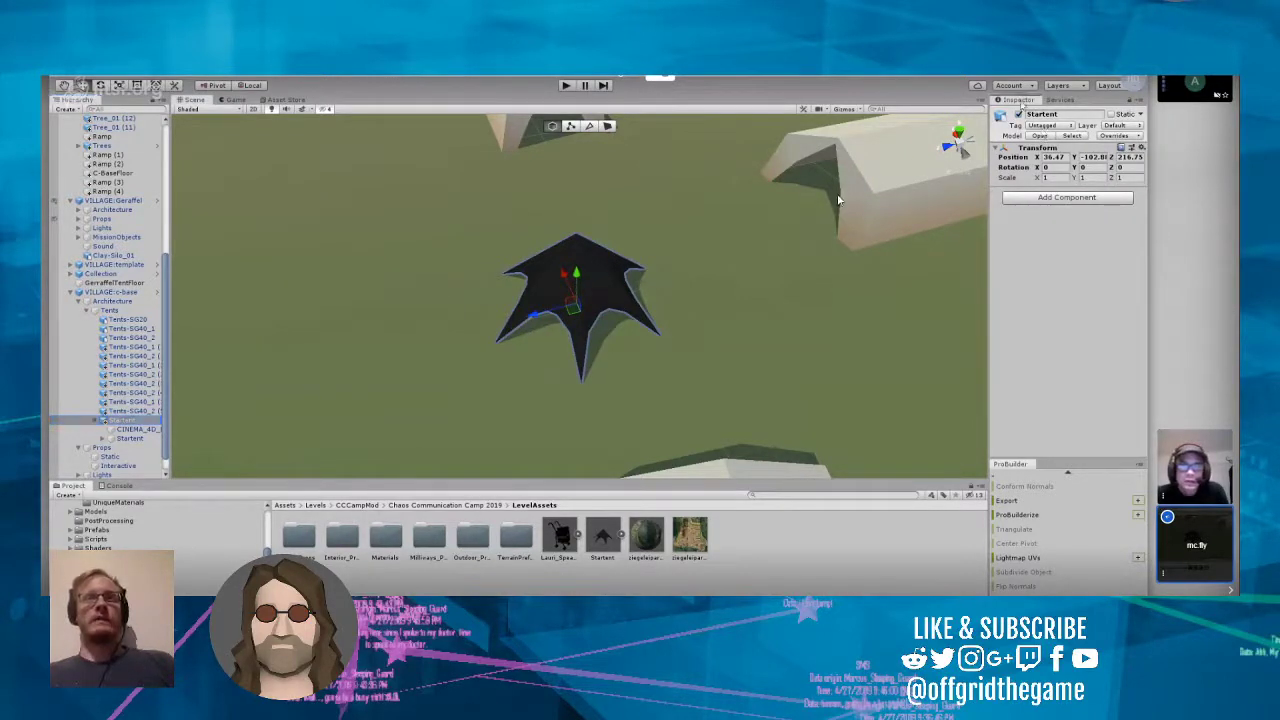
pyautogui.click(126, 421)
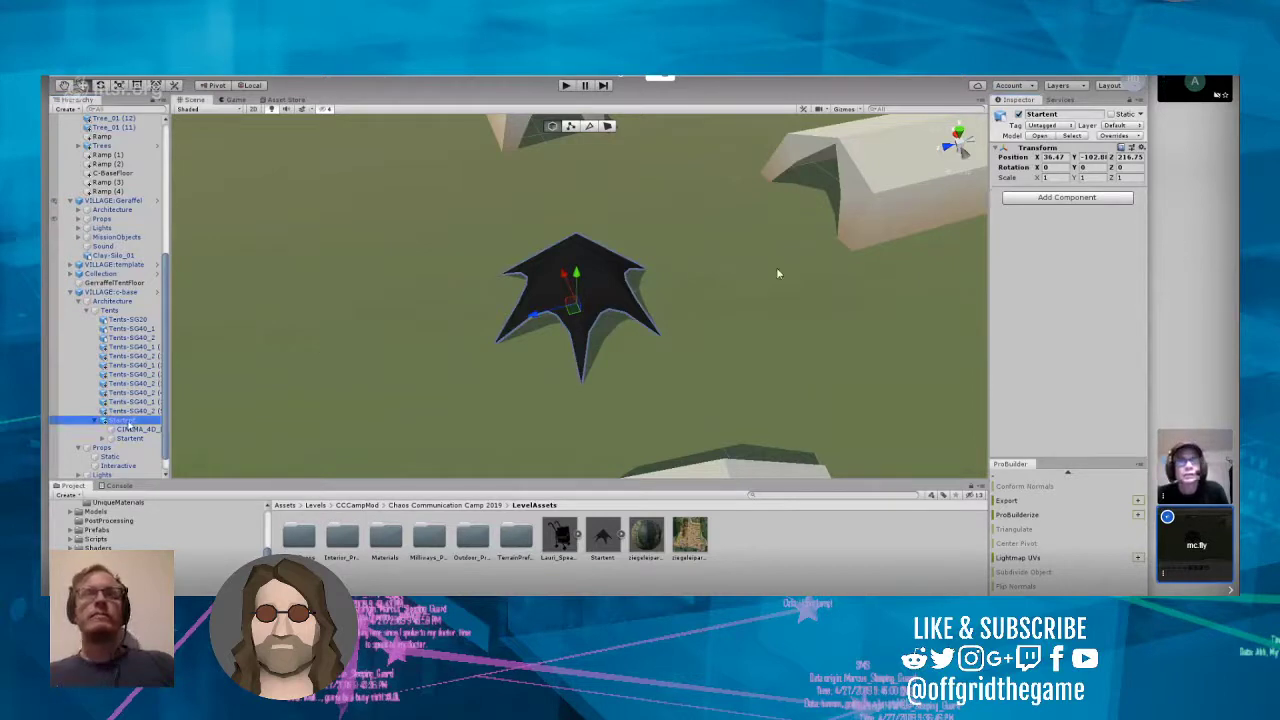
pyautogui.rightClick(127, 422)
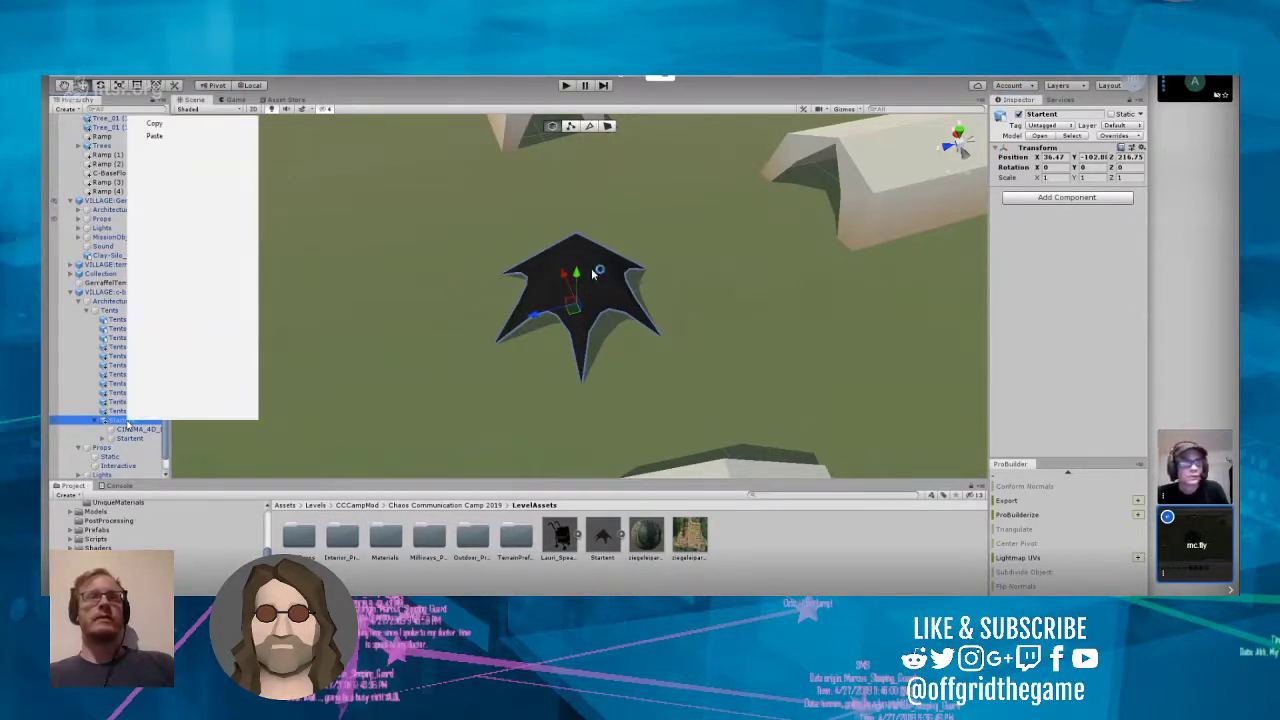
pyautogui.click(420, 389)
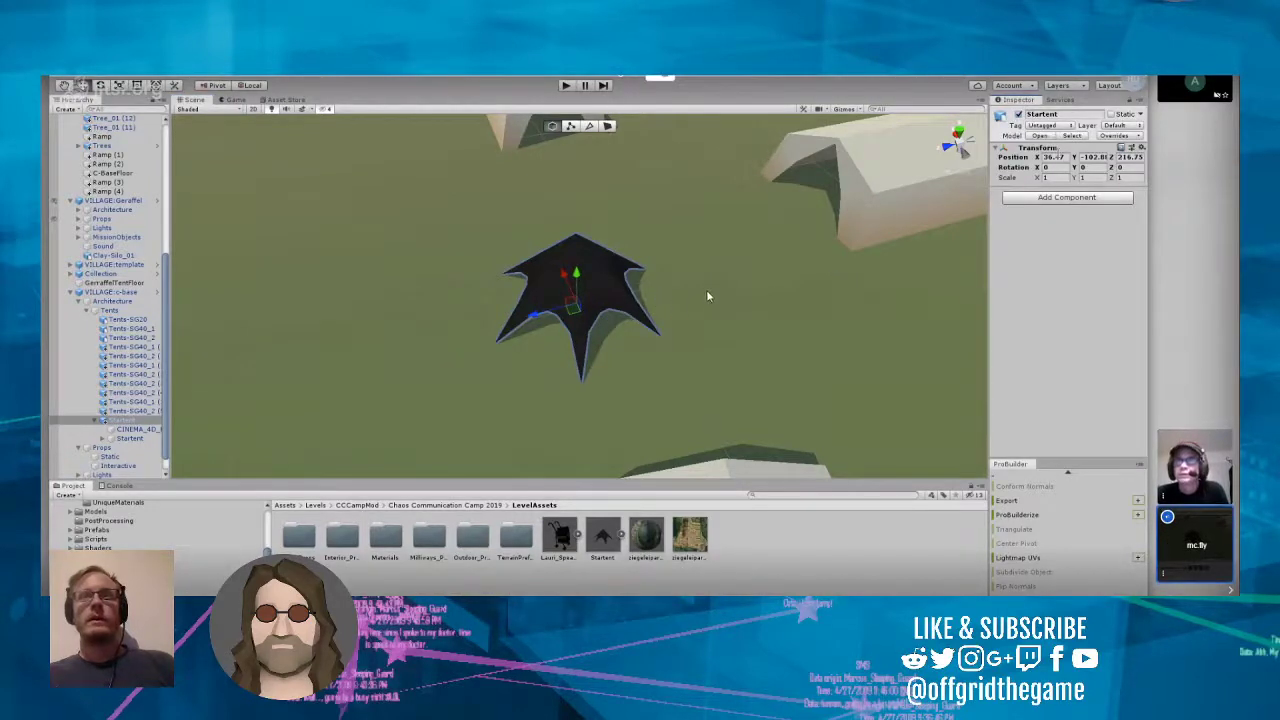
# Step: Set the Startent asset's import scale factor to 100 and apply it
pyautogui.click(652, 545)
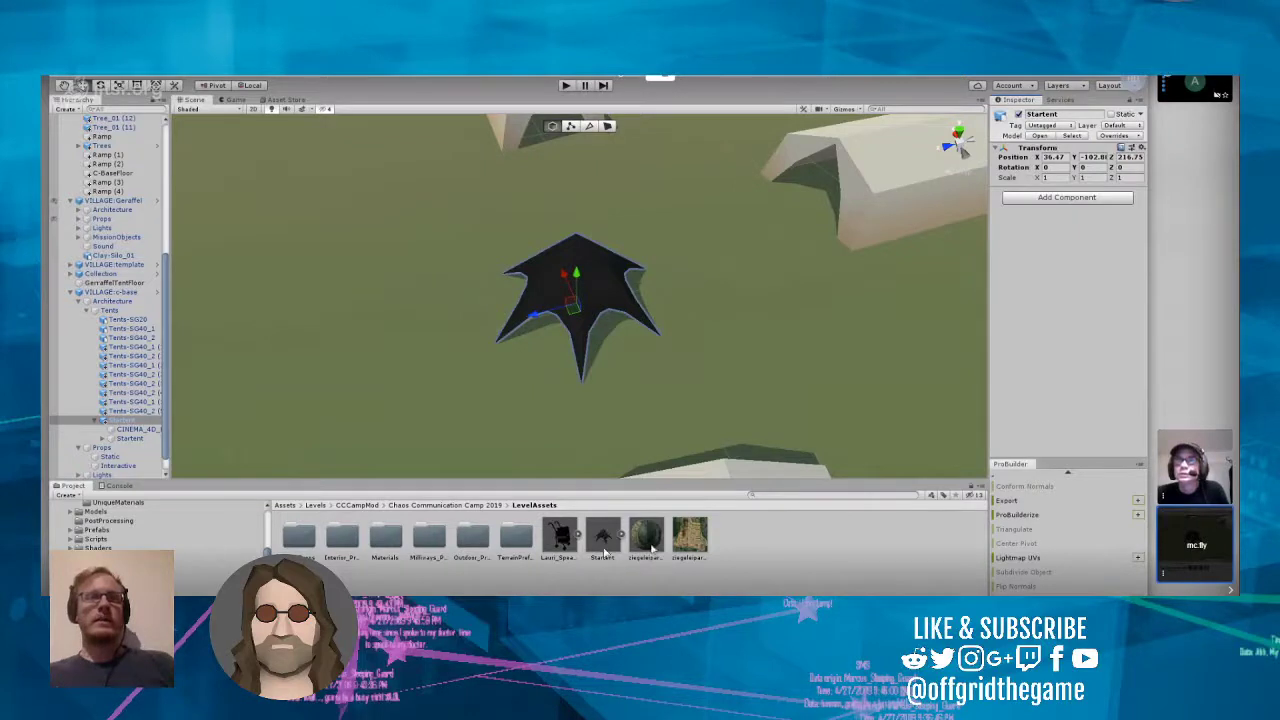
pyautogui.click(601, 540)
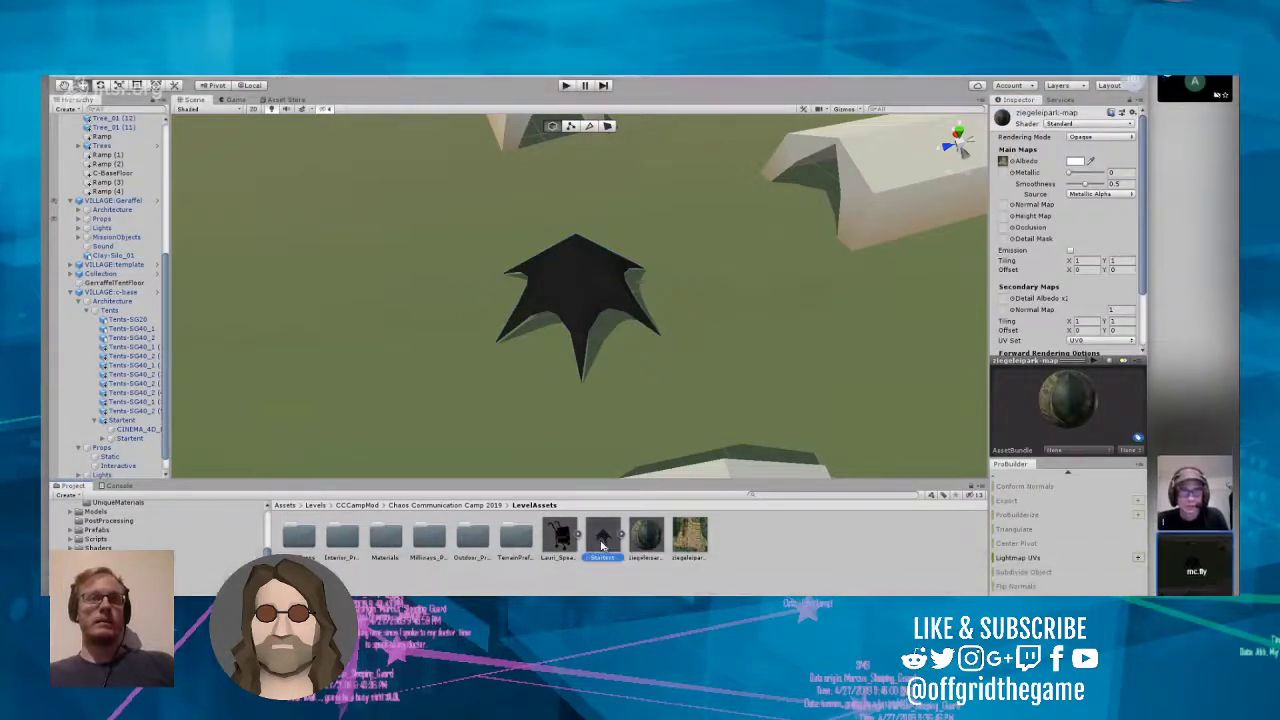
pyautogui.click(1090, 168)
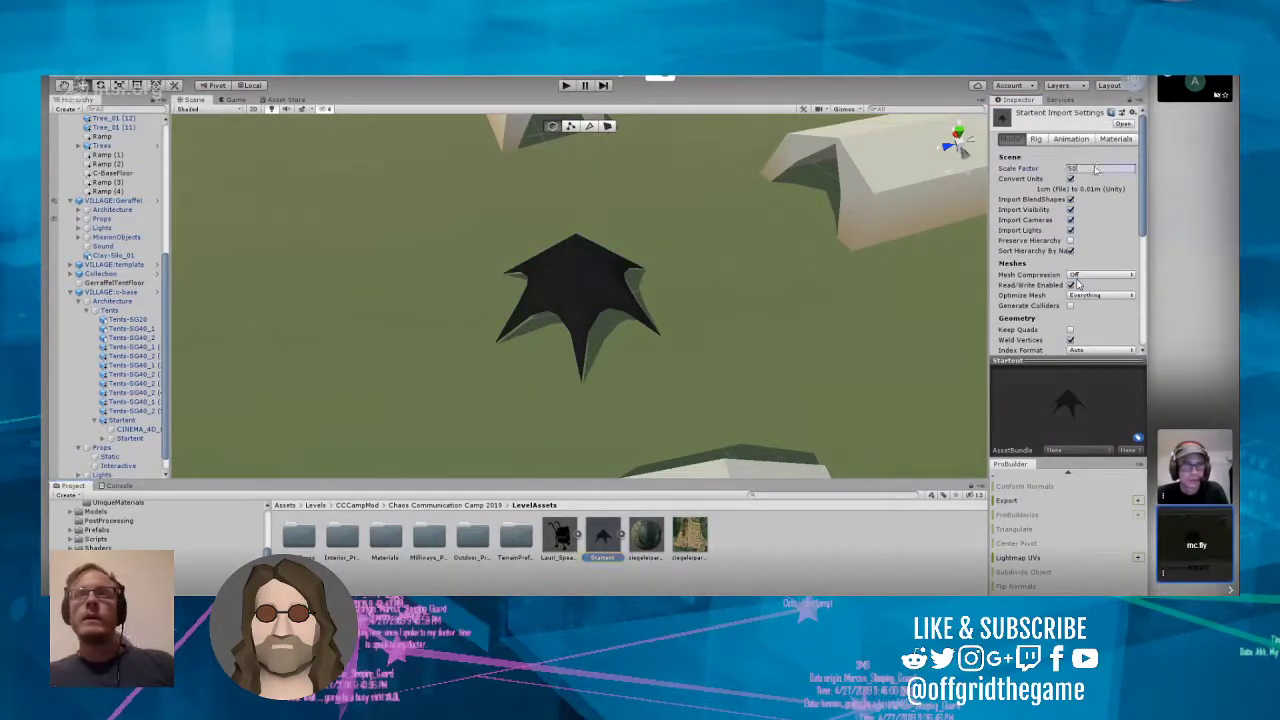
pyautogui.write('00')
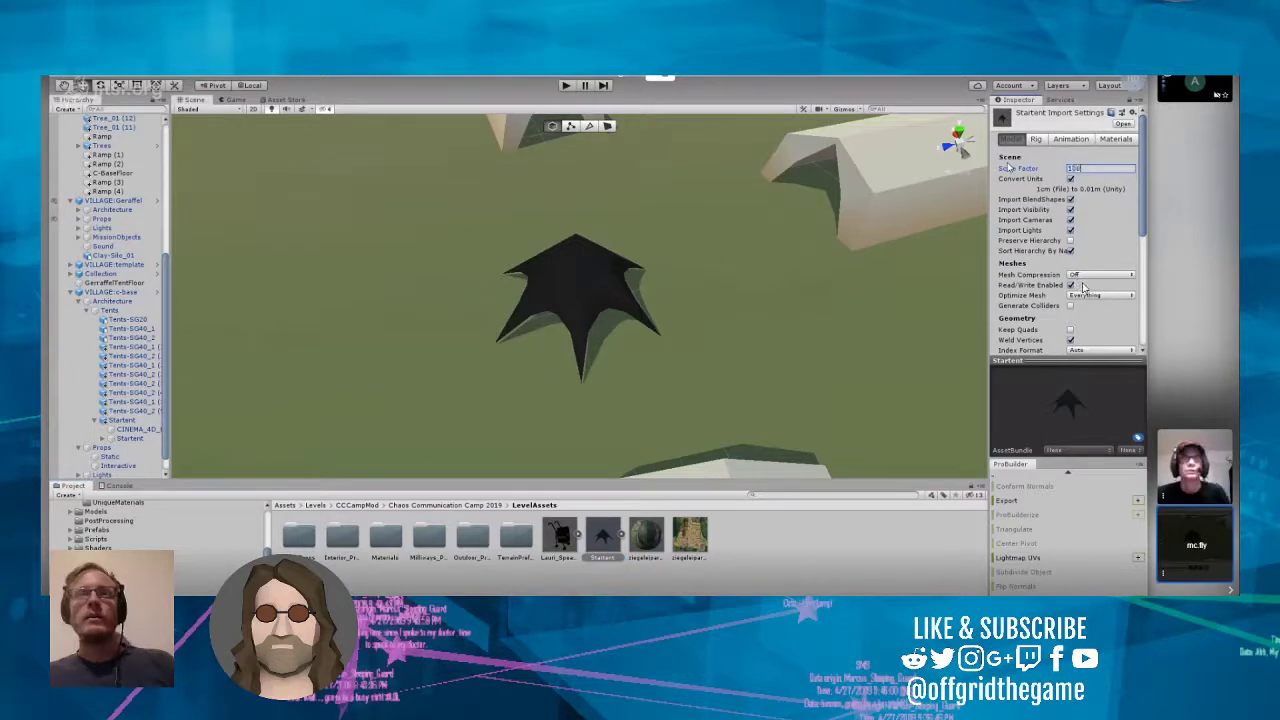
pyautogui.scroll(-5, 1080, 290)
pyautogui.click(1122, 250)
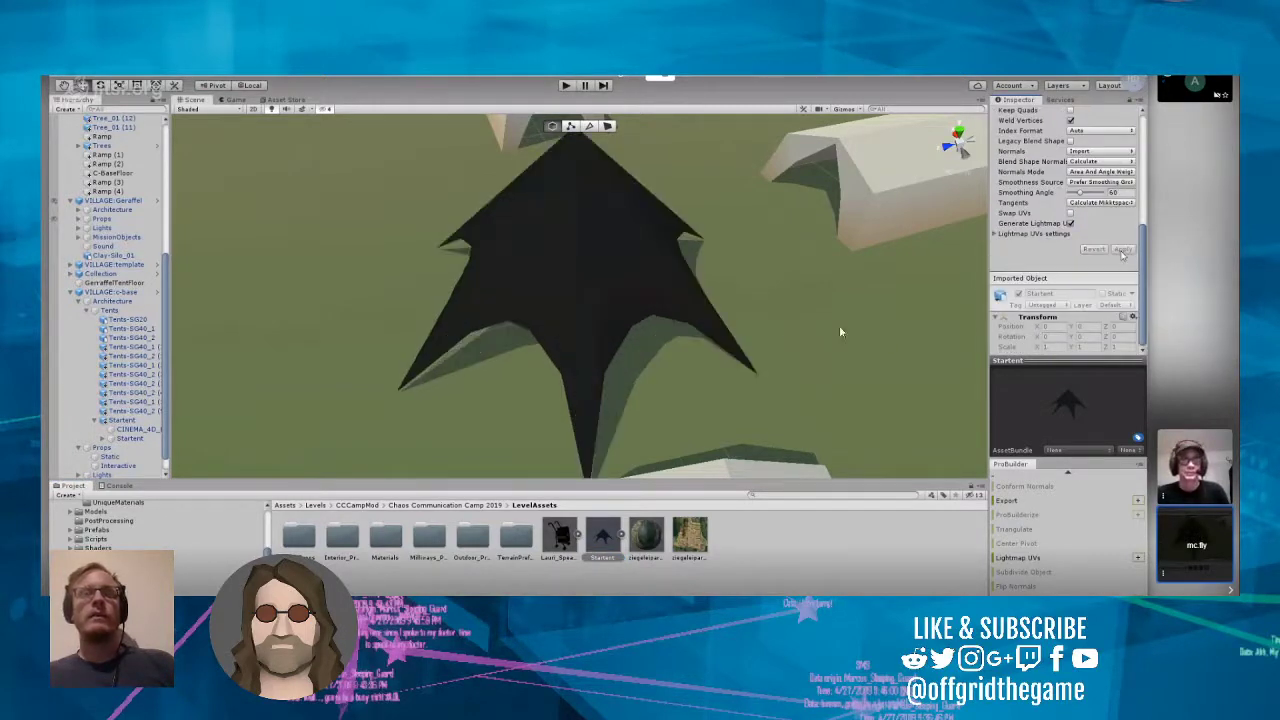
# Step: Move the enlarged Startent between the openings of the white tents, to about X 37.3, Z 212.7
pyautogui.moveTo(808, 311); pyautogui.dragTo(770, 316, button='right')
pyautogui.click(414, 342)
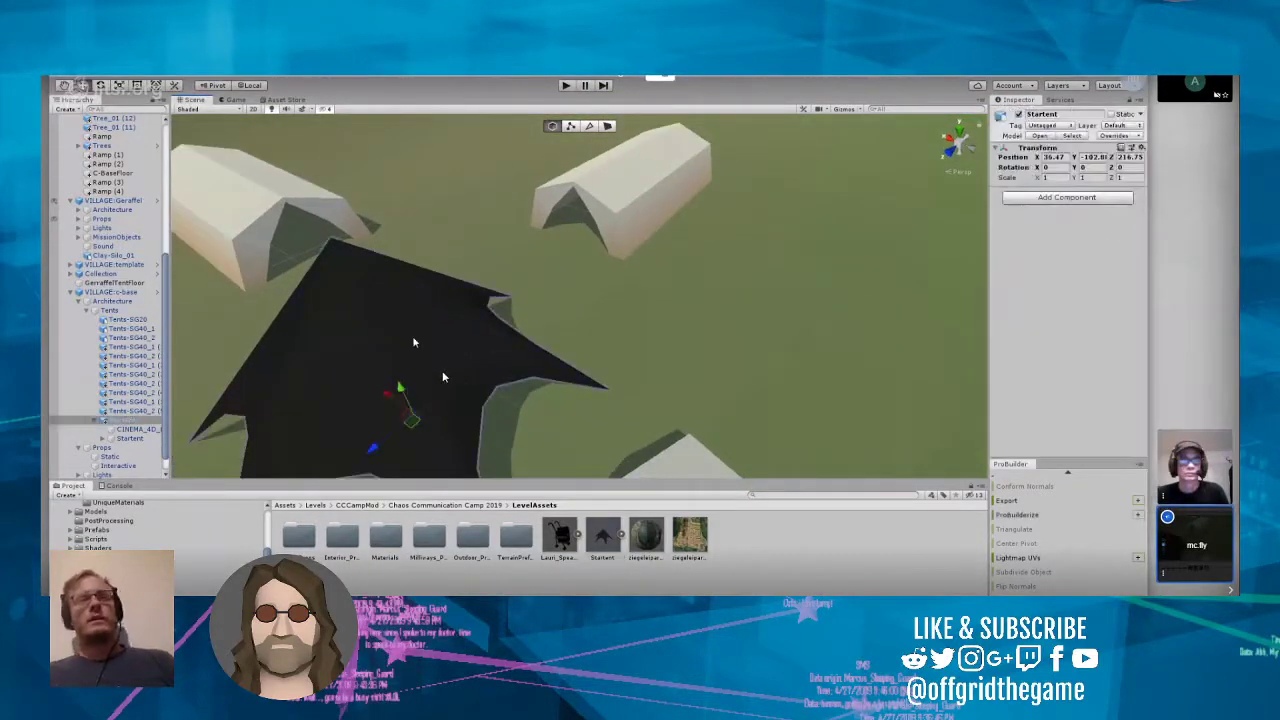
pyautogui.moveTo(373, 448); pyautogui.dragTo(464, 343)
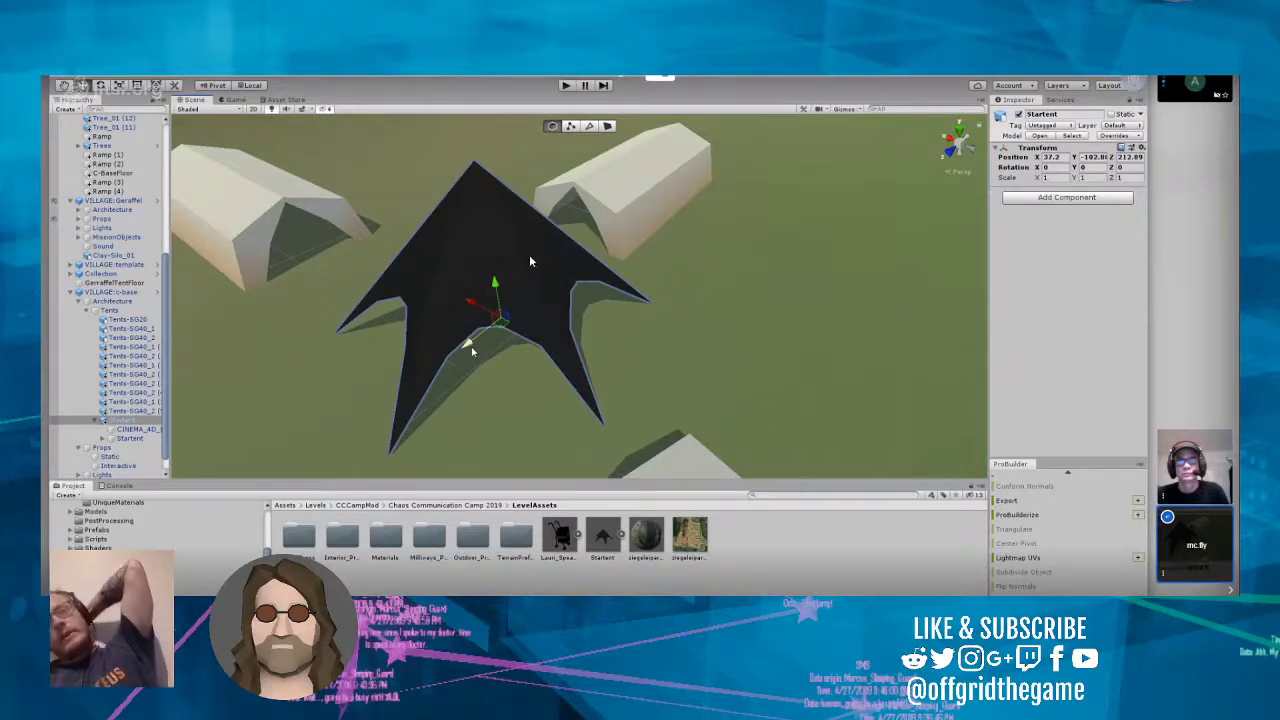
pyautogui.moveTo(467, 345); pyautogui.dragTo(471, 298)
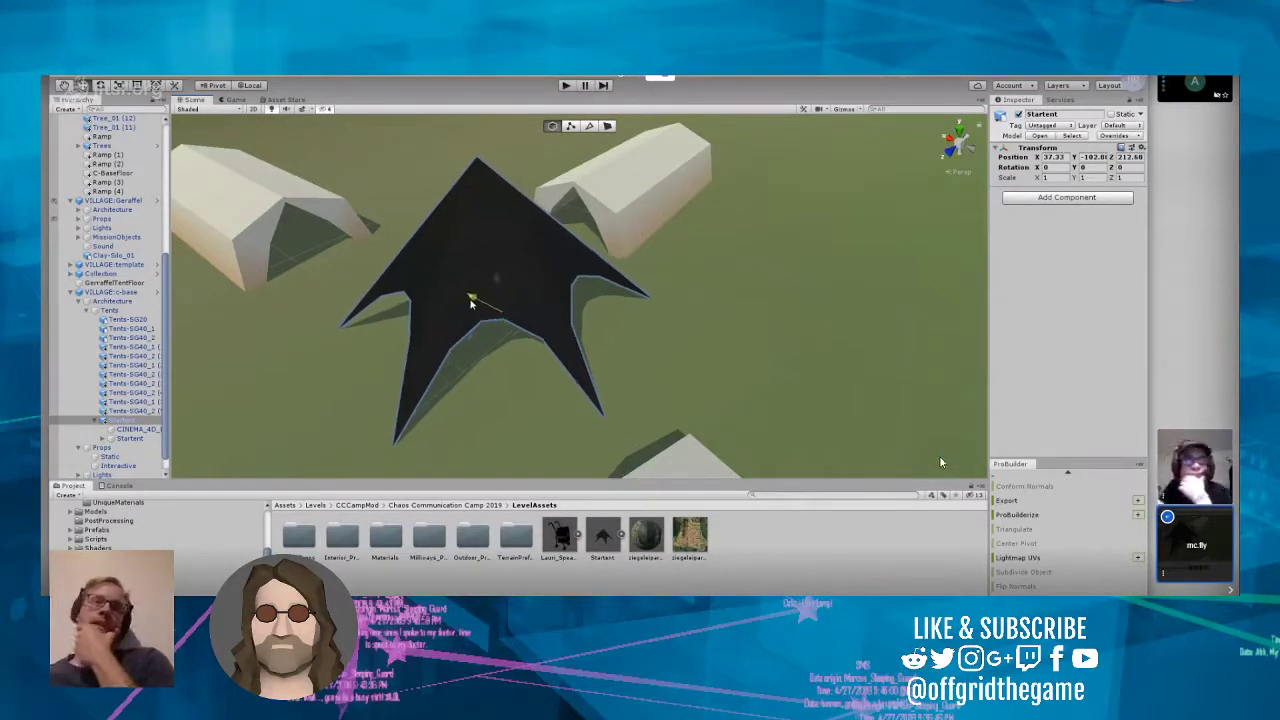
# Step: Shift the Tents-SG40_2 tent sideways so that two white tents stand side by side on that side of the Startent
pyautogui.click(233, 181)
pyautogui.press('f')
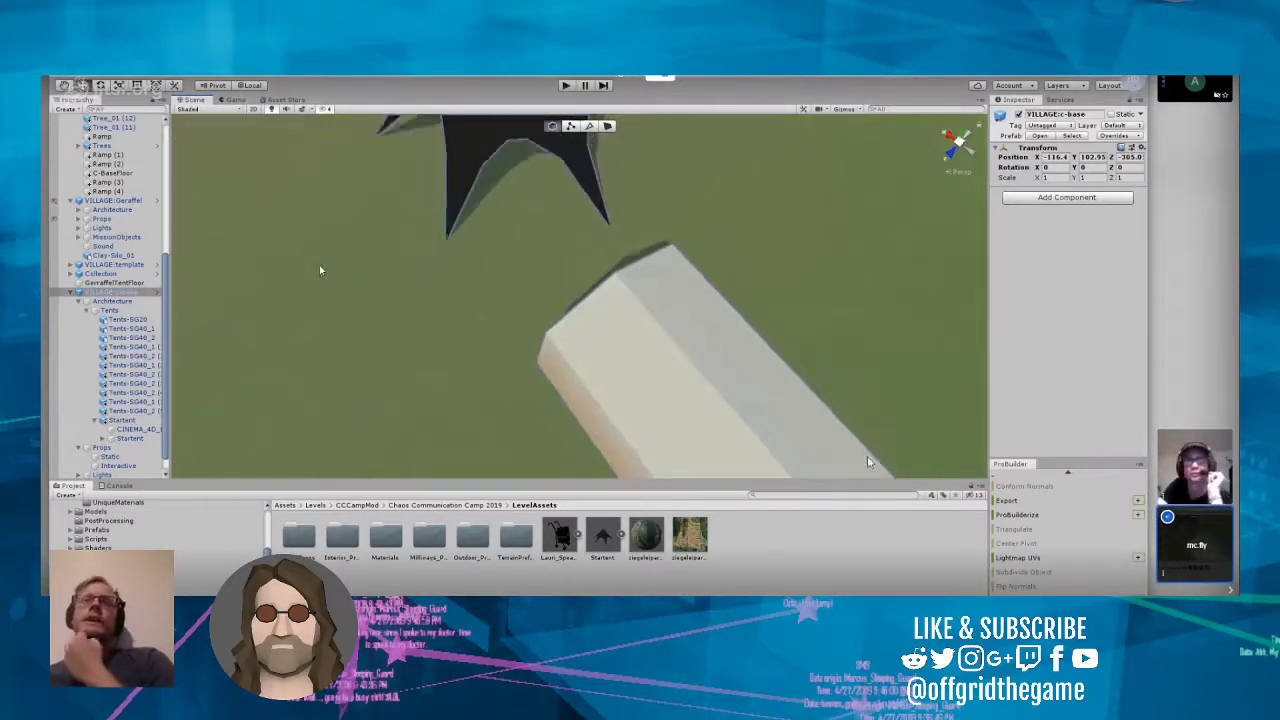
pyautogui.scroll(-5, 321, 263)
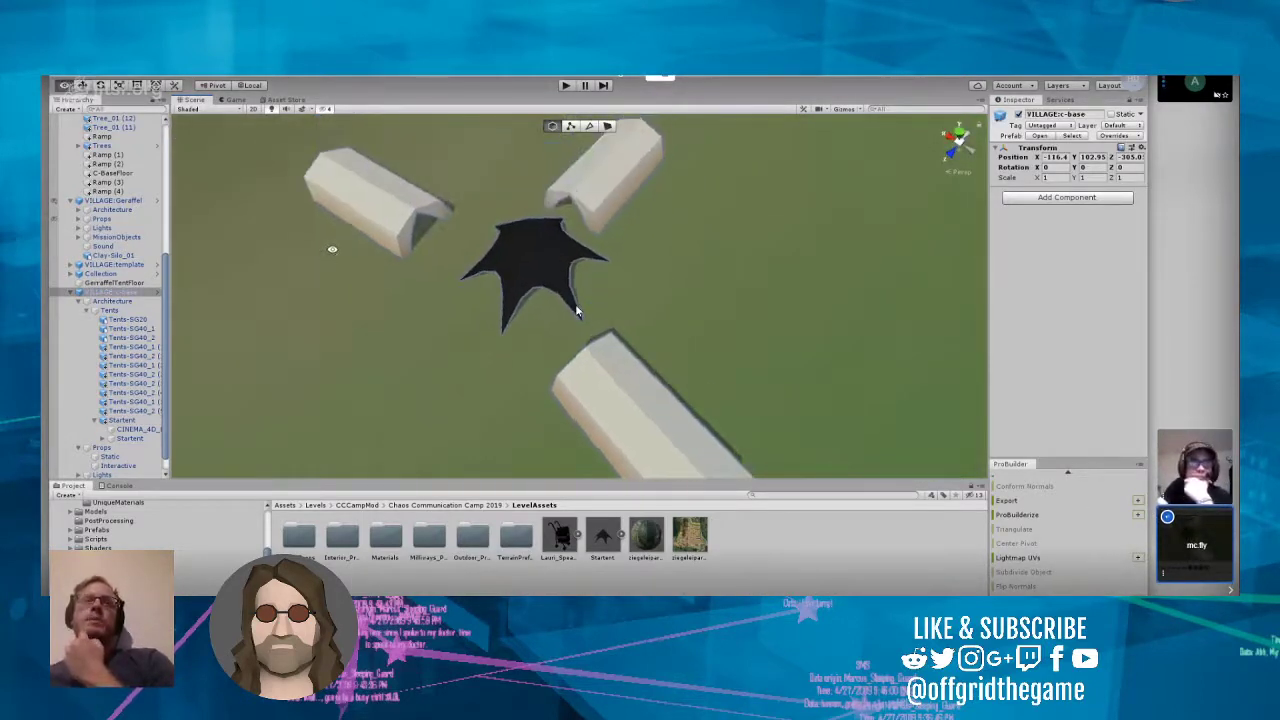
pyautogui.click(351, 207)
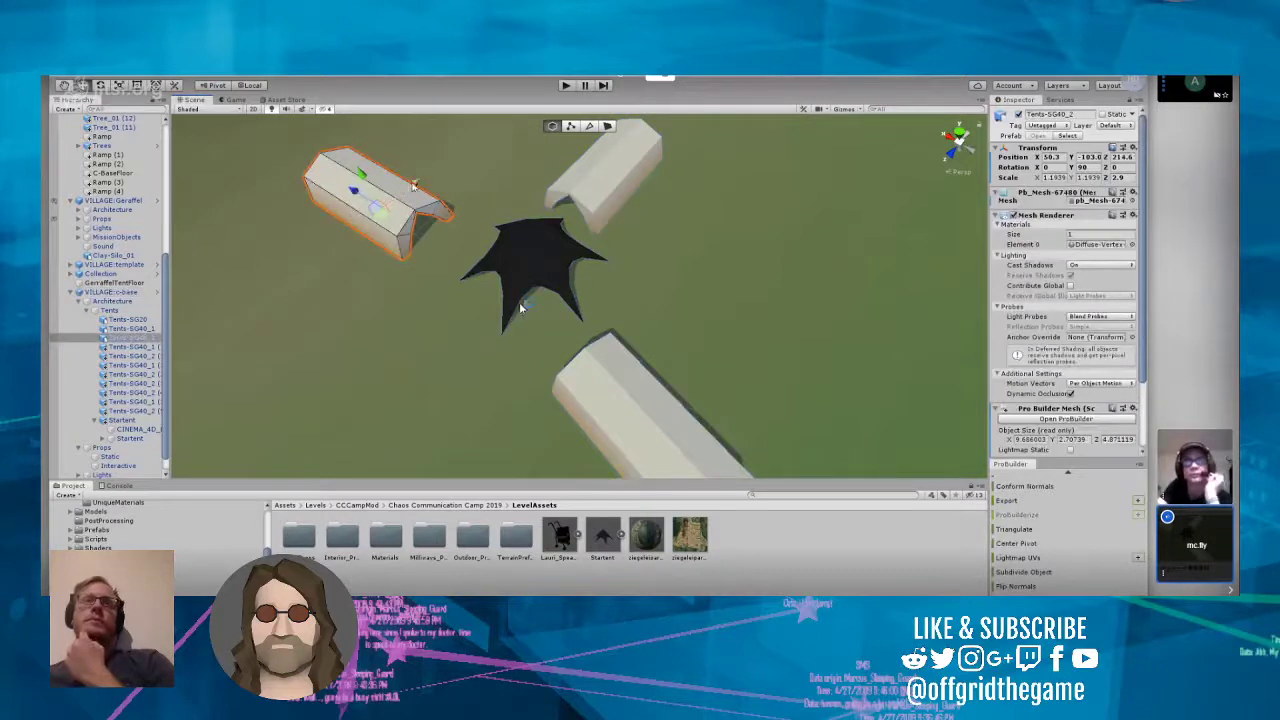
pyautogui.moveTo(416, 187)
pyautogui.mouseDown()
pyautogui.moveTo(441, 172)
pyautogui.moveTo(396, 196)
pyautogui.mouseUp()
# Step: Shift the Tents-SG40_2 (5) tent behind the Startent sideways so that two white tents stand next to each other there
pyautogui.click(606, 173)
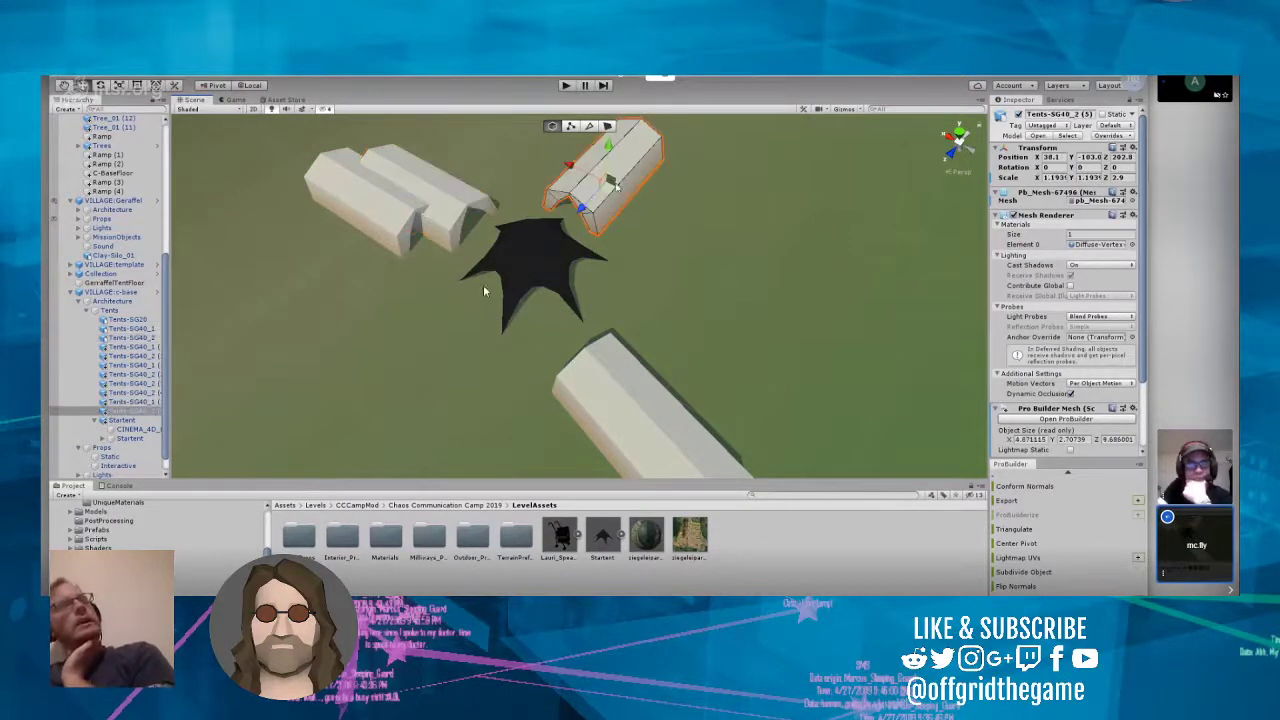
pyautogui.moveTo(572, 168); pyautogui.dragTo(616, 190)
pyautogui.click(466, 285)
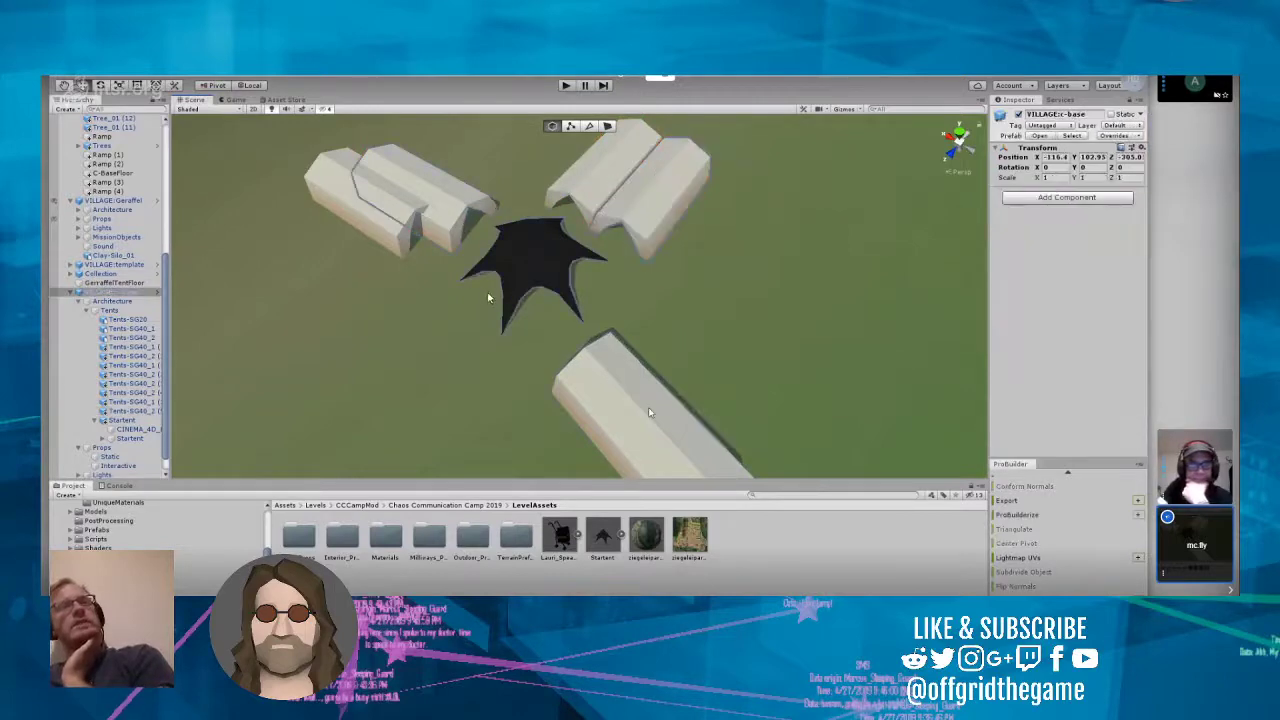
# Step: Shift the angled Tents-SG40_1 tent sideways to about X 25, Z 213, forming a parallel pair of white tents there
pyautogui.click(657, 441)
pyautogui.moveTo(673, 409); pyautogui.dragTo(740, 355)
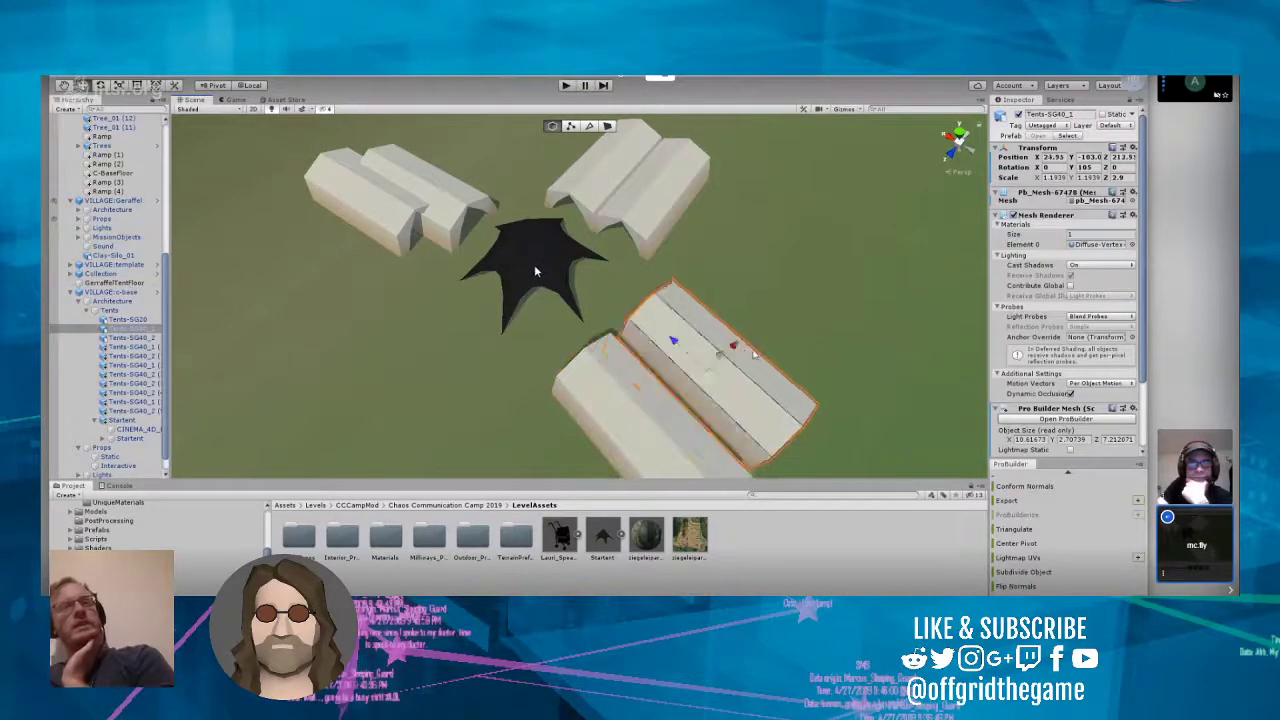
pyautogui.click(741, 392)
pyautogui.click(741, 392)
pyautogui.click(718, 402)
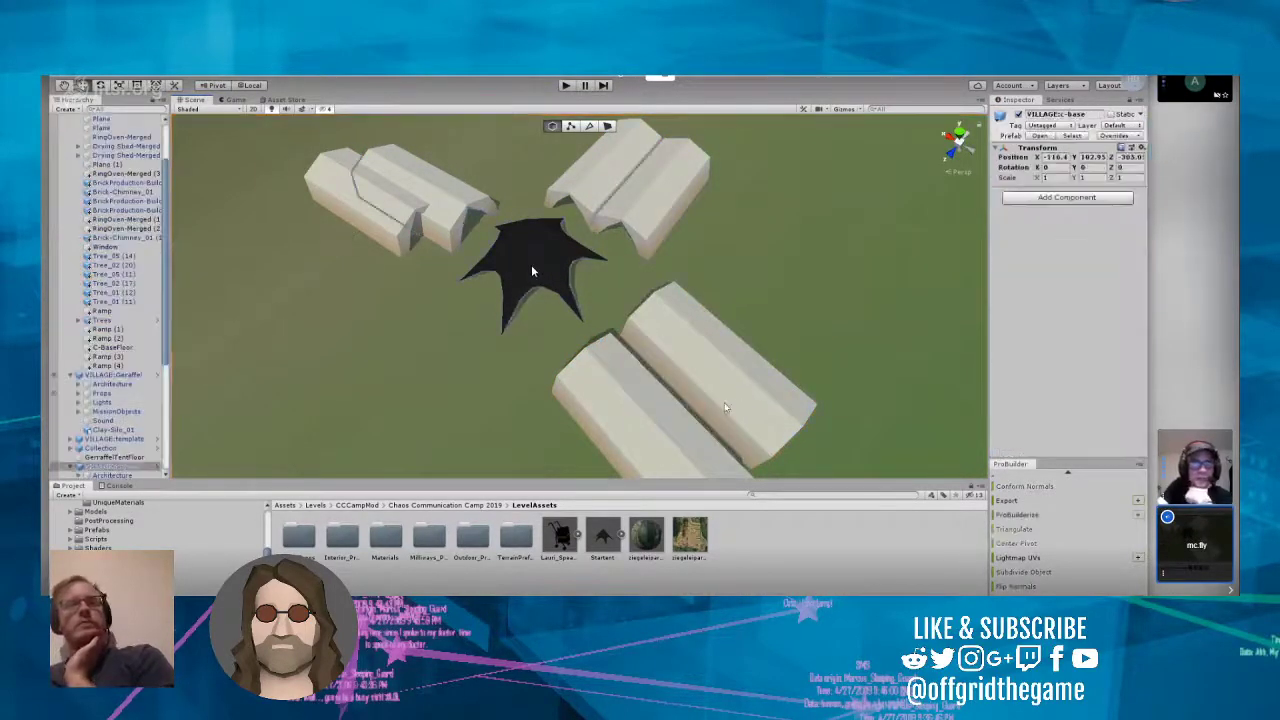
# Step: Try to delete the Tents-SG40_1 tent beside the Startent and open its prefab for restructuring
pyautogui.click(718, 402)
pyautogui.press('Delete')
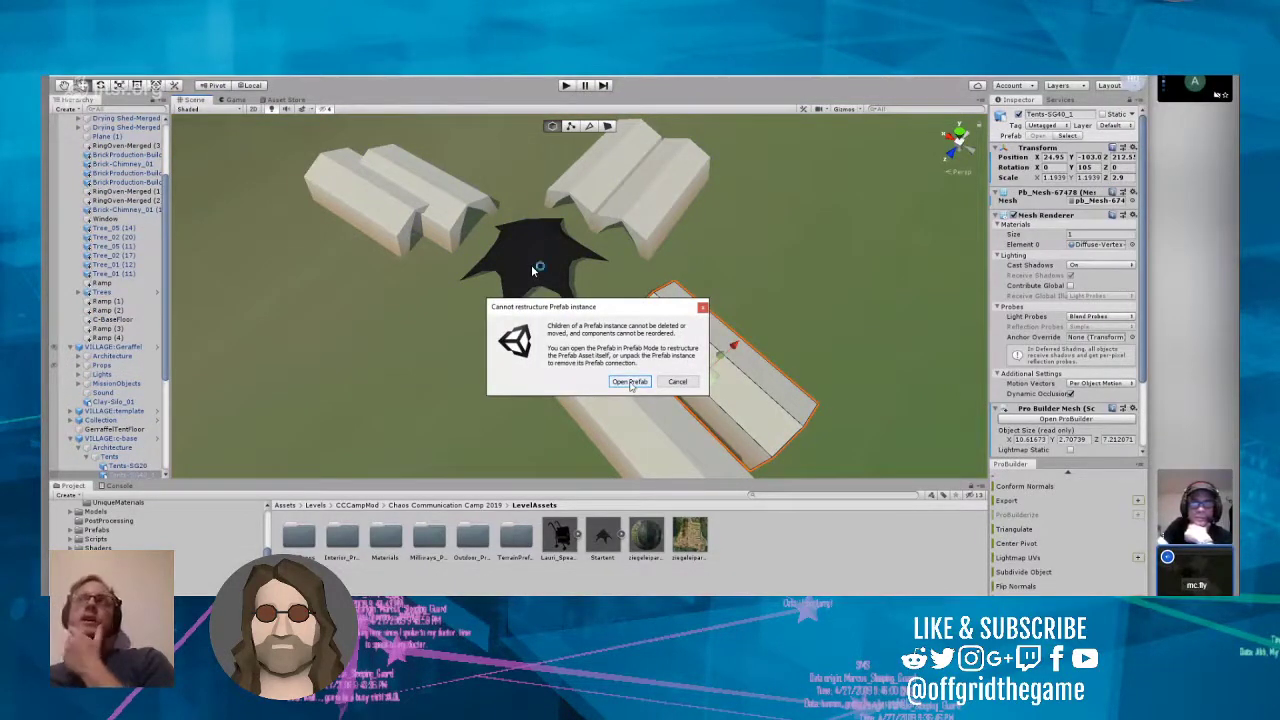
pyautogui.click(630, 382)
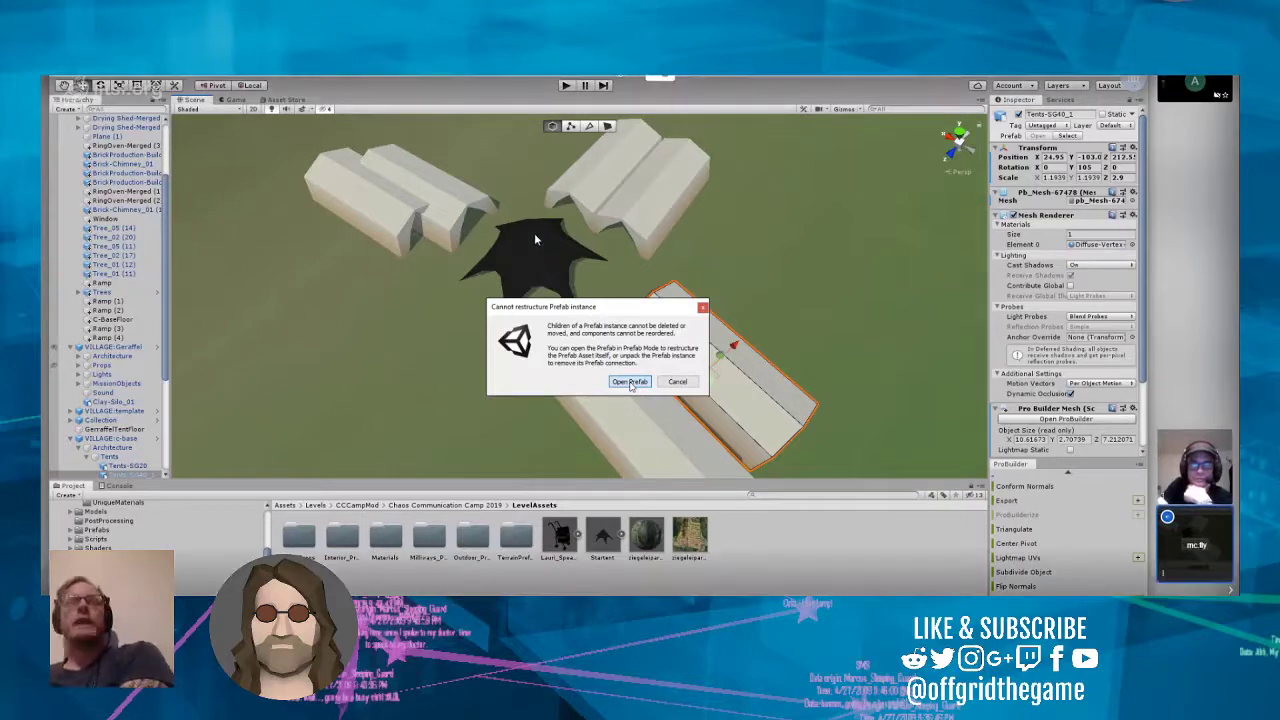
# Step: Examine the yellow tent and the white tents in the VILLAGE_template prefab, and return to the level scene
pyautogui.moveTo(631, 386); pyautogui.dragTo(200, 149, button='right')
pyautogui.scroll(6, 670, 408)
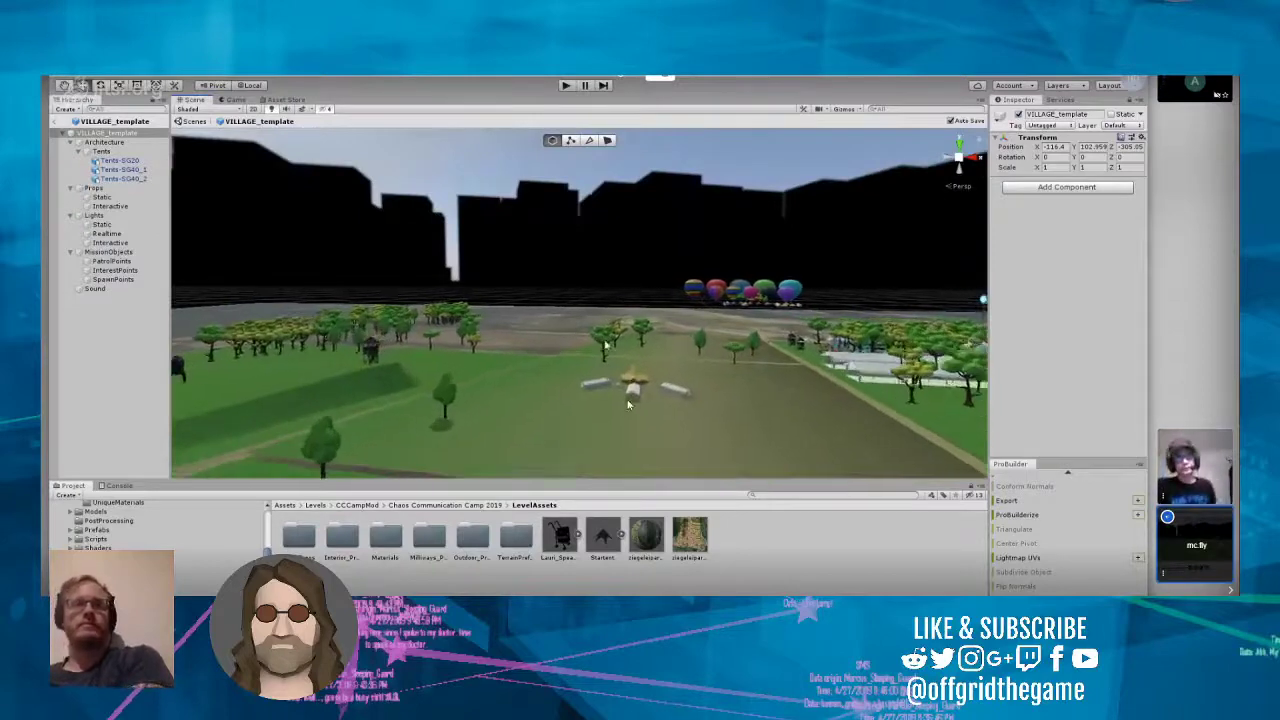
pyautogui.scroll(5, 620, 397)
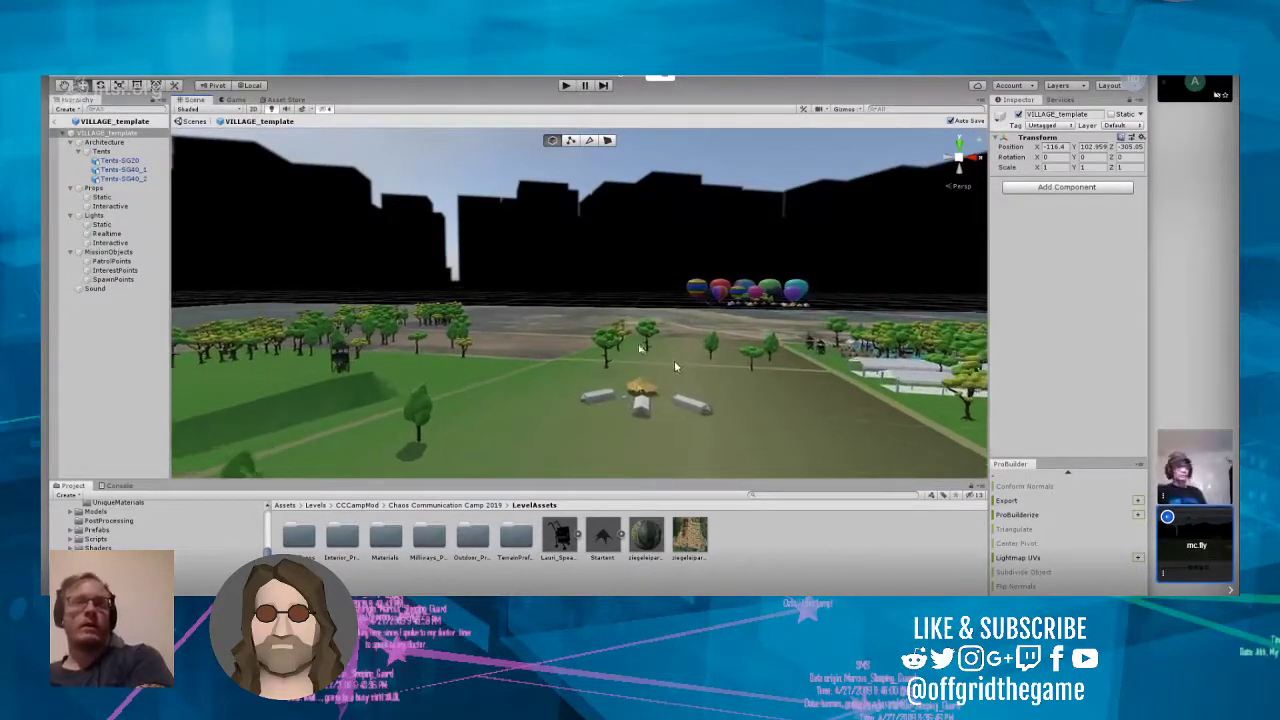
pyautogui.scroll(5, 640, 405)
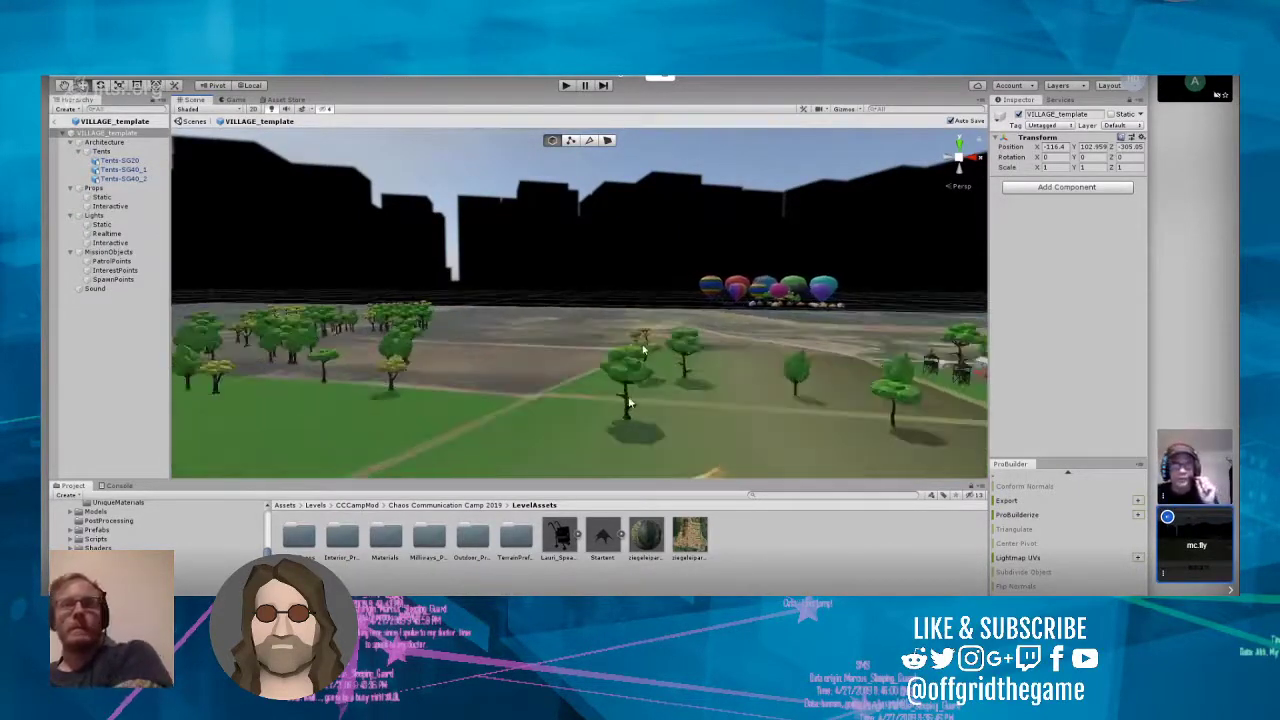
pyautogui.scroll(8, 600, 405)
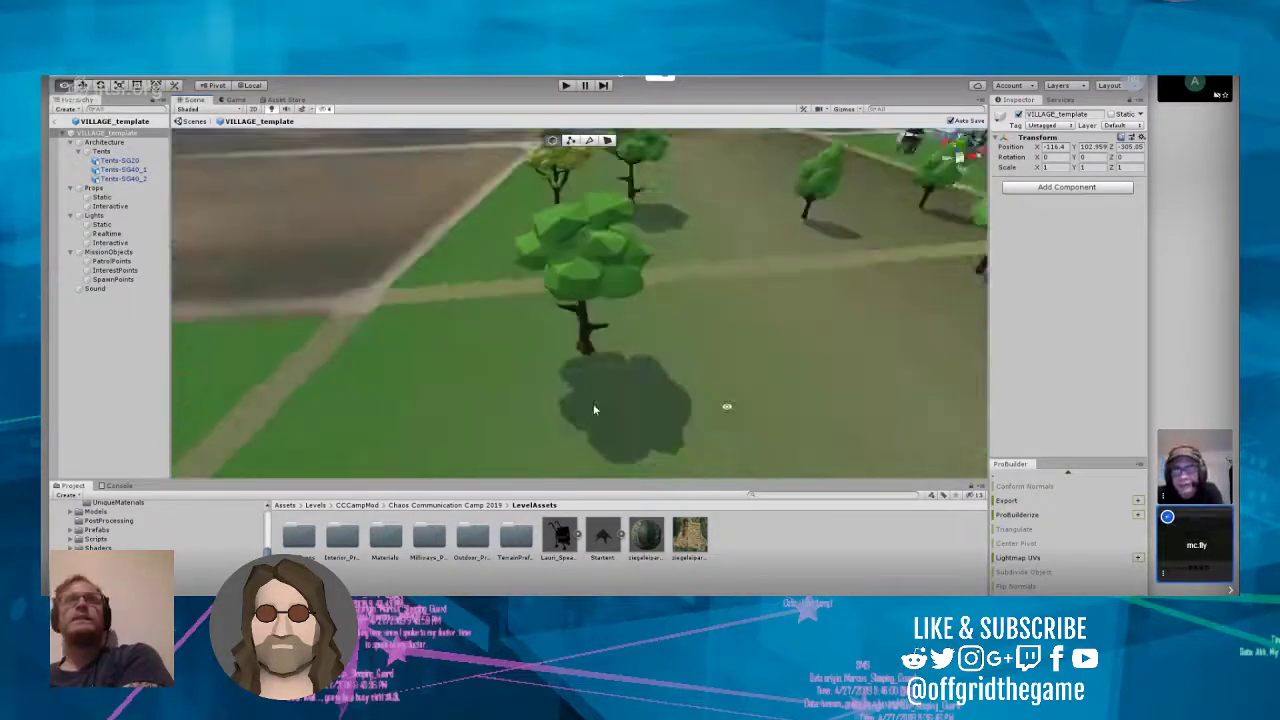
pyautogui.scroll(-8, 587, 413)
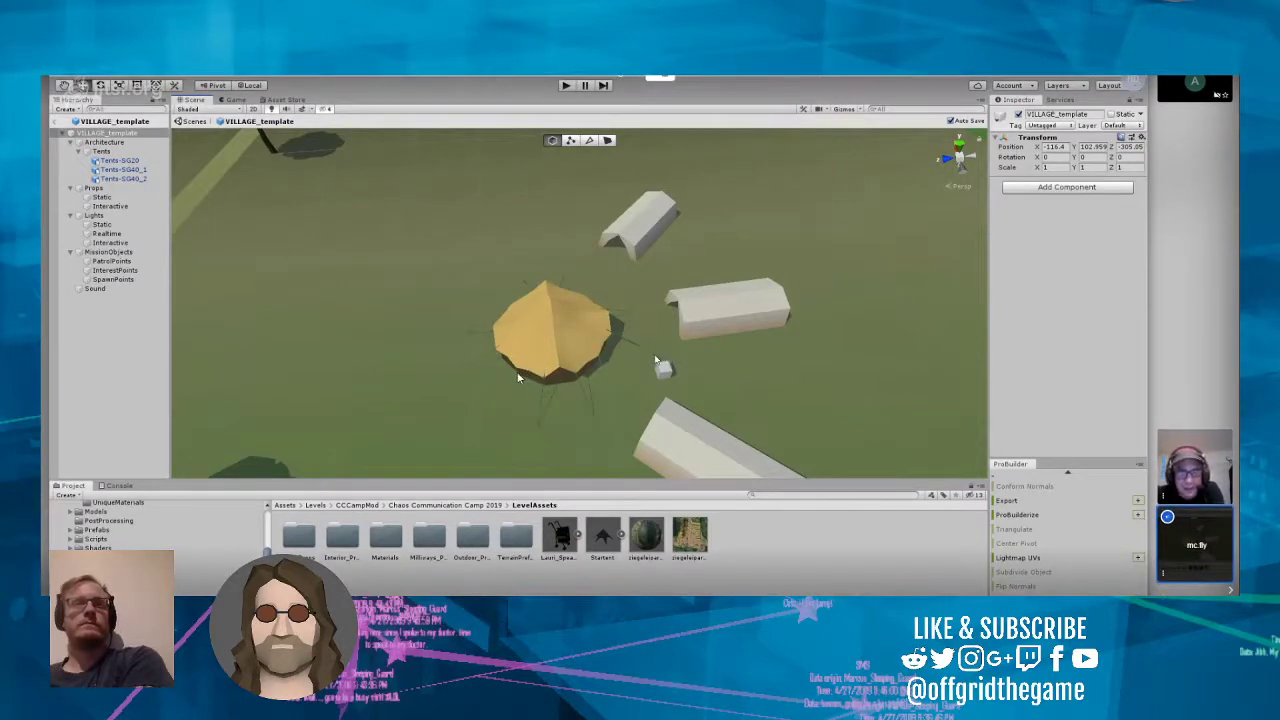
pyautogui.click(515, 375)
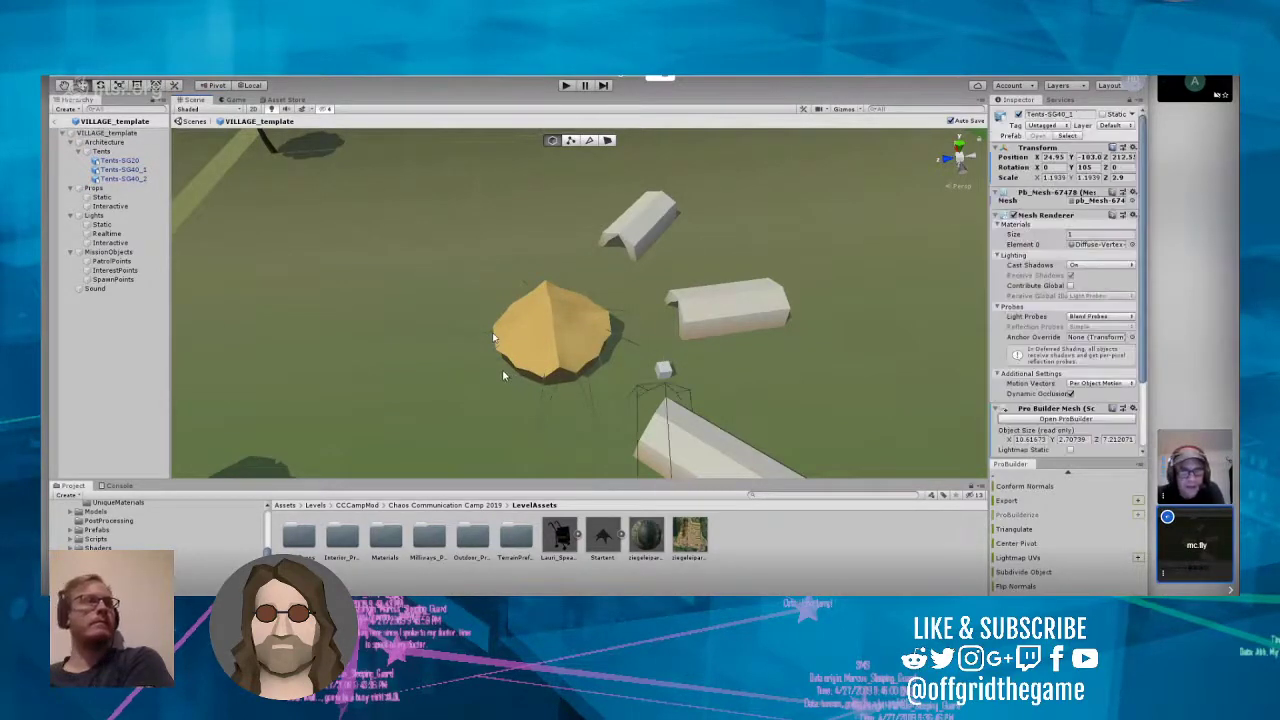
pyautogui.click(529, 375)
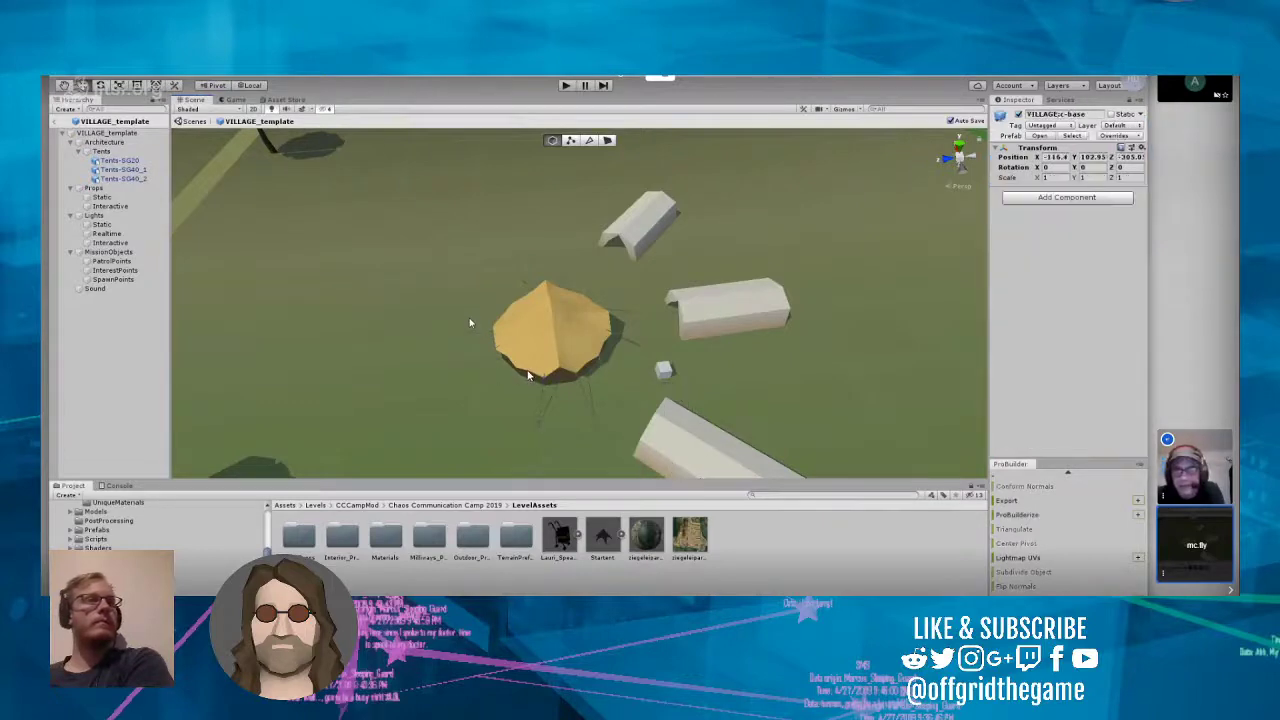
pyautogui.click(524, 374)
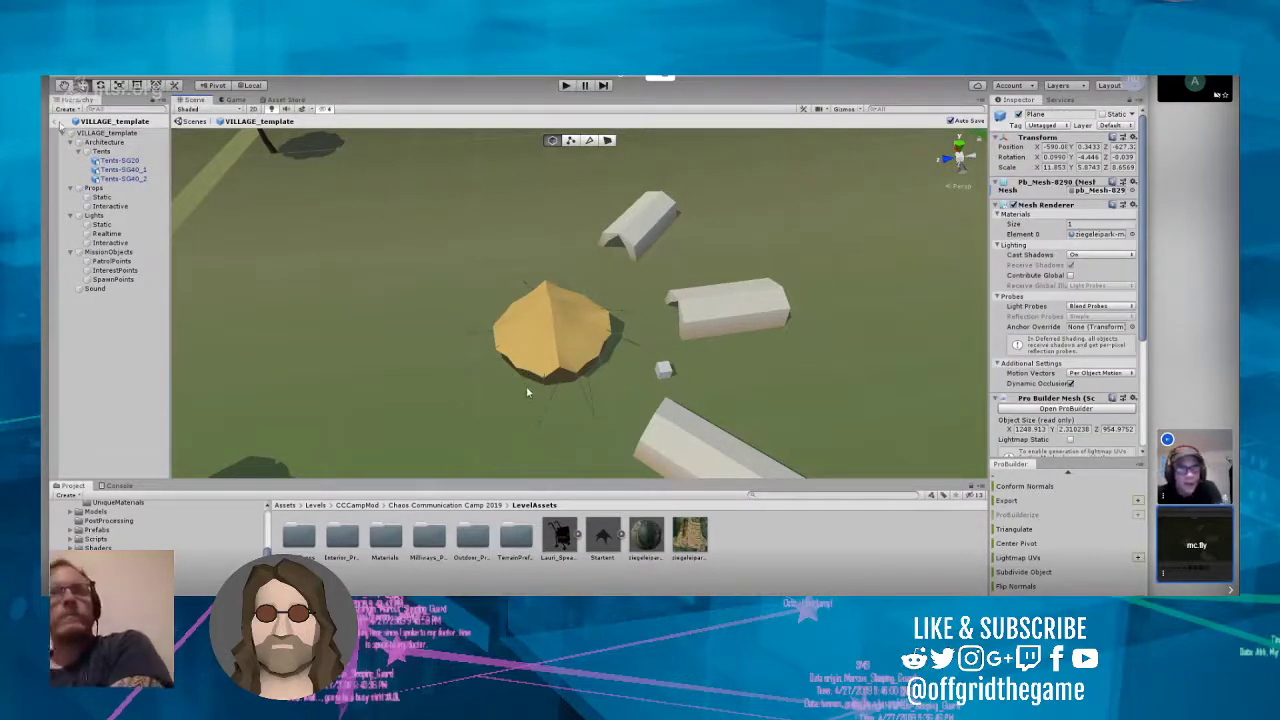
pyautogui.click(55, 122)
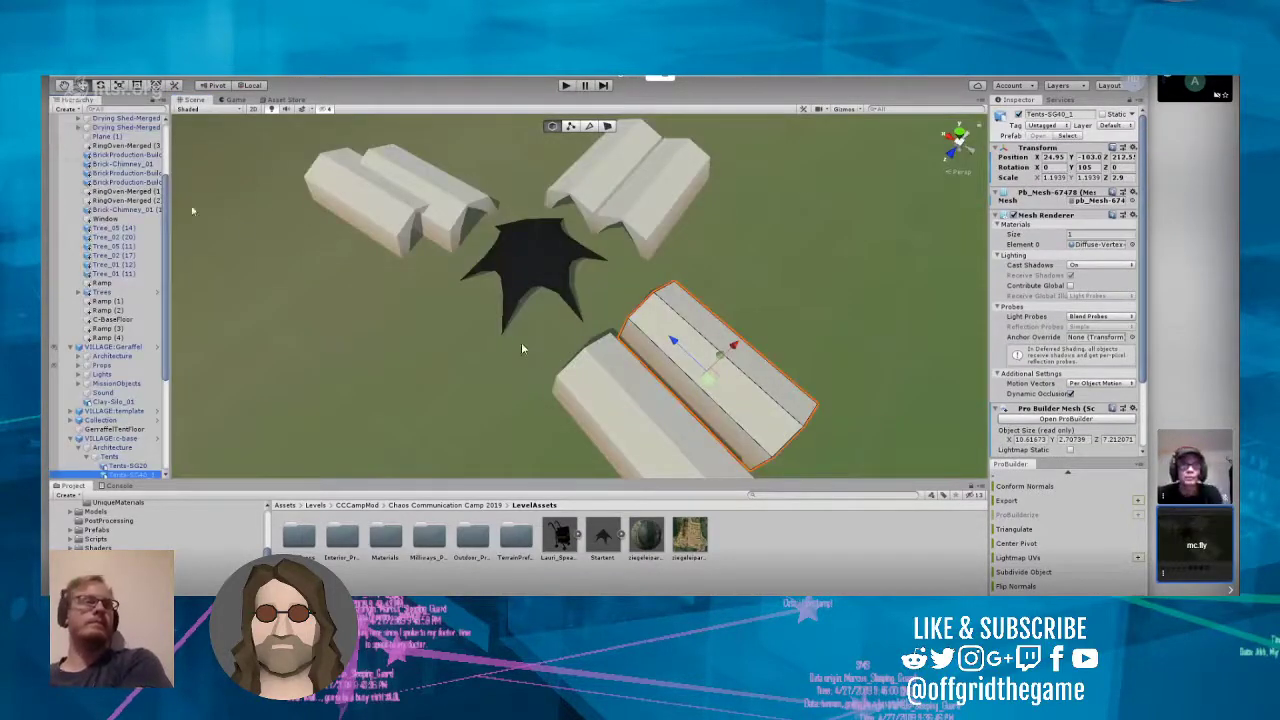
# Step: Try deleting the entire VILLAGE:c-base village to identify its tents, and undo the deletion
pyautogui.click(496, 342)
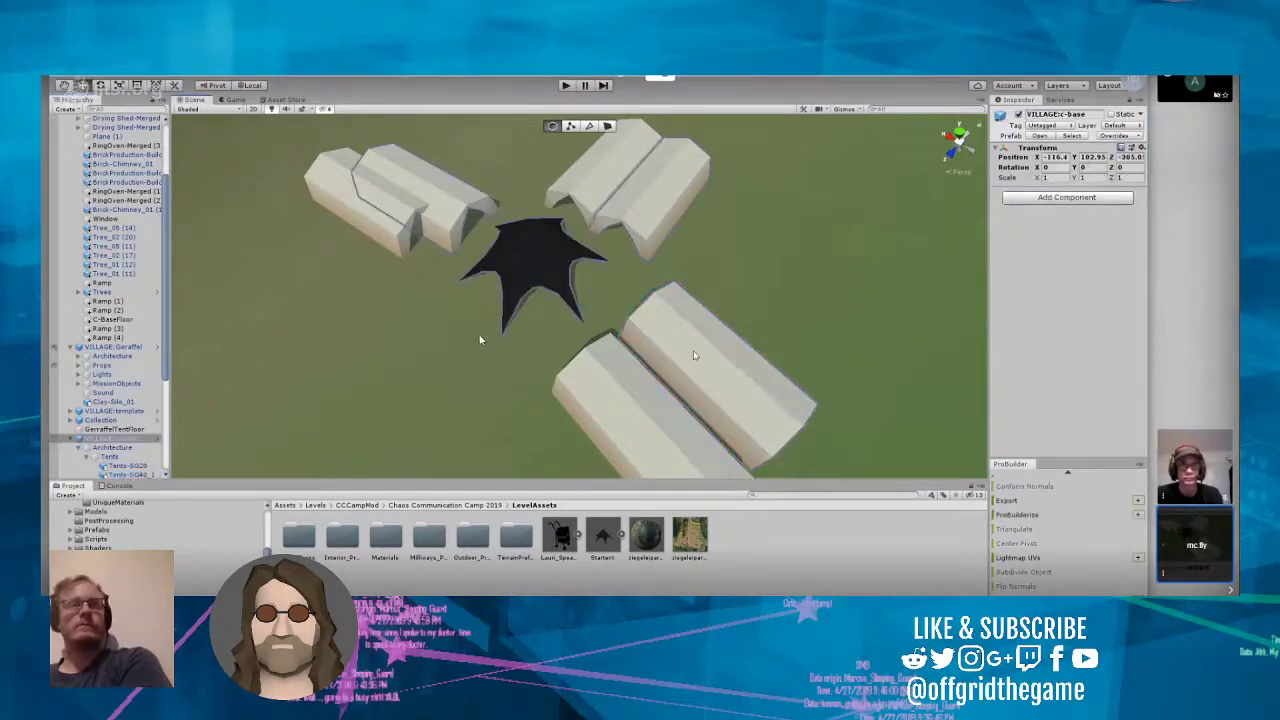
pyautogui.press('Delete')
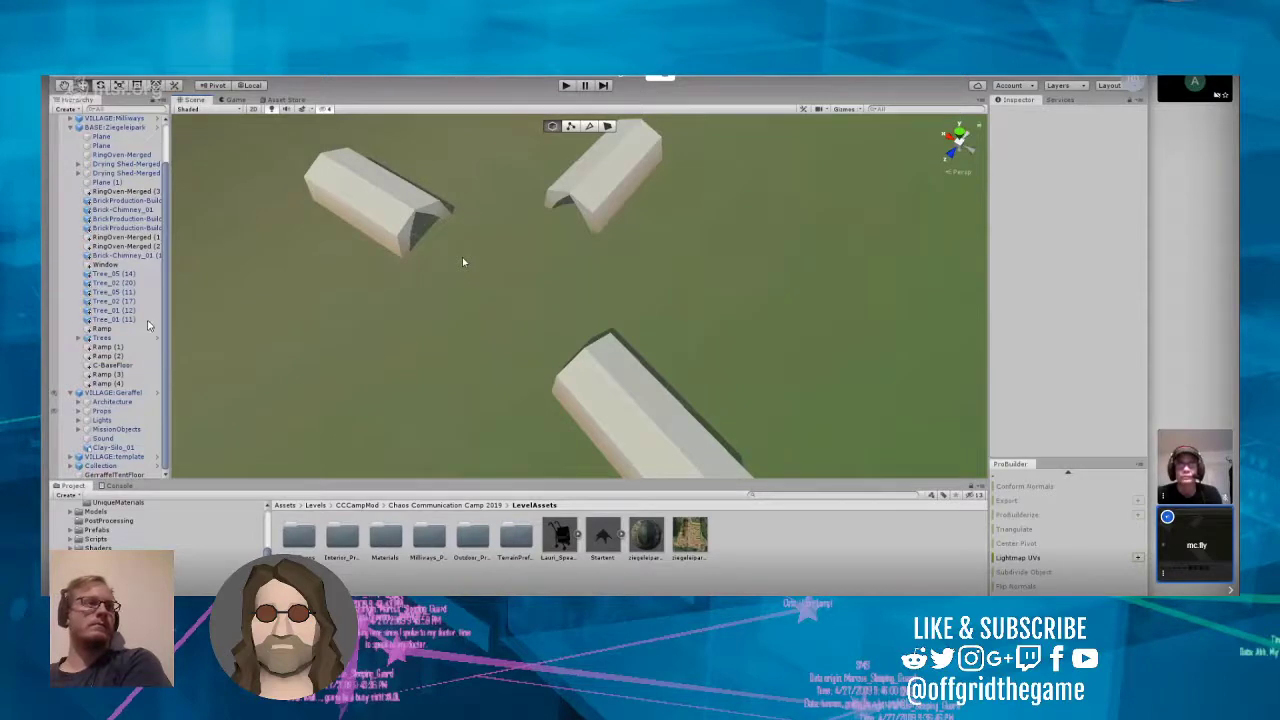
pyautogui.hotkey('ctrl', 'z')
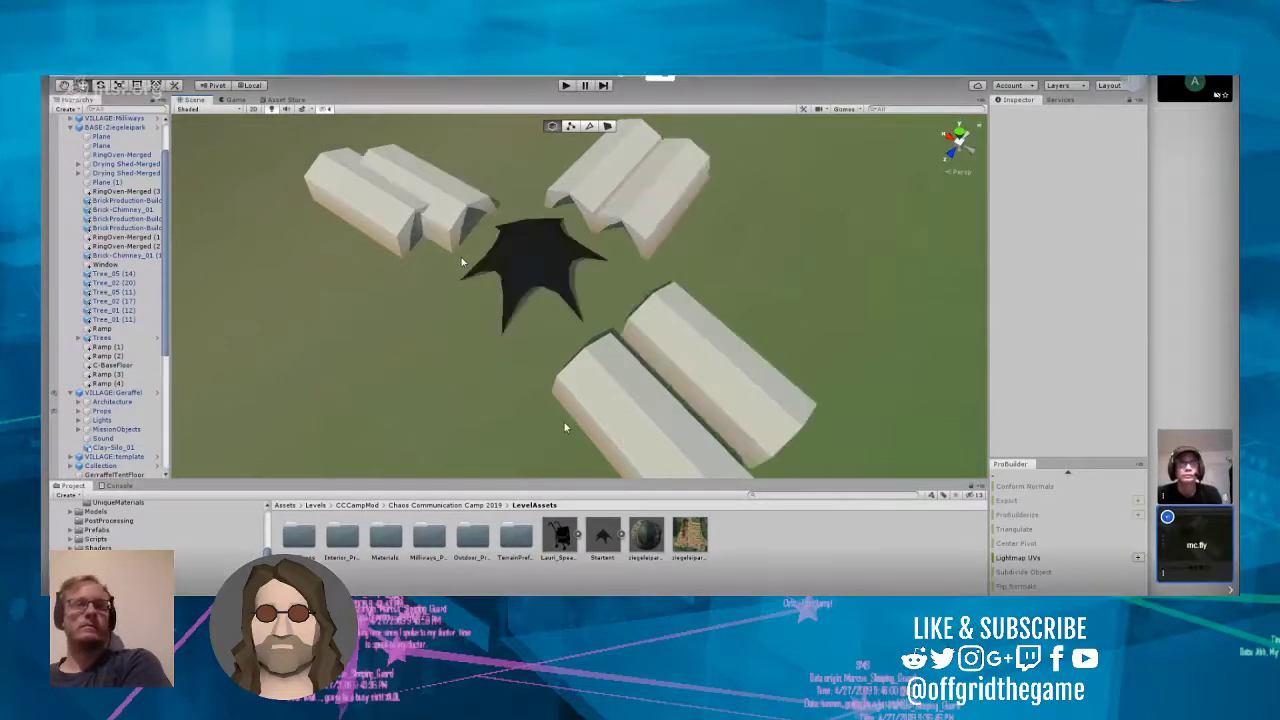
# Step: Try to delete the Tents-SG40_2 tent of VILLAGE:template, look over its opened prefab, and go back to the level scene
pyautogui.click(377, 240)
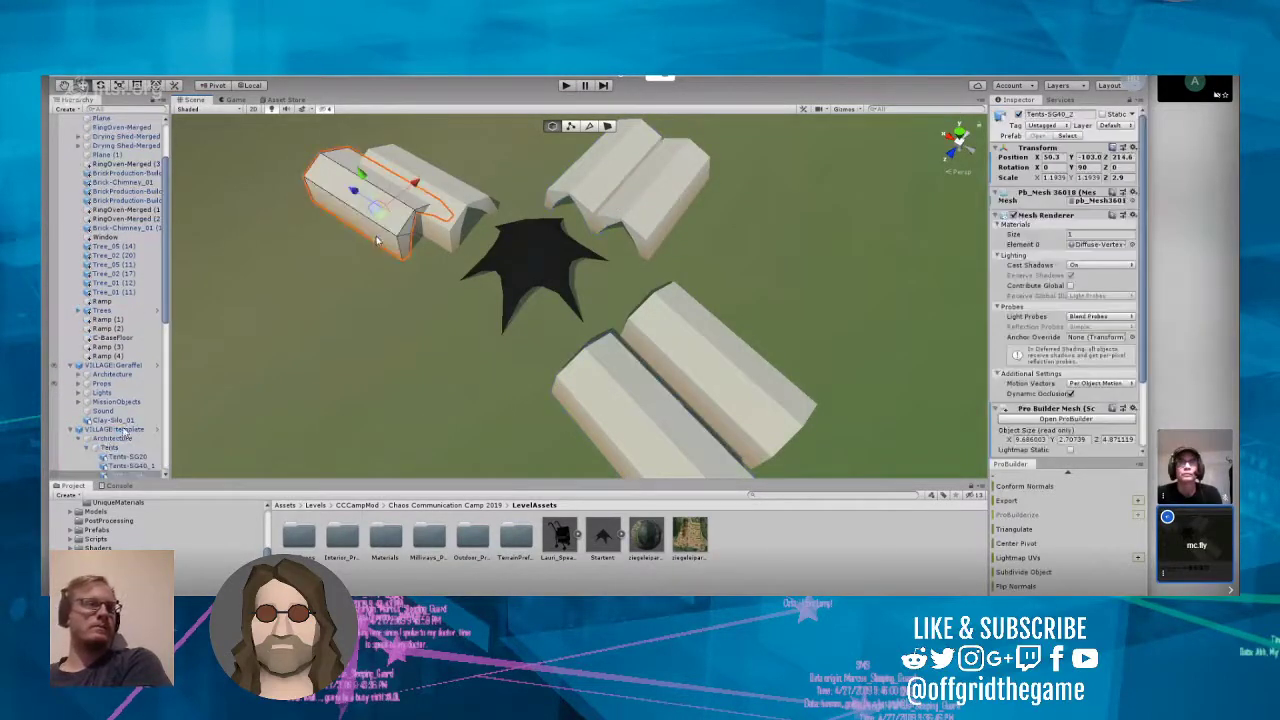
pyautogui.press('Delete')
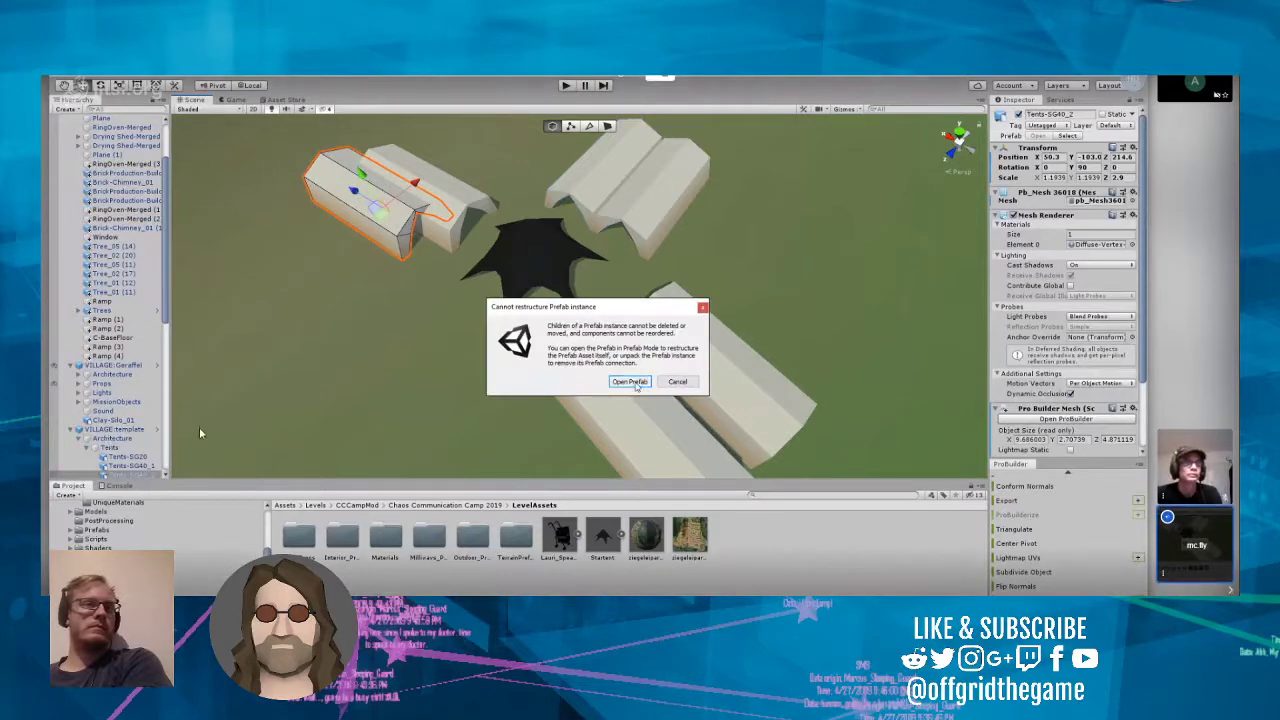
pyautogui.click(631, 382)
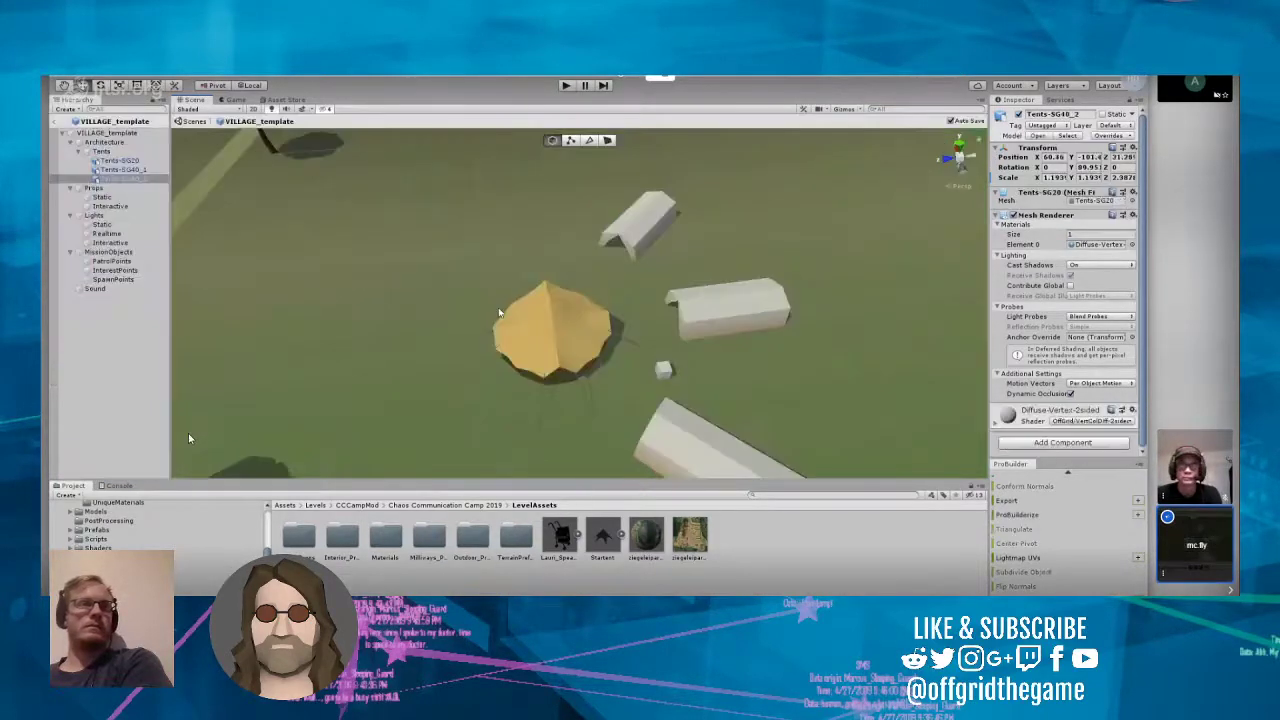
pyautogui.scroll(-10, 229, 379)
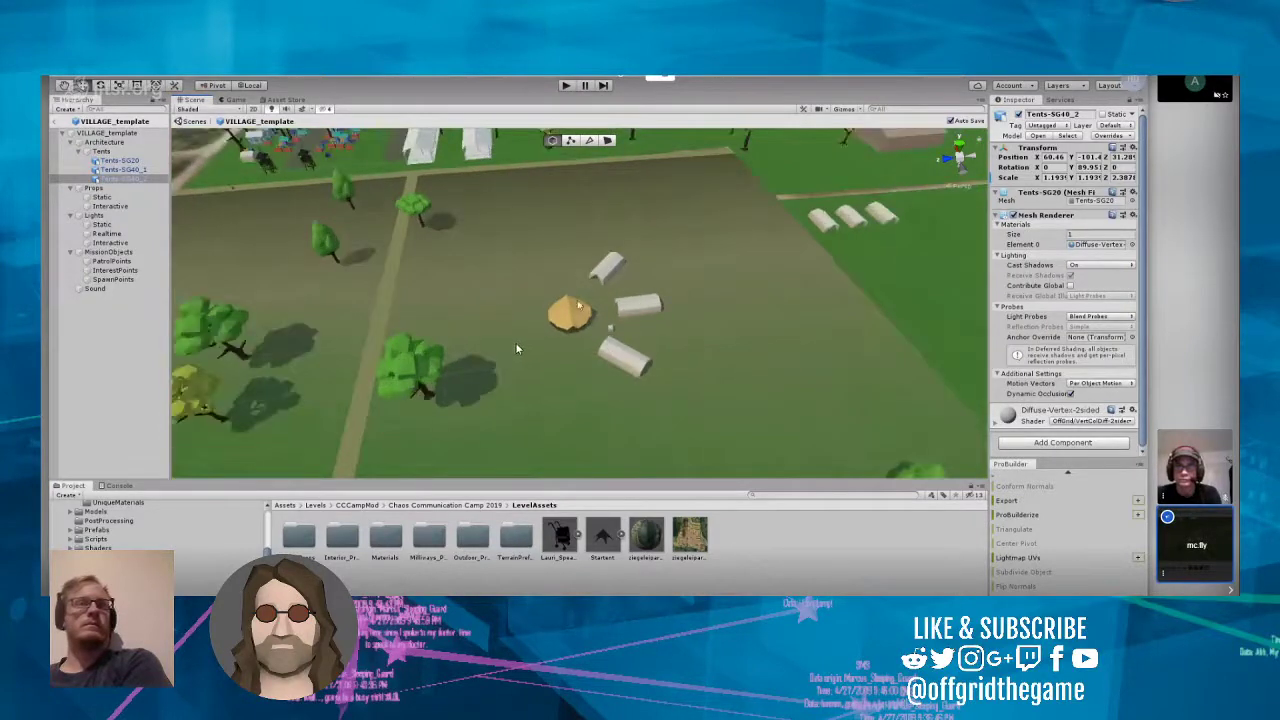
pyautogui.click(512, 344)
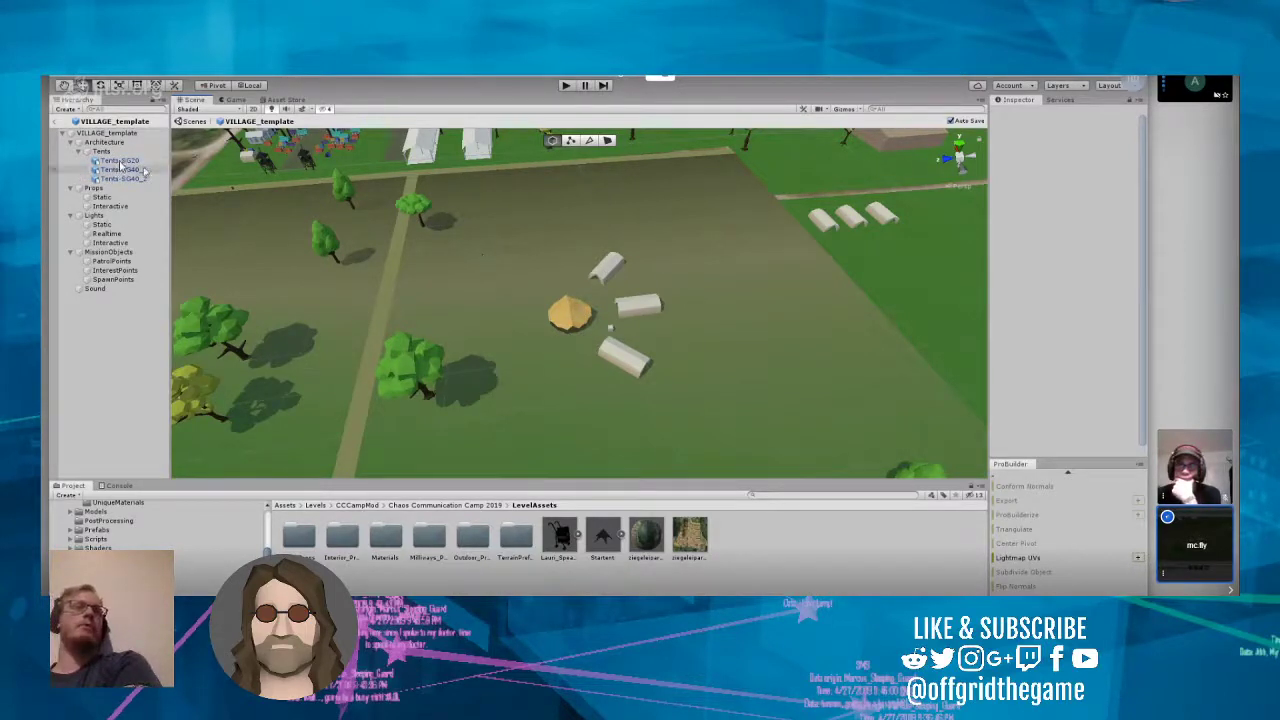
pyautogui.rightClick(122, 161)
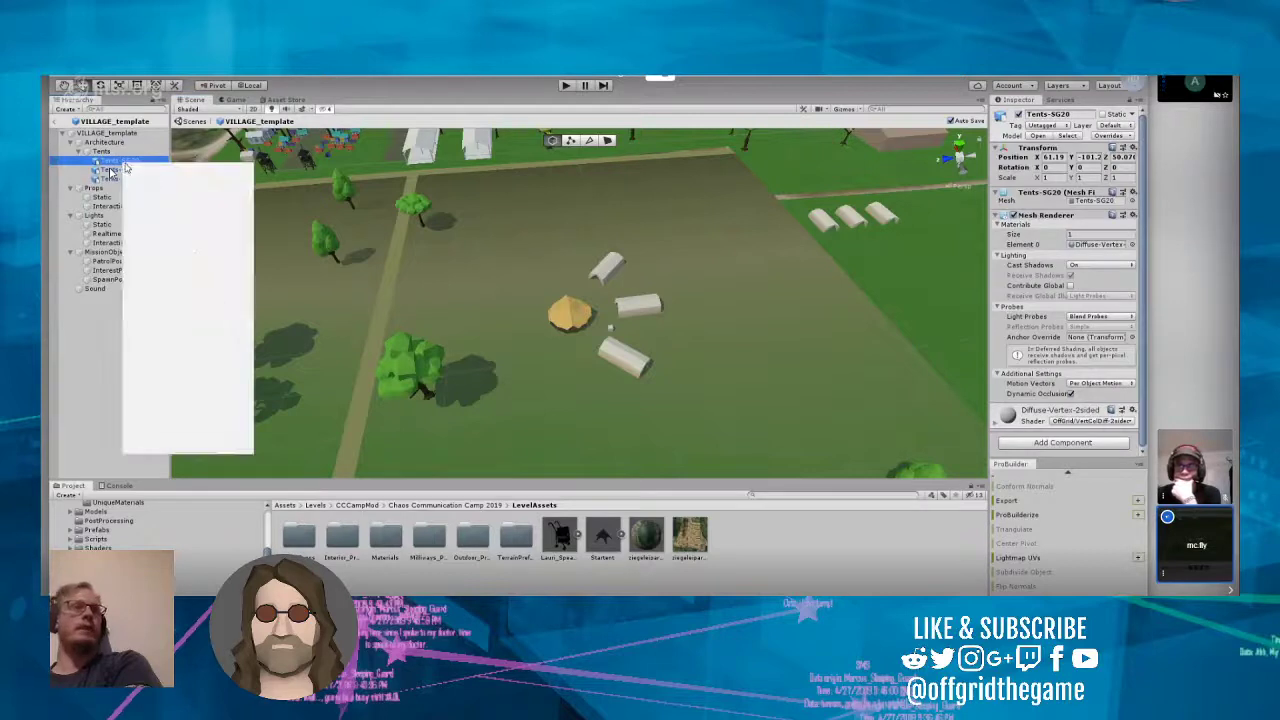
pyautogui.click(459, 317)
pyautogui.click(567, 321)
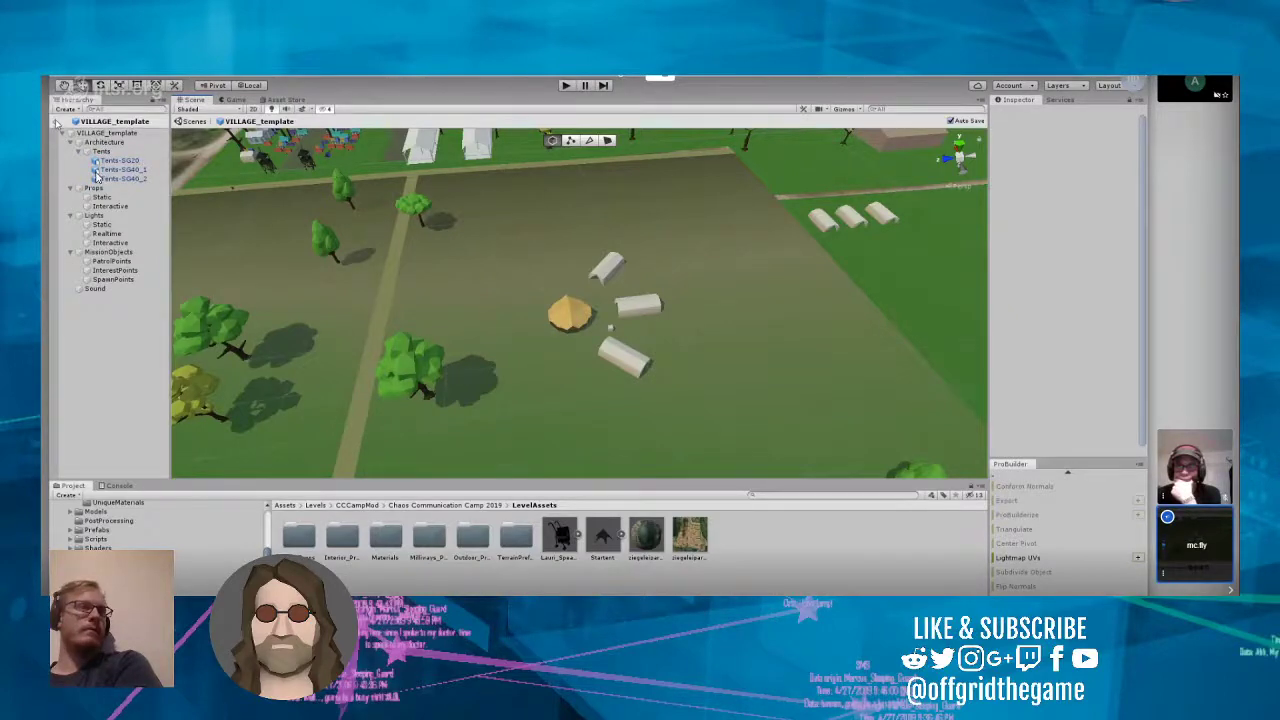
pyautogui.doubleClick(97, 177)
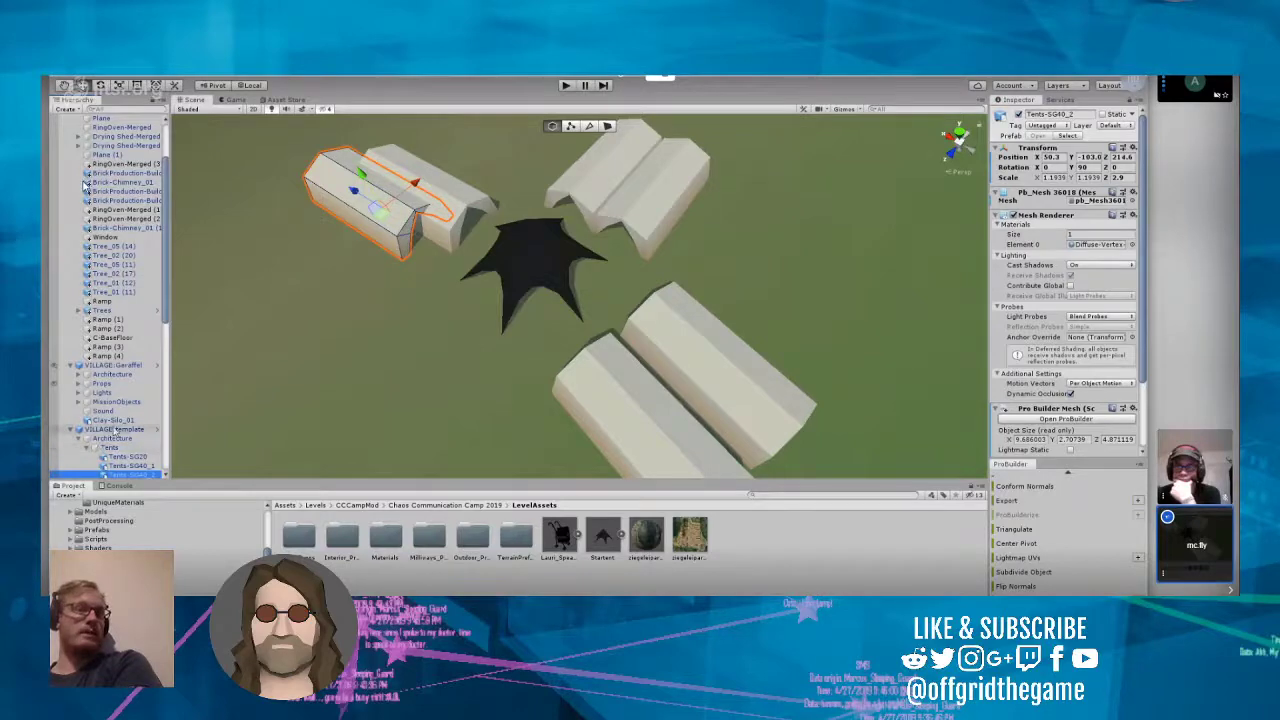
# Step: Check where the individual white tents listed under VILLAGE:template stand in the level by framing them one after another
pyautogui.click(116, 430)
pyautogui.doubleClick(116, 430)
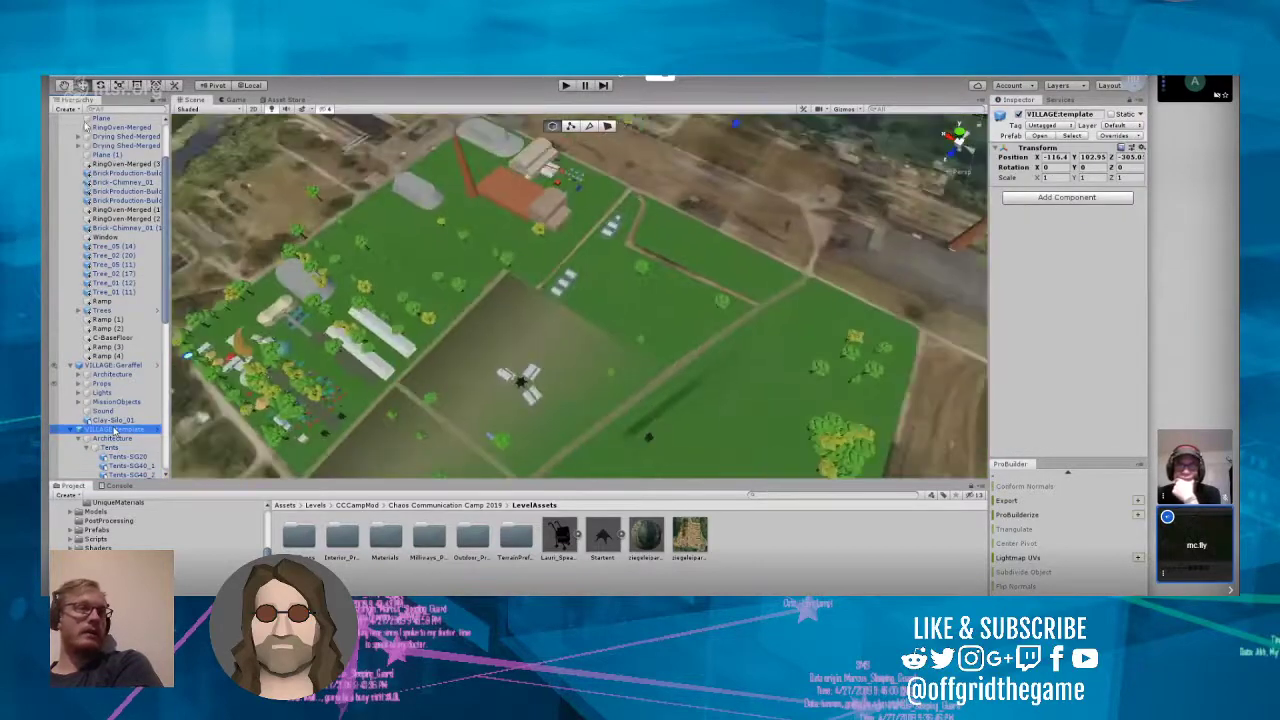
pyautogui.click(530, 400)
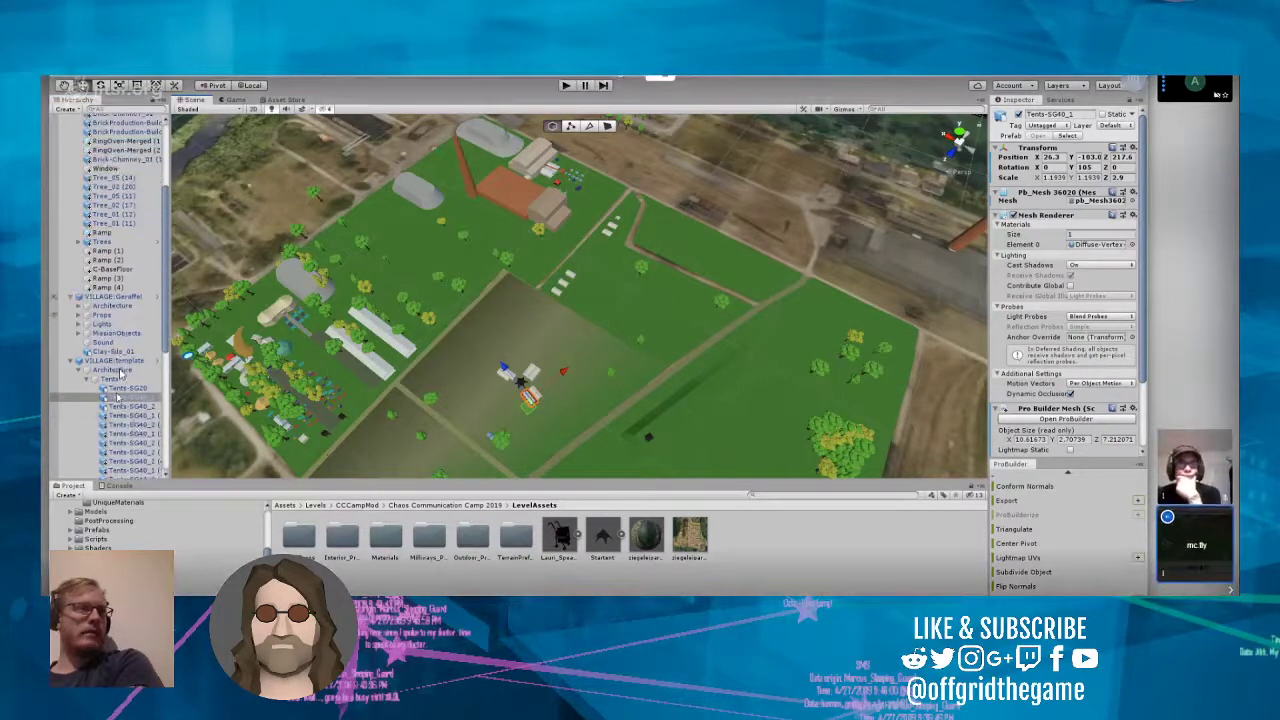
pyautogui.scroll(-4, 118, 362)
pyautogui.scroll(1, 128, 360)
pyautogui.click(131, 358)
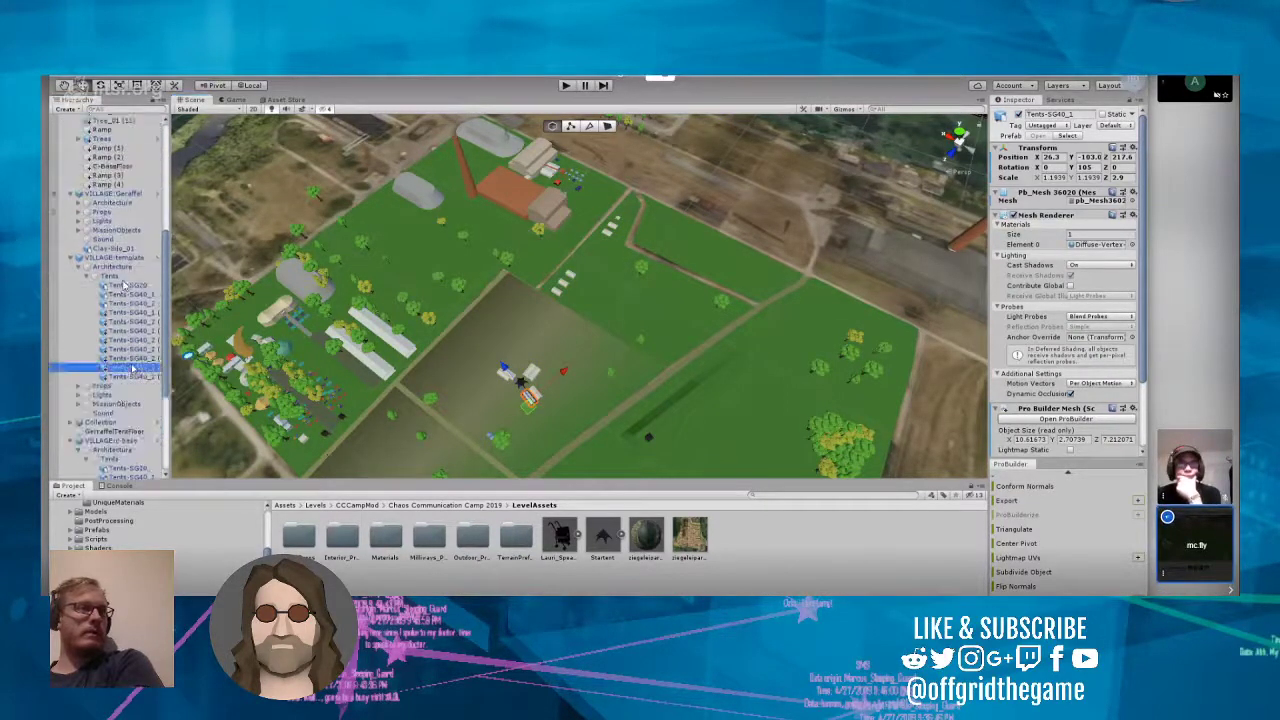
pyautogui.doubleClick(131, 358)
pyautogui.doubleClick(135, 349)
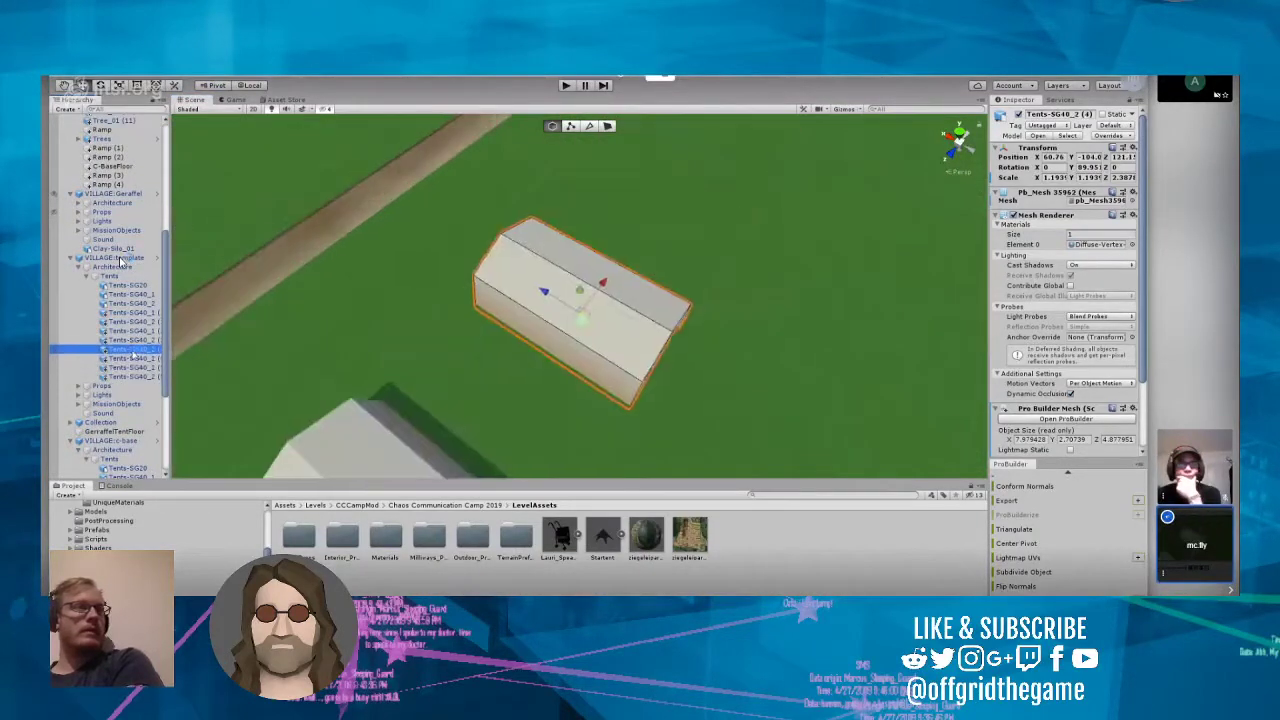
pyautogui.doubleClick(137, 340)
pyautogui.doubleClick(137, 331)
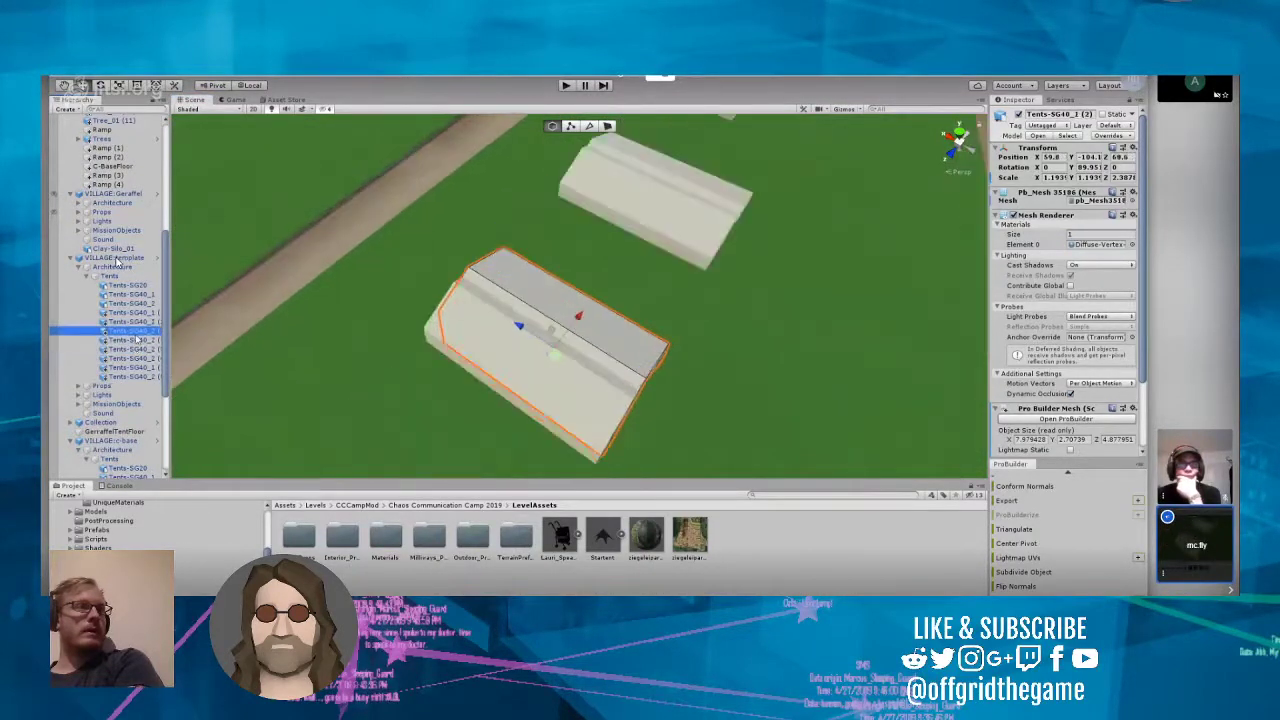
pyautogui.doubleClick(138, 322)
pyautogui.doubleClick(140, 314)
# Step: Move the Tents-SG20, Tents-SG40_1 and Tents-SG40_2 tents of VILLAGE:template together away from the Startent
pyautogui.doubleClick(140, 304)
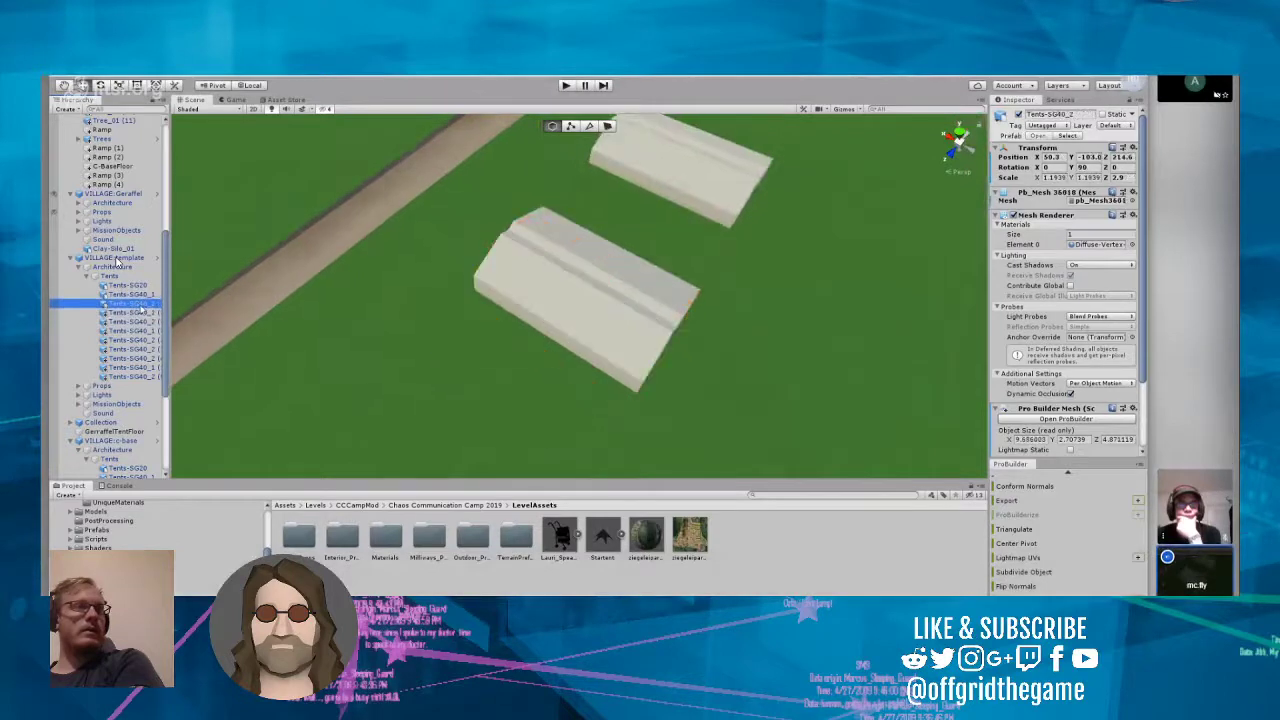
pyautogui.keyDown('ctrl'); pyautogui.click(143, 295); pyautogui.keyUp('ctrl')
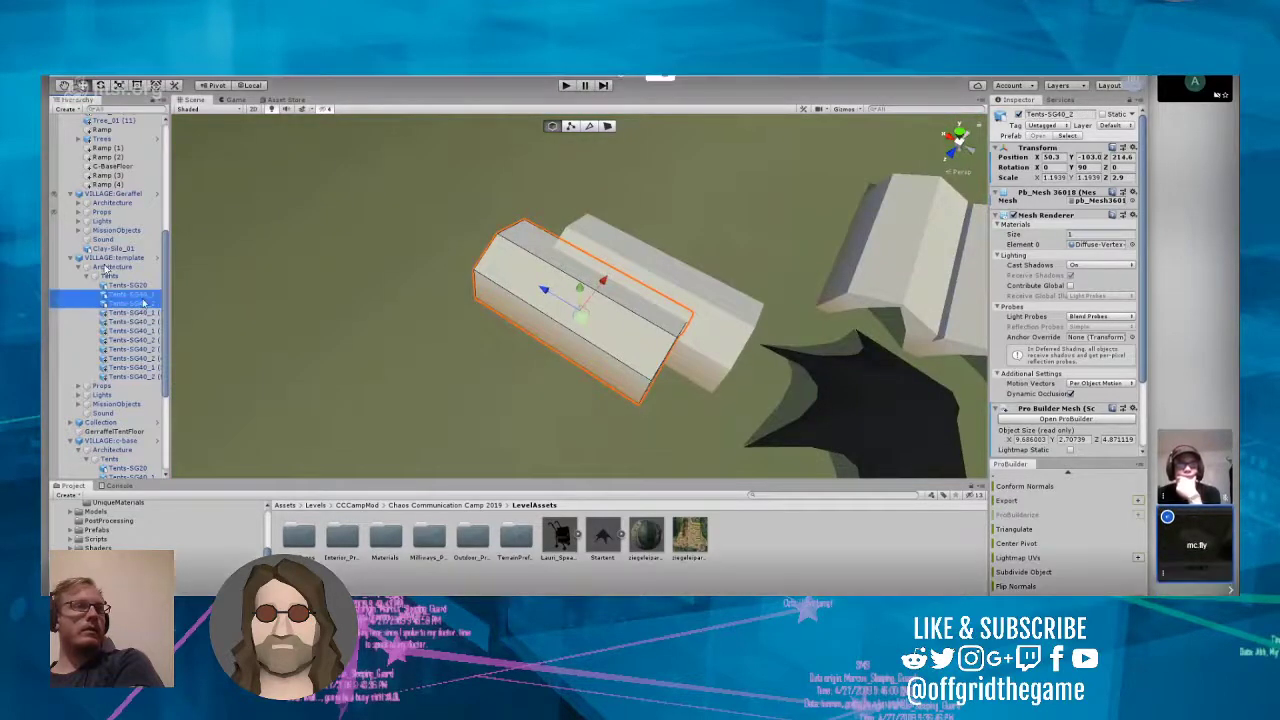
pyautogui.keyDown('ctrl'); pyautogui.click(145, 286); pyautogui.keyUp('ctrl')
pyautogui.scroll(-5, 436, 338)
pyautogui.scroll(-4, 437, 339)
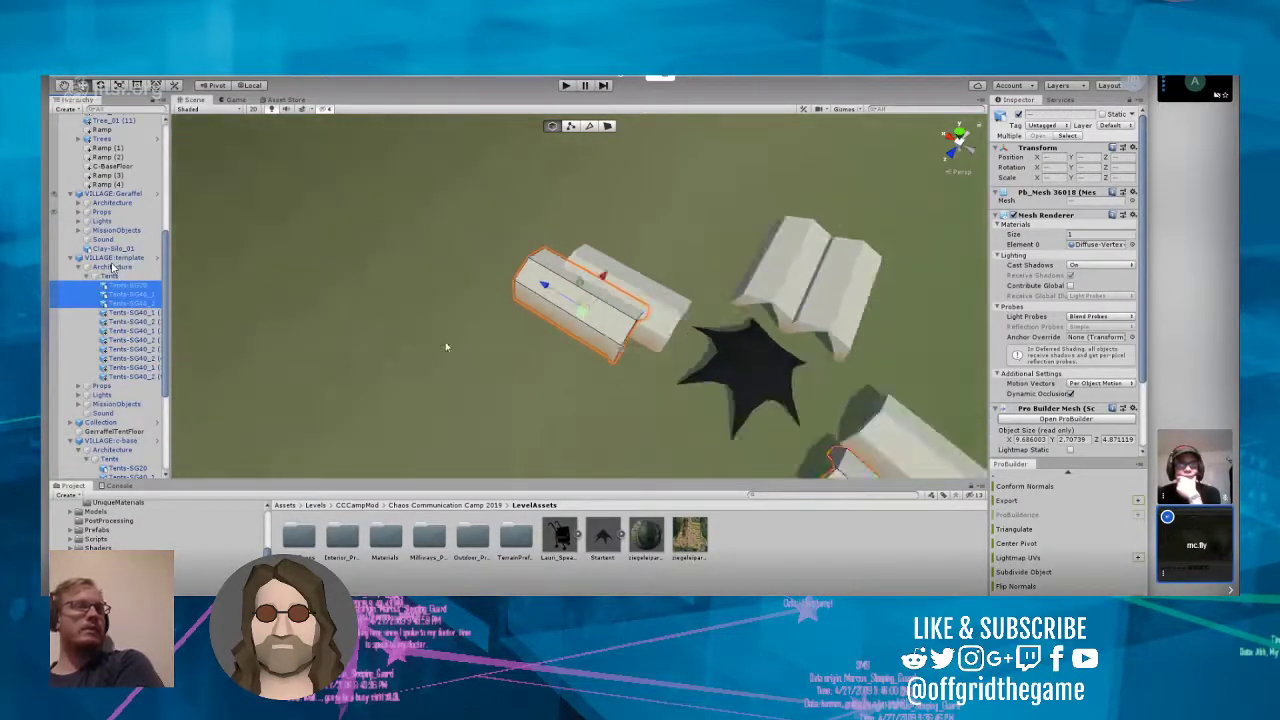
pyautogui.moveTo(446, 342); pyautogui.dragTo(557, 385, button='right')
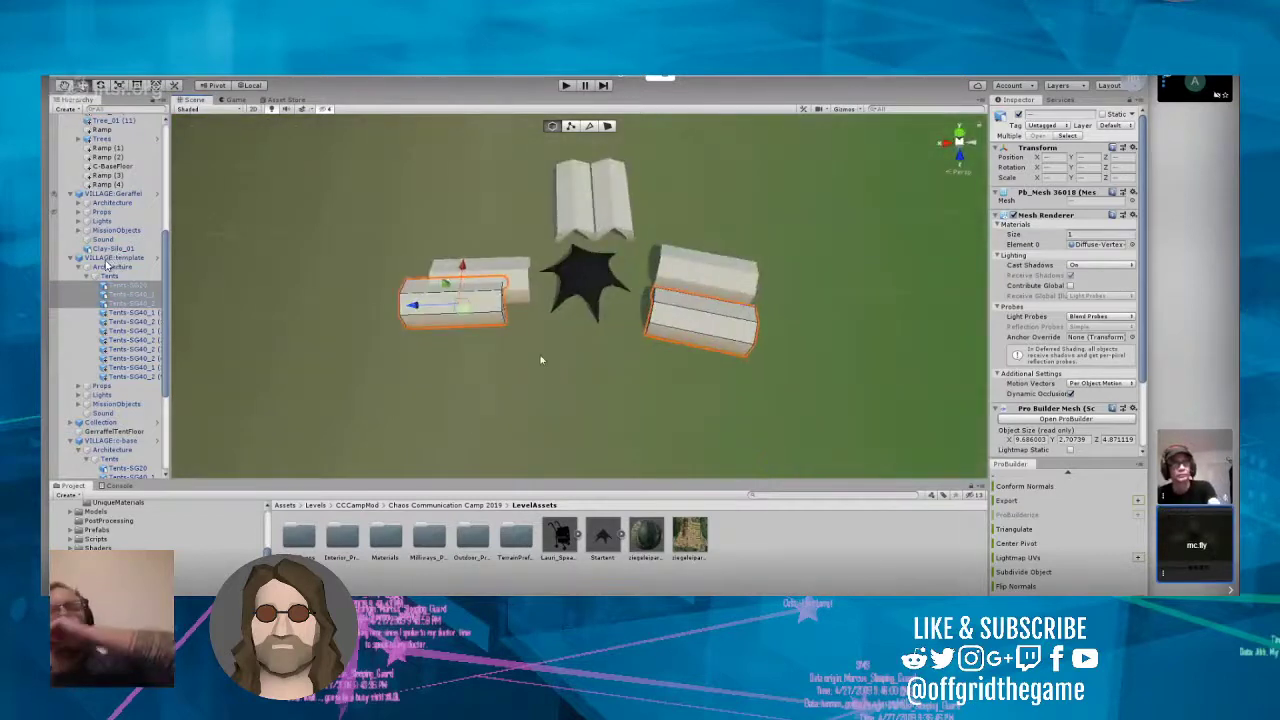
pyautogui.moveTo(446, 285); pyautogui.dragTo(451, 387)
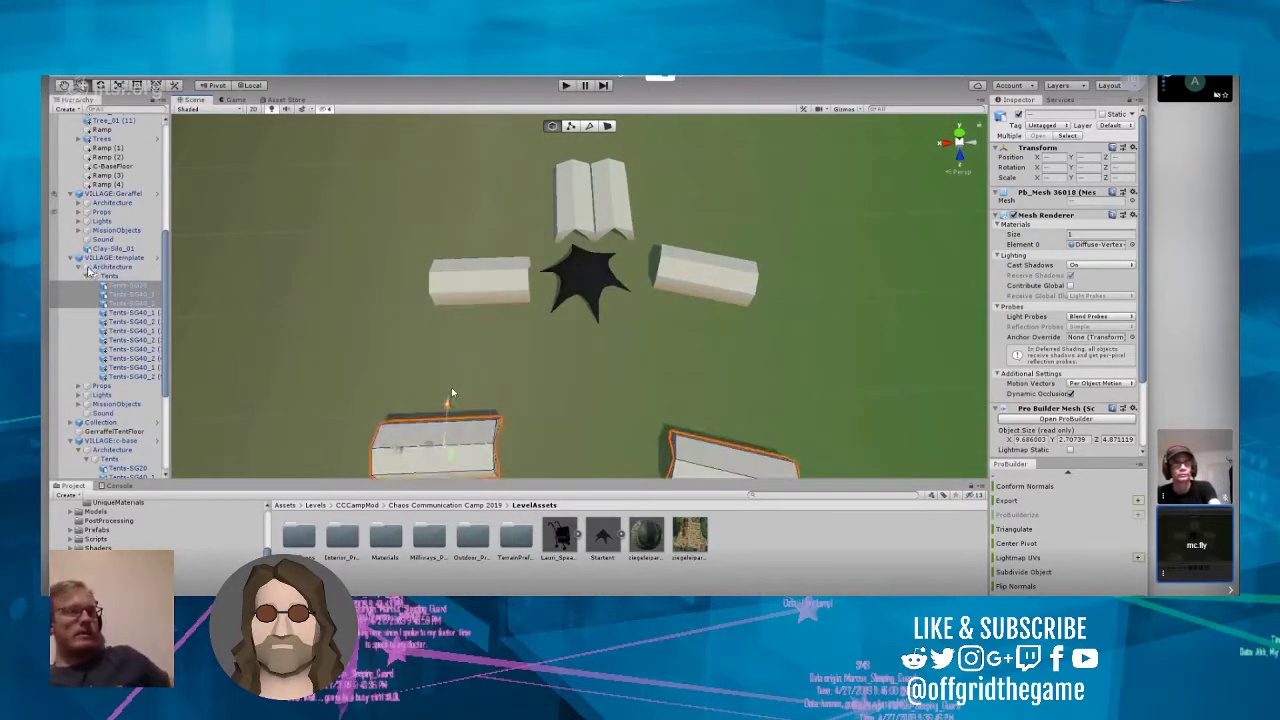
# Step: Move the Tents-SG40_2 (5) tent of VILLAGE:template away from the Startent, between the two template tents already moved apart
pyautogui.click(573, 212)
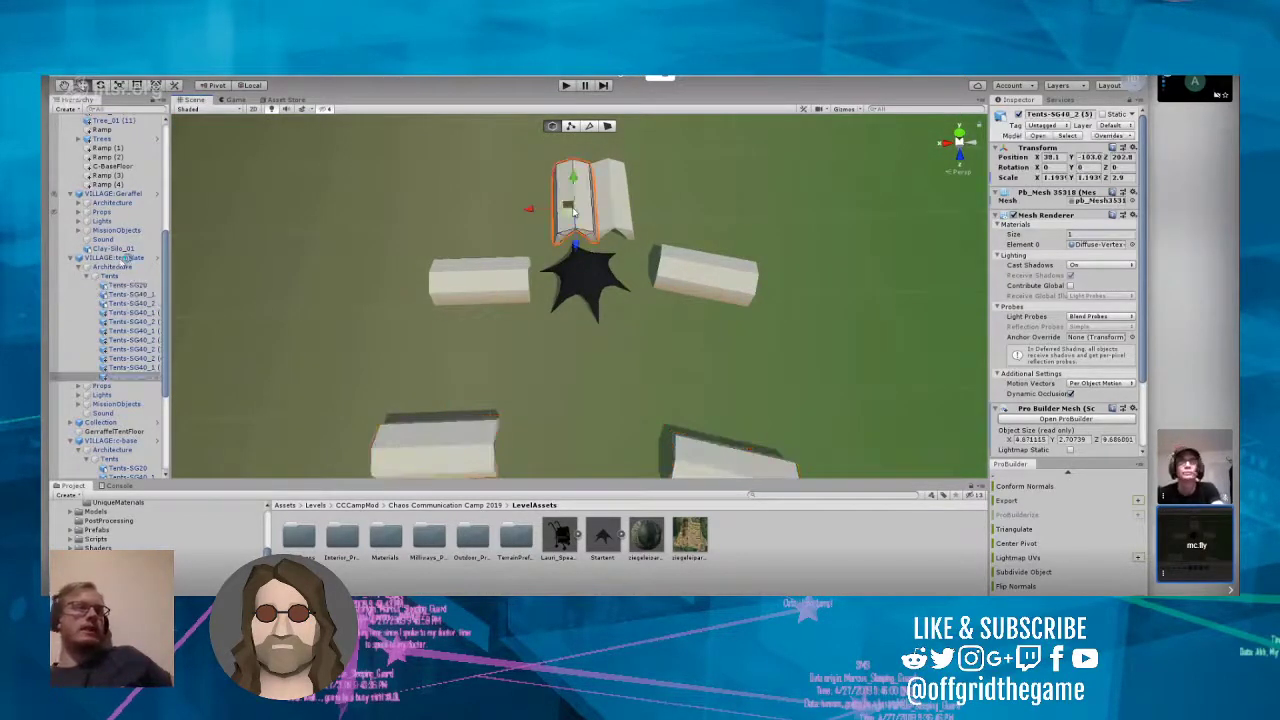
pyautogui.click(605, 206)
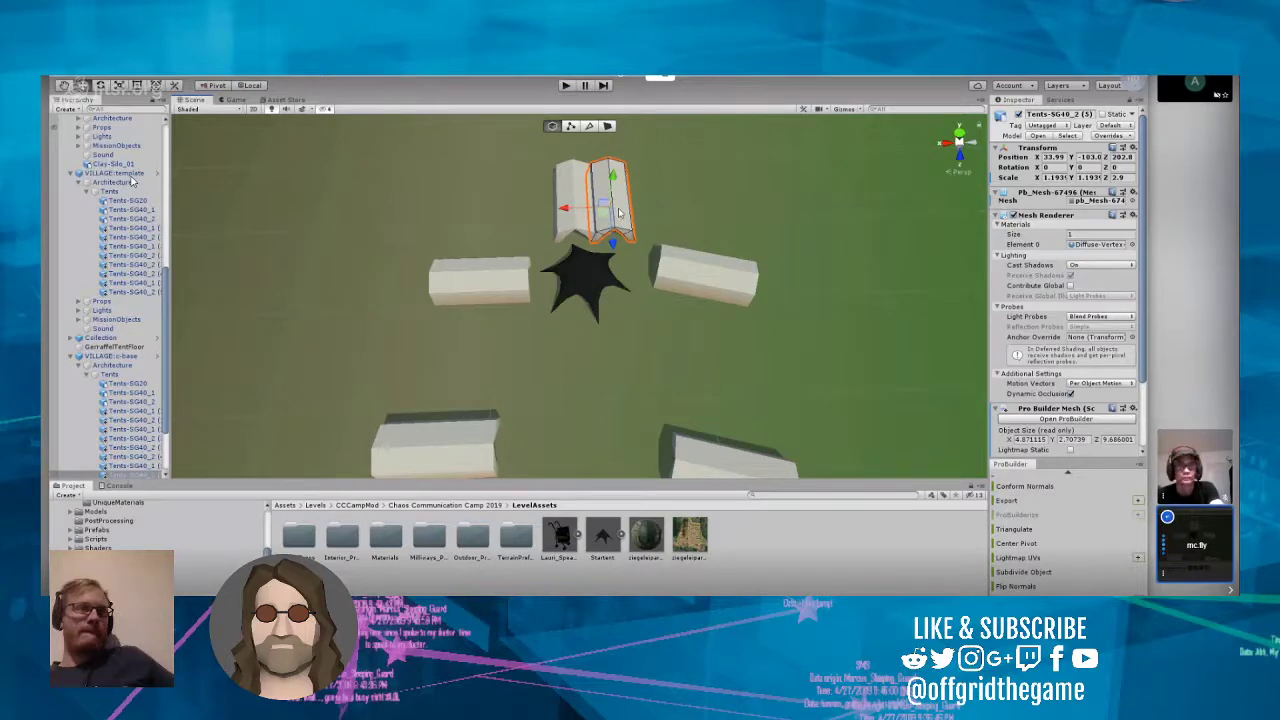
pyautogui.click(571, 195)
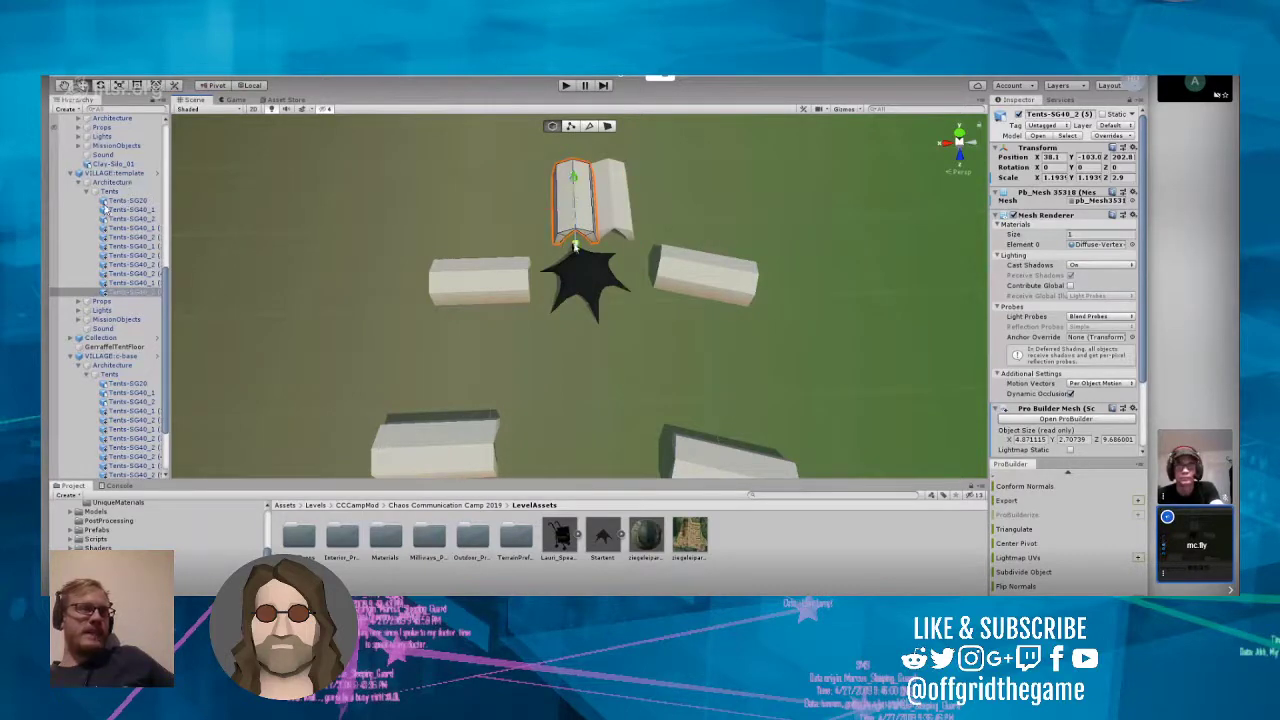
pyautogui.scroll(-10, 610, 380)
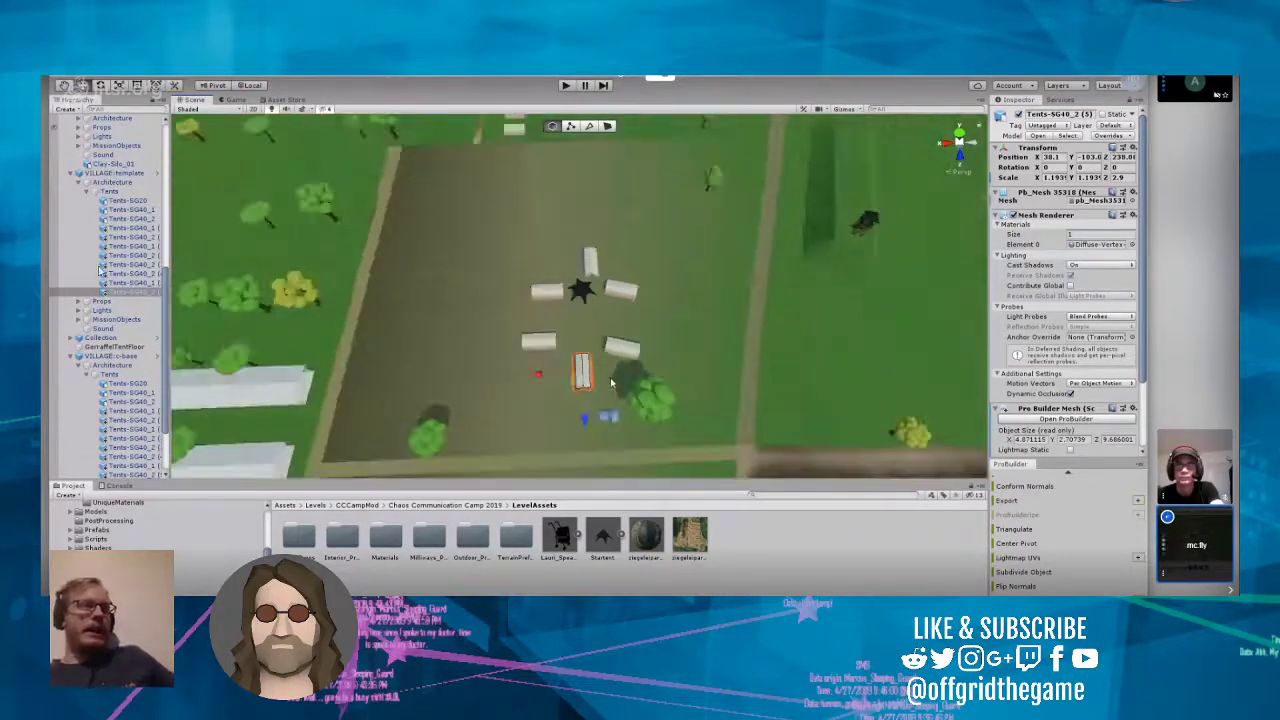
pyautogui.scroll(-2, 612, 380)
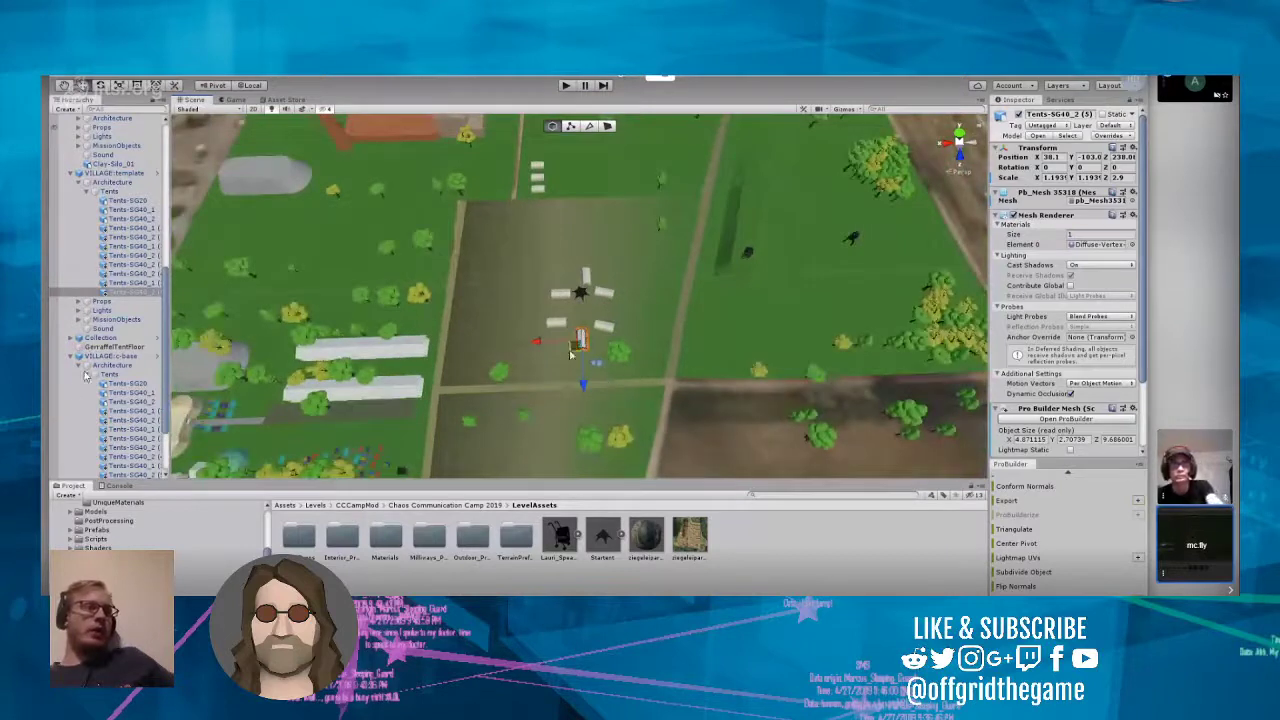
# Step: Select the three separated white tents together and open the VILLAGE:template prefab for editing
pyautogui.moveTo(531, 307); pyautogui.dragTo(619, 359)
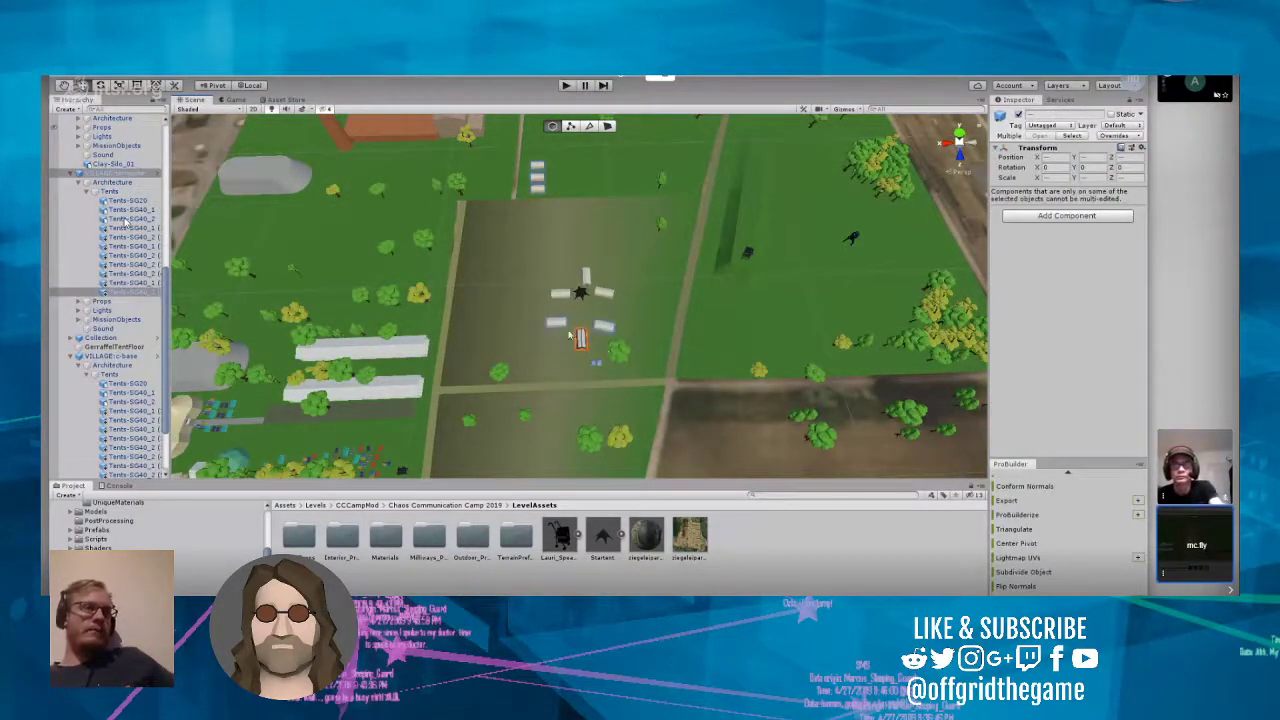
pyautogui.keyDown('shift'); pyautogui.click(559, 324); pyautogui.keyUp('shift')
pyautogui.keyDown('shift'); pyautogui.click(607, 328); pyautogui.keyUp('shift')
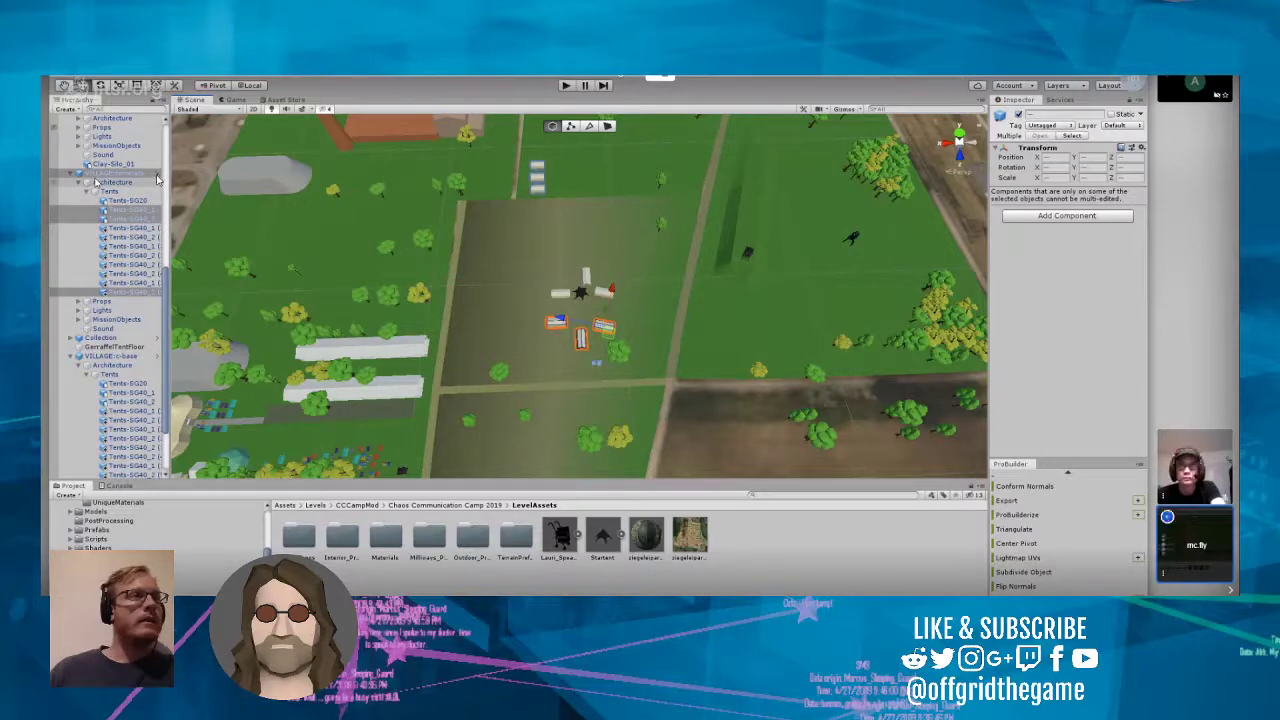
pyautogui.click(158, 175)
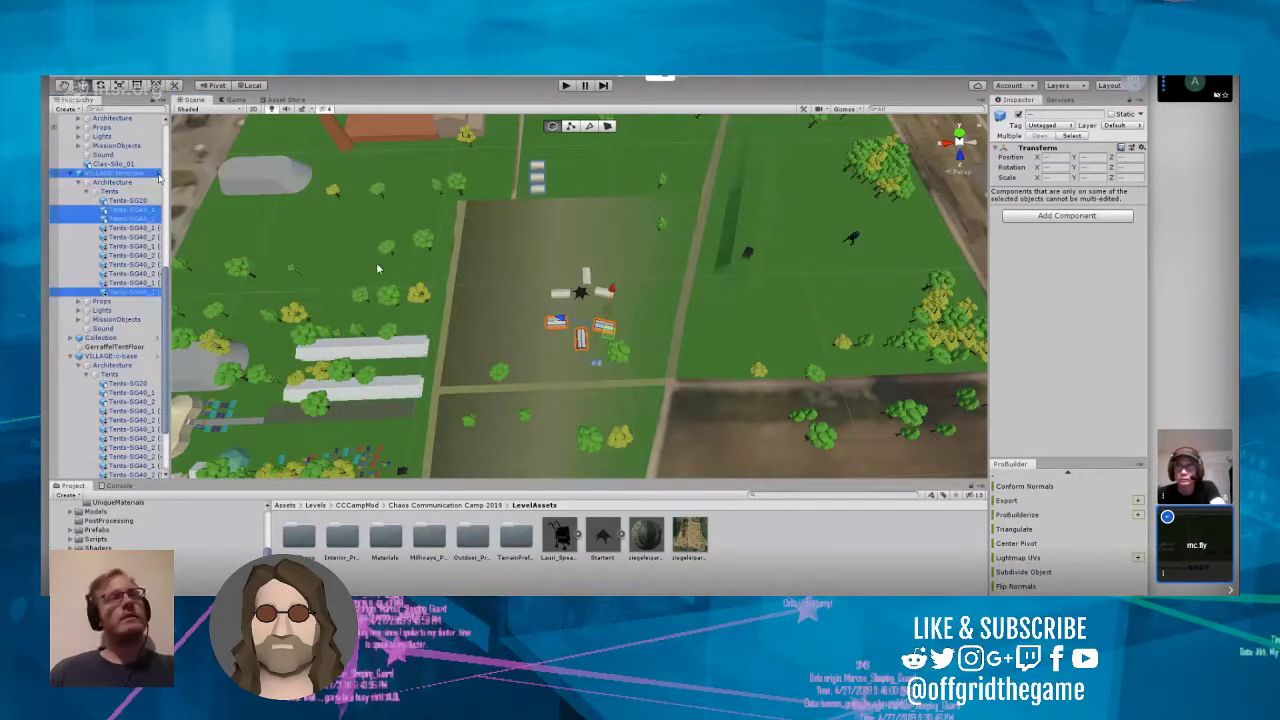
pyautogui.click(314, 327)
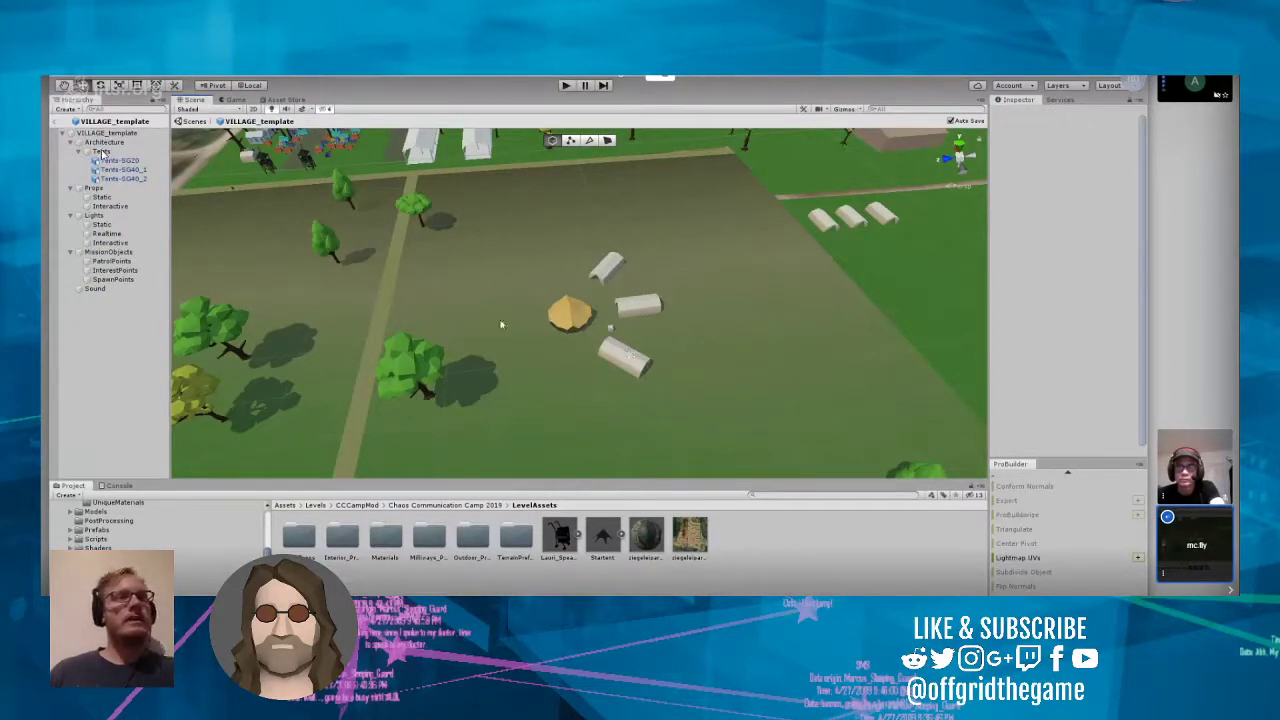
# Step: Select the Tents-SG20, Tents-SG40_1 and Tents-SG40_2 tents in the VILLAGE_template prefab to identify them in the view
pyautogui.click(124, 169)
pyautogui.click(114, 160)
pyautogui.keyDown('ctrl'); pyautogui.click(134, 170); pyautogui.keyUp('ctrl')
pyautogui.keyDown('ctrl'); pyautogui.click(142, 179); pyautogui.keyUp('ctrl')
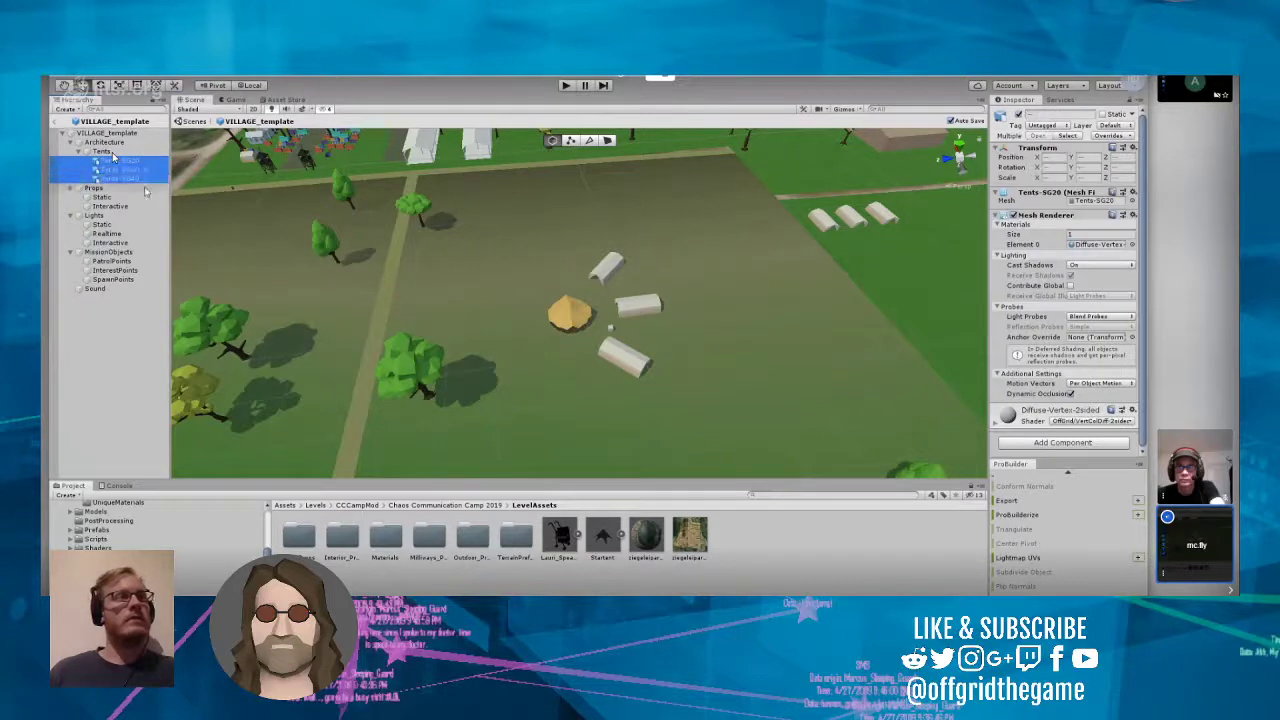
pyautogui.moveTo(534, 229); pyautogui.dragTo(672, 396)
pyautogui.moveTo(499, 232); pyautogui.dragTo(718, 404)
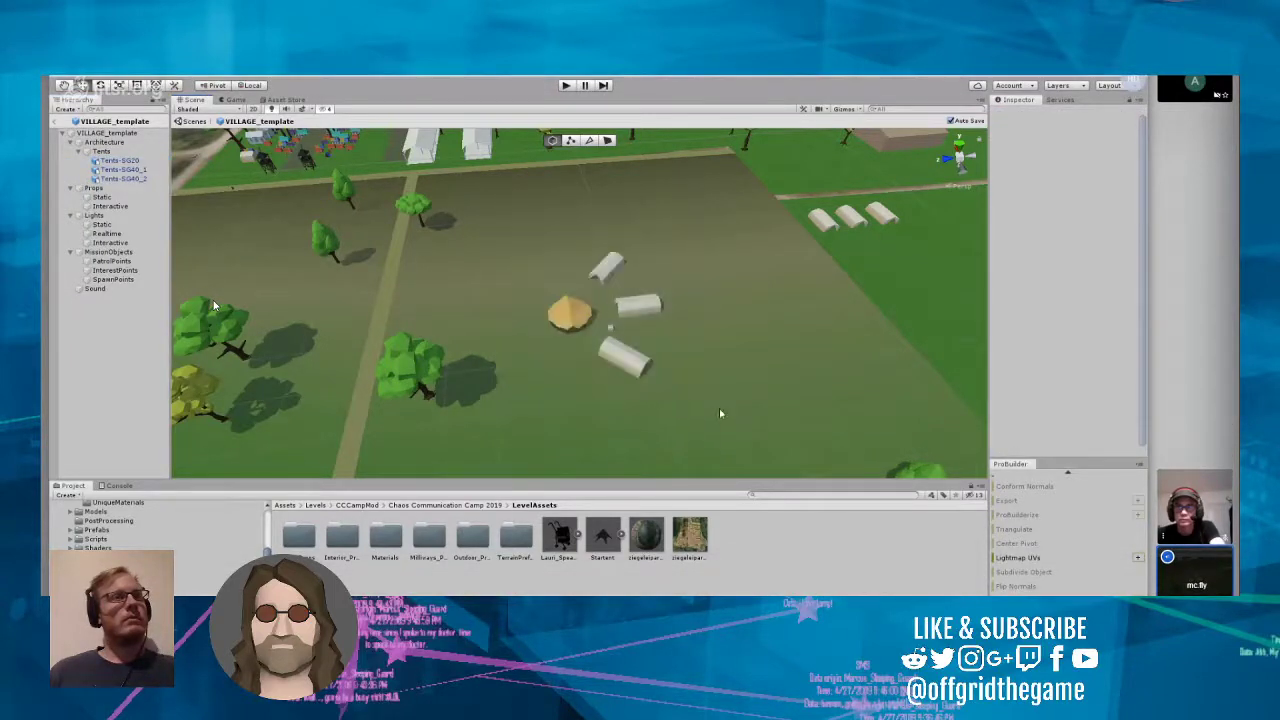
pyautogui.click(119, 161)
pyautogui.keyDown('ctrl'); pyautogui.click(120, 170); pyautogui.keyUp('ctrl')
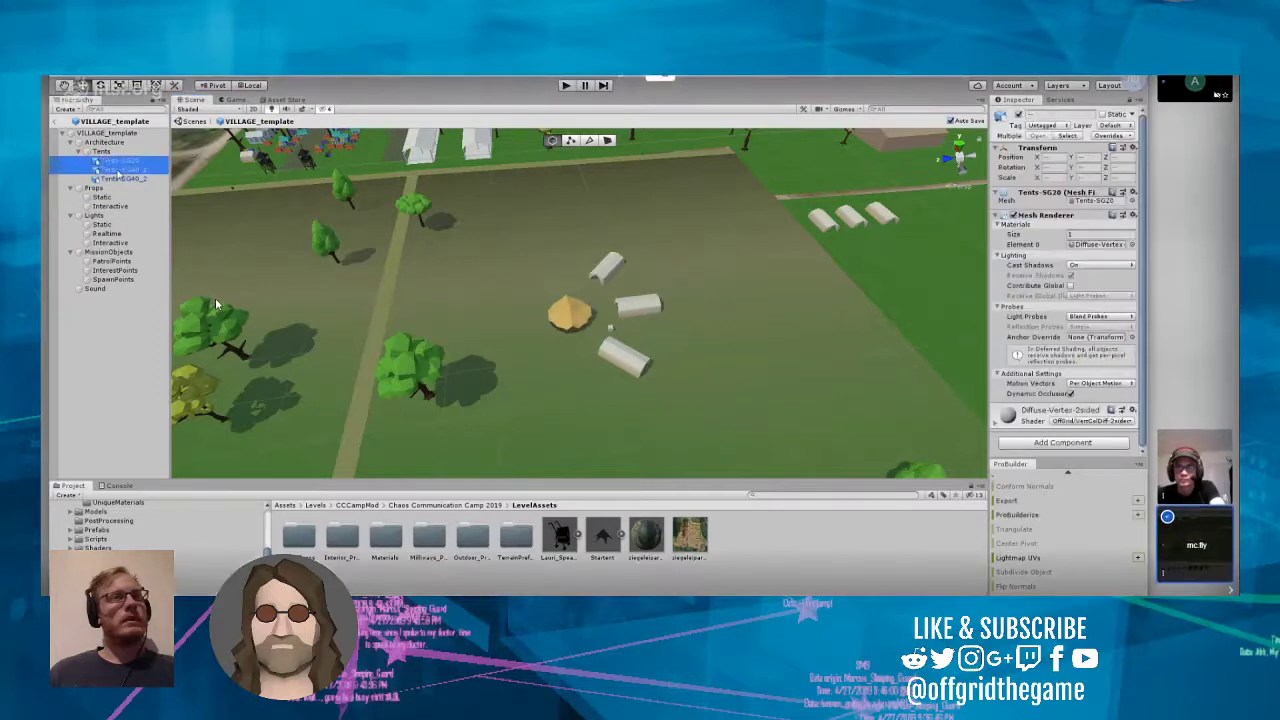
pyautogui.keyDown('ctrl'); pyautogui.click(122, 179); pyautogui.keyUp('ctrl')
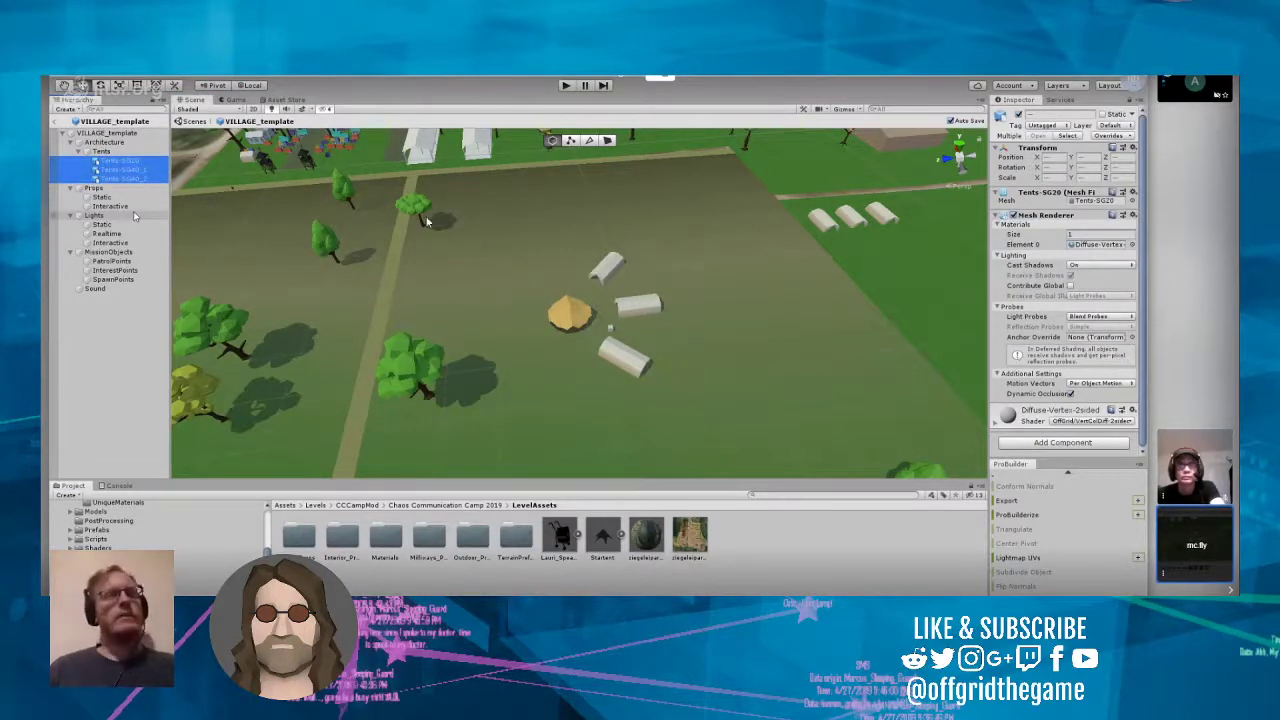
pyautogui.click(488, 262)
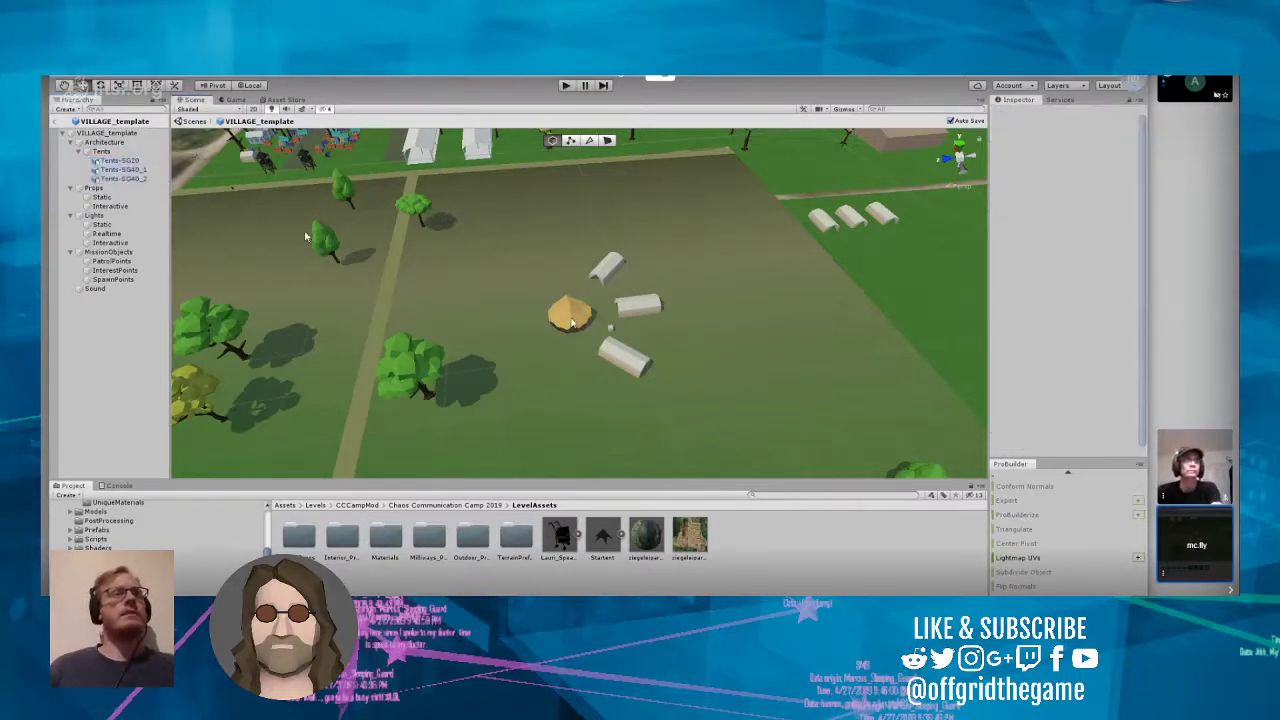
# Step: Frame the prefab's three tents to check where they stand, and go back to the level scene
pyautogui.click(122, 161)
pyautogui.keyDown('shift'); pyautogui.click(129, 184); pyautogui.keyUp('shift')
pyautogui.click(122, 161)
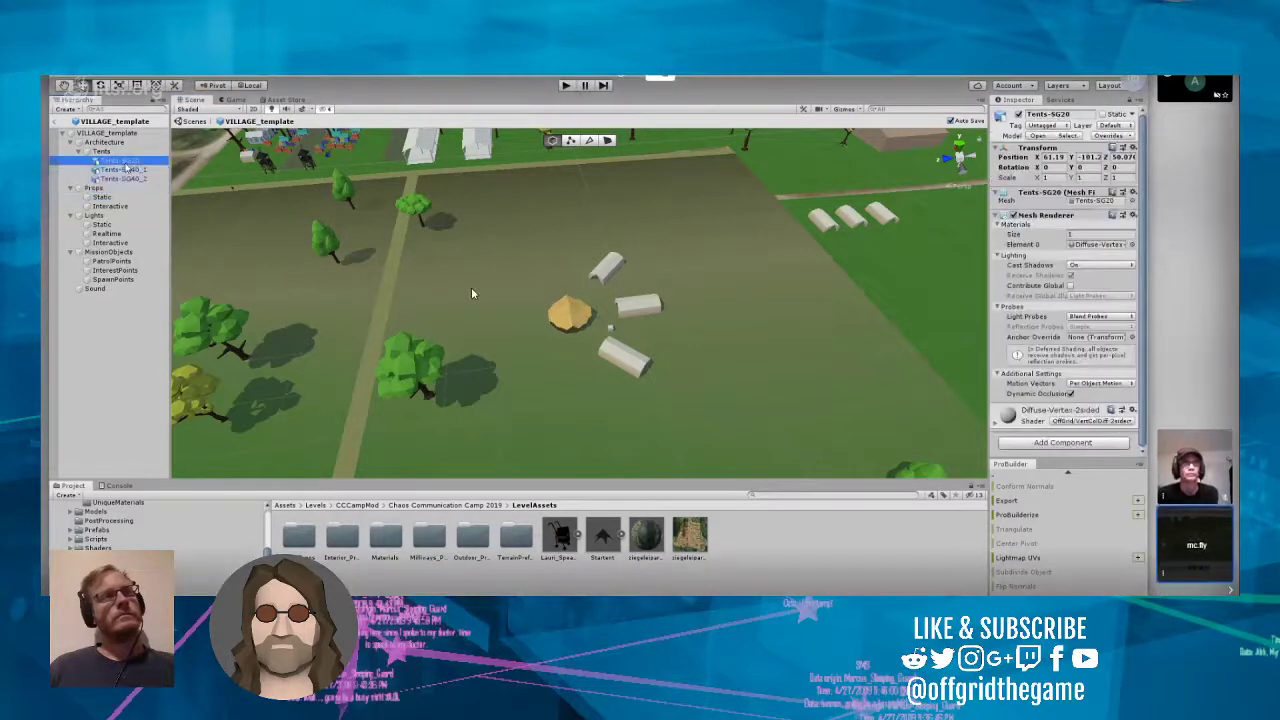
pyautogui.keyDown('shift'); pyautogui.click(126, 181); pyautogui.keyUp('shift')
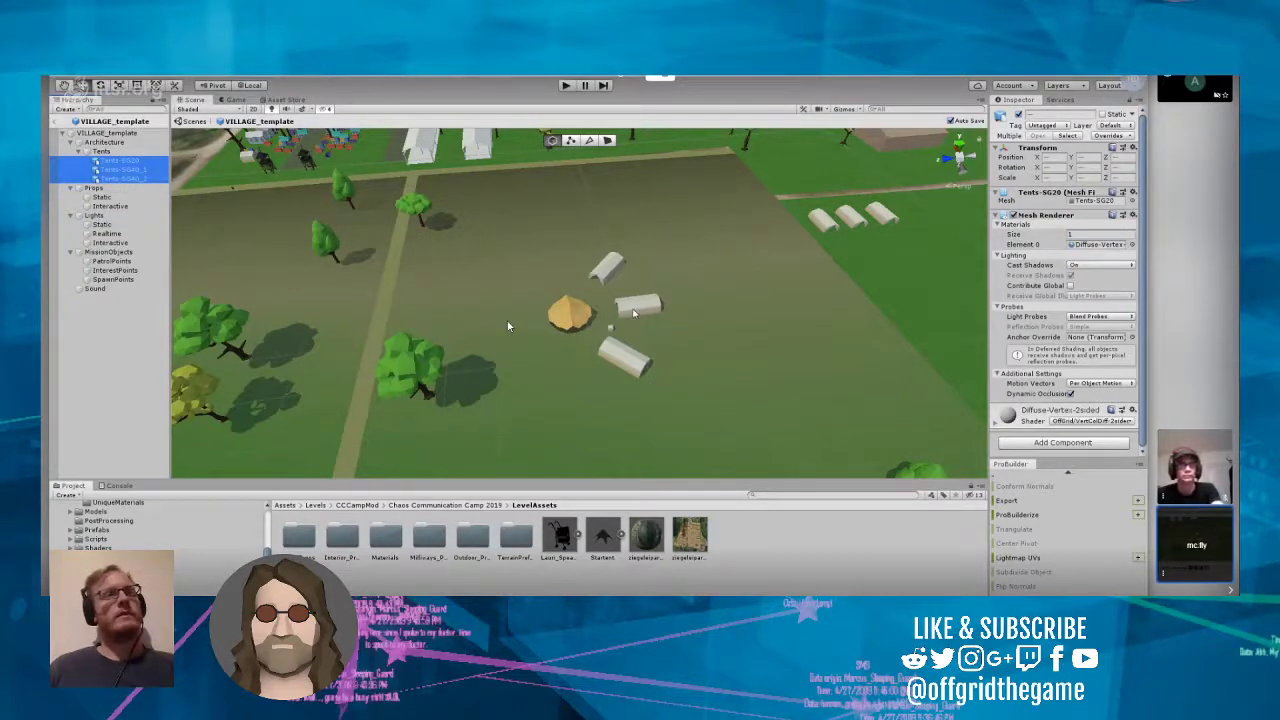
pyautogui.press('f')
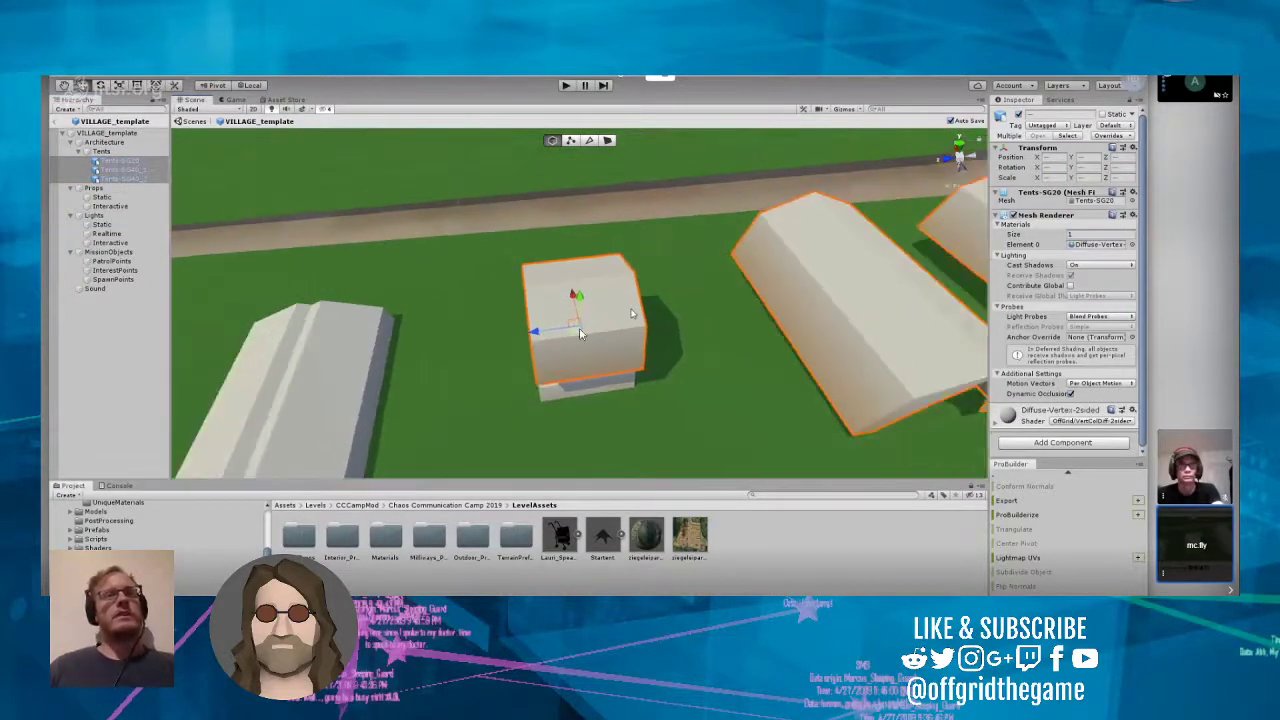
pyautogui.scroll(-10, 579, 333)
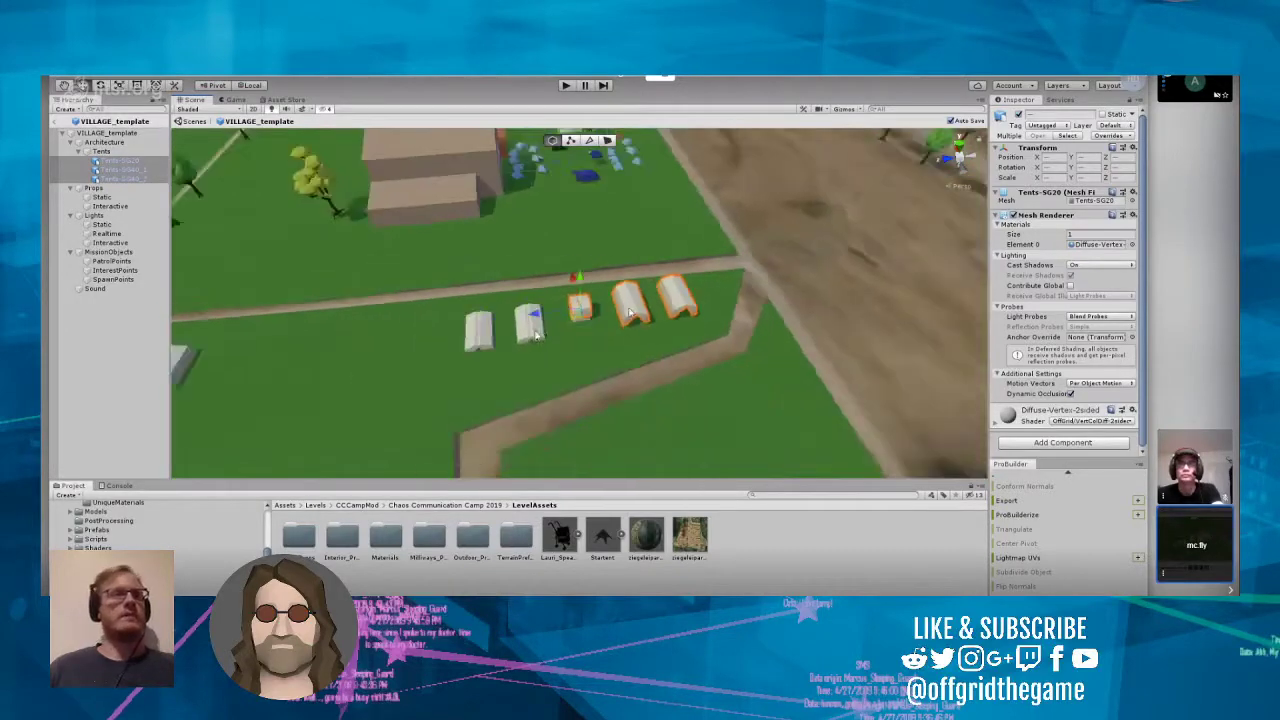
pyautogui.scroll(-5, 596, 340)
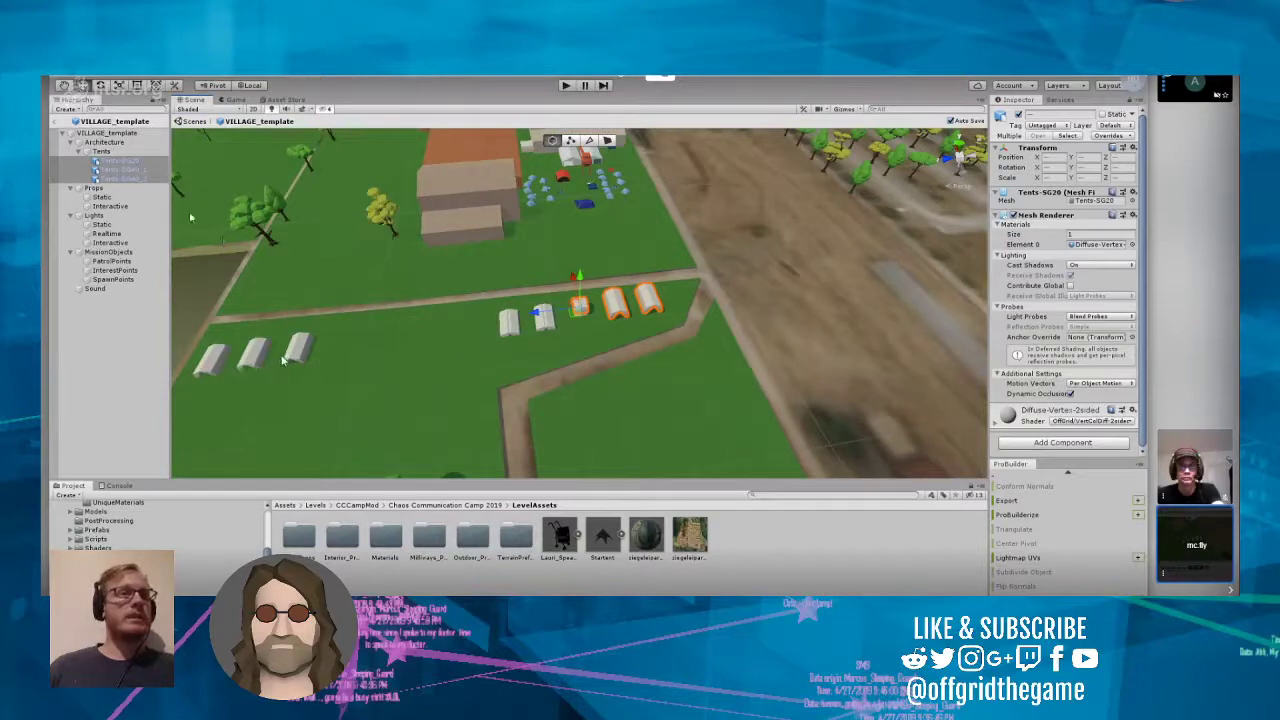
pyautogui.click(61, 135)
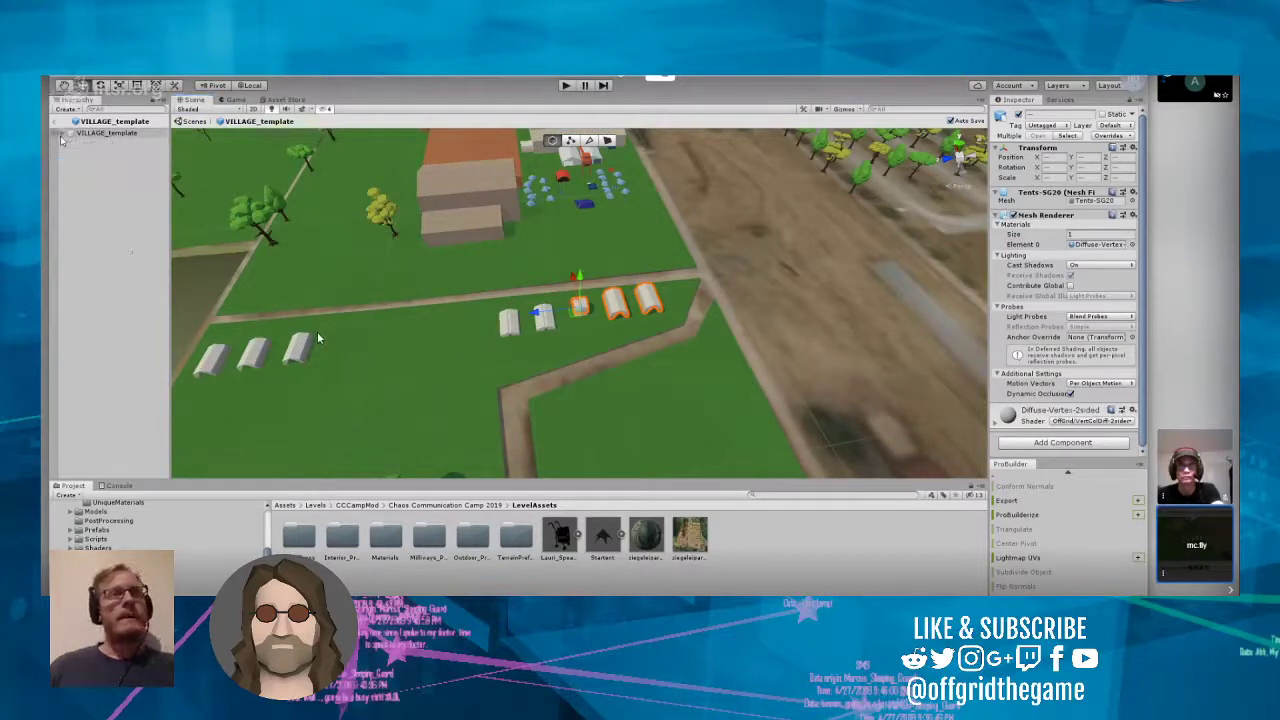
pyautogui.click(62, 134)
pyautogui.click(55, 122)
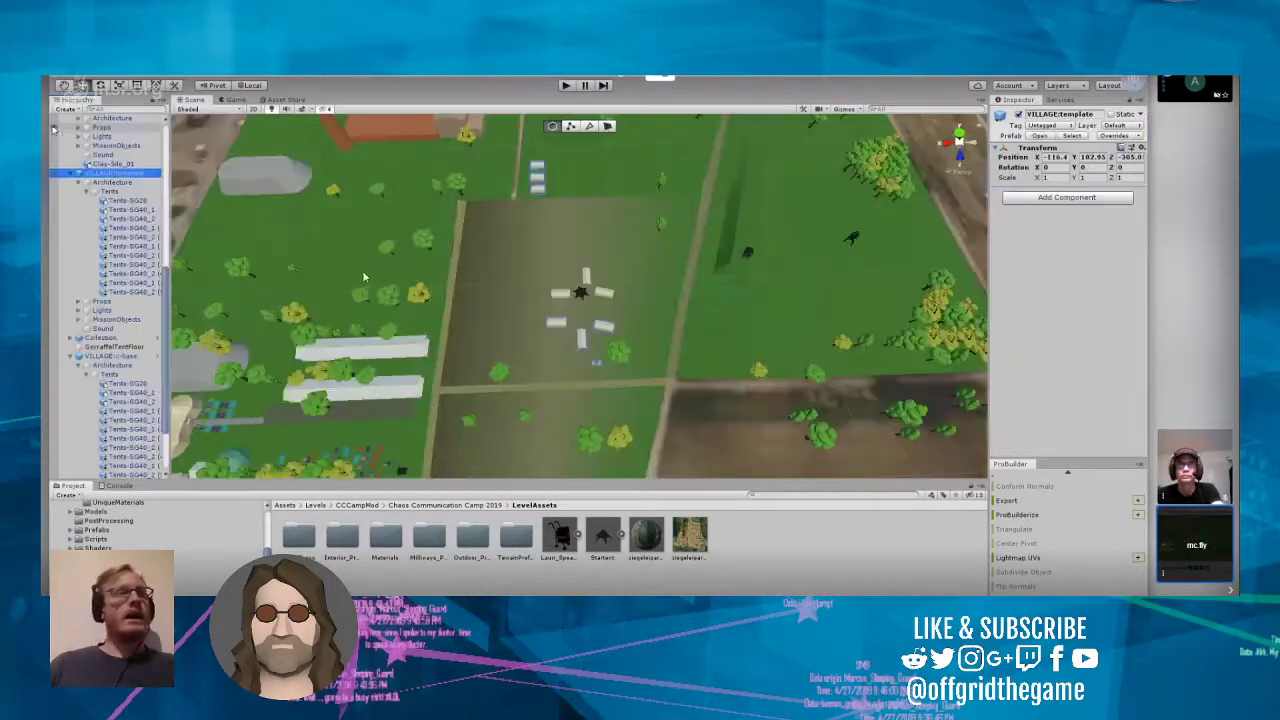
# Step: Go through the tents listed under VILLAGE:template one by one to check which tent each is in the level
pyautogui.click(602, 326)
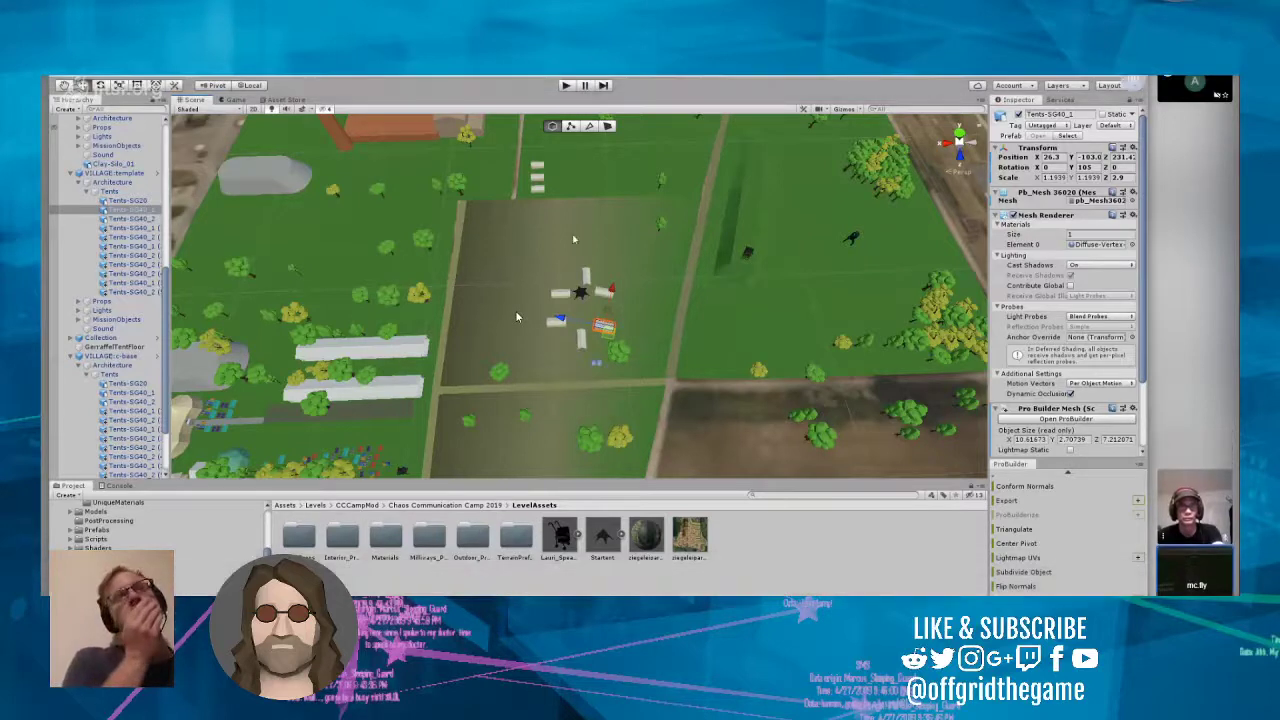
pyautogui.click(136, 221)
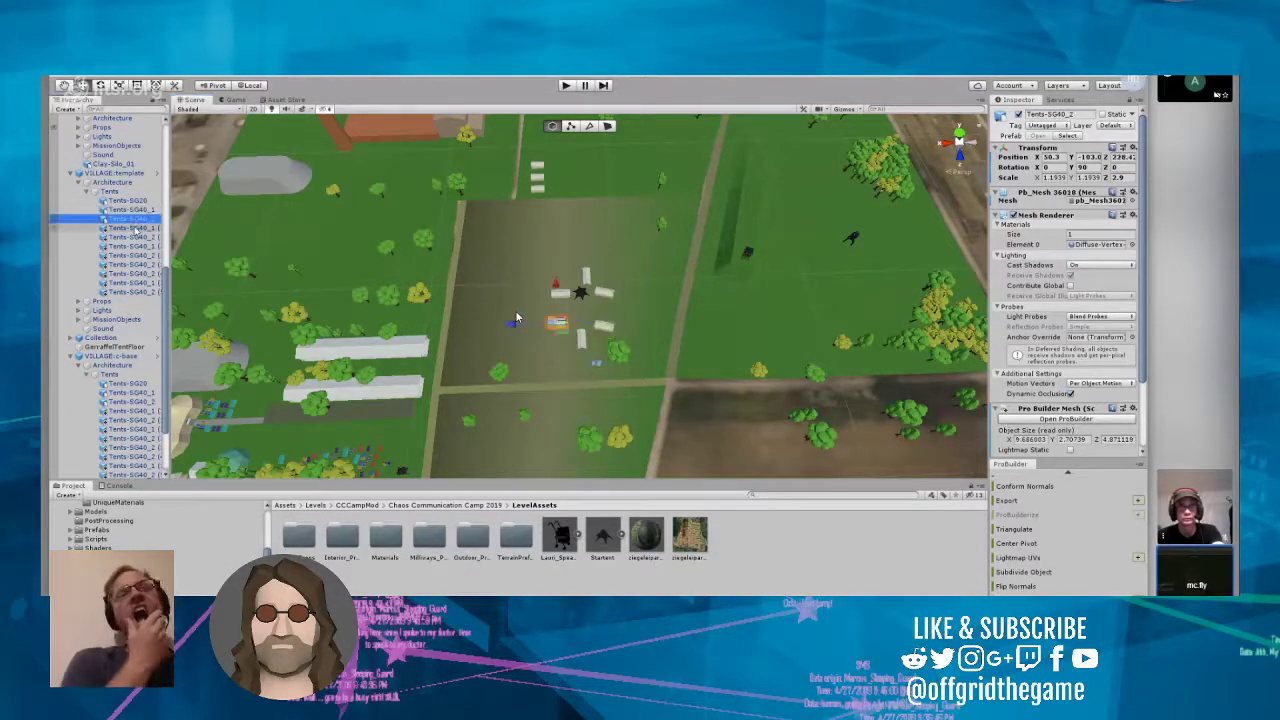
pyautogui.click(136, 229)
pyautogui.press('Down')
pyautogui.press('Down')
pyautogui.press('Down')
pyautogui.press('Down')
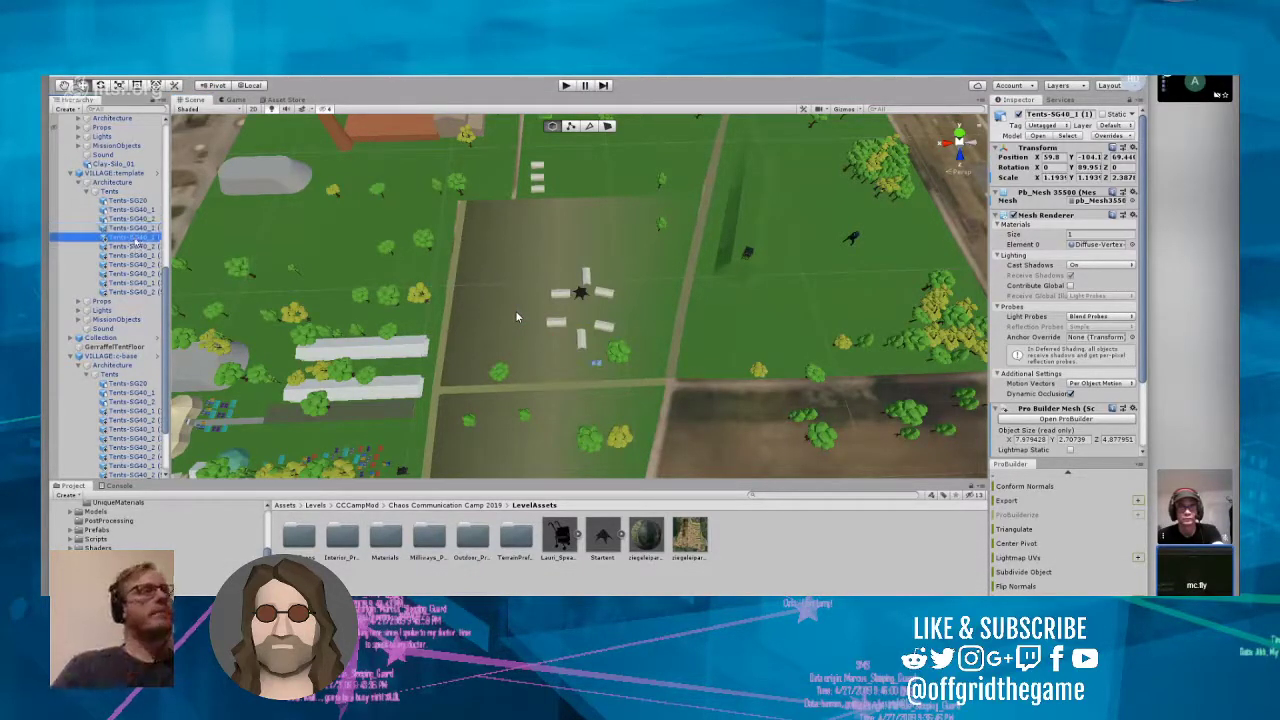
pyautogui.press('Down')
pyautogui.press('Down')
pyautogui.press('Down')
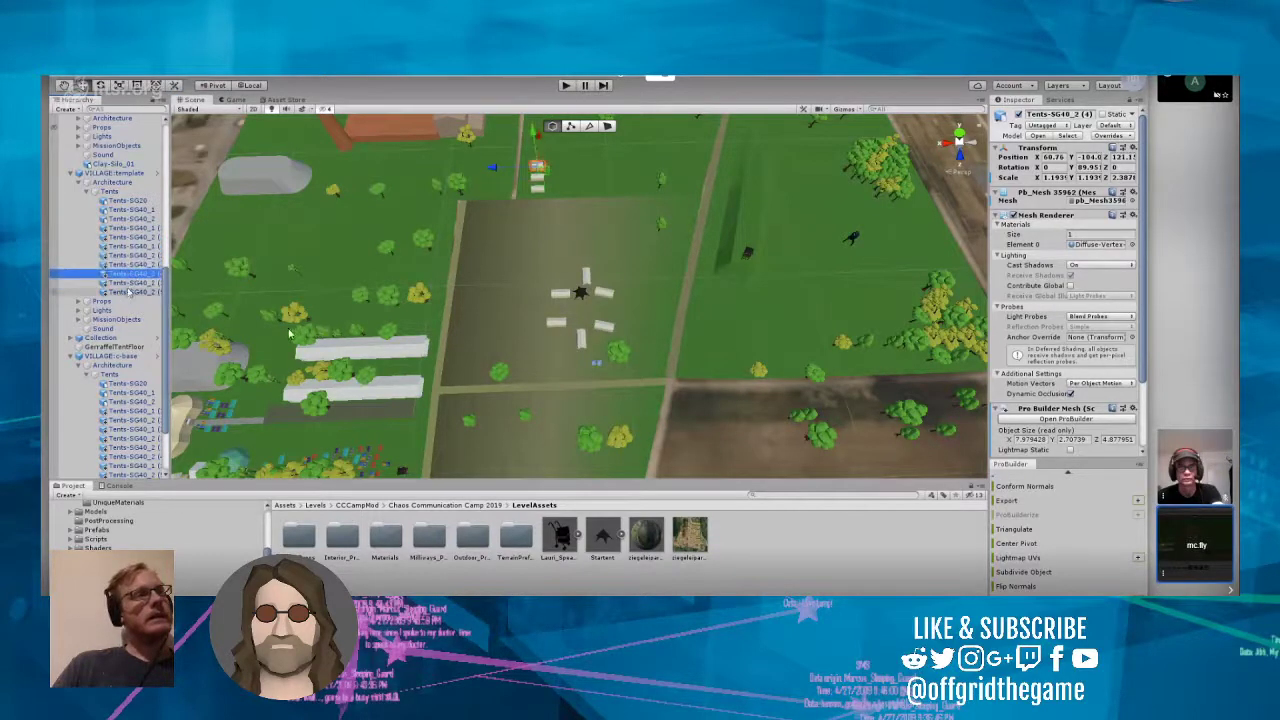
# Step: Highlight all tents of VILLAGE:template, and then only its numbered copies, to check their locations across the level
pyautogui.keyDown('shift'); pyautogui.click(126, 201); pyautogui.keyUp('shift')
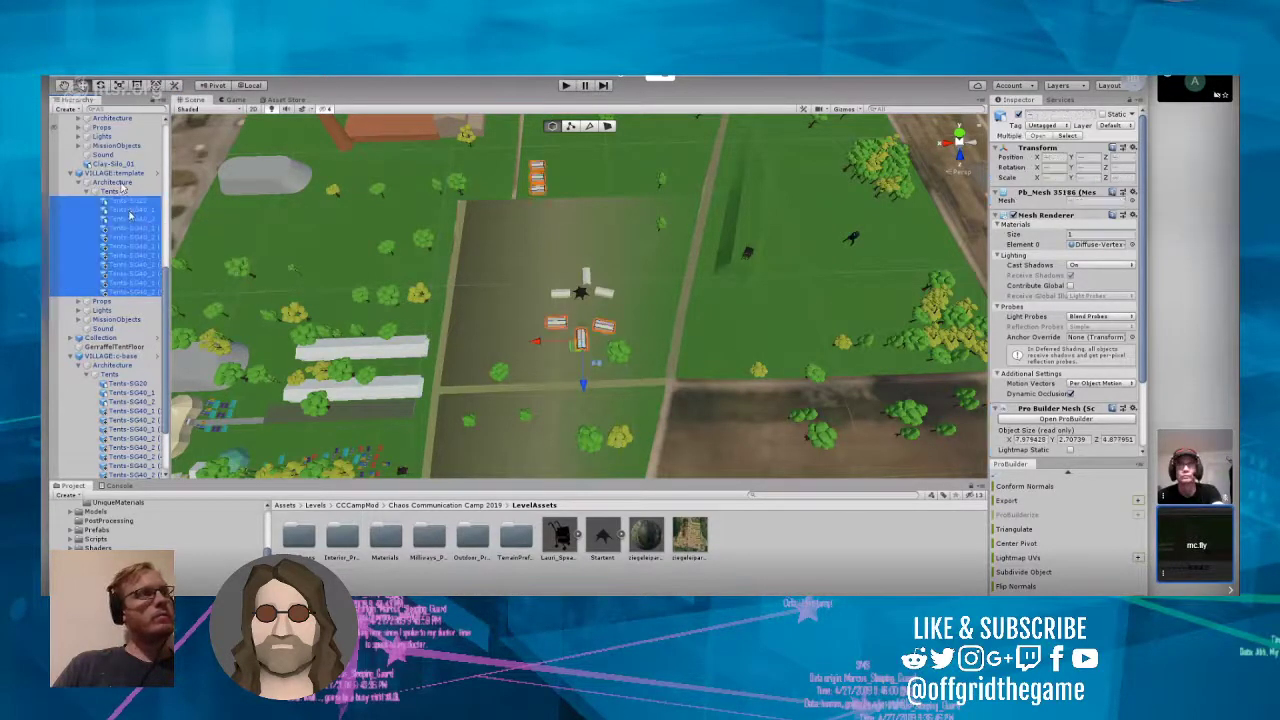
pyautogui.moveTo(488, 380); pyautogui.dragTo(538, 355, button='right')
pyautogui.click(117, 228)
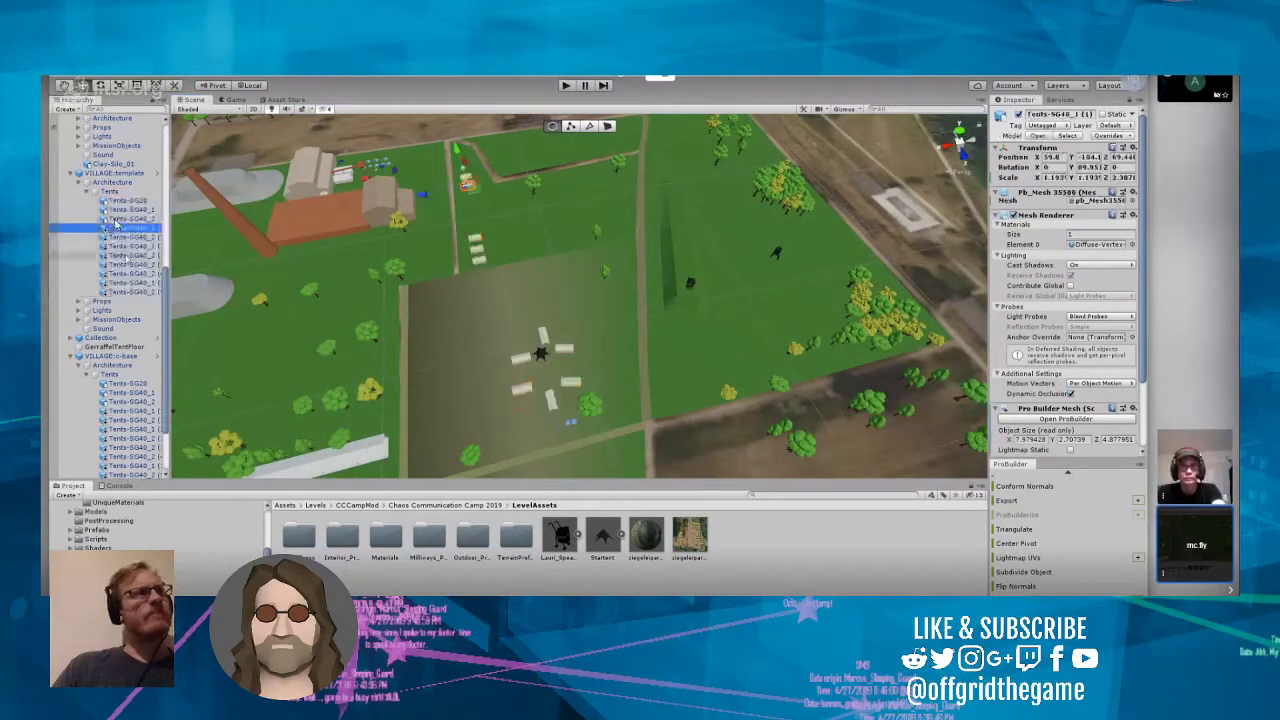
pyautogui.keyDown('shift'); pyautogui.click(132, 292); pyautogui.keyUp('shift')
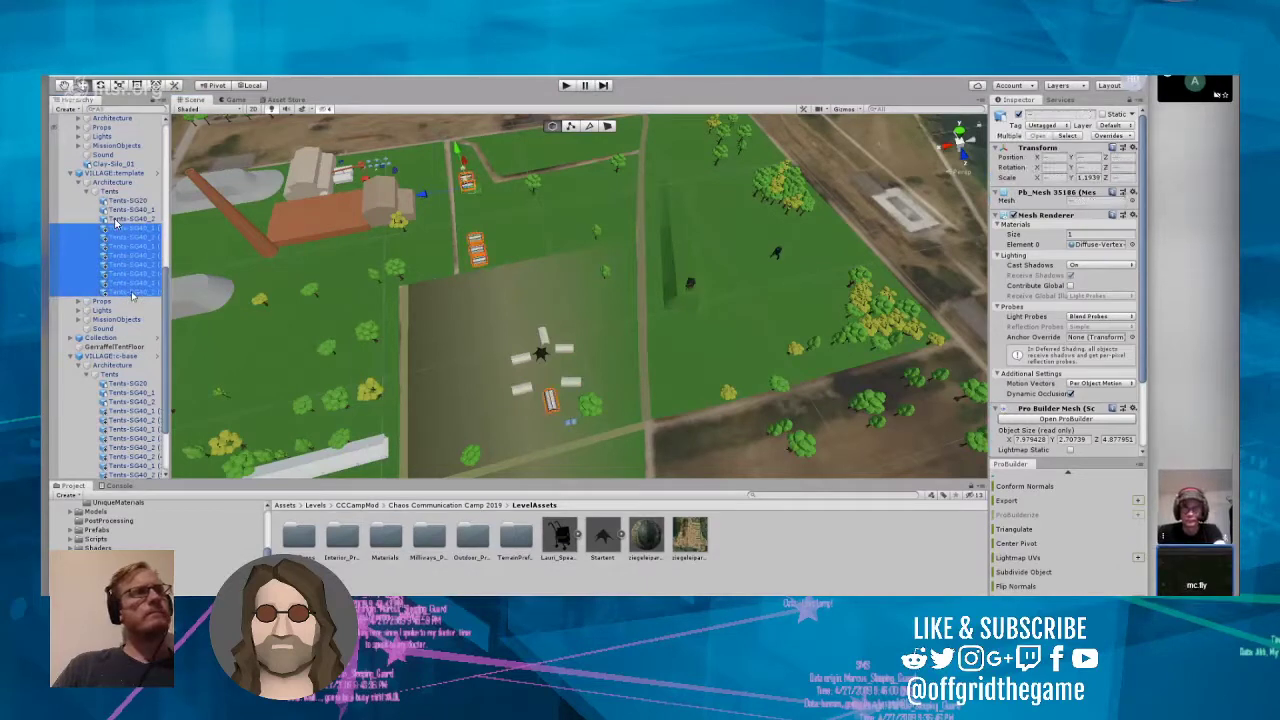
# Step: Move the Tents-SG40_1, Tents-SG40_2 and Tents-SG40_2 (5) tents of VILLAGE:template off the c-base field, beside the white tent rows
pyautogui.click(127, 220)
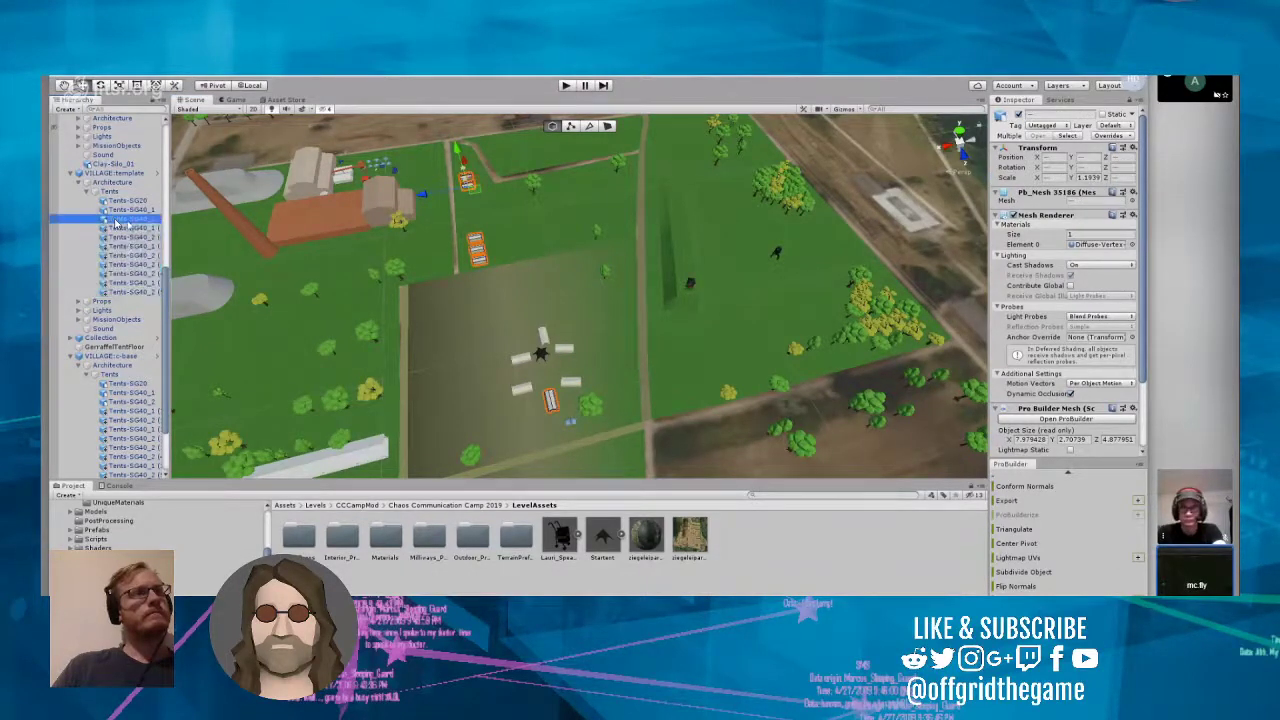
pyautogui.click(130, 292)
pyautogui.keyDown('ctrl'); pyautogui.click(138, 202); pyautogui.keyUp('ctrl')
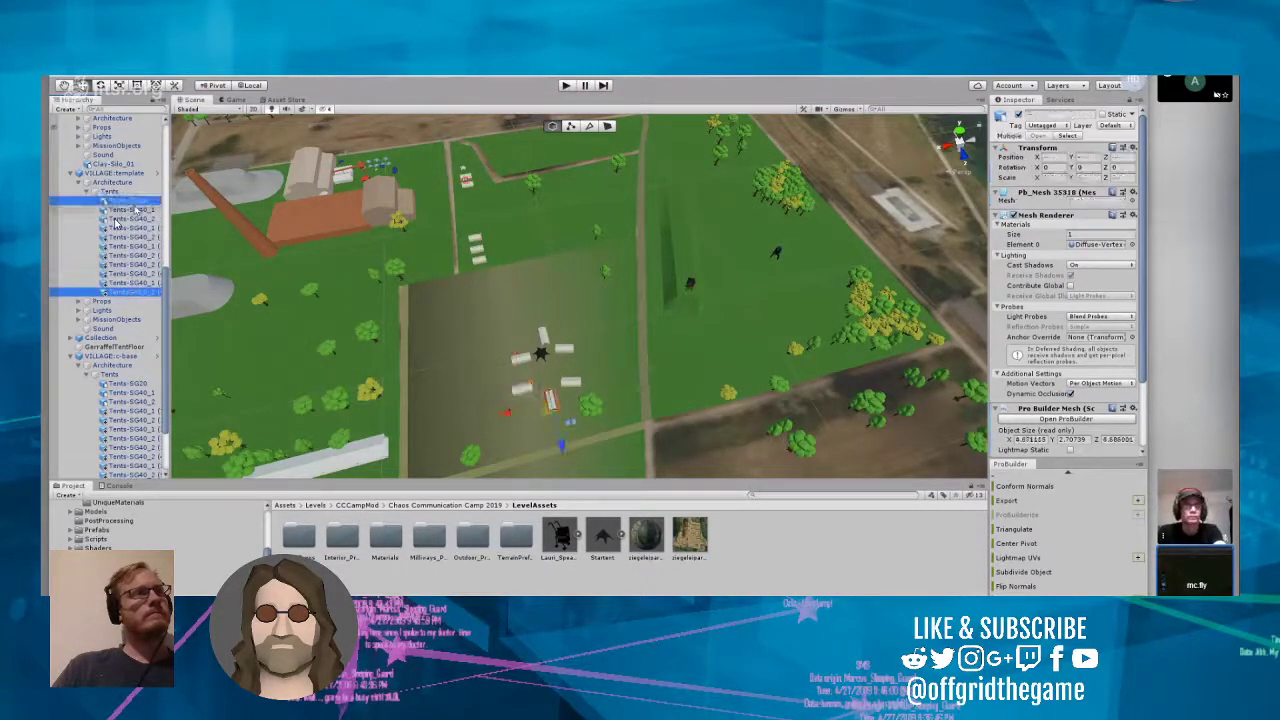
pyautogui.keyDown('ctrl'); pyautogui.click(136, 211); pyautogui.keyUp('ctrl')
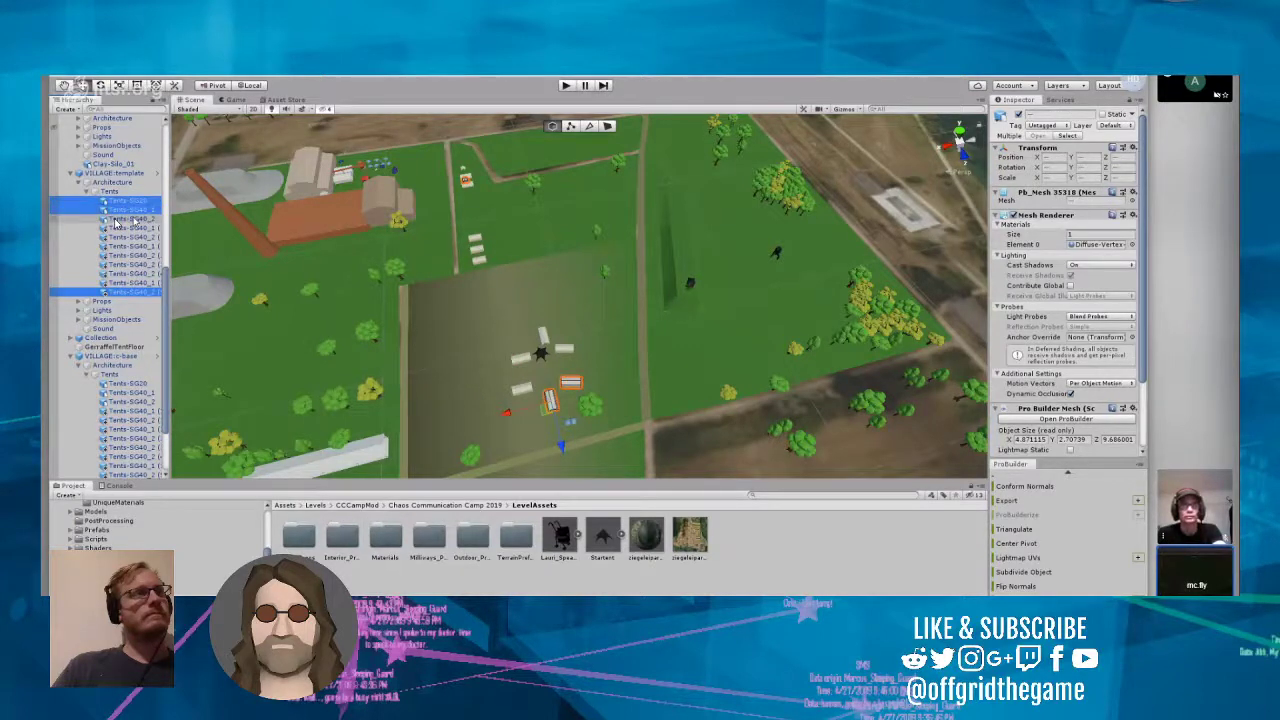
pyautogui.keyDown('ctrl'); pyautogui.click(137, 202); pyautogui.keyUp('ctrl')
pyautogui.keyDown('ctrl'); pyautogui.click(135, 220); pyautogui.keyUp('ctrl')
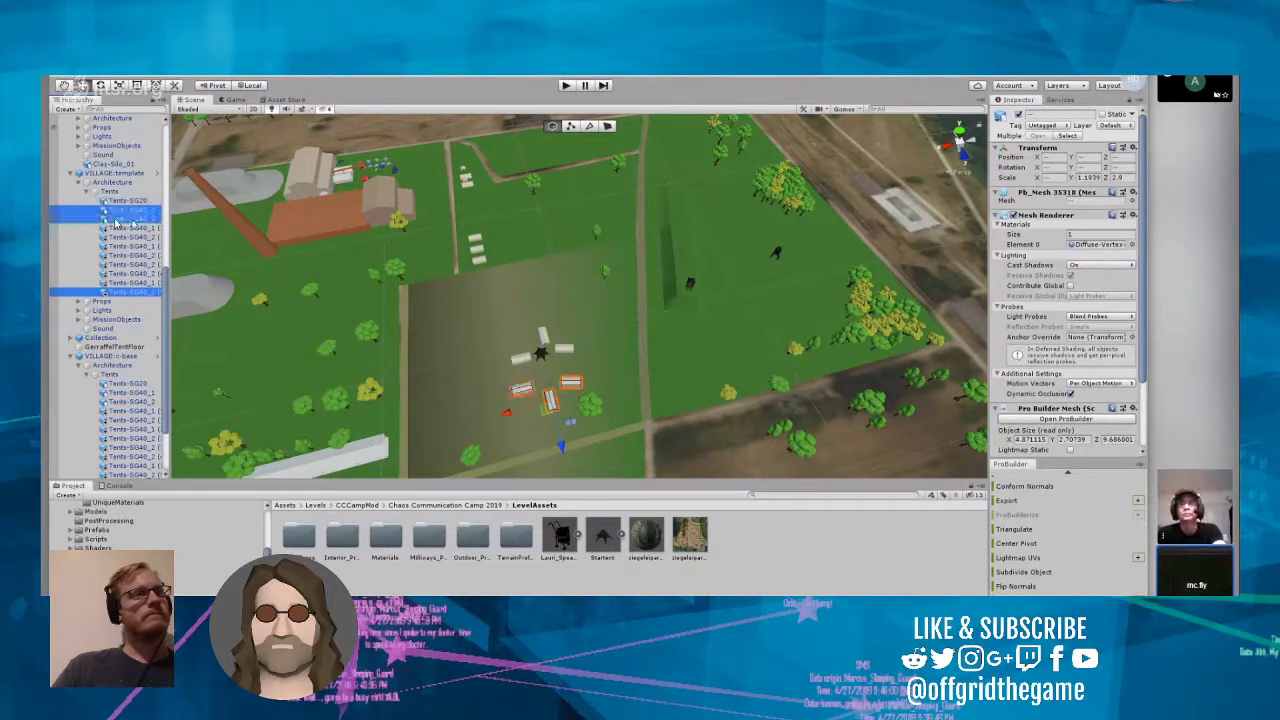
pyautogui.moveTo(562, 452); pyautogui.dragTo(462, 190)
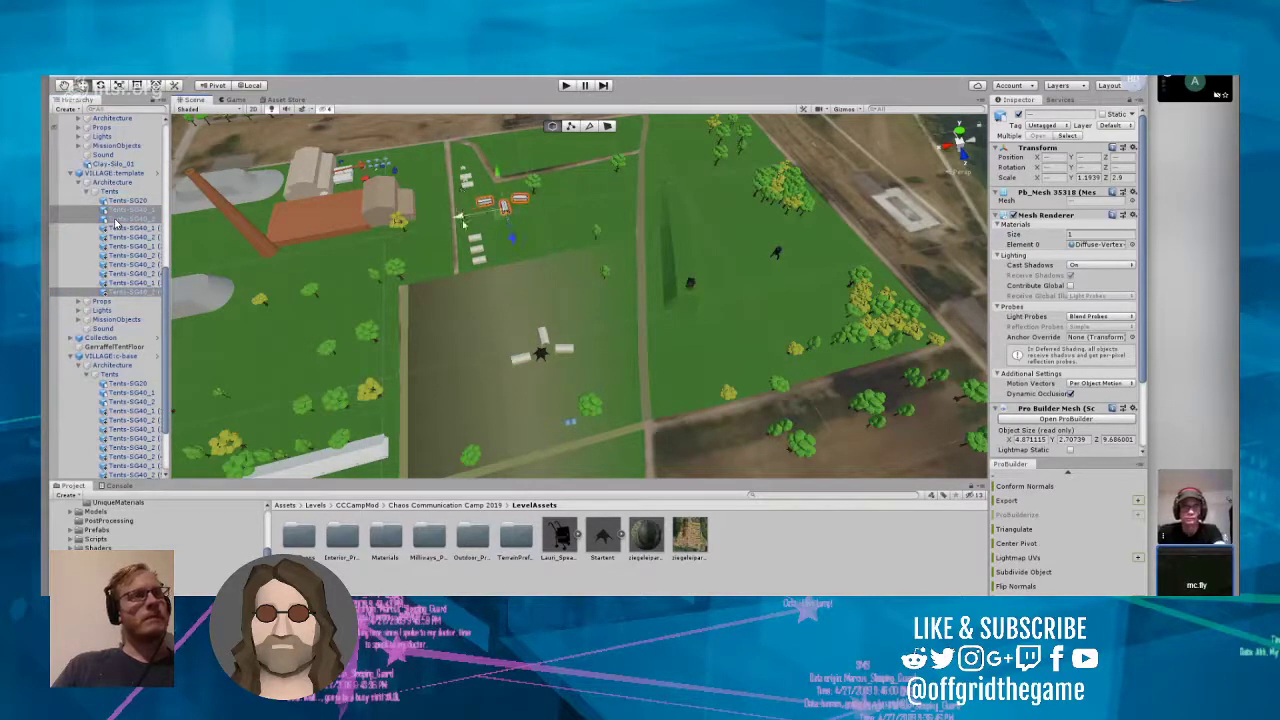
# Step: Select VILLAGE:c-base in the level and open its prefab for inspection
pyautogui.click(483, 296)
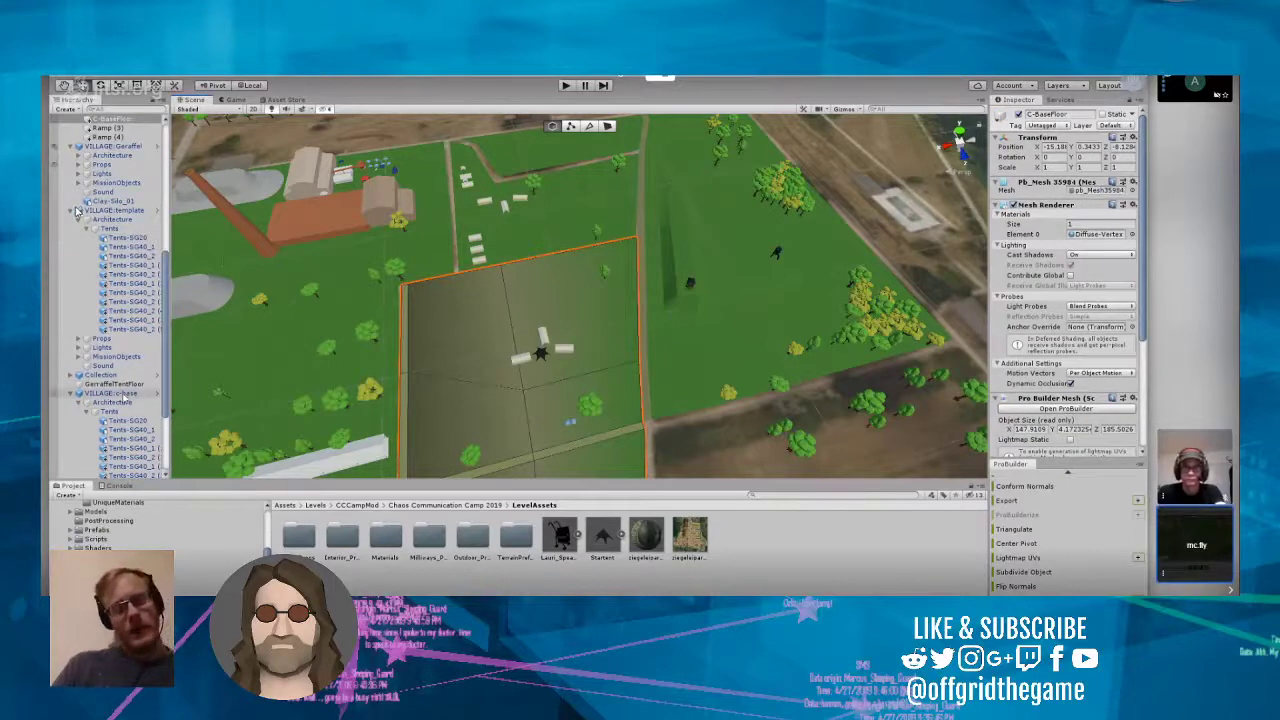
pyautogui.click(140, 396)
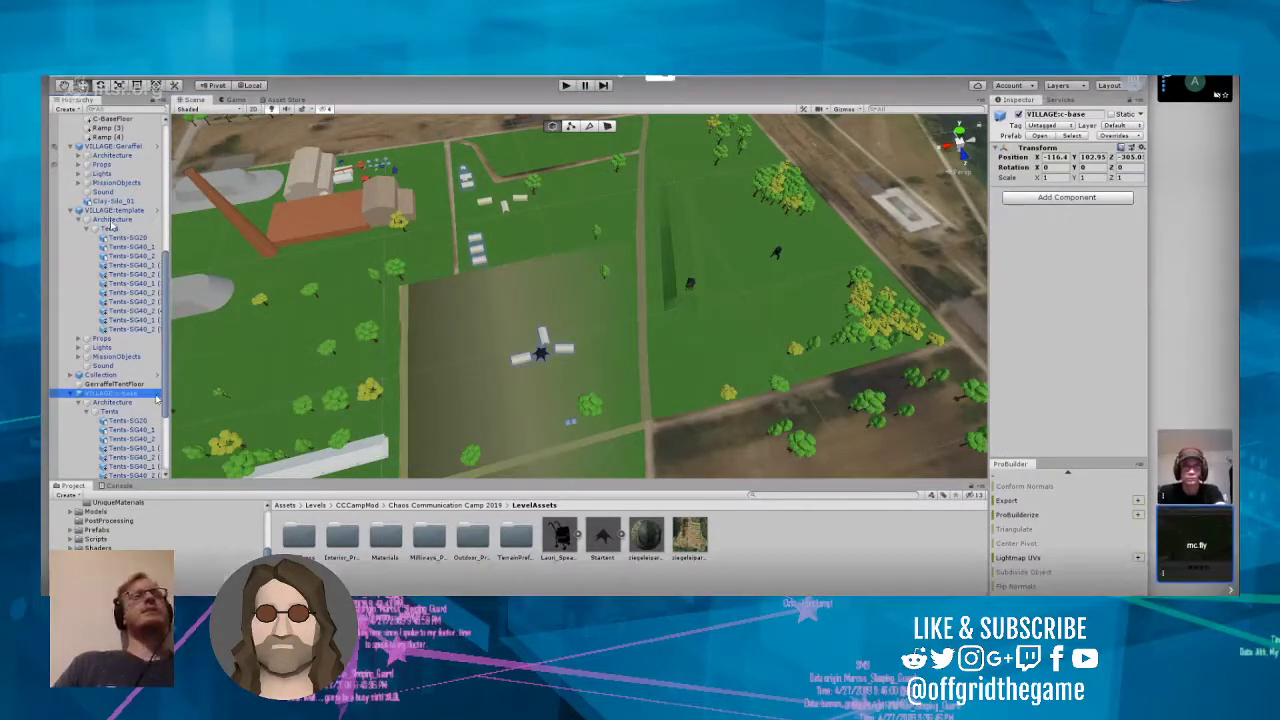
pyautogui.click(156, 398)
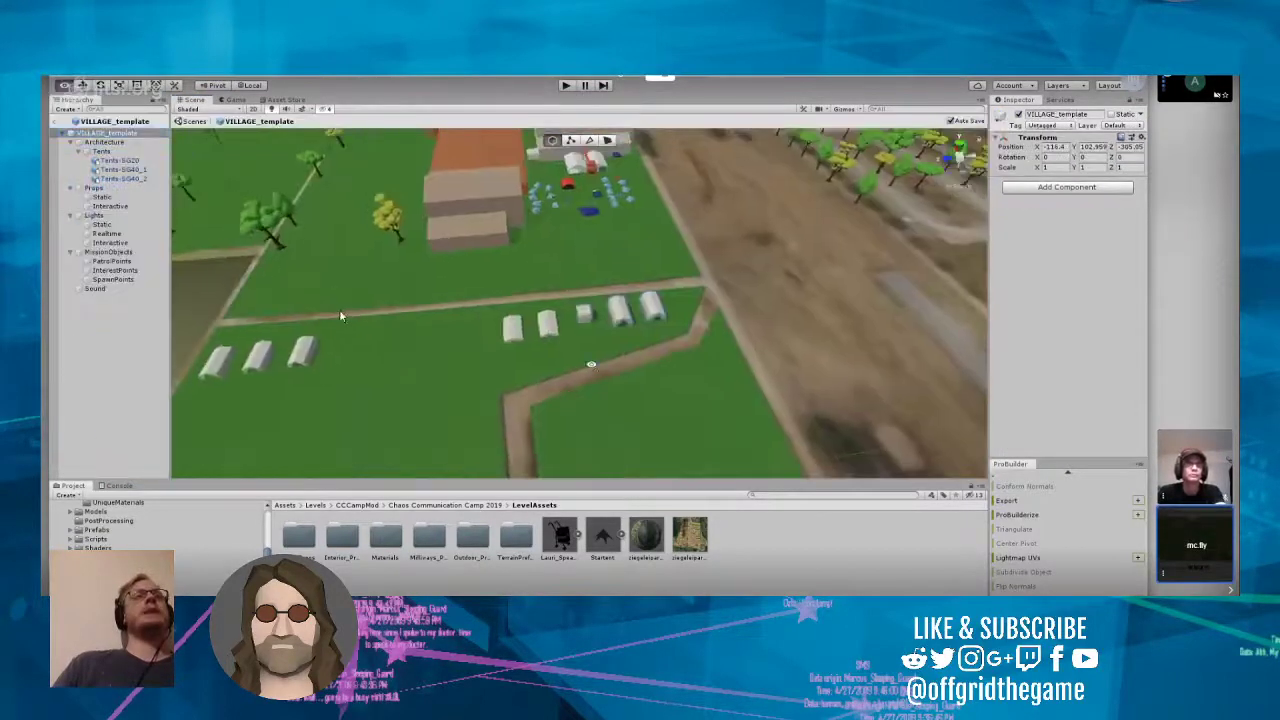
# Step: Examine the tents around the Startent from several angles, and return to the level with the Tents group of VILLAGE:c-base selected
pyautogui.moveTo(510, 382); pyautogui.dragTo(581, 338, button='right')
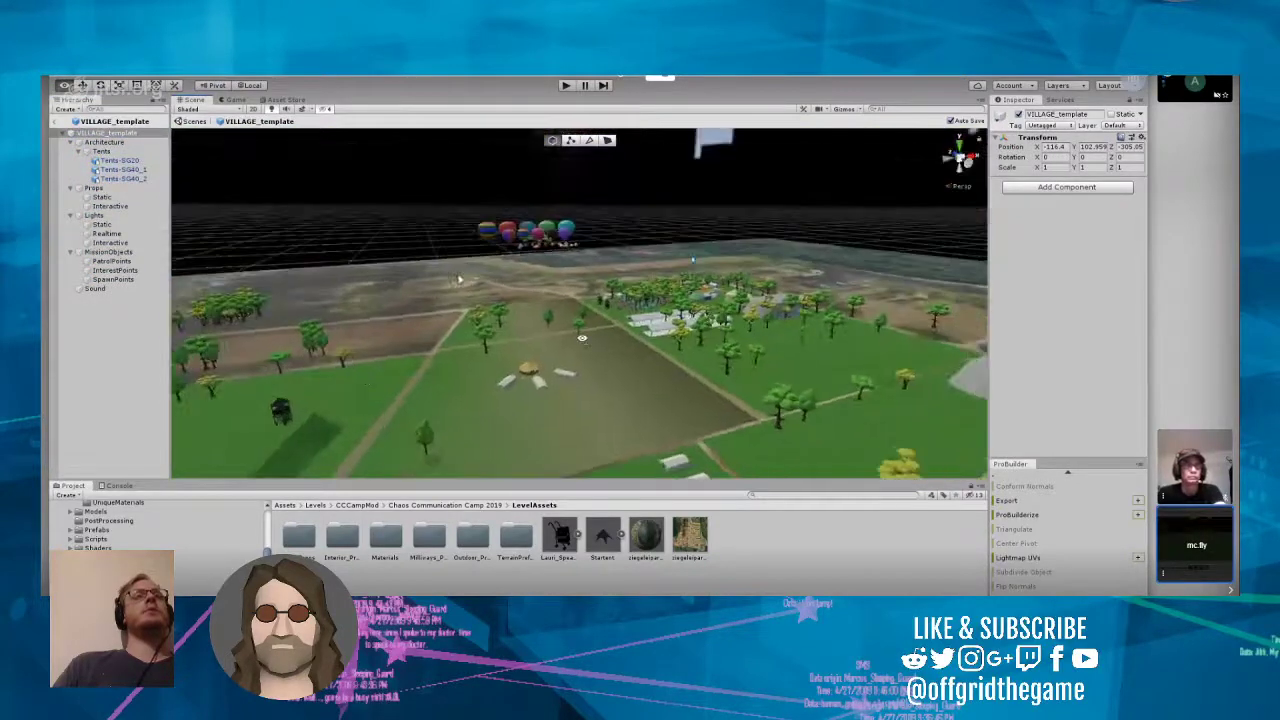
pyautogui.scroll(5, 581, 338)
pyautogui.scroll(5, 578, 343)
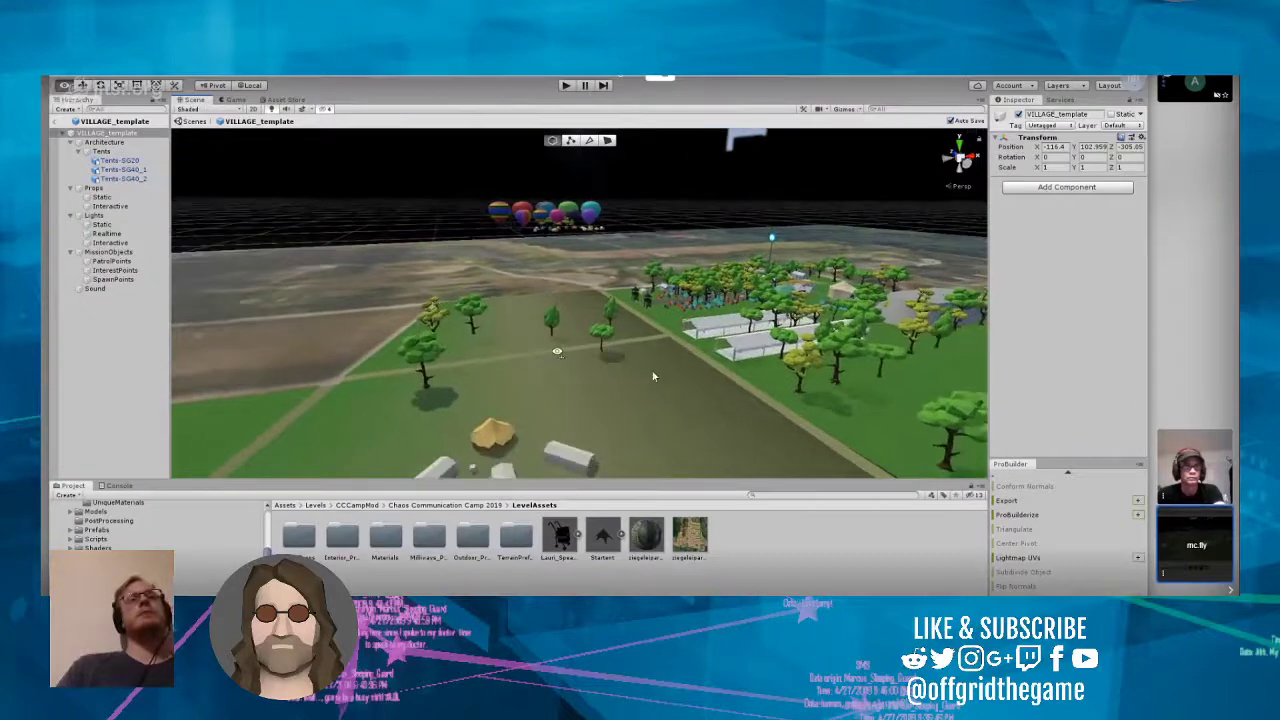
pyautogui.moveTo(652, 374); pyautogui.dragTo(572, 392, button='right')
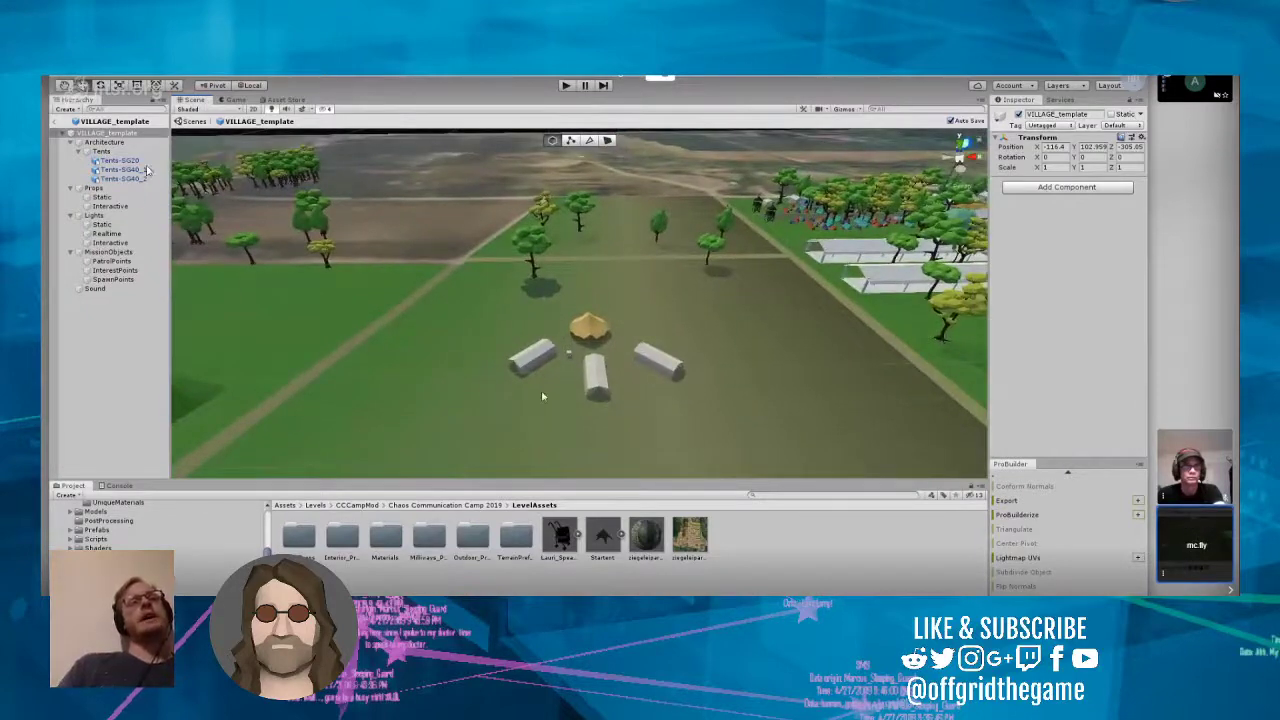
pyautogui.click(54, 122)
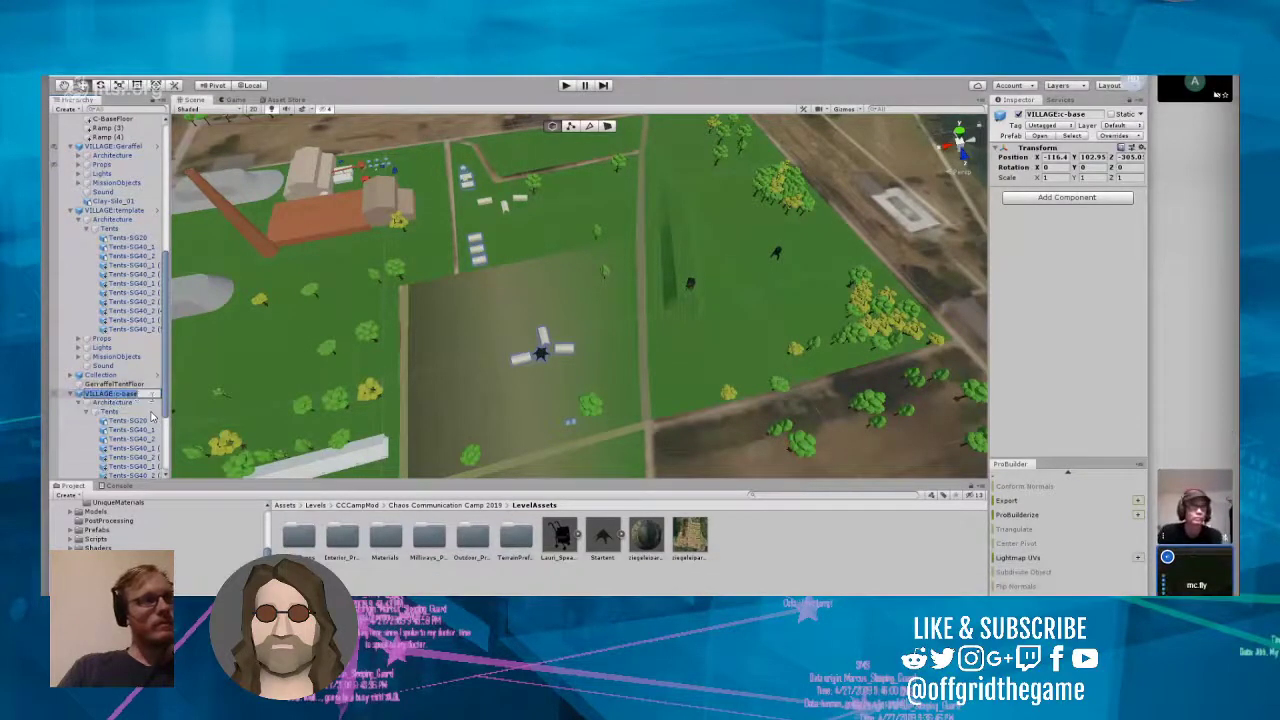
pyautogui.click(150, 411)
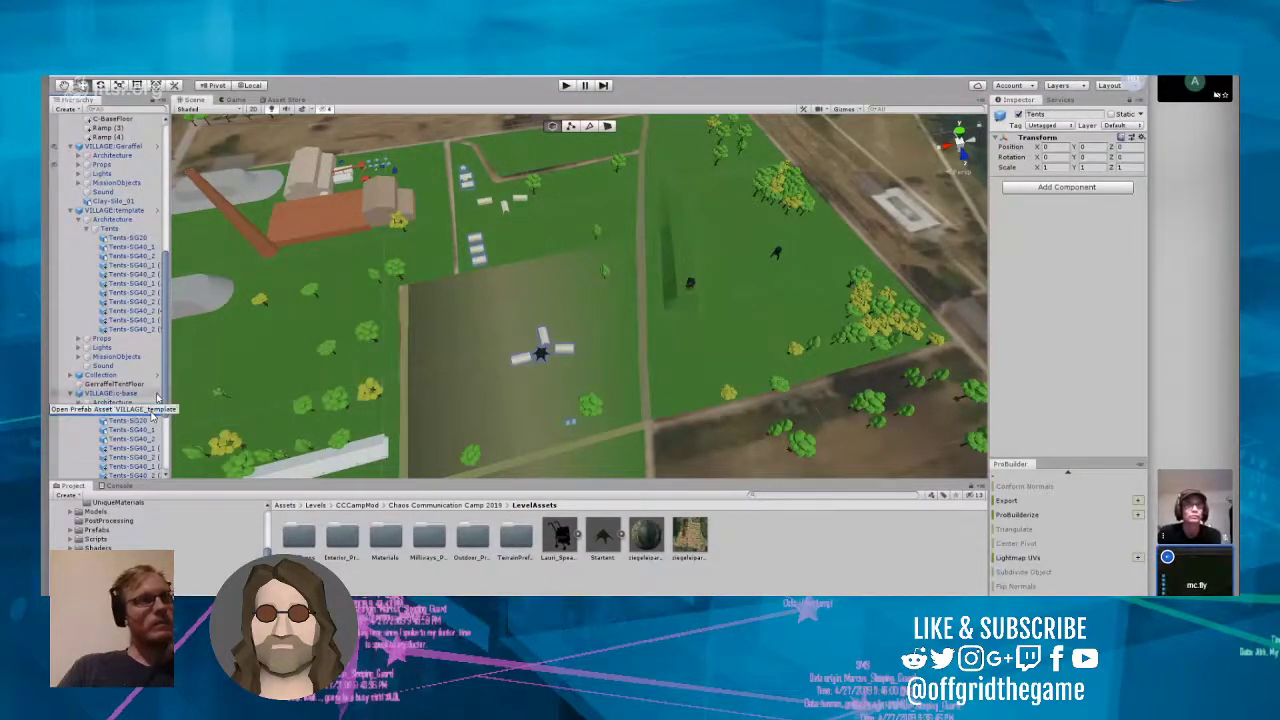
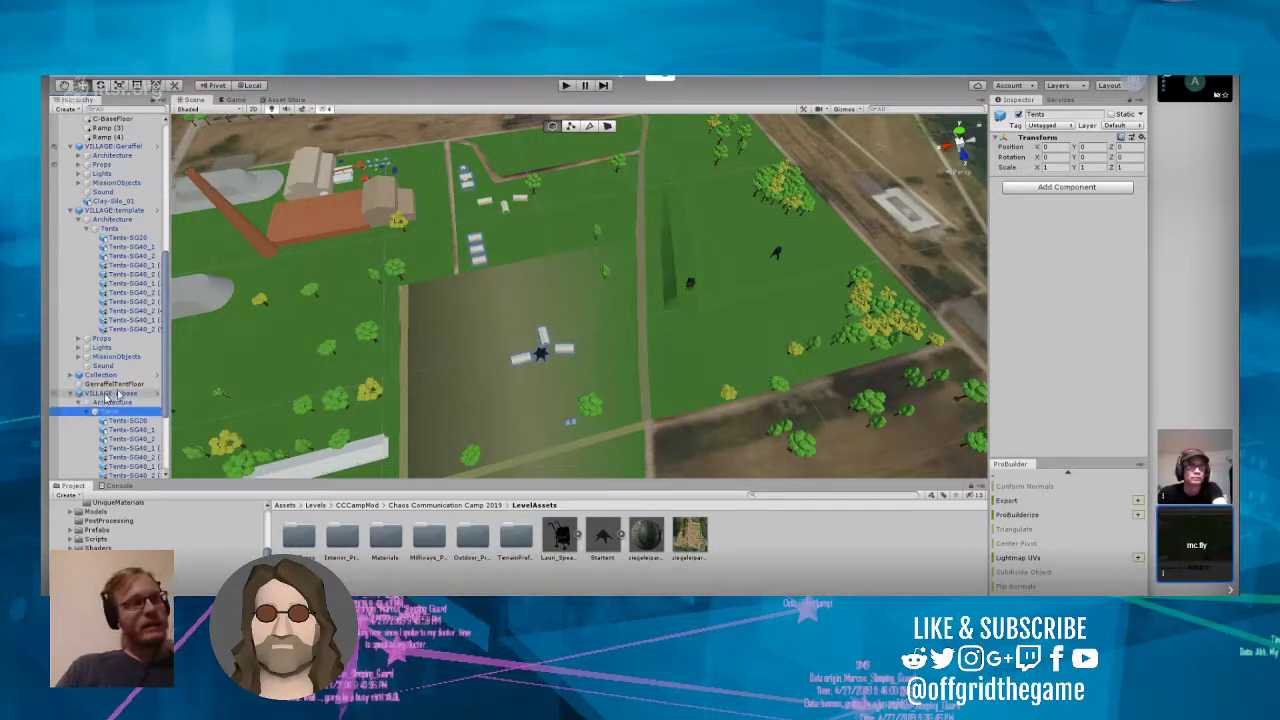
# Step: Unpack the VILLAGE:c-base prefab instance so that it no longer shares a prefab with VILLAGE:template
pyautogui.rightClick(118, 394)
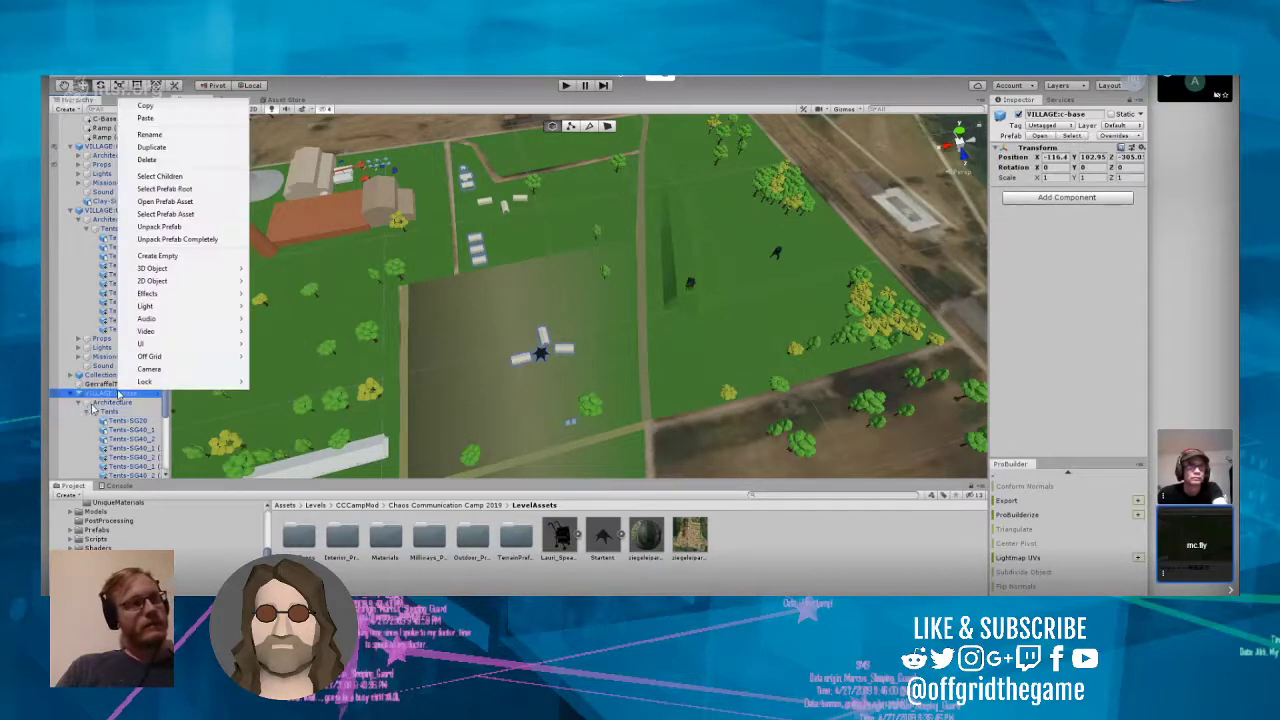
pyautogui.click(183, 246)
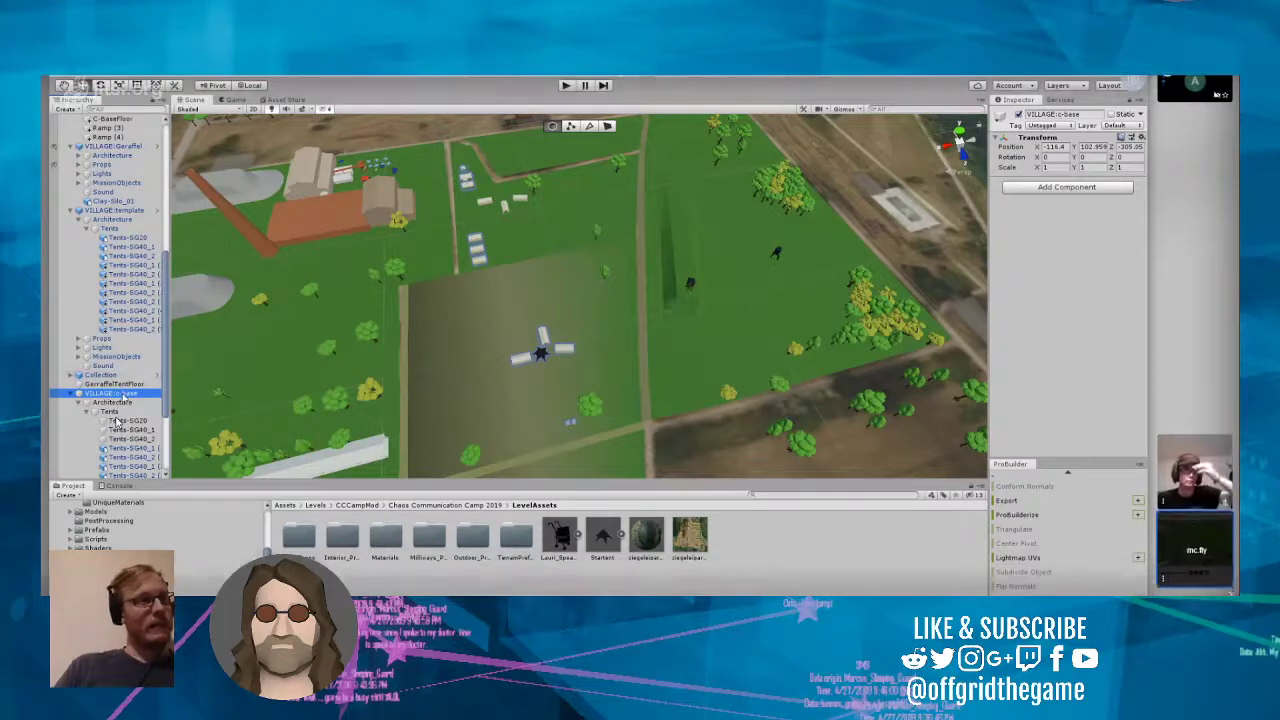
pyautogui.rightClick(122, 394)
pyautogui.click(372, 432)
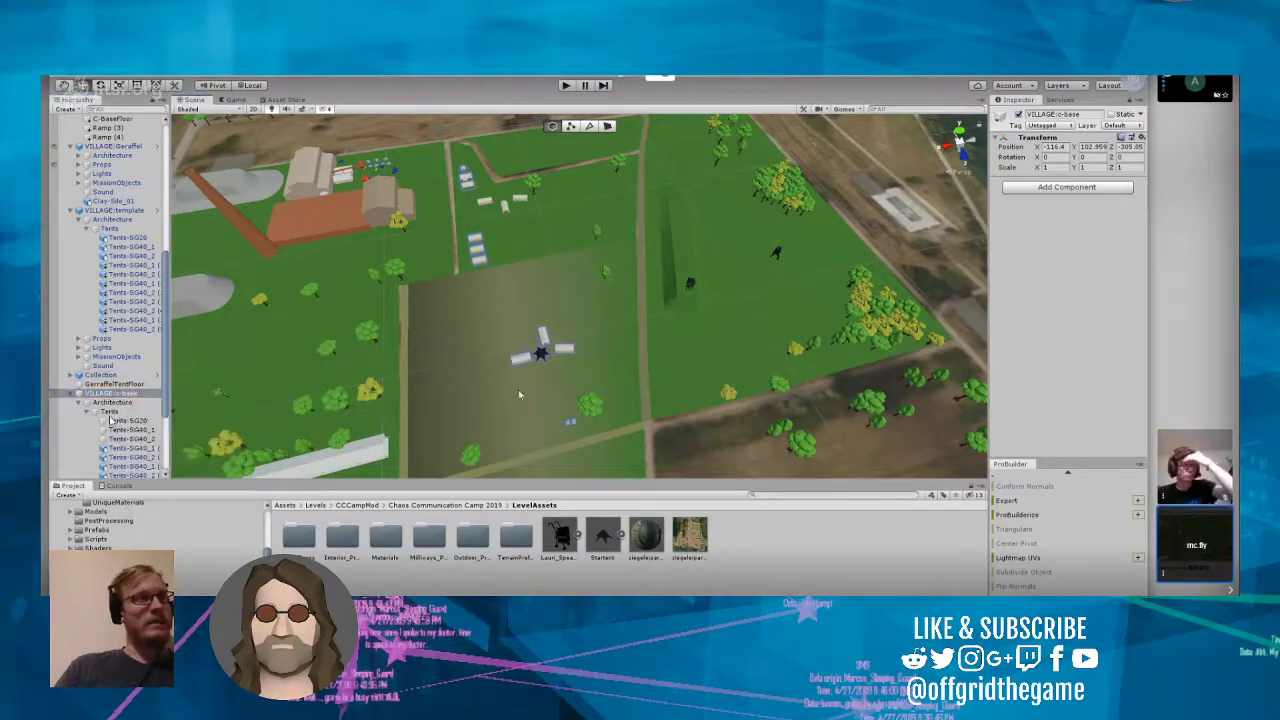
# Step: Move the Startent together with its three surrounding tents across the c-base field, placing the Startent at about X 48.4, Z 225.4
pyautogui.click(521, 359)
pyautogui.click(548, 336)
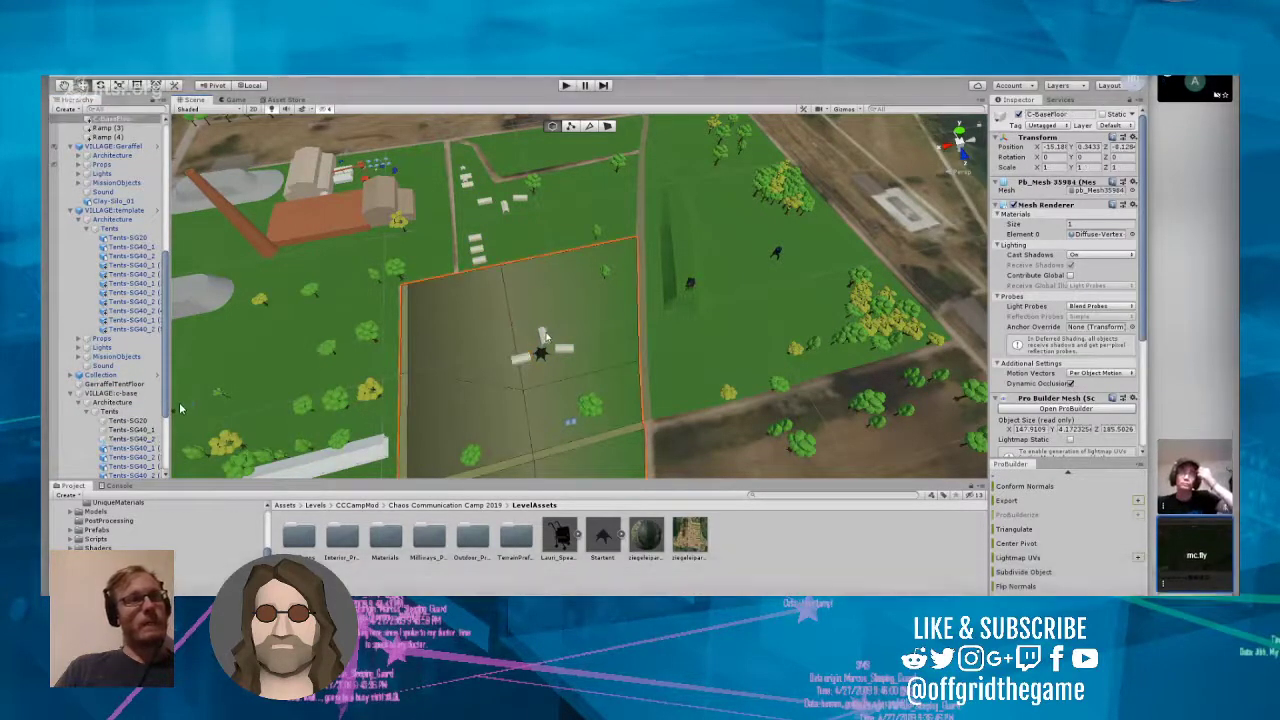
pyautogui.click(544, 336)
pyautogui.click(565, 348)
pyautogui.click(540, 356)
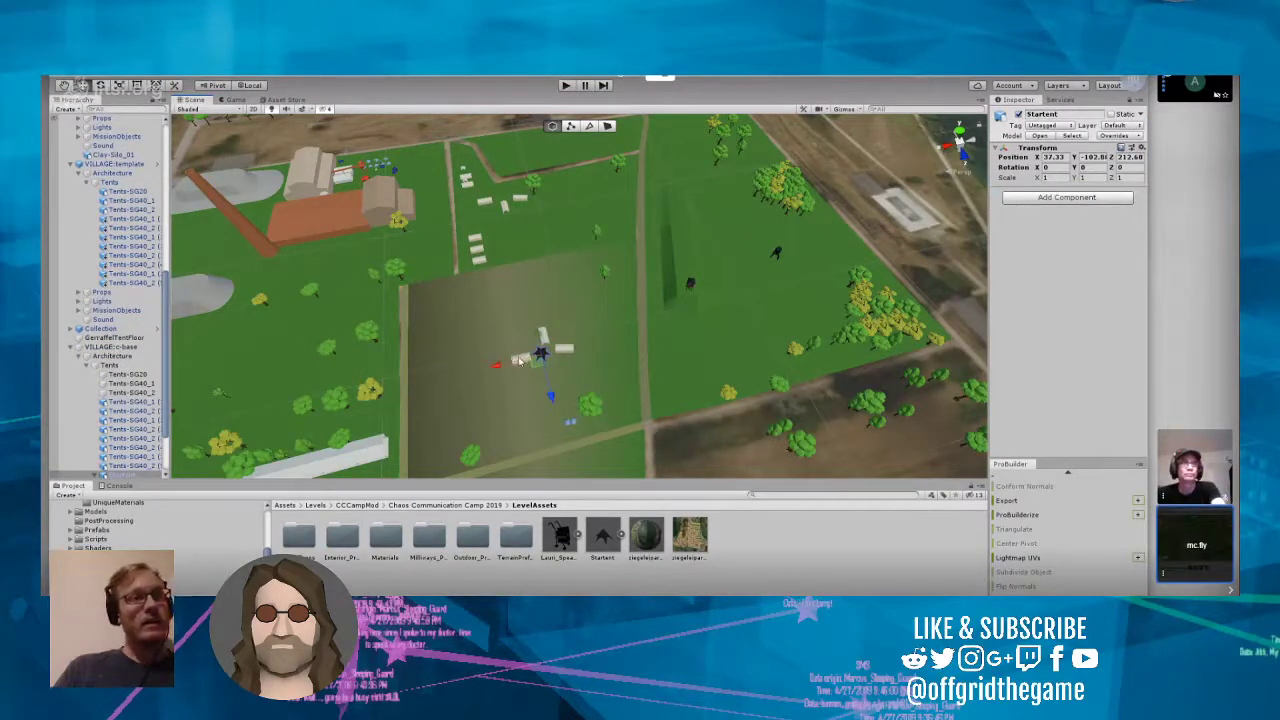
pyautogui.keyDown('shift'); pyautogui.click(521, 360); pyautogui.keyUp('shift')
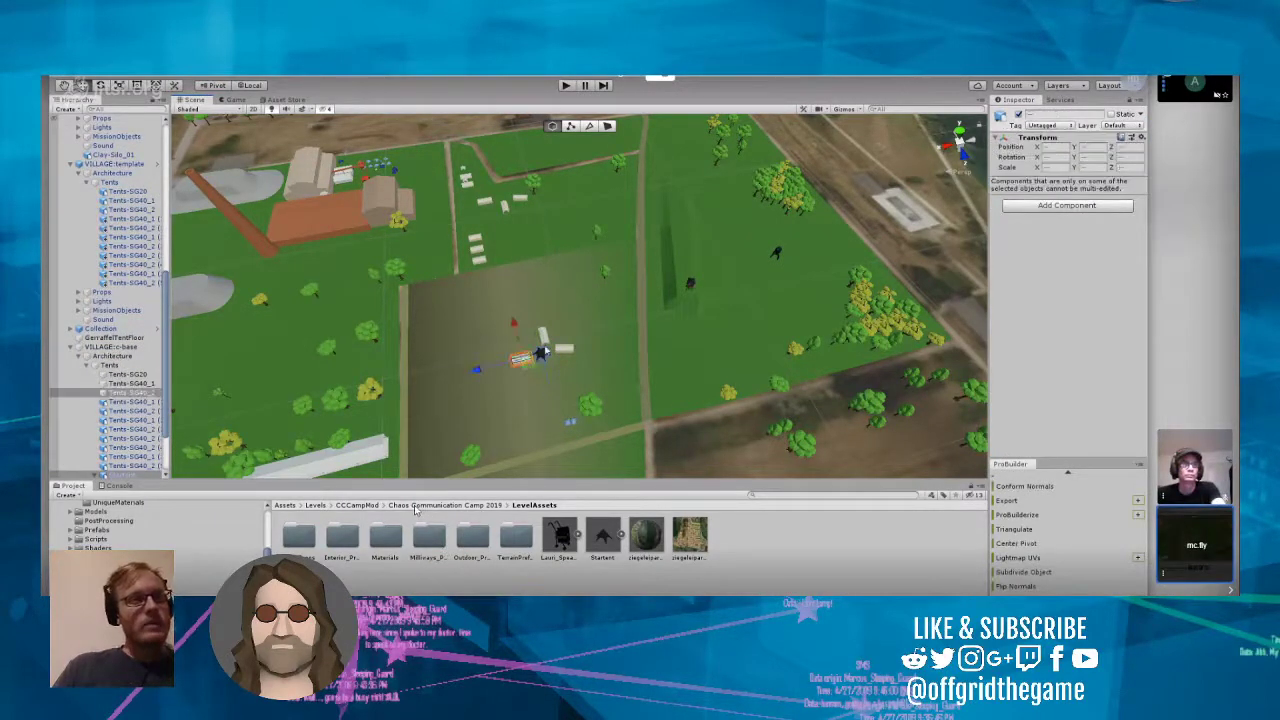
pyautogui.keyDown('shift'); pyautogui.click(543, 336); pyautogui.keyUp('shift')
pyautogui.keyDown('shift'); pyautogui.click(565, 349); pyautogui.keyUp('shift')
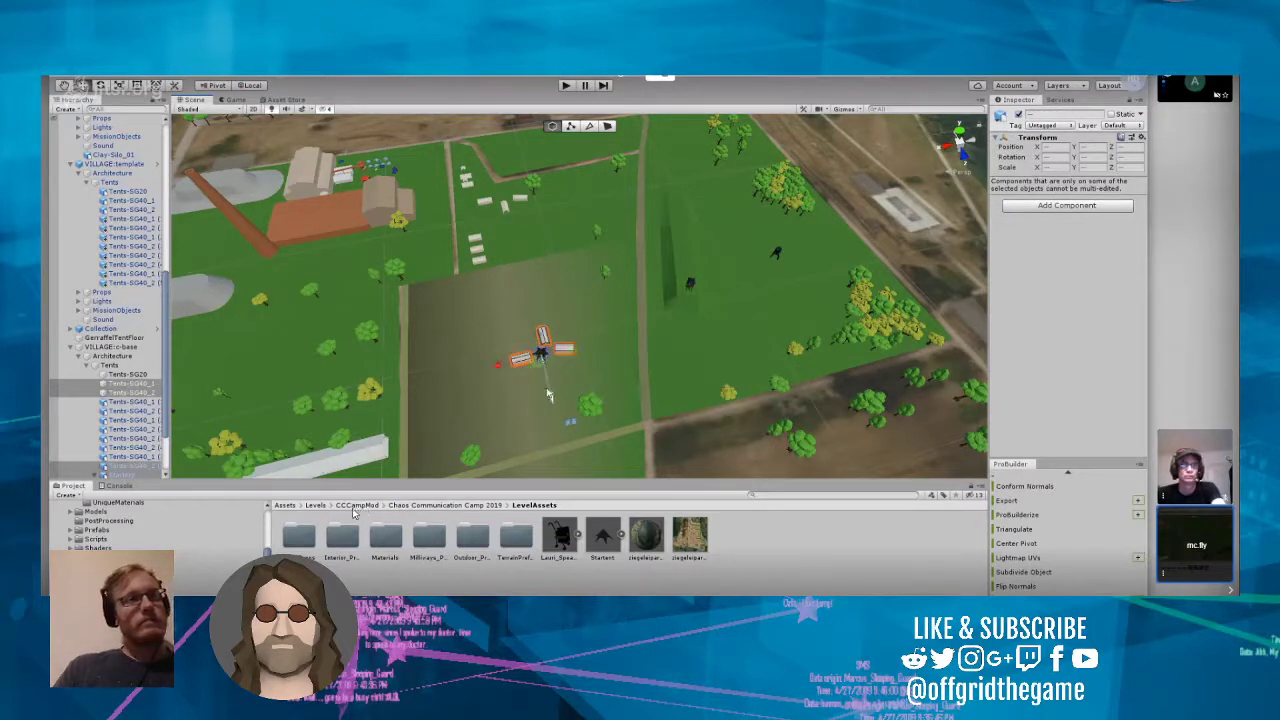
pyautogui.moveTo(548, 395); pyautogui.dragTo(556, 420)
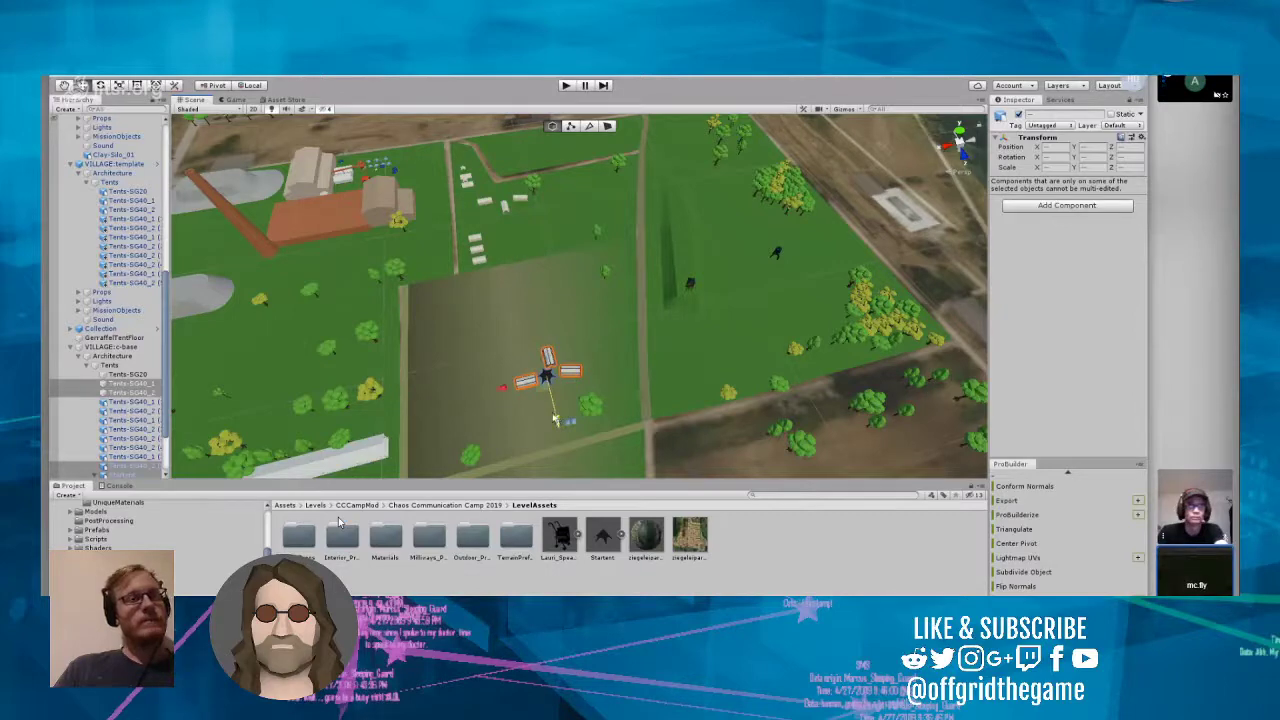
pyautogui.moveTo(503, 386); pyautogui.dragTo(482, 394)
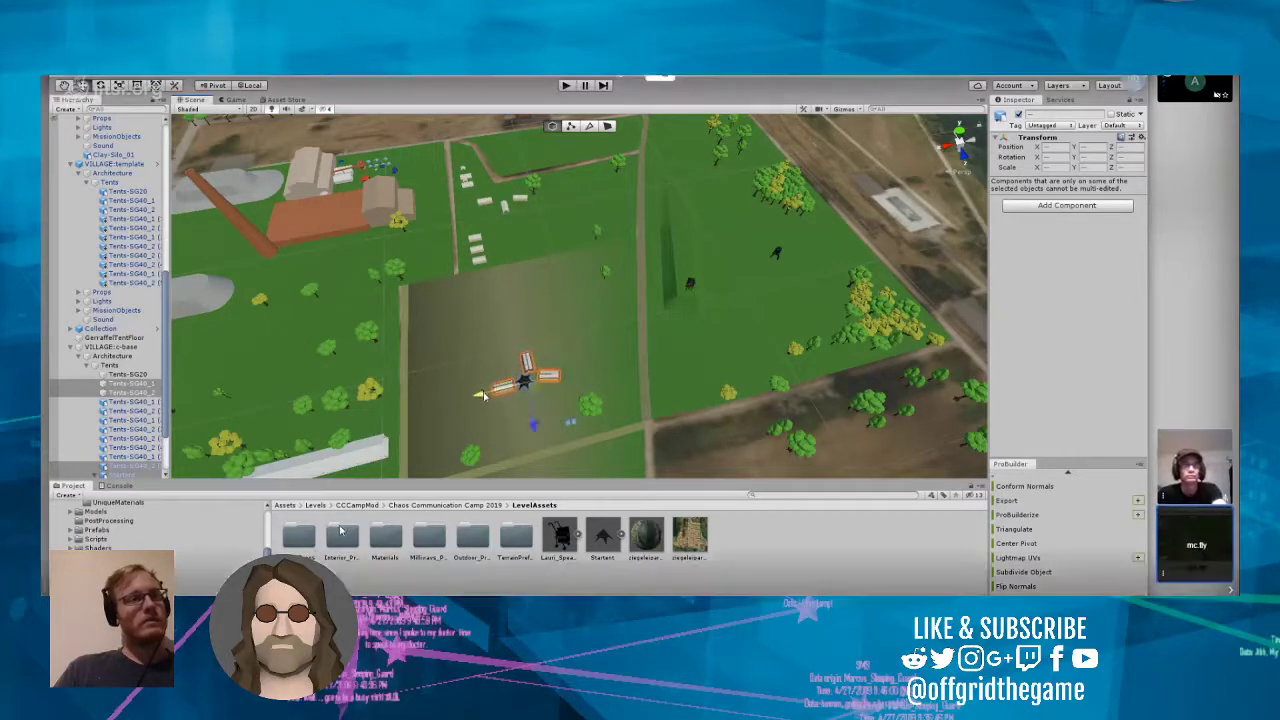
pyautogui.click(598, 455)
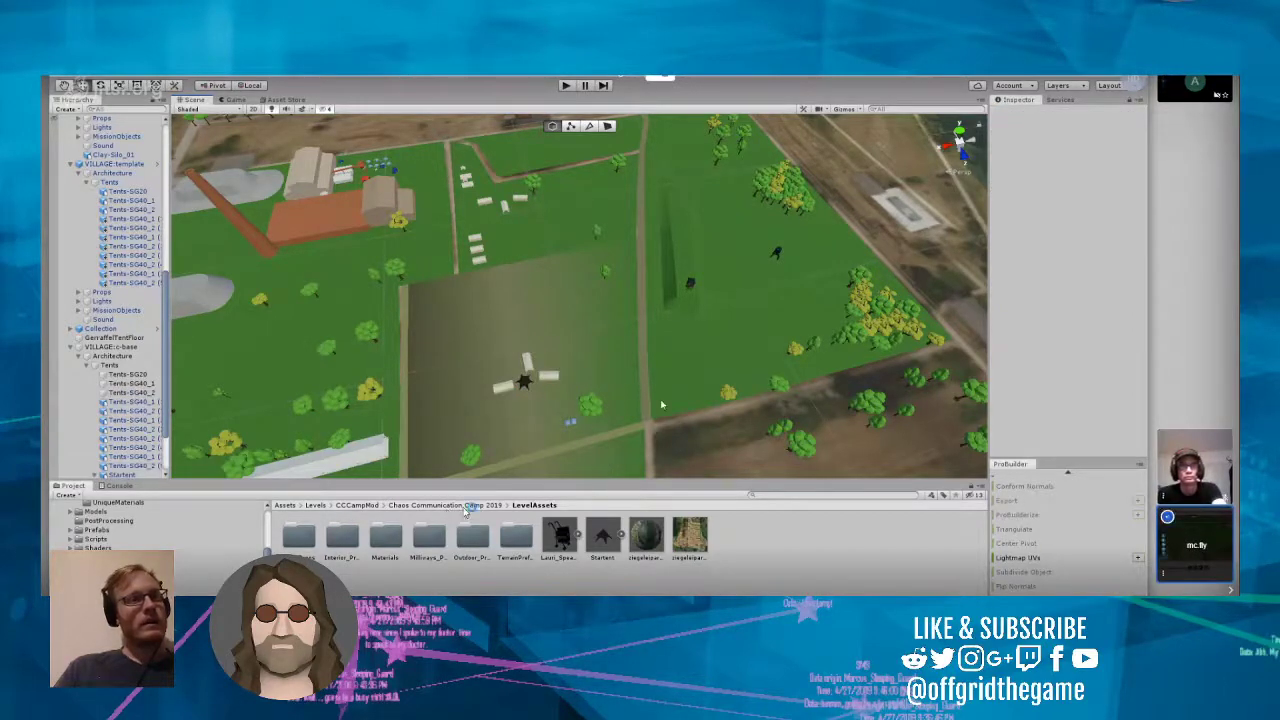
pyautogui.keyDown('alt'); pyautogui.moveTo(598, 455); pyautogui.dragTo(580, 395); pyautogui.keyUp('alt')
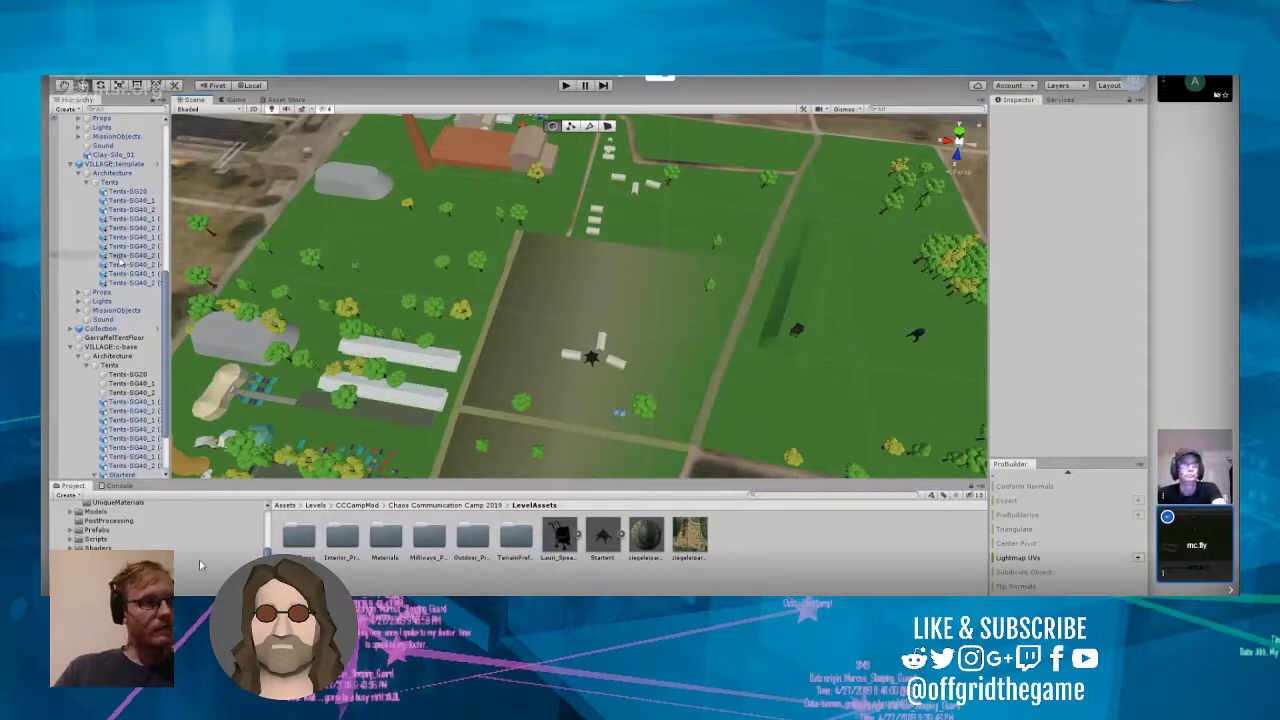
# Step: Step through the numbered tents of VILLAGE:template to check where each one stands in the level
pyautogui.click(124, 238)
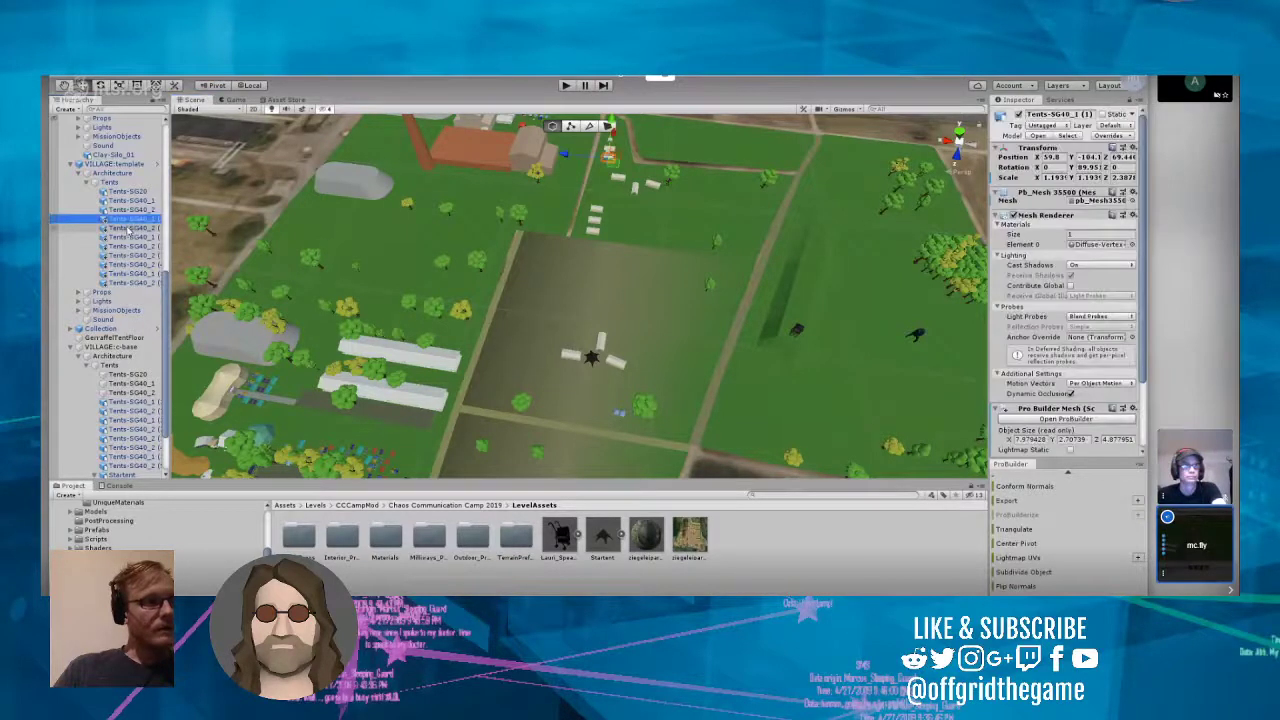
pyautogui.press('Down')
pyautogui.press('Down')
pyautogui.press('Down')
pyautogui.press('Down')
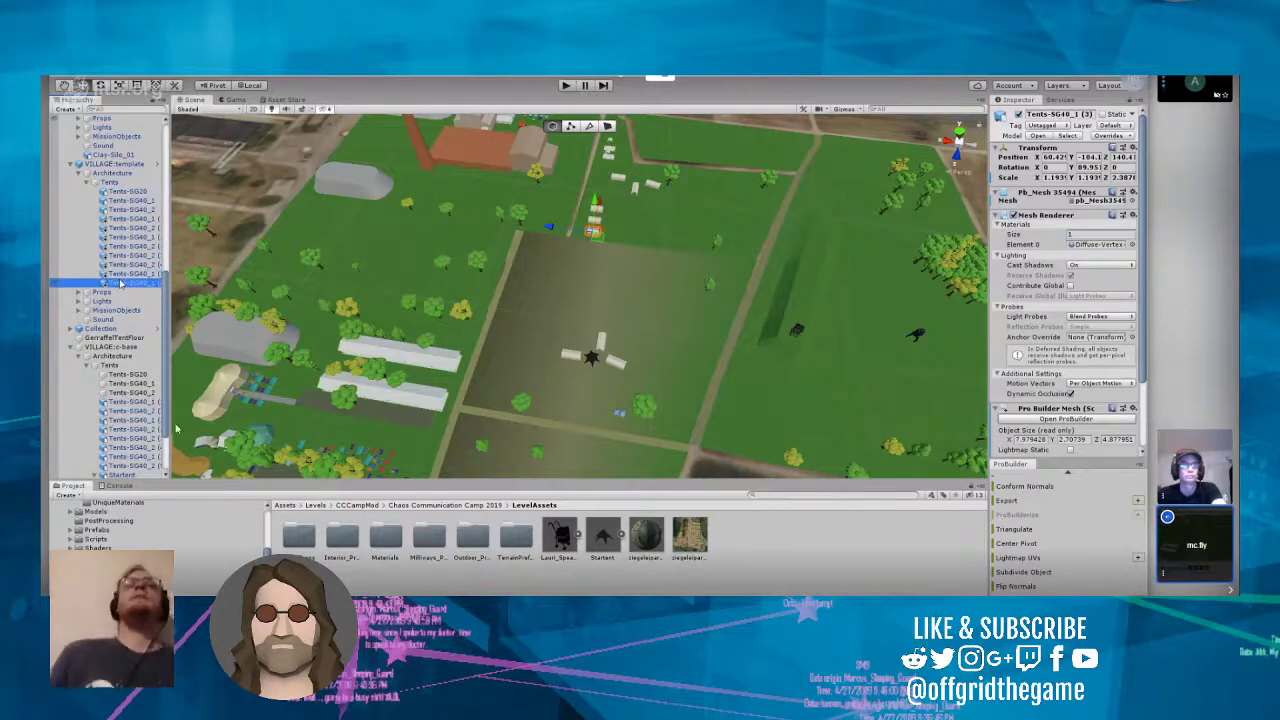
pyautogui.press('Down')
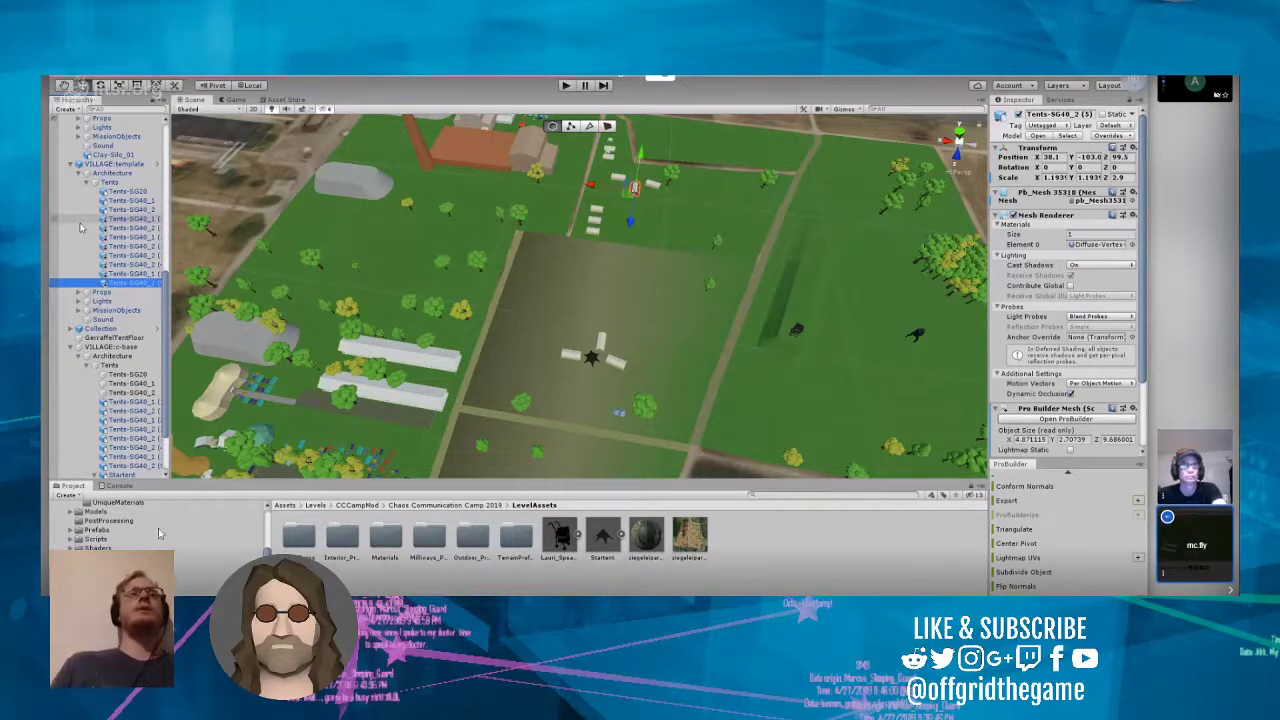
# Step: Look over the Outdoor_Props, Interior_Props and CCC_Props folders among the level assets
pyautogui.click(1066, 134)
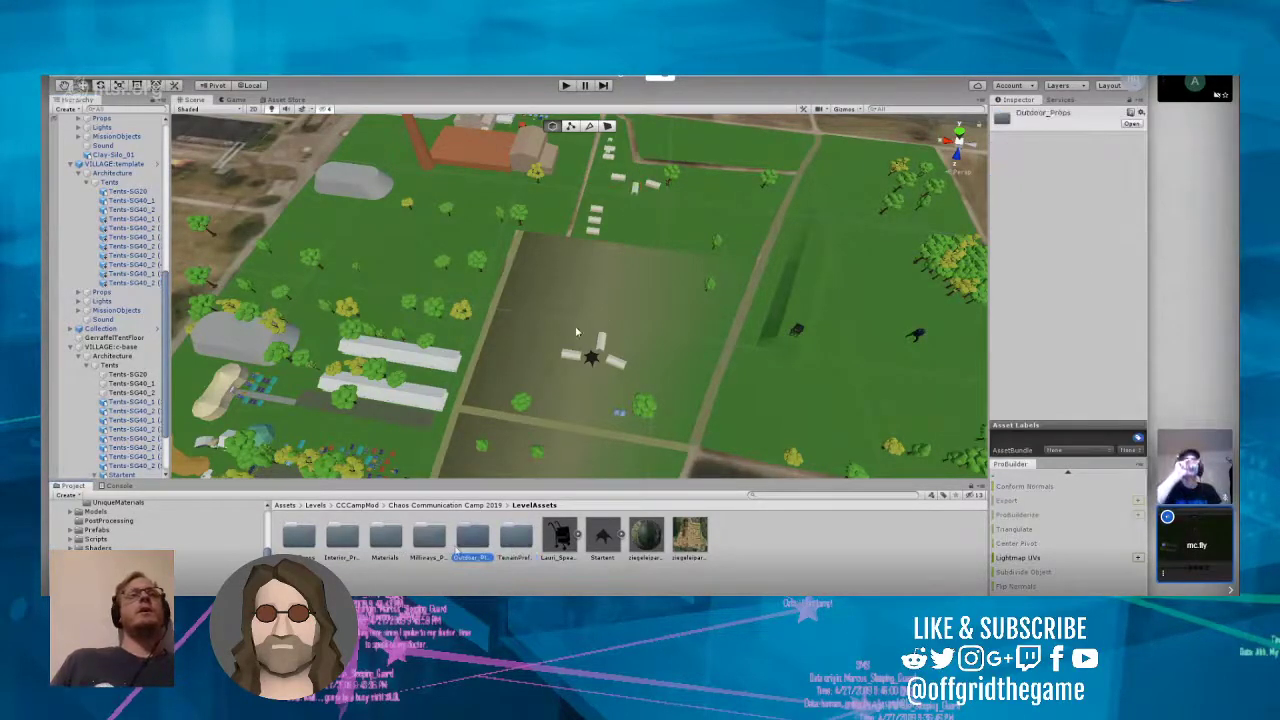
pyautogui.press('Left')
pyautogui.press('Left')
pyautogui.press('Left')
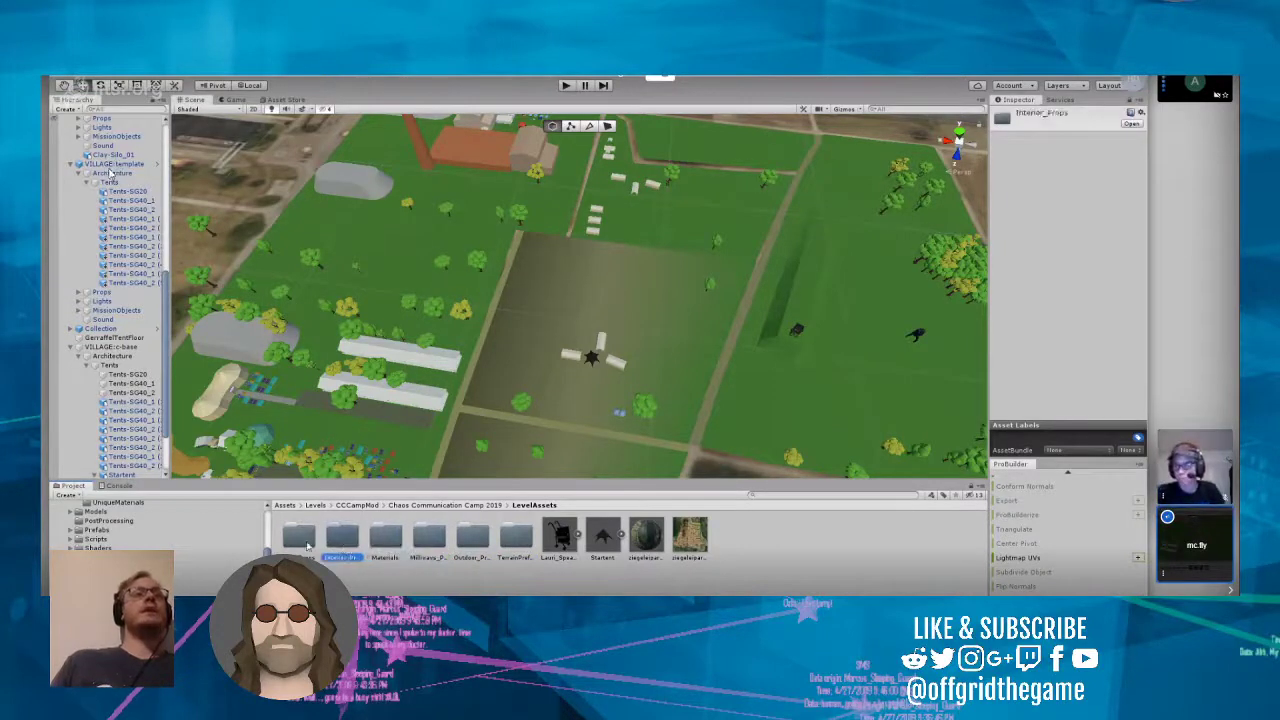
pyautogui.click(300, 540)
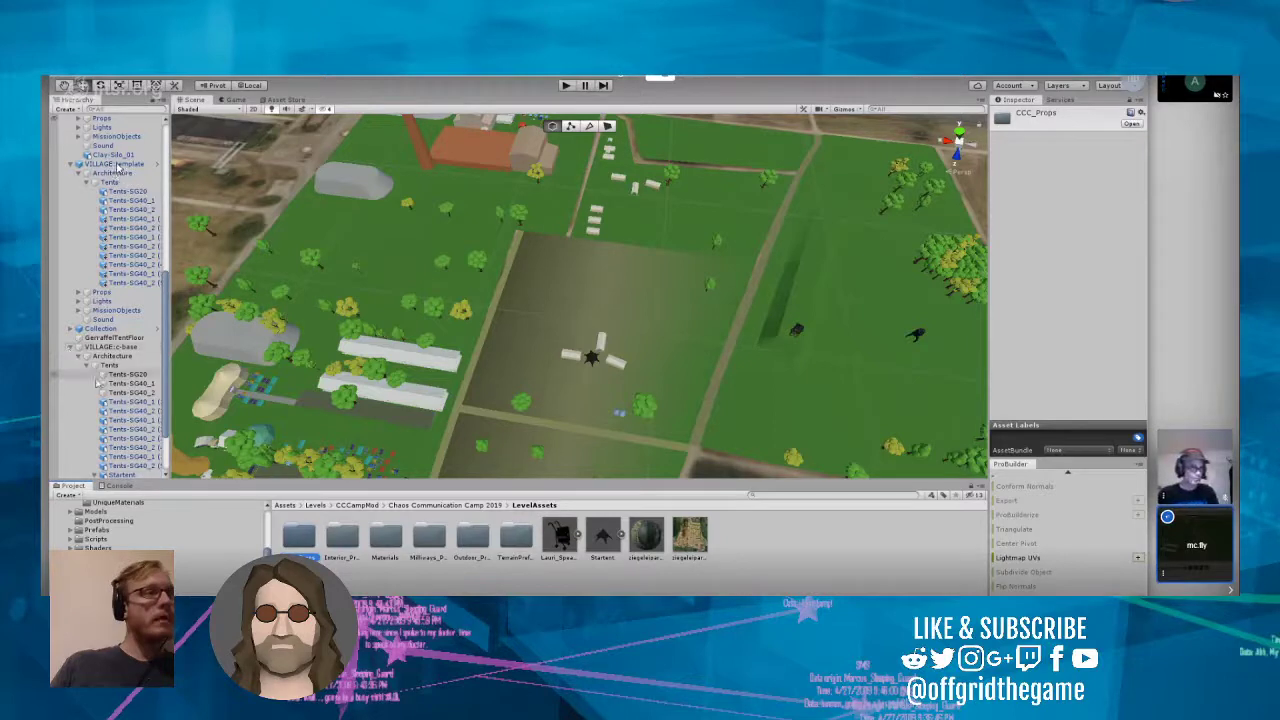
# Step: Step through the numbered tents of VILLAGE:c-base to identify which ones stand outside the Startent group
pyautogui.click(136, 411)
pyautogui.click(137, 420)
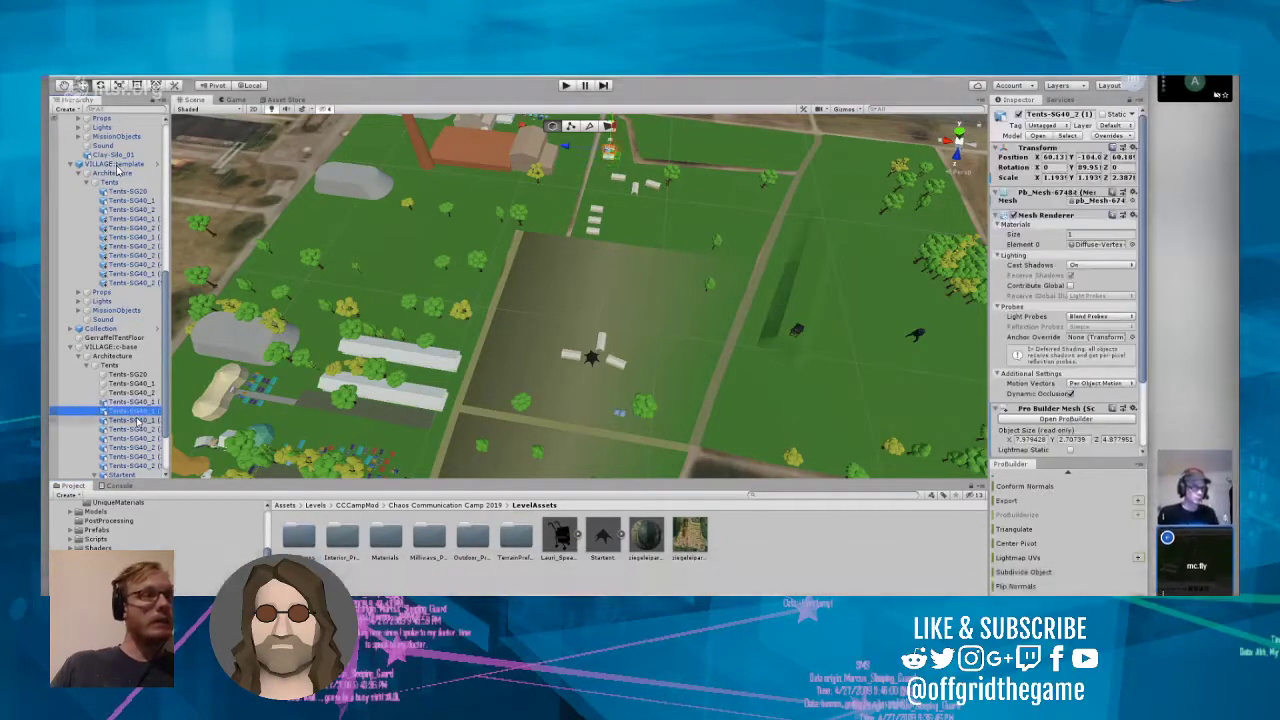
pyautogui.click(137, 429)
pyautogui.click(137, 439)
pyautogui.click(137, 447)
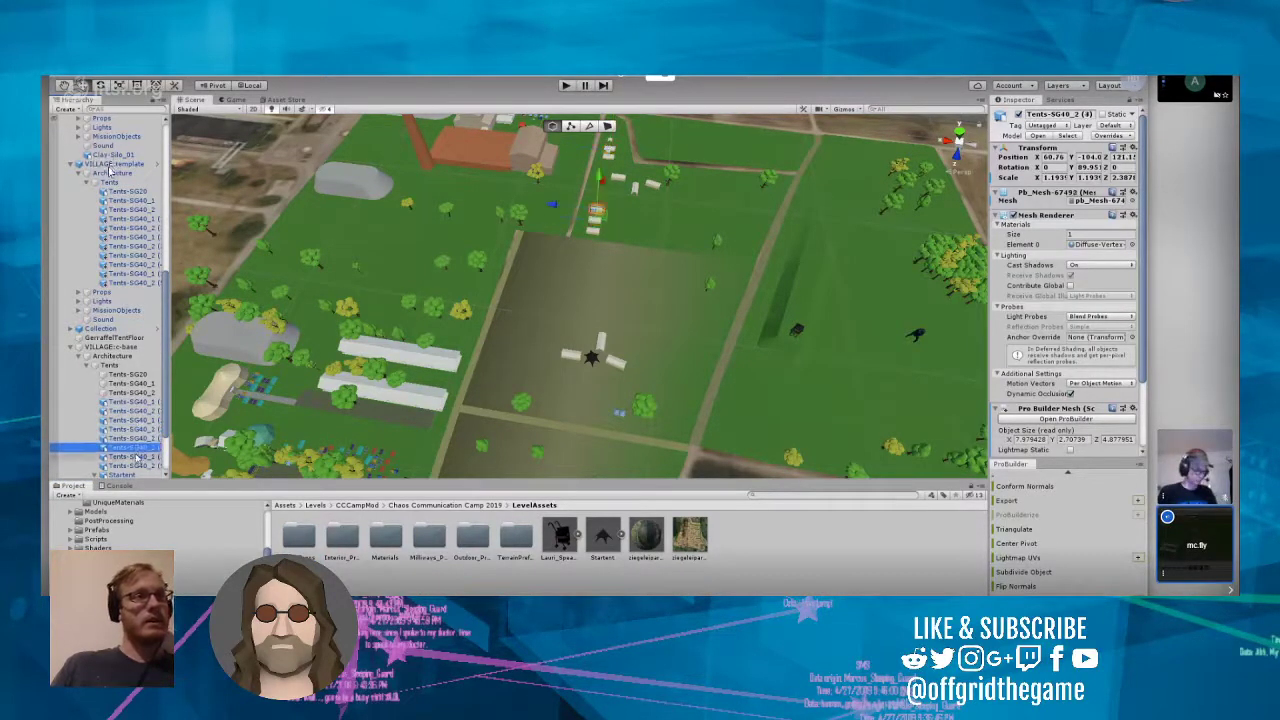
pyautogui.click(138, 456)
pyautogui.click(139, 465)
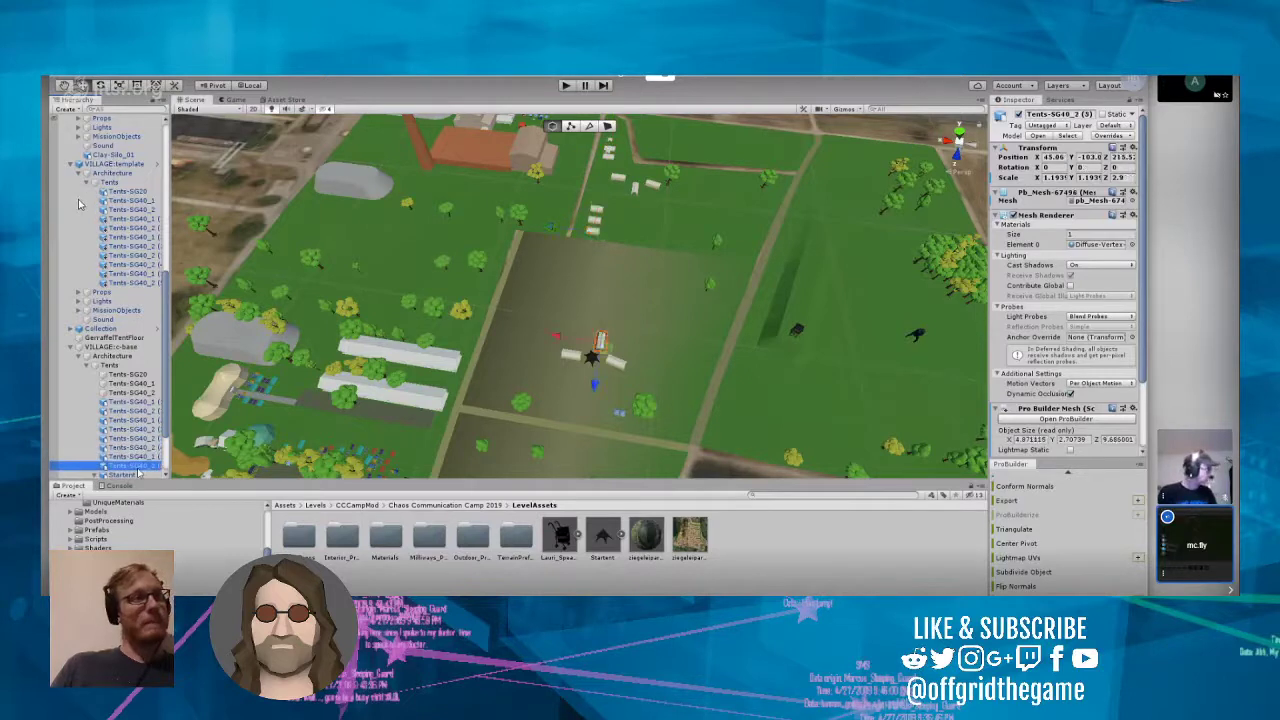
# Step: Delete Tents-SG20 and the numbered tent copies outside the c-base field from VILLAGE:c-base, keeping Tents-SG40_1, Tents-SG40_2 and Tents-SG40_2 (5)
pyautogui.click(139, 457)
pyautogui.keyDown('shift'); pyautogui.click(143, 447); pyautogui.keyUp('shift')
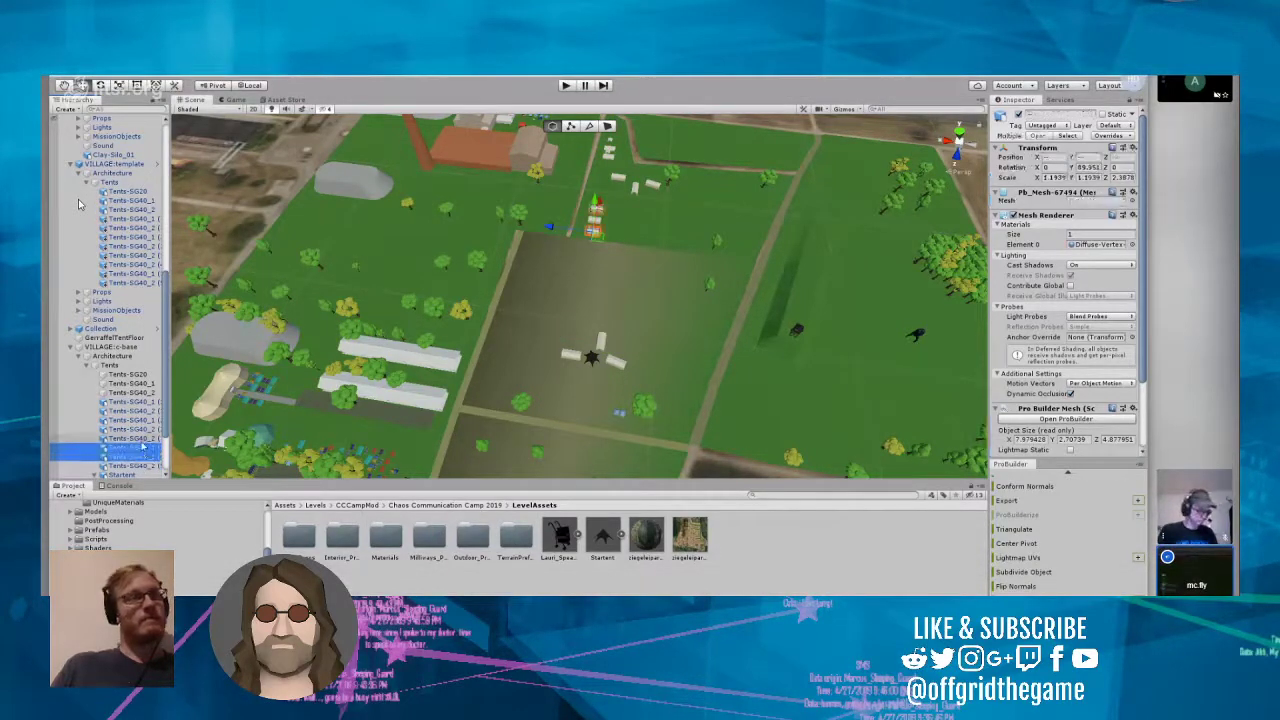
pyautogui.keyDown('ctrl'); pyautogui.click(143, 439); pyautogui.keyUp('ctrl')
pyautogui.keyDown('ctrl'); pyautogui.click(143, 430); pyautogui.keyUp('ctrl')
pyautogui.keyDown('ctrl'); pyautogui.click(143, 421); pyautogui.keyUp('ctrl')
pyautogui.keyDown('ctrl'); pyautogui.click(143, 411); pyautogui.keyUp('ctrl')
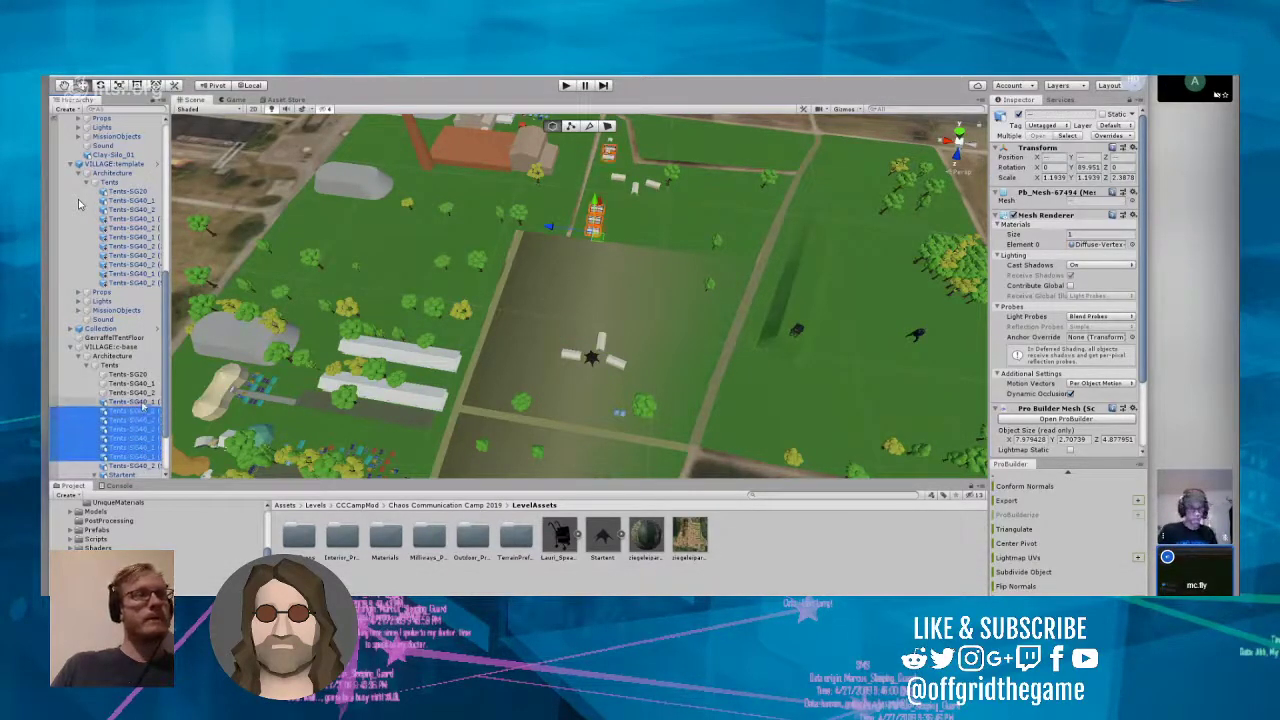
pyautogui.keyDown('ctrl'); pyautogui.click(143, 401); pyautogui.keyUp('ctrl')
pyautogui.keyDown('ctrl'); pyautogui.click(140, 374); pyautogui.keyUp('ctrl')
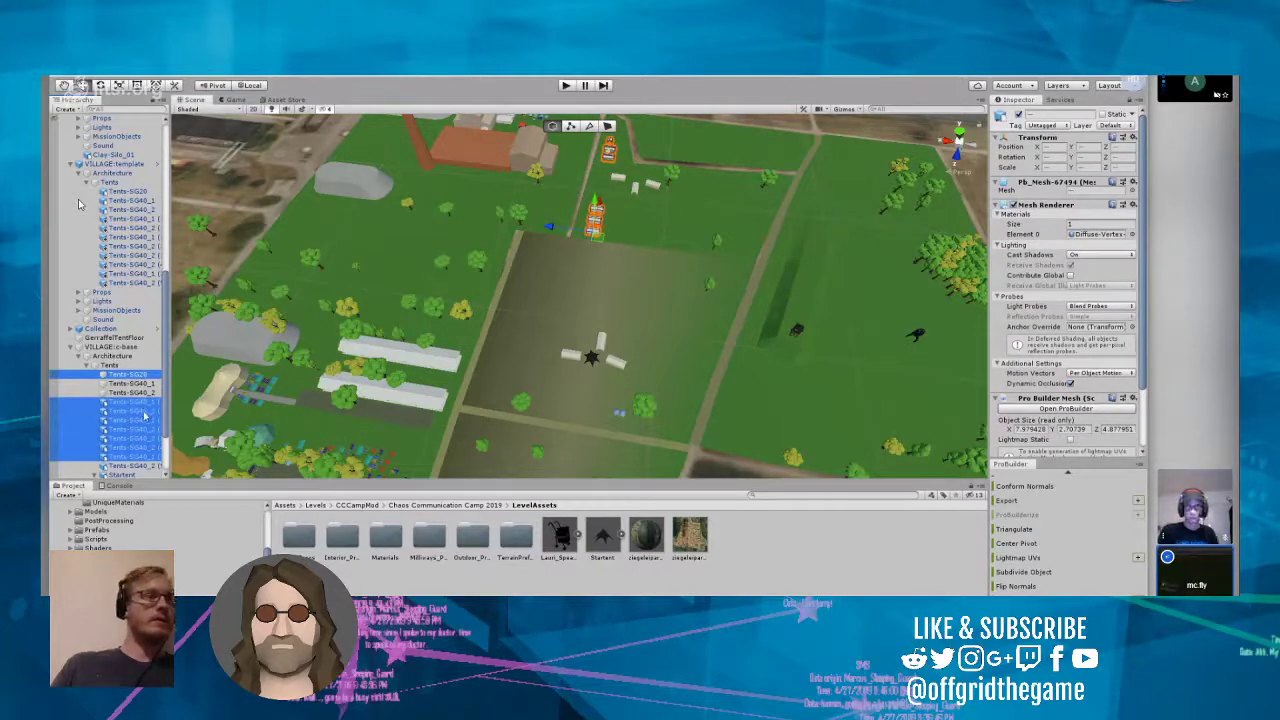
pyautogui.moveTo(318, 423); pyautogui.dragTo(383, 391, button='right')
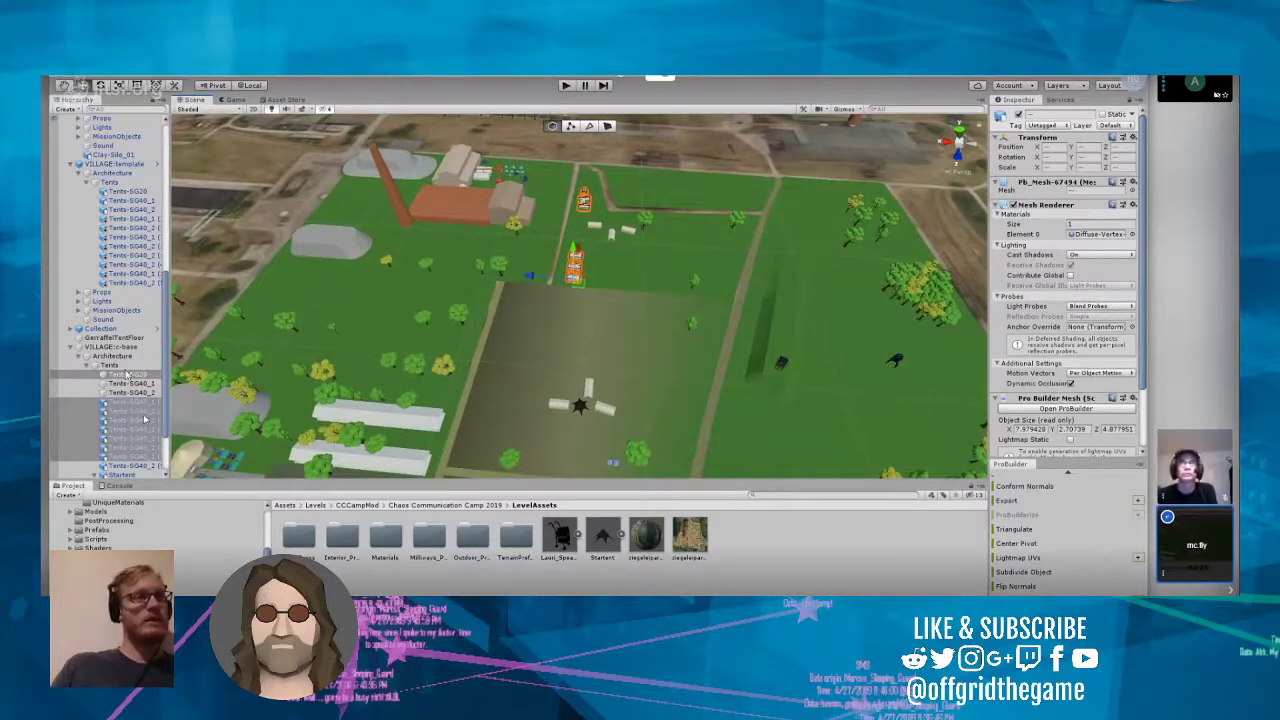
pyautogui.rightClick(143, 419)
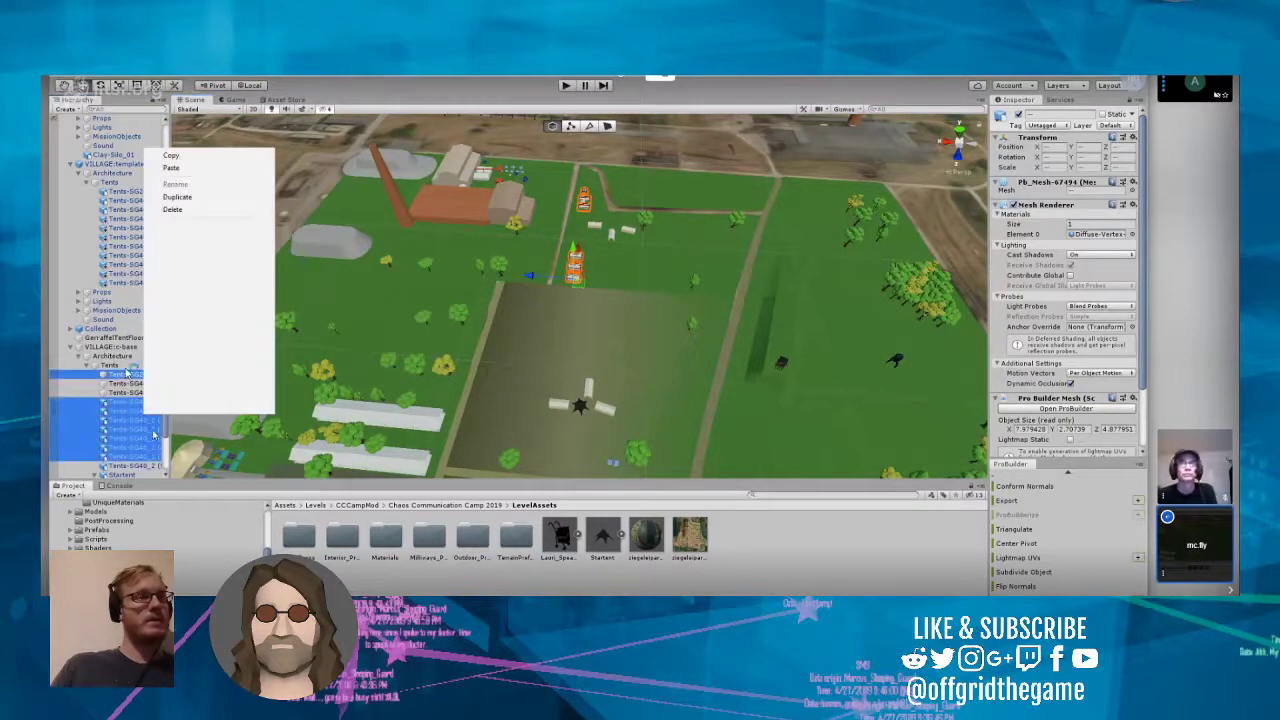
pyautogui.click(181, 213)
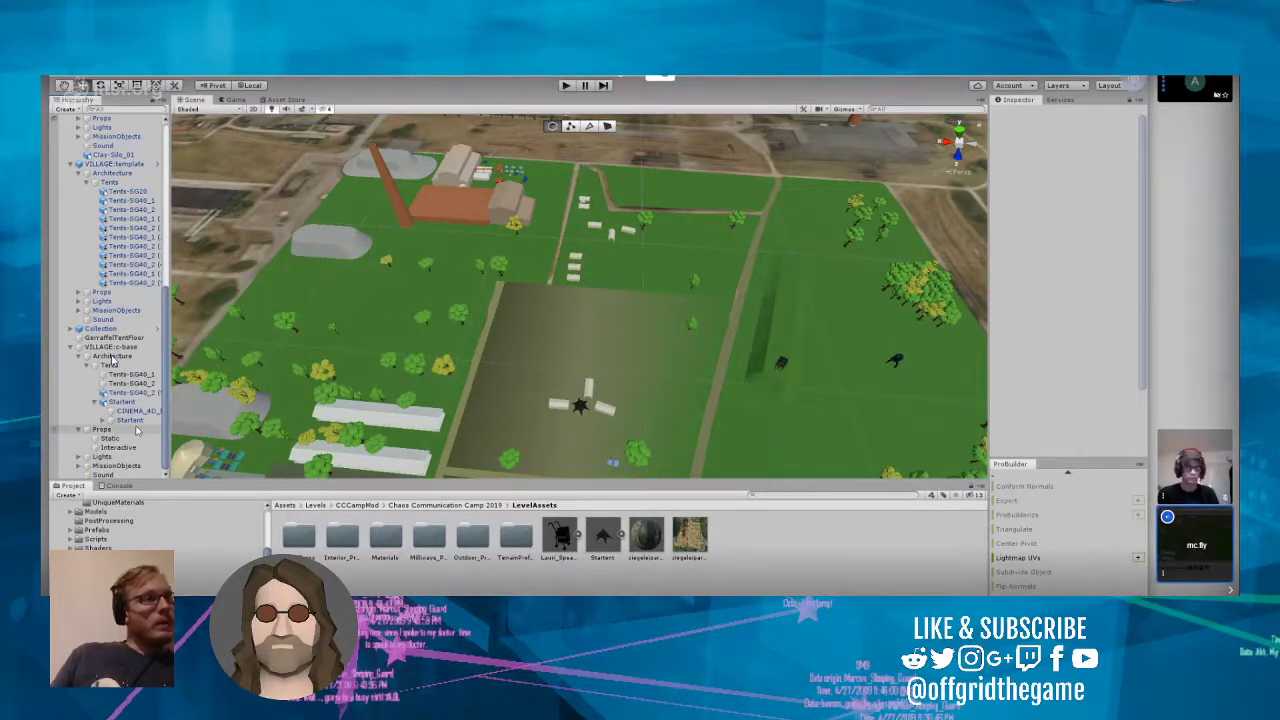
# Step: Check the remaining tents and the Startent of VILLAGE:c-base, hiding and showing the whole village once
pyautogui.click(130, 384)
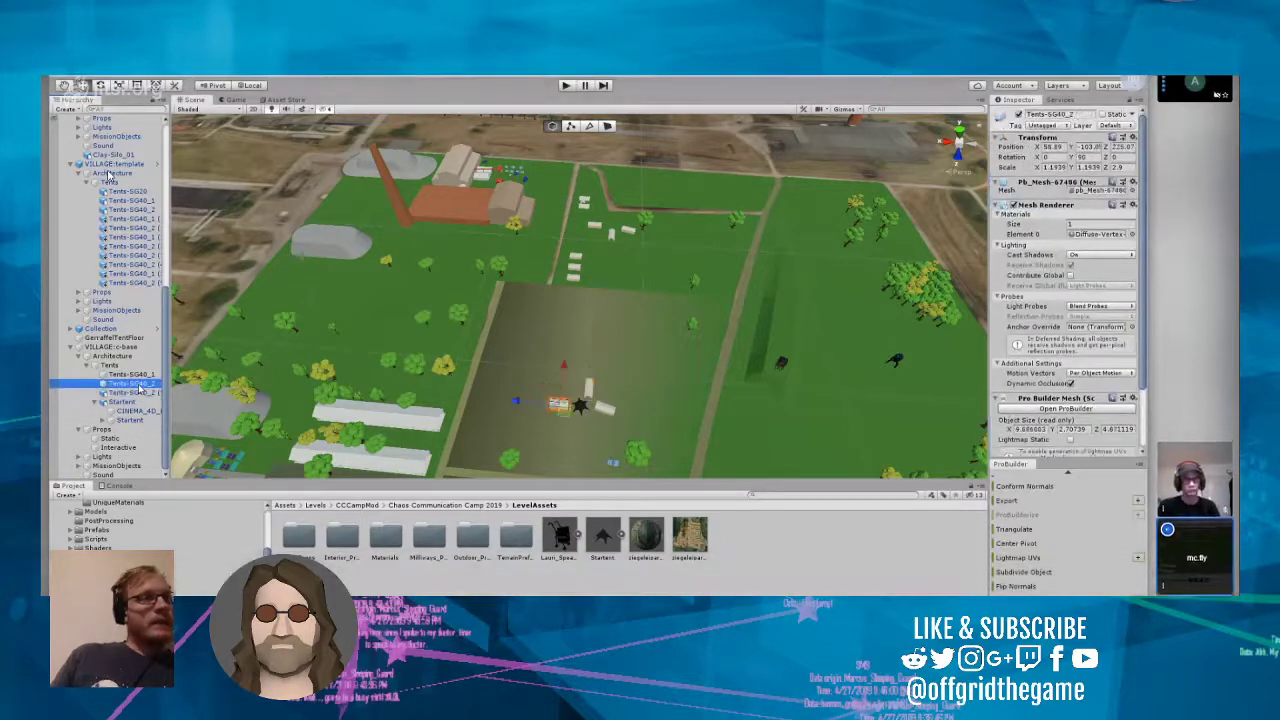
pyautogui.click(136, 376)
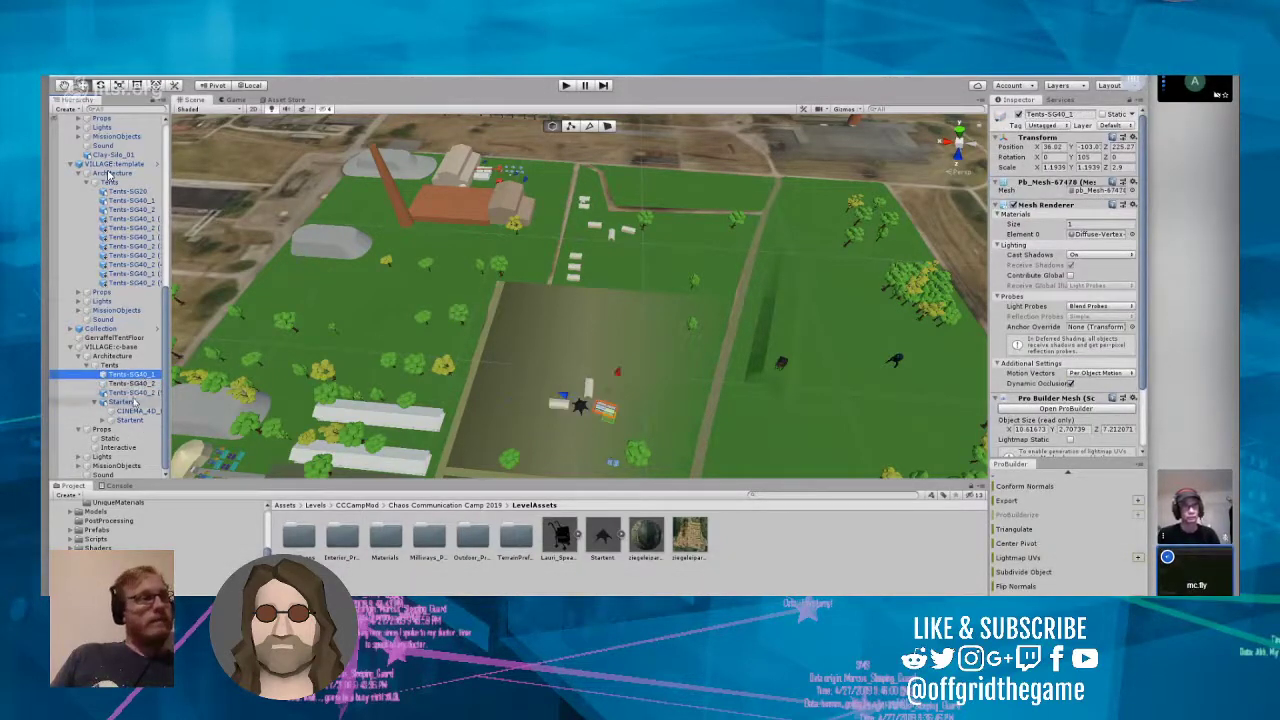
pyautogui.click(120, 401)
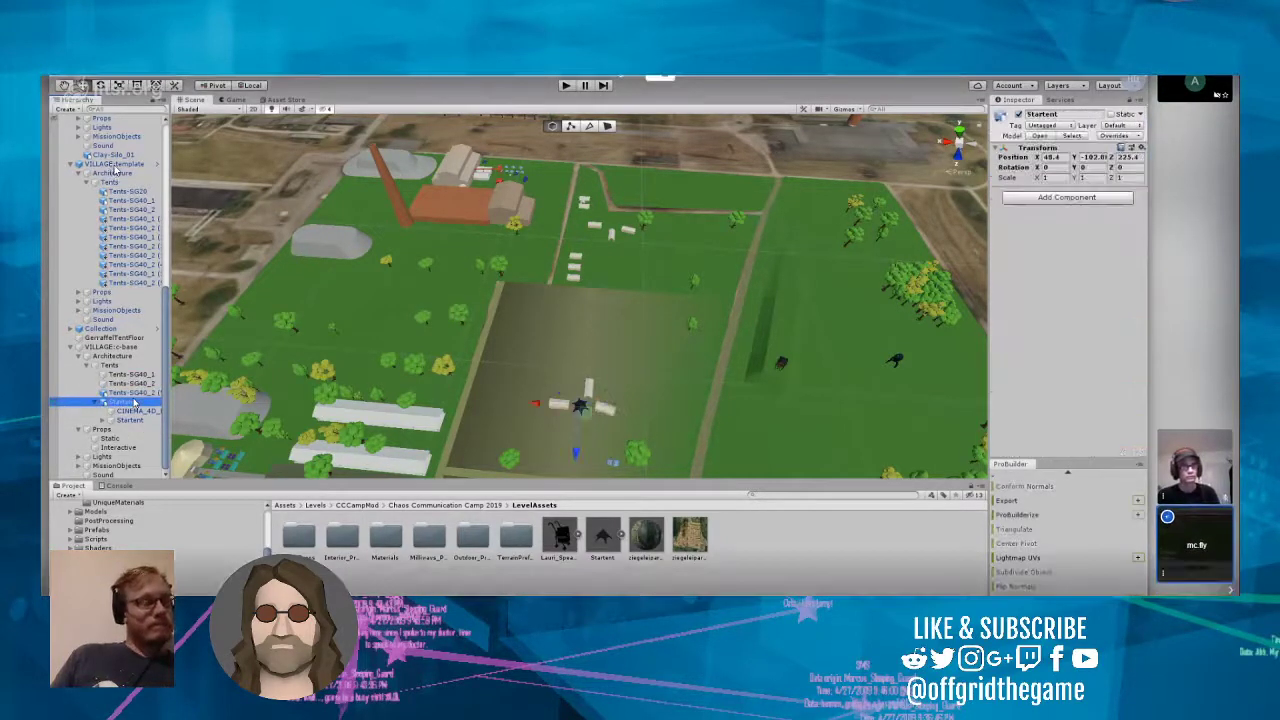
pyautogui.click(55, 348)
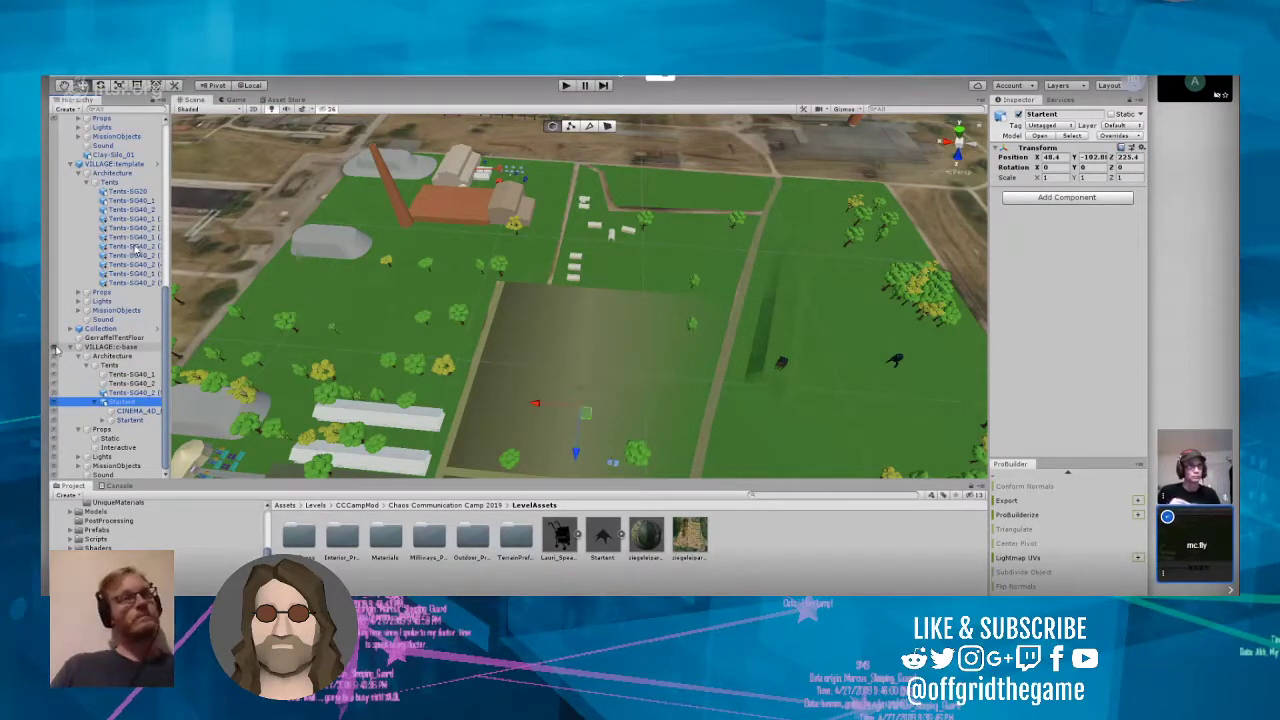
pyautogui.click(56, 348)
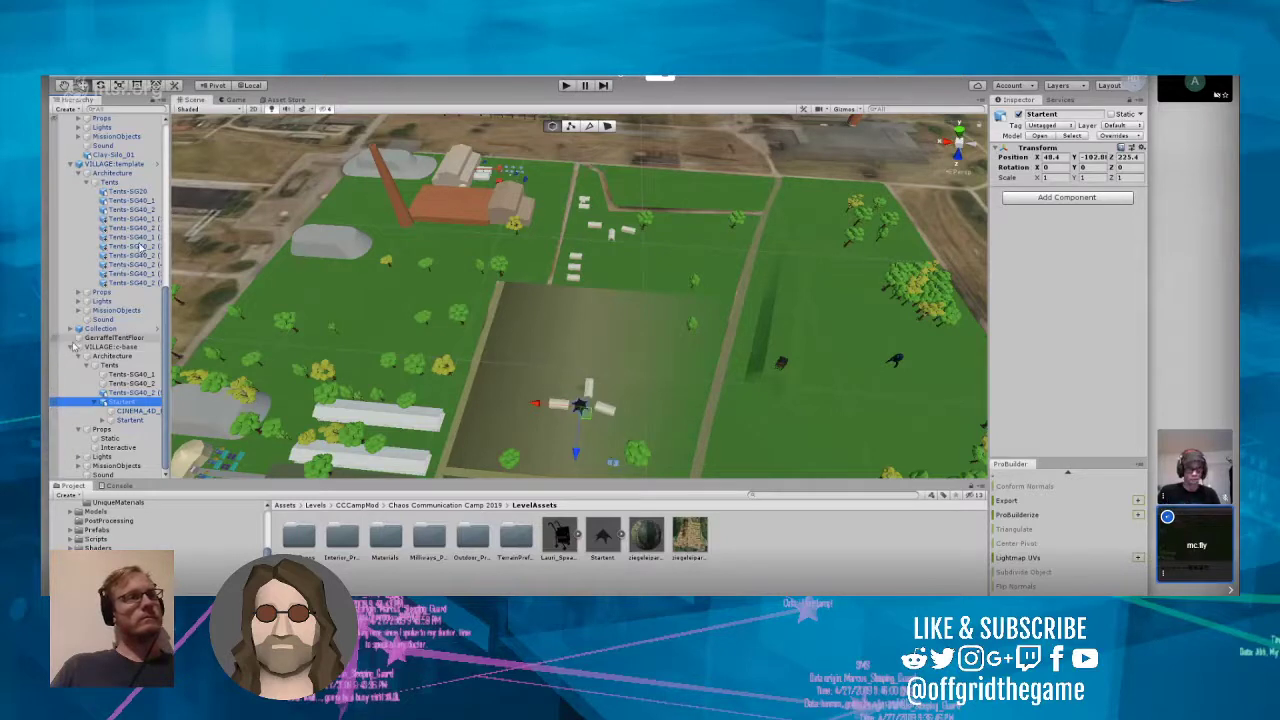
# Step: Frame VILLAGE:Milliways in the level and locate its prefab asset in the project's Scene folder
pyautogui.scroll(10, 100, 250)
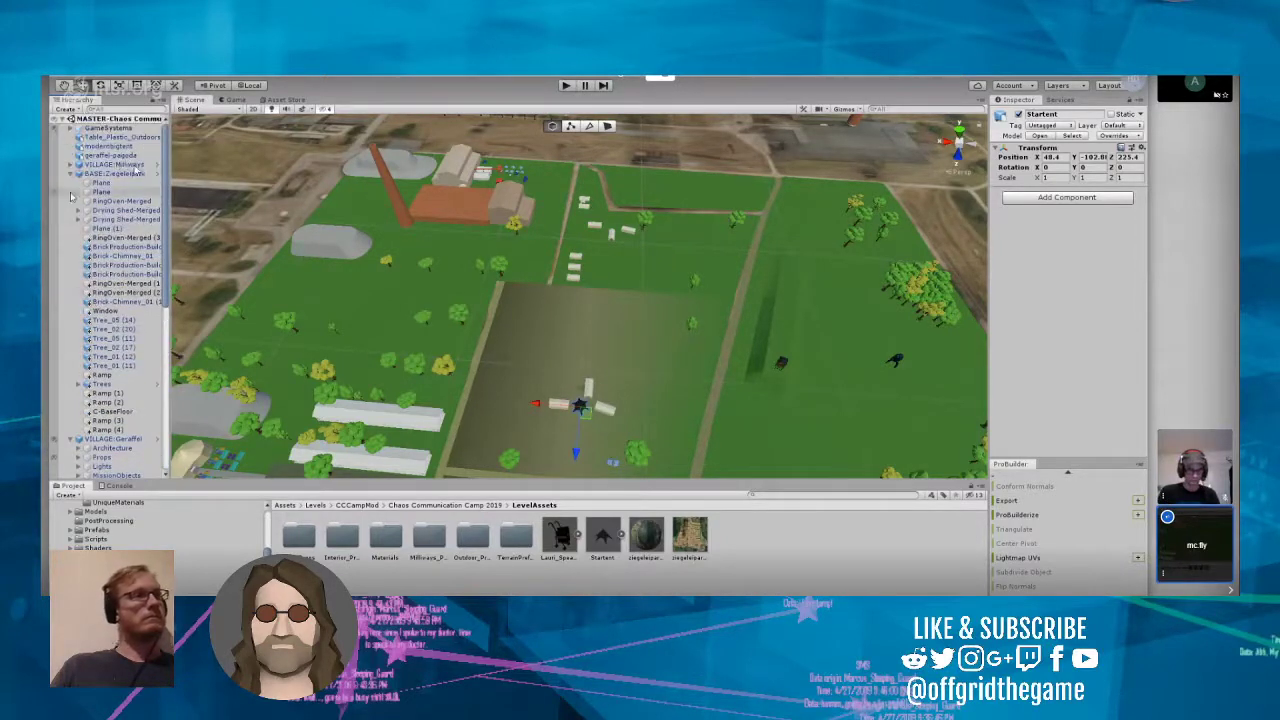
pyautogui.click(71, 174)
pyautogui.click(71, 165)
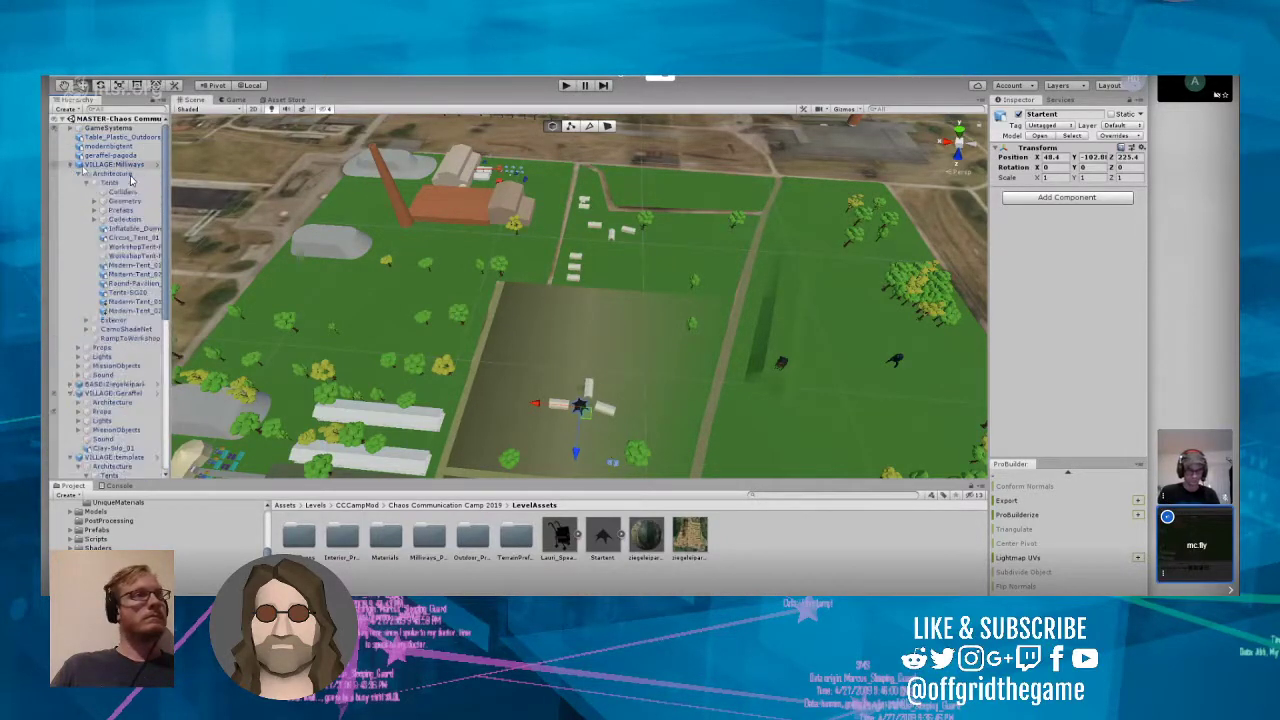
pyautogui.click(96, 165)
pyautogui.doubleClick(96, 165)
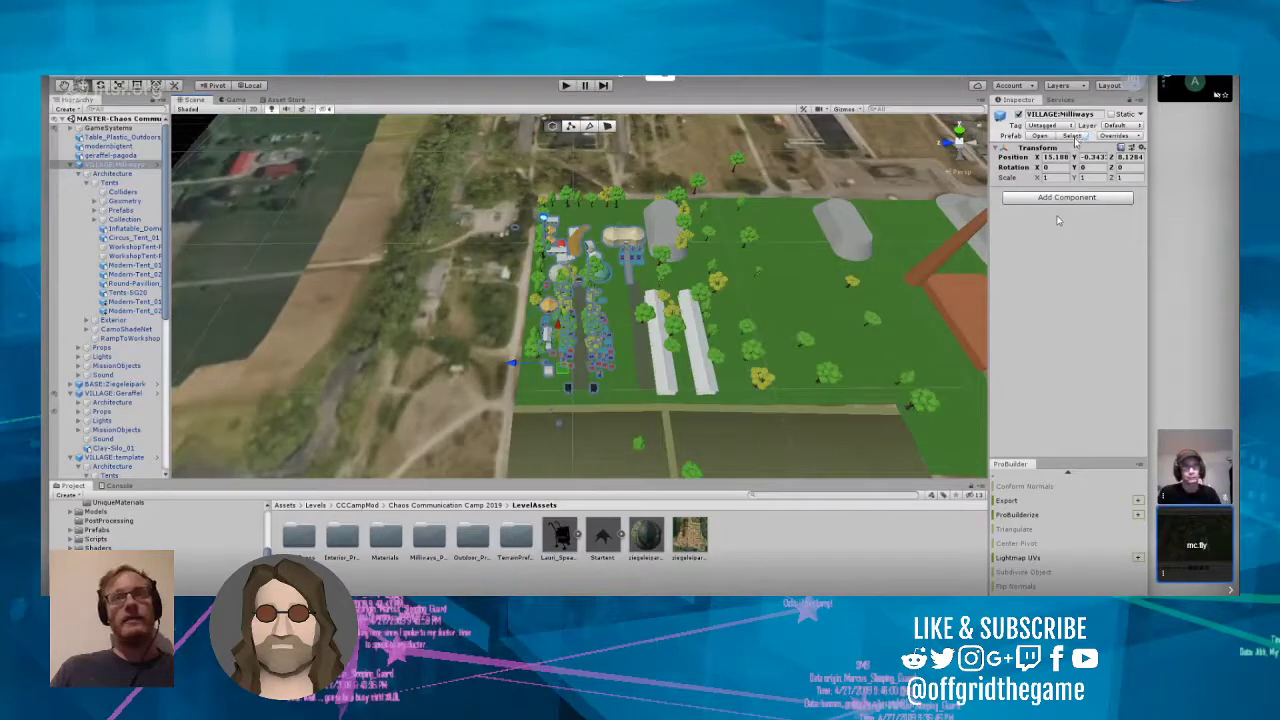
pyautogui.click(1072, 136)
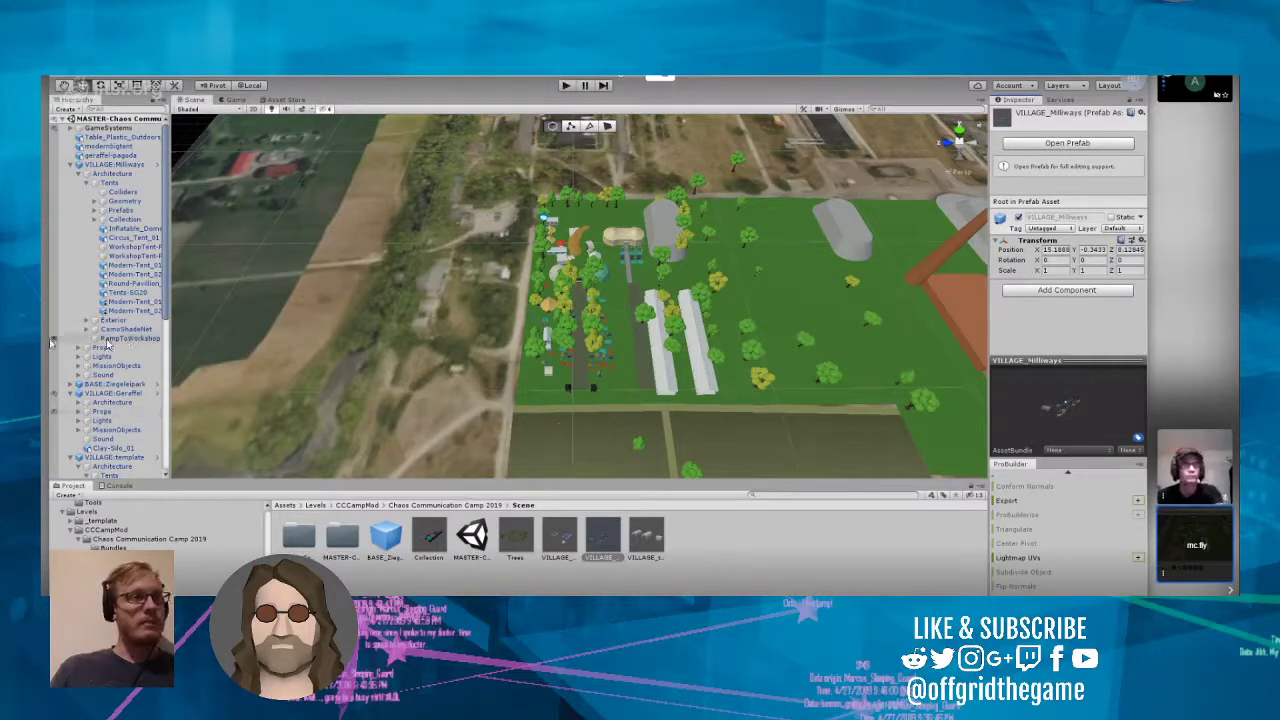
# Step: Save VILLAGE:c-base as a new prefab asset in the Chaos Communication Camp 2019 Scene folder
pyautogui.scroll(-8, 117, 391)
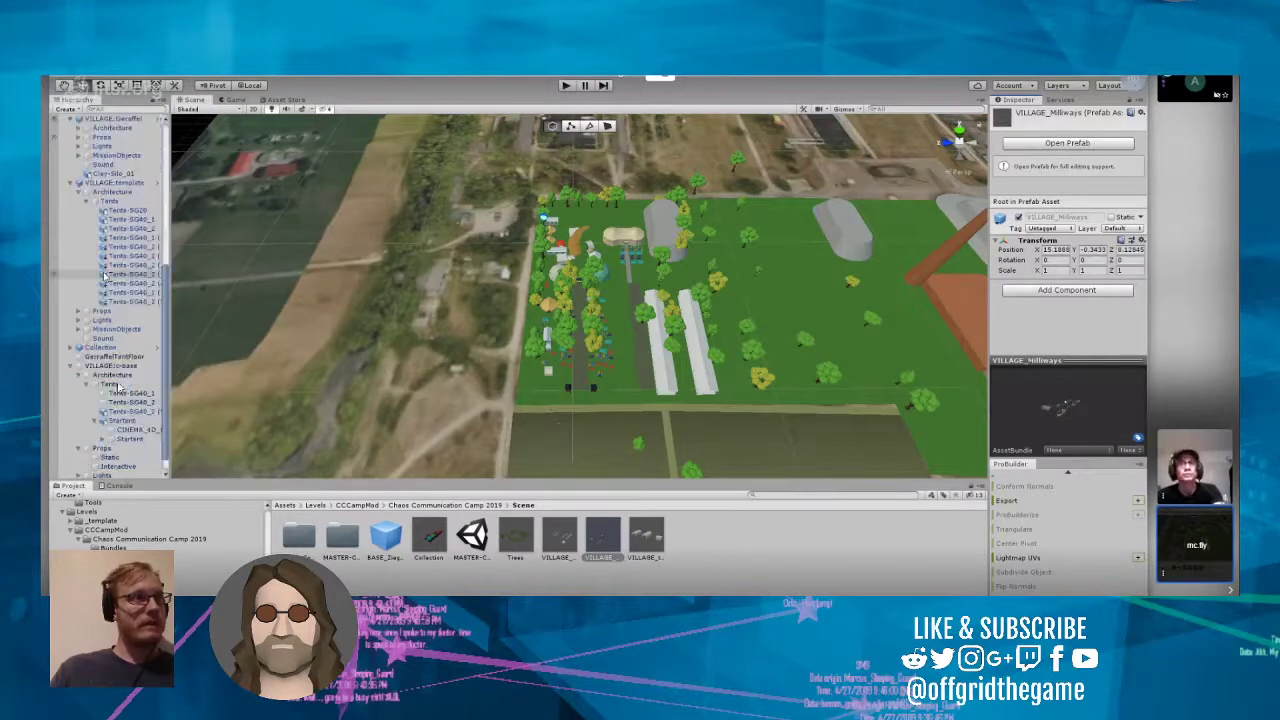
pyautogui.scroll(2, 118, 385)
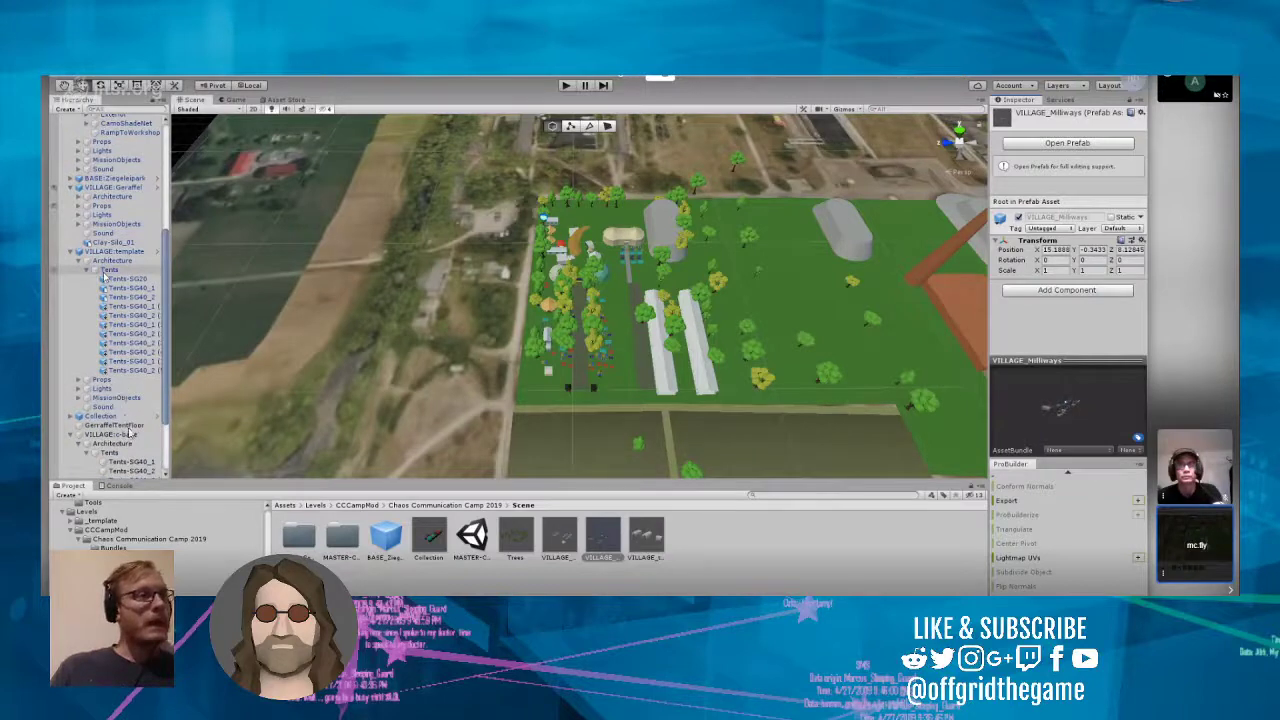
pyautogui.scroll(-3, 112, 440)
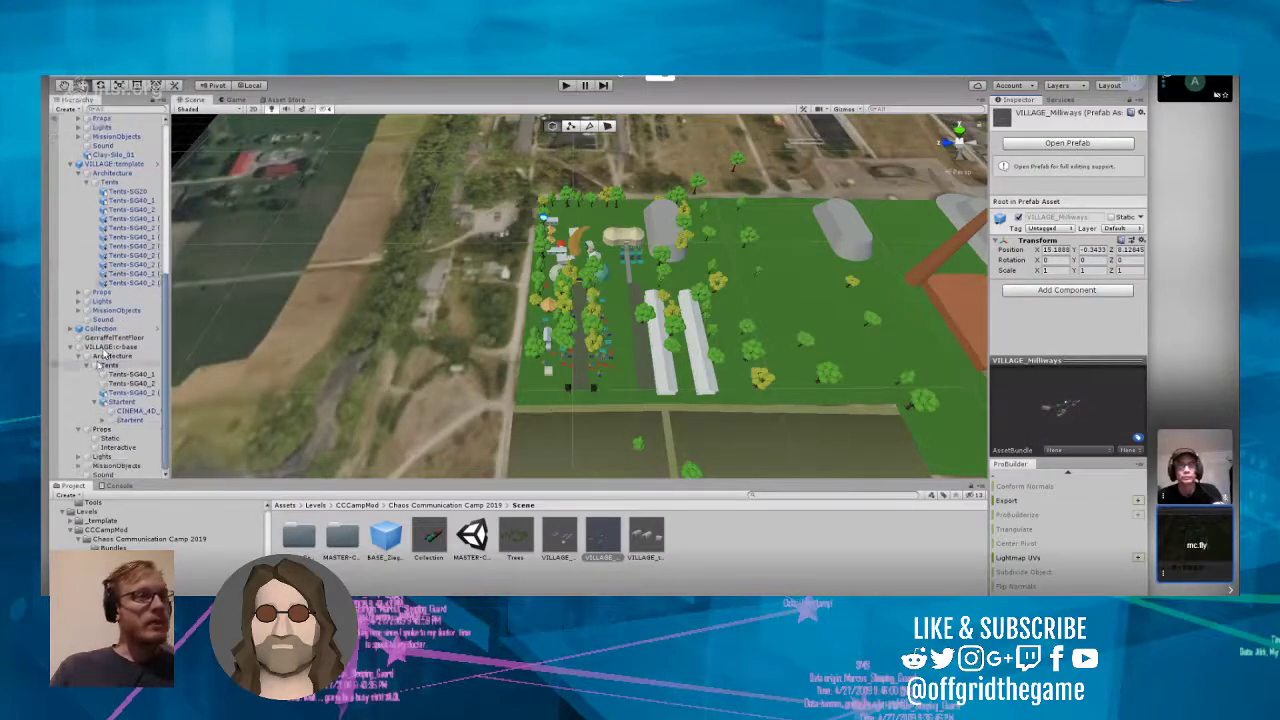
pyautogui.click(110, 347)
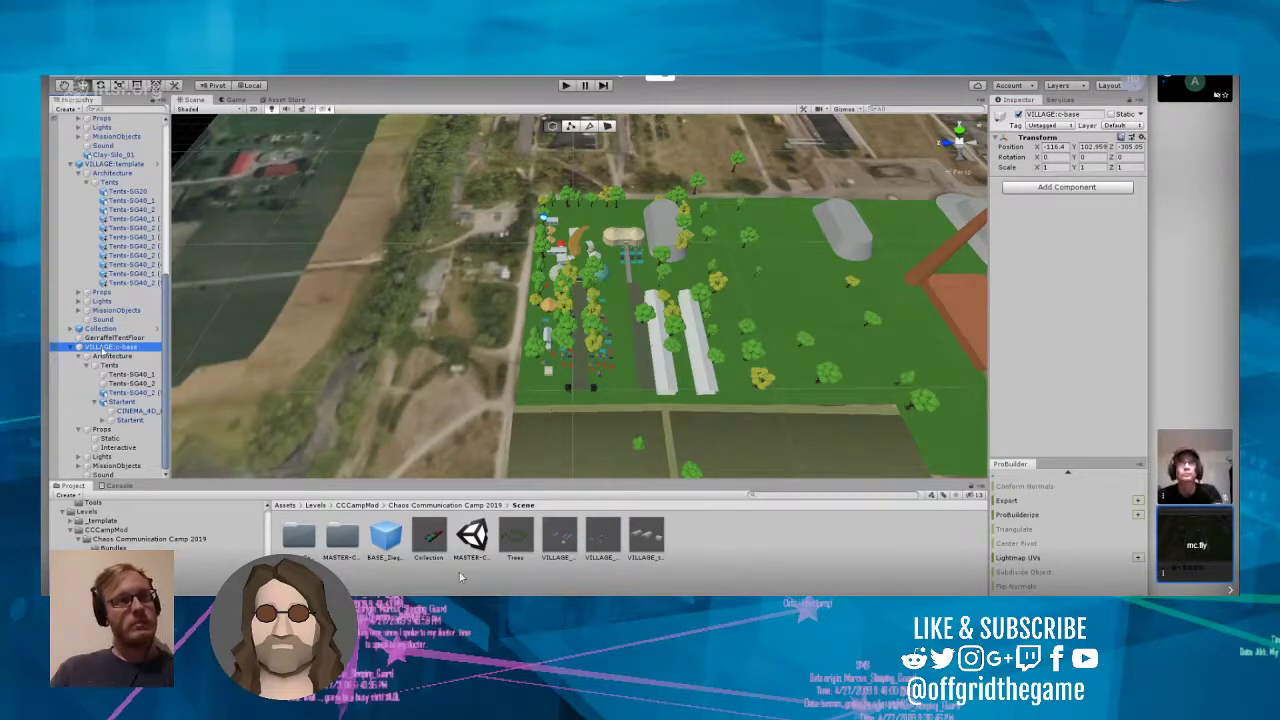
pyautogui.moveTo(512, 282); pyautogui.dragTo(671, 344, button='right')
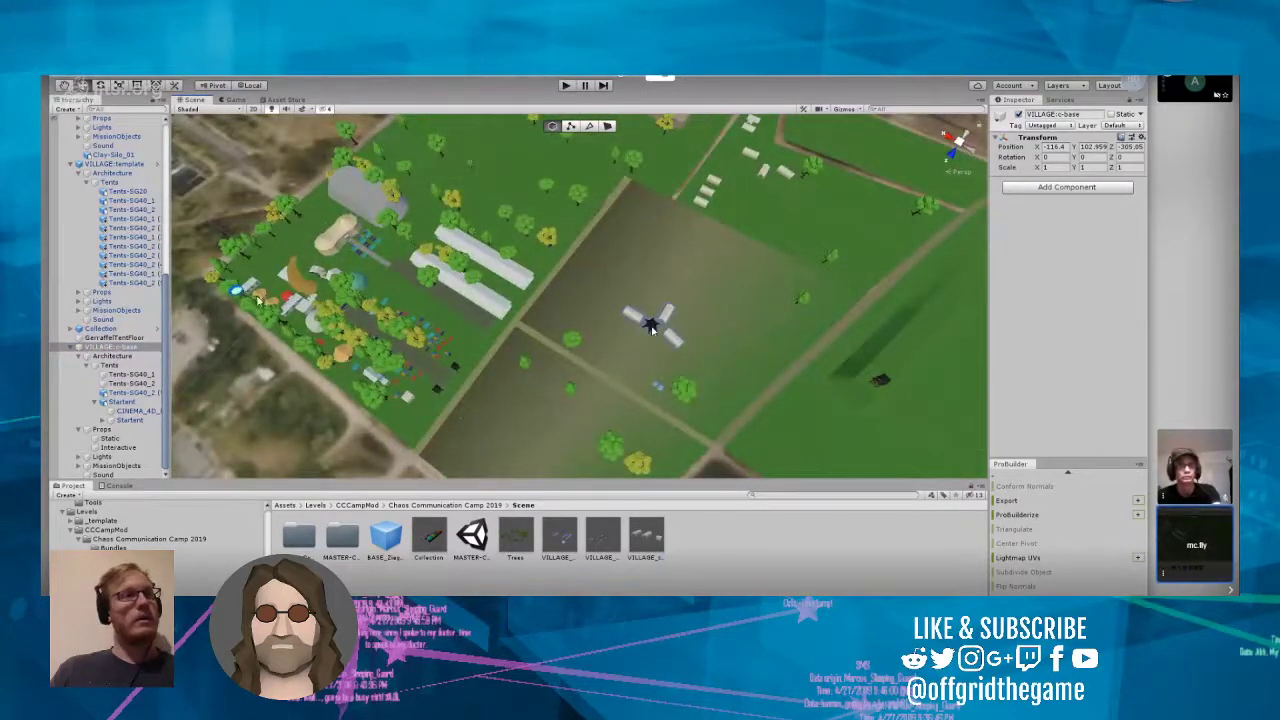
pyautogui.click(105, 347)
pyautogui.moveTo(168, 369); pyautogui.dragTo(701, 544)
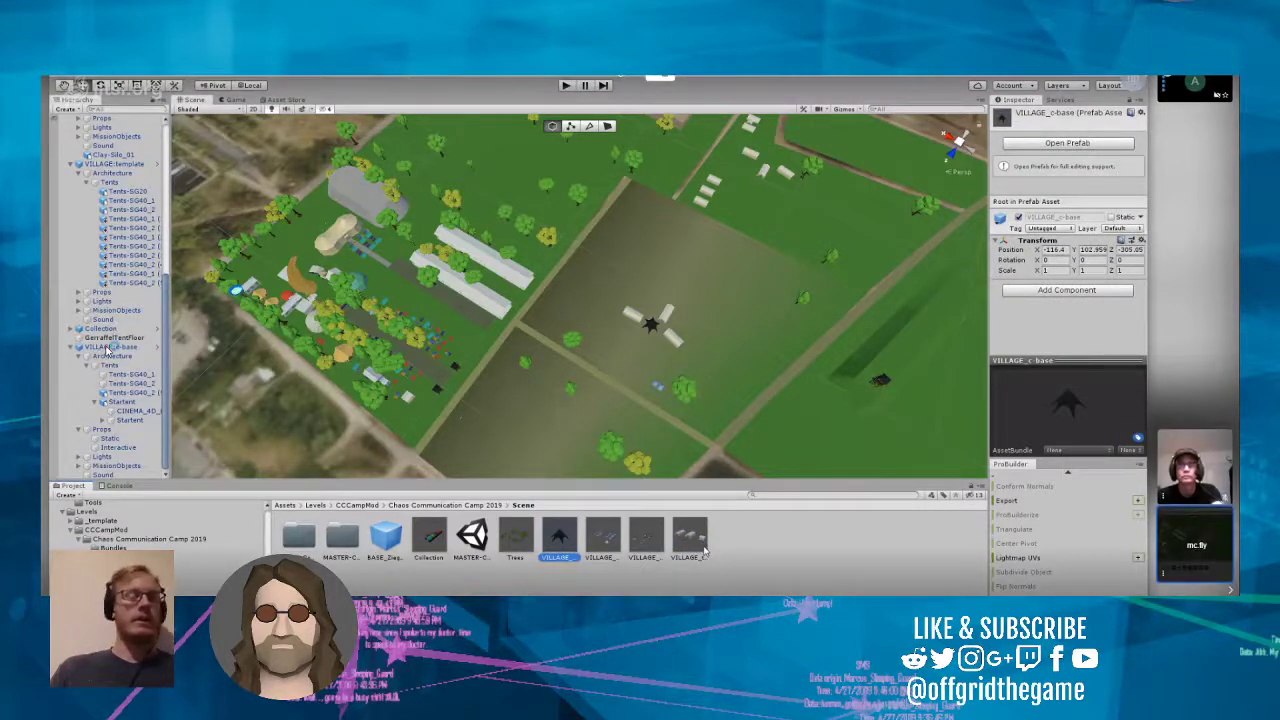
# Step: Open the VILLAGE_c-base prefab for editing and examine its tents against the surrounding environment tents
pyautogui.click(158, 350)
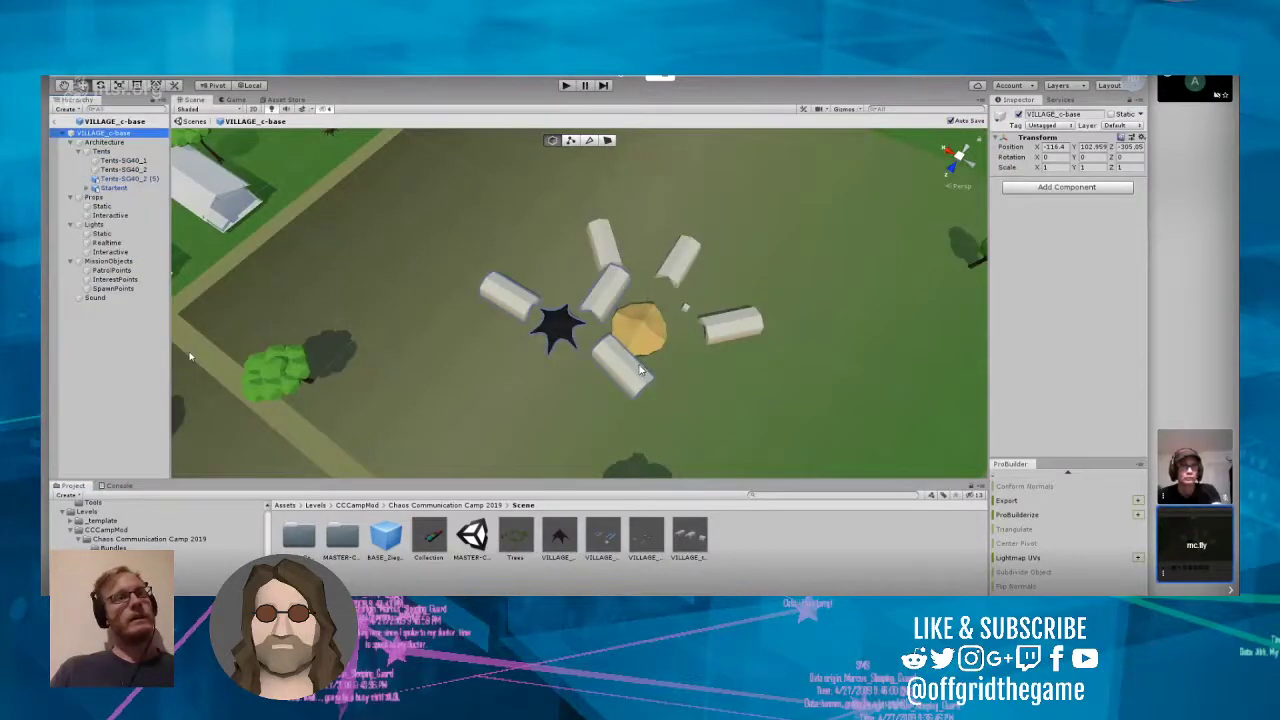
pyautogui.moveTo(298, 316)
pyautogui.mouseDown(button='right')
pyautogui.moveTo(291, 302)
pyautogui.moveTo(250, 299)
pyautogui.moveTo(206, 249)
pyautogui.moveTo(314, 323)
pyautogui.mouseUp(button='right')
pyautogui.scroll(6, 654, 337)
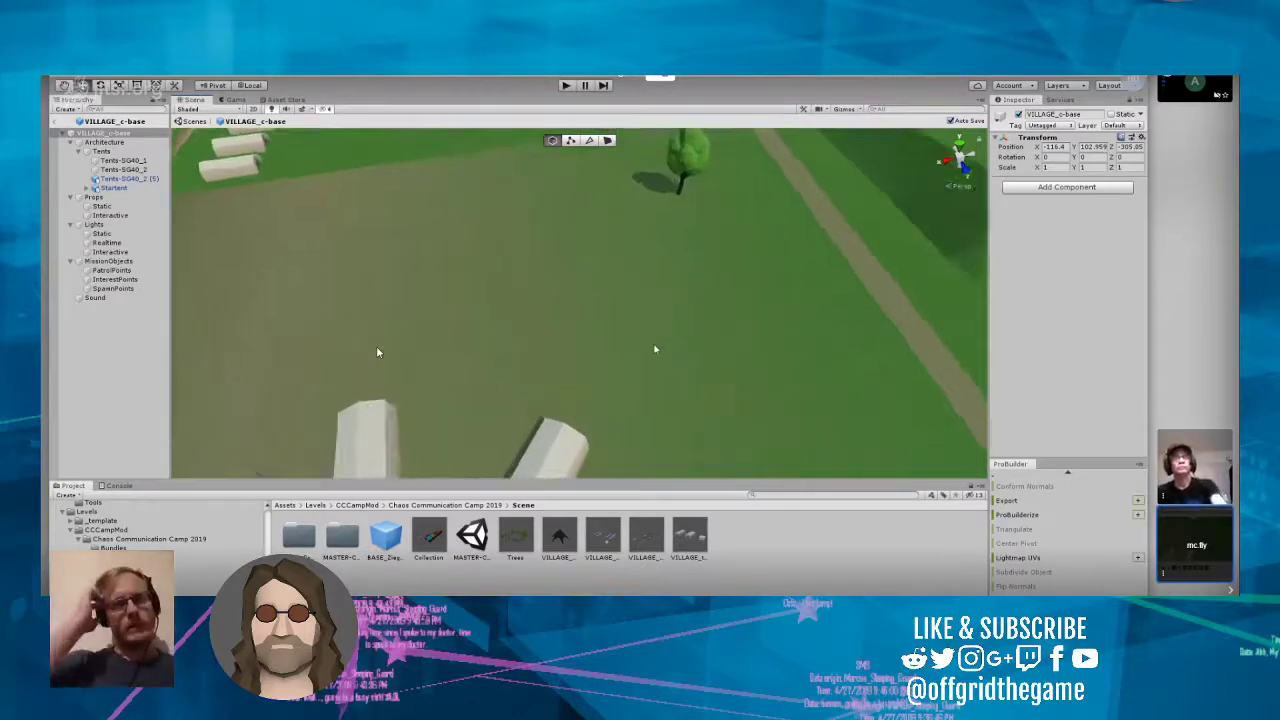
pyautogui.moveTo(654, 349); pyautogui.dragTo(1097, 361, button='right')
pyautogui.scroll(5, 572, 287)
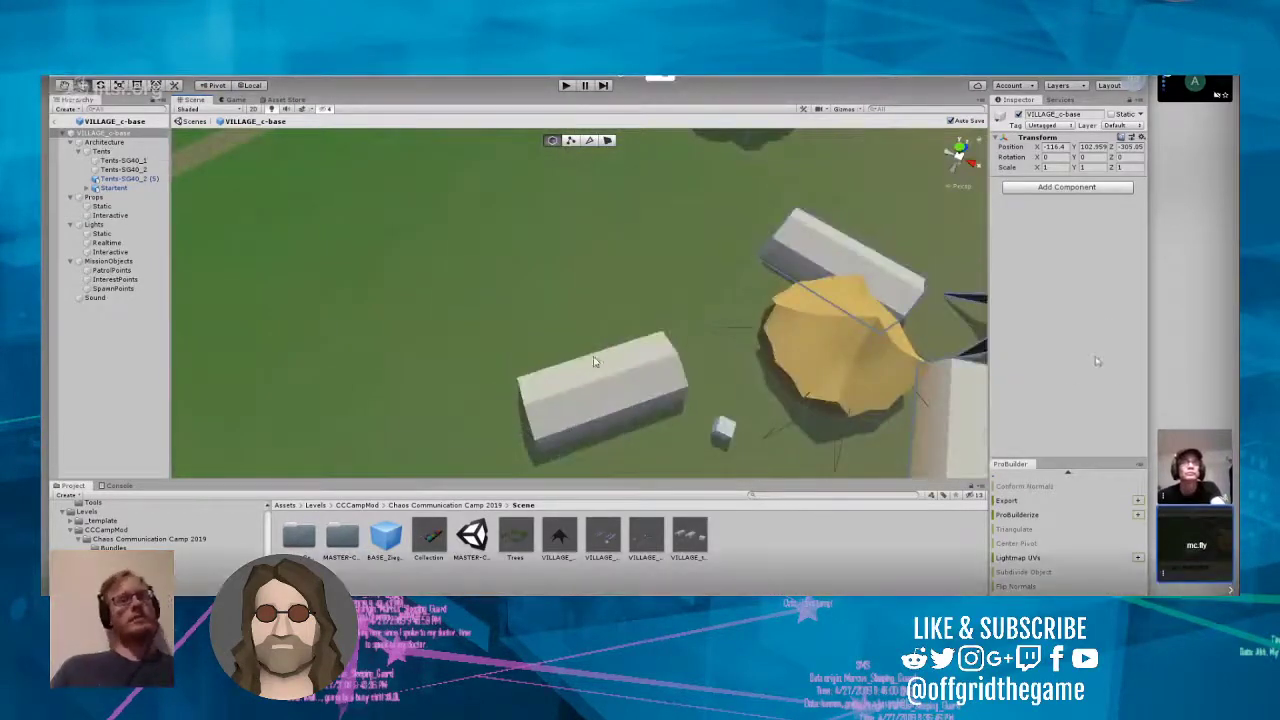
pyautogui.scroll(-8, 676, 294)
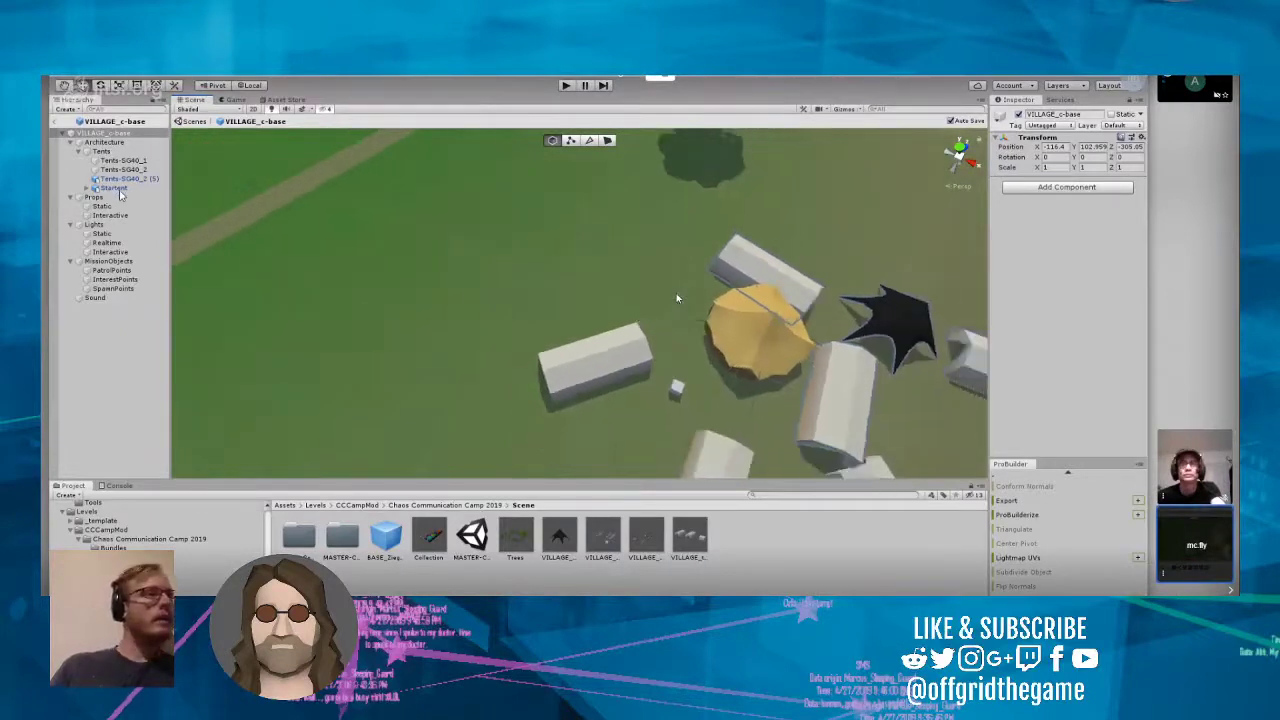
pyautogui.moveTo(515, 228); pyautogui.dragTo(621, 307, button='right')
pyautogui.click(615, 317)
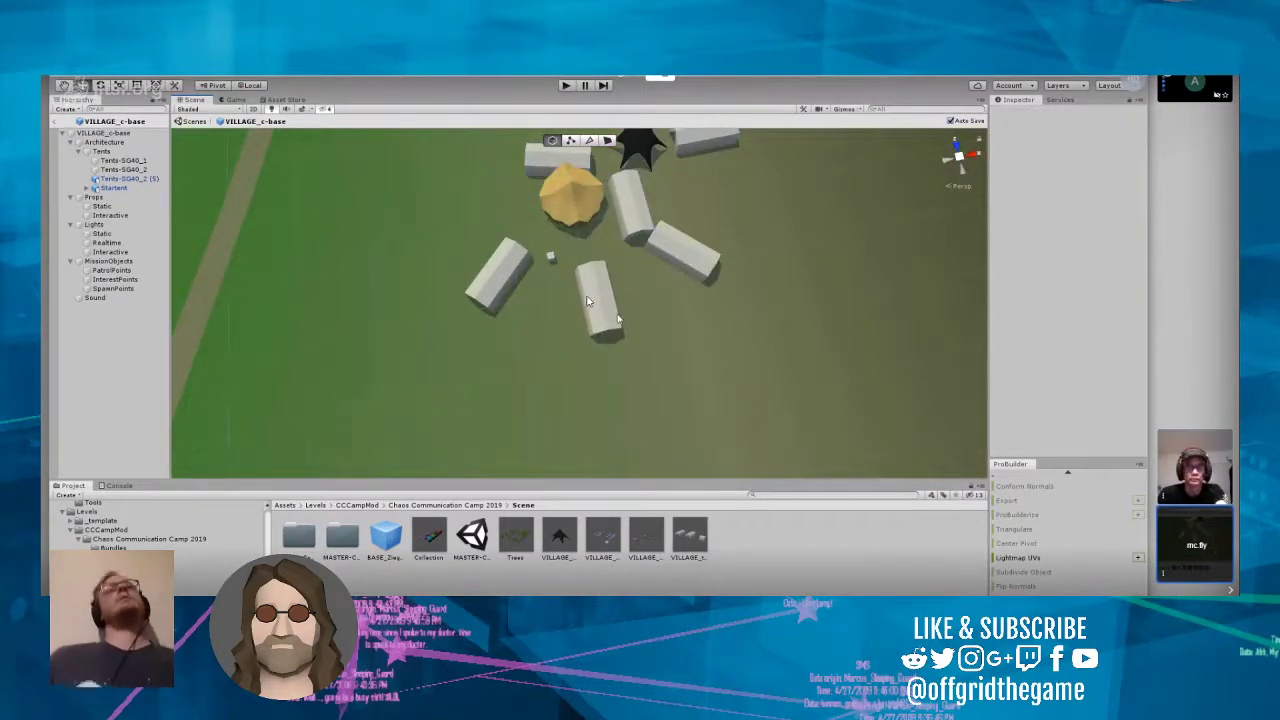
pyautogui.moveTo(588, 300); pyautogui.dragTo(593, 280, button='right')
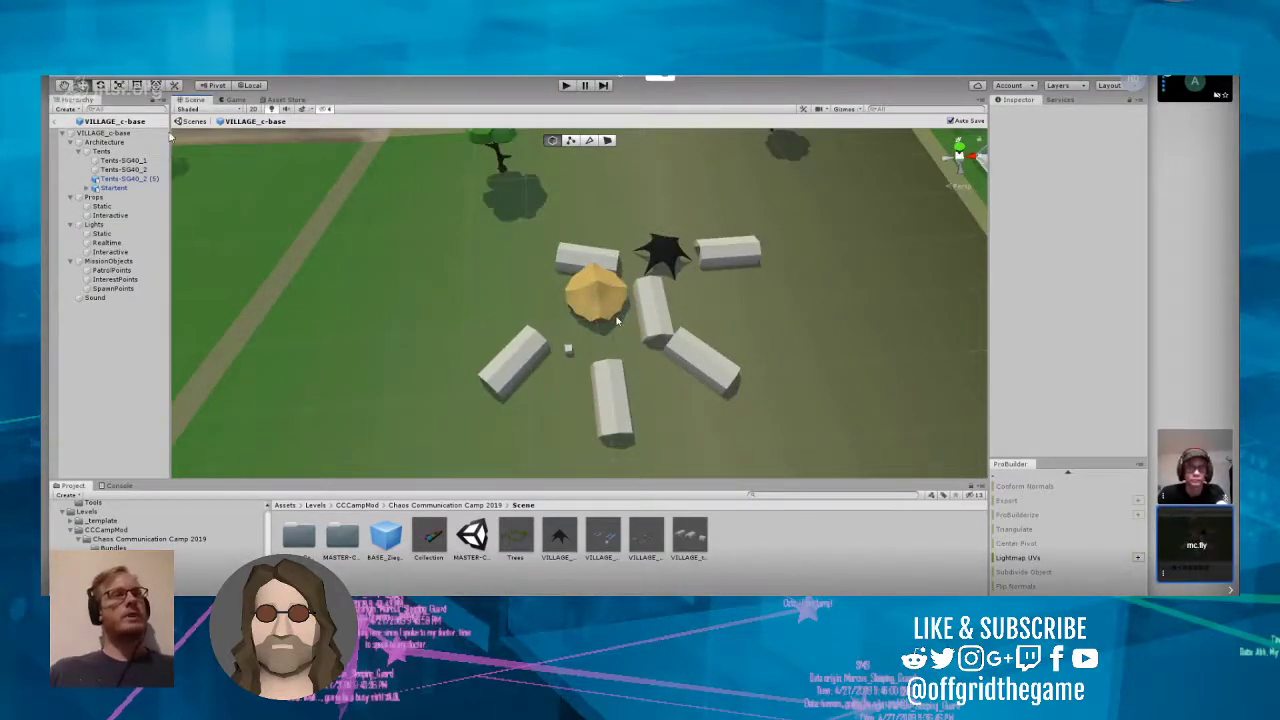
# Step: Clear the Regular Environment scene for prefab editing to None in the project's Editor settings, and close the settings
pyautogui.click(60, 80)
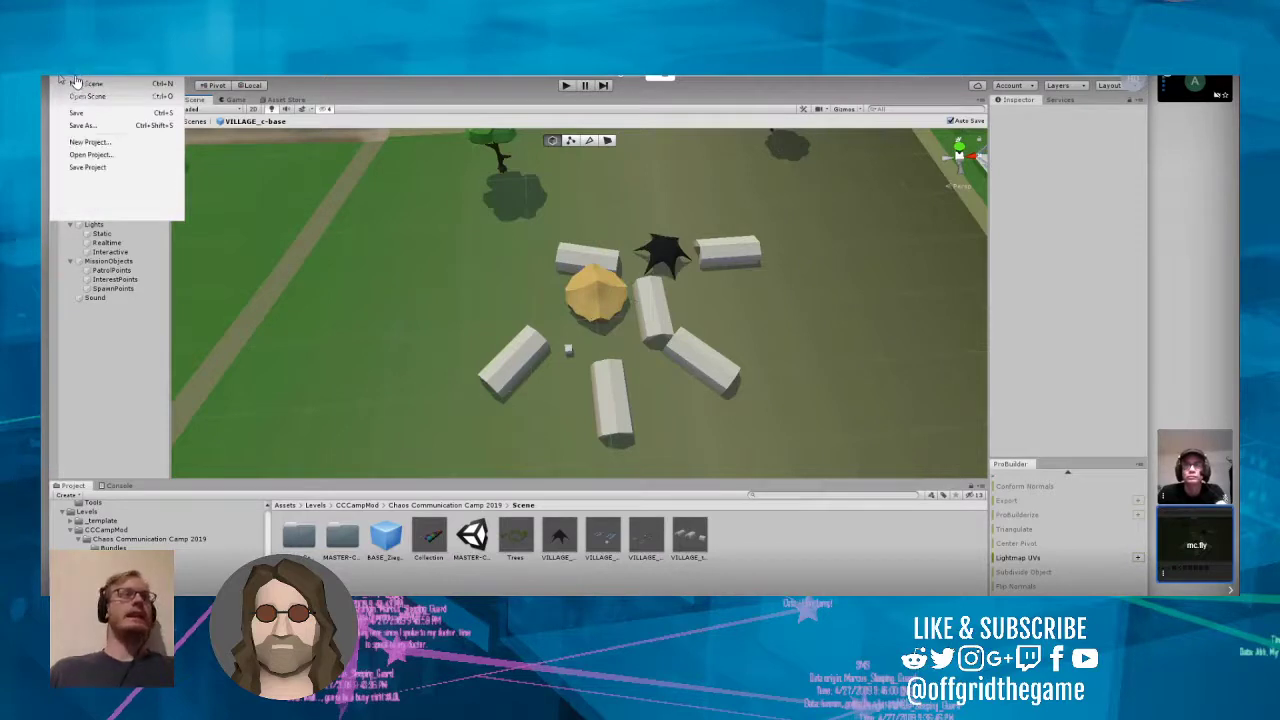
pyautogui.click(80, 78)
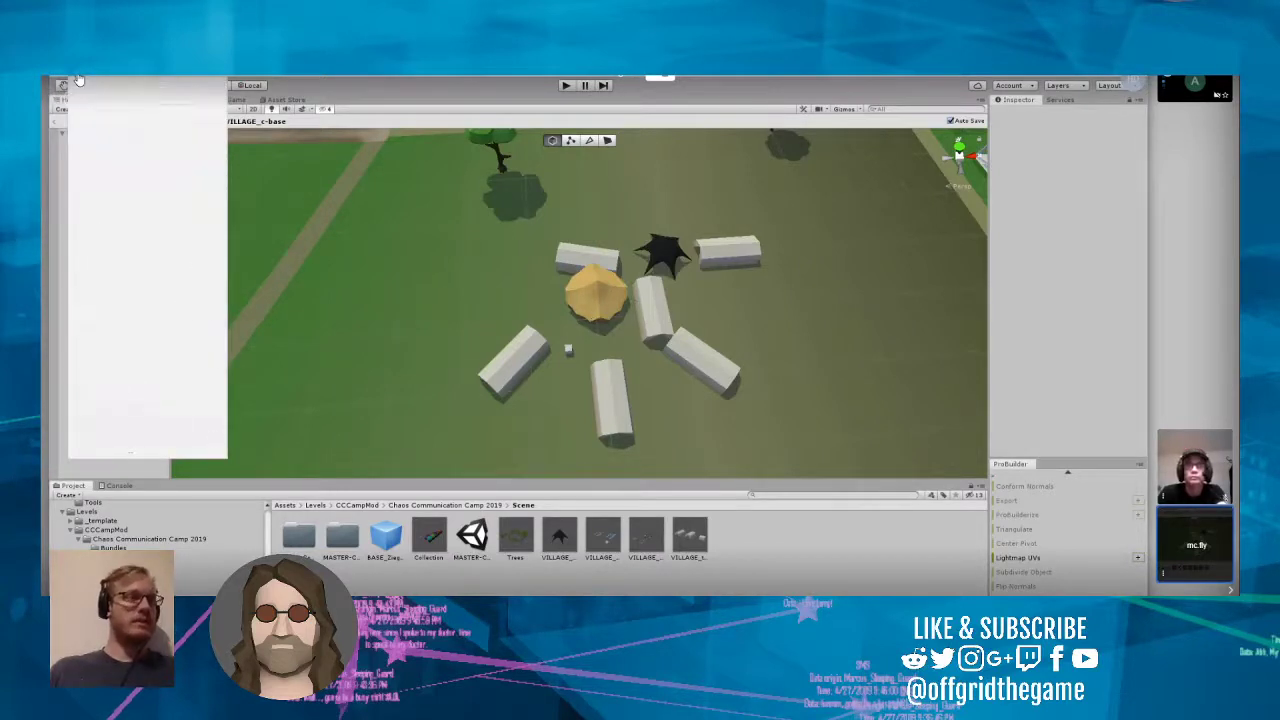
pyautogui.moveTo(103, 82)
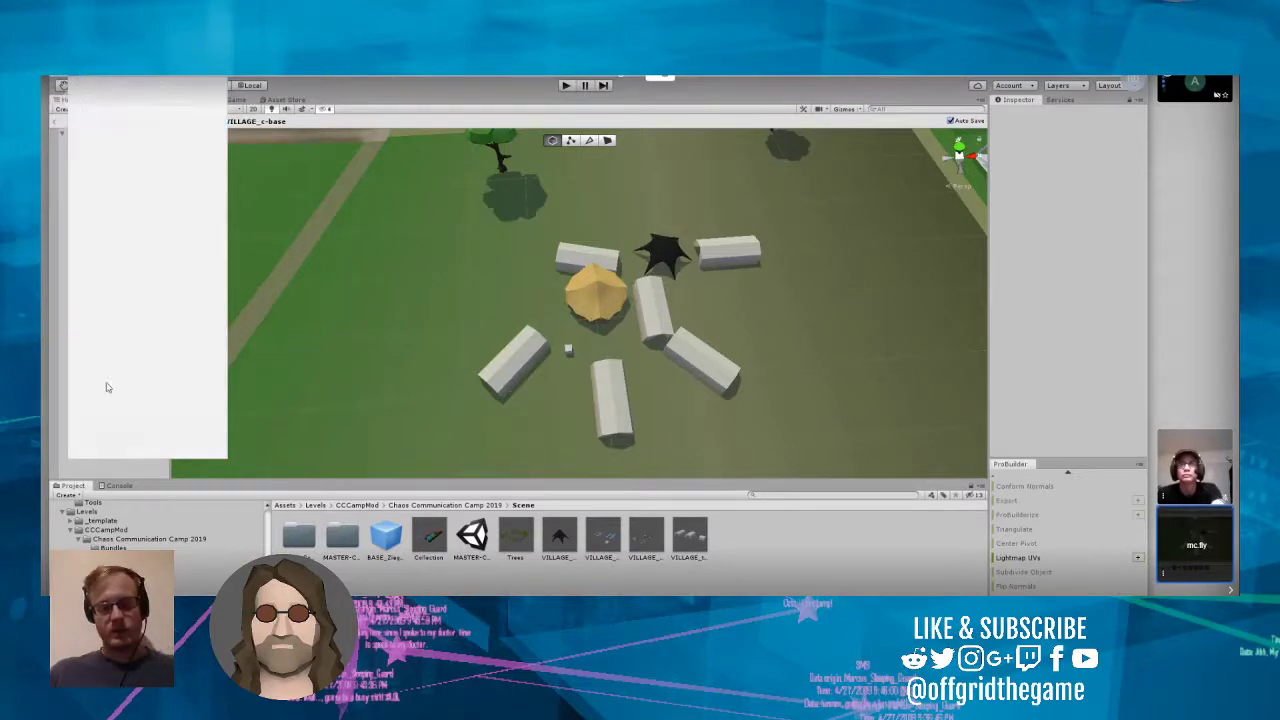
pyautogui.click(106, 380)
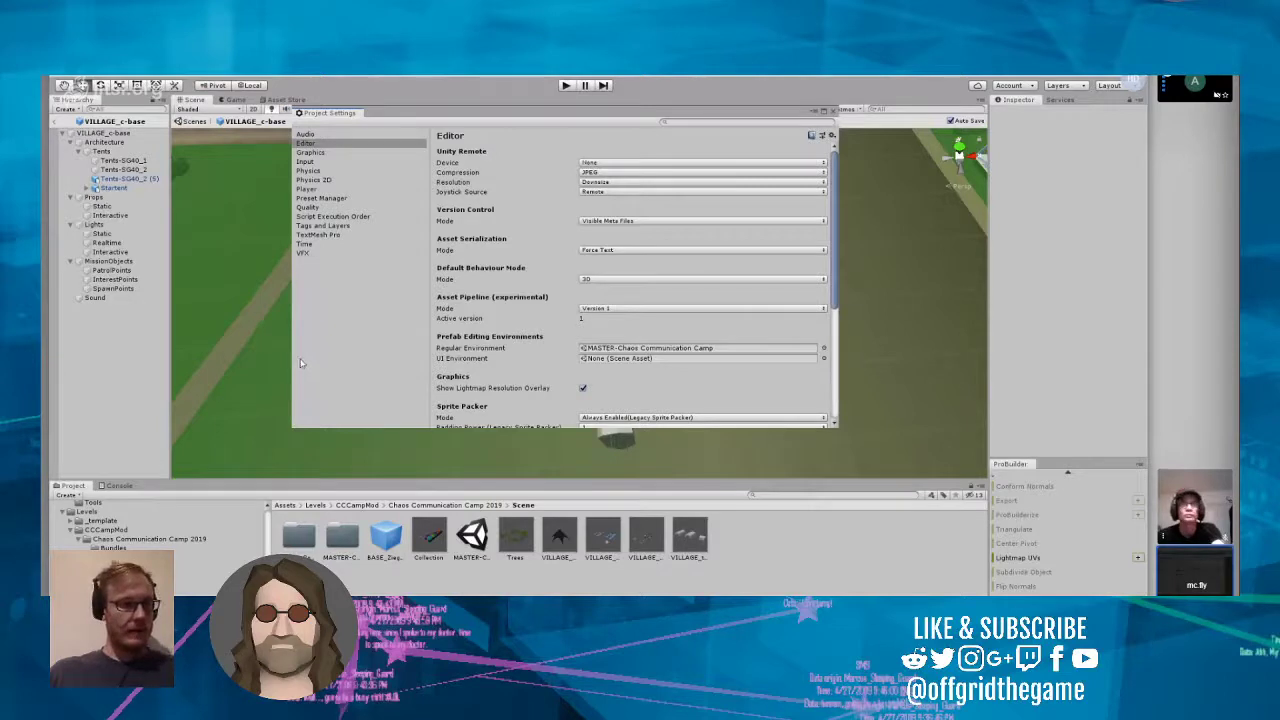
pyautogui.moveTo(835, 431); pyautogui.dragTo(929, 579)
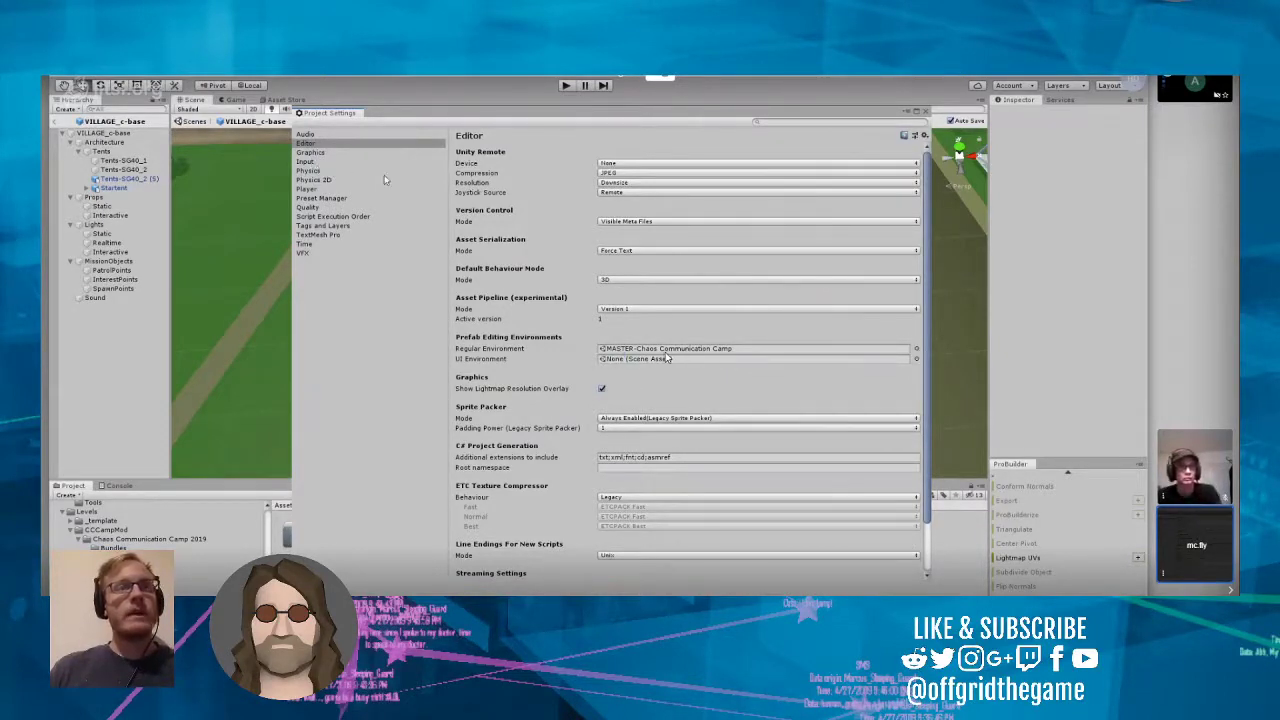
pyautogui.click(753, 349)
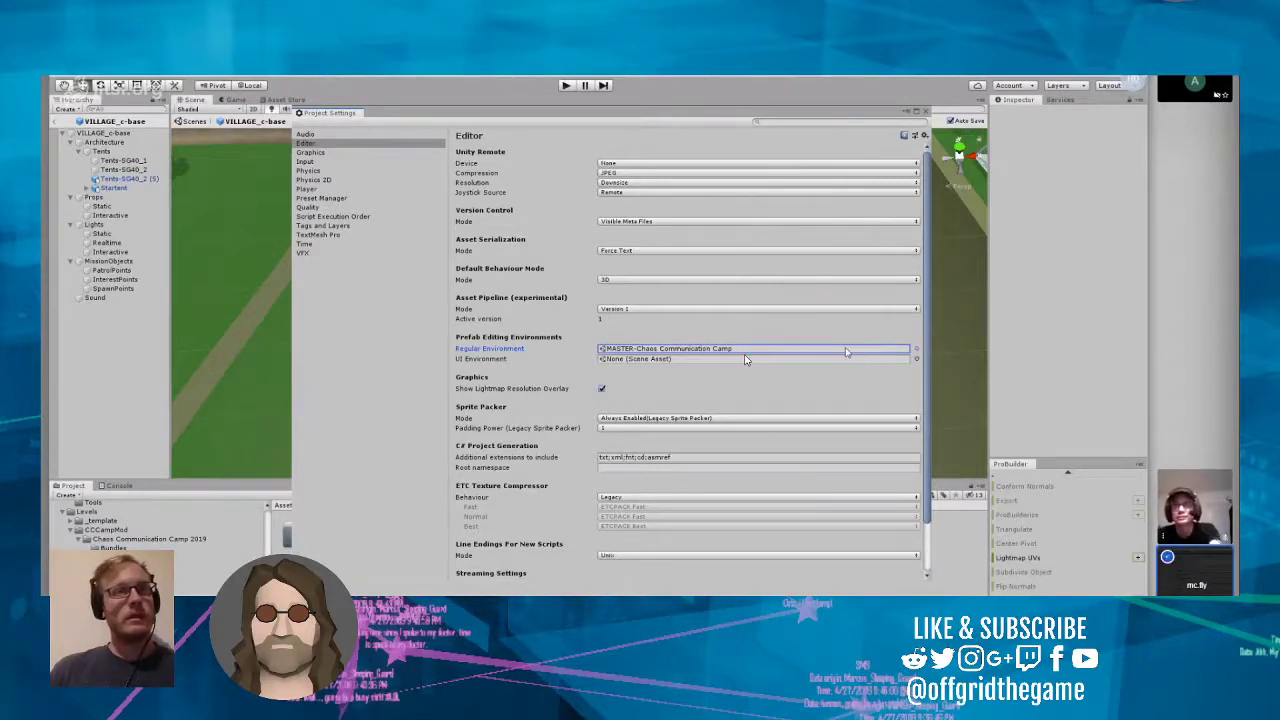
pyautogui.press('Delete')
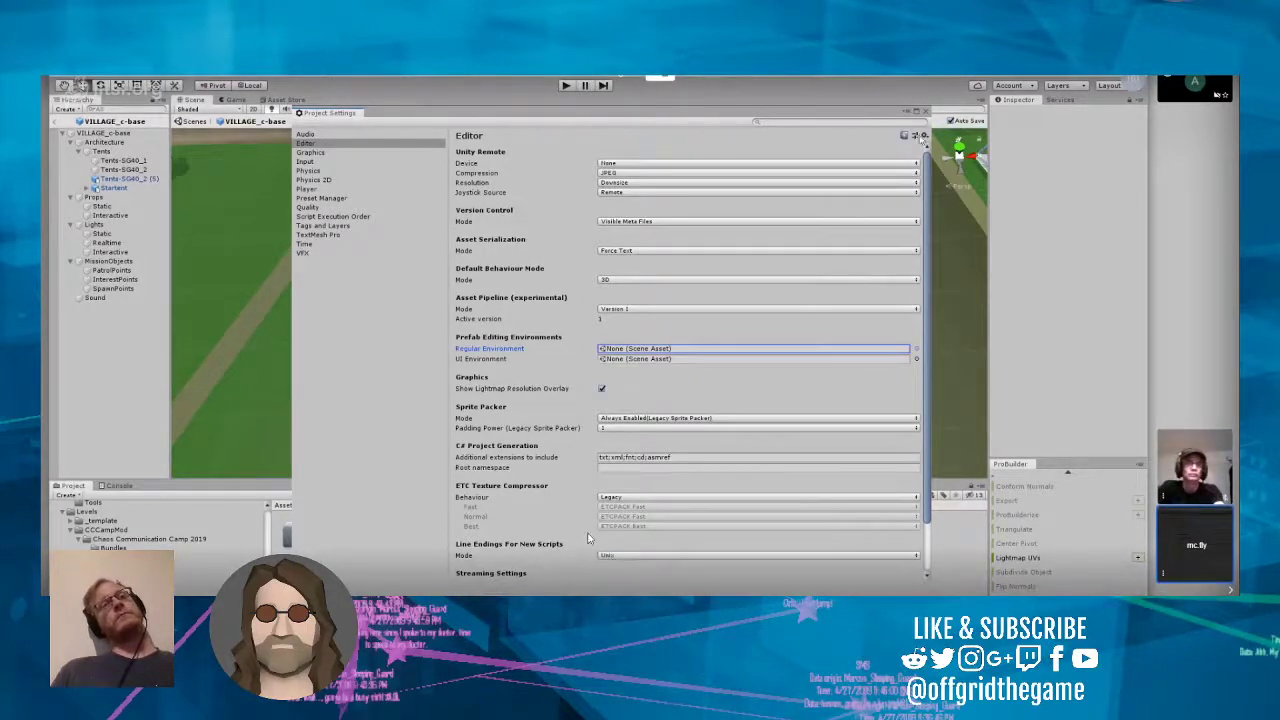
pyautogui.scroll(-2, 712, 499)
pyautogui.scroll(2, 575, 372)
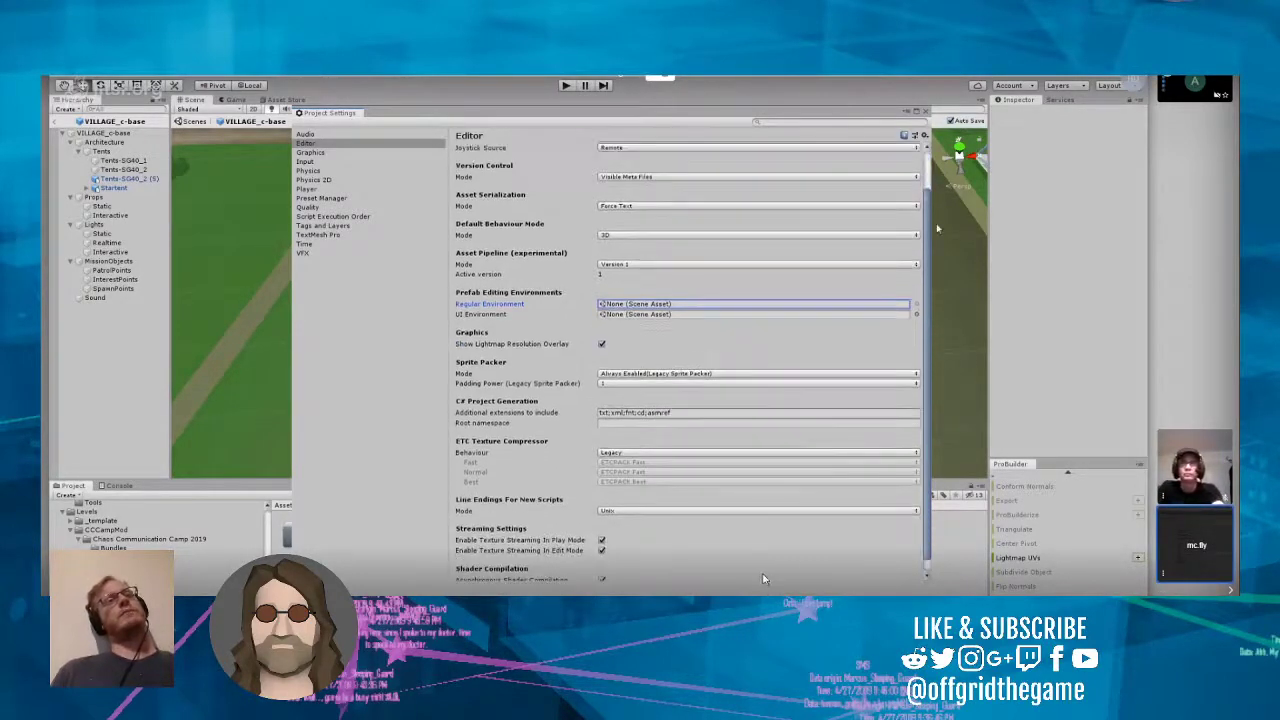
pyautogui.scroll(-2, 771, 279)
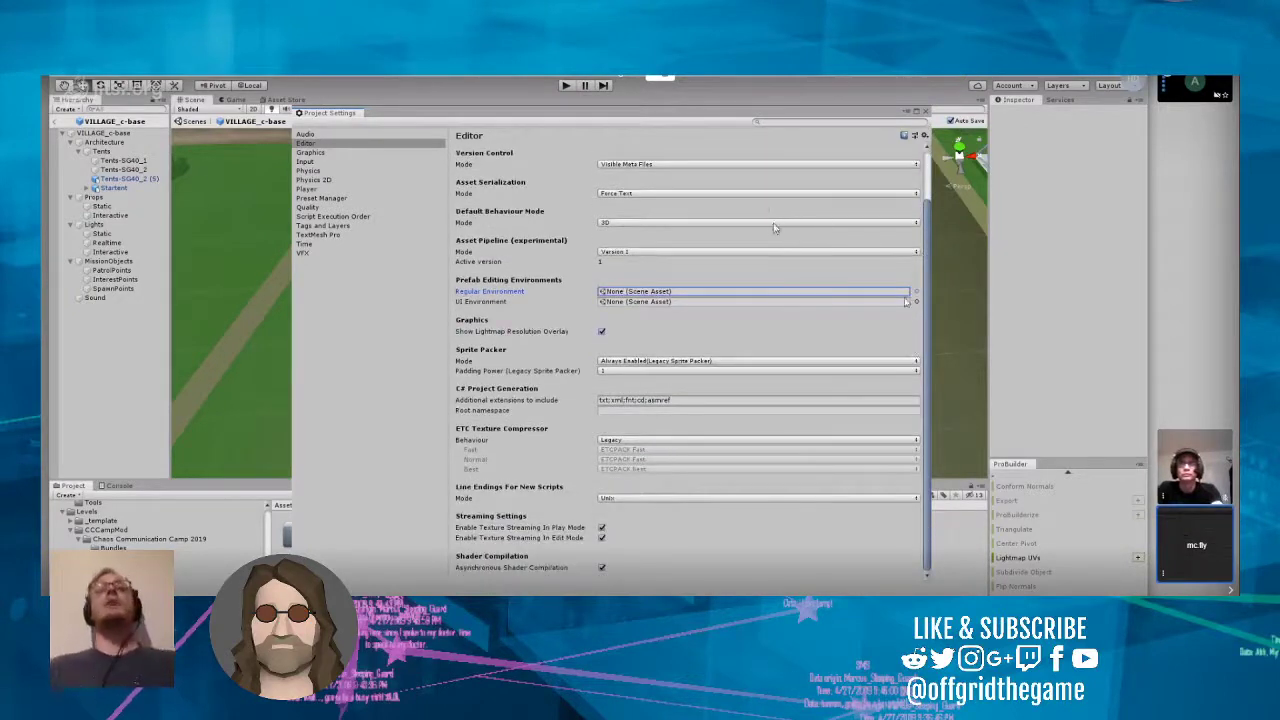
pyautogui.click(924, 110)
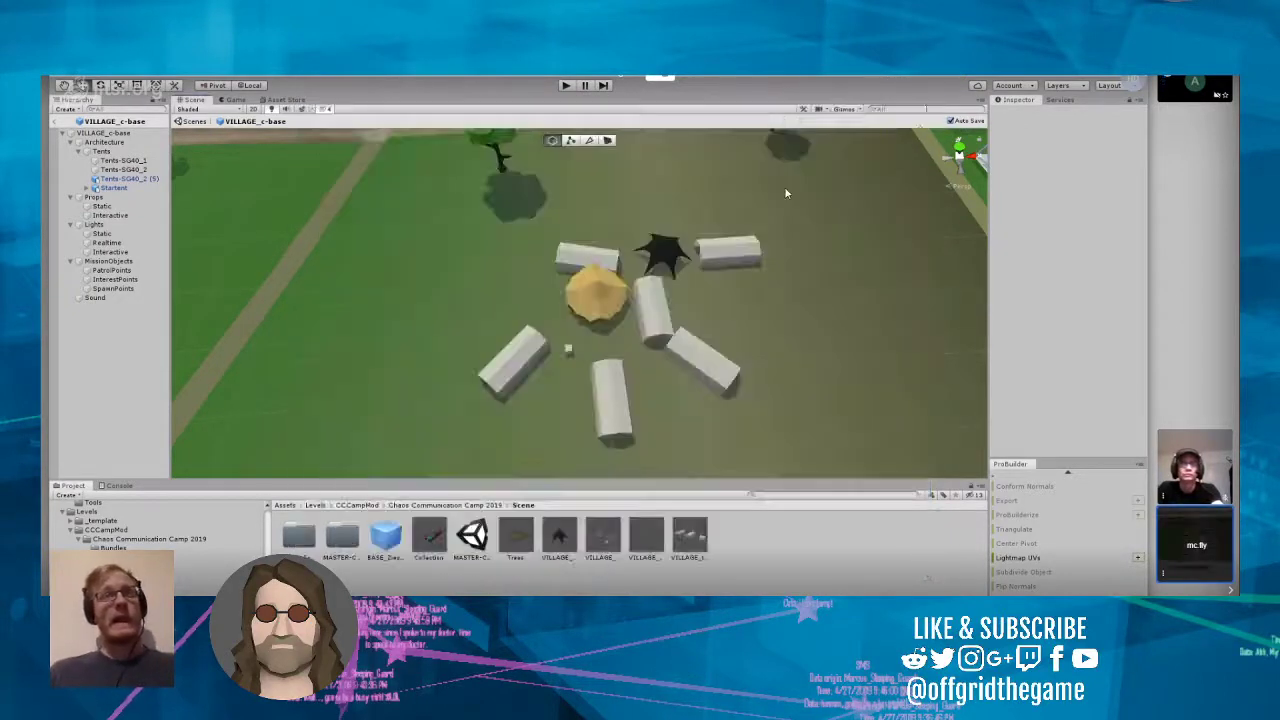
# Step: Leave the VILLAGE_c-base prefab and frame VILLAGE:template in the level to compare it with the c-base field
pyautogui.click(55, 122)
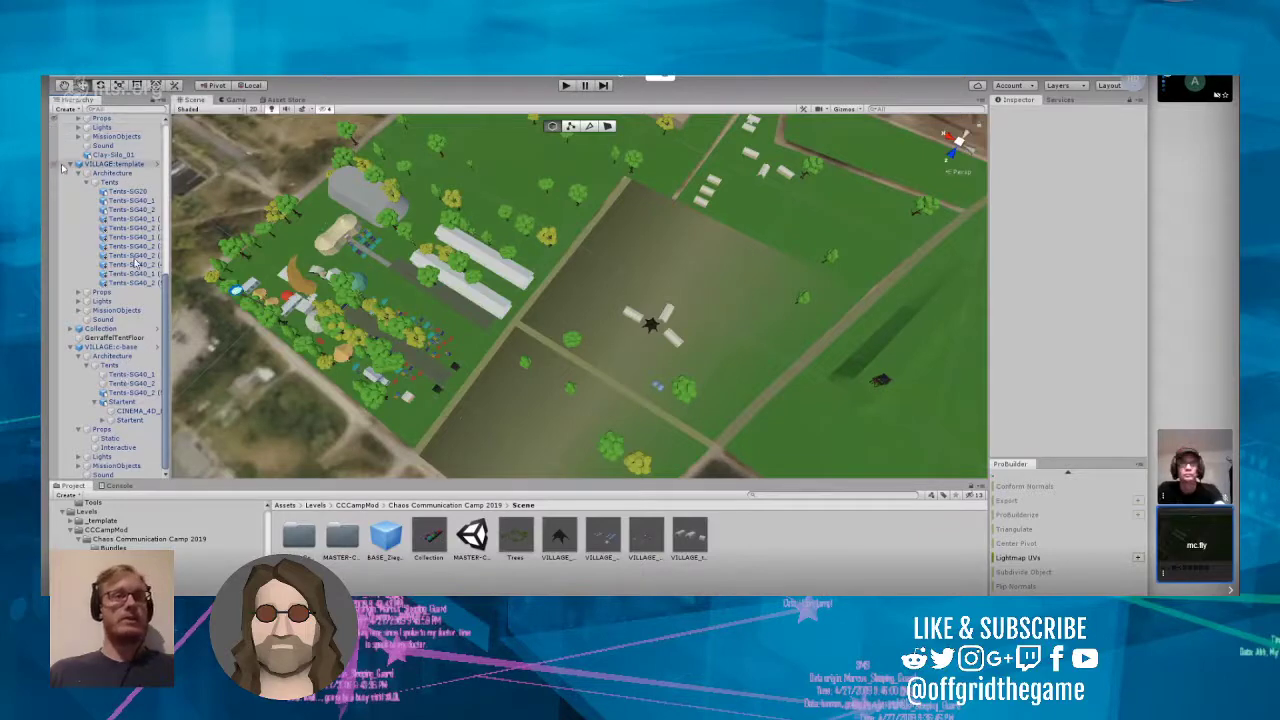
pyautogui.click(105, 164)
pyautogui.press('f')
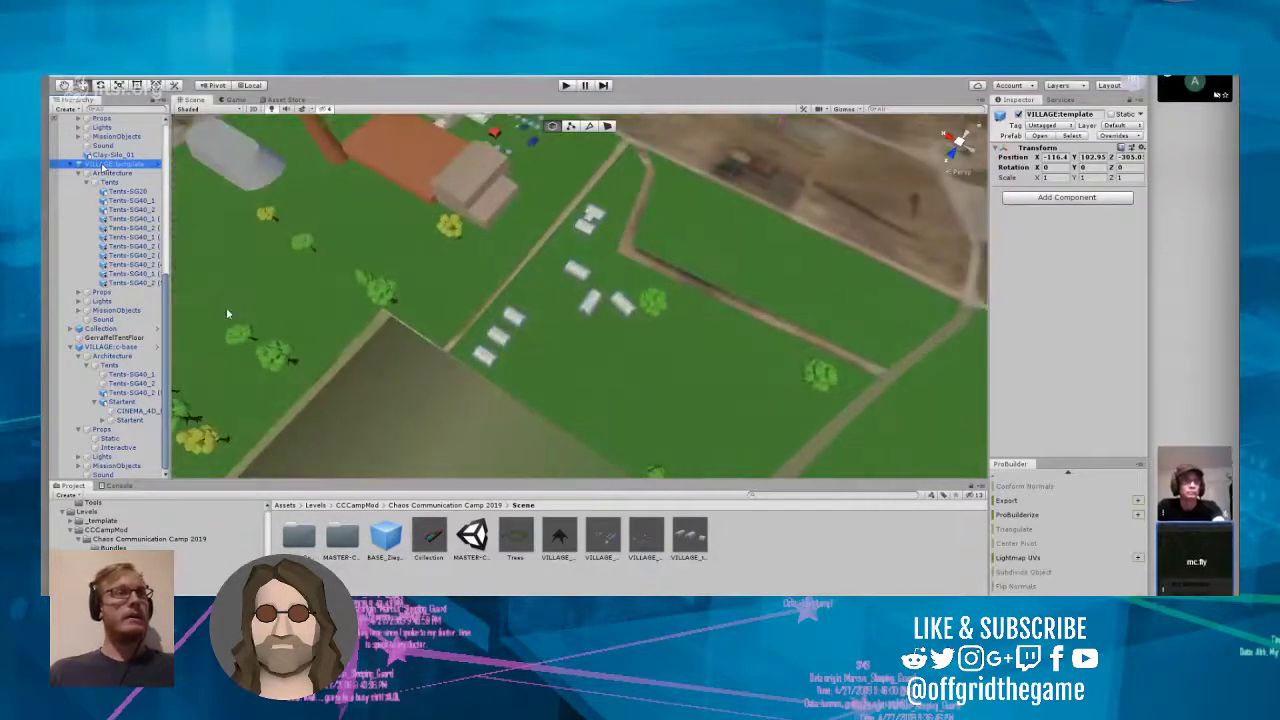
pyautogui.moveTo(432, 248); pyautogui.dragTo(1141, 214, button='right')
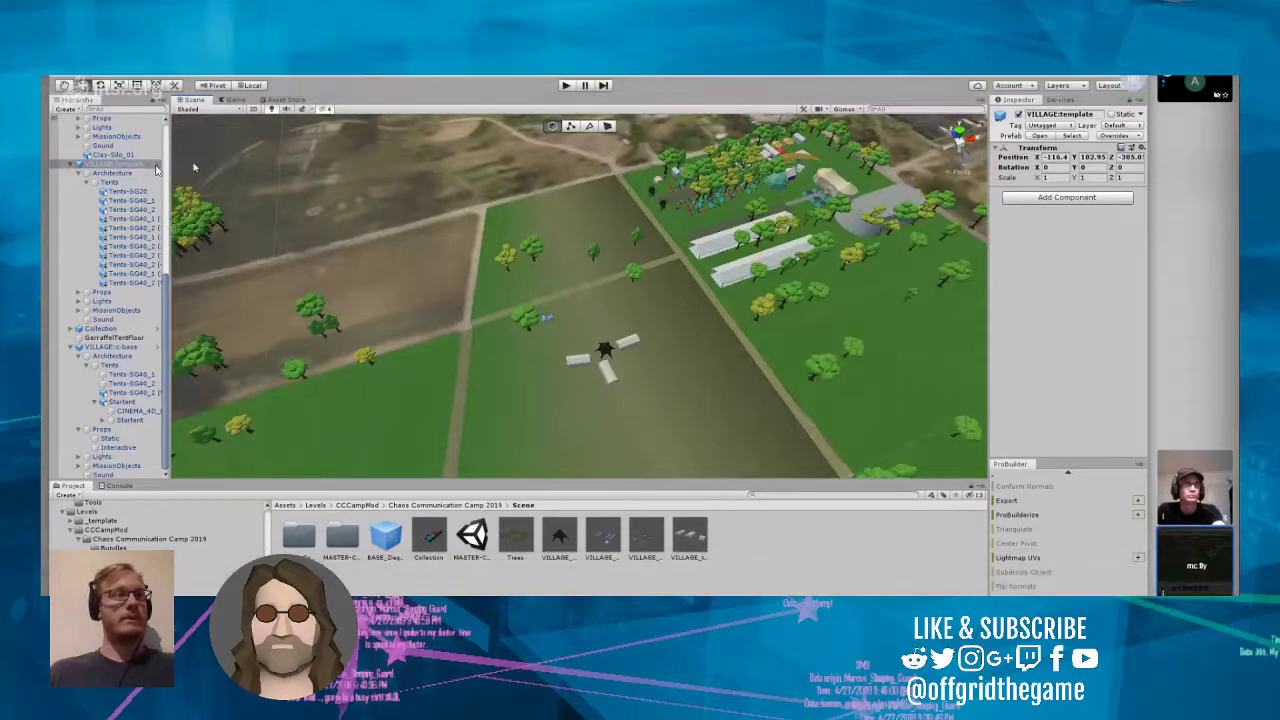
# Step: Open the VILLAGE_template prefab to examine its tents without an environment scene, and return to the level
pyautogui.click(157, 166)
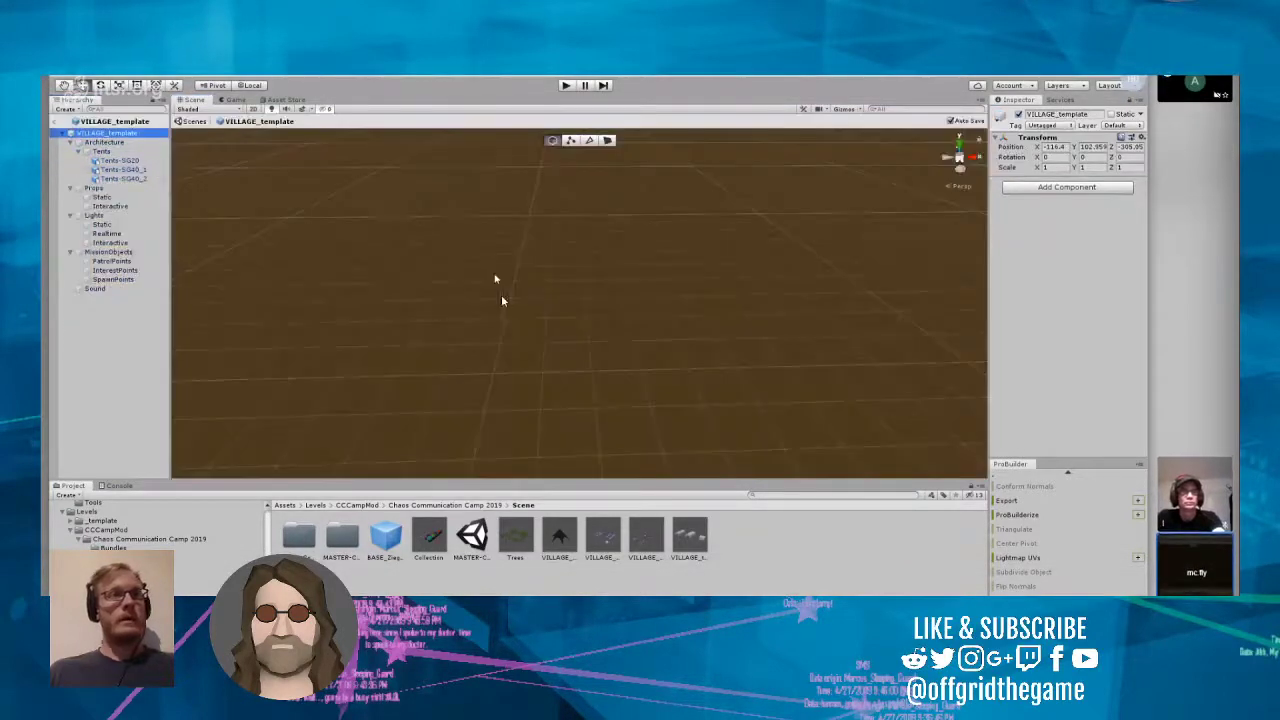
pyautogui.scroll(-5, 506, 296)
pyautogui.scroll(-8, 500, 302)
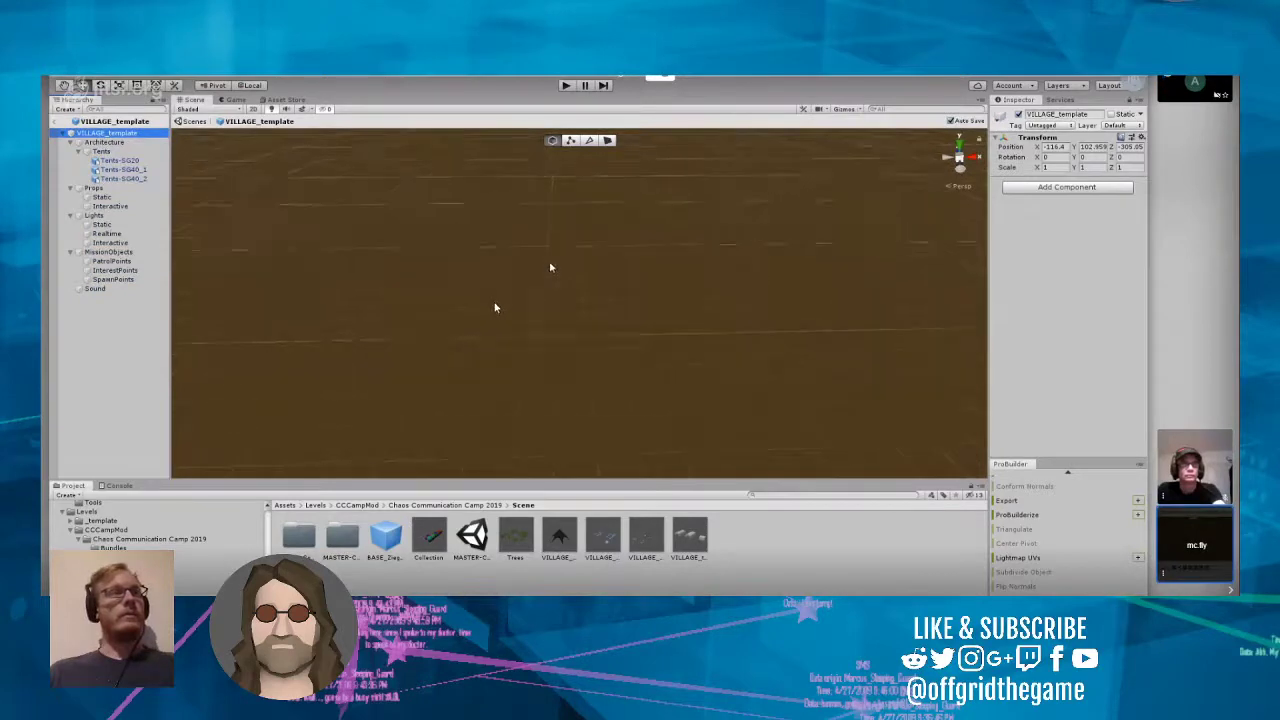
pyautogui.moveTo(570, 254)
pyautogui.mouseDown(button='right')
pyautogui.moveTo(597, 290)
pyautogui.moveTo(581, 266)
pyautogui.mouseUp(button='right')
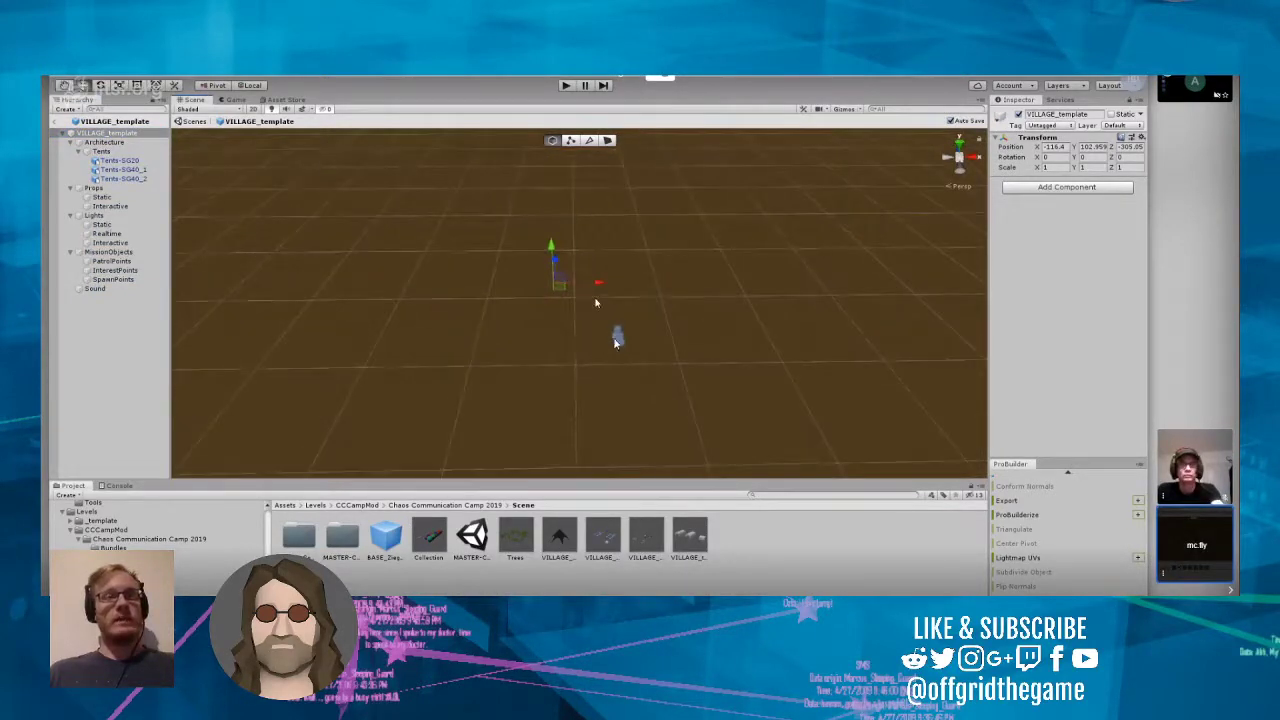
pyautogui.scroll(7, 598, 300)
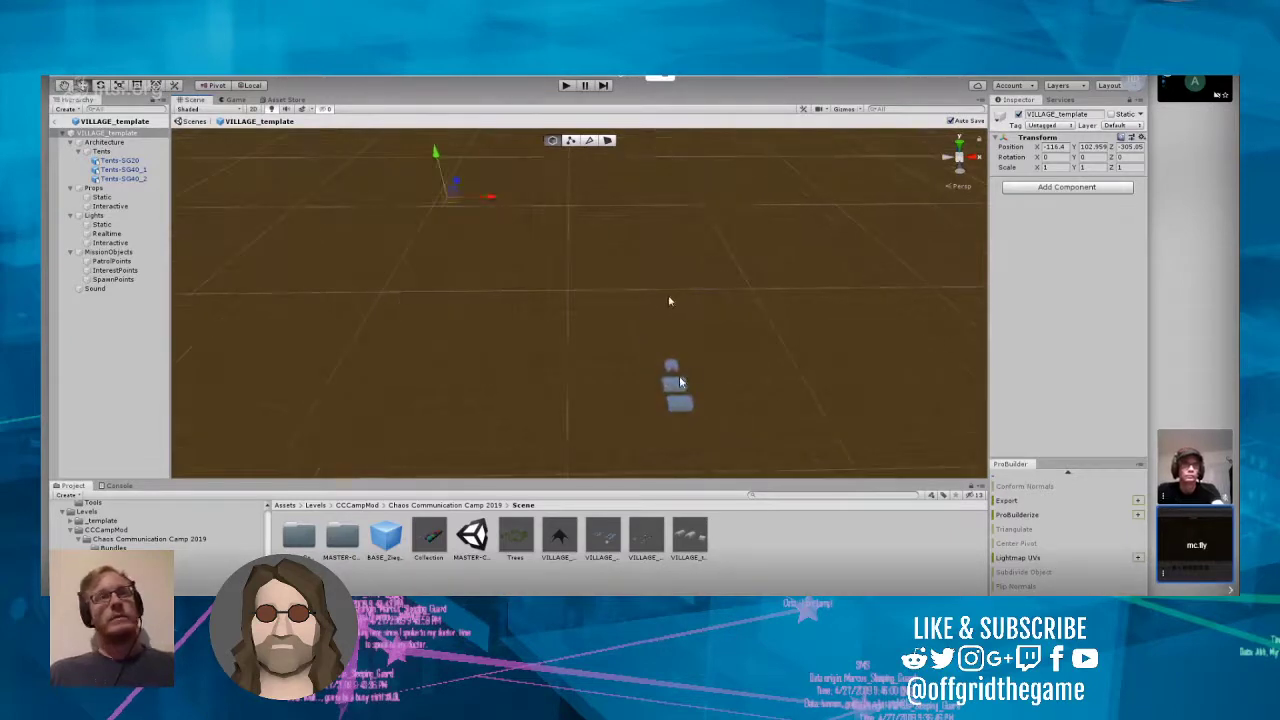
pyautogui.click(56, 122)
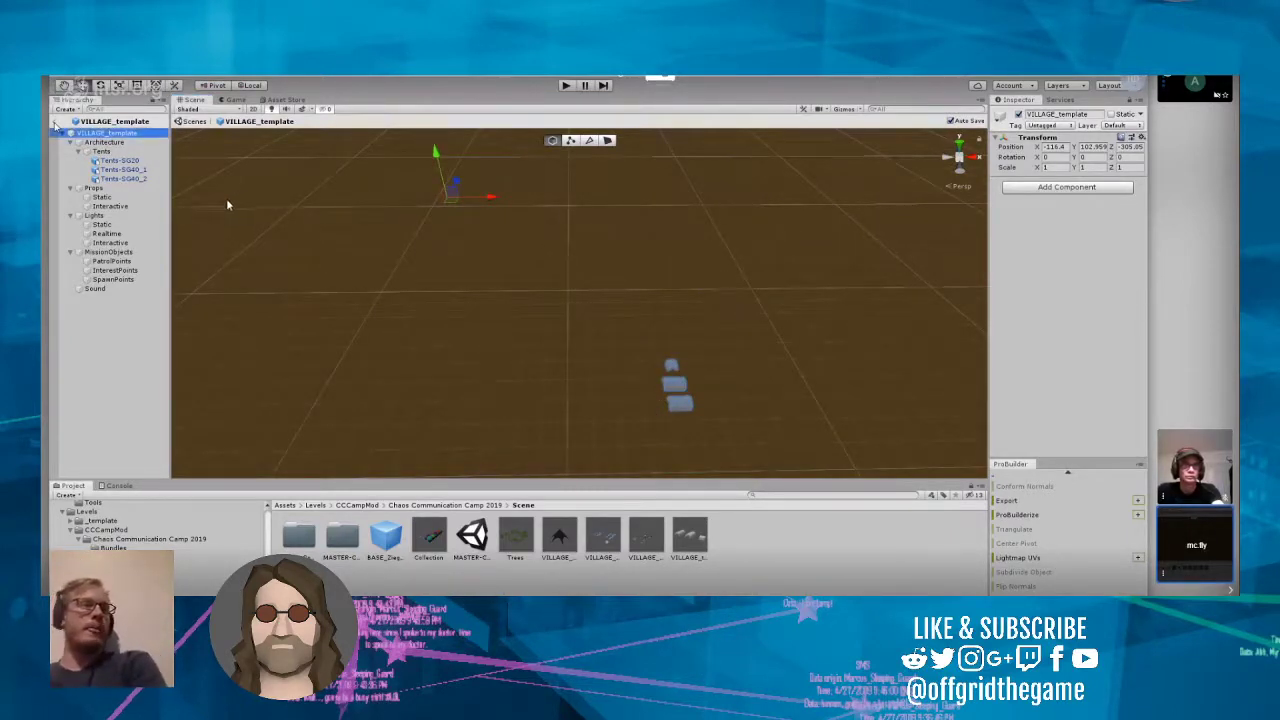
# Step: Collapse VILLAGE:template, VILLAGE:Geraffel and VILLAGE:Milliways in the object tree and select VILLAGE:c-base
pyautogui.keyDown('alt'); pyautogui.moveTo(420, 268); pyautogui.dragTo(681, 285); pyautogui.keyUp('alt')
pyautogui.scroll(5, 681, 285)
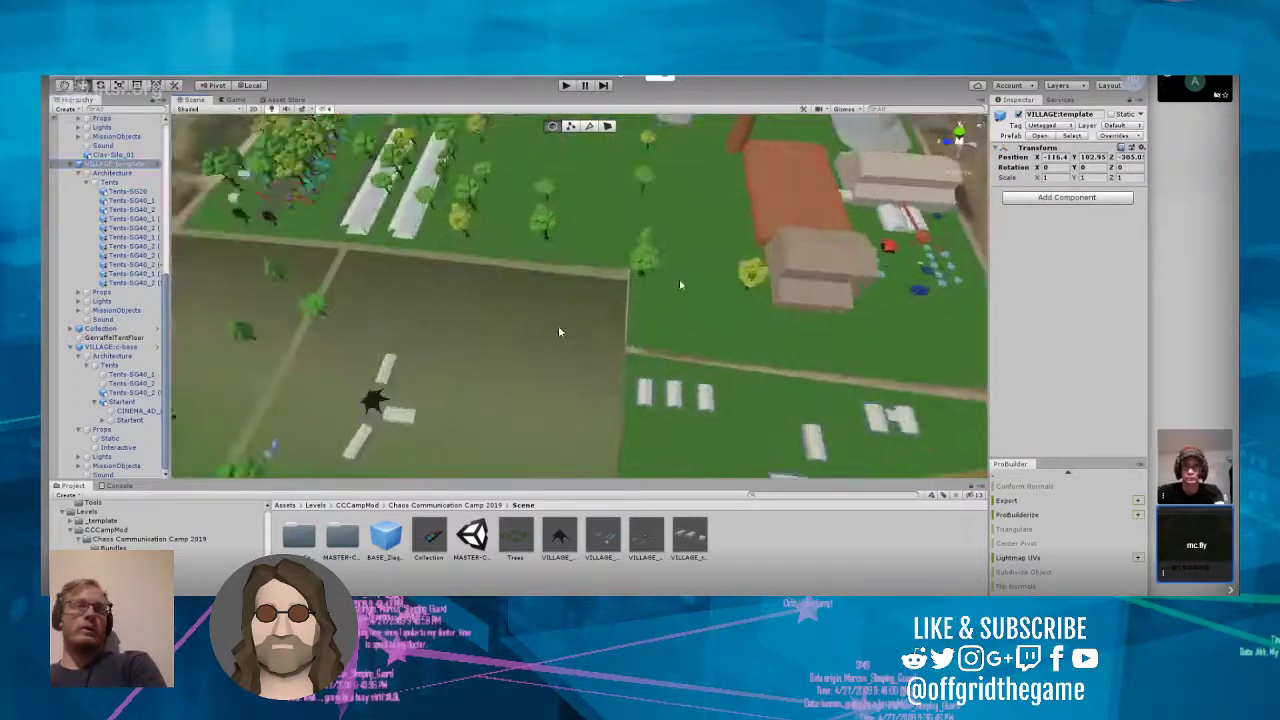
pyautogui.press('f')
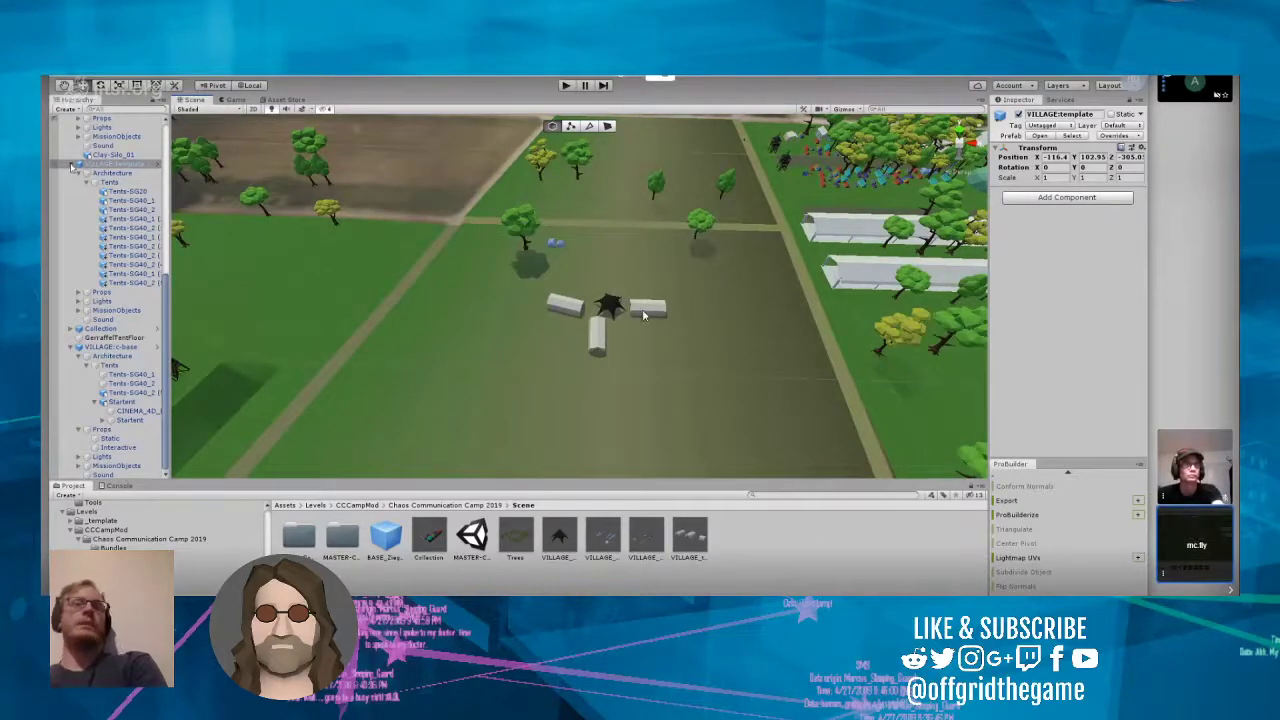
pyautogui.click(71, 165)
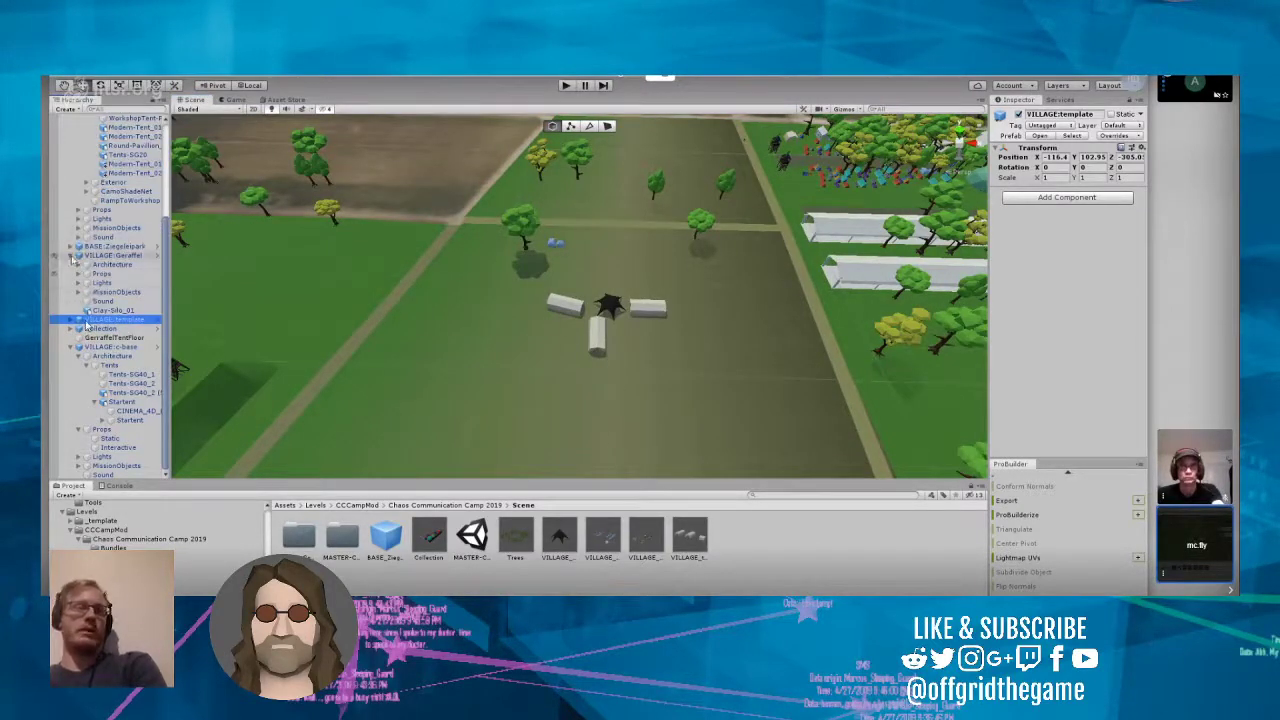
pyautogui.click(70, 256)
pyautogui.scroll(5, 73, 327)
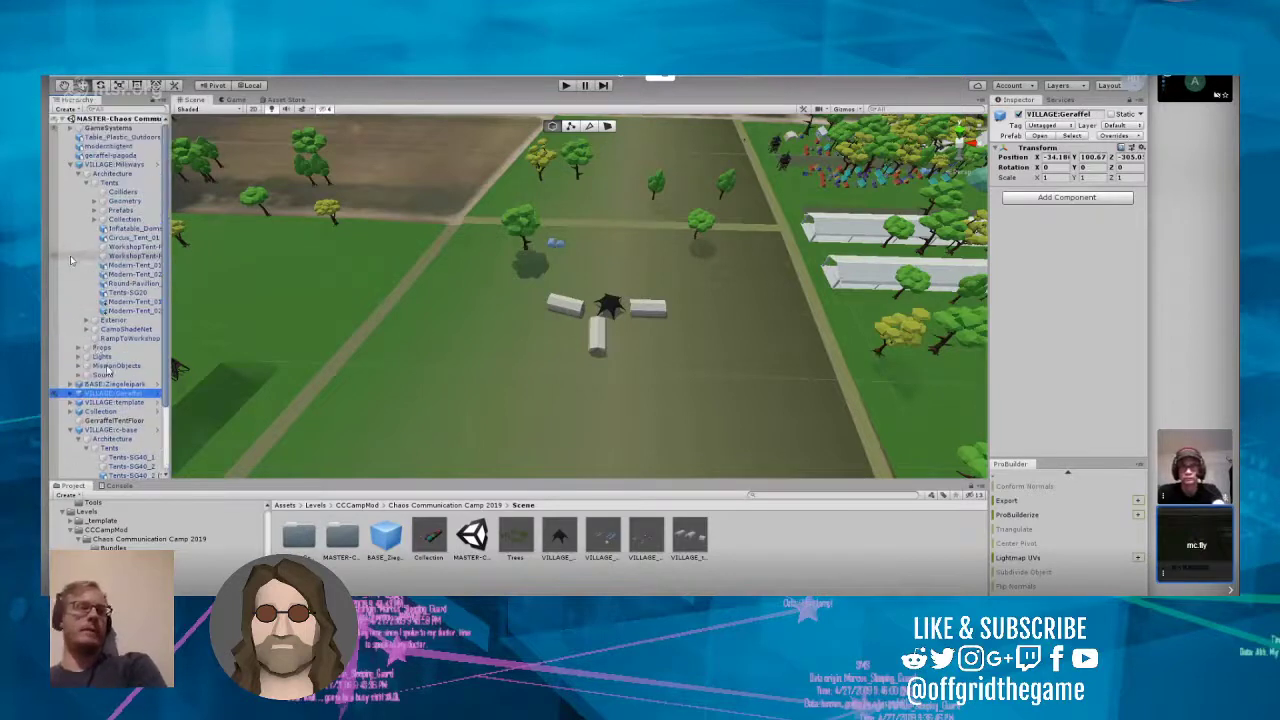
pyautogui.click(70, 165)
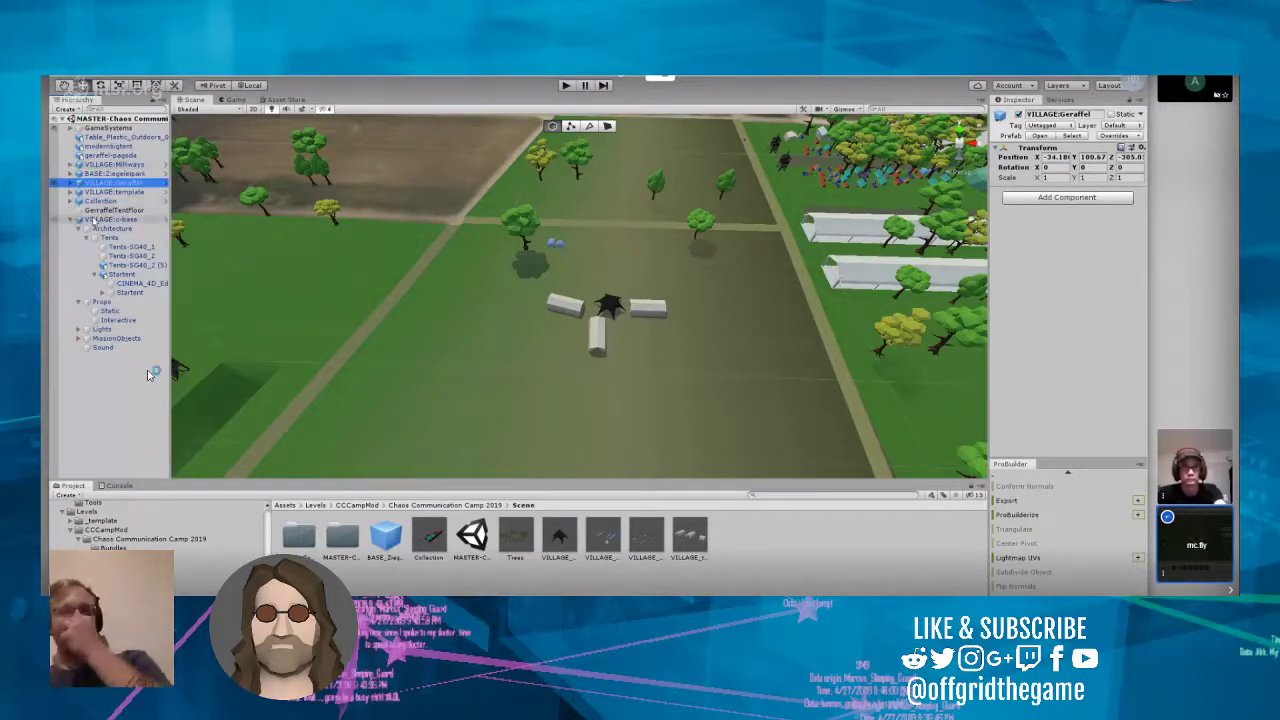
pyautogui.click(125, 219)
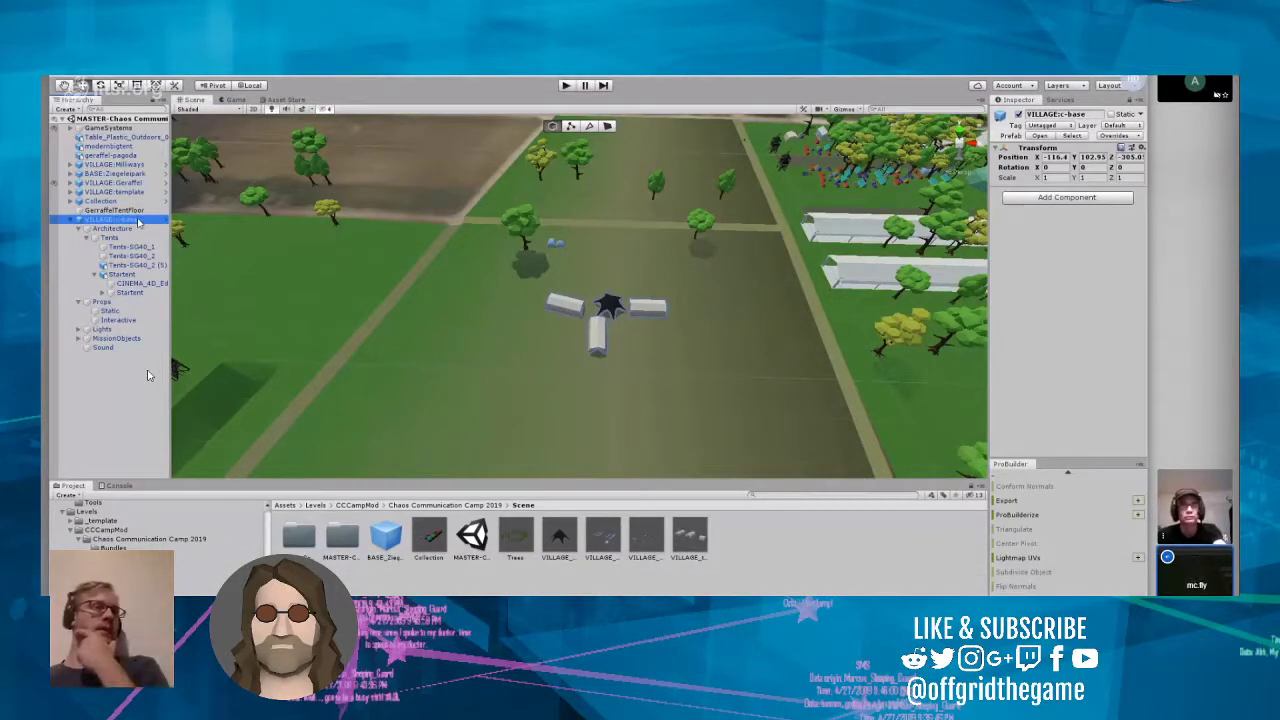
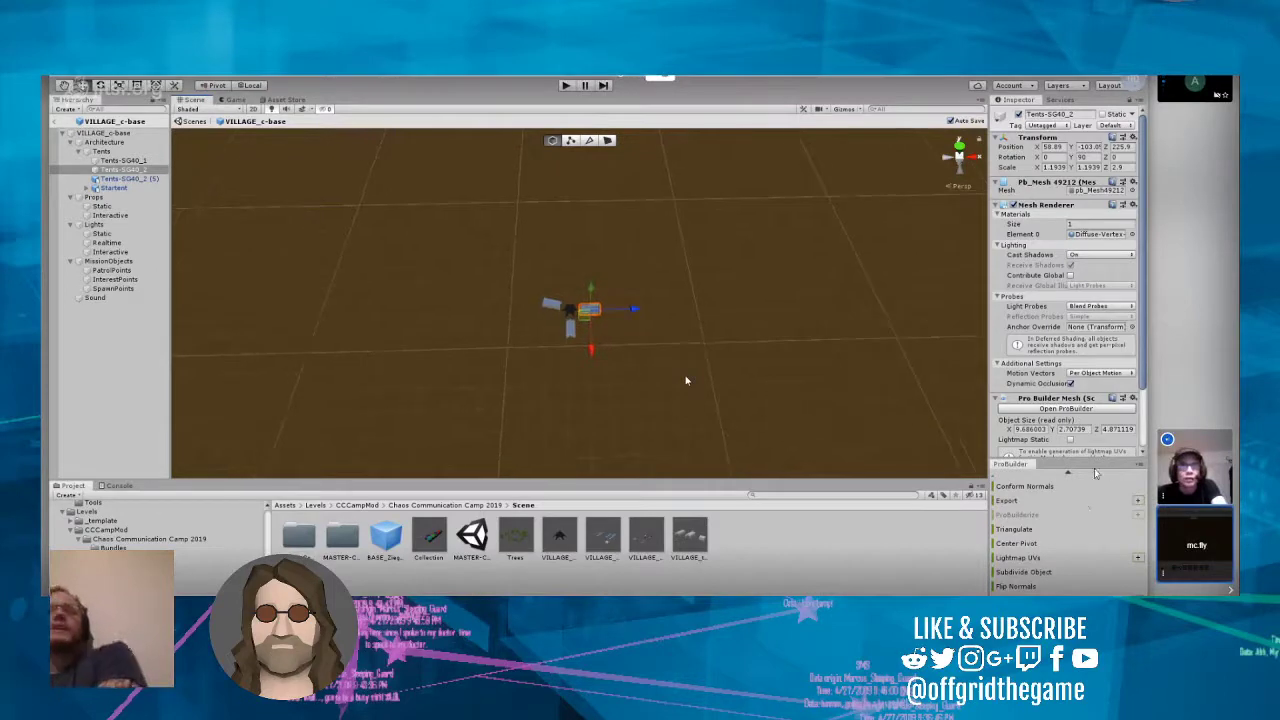
pyautogui.scroll(-2, 686, 380)
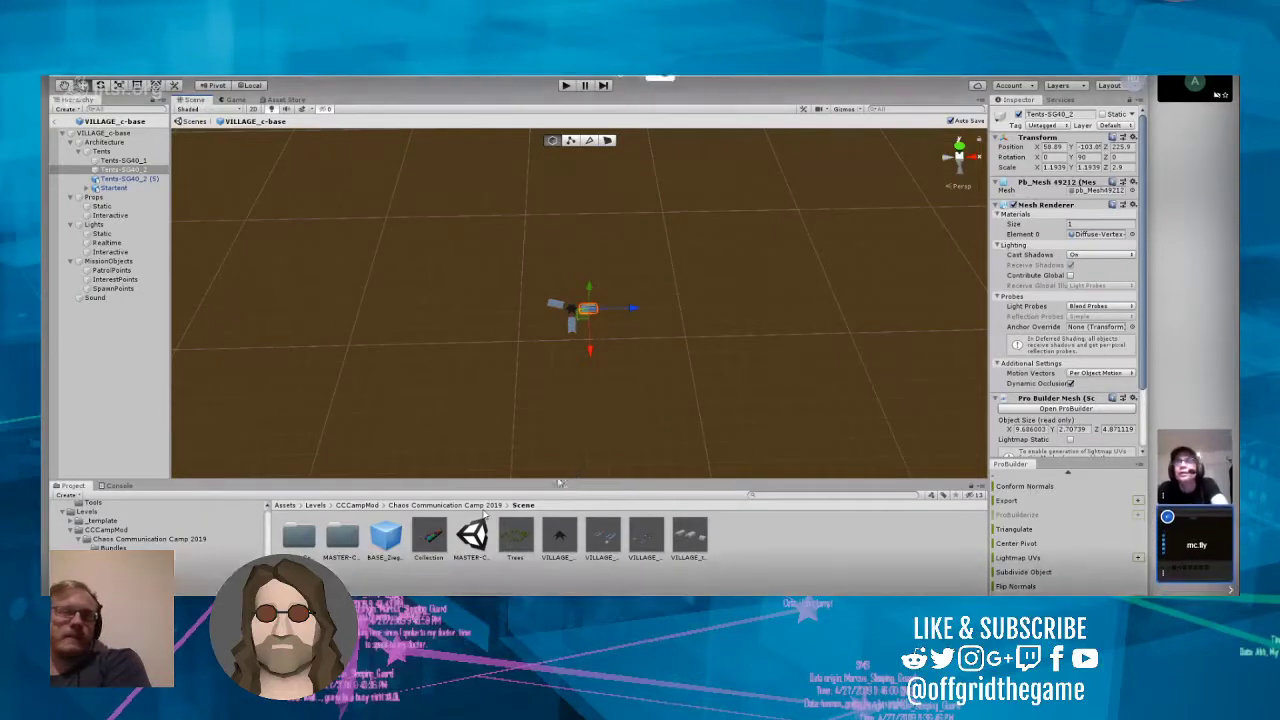
# Step: Create a folder named c-base_props inside the LevelAssets folder of Chaos Communication Camp 2019
pyautogui.click(482, 507)
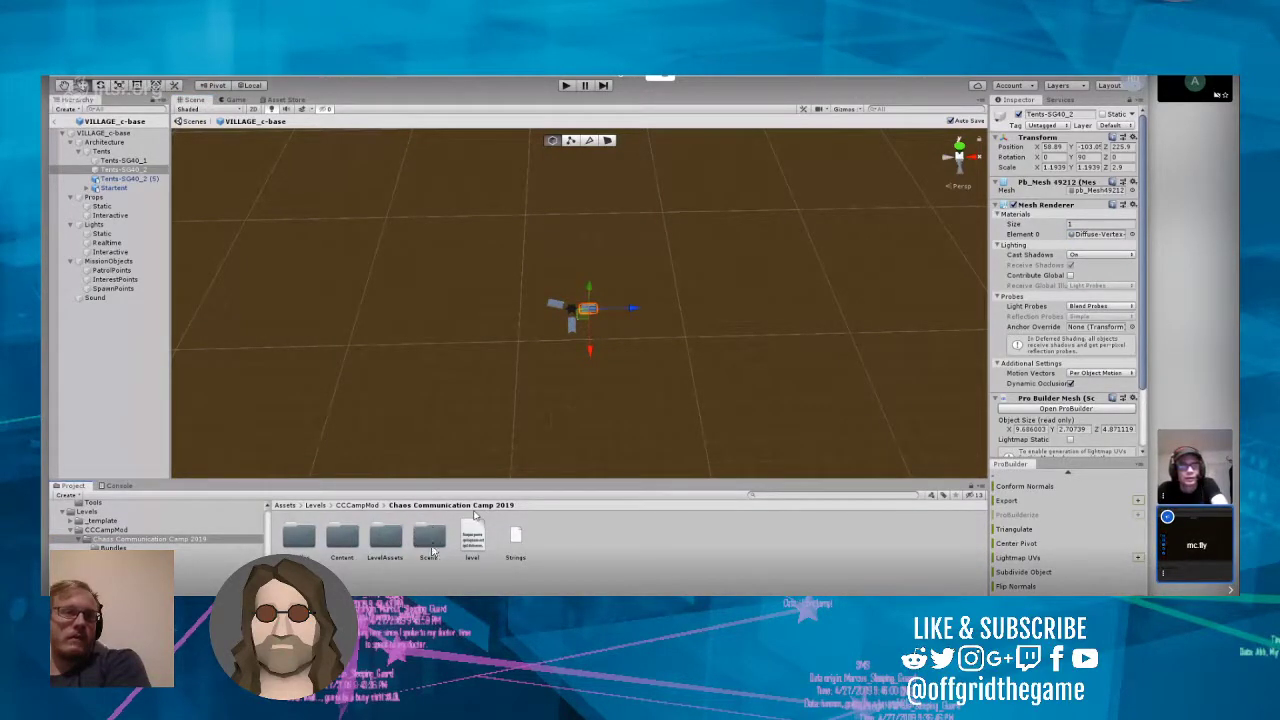
pyautogui.doubleClick(394, 560)
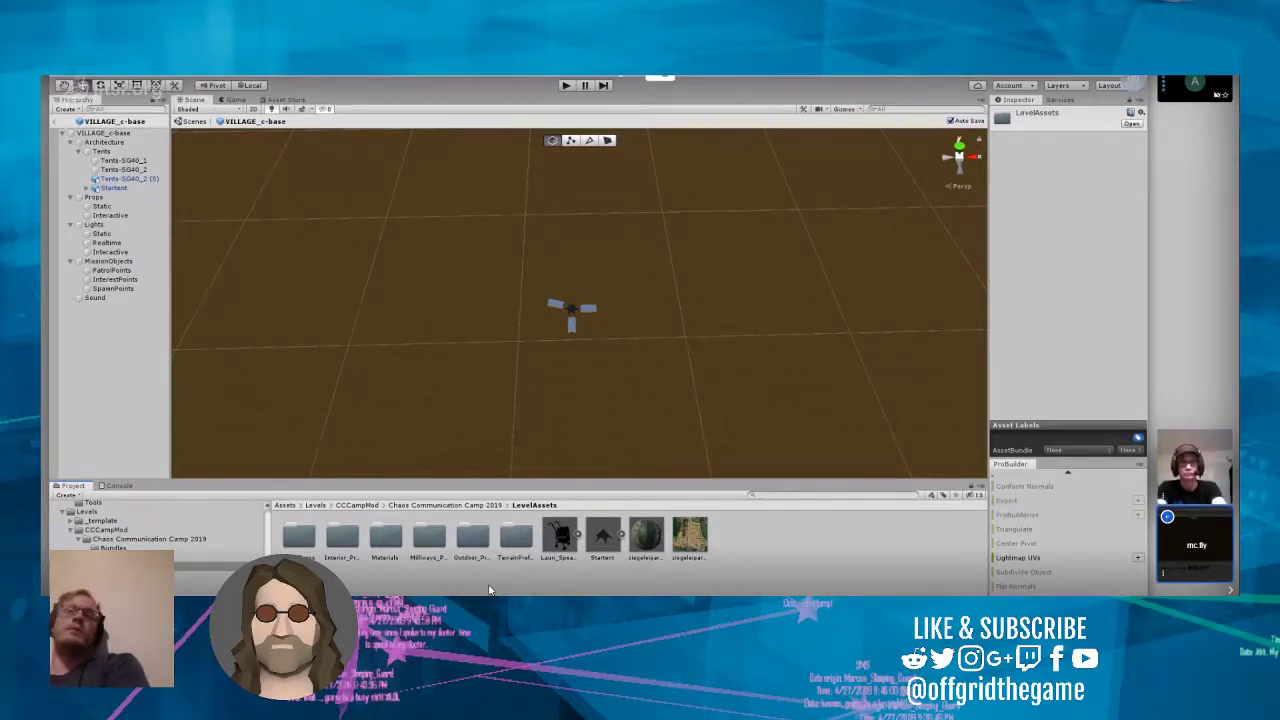
pyautogui.rightClick(745, 550)
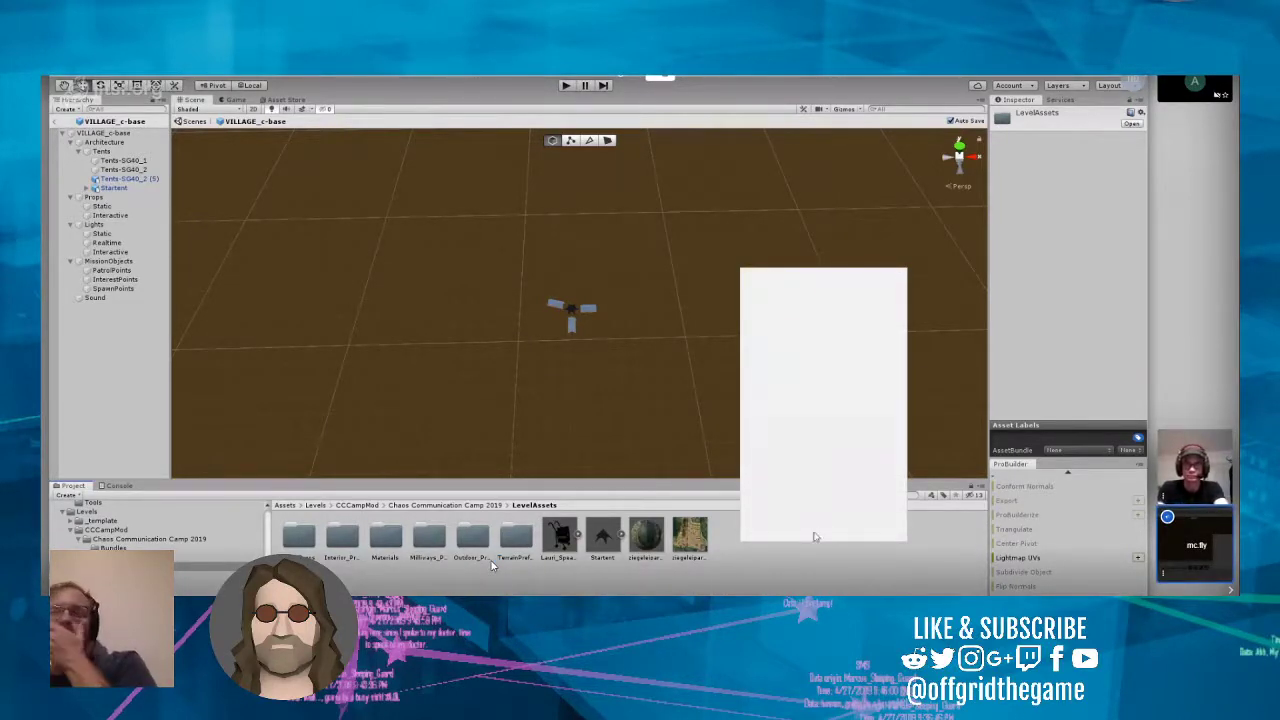
pyautogui.moveTo(826, 282)
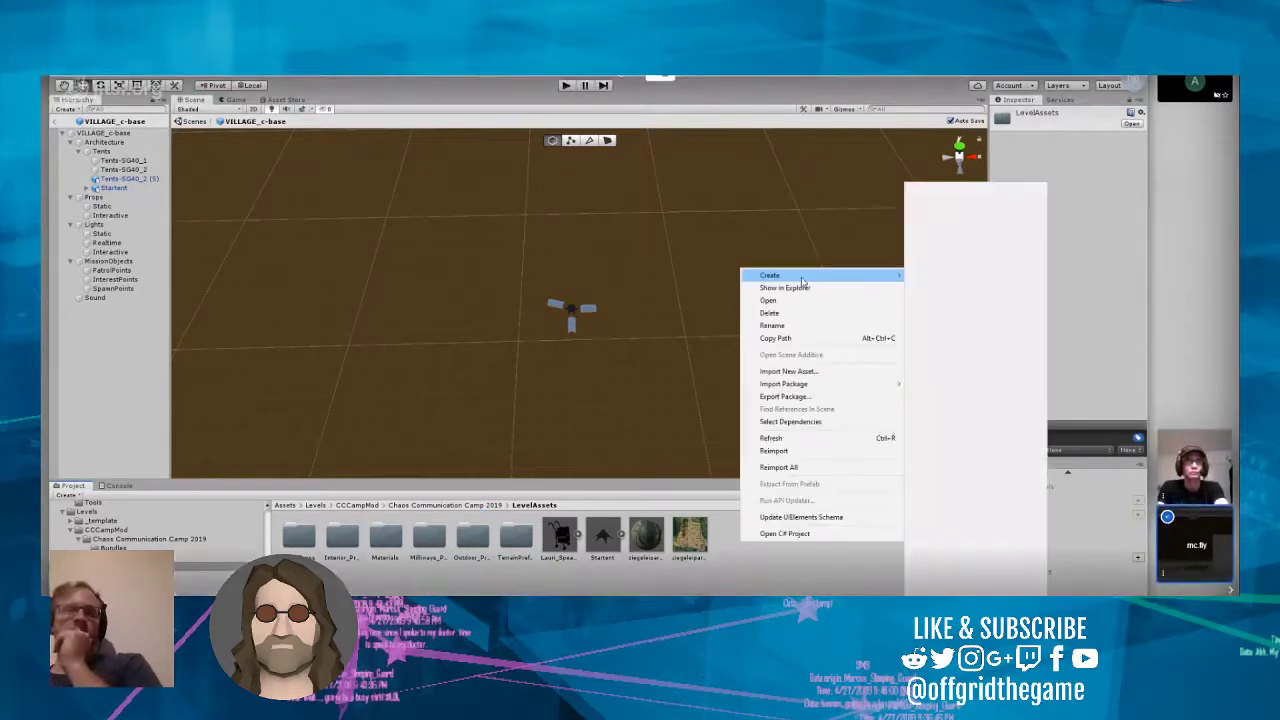
pyautogui.click(932, 190)
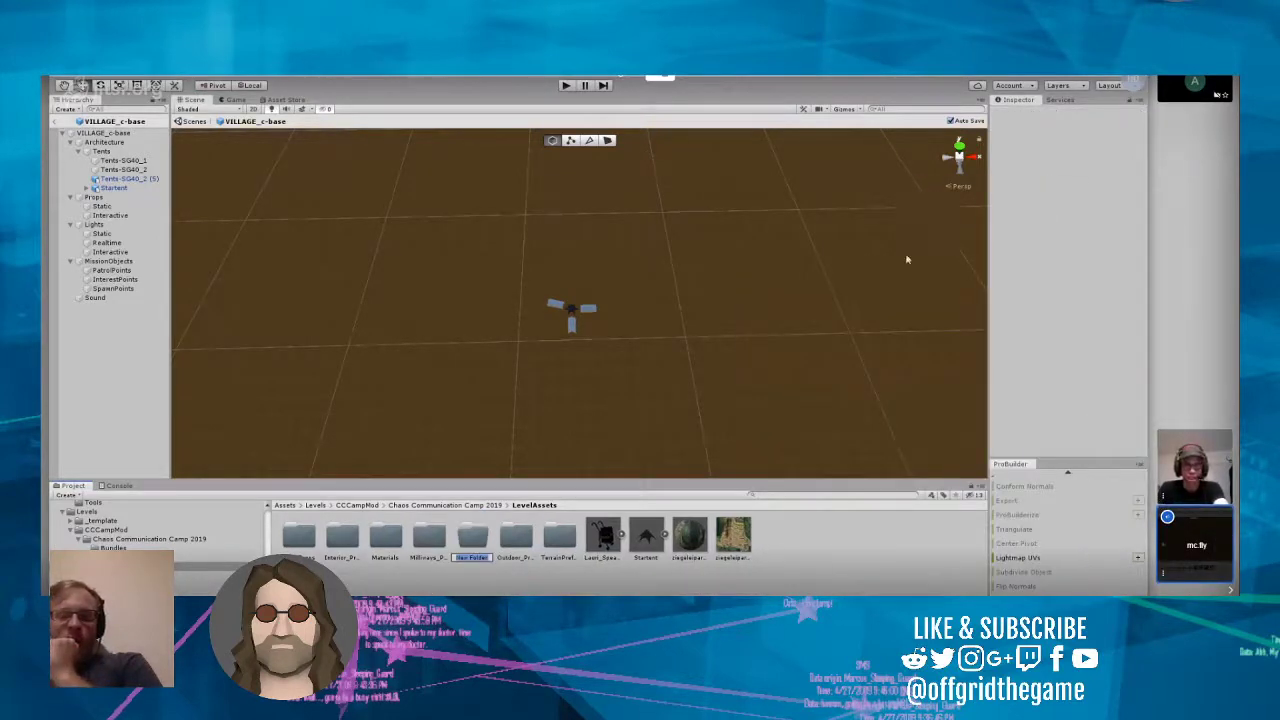
pyautogui.write('c-base_prod')
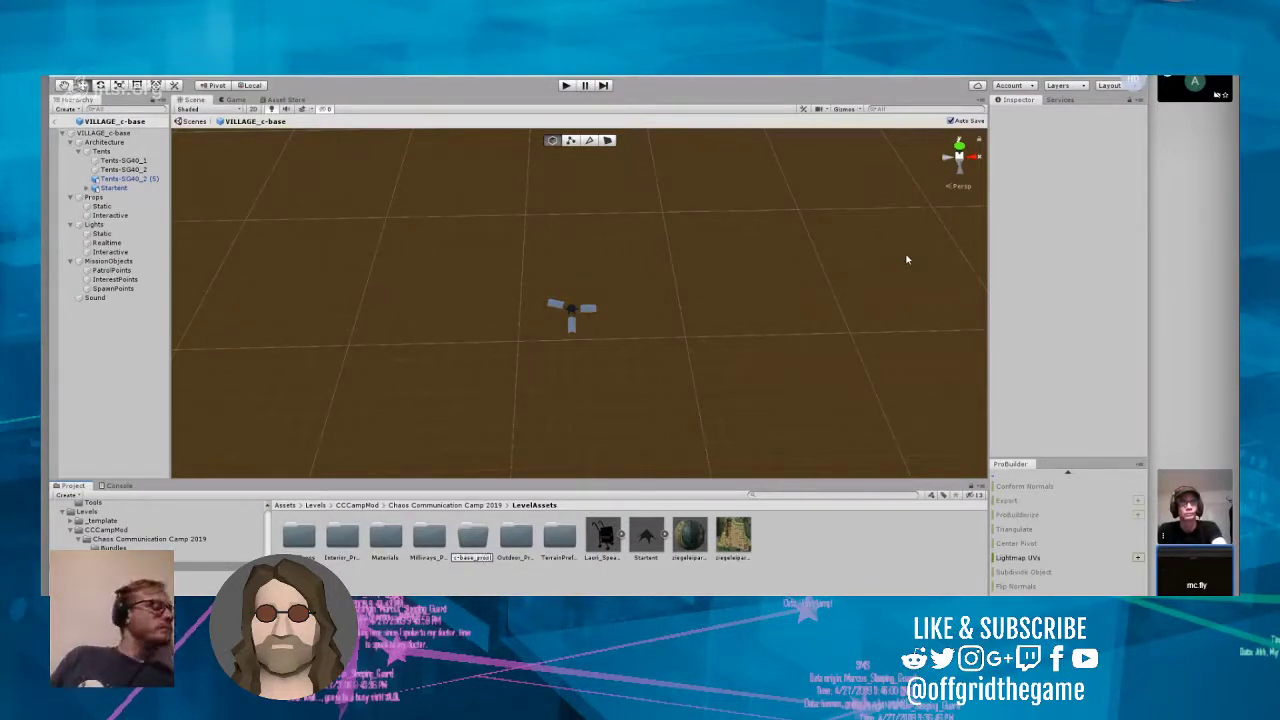
pyautogui.press('Return')
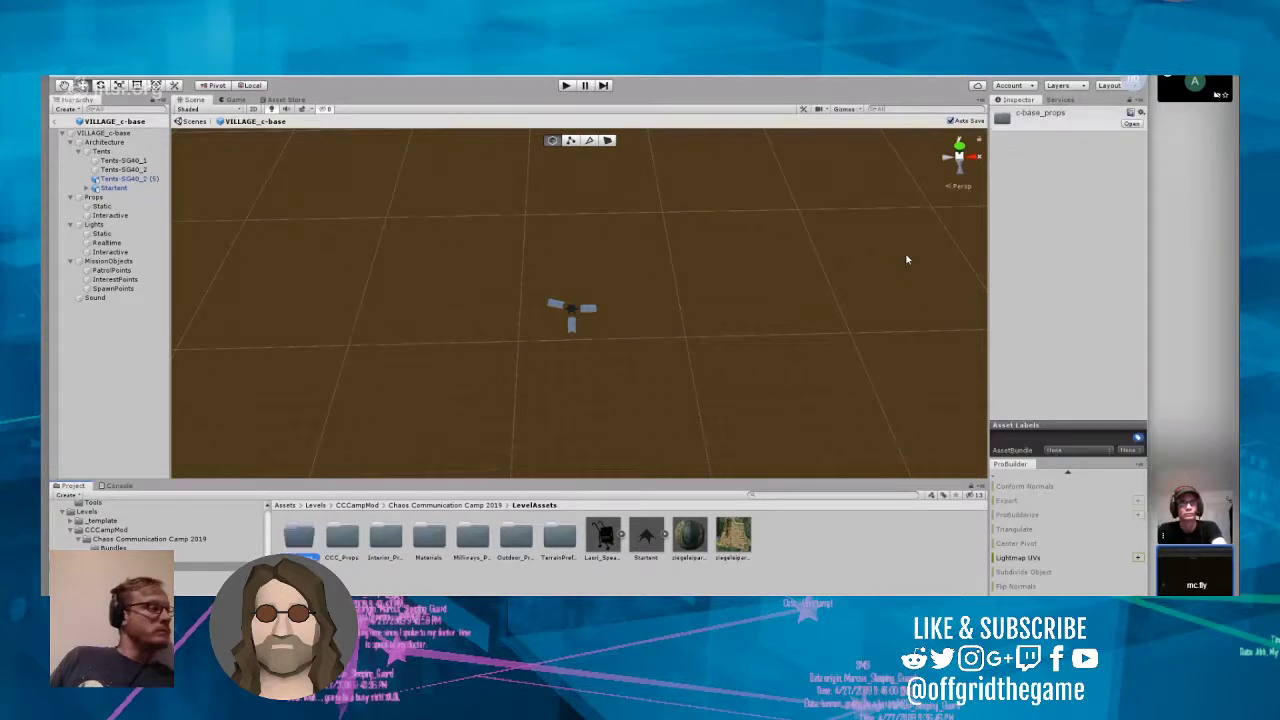
# Step: Move the Startent model into the c-base_props folder and open that folder
pyautogui.click(646, 540)
pyautogui.moveTo(503, 540); pyautogui.dragTo(318, 546)
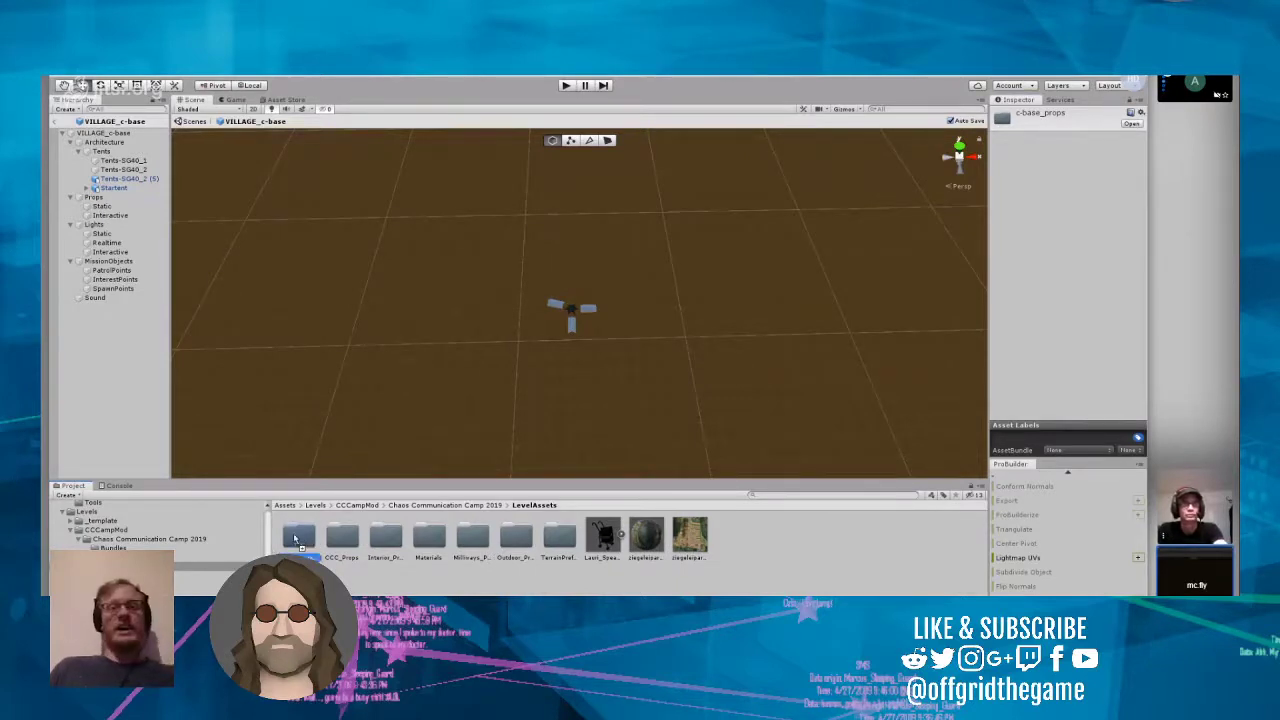
pyautogui.doubleClick(298, 541)
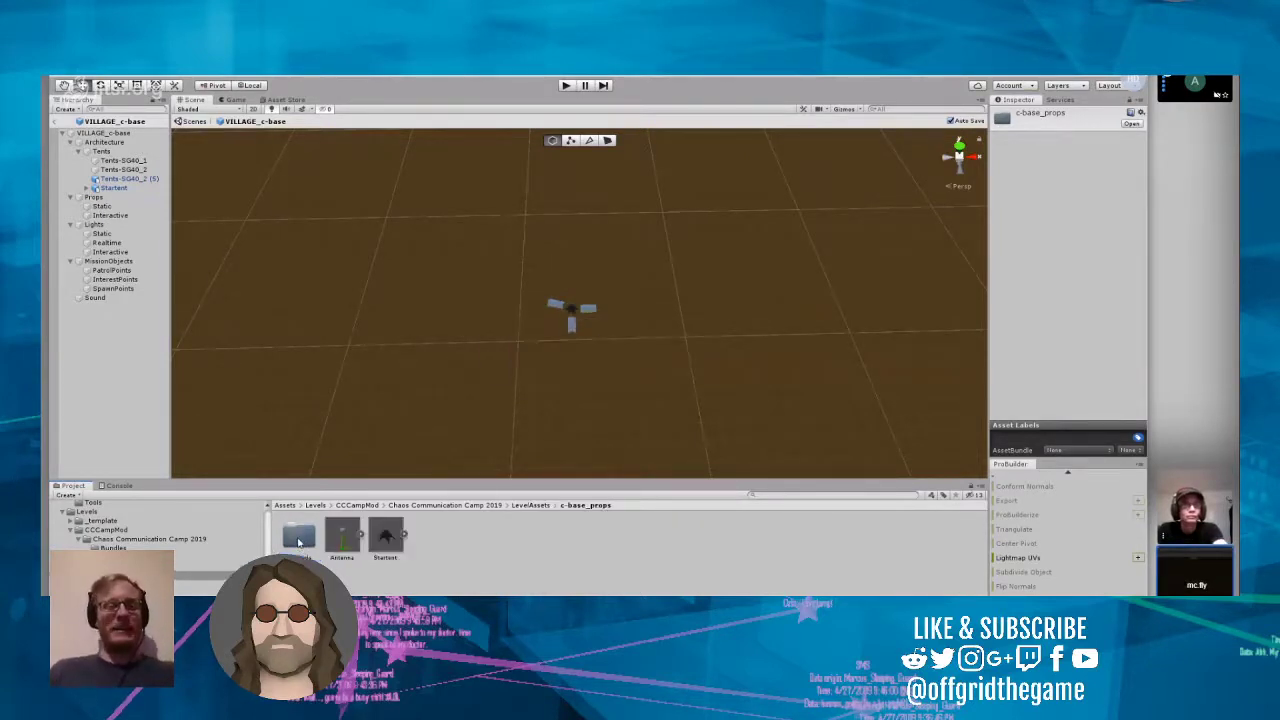
# Step: Place the Antenna model from c-base_props into the VILLAGE_c-base prefab near the tents
pyautogui.moveTo(345, 543); pyautogui.dragTo(607, 383)
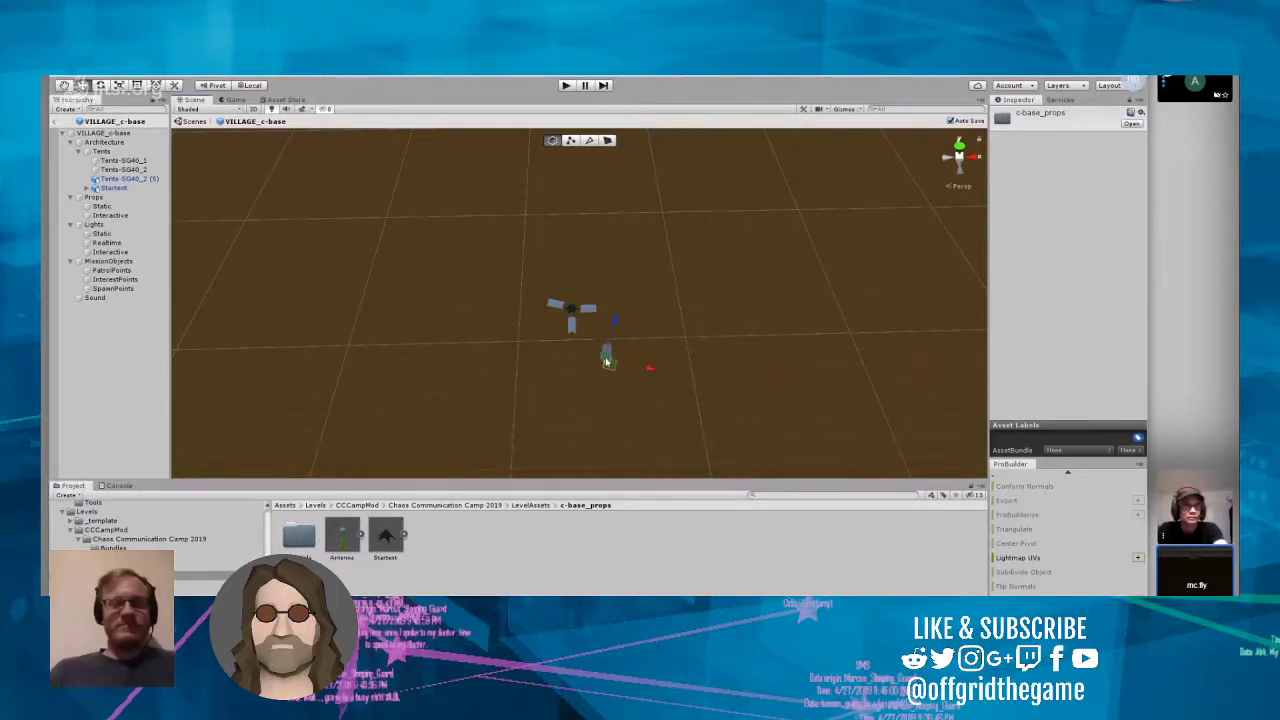
pyautogui.scroll(-3, 607, 427)
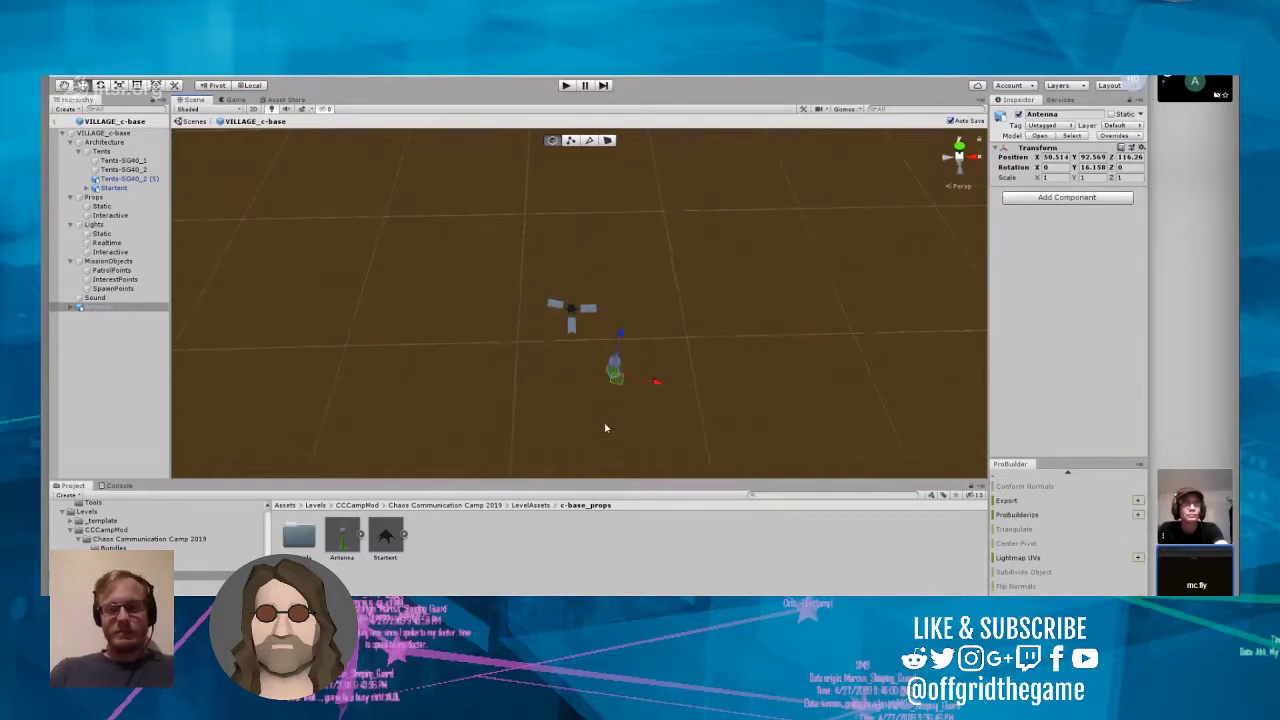
pyautogui.scroll(2, 605, 428)
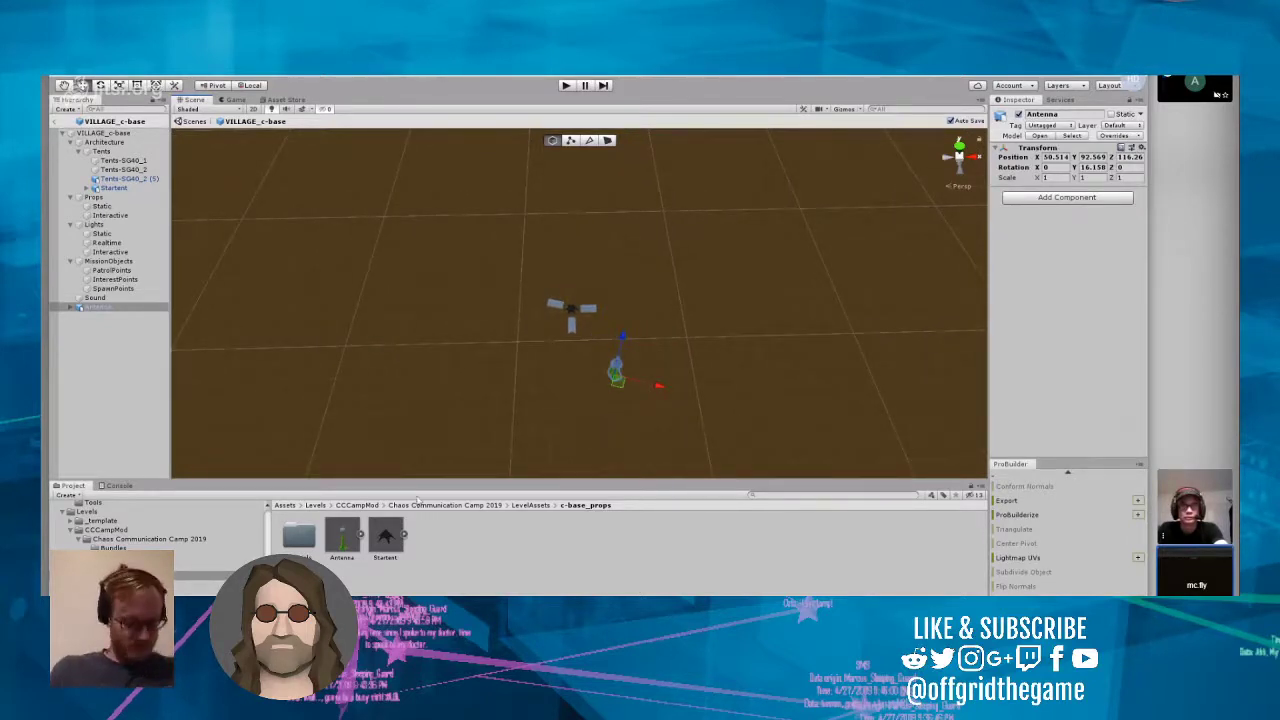
# Step: Set the Antenna model's import Scale Factor to 10 and apply the import settings
pyautogui.rightClick(346, 541)
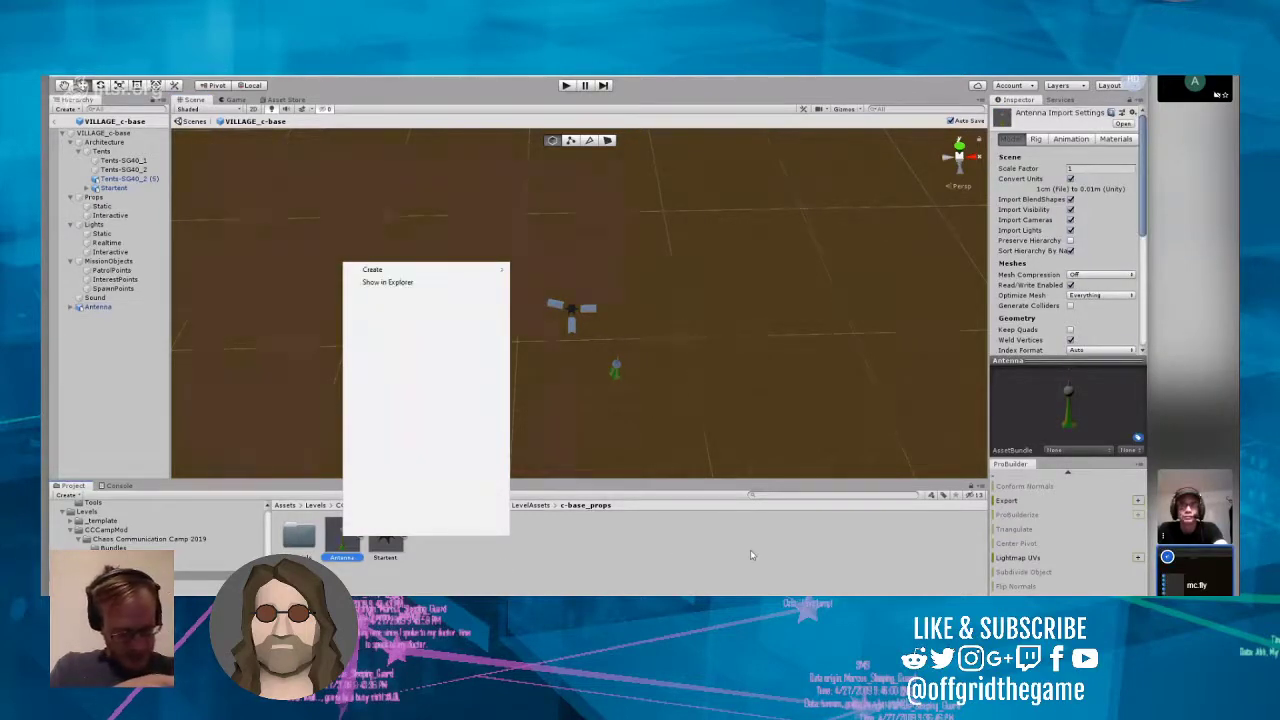
pyautogui.click(1049, 212)
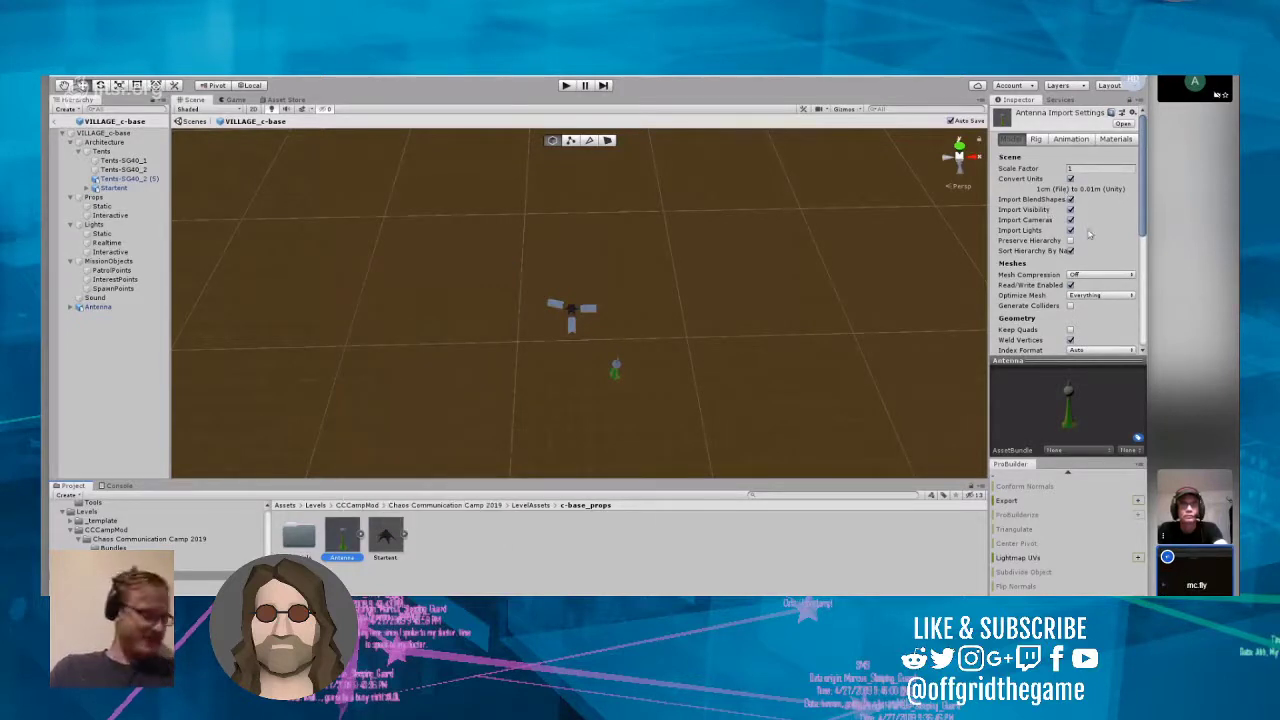
pyautogui.click(1104, 170)
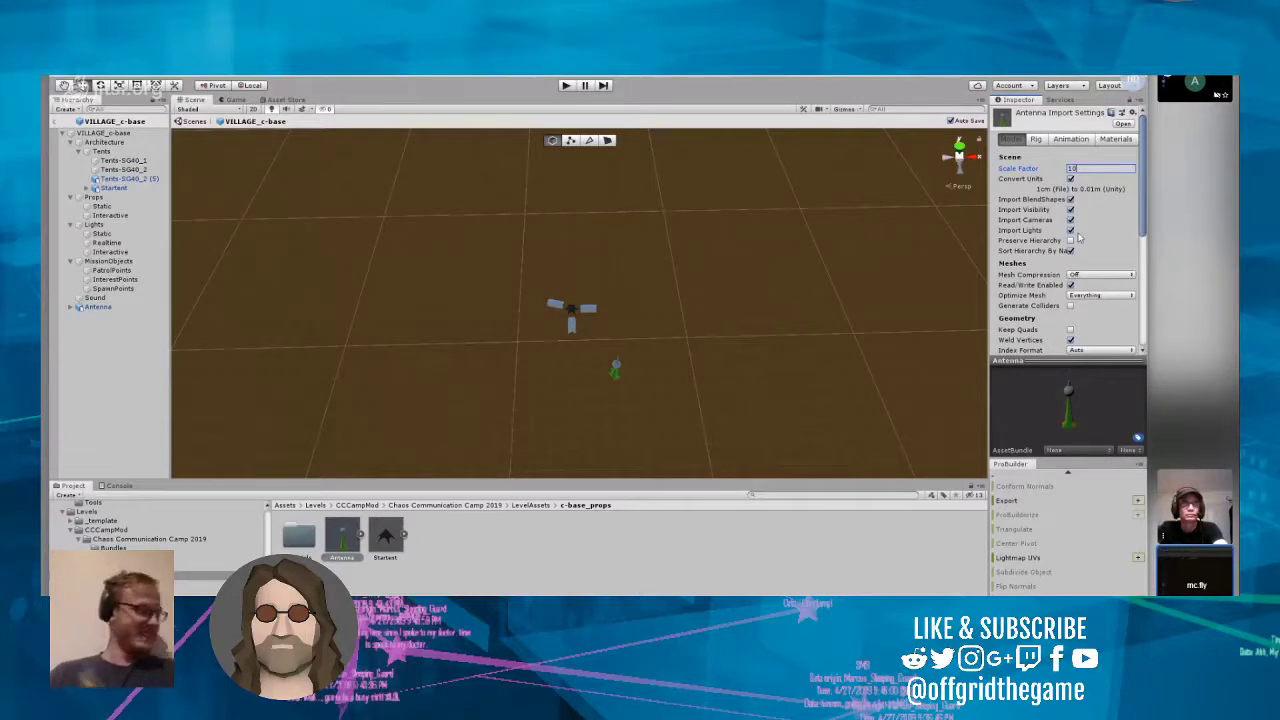
pyautogui.scroll(-5, 1081, 240)
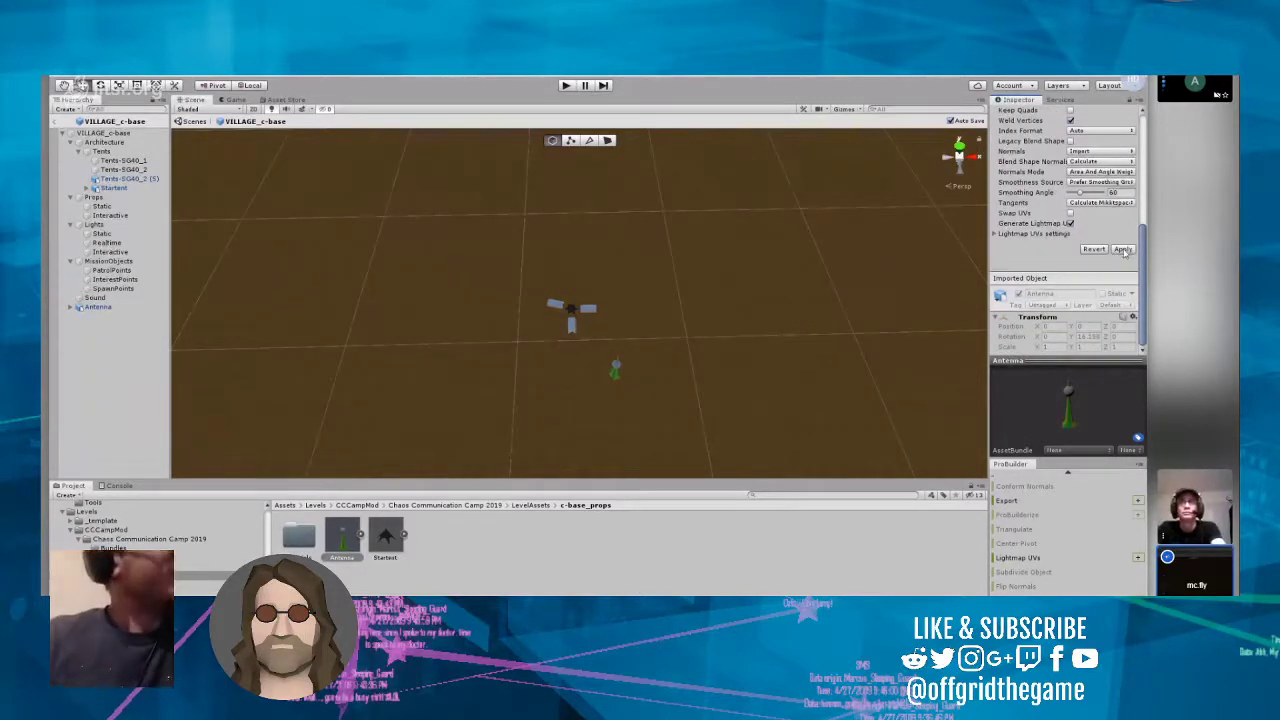
pyautogui.click(1123, 249)
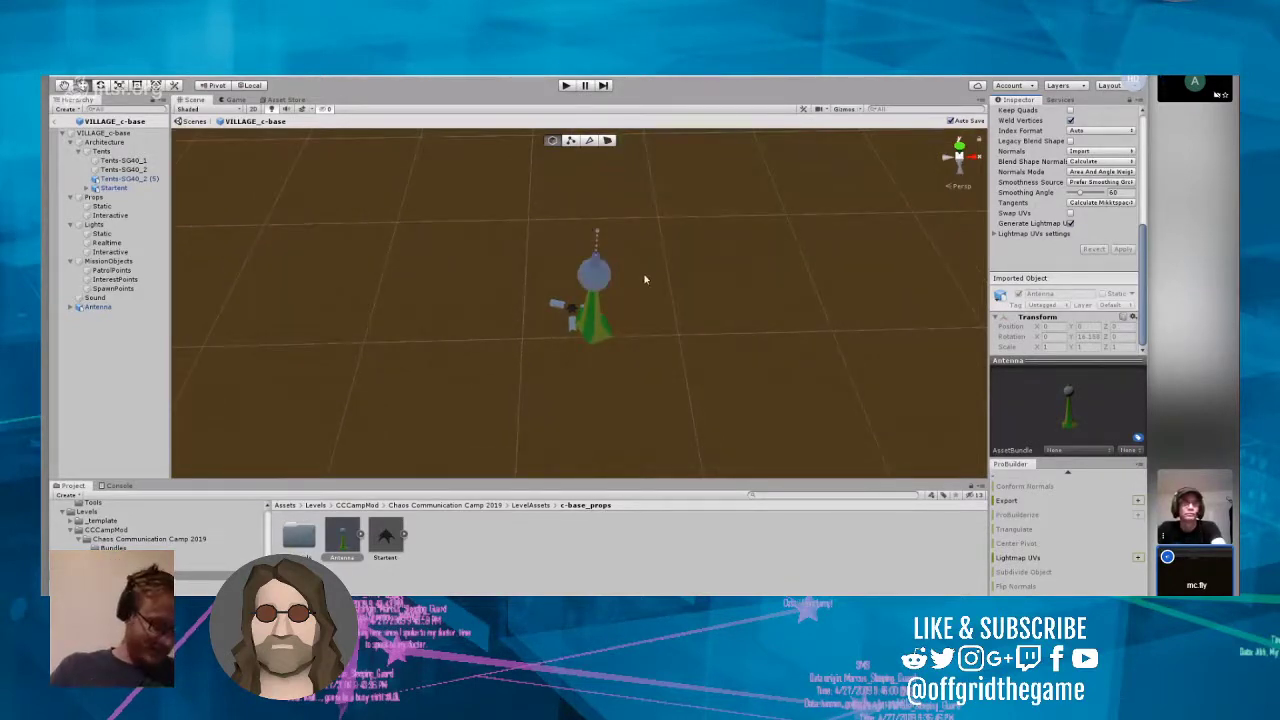
# Step: Move the antenna horizontally to about X 55.5, Z 133.6 and lower it to about Y -79
pyautogui.click(598, 292)
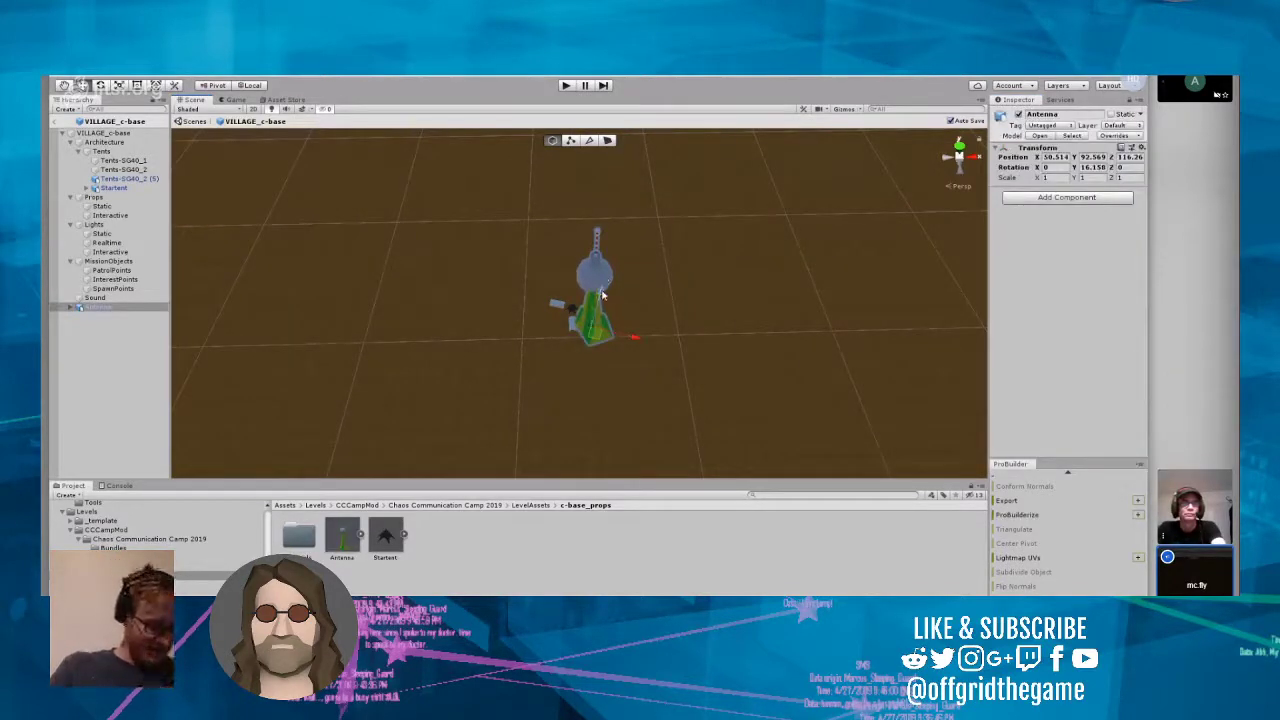
pyautogui.moveTo(602, 292); pyautogui.dragTo(603, 473)
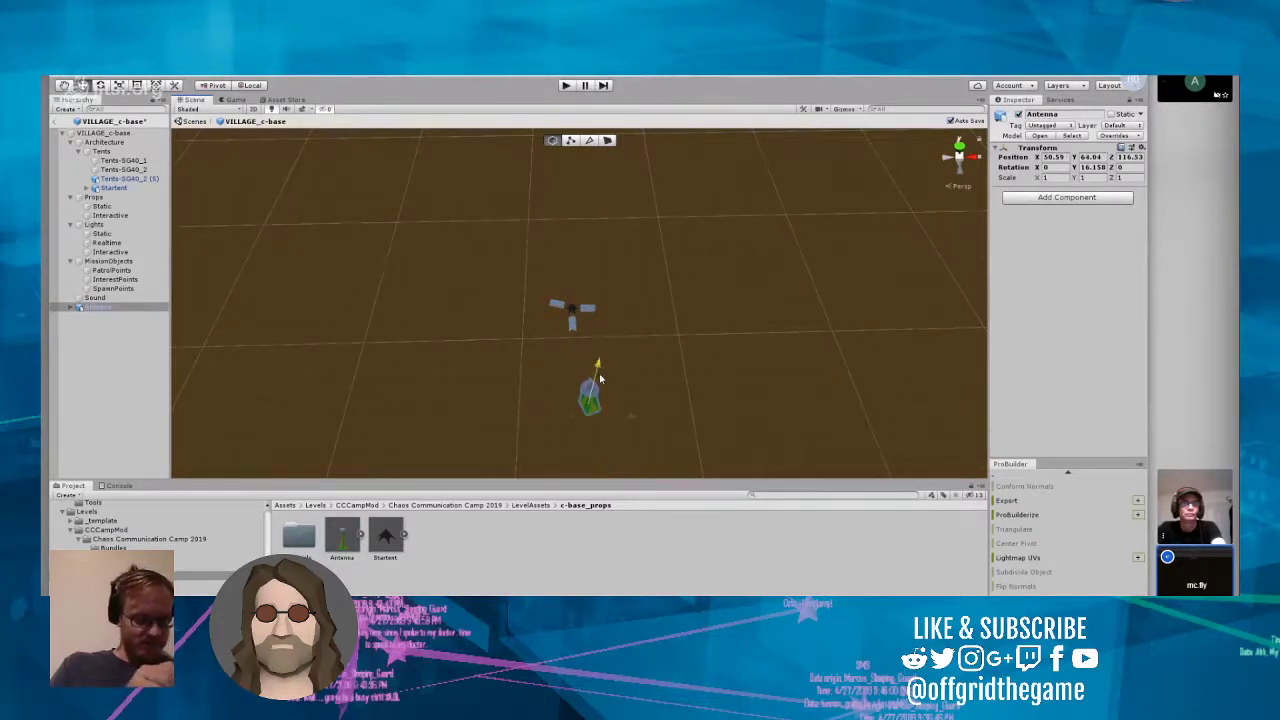
pyautogui.moveTo(600, 378); pyautogui.dragTo(651, 214)
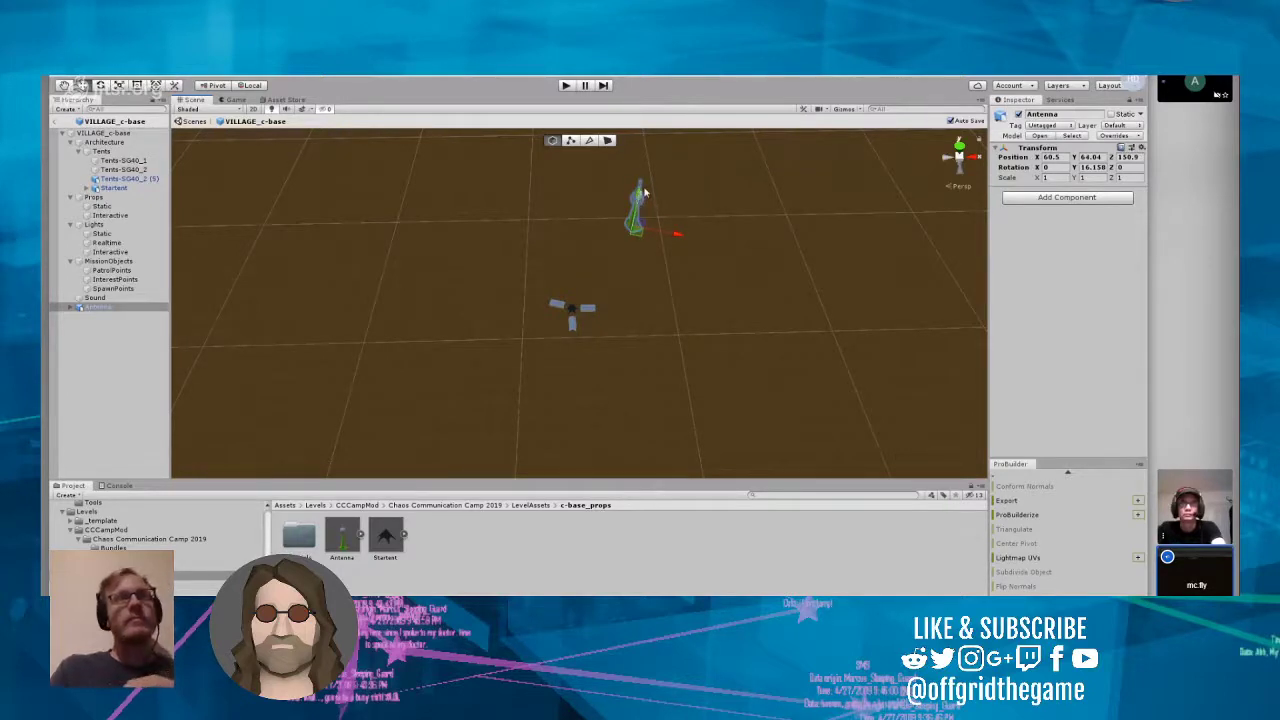
pyautogui.scroll(1, 634, 232)
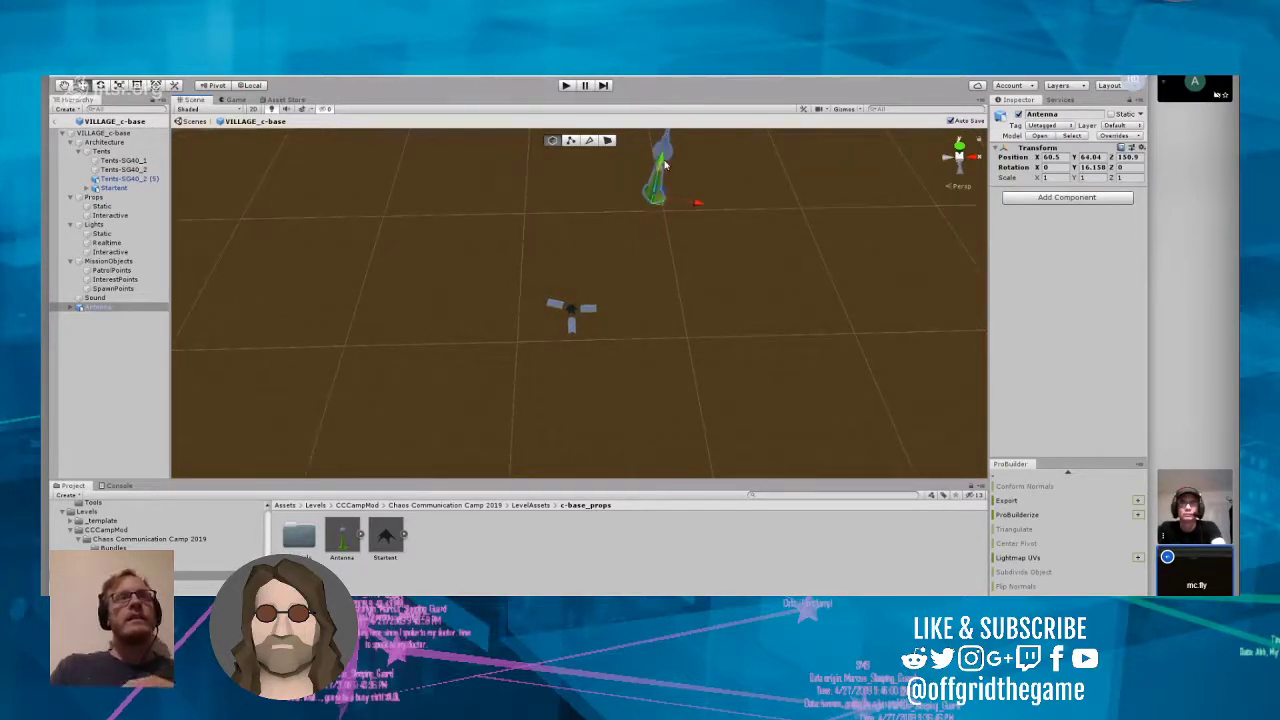
pyautogui.moveTo(660, 162); pyautogui.dragTo(620, 405)
pyautogui.moveTo(620, 405); pyautogui.dragTo(614, 468, button='right')
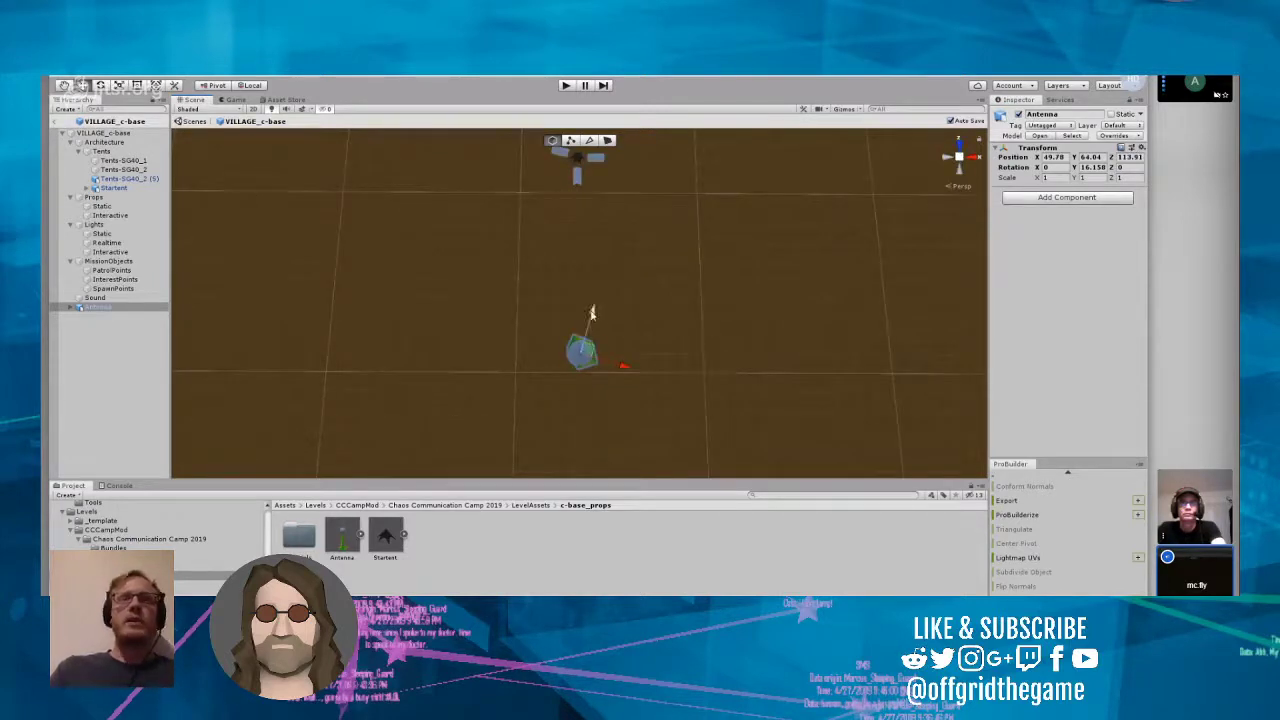
pyautogui.moveTo(588, 325); pyautogui.dragTo(700, 125)
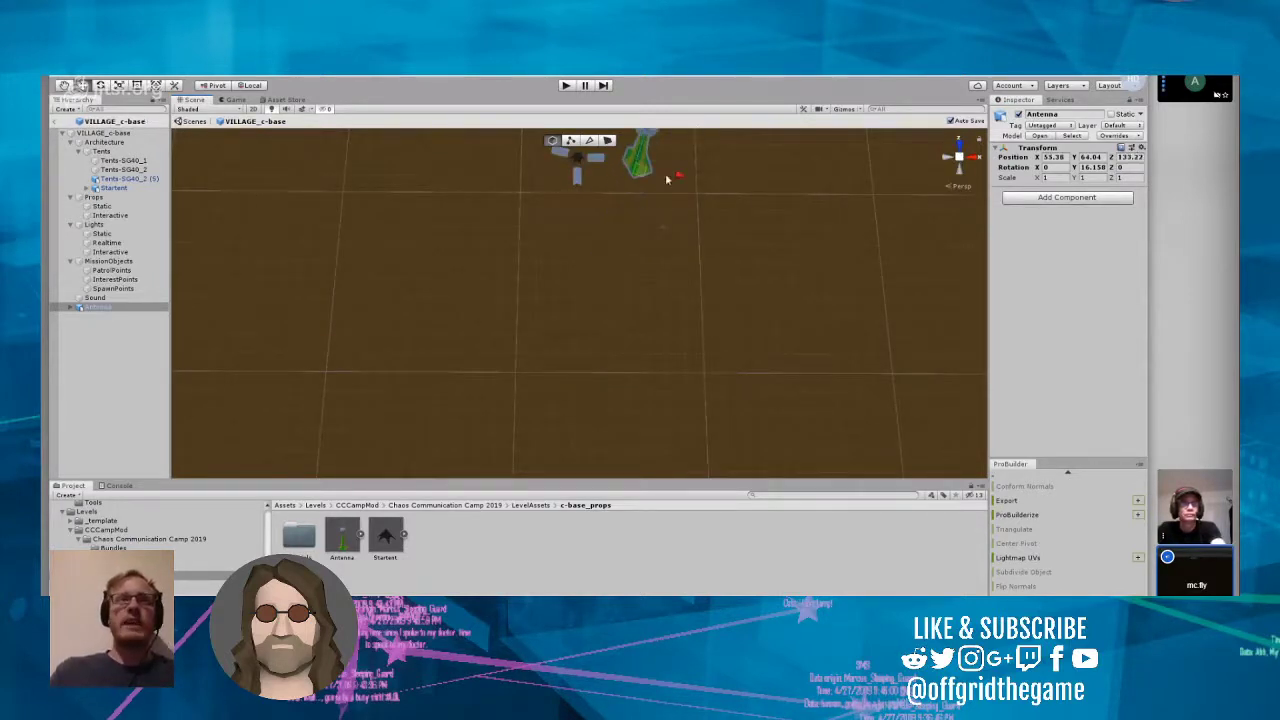
pyautogui.press('f')
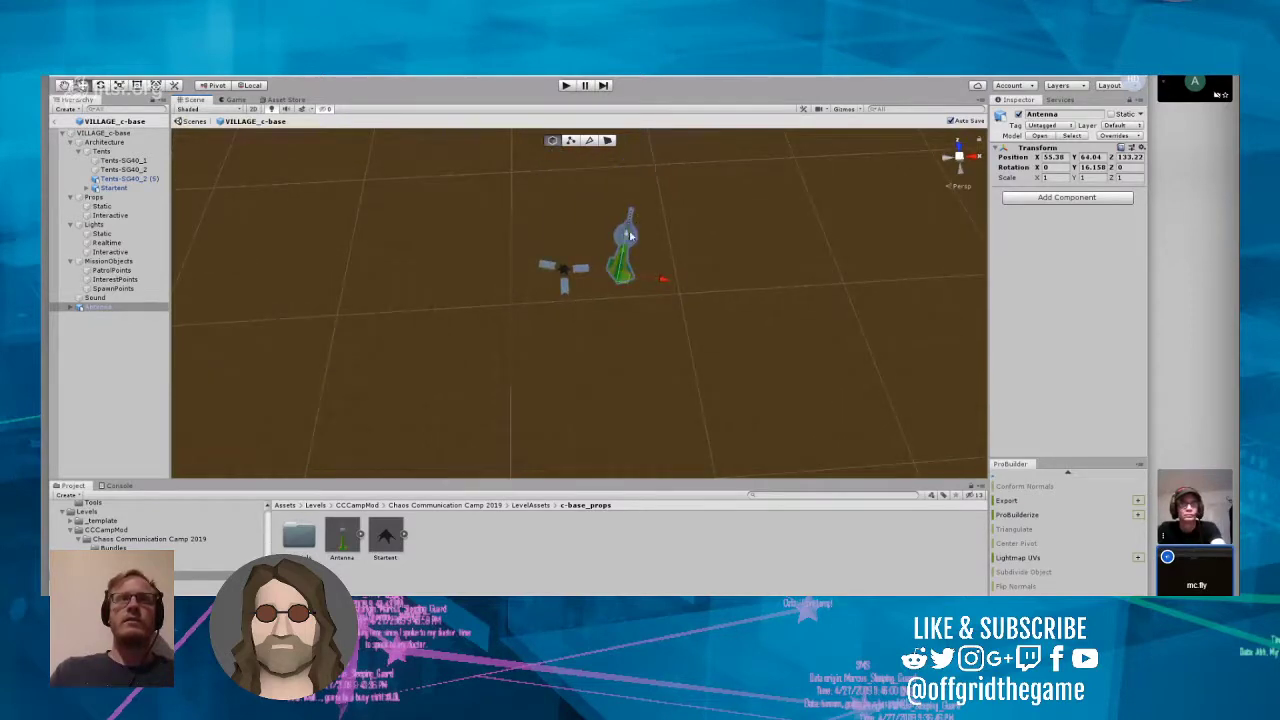
pyautogui.moveTo(628, 236); pyautogui.dragTo(691, 177)
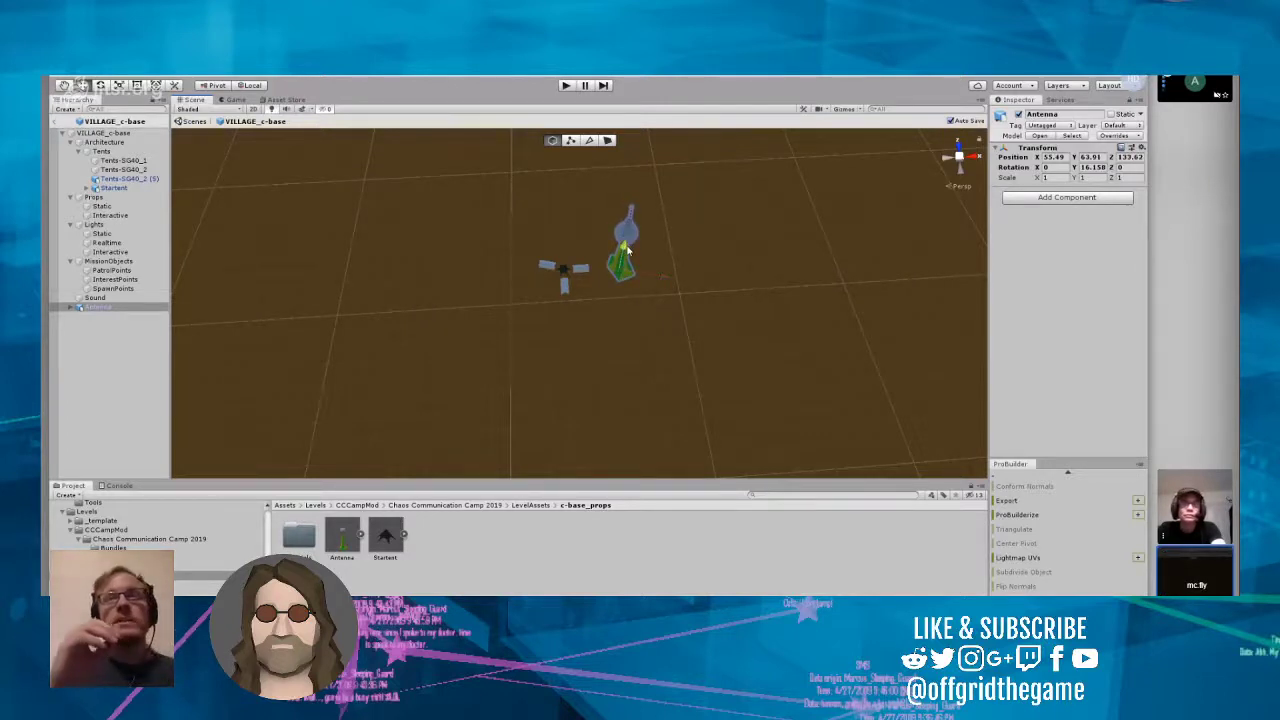
pyautogui.moveTo(626, 245); pyautogui.dragTo(610, 282)
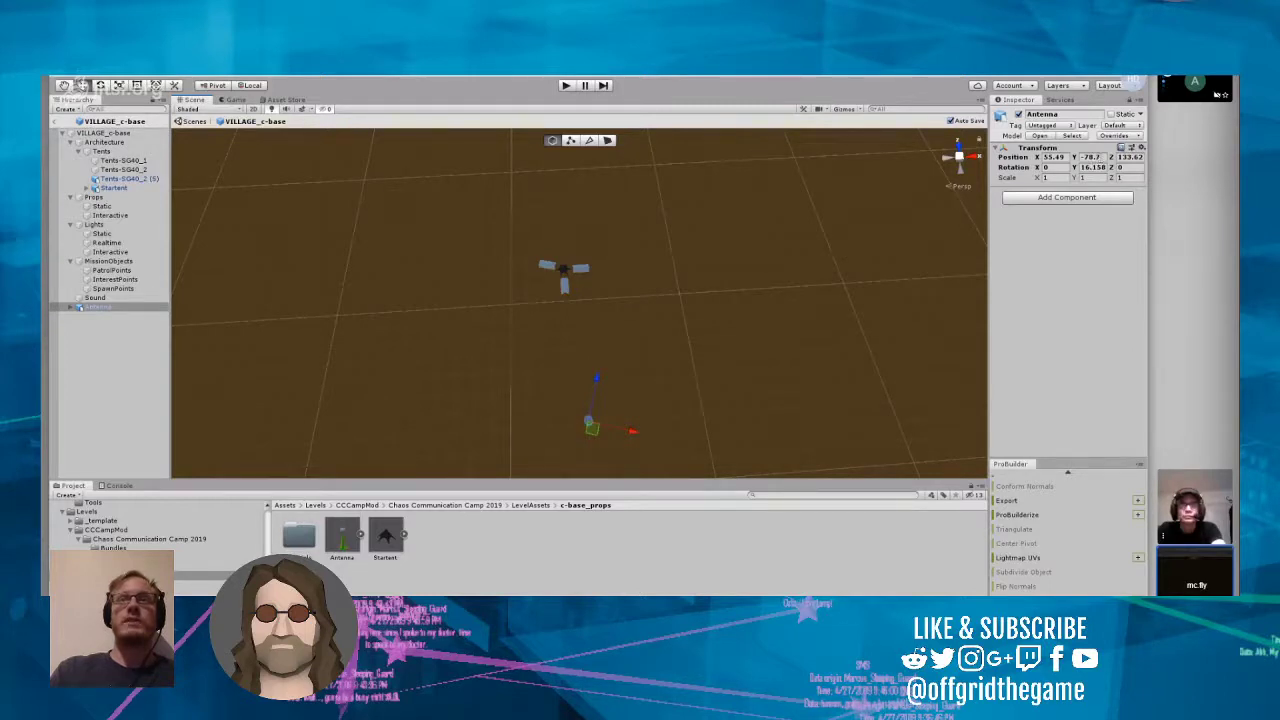
# Step: Set the antenna's Y position to 0 and deselect it
pyautogui.moveTo(1102, 157); pyautogui.dragTo(1054, 155)
pyautogui.write('0')
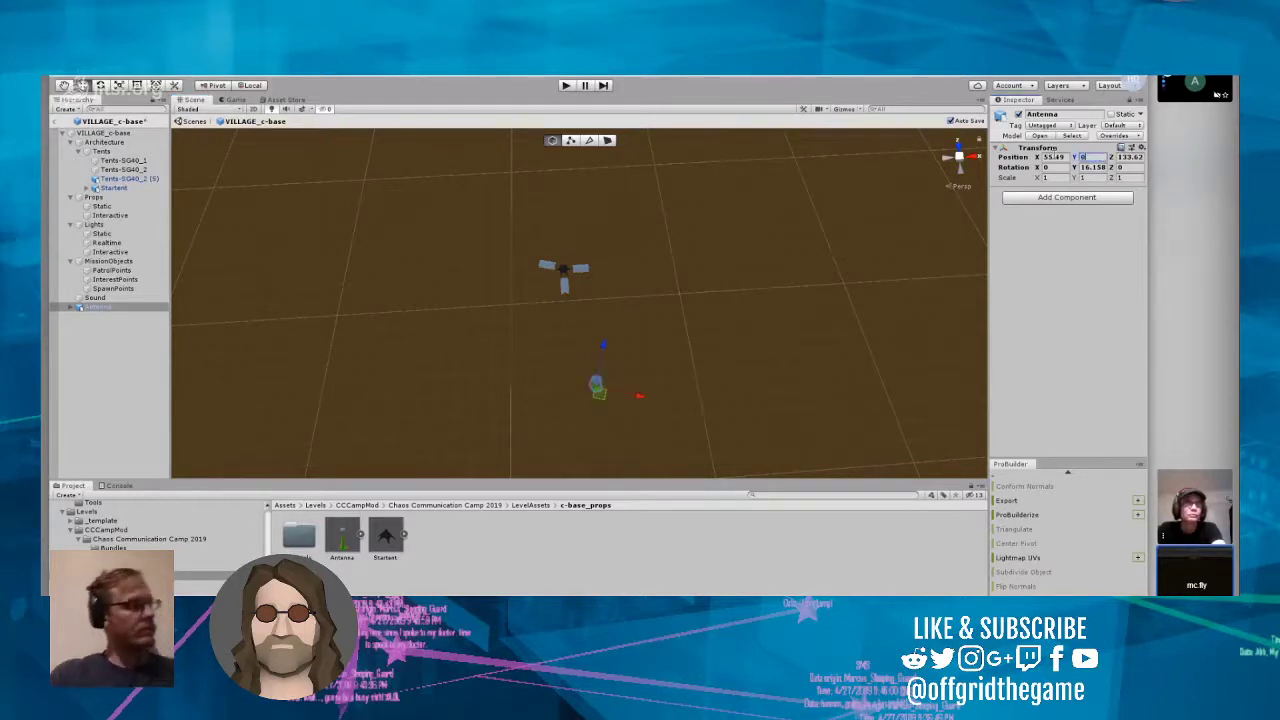
pyautogui.click(702, 362)
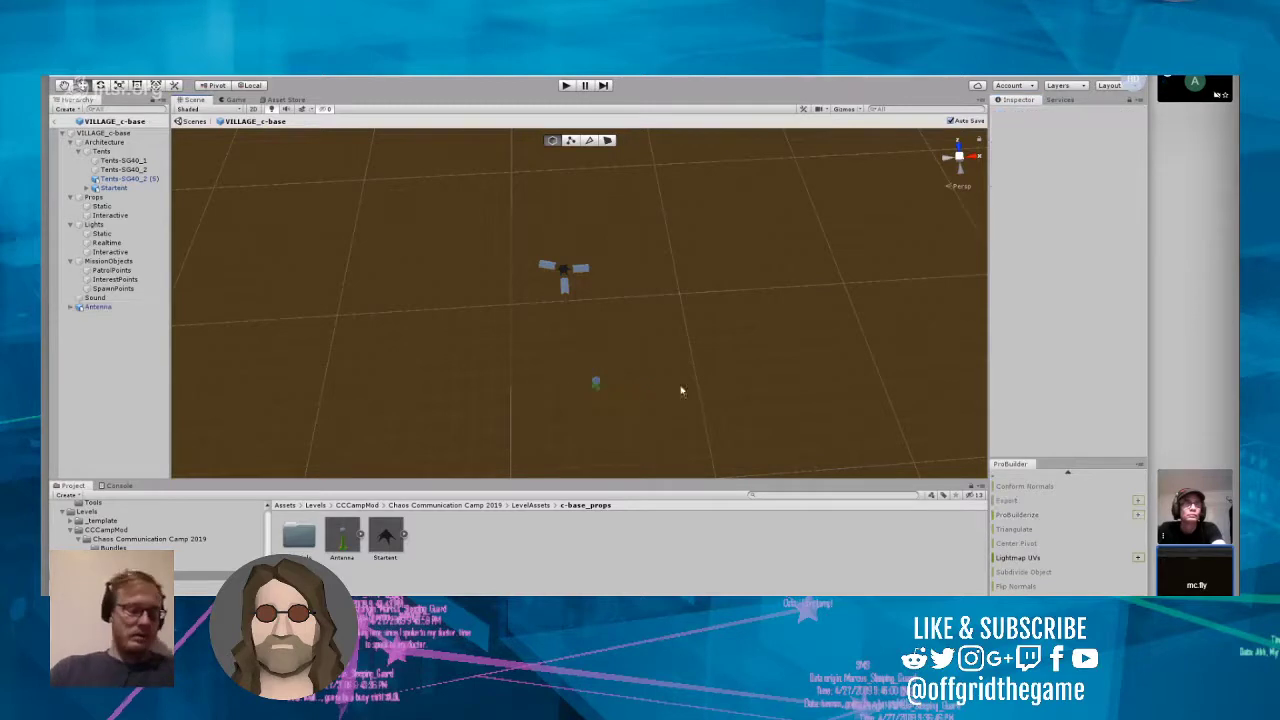
# Step: Lower the antenna vertically past the tents' height to about Y -215, keeping its X and Z position
pyautogui.moveTo(681, 388); pyautogui.dragTo(872, 298, button='right')
pyautogui.scroll(1, 635, 424)
pyautogui.scroll(3, 635, 424)
pyautogui.scroll(-5, 781, 323)
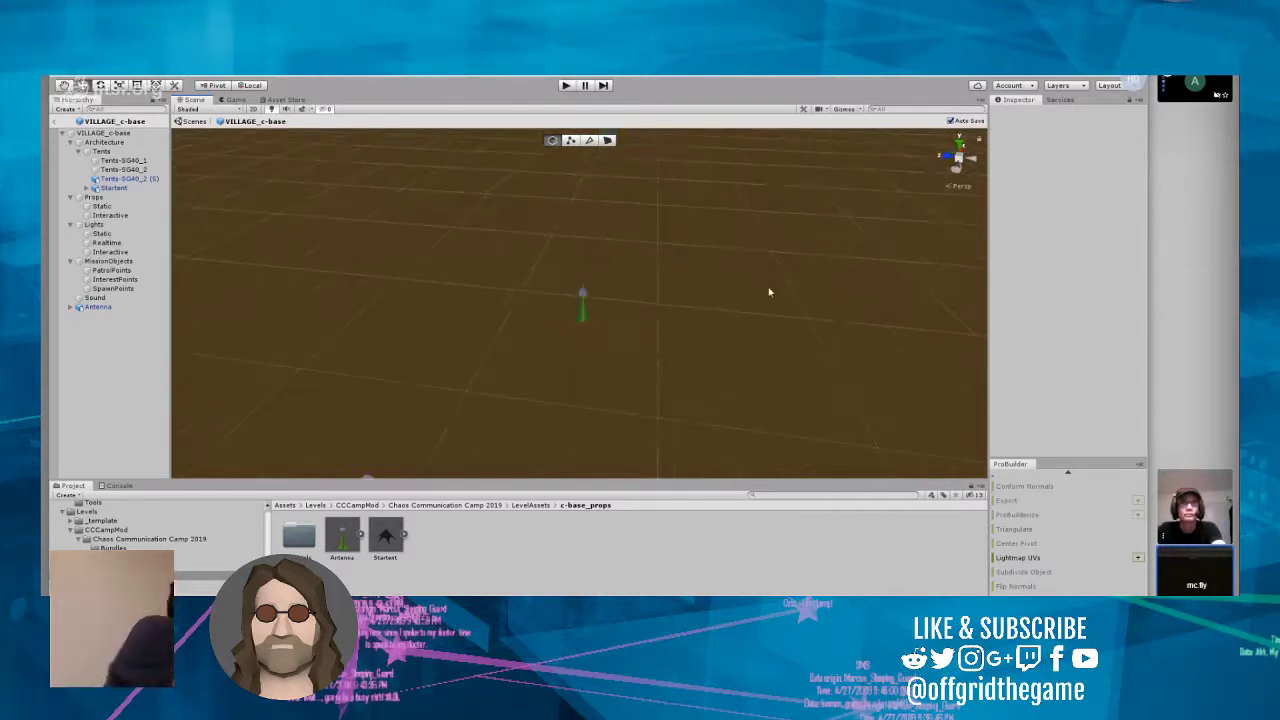
pyautogui.moveTo(769, 289); pyautogui.dragTo(707, 336, button='right')
pyautogui.click(680, 200)
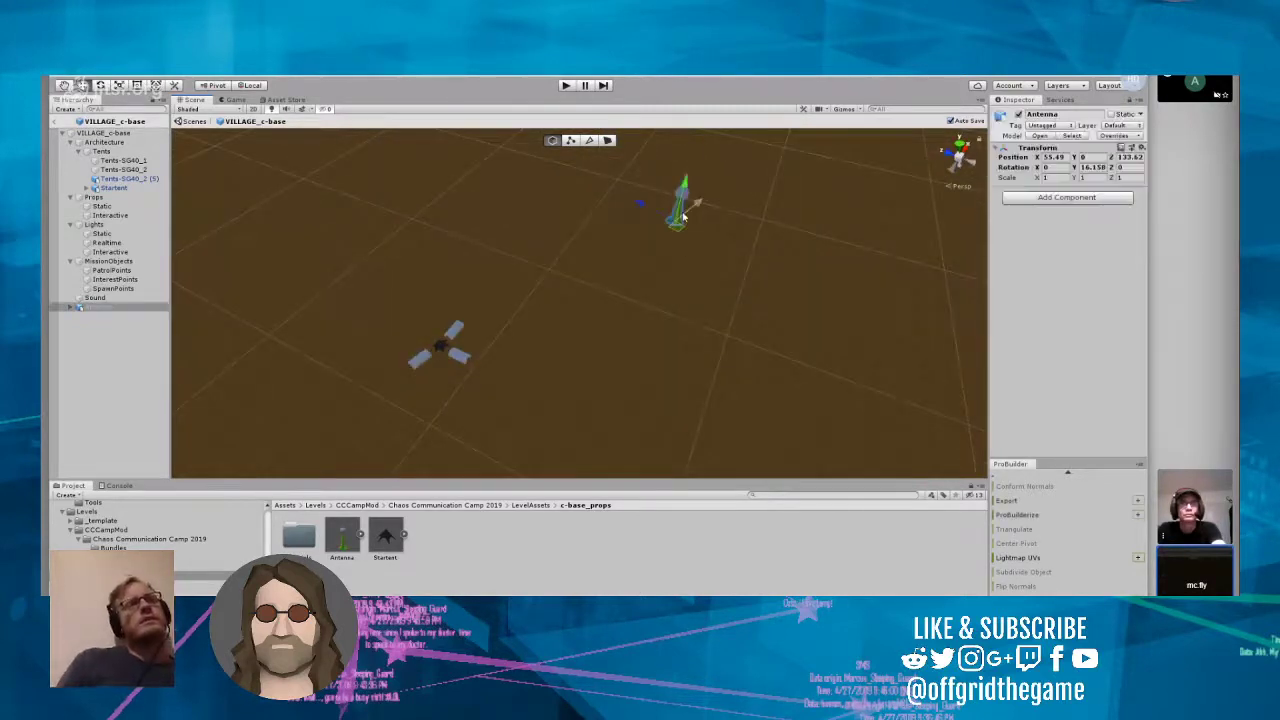
pyautogui.moveTo(684, 190); pyautogui.dragTo(626, 412)
pyautogui.moveTo(672, 380); pyautogui.dragTo(561, 450, button='right')
pyautogui.scroll(5, 566, 375)
pyautogui.scroll(5, 567, 375)
pyautogui.moveTo(566, 375); pyautogui.dragTo(752, 206, button='right')
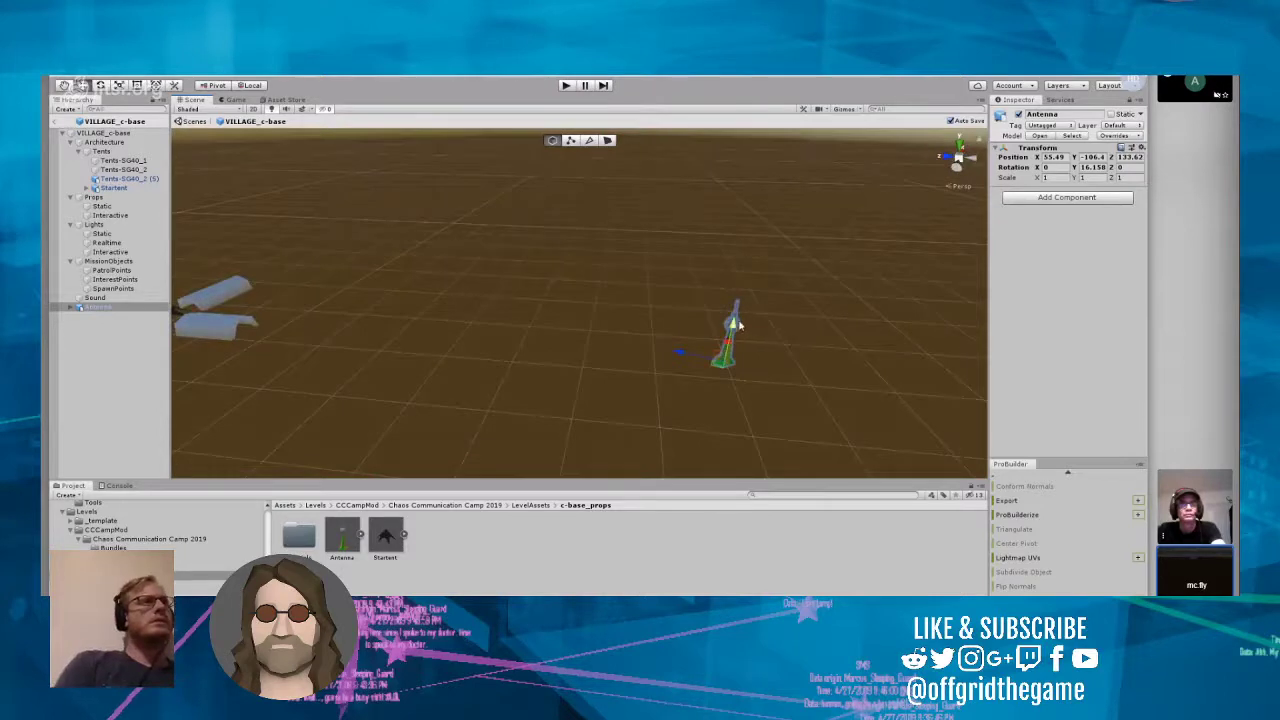
pyautogui.moveTo(738, 325); pyautogui.dragTo(737, 457)
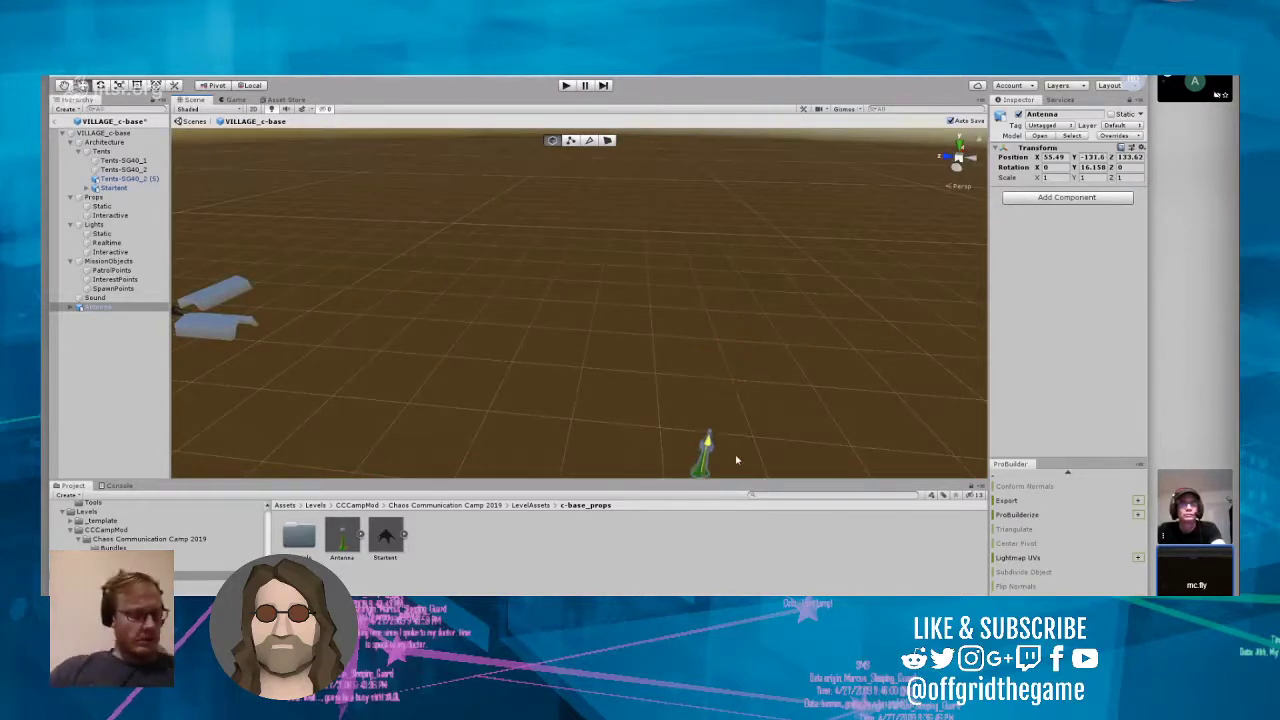
pyautogui.moveTo(726, 357); pyautogui.dragTo(714, 420, button='right')
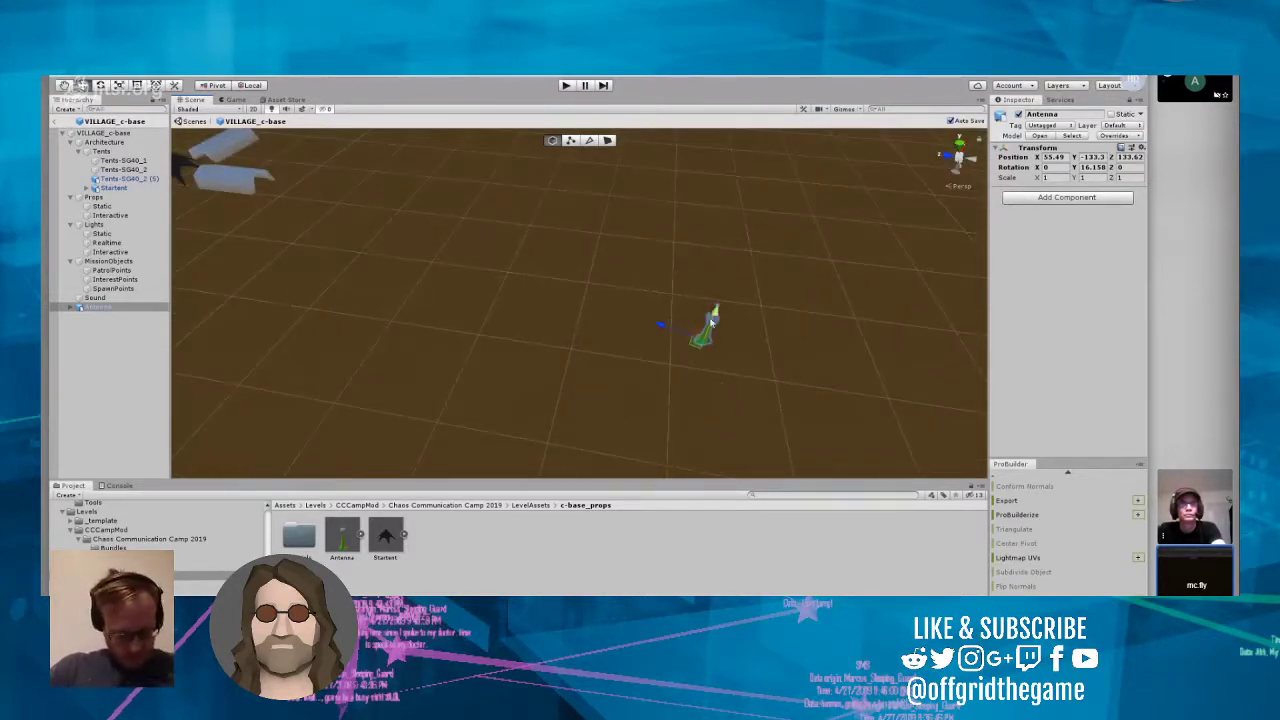
pyautogui.moveTo(716, 318); pyautogui.dragTo(629, 564)
pyautogui.press('f')
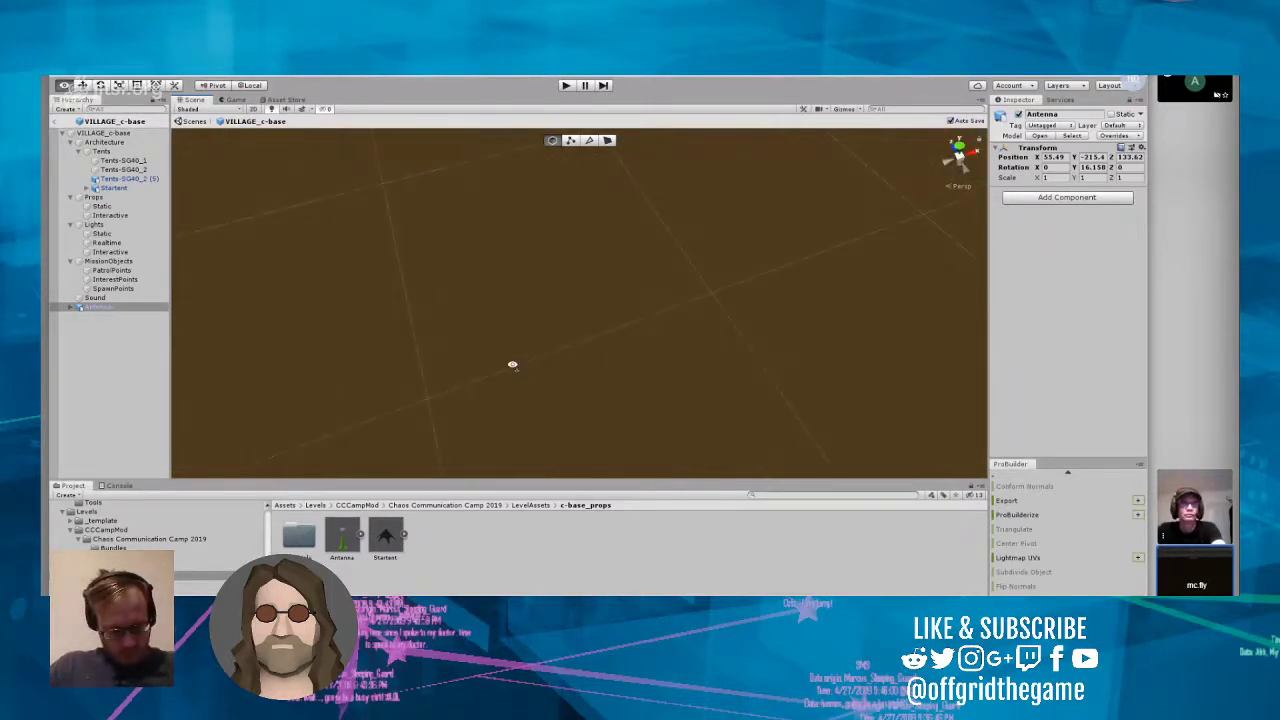
# Step: Raise the antenna to about Y -101 and move it horizontally to about X 71.2, Z 187.7, closer to the tents
pyautogui.keyDown('alt'); pyautogui.moveTo(512, 364); pyautogui.dragTo(724, 380); pyautogui.keyUp('alt')
pyautogui.moveTo(649, 413); pyautogui.dragTo(657, 293)
pyautogui.moveTo(657, 293)
pyautogui.mouseDown(button='right')
pyautogui.moveTo(600, 204)
pyautogui.moveTo(514, 183)
pyautogui.moveTo(612, 217)
pyautogui.moveTo(660, 272)
pyautogui.mouseUp(button='right')
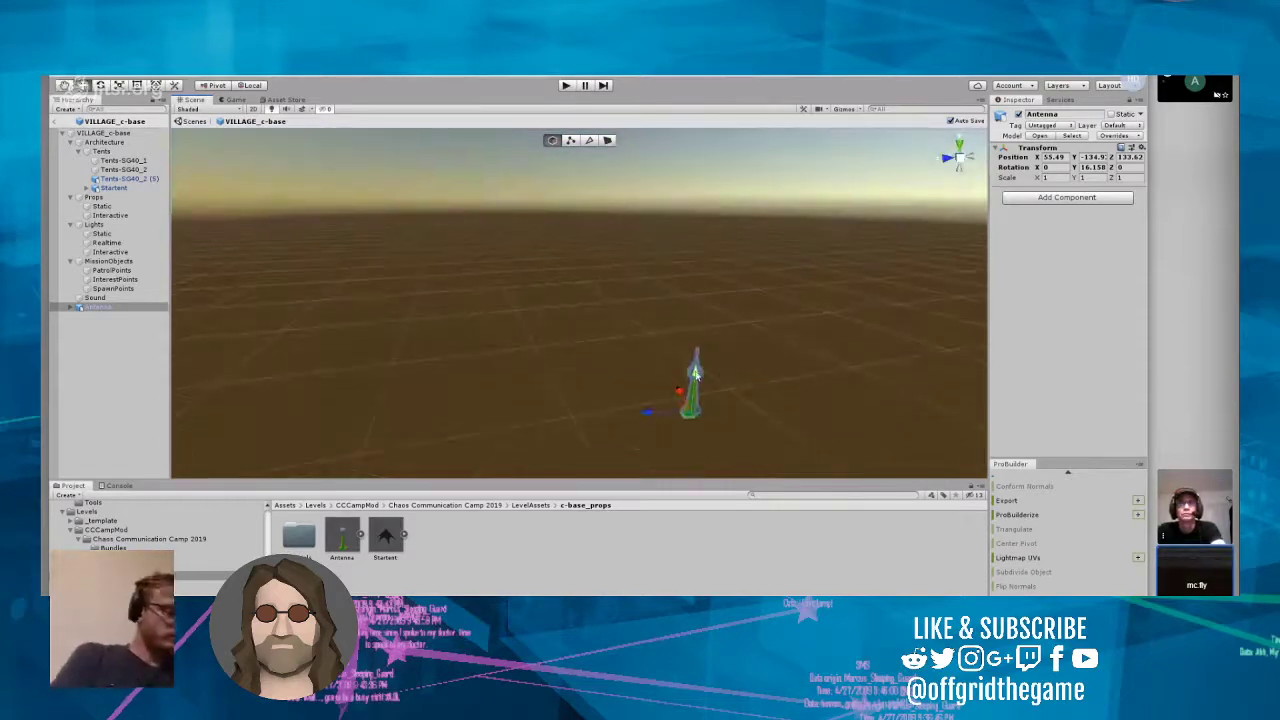
pyautogui.moveTo(696, 374); pyautogui.dragTo(720, 152)
pyautogui.moveTo(722, 258); pyautogui.dragTo(656, 246, button='right')
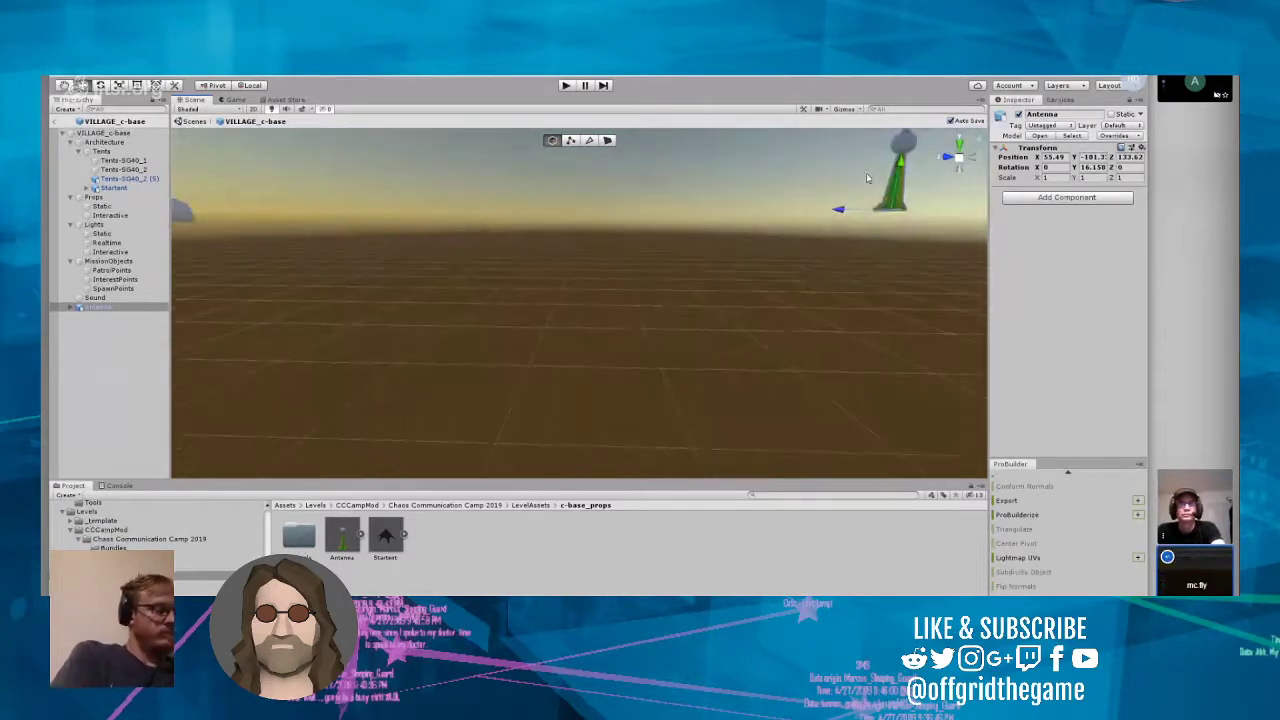
pyautogui.moveTo(898, 168)
pyautogui.mouseDown()
pyautogui.moveTo(897, 207)
pyautogui.moveTo(900, 160)
pyautogui.mouseUp()
pyautogui.moveTo(880, 176); pyautogui.dragTo(808, 131, button='right')
pyautogui.moveTo(816, 300); pyautogui.dragTo(272, 287)
# Step: Check the position of the Tents-SG40_2 (5) tent, set the antenna's Y position to -103 to match it, and deselect the antenna
pyautogui.click(214, 331)
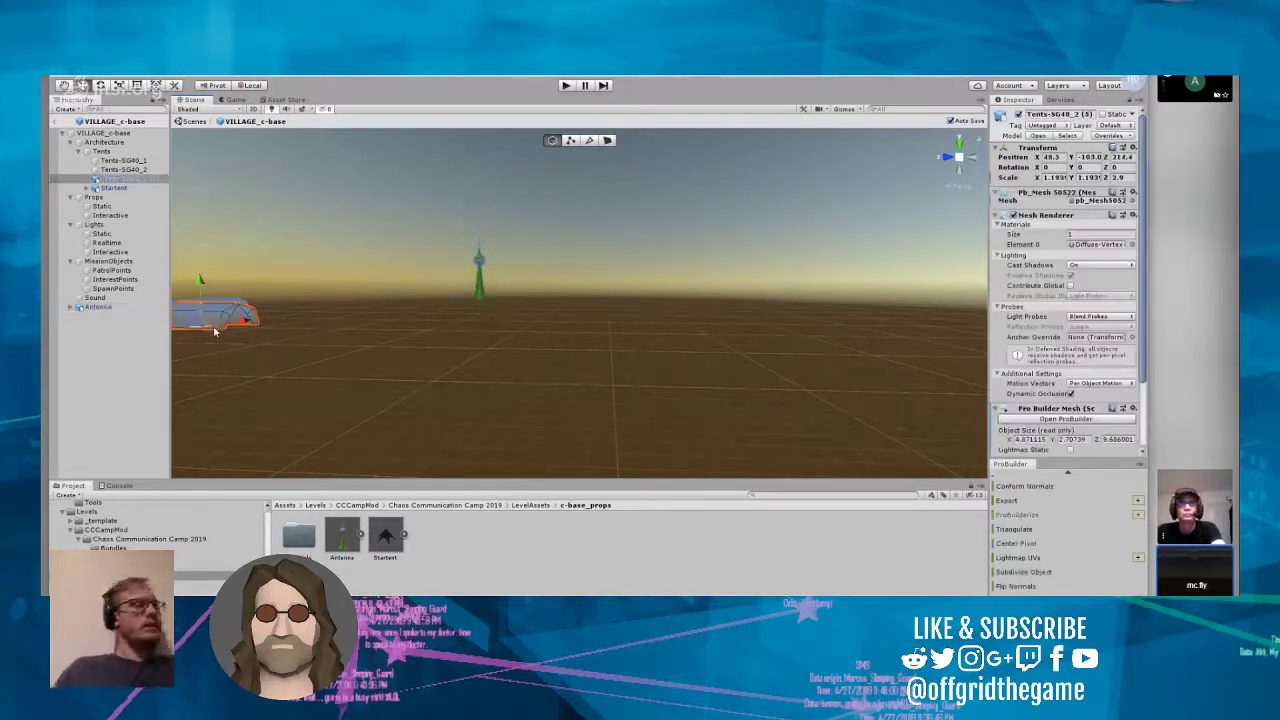
pyautogui.click(477, 275)
pyautogui.click(1091, 158)
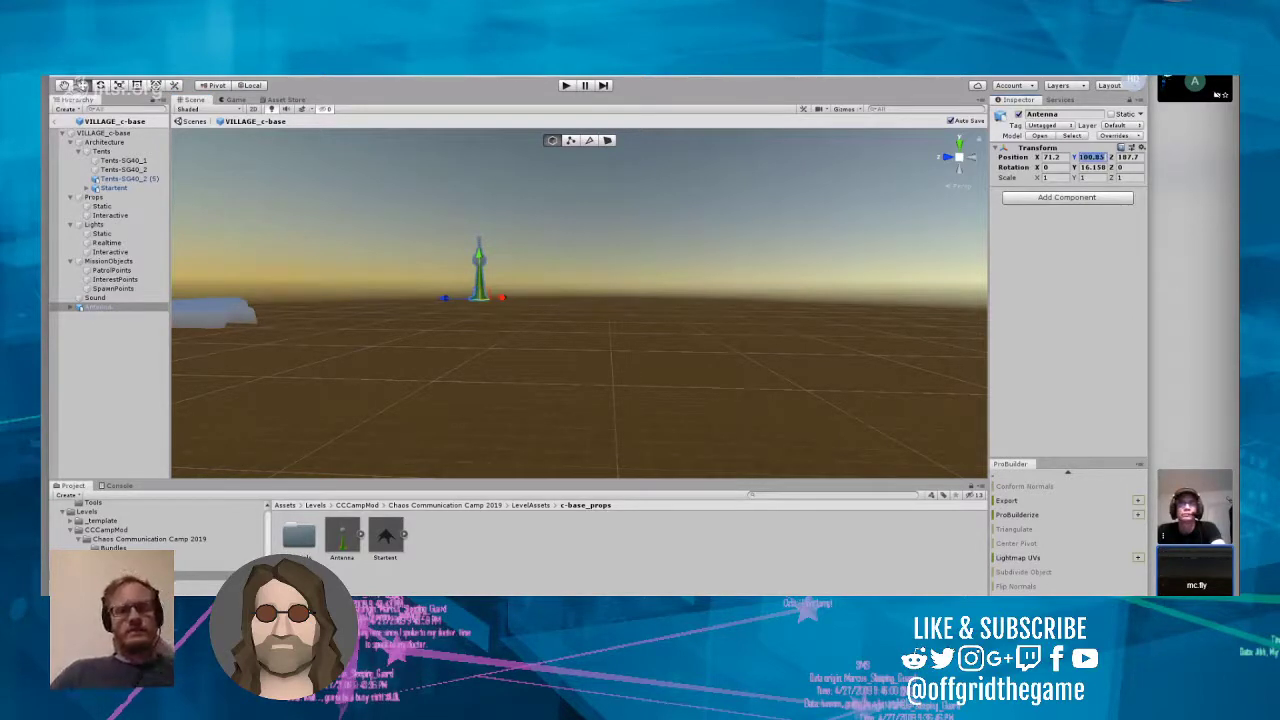
pyautogui.write('-103')
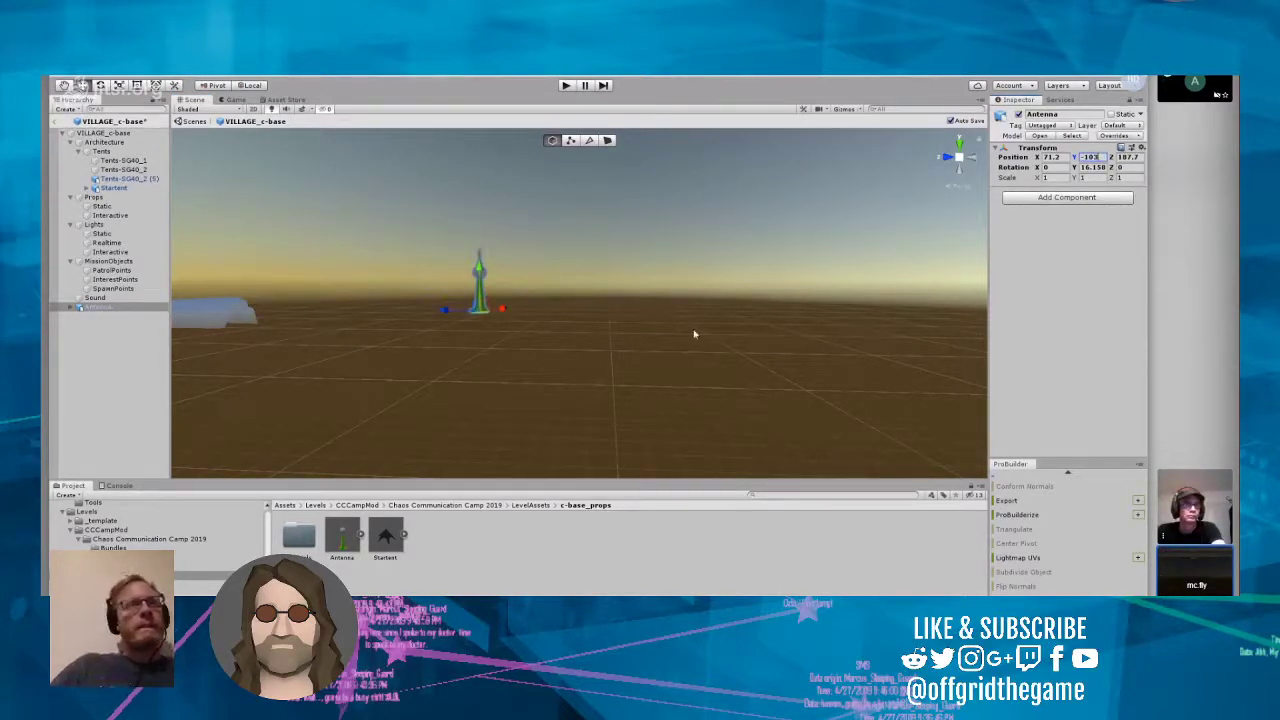
pyautogui.click(626, 335)
pyautogui.moveTo(641, 245); pyautogui.dragTo(575, 325, button='right')
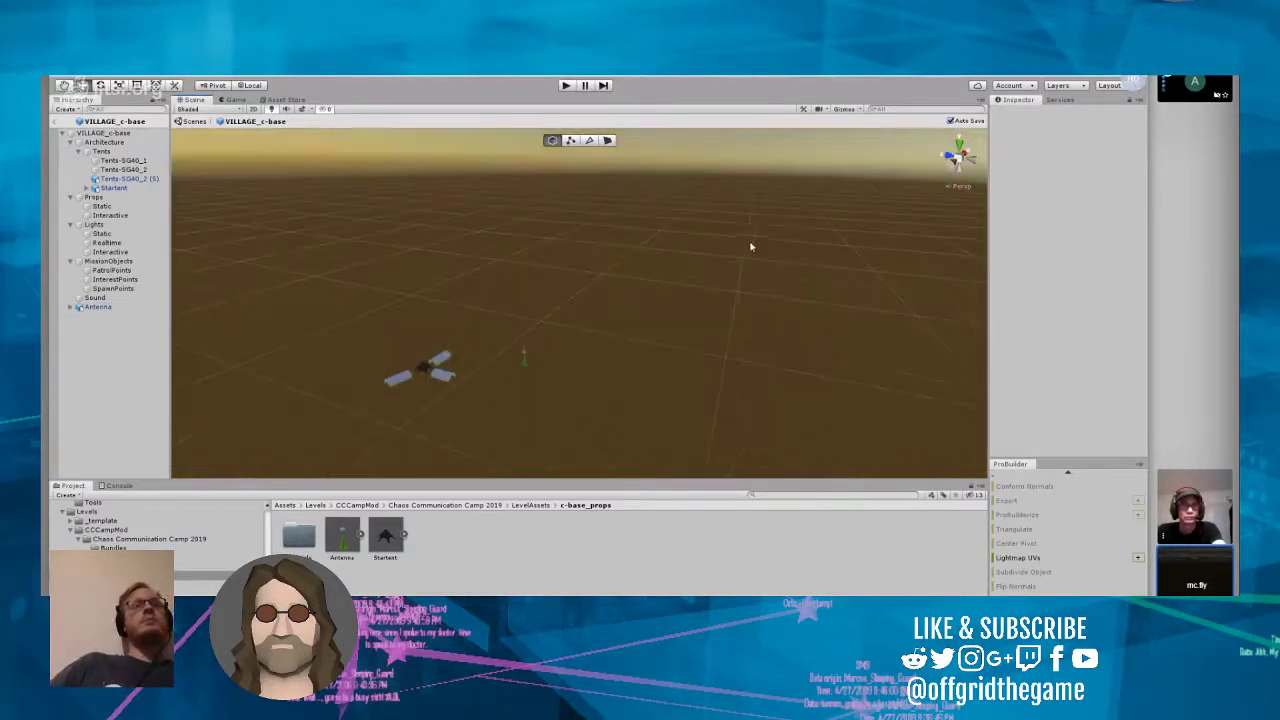
pyautogui.scroll(3, 742, 248)
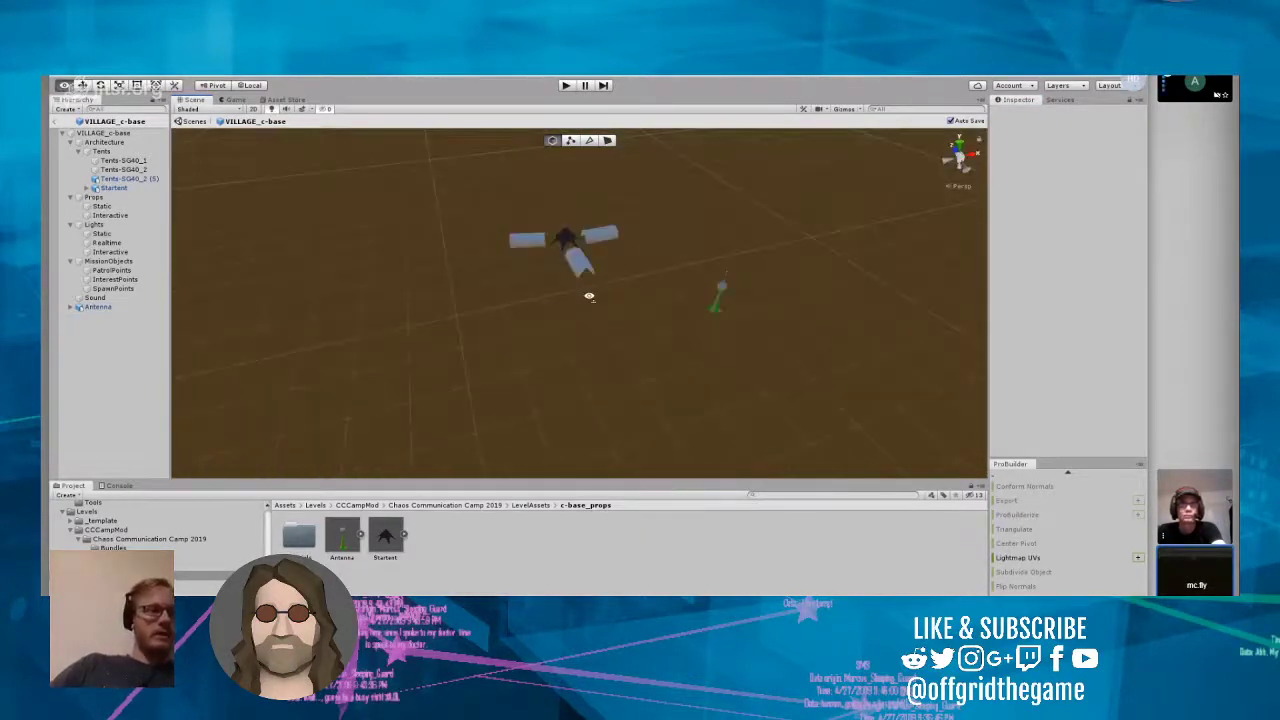
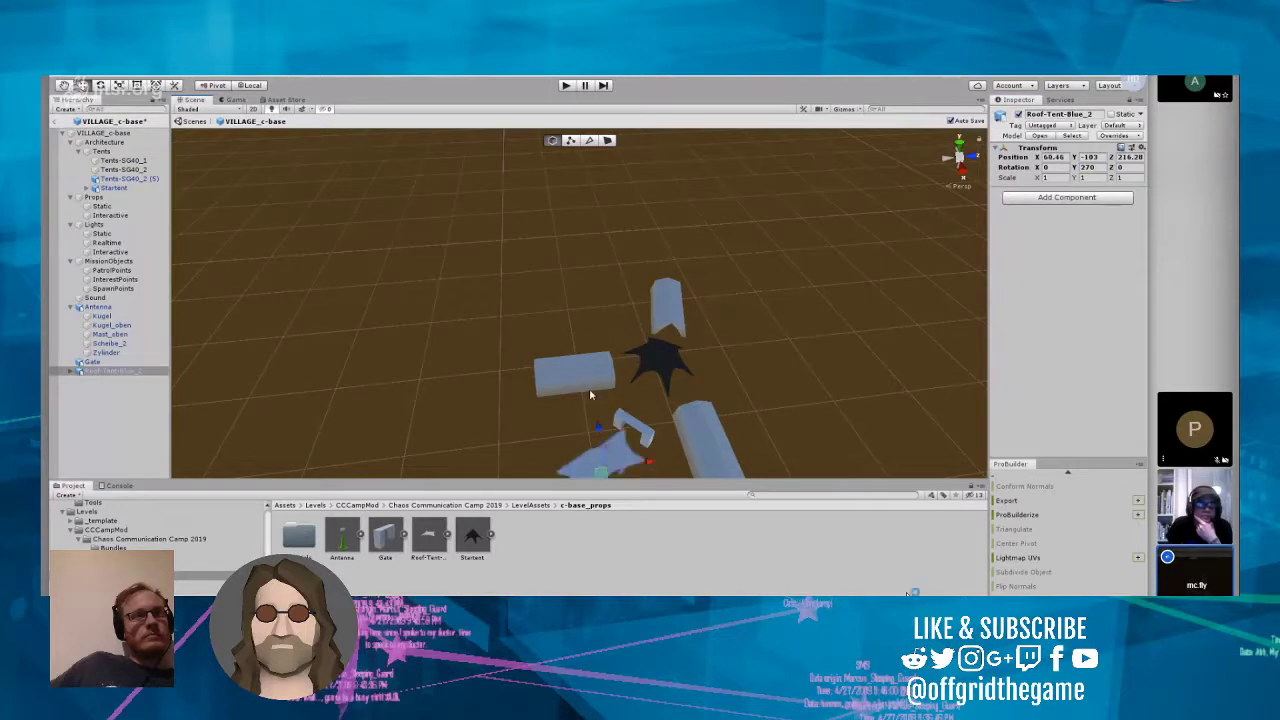
# Step: Move Roof-Tent-Blue_2 to about X 60.5, Z 214.3, set its Y rotation to 255, and deselect it
pyautogui.moveTo(653, 462); pyautogui.dragTo(634, 468)
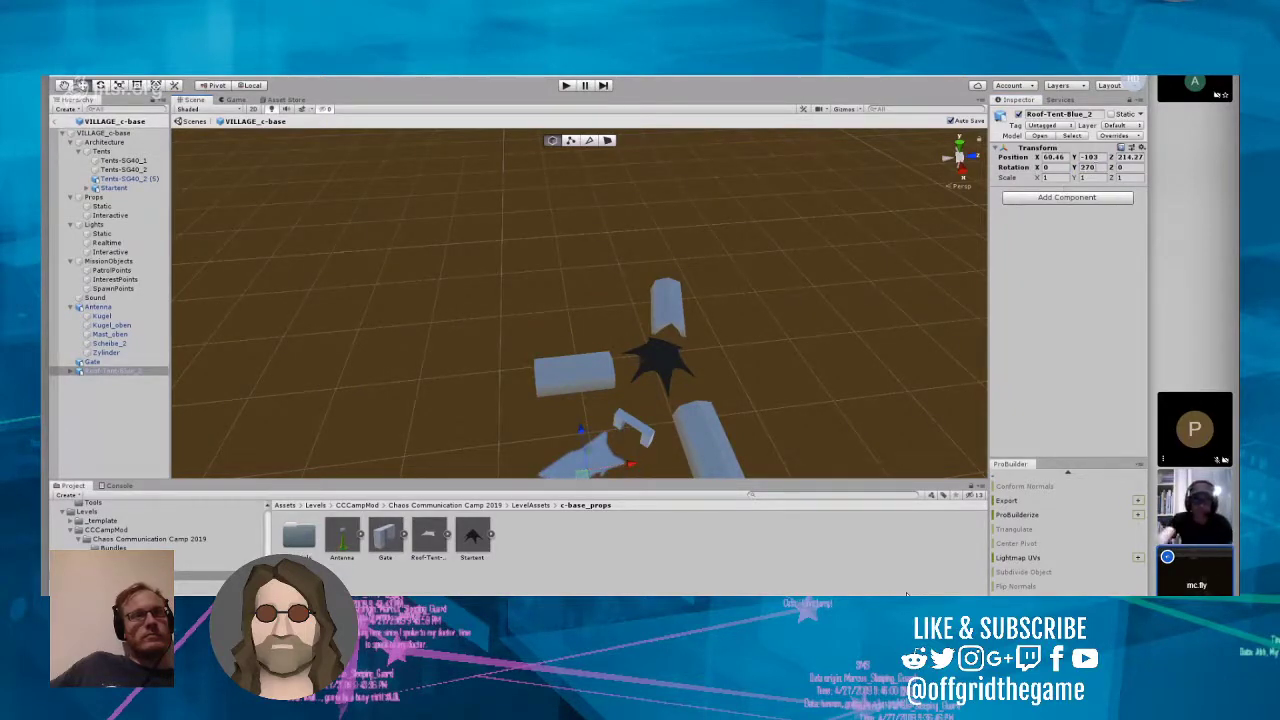
pyautogui.click(1085, 167)
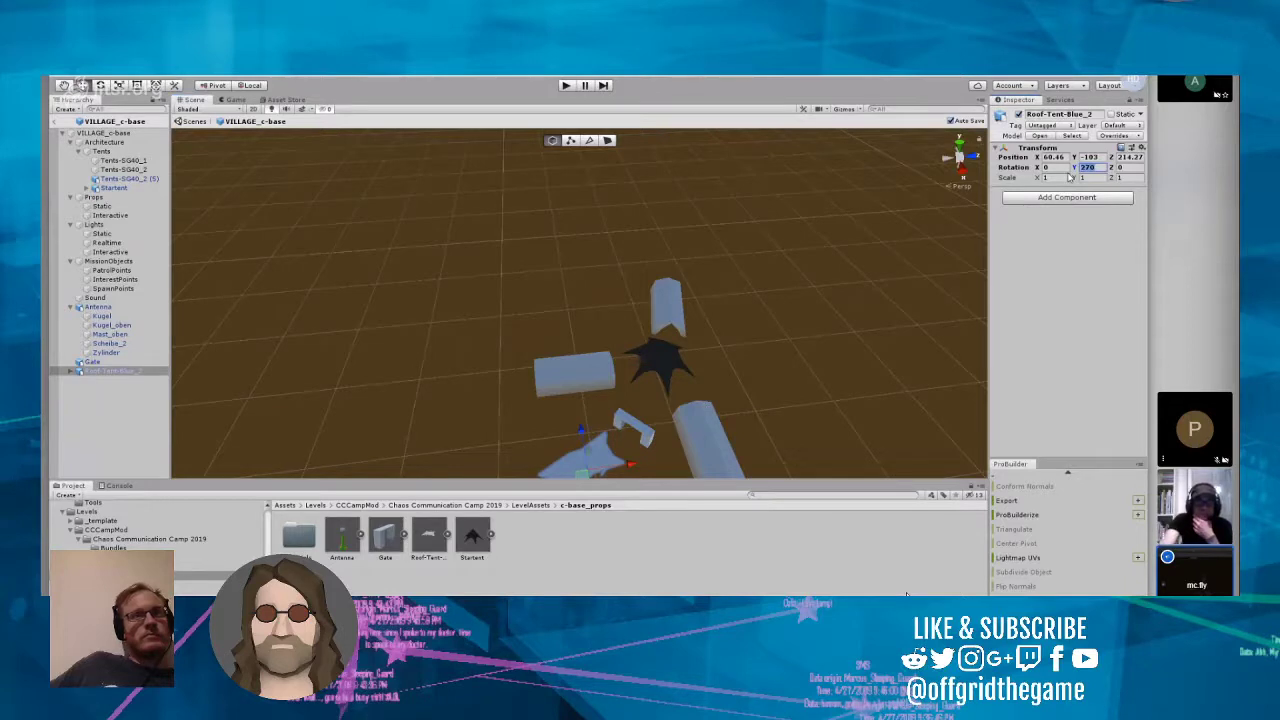
pyautogui.write('250')
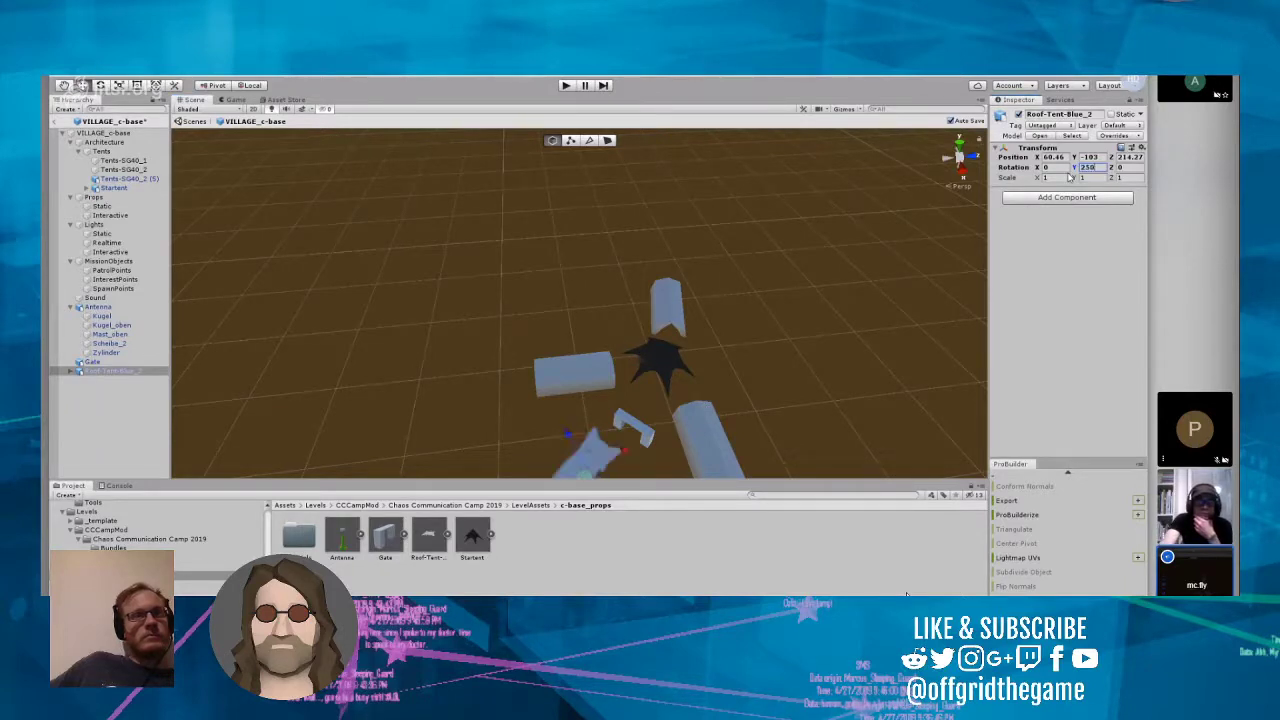
pyautogui.press('BackSpace')
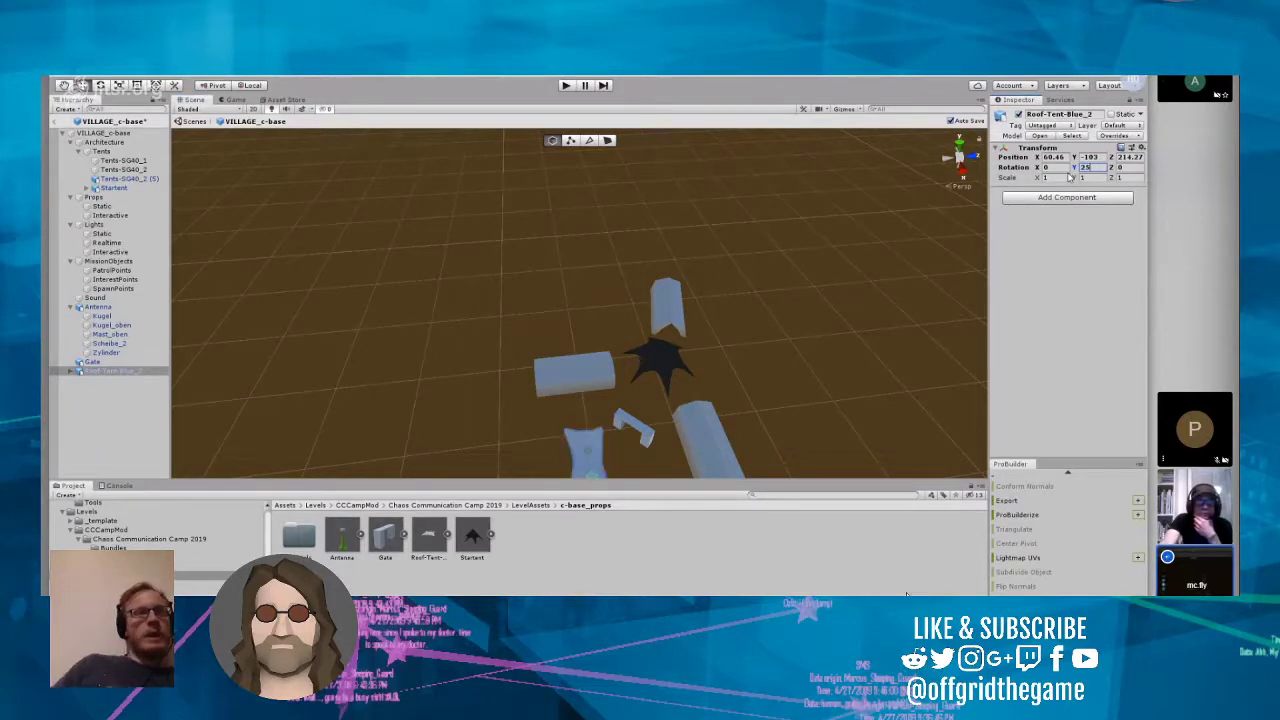
pyautogui.write('5')
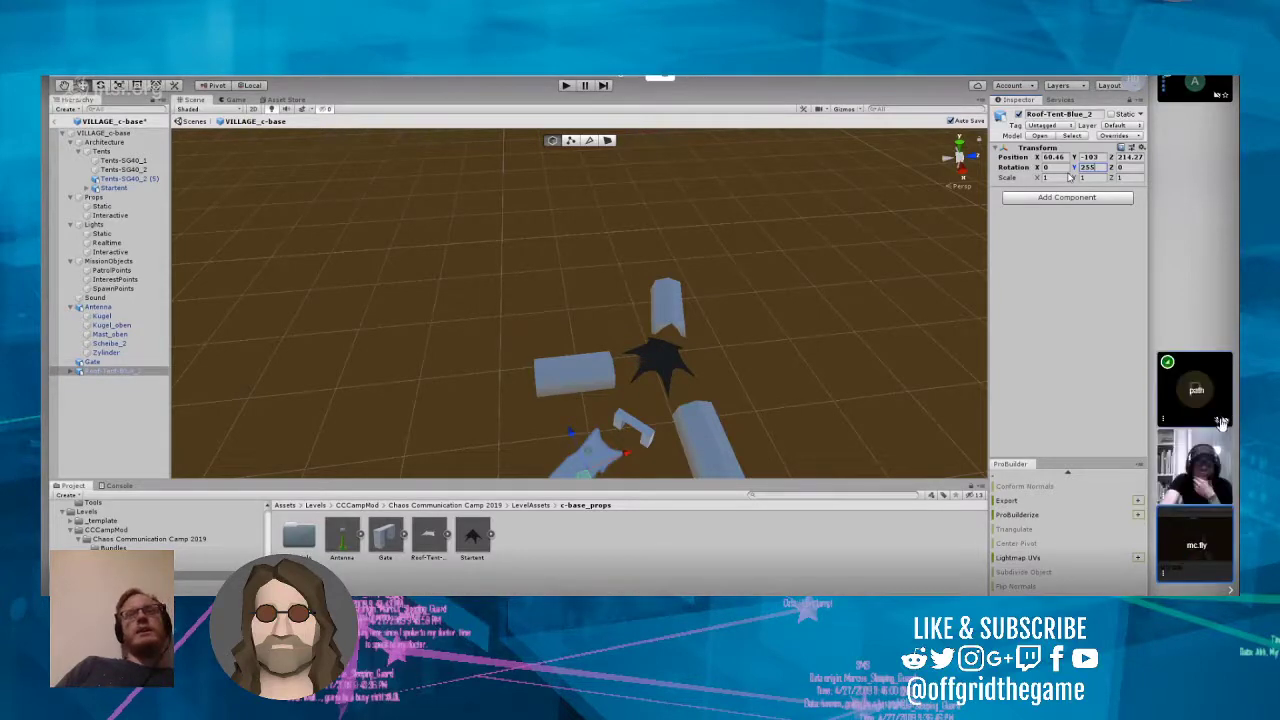
pyautogui.click(403, 314)
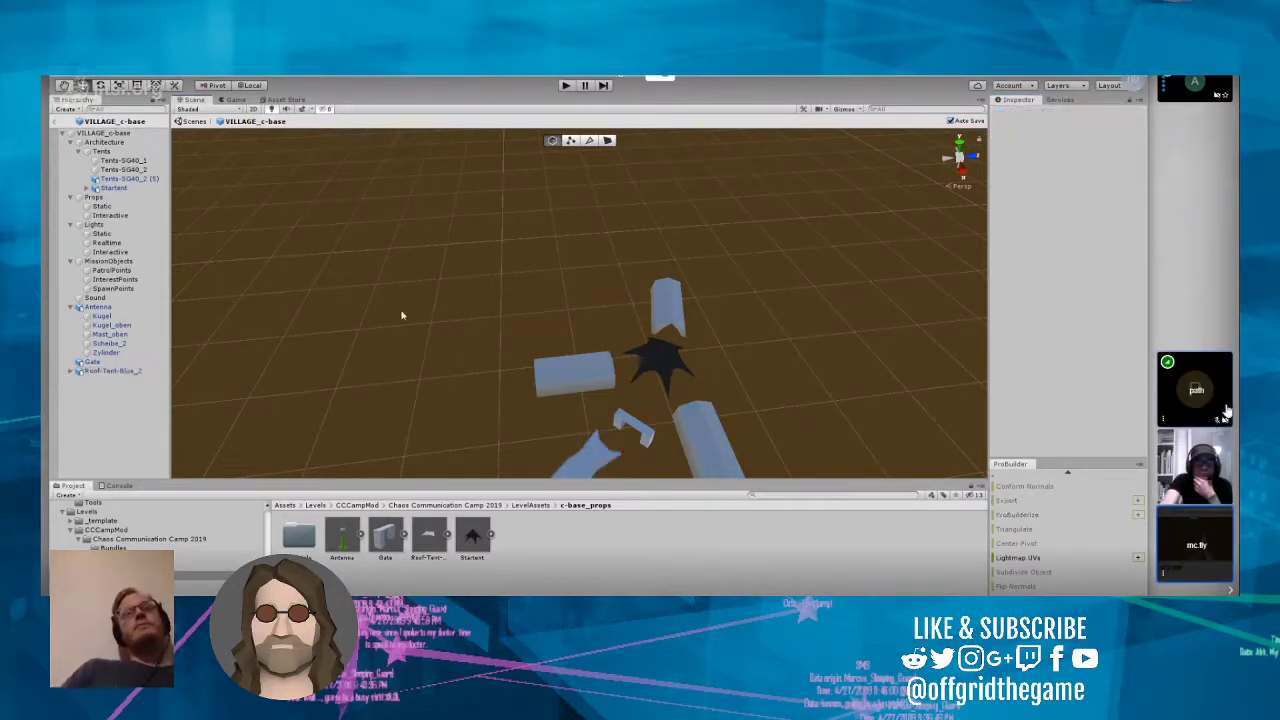
# Step: Try a Y rotation of 250 on the roof tent, return it to 255, and move the tent to about X 61.1, Z 215.1
pyautogui.keyDown('alt'); pyautogui.moveTo(403, 314); pyautogui.dragTo(475, 279); pyautogui.keyUp('alt')
pyautogui.moveTo(475, 279); pyautogui.dragTo(477, 315, button='right')
pyautogui.click(578, 385)
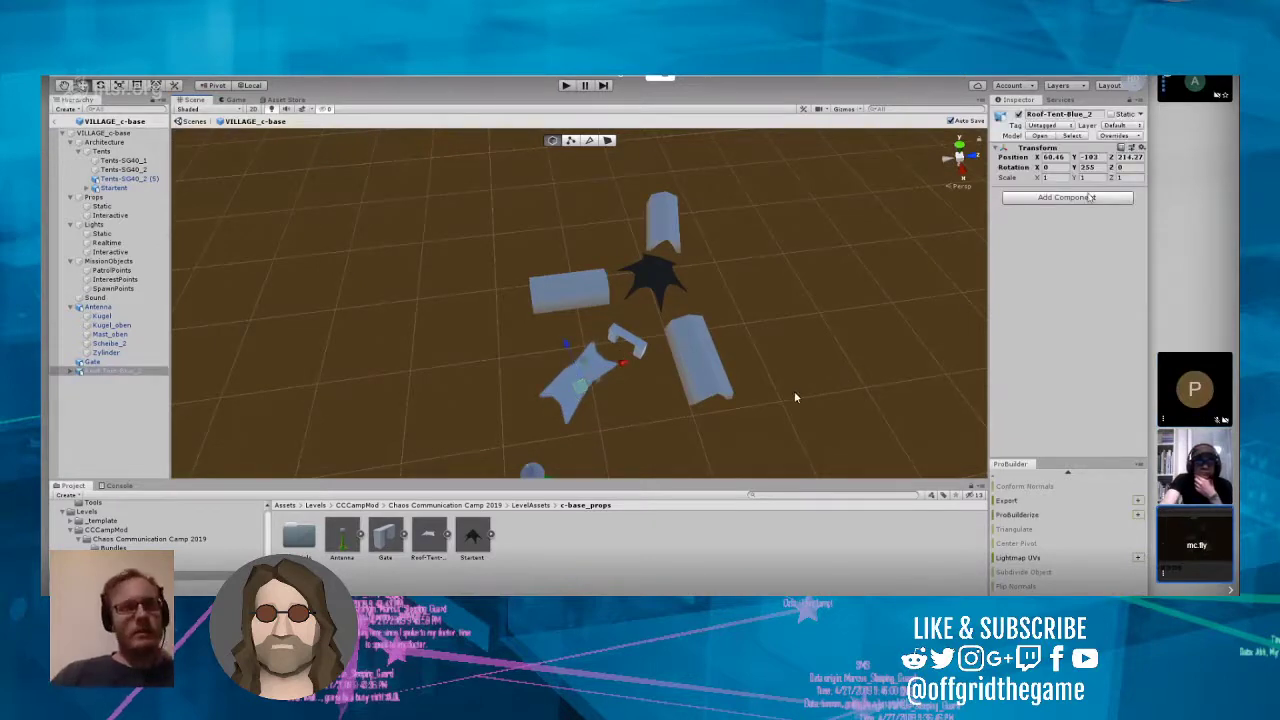
pyautogui.moveTo(1099, 169); pyautogui.dragTo(1087, 169)
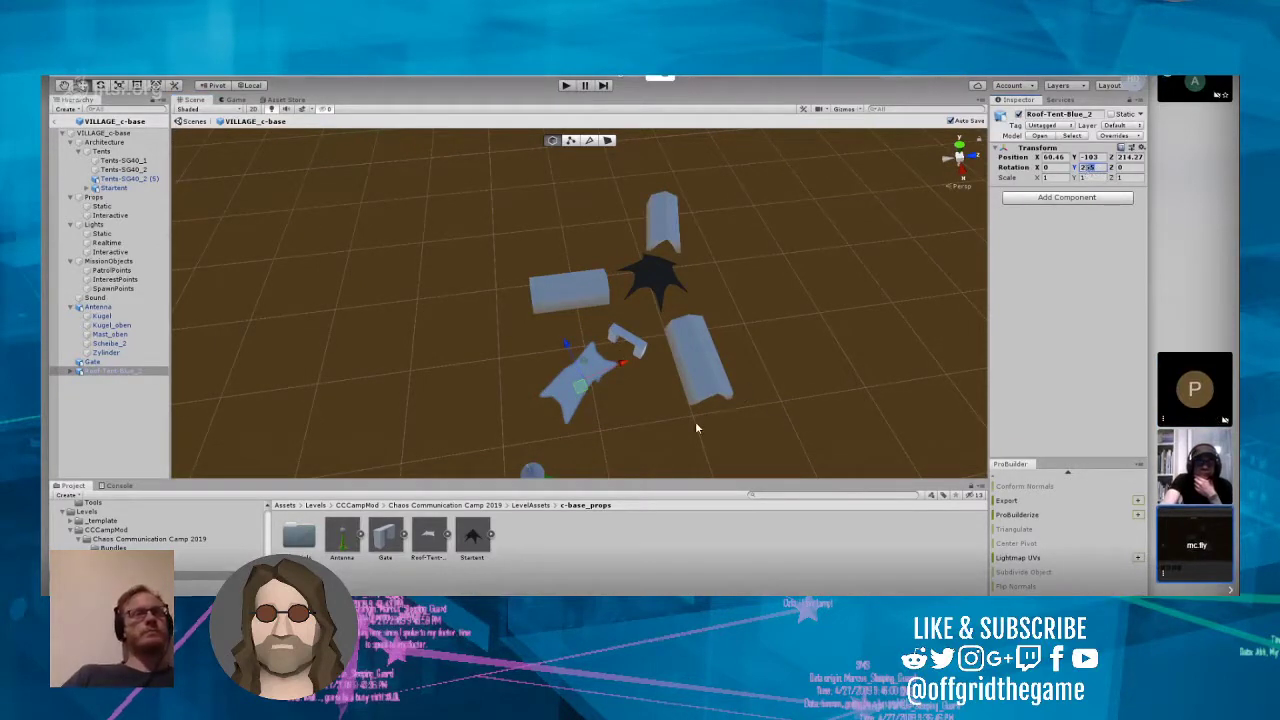
pyautogui.write('50')
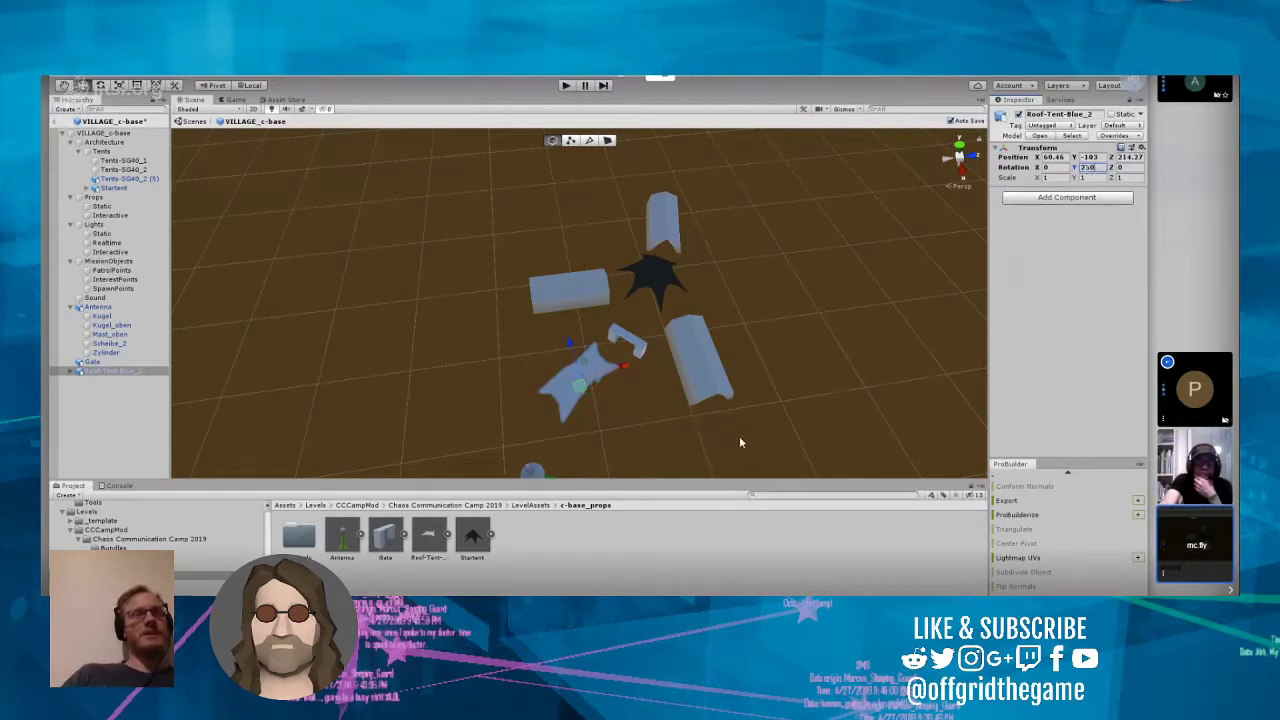
pyautogui.press('BackSpace')
pyautogui.press('BackSpace')
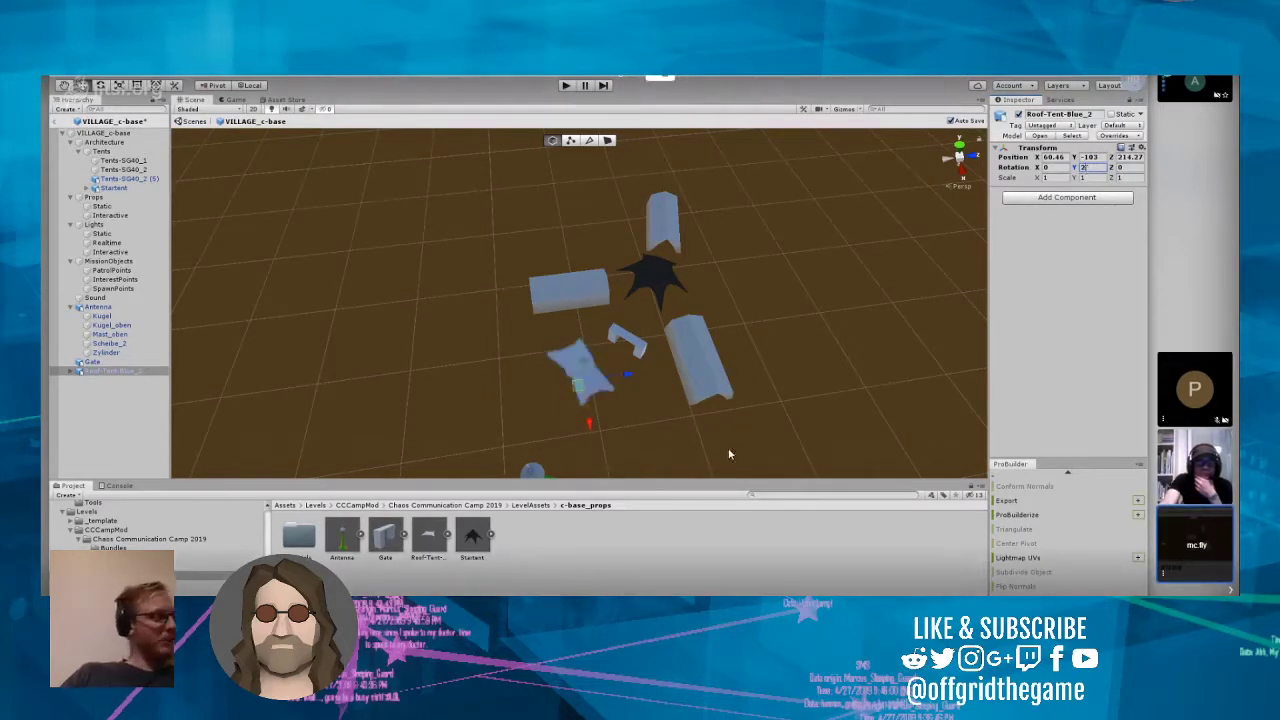
pyautogui.write('35')
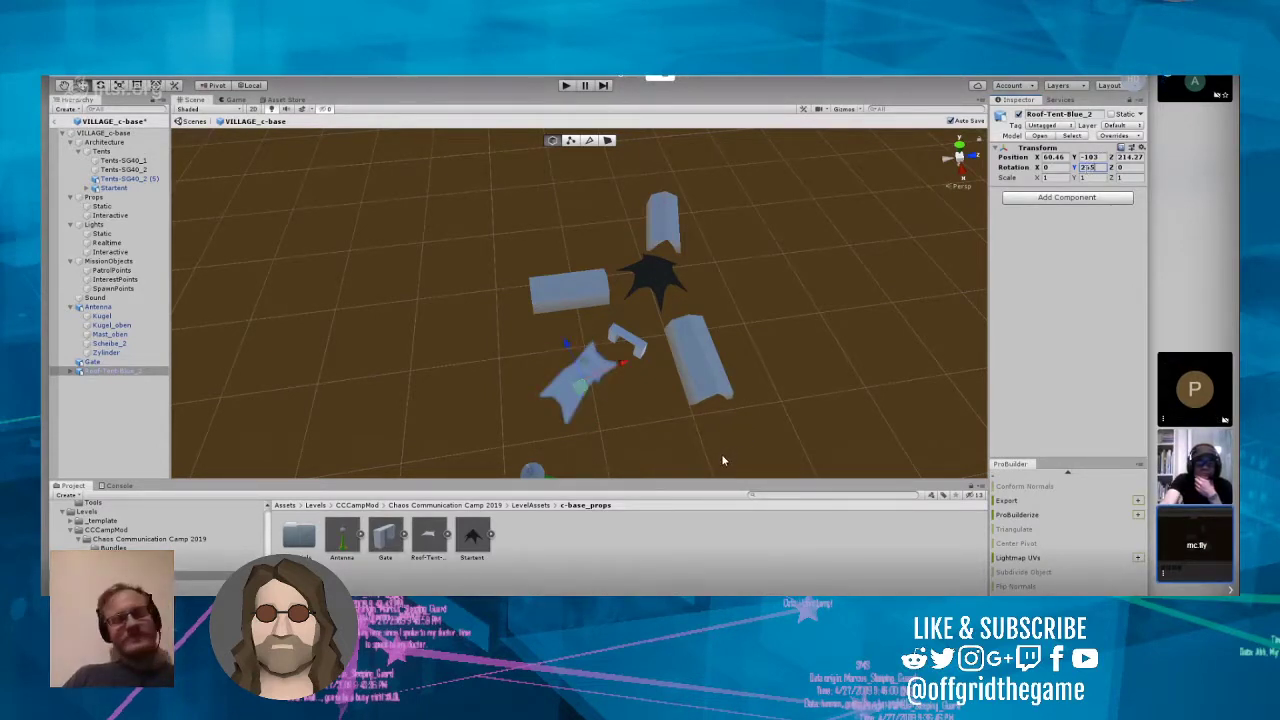
pyautogui.moveTo(566, 342); pyautogui.dragTo(632, 367)
# Step: Move the antenna closer to the blue roof tent, to about X 66.7, Z 207.9
pyautogui.moveTo(632, 367); pyautogui.dragTo(556, 441, button='right')
pyautogui.click(536, 416)
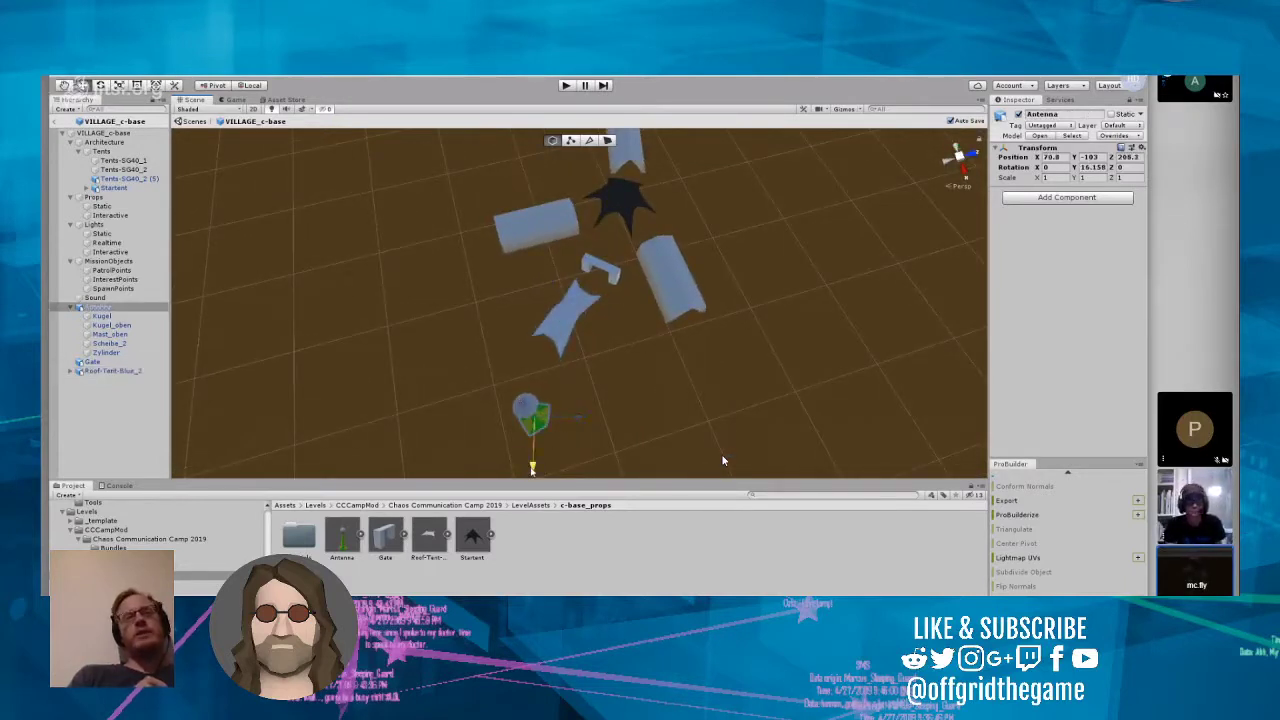
pyautogui.moveTo(532, 470); pyautogui.dragTo(531, 441)
pyautogui.moveTo(585, 390); pyautogui.dragTo(570, 391)
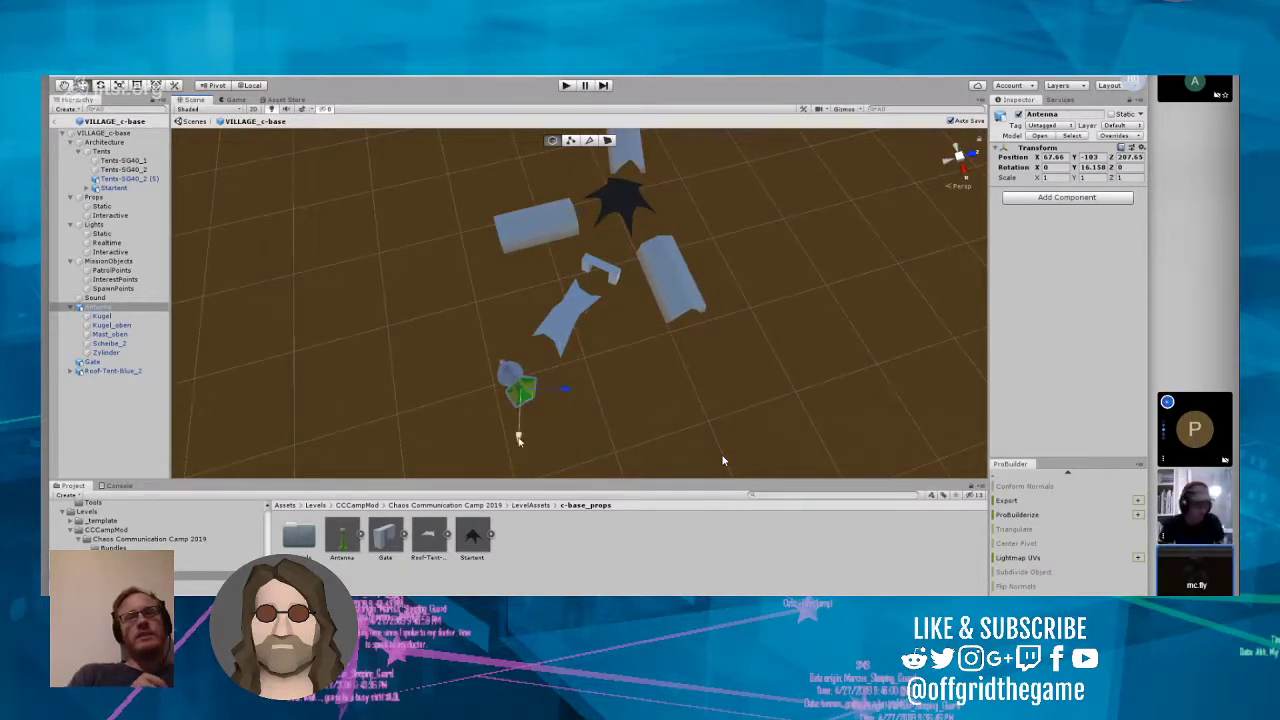
pyautogui.moveTo(521, 442); pyautogui.dragTo(519, 434)
# Step: Shift Roof-Tent-Blue_2 slightly towards the gate, to about X 60.3, Z 215.6
pyautogui.moveTo(588, 378); pyautogui.dragTo(551, 223, button='right')
pyautogui.scroll(10, 629, 365)
pyautogui.scroll(-10, 553, 235)
pyautogui.moveTo(543, 343); pyautogui.dragTo(544, 369, button='right')
pyautogui.scroll(5, 543, 369)
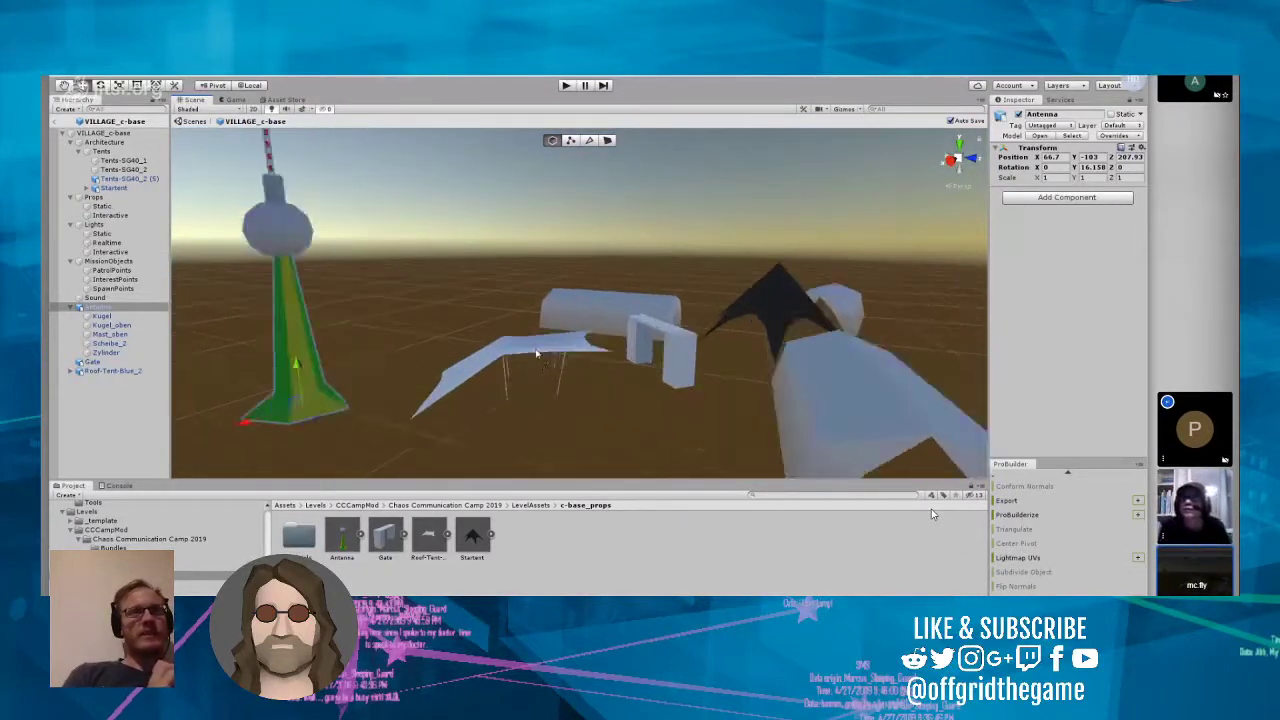
pyautogui.click(532, 380)
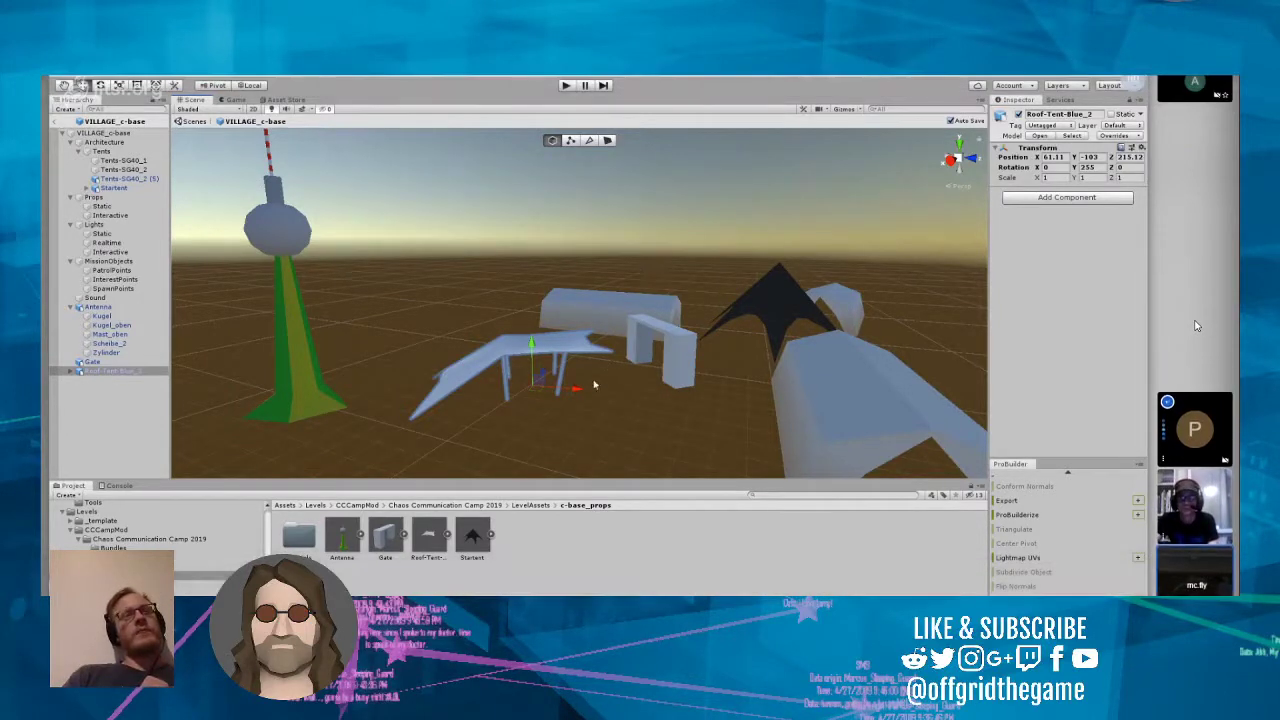
pyautogui.moveTo(581, 395); pyautogui.dragTo(561, 368)
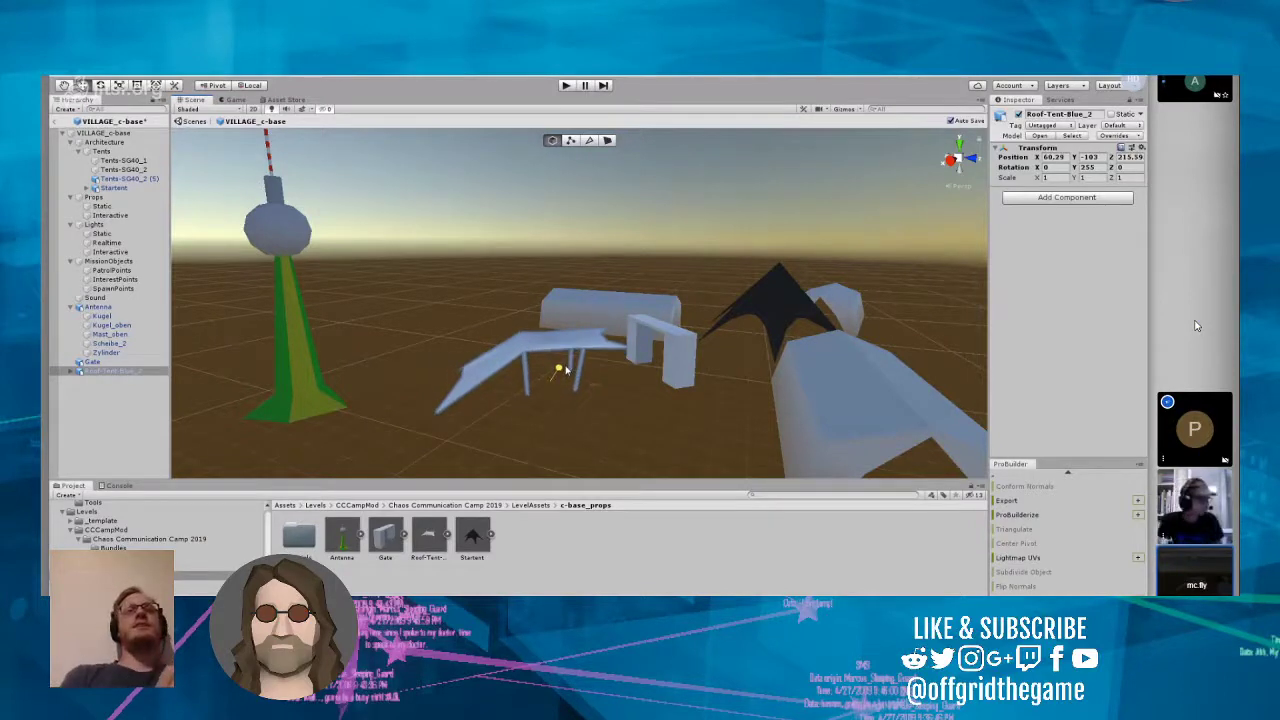
# Step: Try Y rotations of 258 and 253 on the roof tent and settle on 250
pyautogui.moveTo(594, 281); pyautogui.dragTo(670, 382, button='right')
pyautogui.press('s')
pyautogui.press('w')
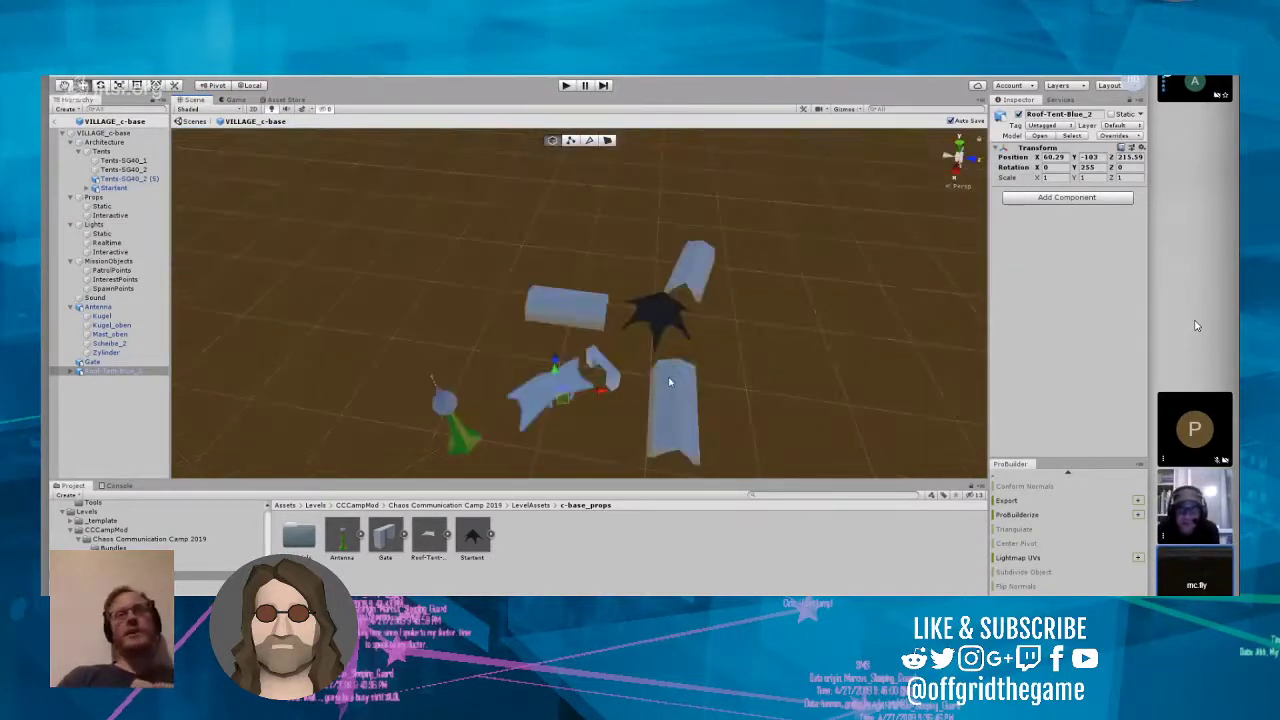
pyautogui.scroll(2, 670, 382)
pyautogui.moveTo(638, 296); pyautogui.dragTo(703, 293, button='right')
pyautogui.scroll(5, 642, 341)
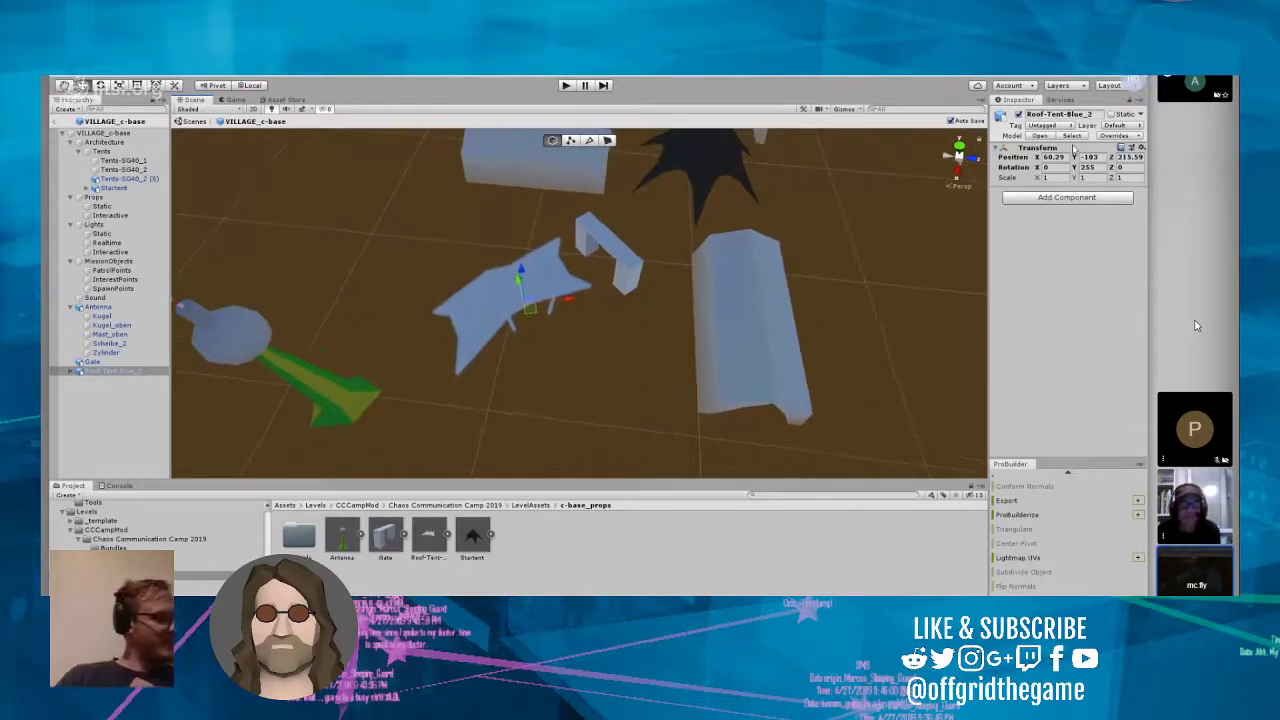
pyautogui.click(1105, 168)
pyautogui.write('258')
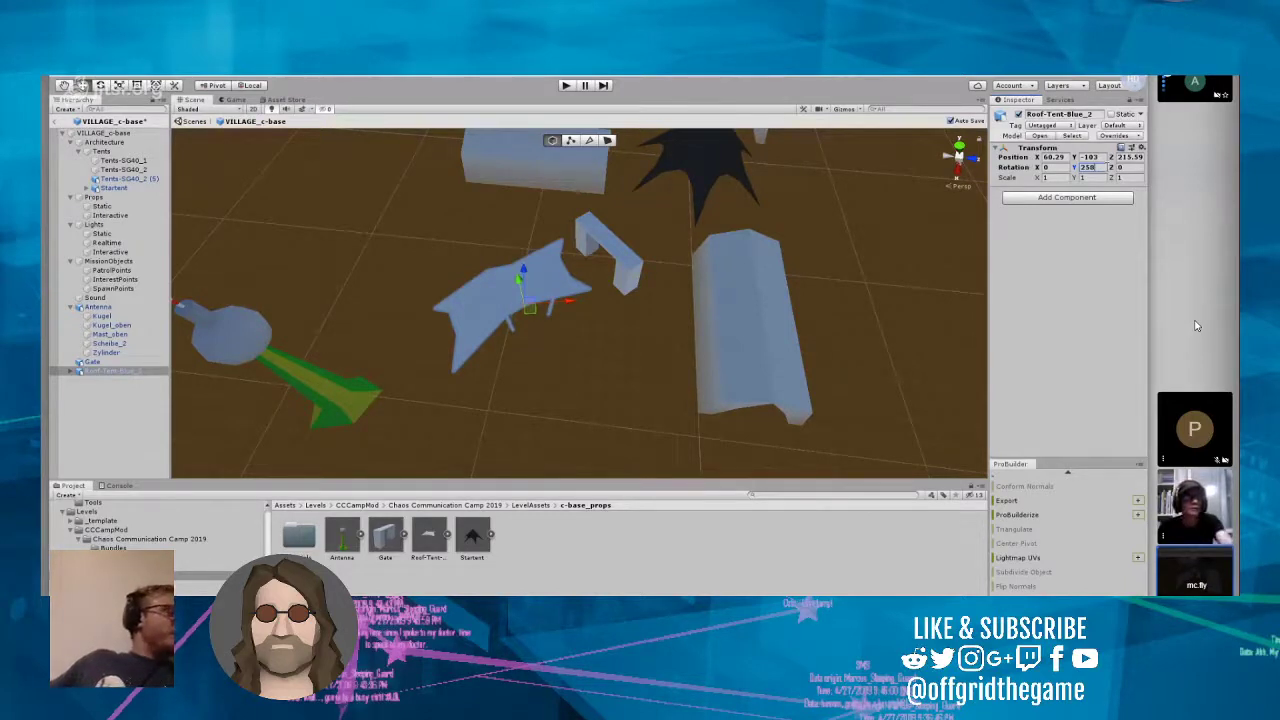
pyautogui.press('BackSpace')
pyautogui.write('3')
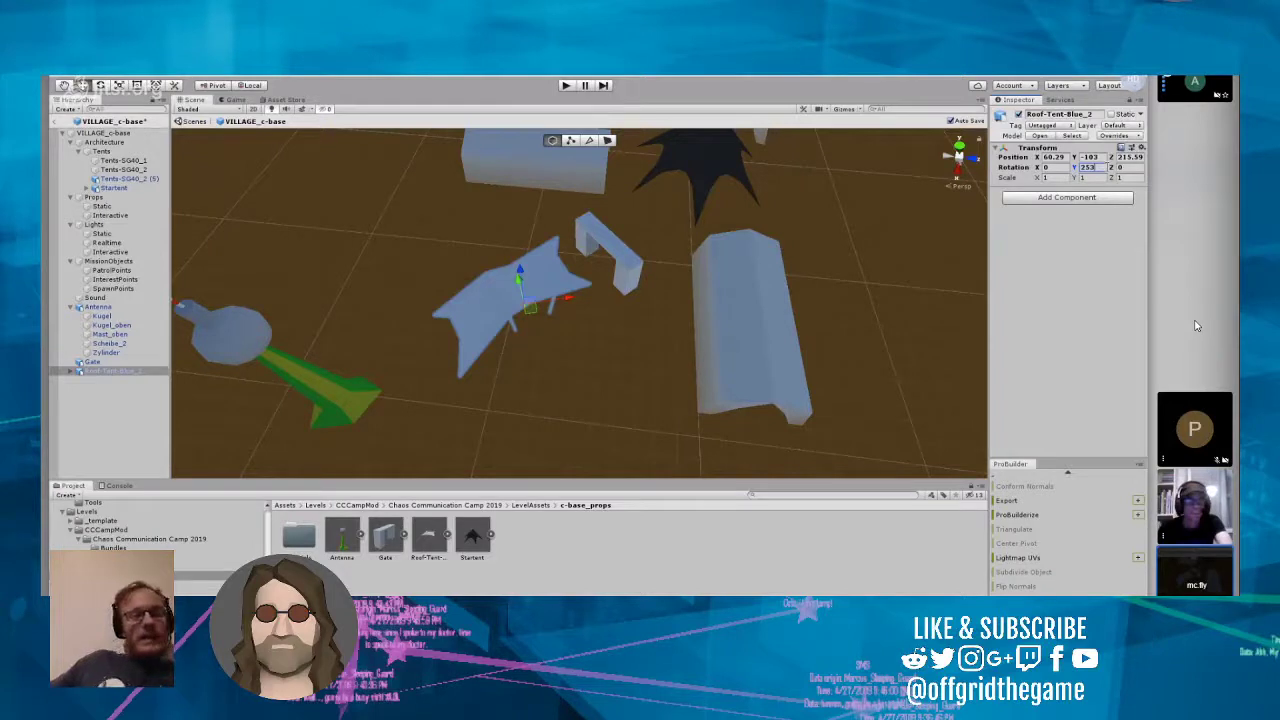
pyautogui.press('BackSpace')
pyautogui.write('0')
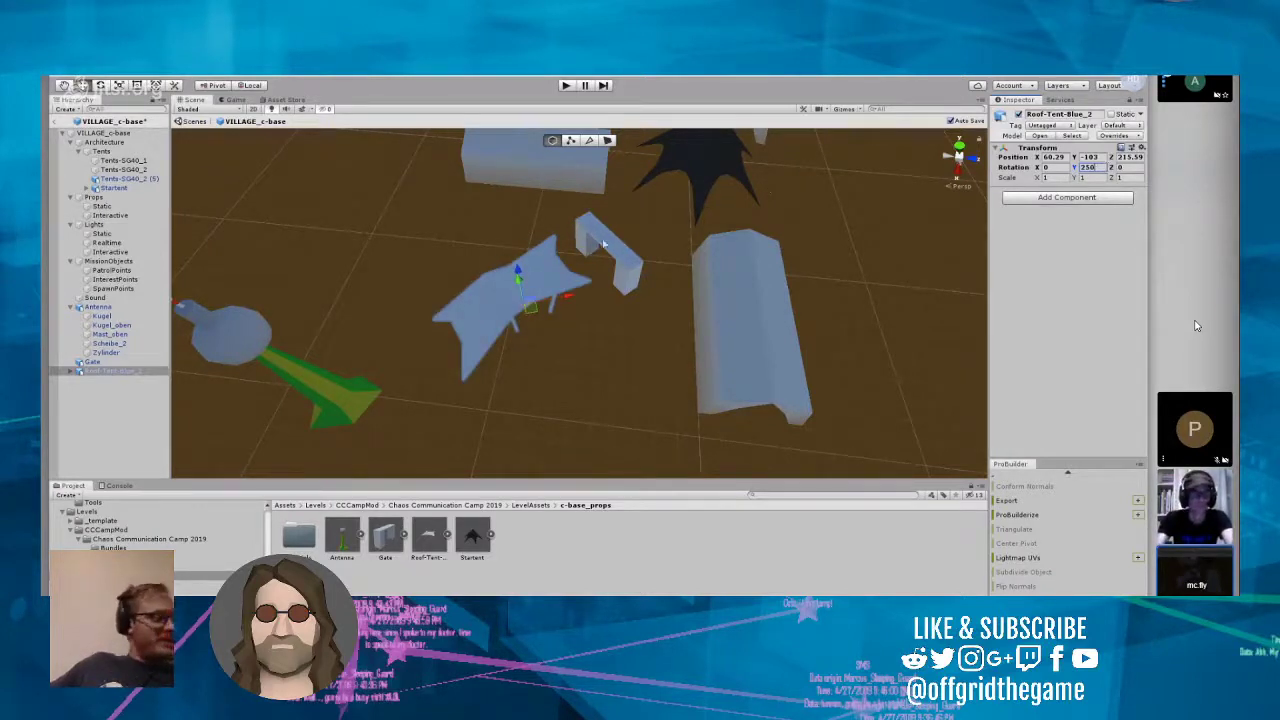
# Step: Move the gate sideways to about X 56.3, Z 219, centring it in front of the antenna and roof tent
pyautogui.press('w')
pyautogui.moveTo(630, 348); pyautogui.dragTo(586, 360, button='right')
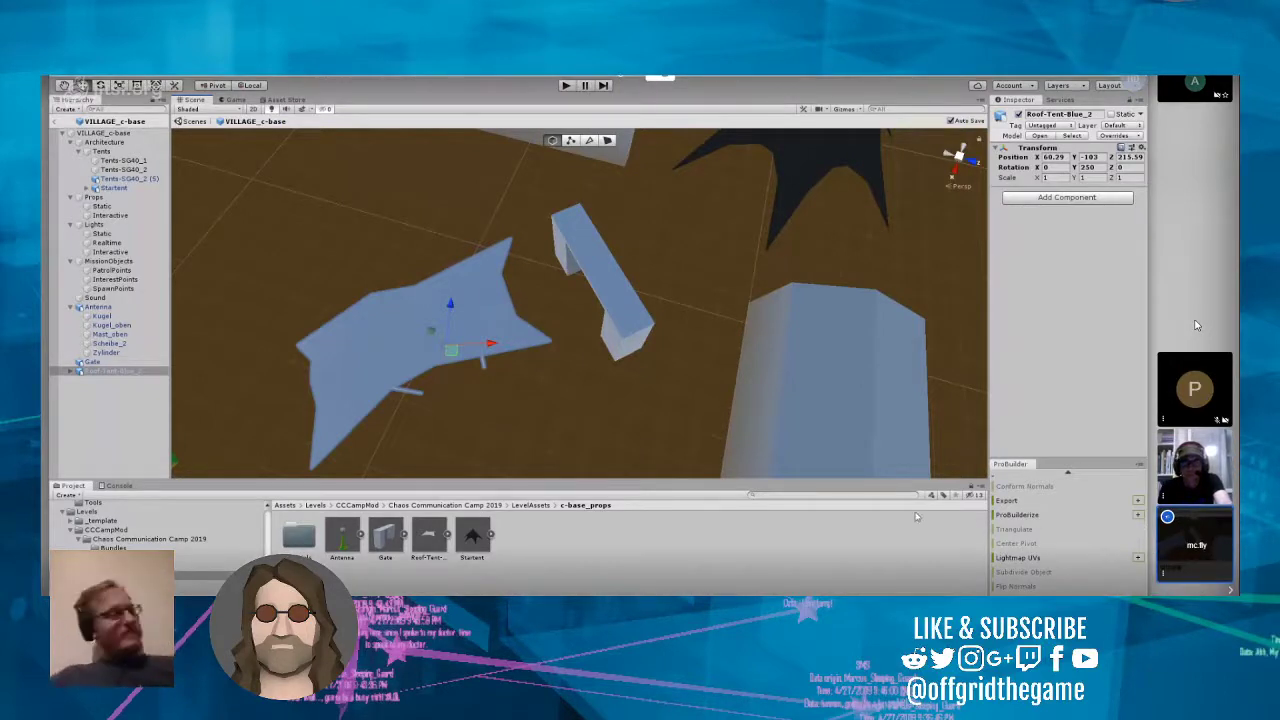
pyautogui.moveTo(748, 372); pyautogui.dragTo(369, 343, button='right')
pyautogui.scroll(10, 807, 302)
pyautogui.scroll(8, 429, 374)
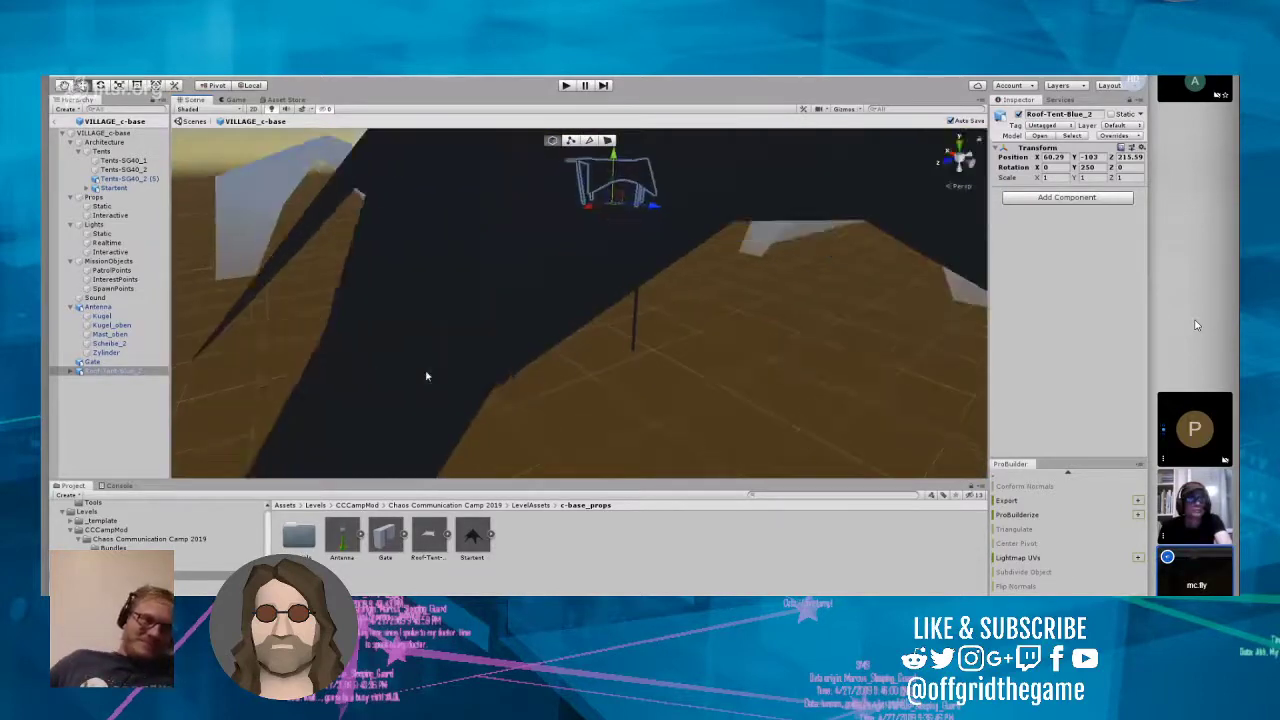
pyautogui.moveTo(429, 374); pyautogui.dragTo(485, 344, button='right')
pyautogui.scroll(-3, 485, 344)
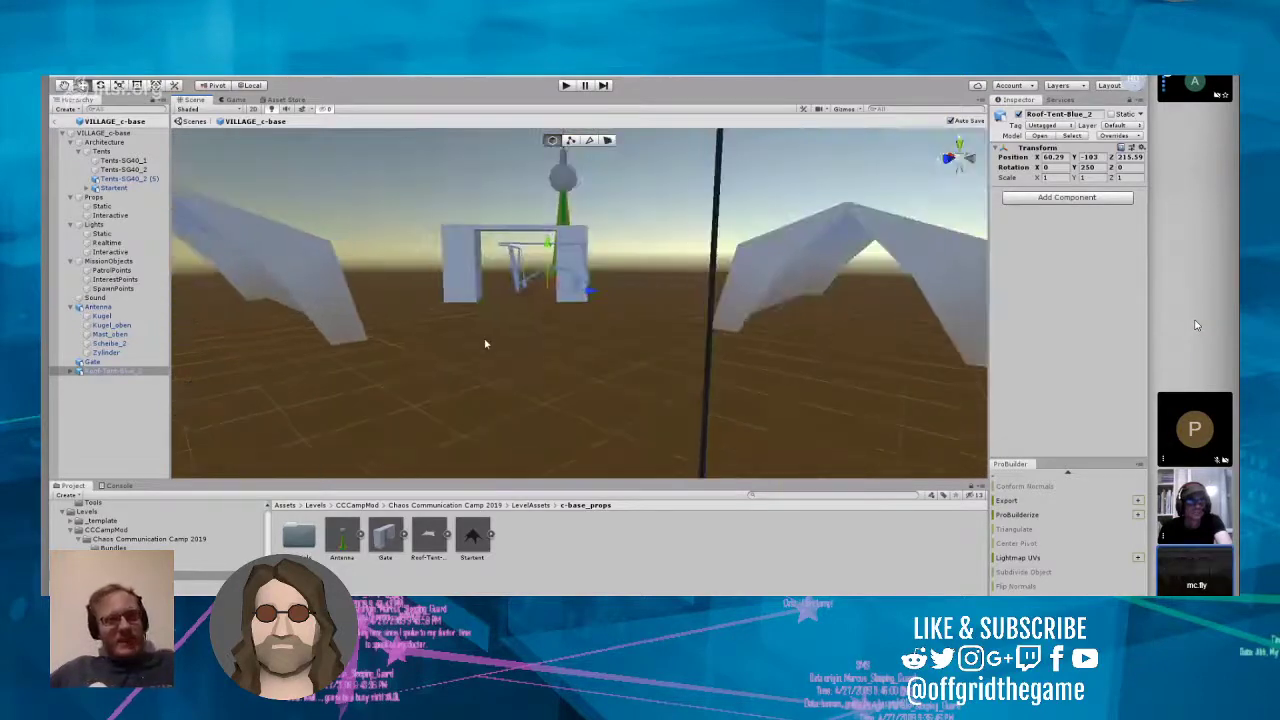
pyautogui.click(478, 280)
pyautogui.moveTo(560, 309); pyautogui.dragTo(598, 307)
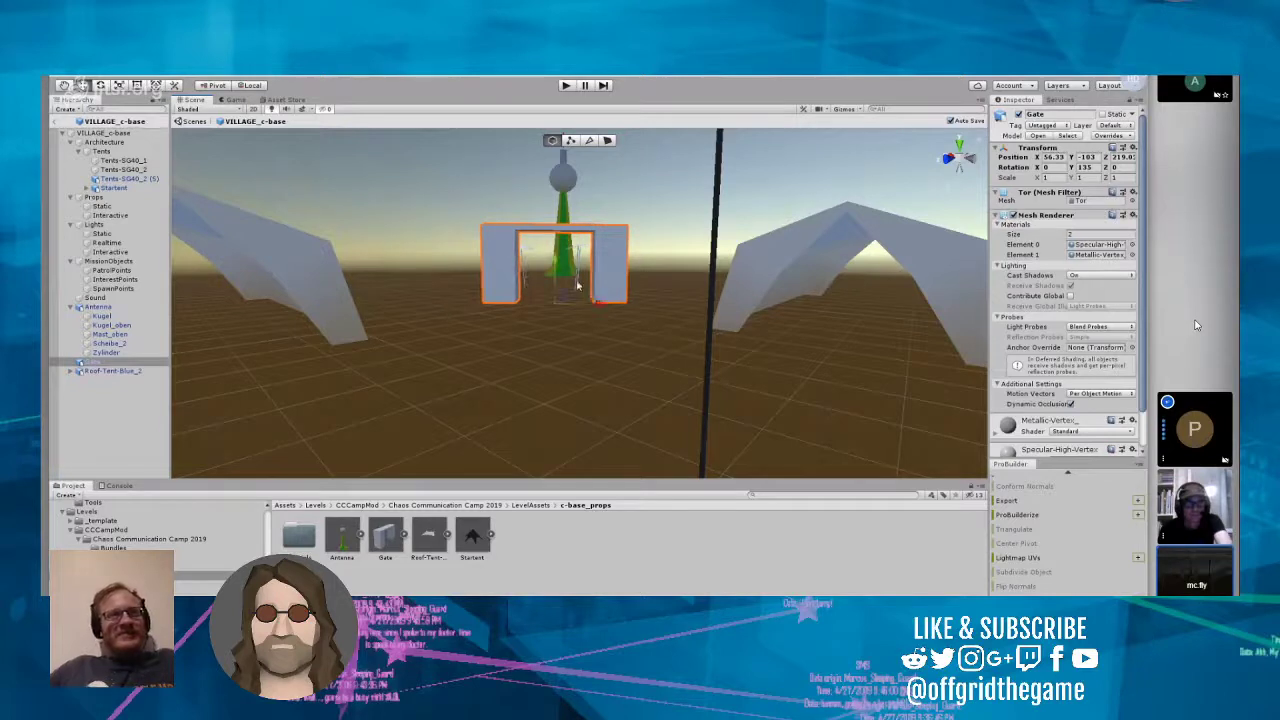
# Step: Try to shift the roof tent's Zeltplane part sideways and undo that move
pyautogui.click(577, 286)
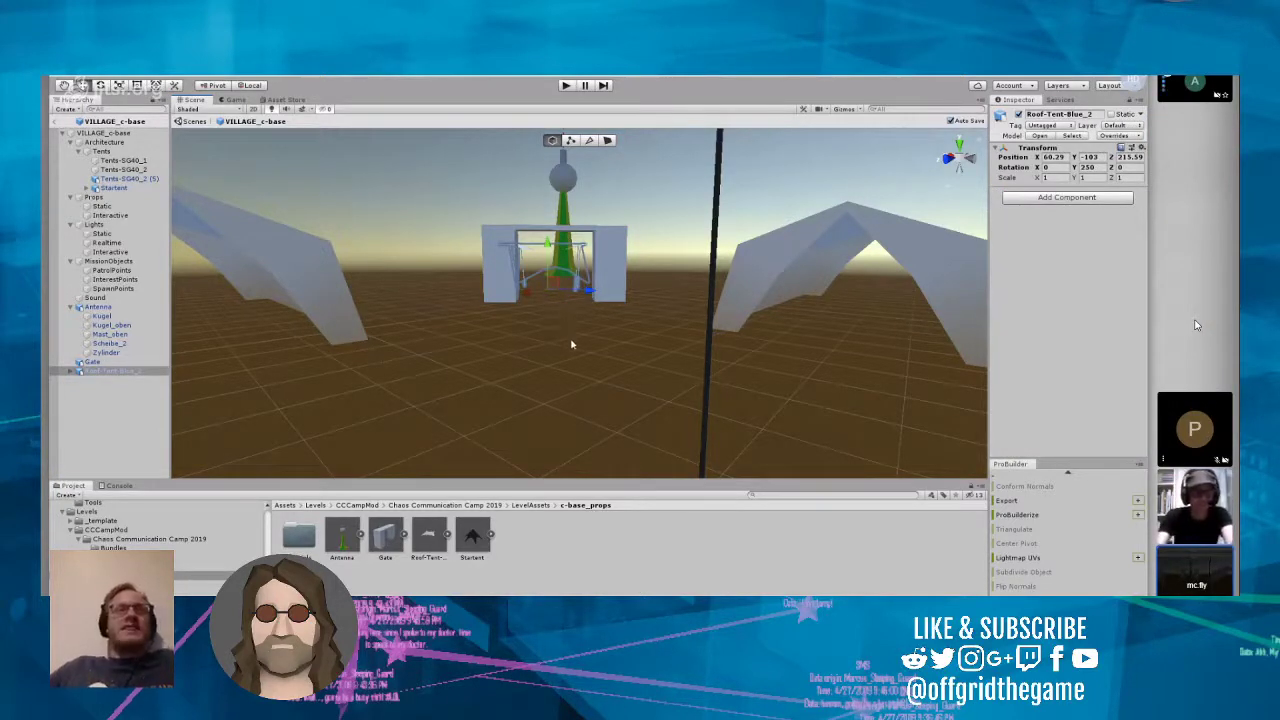
pyautogui.keyDown('alt'); pyautogui.moveTo(571, 343); pyautogui.dragTo(601, 347); pyautogui.keyUp('alt')
pyautogui.scroll(-6, 583, 399)
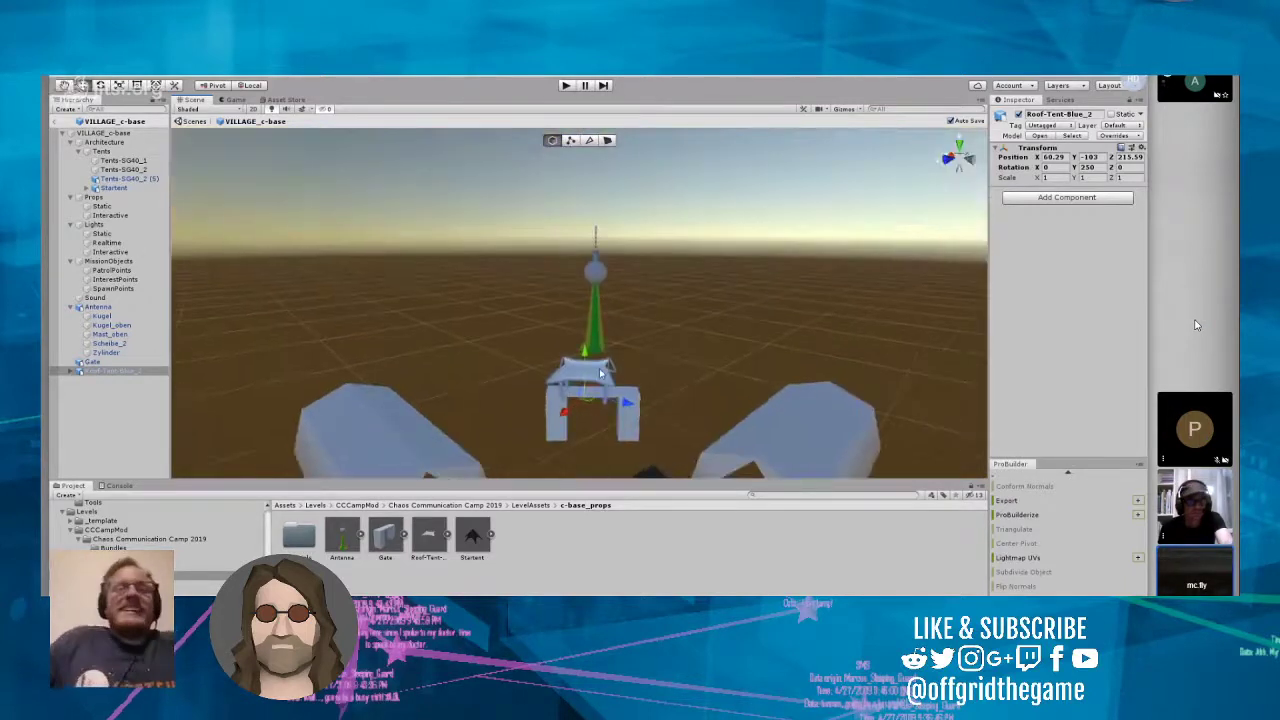
pyautogui.click(601, 373)
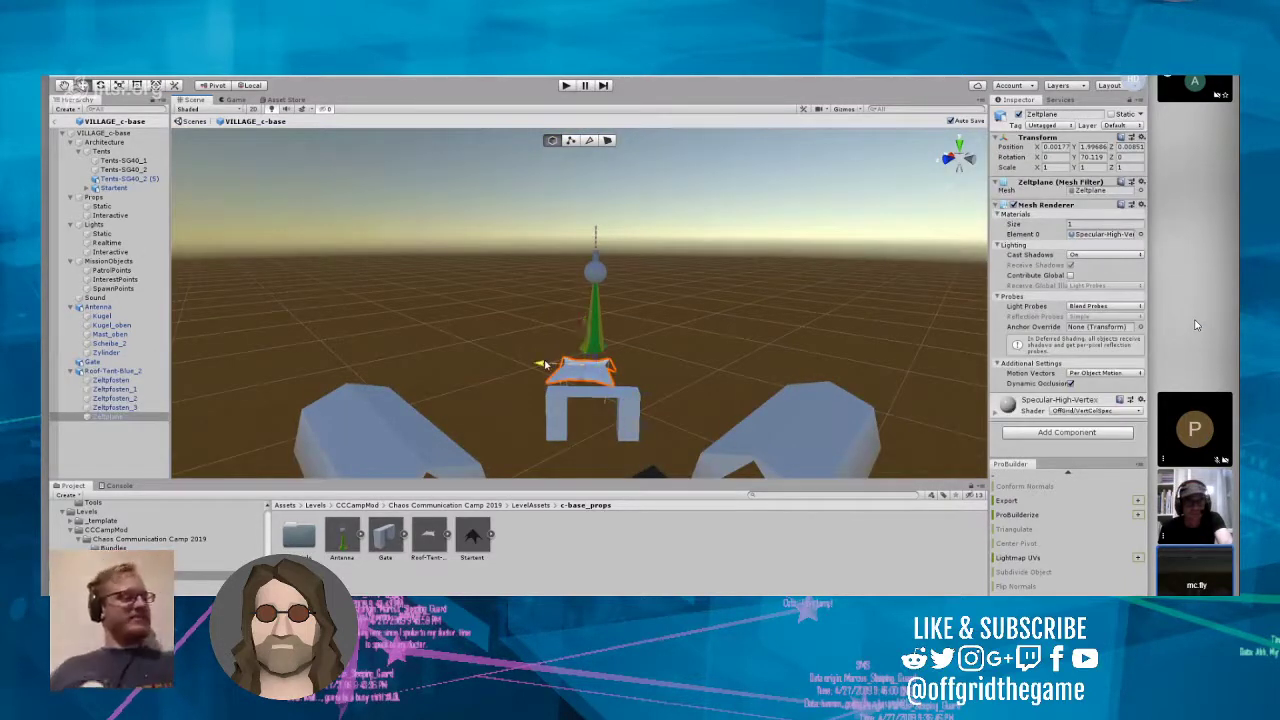
pyautogui.moveTo(540, 364); pyautogui.dragTo(592, 362)
pyautogui.hotkey('ctrl', 'z')
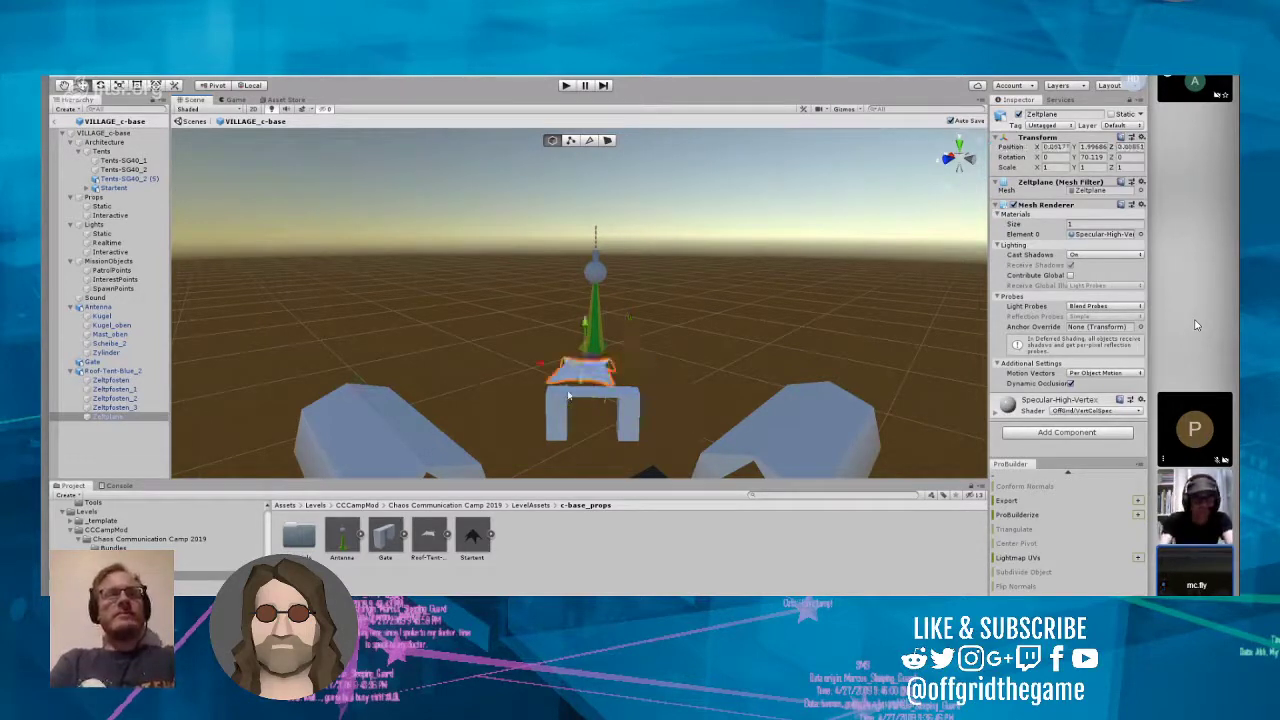
# Step: Move the whole Roof-Tent-Blue_2 sideways to about X 59.95, Z 215.46, and save the prefab
pyautogui.moveTo(575, 377)
pyautogui.mouseDown(button='right')
pyautogui.moveTo(601, 262)
pyautogui.moveTo(592, 385)
pyautogui.mouseUp(button='right')
pyautogui.scroll(4, 601, 262)
pyautogui.moveTo(471, 291); pyautogui.dragTo(794, 474)
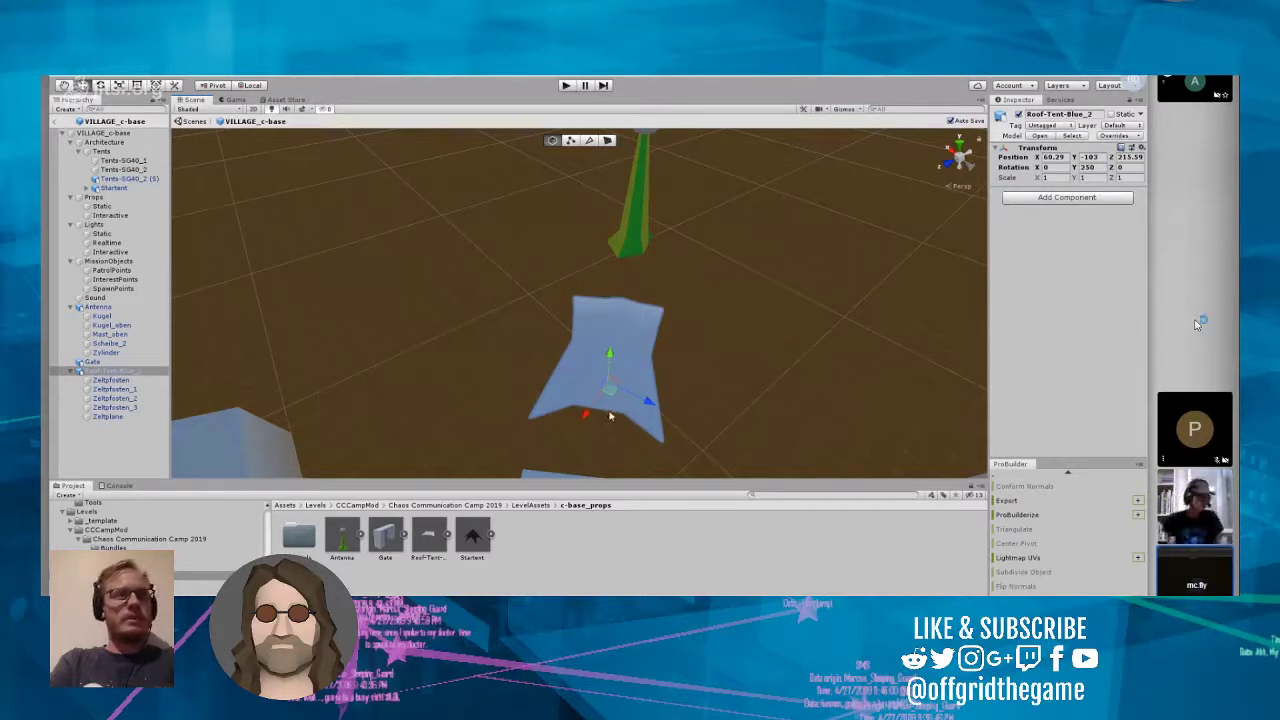
pyautogui.moveTo(652, 404); pyautogui.dragTo(660, 409)
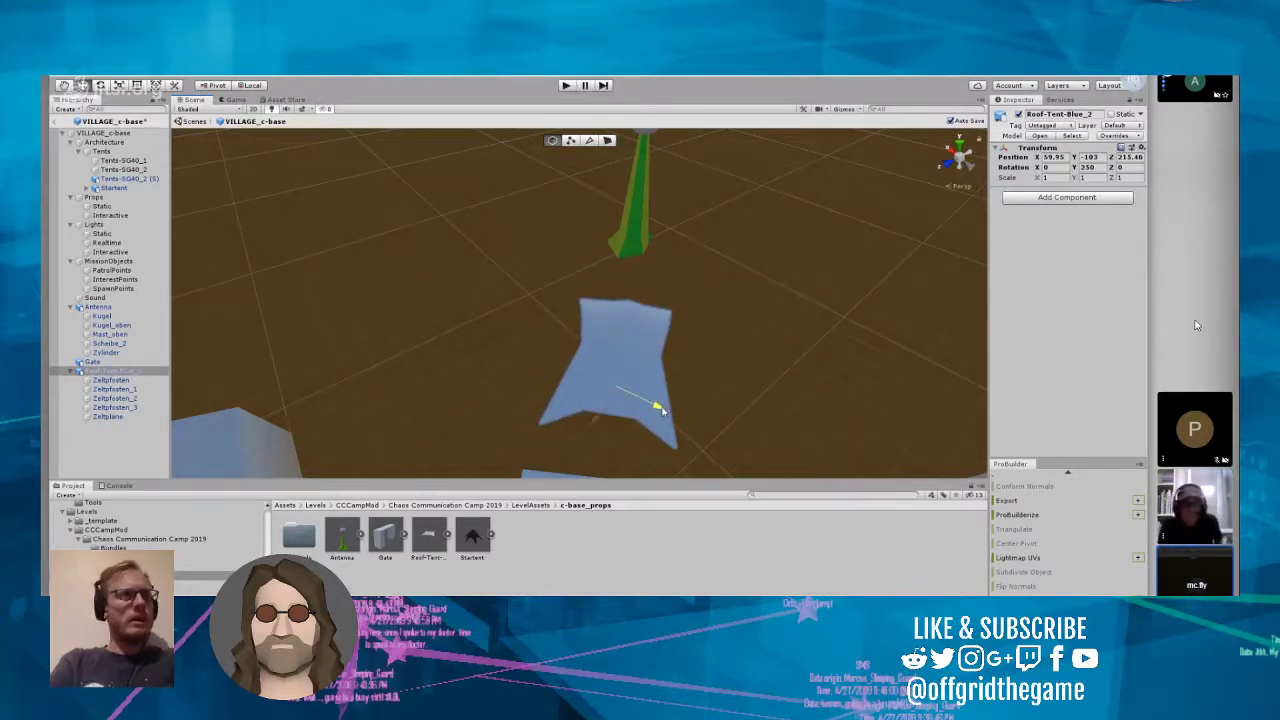
pyautogui.hotkey('ctrl', 's')
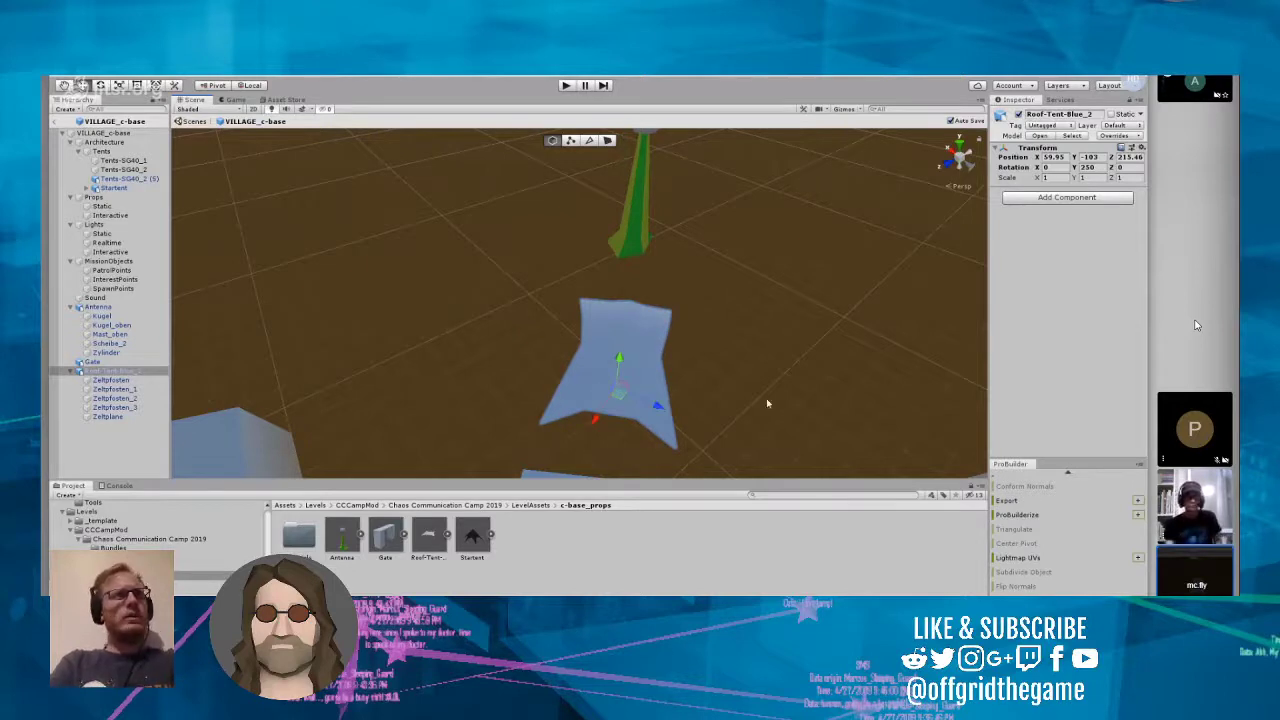
# Step: Reselect Roof-Tent-Blue_2 and switch the transform handles from local to global orientation
pyautogui.click(768, 404)
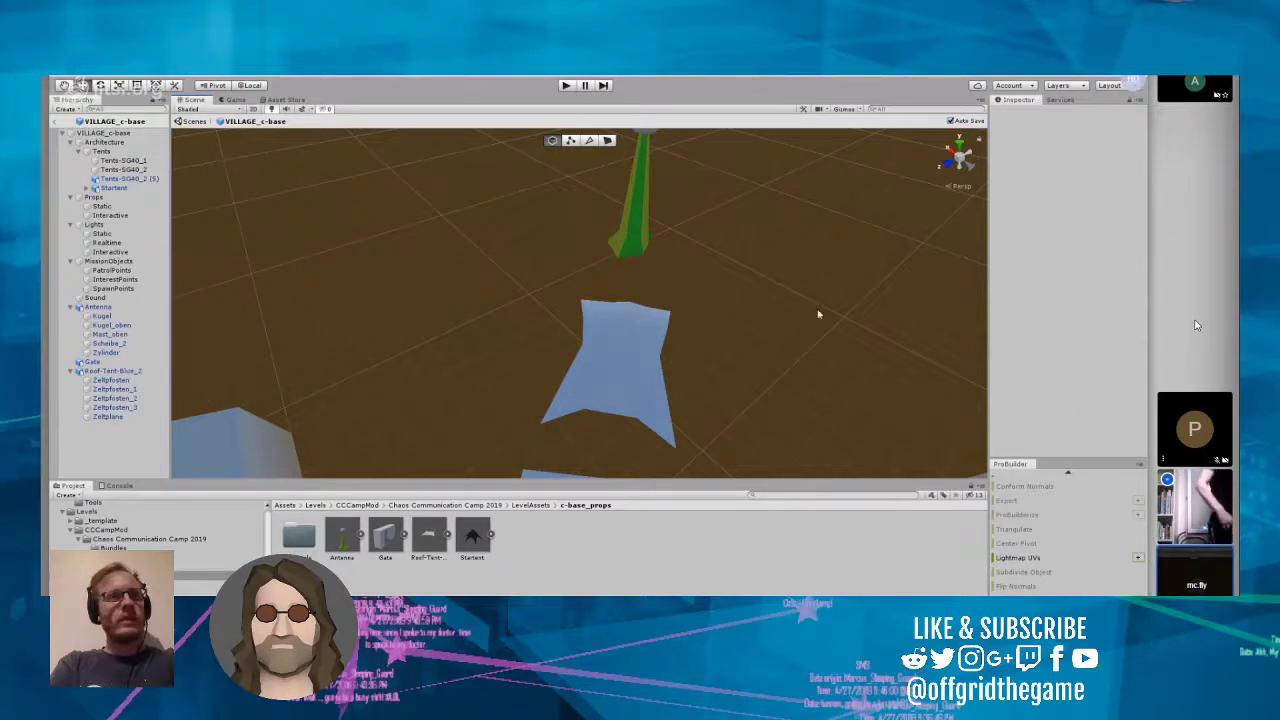
pyautogui.click(608, 349)
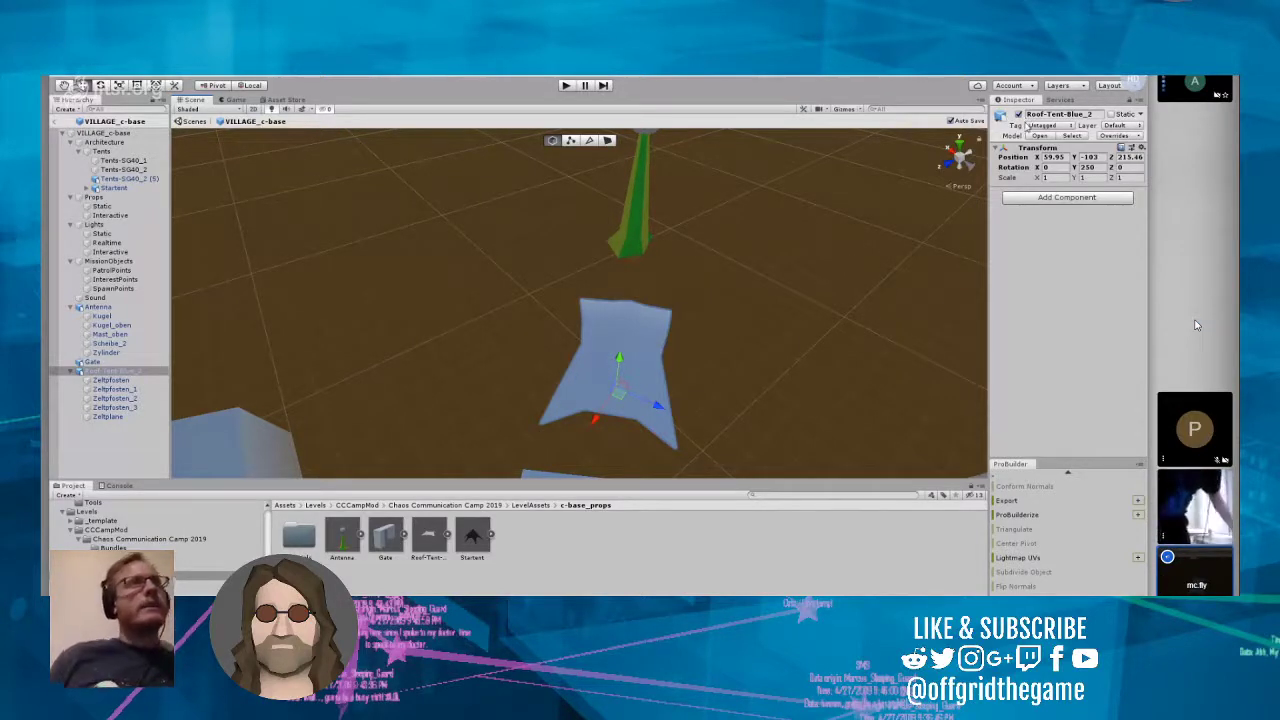
pyautogui.click(251, 85)
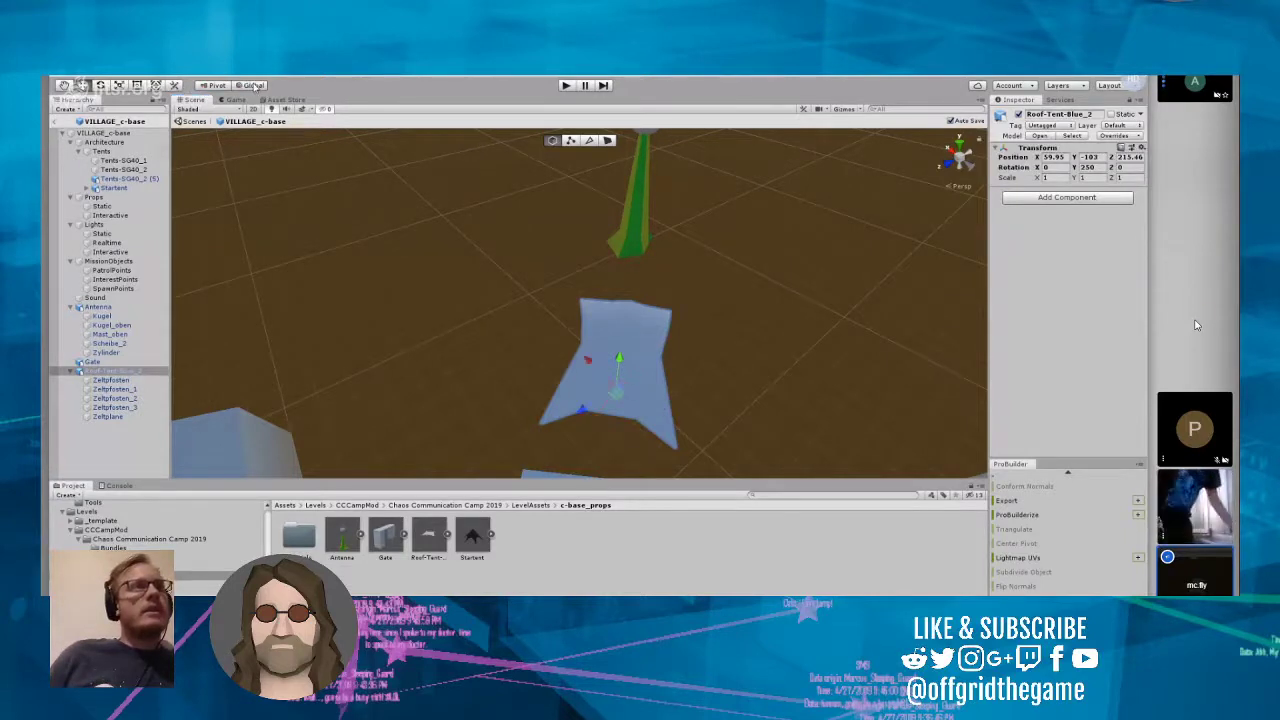
# Step: Set the transform handles to local orientation and move the Antenna towards the roof tent, to about X 64.61, Z 209.8
pyautogui.click(251, 85)
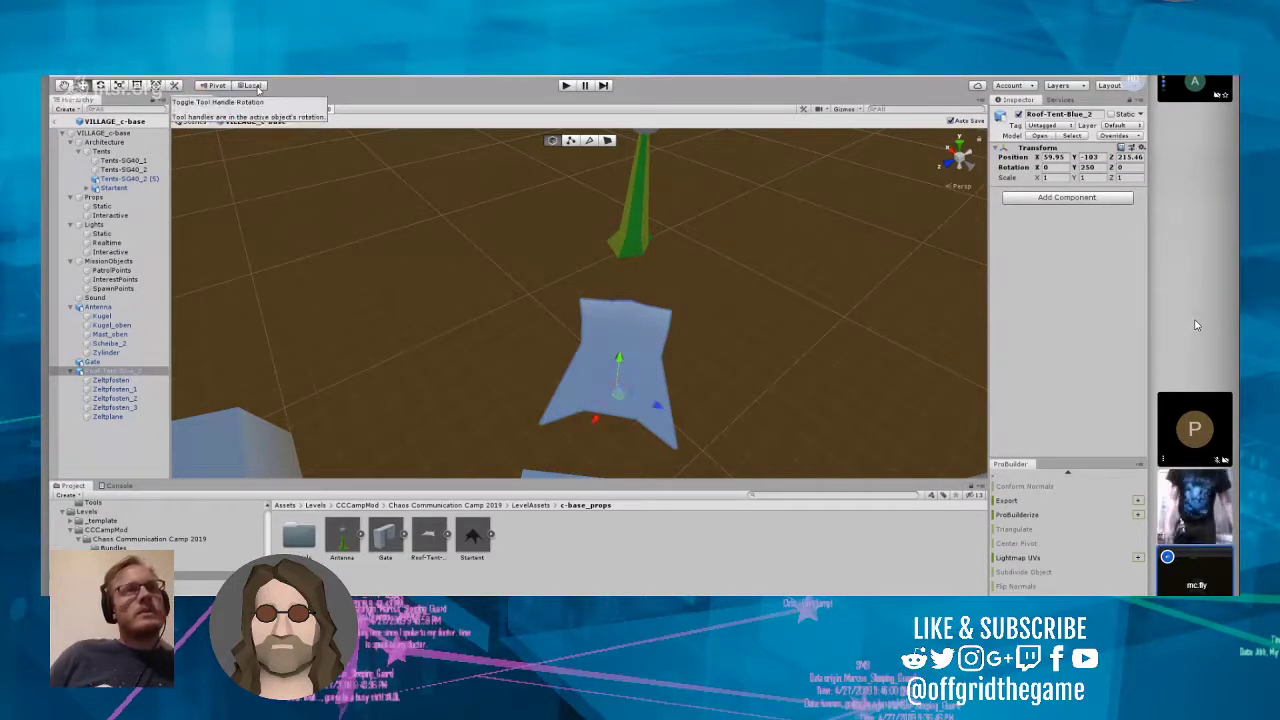
pyautogui.click(257, 88)
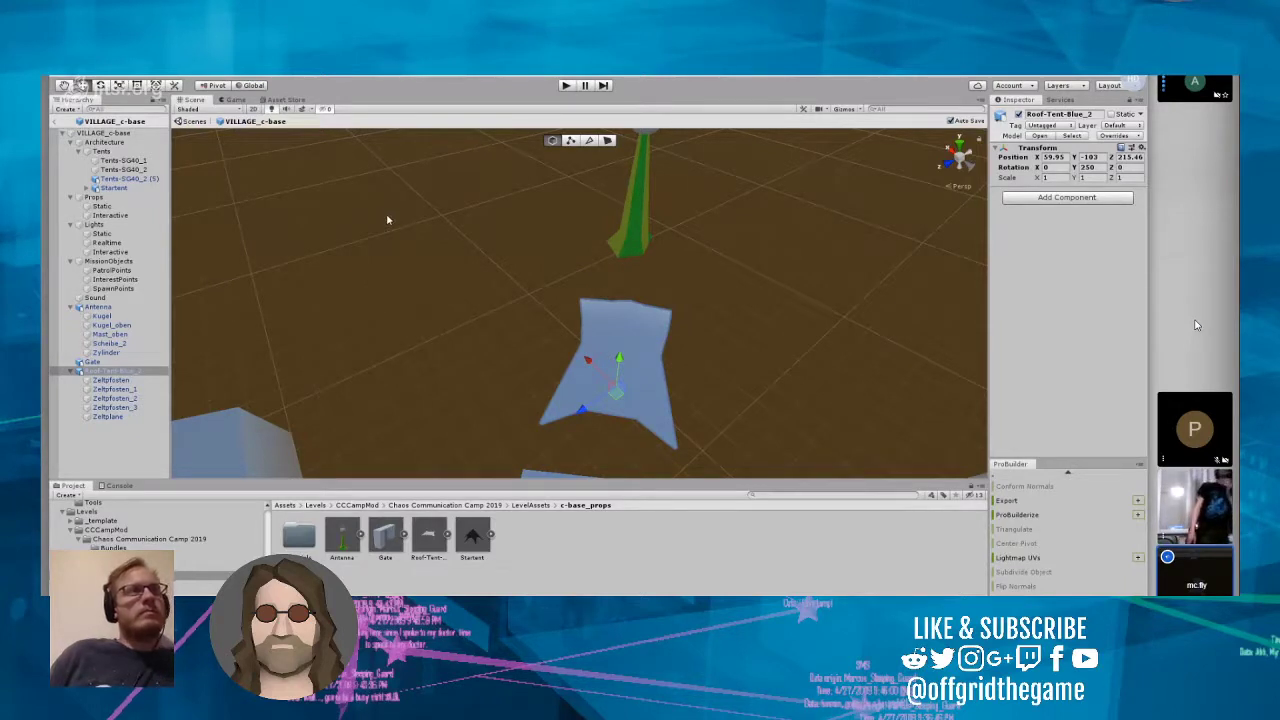
pyautogui.click(625, 235)
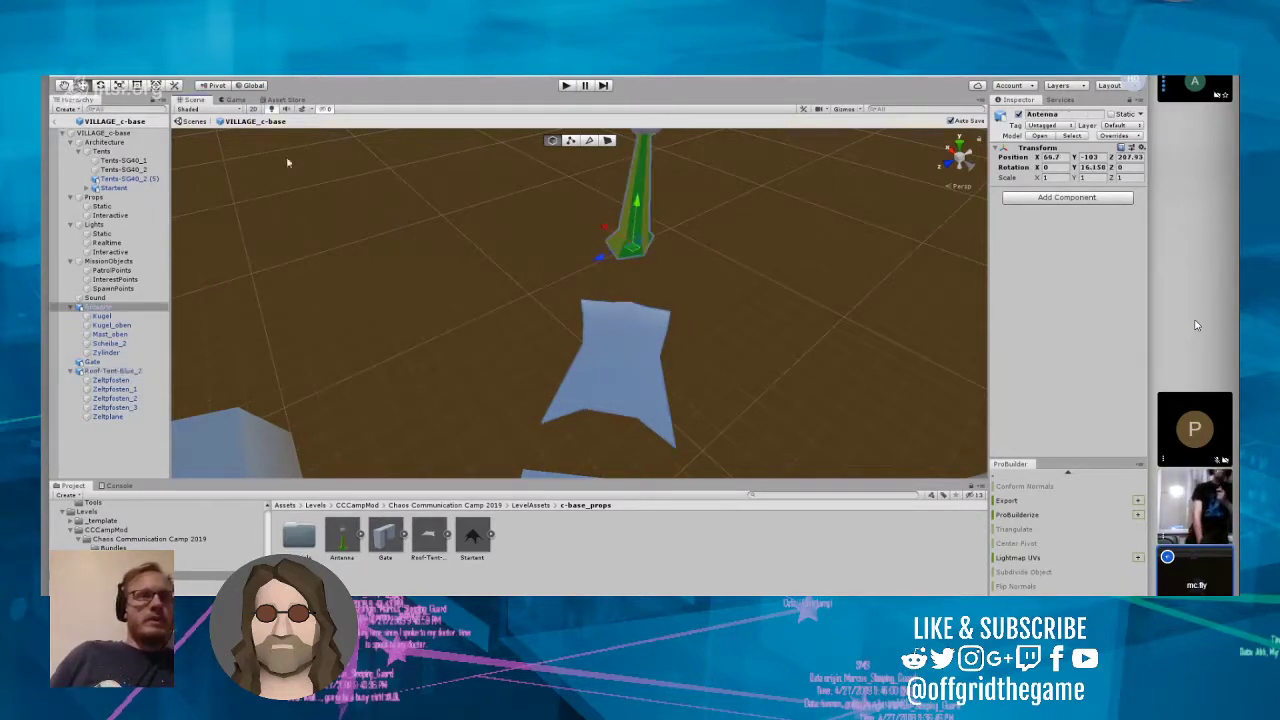
pyautogui.click(252, 86)
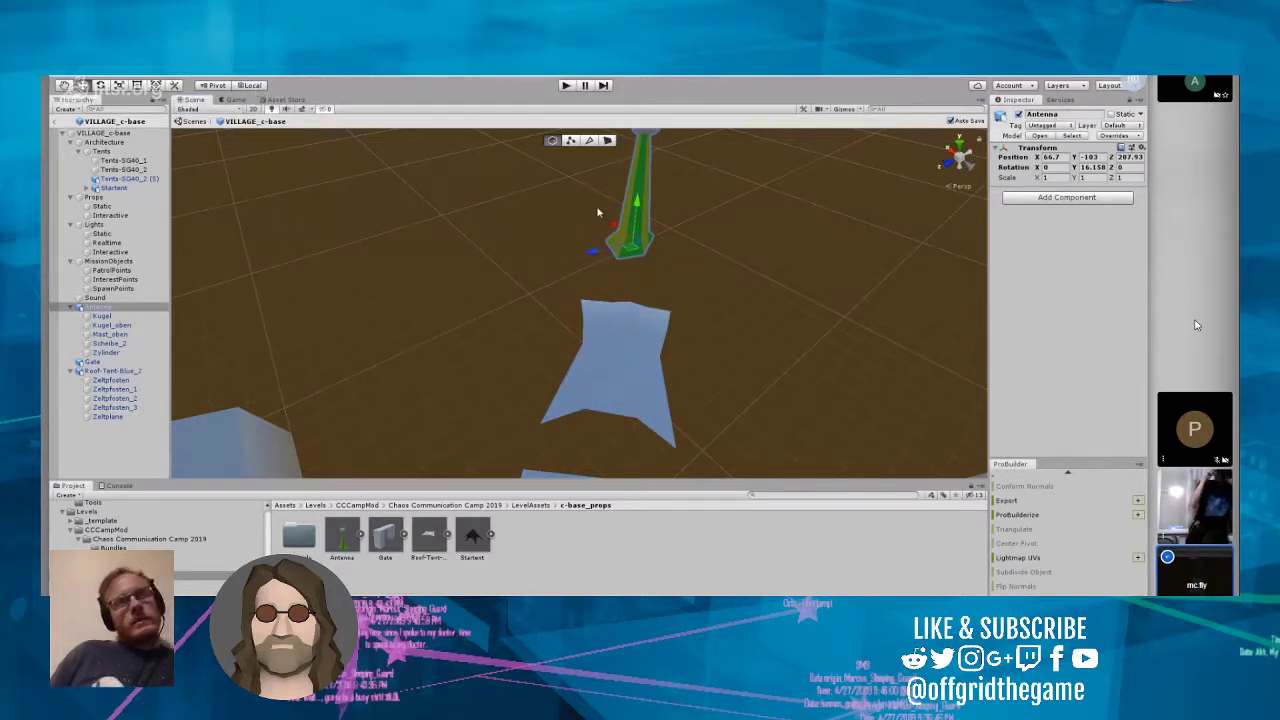
pyautogui.moveTo(614, 226); pyautogui.dragTo(595, 281)
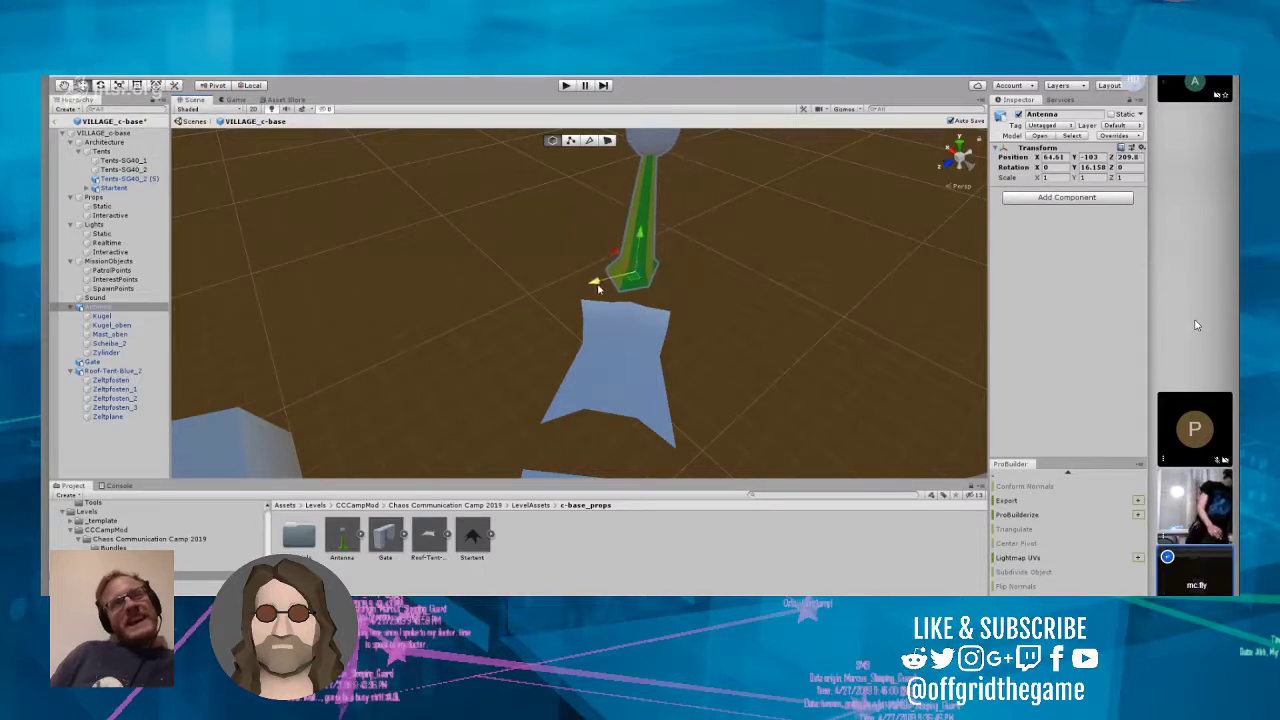
# Step: Select the Gate and nudge it sideways to about X 56.58, Z 218.7
pyautogui.moveTo(730, 300); pyautogui.dragTo(732, 350, button='right')
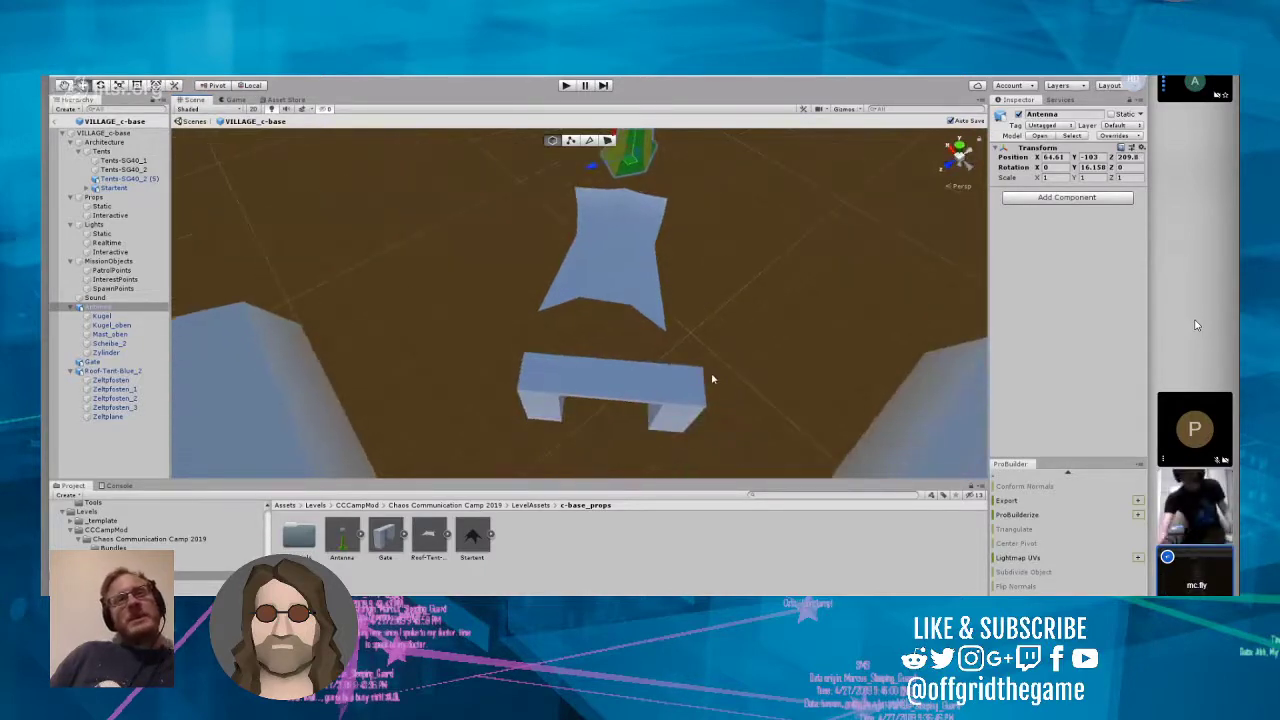
pyautogui.click(673, 406)
pyautogui.moveTo(605, 368)
pyautogui.mouseDown()
pyautogui.moveTo(608, 353)
pyautogui.moveTo(607, 364)
pyautogui.mouseUp()
pyautogui.moveTo(609, 364); pyautogui.dragTo(756, 411, button='right')
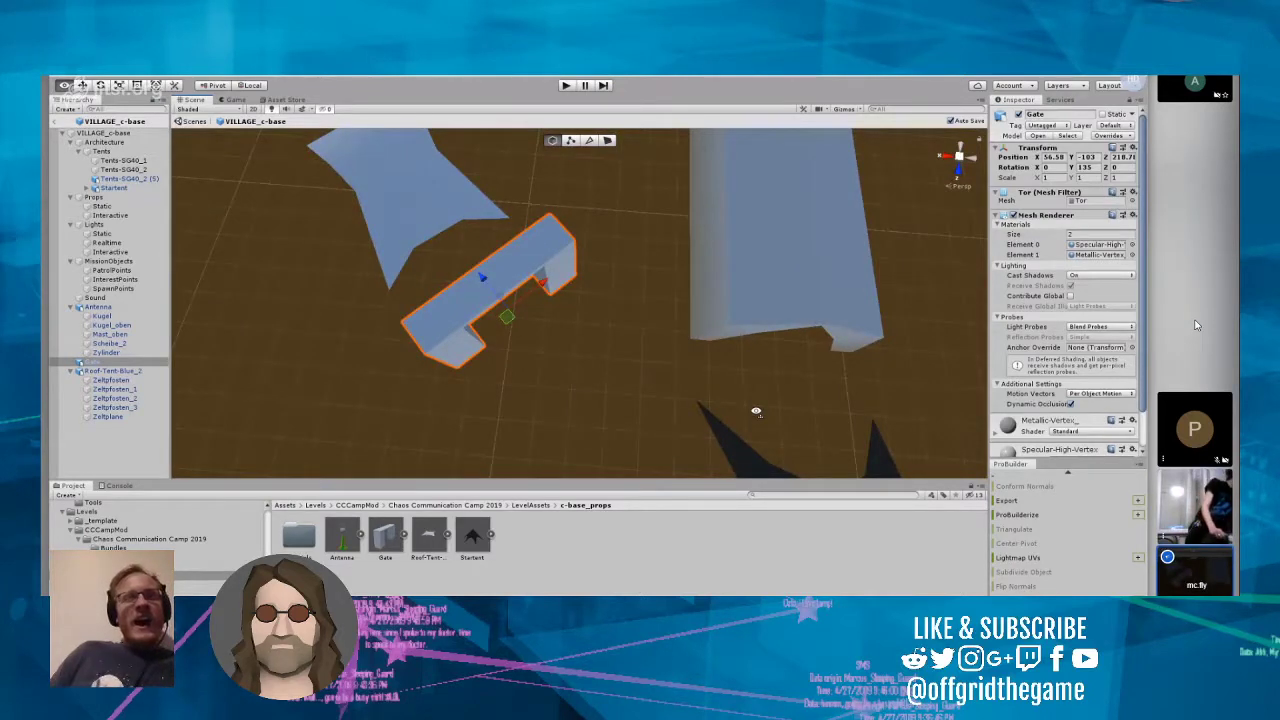
pyautogui.moveTo(756, 411); pyautogui.dragTo(596, 288, button='right')
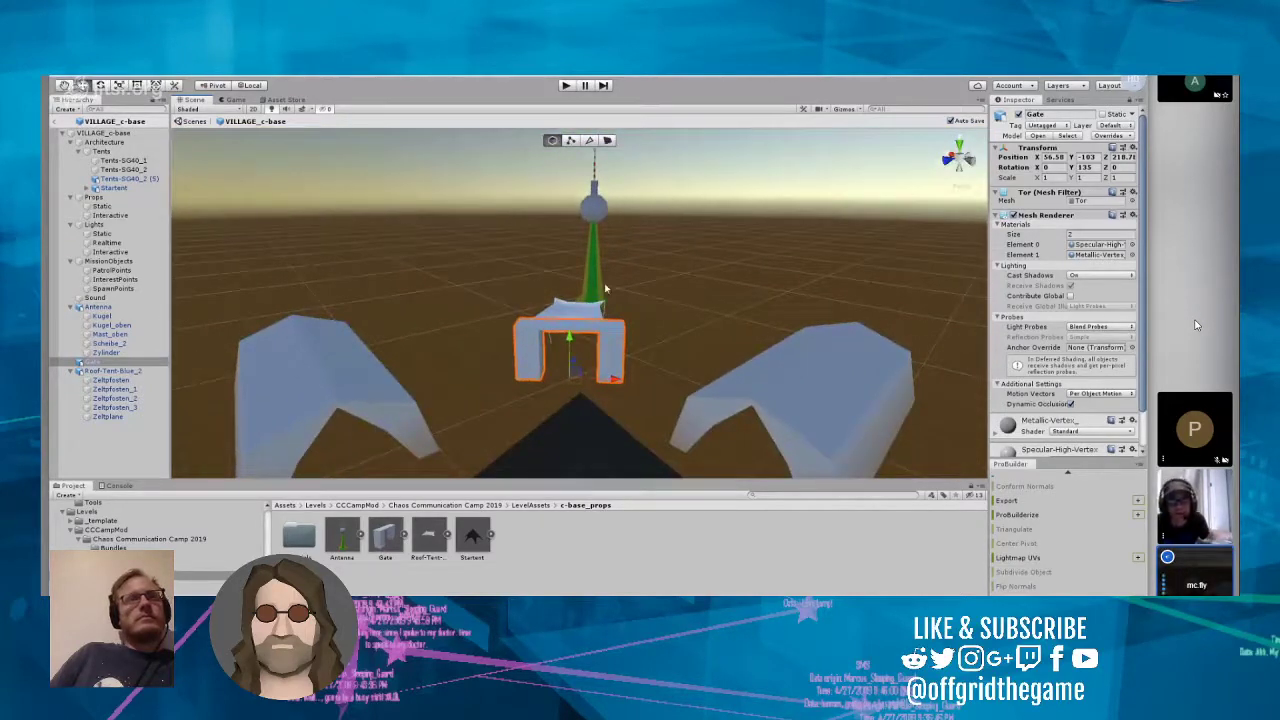
# Step: Shift the Antenna sideways to about X 65.27, Z 210.38, lining it up behind the gate
pyautogui.click(596, 285)
pyautogui.moveTo(558, 303); pyautogui.dragTo(563, 294)
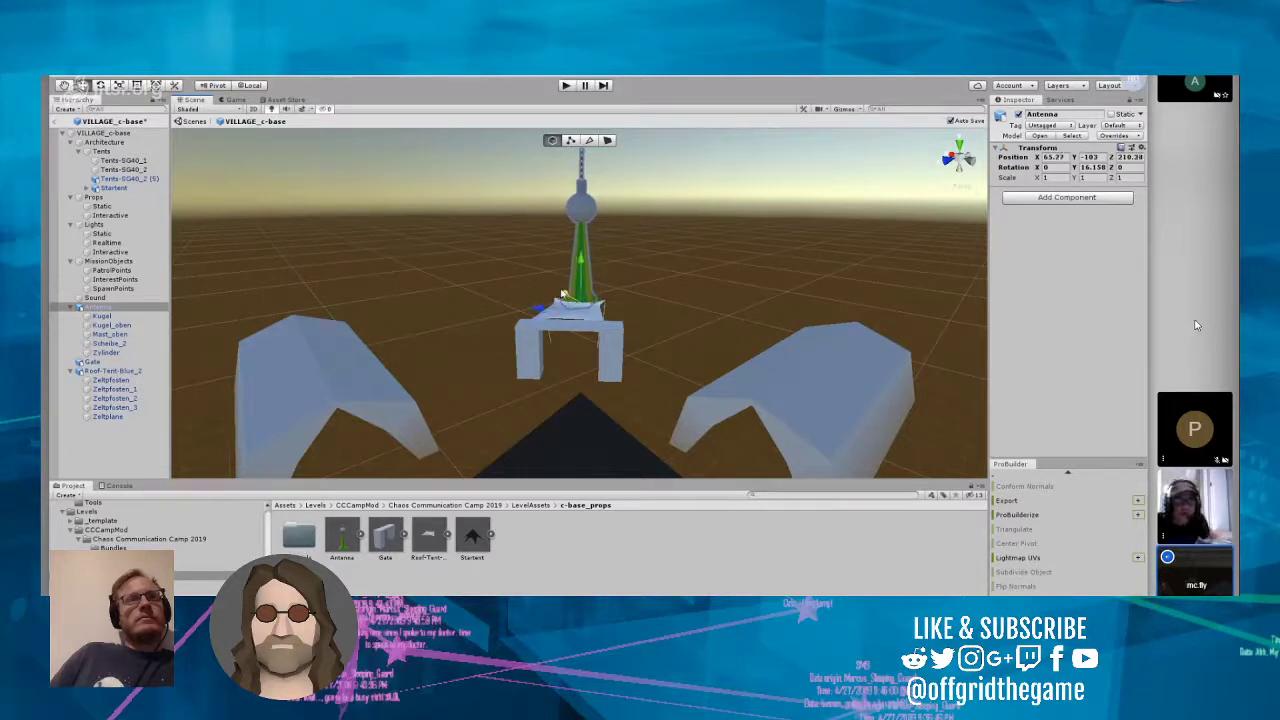
# Step: Move the Gate away from the roof tent towards the Startent, to about X 55.51, Z 219.8
pyautogui.click(572, 343)
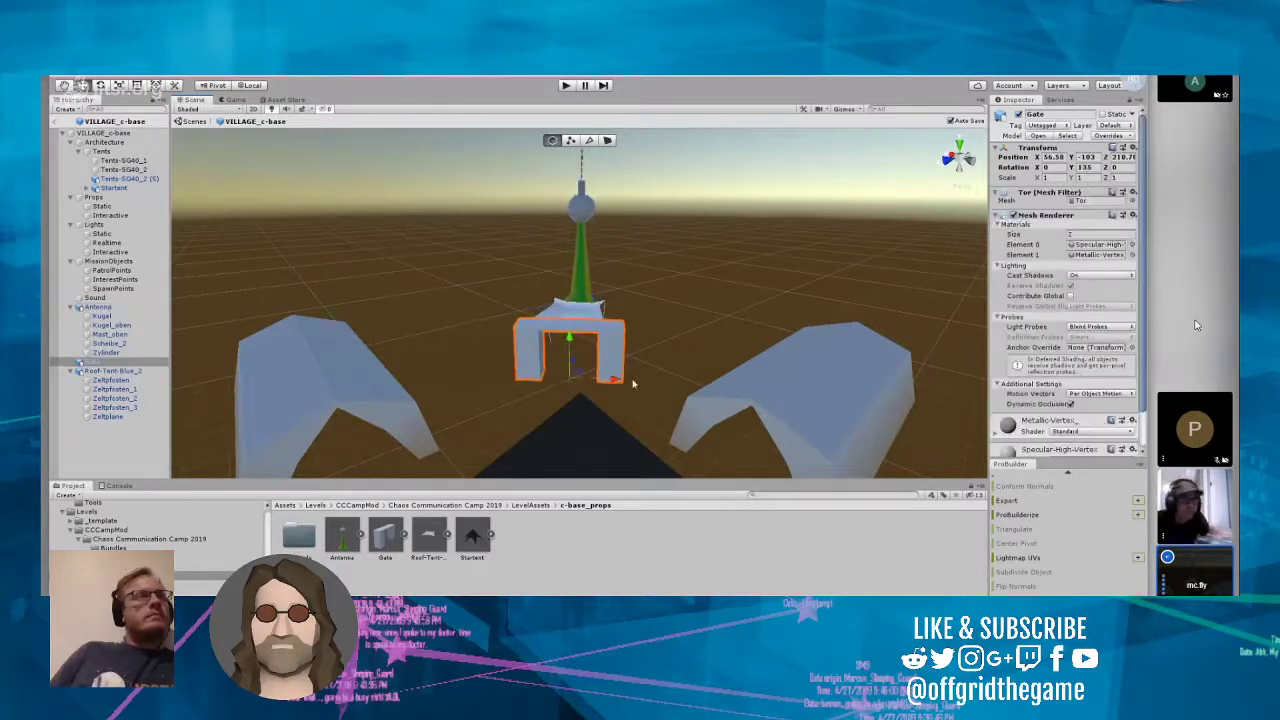
pyautogui.moveTo(639, 345); pyautogui.dragTo(613, 357, button='right')
pyautogui.scroll(-4, 646, 357)
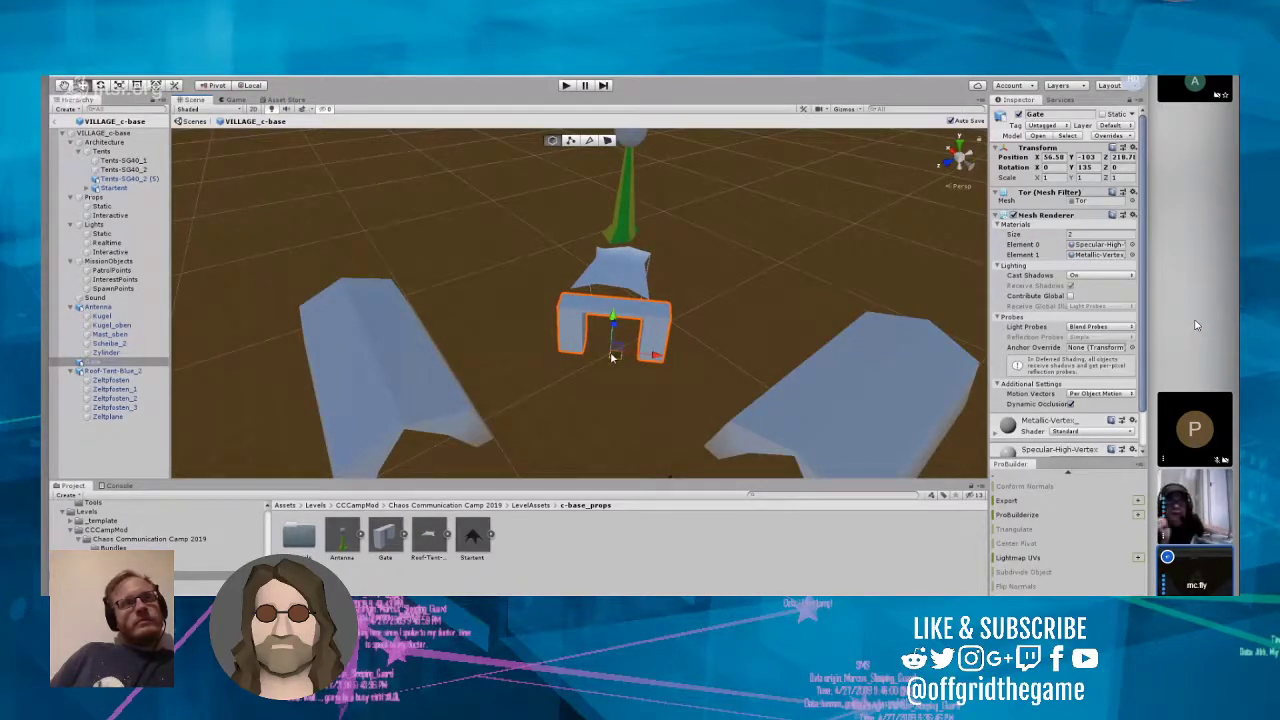
pyautogui.moveTo(613, 357); pyautogui.dragTo(619, 398, button='right')
pyautogui.click(433, 331)
pyautogui.click(631, 273)
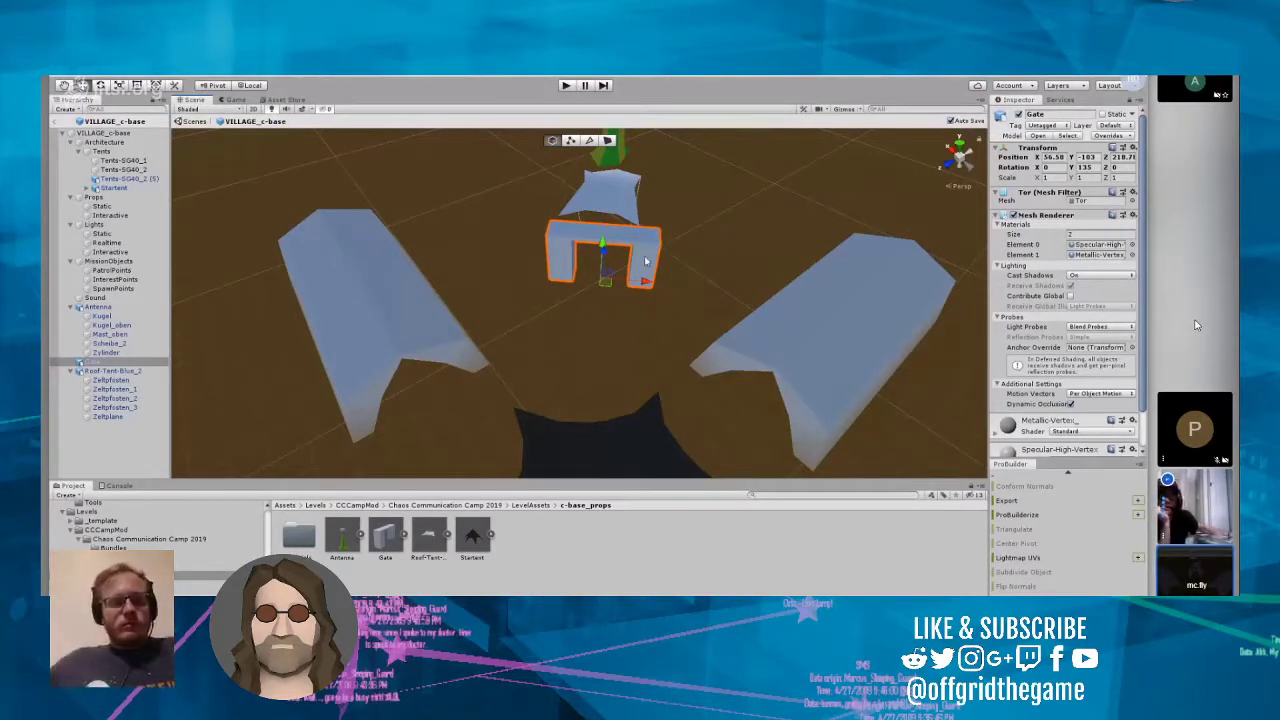
pyautogui.moveTo(608, 260); pyautogui.dragTo(604, 295)
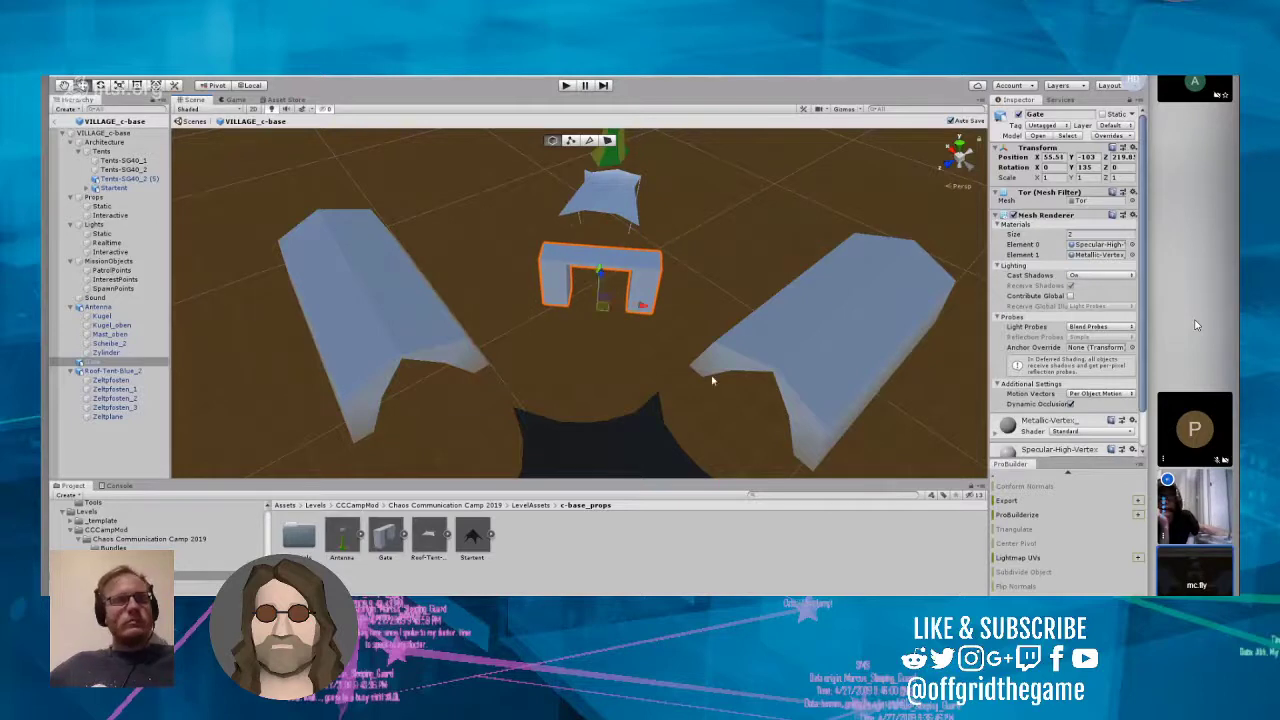
# Step: Move Roof-Tent-Blue_2 closer to the gate, to about X 58.28, Z 216.18
pyautogui.moveTo(701, 358); pyautogui.dragTo(514, 366, button='right')
pyautogui.press('w')
pyautogui.moveTo(526, 212); pyautogui.dragTo(832, 414)
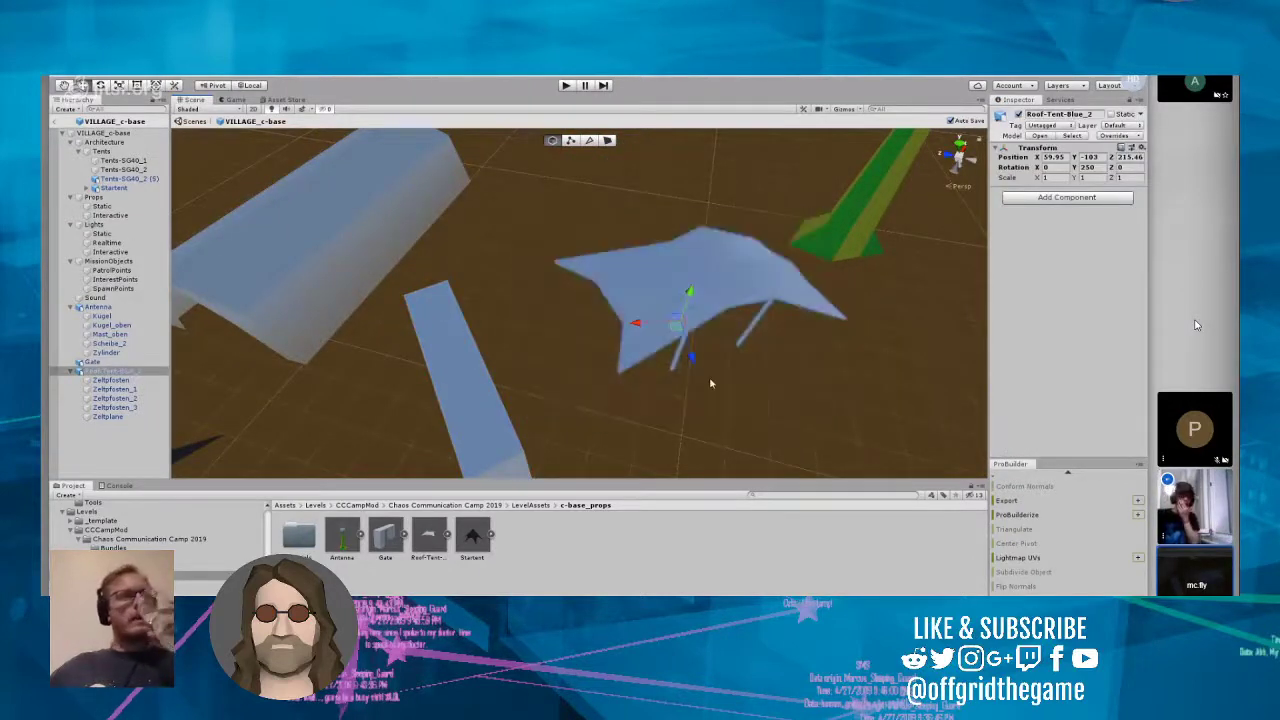
pyautogui.moveTo(691, 360); pyautogui.dragTo(671, 402)
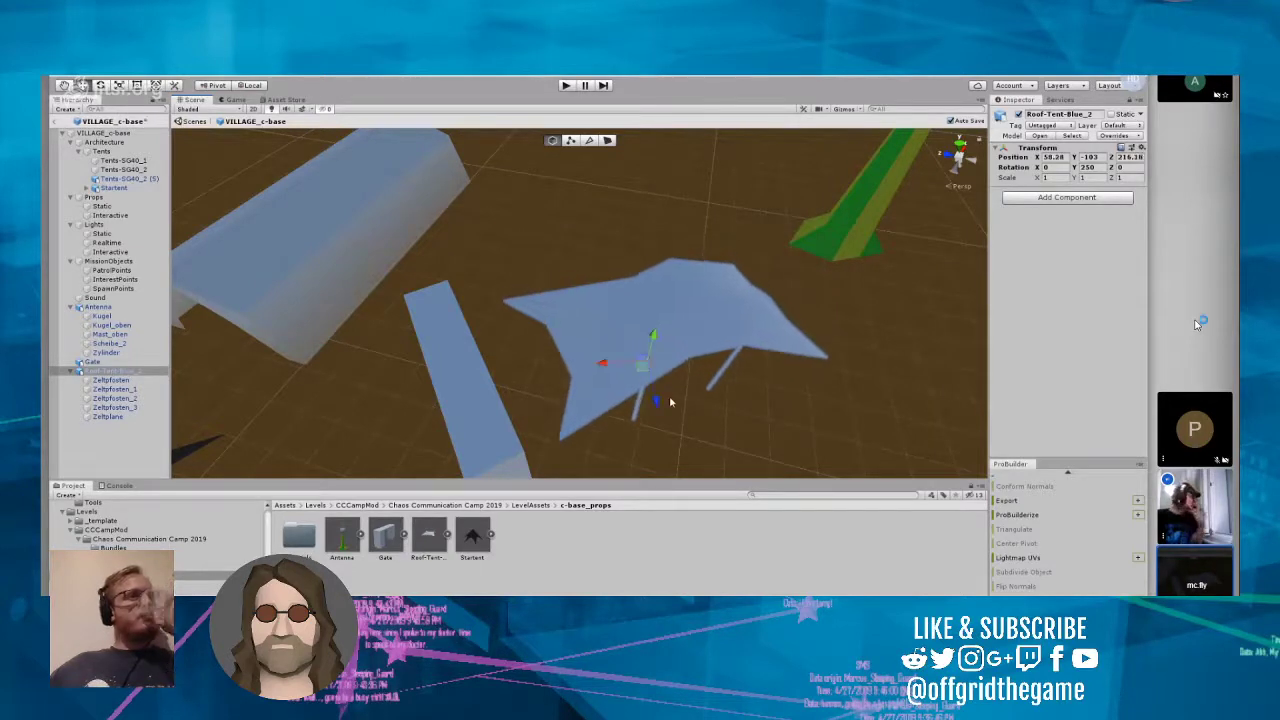
# Step: Move the Antenna closer to the roof tent, to about X 62.35, Z 211.23, and nudge it sideways into line with the gate
pyautogui.moveTo(671, 402); pyautogui.dragTo(714, 292, button='right')
pyautogui.click(655, 280)
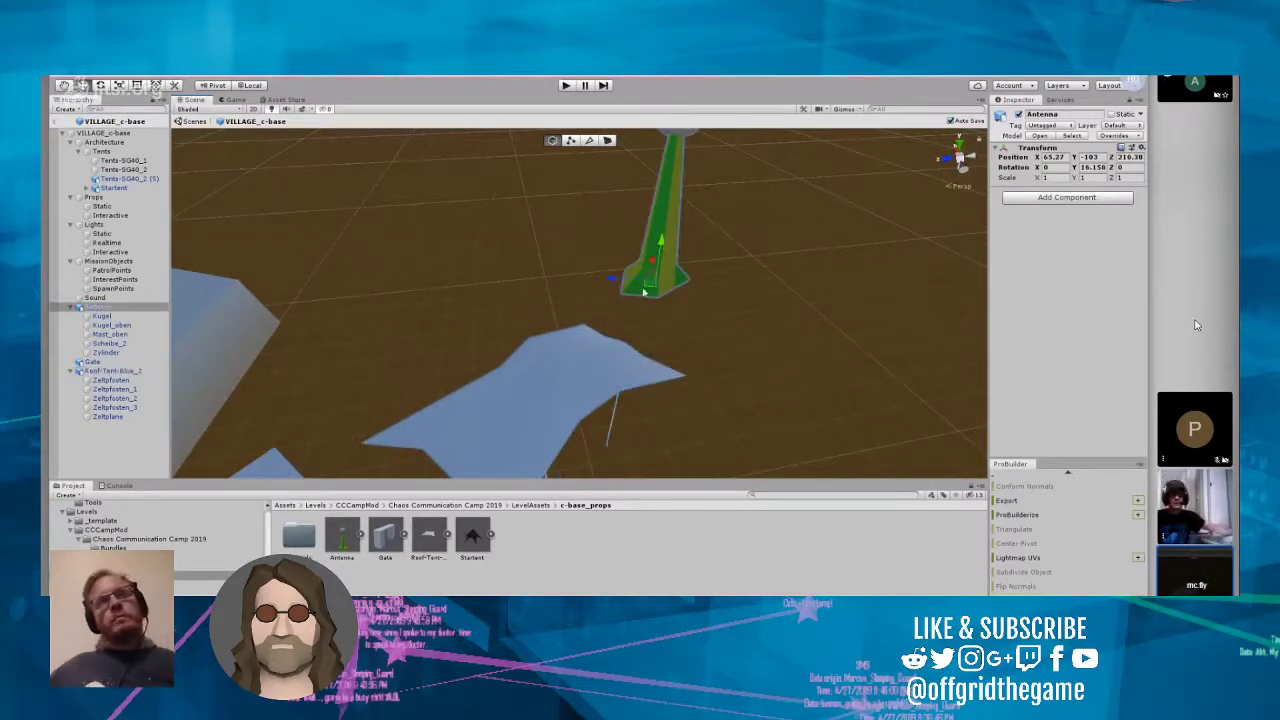
pyautogui.moveTo(640, 272); pyautogui.dragTo(659, 302)
pyautogui.moveTo(659, 302); pyautogui.dragTo(290, 286, button='right')
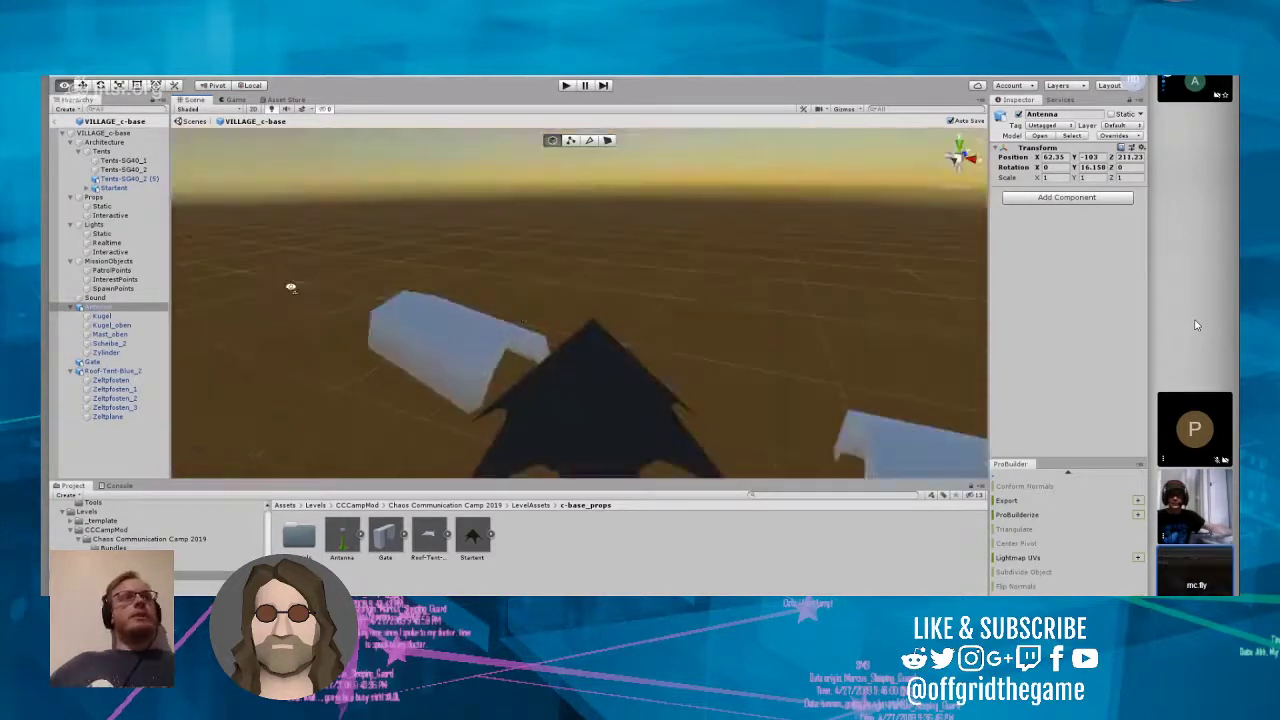
pyautogui.scroll(8, 525, 306)
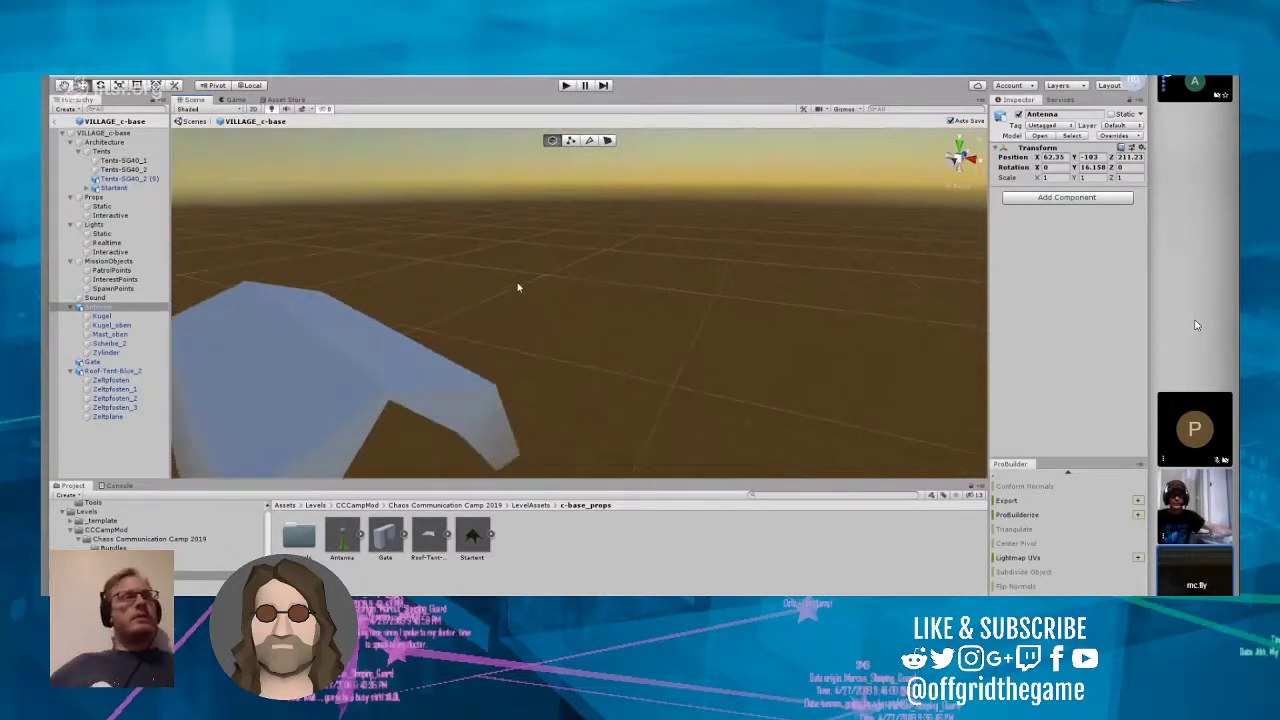
pyautogui.moveTo(518, 286); pyautogui.dragTo(1020, 285, button='right')
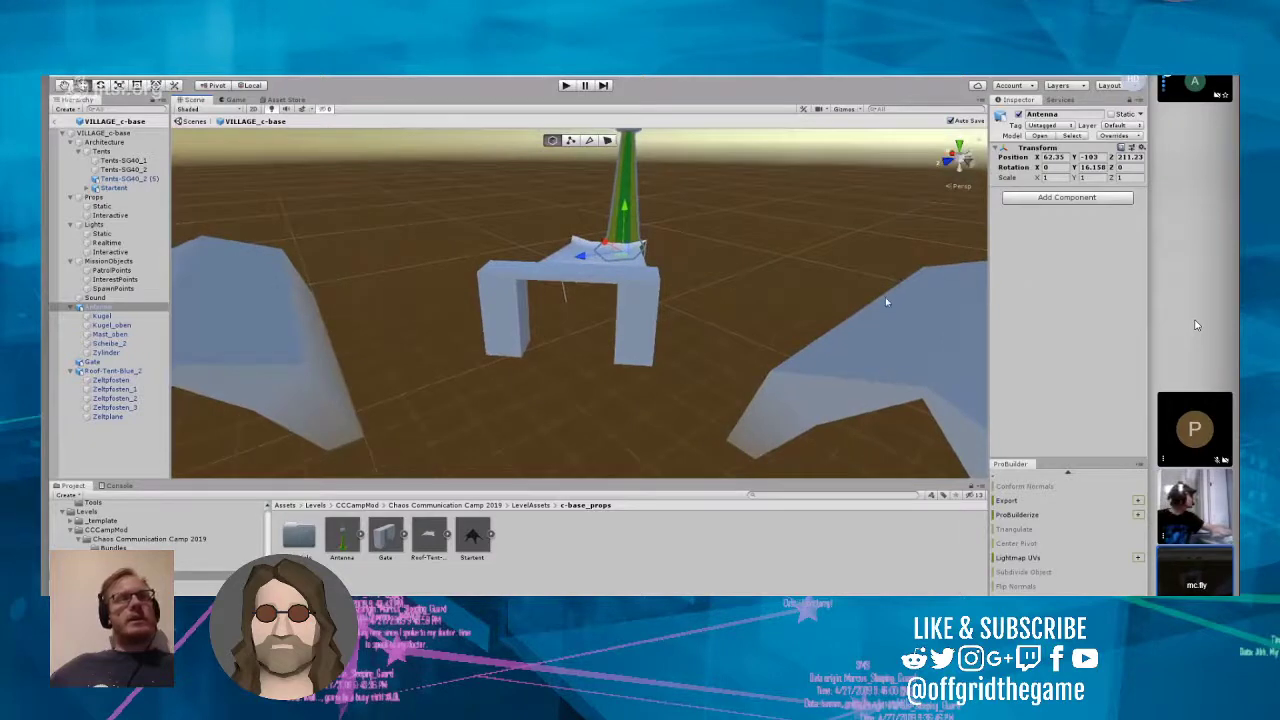
pyautogui.moveTo(606, 241); pyautogui.dragTo(595, 235)
# Step: Shift the Gate sideways to about X 55.21, Z 219.5, centring it in front of the roof tent
pyautogui.moveTo(620, 306)
pyautogui.mouseDown(button='right')
pyautogui.moveTo(634, 507)
pyautogui.moveTo(620, 306)
pyautogui.mouseUp(button='right')
pyautogui.click(620, 306)
pyautogui.moveTo(592, 334); pyautogui.dragTo(609, 332)
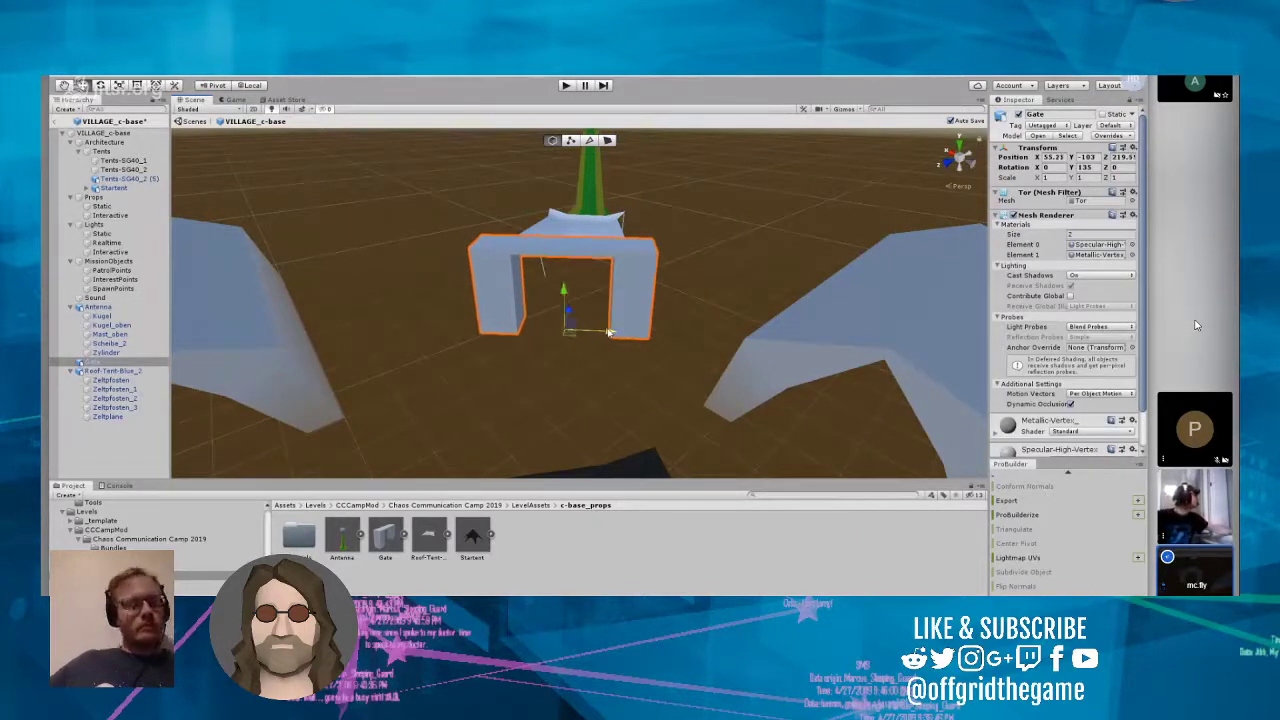
# Step: Set the Y rotation of Roof-Tent-Blue_2 to 246 to square it up with the gate
pyautogui.moveTo(606, 285); pyautogui.dragTo(602, 355, button='right')
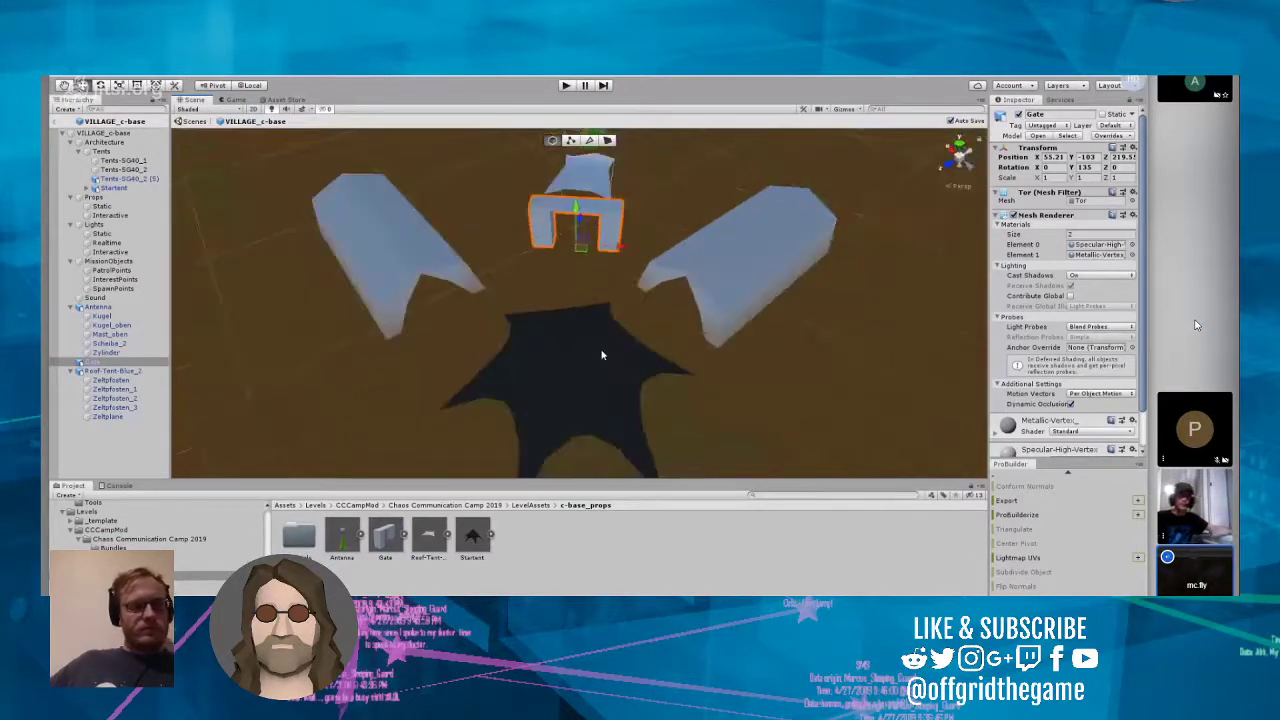
pyautogui.scroll(1, 602, 355)
pyautogui.scroll(-2, 602, 355)
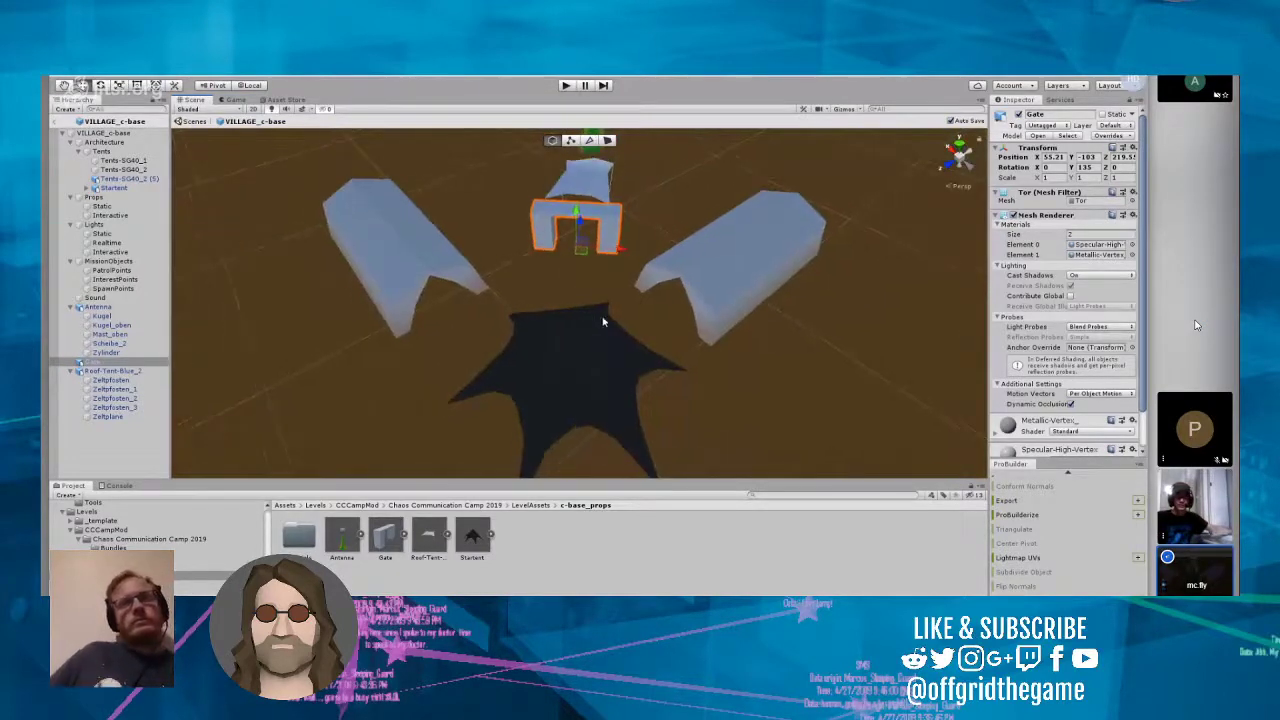
pyautogui.click(590, 185)
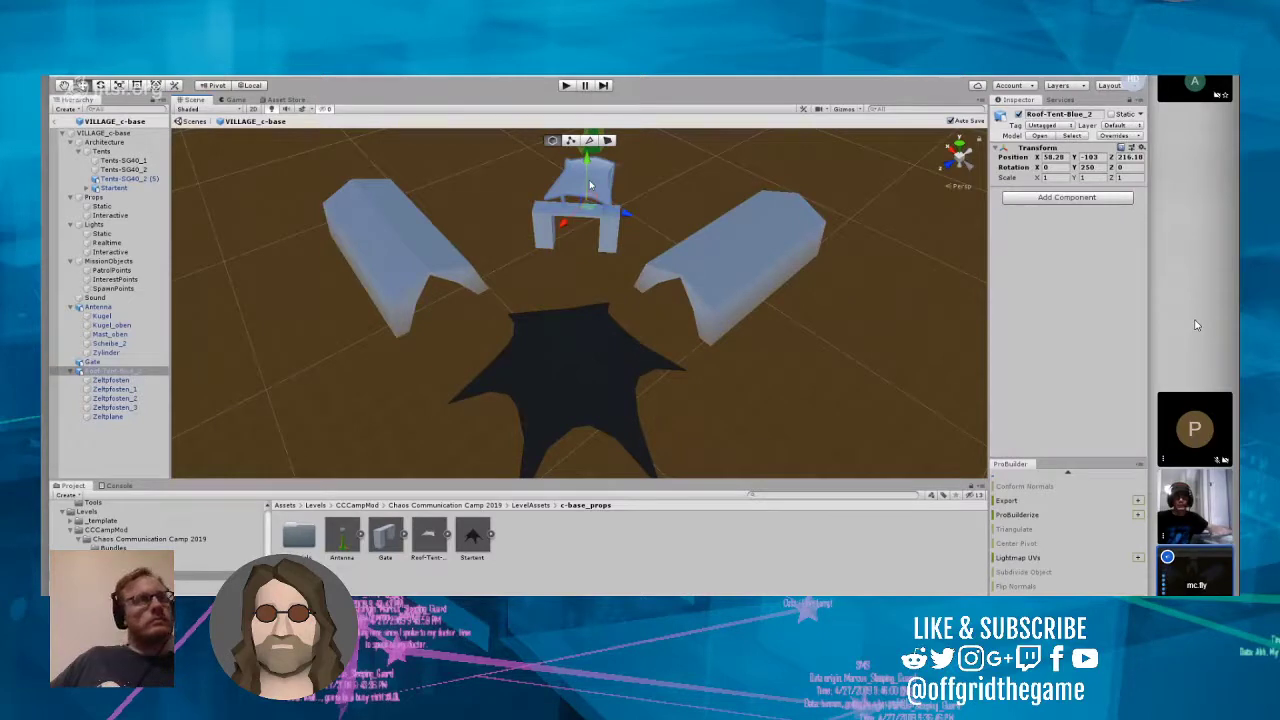
pyautogui.moveTo(663, 242); pyautogui.dragTo(711, 189, button='right')
pyautogui.scroll(5, 704, 238)
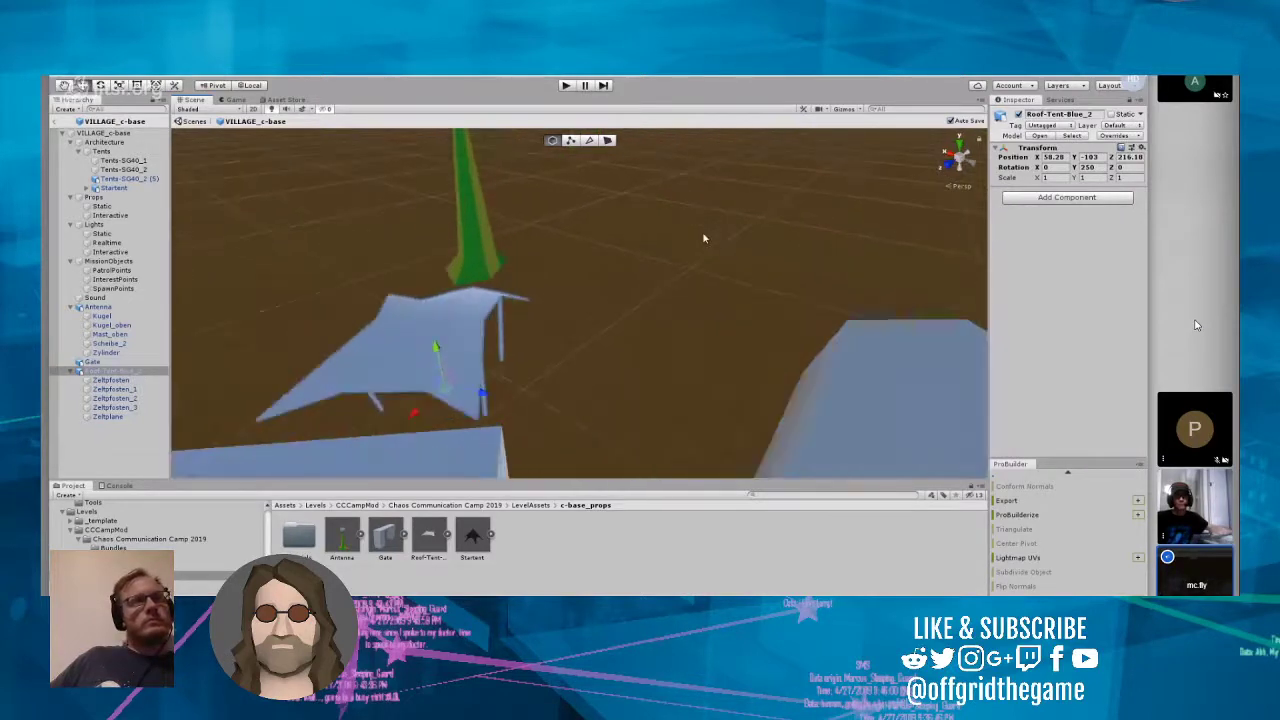
pyautogui.scroll(2, 704, 238)
pyautogui.moveTo(704, 238); pyautogui.dragTo(481, 306, button='right')
pyautogui.scroll(5, 709, 198)
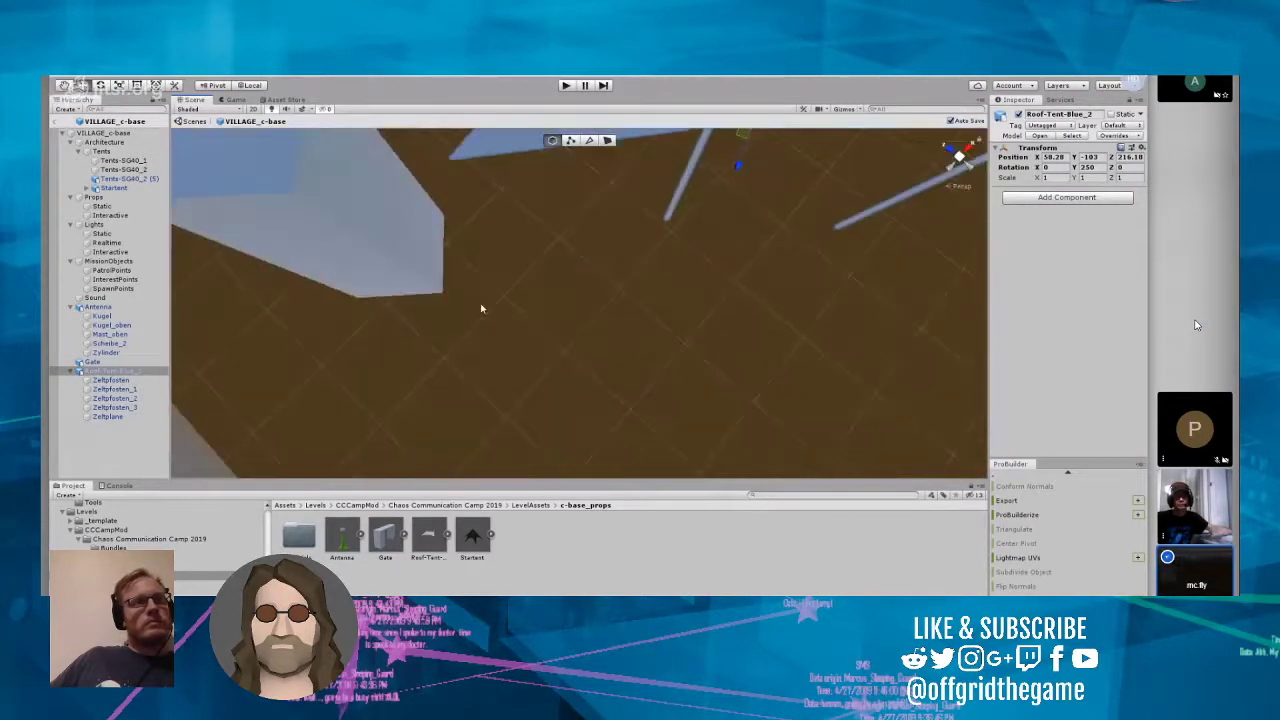
pyautogui.scroll(-6, 526, 252)
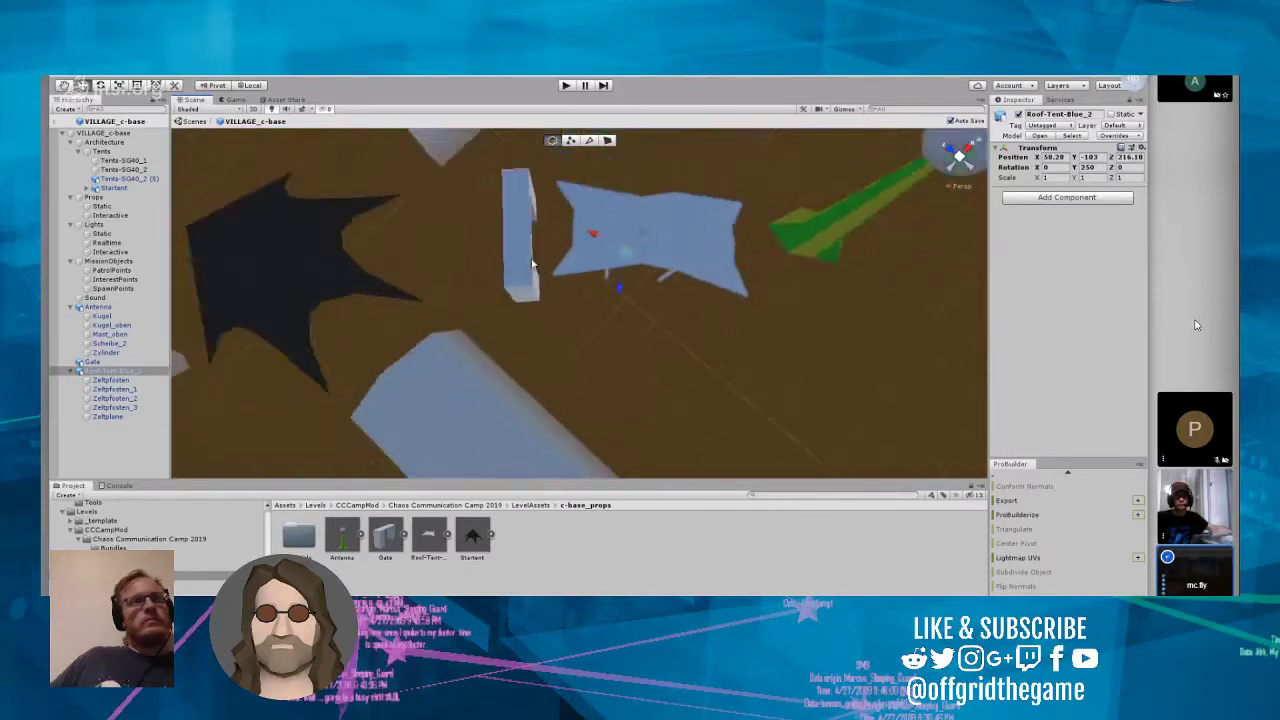
pyautogui.scroll(-3, 532, 263)
pyautogui.moveTo(562, 190); pyautogui.dragTo(728, 343)
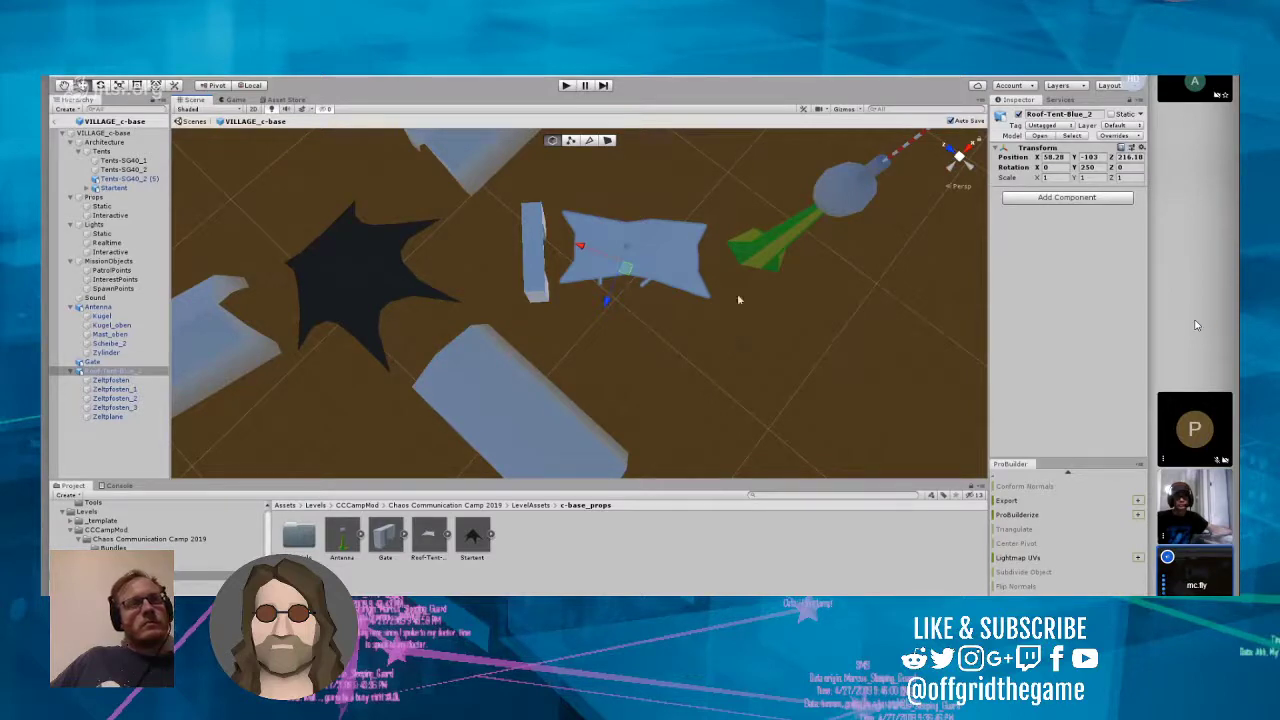
pyautogui.moveTo(1103, 170); pyautogui.dragTo(1060, 168)
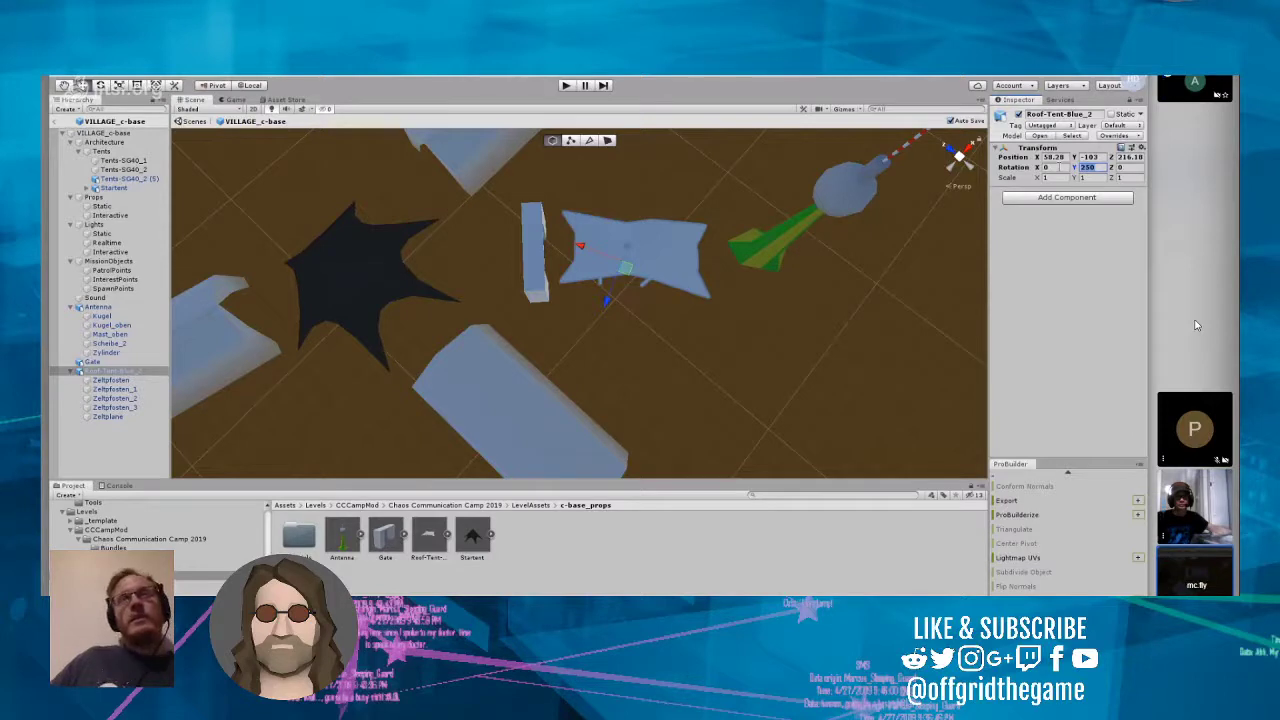
pyautogui.write('248')
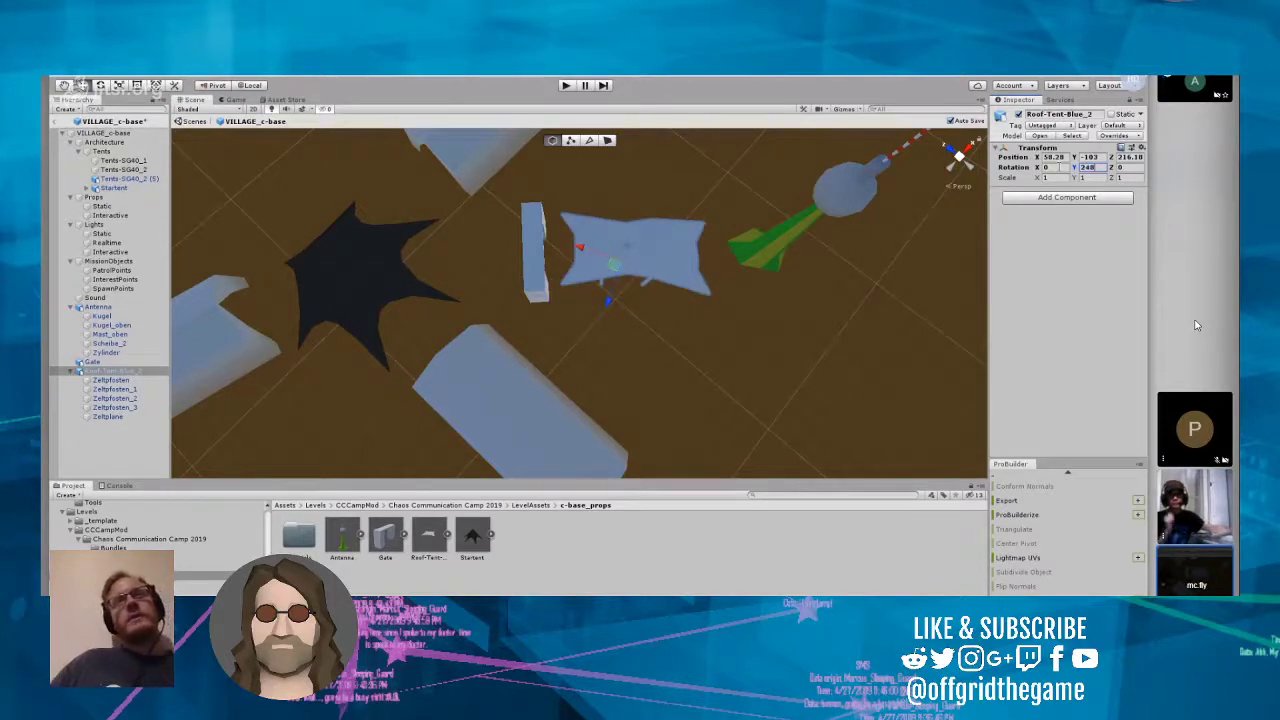
pyautogui.press('BackSpace')
pyautogui.write('7')
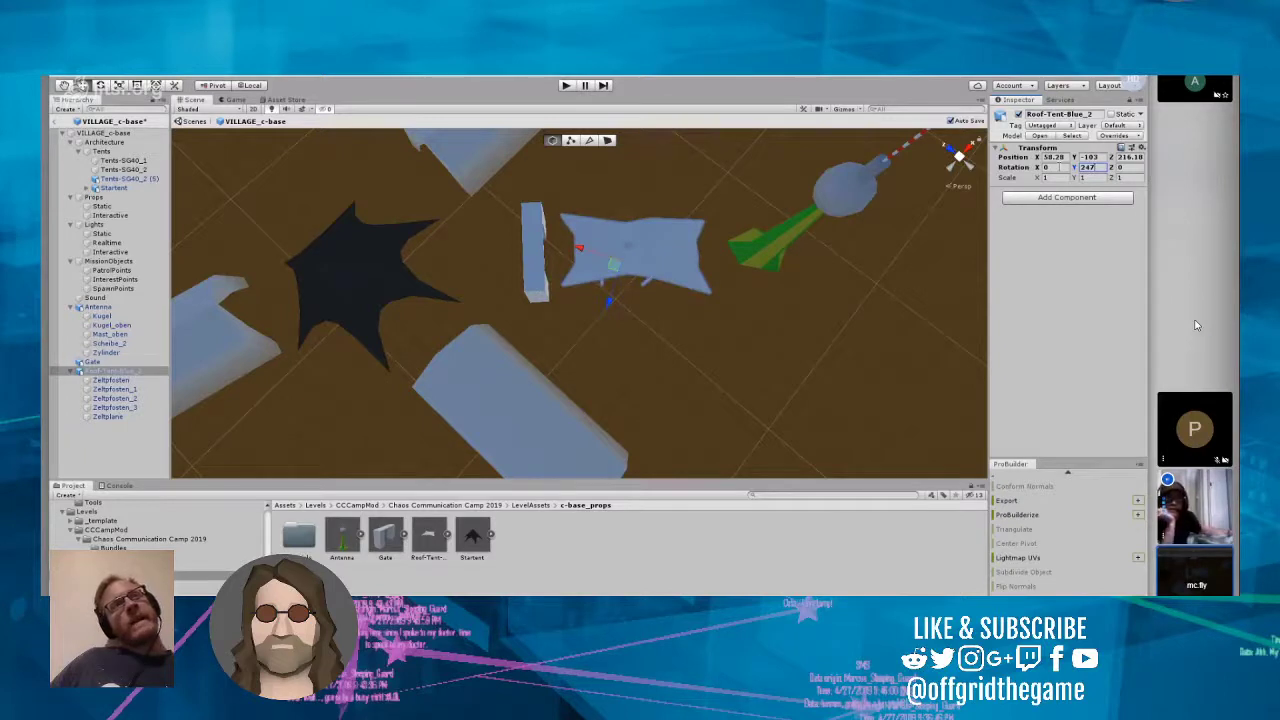
pyautogui.press('BackSpace')
pyautogui.write('6')
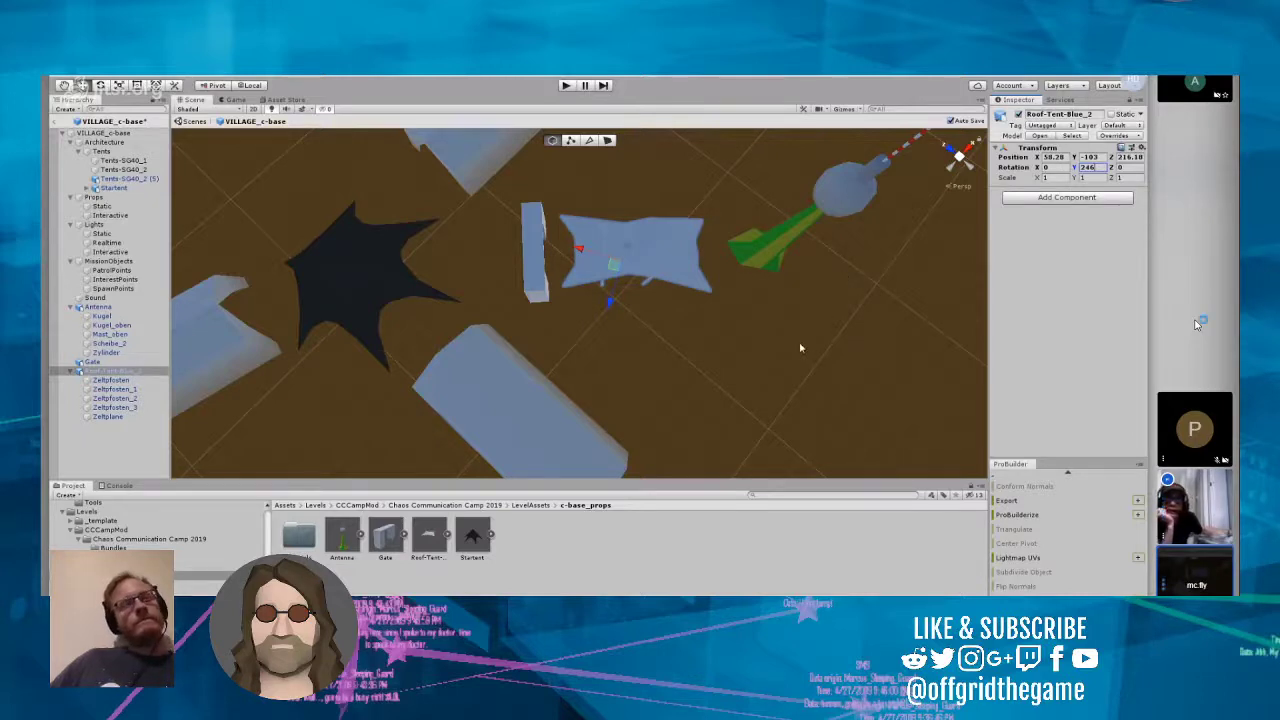
# Step: Reselect the Gate and fine-tune its sideways placement to about X 55.1, Z 219.4
pyautogui.moveTo(734, 338); pyautogui.dragTo(584, 249, button='right')
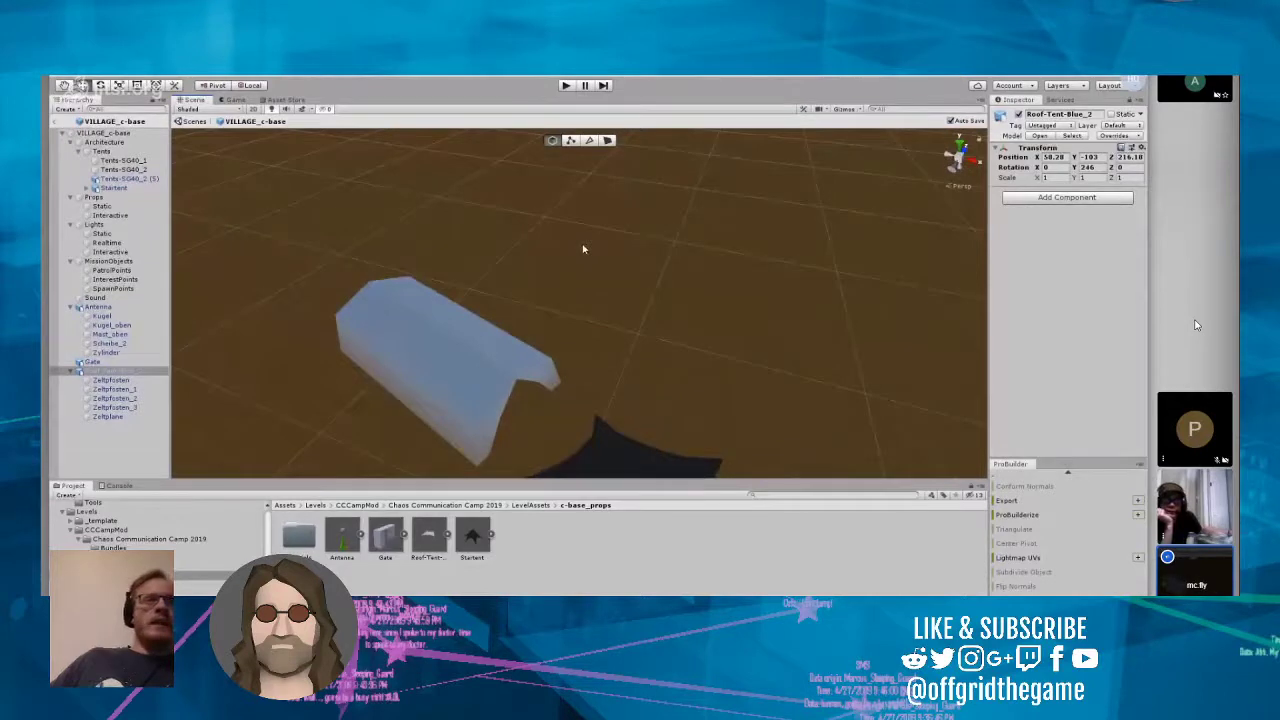
pyautogui.press('f')
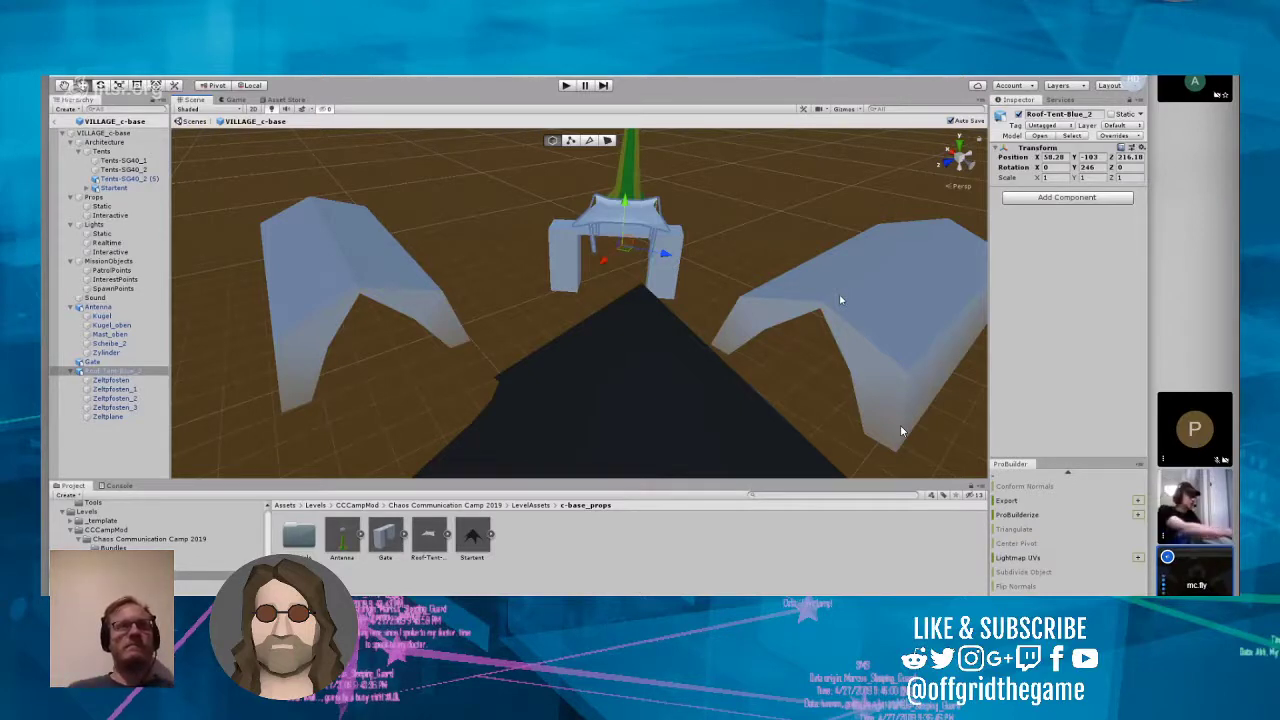
pyautogui.click(674, 292)
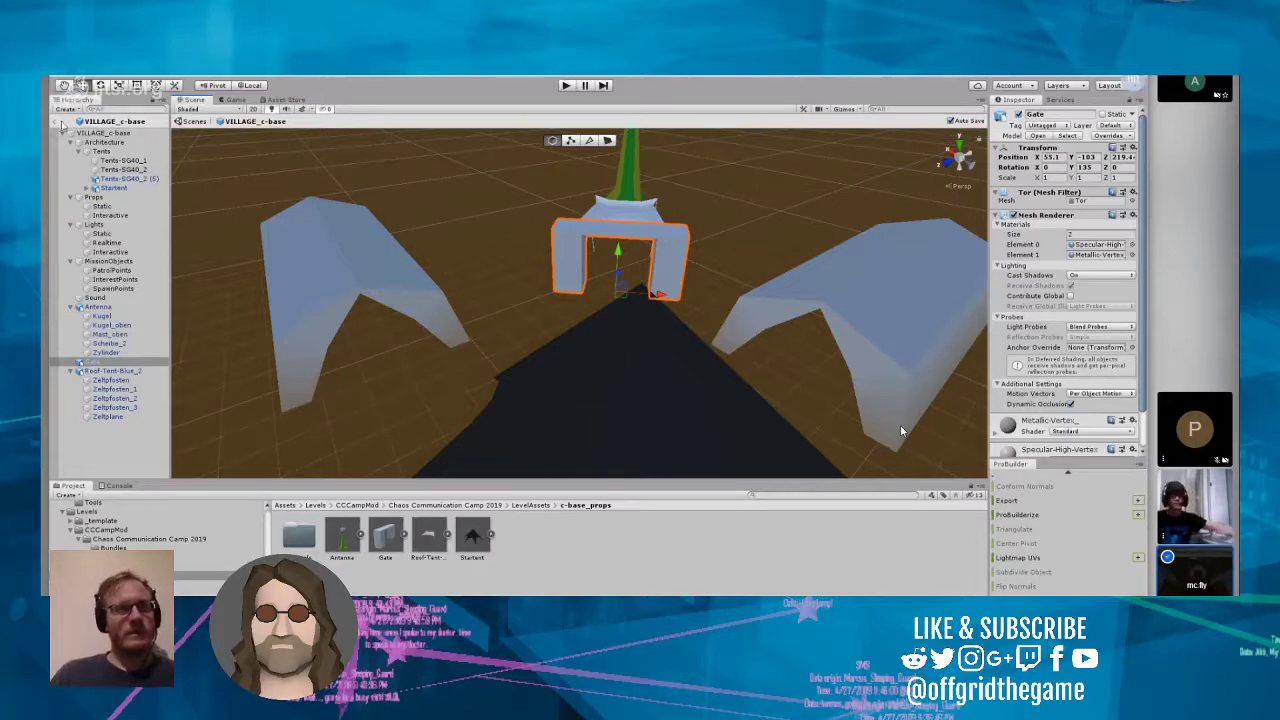
# Step: Exit prefab editing to the main level scene and select the C-BaseFloor ground mesh around the c-base village
pyautogui.click(55, 123)
pyautogui.moveTo(424, 243)
pyautogui.mouseDown(button='right')
pyautogui.moveTo(491, 370)
pyautogui.moveTo(425, 265)
pyautogui.mouseUp(button='right')
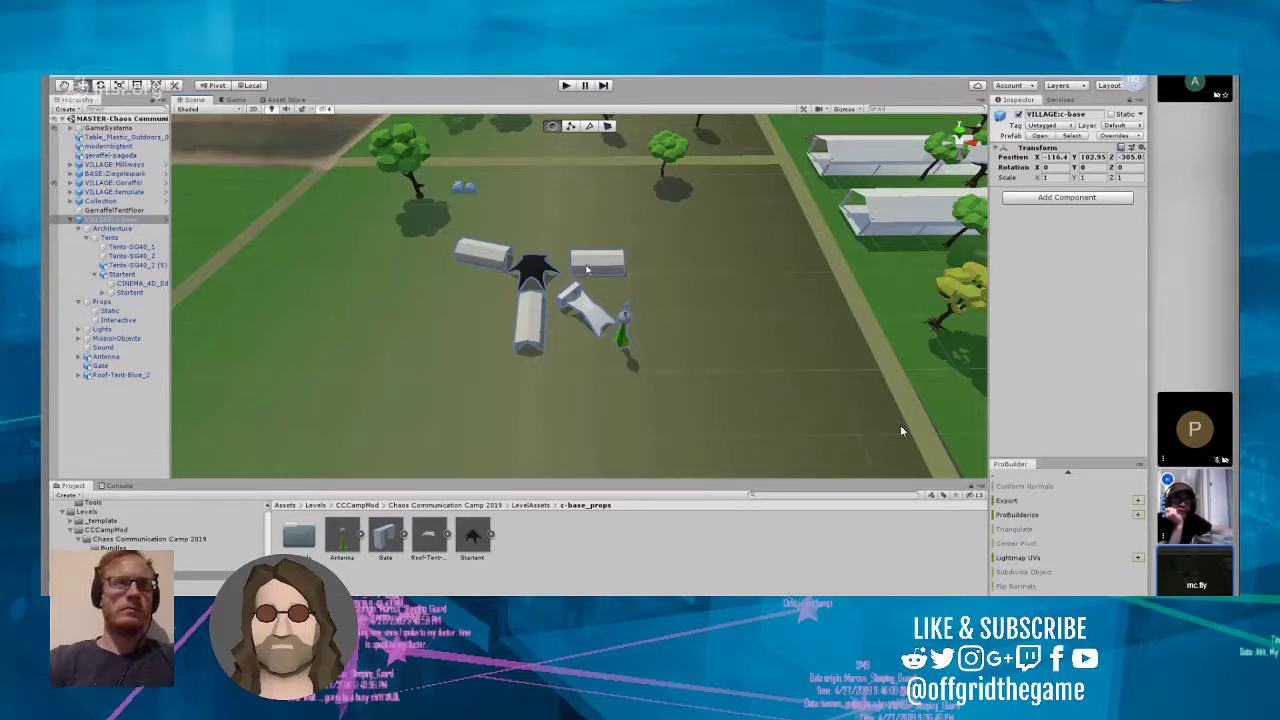
pyautogui.click(496, 260)
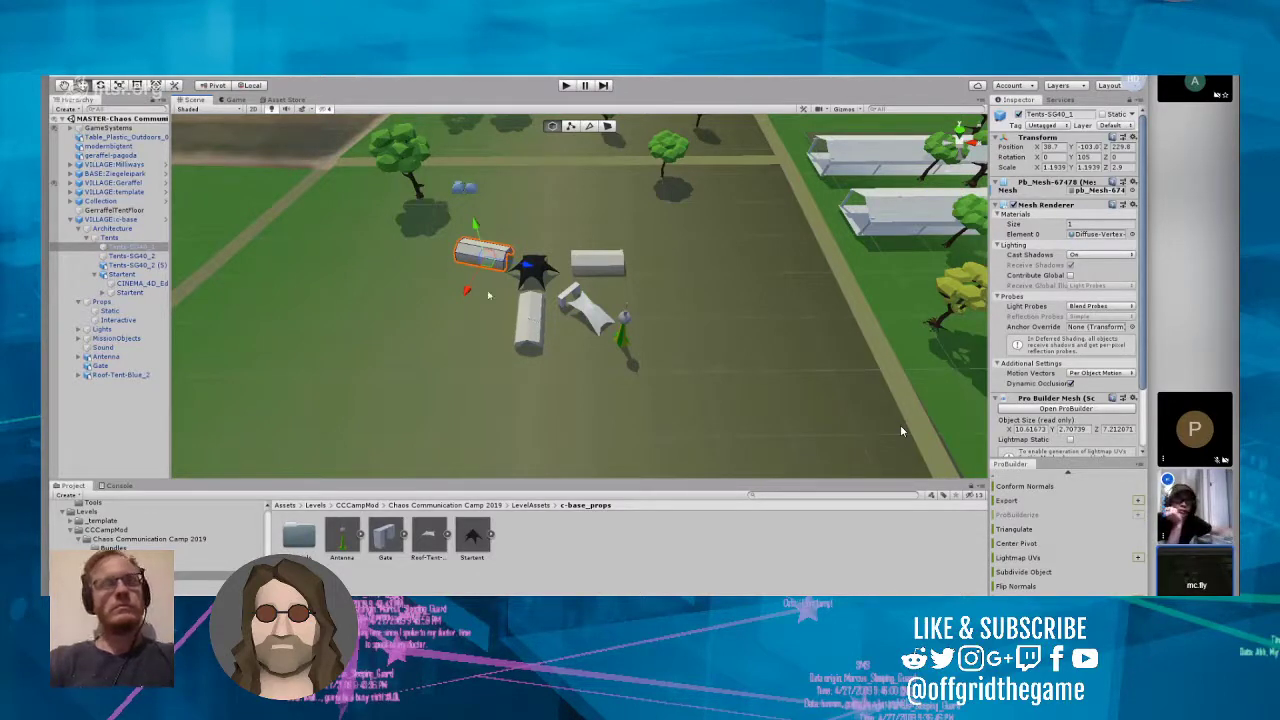
pyautogui.click(474, 252)
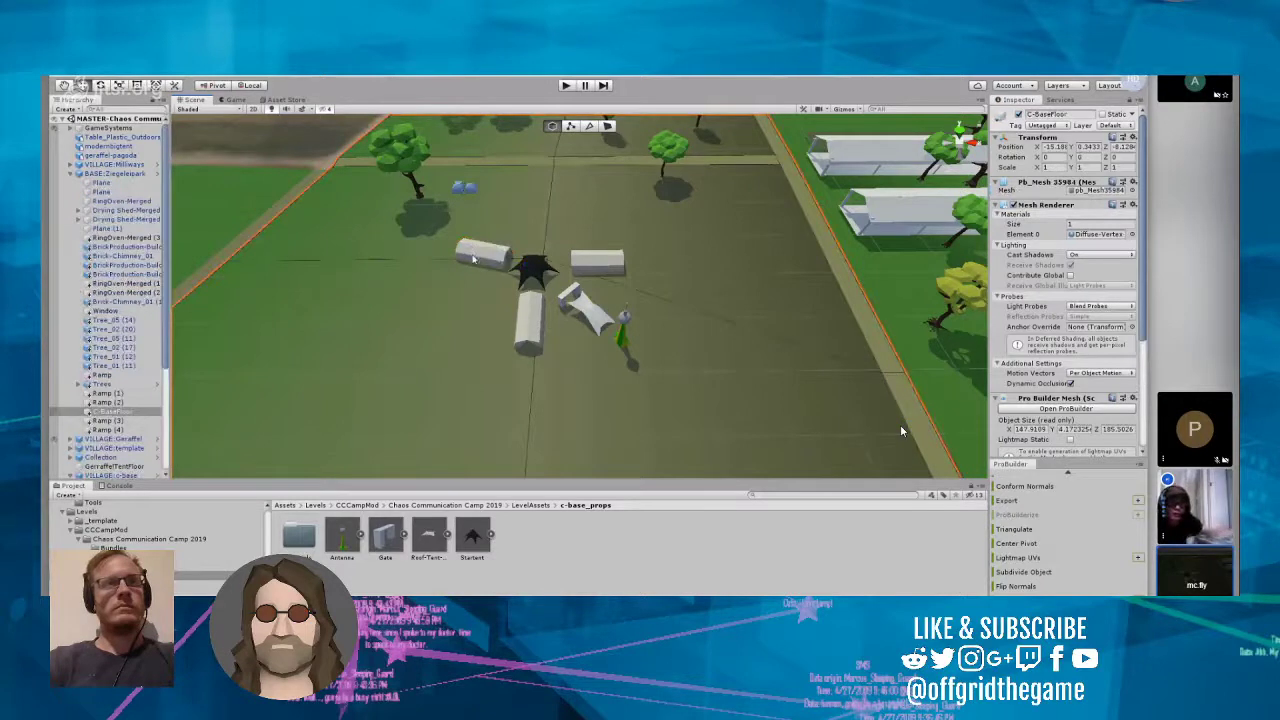
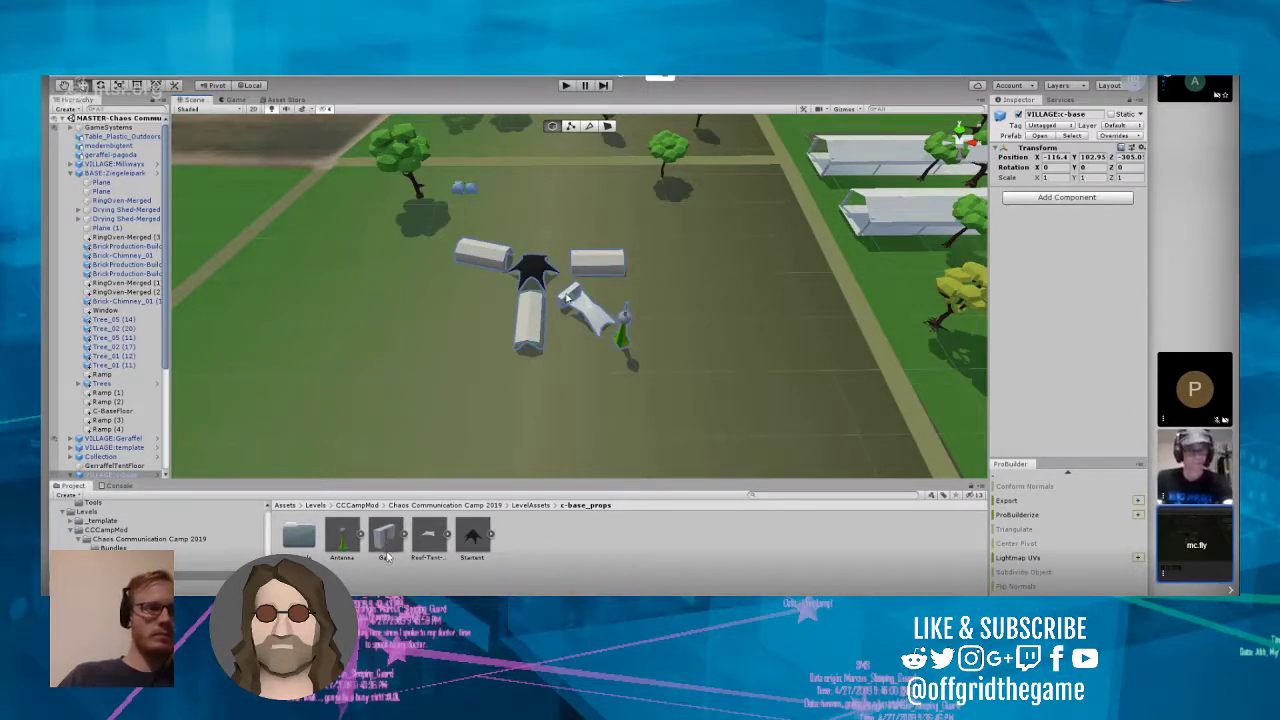
# Step: Reopen the VILLAGE:c-base prefab for editing from the scene hierarchy and select the Gate in it
pyautogui.click(388, 546)
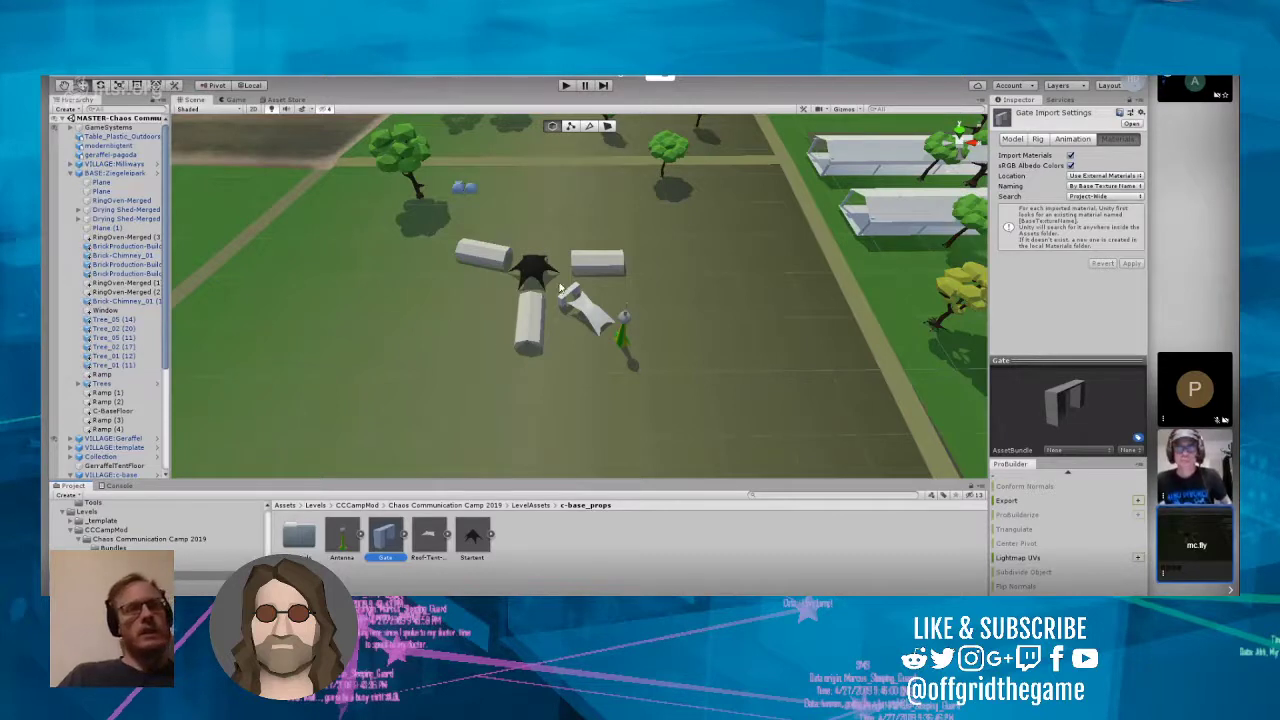
pyautogui.click(521, 323)
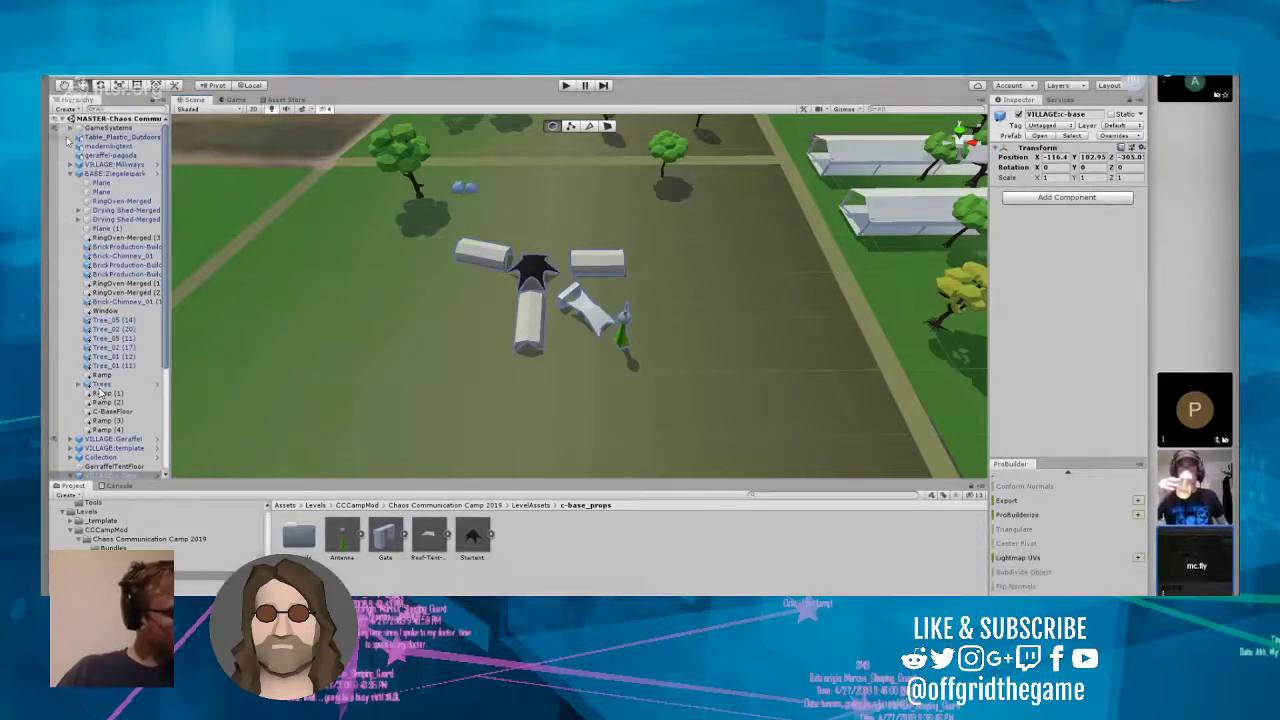
pyautogui.scroll(-5, 100, 393)
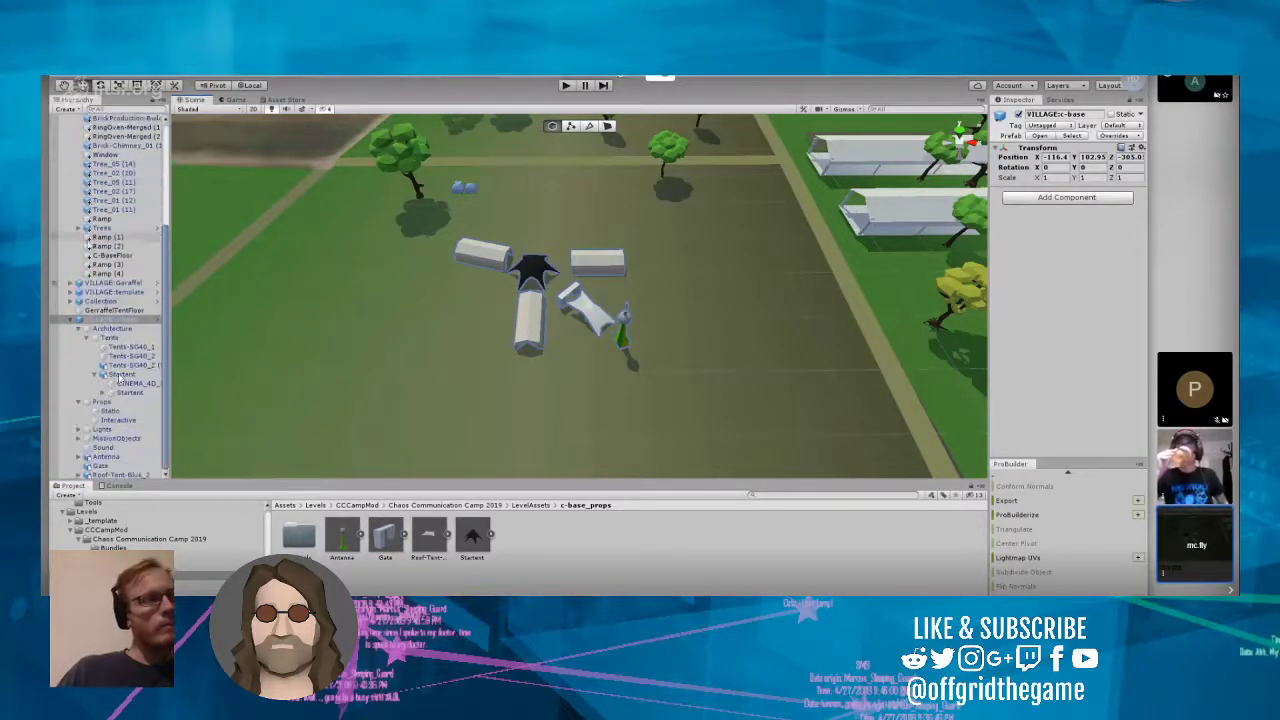
pyautogui.click(157, 320)
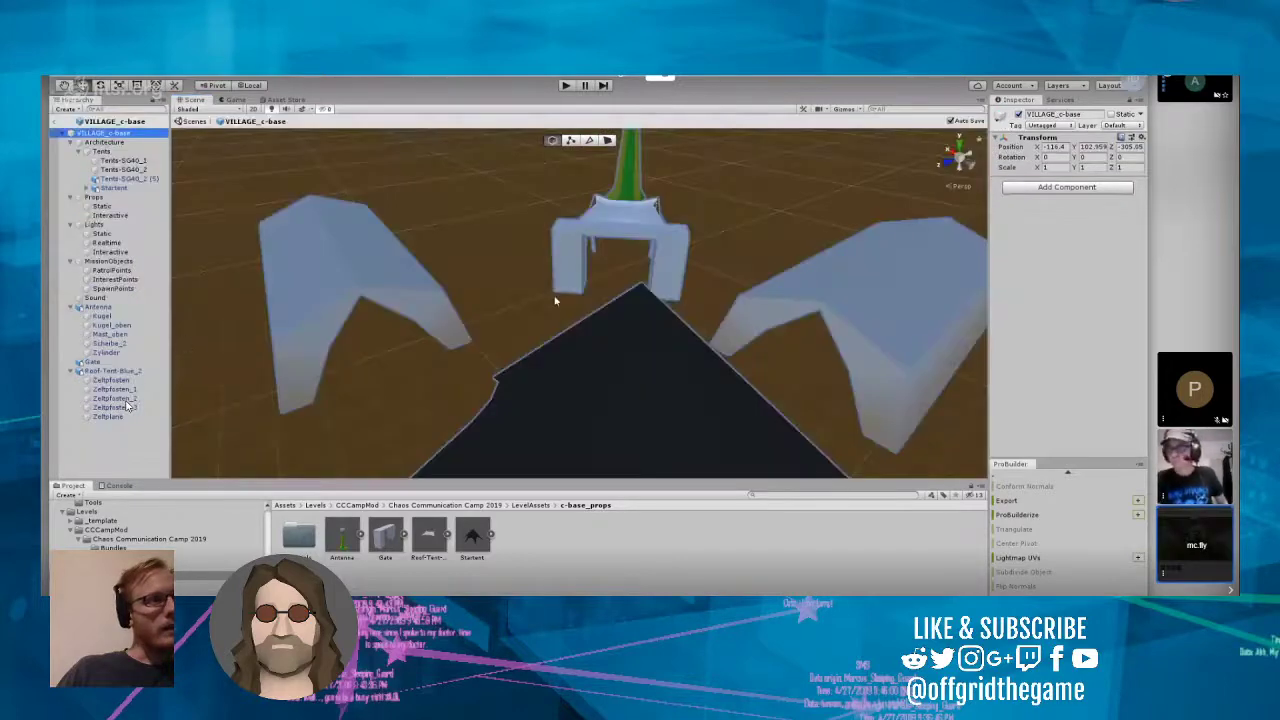
pyautogui.click(588, 255)
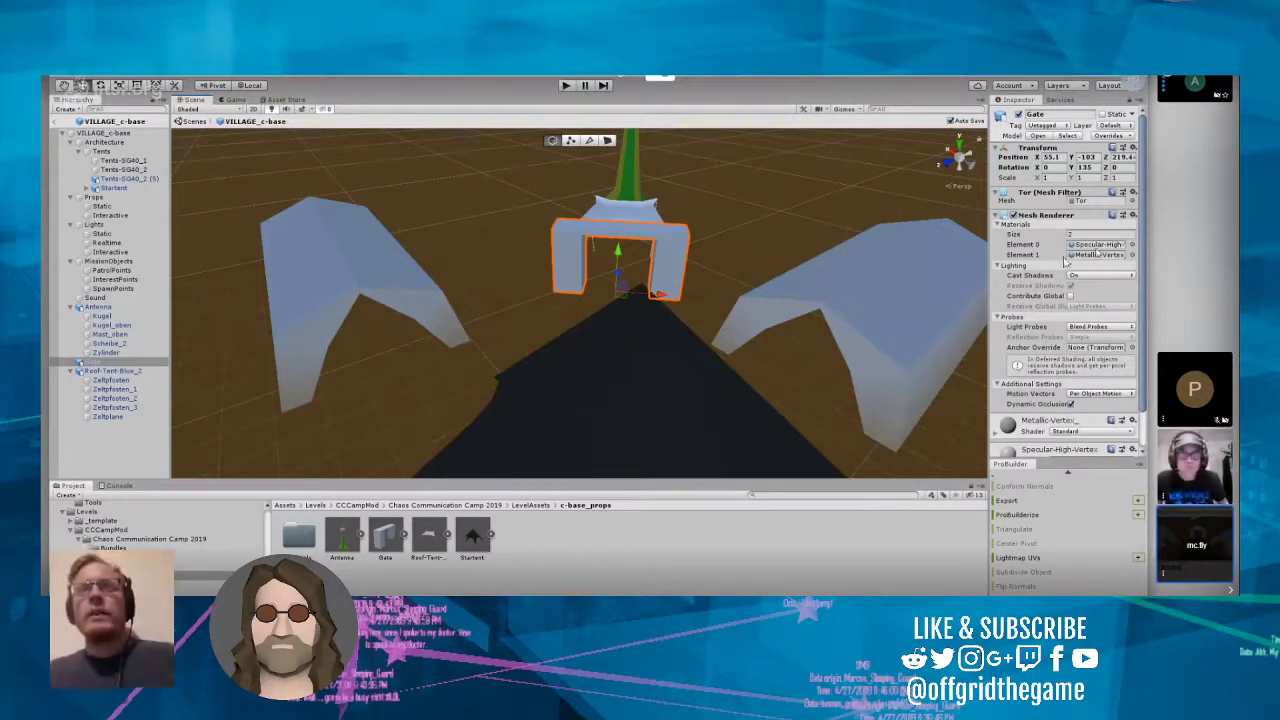
# Step: Locate the Gate's Element 0 and Element 1 materials in the project folders and check their full names
pyautogui.click(1098, 245)
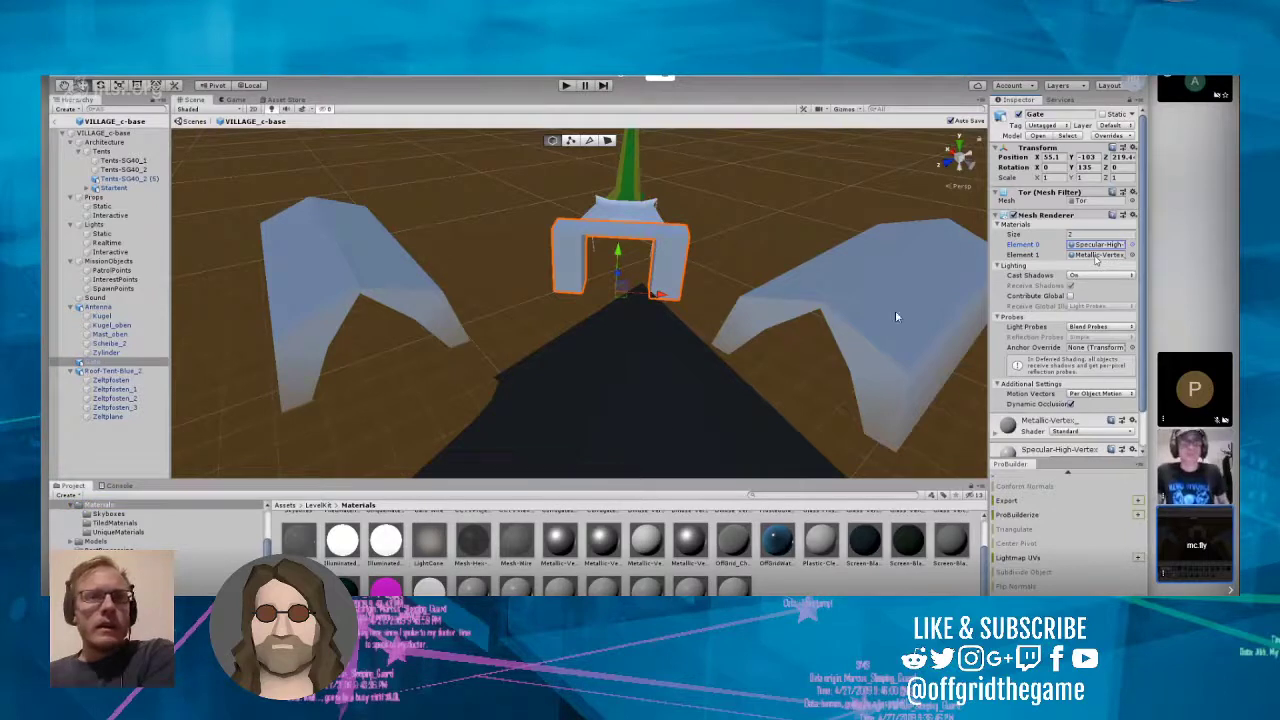
pyautogui.click(1097, 255)
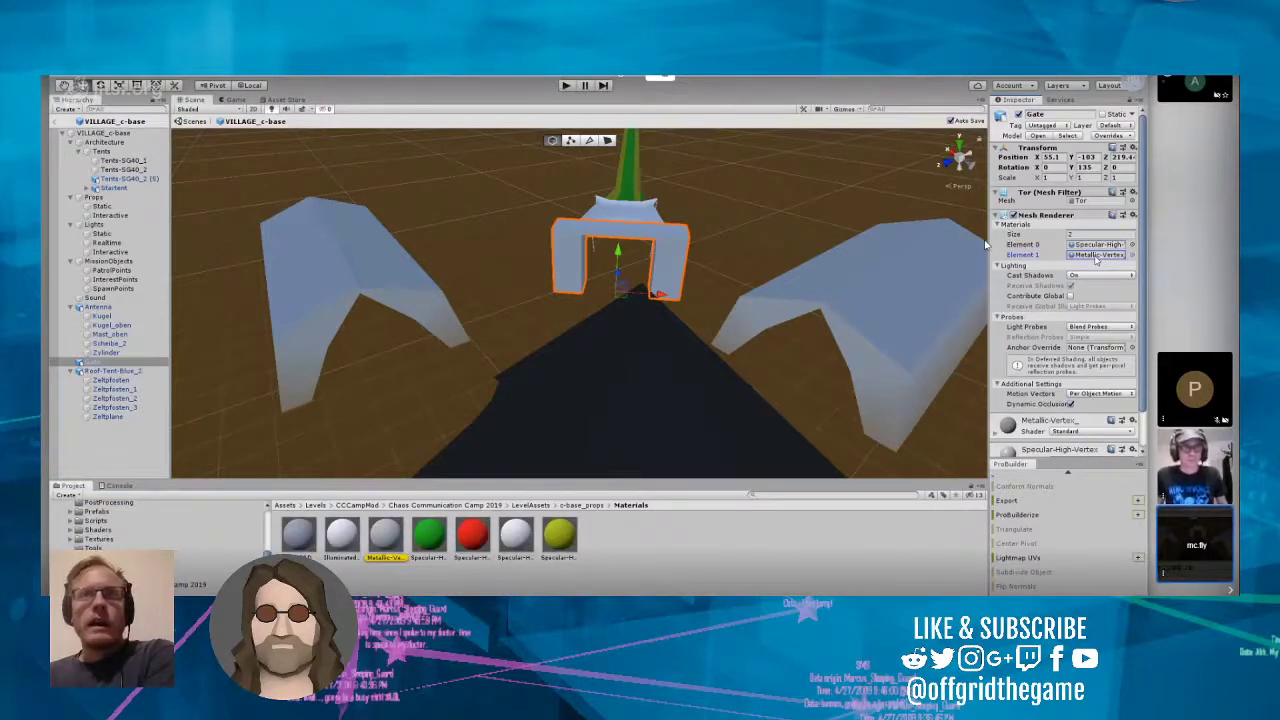
pyautogui.click(1097, 245)
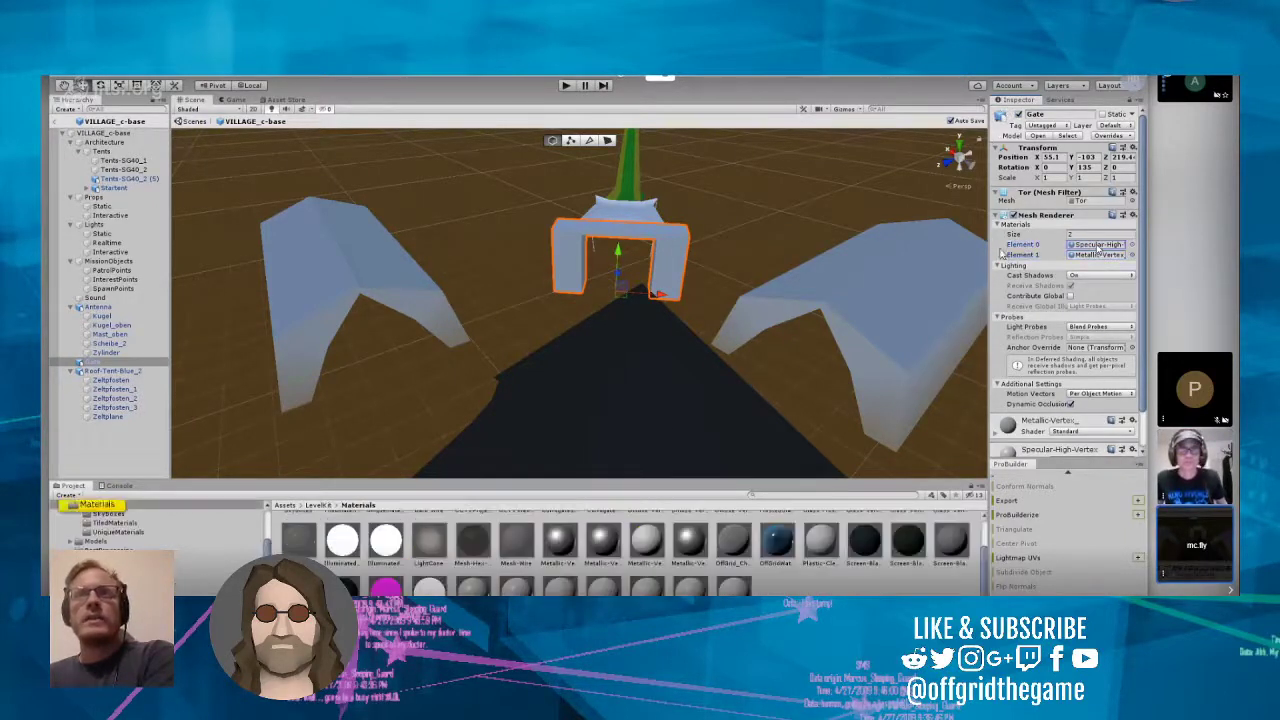
pyautogui.click(1097, 255)
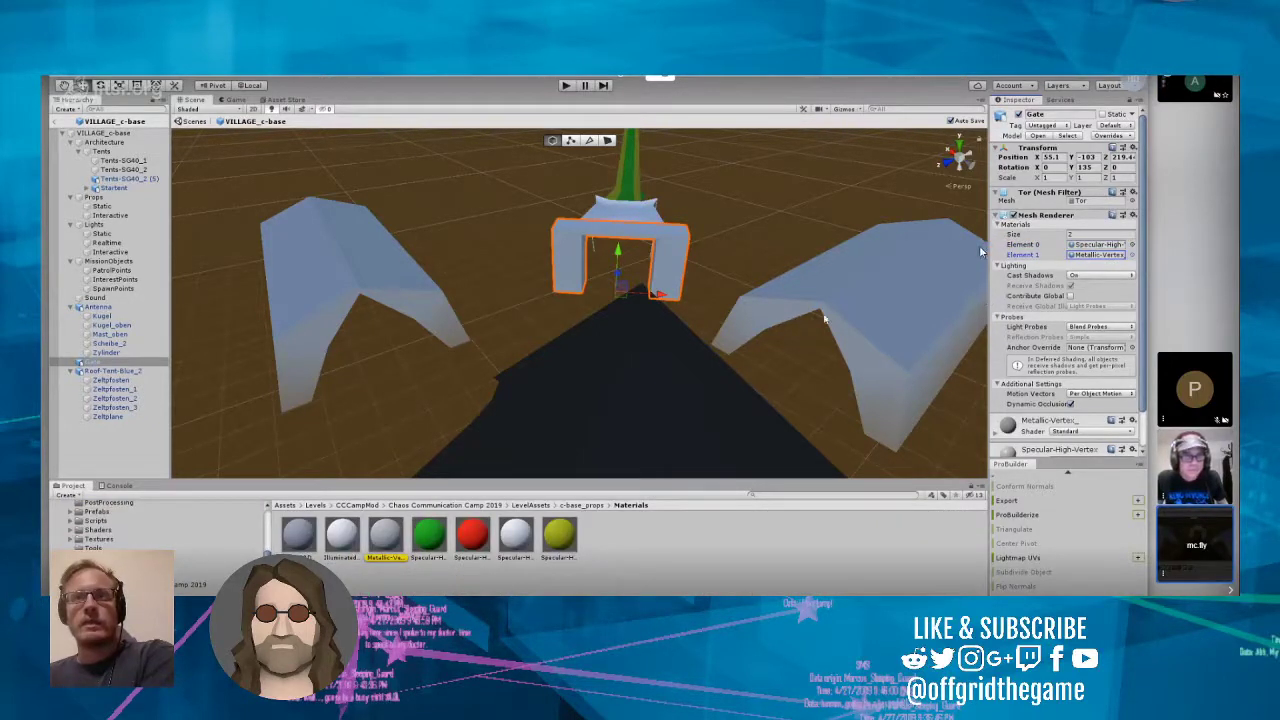
pyautogui.moveTo(989, 302); pyautogui.dragTo(676, 285)
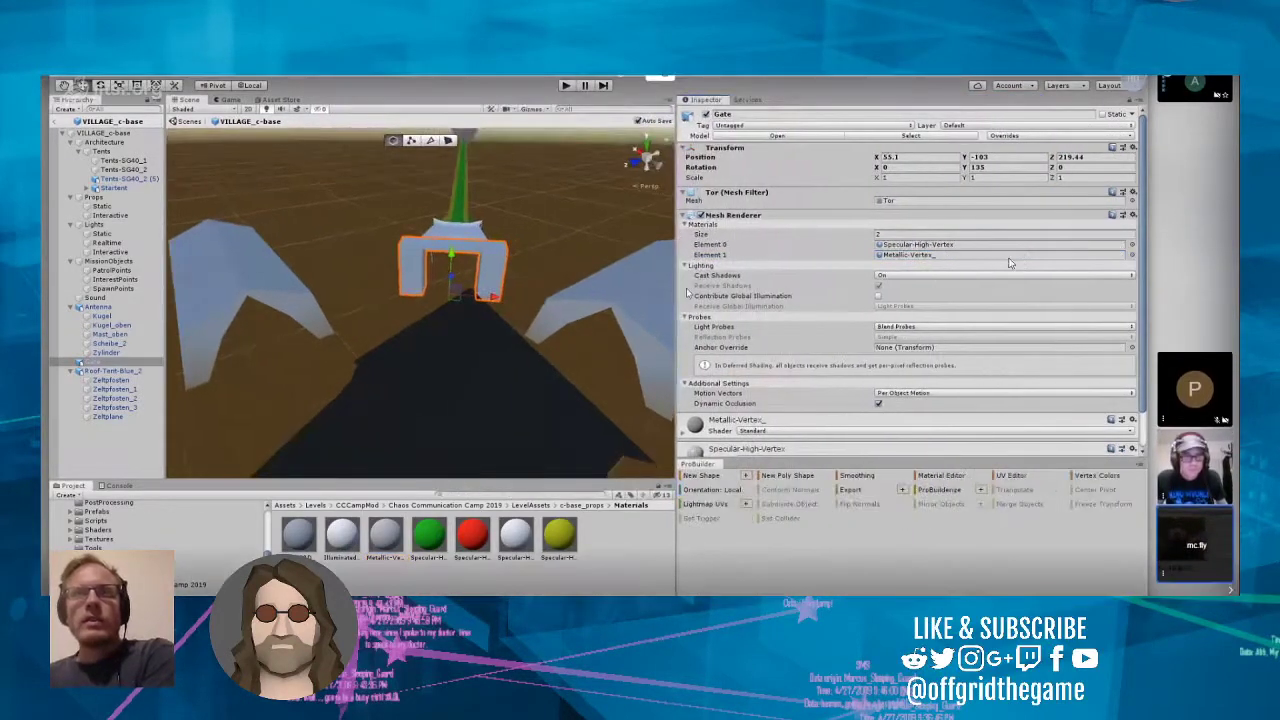
pyautogui.click(950, 257)
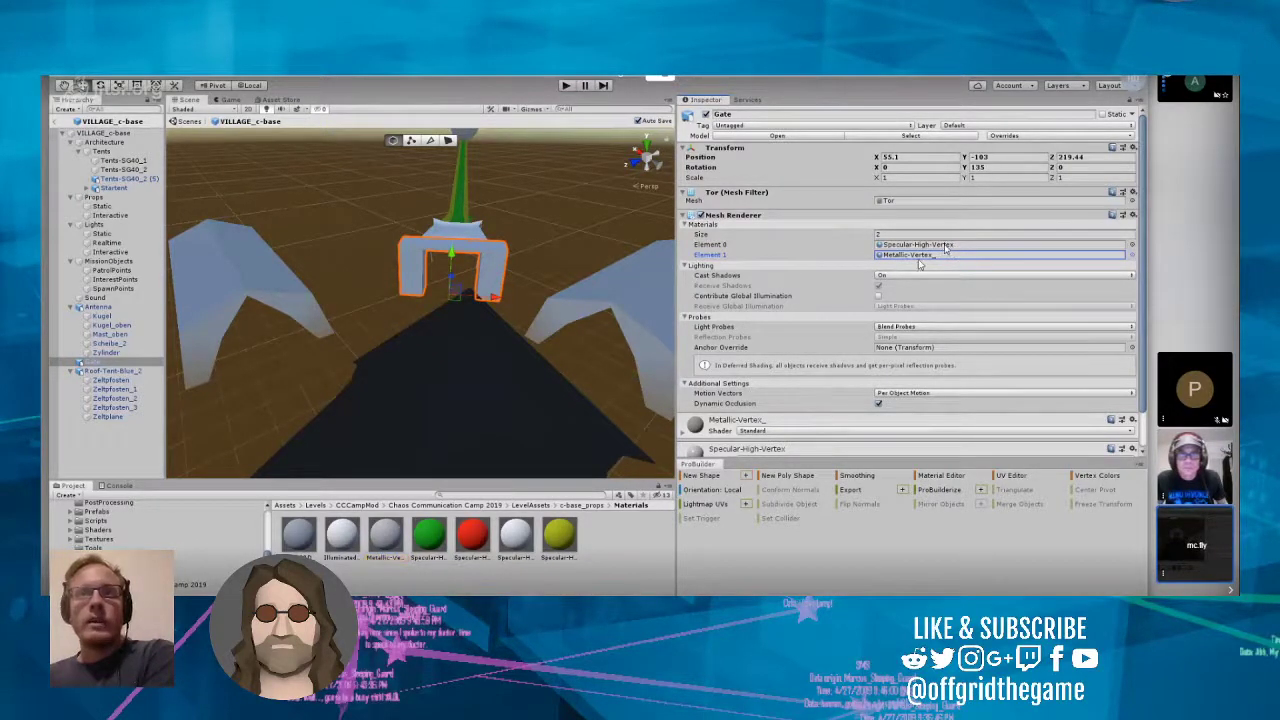
pyautogui.click(926, 259)
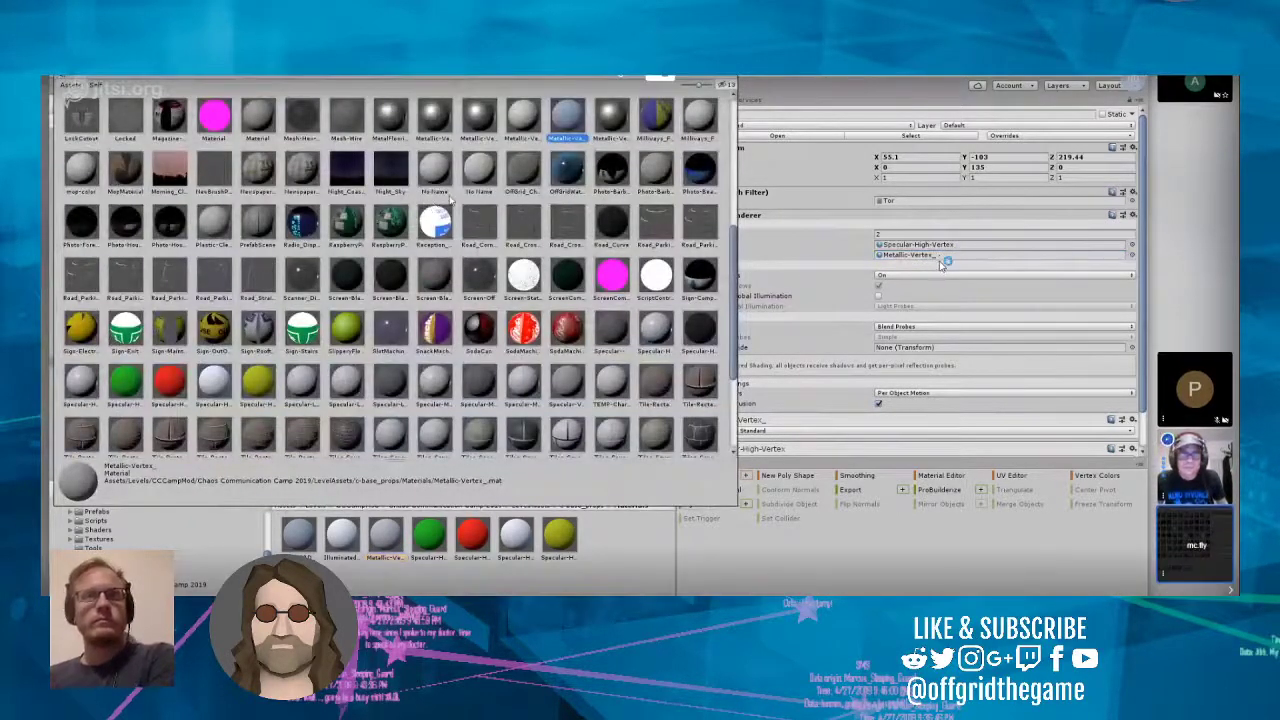
pyautogui.press('Escape')
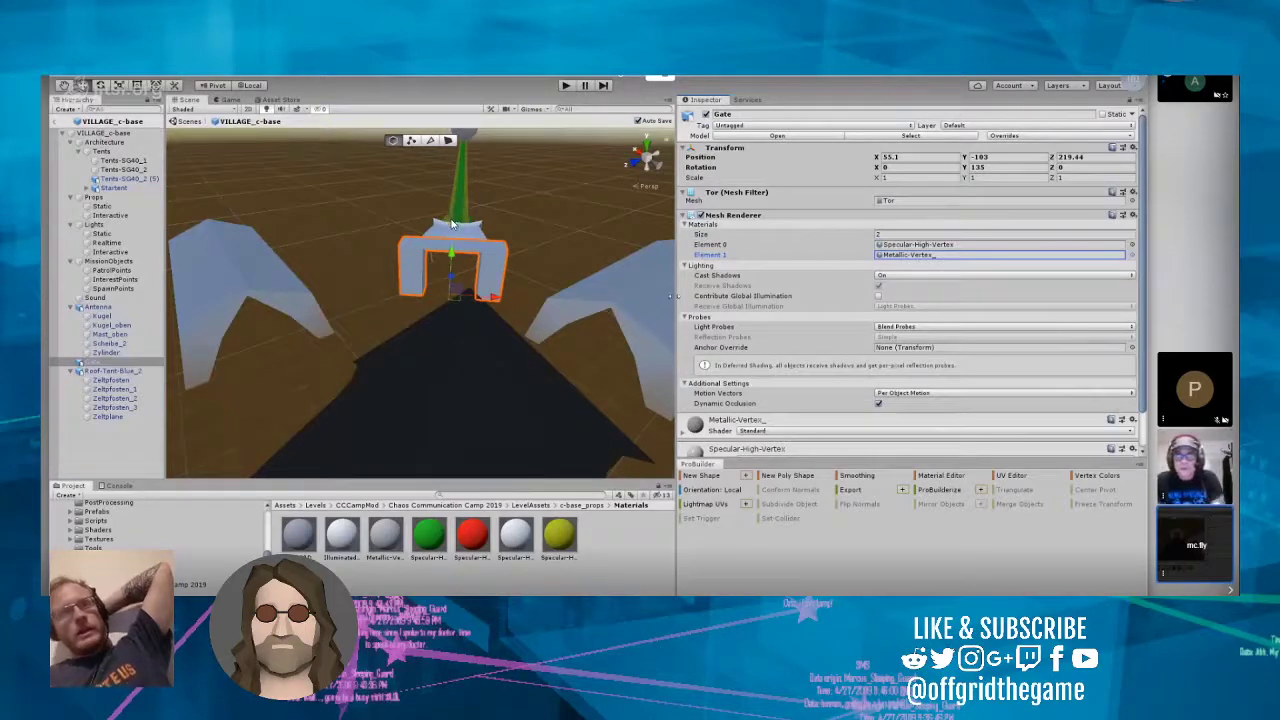
# Step: Replace the Gate's Element 1 material with the LevelKit material Metallic-Vertex
pyautogui.moveTo(674, 296); pyautogui.dragTo(618, 322)
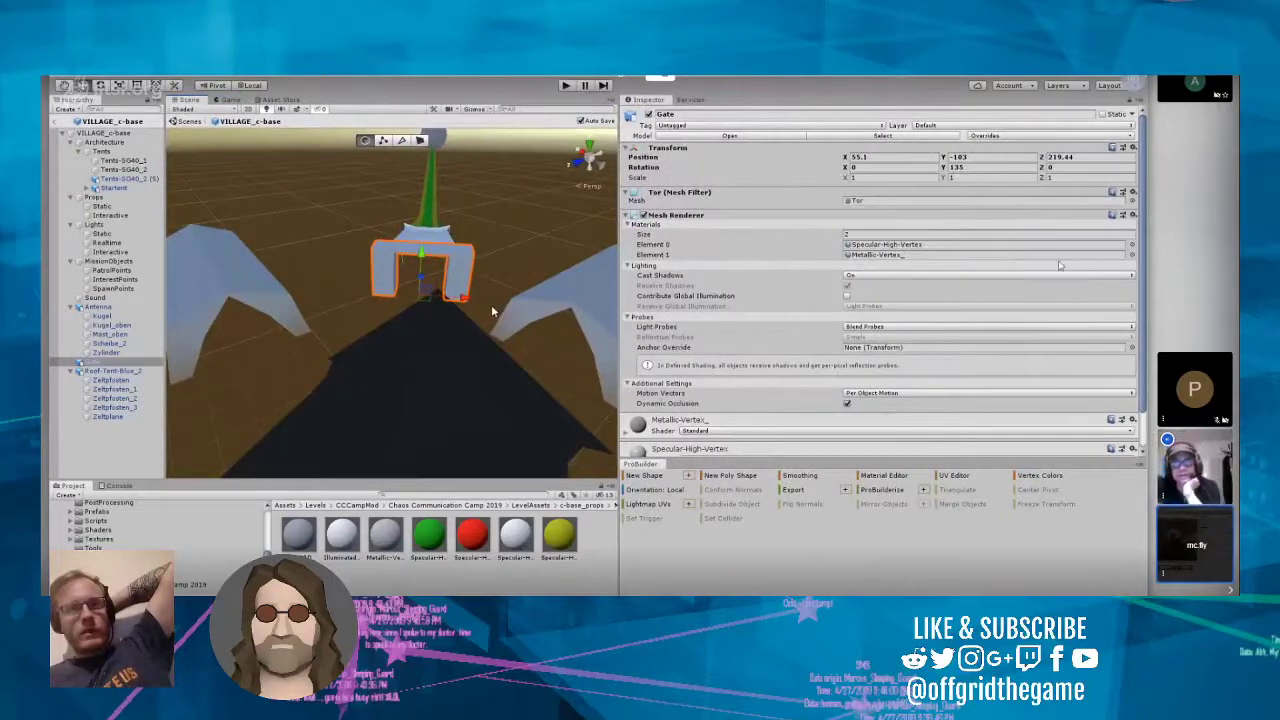
pyautogui.click(1131, 256)
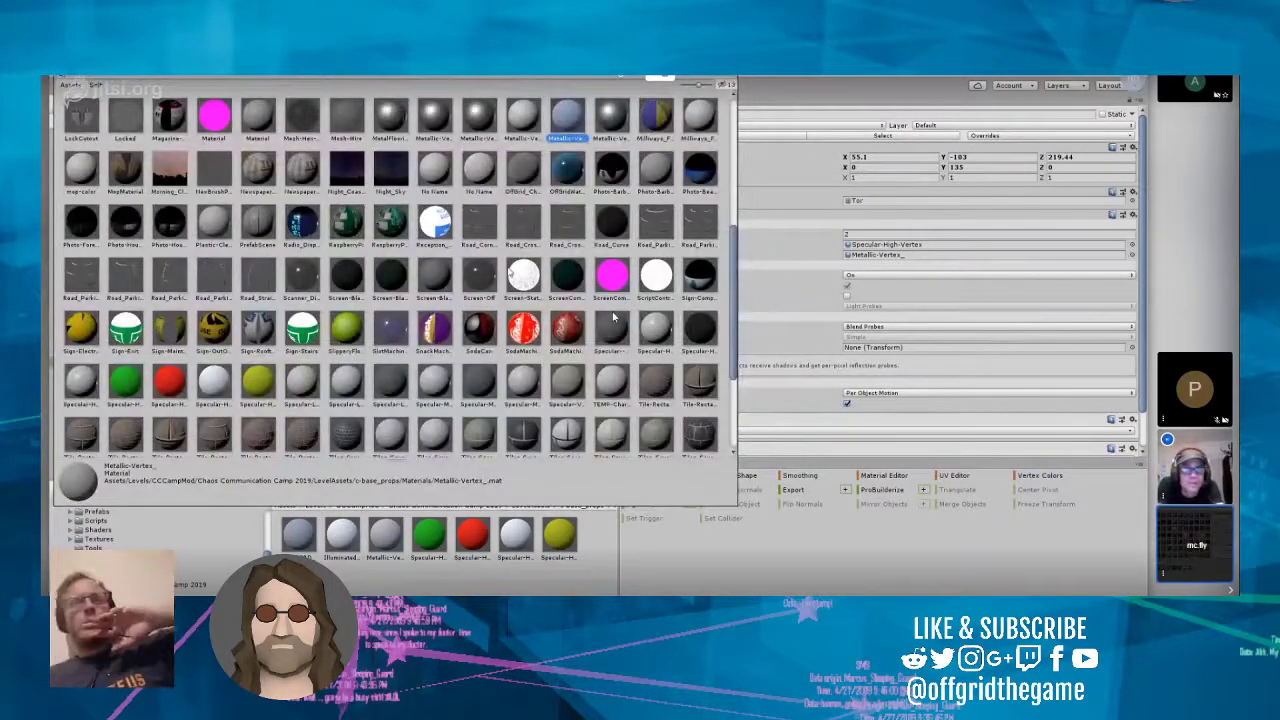
pyautogui.scroll(-5, 510, 272)
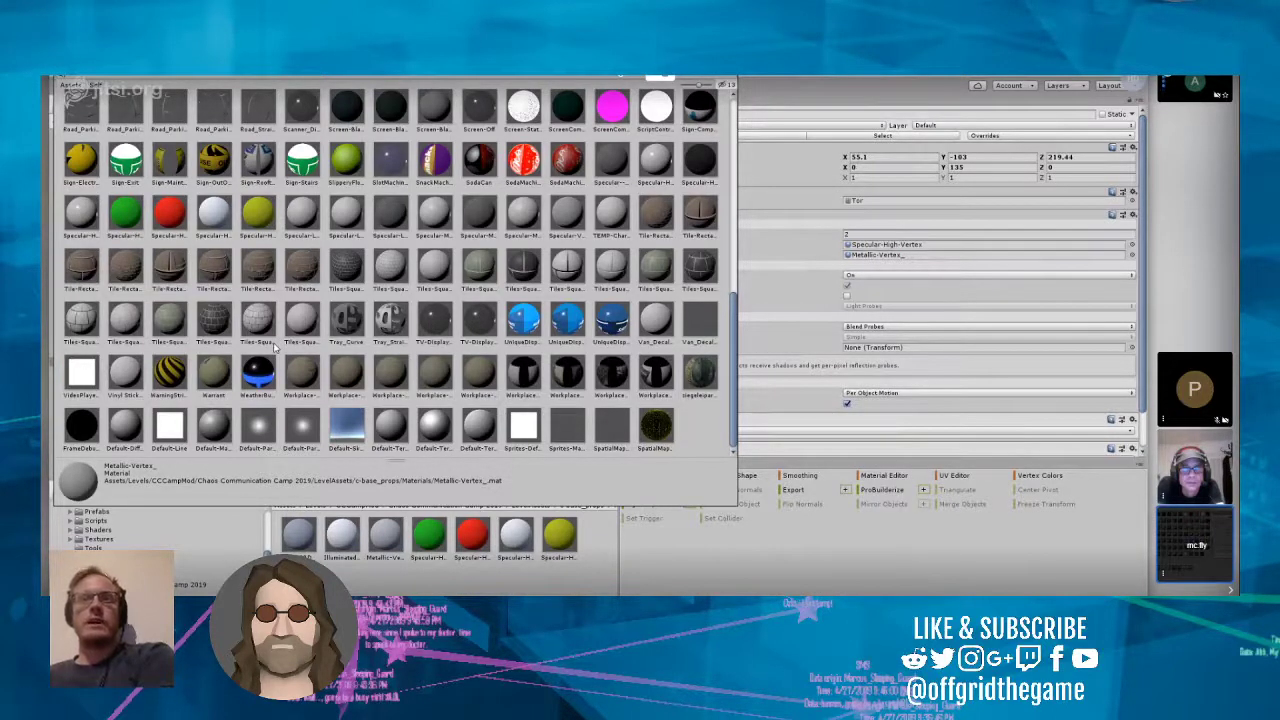
pyautogui.scroll(3, 275, 345)
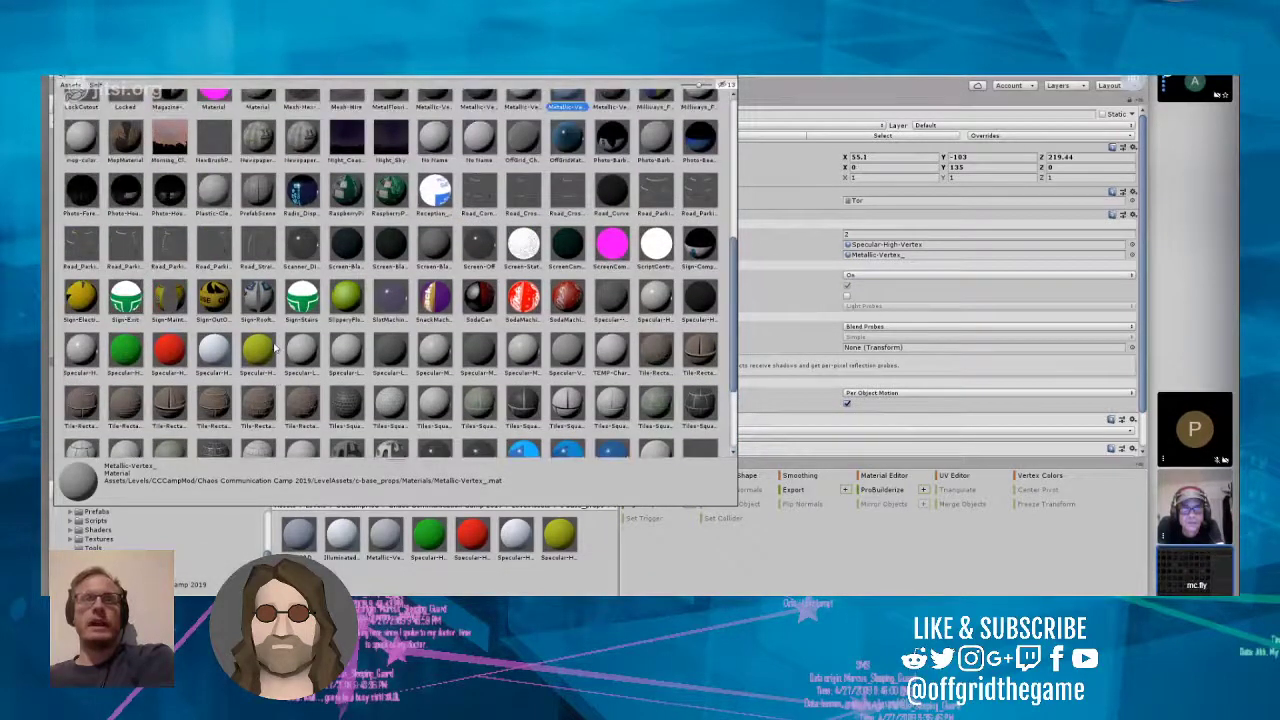
pyautogui.scroll(3, 275, 345)
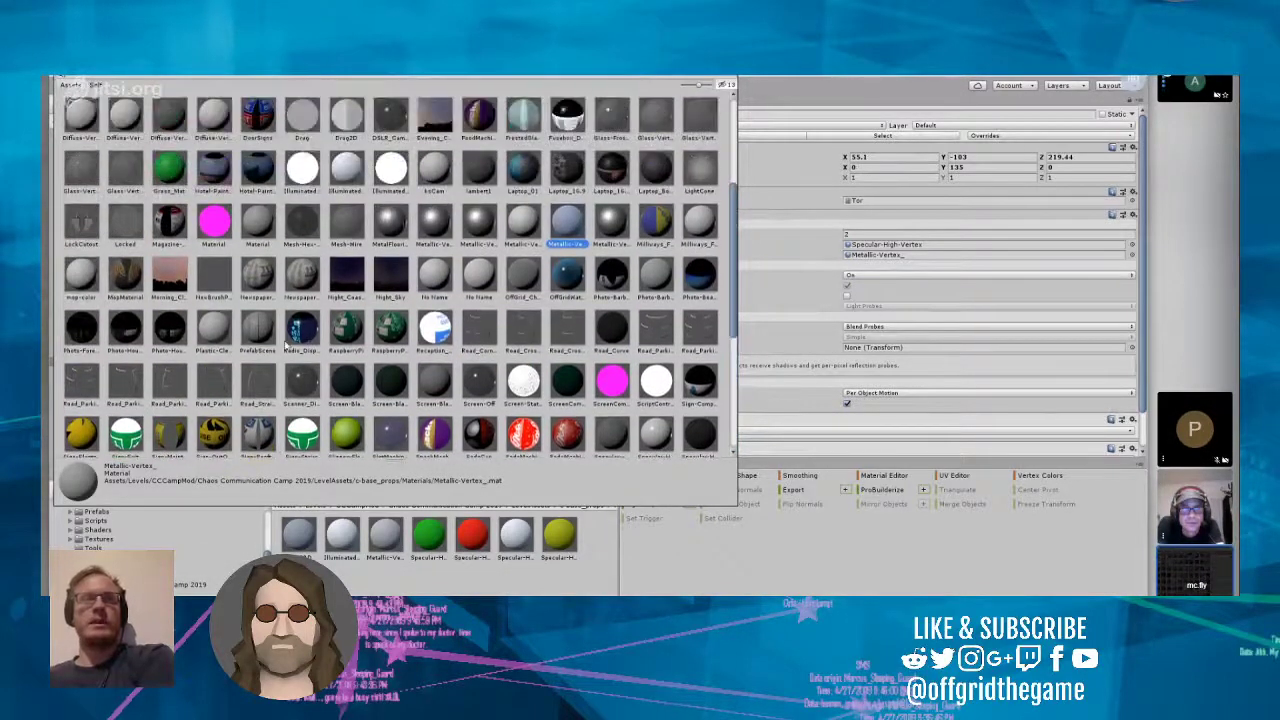
pyautogui.click(439, 233)
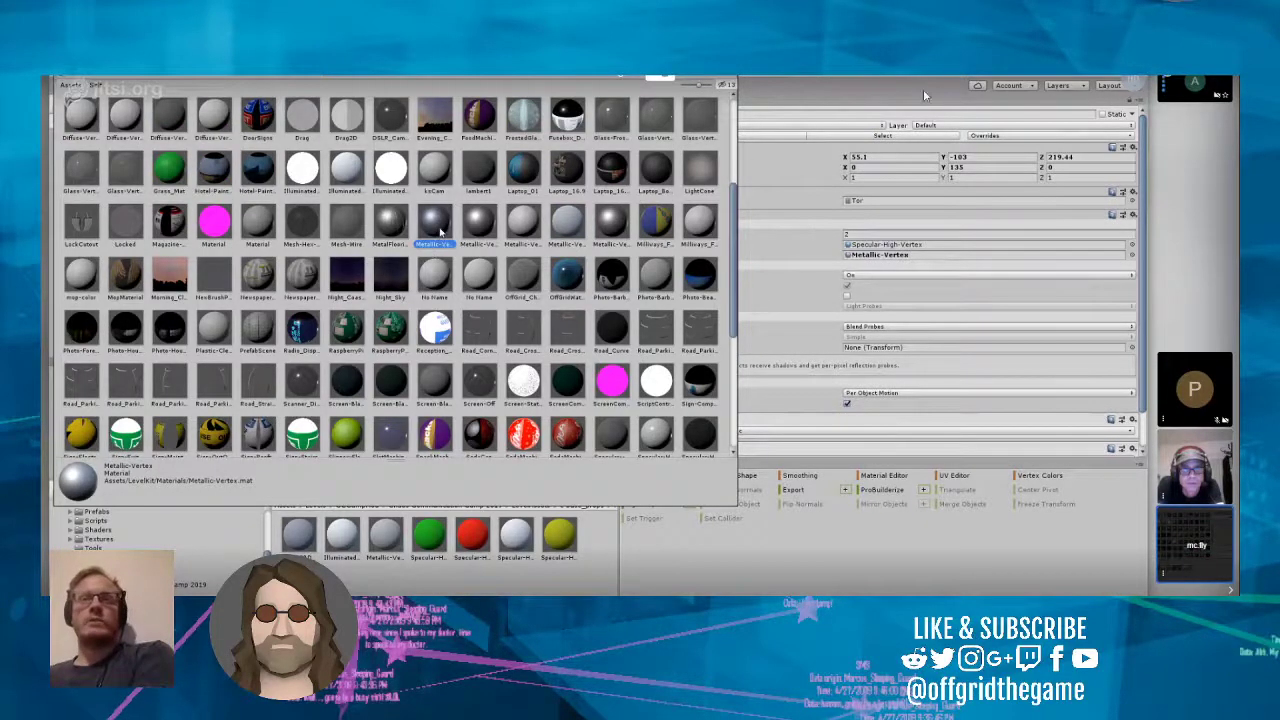
pyautogui.doubleClick(440, 238)
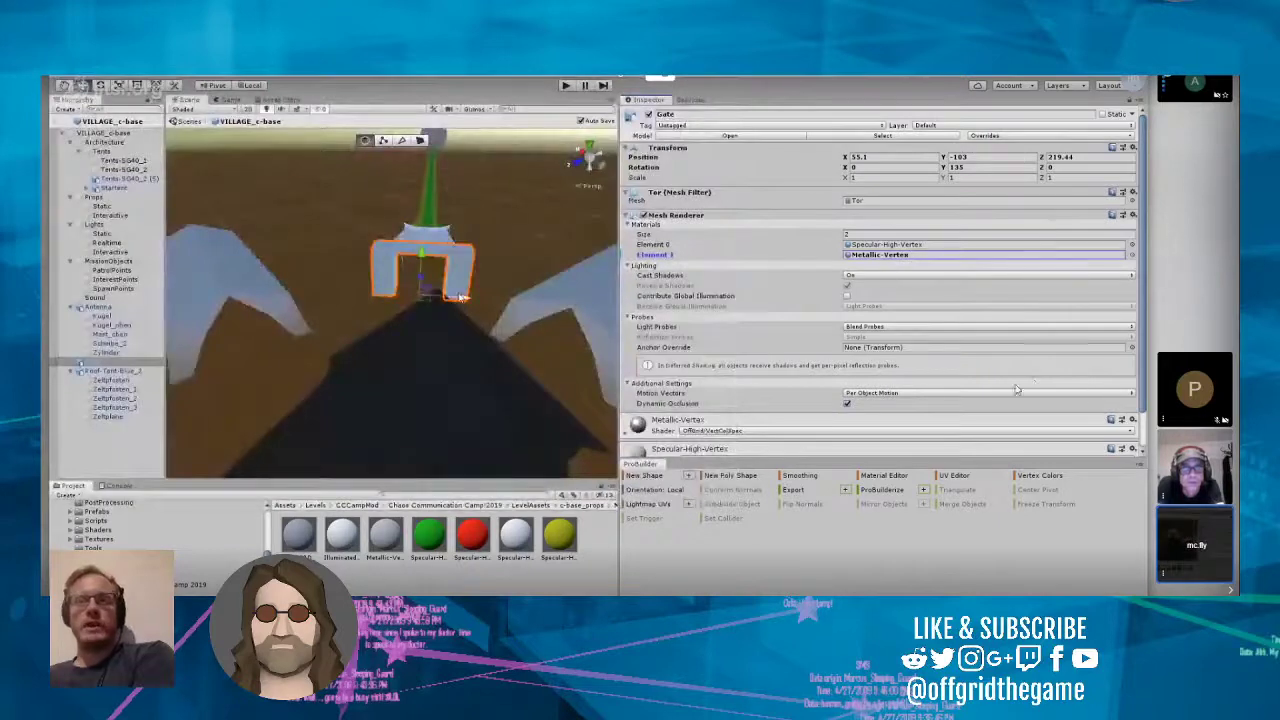
# Step: Examine the Gate, the roof tent, the star tent and the surrounding tents from several angles and distances
pyautogui.click(459, 362)
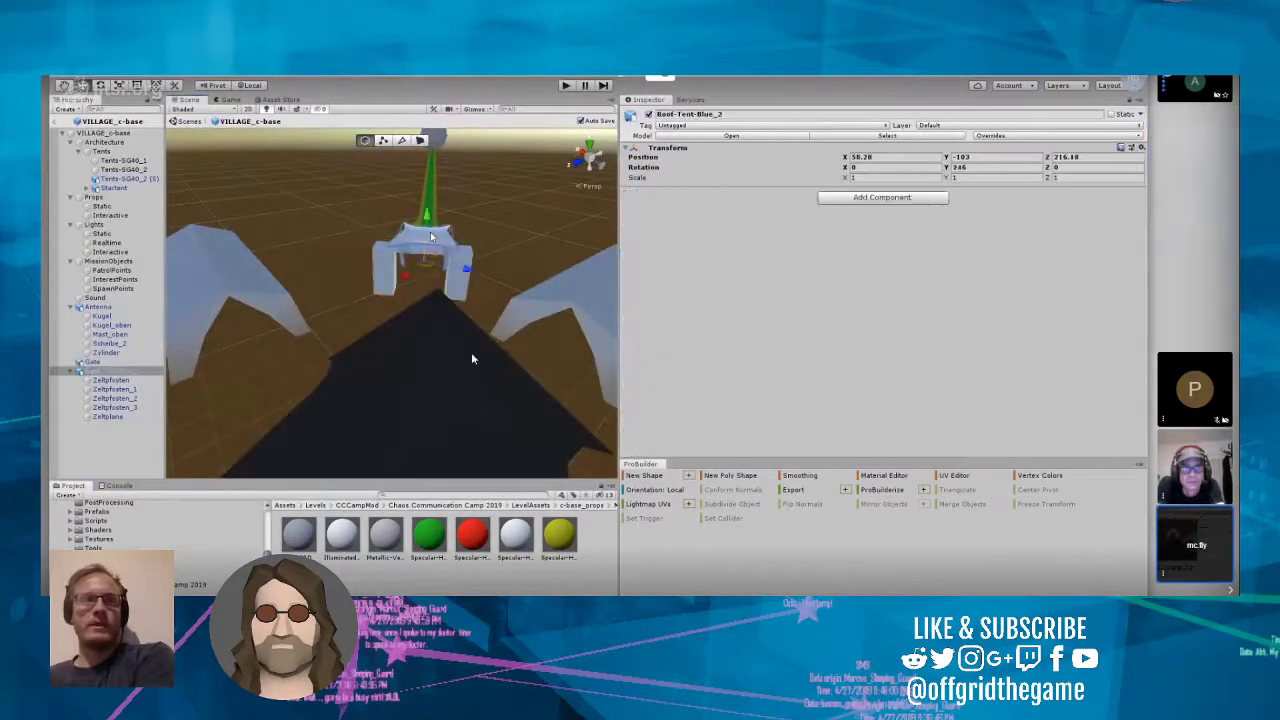
pyautogui.click(456, 293)
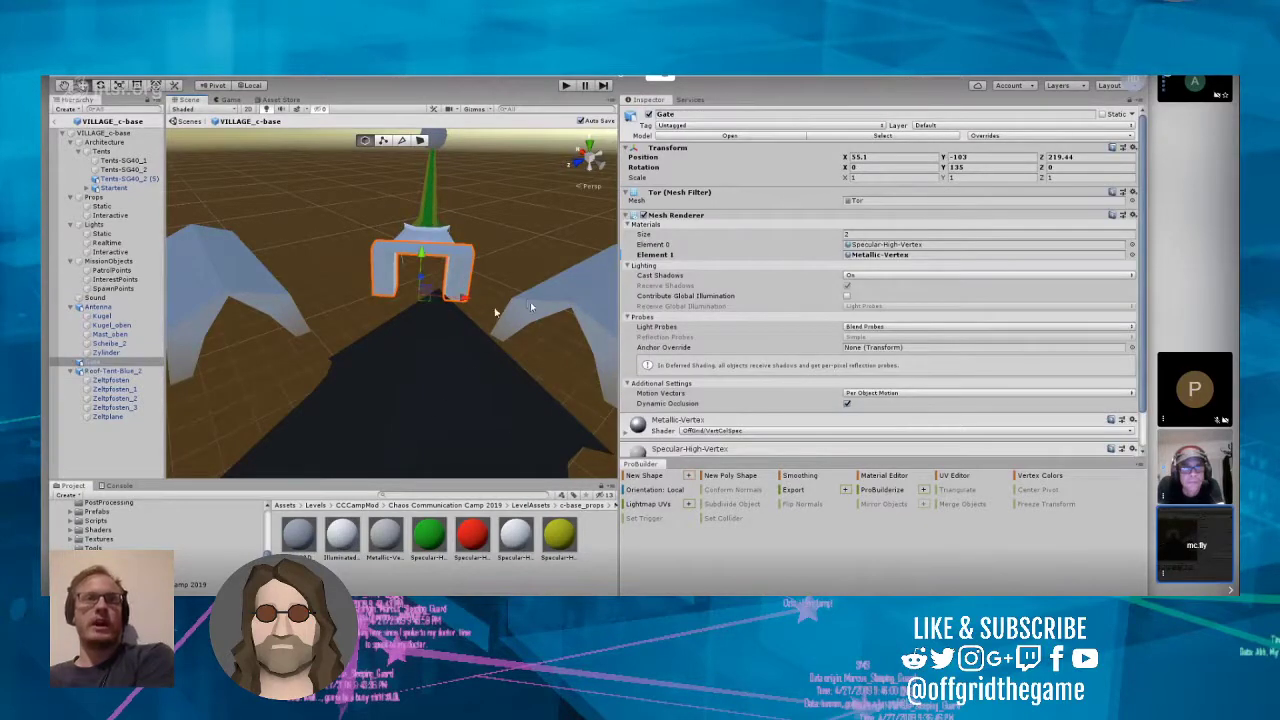
pyautogui.moveTo(619, 316); pyautogui.dragTo(989, 346)
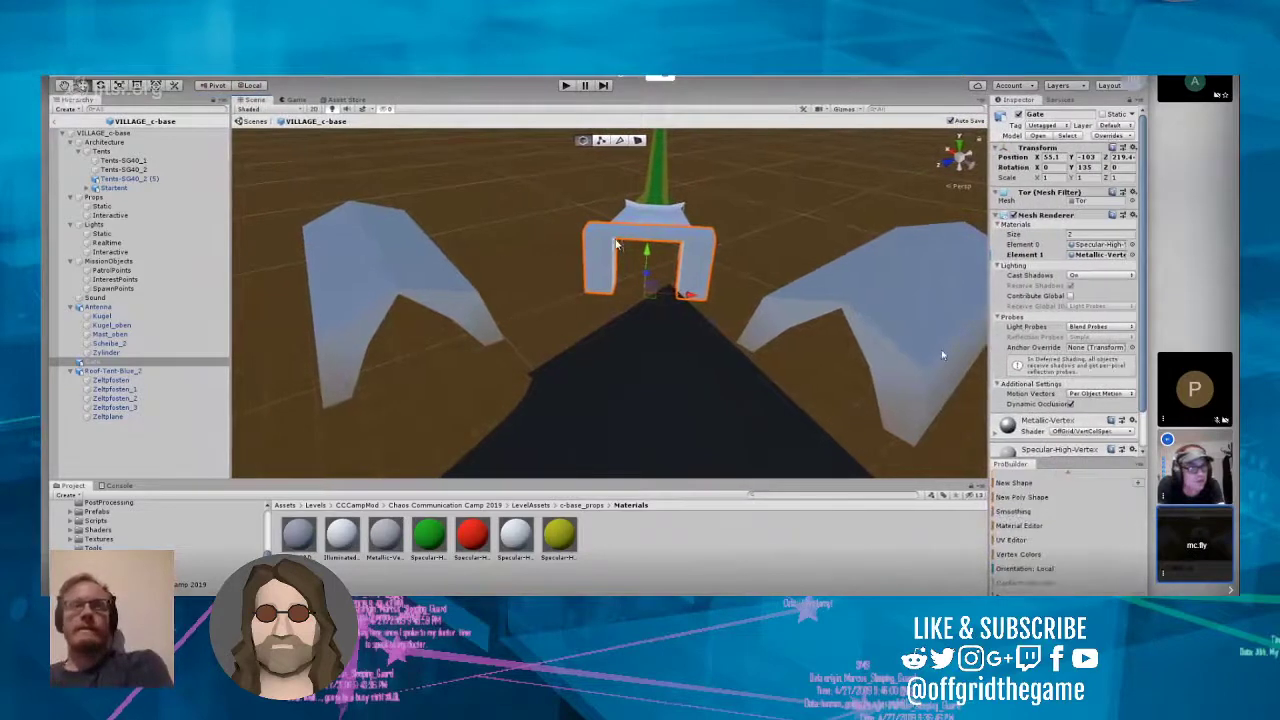
pyautogui.moveTo(811, 341); pyautogui.dragTo(812, 430, button='right')
pyautogui.moveTo(867, 413); pyautogui.dragTo(887, 427, button='right')
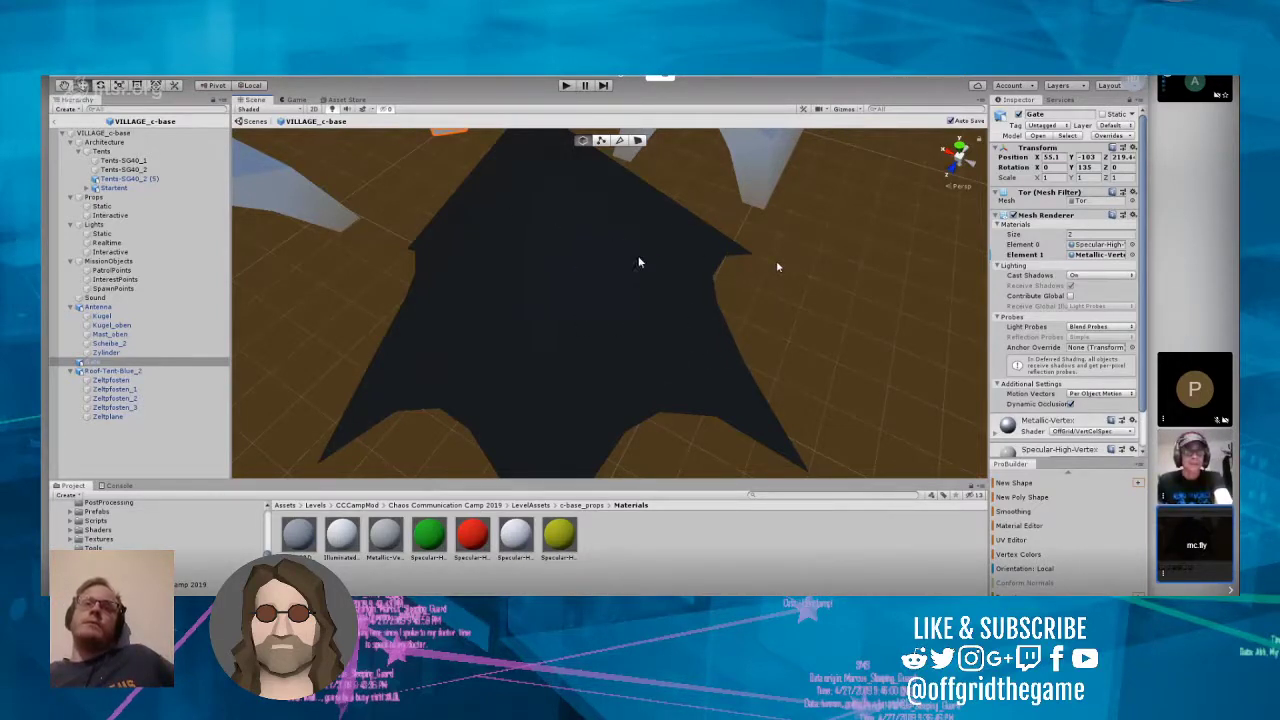
pyautogui.moveTo(768, 306); pyautogui.dragTo(771, 267, button='right')
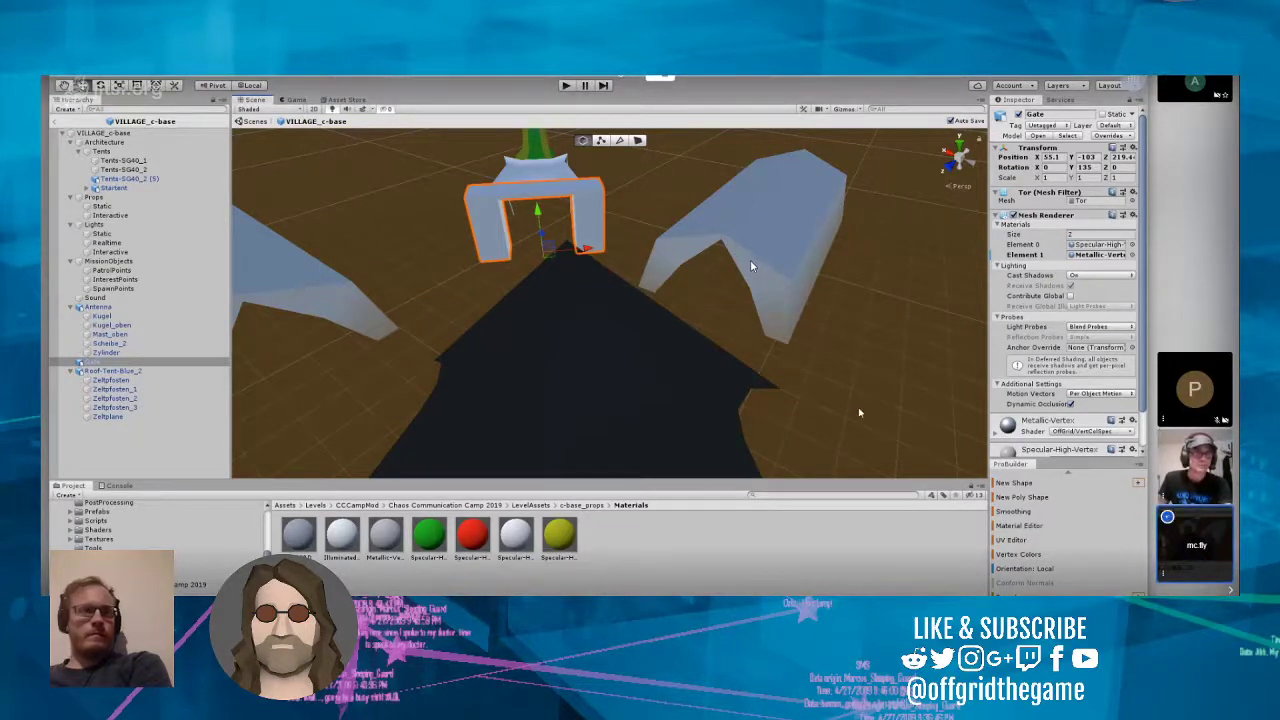
pyautogui.moveTo(771, 314); pyautogui.dragTo(480, 323, button='right')
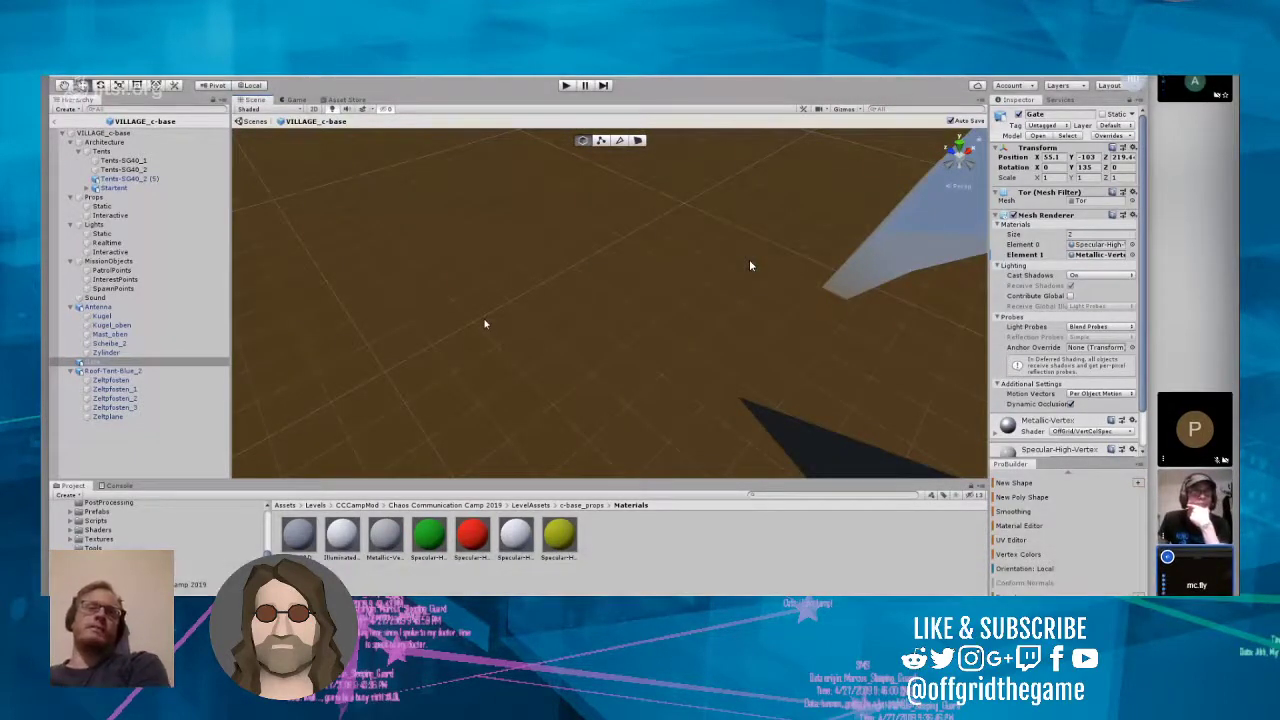
pyautogui.moveTo(485, 323); pyautogui.dragTo(593, 301, button='right')
pyautogui.scroll(-4, 593, 301)
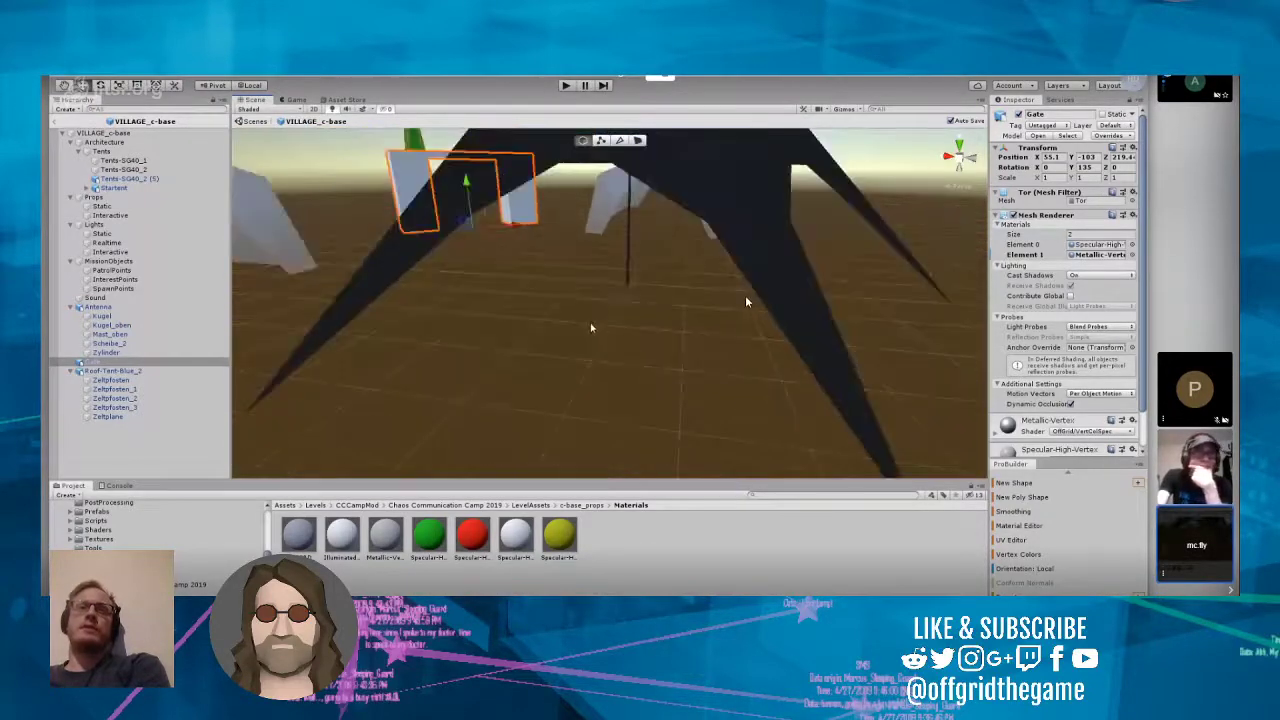
pyautogui.scroll(6, 595, 330)
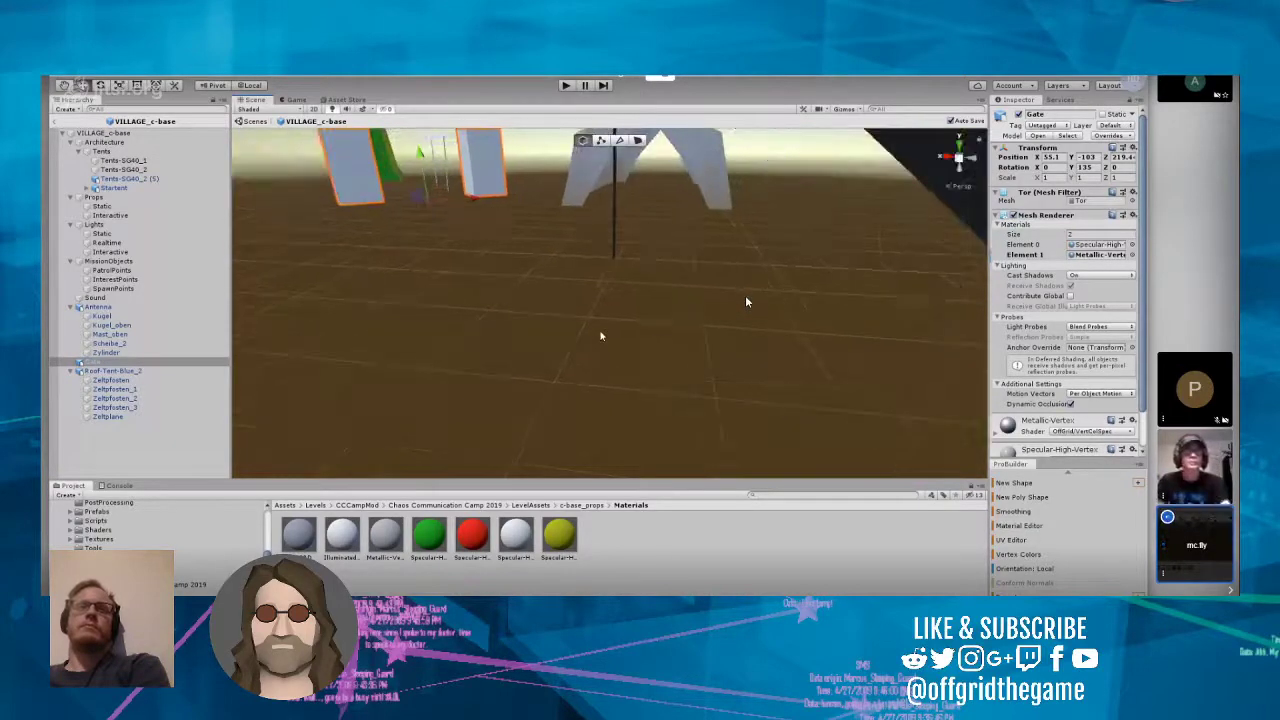
pyautogui.moveTo(600, 336)
pyautogui.mouseDown(button='right')
pyautogui.moveTo(802, 182)
pyautogui.moveTo(856, 202)
pyautogui.moveTo(565, 286)
pyautogui.moveTo(589, 344)
pyautogui.mouseUp(button='right')
pyautogui.scroll(-6, 565, 286)
pyautogui.scroll(-3, 589, 348)
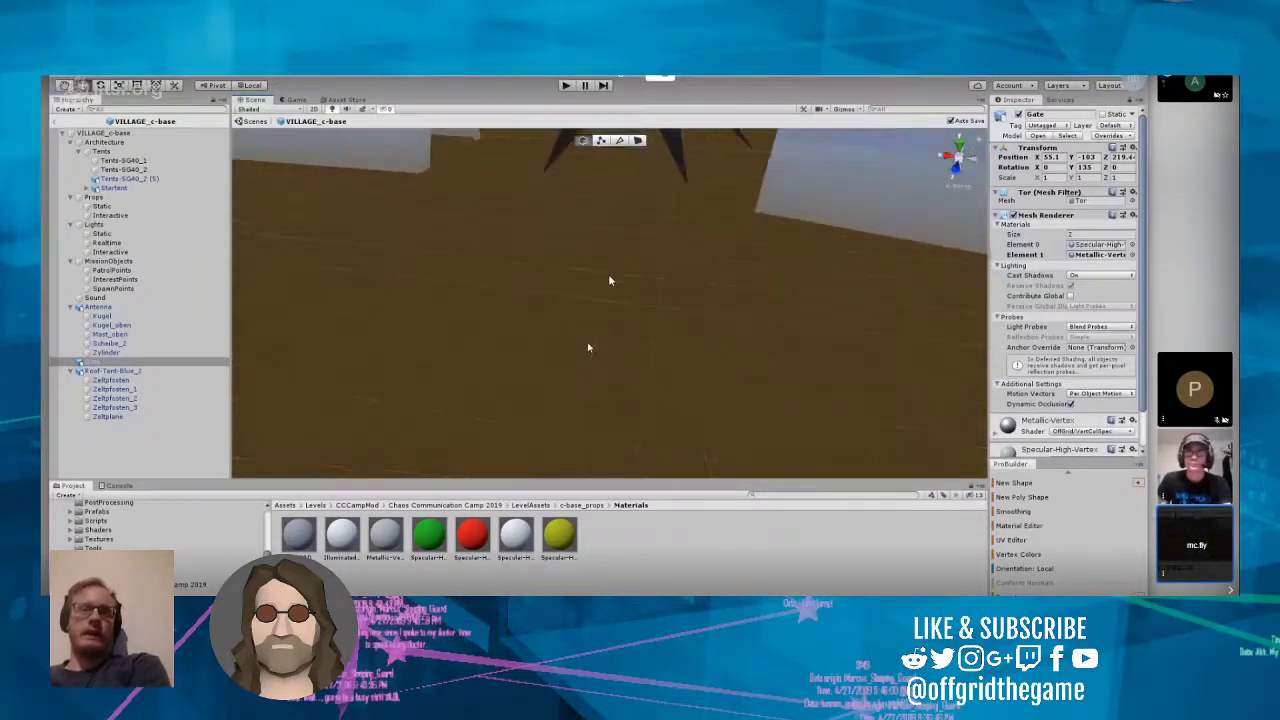
pyautogui.scroll(-5, 588, 348)
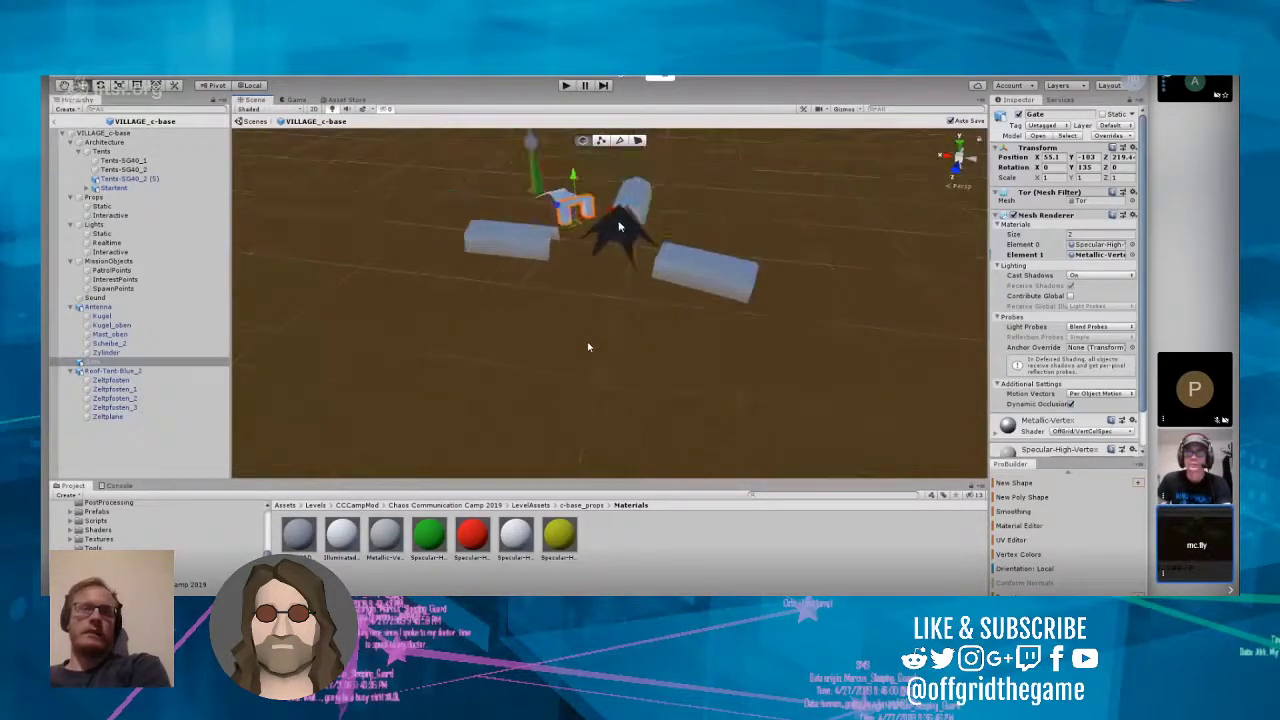
# Step: Expand the Startent object under Tents and select its Startent child mesh
pyautogui.click(626, 216)
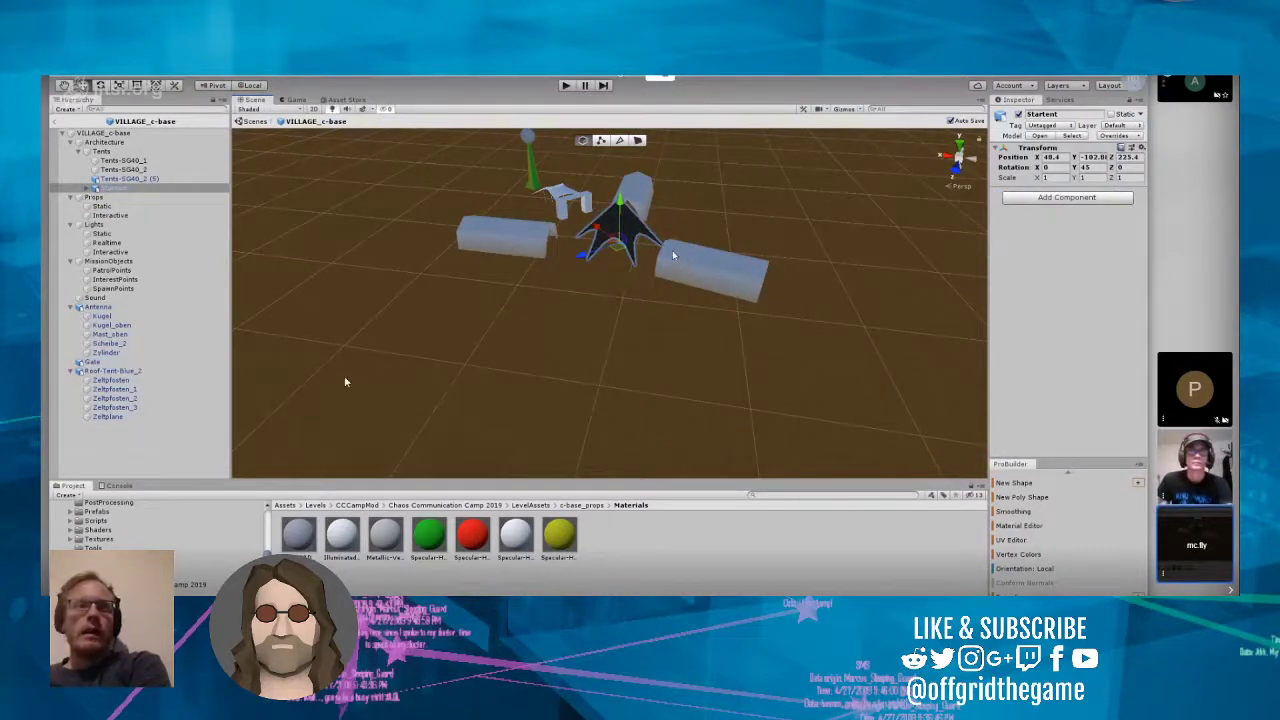
pyautogui.click(86, 189)
pyautogui.click(87, 189)
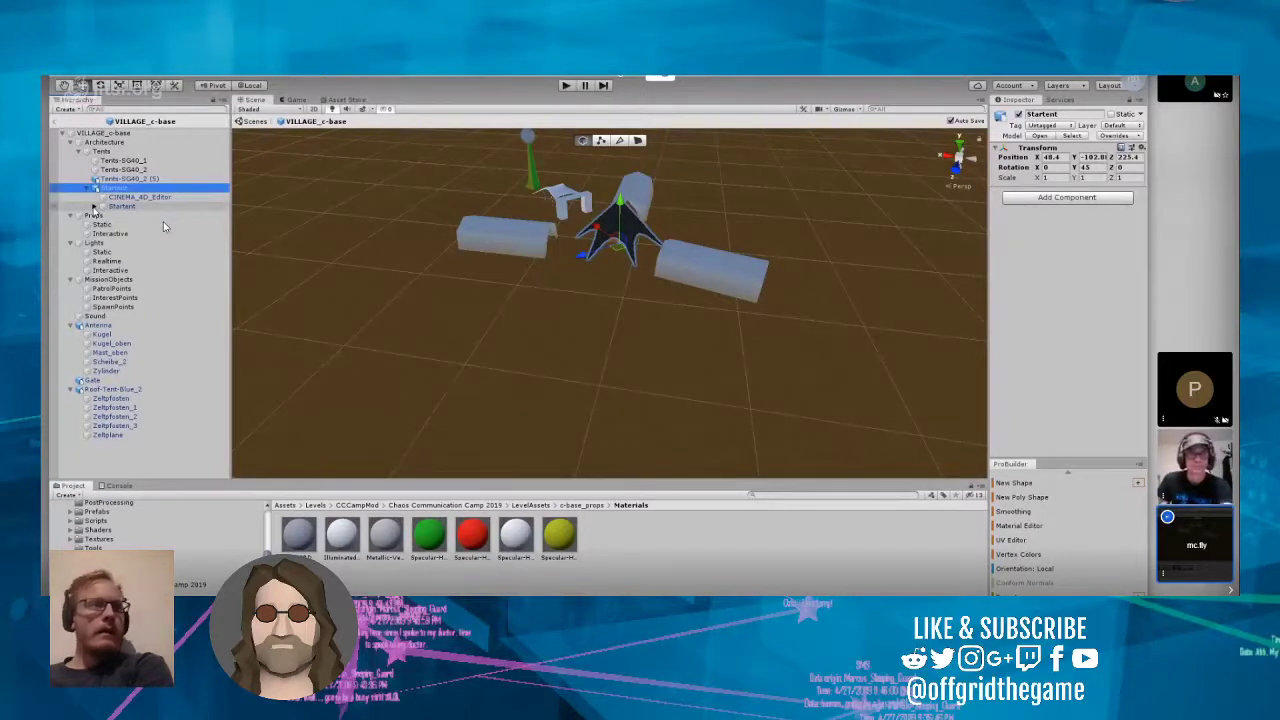
pyautogui.click(94, 207)
pyautogui.click(120, 207)
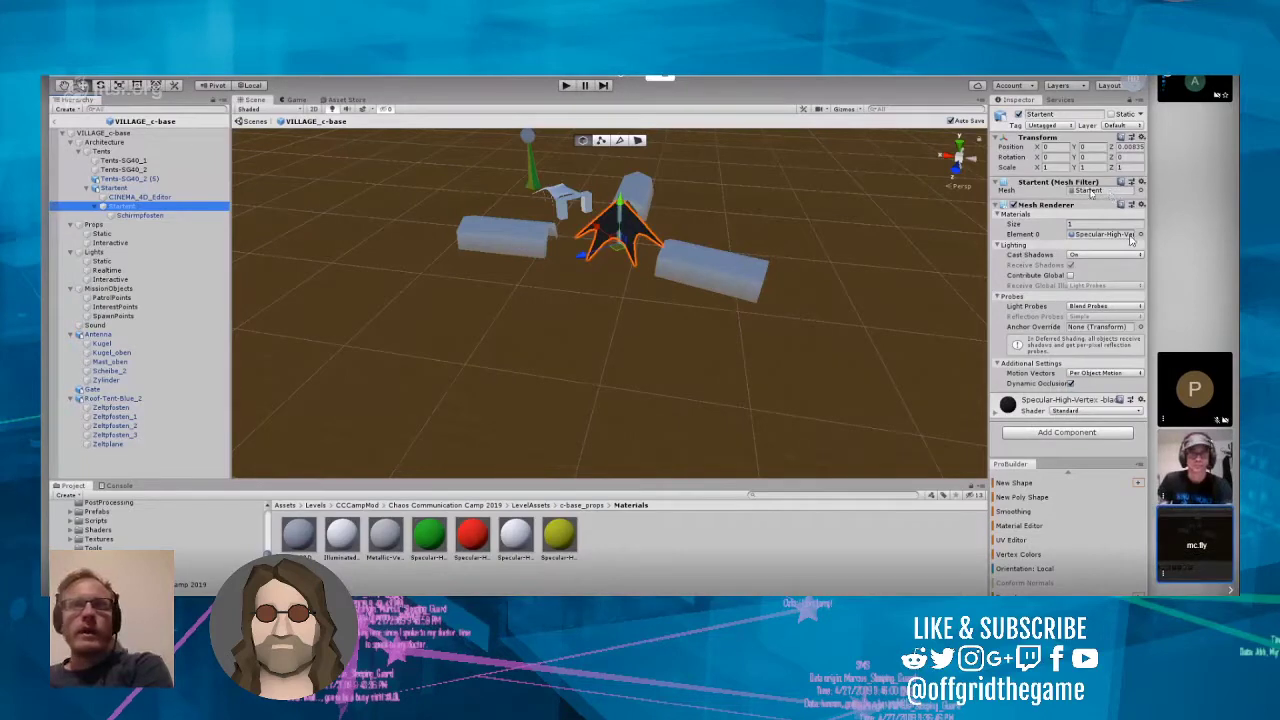
# Step: Widen the Inspector to show Startent's full Element 0 material name and locate that material in the project folders
pyautogui.moveTo(990, 232); pyautogui.dragTo(778, 240)
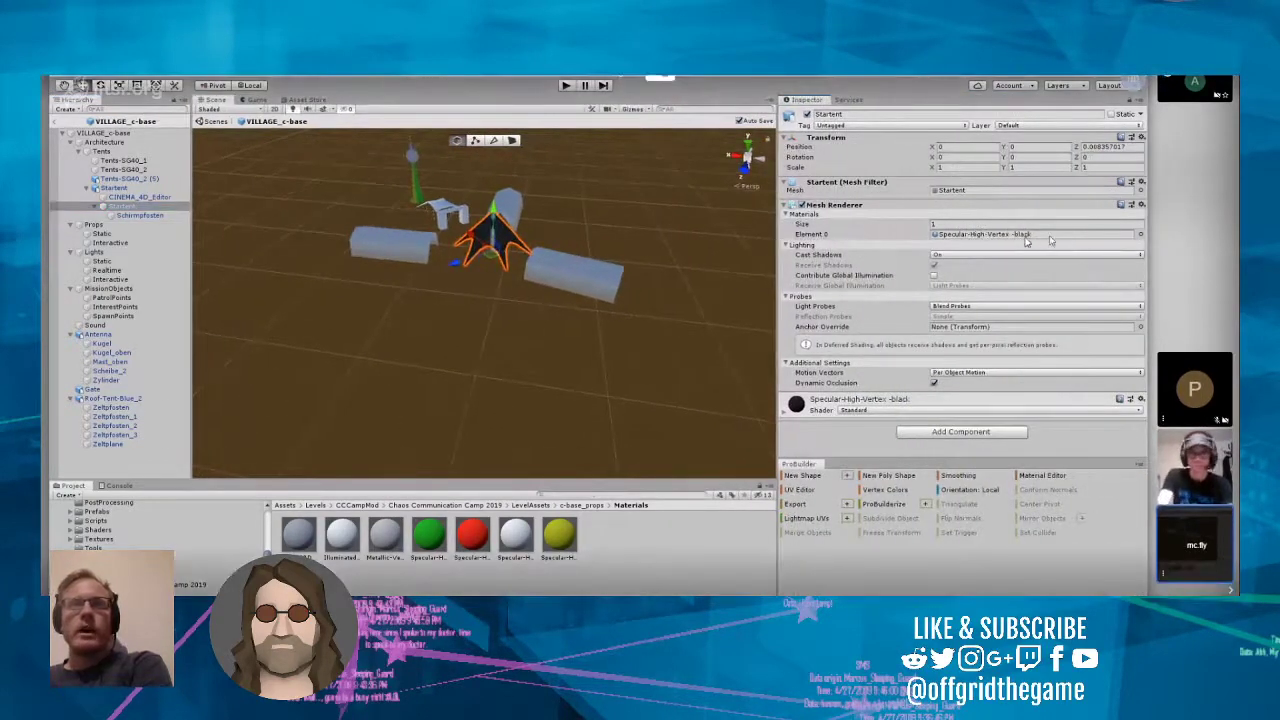
pyautogui.click(1022, 238)
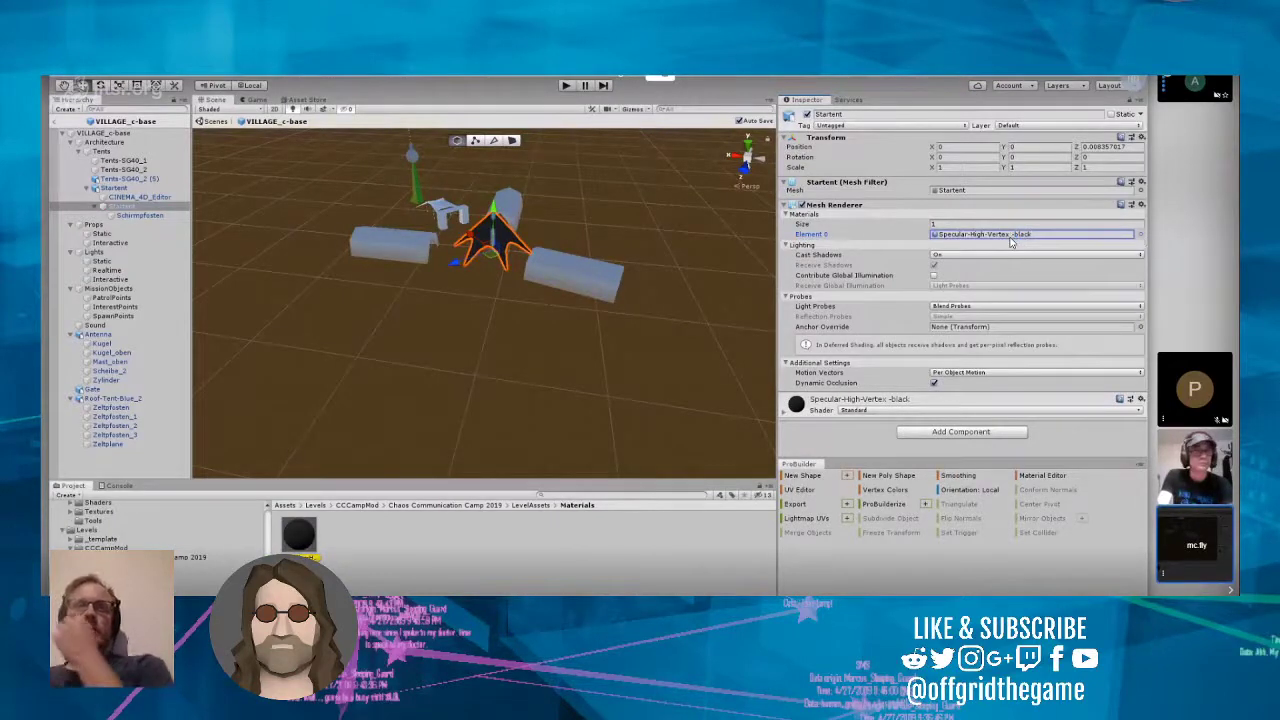
# Step: Try the yellow, white, red, green and 2sided Specular-High-Vertex materials on Startent's Element 0, finishing back on Specular-High-Vertex -black
pyautogui.click(1141, 235)
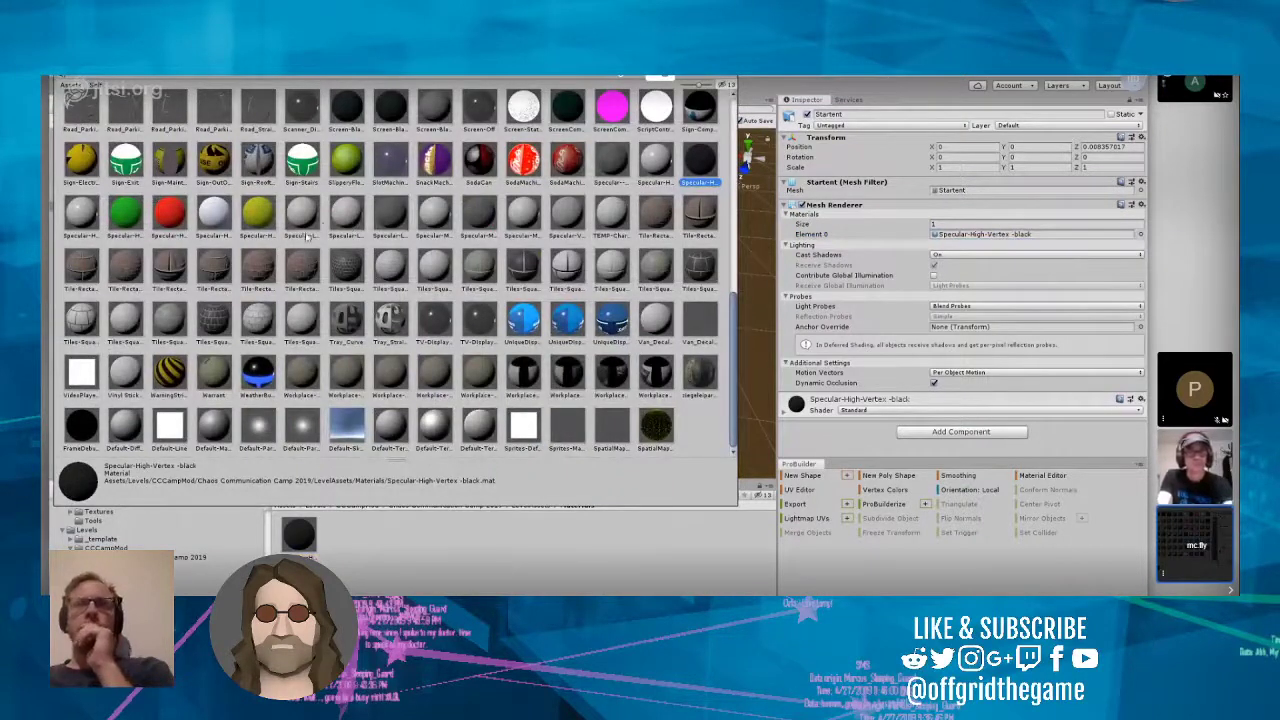
pyautogui.click(257, 222)
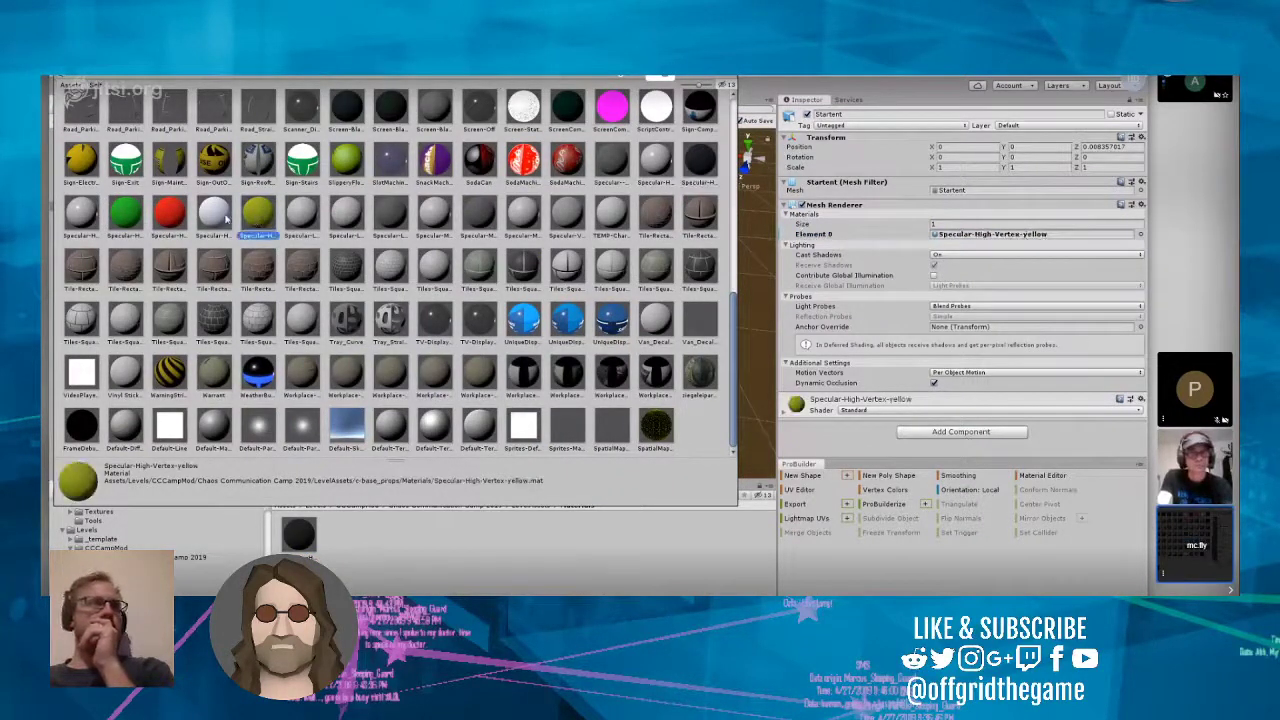
pyautogui.click(215, 217)
pyautogui.click(172, 213)
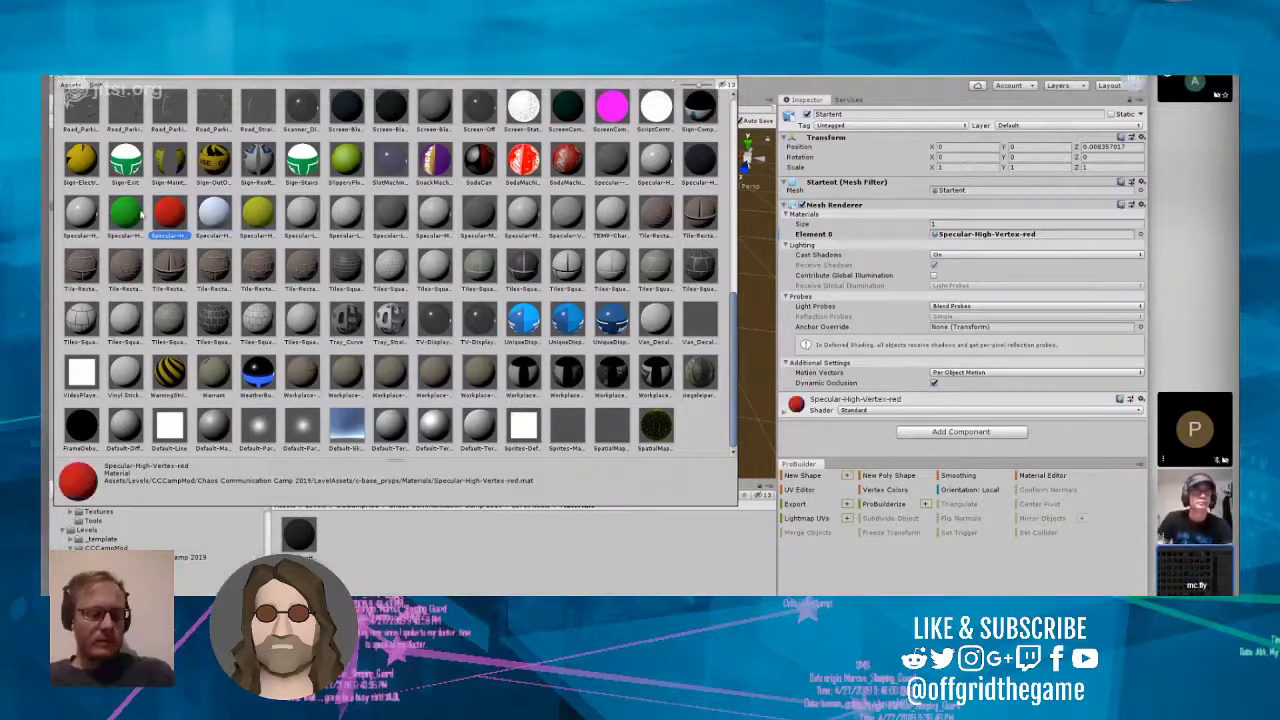
pyautogui.click(125, 212)
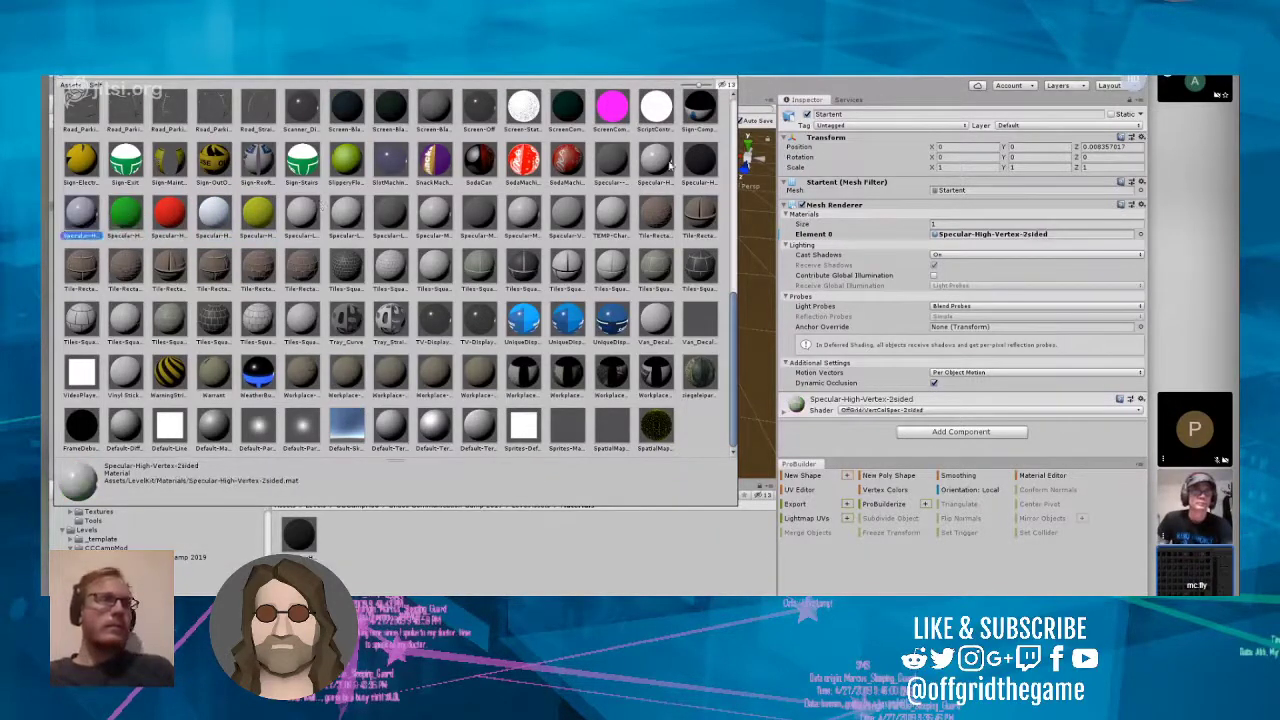
pyautogui.click(695, 168)
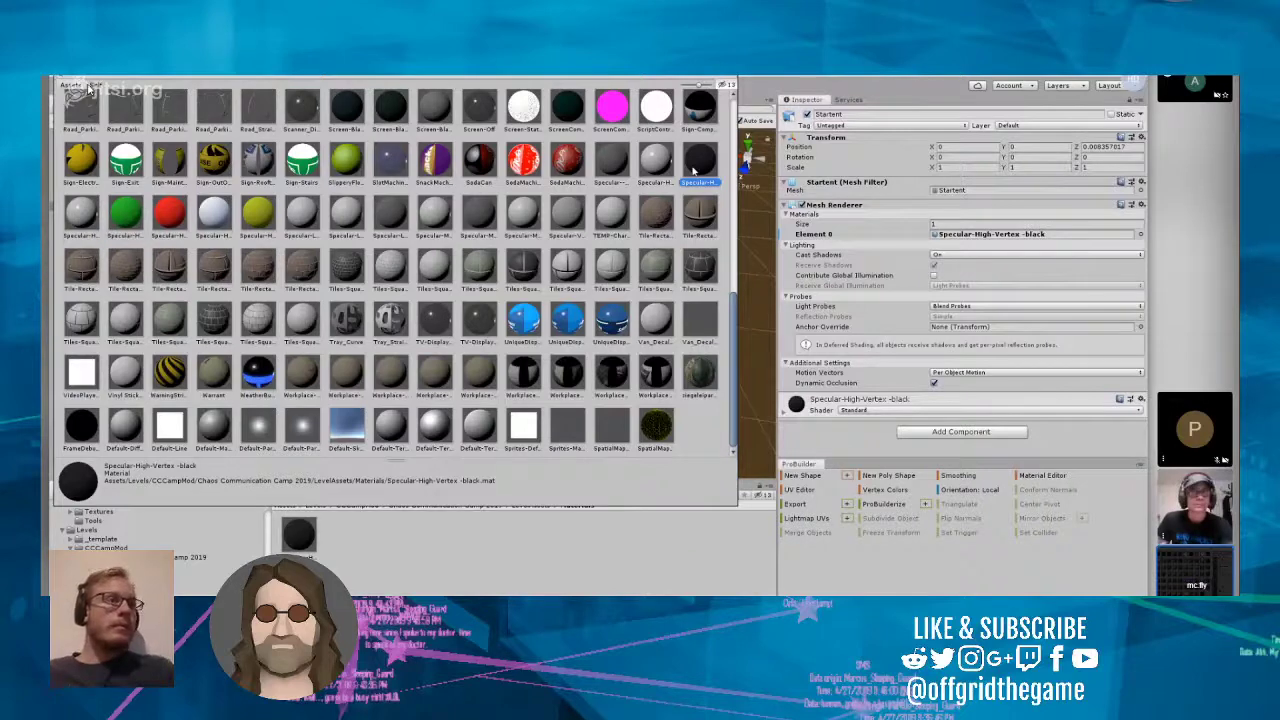
pyautogui.doubleClick(693, 172)
# Step: Examine the black star tent canopy from close up, from ground level underneath and from above with the surrounding tents
pyautogui.scroll(10, 553, 270)
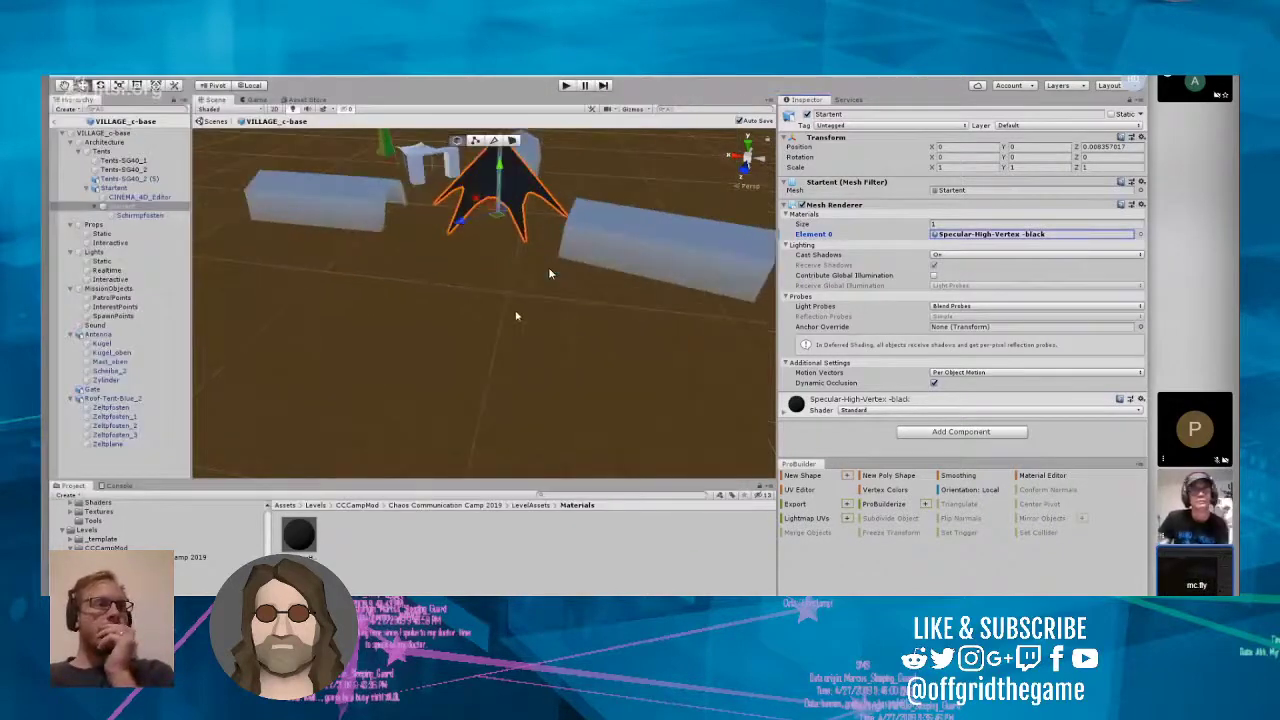
pyautogui.press('f')
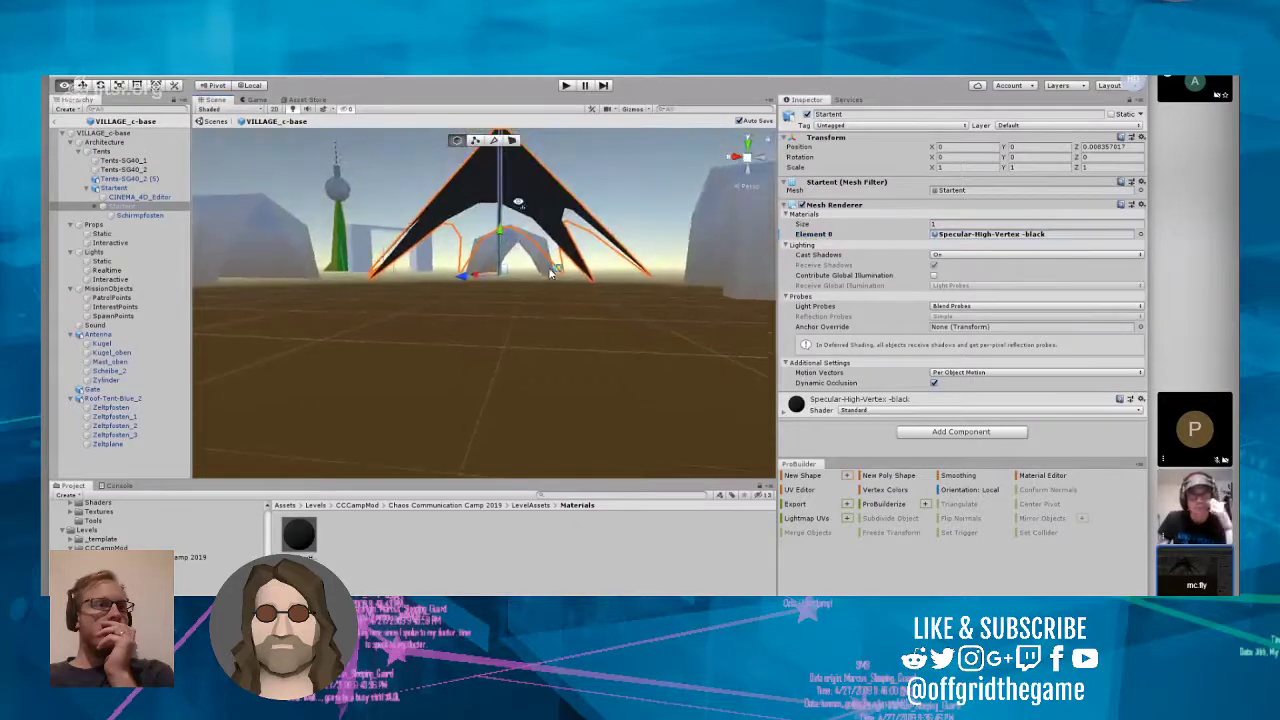
pyautogui.scroll(6, 505, 265)
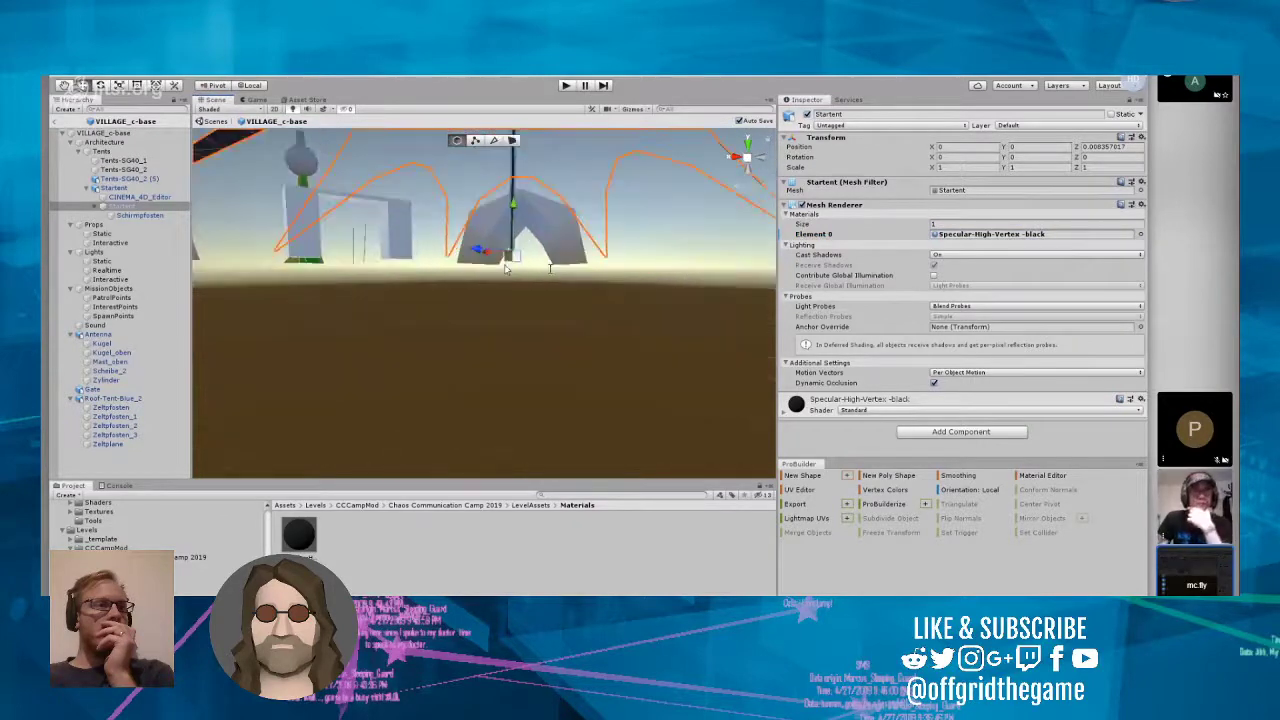
pyautogui.moveTo(505, 307); pyautogui.dragTo(511, 247, button='right')
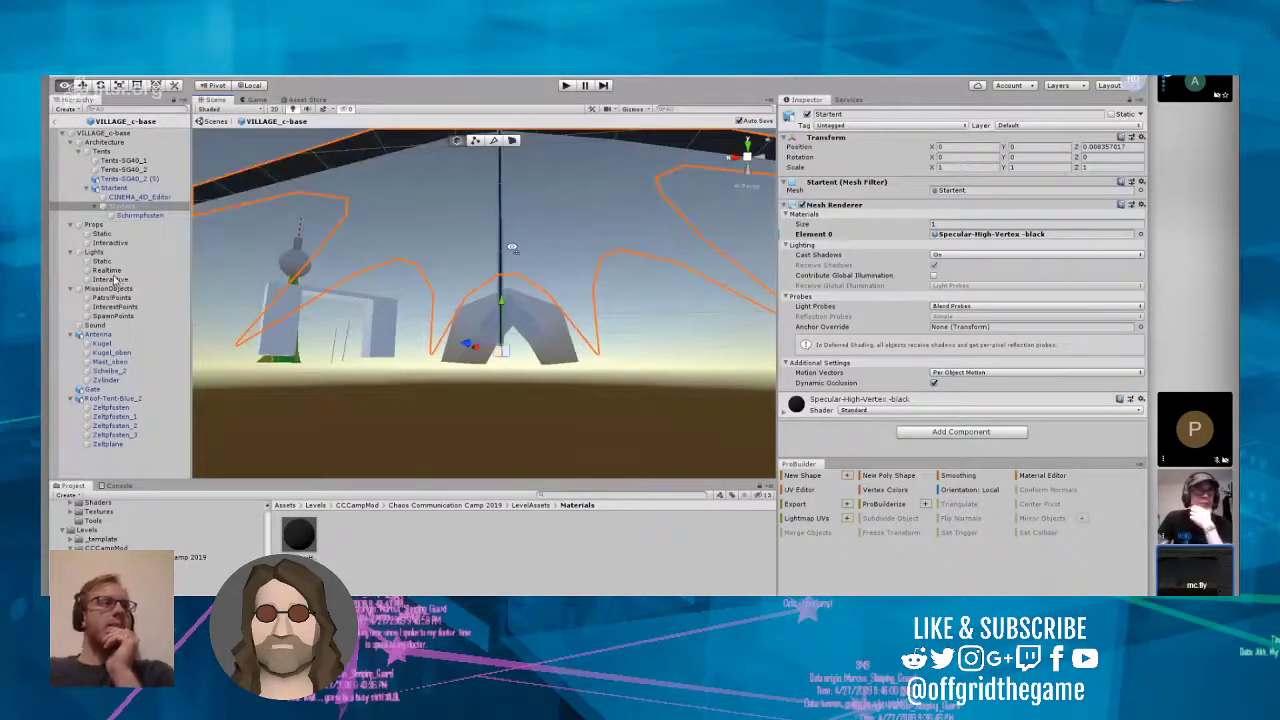
pyautogui.scroll(-8, 511, 247)
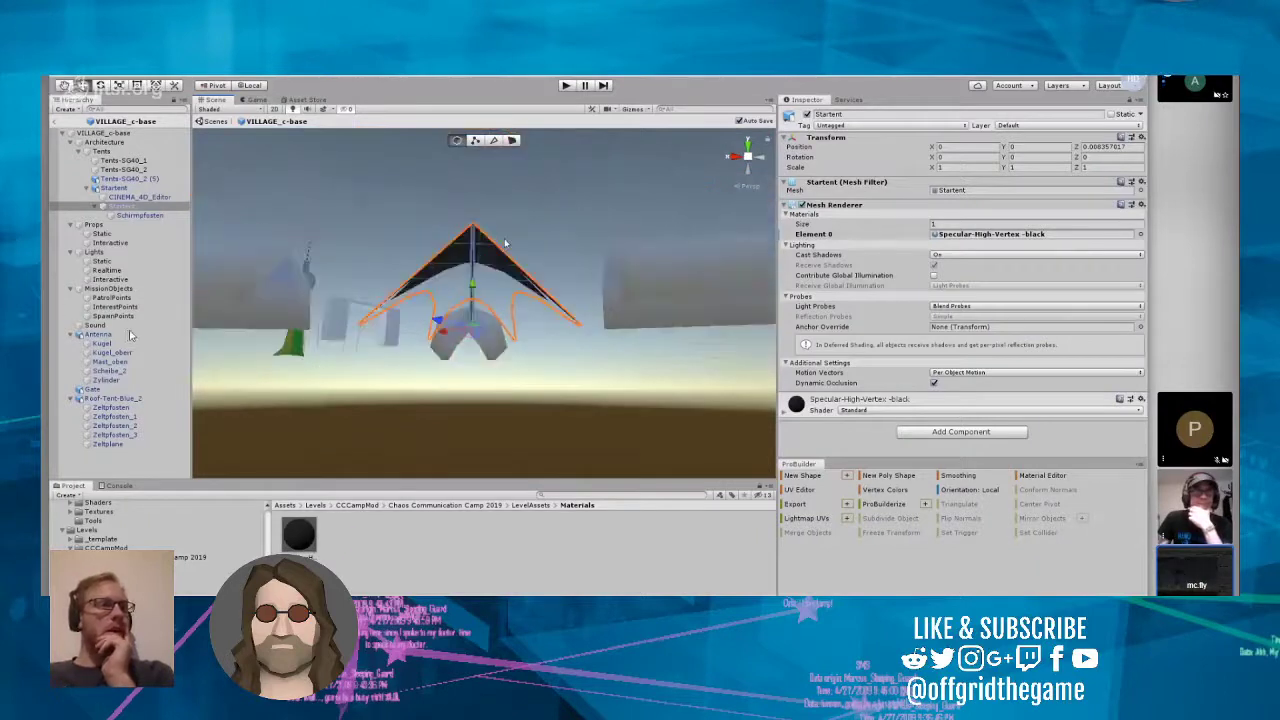
pyautogui.scroll(6, 505, 242)
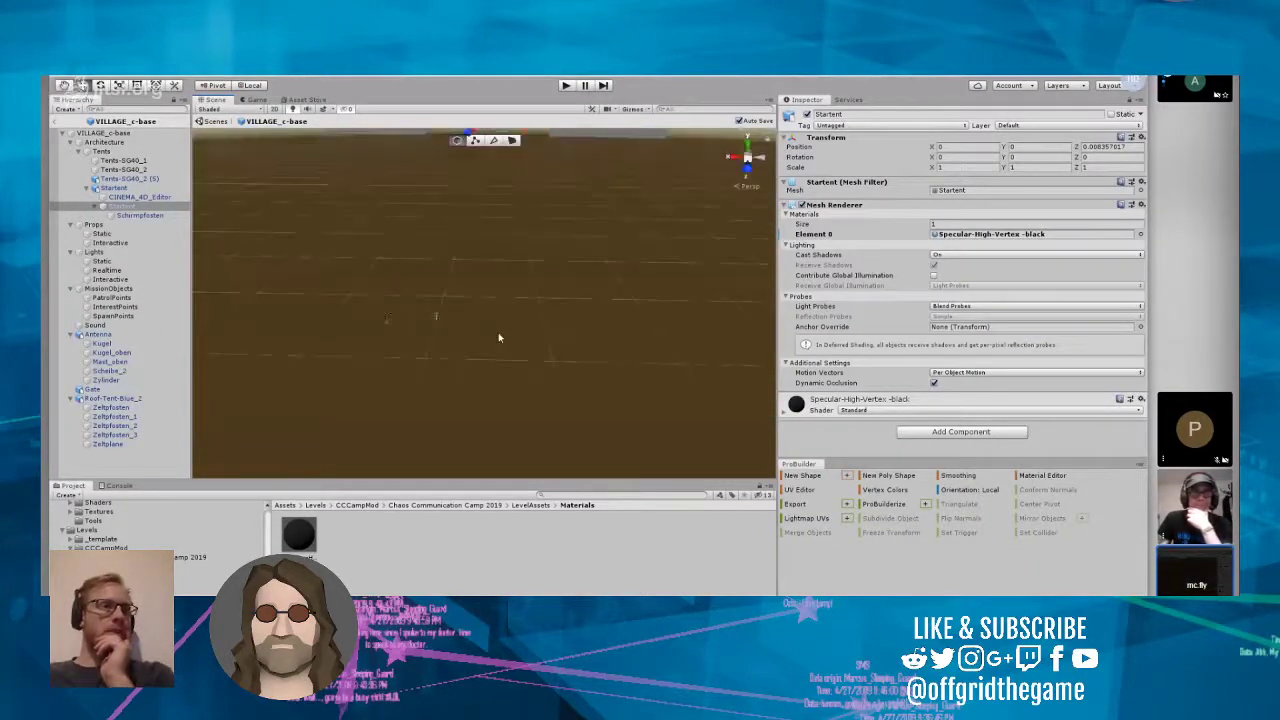
pyautogui.scroll(-5, 498, 337)
pyautogui.moveTo(497, 320); pyautogui.dragTo(507, 400, button='right')
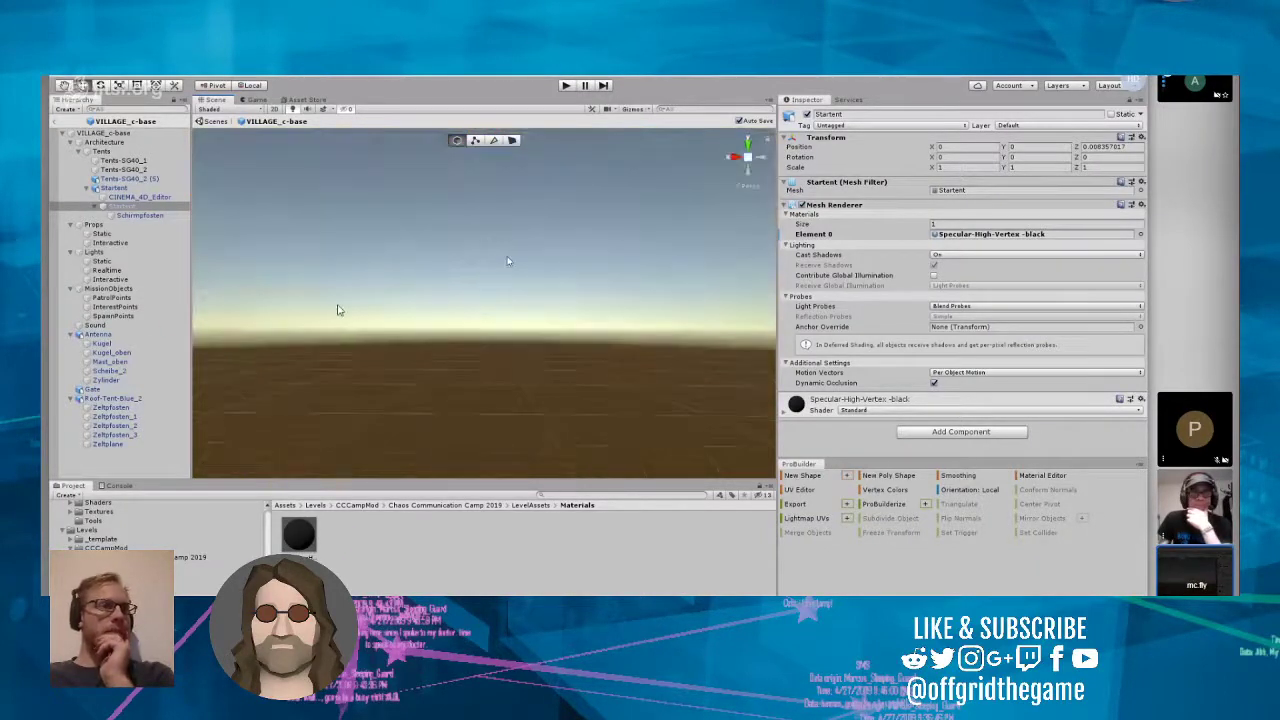
pyautogui.scroll(4, 507, 400)
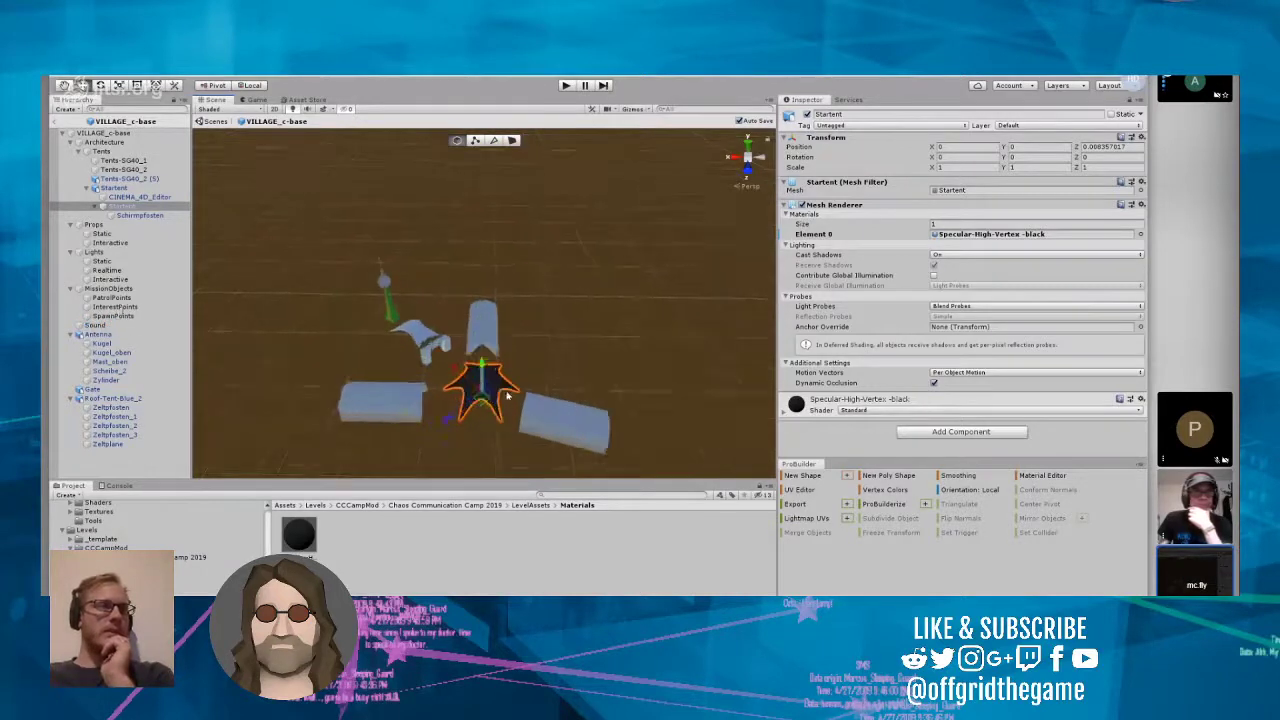
pyautogui.scroll(3, 507, 396)
pyautogui.moveTo(514, 328); pyautogui.dragTo(530, 384, button='right')
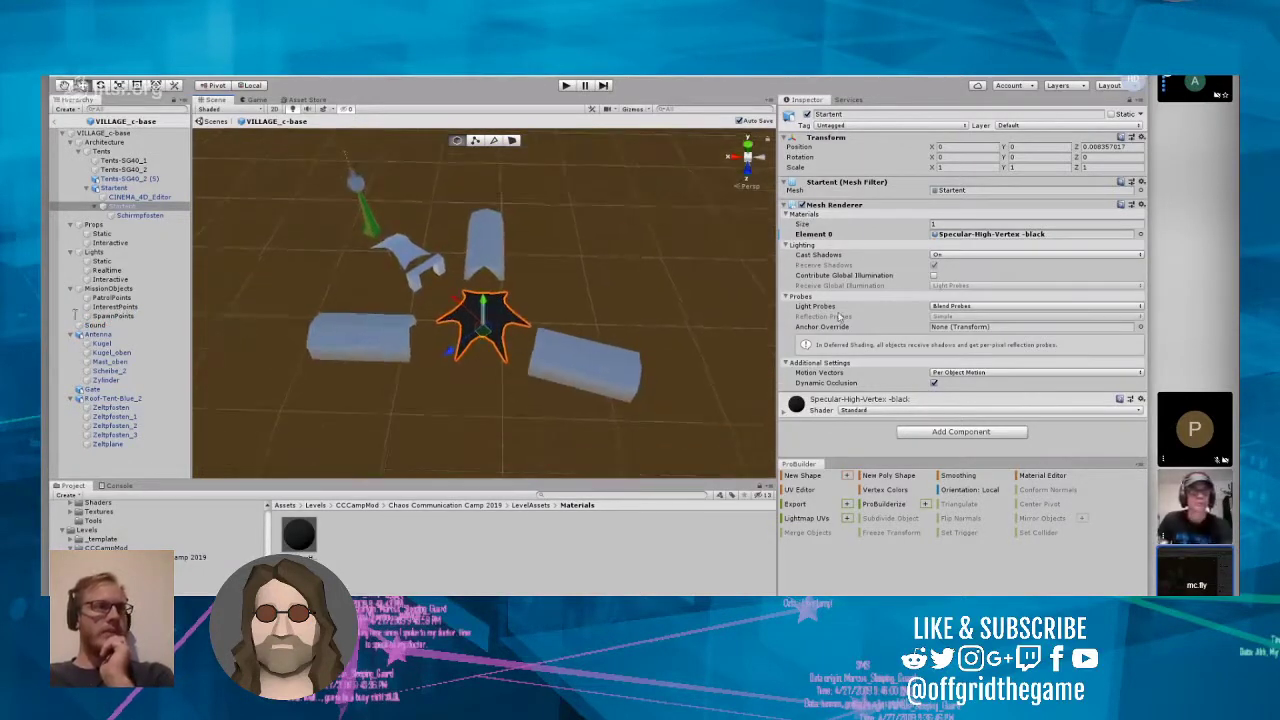
# Step: Try the Specular--Low-Vertex material on Startent's Element 0 and return to Specular-High-Vertex -black
pyautogui.click(1140, 234)
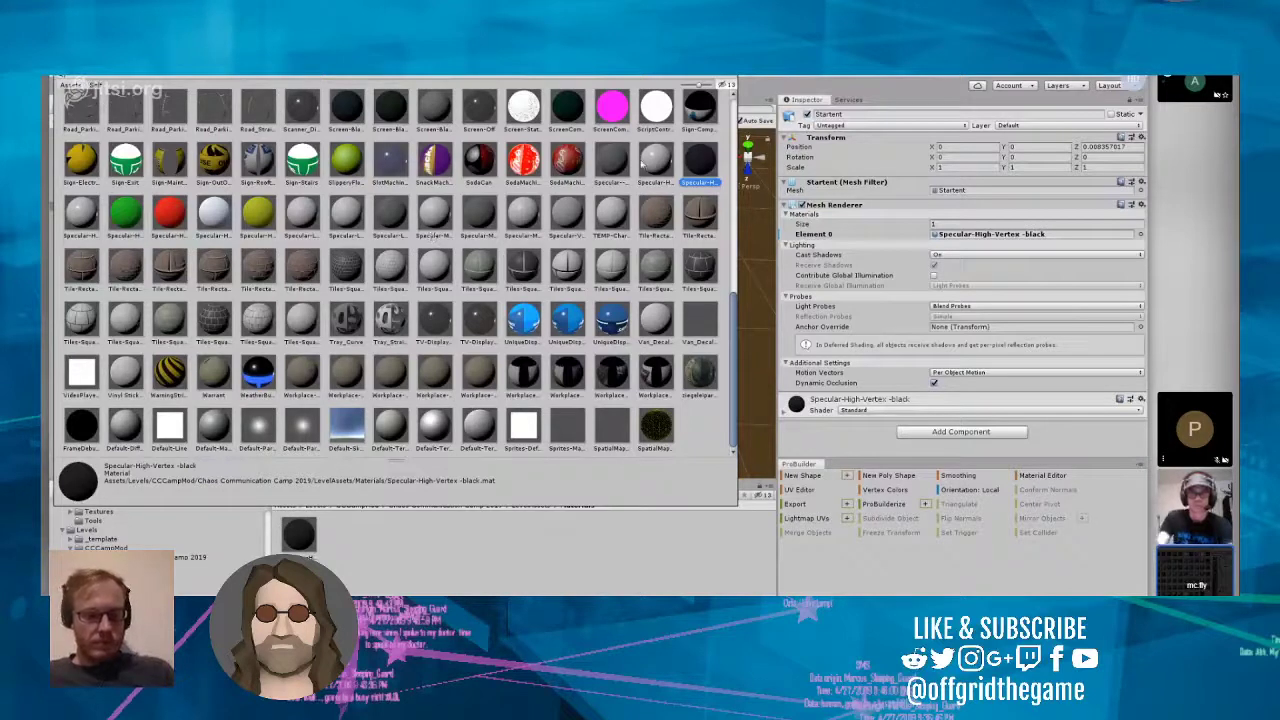
pyautogui.click(612, 165)
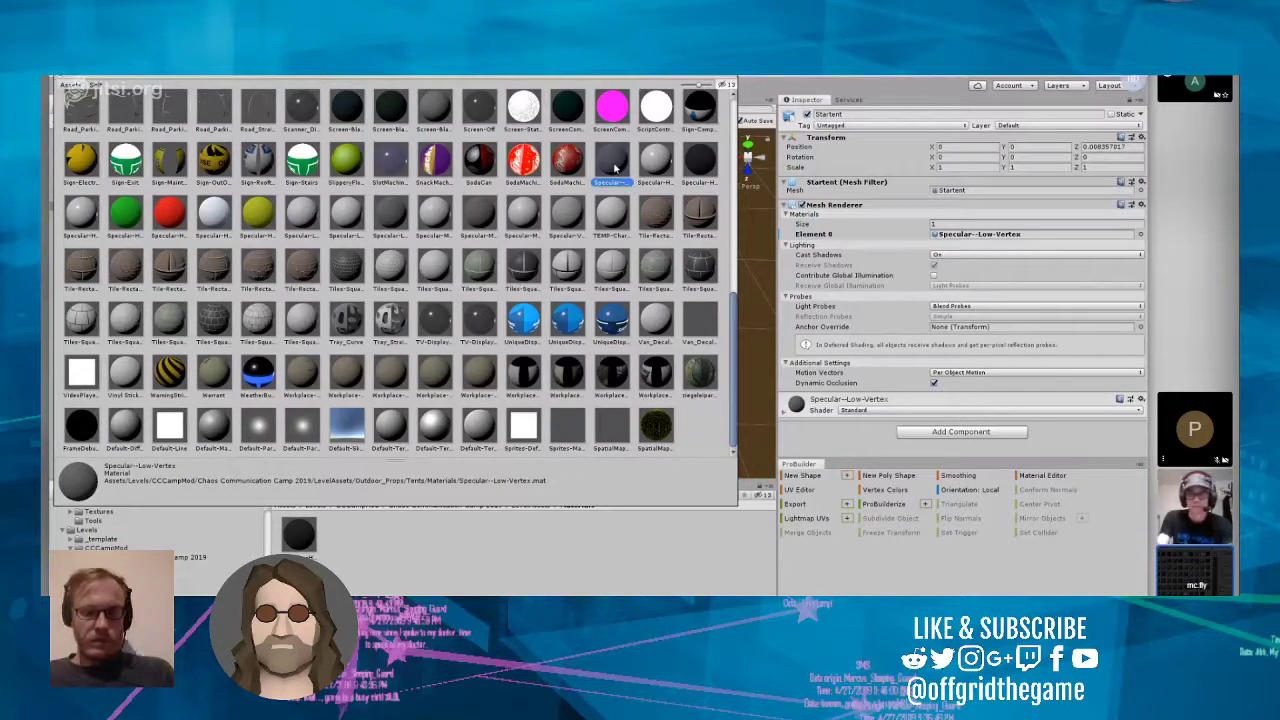
pyautogui.click(700, 163)
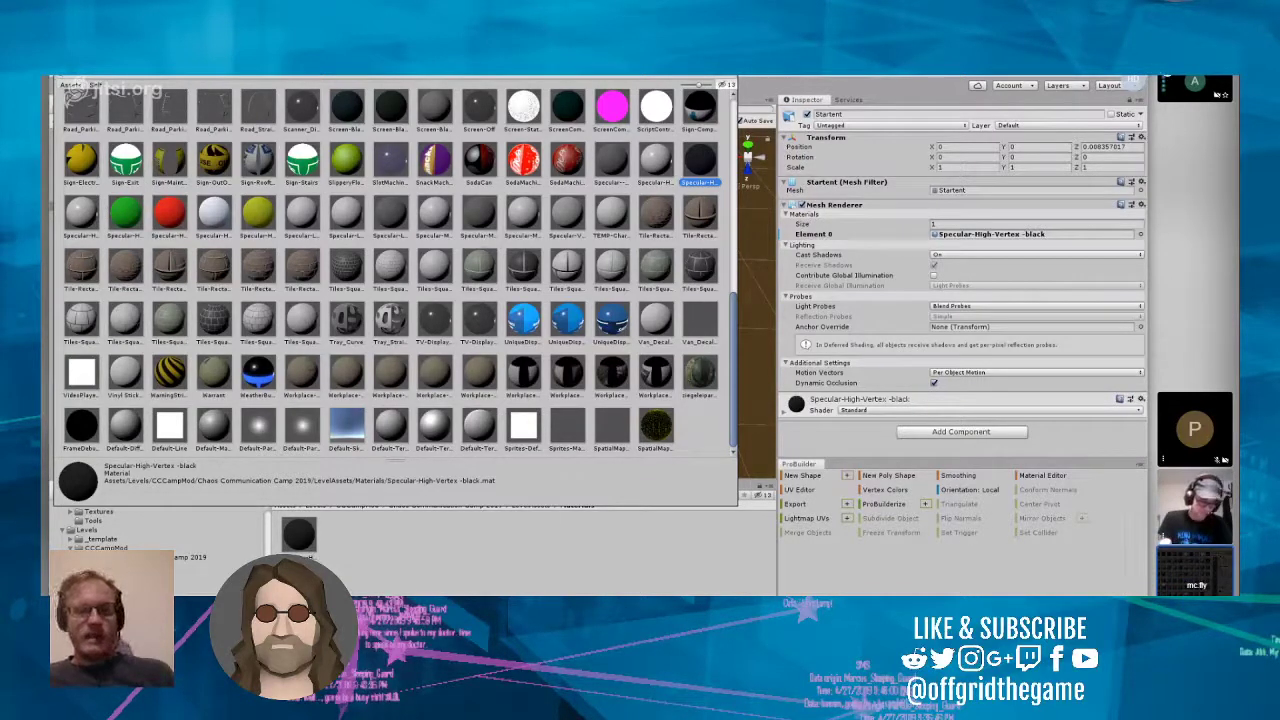
pyautogui.press('Return')
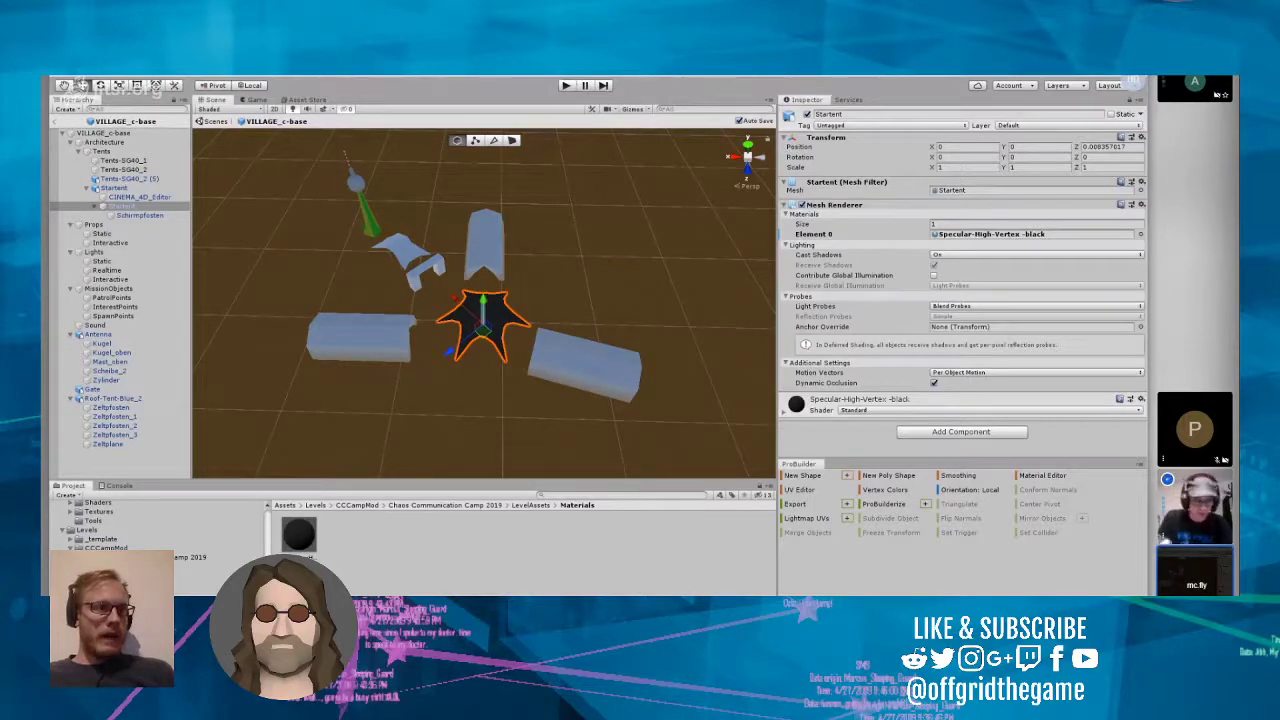
# Step: Replace Startent's Element 0 material with the LevelKit material Specular-High-Vertex-2sided
pyautogui.click(992, 234)
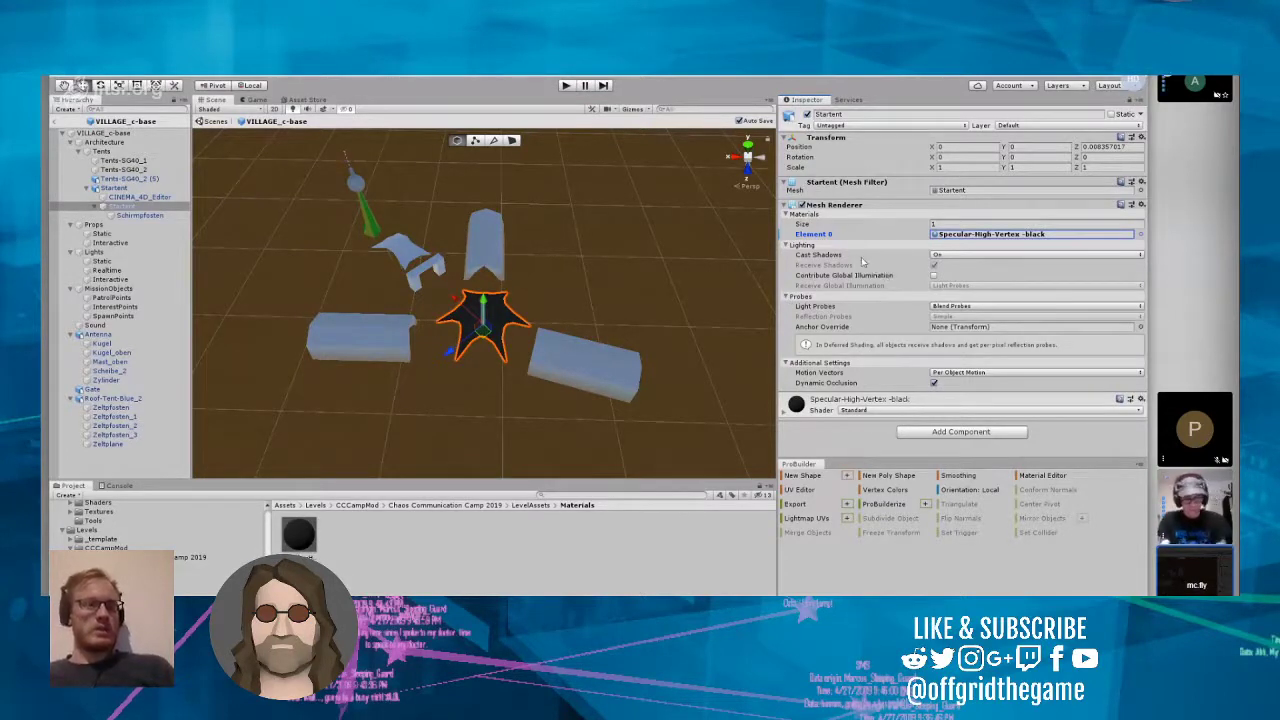
pyautogui.click(1142, 235)
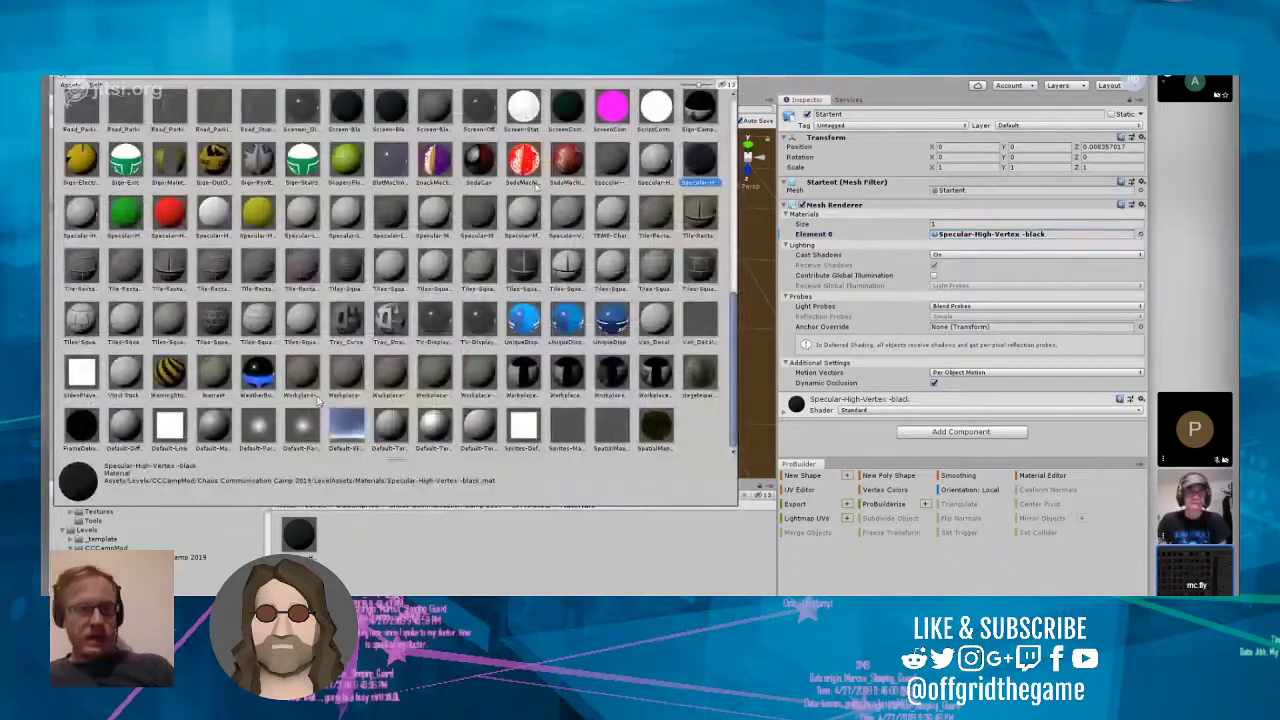
pyautogui.click(126, 214)
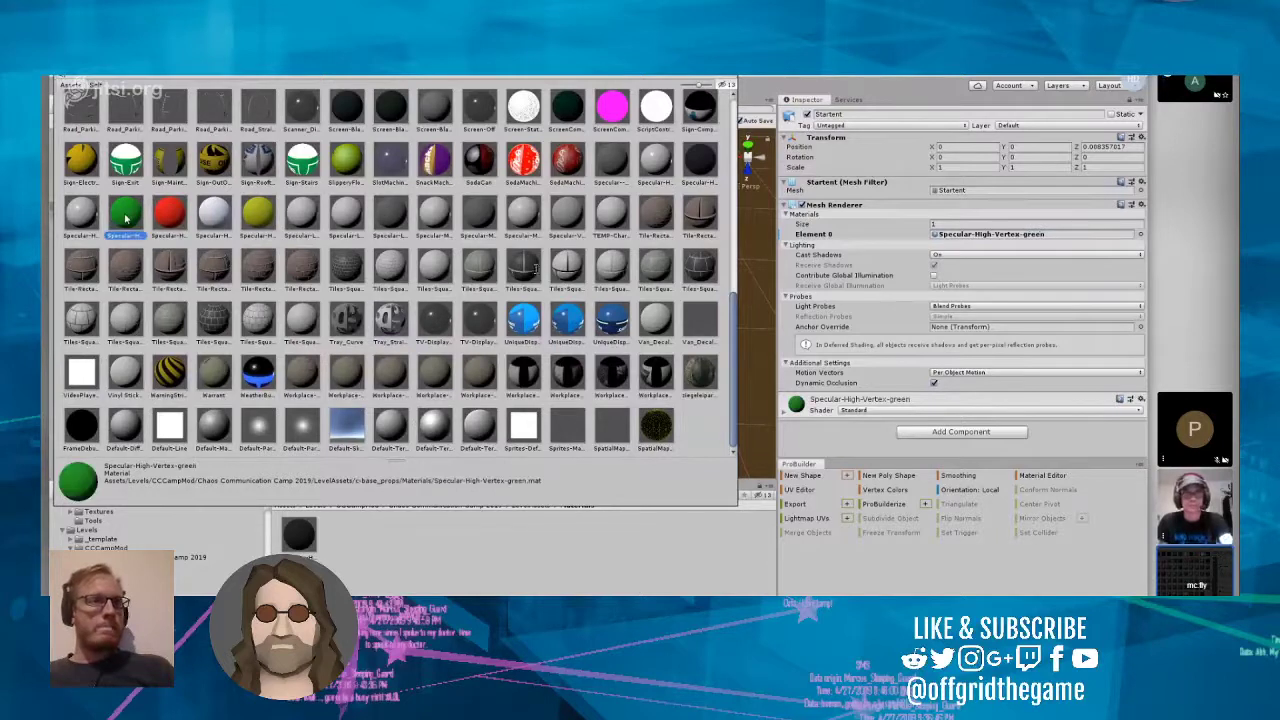
pyautogui.click(165, 214)
pyautogui.click(212, 214)
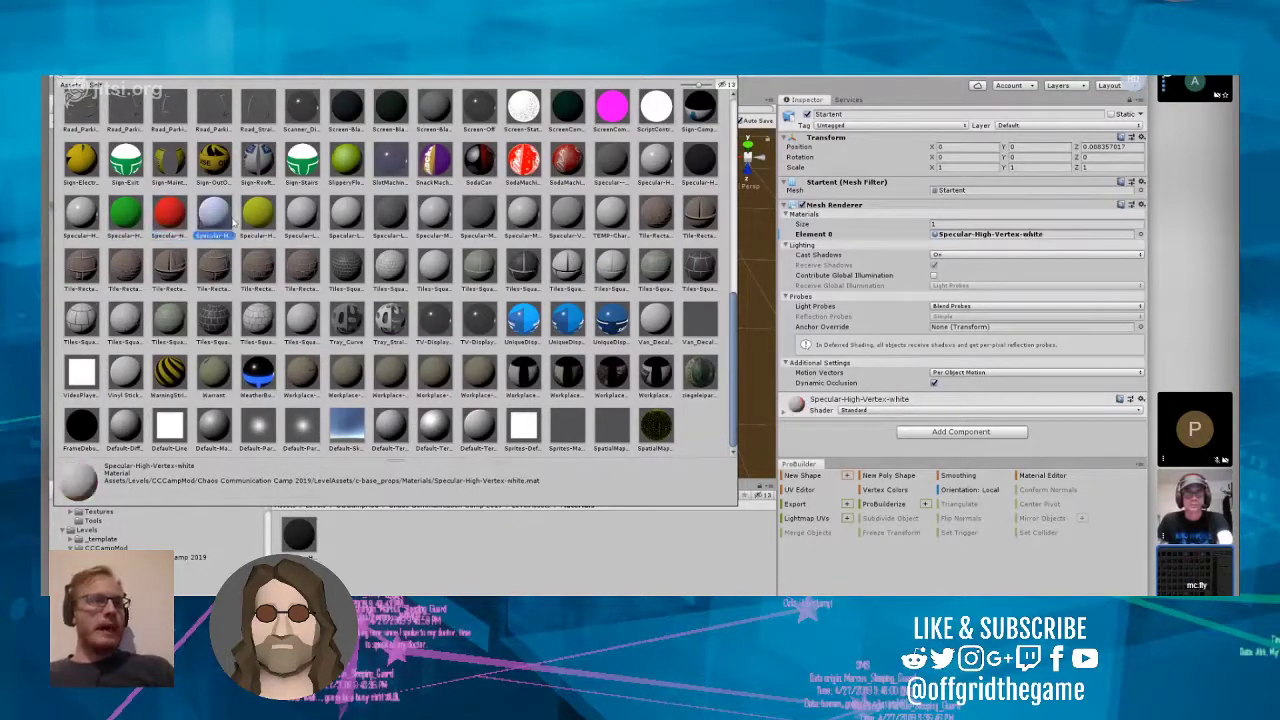
pyautogui.click(84, 214)
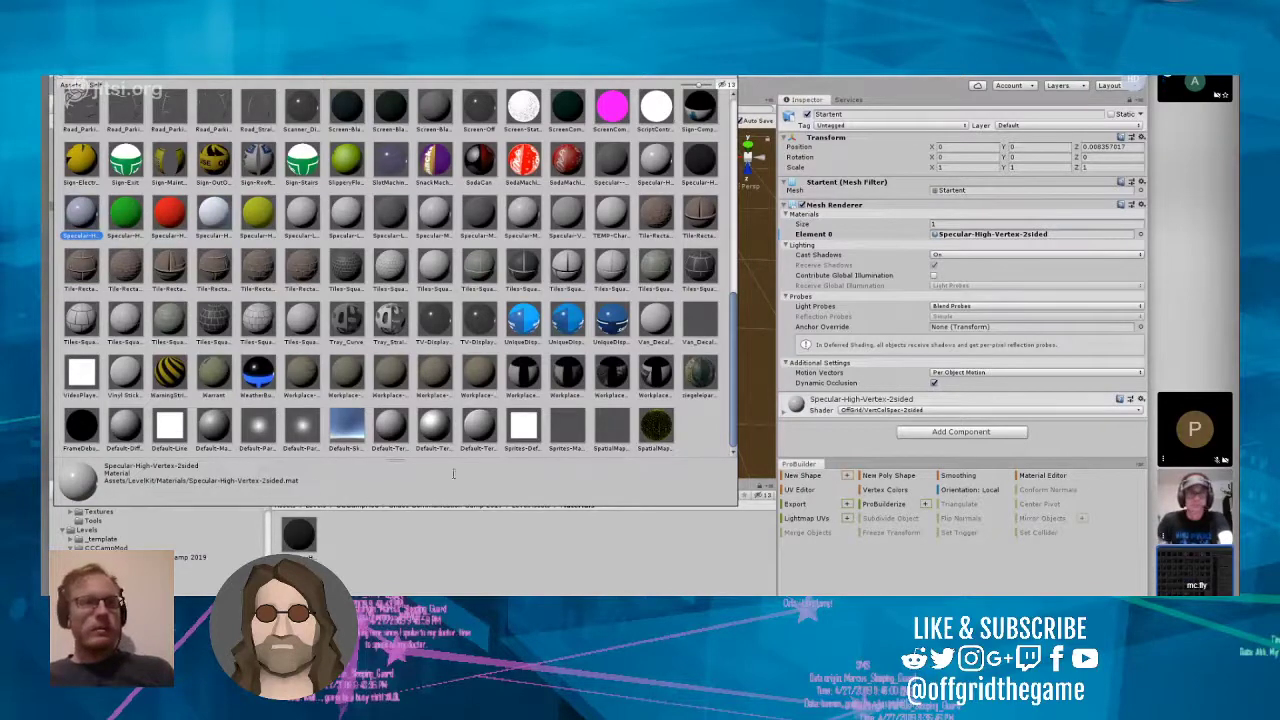
pyautogui.press('Return')
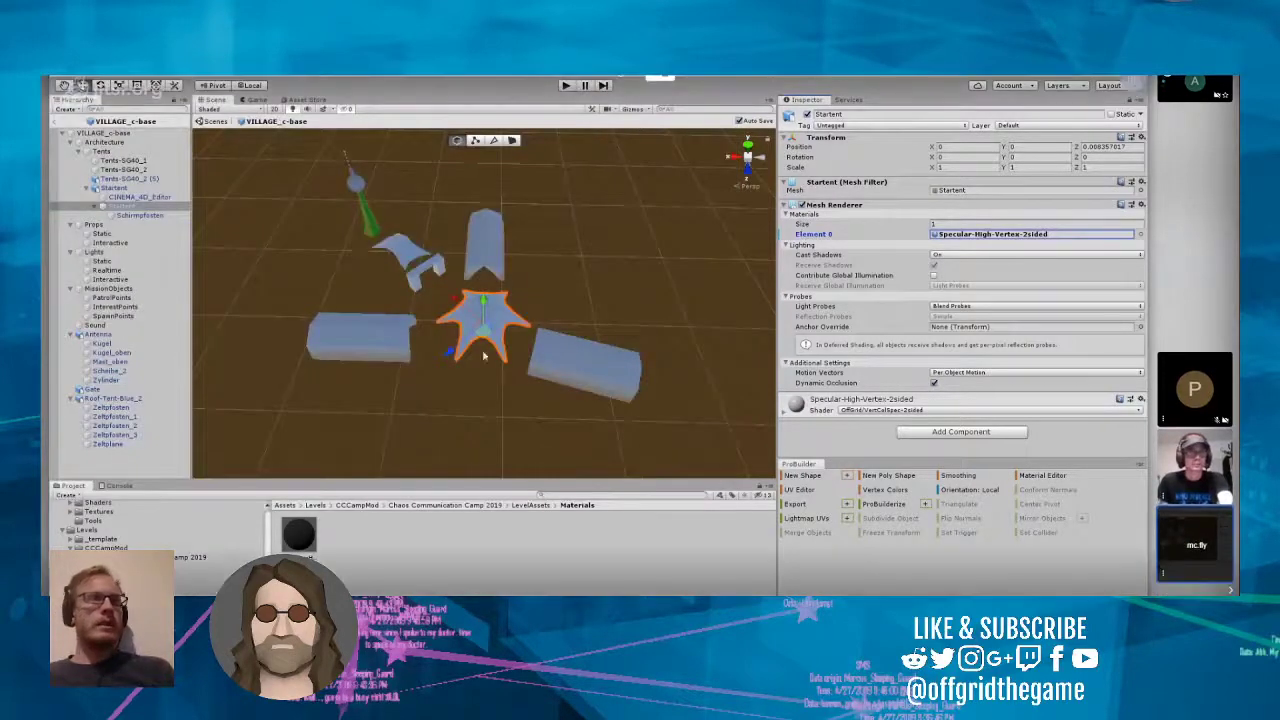
pyautogui.hotkey('ctrl', 'Tab')
pyautogui.write('http://wiki.offgridthegame.com/index.php?title=Asset_Creation_Pipeline')
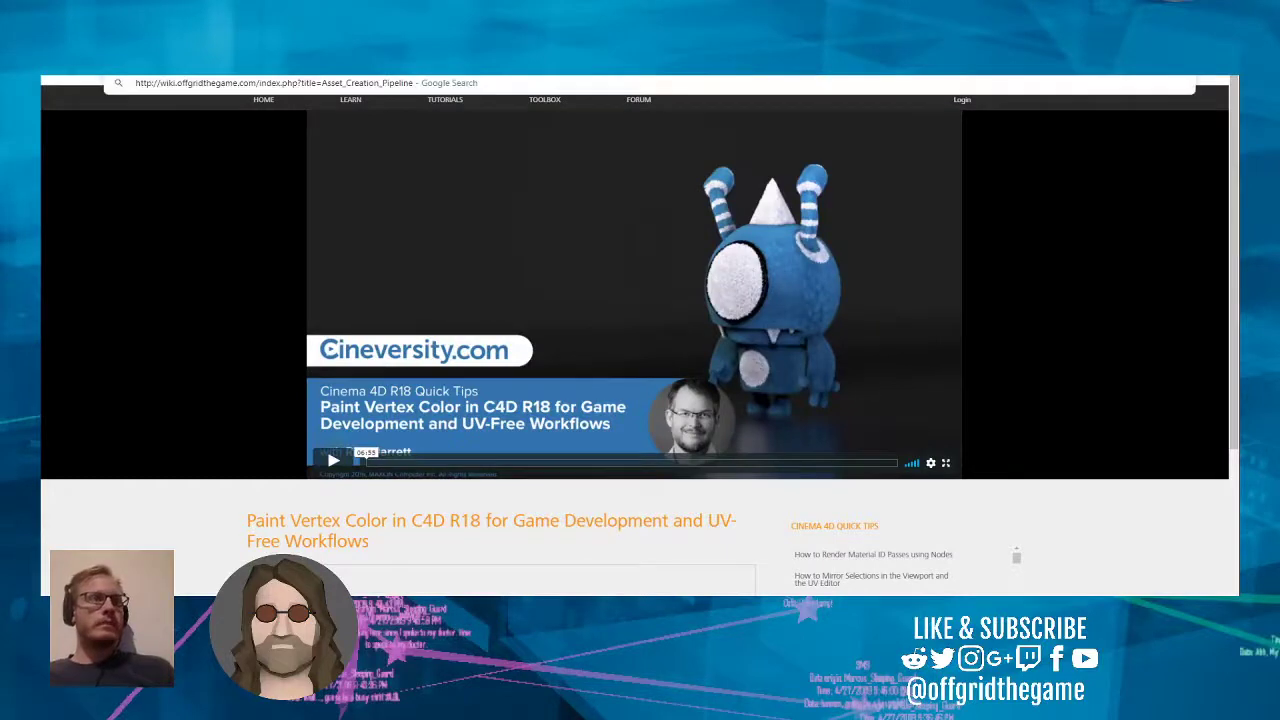
pyautogui.press('Return')
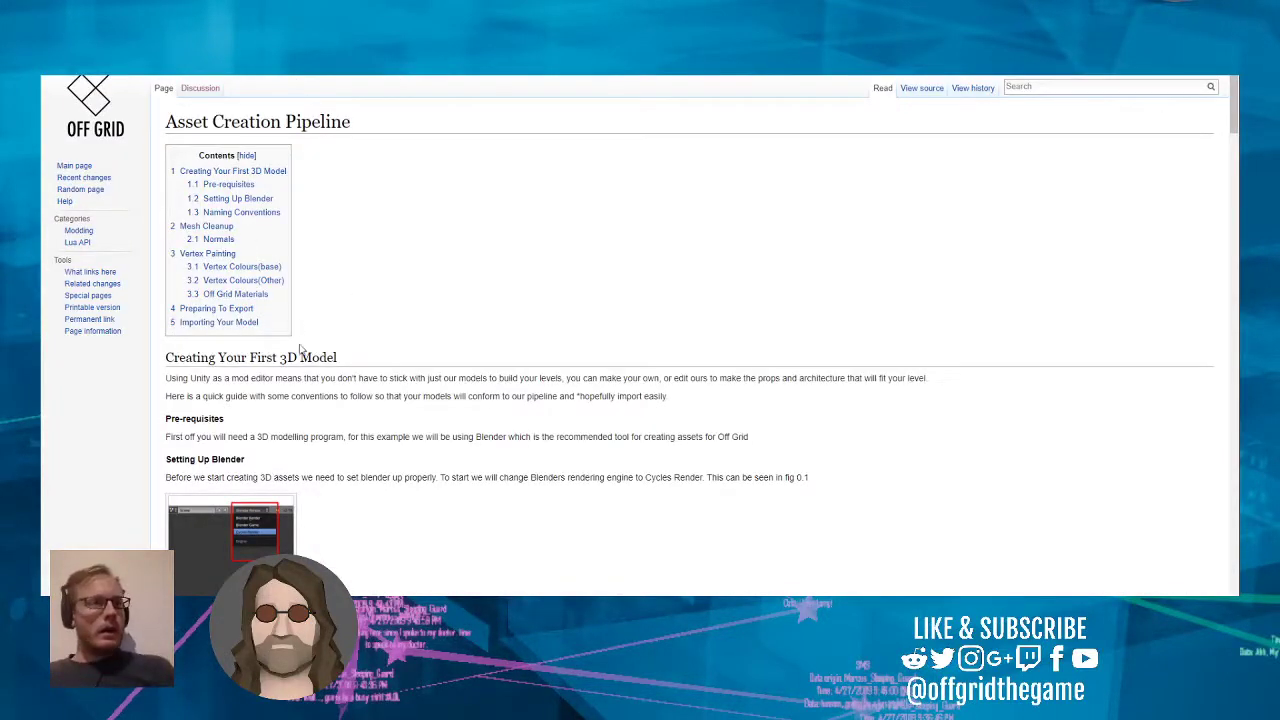
# Step: Look through the Asset Creation Pipeline page for the Off Grid Materials table and check its material names, descriptions and two-sided options
pyautogui.scroll(-4, 327, 324)
pyautogui.scroll(-5, 326, 323)
pyautogui.keyDown('ctrl'); pyautogui.scroll(6, 320, 362); pyautogui.keyUp('ctrl')
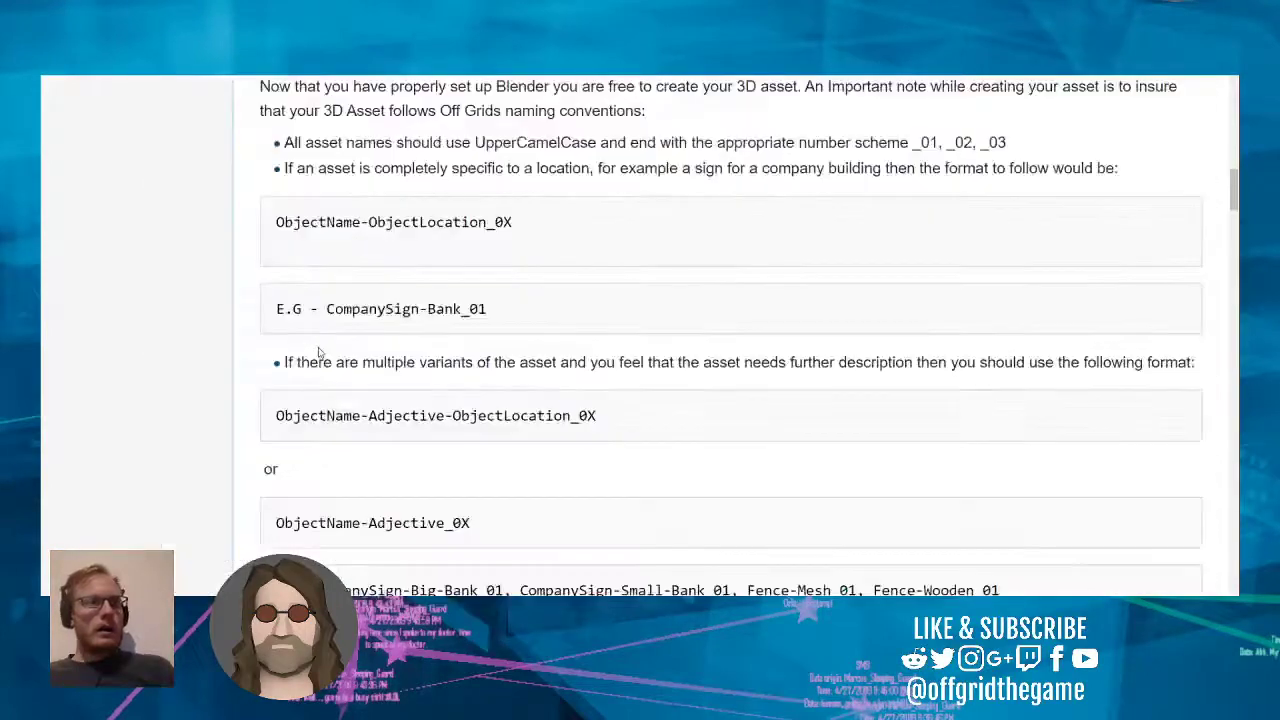
pyautogui.keyDown('ctrl'); pyautogui.scroll(-4, 435, 365); pyautogui.keyUp('ctrl')
pyautogui.keyDown('ctrl'); pyautogui.scroll(-1, 435, 362); pyautogui.keyUp('ctrl')
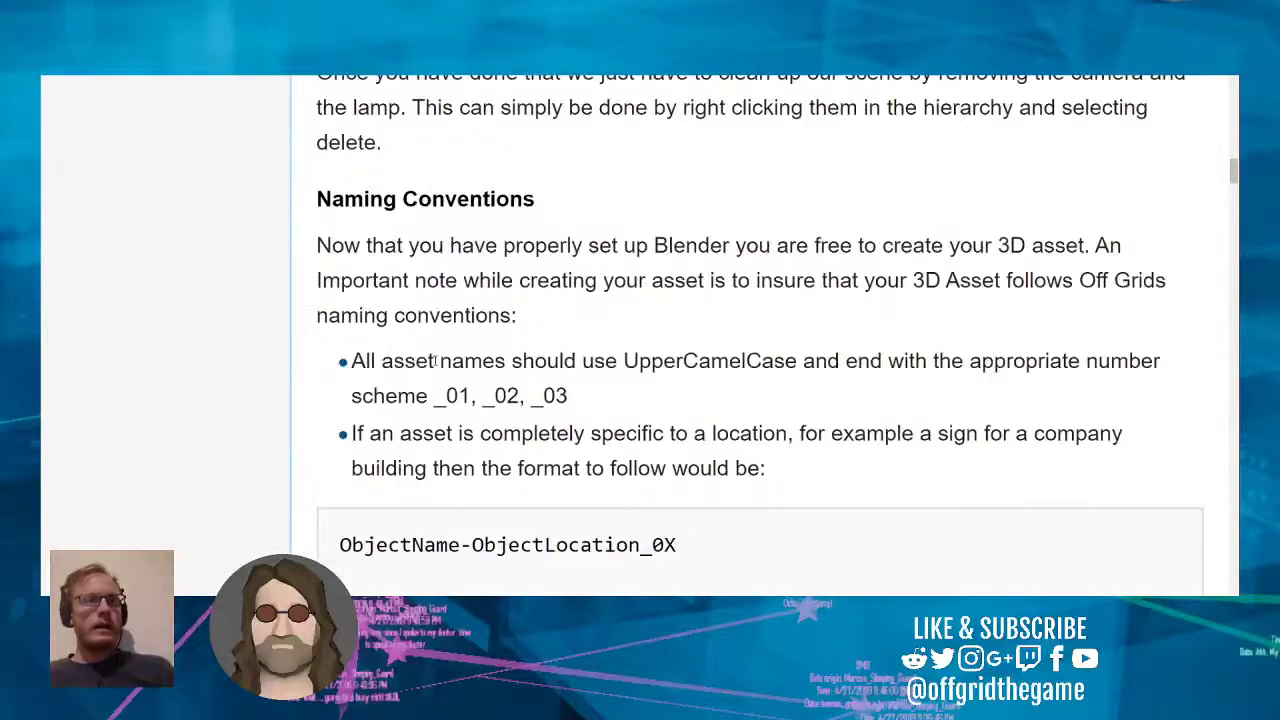
pyautogui.scroll(-12, 435, 362)
pyautogui.scroll(-15, 521, 481)
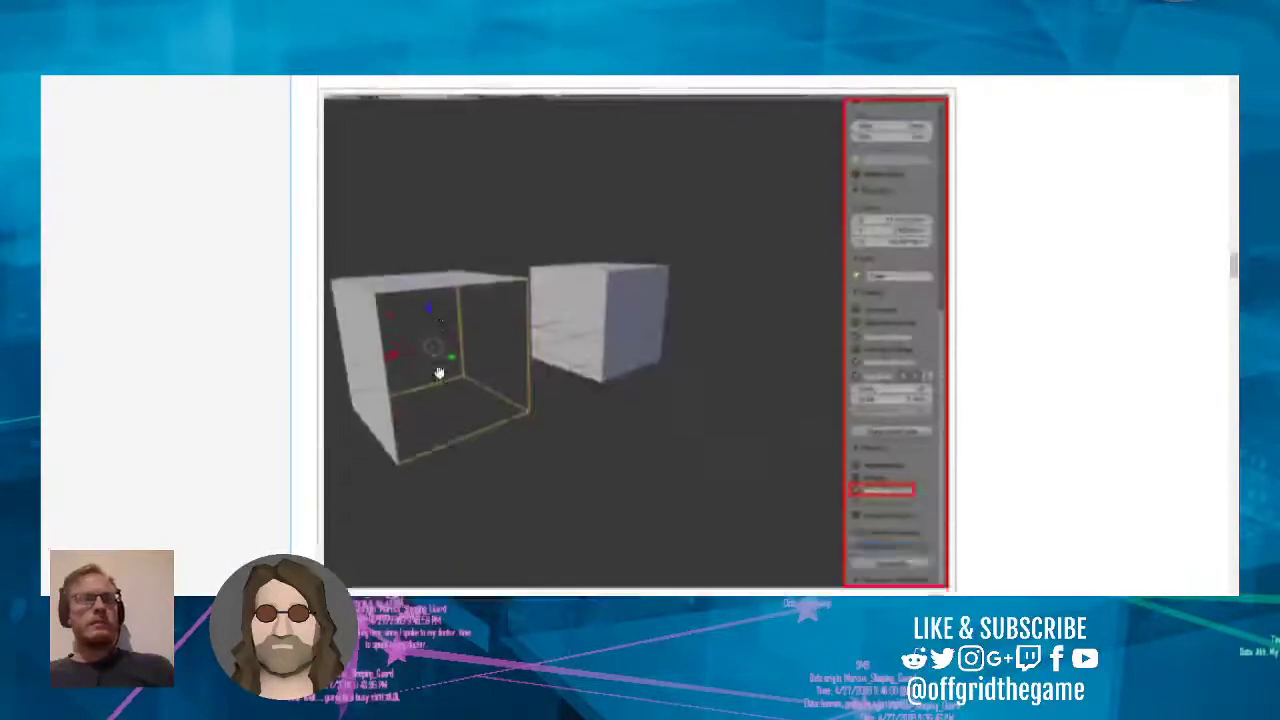
pyautogui.scroll(-15, 530, 450)
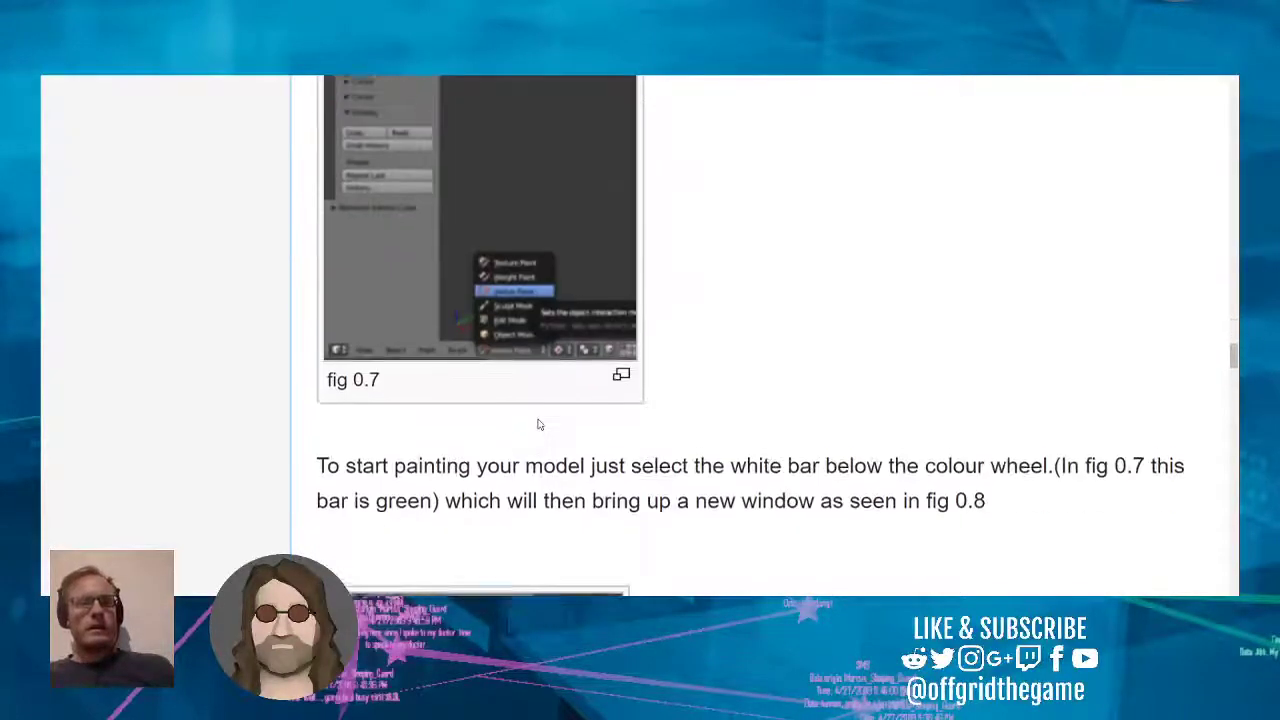
pyautogui.scroll(-12, 567, 155)
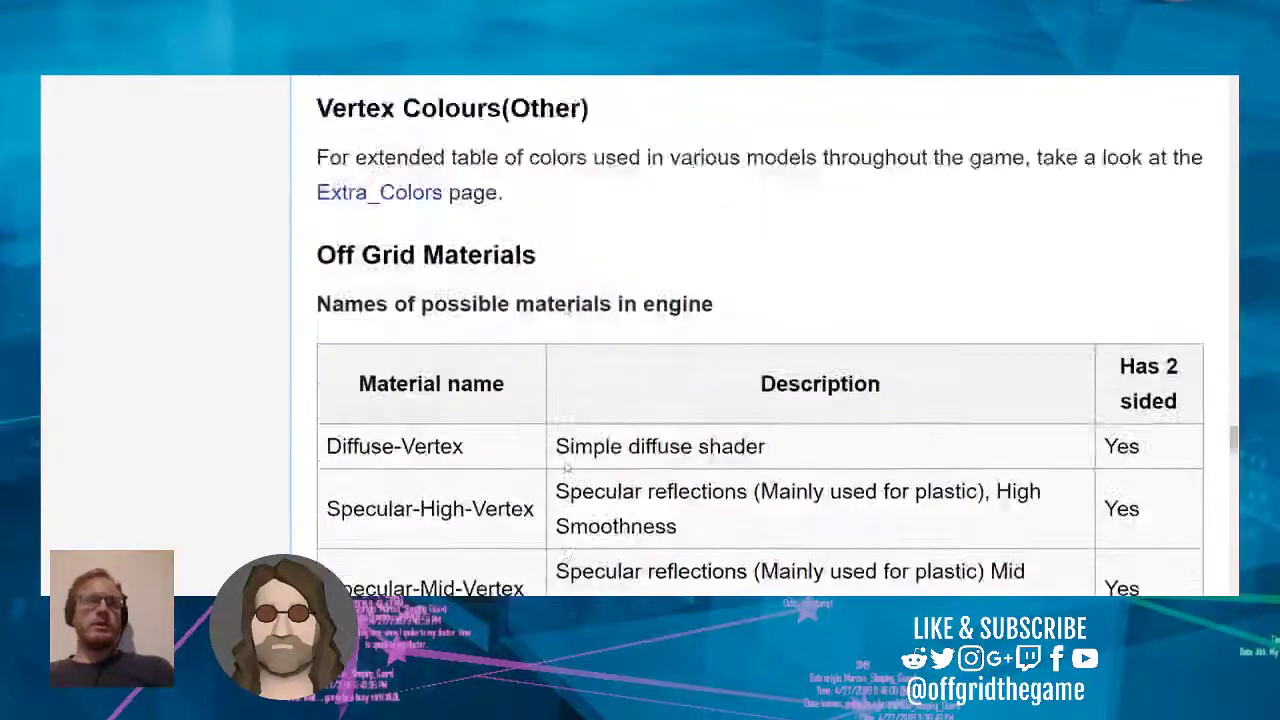
pyautogui.scroll(2, 541, 480)
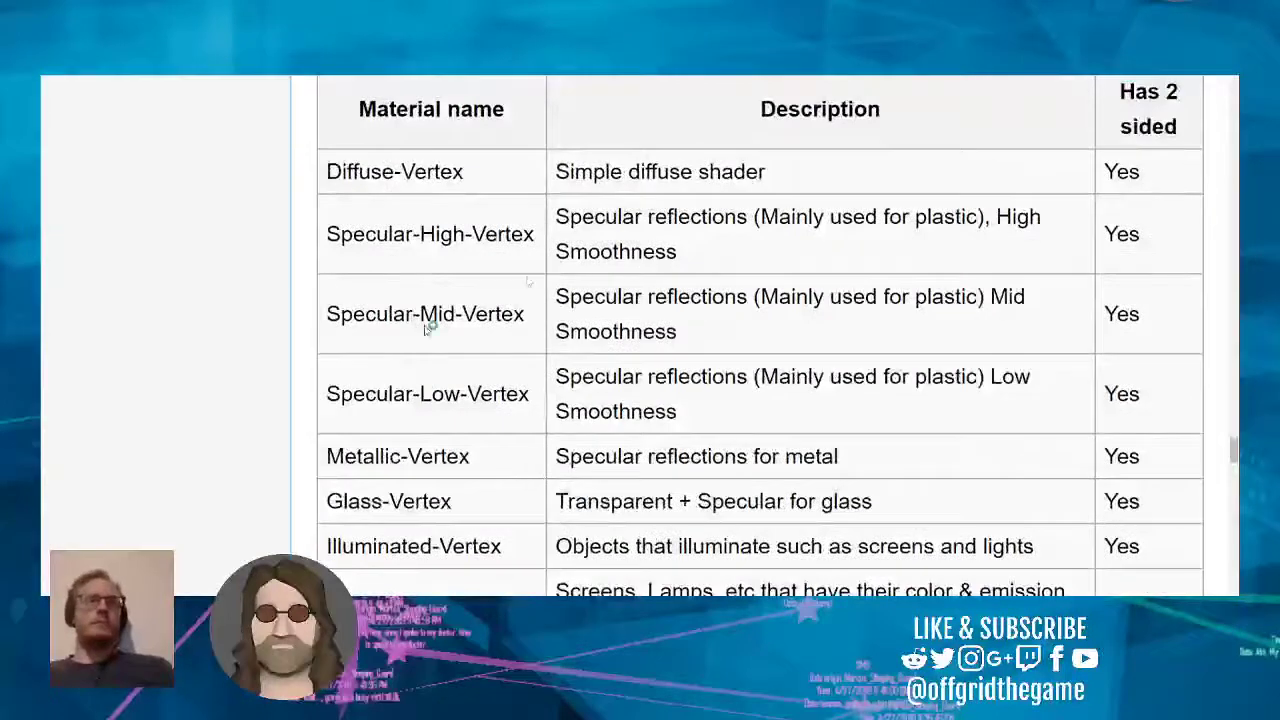
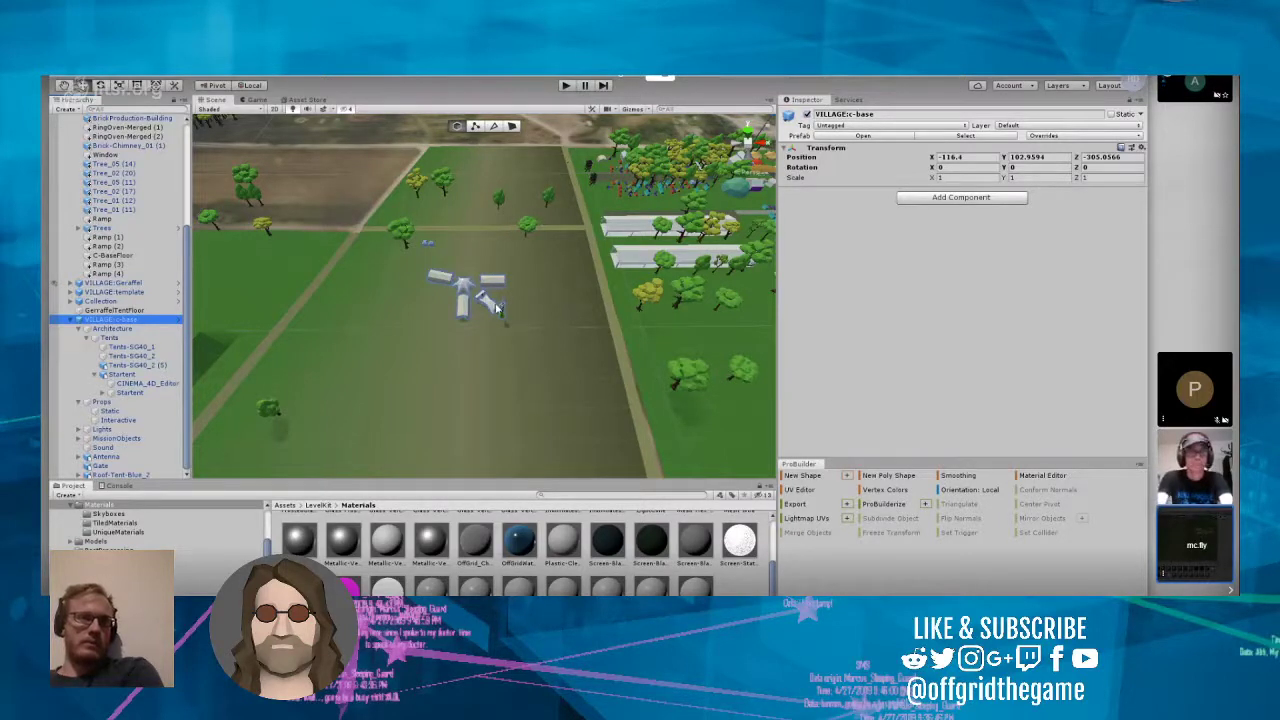
# Step: Widen the Scene view by narrowing the Inspector, with the c-base tents framed close up
pyautogui.moveTo(490, 308); pyautogui.dragTo(376, 320, button='right')
pyautogui.scroll(10, 357, 309)
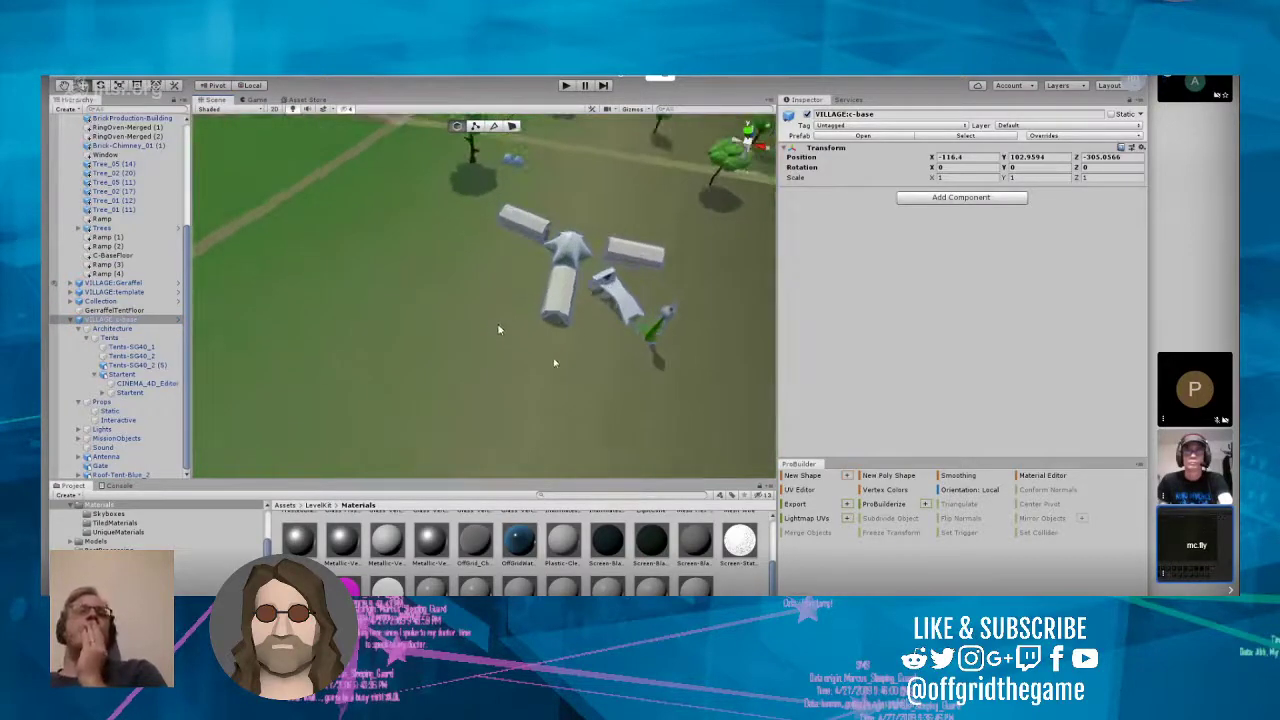
pyautogui.scroll(5, 554, 359)
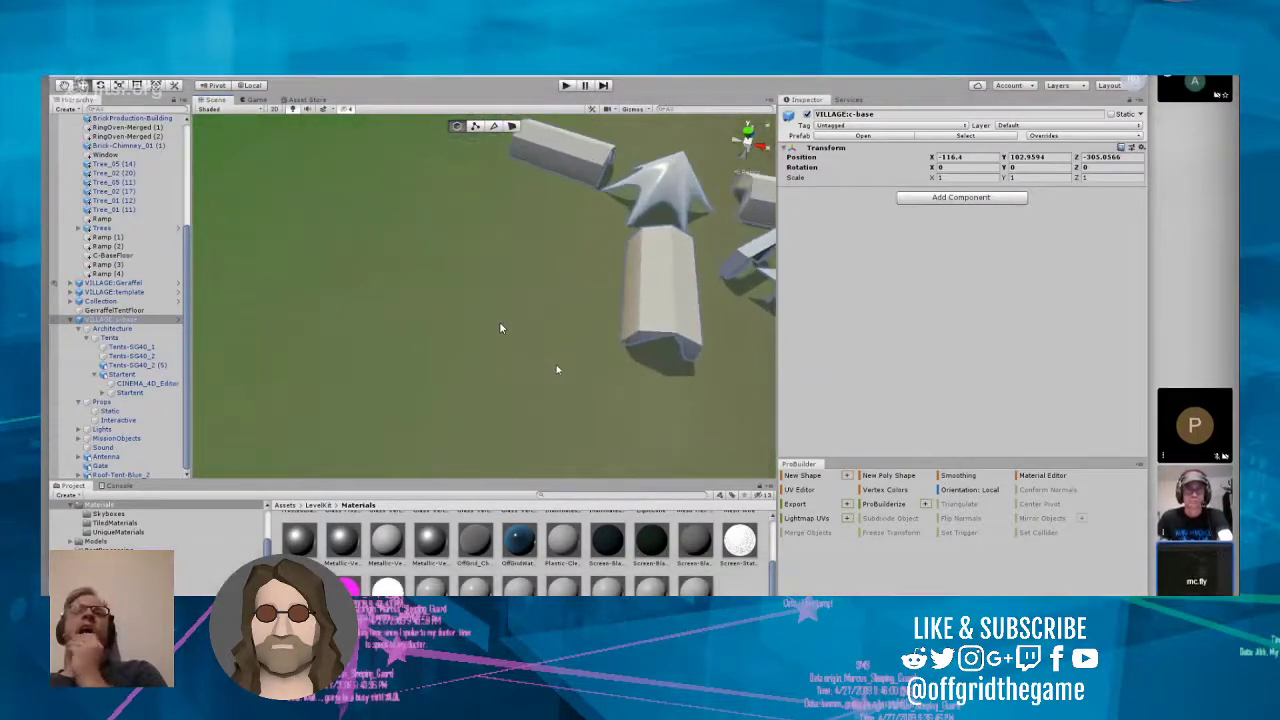
pyautogui.keyDown('alt'); pyautogui.moveTo(557, 365); pyautogui.dragTo(612, 344); pyautogui.keyUp('alt')
pyautogui.moveTo(612, 344); pyautogui.dragTo(661, 329, button='right')
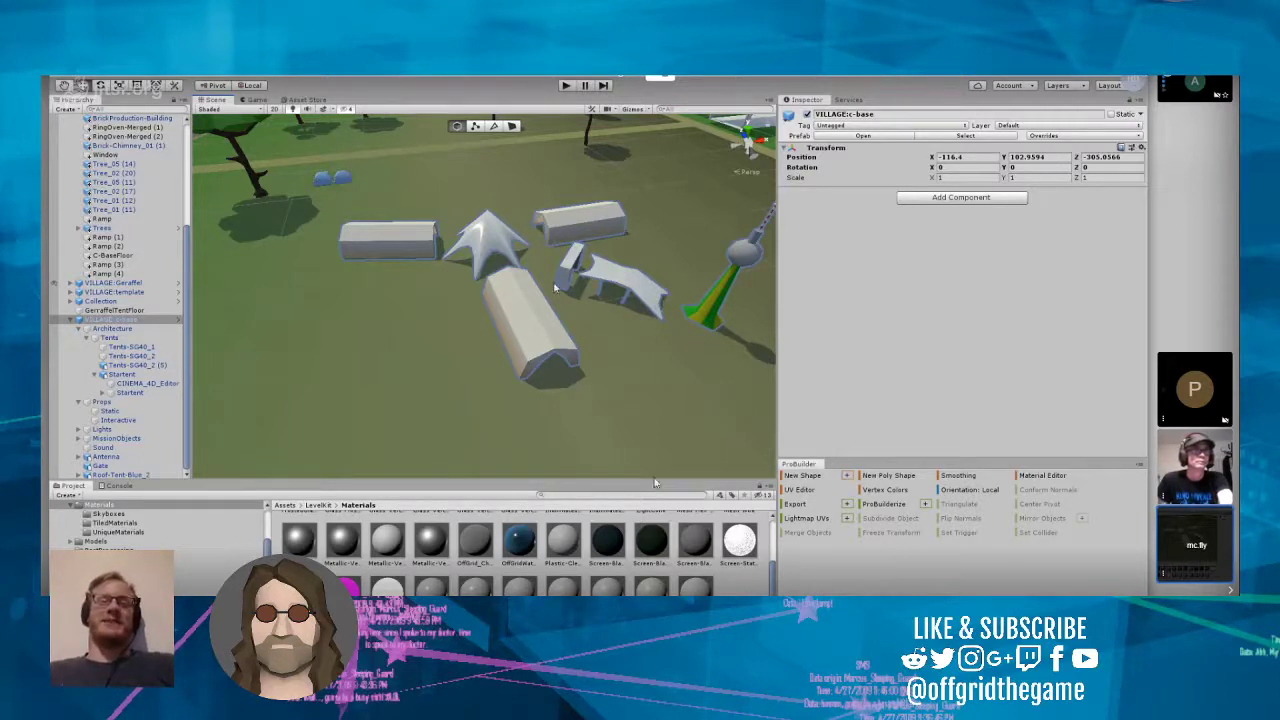
pyautogui.moveTo(554, 284); pyautogui.dragTo(496, 305, button='right')
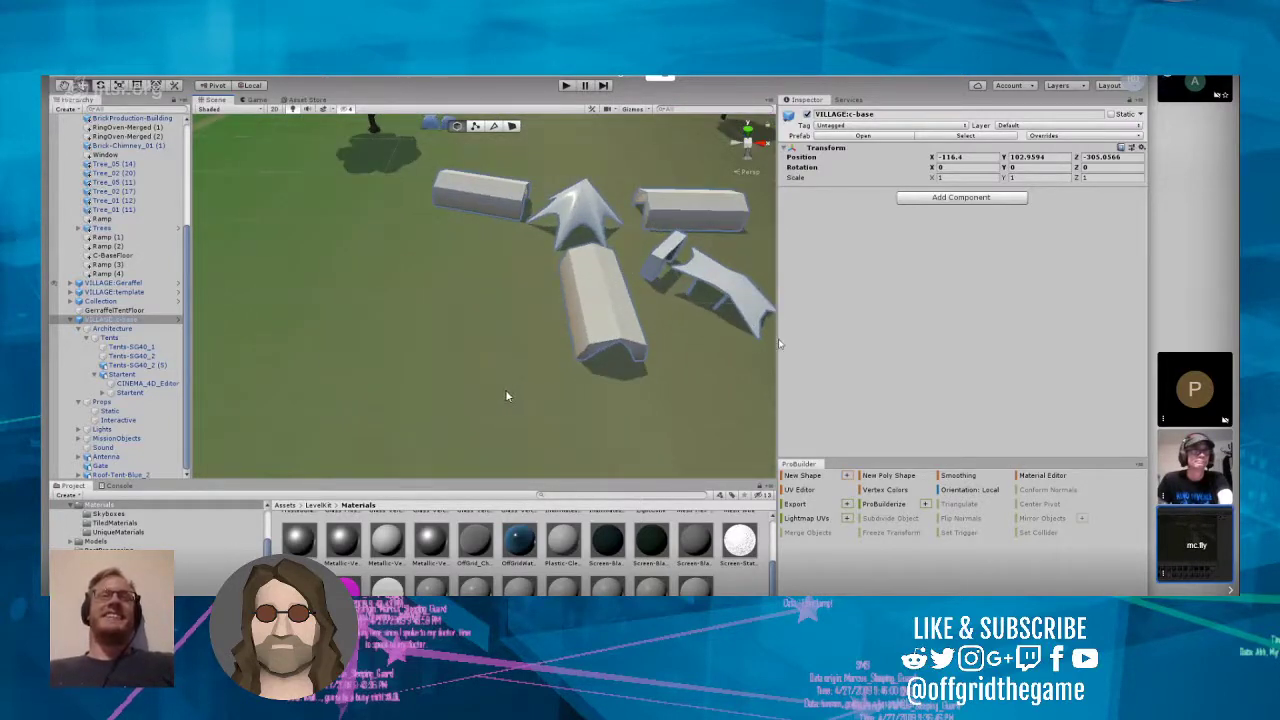
pyautogui.moveTo(776, 341); pyautogui.dragTo(1034, 351)
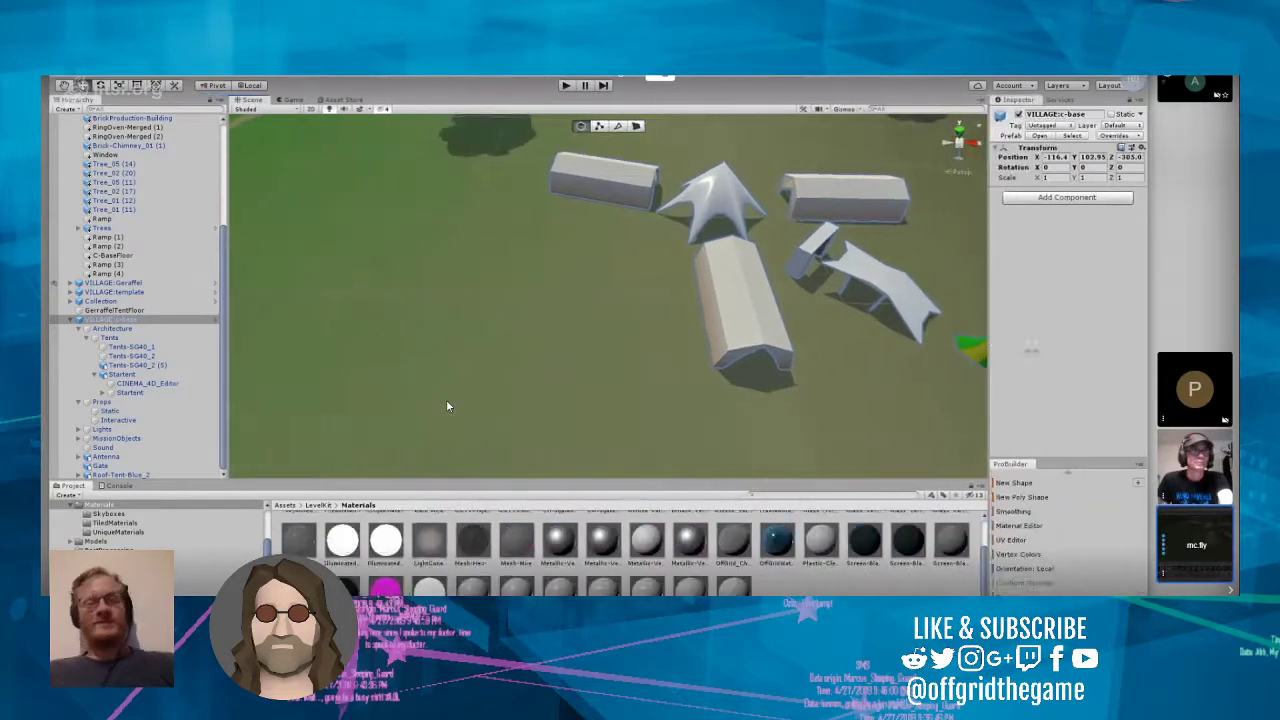
# Step: Examine the layout of the c-base tents, star tent, gate and antenna from an overview and from close range
pyautogui.moveTo(818, 388); pyautogui.dragTo(568, 278, button='right')
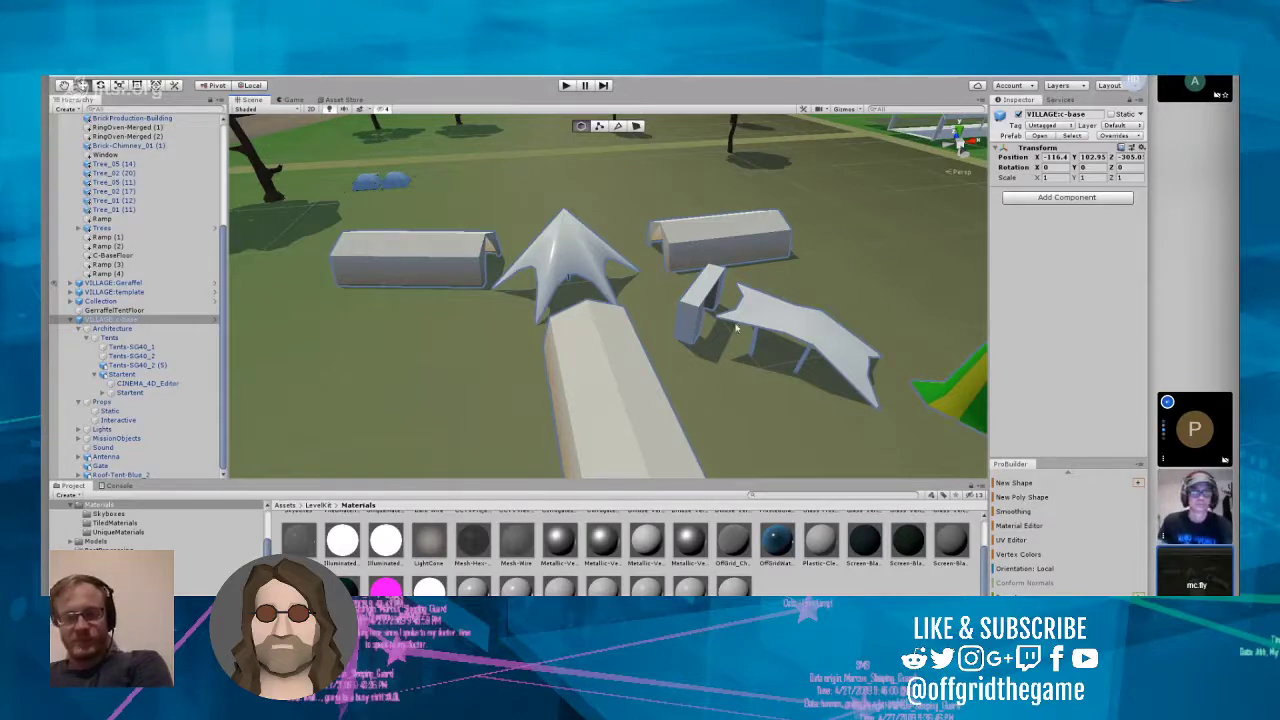
pyautogui.moveTo(733, 320); pyautogui.dragTo(662, 377)
pyautogui.scroll(-10, 727, 382)
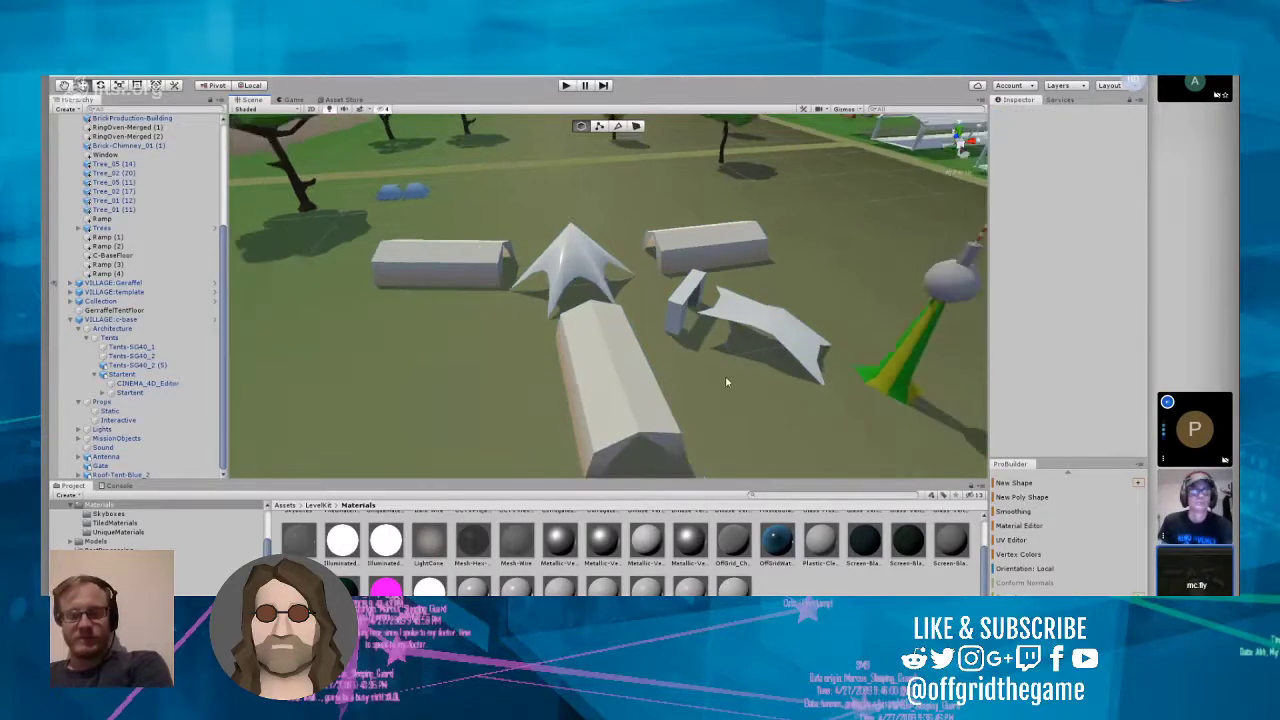
pyautogui.scroll(-4, 728, 383)
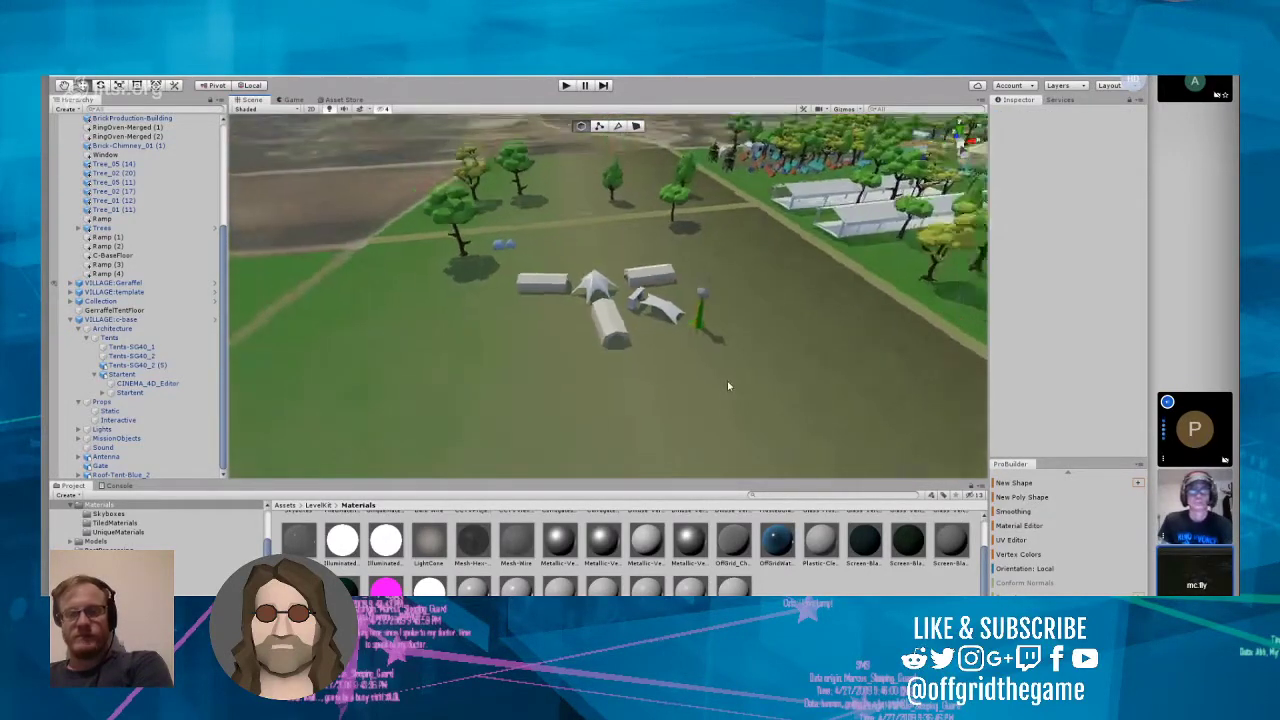
pyautogui.moveTo(716, 405); pyautogui.dragTo(740, 392, button='right')
pyautogui.scroll(6, 700, 380)
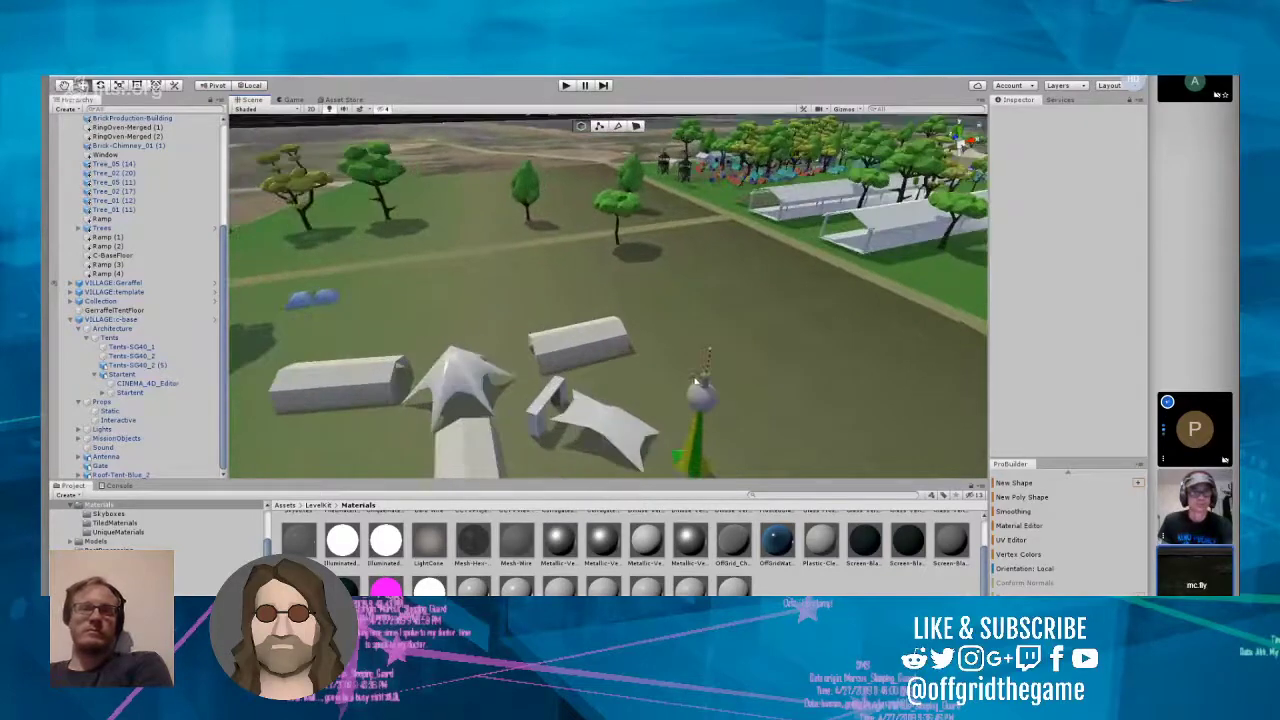
pyautogui.moveTo(708, 374); pyautogui.dragTo(646, 373, button='right')
pyautogui.scroll(1, 646, 374)
pyautogui.scroll(4, 645, 370)
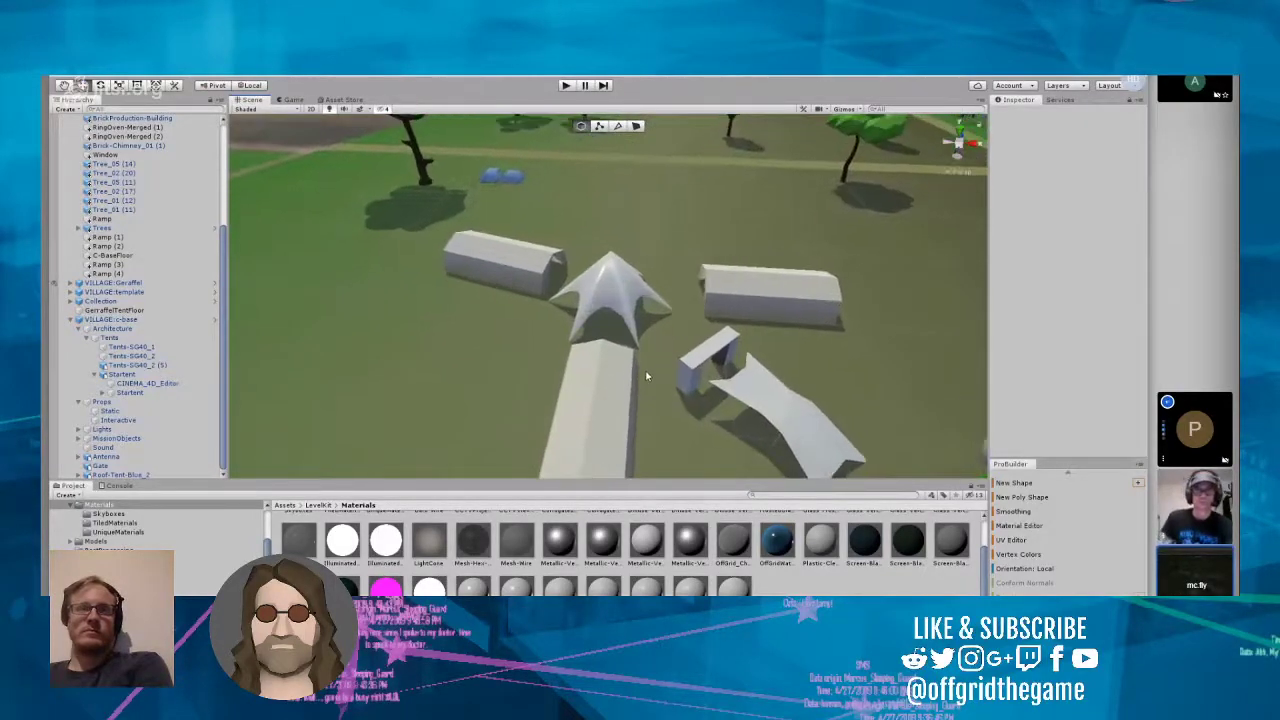
pyautogui.scroll(1, 648, 376)
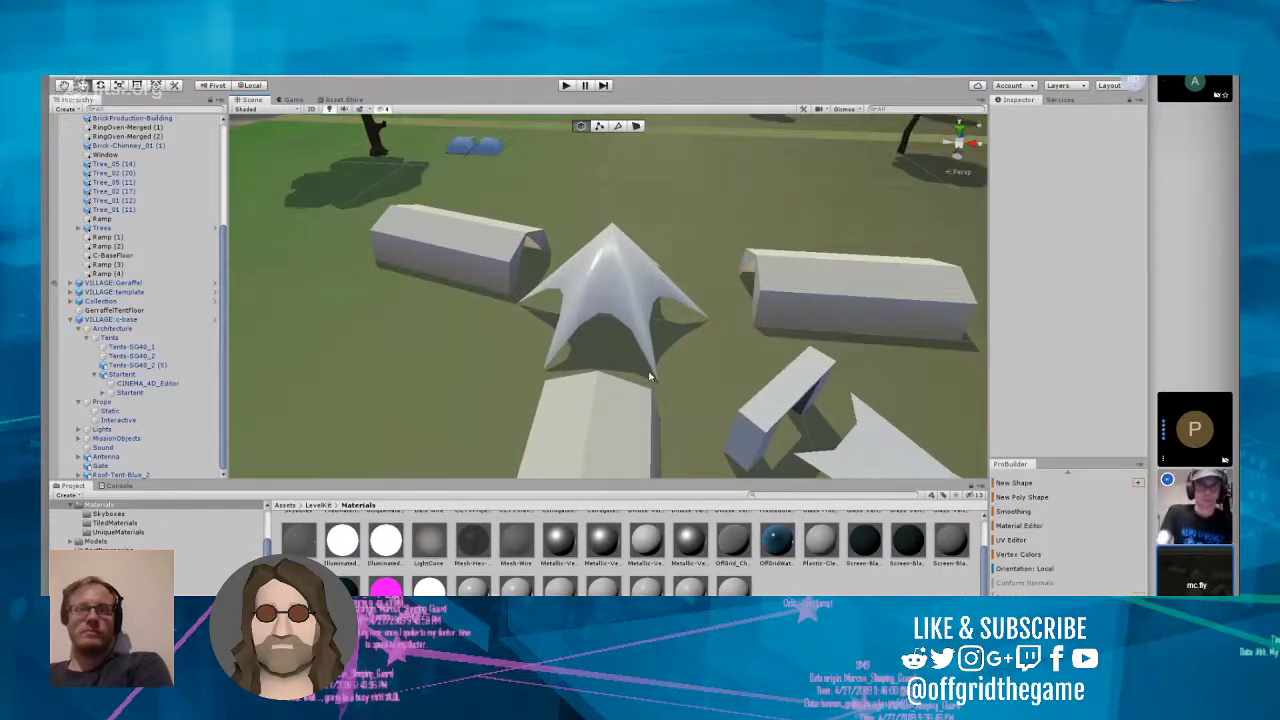
pyautogui.scroll(6, 700, 388)
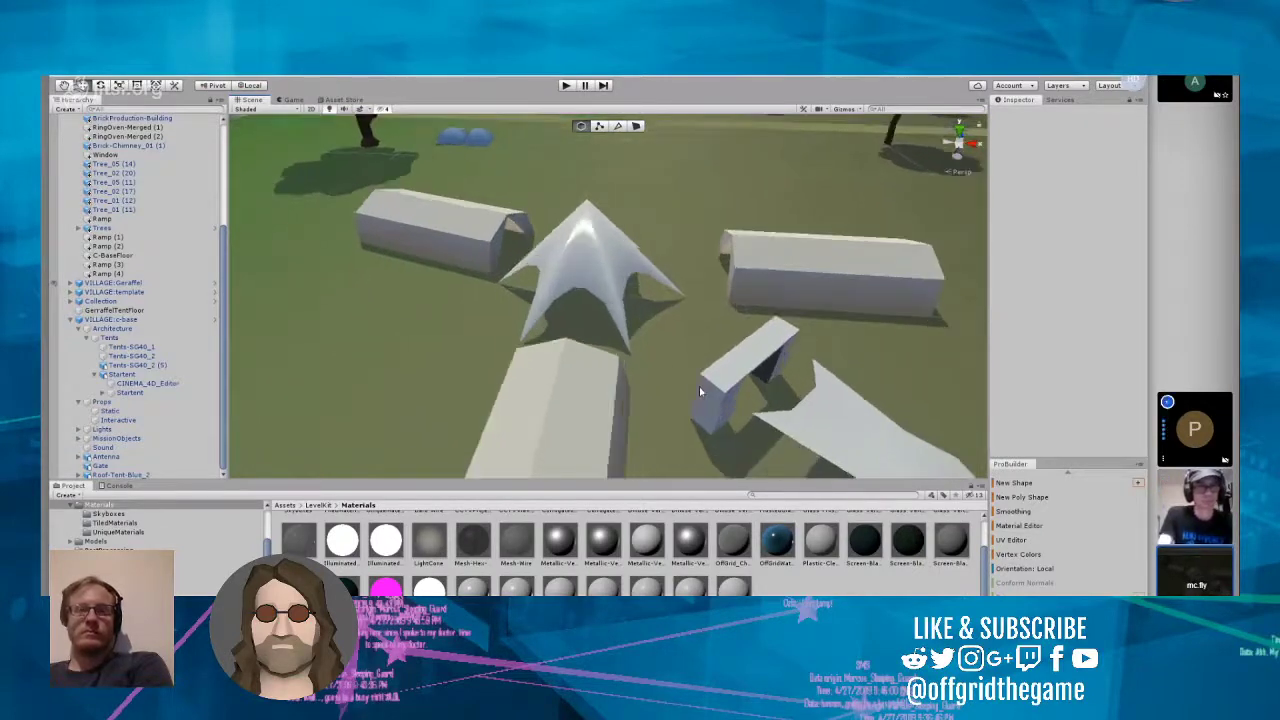
# Step: Select the Gate at the c-base entrance and adjust its height slightly at ground level
pyautogui.scroll(8, 700, 392)
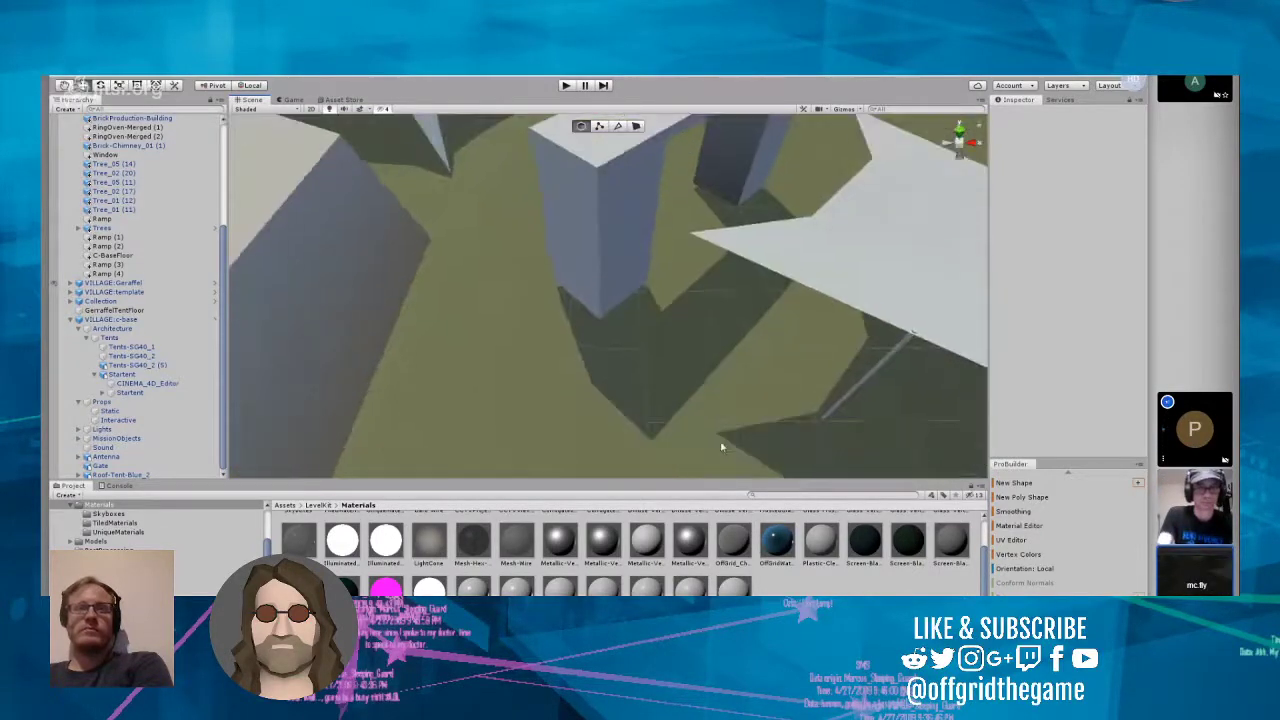
pyautogui.scroll(-4, 703, 442)
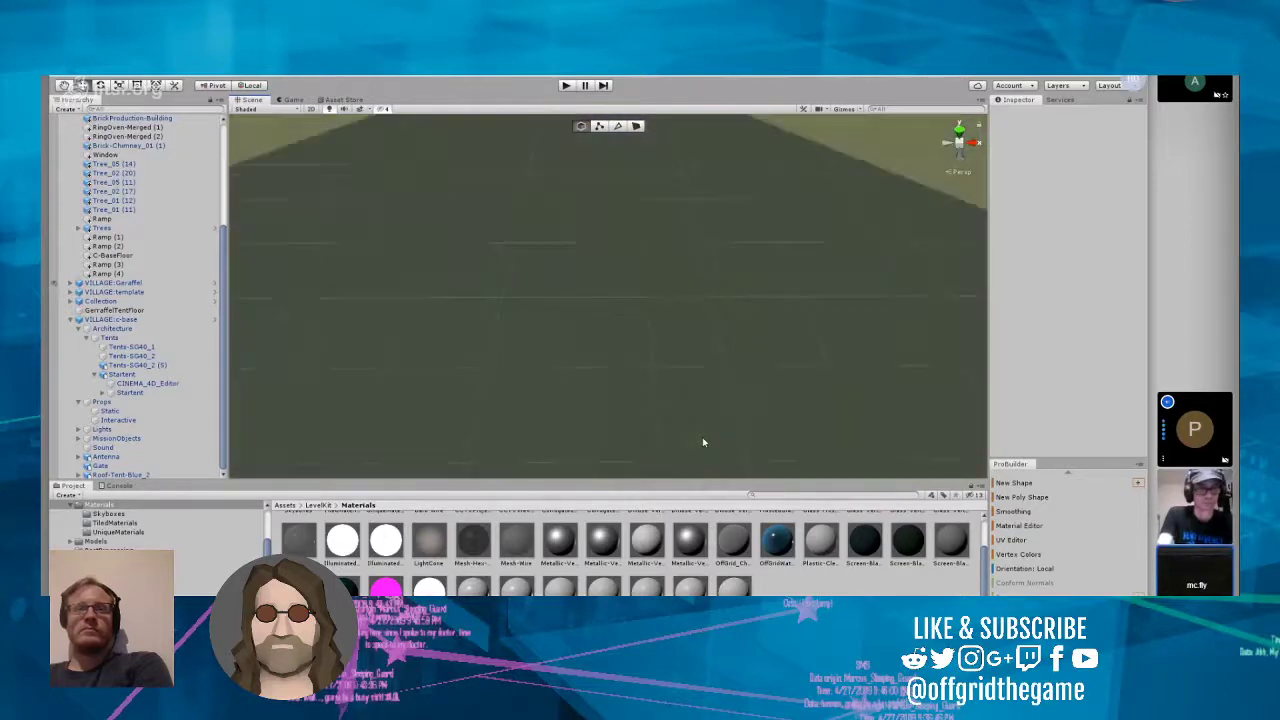
pyautogui.moveTo(721, 448); pyautogui.dragTo(903, 340, button='right')
pyautogui.scroll(5, 815, 343)
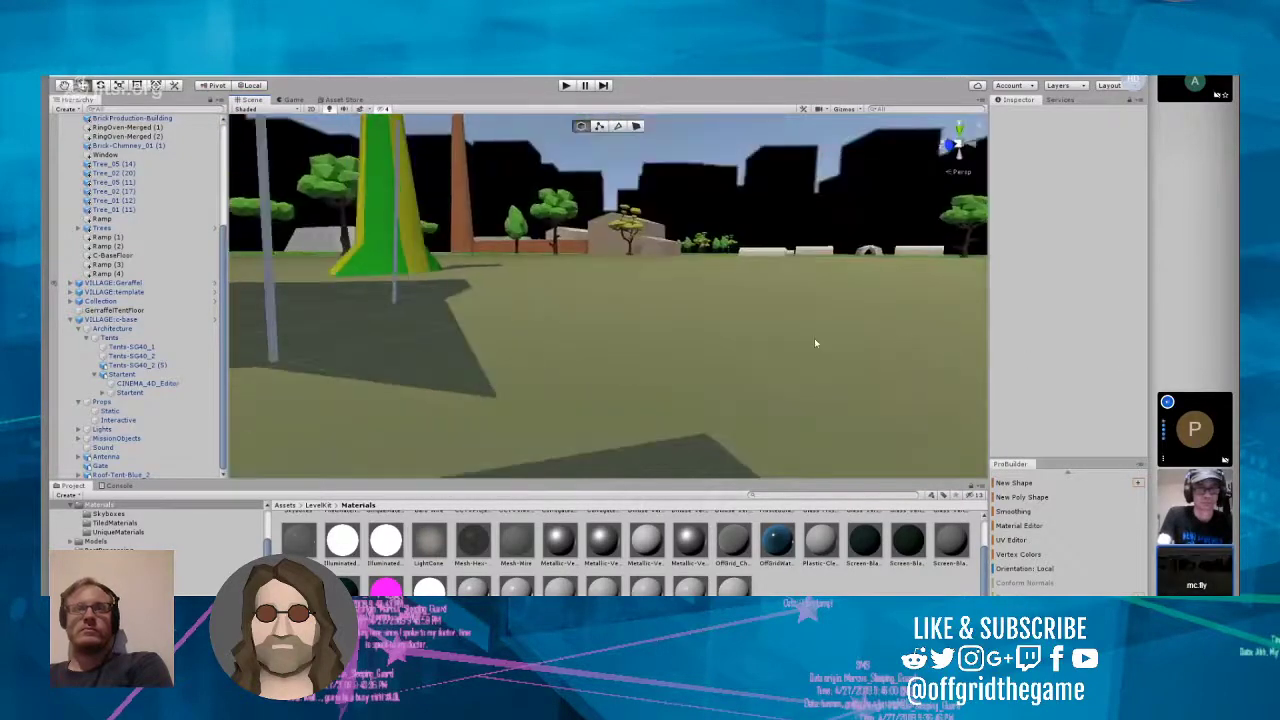
pyautogui.moveTo(817, 343); pyautogui.dragTo(451, 340, button='right')
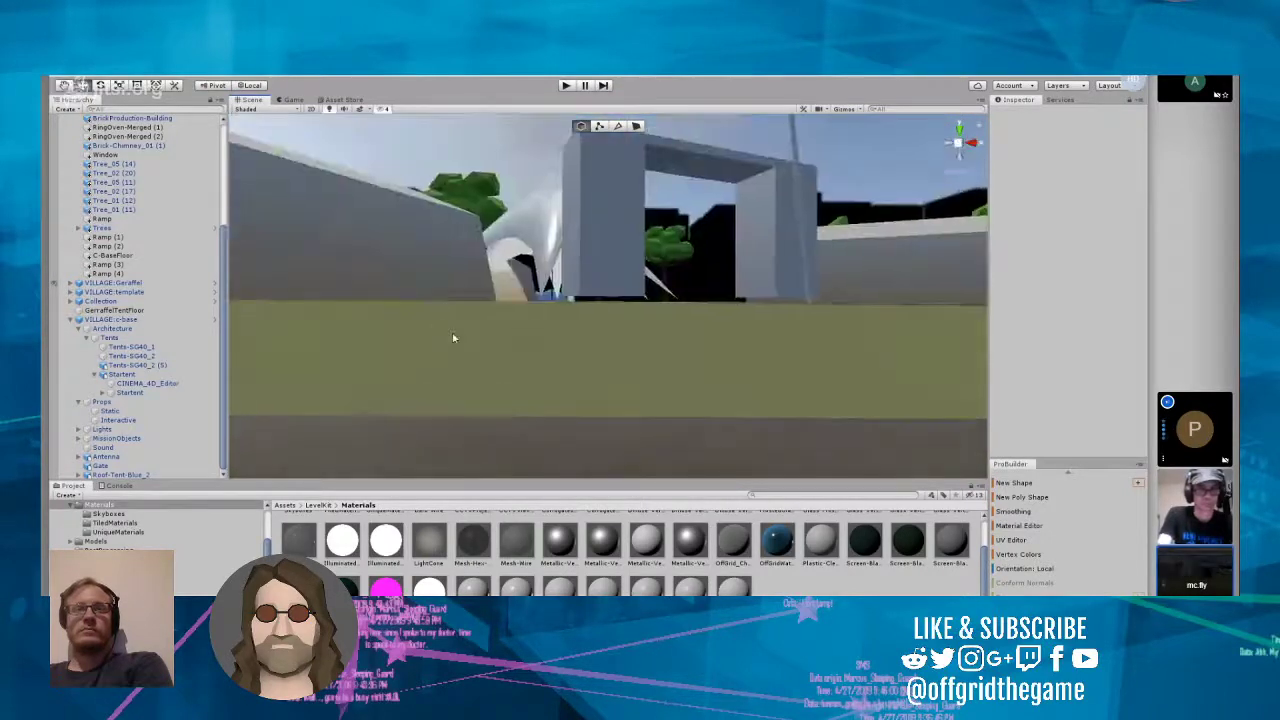
pyautogui.click(600, 257)
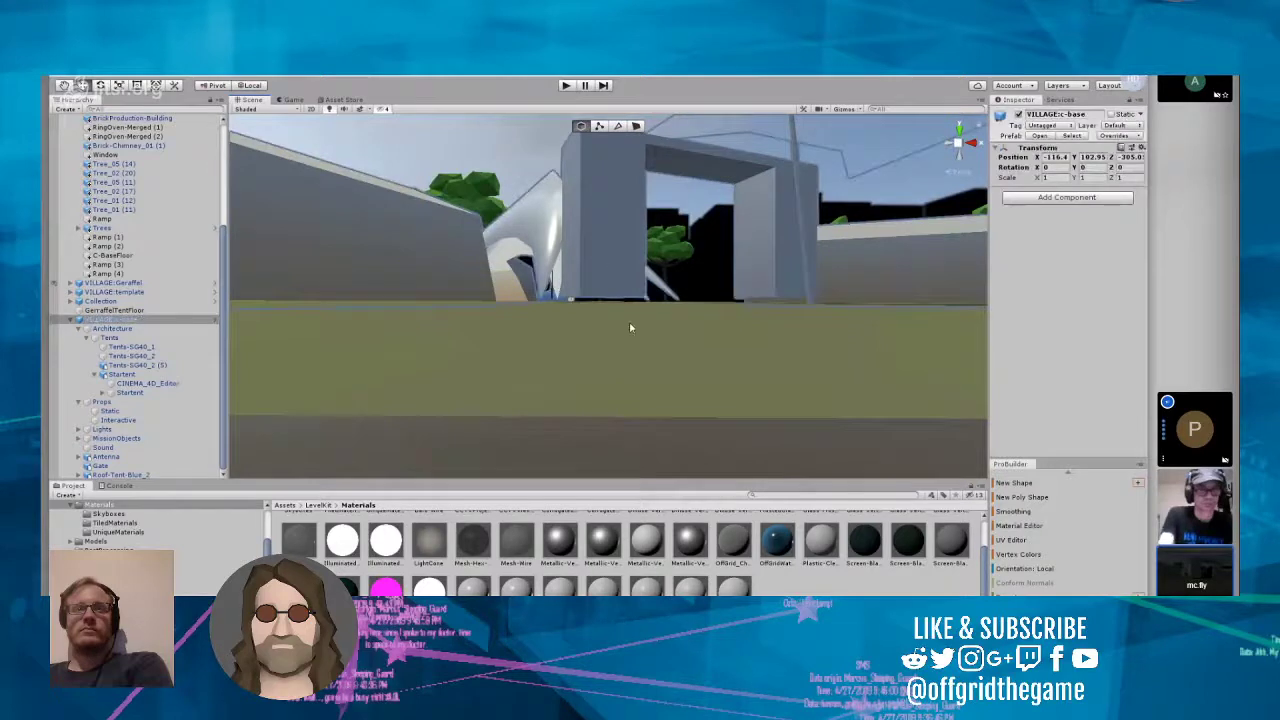
pyautogui.moveTo(631, 337); pyautogui.dragTo(571, 272, button='right')
pyautogui.click(571, 272)
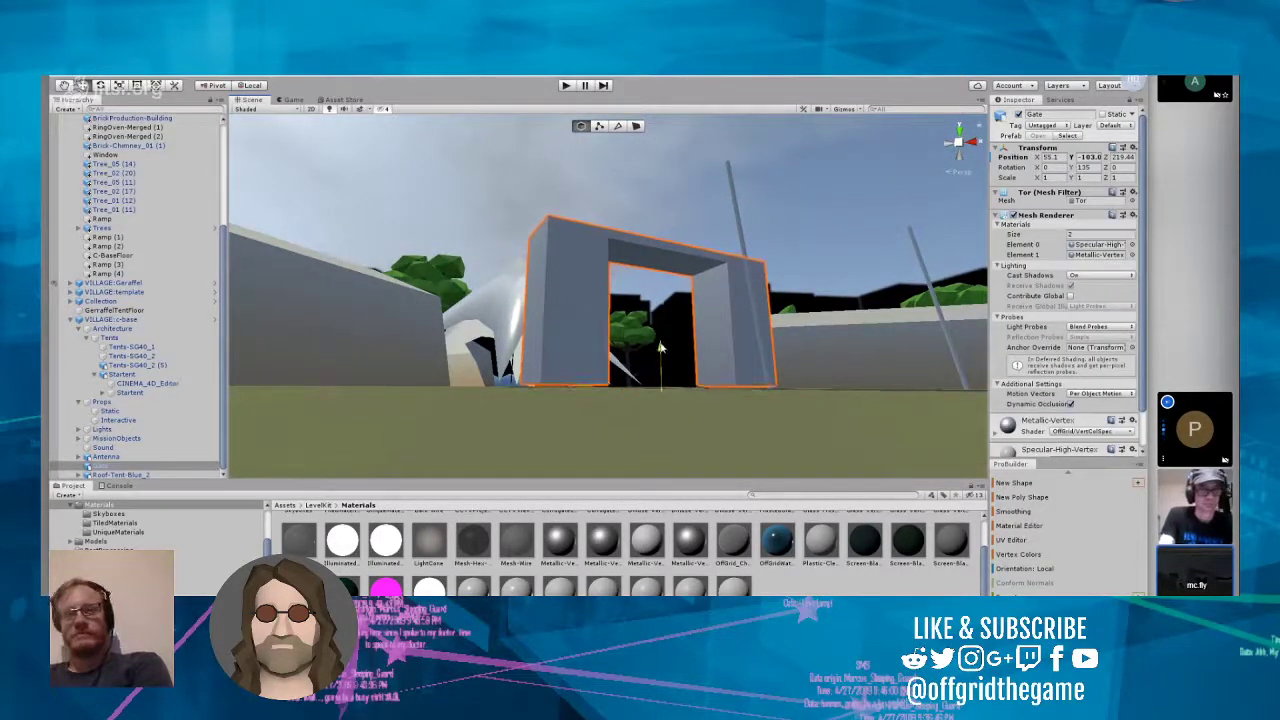
pyautogui.moveTo(661, 348); pyautogui.dragTo(660, 348)
pyautogui.click(645, 335)
# Step: Replace the Element 0 material of Zeltplane in Roof-Tent-Blue_2 with the LevelKit material Specular-High-Vertex-2sided
pyautogui.moveTo(504, 345); pyautogui.dragTo(618, 328, button='right')
pyautogui.scroll(-4, 617, 323)
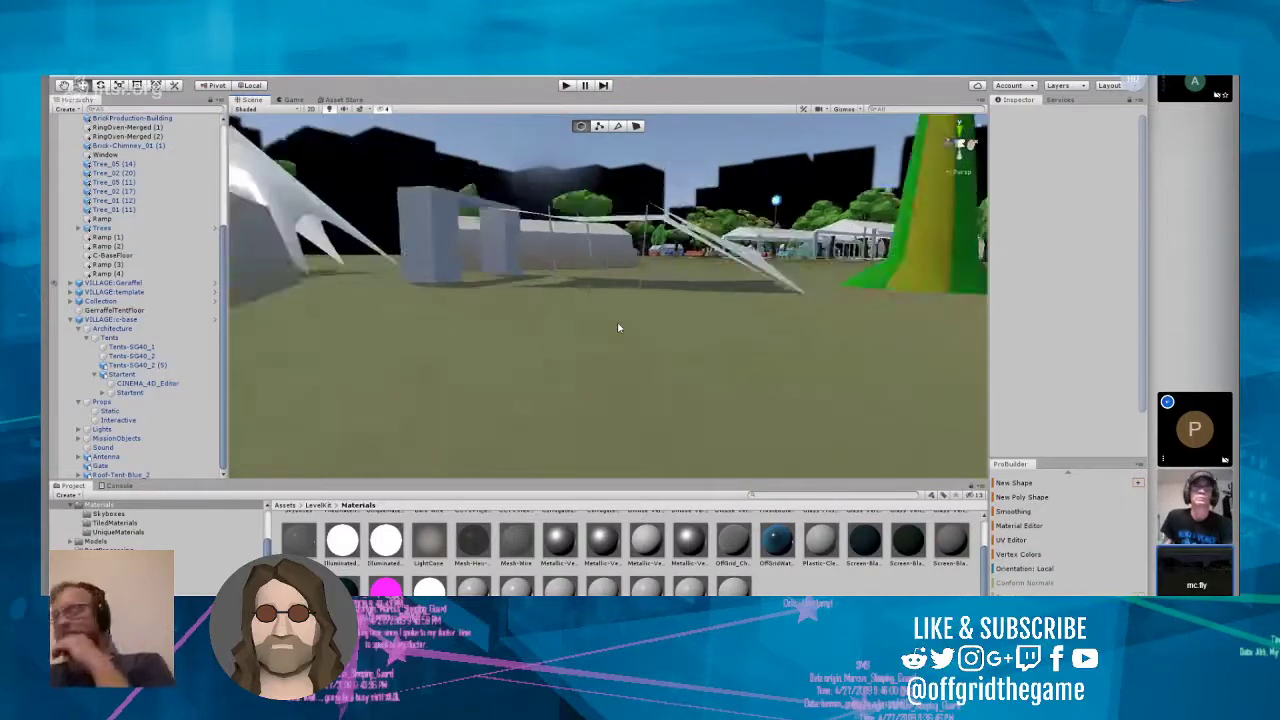
pyautogui.moveTo(622, 350)
pyautogui.mouseDown(button='right')
pyautogui.moveTo(628, 238)
pyautogui.moveTo(624, 314)
pyautogui.moveTo(606, 351)
pyautogui.mouseUp(button='right')
pyautogui.scroll(1, 636, 256)
pyautogui.scroll(3, 638, 260)
pyautogui.click(606, 351)
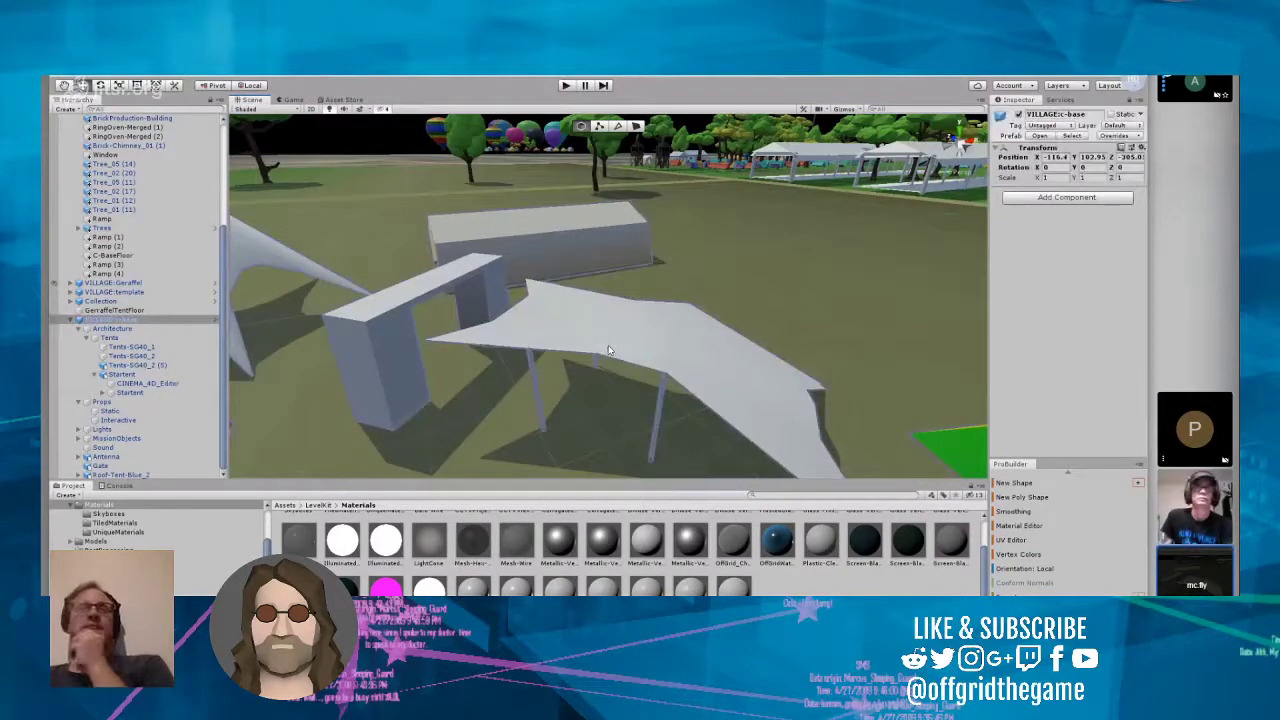
pyautogui.click(607, 341)
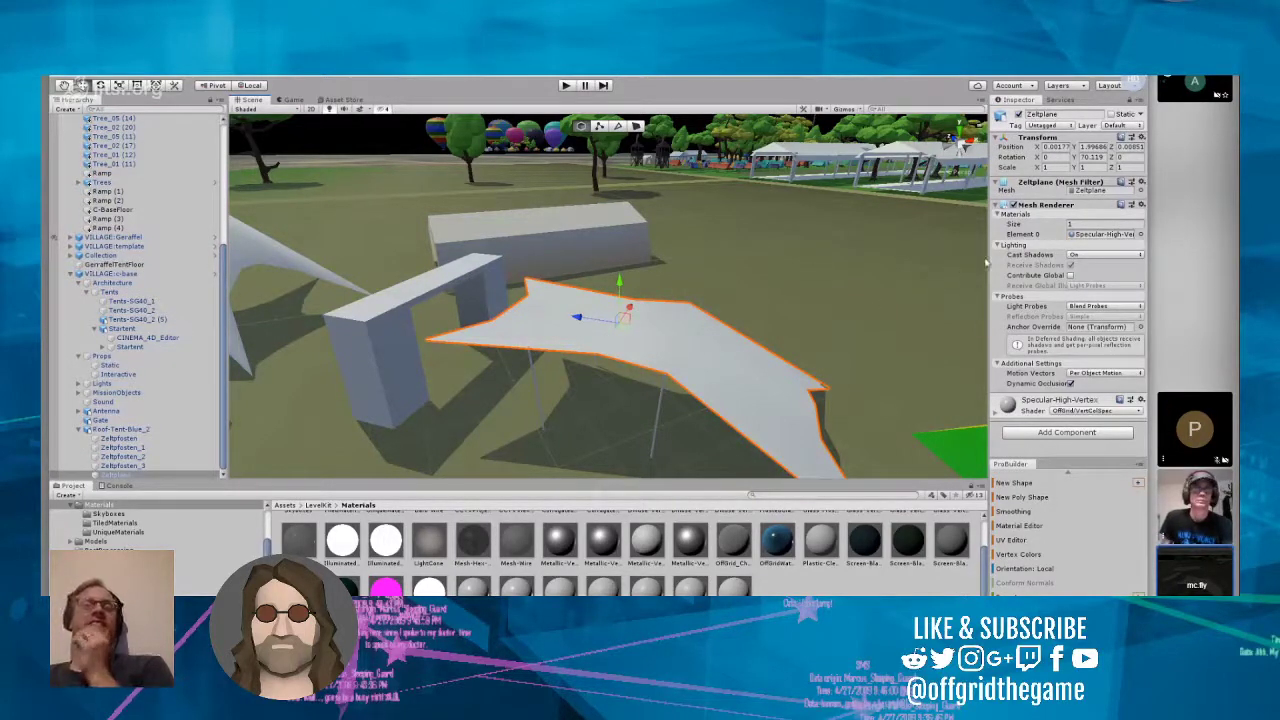
pyautogui.click(1140, 234)
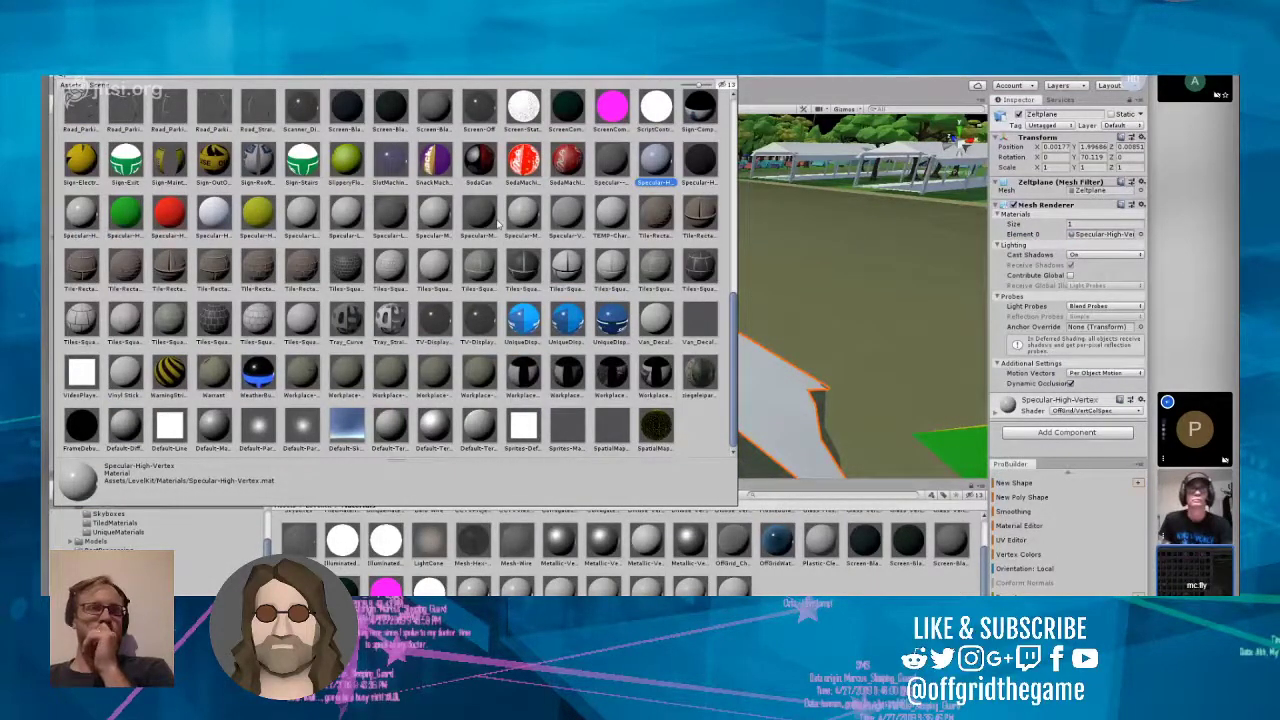
pyautogui.click(512, 168)
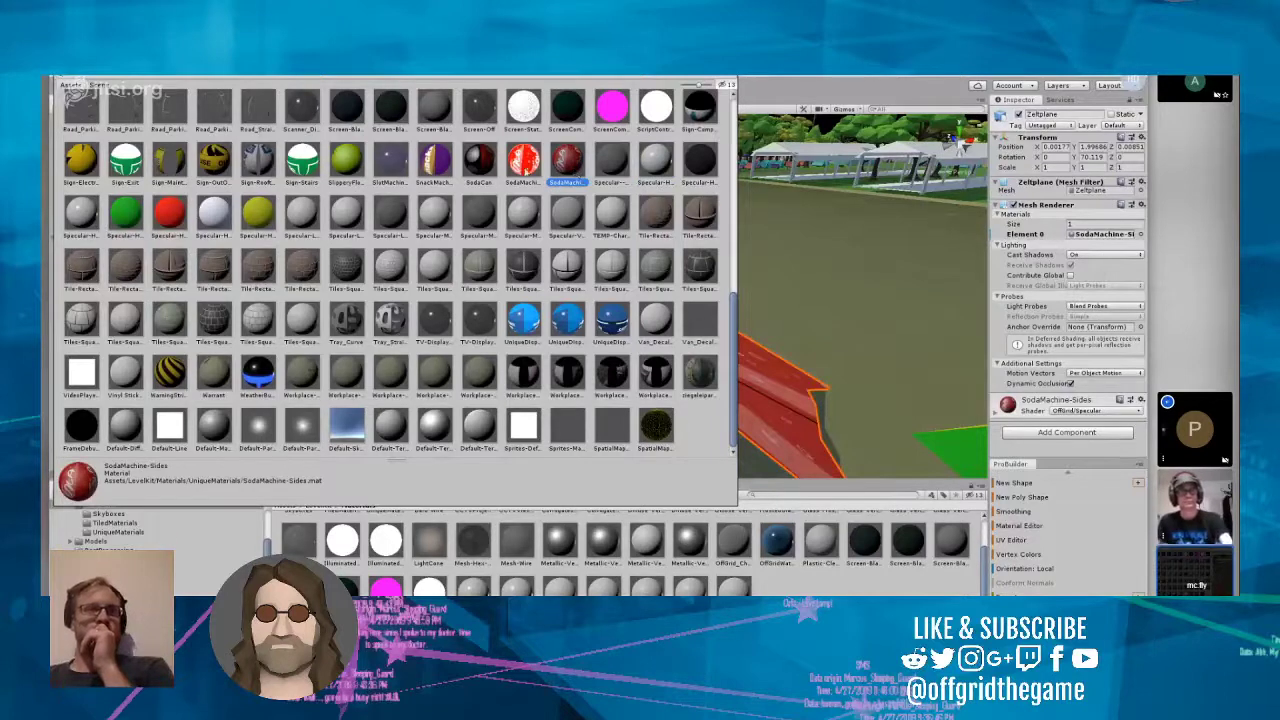
pyautogui.click(564, 170)
pyautogui.click(606, 170)
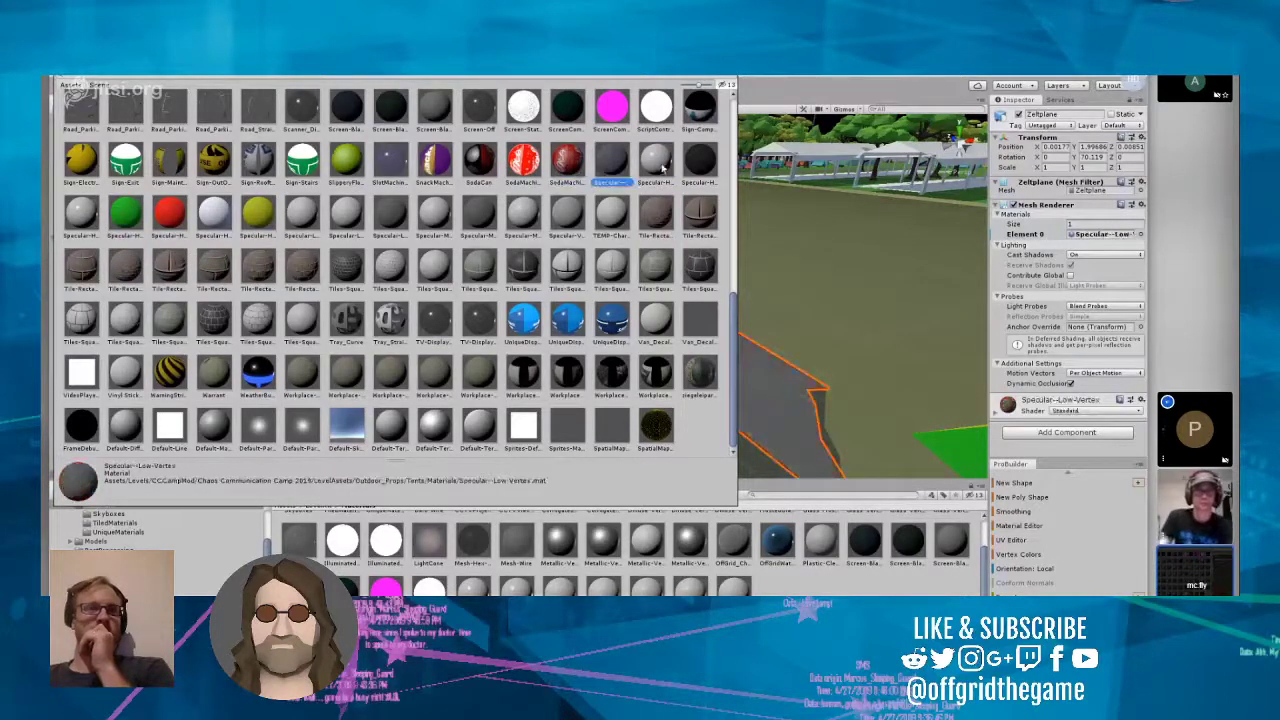
pyautogui.click(654, 170)
pyautogui.click(698, 171)
pyautogui.click(86, 215)
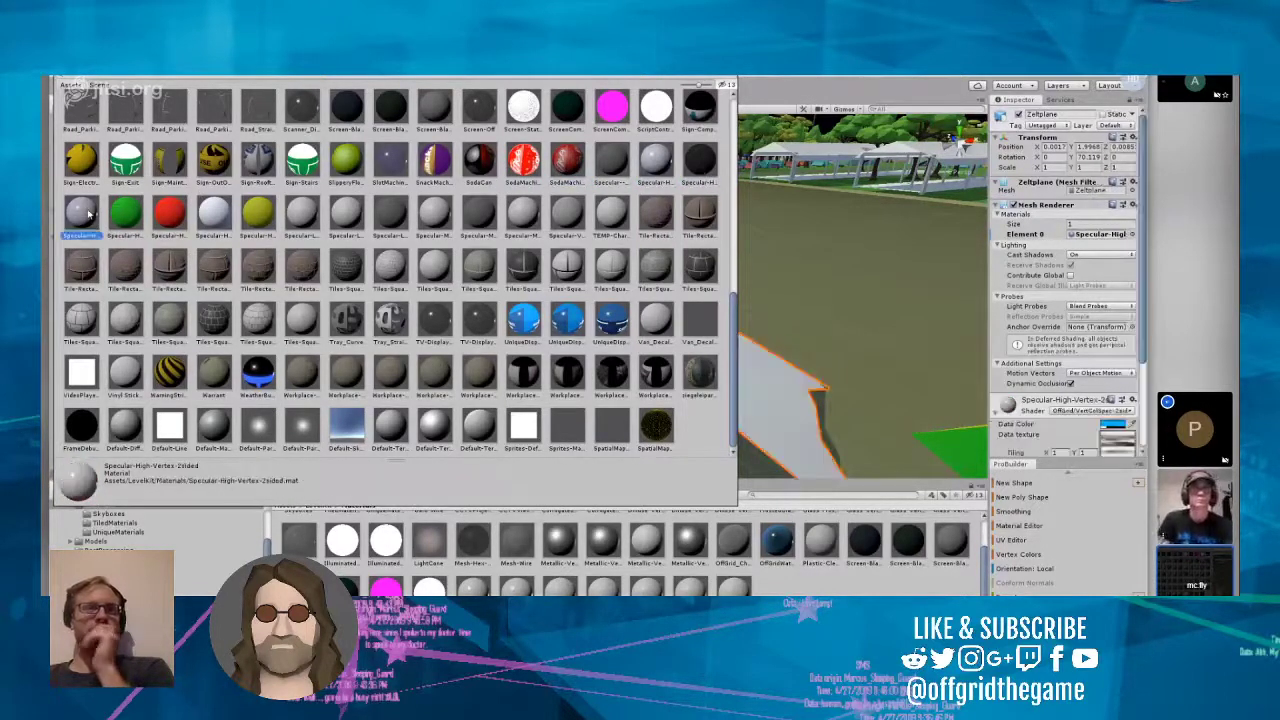
pyautogui.click(129, 220)
pyautogui.click(84, 220)
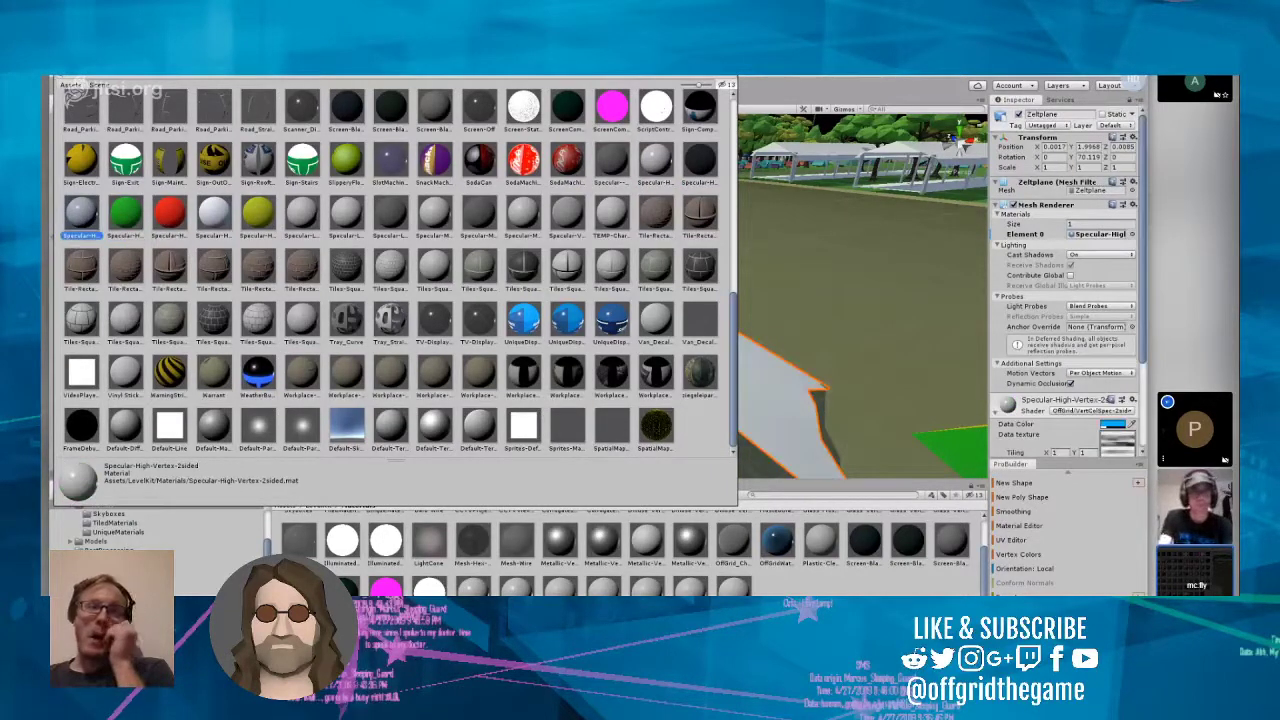
pyautogui.click(729, 76)
# Step: Inspect the tent surfaces from below, inside and outside, including the long tents and the star tent
pyautogui.moveTo(700, 212); pyautogui.dragTo(523, 163, button='right')
pyautogui.scroll(4, 682, 279)
pyautogui.scroll(2, 682, 279)
pyautogui.scroll(-6, 542, 219)
pyautogui.scroll(4, 576, 254)
pyautogui.moveTo(582, 296); pyautogui.dragTo(579, 273, button='right')
pyautogui.scroll(6, 579, 273)
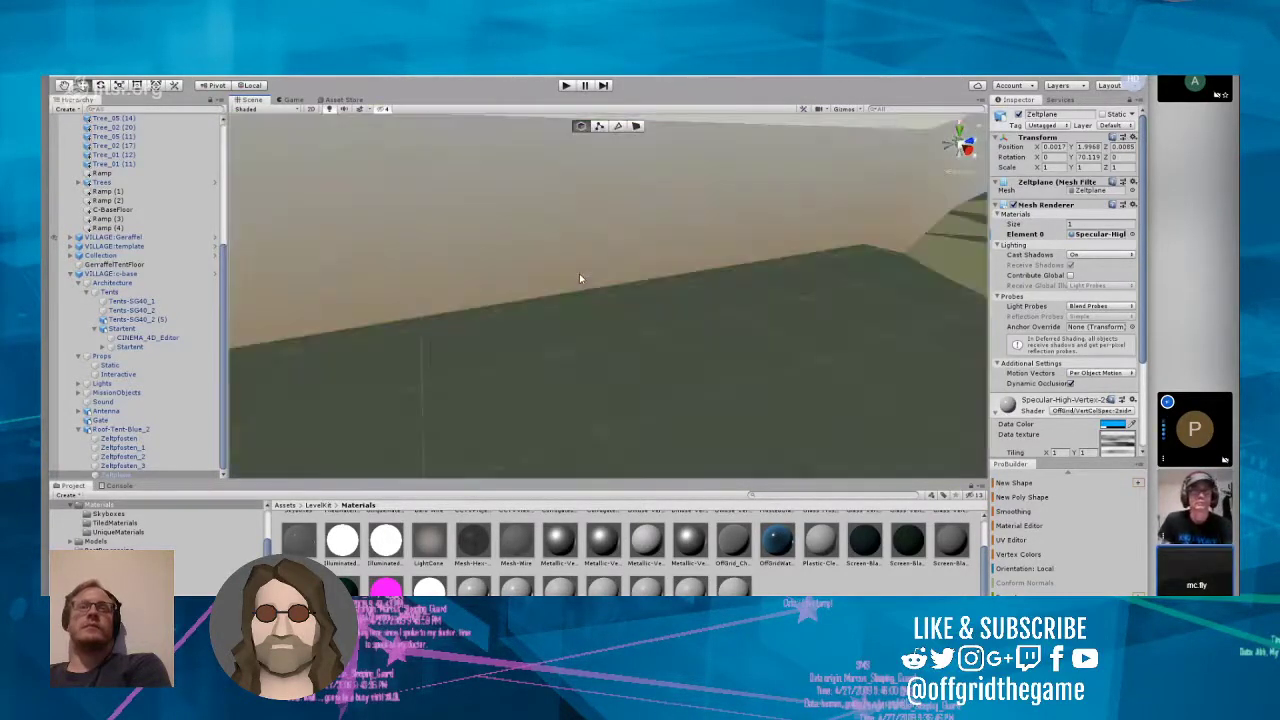
pyautogui.scroll(4, 579, 278)
pyautogui.moveTo(583, 277); pyautogui.dragTo(820, 246, button='right')
pyautogui.scroll(5, 724, 248)
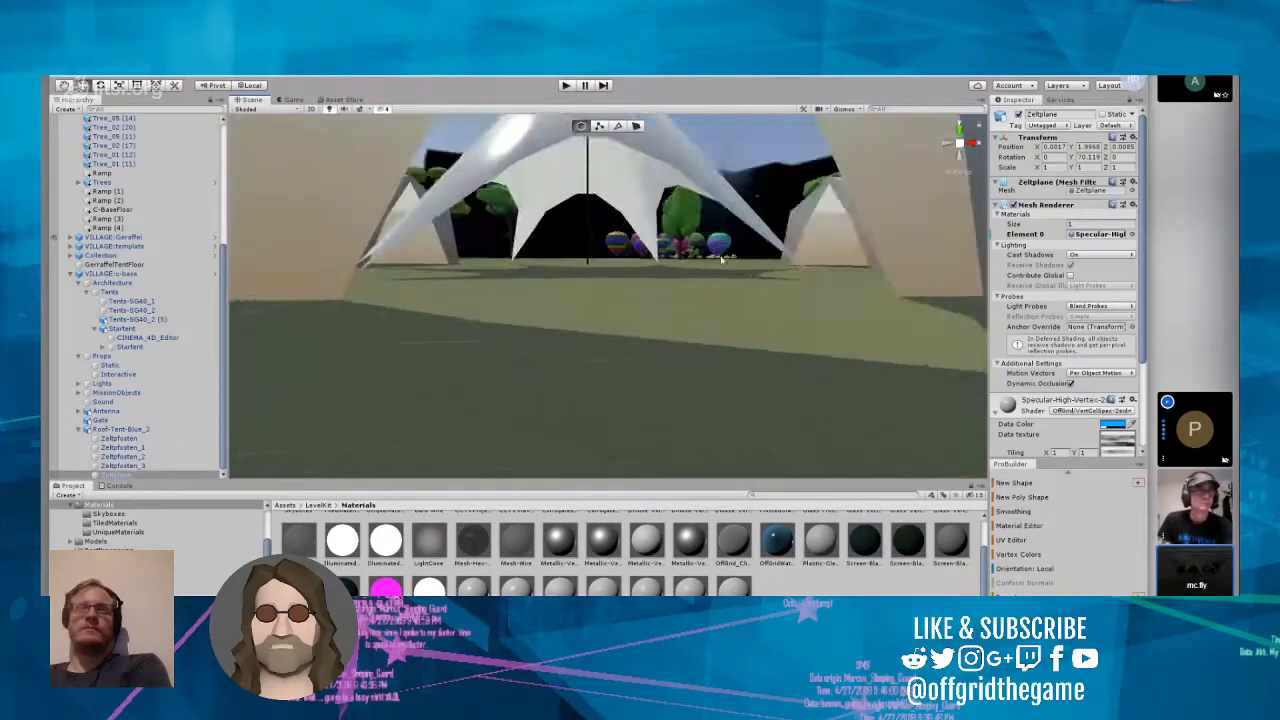
pyautogui.scroll(4, 722, 258)
pyautogui.moveTo(706, 231); pyautogui.dragTo(527, 371, button='right')
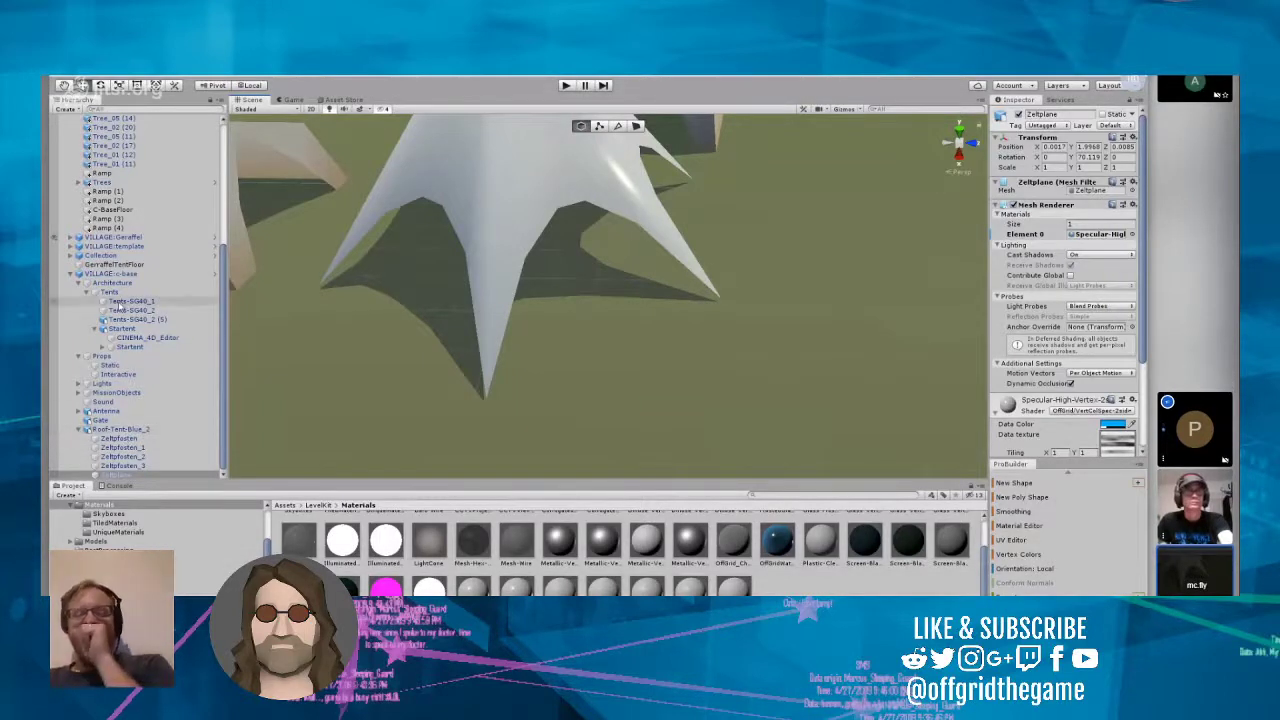
# Step: Frame the VILLAGE:c-base object in the scene and open its VILLAGE_c-base prefab for editing
pyautogui.click(117, 274)
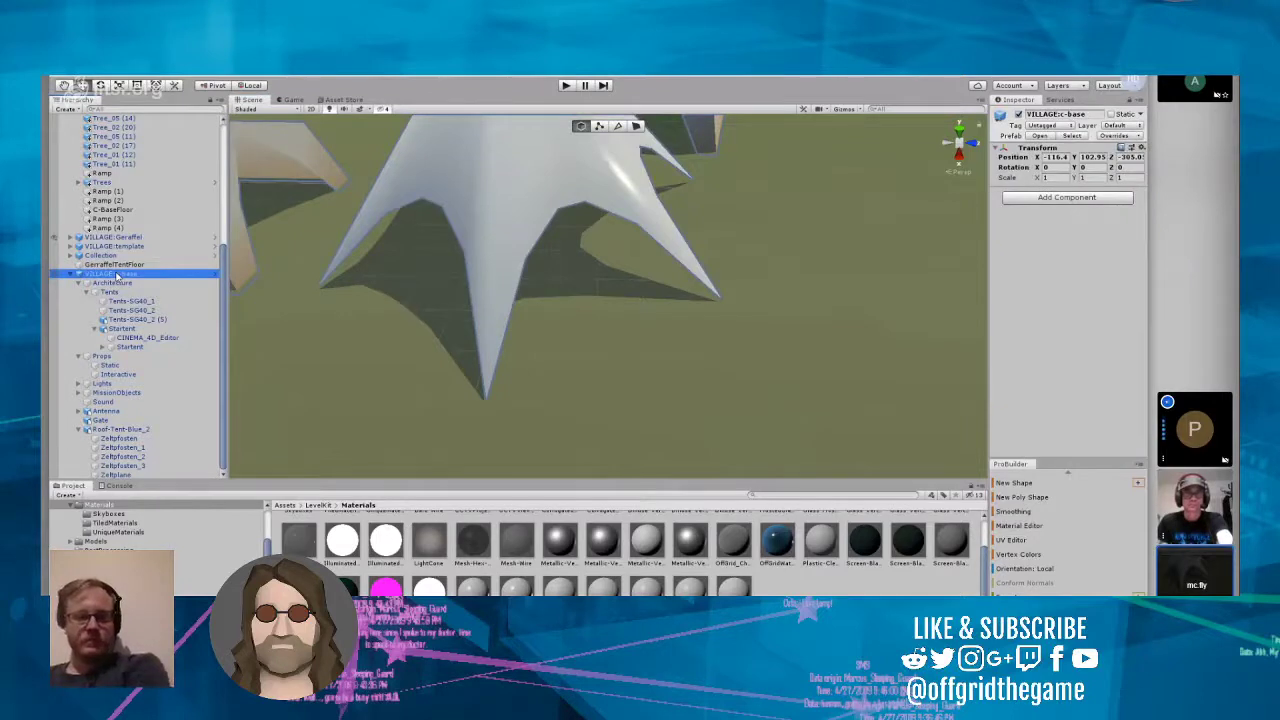
pyautogui.click(104, 358)
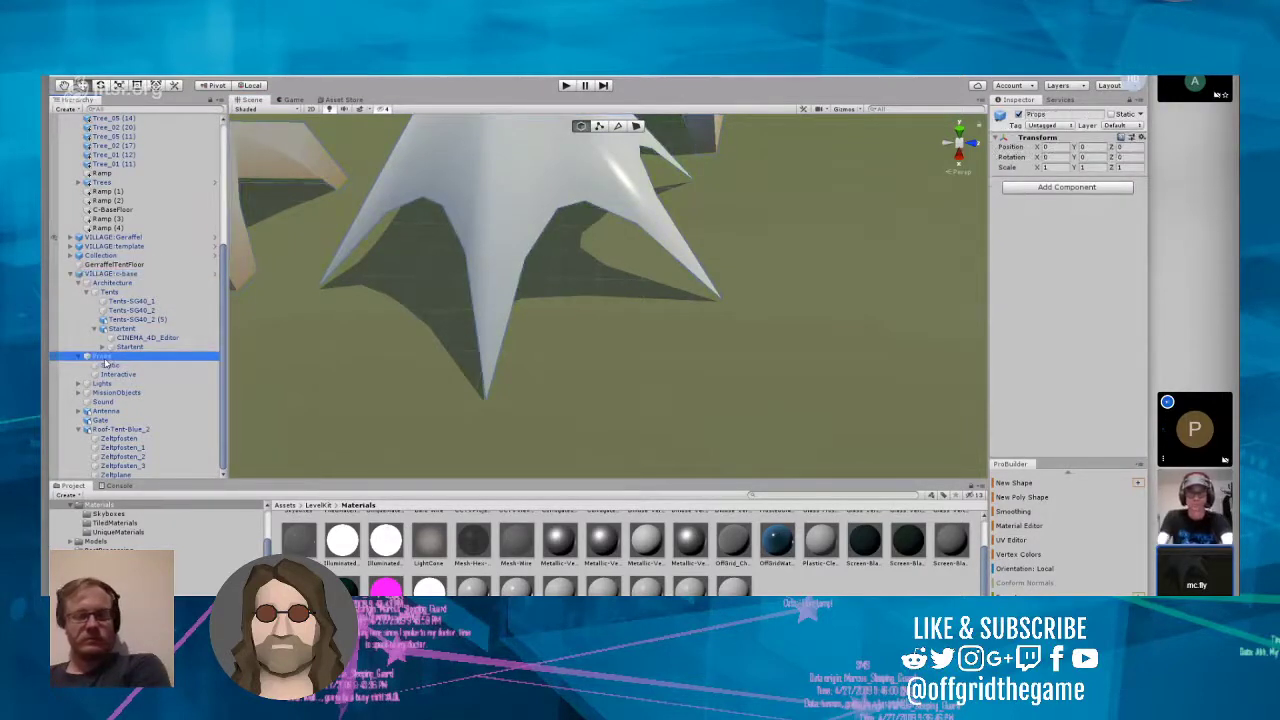
pyautogui.click(117, 275)
pyautogui.doubleClick(117, 275)
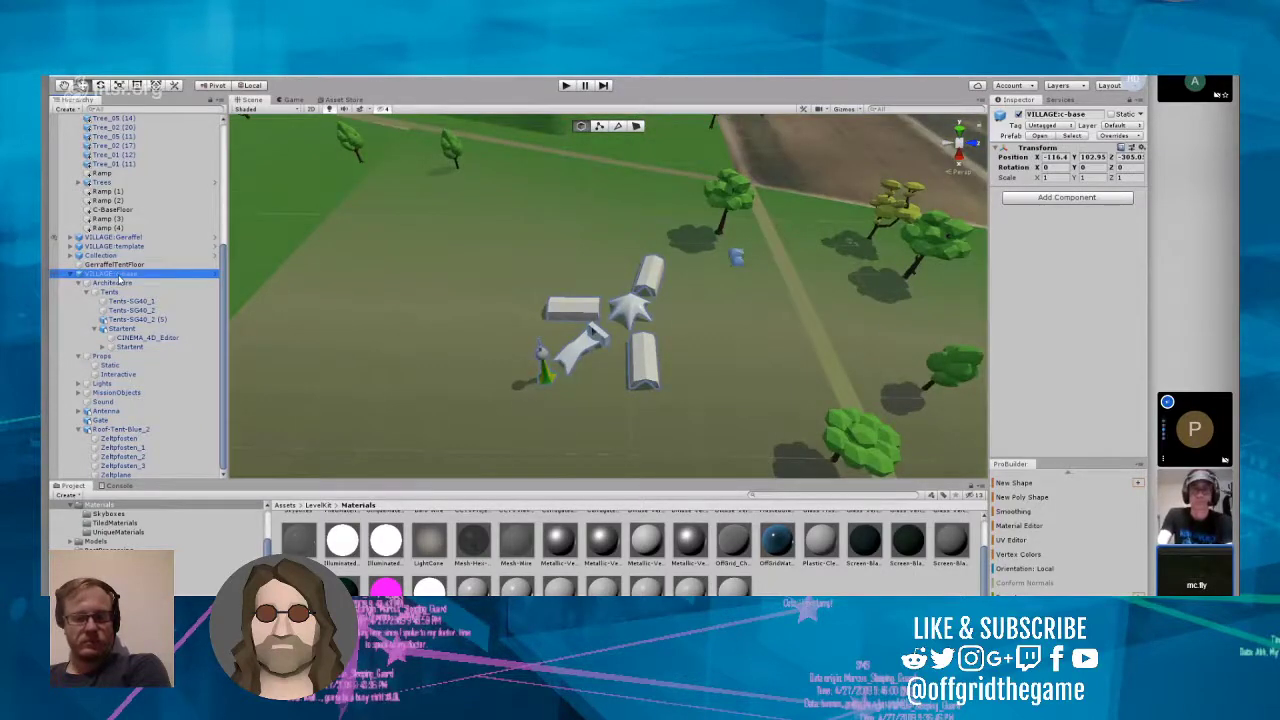
pyautogui.click(216, 275)
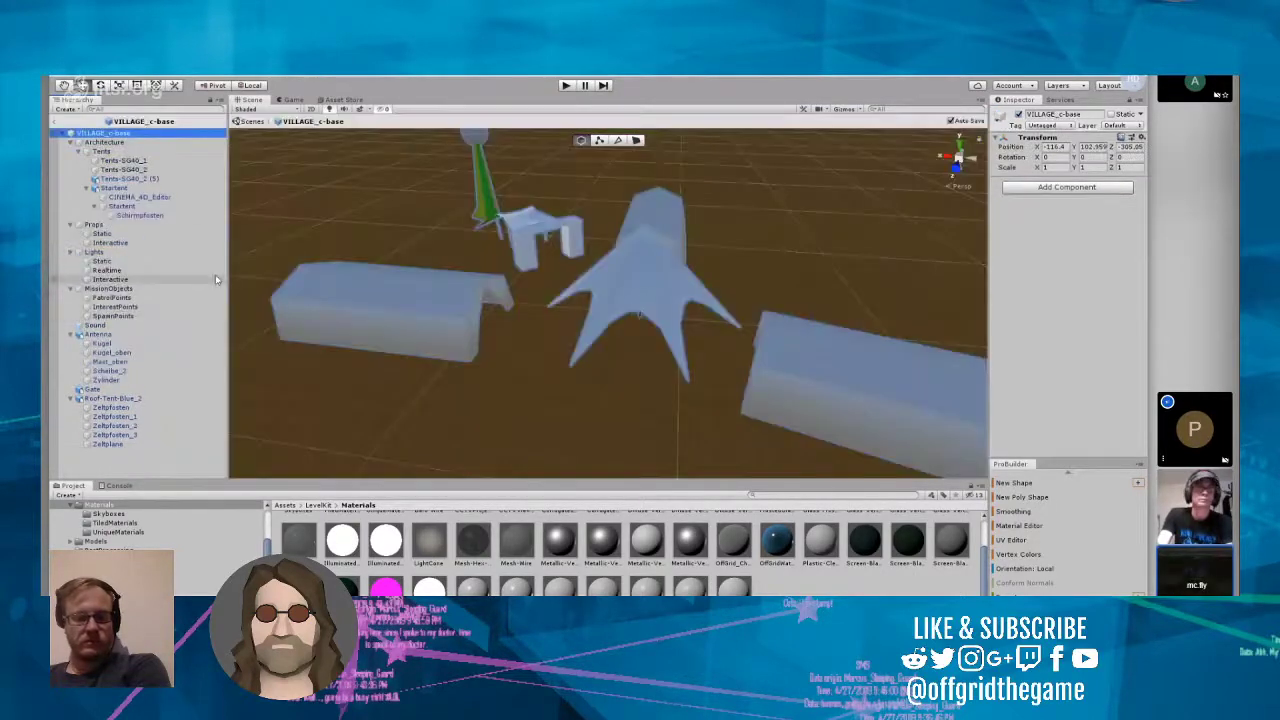
pyautogui.click(350, 416)
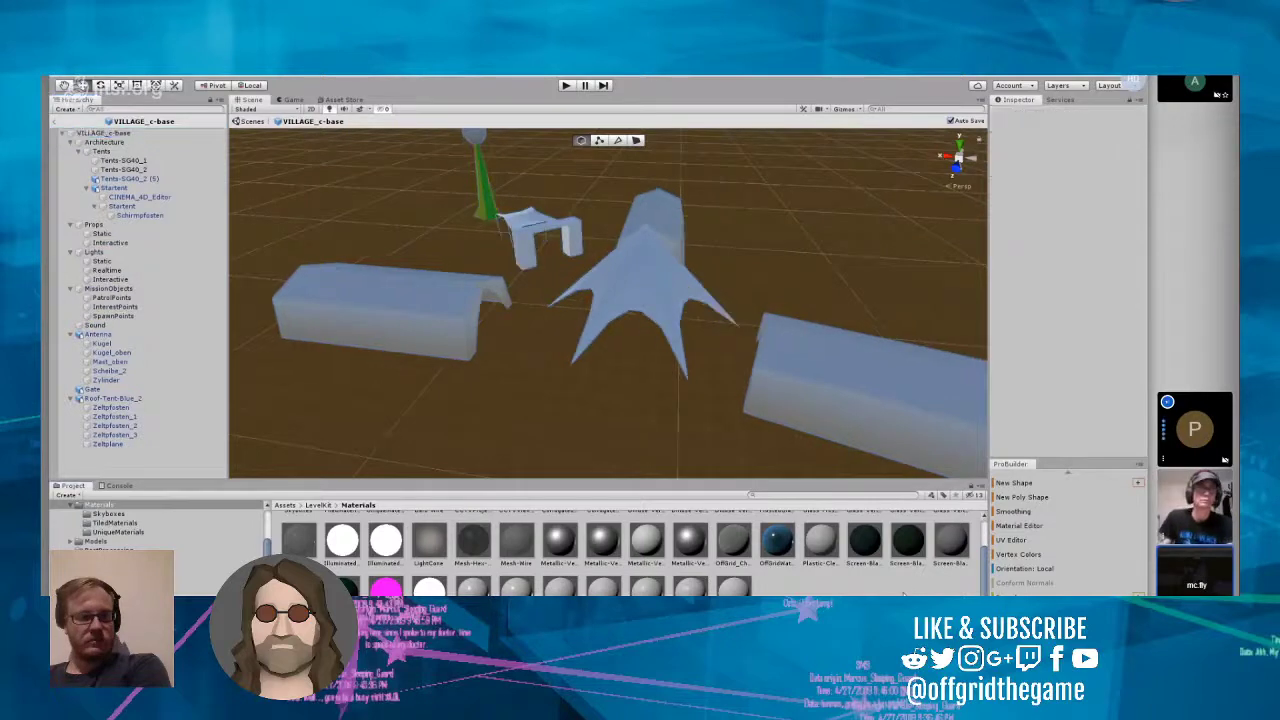
# Step: Go up from the LevelKit materials to the project's Assets root and open the Levels folder
pyautogui.scroll(1, 903, 592)
pyautogui.click(320, 505)
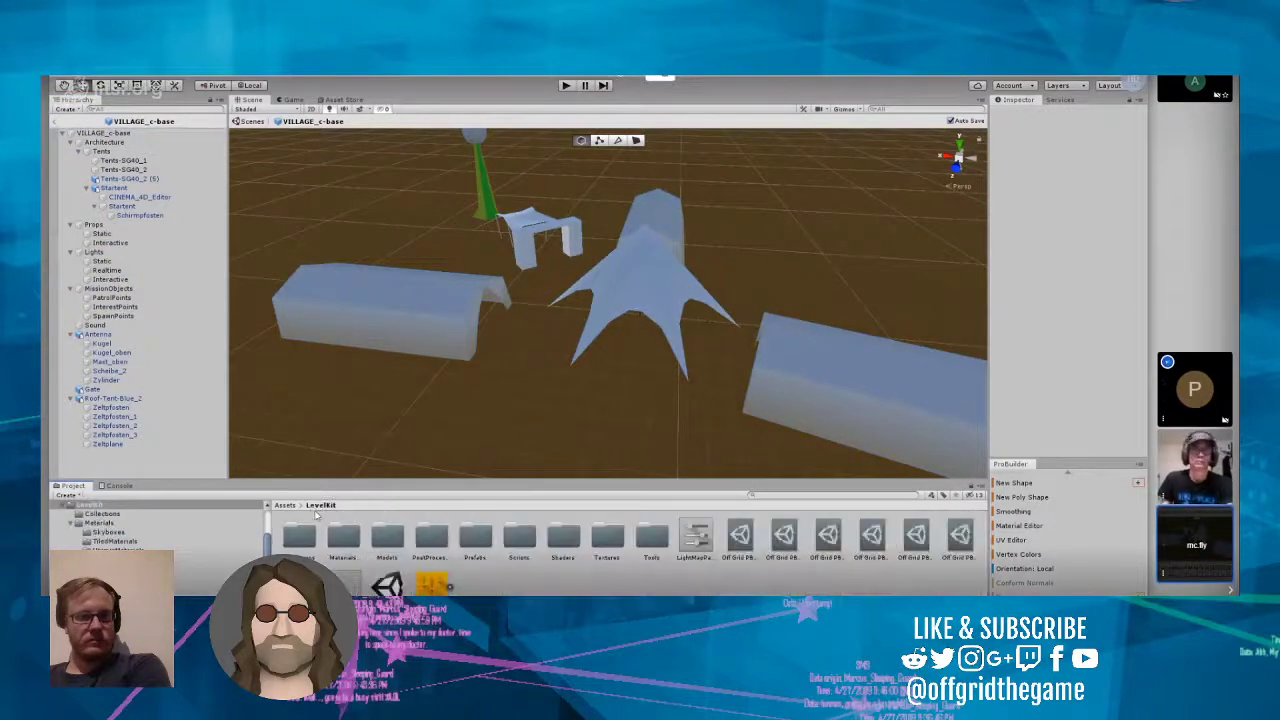
pyautogui.click(286, 505)
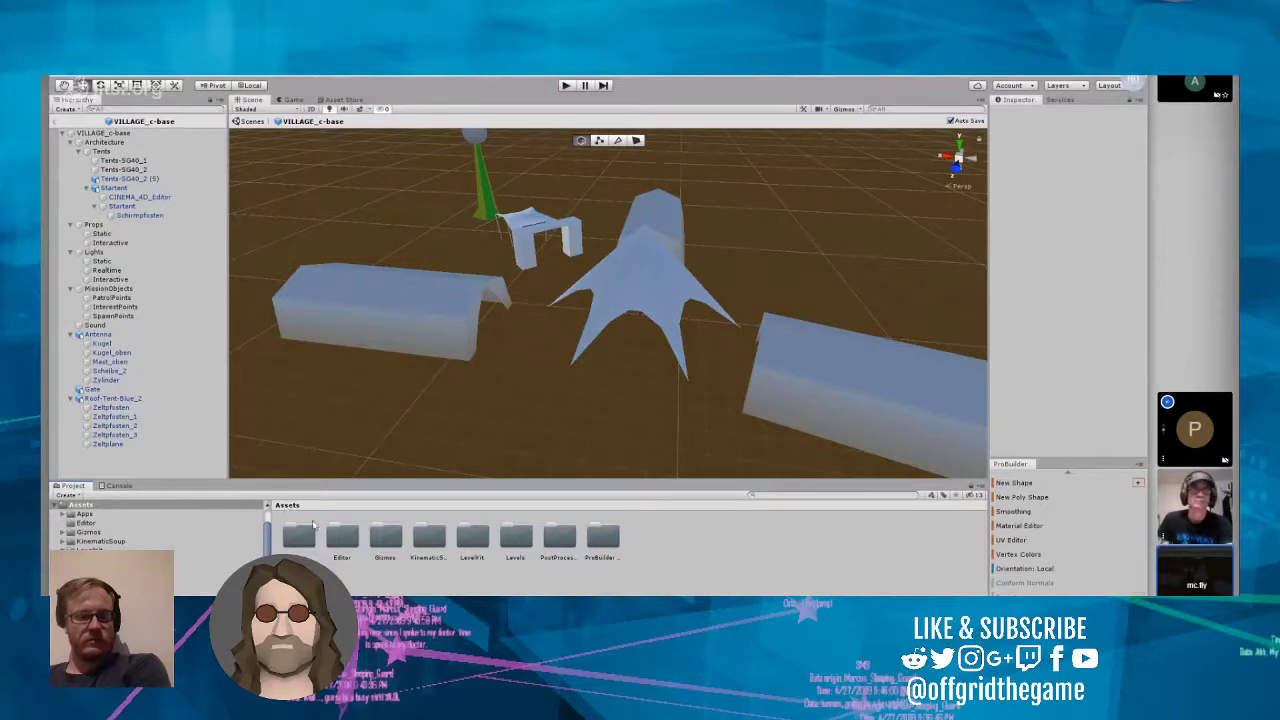
pyautogui.doubleClick(516, 540)
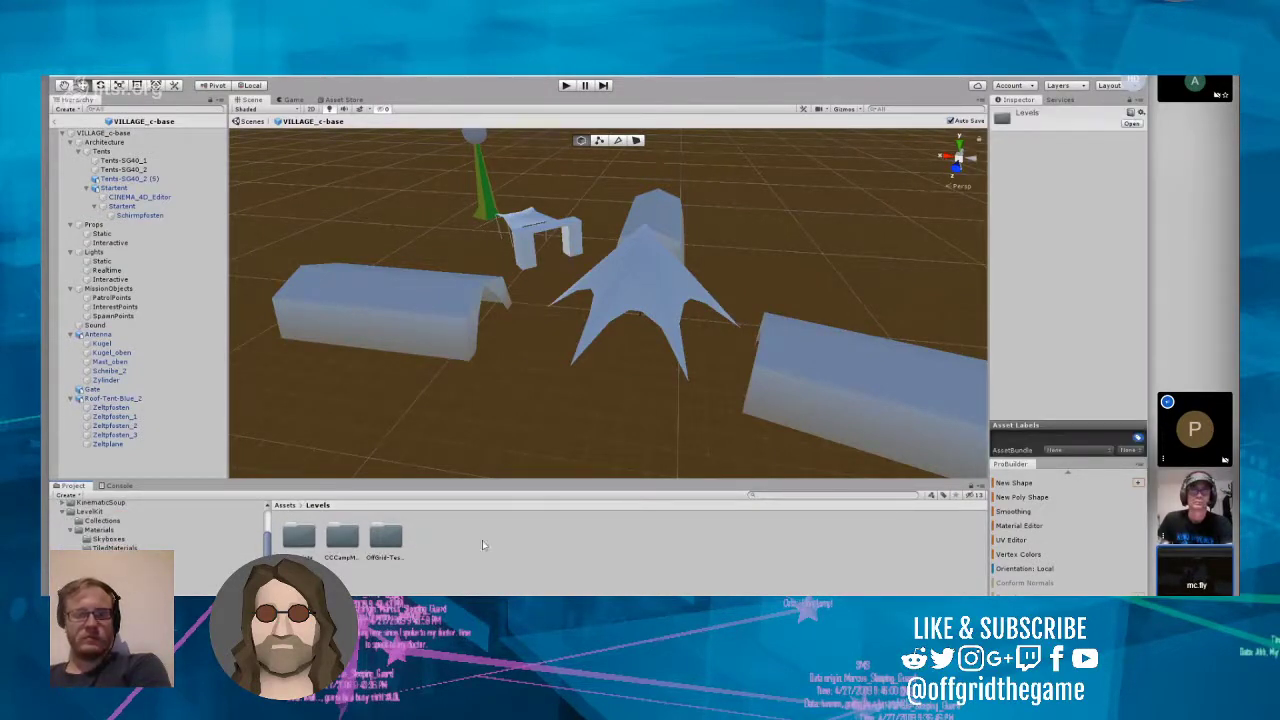
# Step: Look through the project folder tree for the Chaos Communication Camp 2019 level's asset folders
pyautogui.scroll(10, 117, 540)
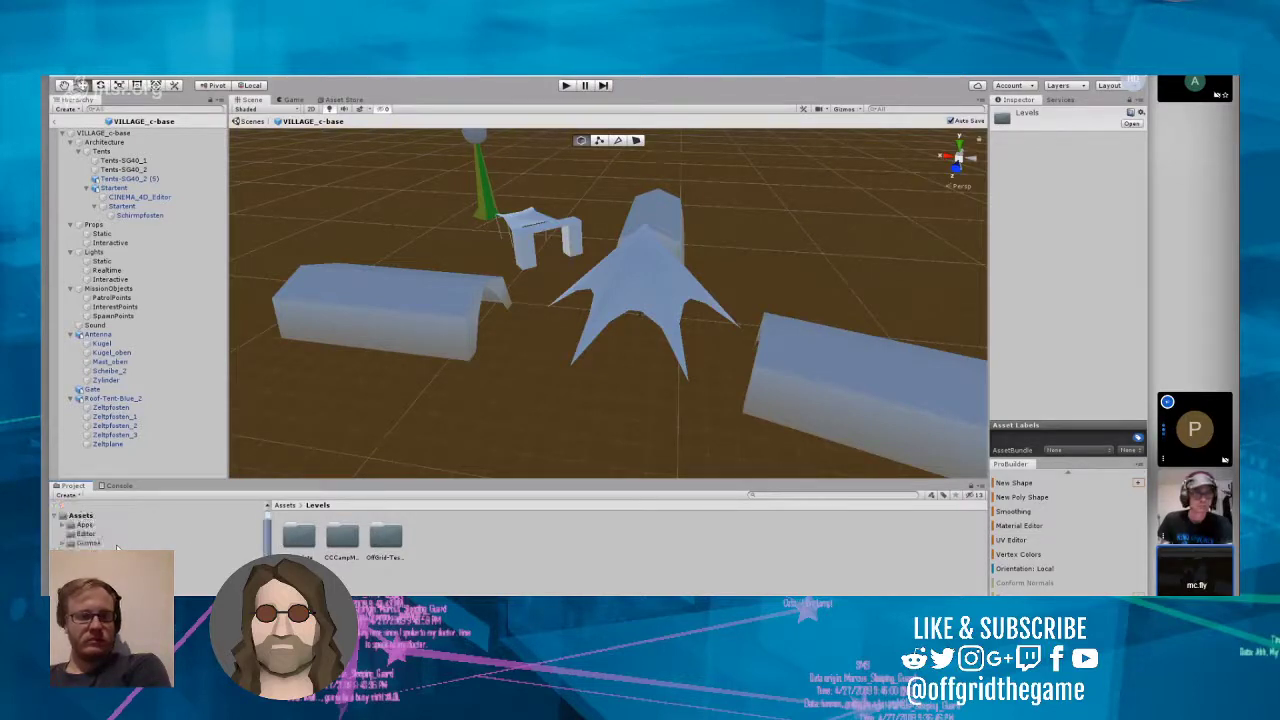
pyautogui.scroll(-3, 117, 547)
pyautogui.scroll(-5, 117, 547)
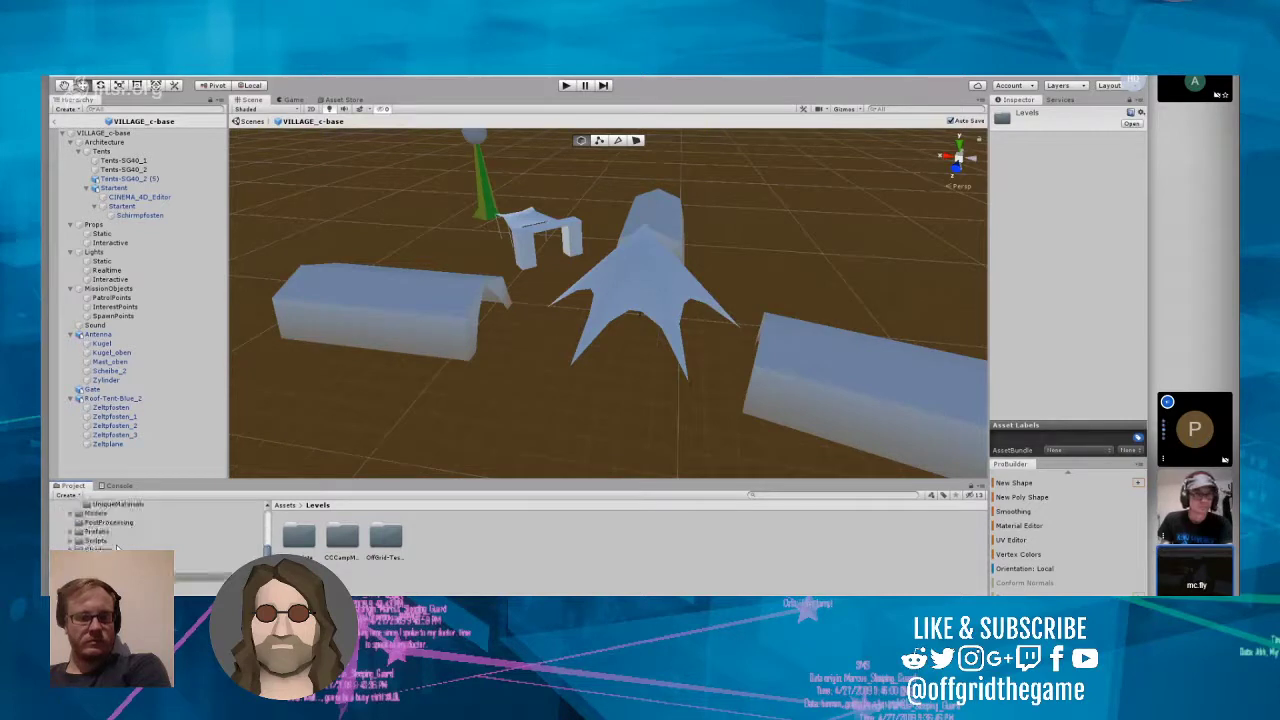
pyautogui.scroll(-2, 117, 547)
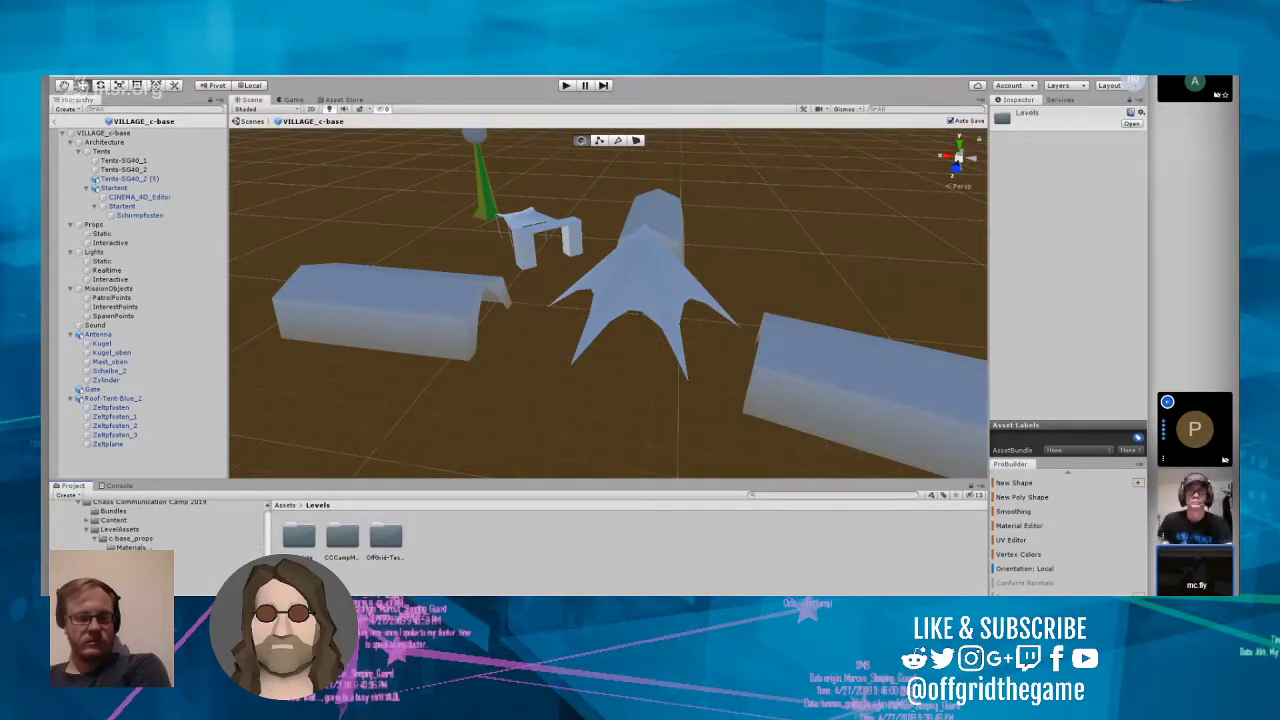
pyautogui.scroll(-2, 117, 547)
pyautogui.scroll(-3, 130, 525)
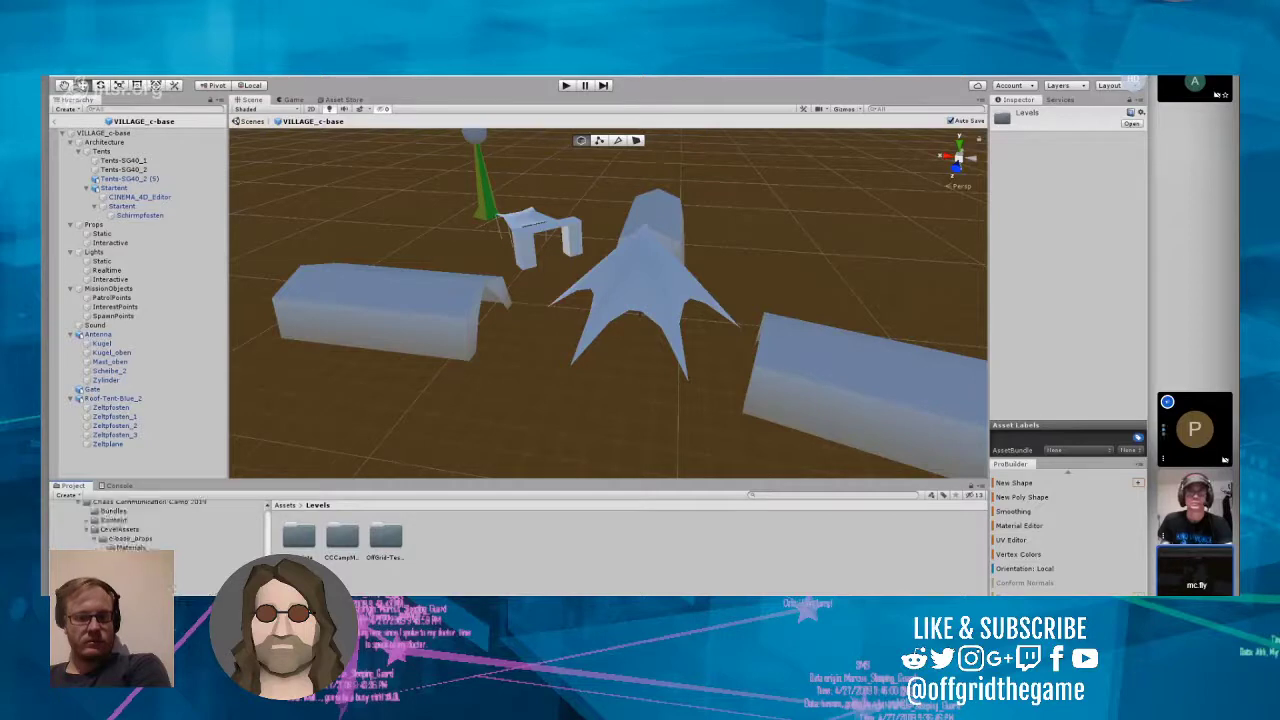
pyautogui.scroll(8, 130, 525)
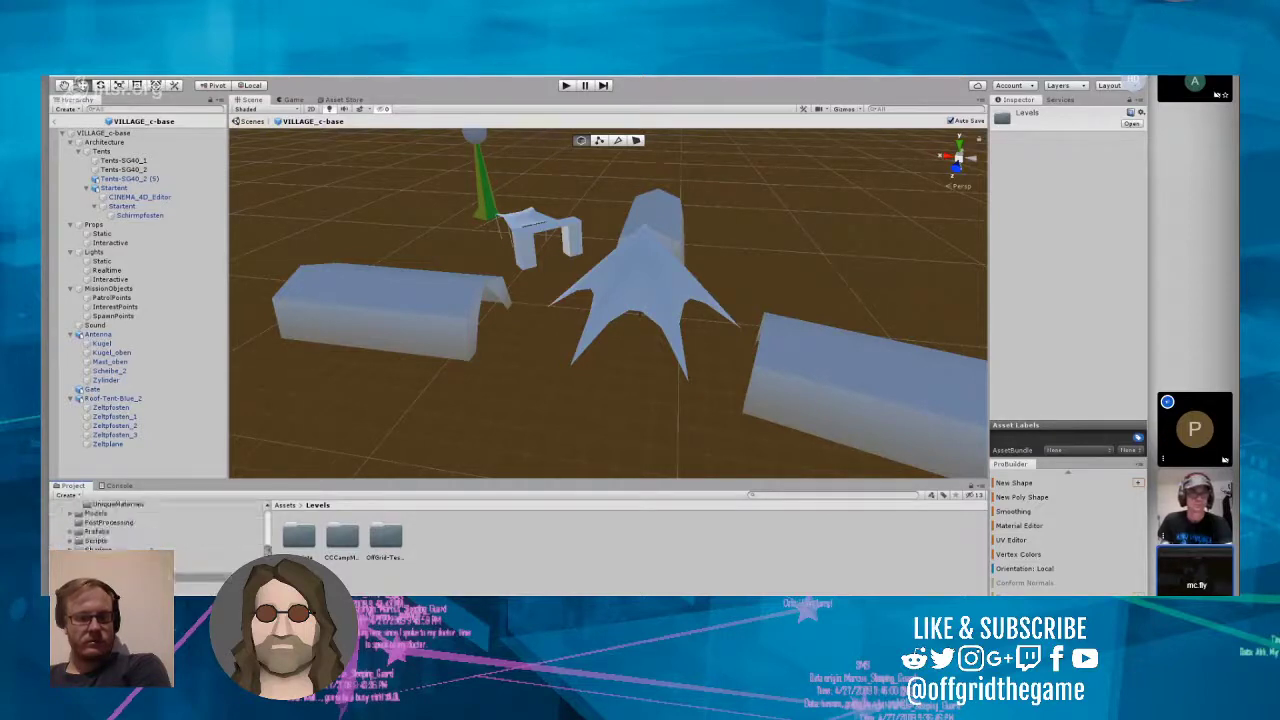
pyautogui.scroll(2, 130, 525)
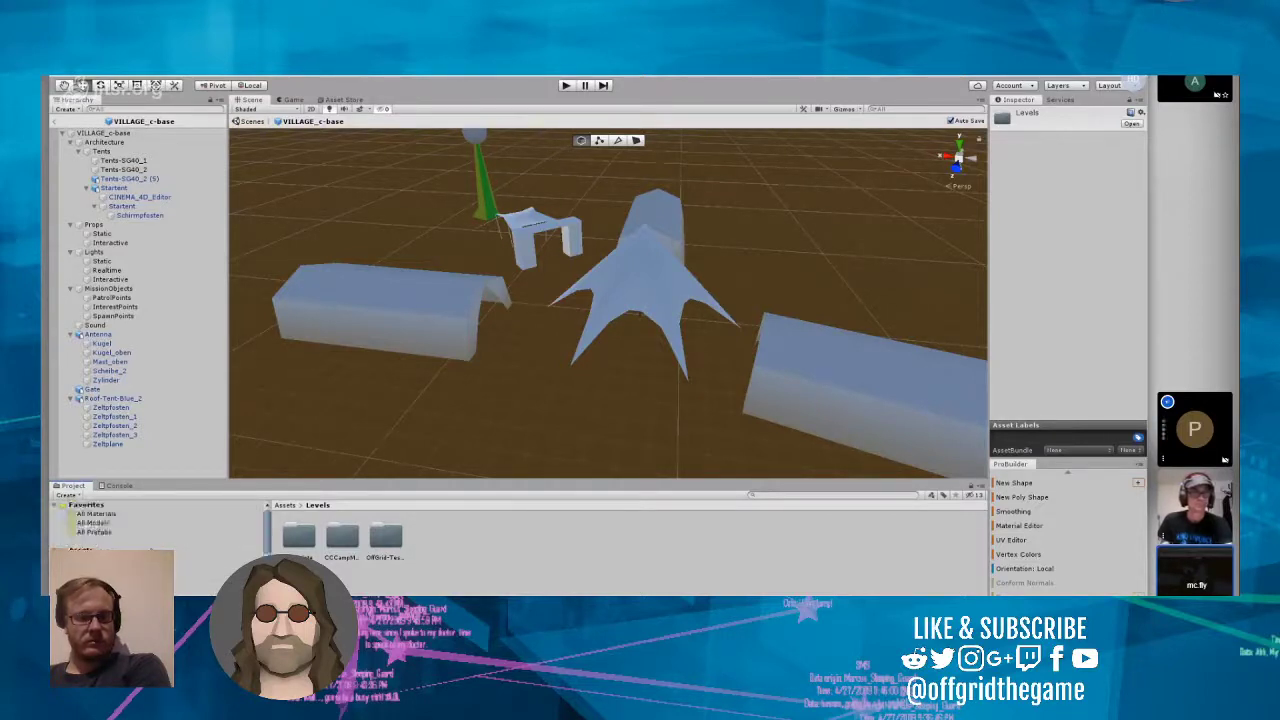
# Step: Leave prefab editing of VILLAGE_c-base and return to the level scene with the VILLAGE:c-base object selected
pyautogui.click(56, 122)
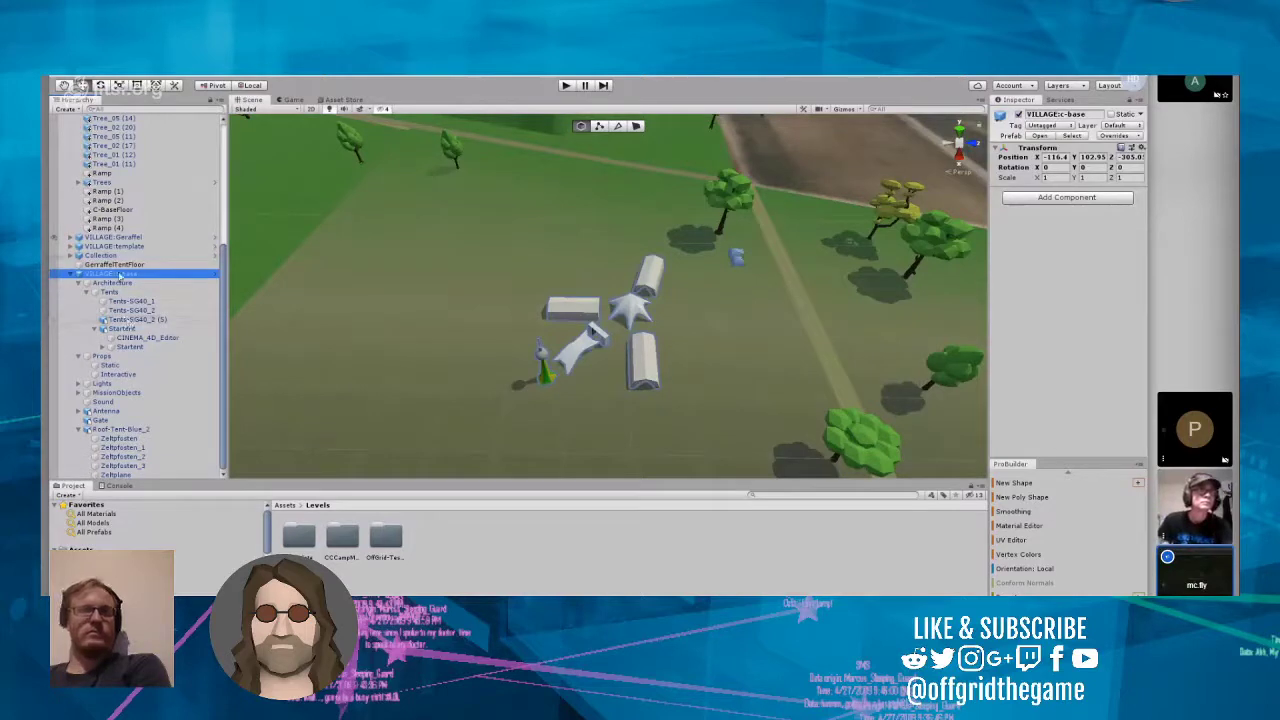
pyautogui.rightClick(118, 274)
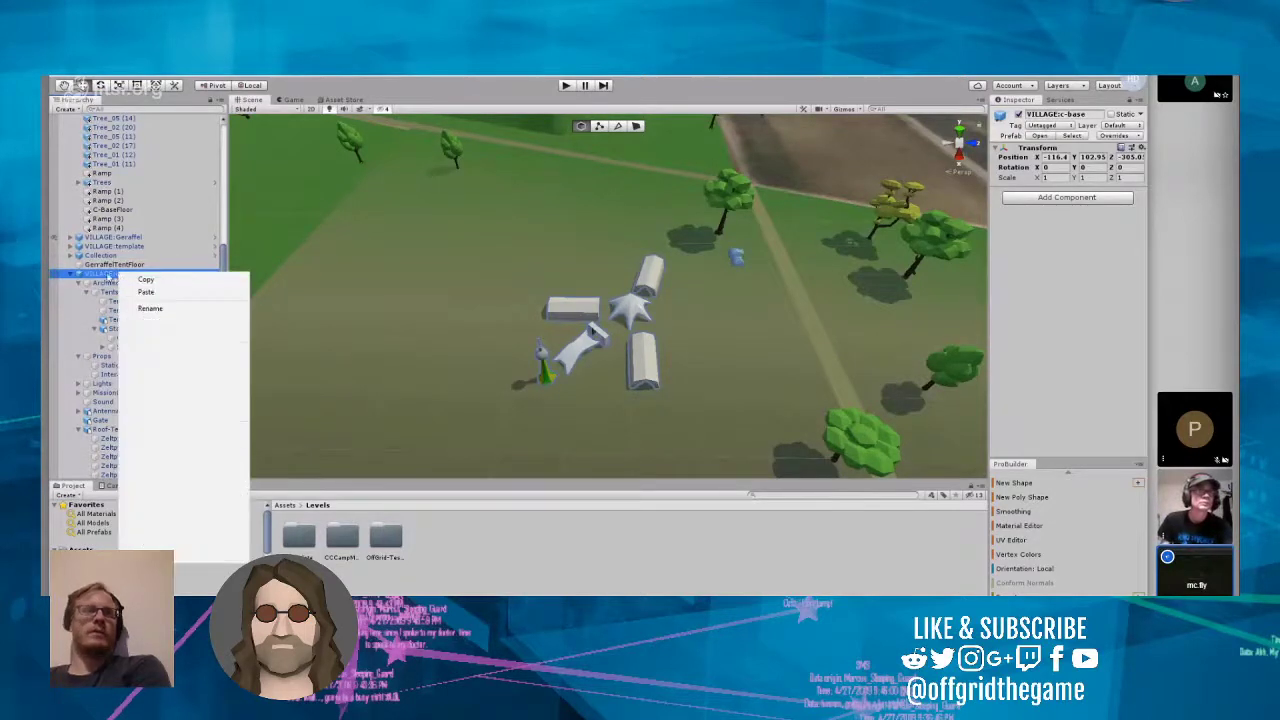
pyautogui.click(96, 277)
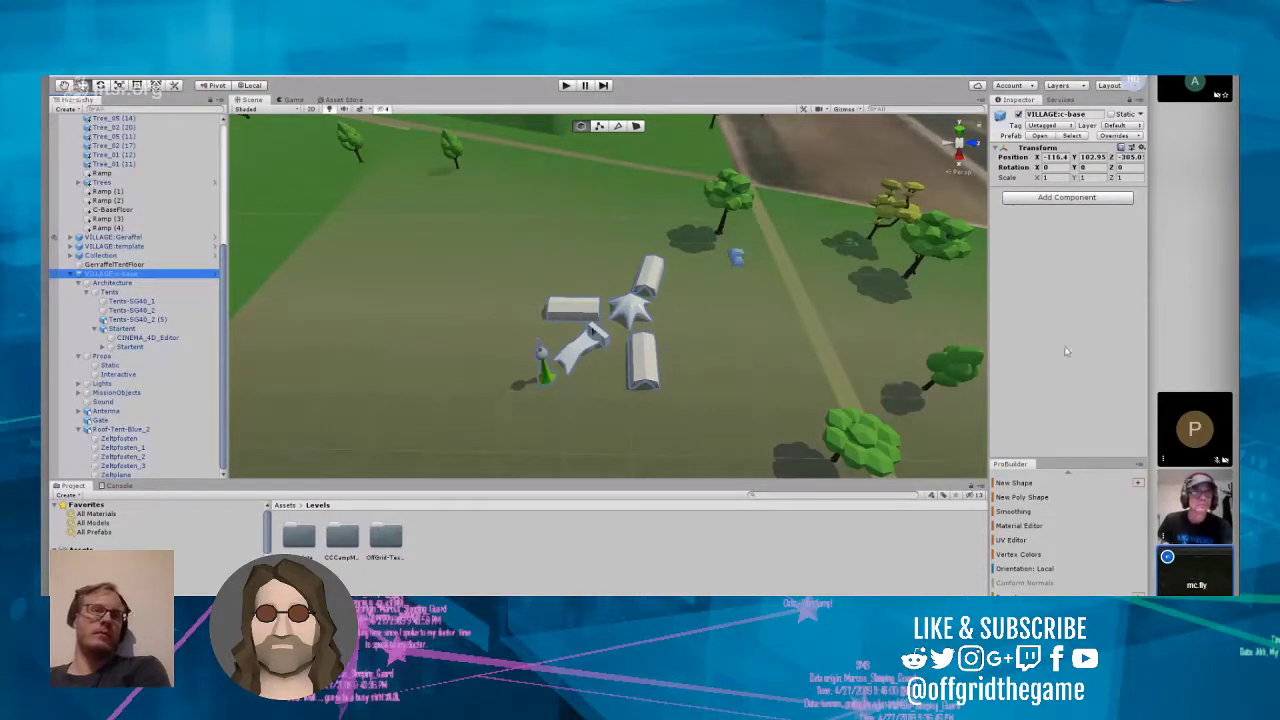
# Step: Open the c-base_props folder inside the LevelAssets of Chaos Communication Camp 2019 in CCCampMod
pyautogui.click(285, 506)
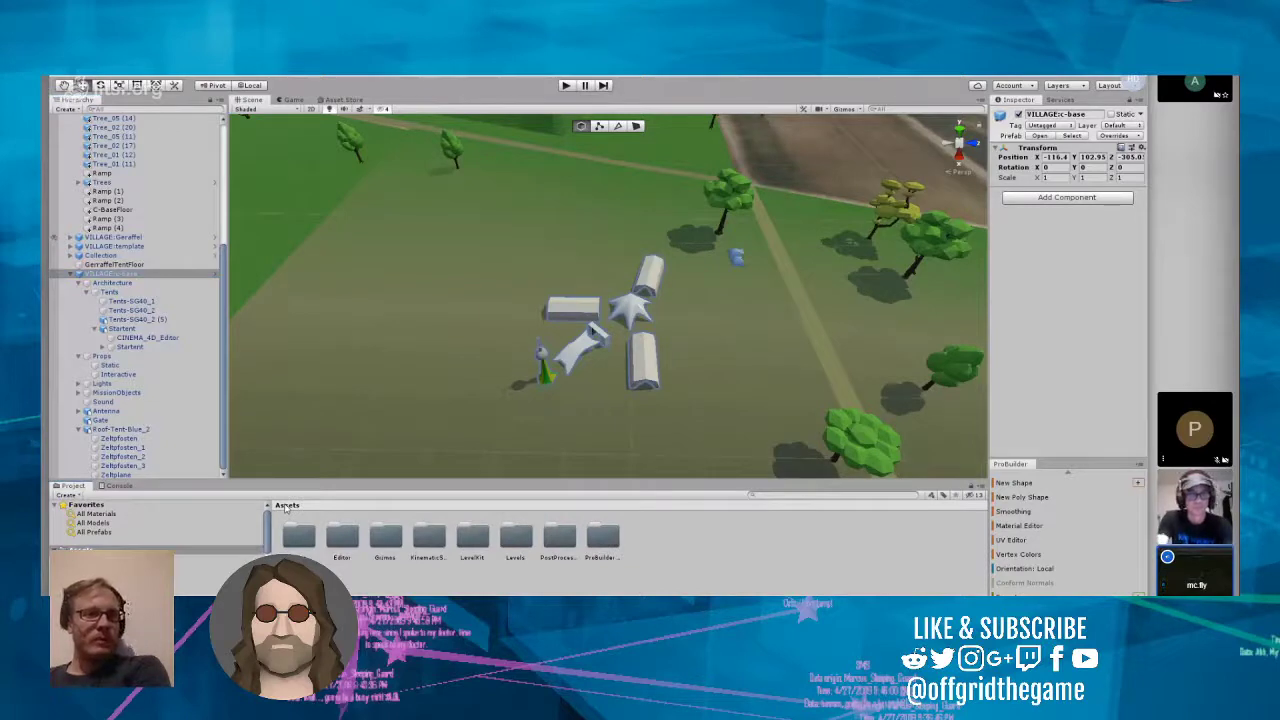
pyautogui.doubleClick(502, 540)
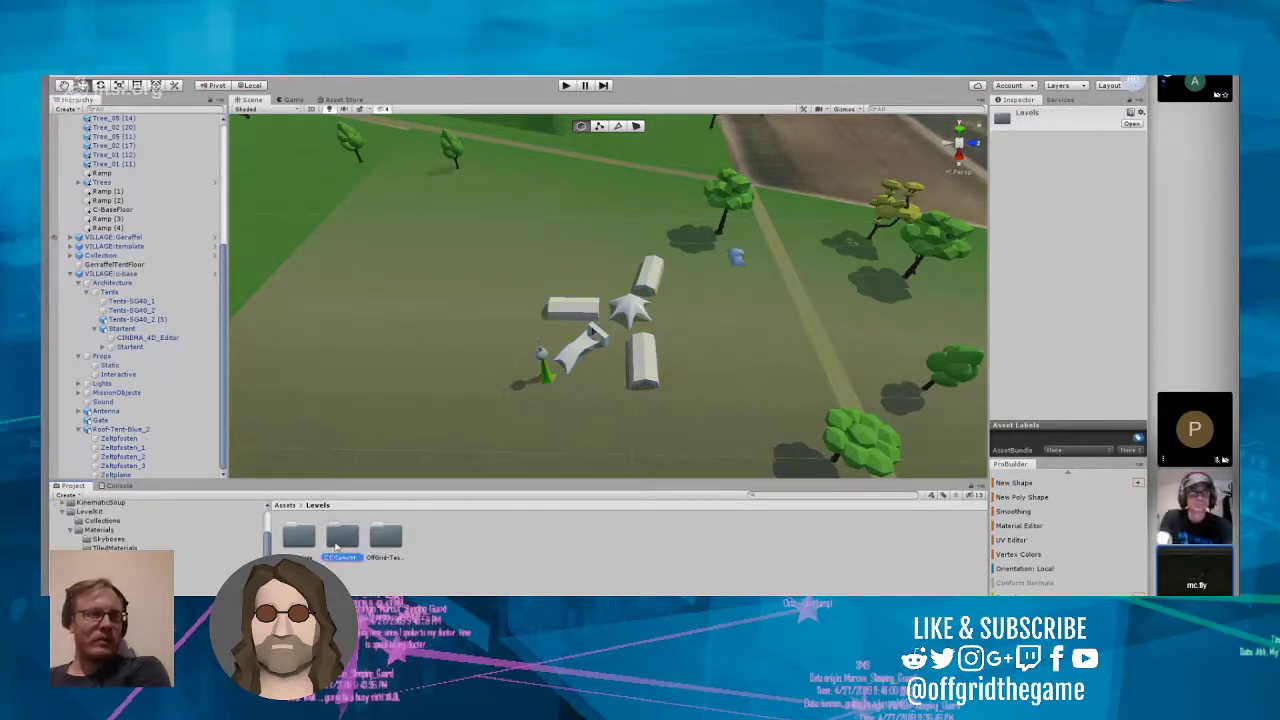
pyautogui.doubleClick(341, 540)
pyautogui.doubleClick(338, 540)
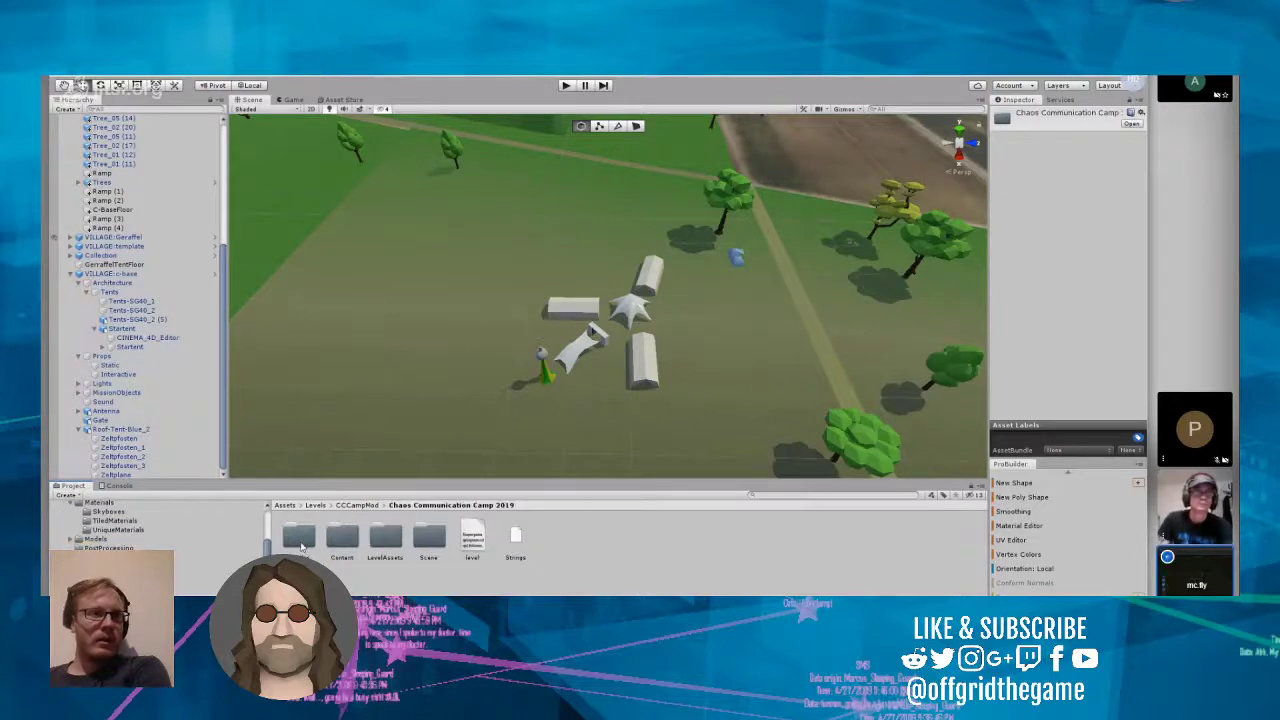
pyautogui.doubleClick(428, 538)
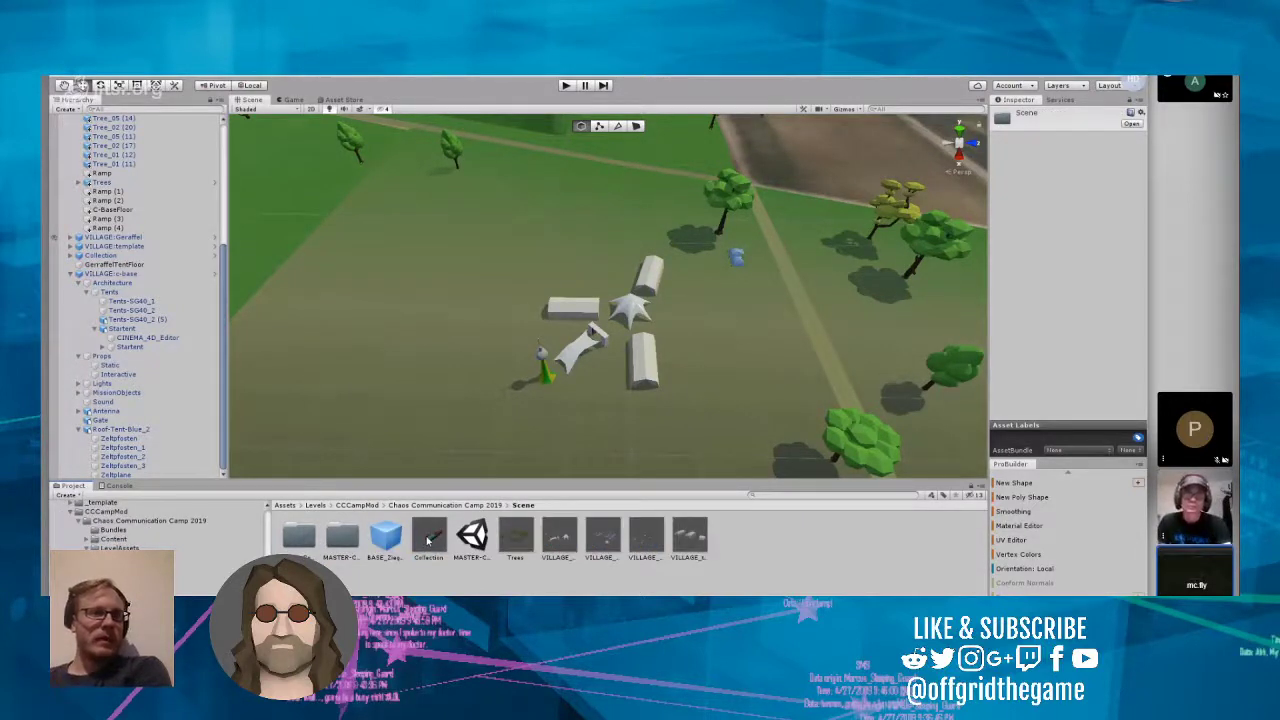
pyautogui.click(414, 506)
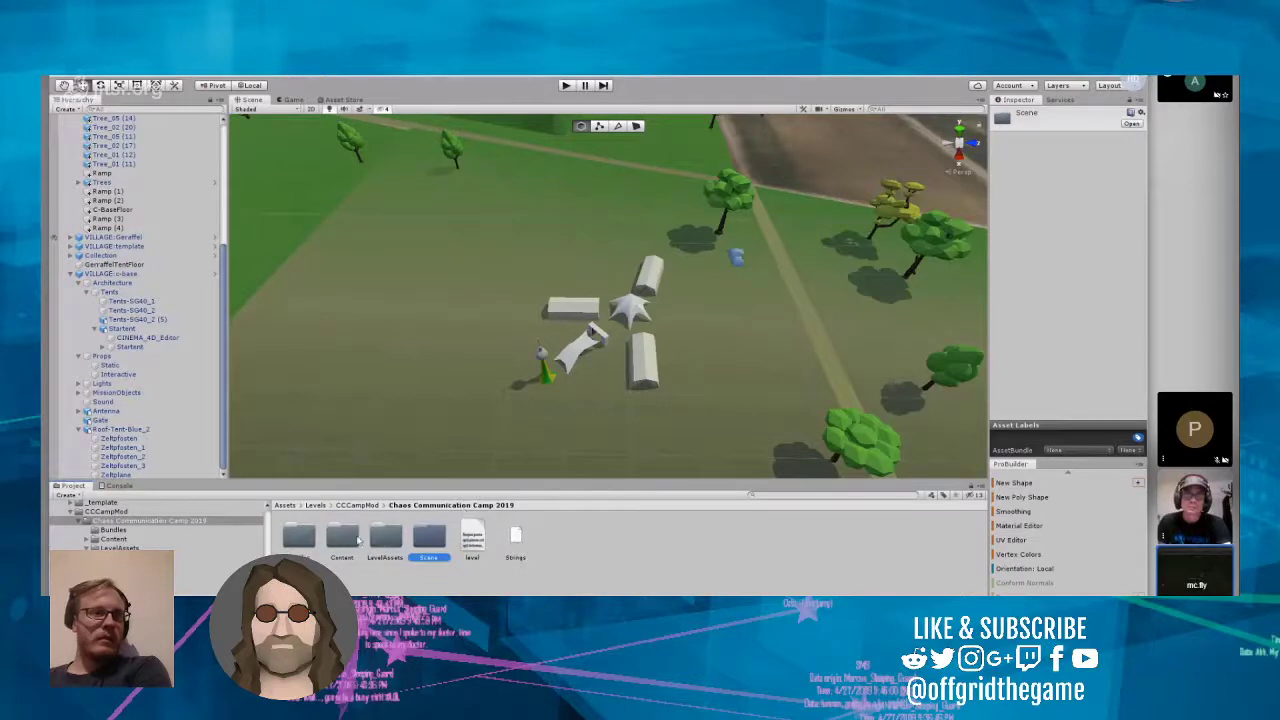
pyautogui.doubleClick(388, 540)
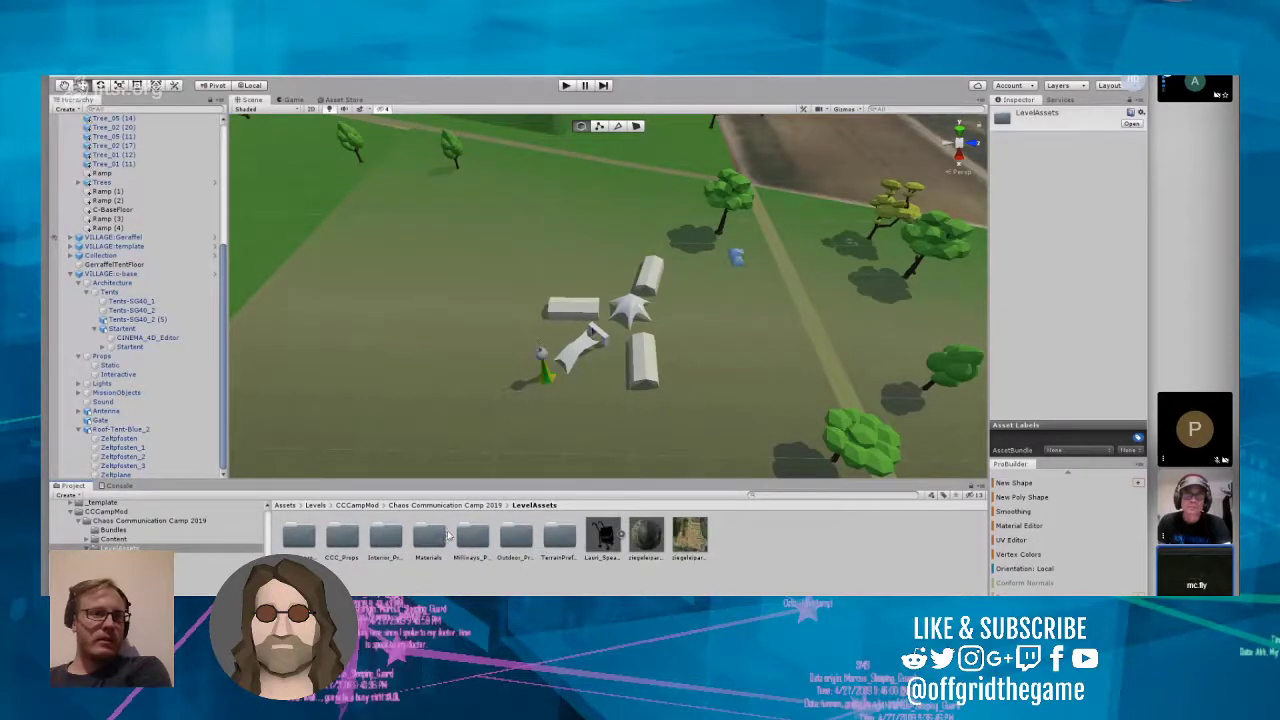
pyautogui.click(306, 540)
pyautogui.doubleClick(306, 540)
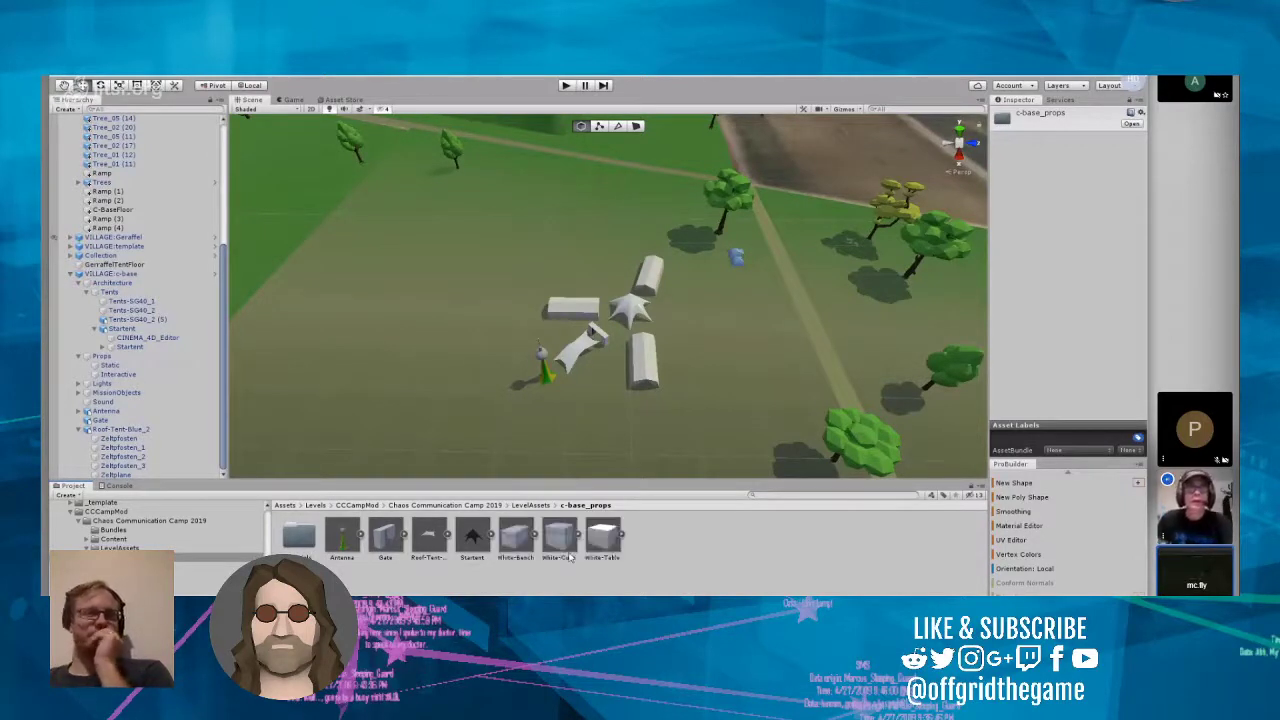
# Step: Inspect the White-Bench, White-Cube and White-Table models in c-base_props, expanding White-Cube to show its mesh
pyautogui.click(597, 574)
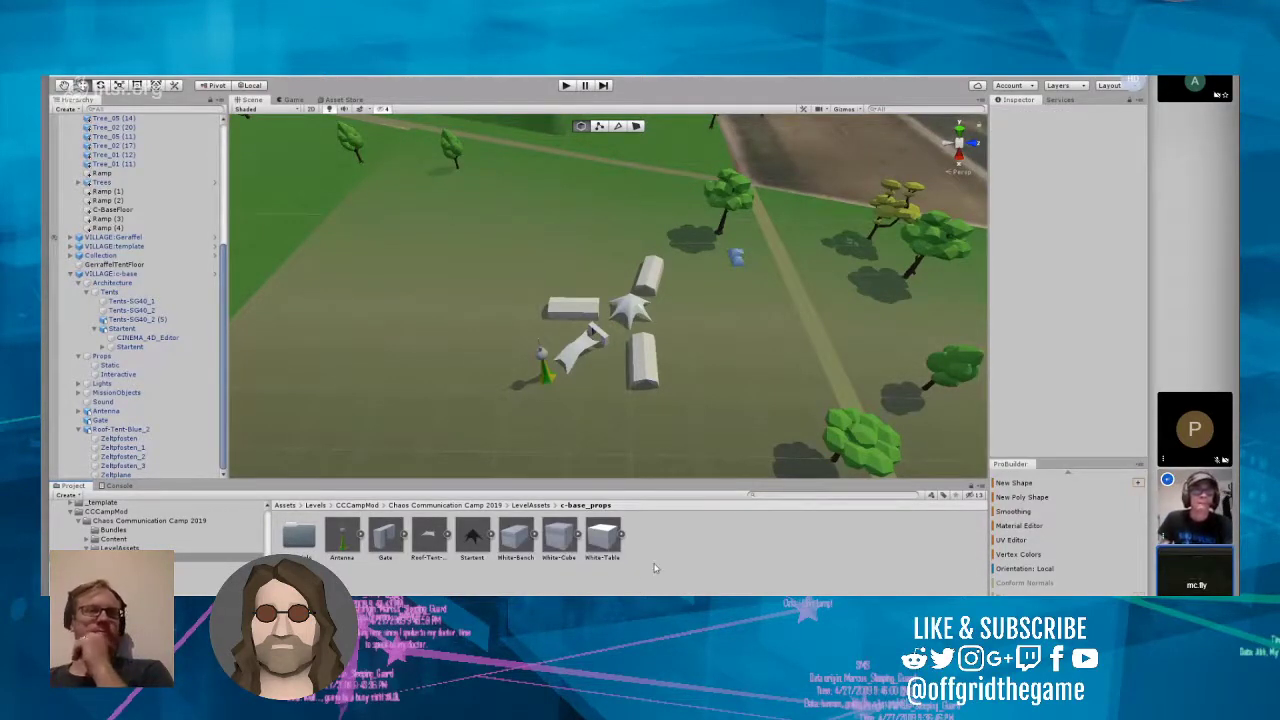
pyautogui.click(515, 540)
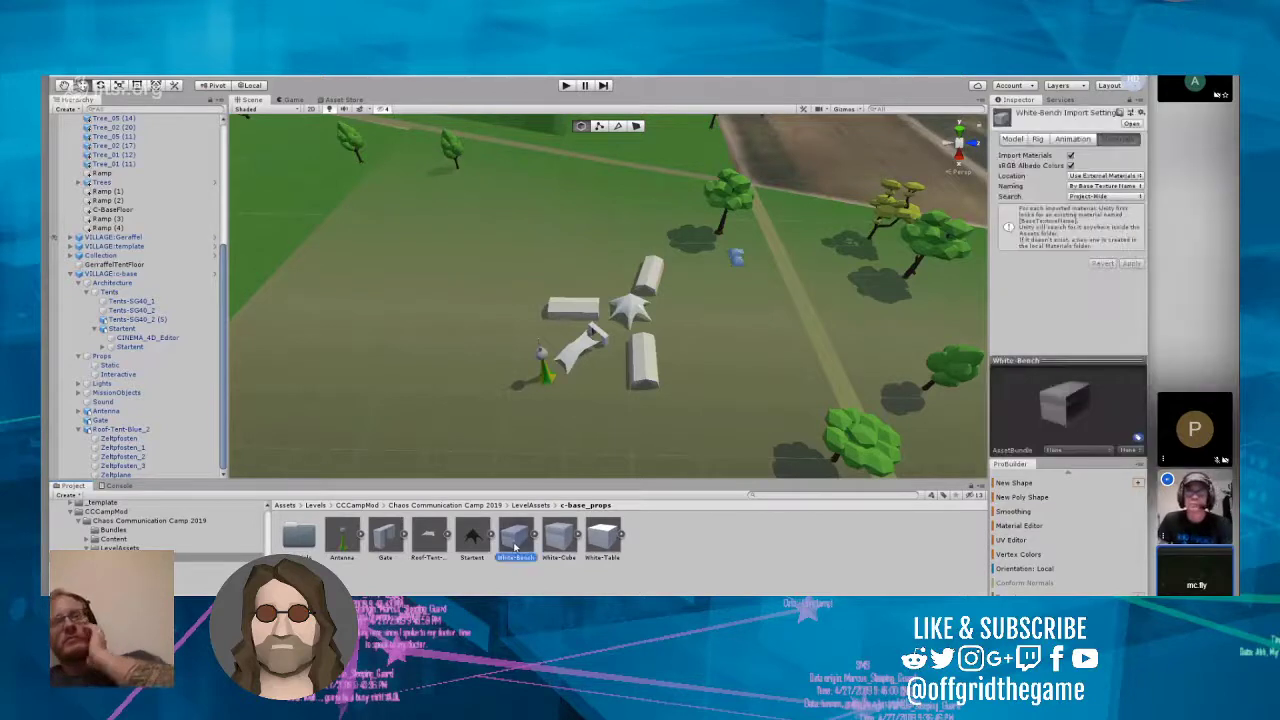
pyautogui.click(548, 538)
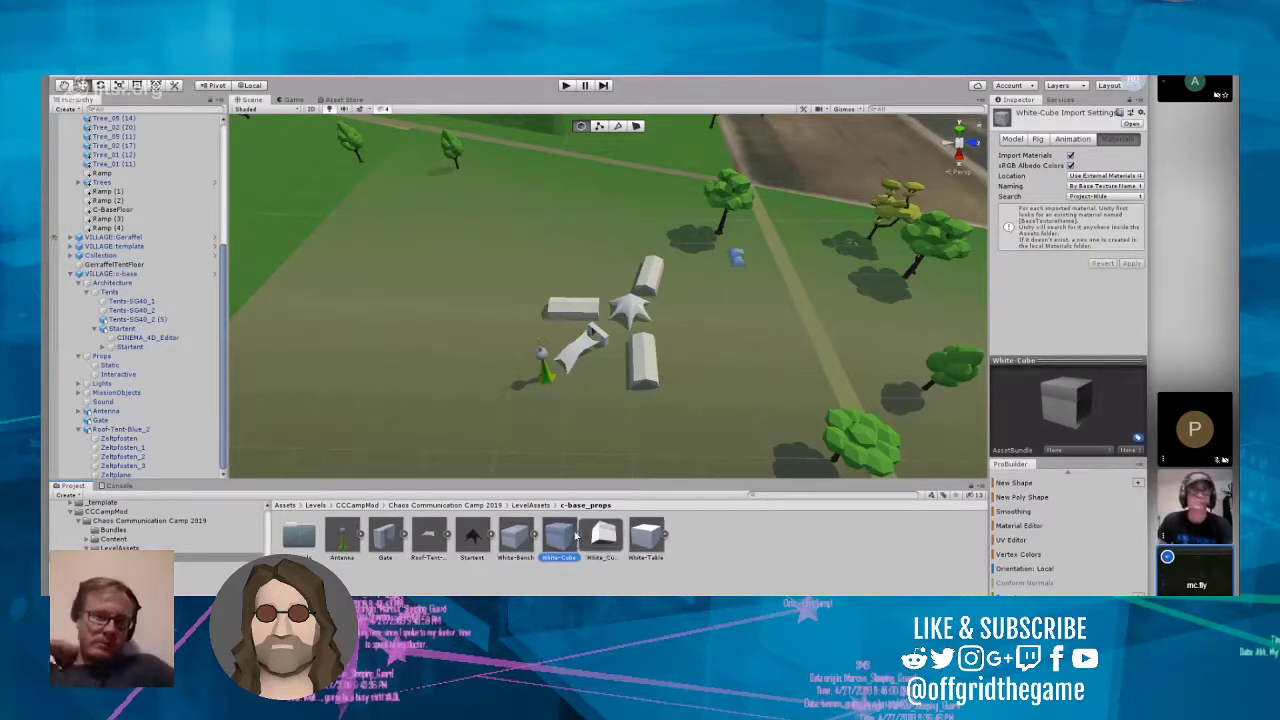
pyautogui.click(648, 538)
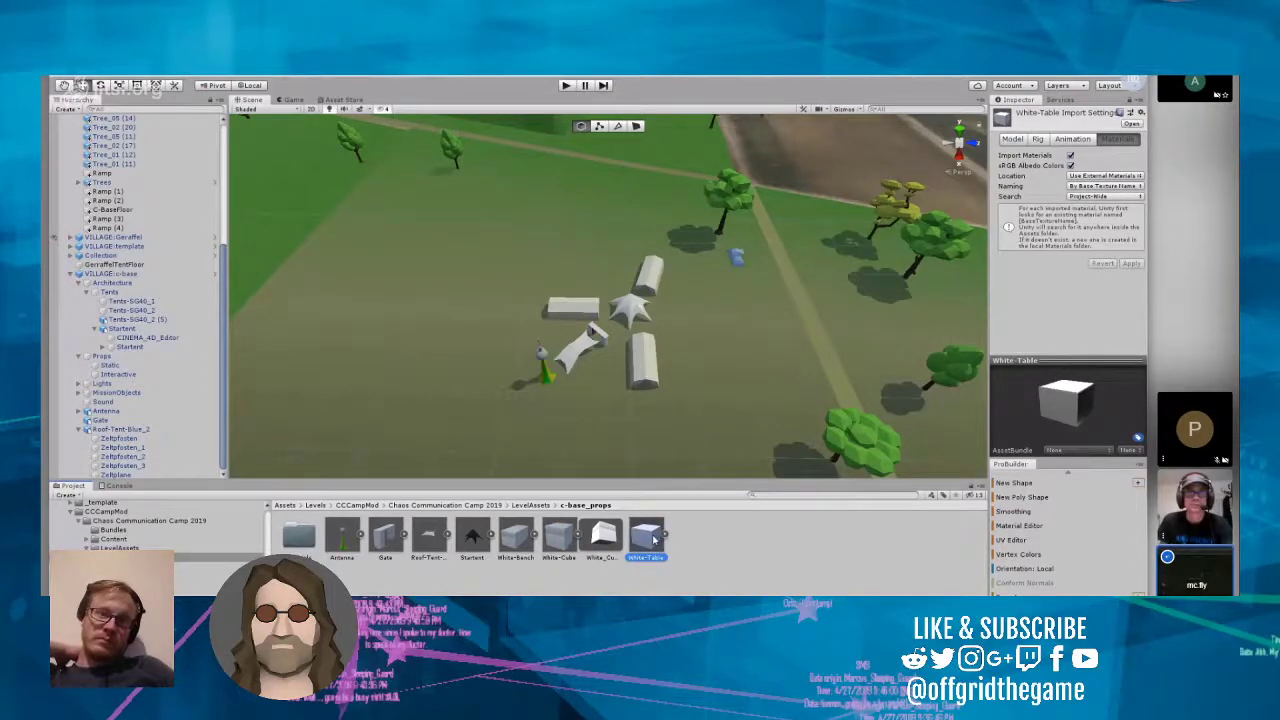
# Step: Survey the c-base village and the surrounding fields in the scene, from close up and from farther away
pyautogui.moveTo(638, 436); pyautogui.dragTo(689, 414, button='right')
pyautogui.scroll(8, 692, 416)
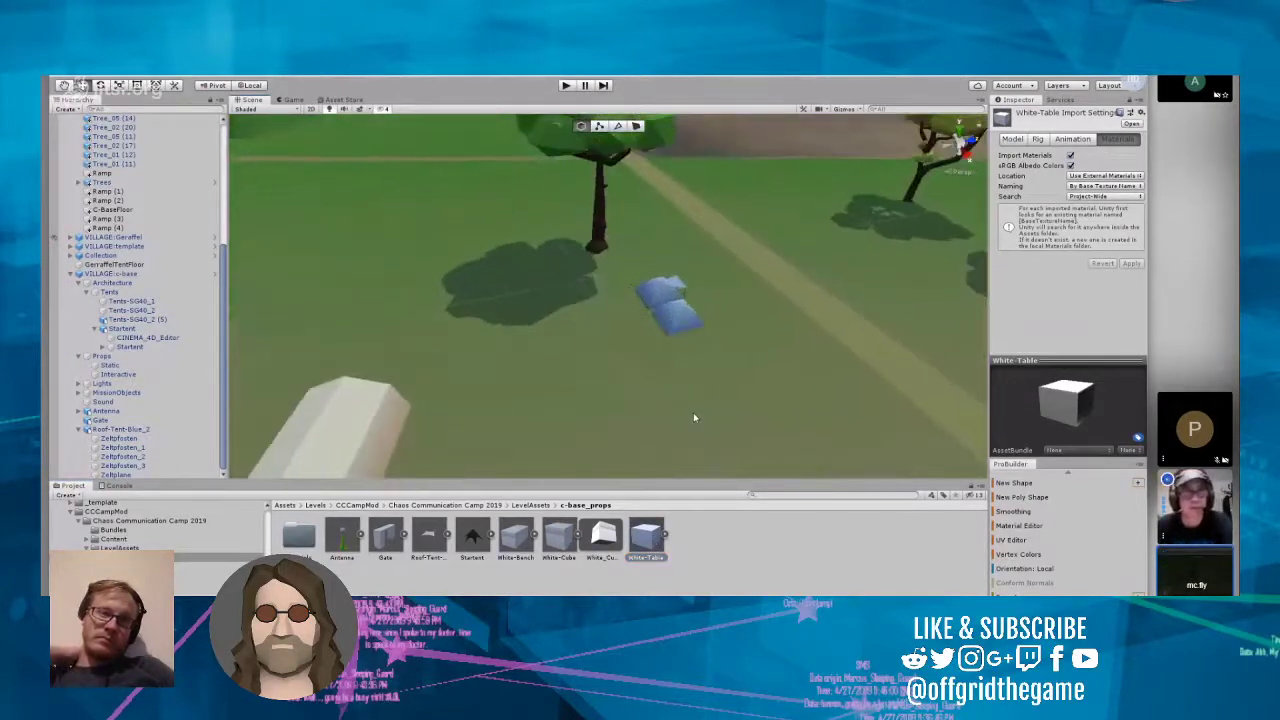
pyautogui.scroll(-8, 693, 417)
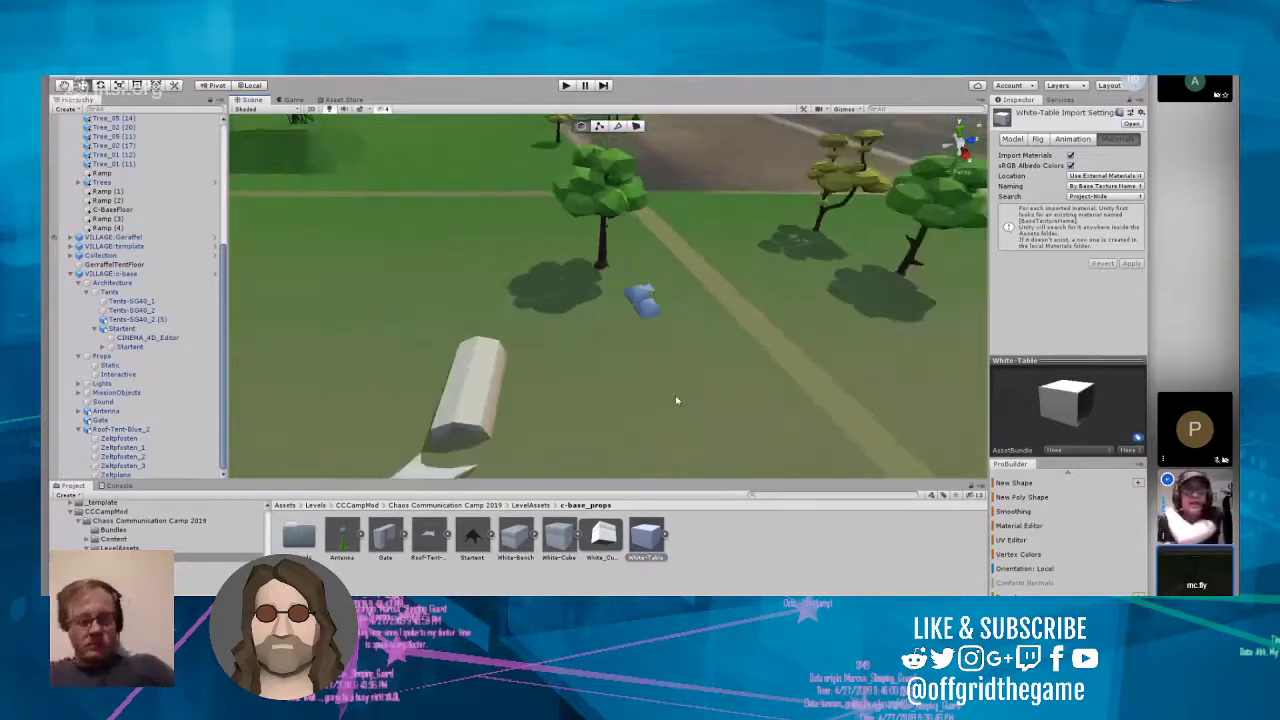
pyautogui.scroll(-10, 676, 400)
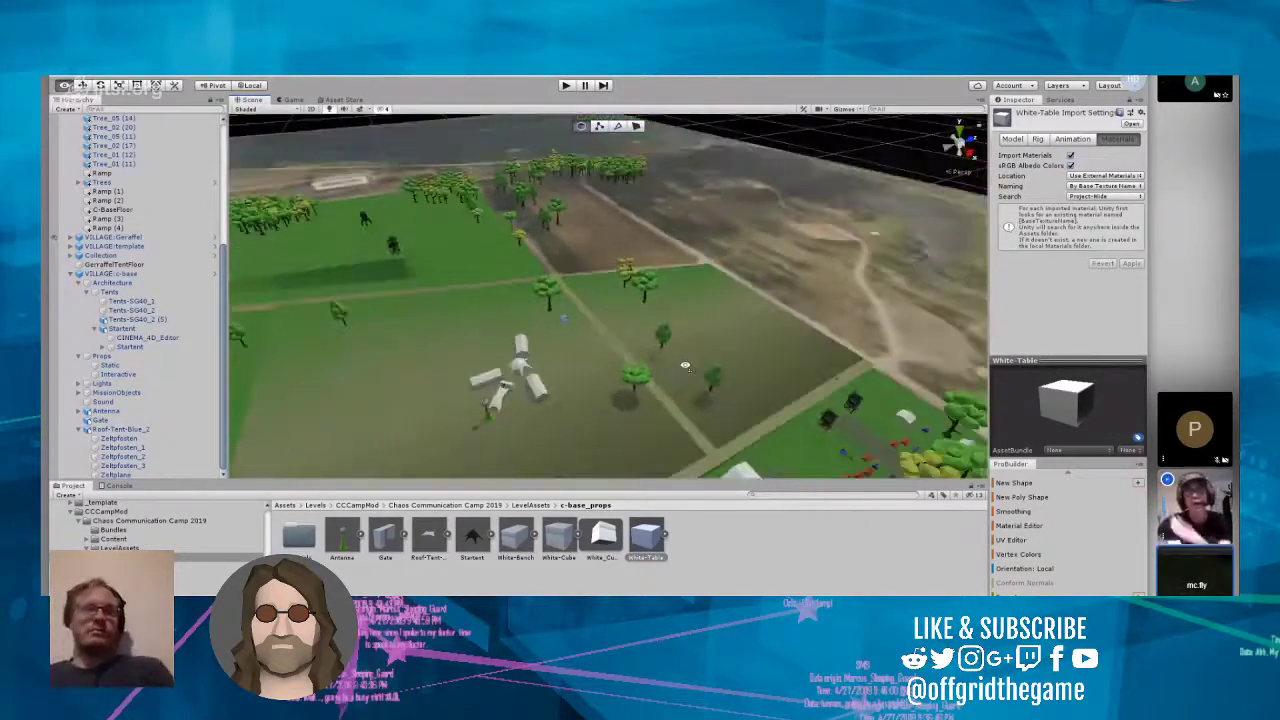
pyautogui.moveTo(685, 366); pyautogui.dragTo(661, 378, button='right')
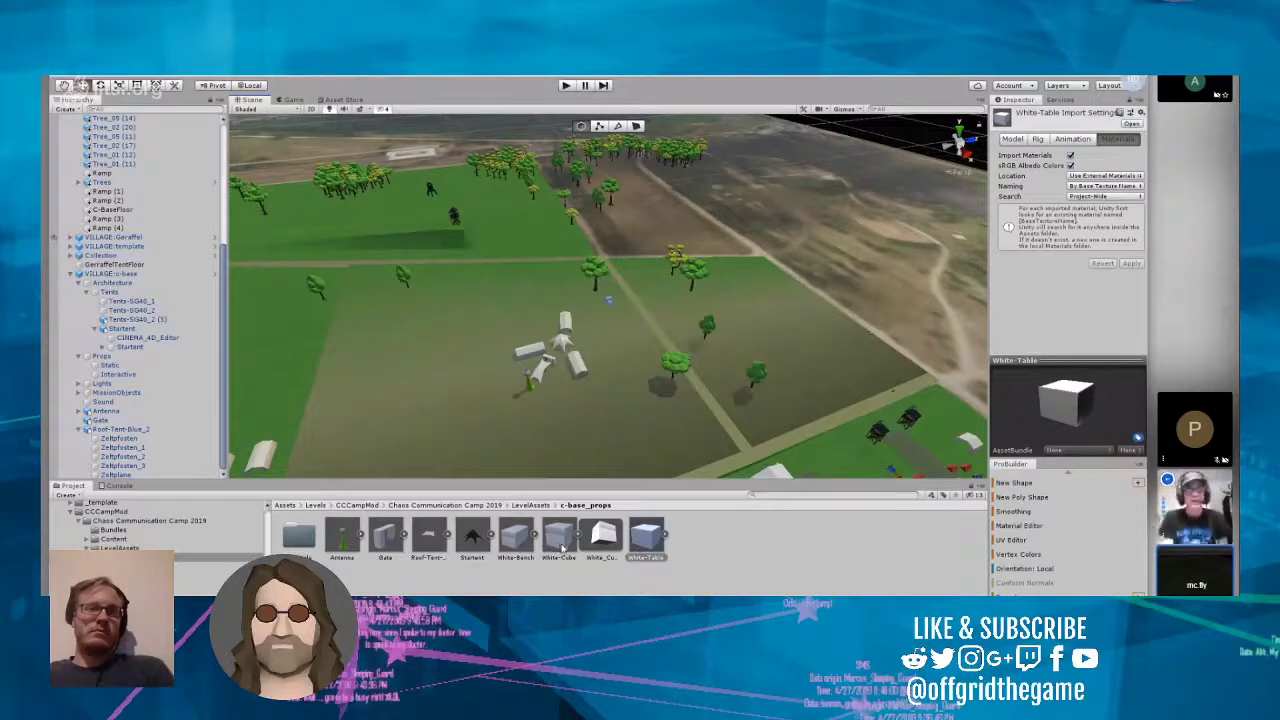
# Step: Compare the previews and import settings of the White-Bench and White-Cube models with the White_Cube mesh
pyautogui.click(603, 540)
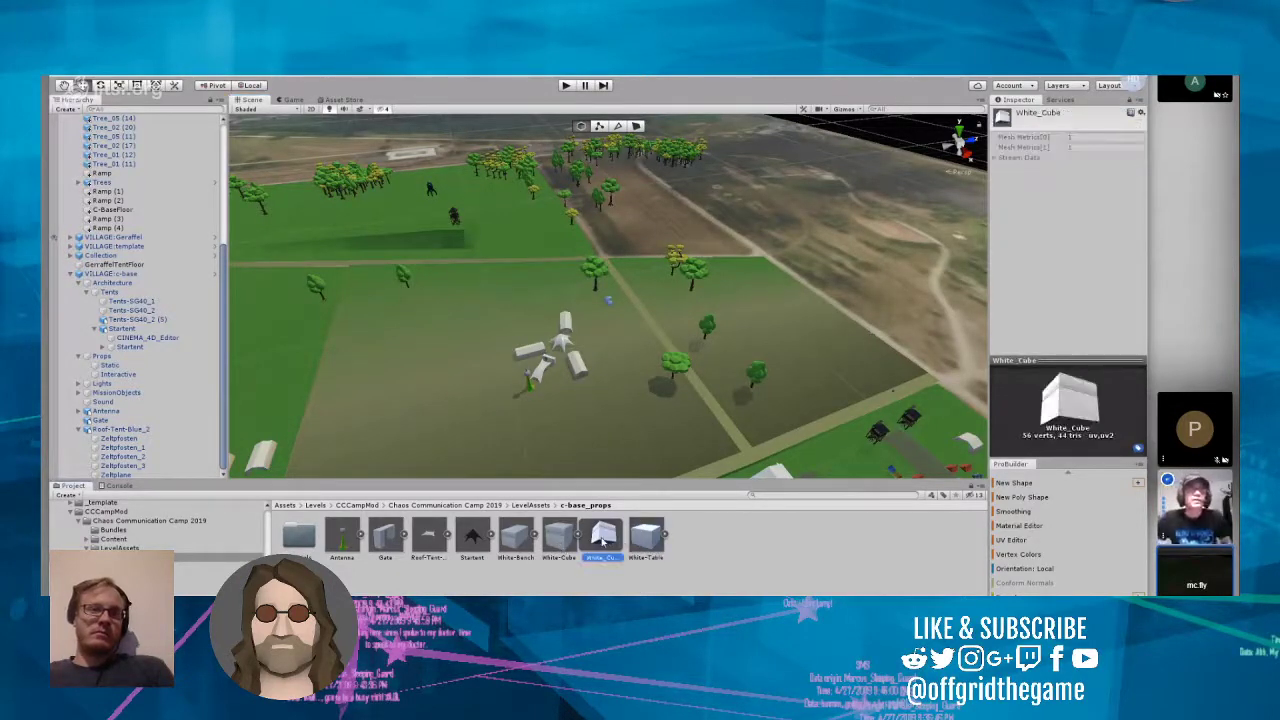
pyautogui.click(560, 543)
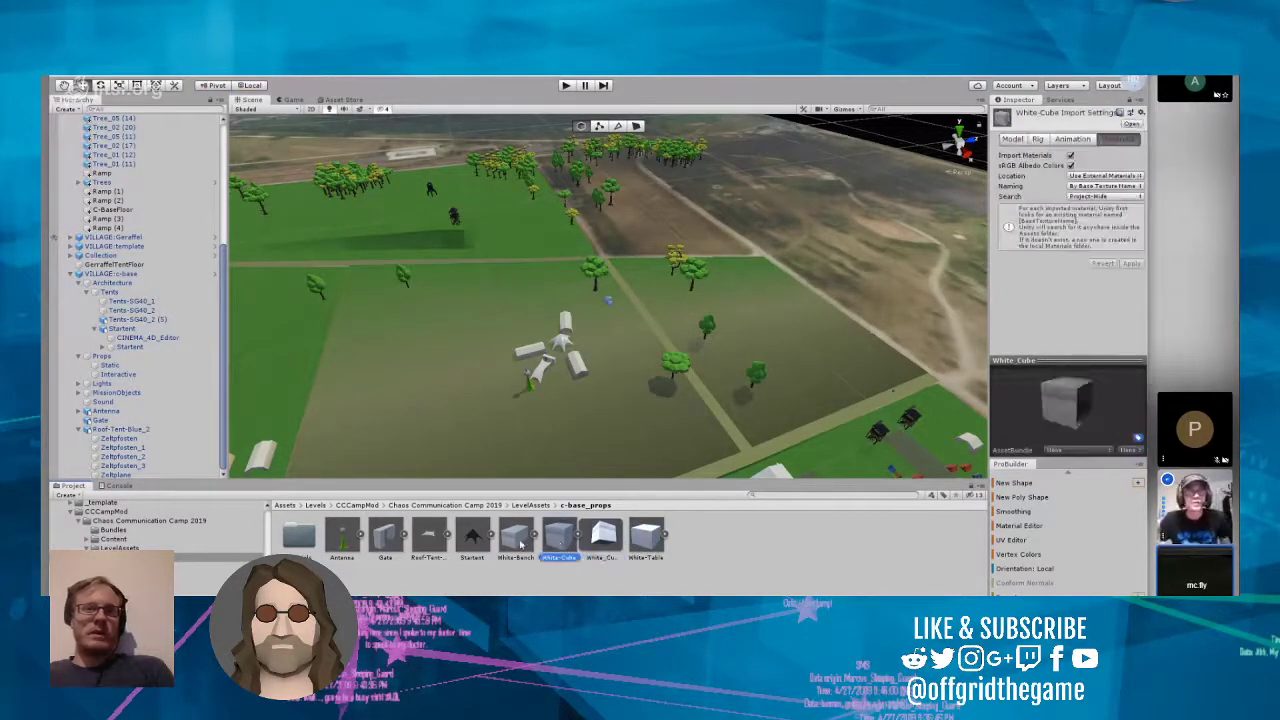
pyautogui.click(520, 544)
pyautogui.click(557, 543)
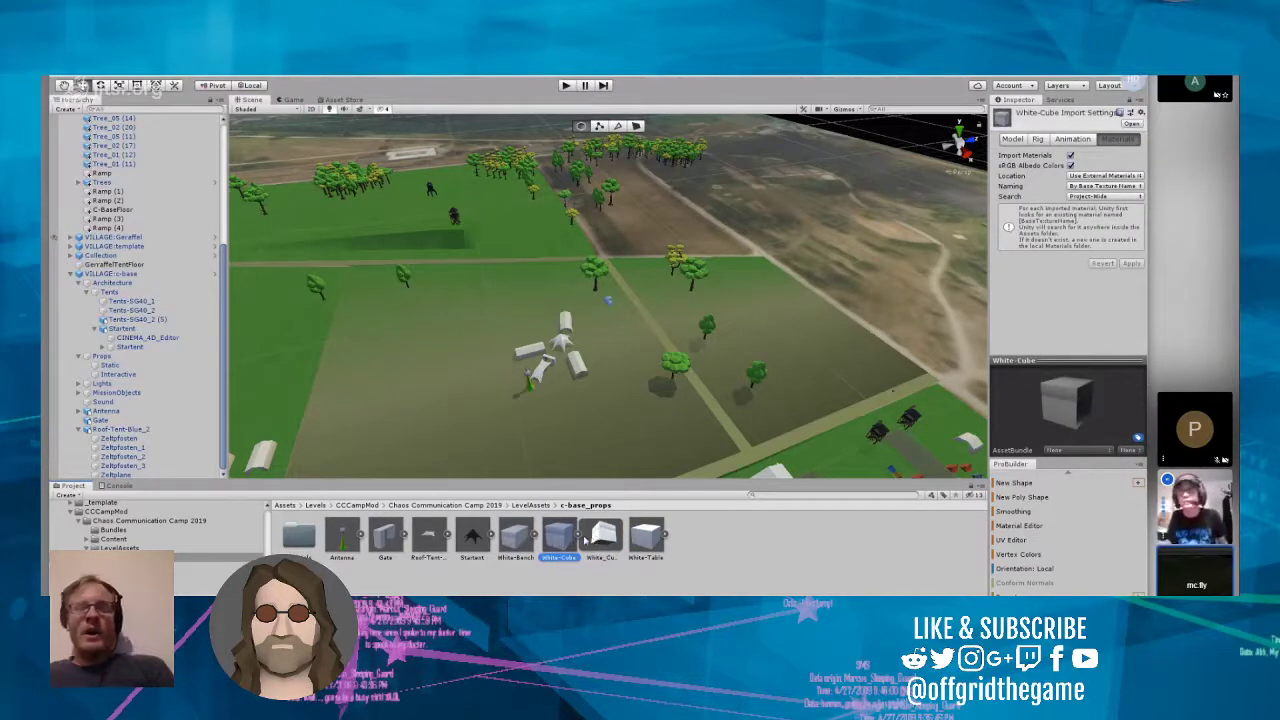
pyautogui.click(585, 540)
pyautogui.click(596, 541)
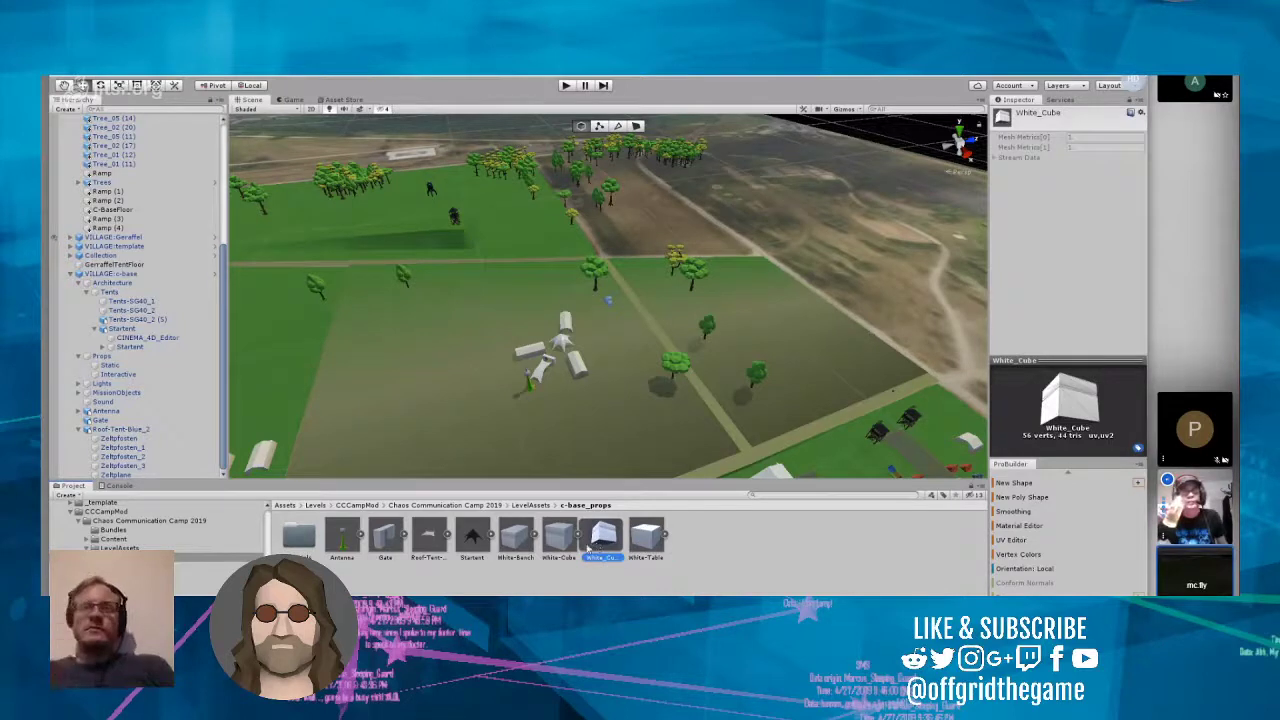
pyautogui.click(553, 545)
pyautogui.click(512, 542)
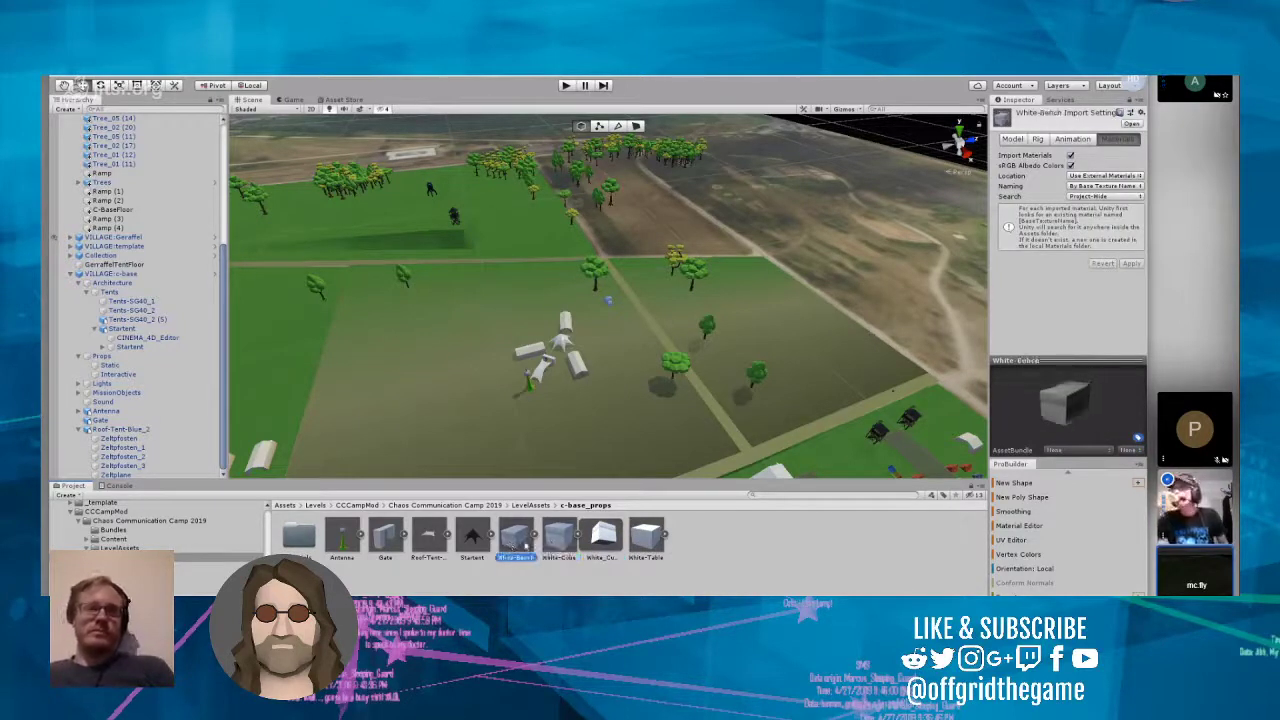
pyautogui.click(562, 545)
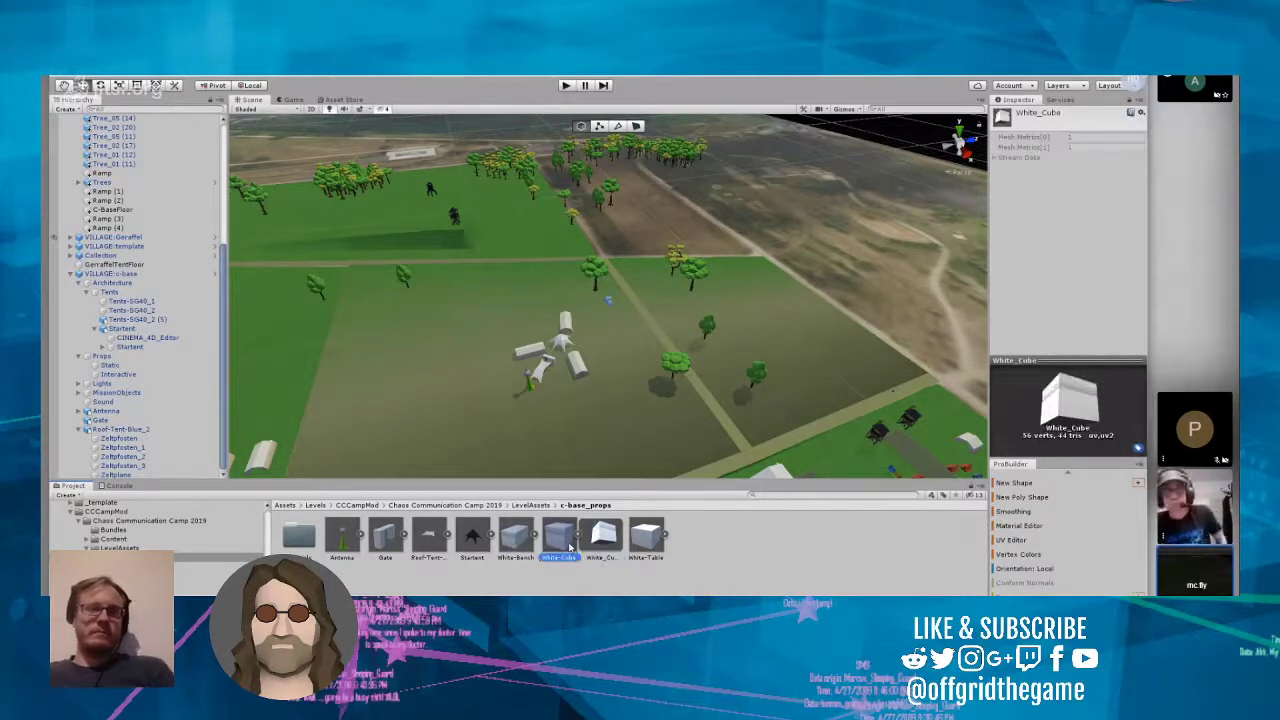
pyautogui.click(516, 545)
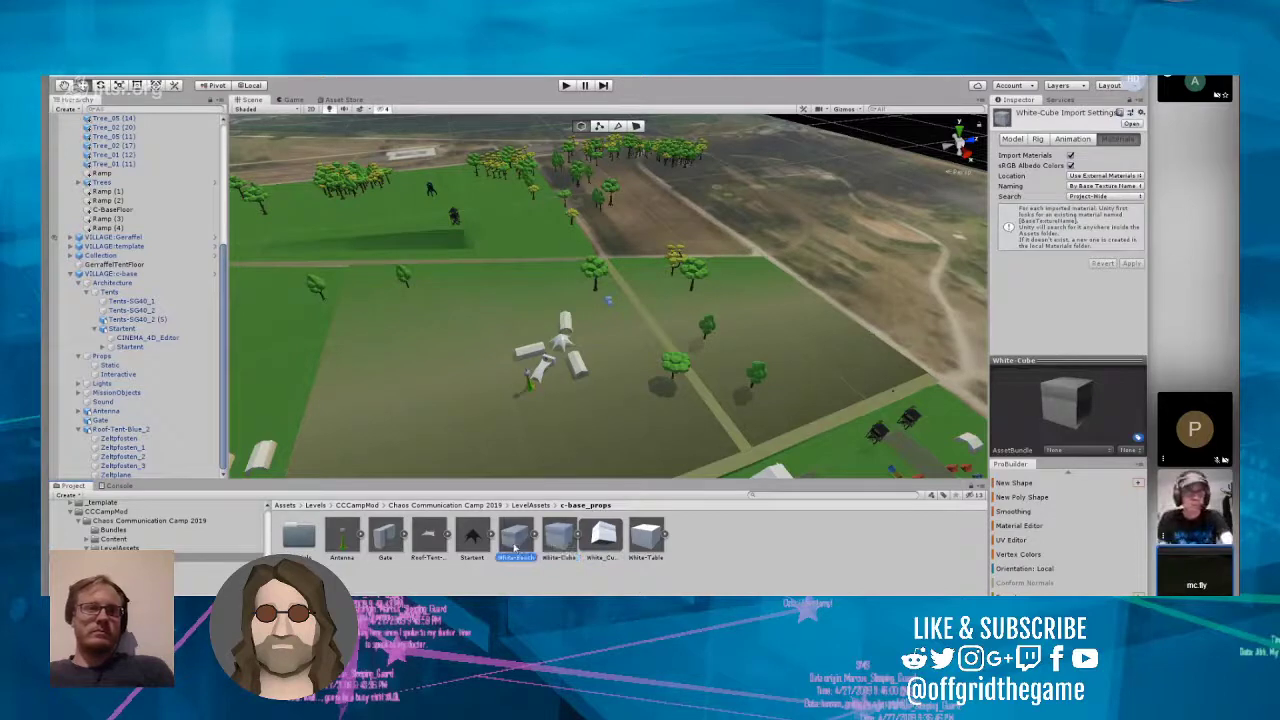
pyautogui.click(600, 540)
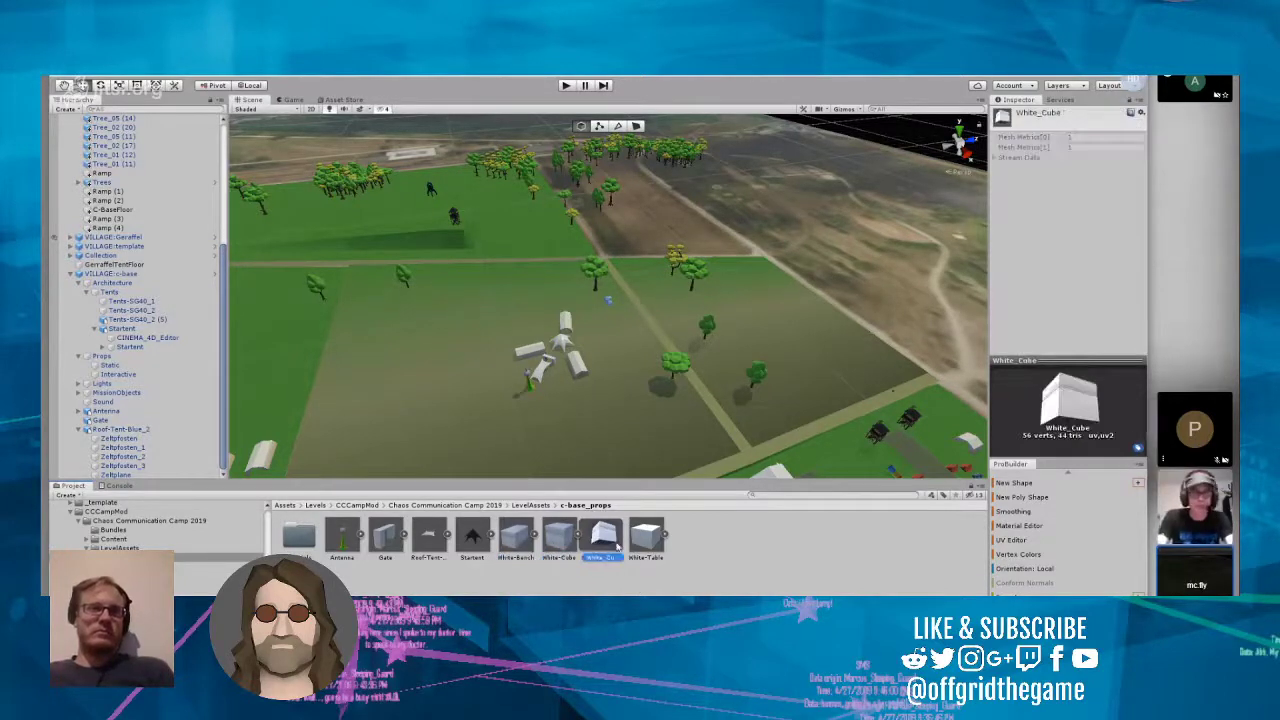
# Step: Review the previews and import settings of the White-Table and White-Bench models beside the White_Cube mesh
pyautogui.click(643, 540)
pyautogui.click(601, 540)
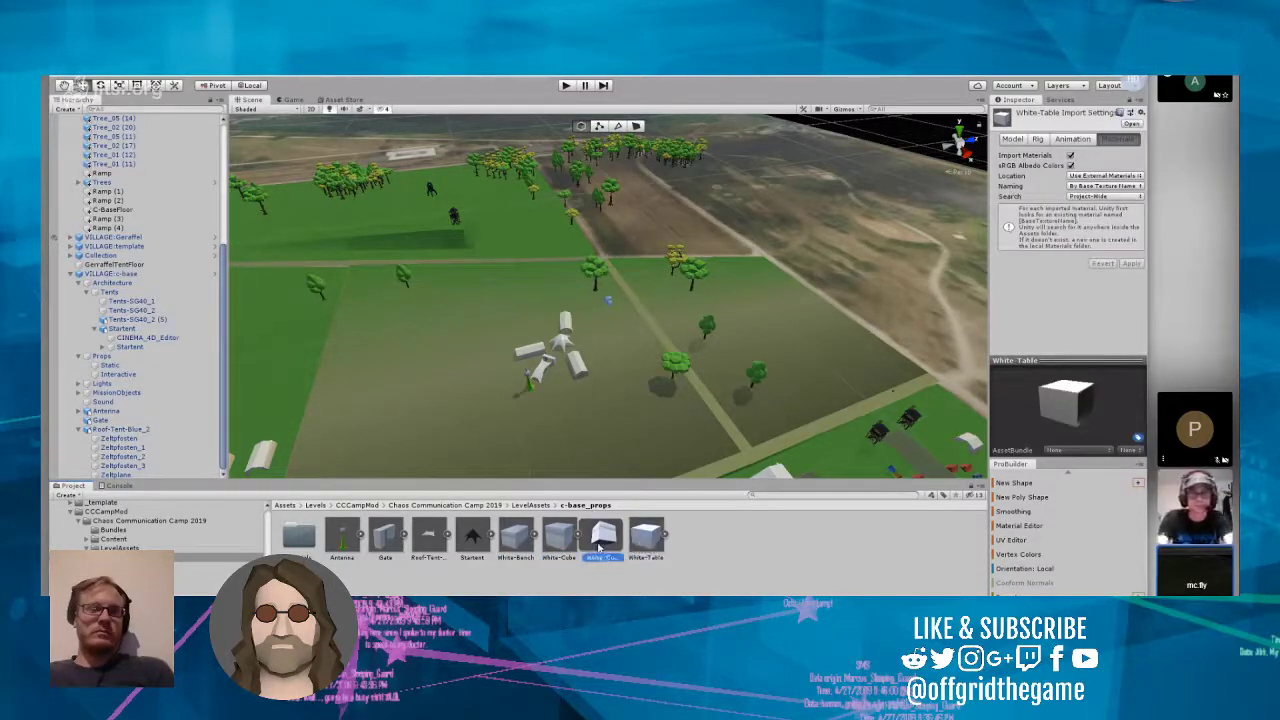
pyautogui.click(515, 538)
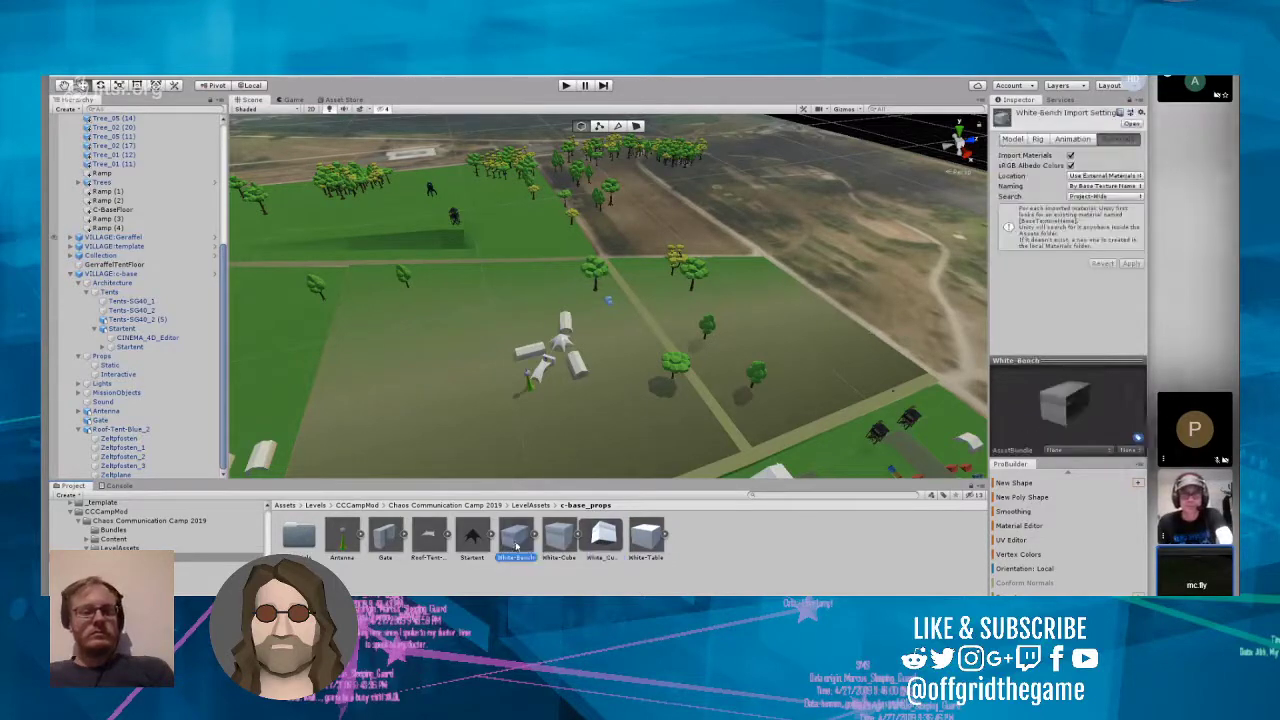
# Step: Place the White-Bench model in the level scene near the c-base village and try a Y position of 103
pyautogui.moveTo(622, 323); pyautogui.dragTo(624, 318)
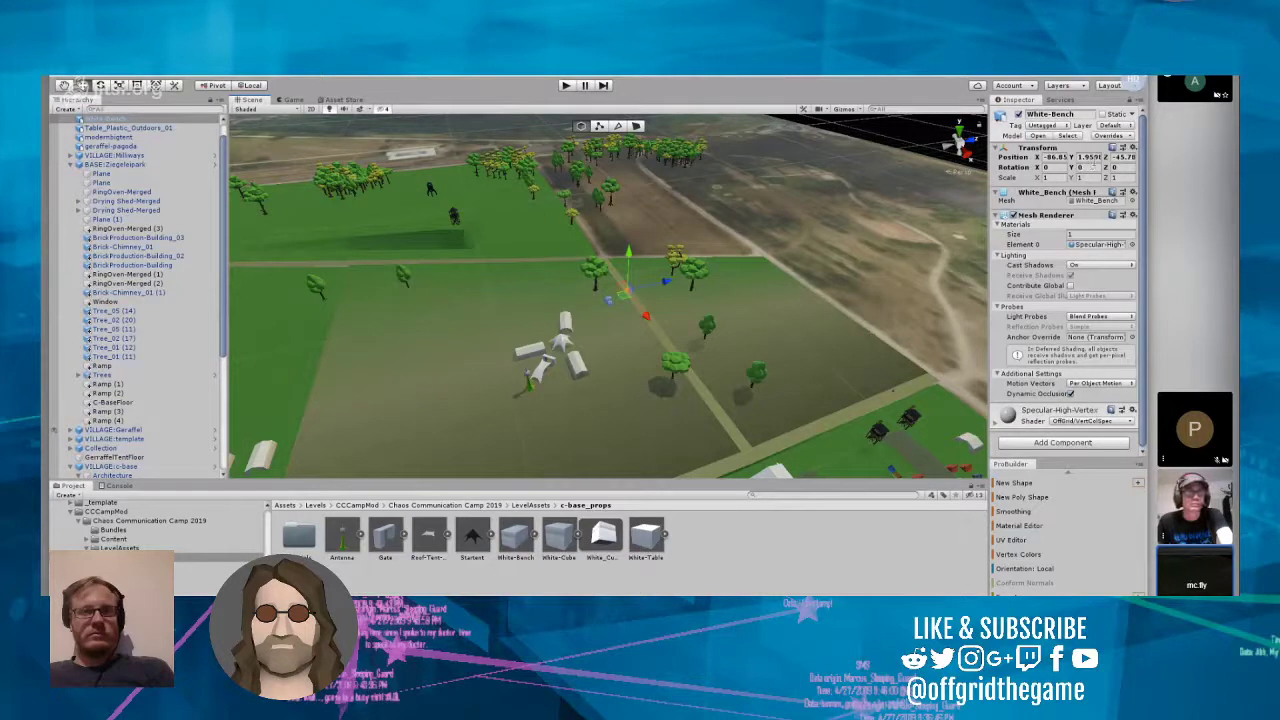
pyautogui.click(1092, 158)
pyautogui.write('1')
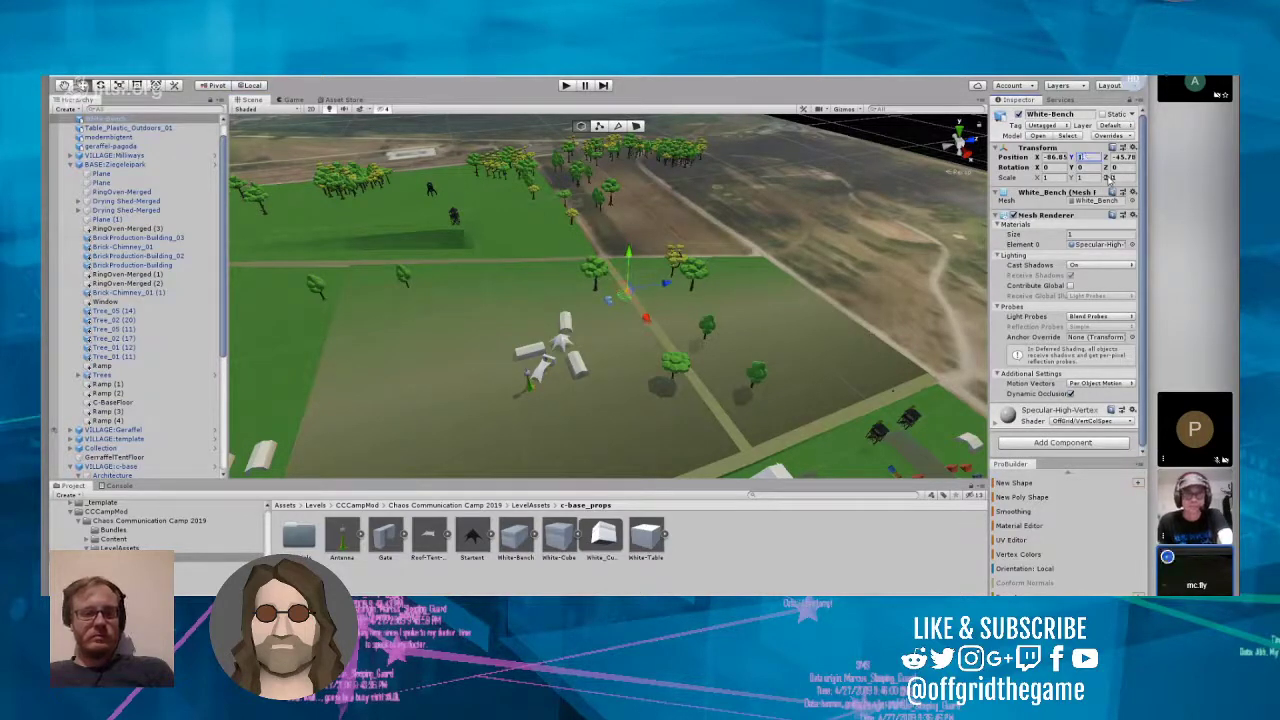
pyautogui.write('03')
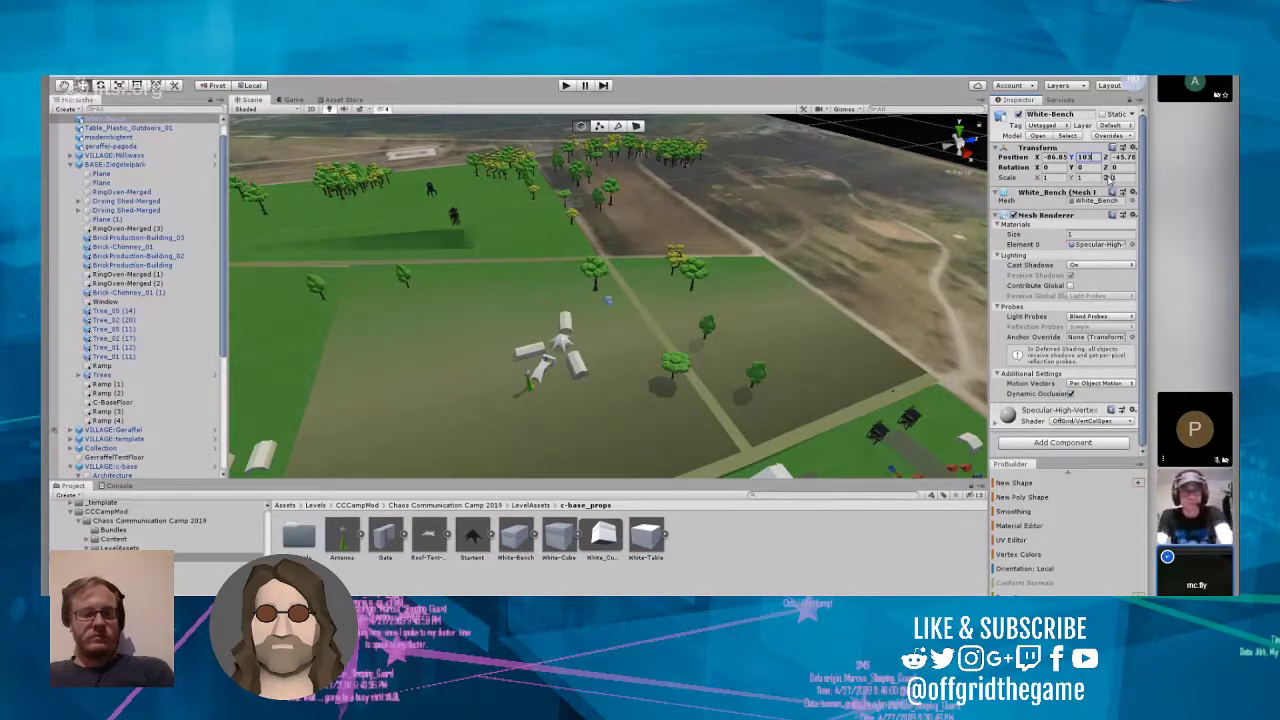
pyautogui.write('.')
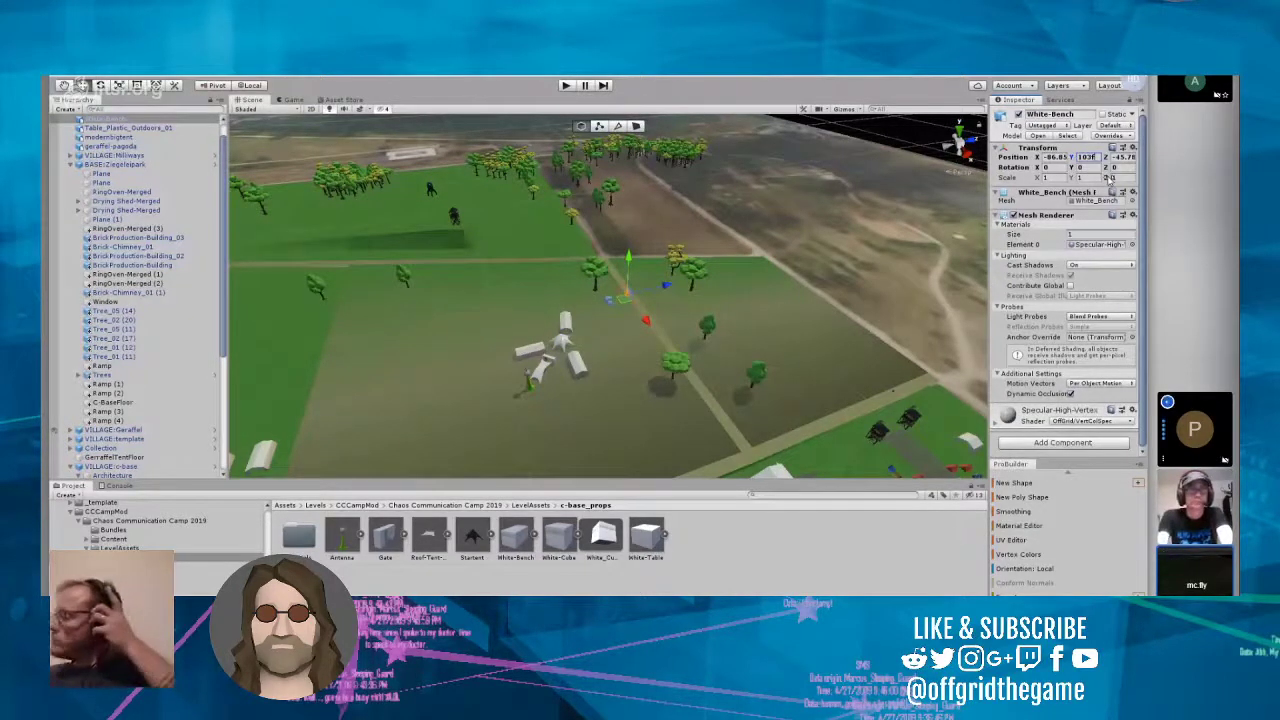
pyautogui.press('Escape')
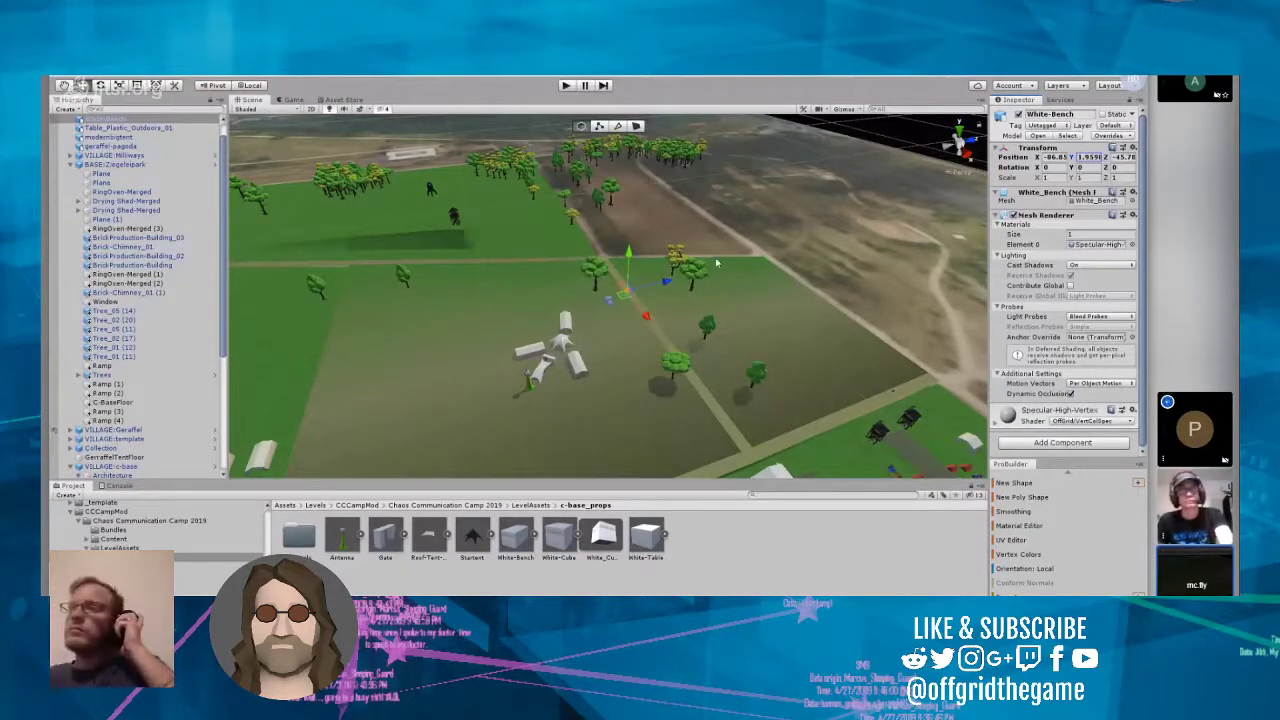
# Step: Delete the White-Bench object from the level scene
pyautogui.moveTo(737, 252); pyautogui.dragTo(97, 271, button='right')
pyautogui.scroll(1, 97, 271)
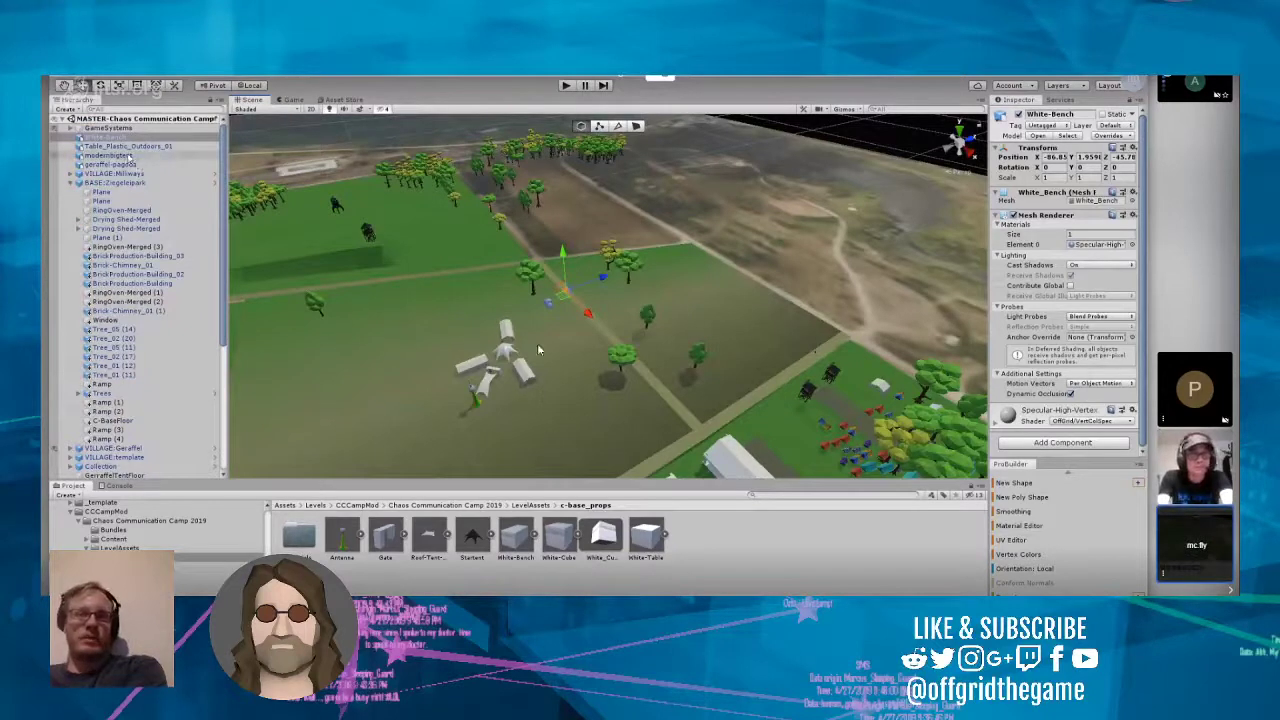
pyautogui.rightClick(118, 139)
pyautogui.click(147, 200)
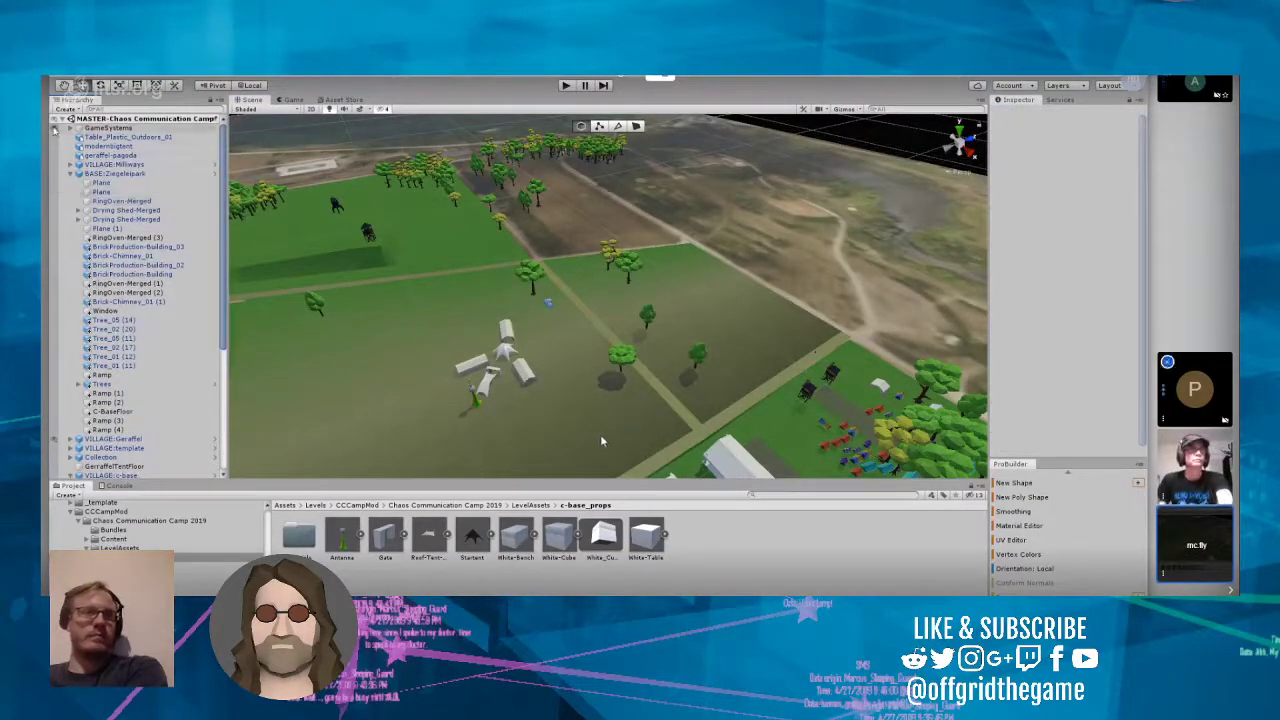
# Step: Open the VILLAGE_c-base prefab for editing and place the White-Bench model in front of the tents
pyautogui.scroll(-6, 112, 240)
pyautogui.click(218, 274)
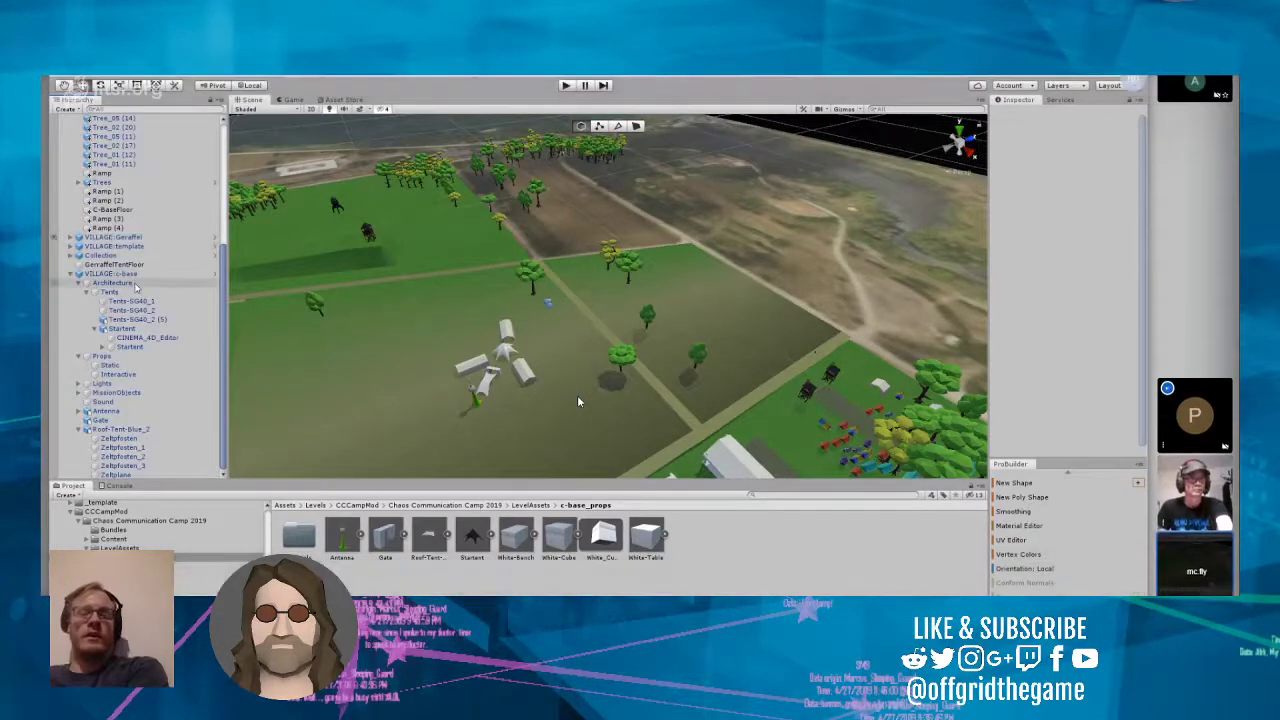
pyautogui.click(218, 274)
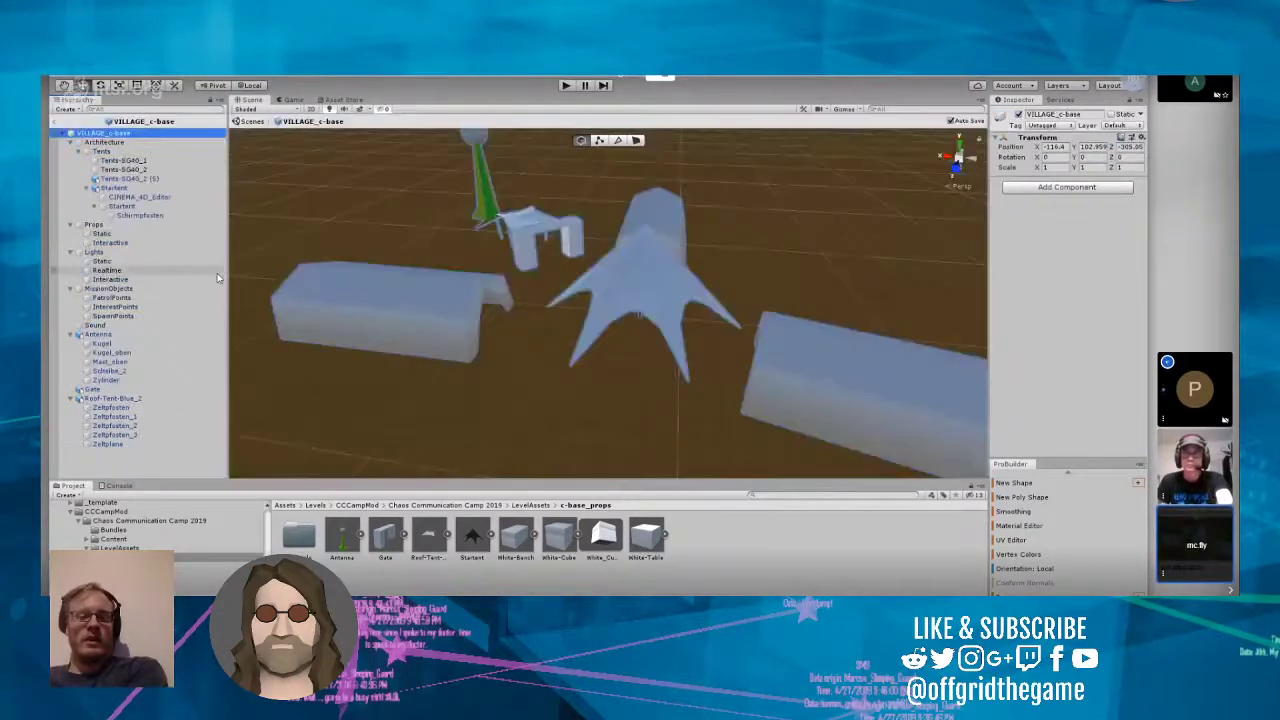
pyautogui.scroll(-3, 566, 327)
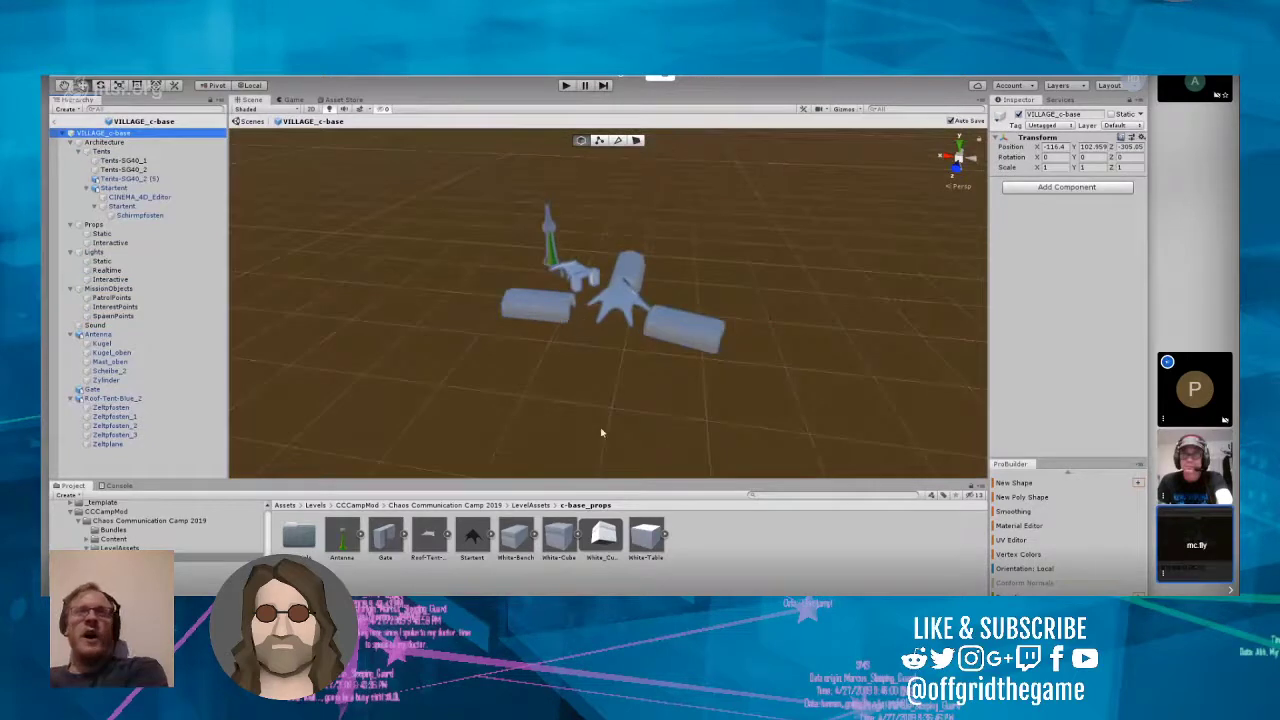
pyautogui.moveTo(515, 537); pyautogui.dragTo(503, 380)
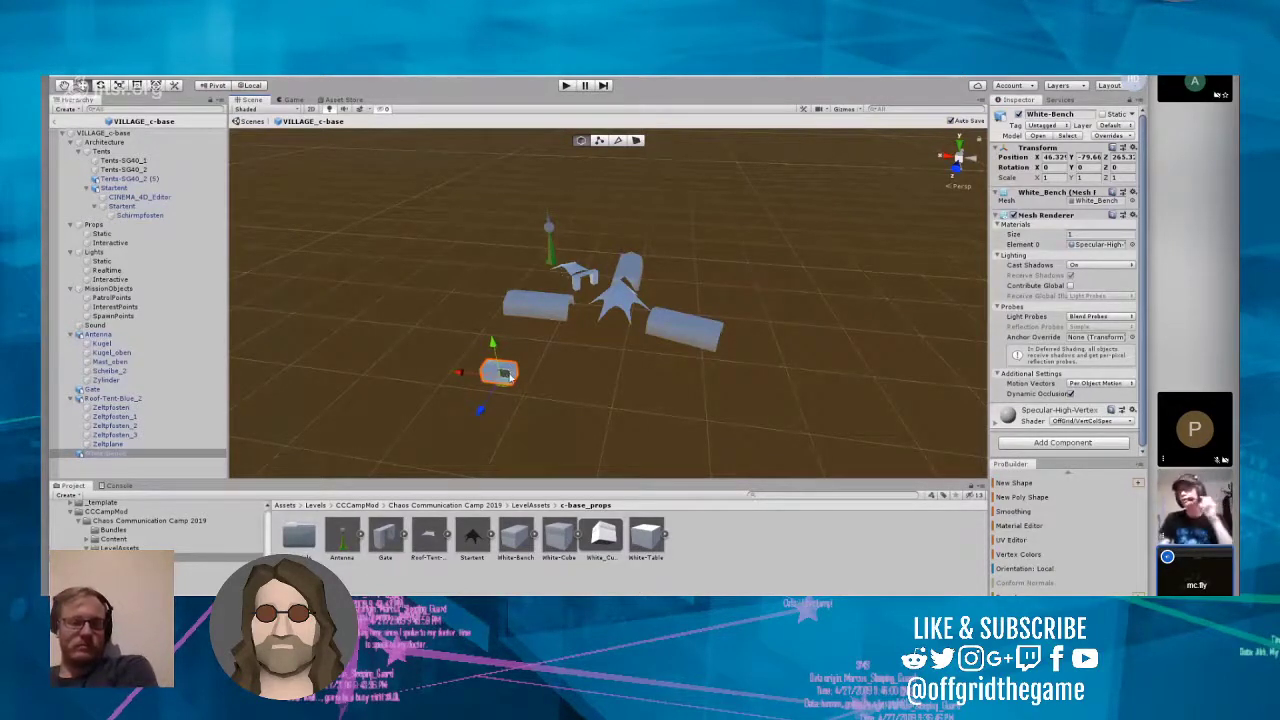
# Step: Place the White-Table model in the VILLAGE_c-base prefab beside White-Bench and check how it displays
pyautogui.click(645, 540)
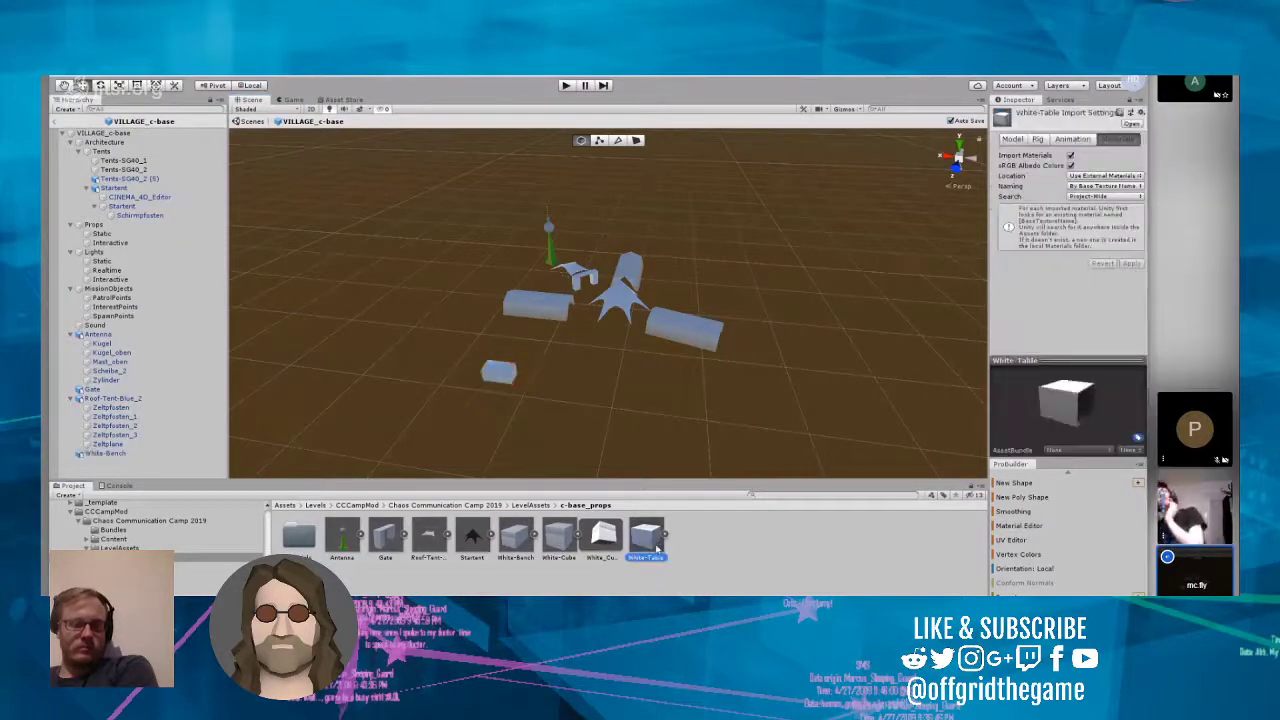
pyautogui.moveTo(646, 542); pyautogui.dragTo(614, 400)
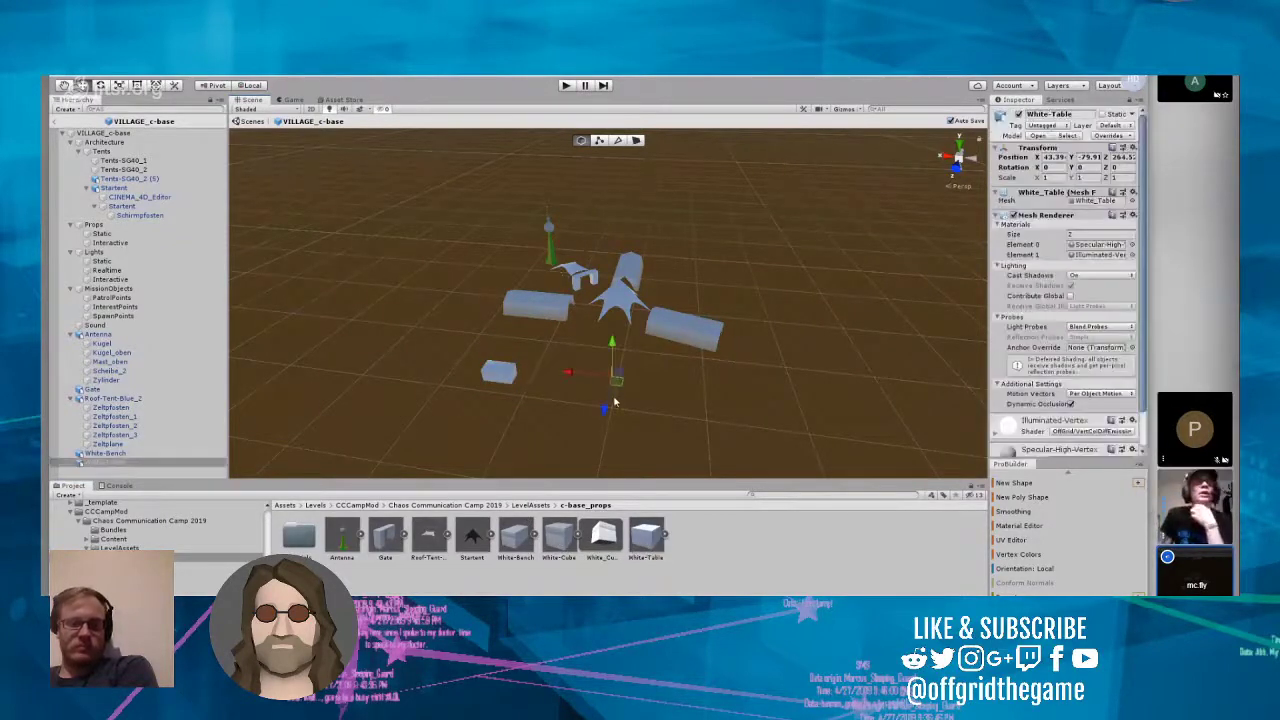
pyautogui.scroll(2, 626, 417)
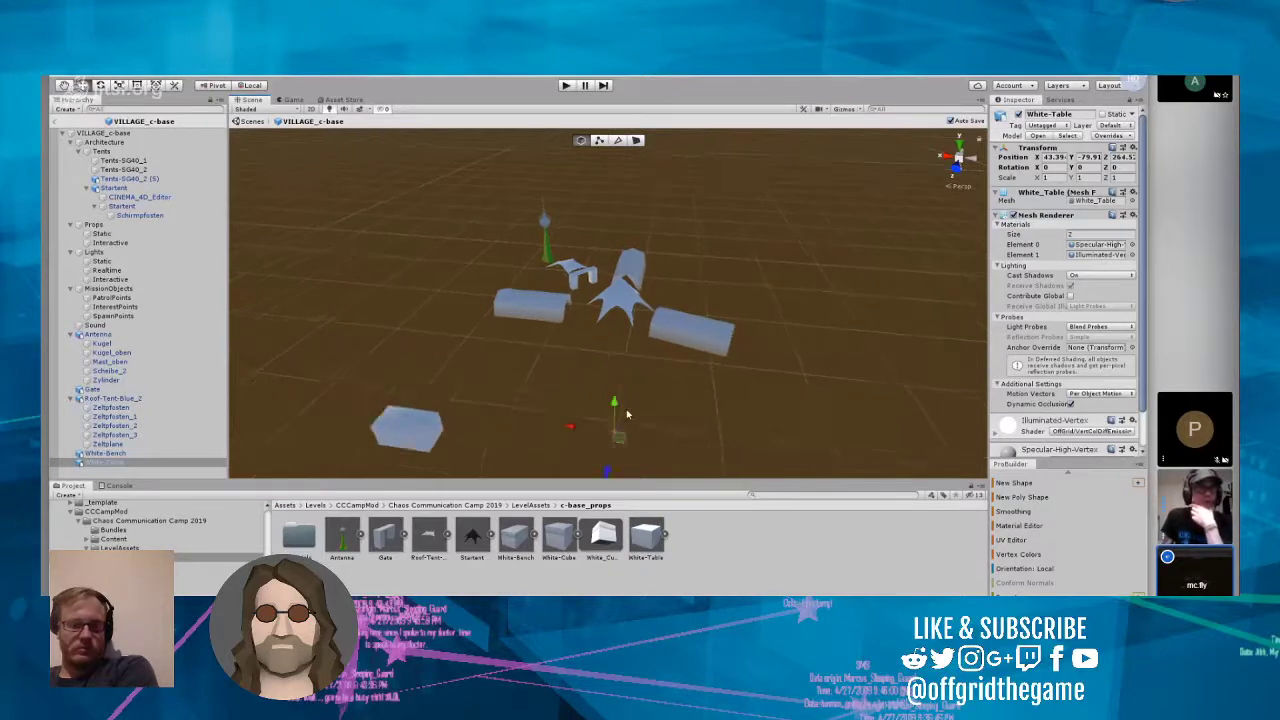
pyautogui.scroll(-1, 629, 416)
pyautogui.click(667, 424)
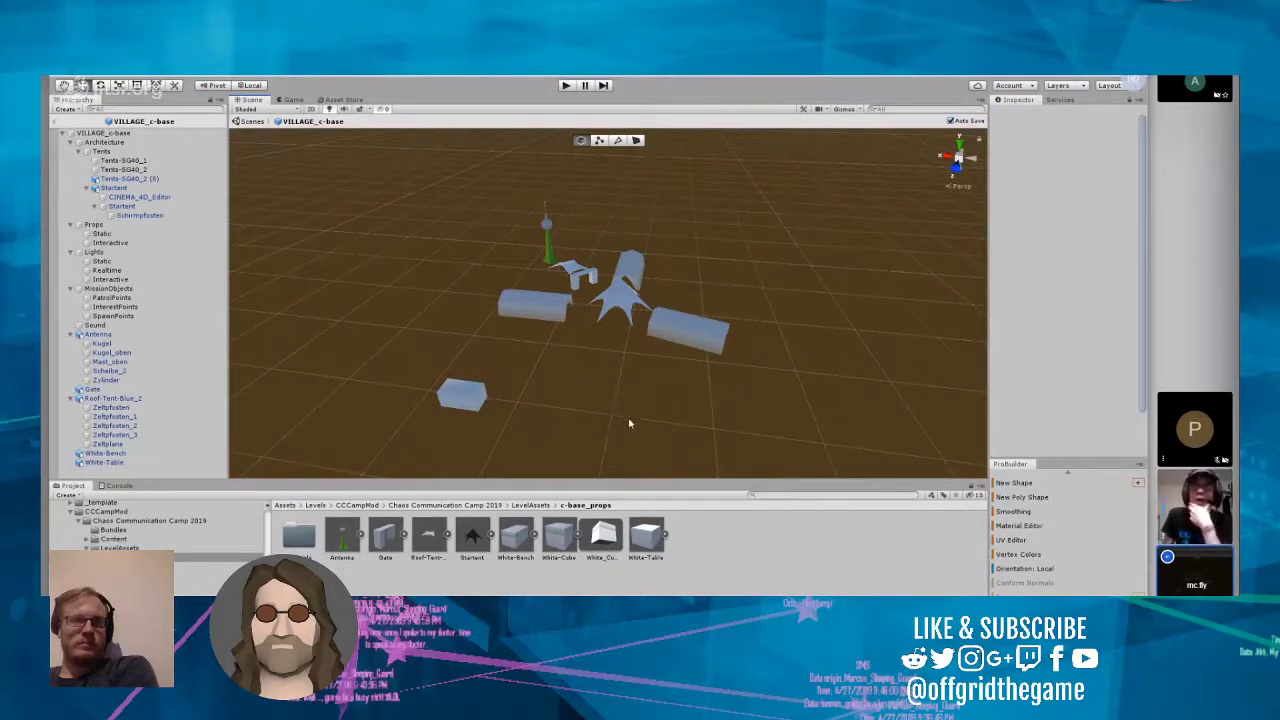
# Step: Look for the White-Table geometry at its pivot, and remove the object from the prefab
pyautogui.scroll(2, 631, 423)
pyautogui.moveTo(647, 400); pyautogui.dragTo(659, 462, button='right')
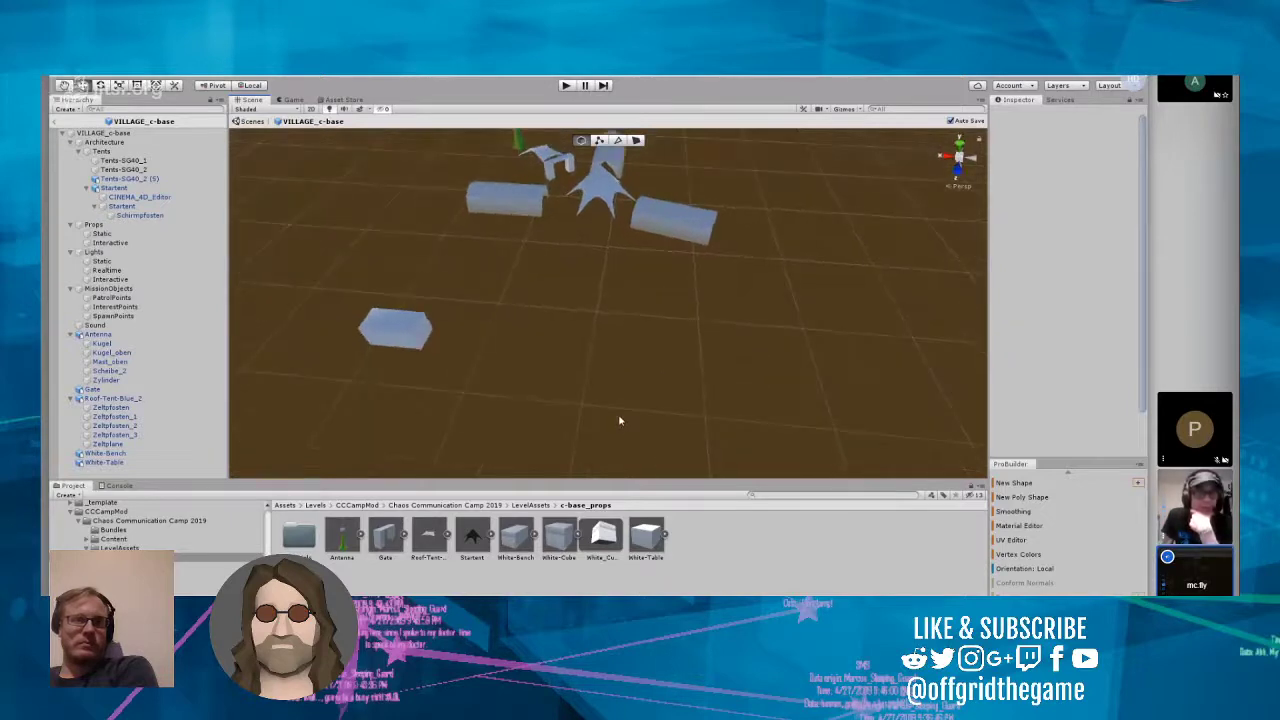
pyautogui.scroll(3, 619, 417)
pyautogui.scroll(-1, 619, 417)
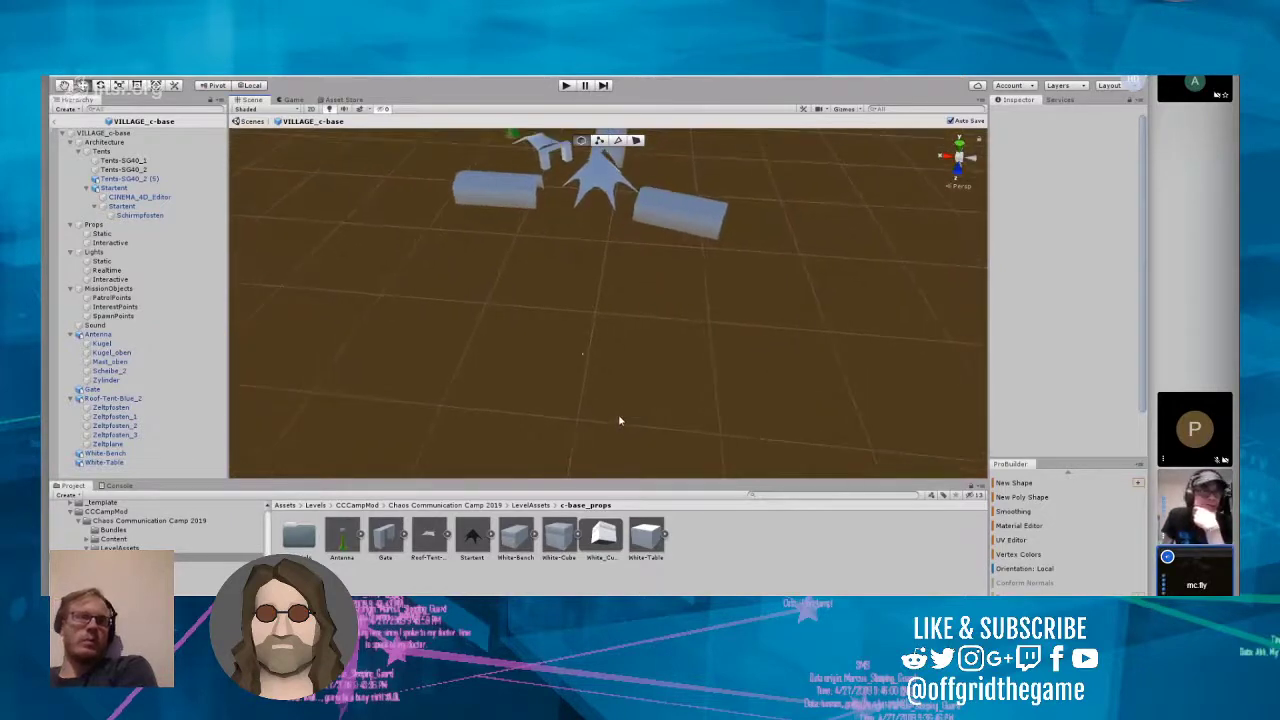
pyautogui.click(584, 358)
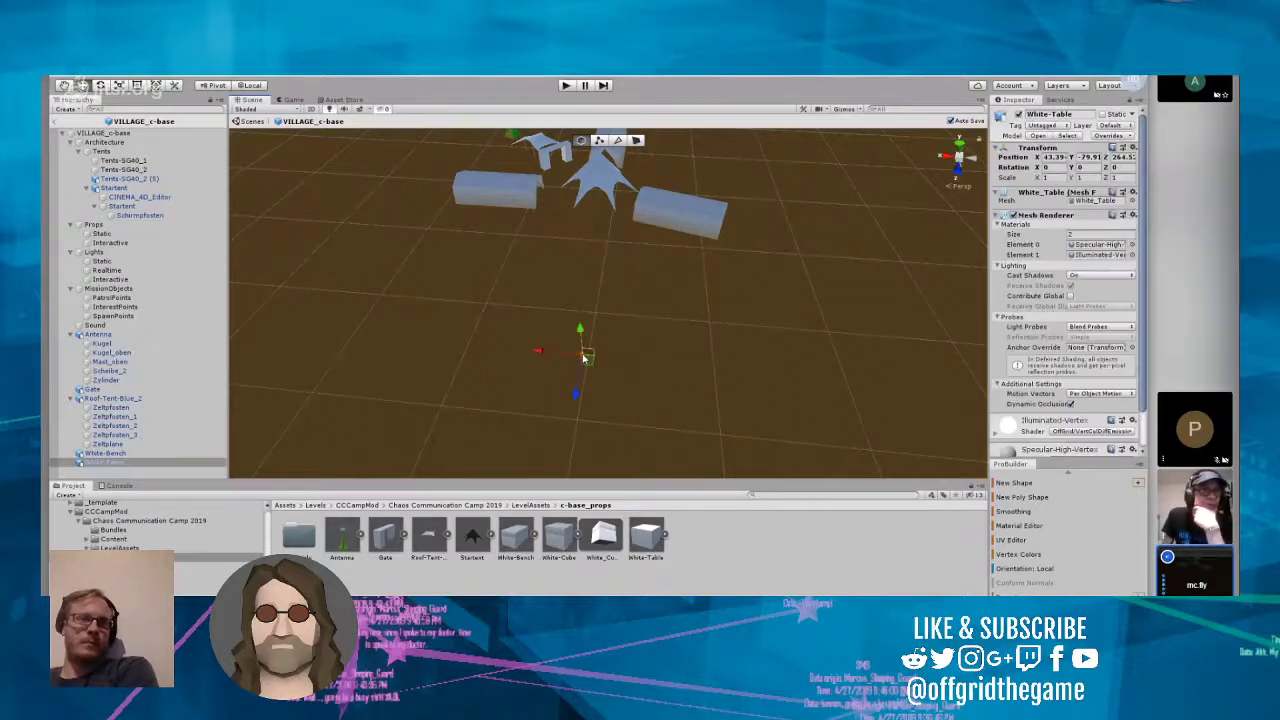
pyautogui.click(840, 296)
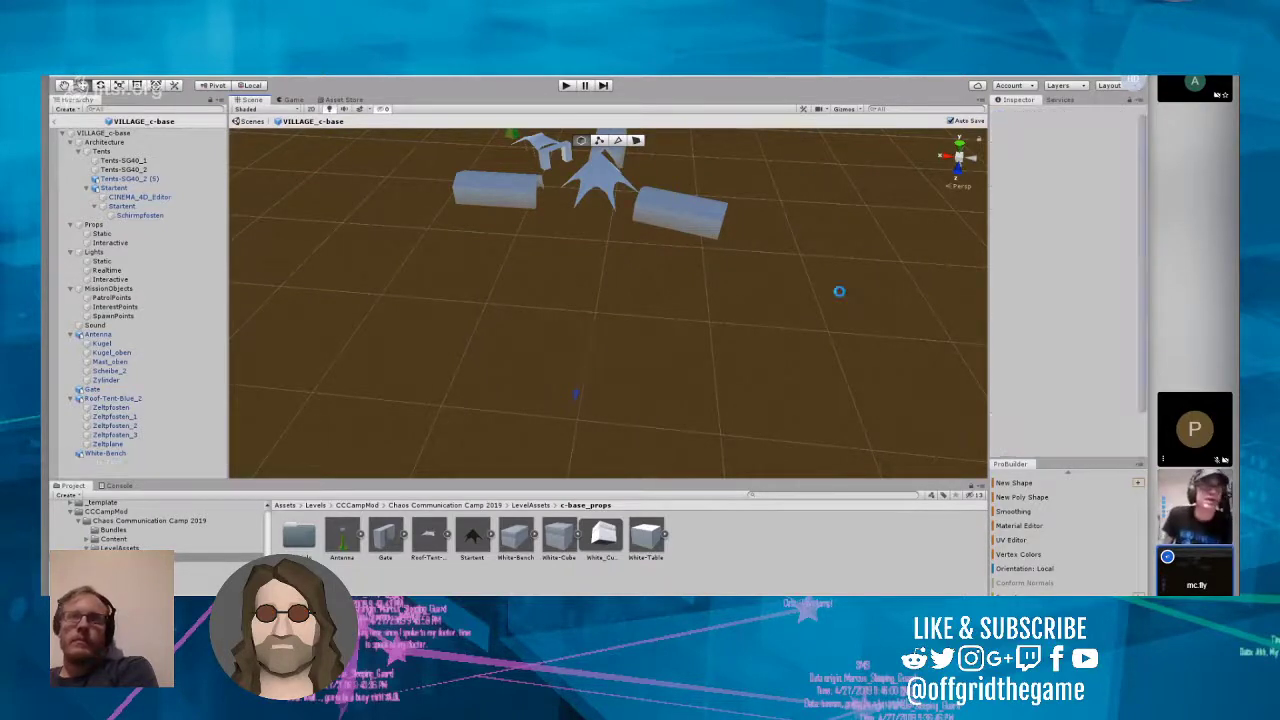
# Step: Set the Y position of White-Bench in the prefab to -103
pyautogui.moveTo(717, 351); pyautogui.dragTo(395, 336, button='right')
pyautogui.click(486, 308)
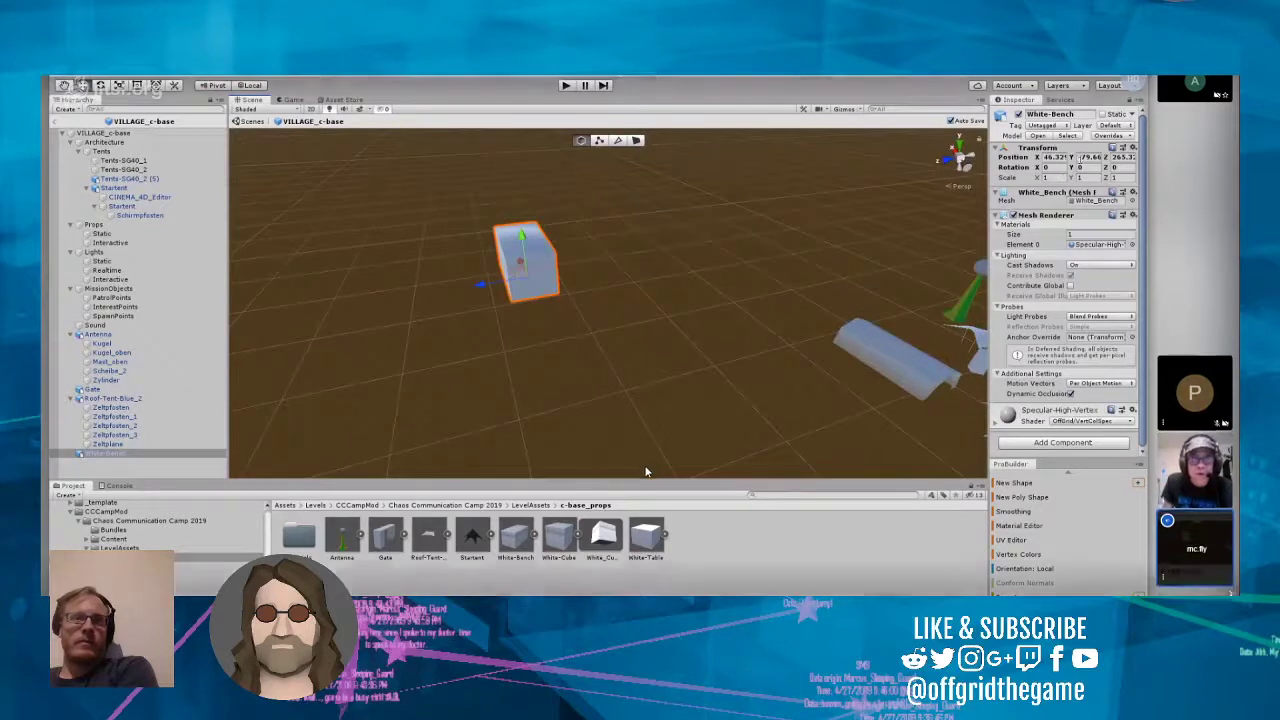
pyautogui.moveTo(1080, 160); pyautogui.dragTo(1113, 160)
pyautogui.write('-103')
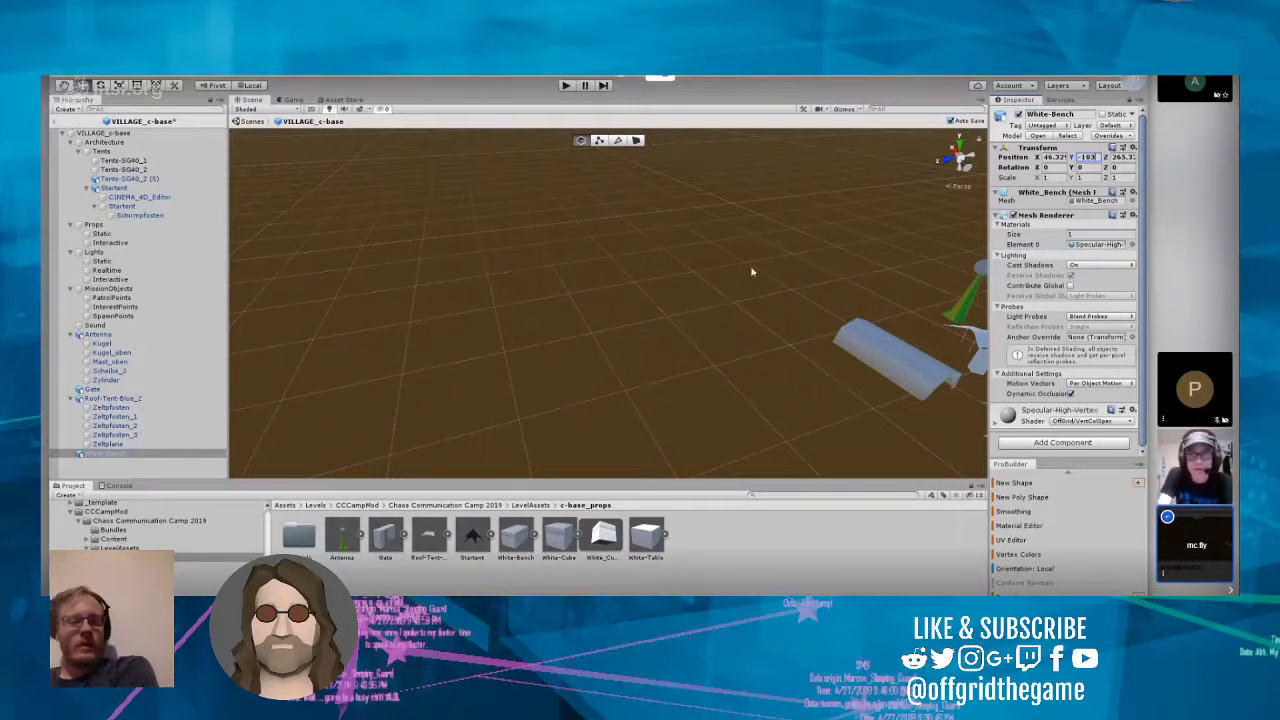
# Step: Move White-Bench along Z to about 236.5, in front of the star-shaped tent
pyautogui.moveTo(752, 272); pyautogui.dragTo(856, 356, button='right')
pyautogui.press('f')
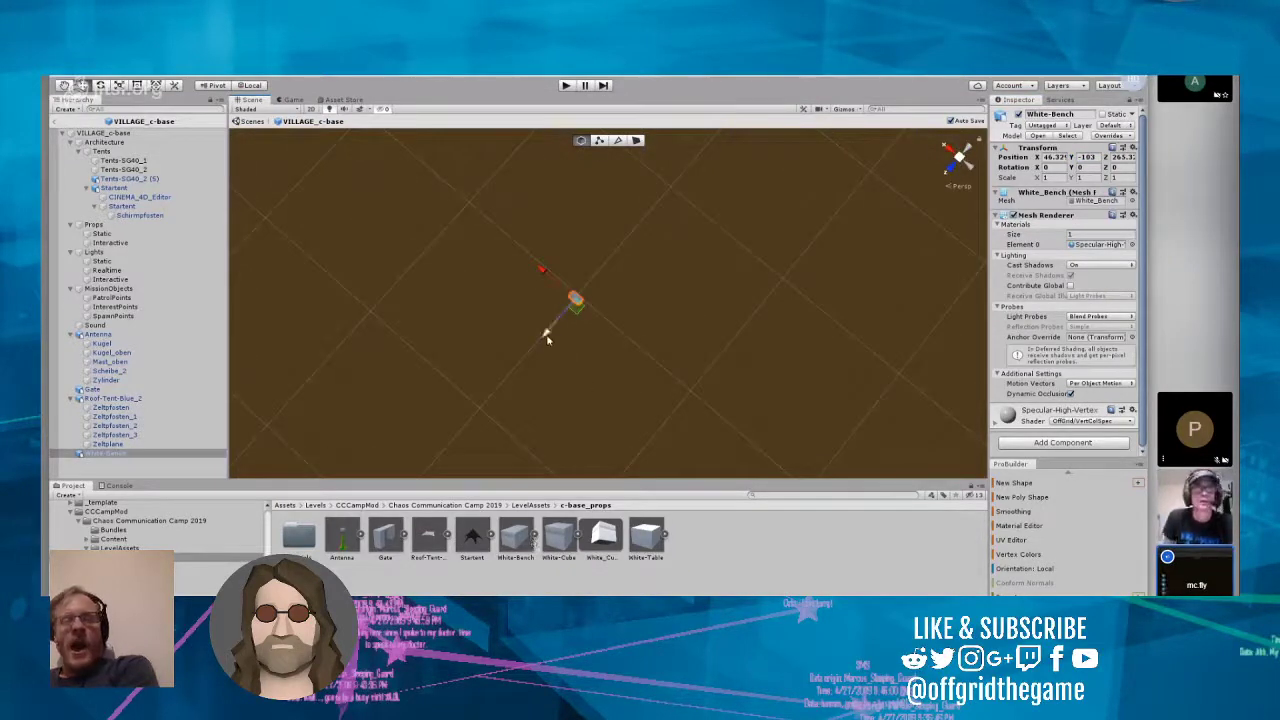
pyautogui.moveTo(580, 309); pyautogui.dragTo(766, 246, button='right')
pyautogui.moveTo(606, 441); pyautogui.dragTo(660, 318)
# Step: Delete the White-Table model asset from the c-base_props folder
pyautogui.click(645, 540)
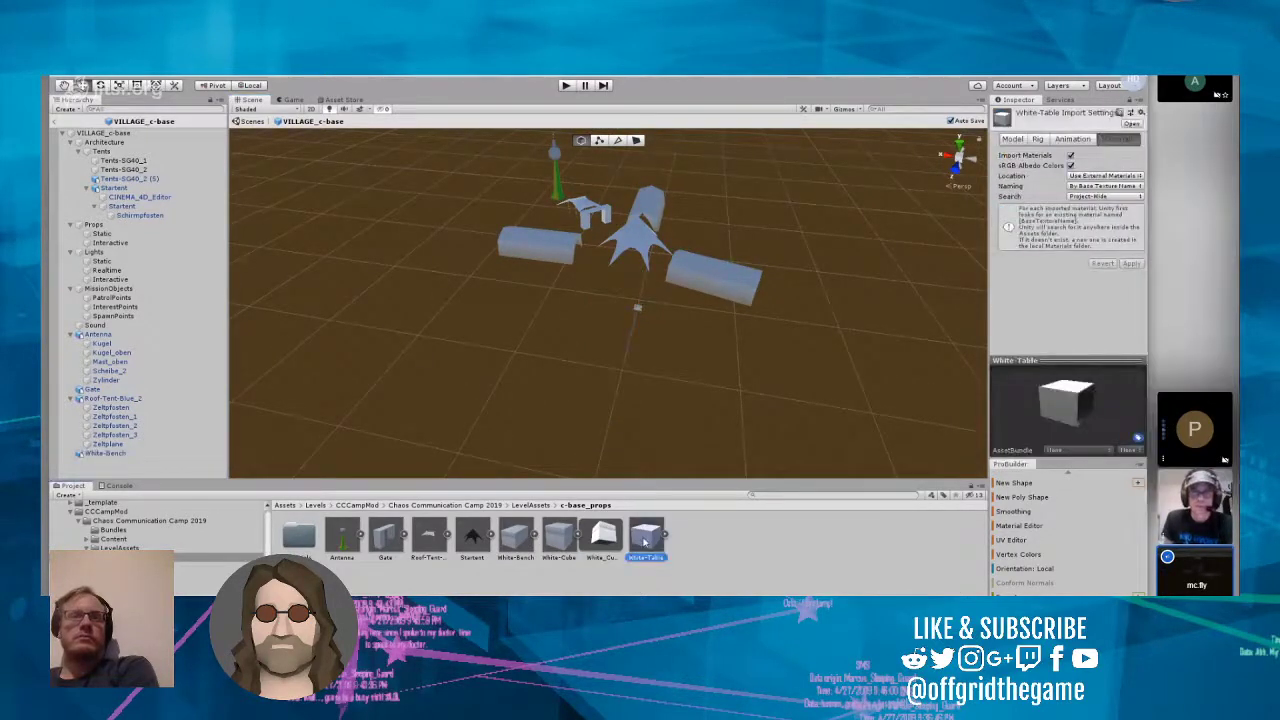
pyautogui.rightClick(645, 540)
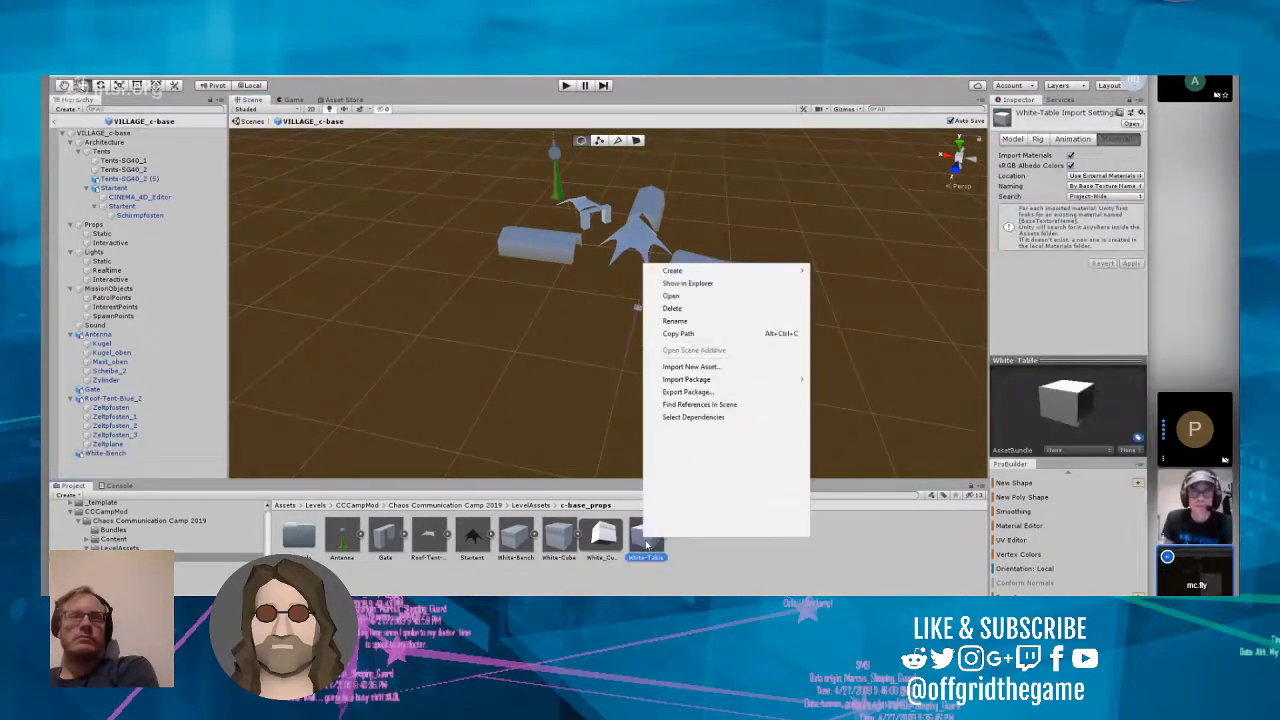
pyautogui.click(696, 311)
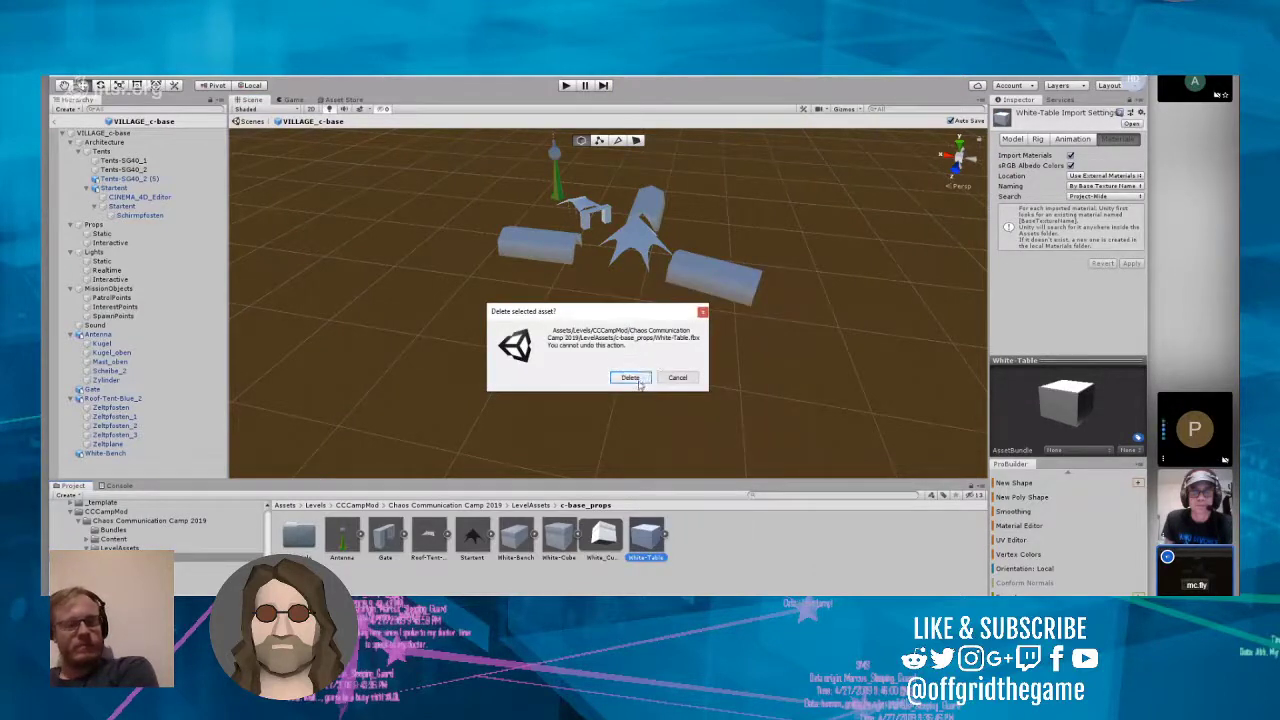
pyautogui.click(630, 378)
# Step: Place the White-Cube model in the VILLAGE_c-base prefab and set its Y position to -103
pyautogui.click(560, 540)
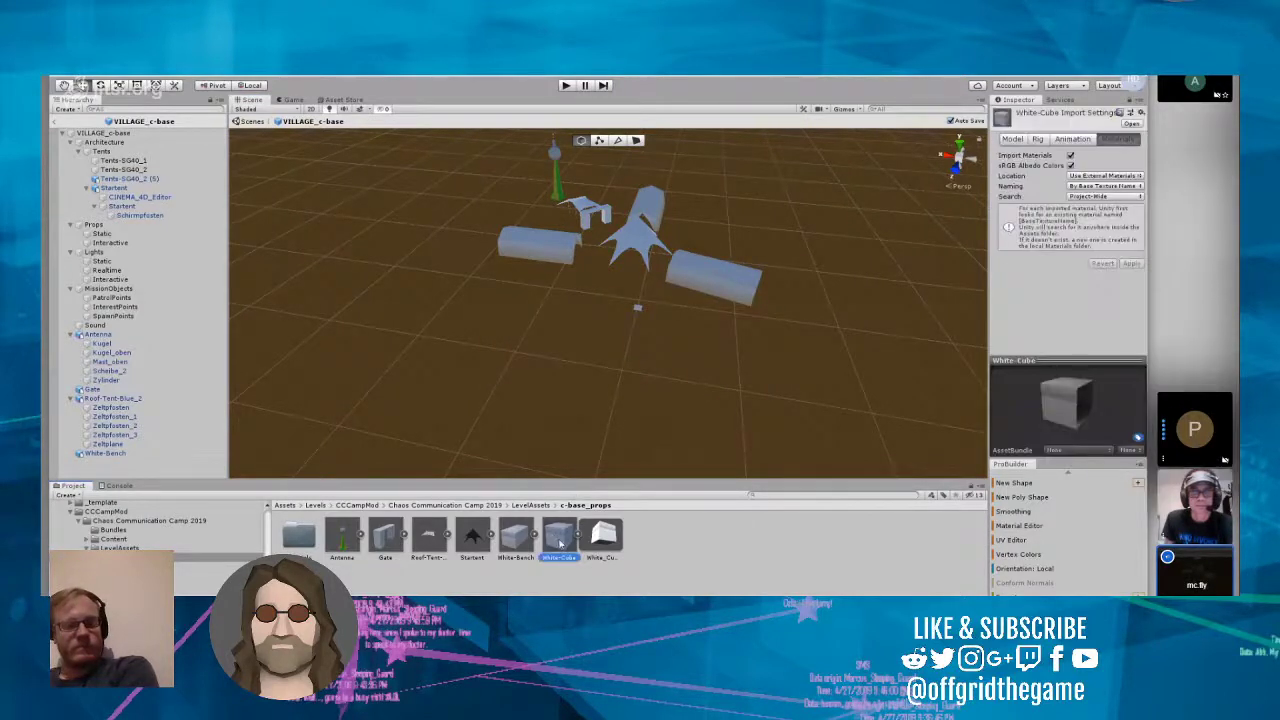
pyautogui.moveTo(560, 545); pyautogui.dragTo(593, 282)
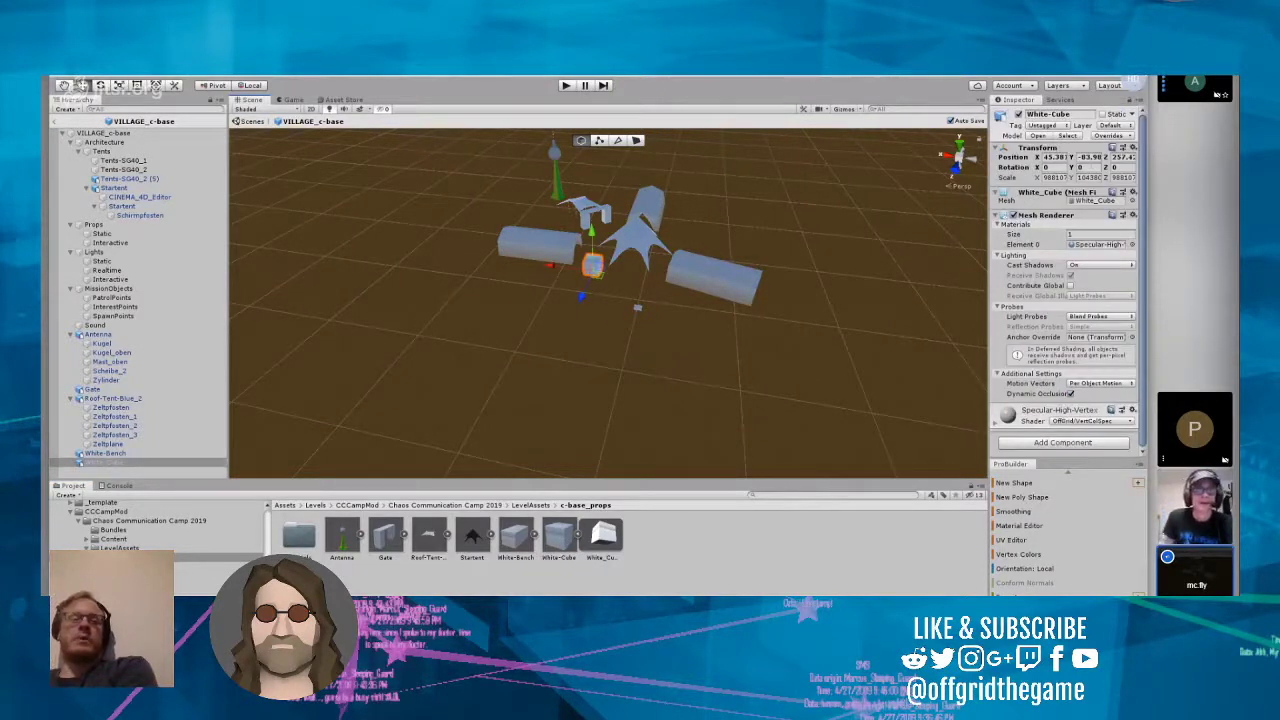
pyautogui.click(1083, 158)
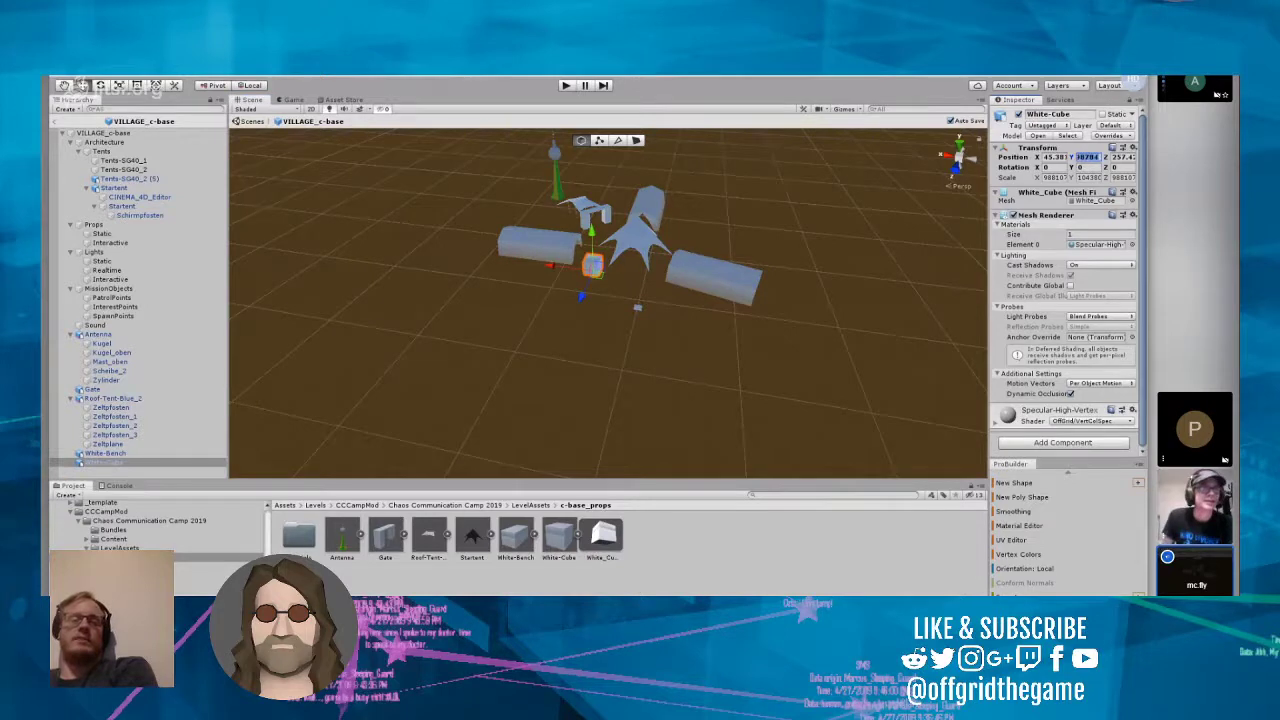
pyautogui.write('-108')
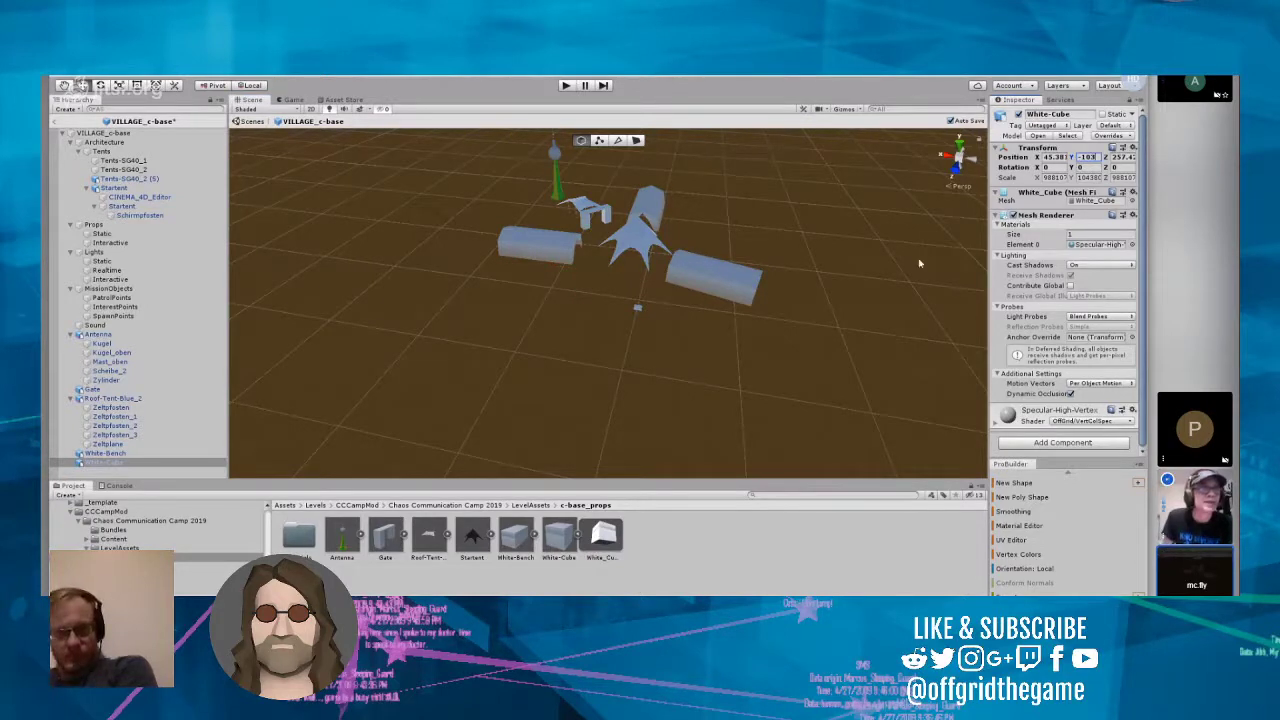
pyautogui.write('f')
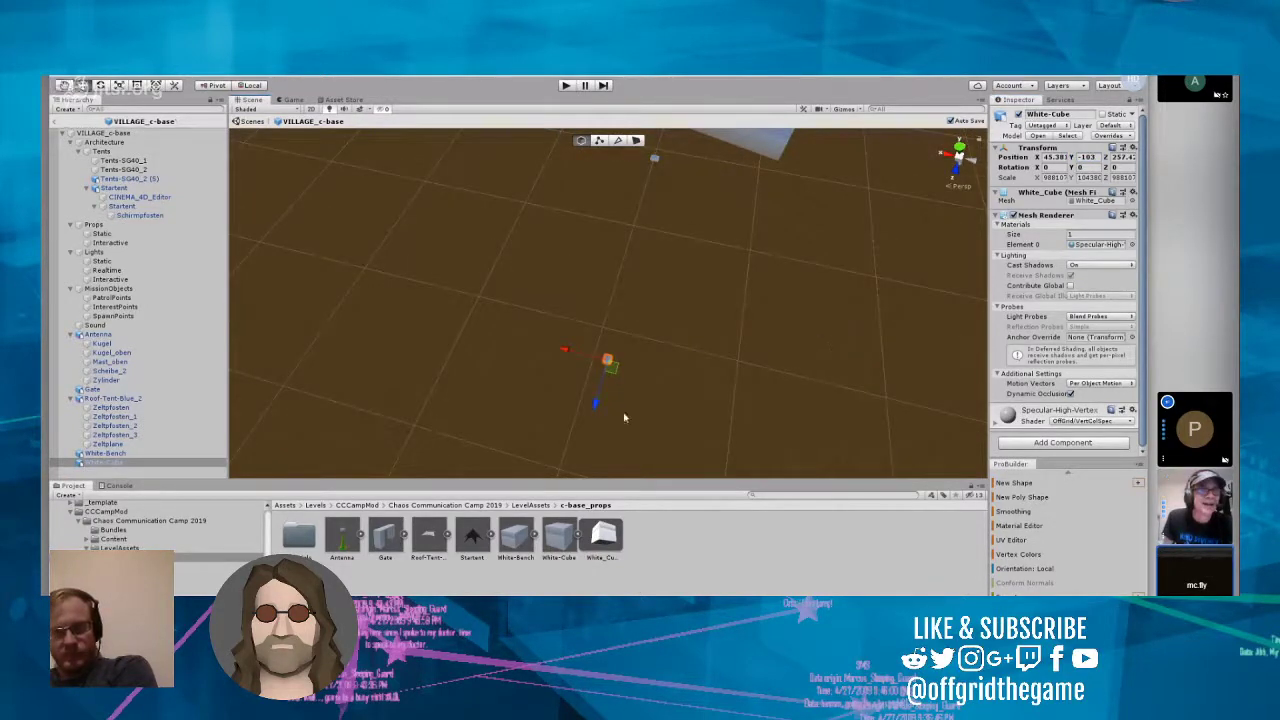
# Step: Move White-Cube along Z to about 238.3, close to White-Bench
pyautogui.moveTo(596, 405); pyautogui.dragTo(712, 186)
pyautogui.moveTo(667, 293); pyautogui.dragTo(689, 241, button='right')
pyautogui.scroll(10, 644, 321)
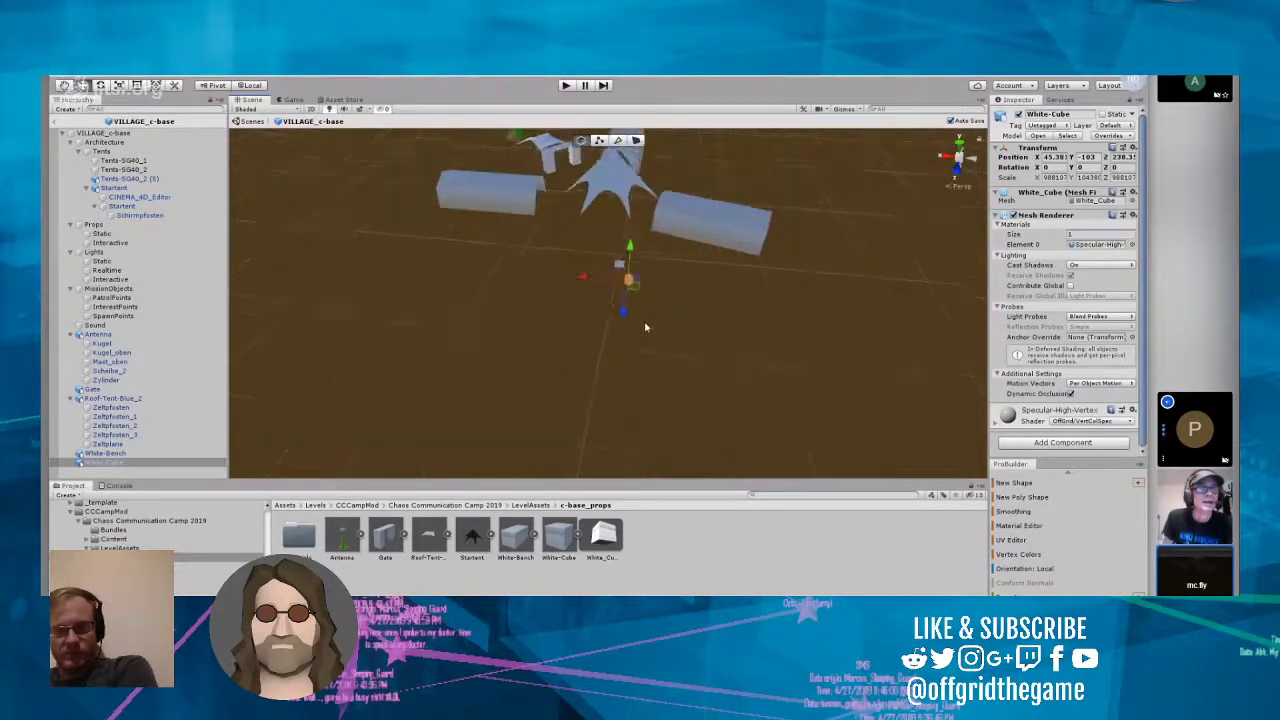
# Step: Examine White-Cube and White-Bench up close against the tents, and select White-Bench
pyautogui.moveTo(621, 349); pyautogui.dragTo(551, 286, button='right')
pyautogui.scroll(5, 637, 307)
pyautogui.scroll(2, 646, 309)
pyautogui.moveTo(646, 309); pyautogui.dragTo(874, 246, button='right')
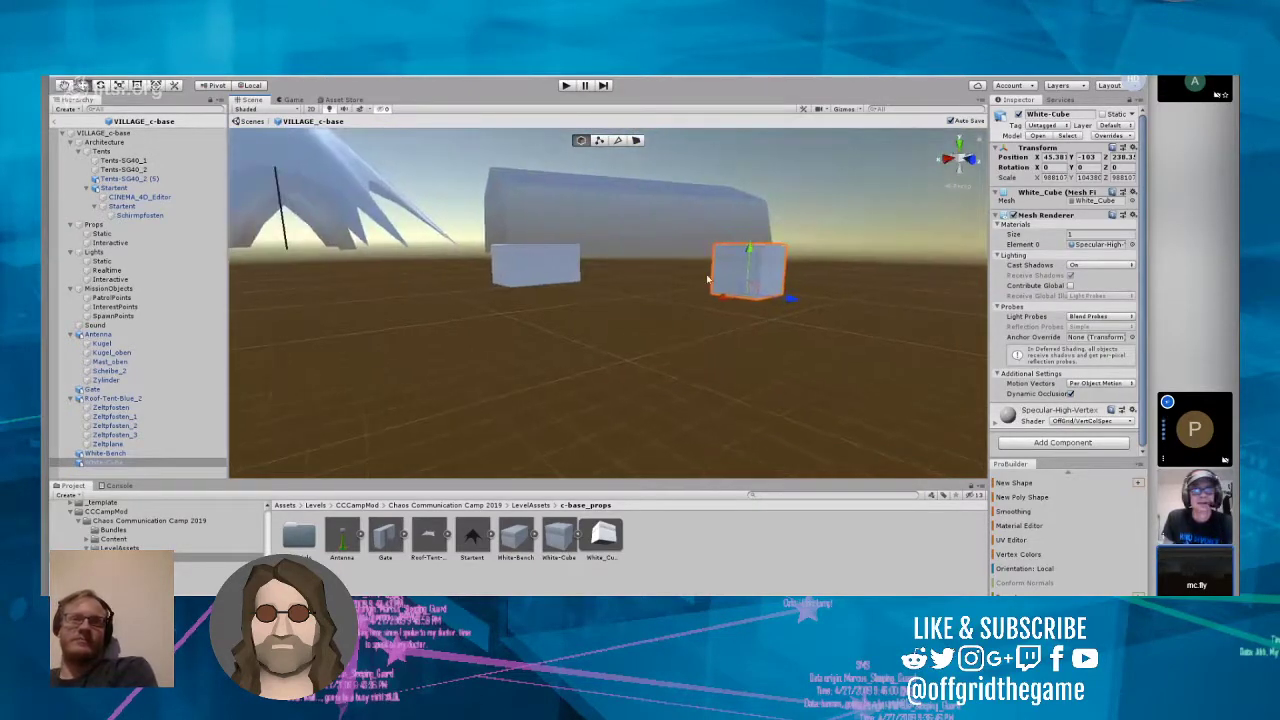
pyautogui.scroll(-5, 679, 232)
pyautogui.moveTo(679, 232); pyautogui.dragTo(637, 328, button='right')
pyautogui.click(560, 331)
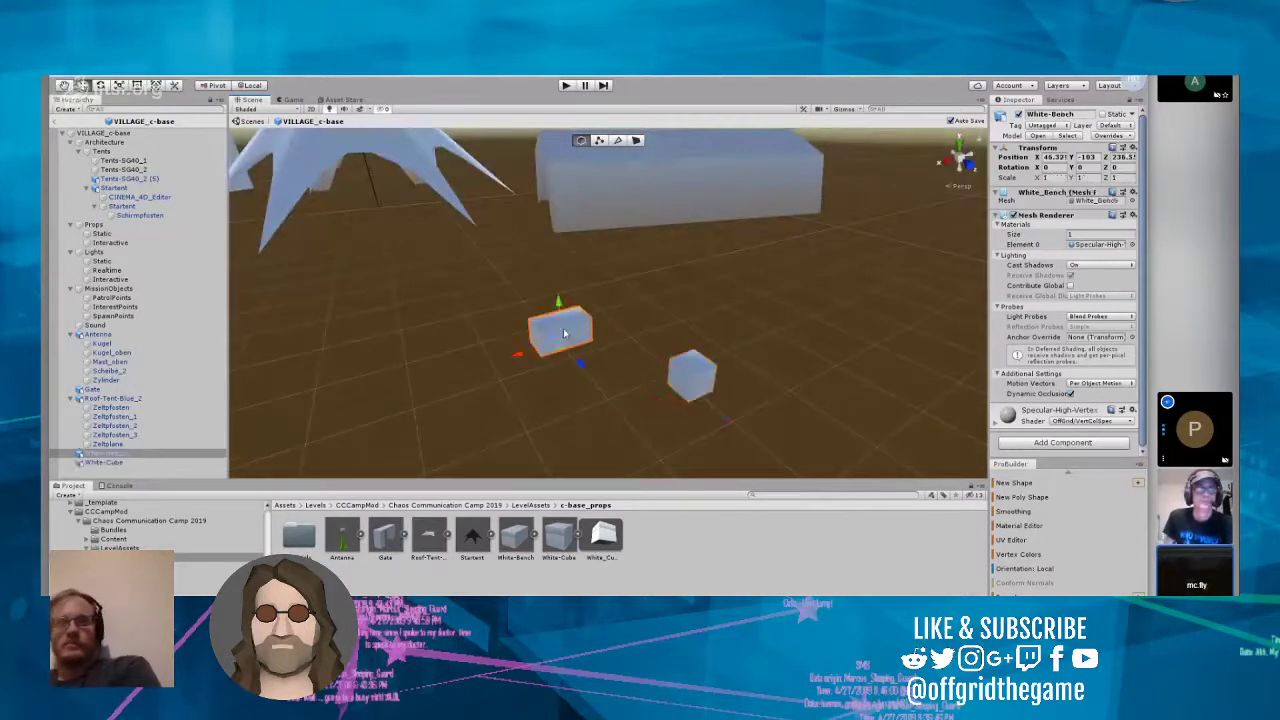
# Step: Examine White-Bench and White-Cube from up close and at ground level
pyautogui.scroll(3, 604, 352)
pyautogui.scroll(4, 604, 353)
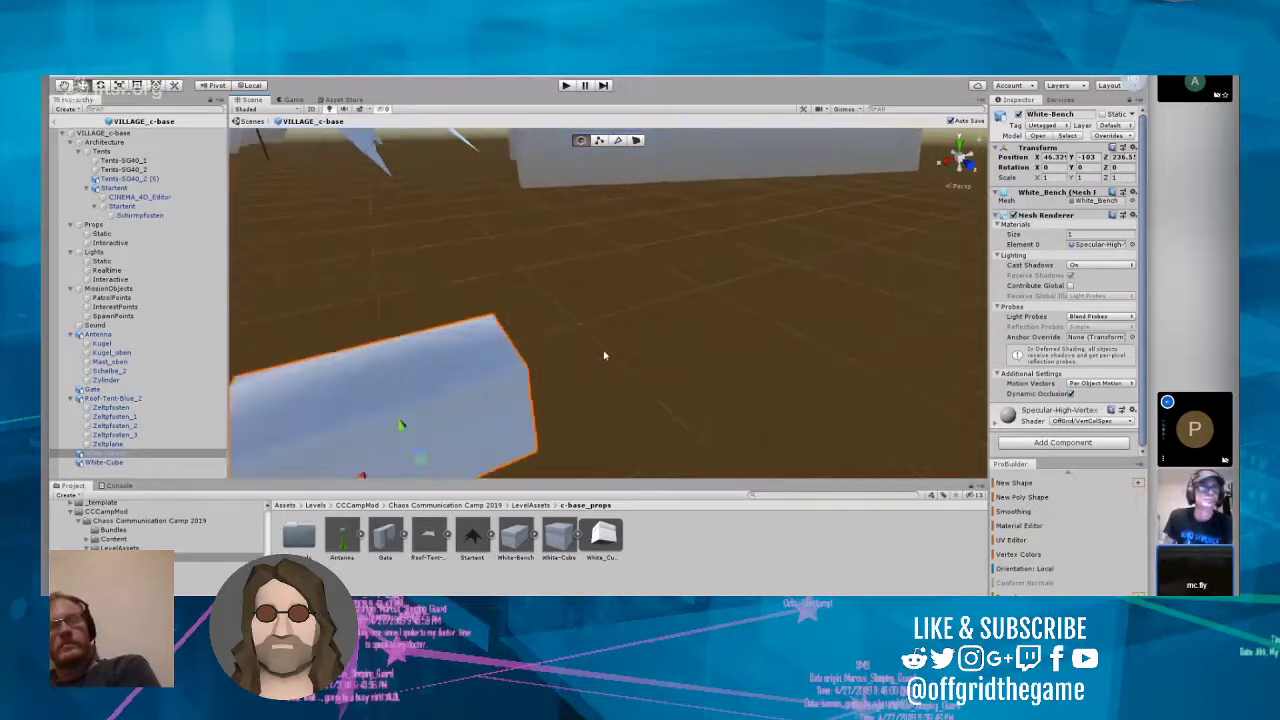
pyautogui.moveTo(604, 353); pyautogui.dragTo(507, 353, button='right')
pyautogui.scroll(3, 529, 377)
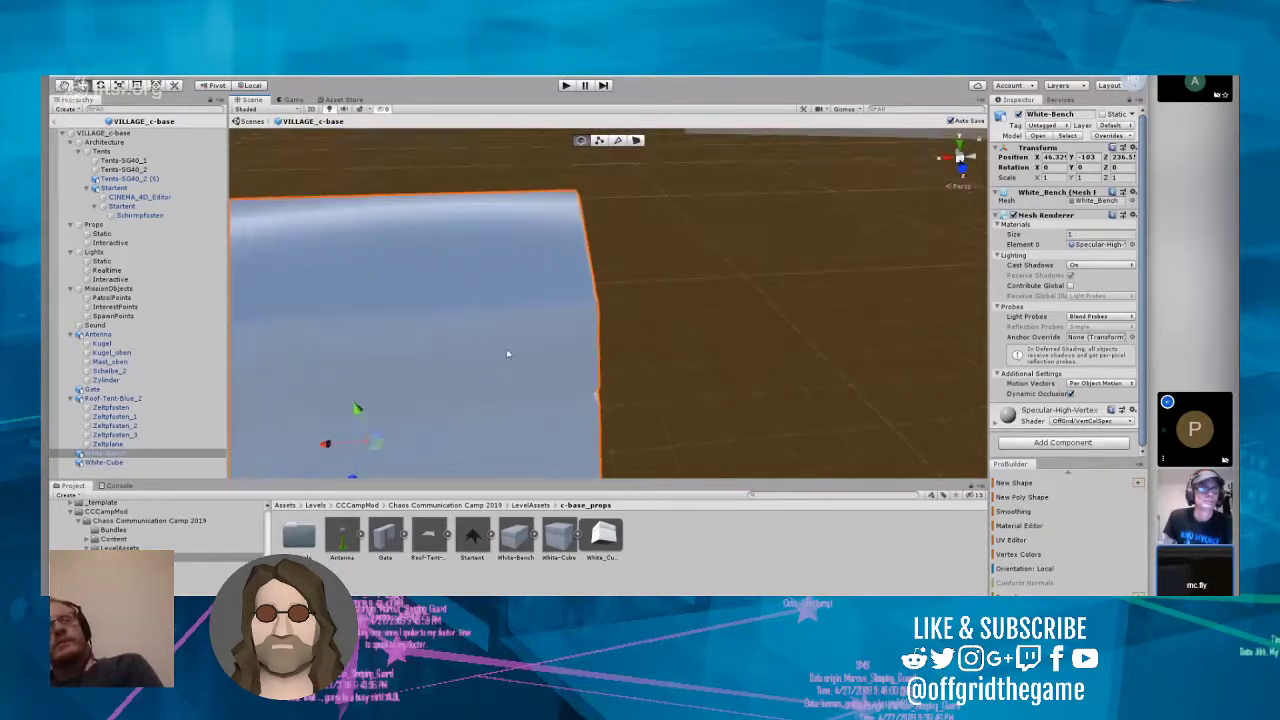
pyautogui.moveTo(576, 415); pyautogui.dragTo(418, 375, button='right')
pyautogui.scroll(-6, 426, 377)
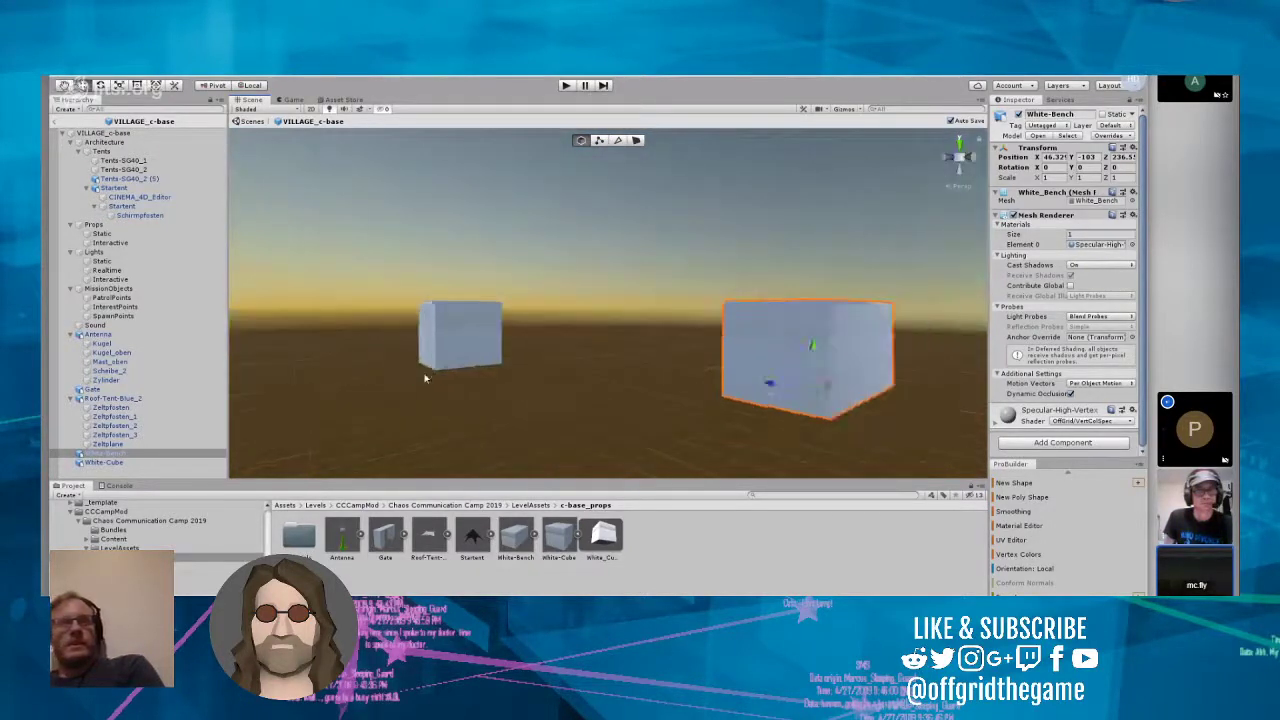
pyautogui.moveTo(522, 302); pyautogui.dragTo(519, 367, button='right')
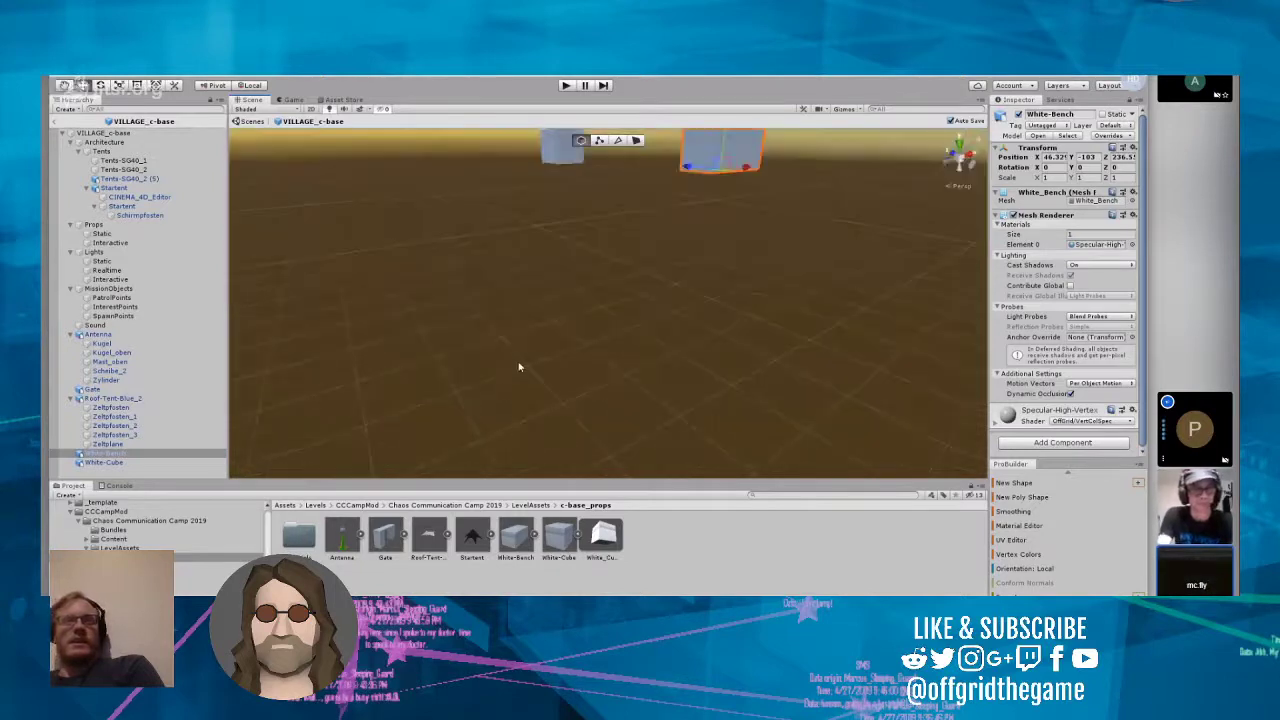
# Step: Inspect the White_Cube mesh and the White-Cube and White-Bench models in the c-base_props folder
pyautogui.click(607, 535)
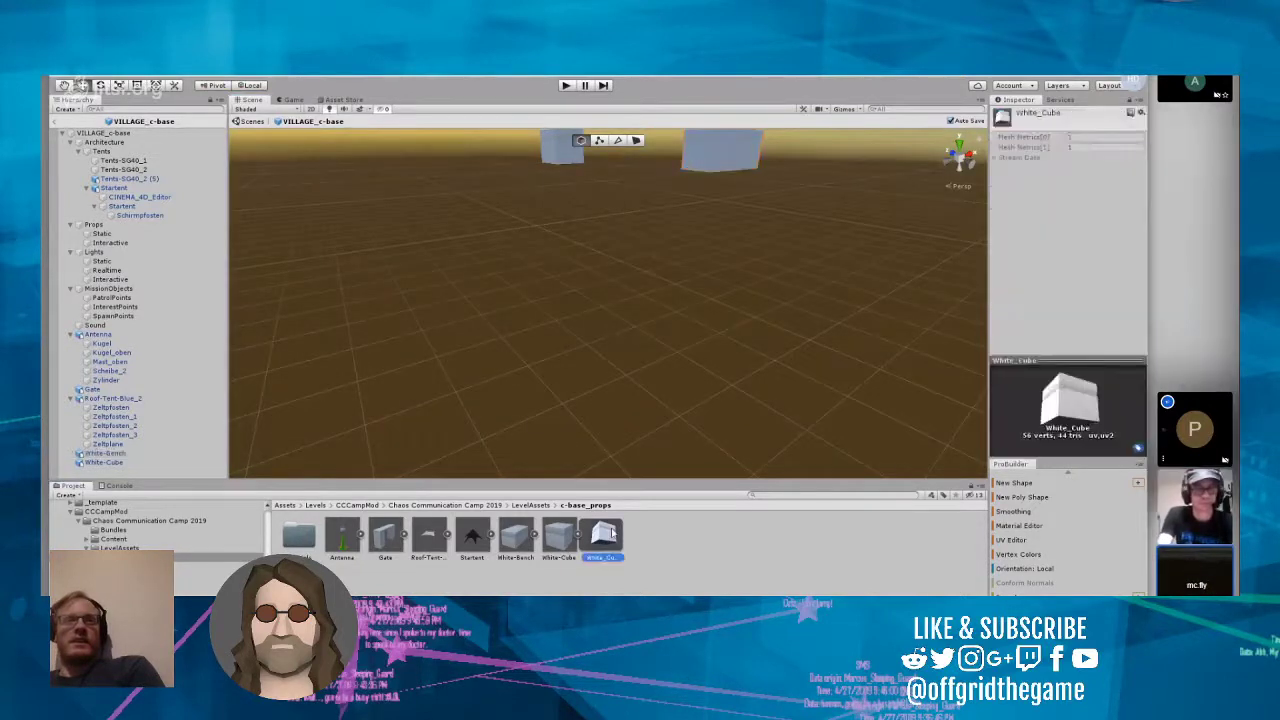
pyautogui.click(552, 542)
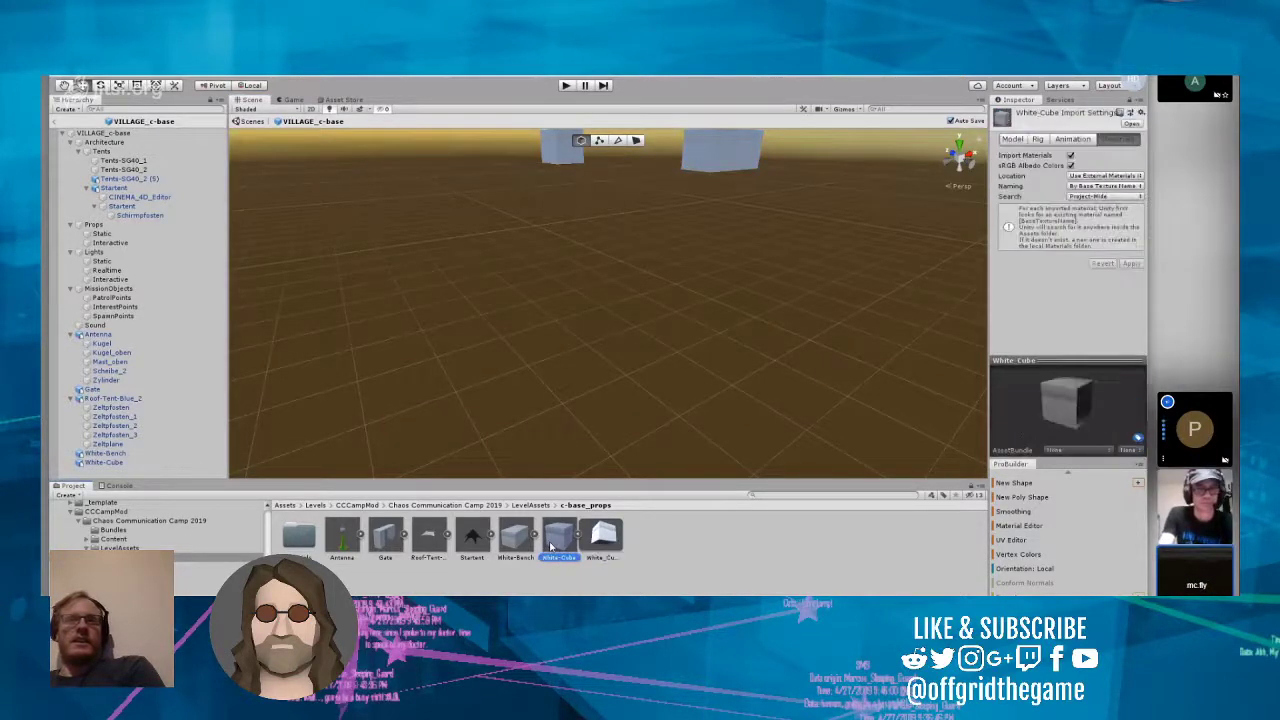
pyautogui.click(515, 540)
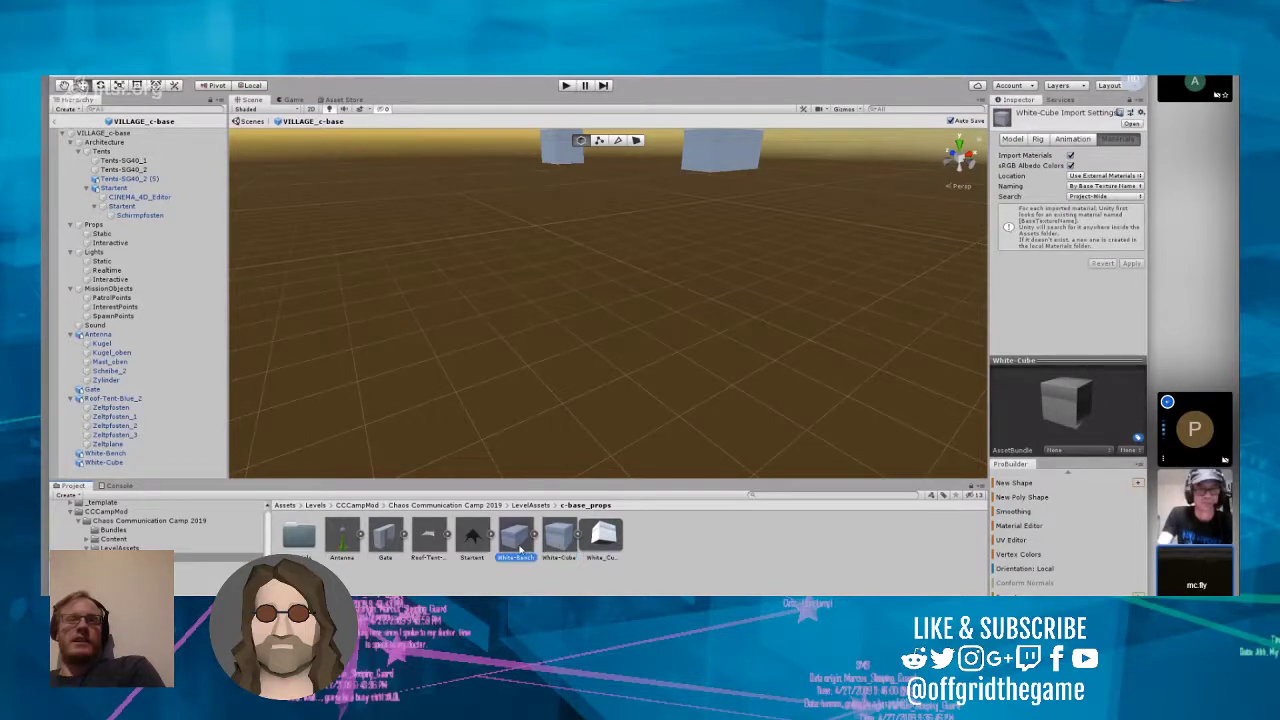
pyautogui.click(558, 540)
pyautogui.click(600, 540)
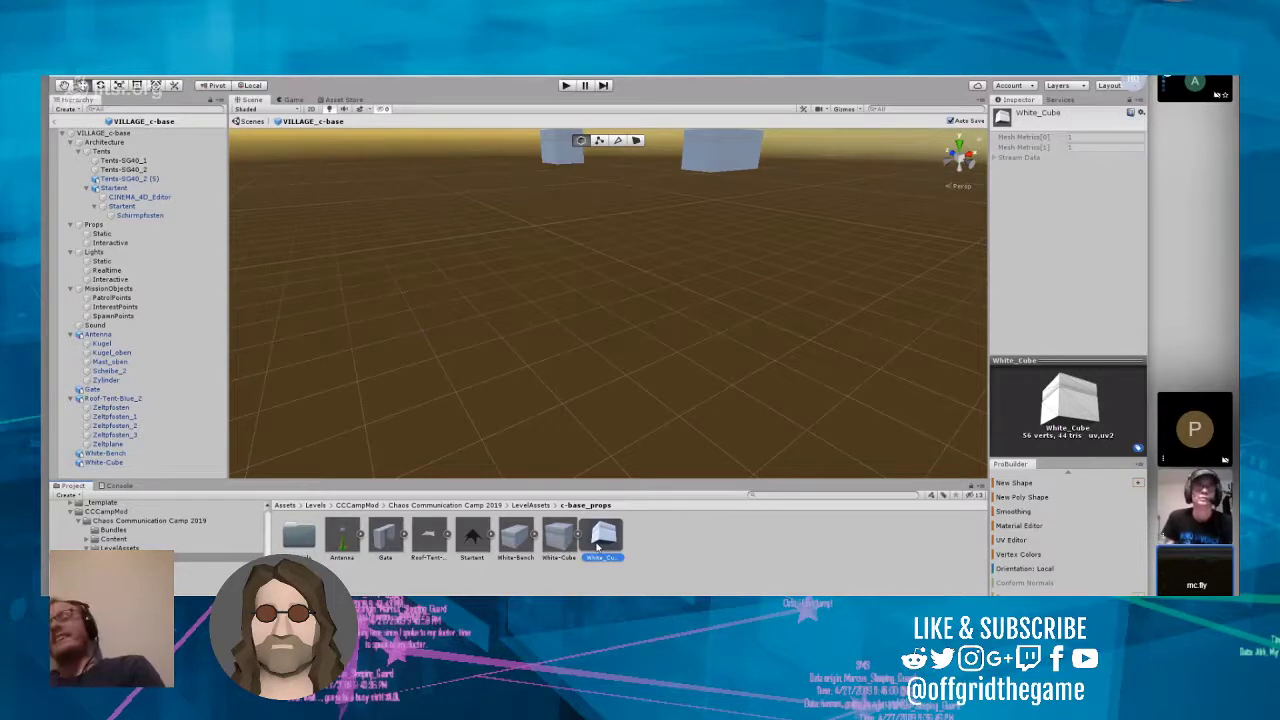
pyautogui.rightClick(600, 544)
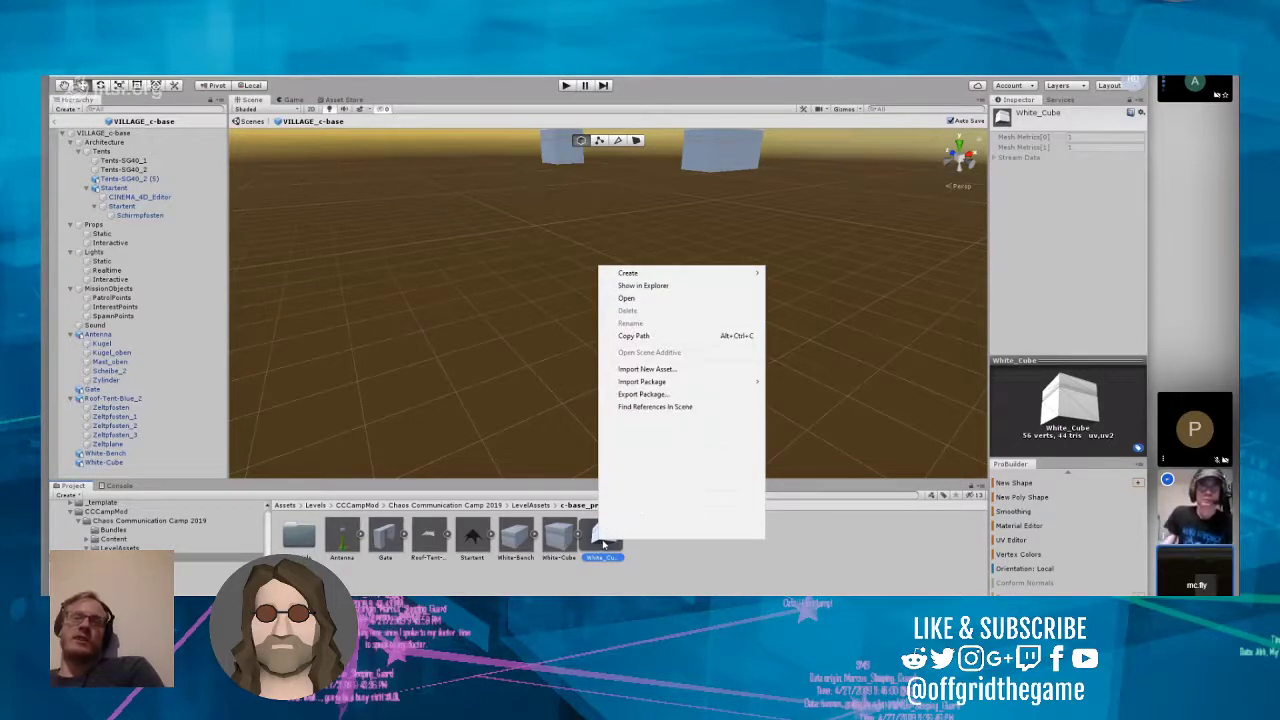
pyautogui.click(656, 576)
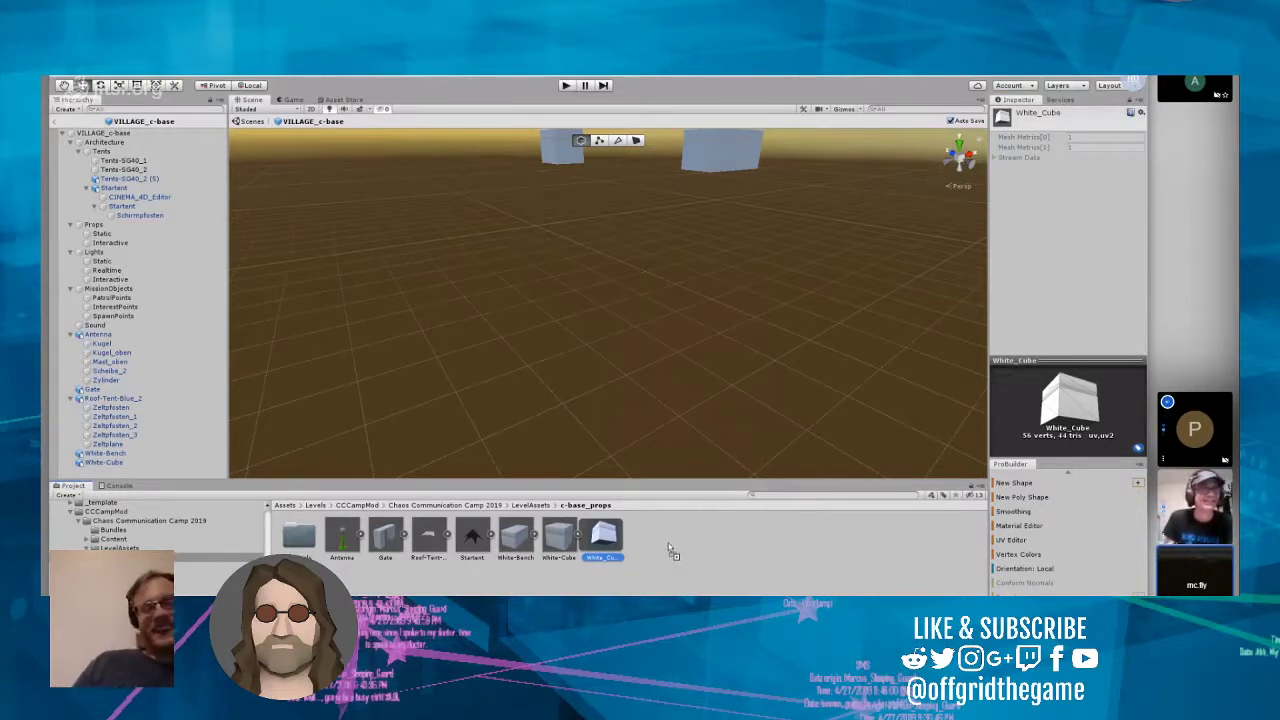
# Step: Import the White-Table model into the c-base_props folder and place it in the VILLAGE_c-base prefab near White-Bench and White-Cube
pyautogui.moveTo(672, 551); pyautogui.dragTo(666, 546)
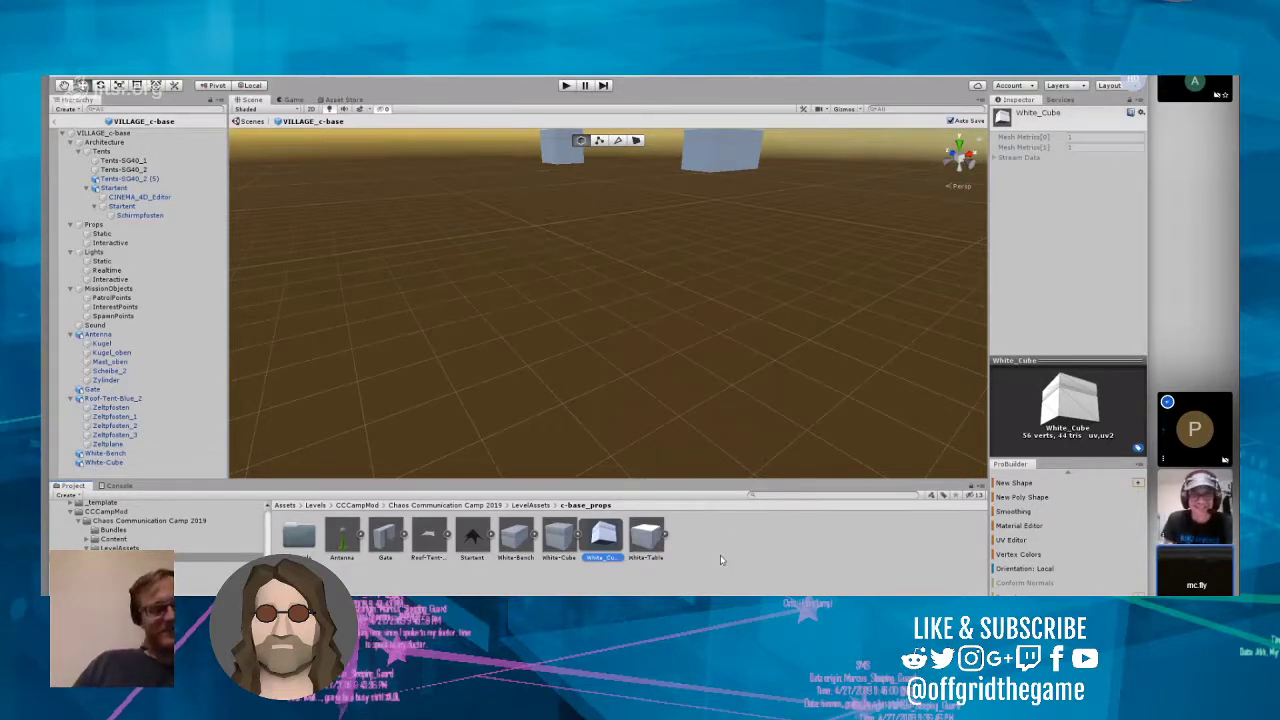
pyautogui.click(648, 538)
pyautogui.moveTo(648, 533); pyautogui.dragTo(647, 204)
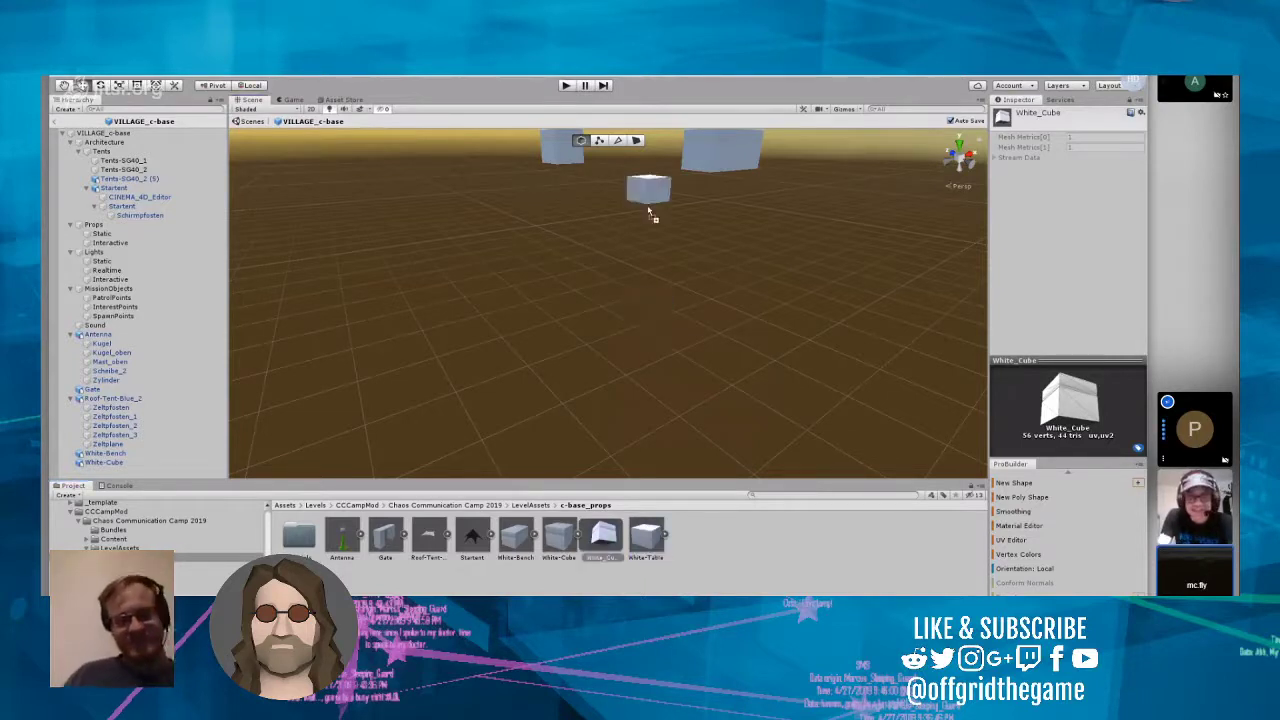
# Step: Set White-Table's Y position to -103
pyautogui.scroll(-3, 737, 257)
pyautogui.scroll(-4, 727, 260)
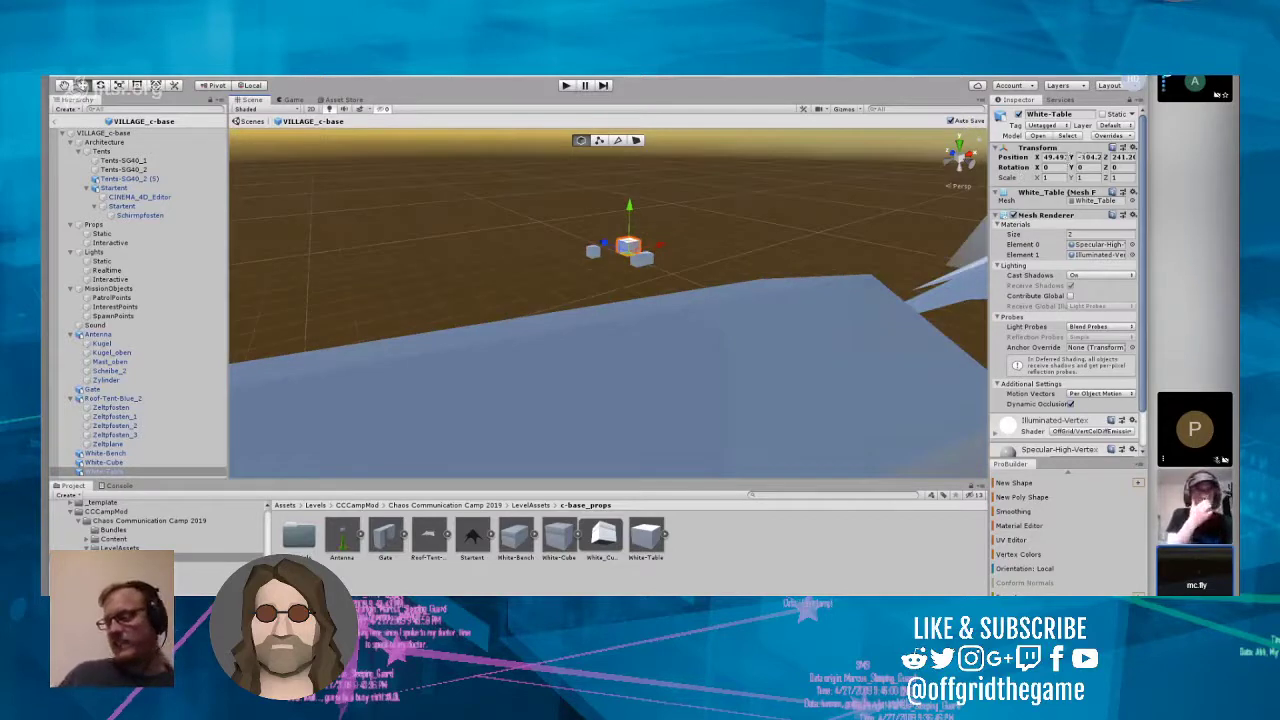
pyautogui.moveTo(1078, 158); pyautogui.dragTo(1112, 161)
pyautogui.press('BackSpace')
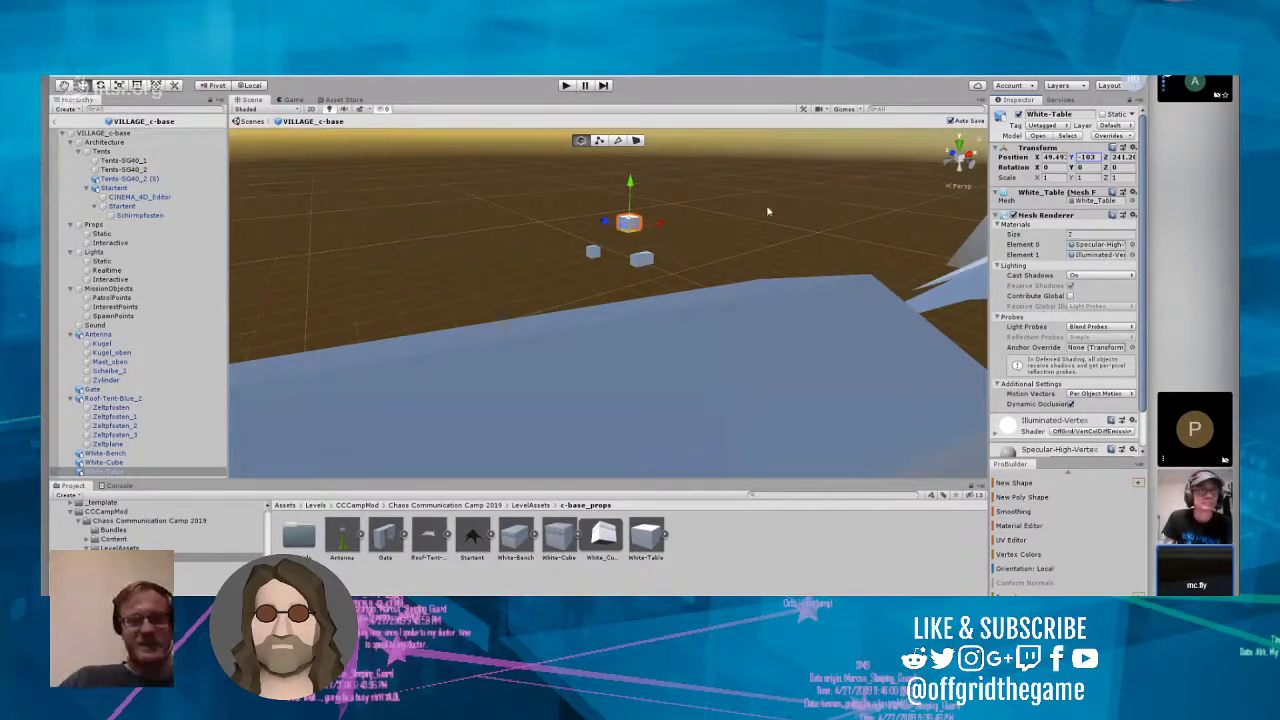
# Step: Move White-Table along Z to about 226.9, beside the star-shaped tent
pyautogui.moveTo(769, 211); pyautogui.dragTo(732, 264, button='right')
pyautogui.scroll(4, 690, 243)
pyautogui.scroll(5, 690, 244)
pyautogui.scroll(-3, 755, 208)
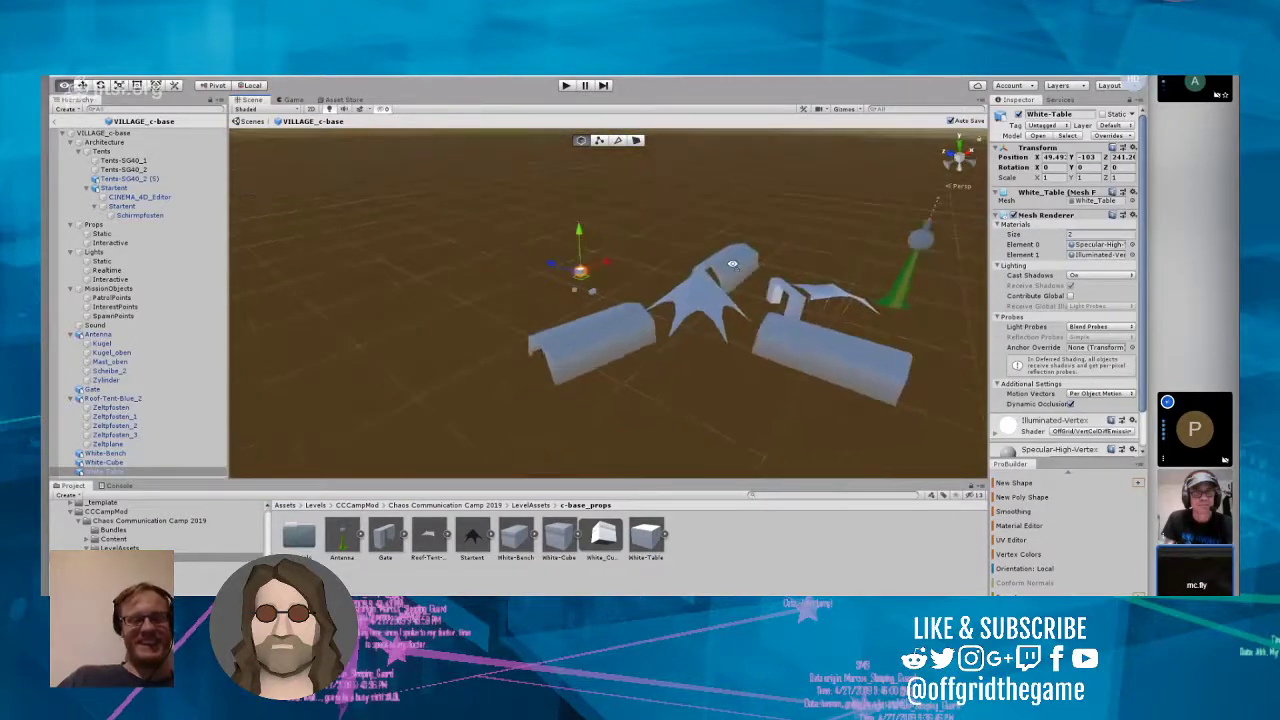
pyautogui.scroll(5, 653, 278)
pyautogui.moveTo(652, 276); pyautogui.dragTo(597, 279, button='right')
pyautogui.scroll(4, 647, 260)
pyautogui.scroll(2, 646, 260)
pyautogui.scroll(5, 502, 273)
pyautogui.moveTo(355, 281); pyautogui.dragTo(813, 311)
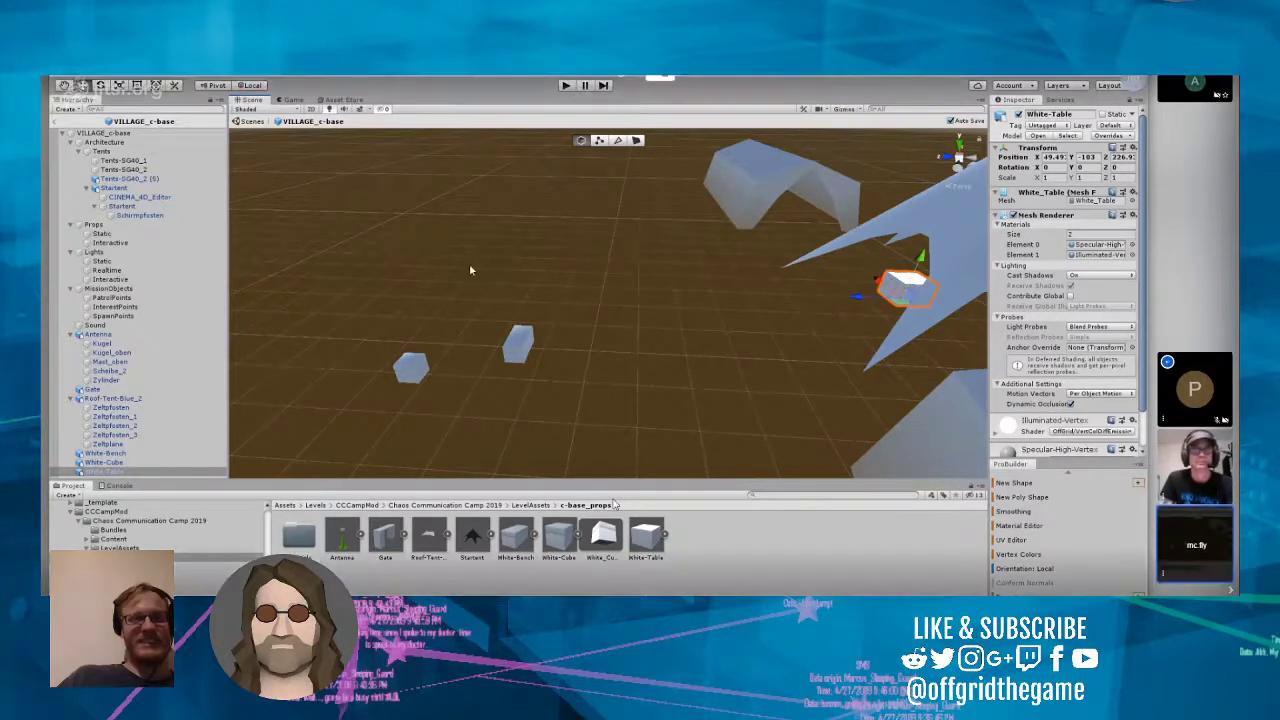
# Step: Duplicate White-Table in place beside the star-shaped tent and select White-Bench
pyautogui.rightClick(122, 470)
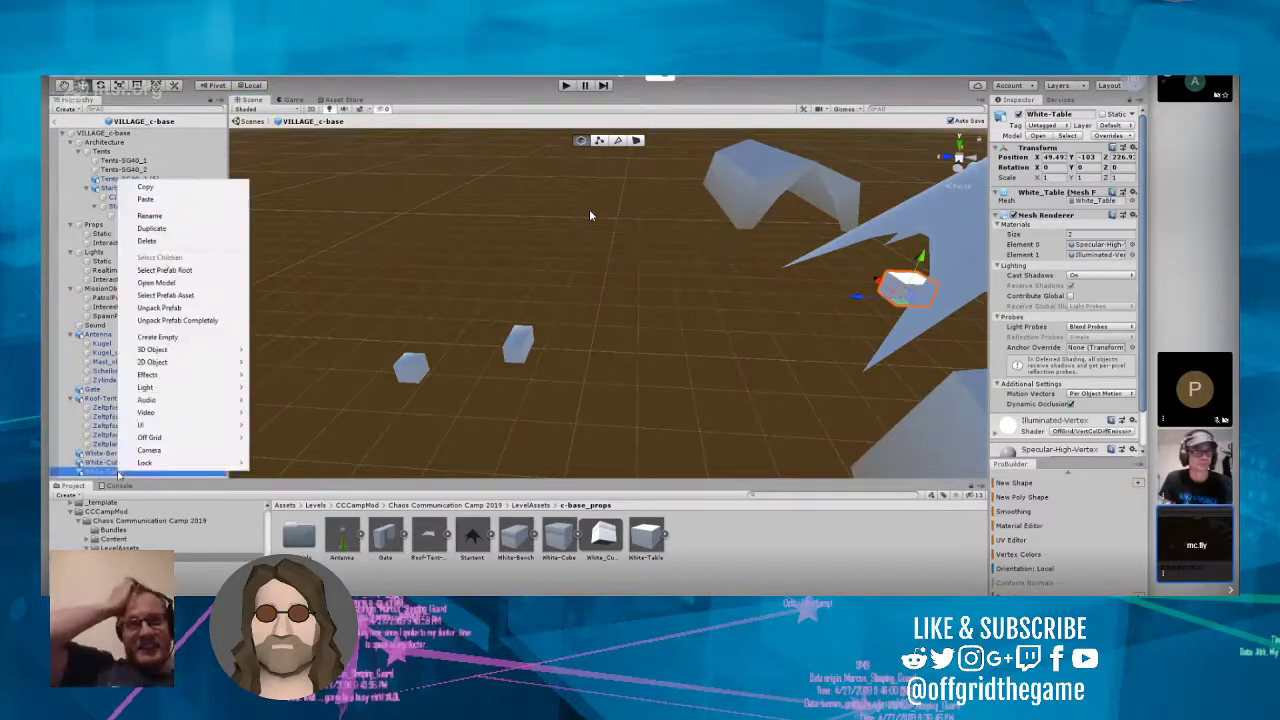
pyautogui.click(177, 230)
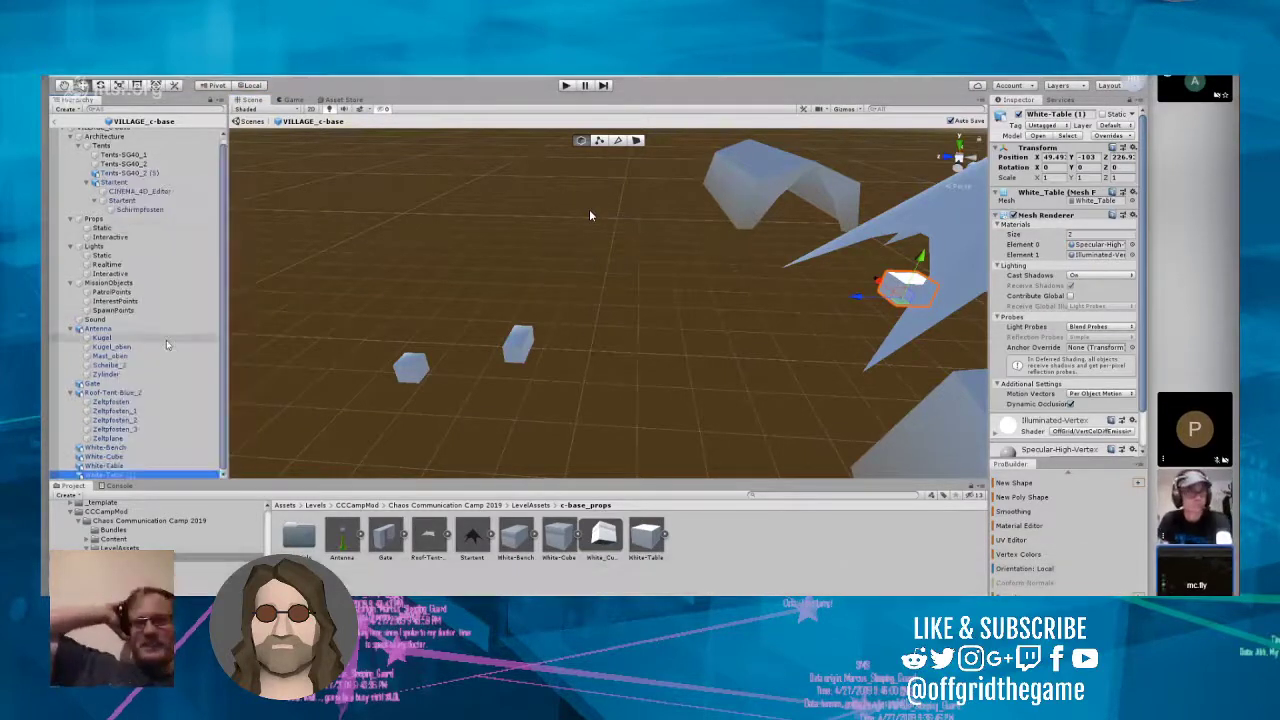
pyautogui.click(126, 458)
pyautogui.click(124, 450)
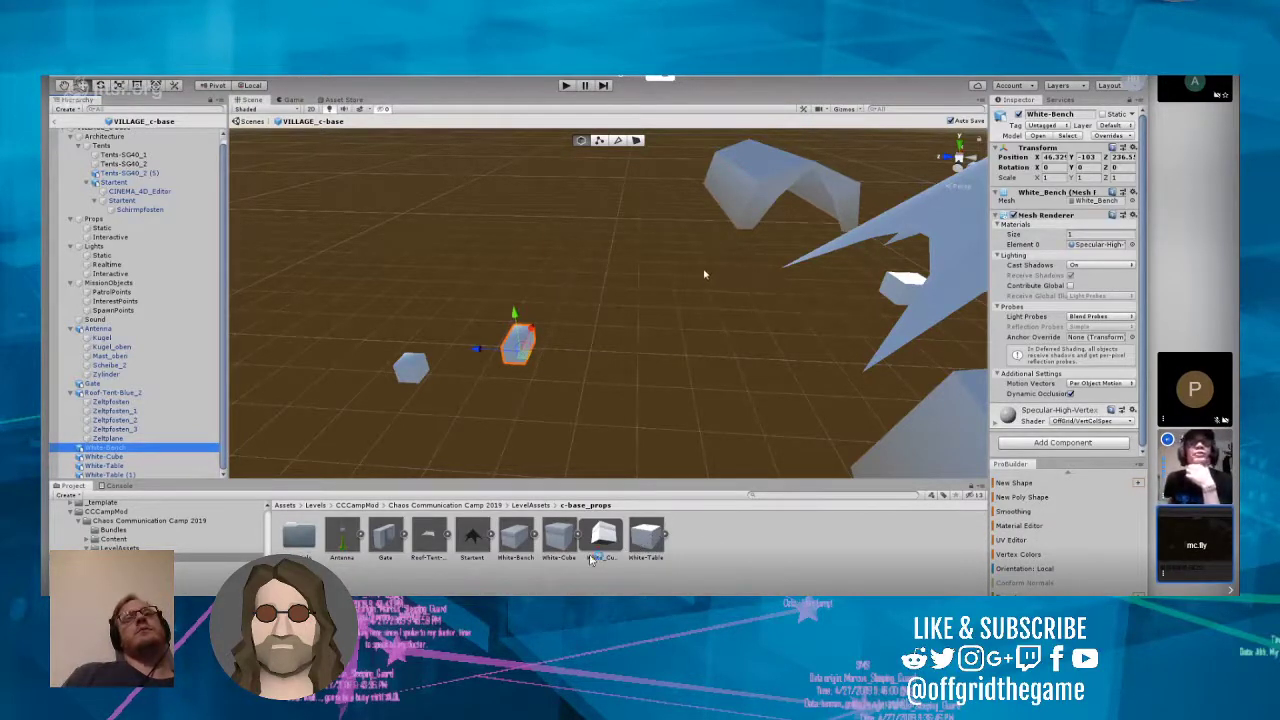
pyautogui.click(499, 349)
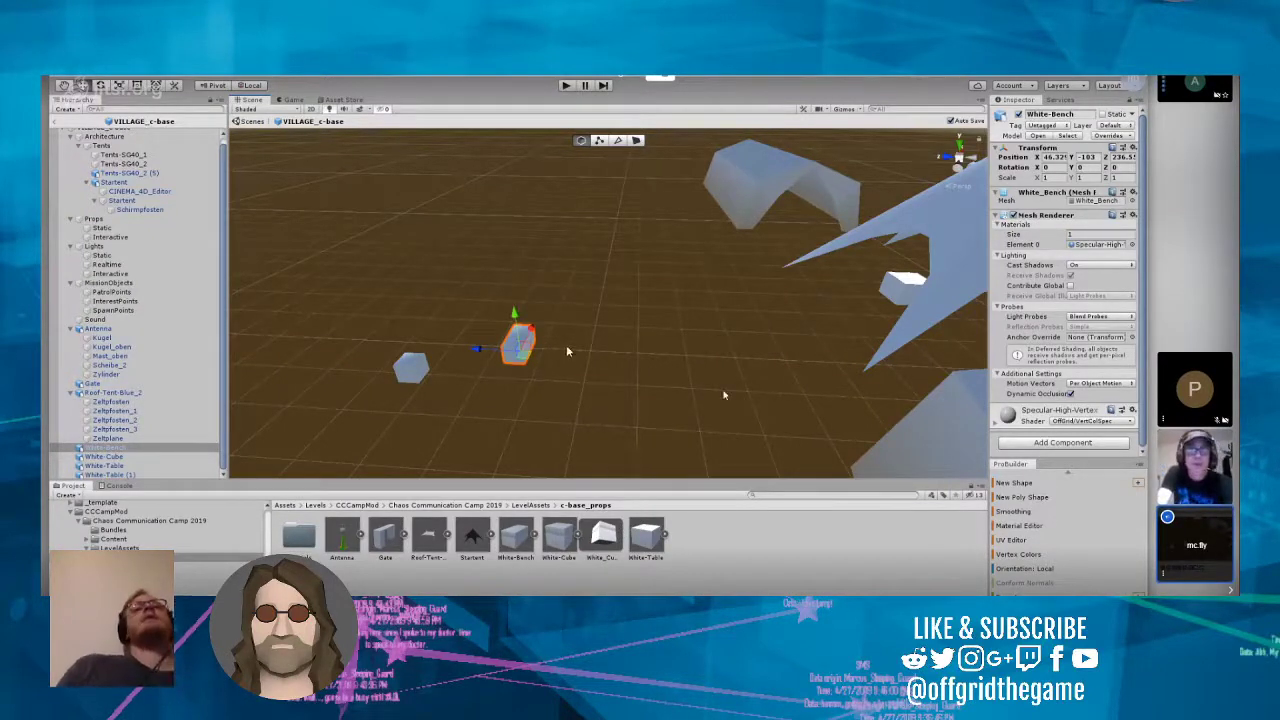
# Step: Duplicate White-Cube and move the copy along X to about 46.47, in line with the original
pyautogui.click(411, 372)
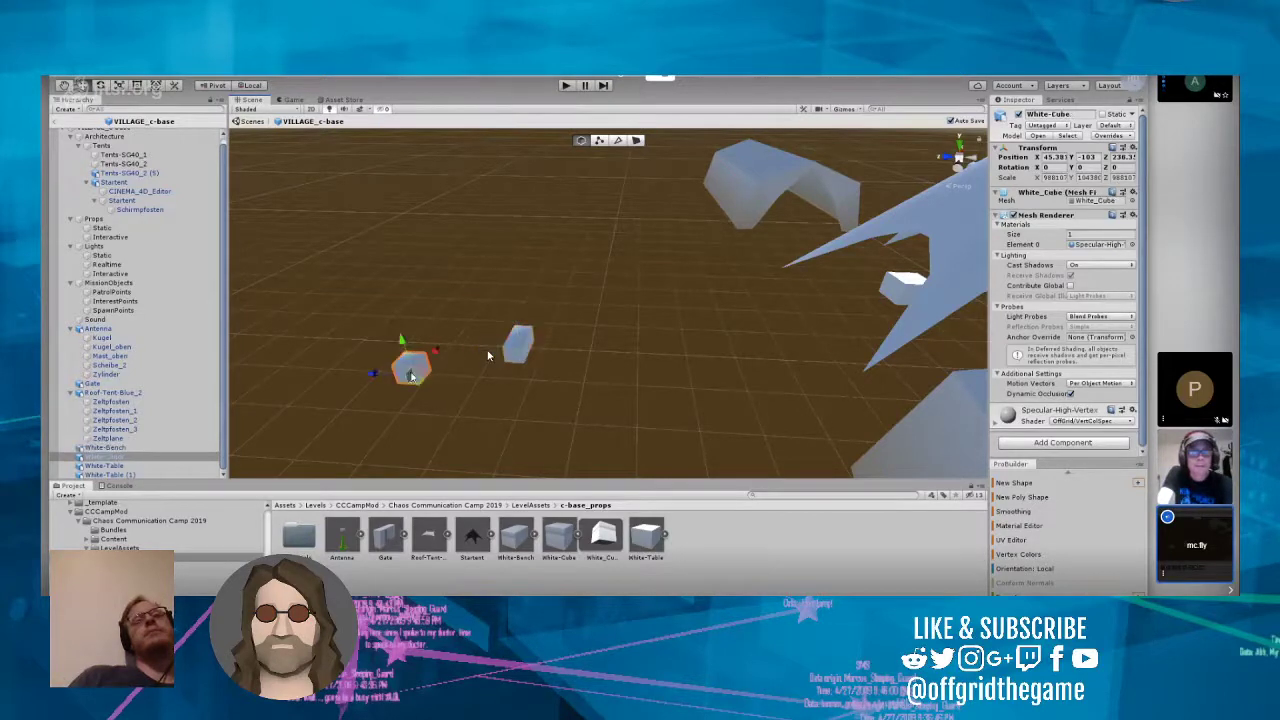
pyautogui.rightClick(130, 456)
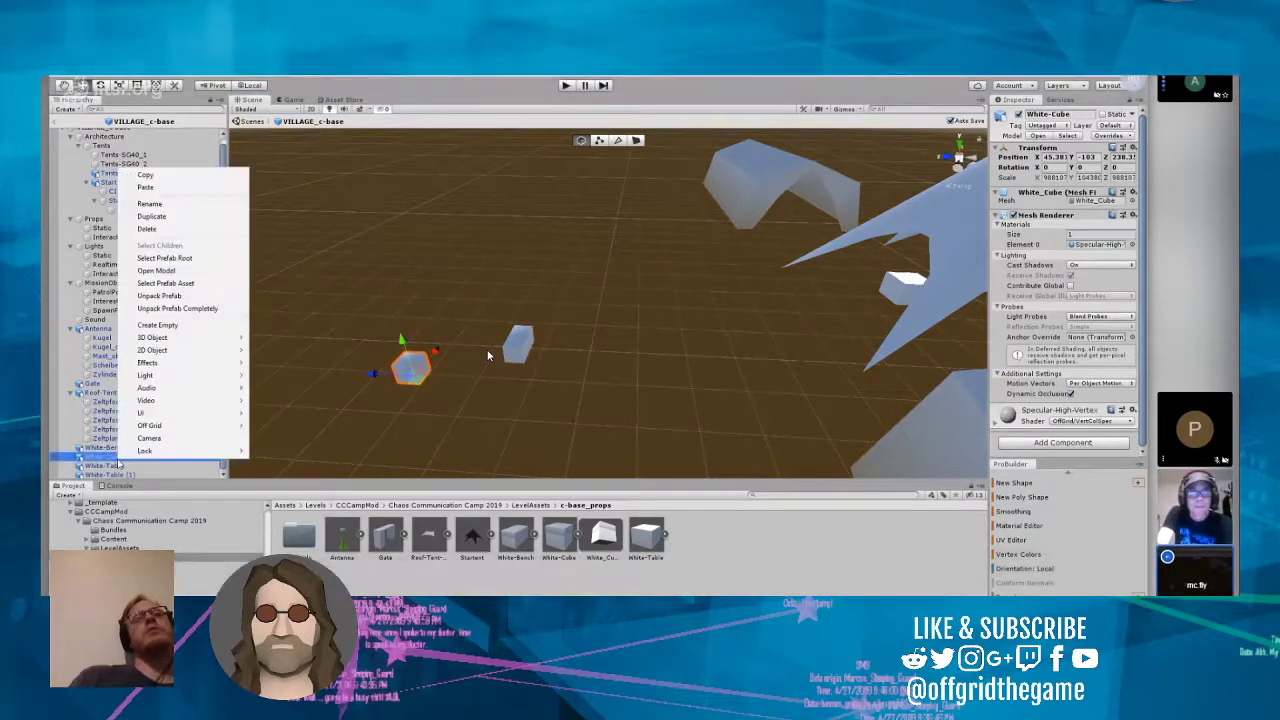
pyautogui.click(178, 218)
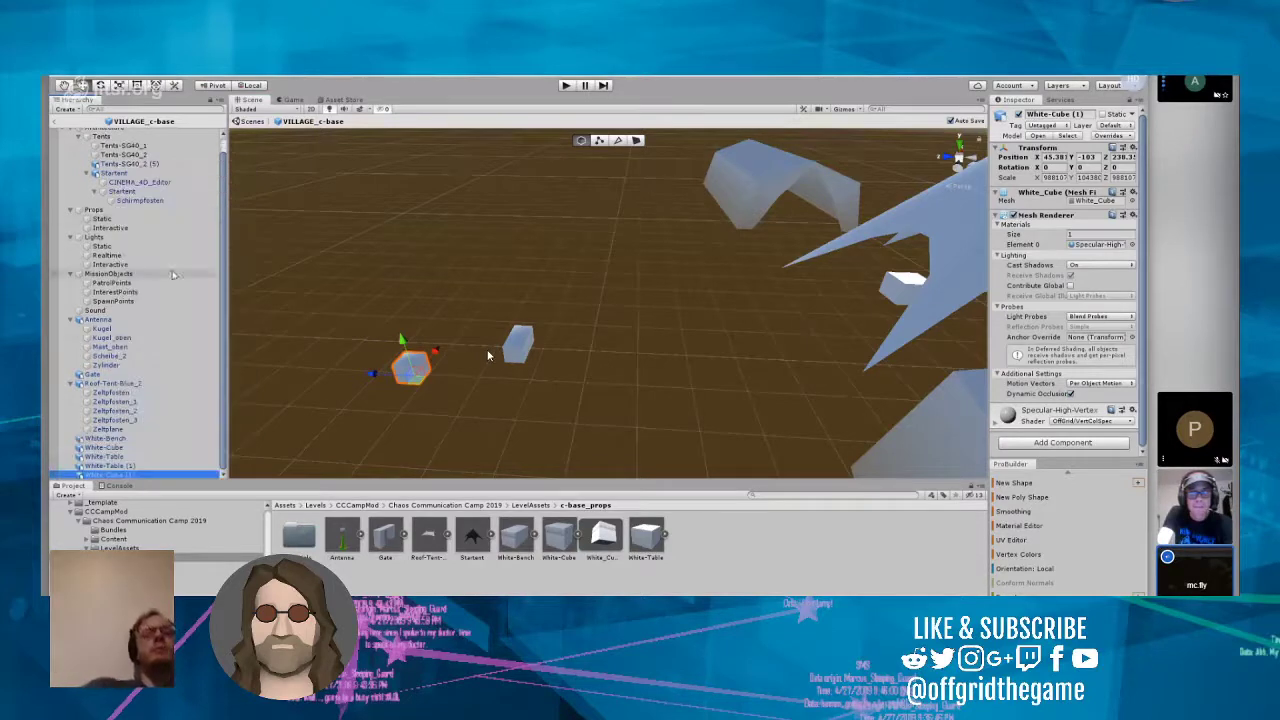
pyautogui.moveTo(433, 352); pyautogui.dragTo(461, 321)
# Step: Duplicate the second cube and move the new copy along X to about 47.84 to extend the row
pyautogui.rightClick(137, 473)
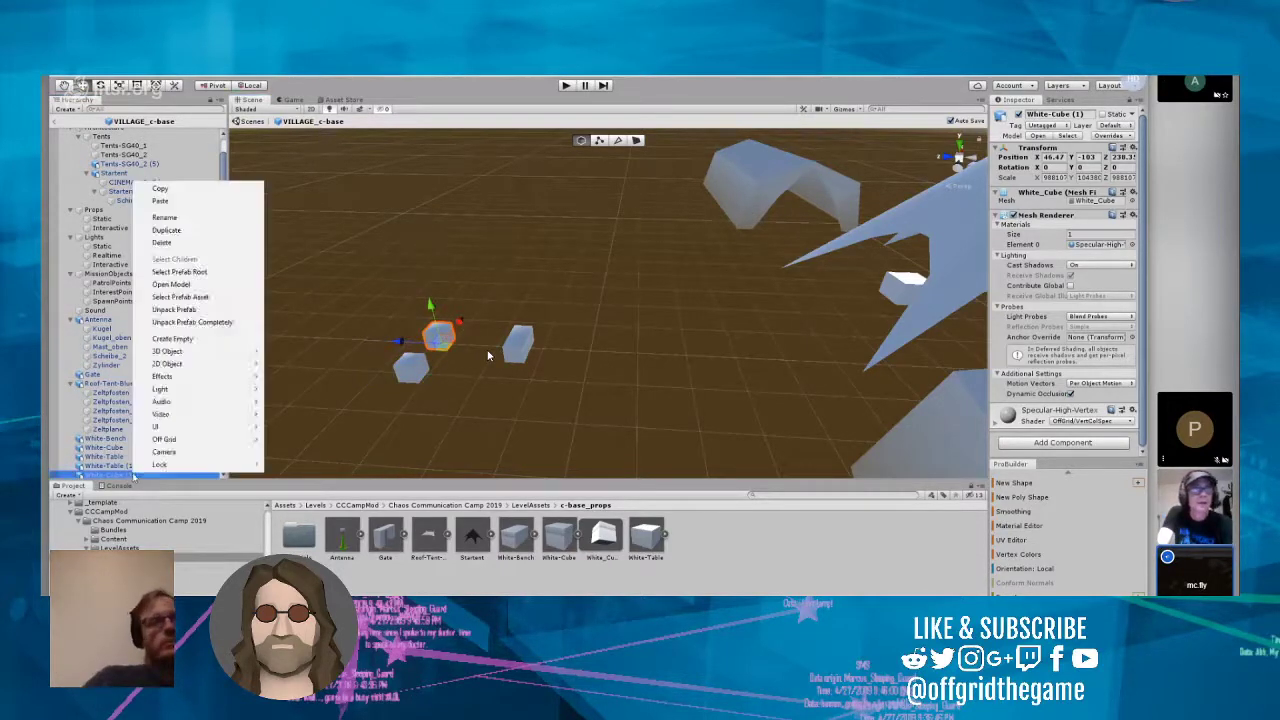
pyautogui.click(195, 231)
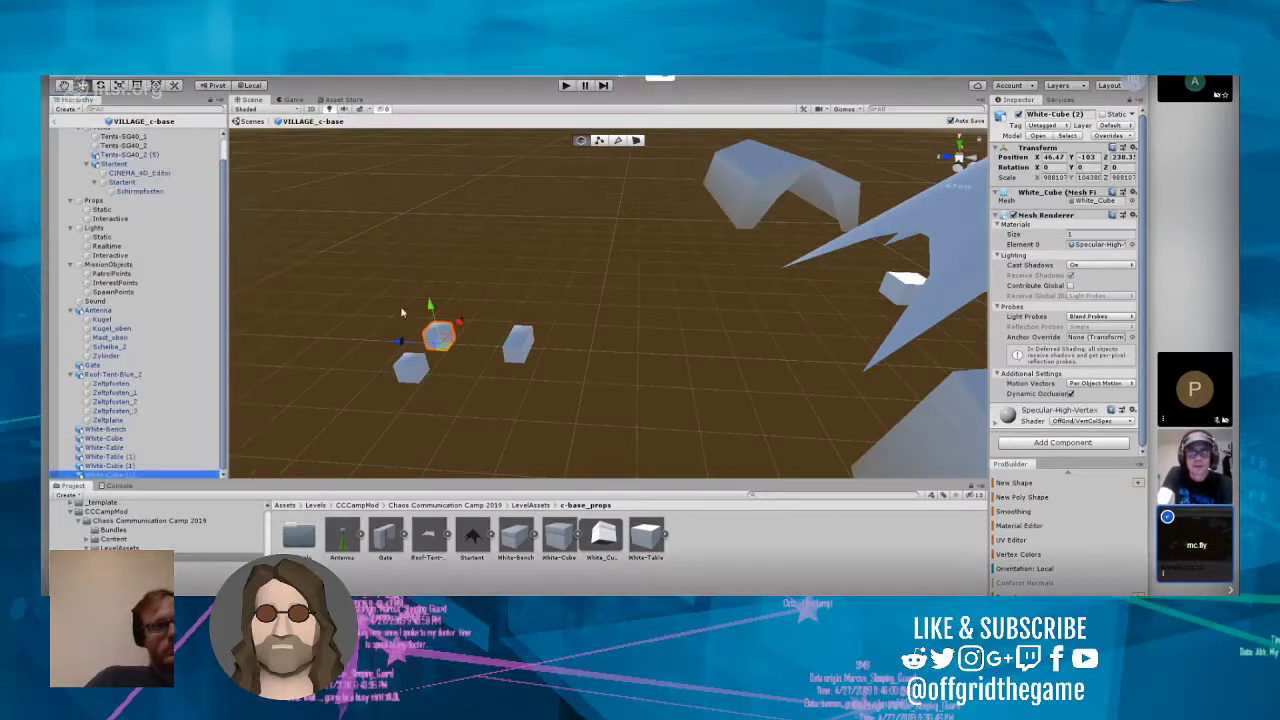
pyautogui.moveTo(465, 318); pyautogui.dragTo(490, 288)
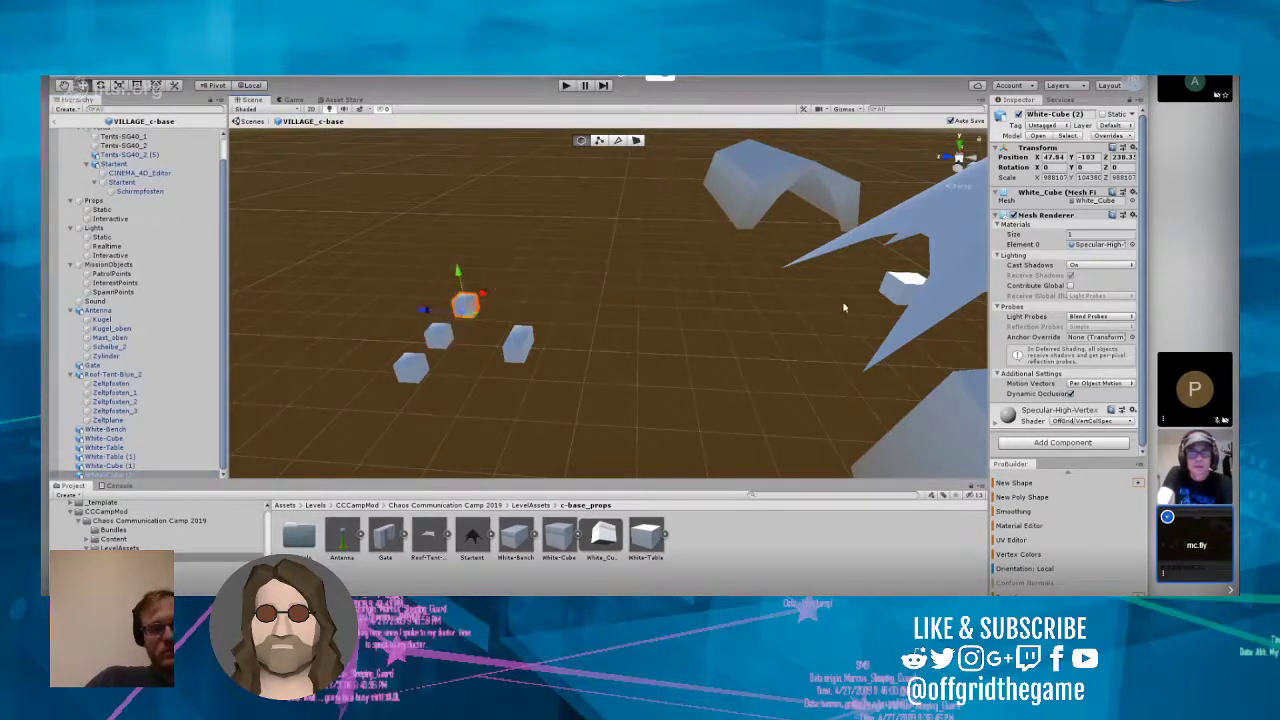
# Step: Move White-Table along Z to about 236.9 and shift it along X closer to the cubes and White-Bench
pyautogui.click(884, 290)
pyautogui.moveTo(858, 300); pyautogui.dragTo(485, 322)
pyautogui.hotkey('ctrl', 's')
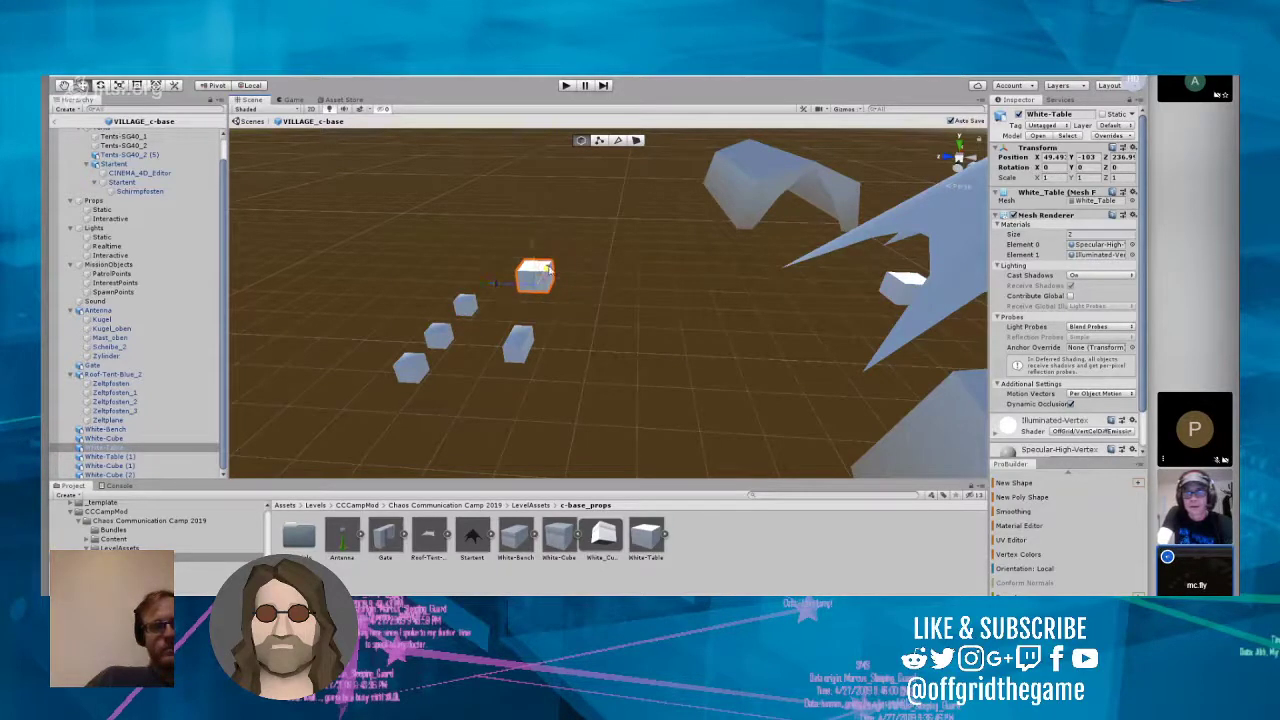
pyautogui.moveTo(548, 268)
pyautogui.mouseDown()
pyautogui.moveTo(532, 302)
pyautogui.moveTo(545, 287)
pyautogui.mouseUp()
# Step: Duplicate the group of table, bench and three cubes and move the copies along Z toward the star-shaped tent
pyautogui.moveTo(394, 251); pyautogui.dragTo(640, 417)
pyautogui.moveTo(326, 250); pyautogui.dragTo(618, 433)
pyautogui.rightClick(154, 444)
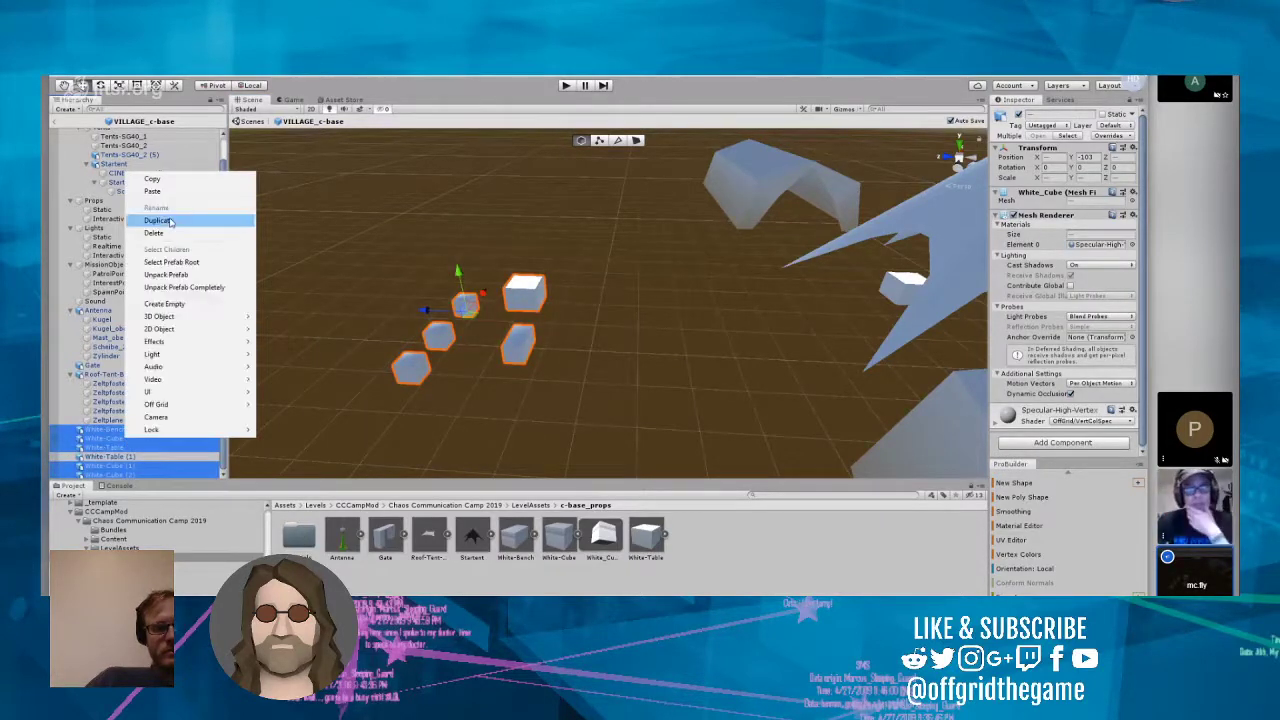
pyautogui.click(170, 222)
pyautogui.moveTo(477, 351); pyautogui.dragTo(727, 372)
pyautogui.hotkey('ctrl', 's')
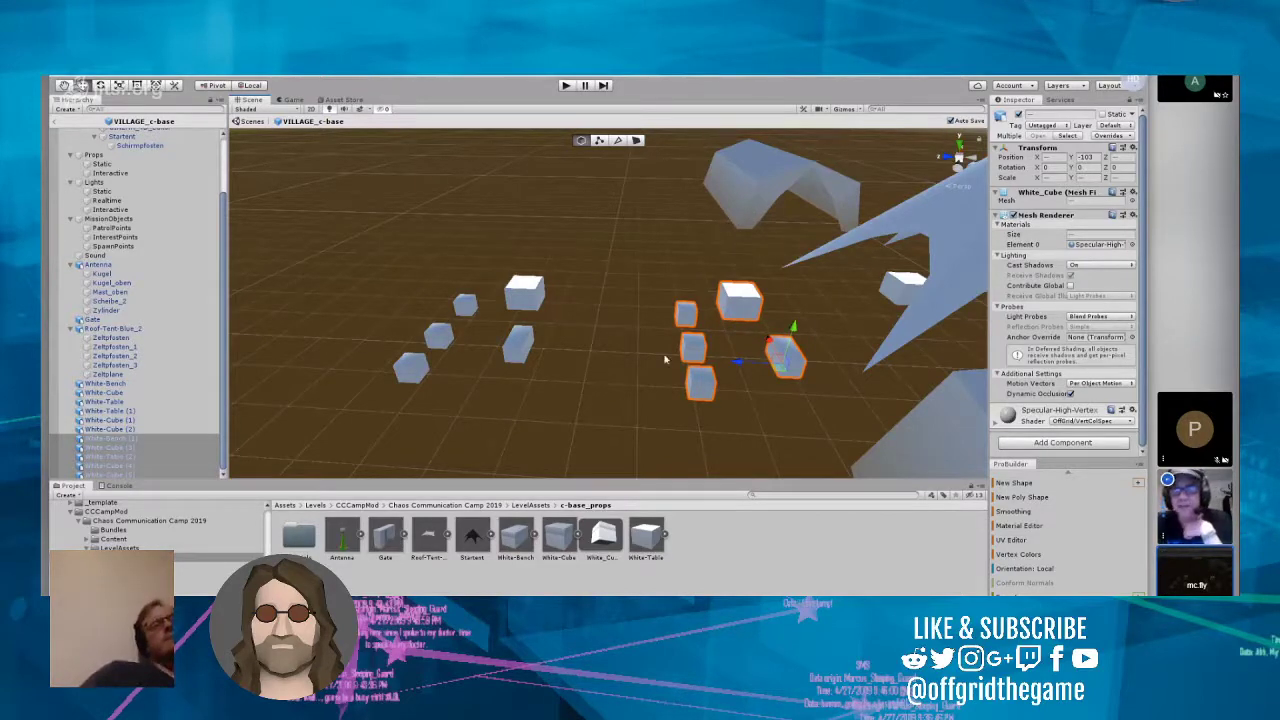
# Step: Delete the spare table White-Table (1) standing beside the star-shaped tent
pyautogui.click(900, 303)
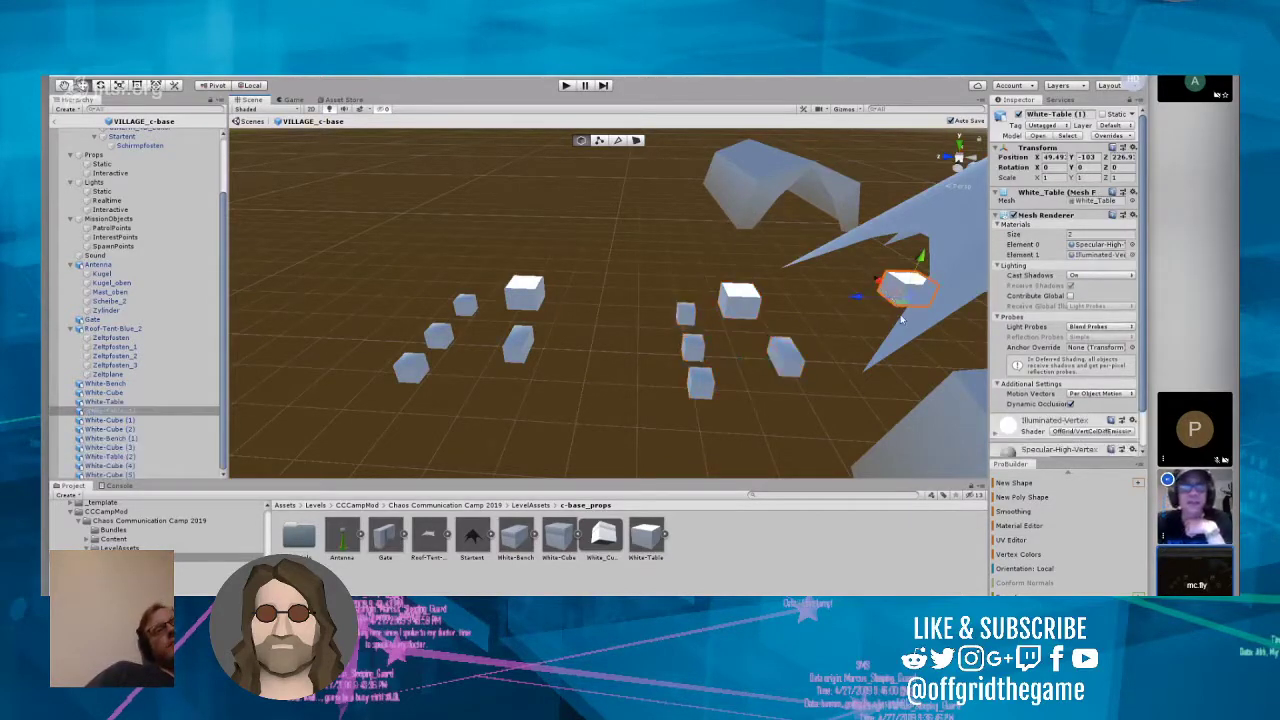
pyautogui.press('f')
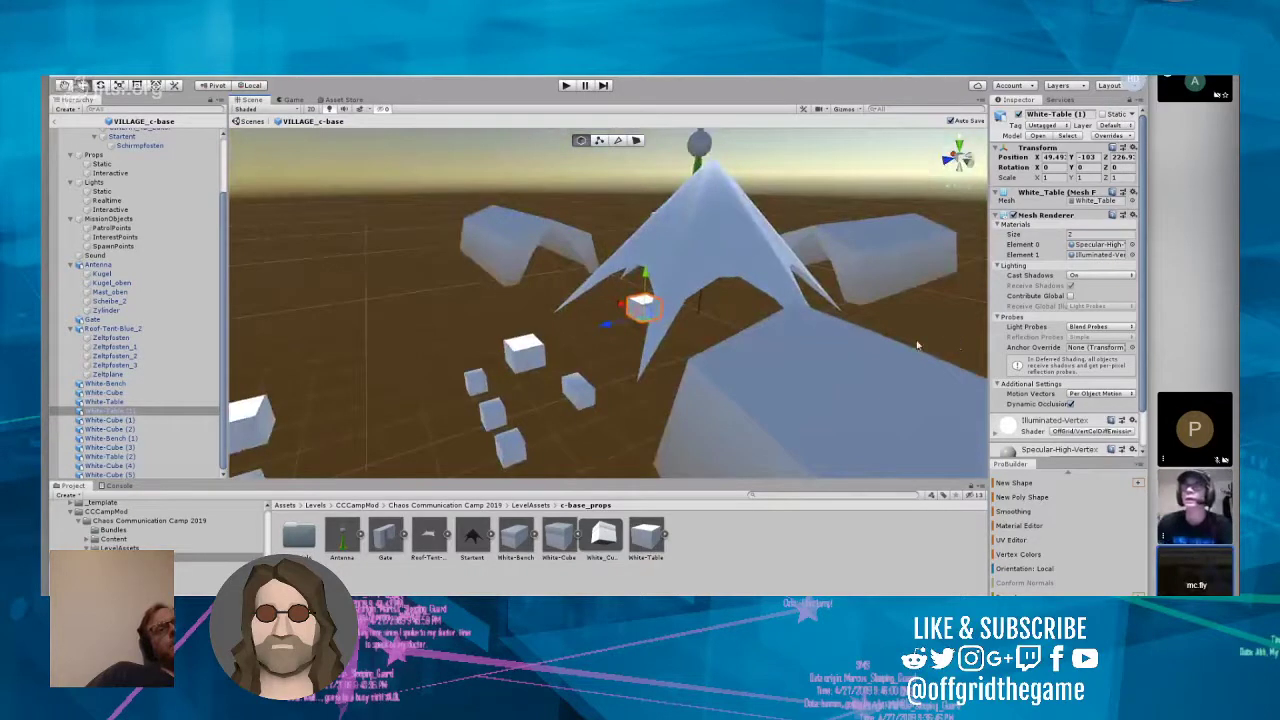
pyautogui.moveTo(455, 350); pyautogui.dragTo(393, 370, button='right')
pyautogui.rightClick(109, 412)
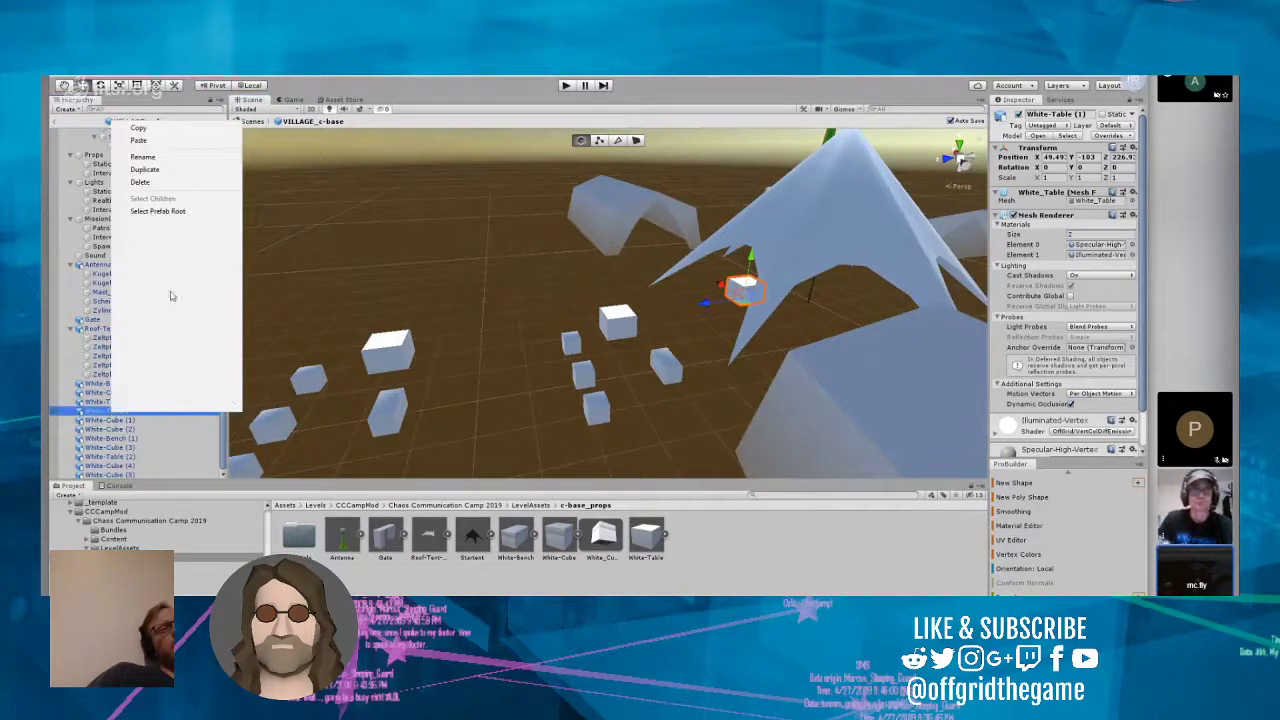
pyautogui.click(156, 187)
# Step: Move the second group's table to the star-shaped tent and its bench next to it, at about X 50.01, Z 226.3
pyautogui.moveTo(422, 284); pyautogui.dragTo(562, 376, button='right')
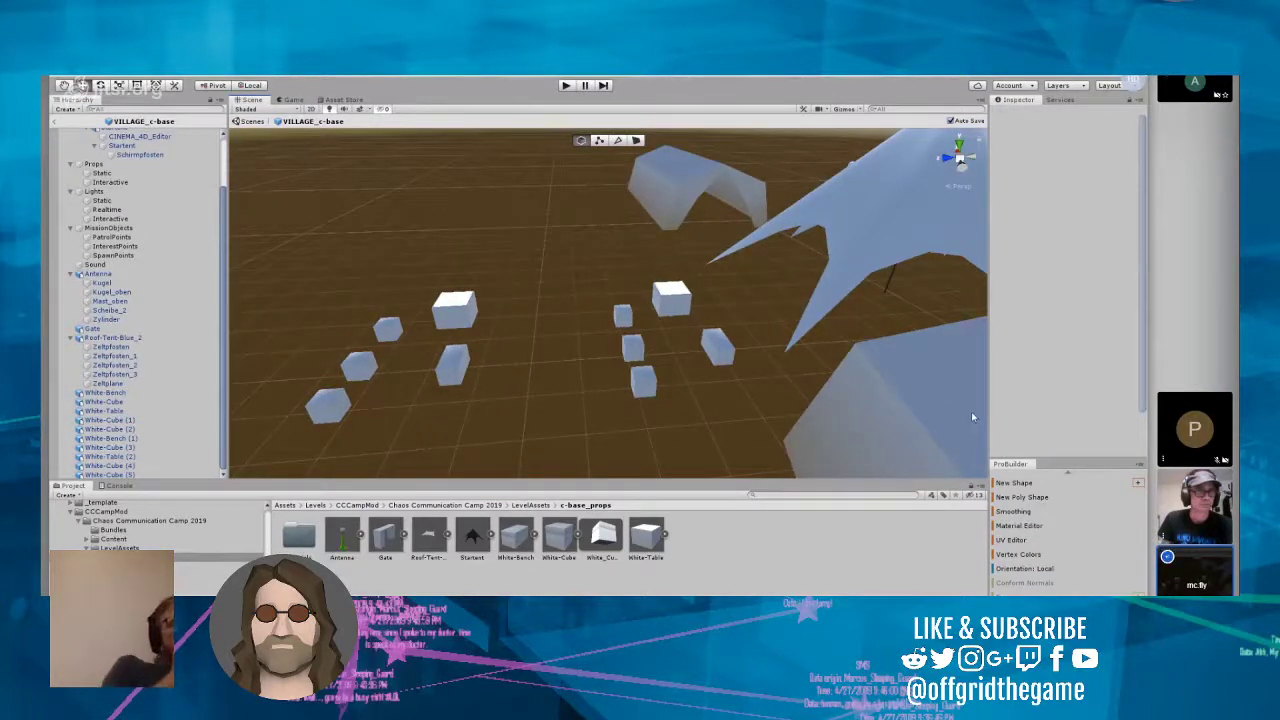
pyautogui.click(672, 298)
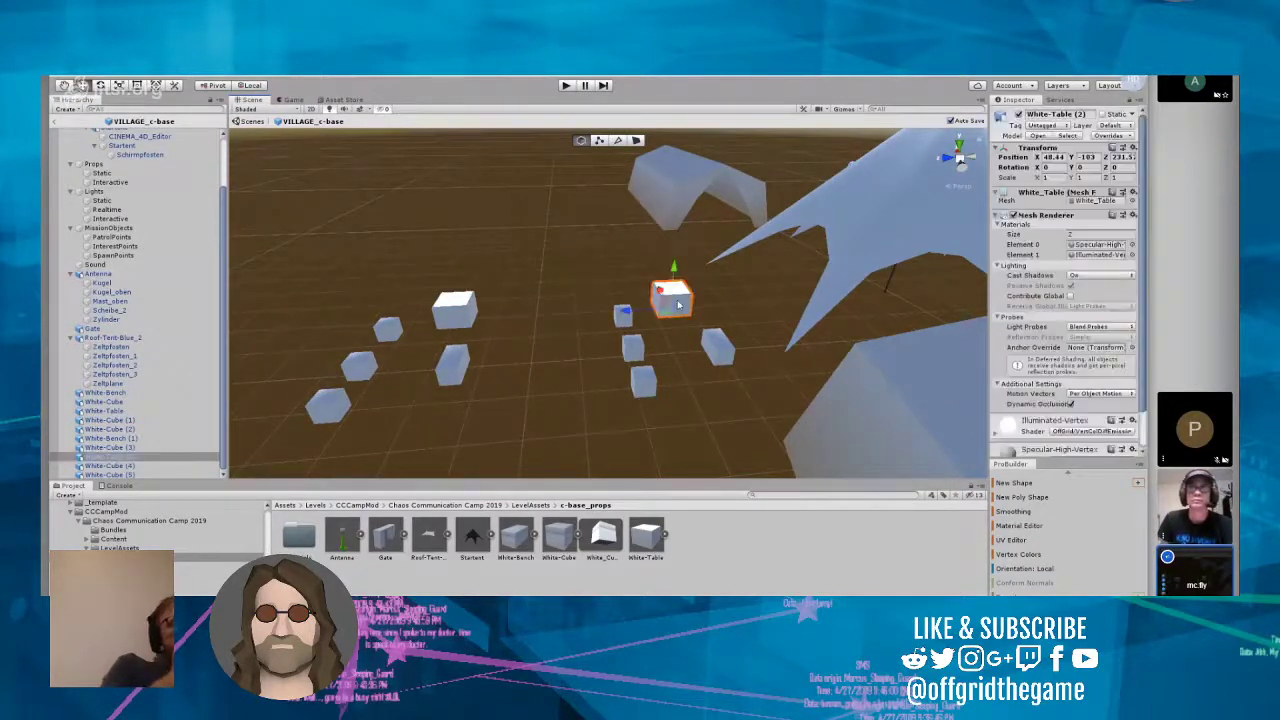
pyautogui.moveTo(620, 316); pyautogui.dragTo(760, 266)
pyautogui.click(718, 345)
pyautogui.moveTo(718, 345); pyautogui.dragTo(765, 258)
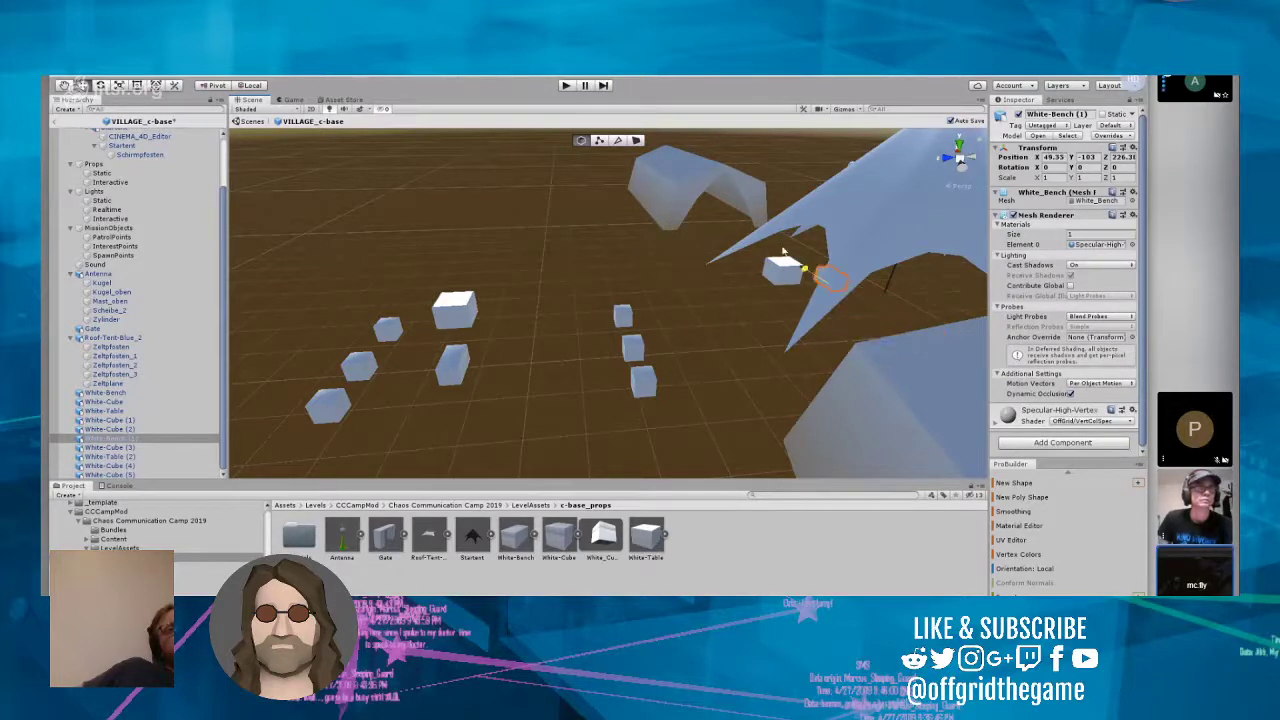
# Step: Move the second group's three cubes along Z so they stand around its table at the star-shaped tent
pyautogui.click(624, 316)
pyautogui.moveTo(582, 329); pyautogui.dragTo(728, 235)
pyautogui.click(633, 348)
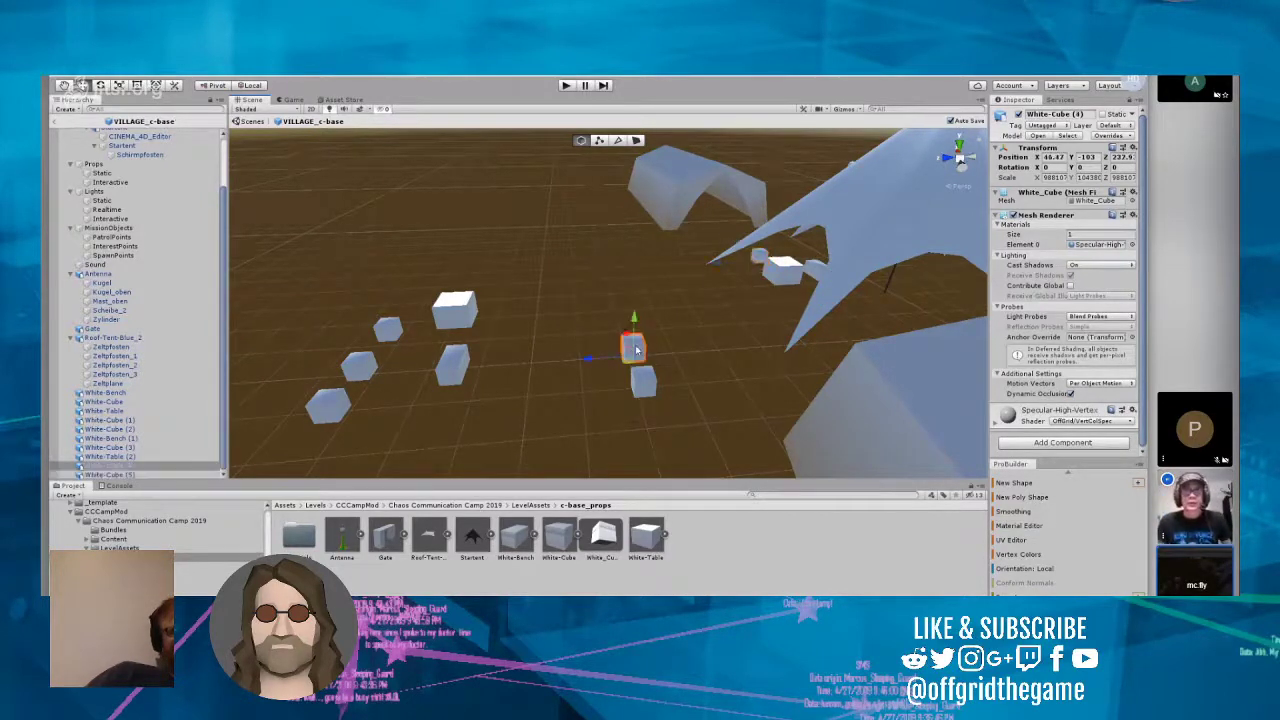
pyautogui.moveTo(590, 358); pyautogui.dragTo(714, 233)
pyautogui.click(646, 381)
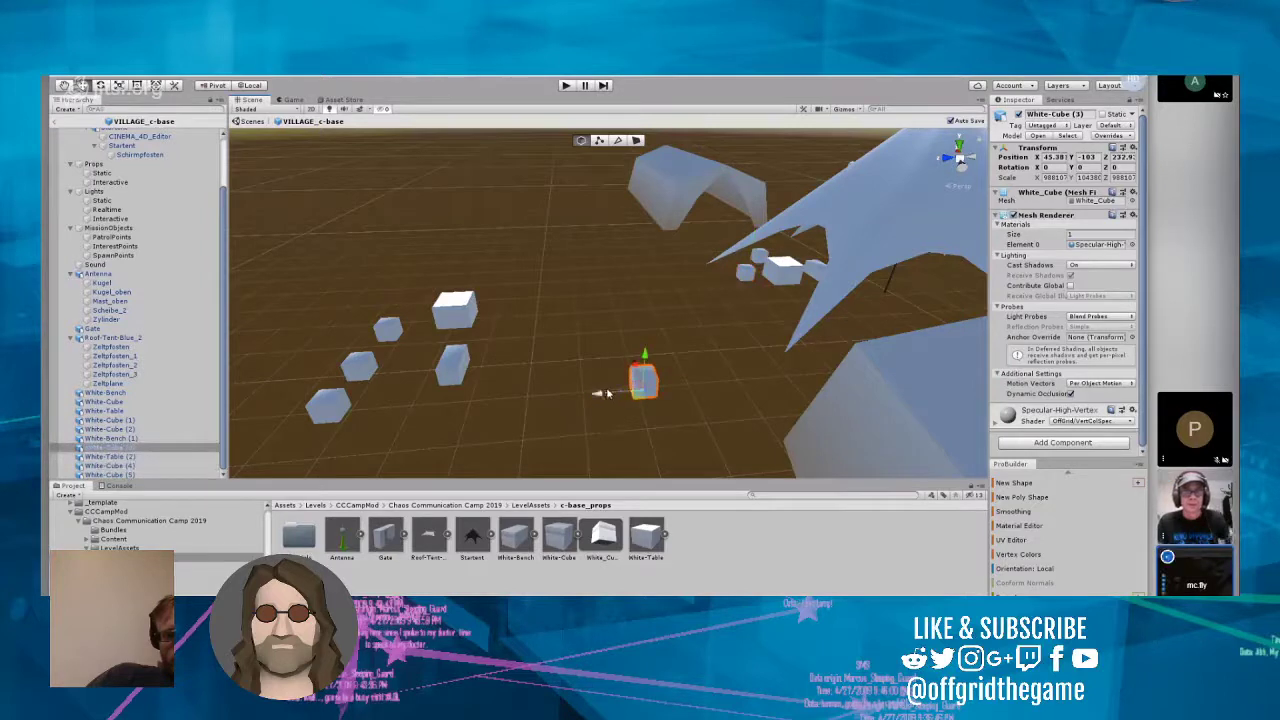
pyautogui.moveTo(597, 395); pyautogui.dragTo(796, 288)
# Step: Select the first group of table, bench and three cubes and move it along Z toward the tents
pyautogui.moveTo(796, 288); pyautogui.dragTo(630, 338, button='right')
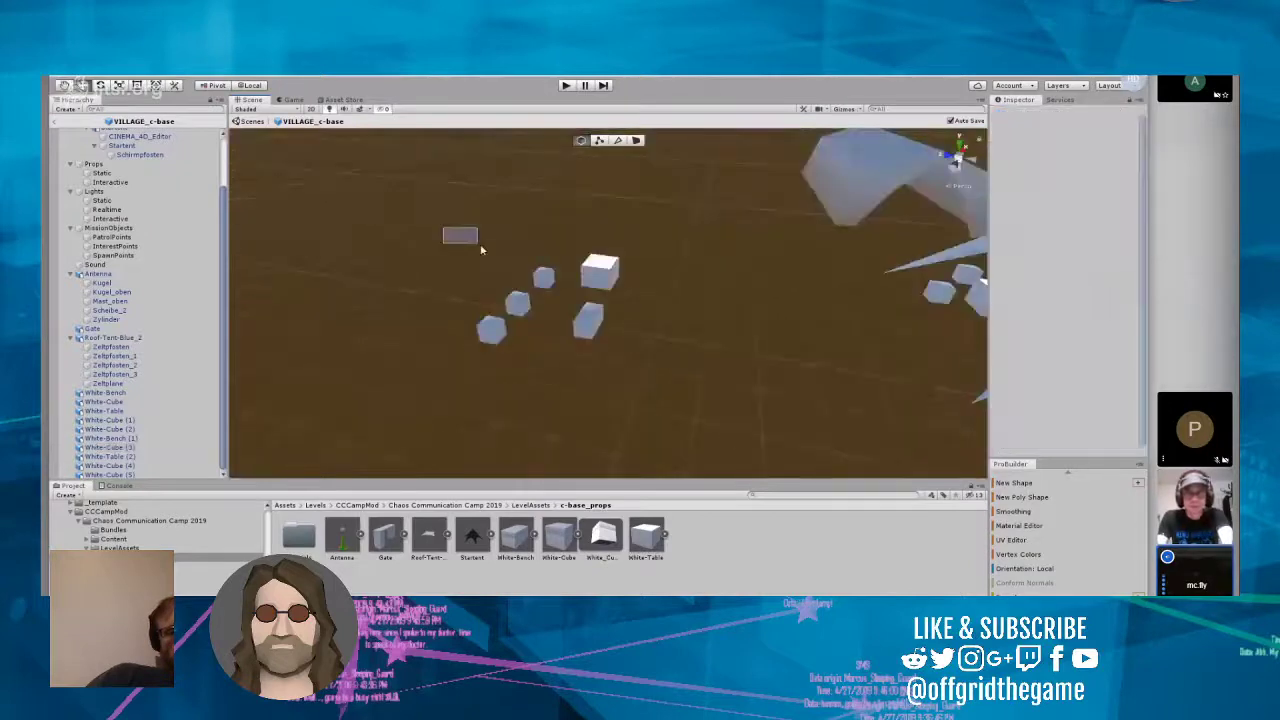
pyautogui.moveTo(443, 228); pyautogui.dragTo(678, 392)
pyautogui.moveTo(500, 278); pyautogui.dragTo(655, 302)
# Step: Move White-Table close to the cubes at about X 46.58, Z 233.2, and White-Bench beside it at about X 46.63, Z 232.3
pyautogui.click(752, 305)
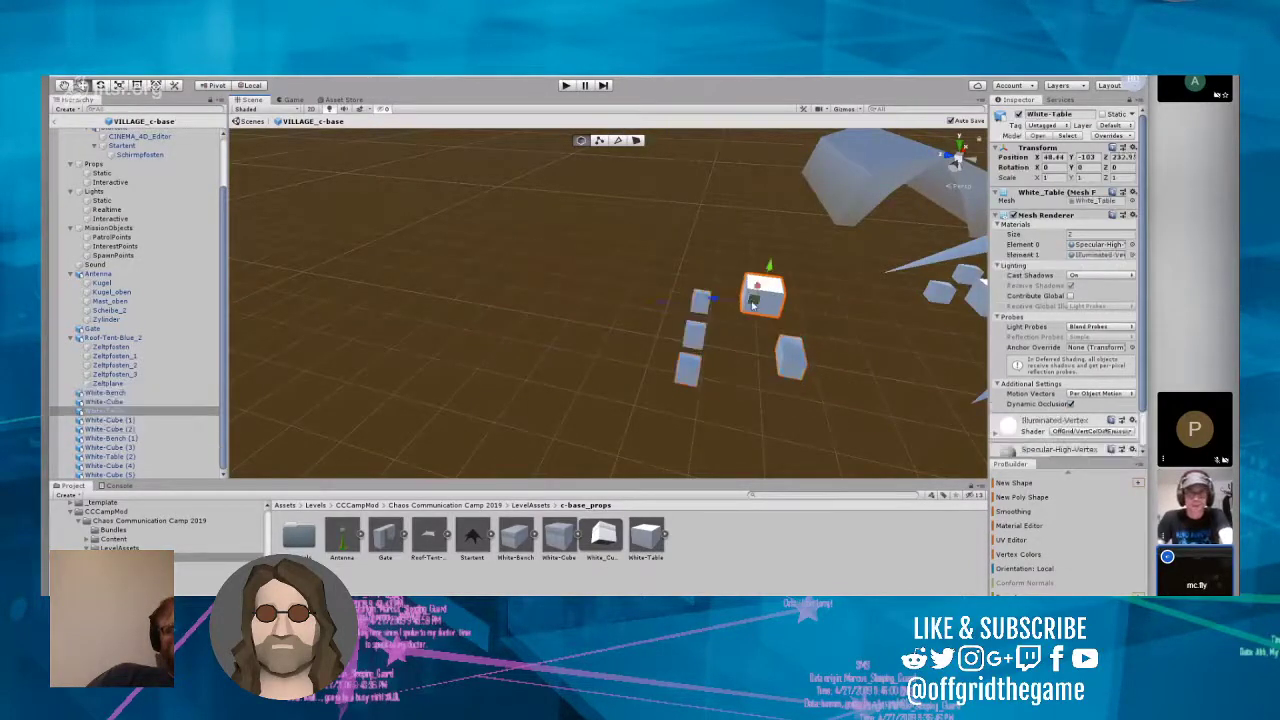
pyautogui.click(806, 365)
pyautogui.moveTo(740, 358); pyautogui.dragTo(770, 362)
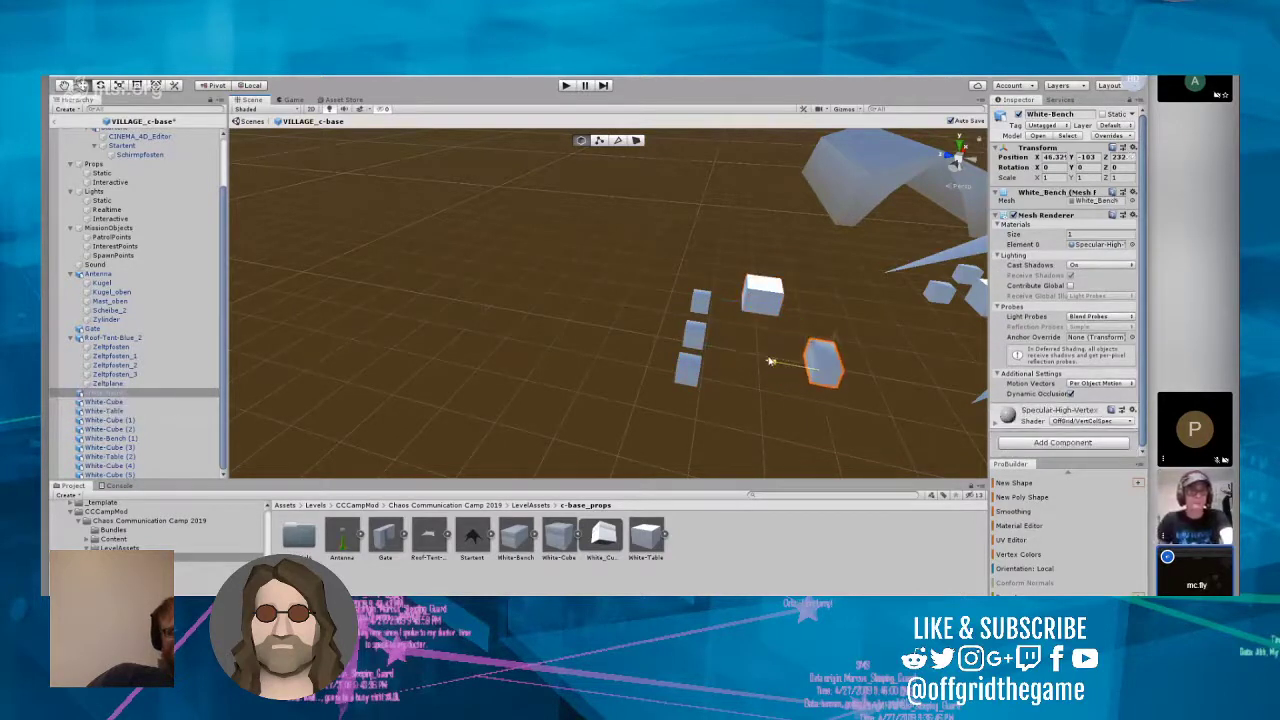
pyautogui.click(770, 305)
pyautogui.moveTo(758, 288); pyautogui.dragTo(712, 343)
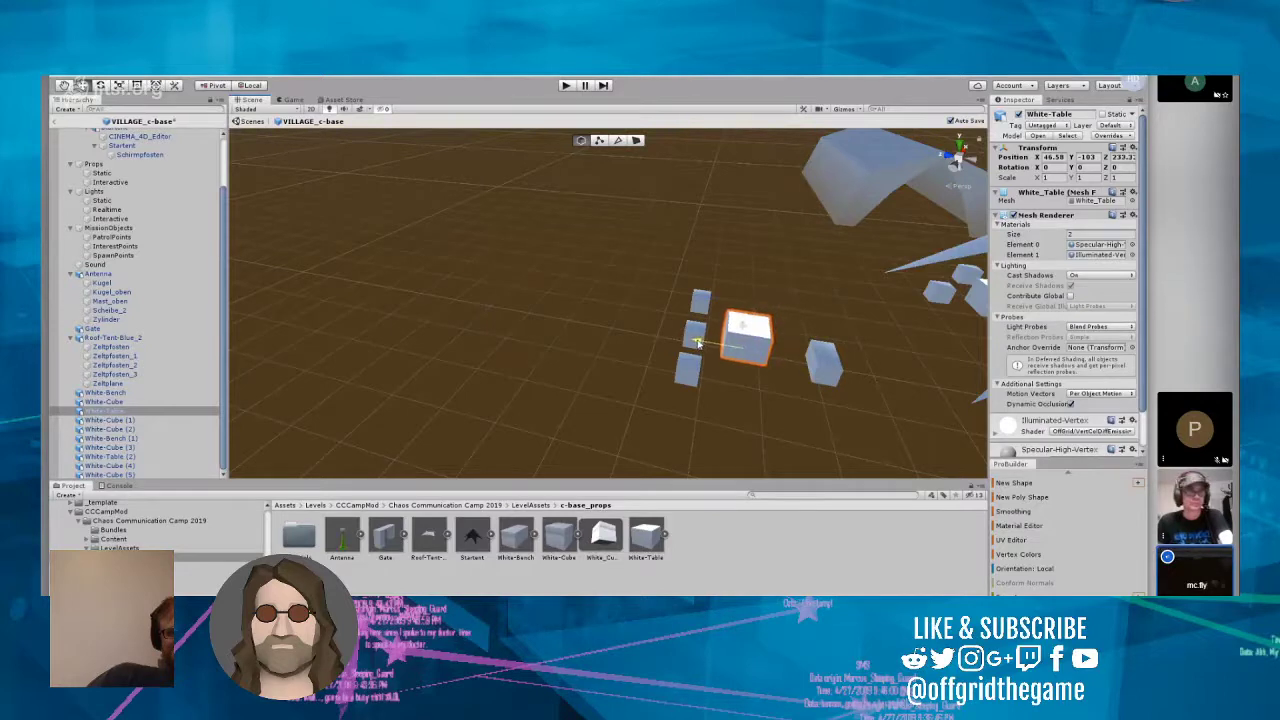
pyautogui.click(821, 357)
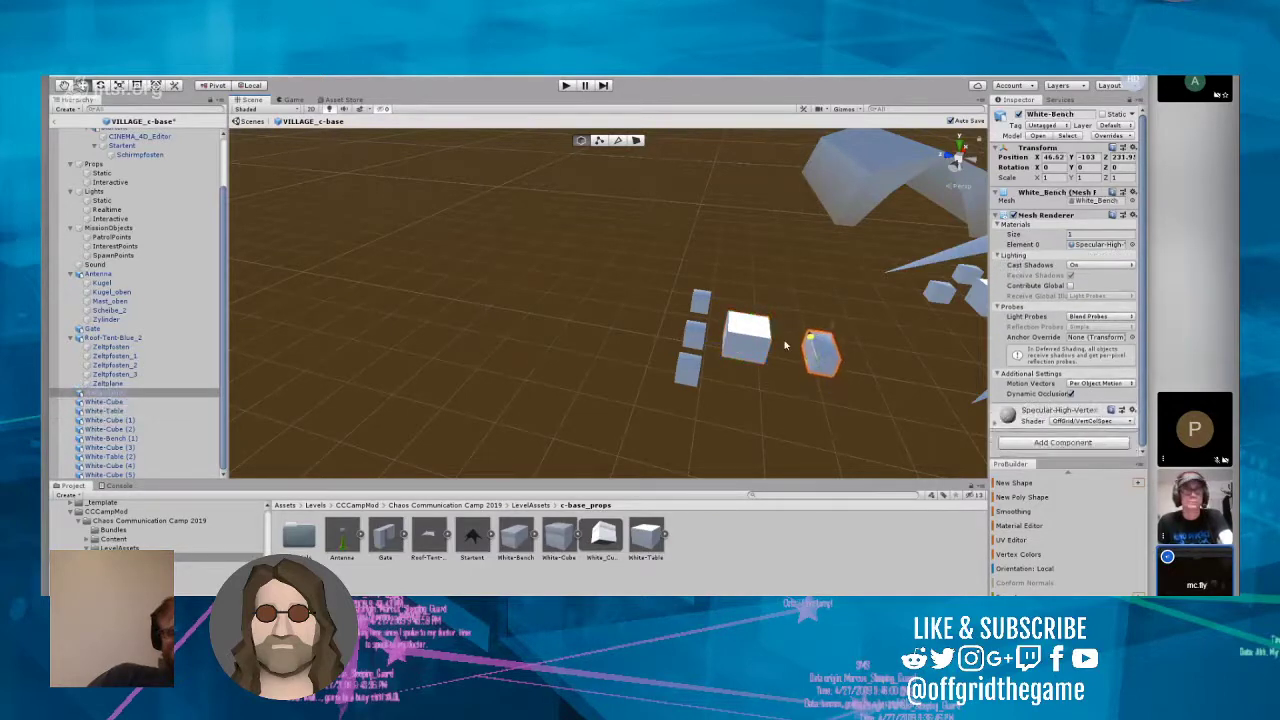
pyautogui.click(771, 352)
pyautogui.click(821, 352)
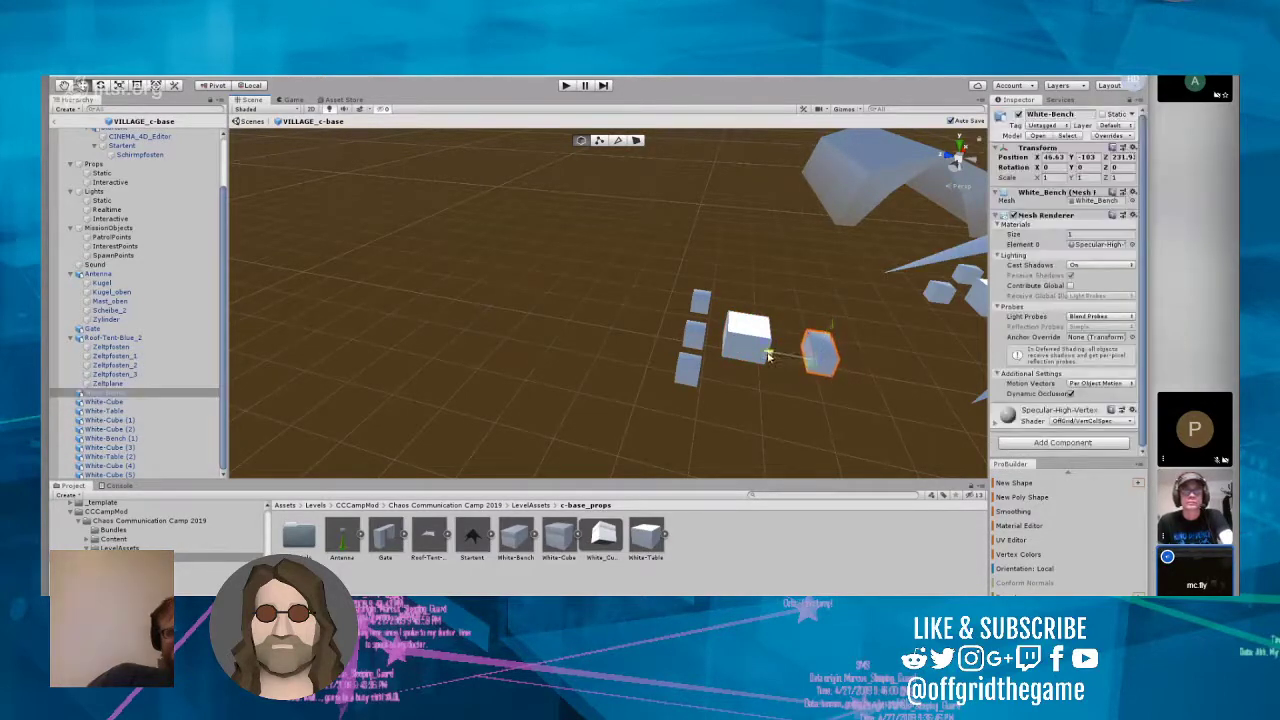
pyautogui.moveTo(771, 352); pyautogui.dragTo(747, 349)
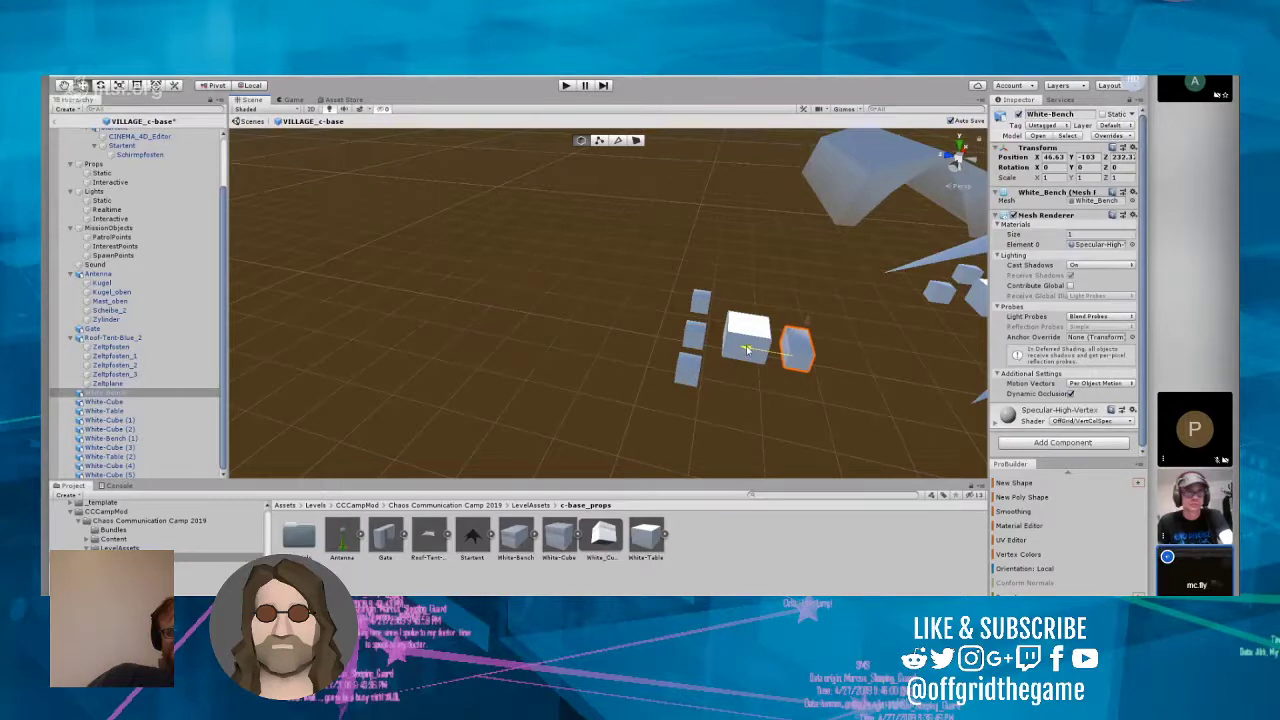
# Step: Move White-Cube and White-Cube (2) to opposite ends of White-Table, at about X 45.66 and X 47.56, and save the prefab
pyautogui.click(693, 372)
pyautogui.moveTo(644, 372); pyautogui.dragTo(709, 380)
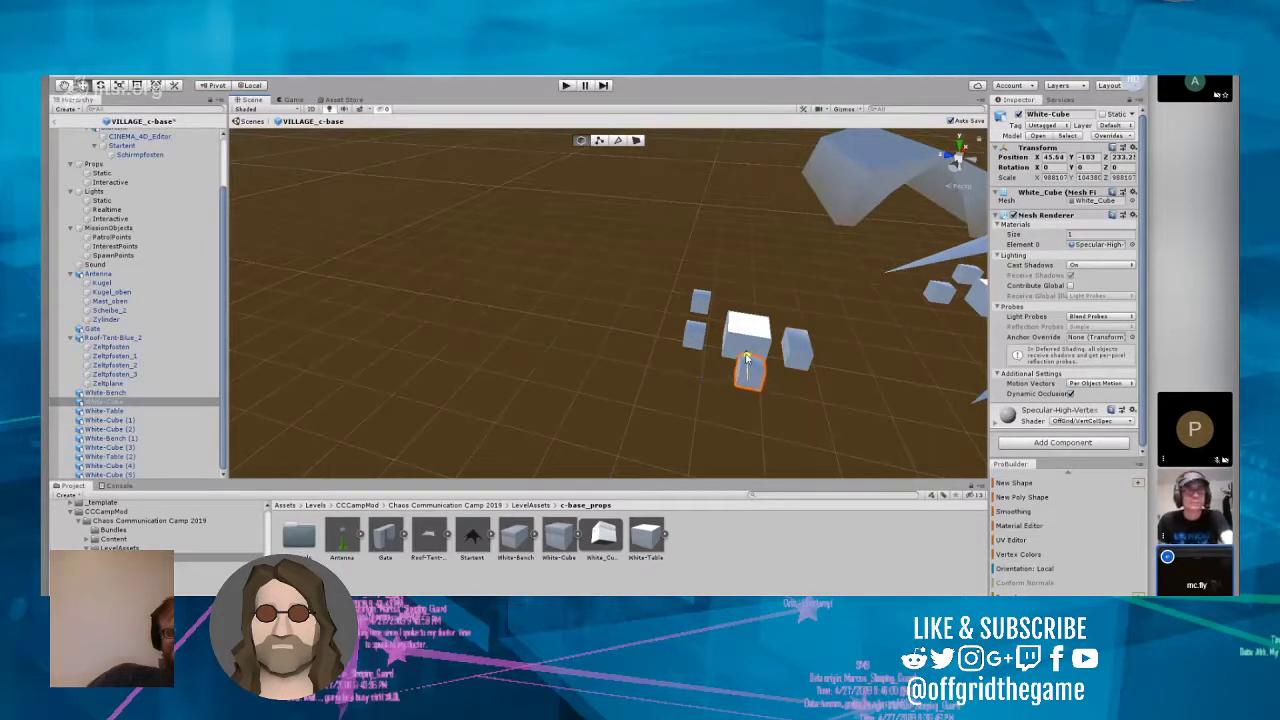
pyautogui.click(701, 308)
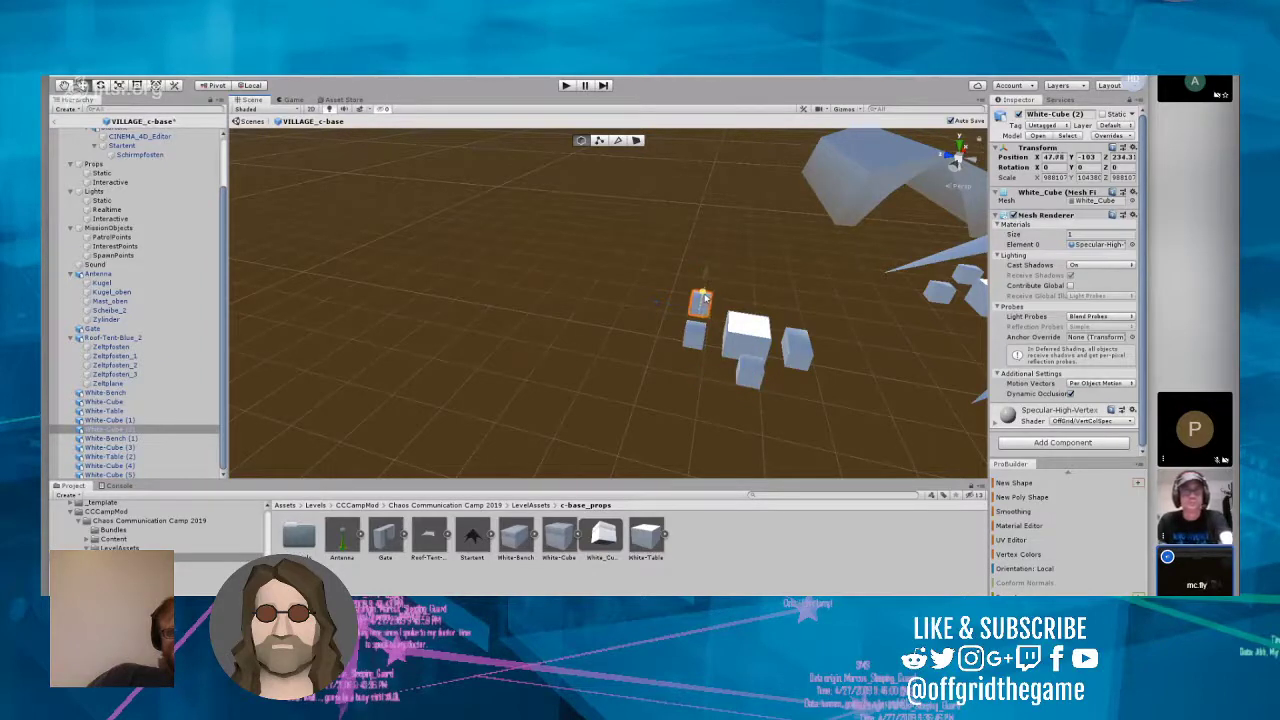
pyautogui.moveTo(656, 303); pyautogui.dragTo(683, 315)
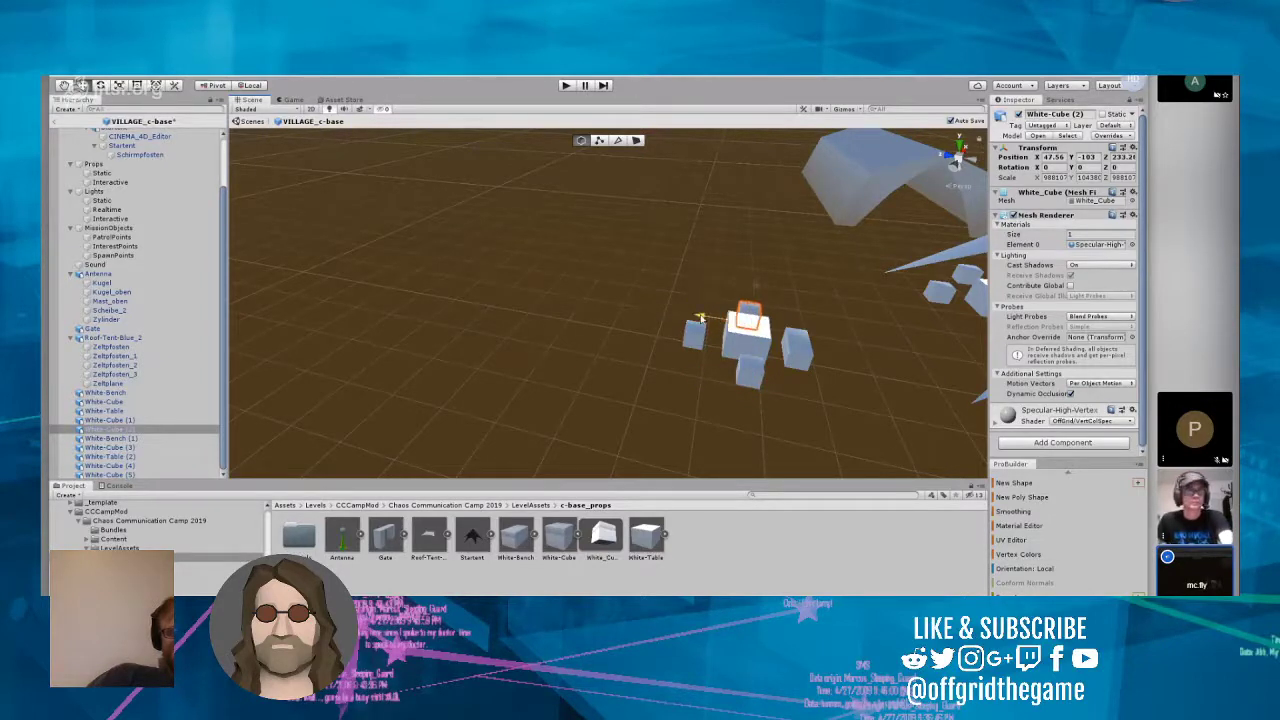
pyautogui.hotkey('ctrl', 's')
# Step: Set the Y rotation of White-Cube to 23 and of White-Cube (1) to 42
pyautogui.moveTo(706, 371); pyautogui.dragTo(813, 322, button='right')
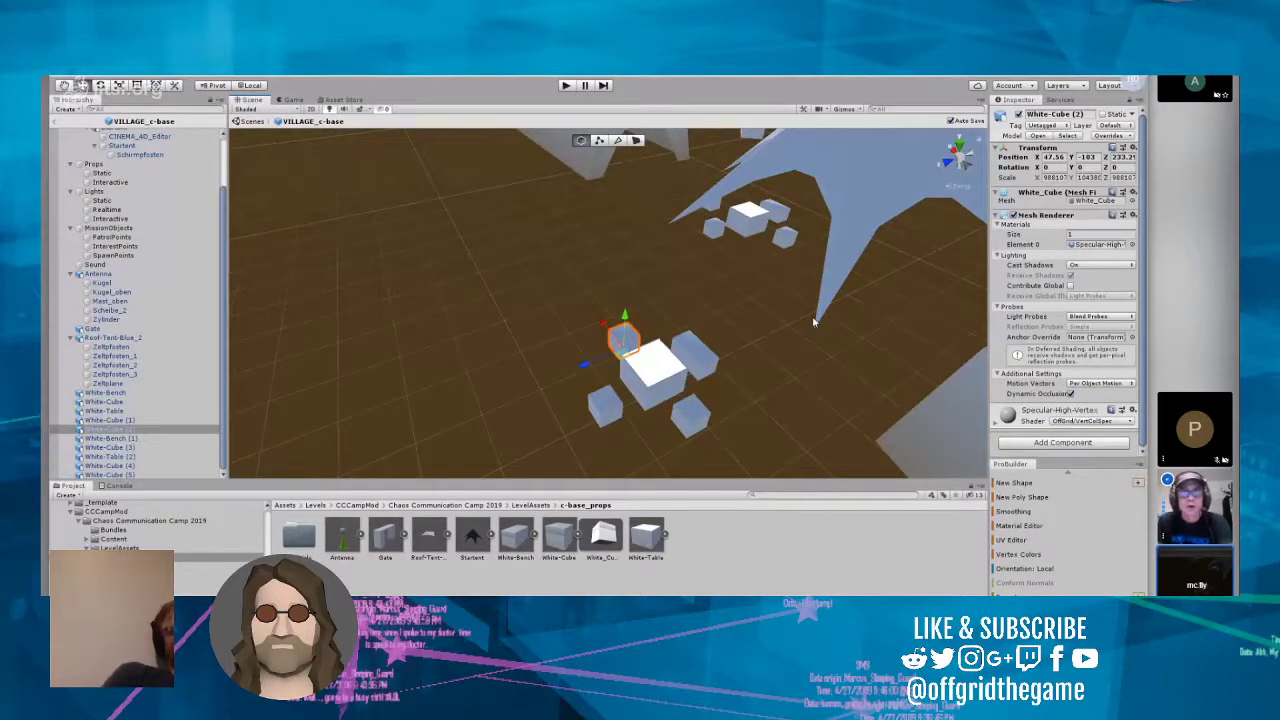
pyautogui.moveTo(814, 322); pyautogui.dragTo(1102, 385, button='right')
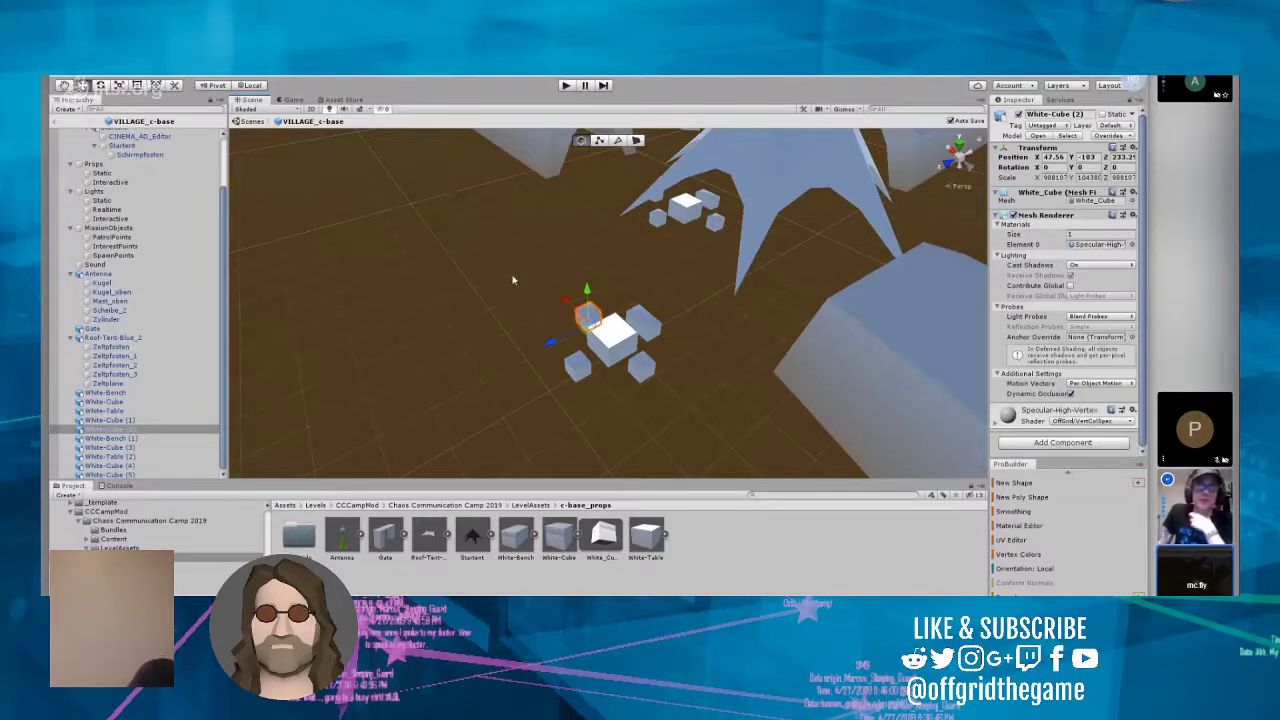
pyautogui.click(652, 374)
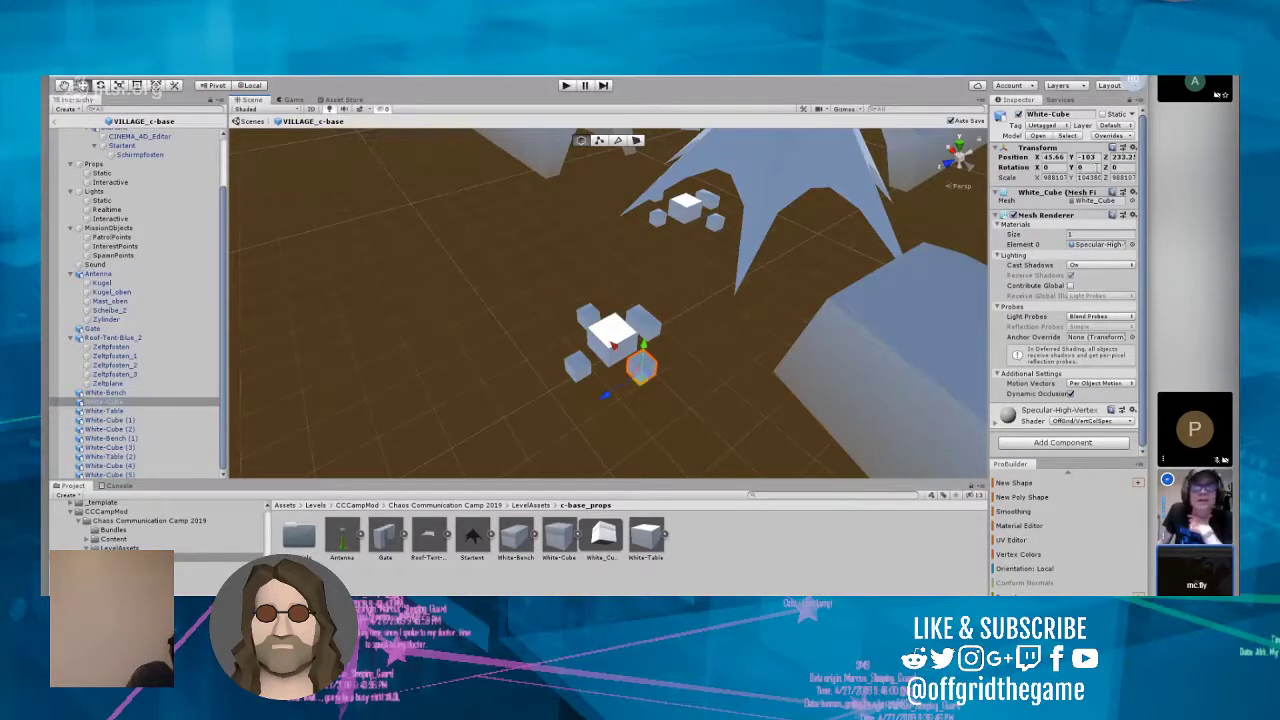
pyautogui.click(1080, 167)
pyautogui.write('23')
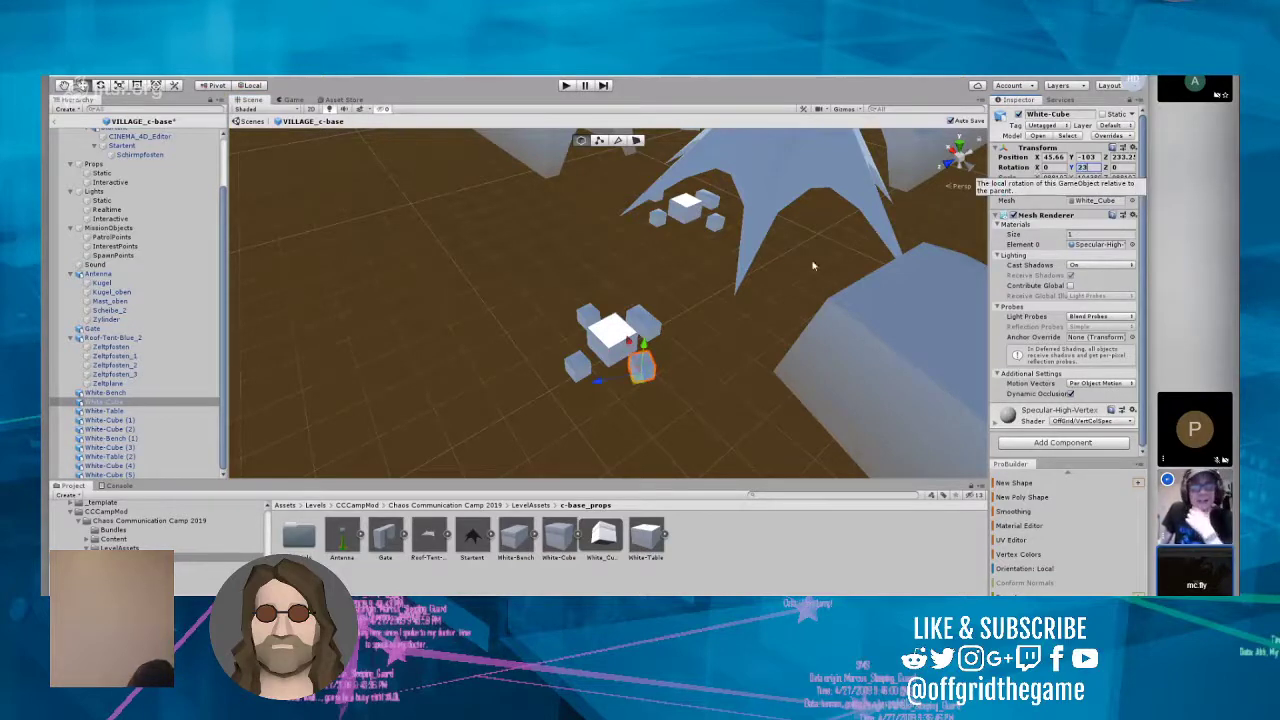
pyautogui.click(578, 371)
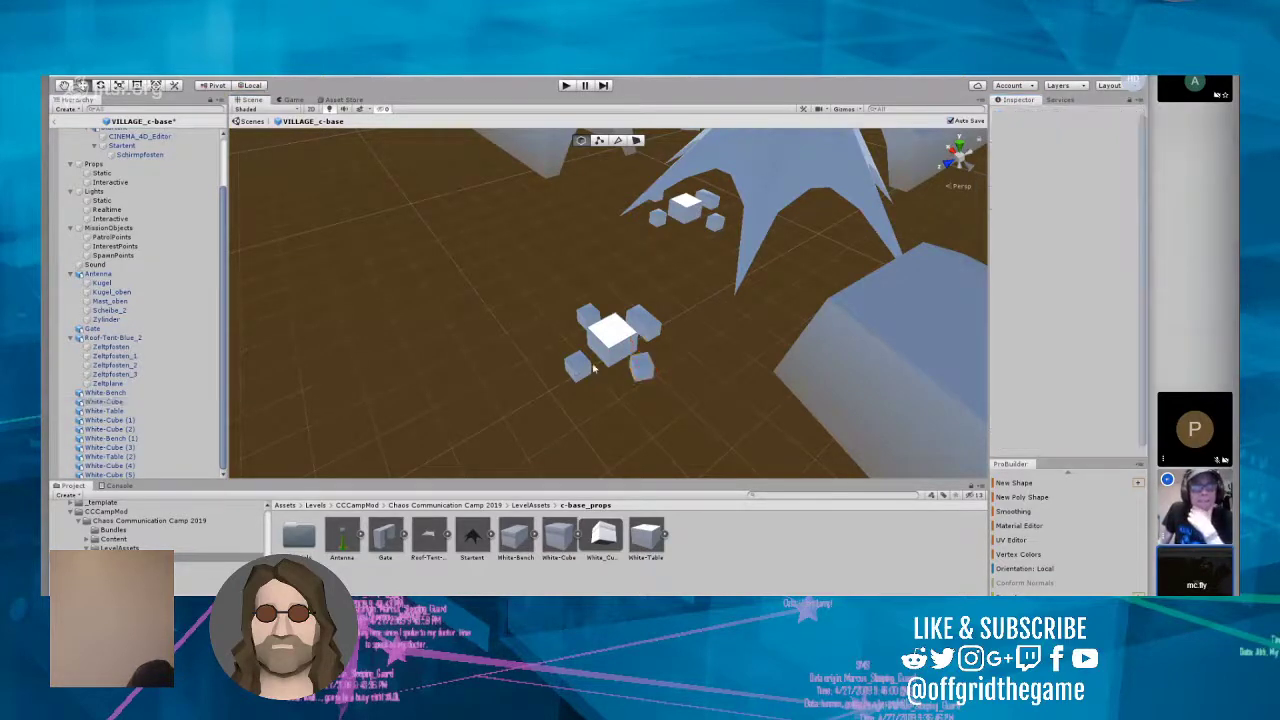
pyautogui.click(1078, 167)
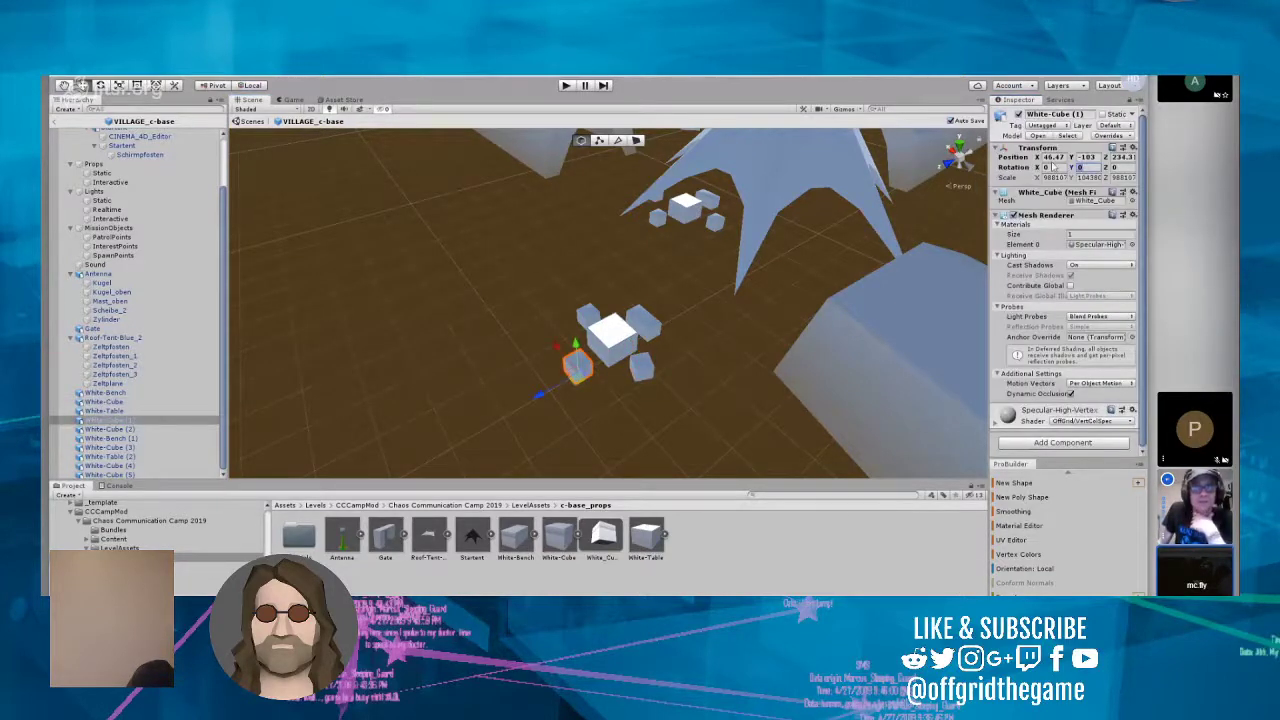
pyautogui.write('43')
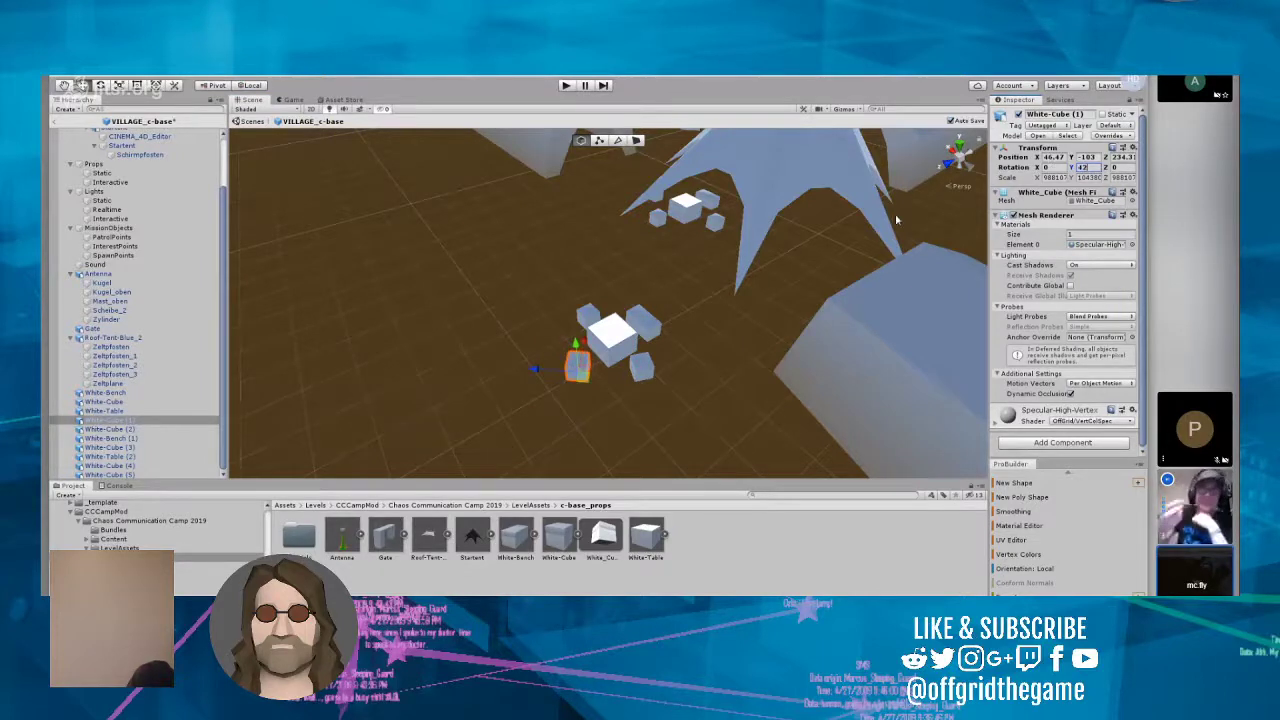
# Step: Move White-Cube along its local Z axis toward White-Cube (1), and nudge White-Cube (2) slightly along Z toward the bench side
pyautogui.click(645, 368)
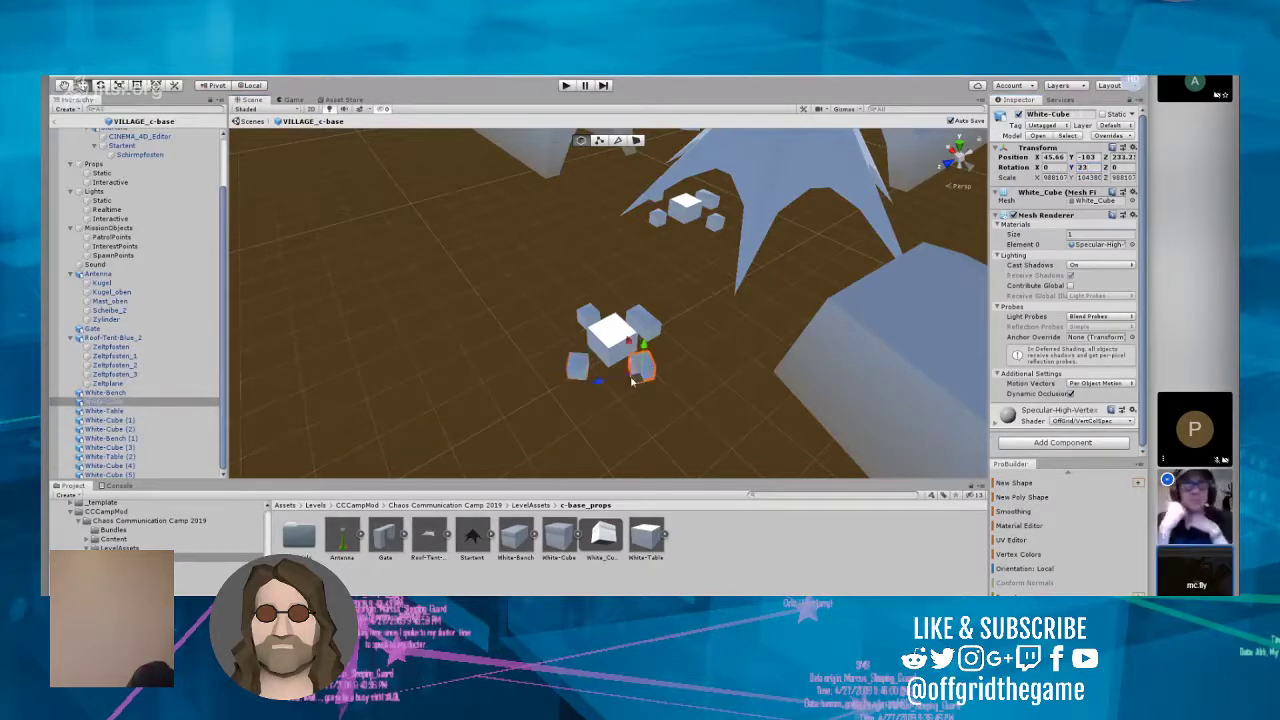
pyautogui.moveTo(598, 383); pyautogui.dragTo(576, 405)
pyautogui.click(590, 318)
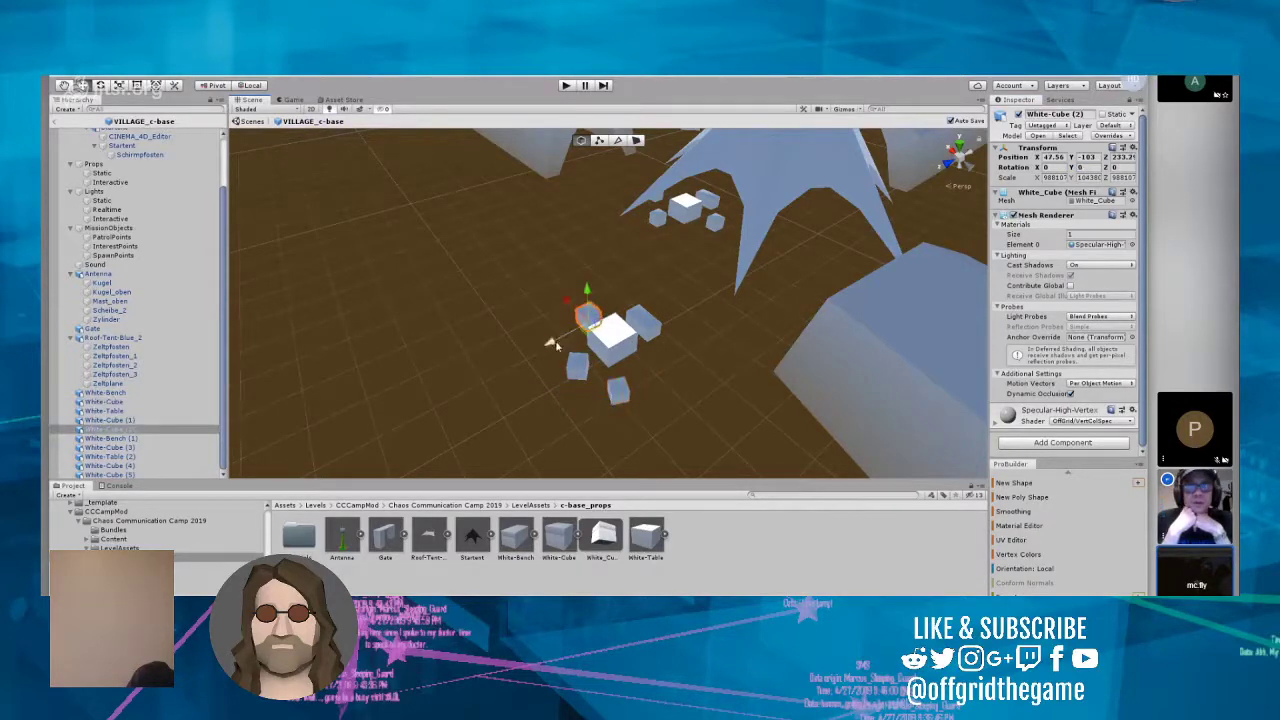
pyautogui.moveTo(550, 345); pyautogui.dragTo(559, 341)
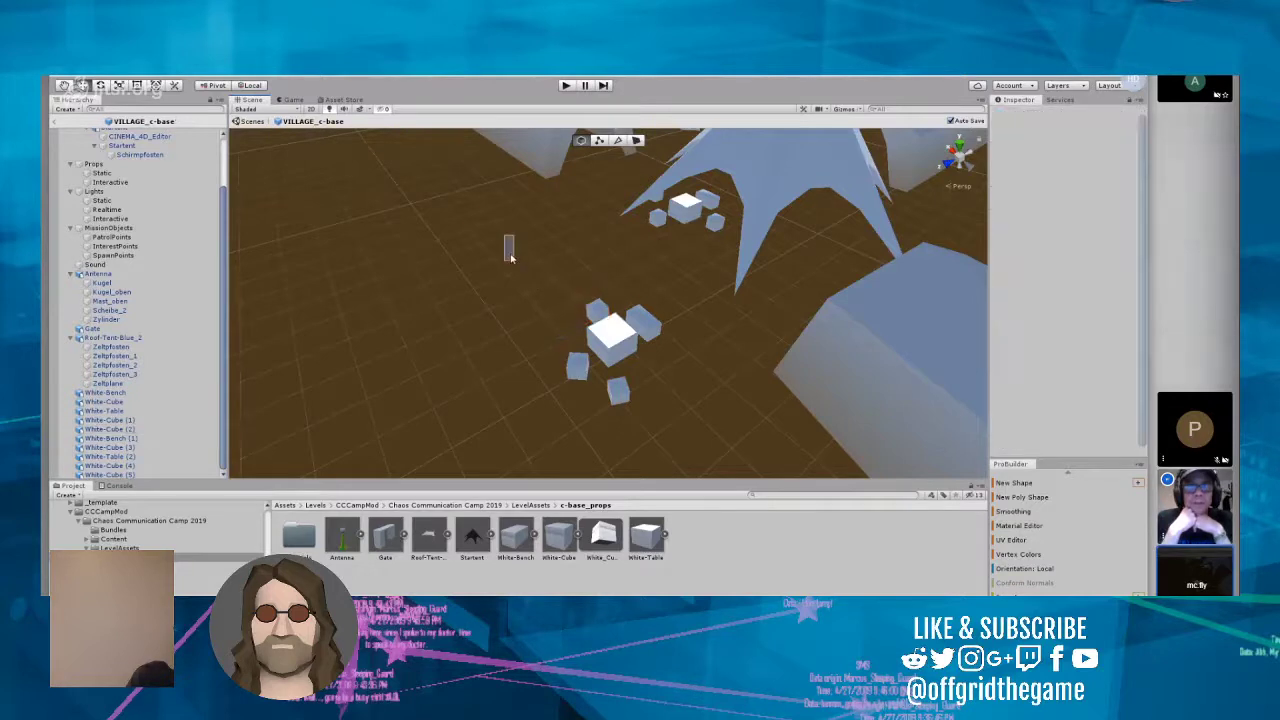
# Step: Select the whole first group of table, bench and cubes and move it along Z to the star-shaped tent
pyautogui.moveTo(509, 240); pyautogui.dragTo(680, 420)
pyautogui.moveTo(559, 341); pyautogui.dragTo(792, 214)
pyautogui.moveTo(875, 190); pyautogui.dragTo(865, 200)
# Step: Move White-Cube (4) closer to the far corner of the second group's table, shifting it along X and Z
pyautogui.moveTo(712, 380); pyautogui.dragTo(473, 345, button='right')
pyautogui.press('w')
pyautogui.press('w')
pyautogui.press('w')
pyautogui.scroll(-3, 636, 350)
pyautogui.scroll(2, 623, 346)
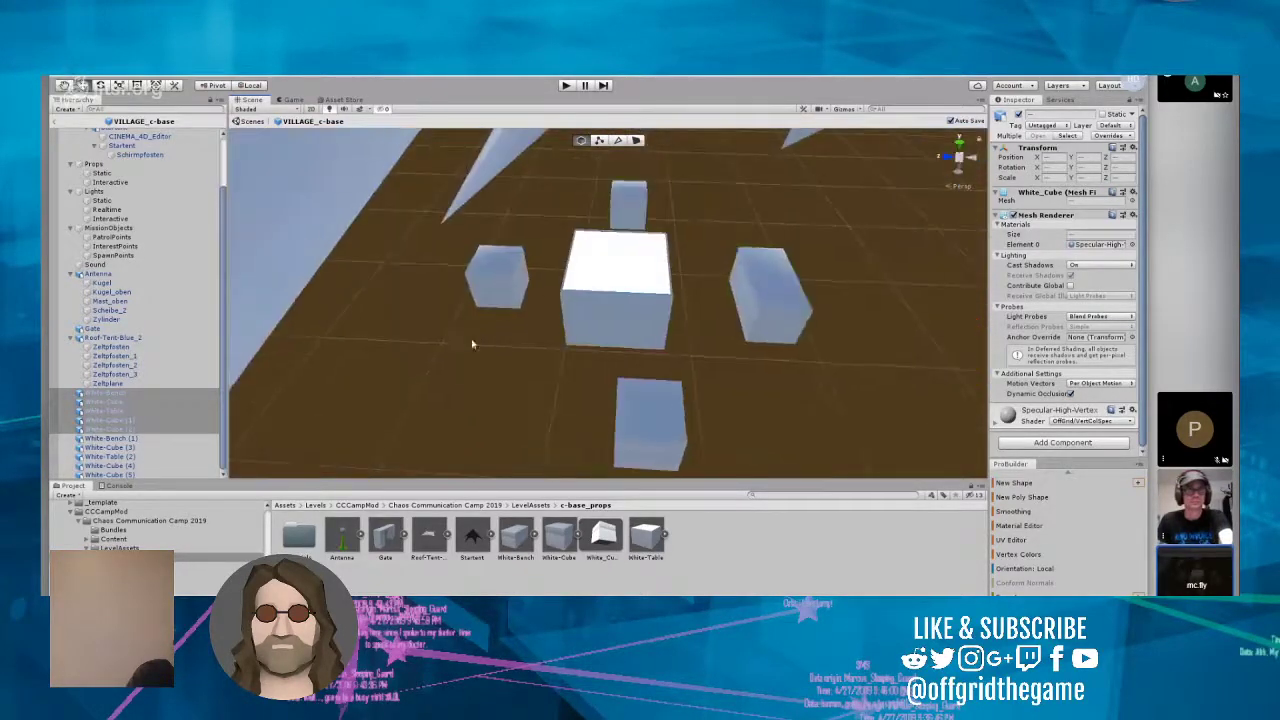
pyautogui.click(492, 281)
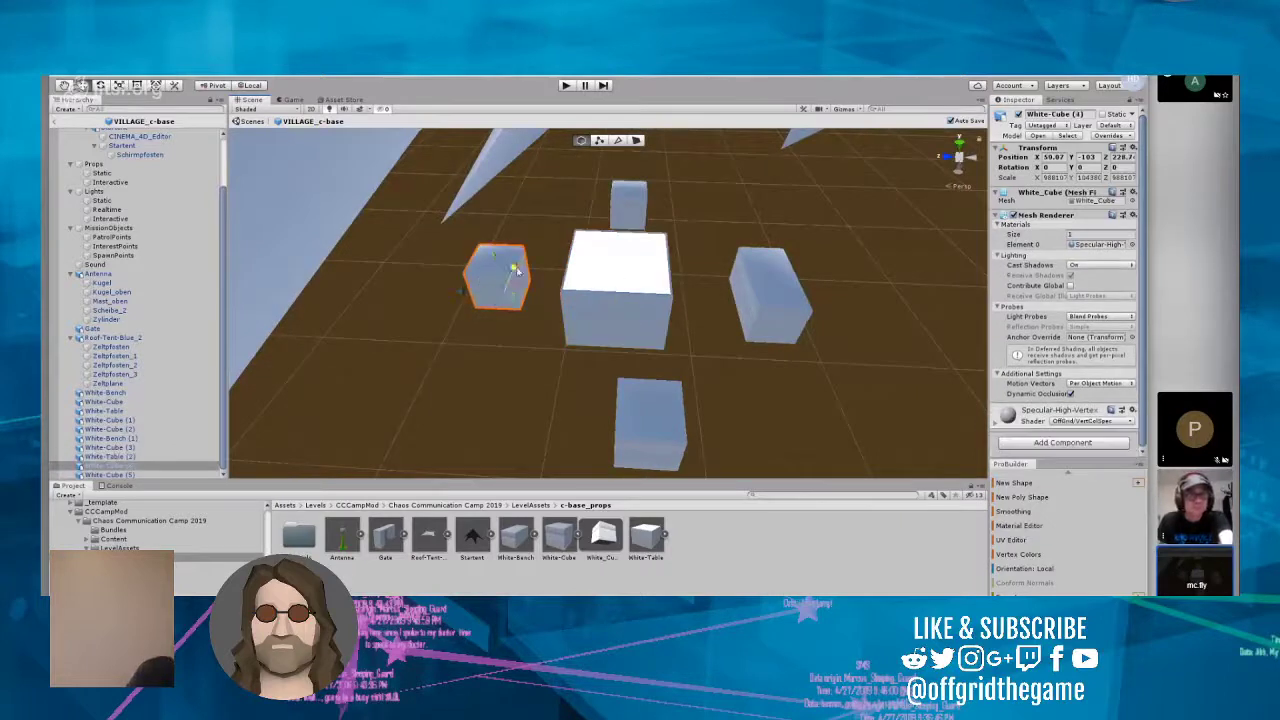
pyautogui.moveTo(514, 267)
pyautogui.mouseDown()
pyautogui.moveTo(533, 245)
pyautogui.moveTo(495, 264)
pyautogui.mouseUp()
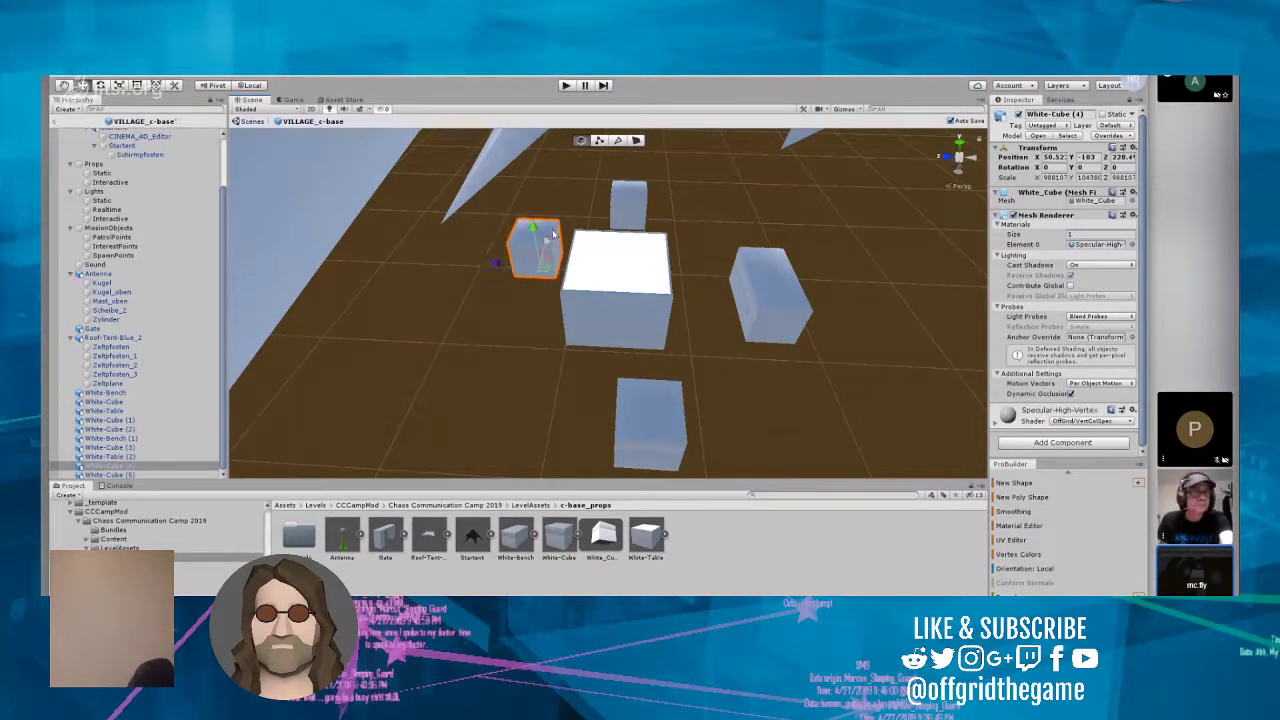
# Step: Move White-Bench (1) closer to the second table at about X 50.35, Z 226.6, and White-Cube (3) to about X 49.24, Z 226.9
pyautogui.click(650, 425)
pyautogui.click(752, 293)
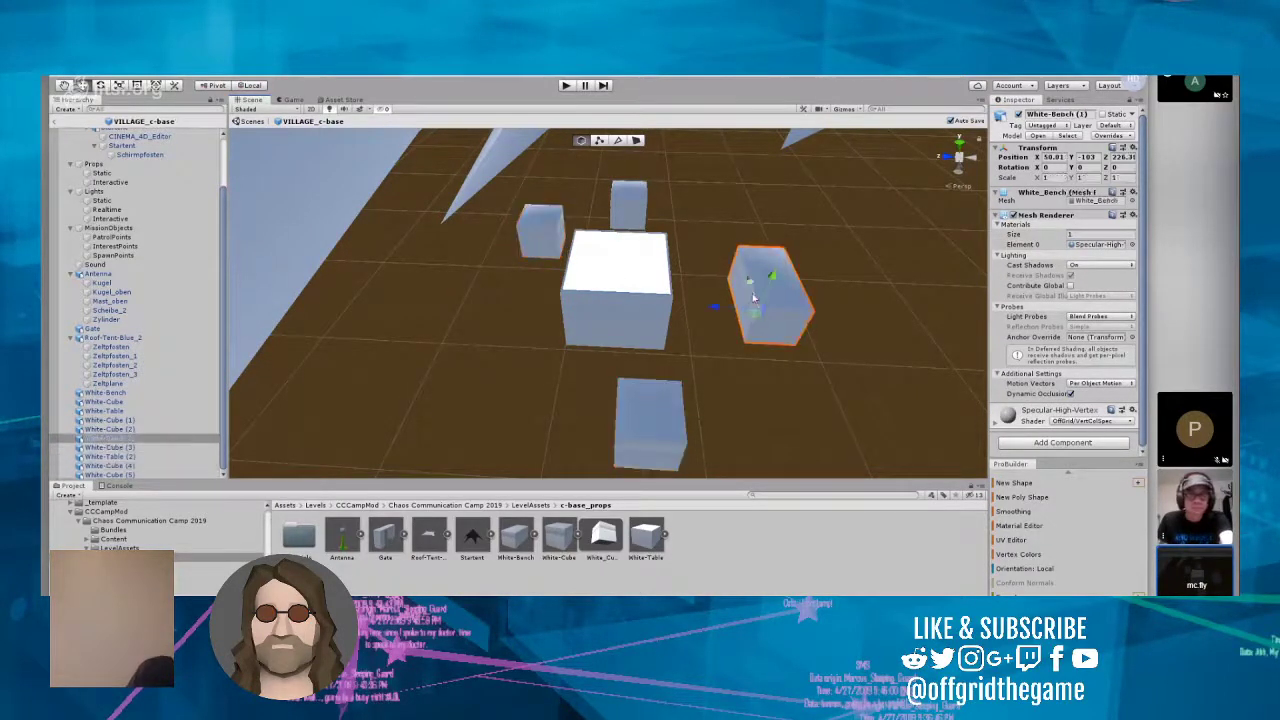
pyautogui.moveTo(717, 308); pyautogui.dragTo(721, 260)
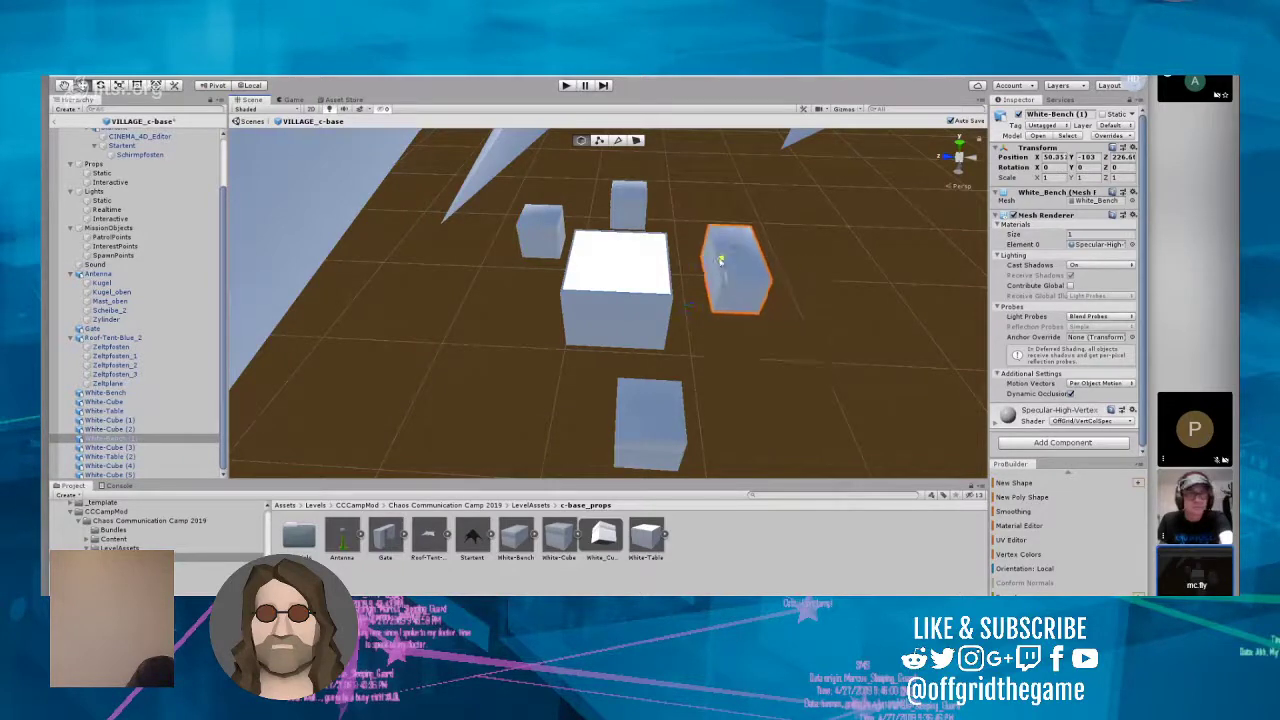
pyautogui.click(650, 413)
pyautogui.moveTo(600, 437); pyautogui.dragTo(718, 348)
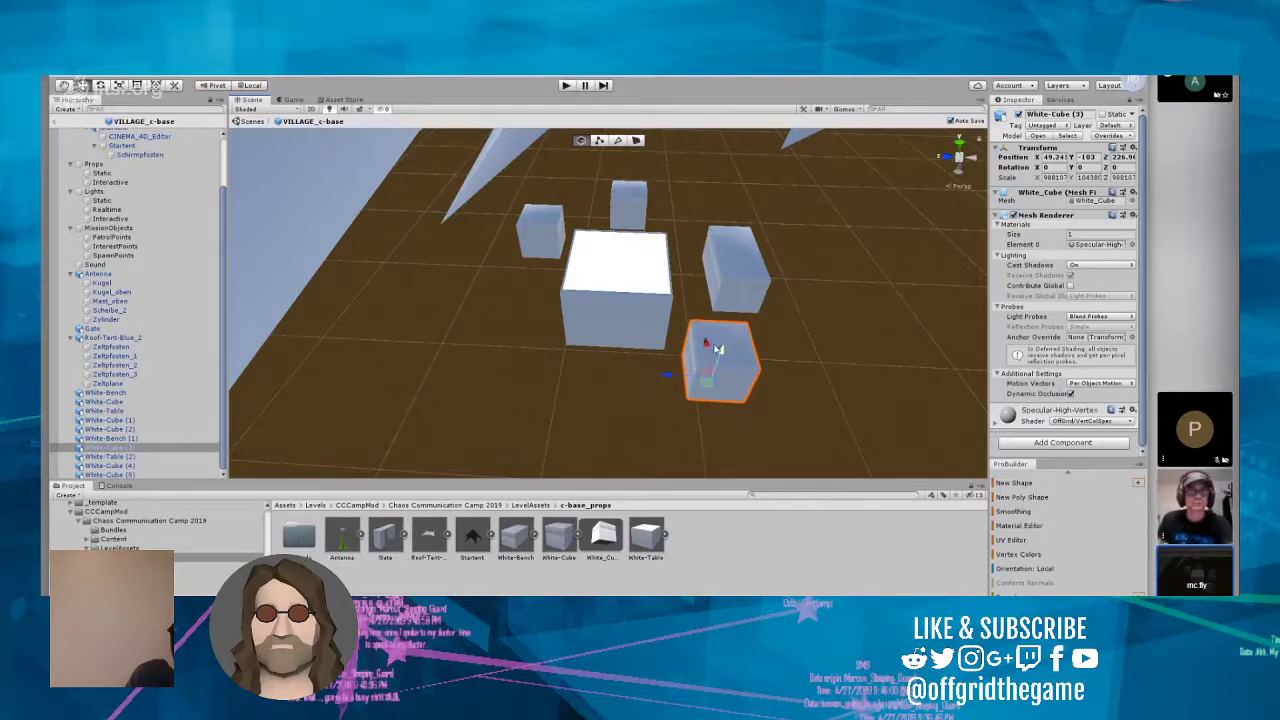
pyautogui.moveTo(551, 337); pyautogui.dragTo(715, 340, button='right')
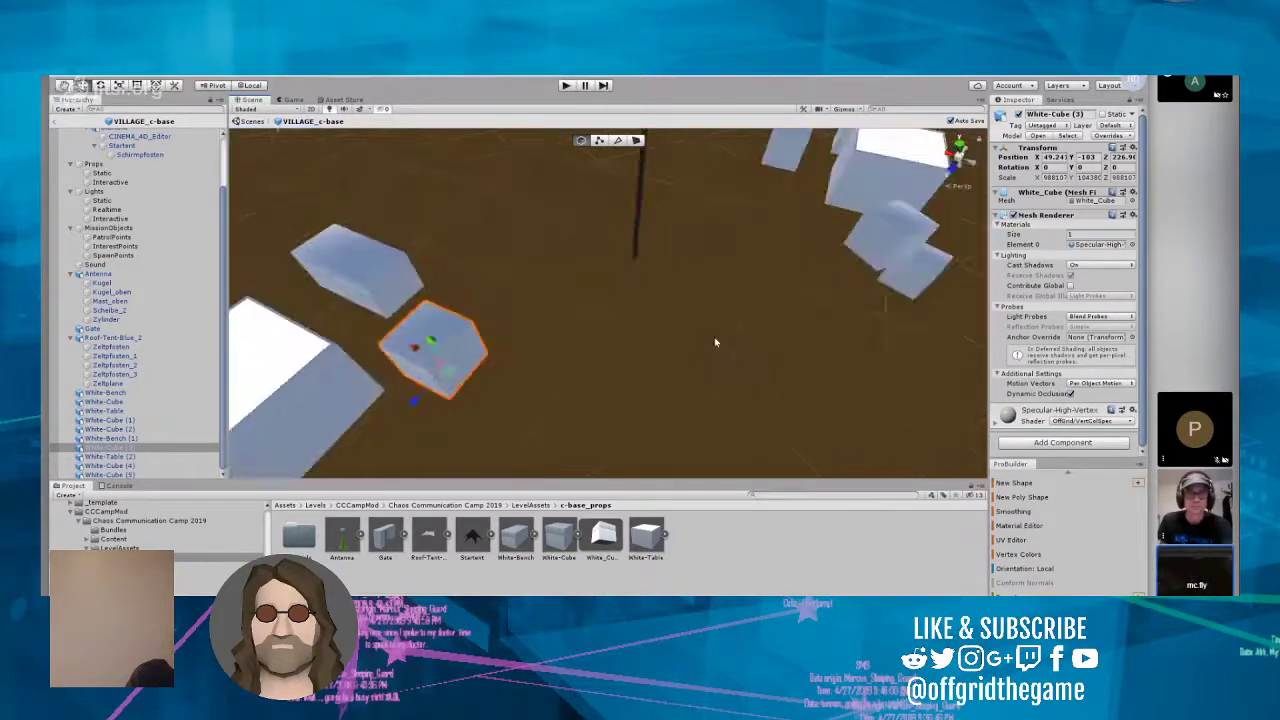
# Step: Leave prefab editing for the camp scene and examine the furniture placement under and around the star-shaped tent
pyautogui.click(55, 123)
pyautogui.moveTo(502, 287); pyautogui.dragTo(502, 309, button='right')
pyautogui.scroll(10, 489, 331)
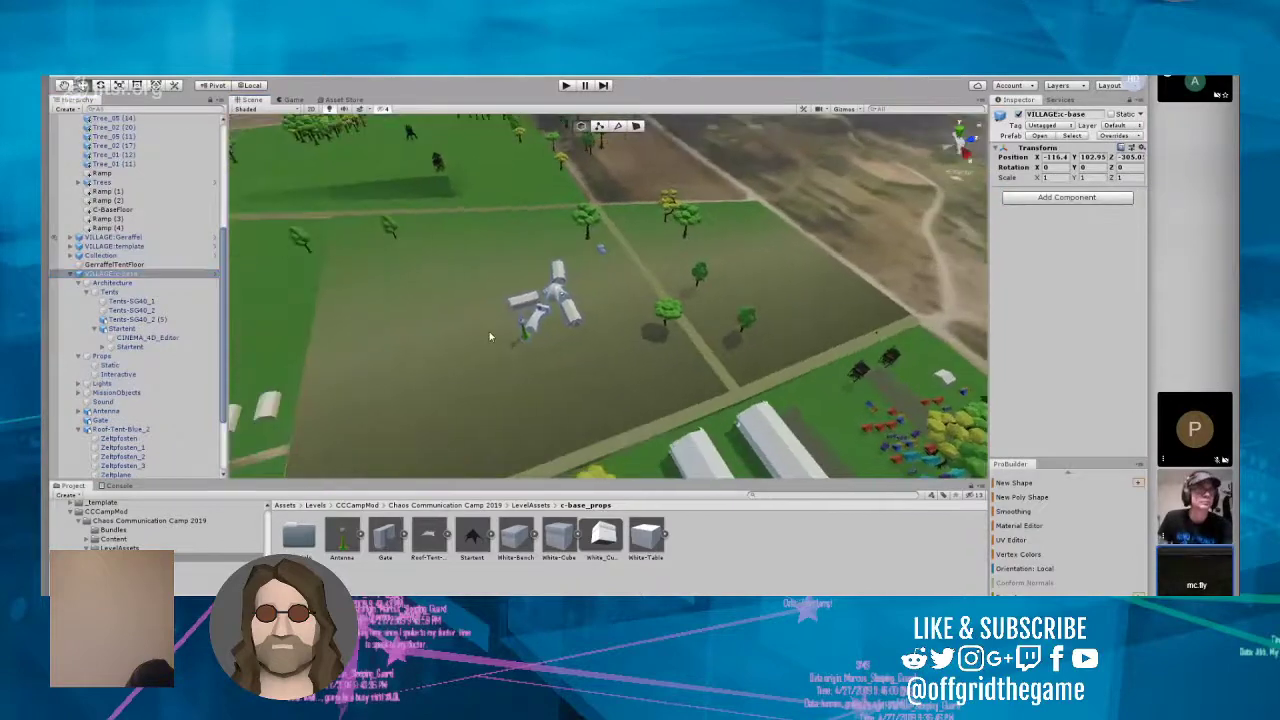
pyautogui.scroll(3, 581, 324)
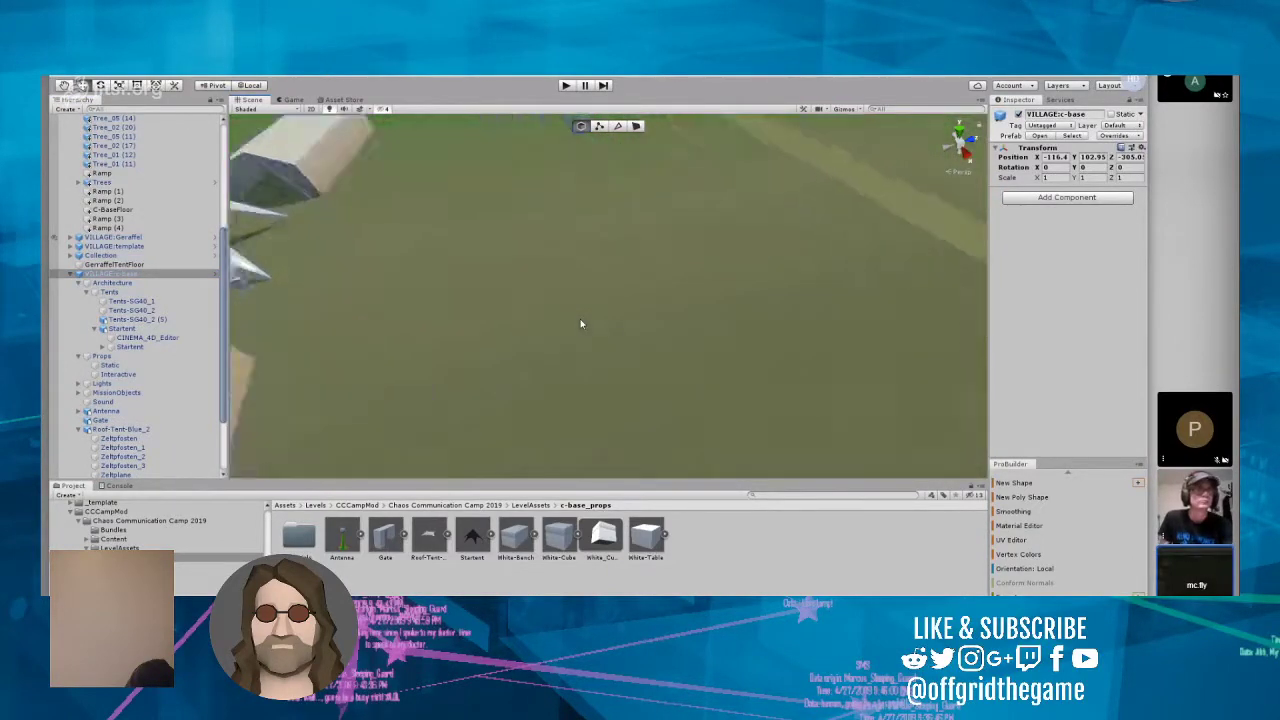
pyautogui.moveTo(580, 323); pyautogui.dragTo(654, 297, button='right')
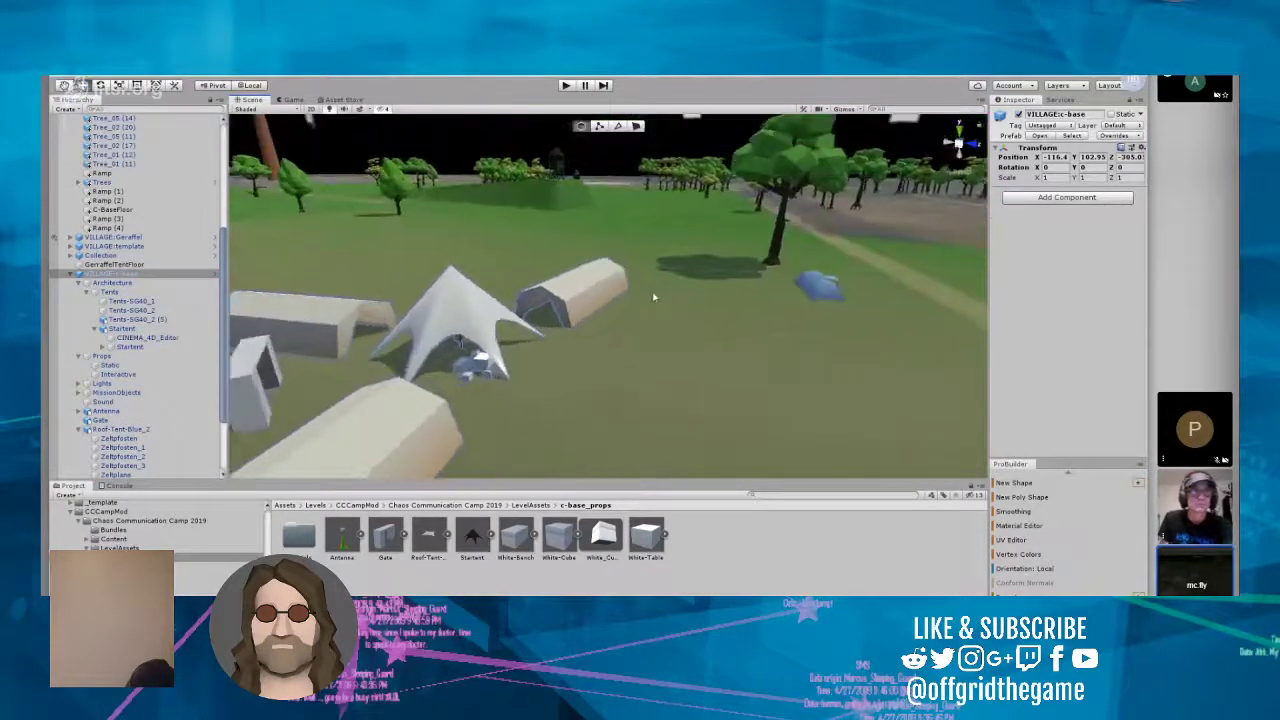
pyautogui.scroll(8, 654, 297)
pyautogui.scroll(4, 654, 297)
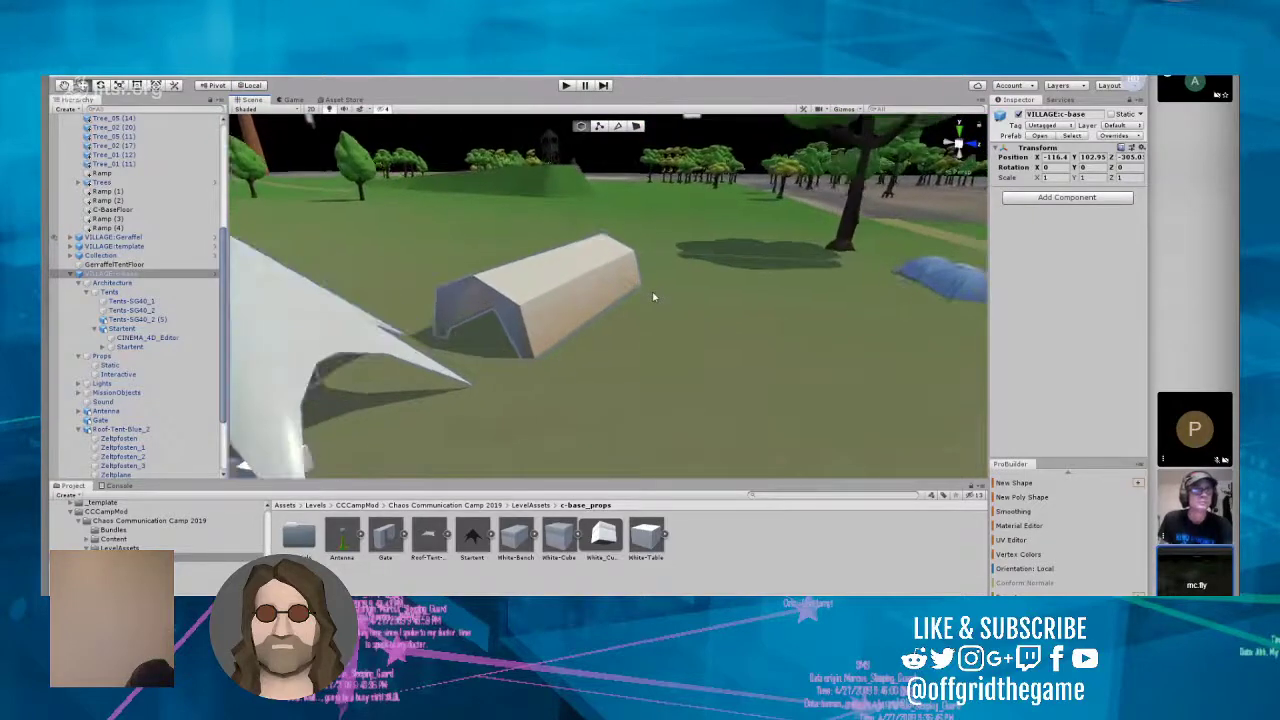
pyautogui.moveTo(654, 297); pyautogui.dragTo(566, 348, button='right')
pyautogui.scroll(10, 580, 350)
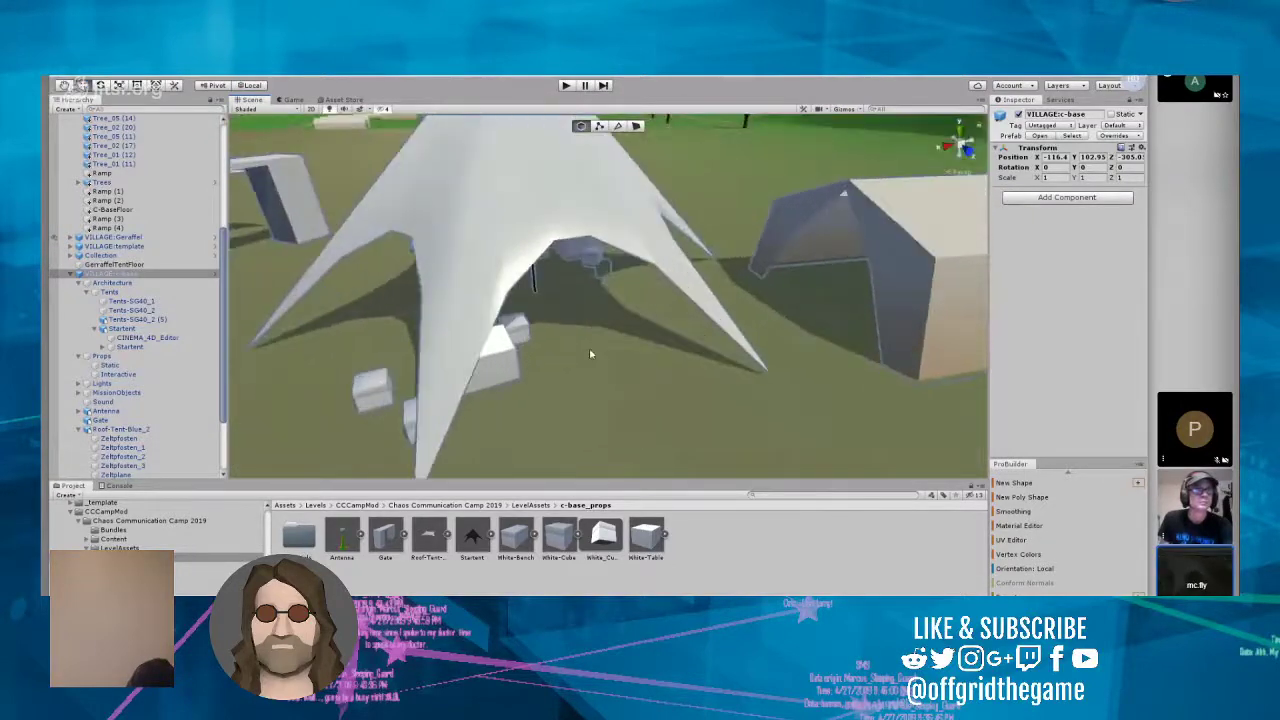
pyautogui.click(597, 258)
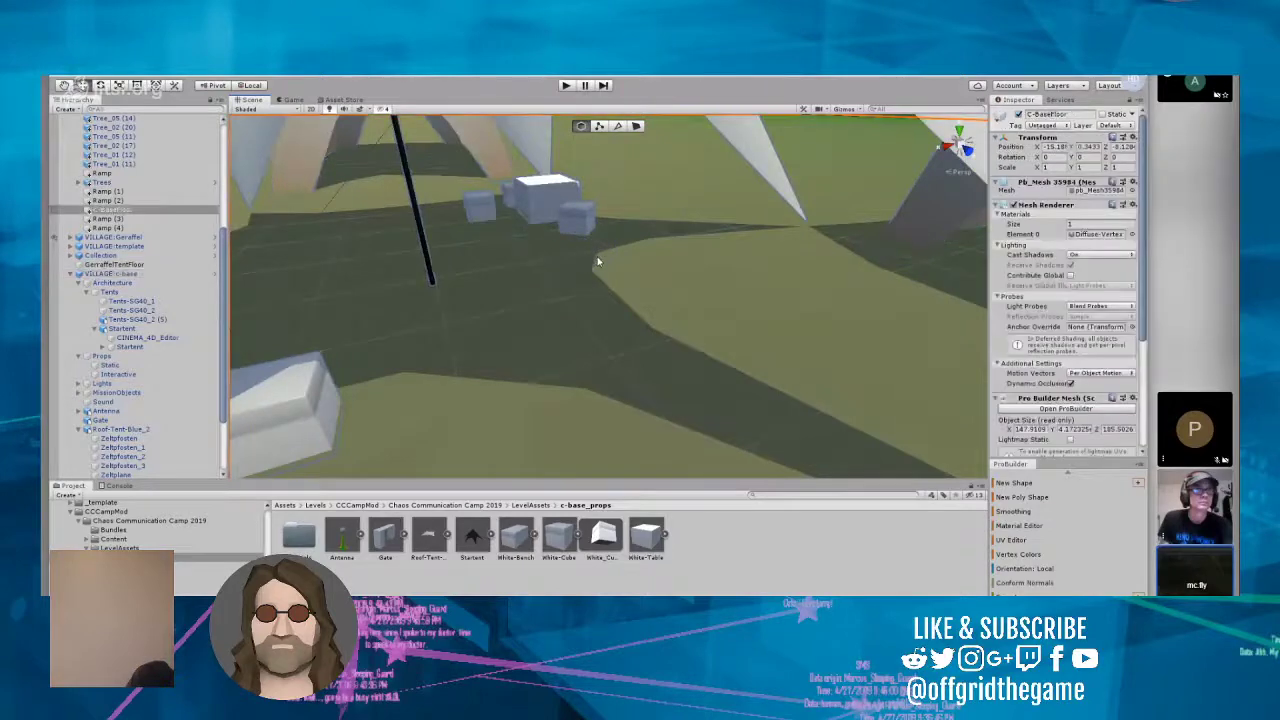
# Step: Select the White-Cube sunk into the floor beside the first furniture group and raise it to about Y -102.9
pyautogui.moveTo(448, 162); pyautogui.dragTo(656, 271)
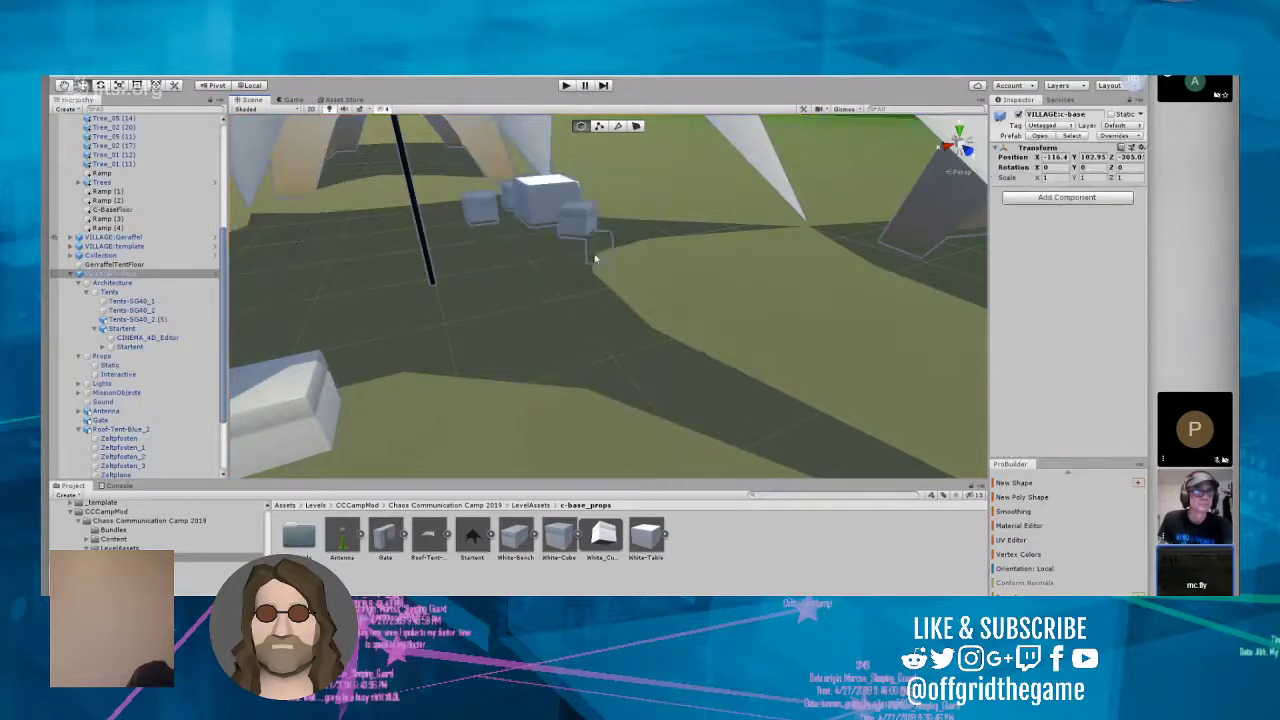
pyautogui.click(597, 256)
pyautogui.moveTo(397, 138); pyautogui.dragTo(624, 272)
pyautogui.scroll(10, 610, 285)
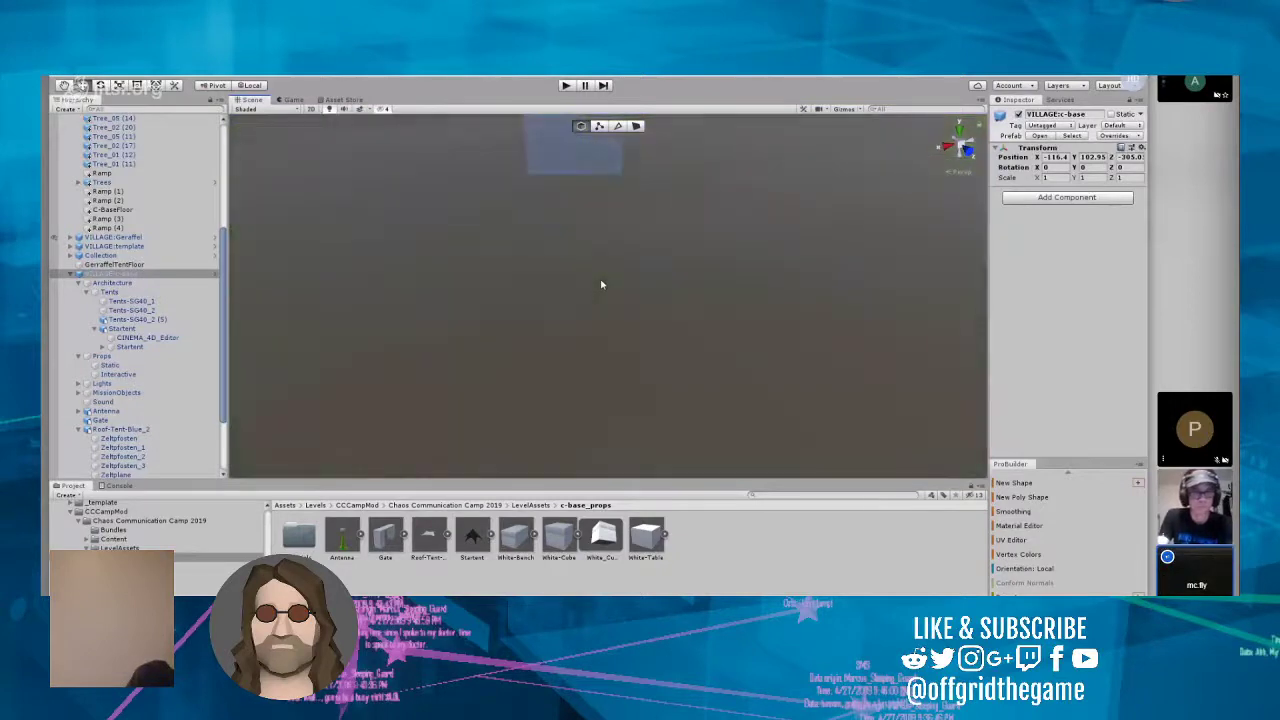
pyautogui.scroll(-5, 601, 285)
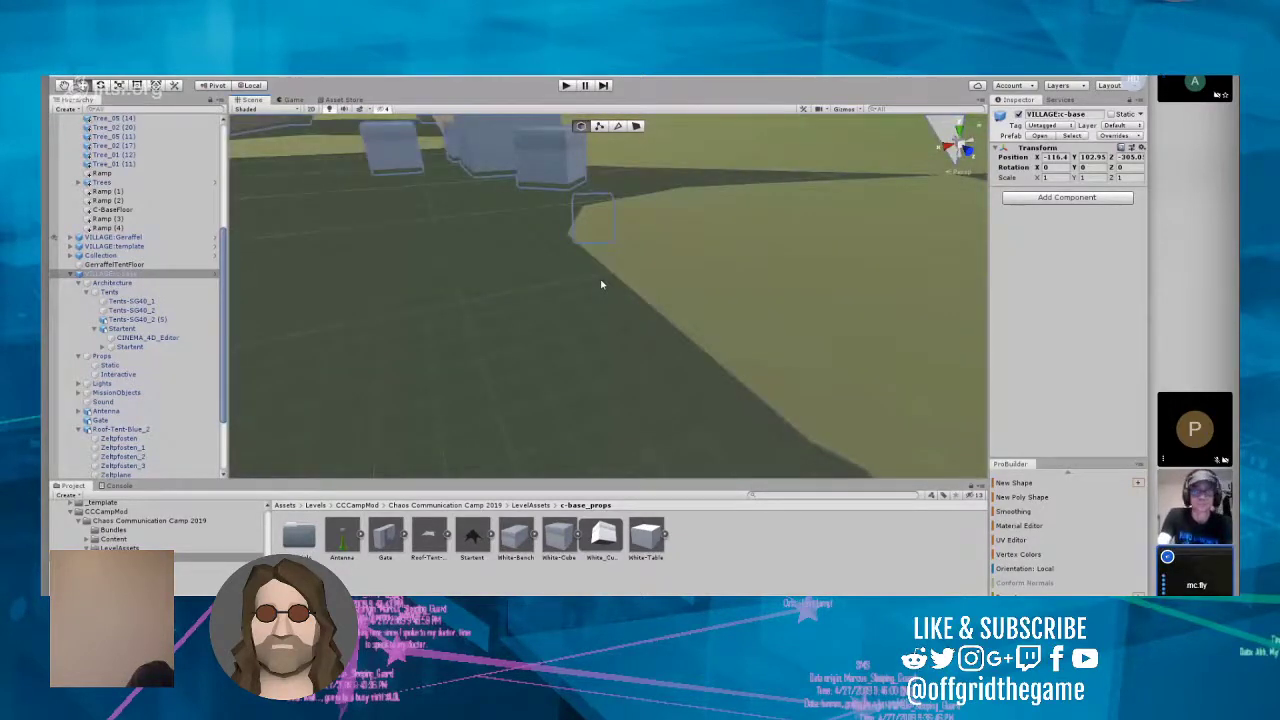
pyautogui.scroll(5, 601, 285)
pyautogui.click(591, 253)
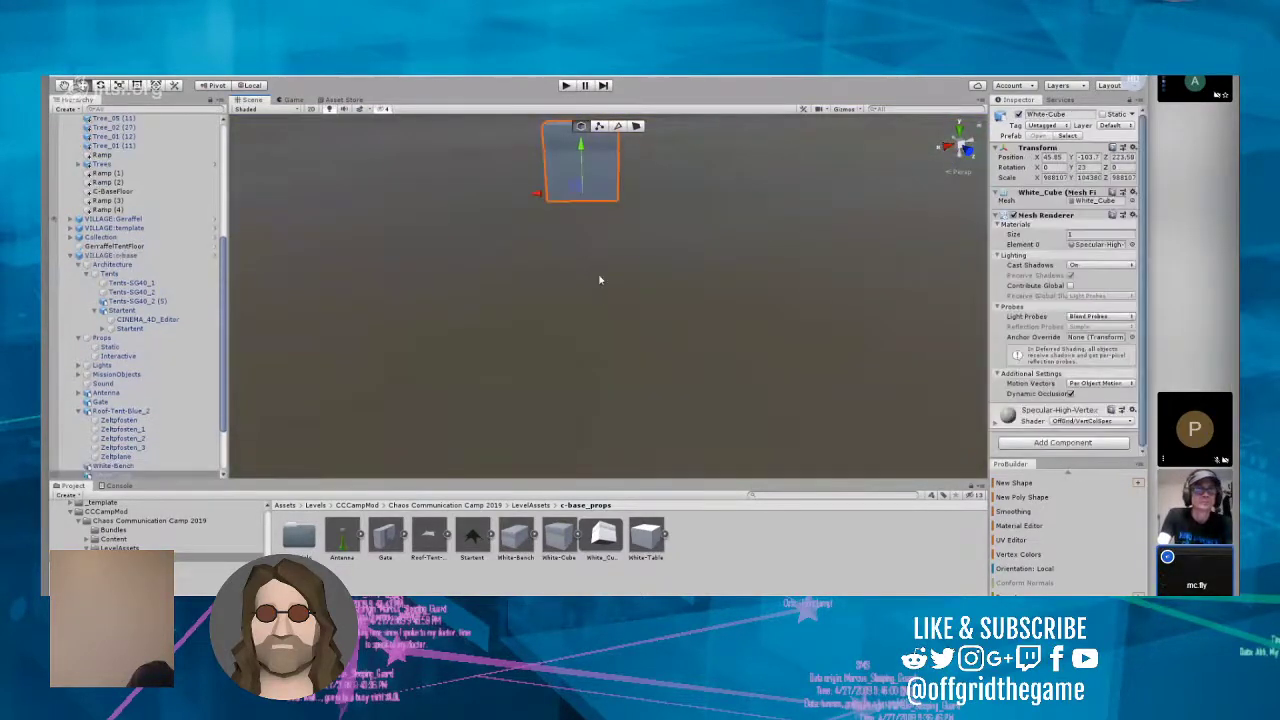
pyautogui.scroll(-5, 598, 284)
pyautogui.moveTo(598, 225); pyautogui.dragTo(598, 173)
# Step: Examine the raised White-Cube's height against the floor and neighbouring furniture, and the village layout from above
pyautogui.moveTo(591, 218); pyautogui.dragTo(727, 213, button='right')
pyautogui.press('w')
pyautogui.press('w')
pyautogui.press('w')
pyautogui.press('s')
pyautogui.press('w')
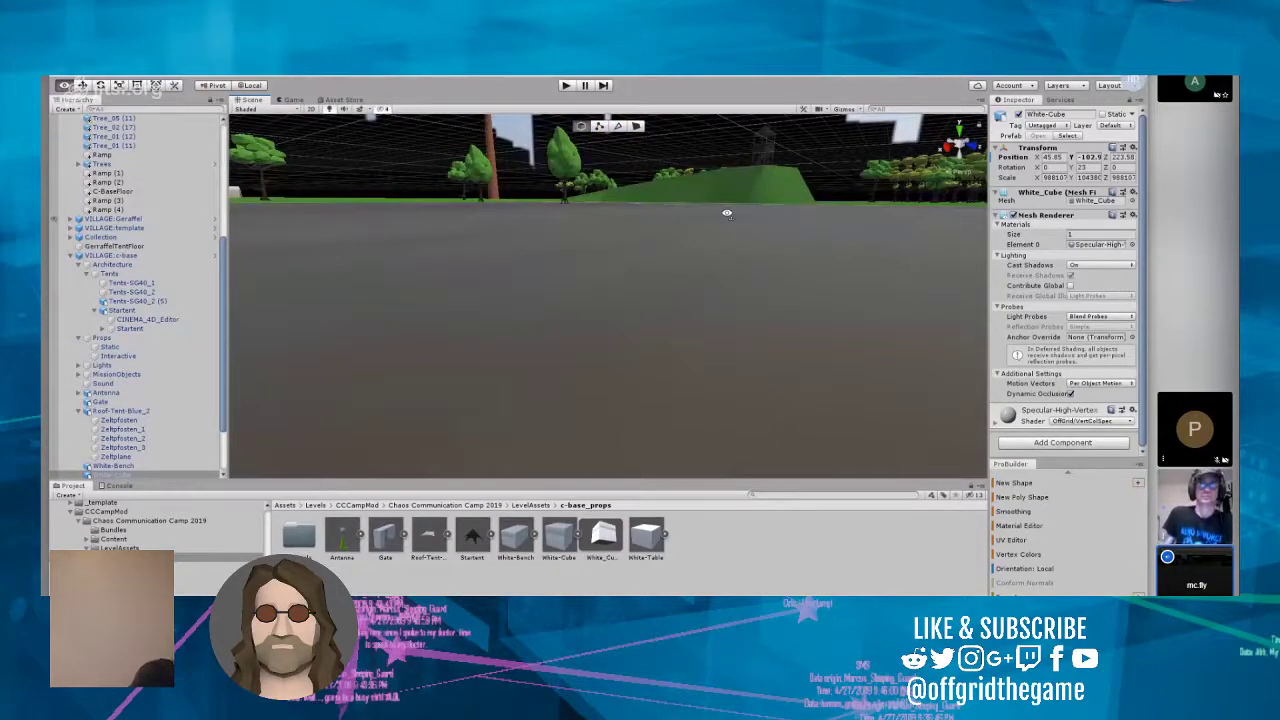
pyautogui.press('f')
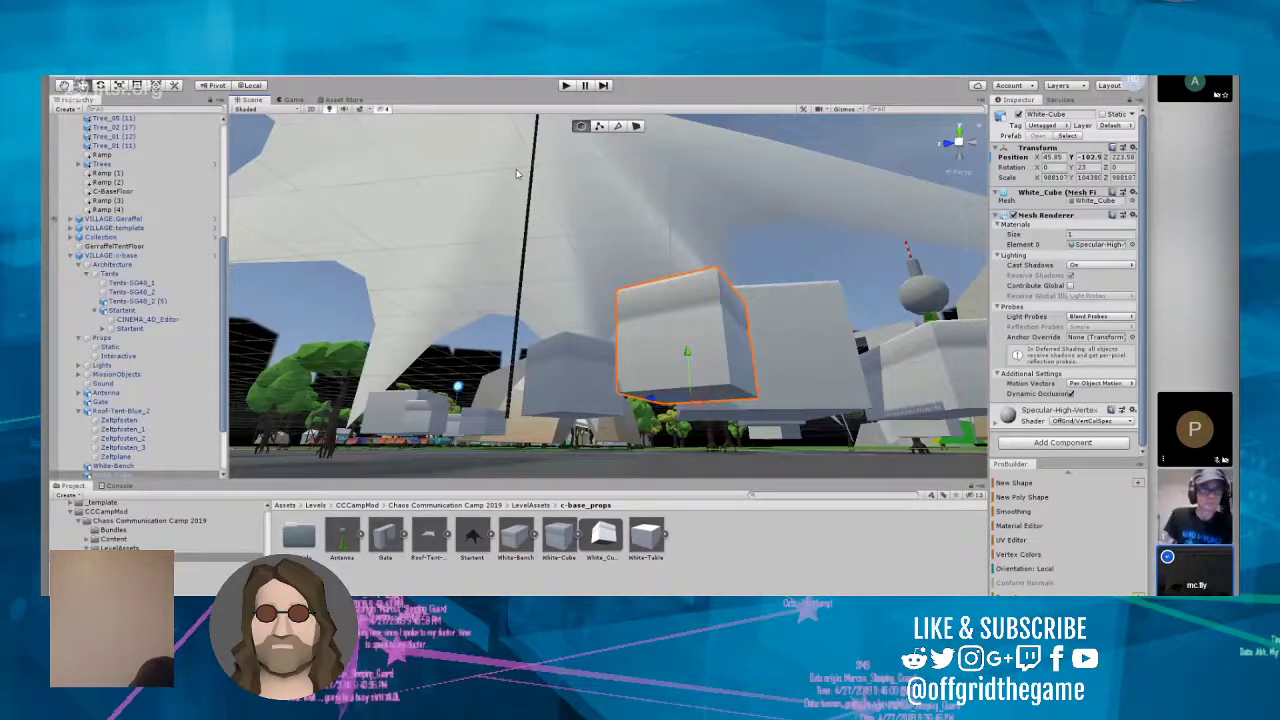
pyautogui.moveTo(517, 173); pyautogui.dragTo(568, 405, button='right')
pyautogui.scroll(-10, 466, 398)
pyautogui.scroll(-4, 563, 380)
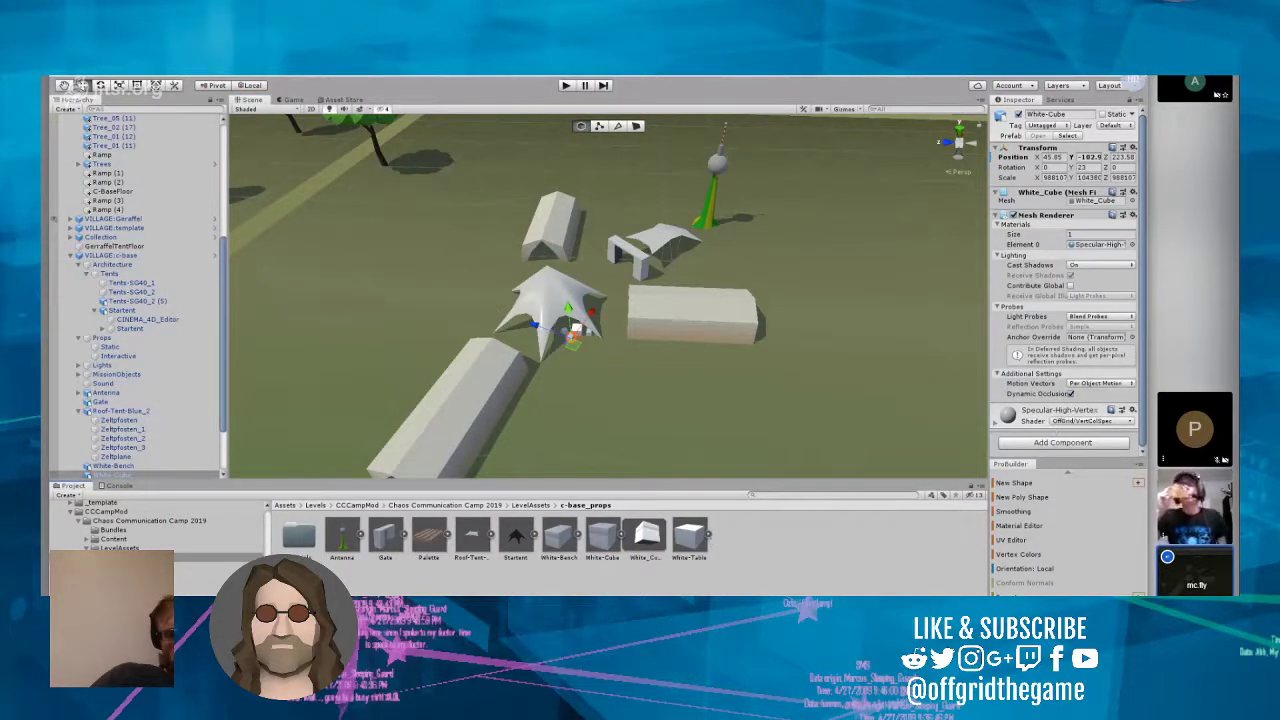
# Step: Import the Palette-Seat model into the c-base_props folder and show its import settings
pyautogui.moveTo(876, 485); pyautogui.dragTo(741, 553)
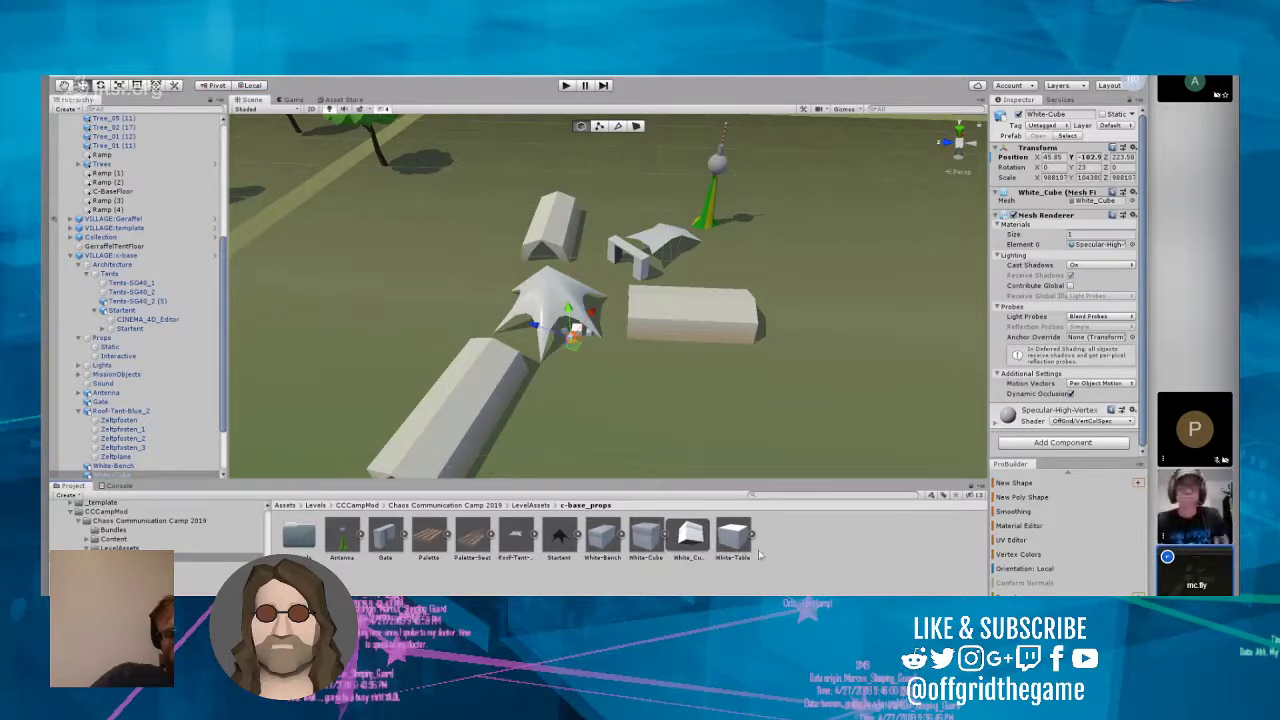
pyautogui.click(474, 540)
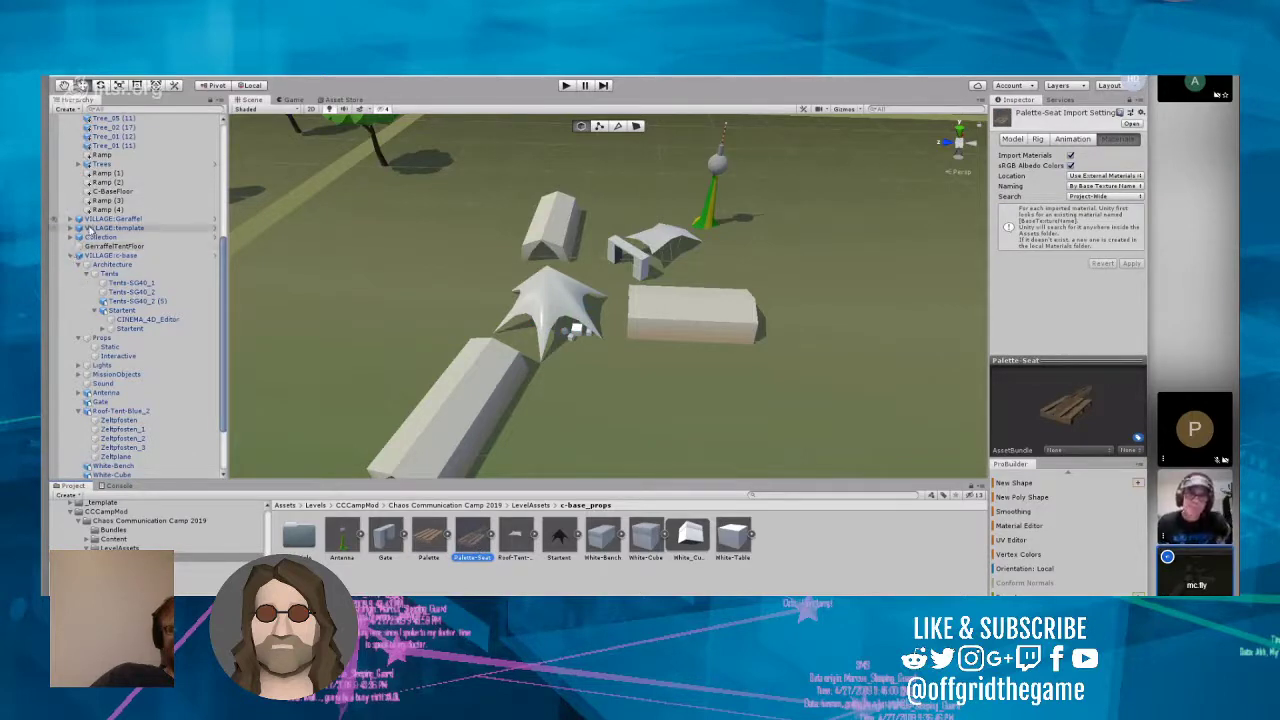
# Step: Open the VILLAGE_c-base prefab for editing and place a Palette-Seat on the open side of the star-shaped tent
pyautogui.click(213, 256)
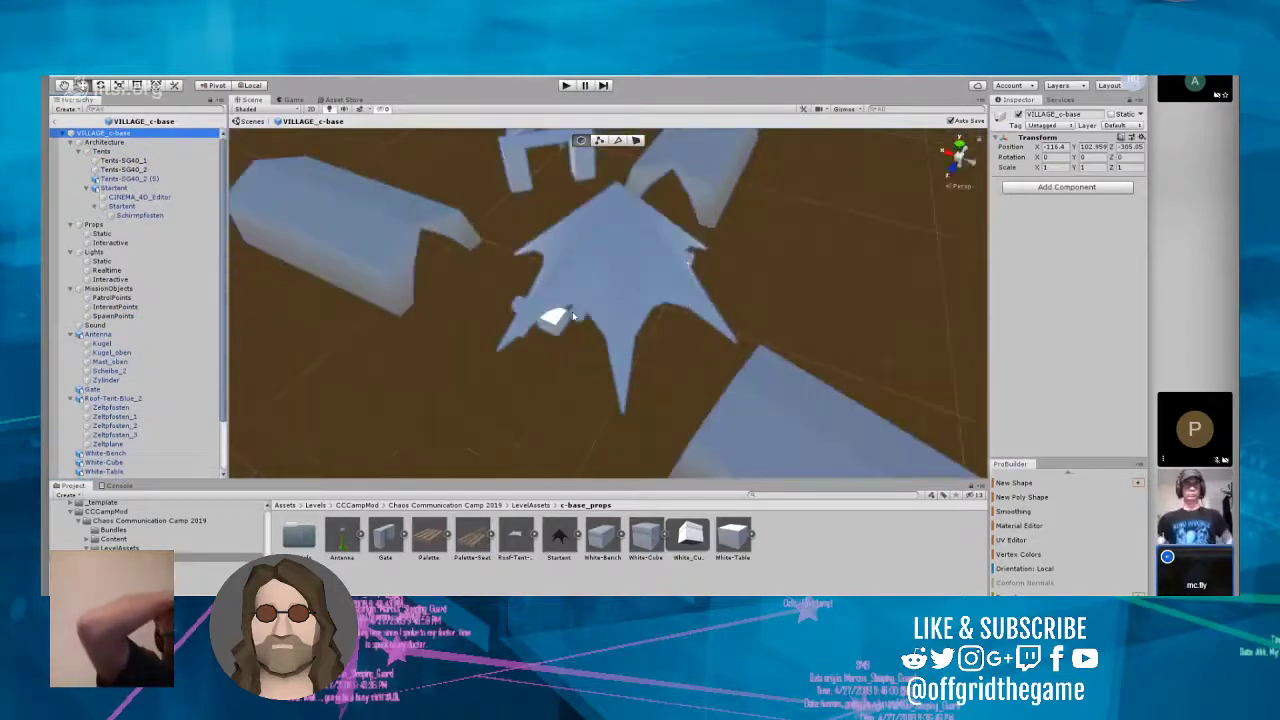
pyautogui.moveTo(573, 315); pyautogui.dragTo(648, 352, button='right')
pyautogui.scroll(-3, 642, 312)
pyautogui.scroll(-5, 692, 292)
pyautogui.click(481, 527)
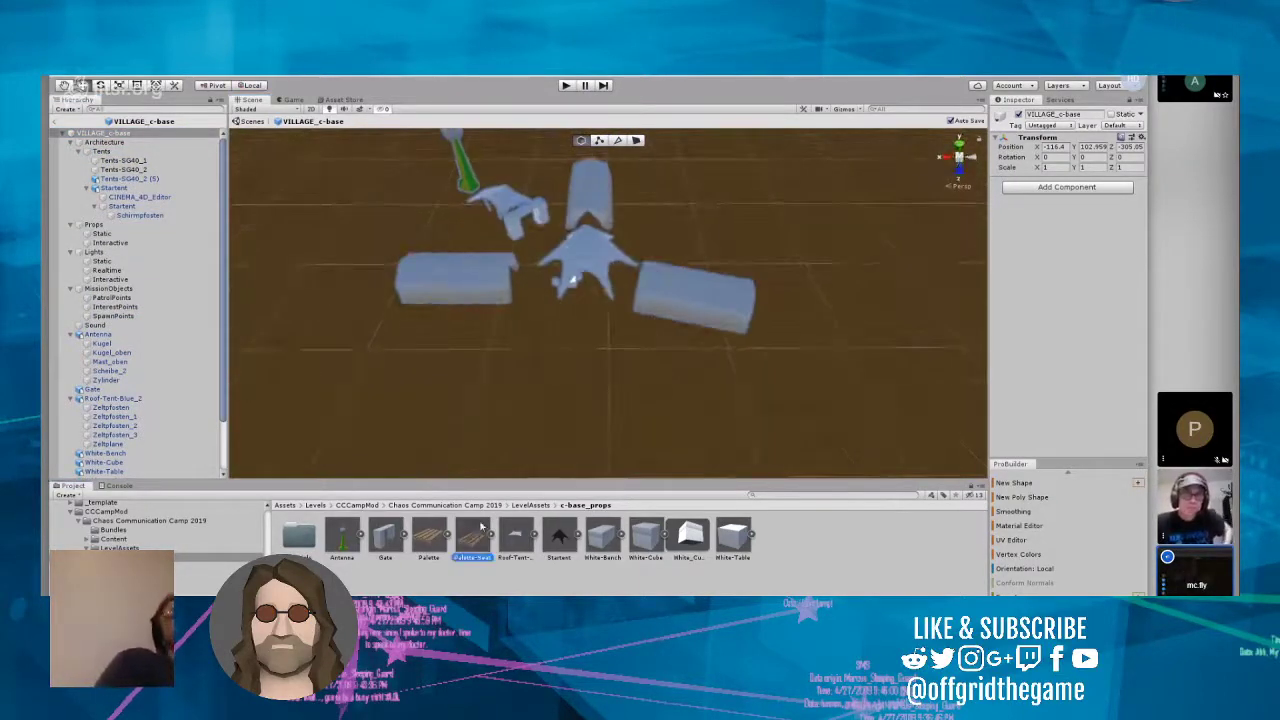
pyautogui.moveTo(481, 527); pyautogui.dragTo(555, 365)
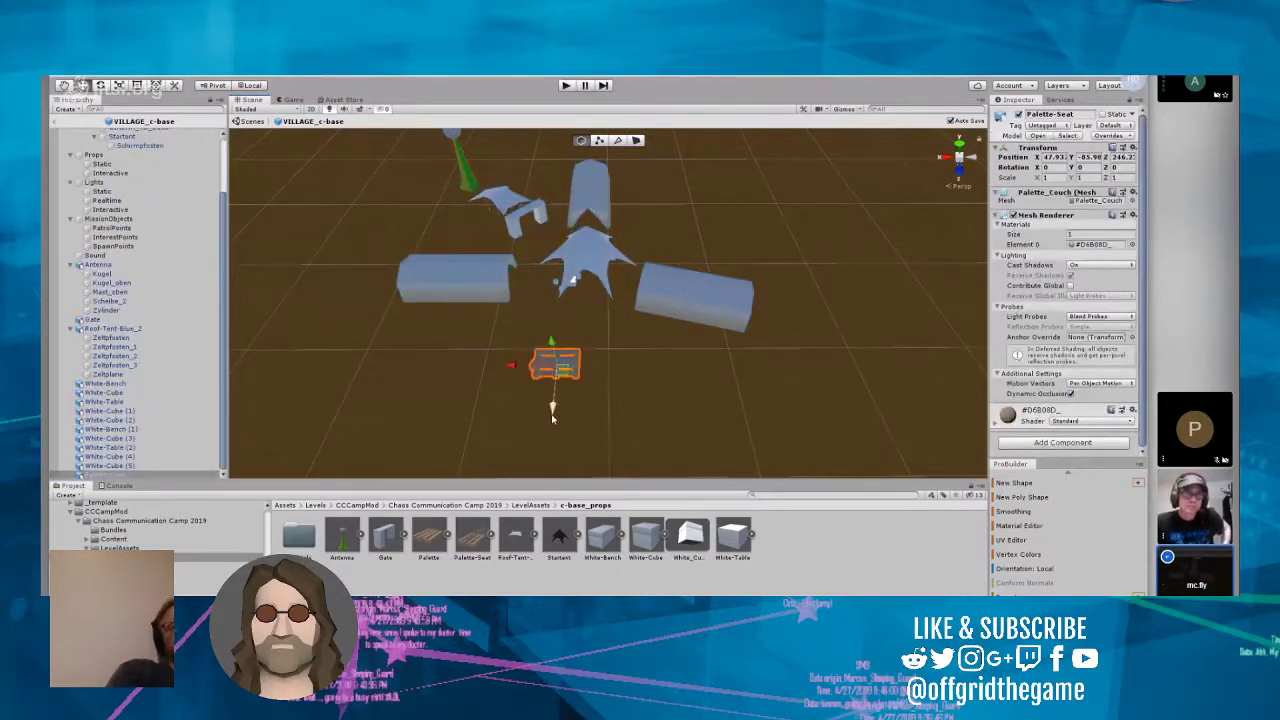
# Step: Check the Palette-Seat's height from the side and locate its #D6B08D_ material in the project's Materials folder
pyautogui.click(599, 429)
pyautogui.moveTo(477, 335); pyautogui.dragTo(618, 427)
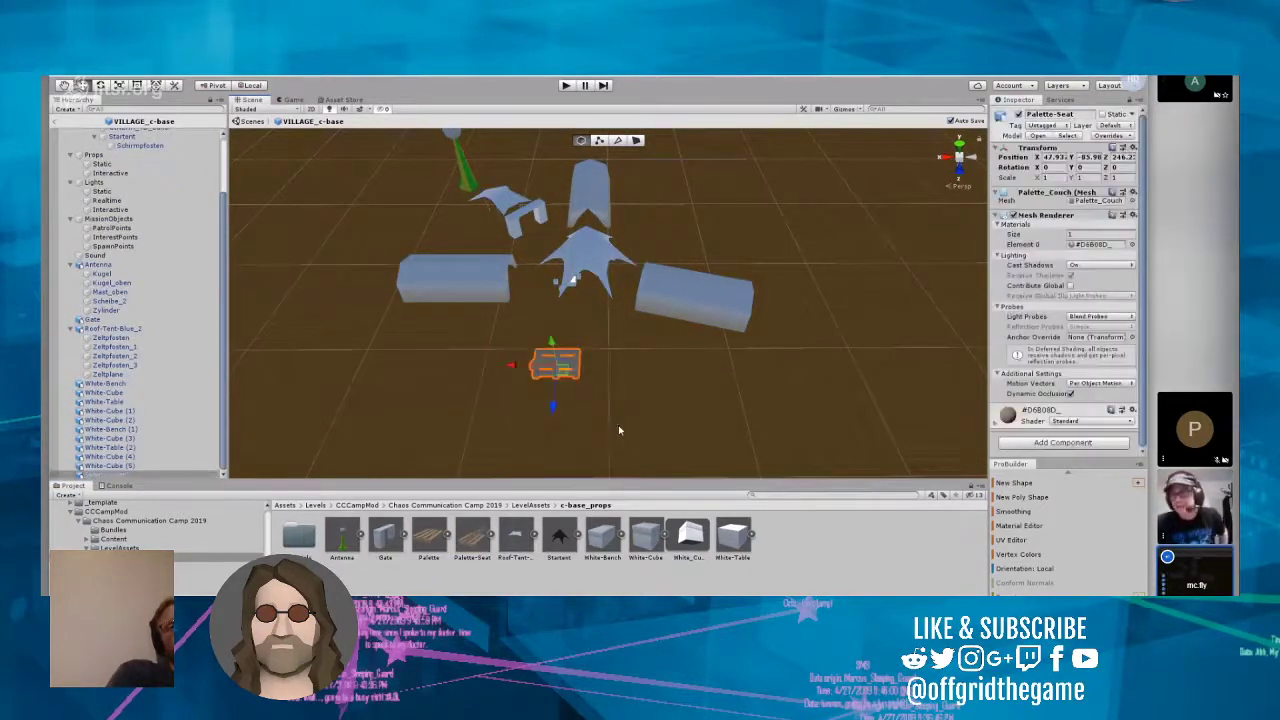
pyautogui.moveTo(604, 424); pyautogui.dragTo(361, 208, button='right')
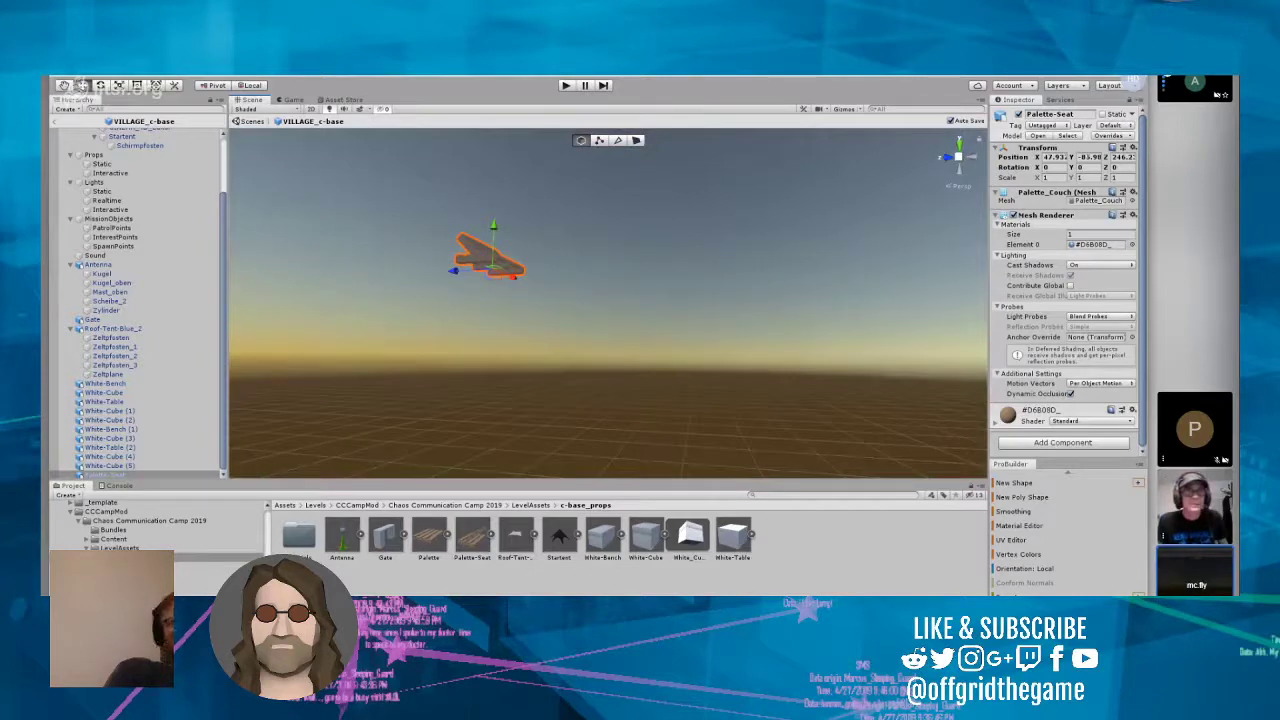
pyautogui.moveTo(1081, 157); pyautogui.dragTo(1107, 159)
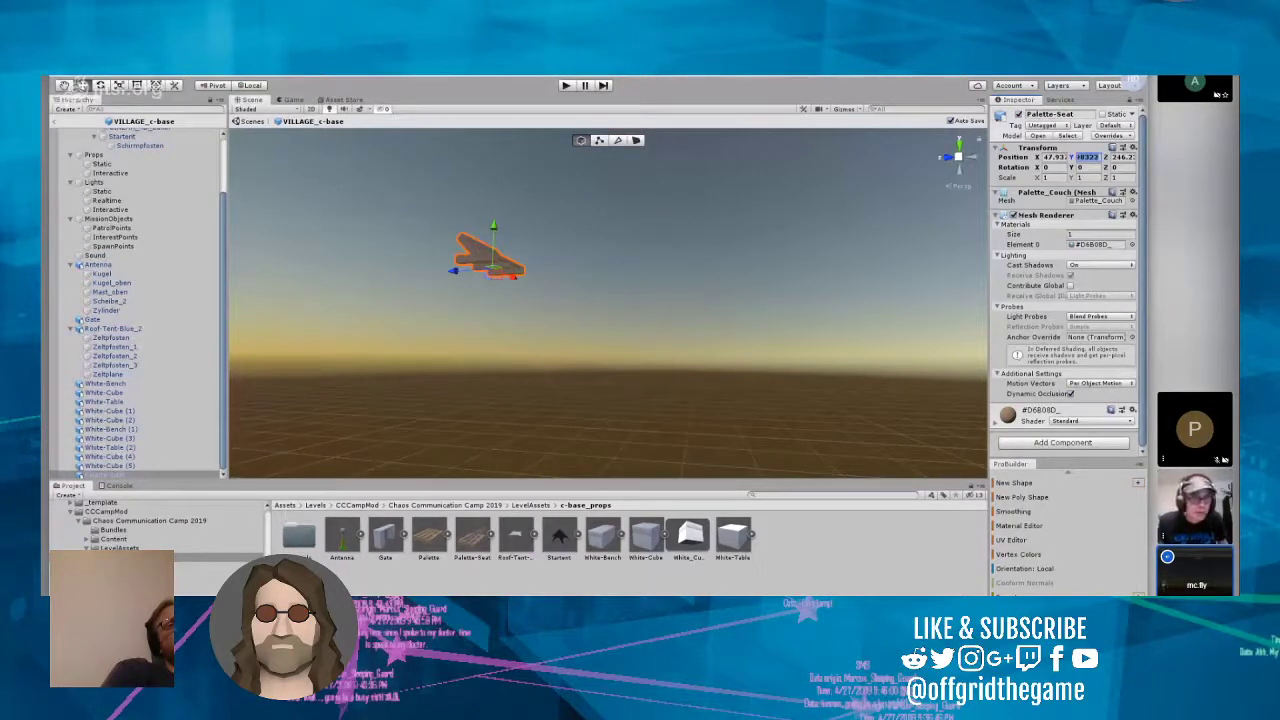
pyautogui.click(1100, 245)
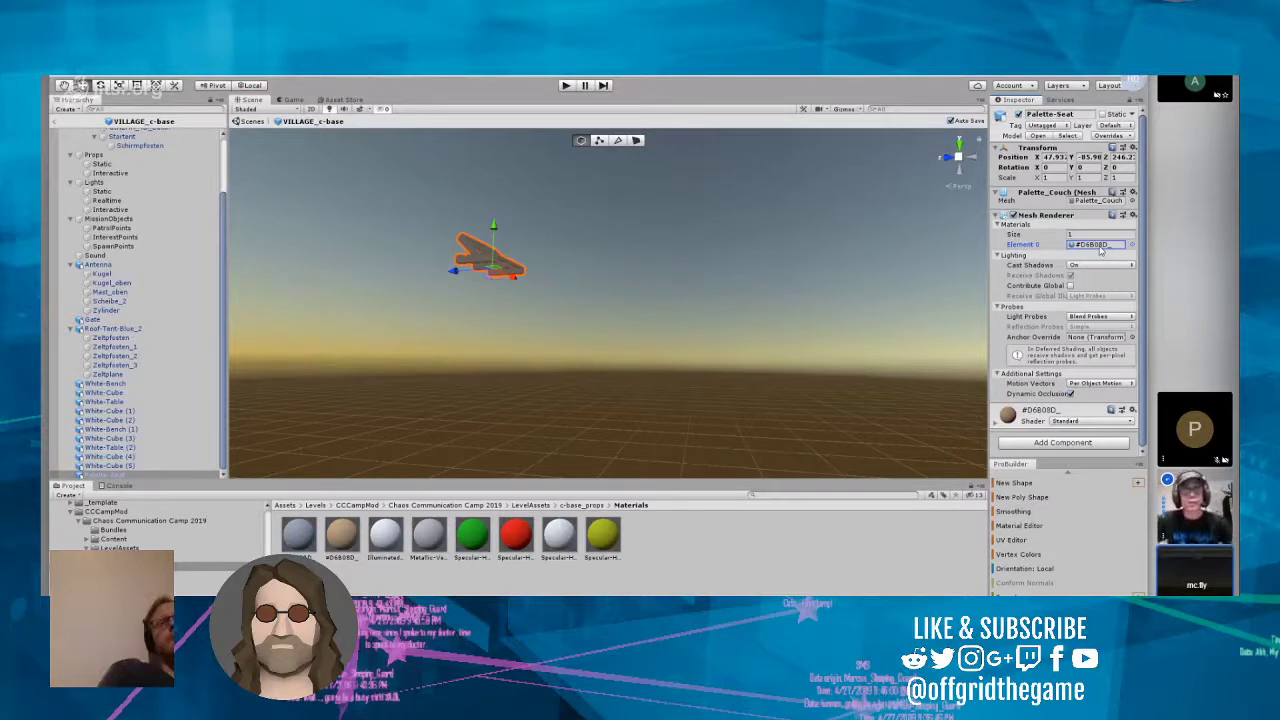
# Step: Examine the Palette-Seat model close up from several sides and its location relative to the village tents
pyautogui.click(737, 271)
pyautogui.scroll(3, 644, 269)
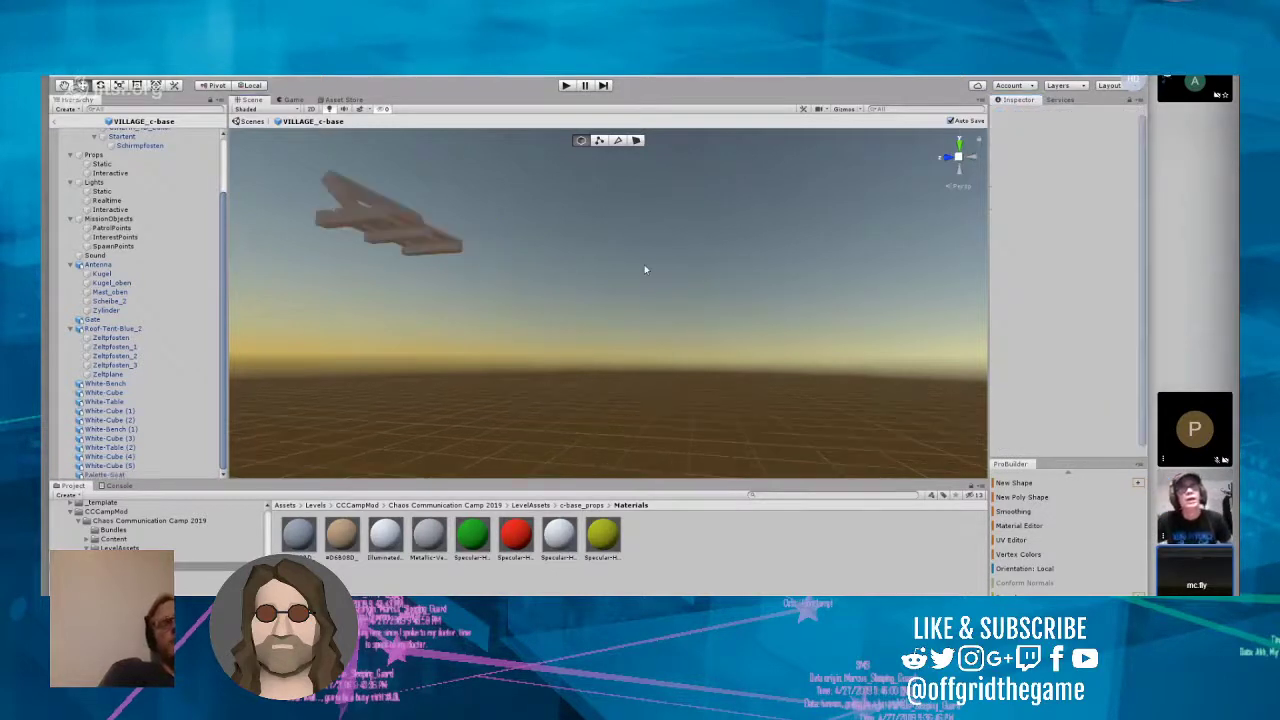
pyautogui.scroll(2, 644, 269)
pyautogui.moveTo(660, 254); pyautogui.dragTo(210, 420, button='right')
pyautogui.scroll(7, 570, 208)
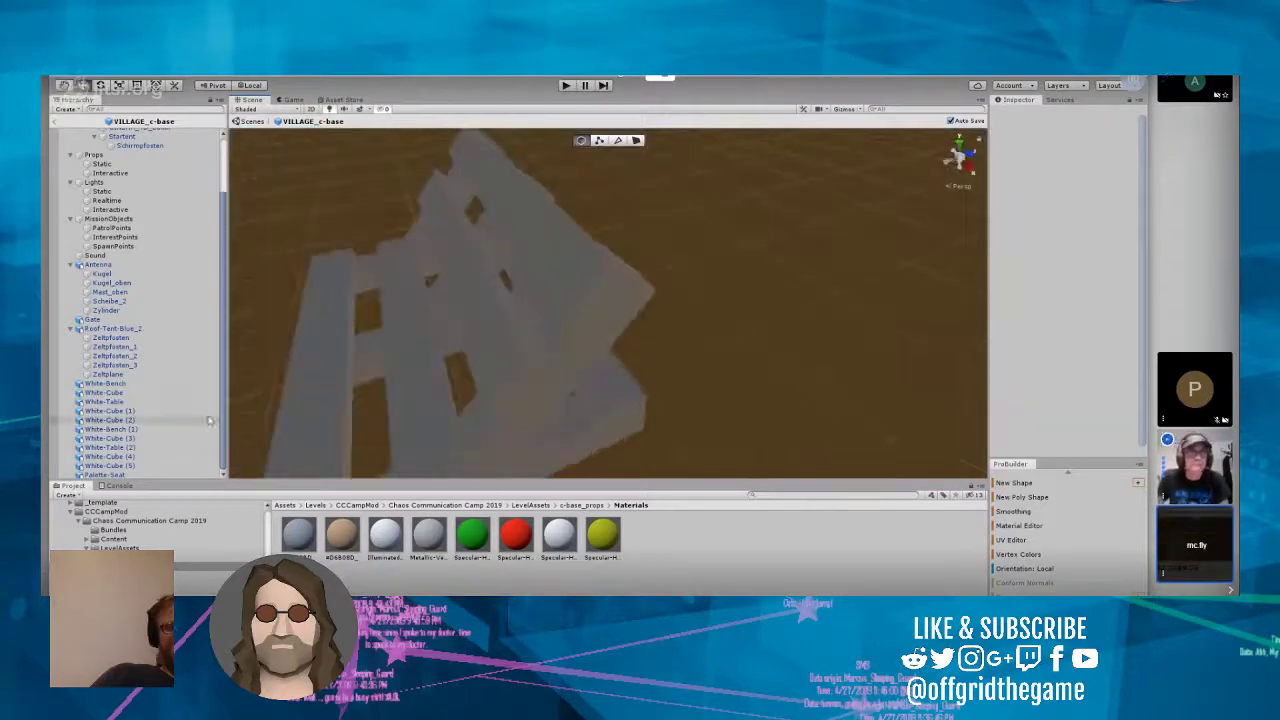
pyautogui.scroll(-5, 380, 390)
pyautogui.keyDown('alt'); pyautogui.moveTo(380, 391); pyautogui.dragTo(402, 379); pyautogui.keyUp('alt')
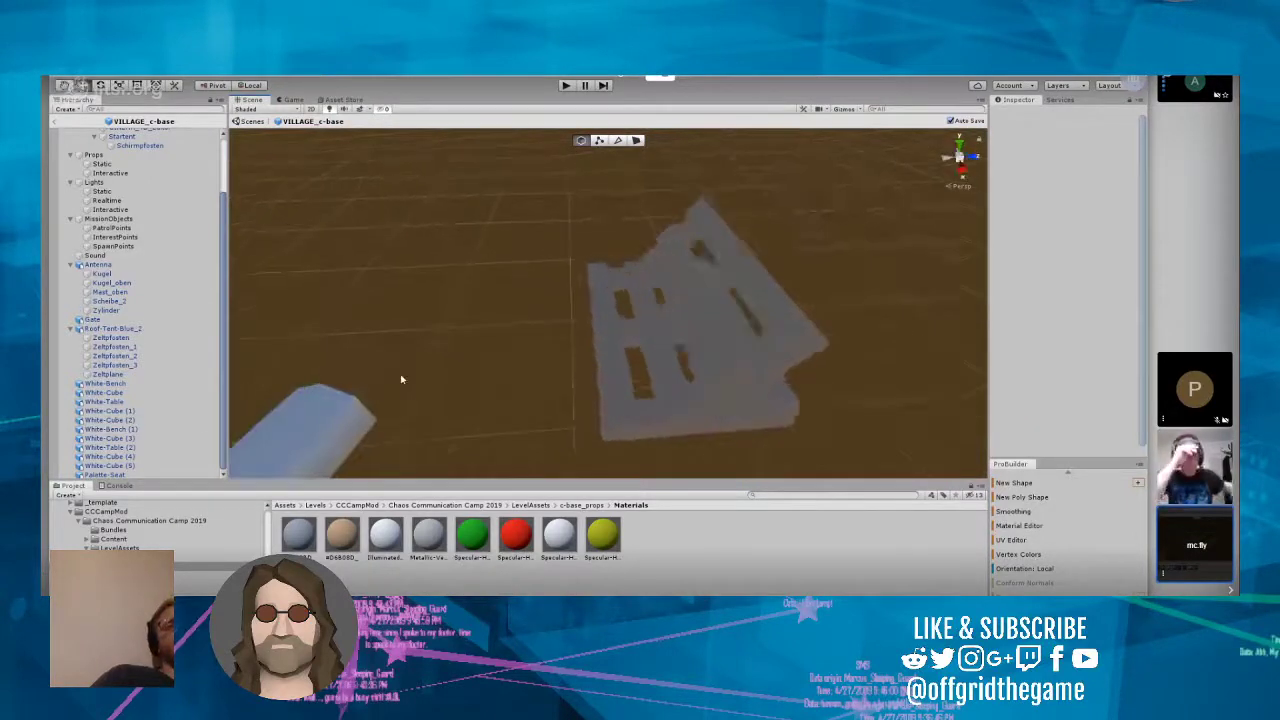
pyautogui.scroll(10, 401, 379)
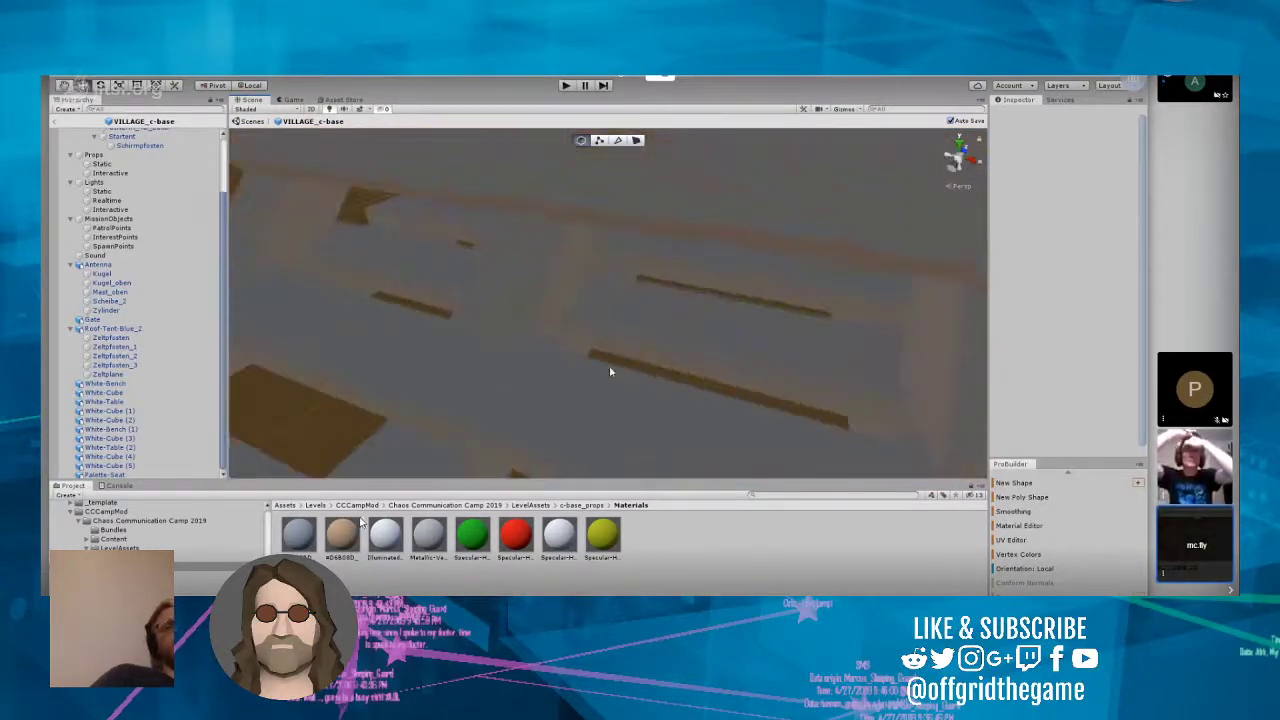
pyautogui.scroll(-8, 610, 371)
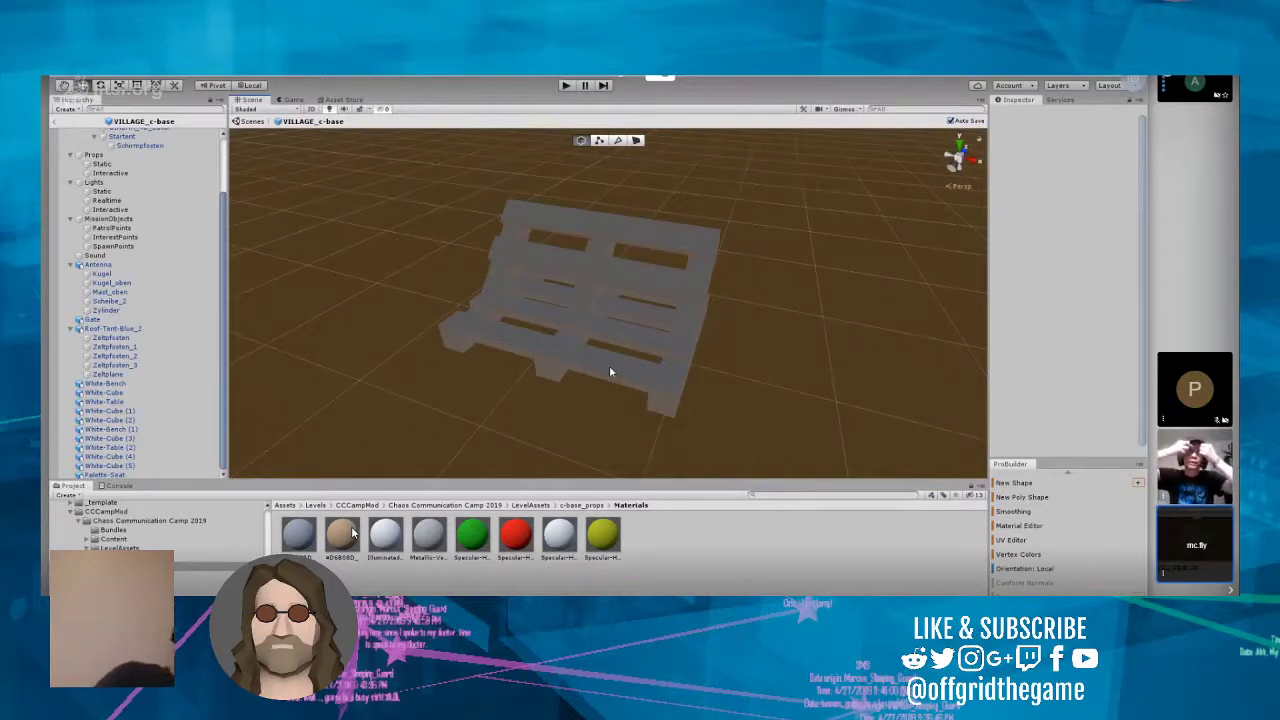
pyautogui.keyDown('alt'); pyautogui.moveTo(609, 371); pyautogui.dragTo(663, 366); pyautogui.keyUp('alt')
pyautogui.click(547, 329)
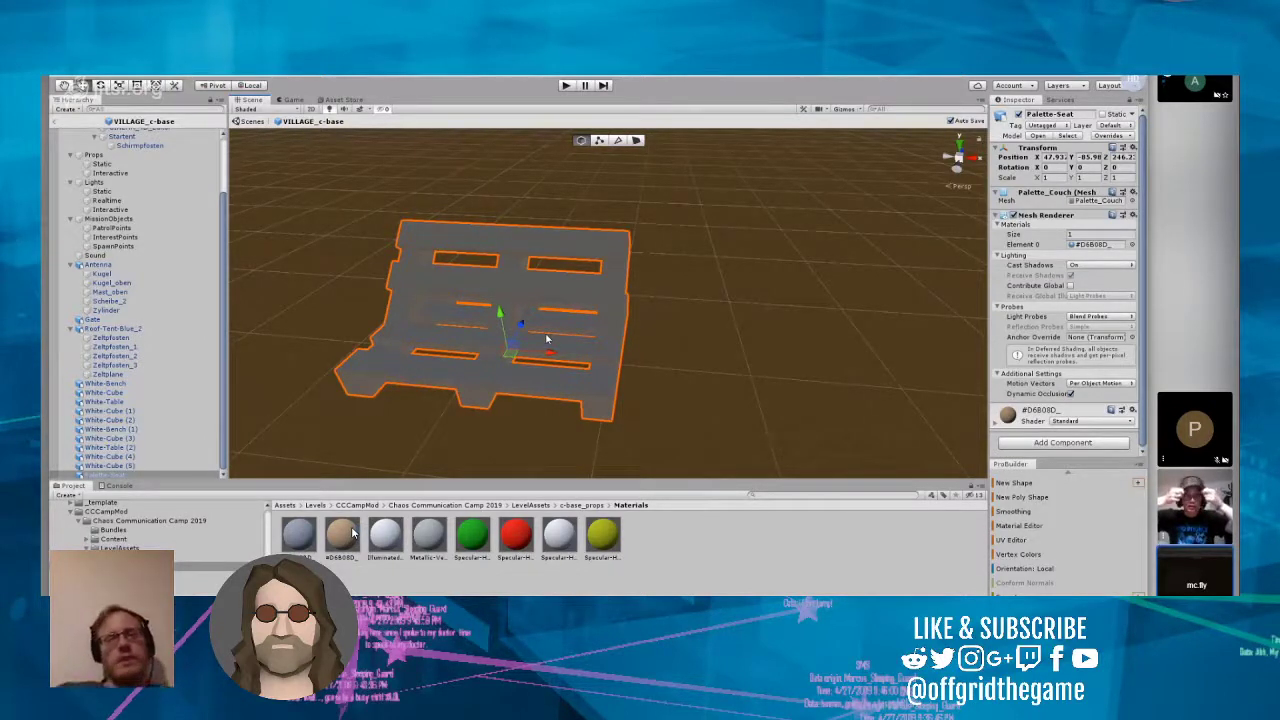
pyautogui.scroll(-5, 546, 340)
pyautogui.scroll(1, 547, 336)
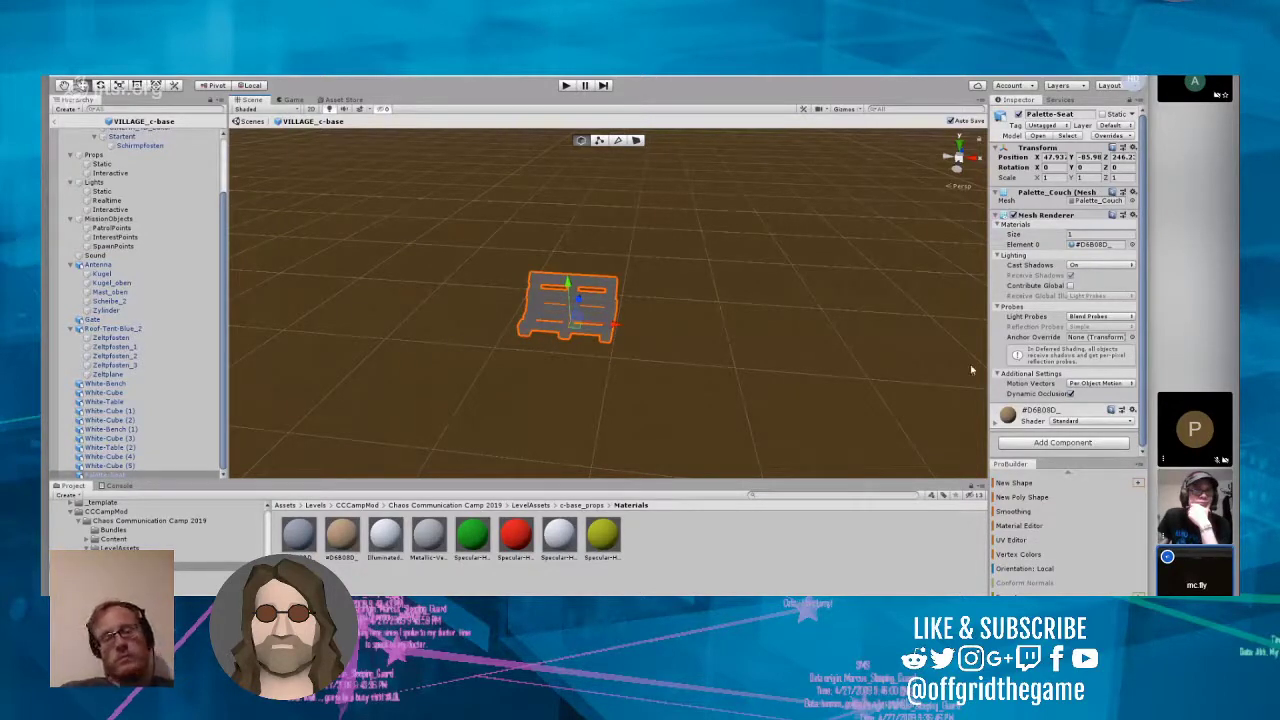
pyautogui.moveTo(827, 272); pyautogui.dragTo(621, 324, button='right')
pyautogui.scroll(-10, 696, 301)
pyautogui.scroll(-3, 696, 302)
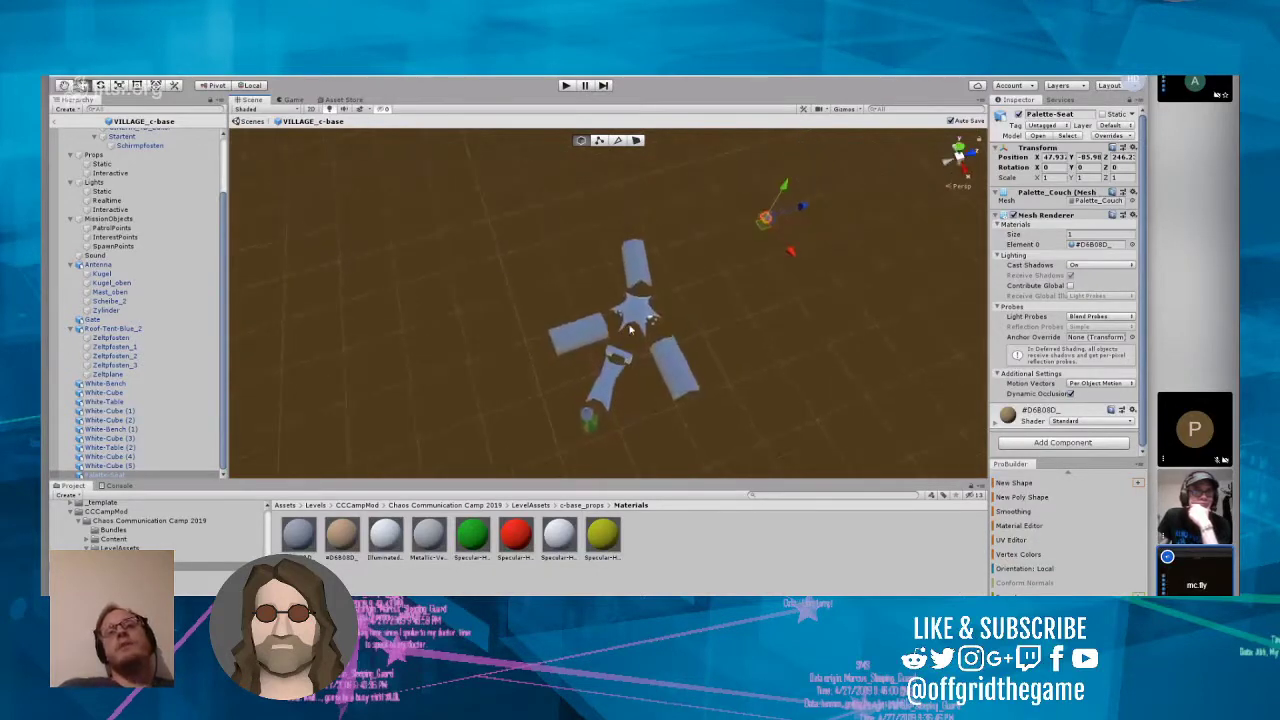
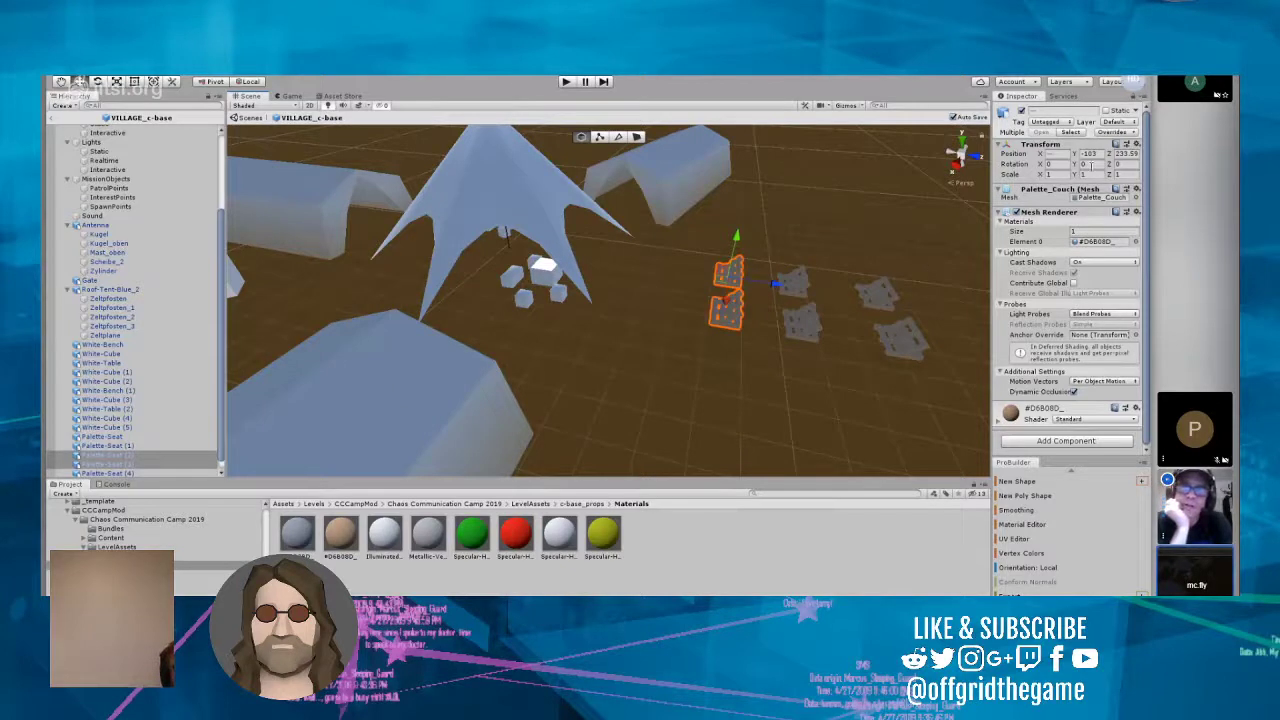
# Step: Set the Y rotation of the two selected pallet seats nearest the star-shaped tent to 270
pyautogui.click(1091, 165)
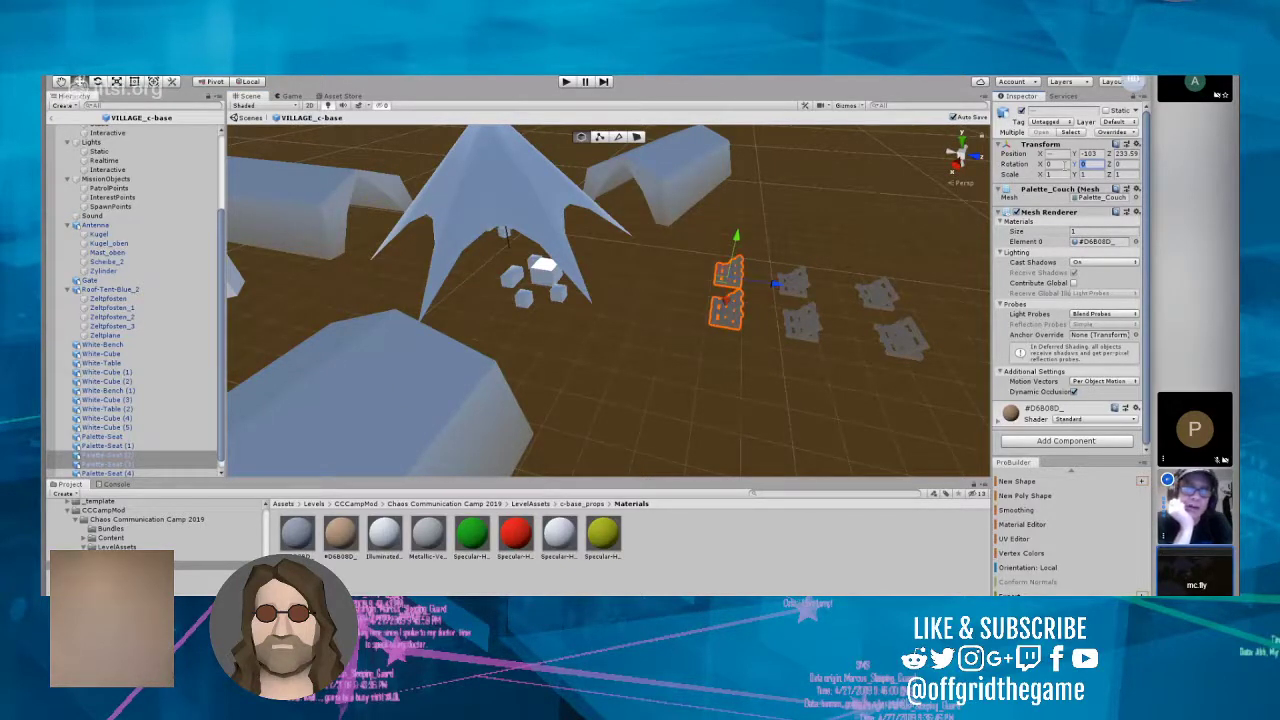
pyautogui.moveTo(706, 281); pyautogui.dragTo(666, 282, button='right')
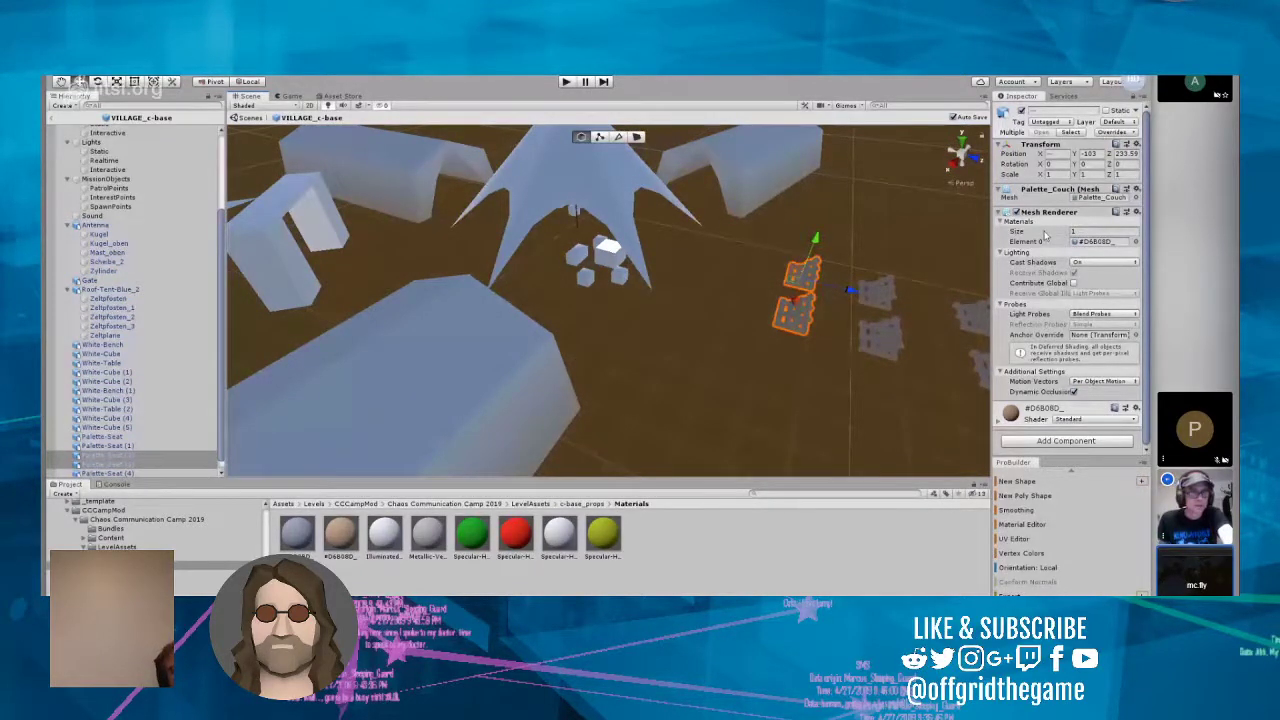
pyautogui.click(1082, 164)
pyautogui.write('270')
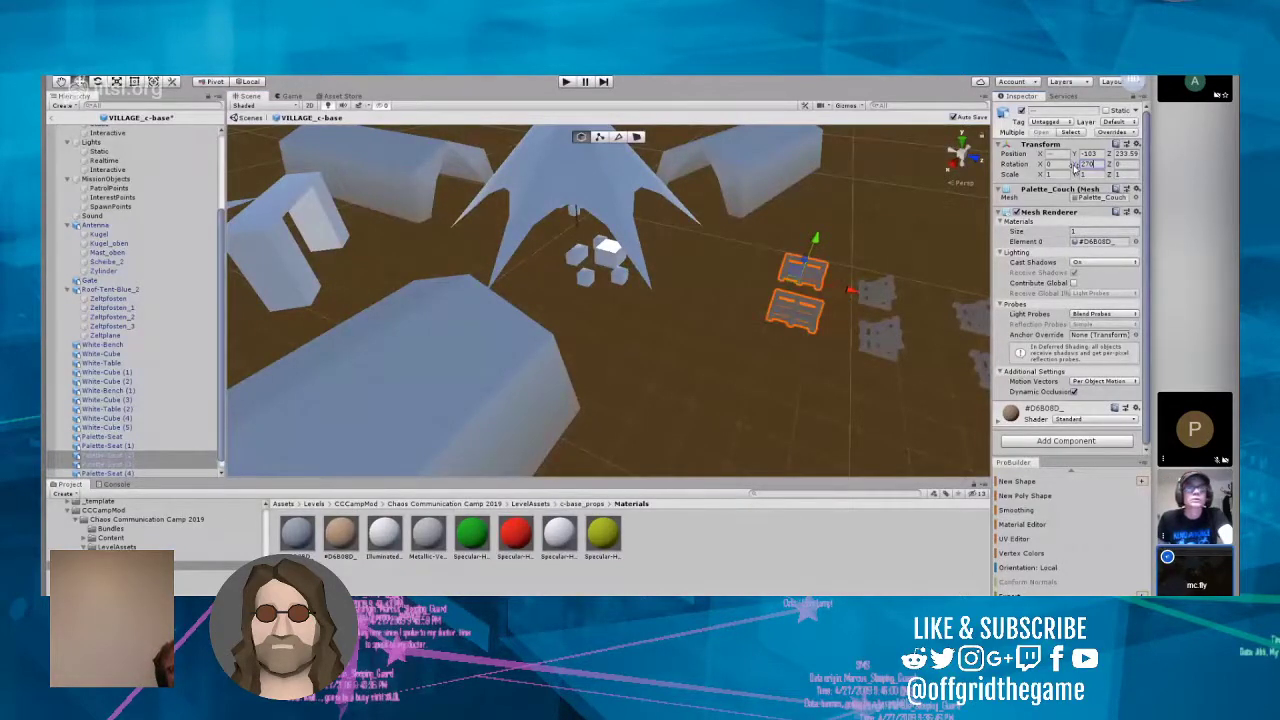
pyautogui.scroll(1, 835, 300)
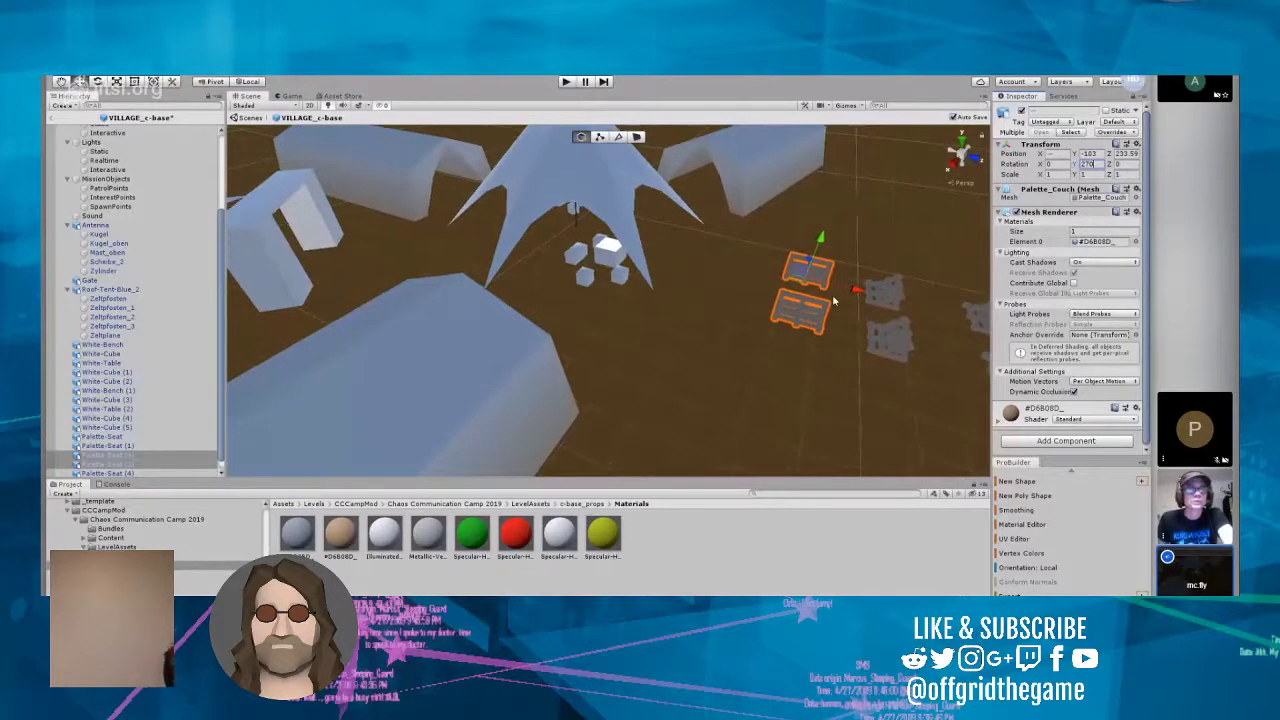
pyautogui.scroll(2, 835, 300)
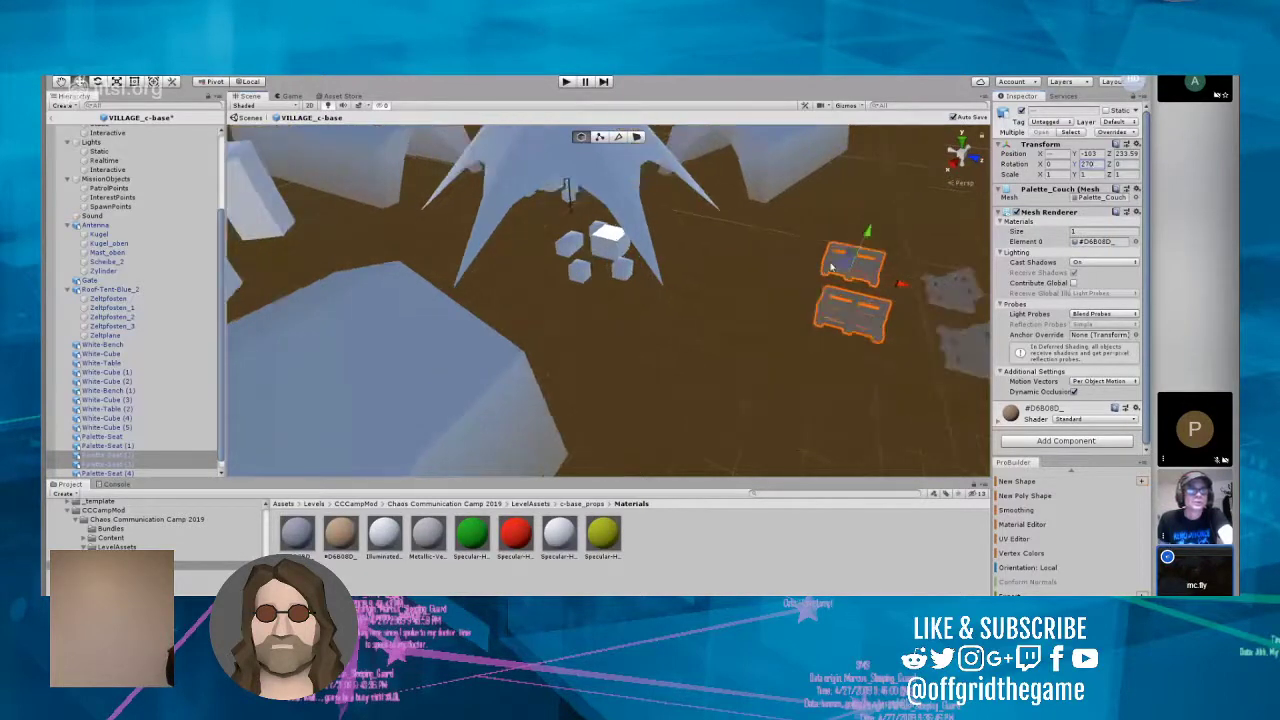
# Step: Place the two rotated pallet seats side by side and move the pair in front of the open blue roof tent
pyautogui.click(870, 272)
pyautogui.moveTo(895, 282); pyautogui.dragTo(779, 272)
pyautogui.moveTo(716, 230); pyautogui.dragTo(891, 366)
pyautogui.scroll(-5, 787, 347)
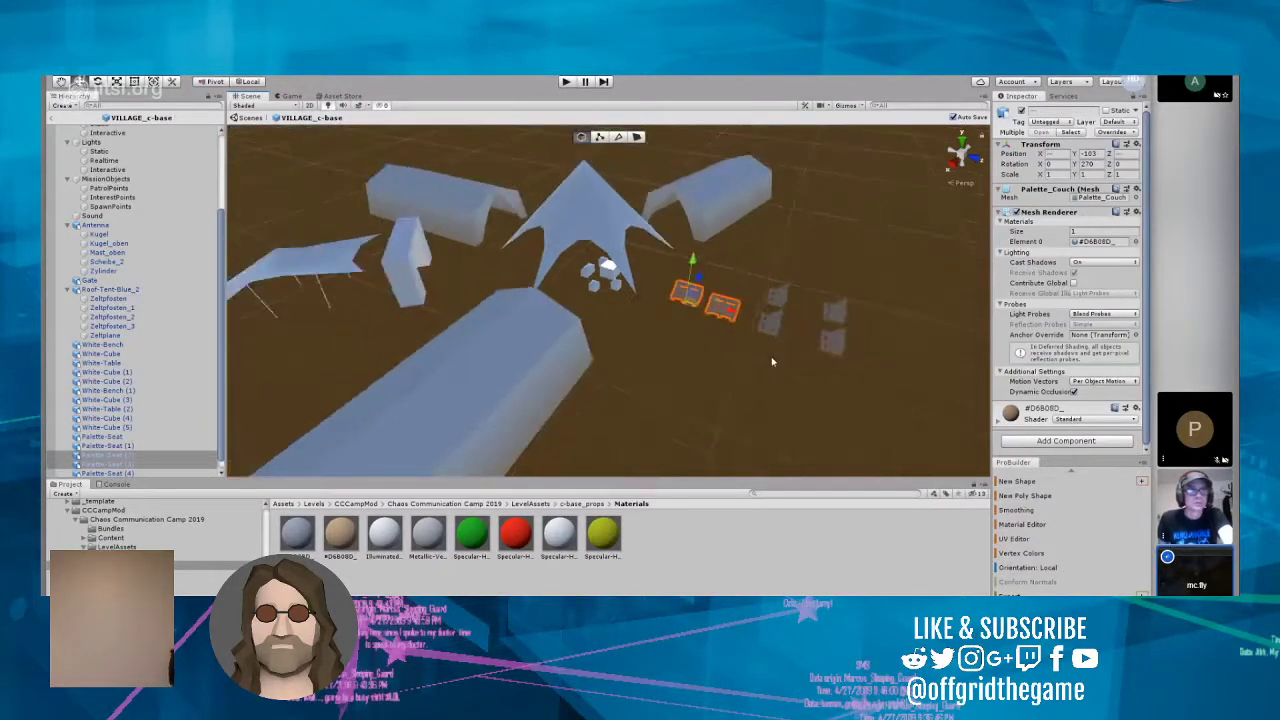
pyautogui.moveTo(660, 292); pyautogui.dragTo(443, 320)
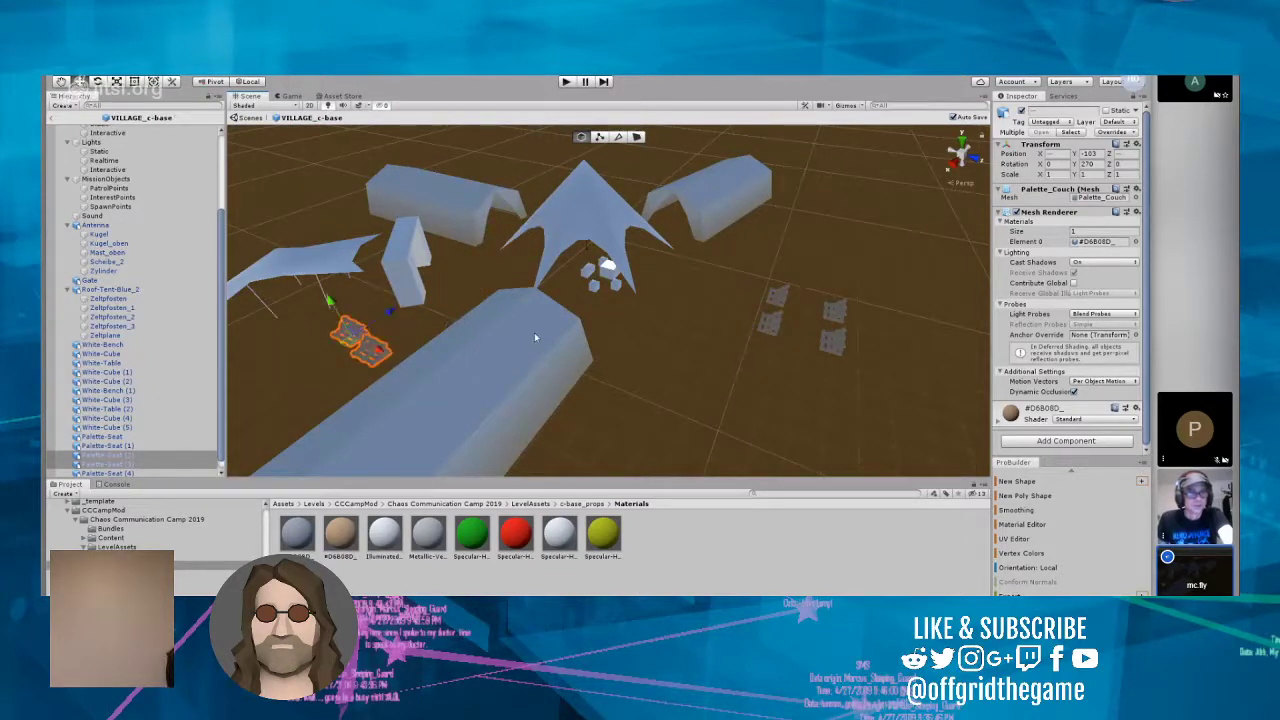
# Step: Shift Palette-Seat (1) slightly along its Z axis towards the star-shaped tent and save the prefab
pyautogui.click(617, 337)
pyautogui.moveTo(731, 272); pyautogui.dragTo(790, 364)
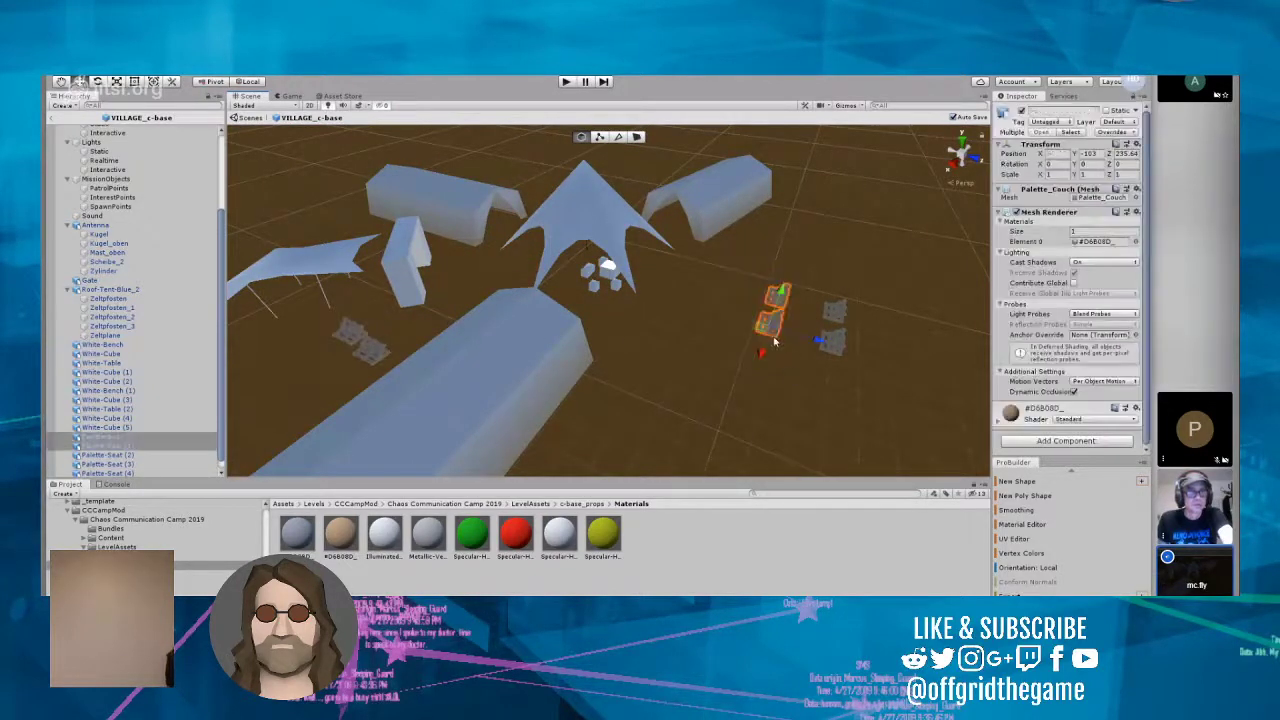
pyautogui.click(769, 320)
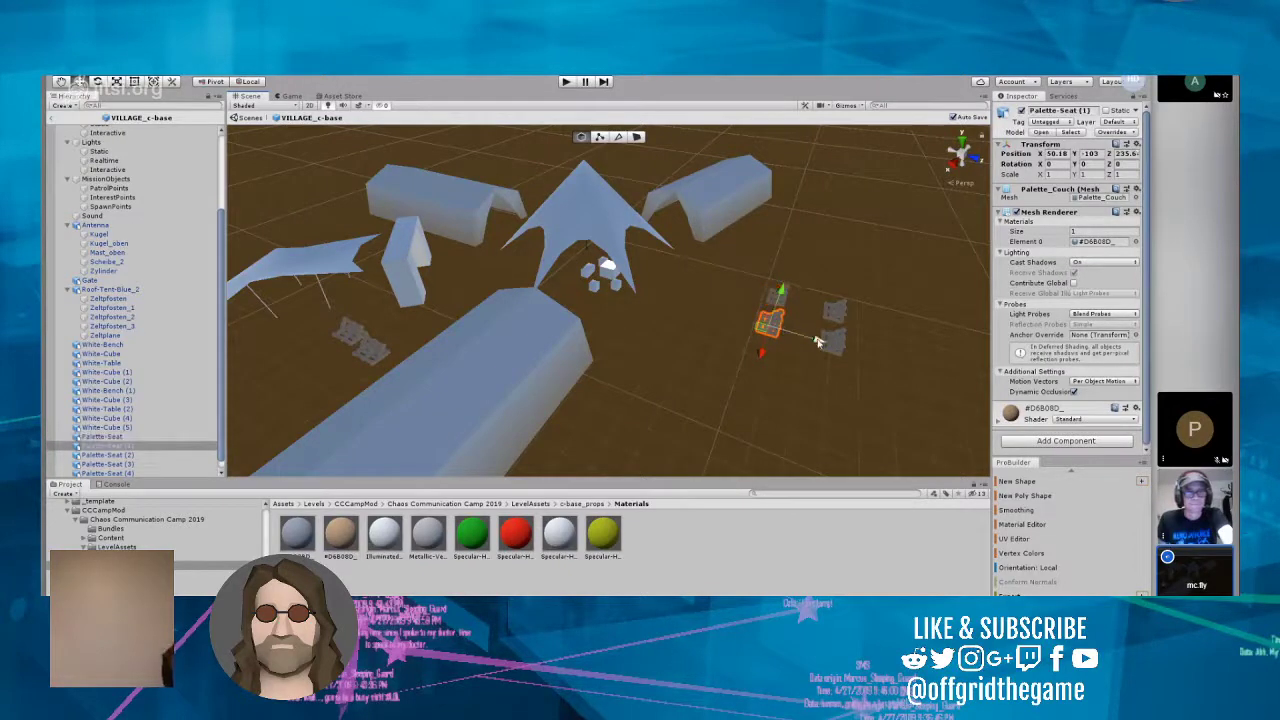
pyautogui.hotkey('ctrl', 's')
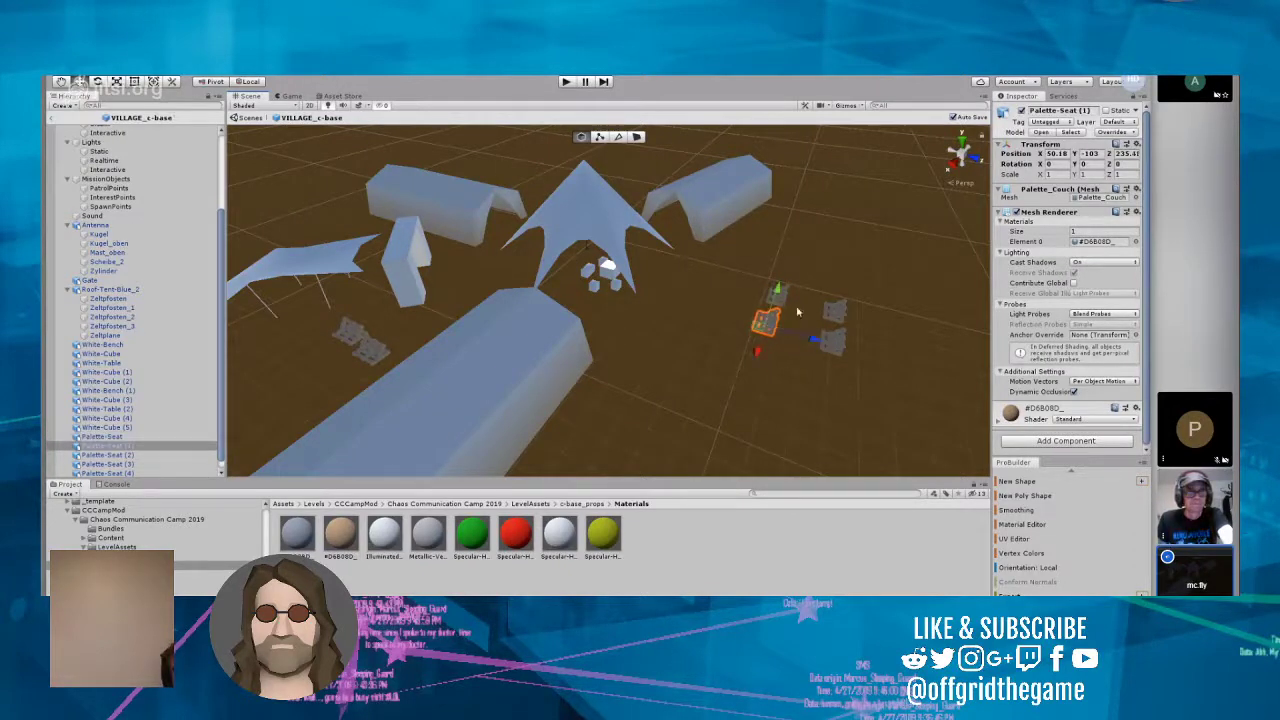
# Step: Set Palette-Seat's Y rotation to 340, nudge it into line, and move it with Palette-Seat (1) beside the star-shaped tent
pyautogui.click(785, 304)
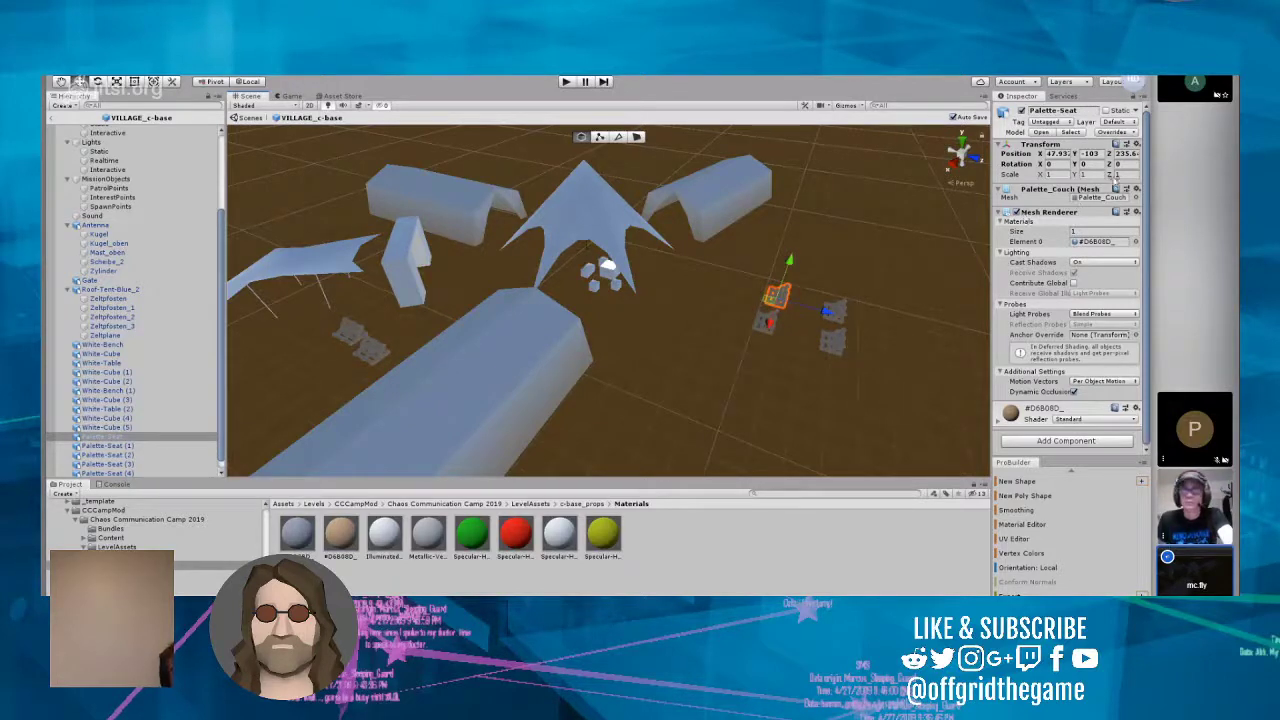
pyautogui.click(1097, 165)
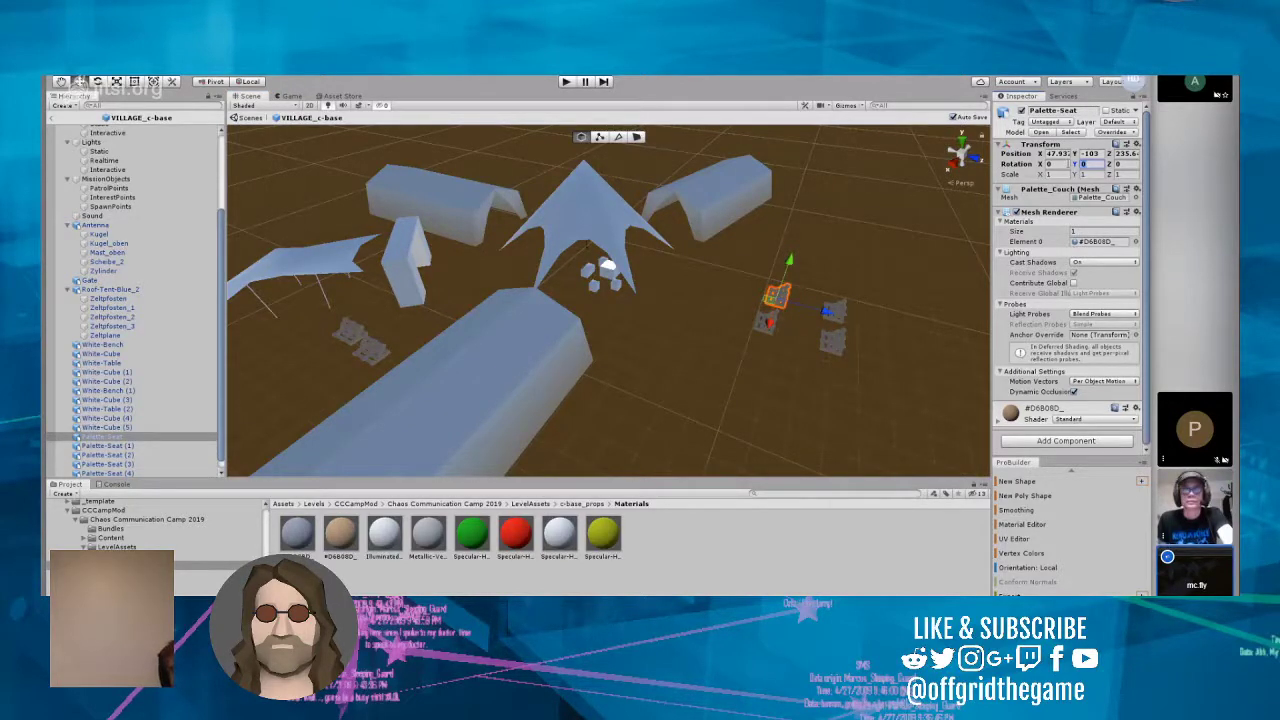
pyautogui.write('340')
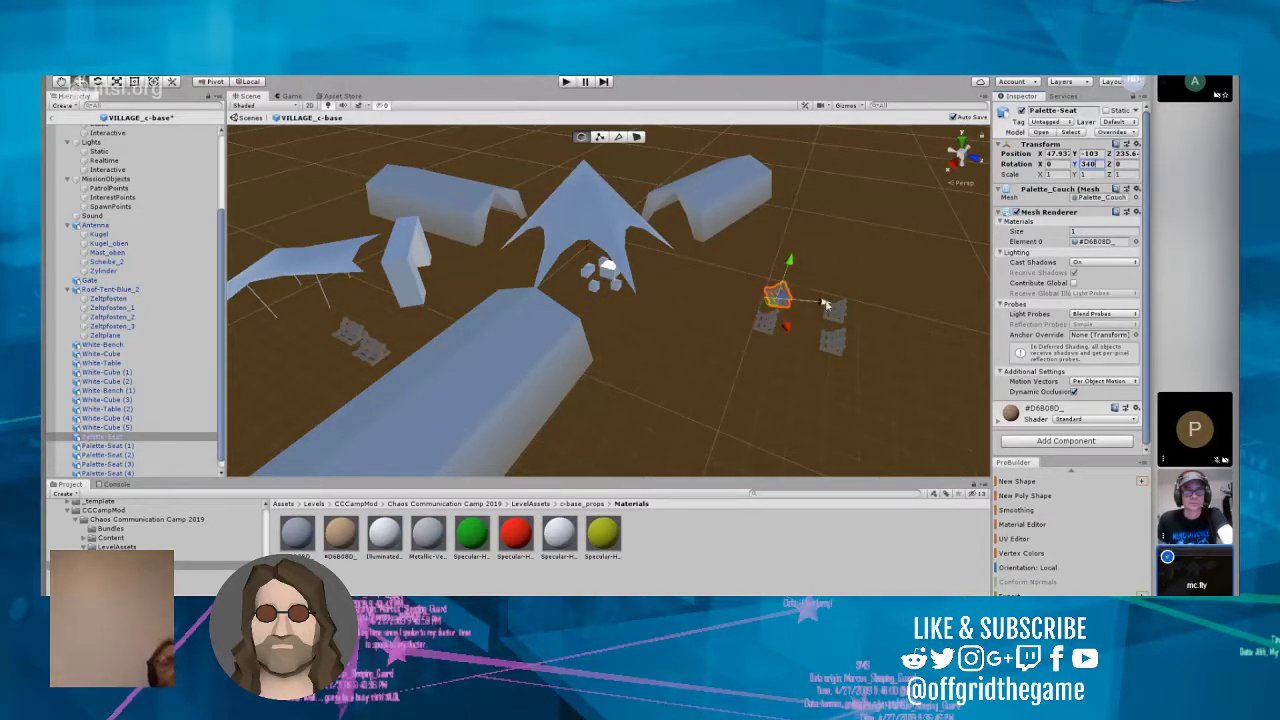
pyautogui.moveTo(826, 303); pyautogui.dragTo(814, 302)
pyautogui.moveTo(748, 276); pyautogui.dragTo(689, 276)
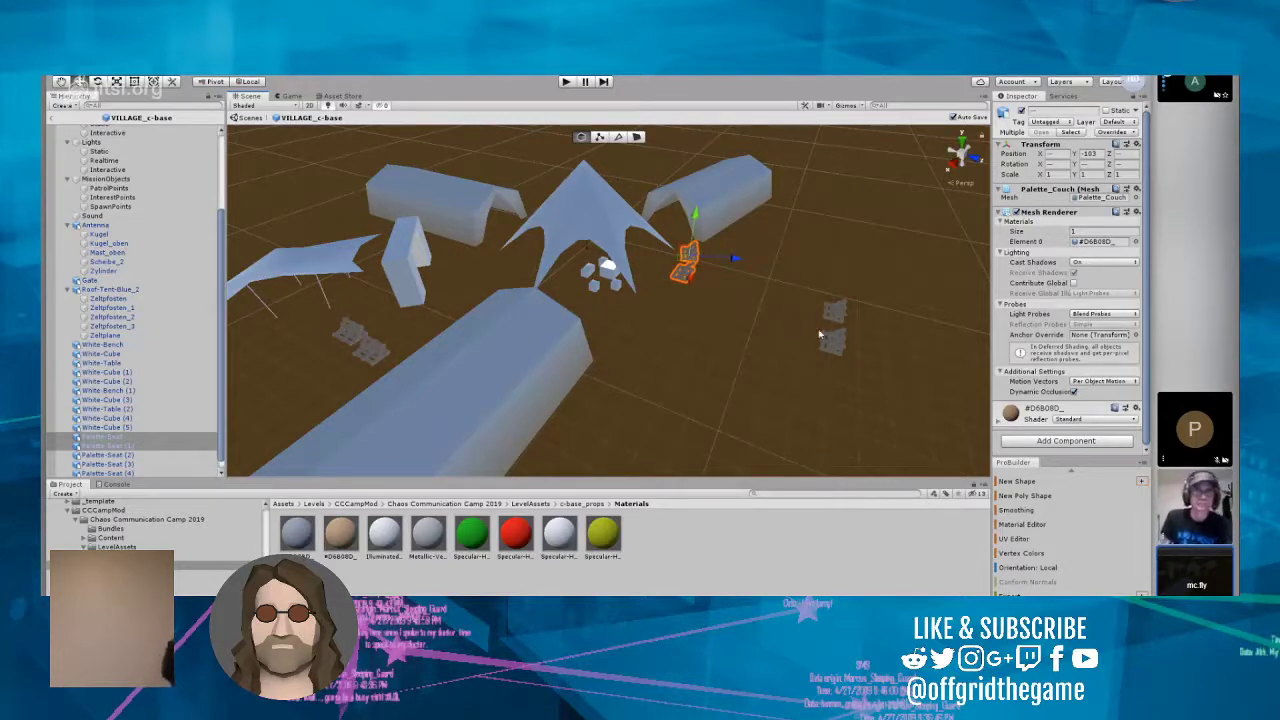
# Step: Adjust the spacing of the last pair of pallet seats by shifting Palette-Seat (4) and Palette-Seat (5) slightly
pyautogui.moveTo(779, 270); pyautogui.dragTo(880, 391)
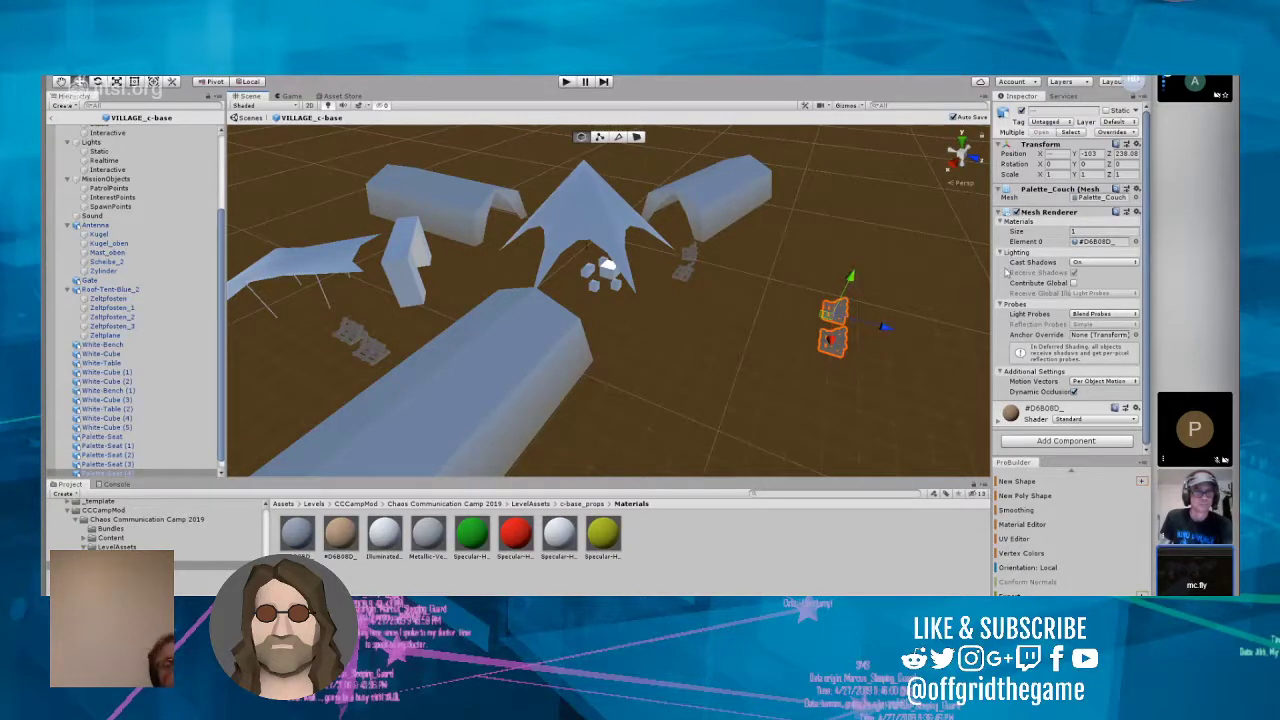
pyautogui.click(857, 314)
pyautogui.click(833, 312)
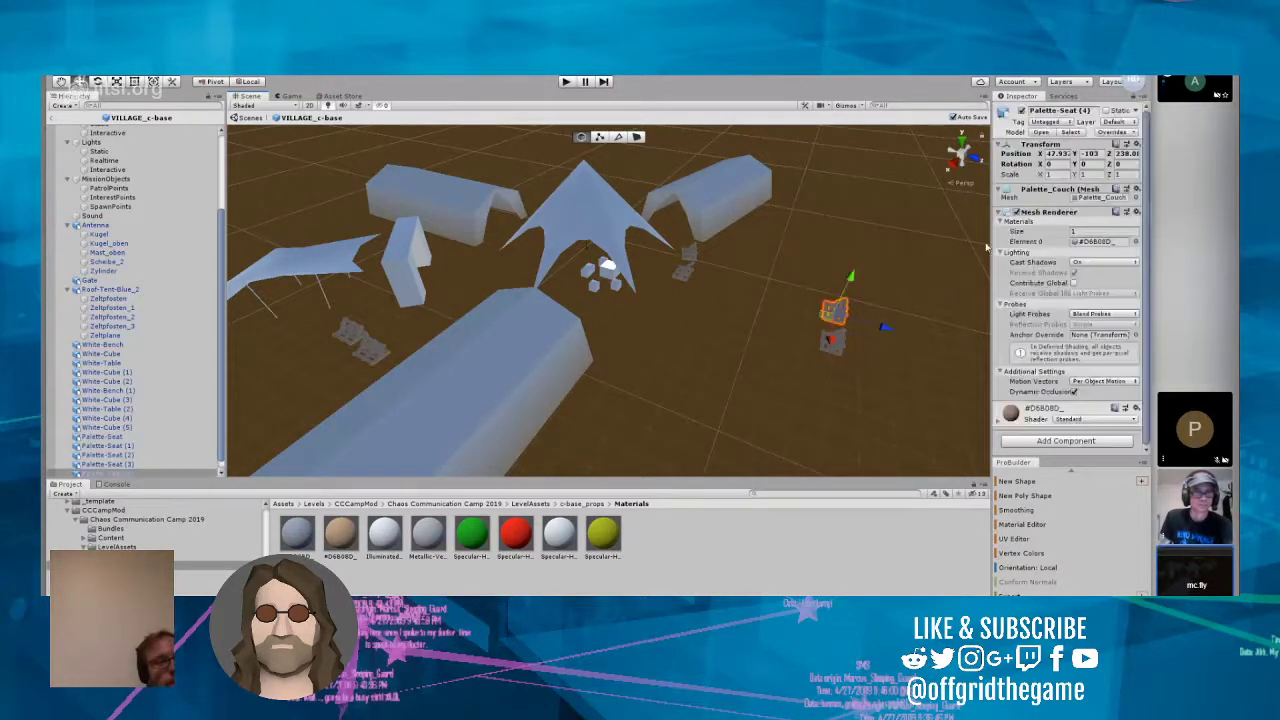
pyautogui.click(834, 342)
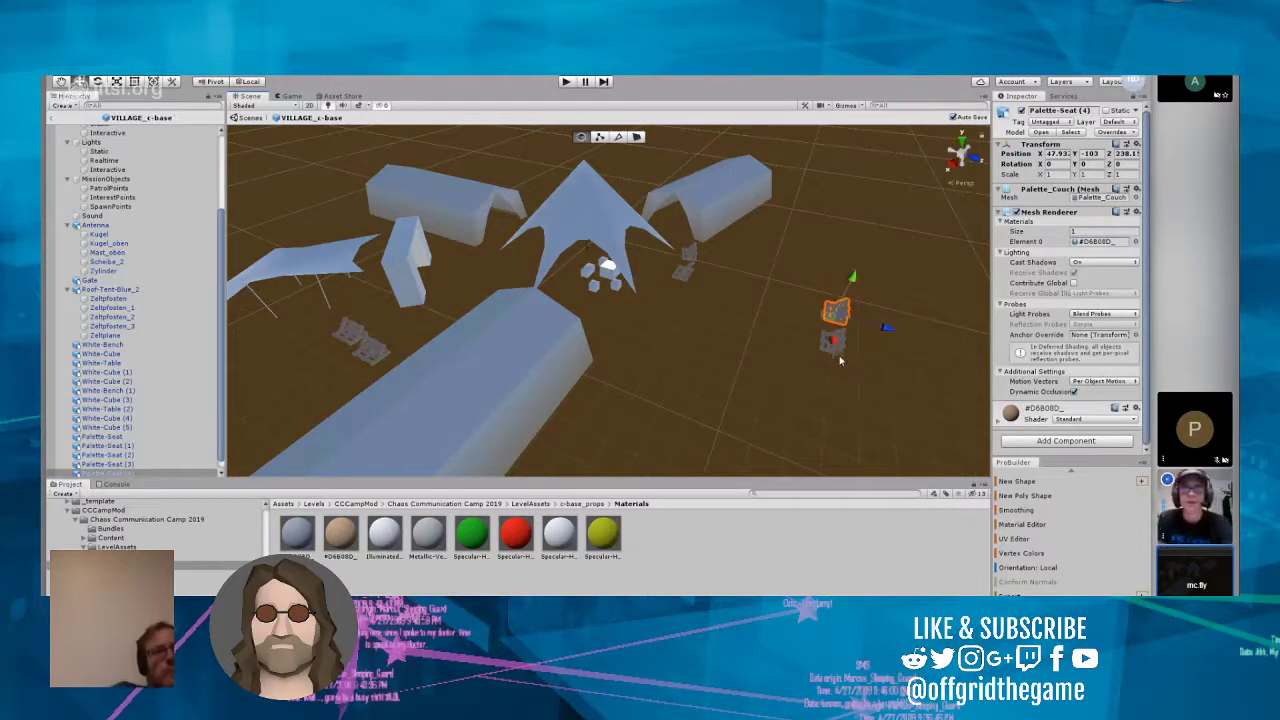
pyautogui.moveTo(829, 373); pyautogui.dragTo(872, 355)
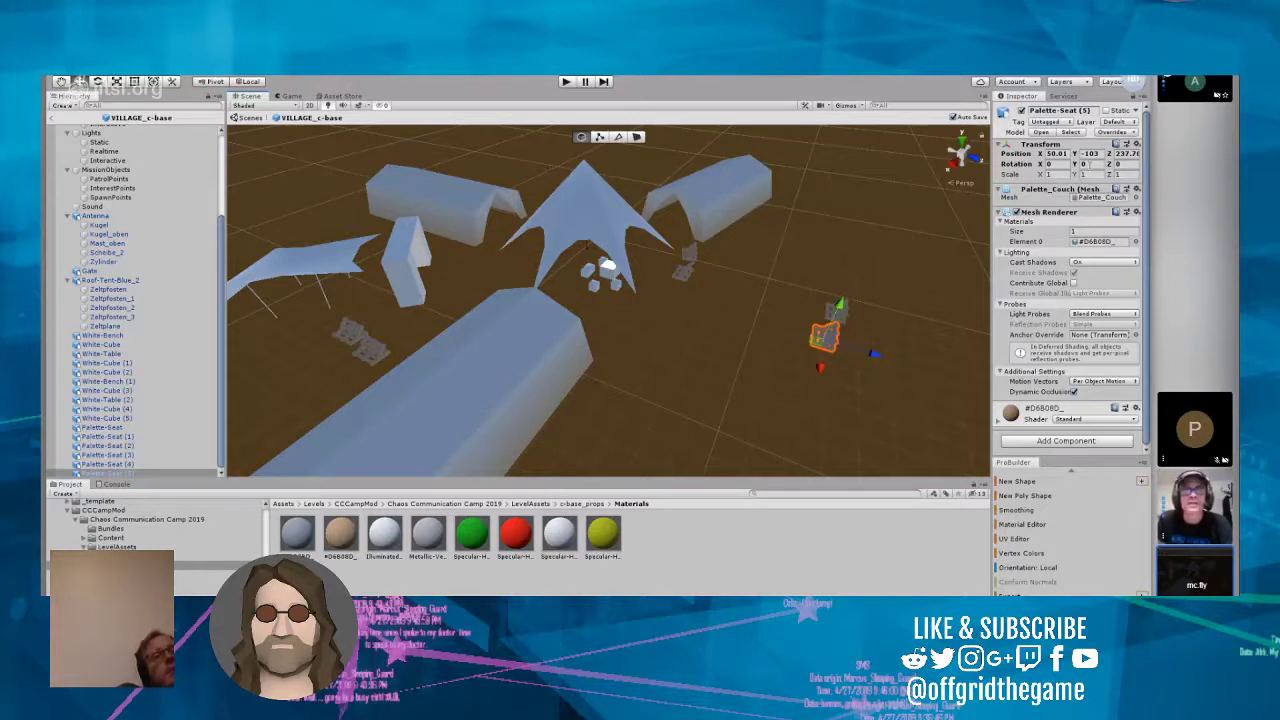
# Step: Set Palette-Seat (5)'s Y rotation to 80 and move it close to Palette-Seat (4) as a corner arrangement
pyautogui.moveTo(1090, 165); pyautogui.dragTo(1074, 167)
pyautogui.write('90')
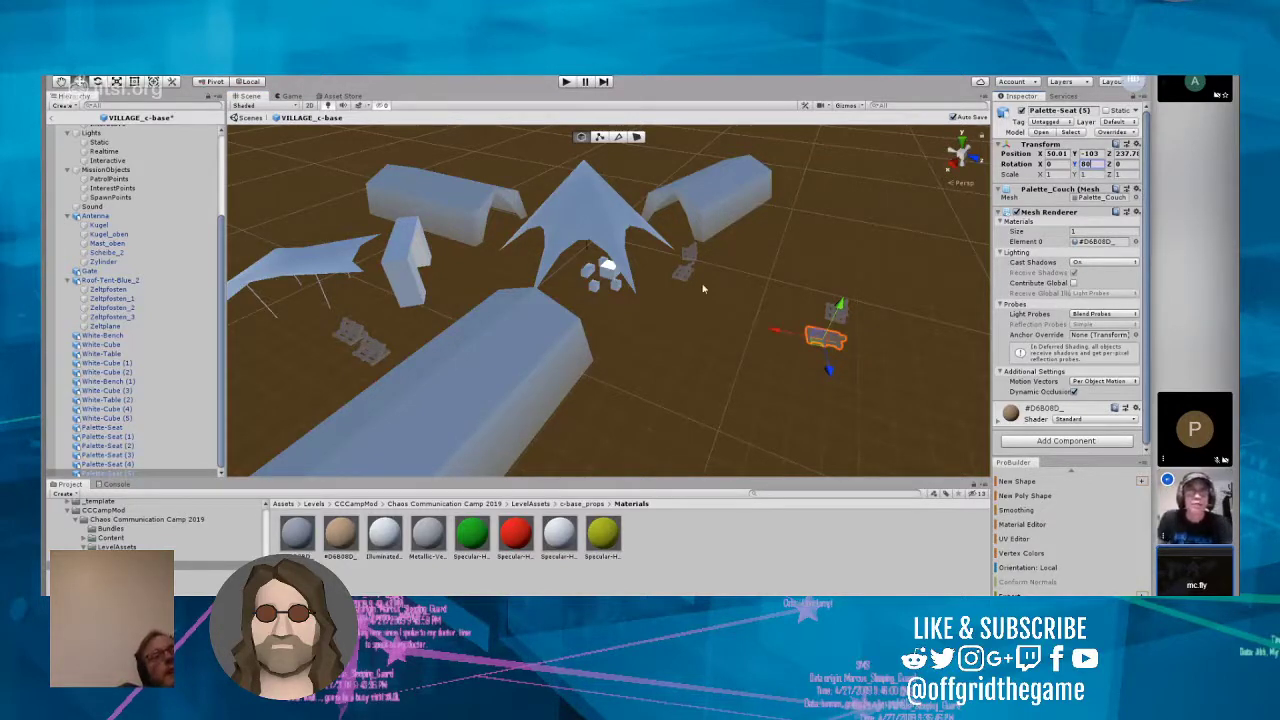
pyautogui.moveTo(777, 331); pyautogui.dragTo(768, 329)
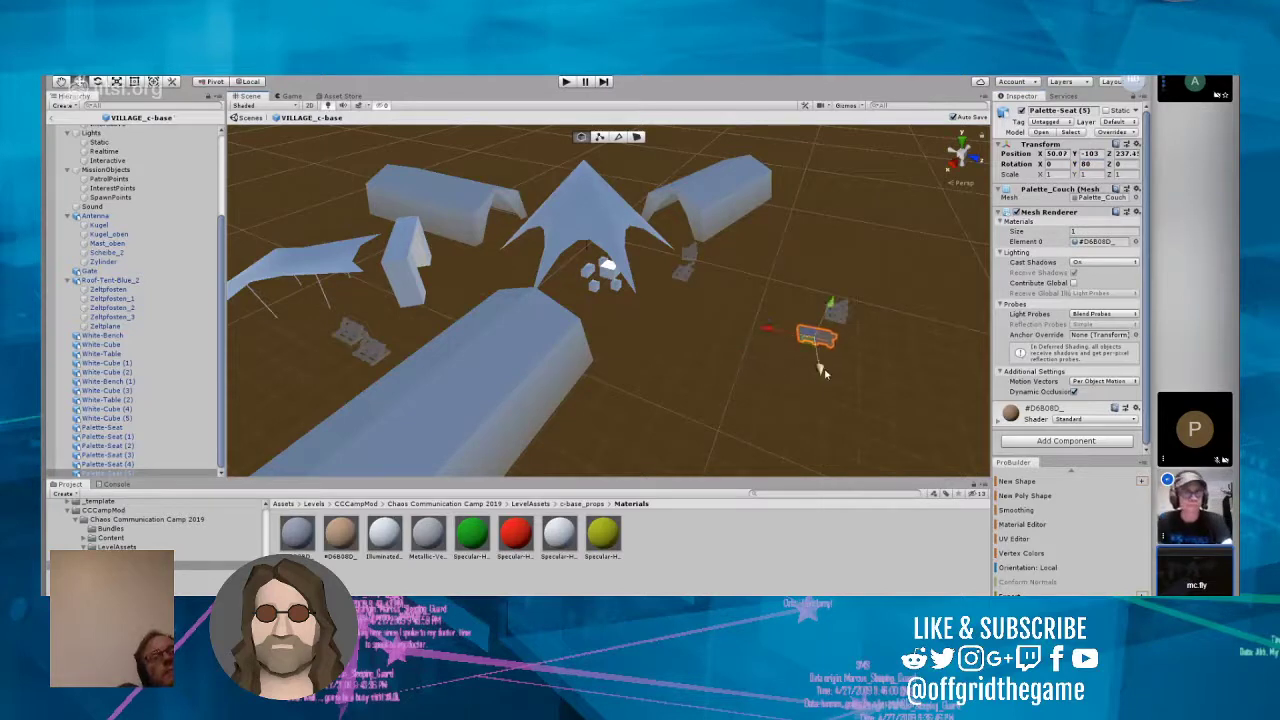
pyautogui.moveTo(825, 373); pyautogui.dragTo(818, 365)
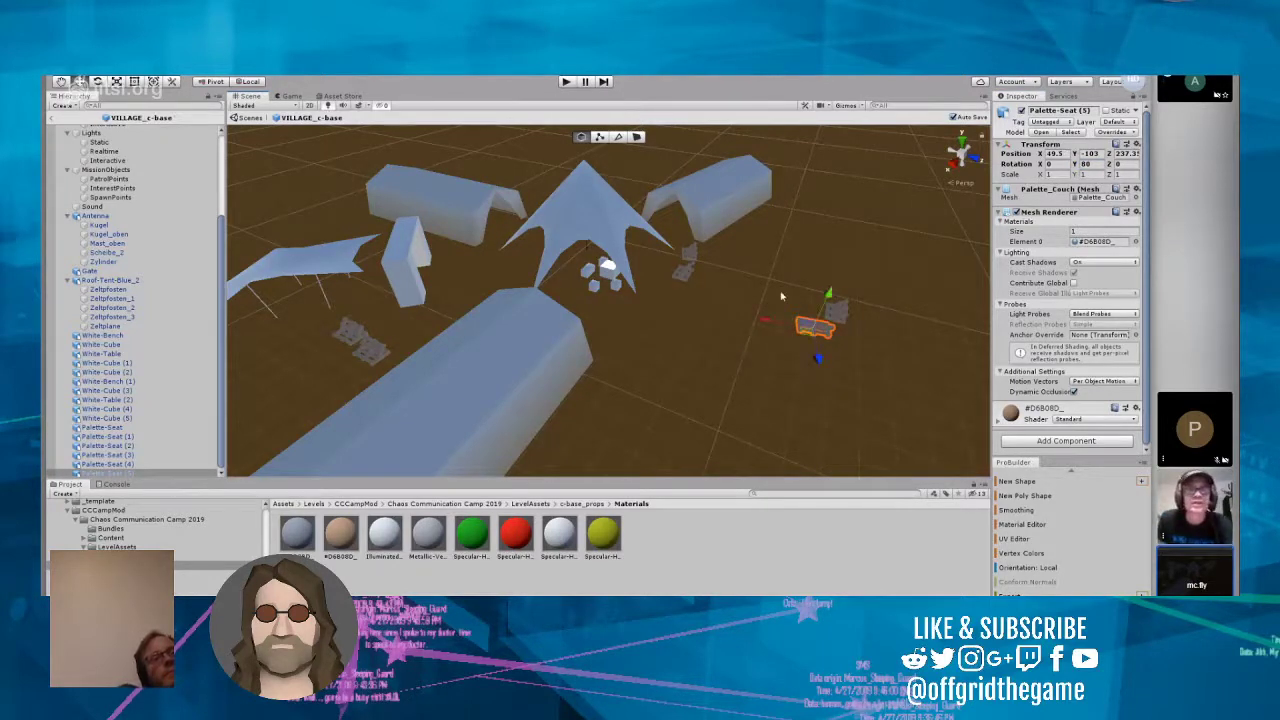
# Step: Move the Palette-Seat (4) and (5) pair between the white cubes and the end of the large front tent
pyautogui.click(783, 294)
pyautogui.moveTo(766, 251); pyautogui.dragTo(684, 338)
pyautogui.click(747, 380)
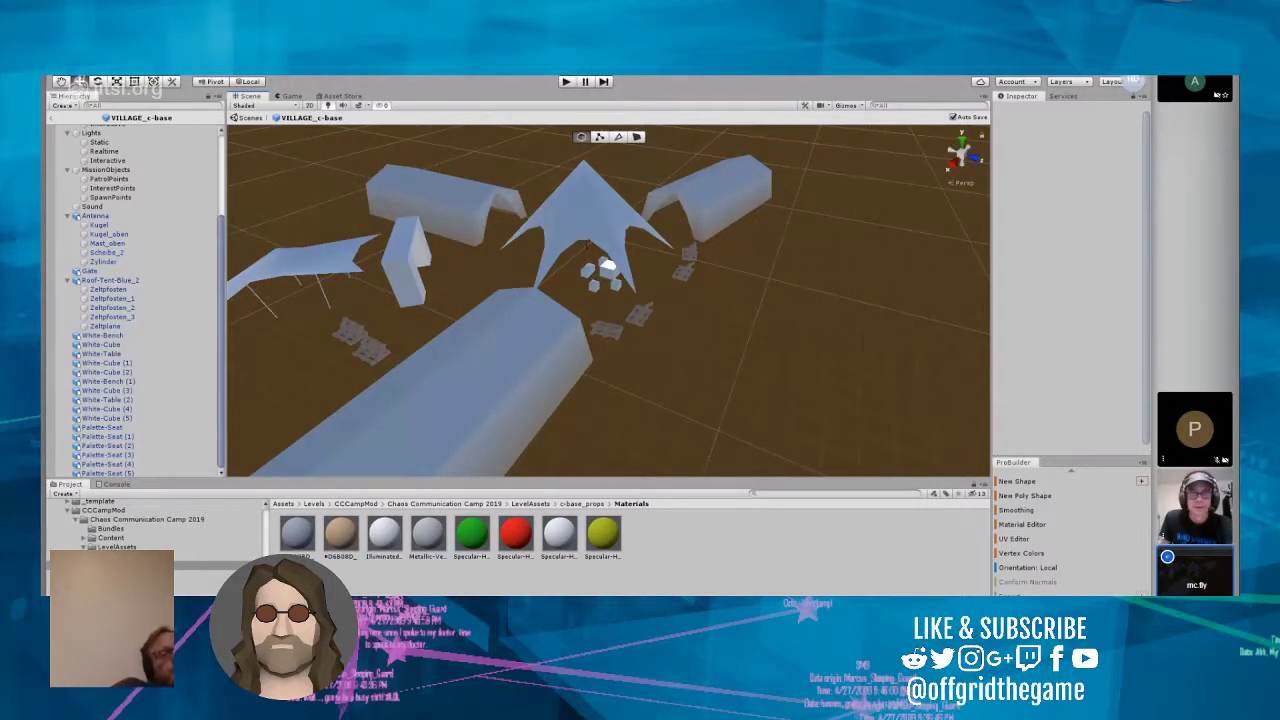
# Step: Move Palette-Seat (3) slightly away from its neighbour in front of the roof tent and set its Y rotation to 290
pyautogui.keyDown('alt'); pyautogui.moveTo(812, 325); pyautogui.dragTo(728, 311); pyautogui.keyUp('alt')
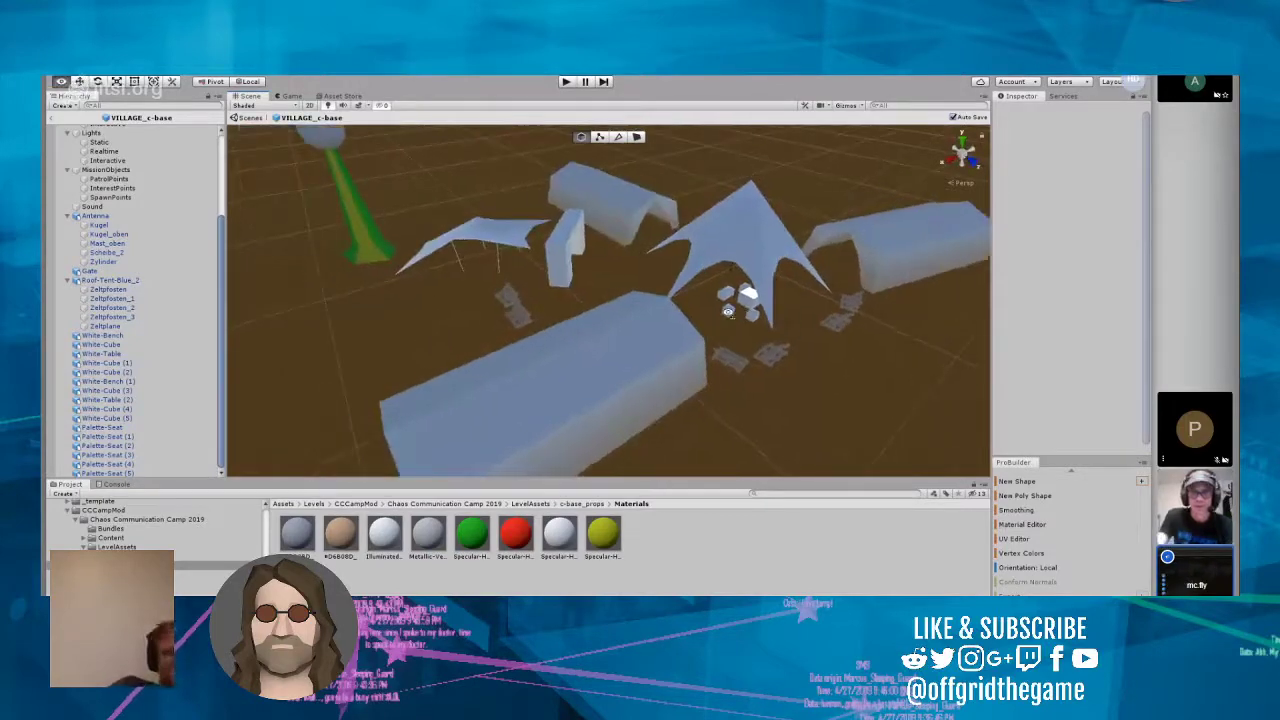
pyautogui.moveTo(728, 311); pyautogui.dragTo(734, 240, button='right')
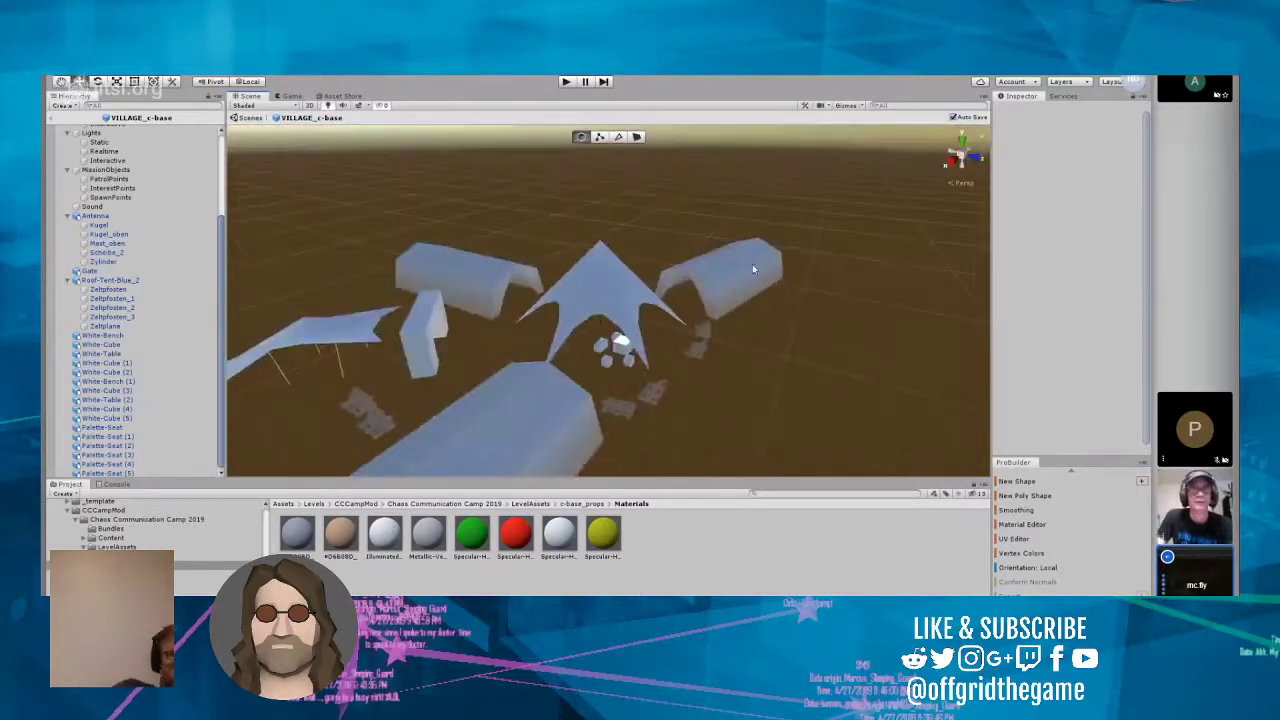
pyautogui.moveTo(814, 287); pyautogui.dragTo(786, 304, button='right')
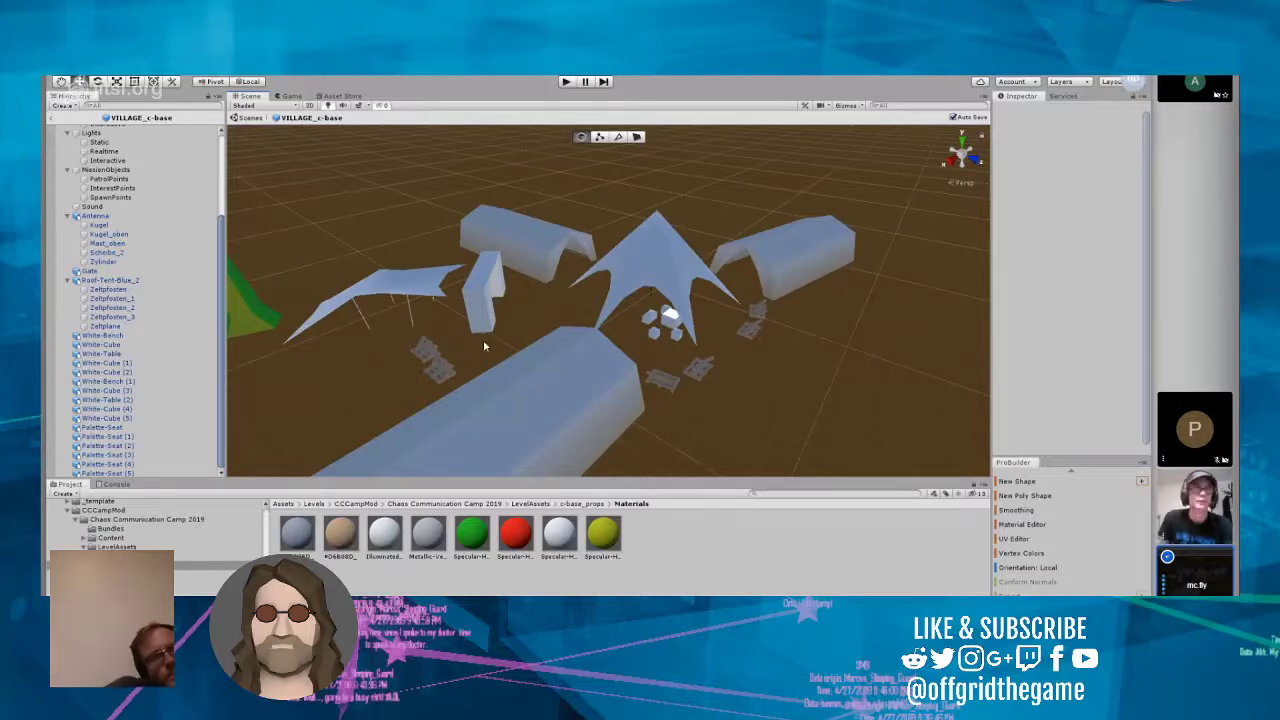
pyautogui.click(440, 370)
pyautogui.moveTo(458, 391); pyautogui.dragTo(480, 405)
pyautogui.moveTo(480, 403); pyautogui.dragTo(396, 355, button='right')
pyautogui.scroll(4, 396, 355)
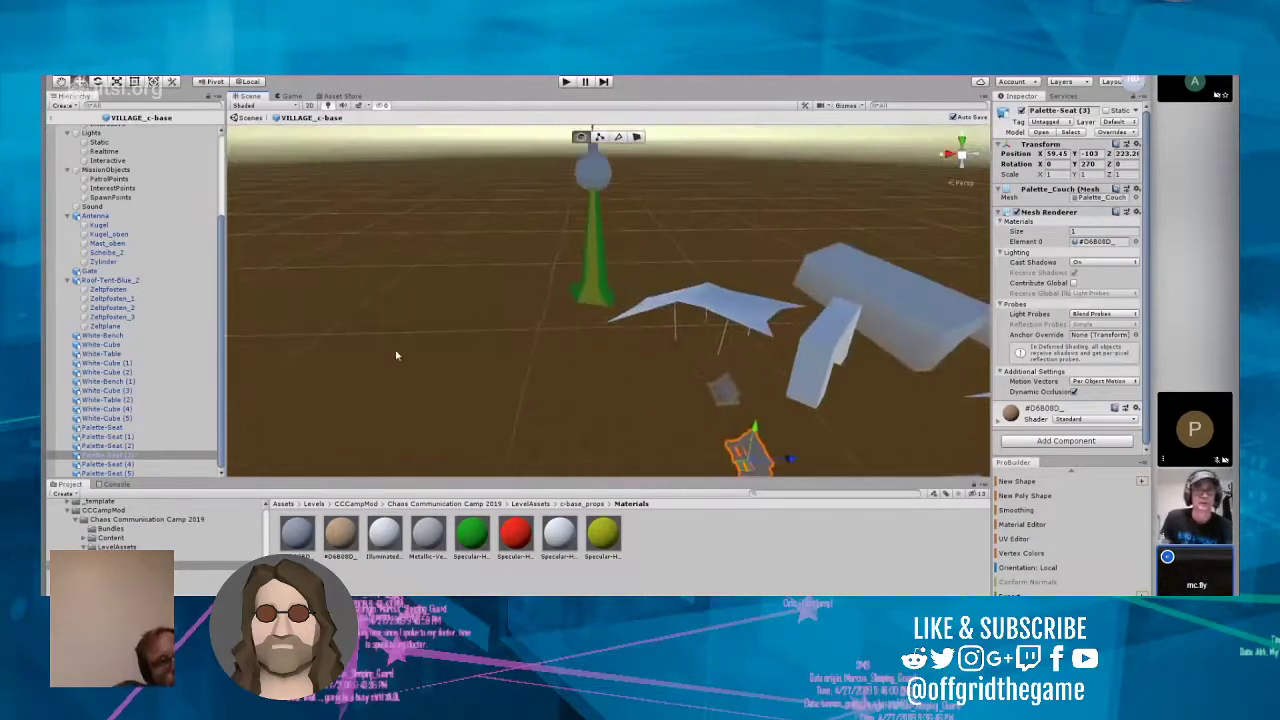
pyautogui.press('f')
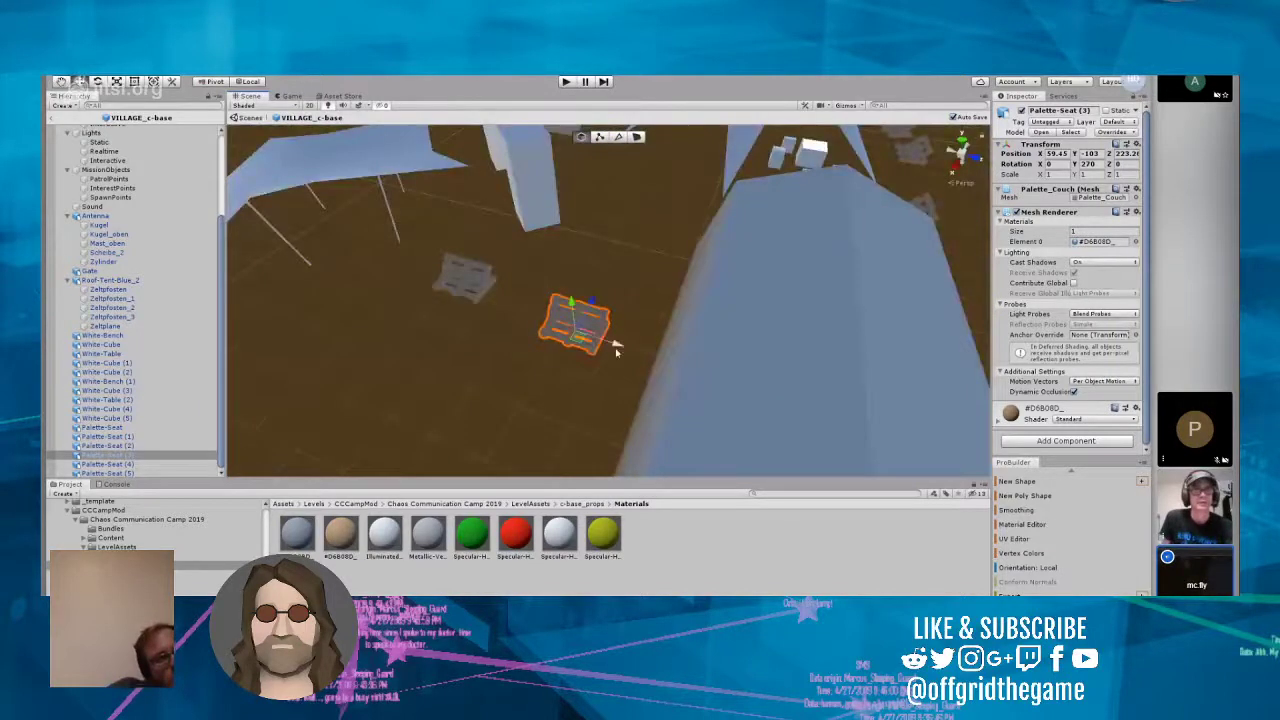
pyautogui.moveTo(623, 351); pyautogui.dragTo(632, 353)
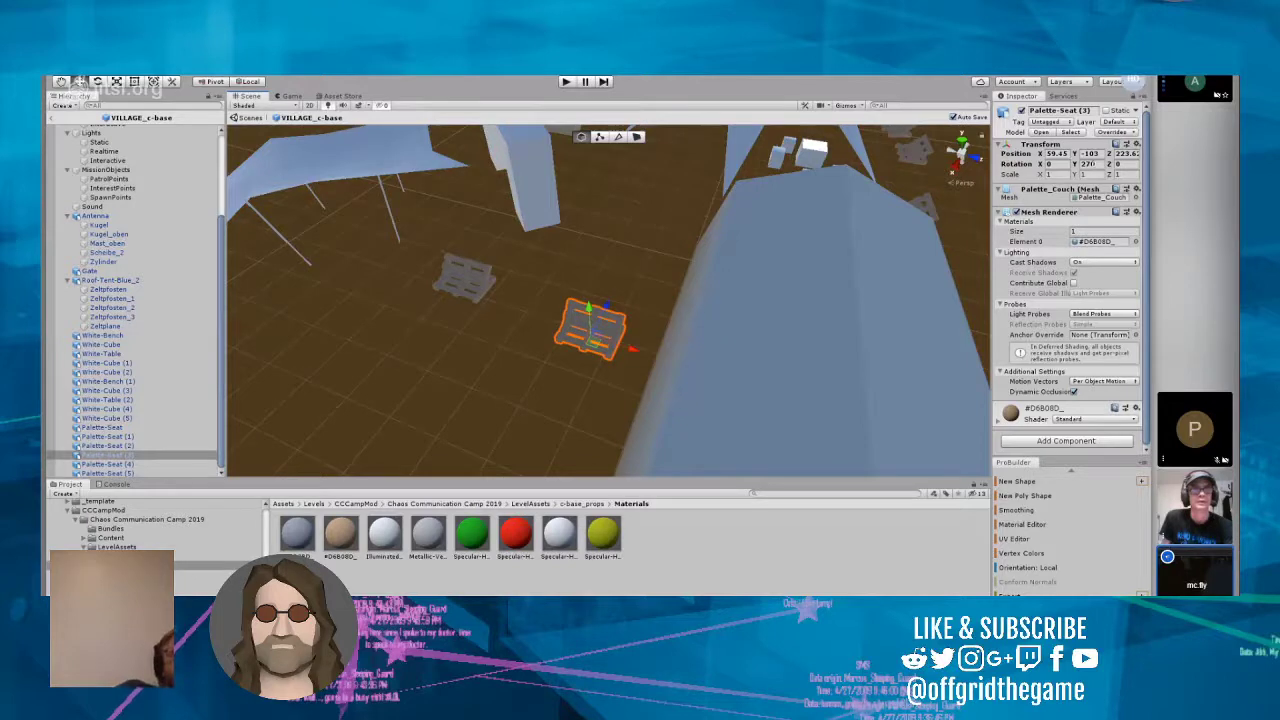
pyautogui.click(1088, 164)
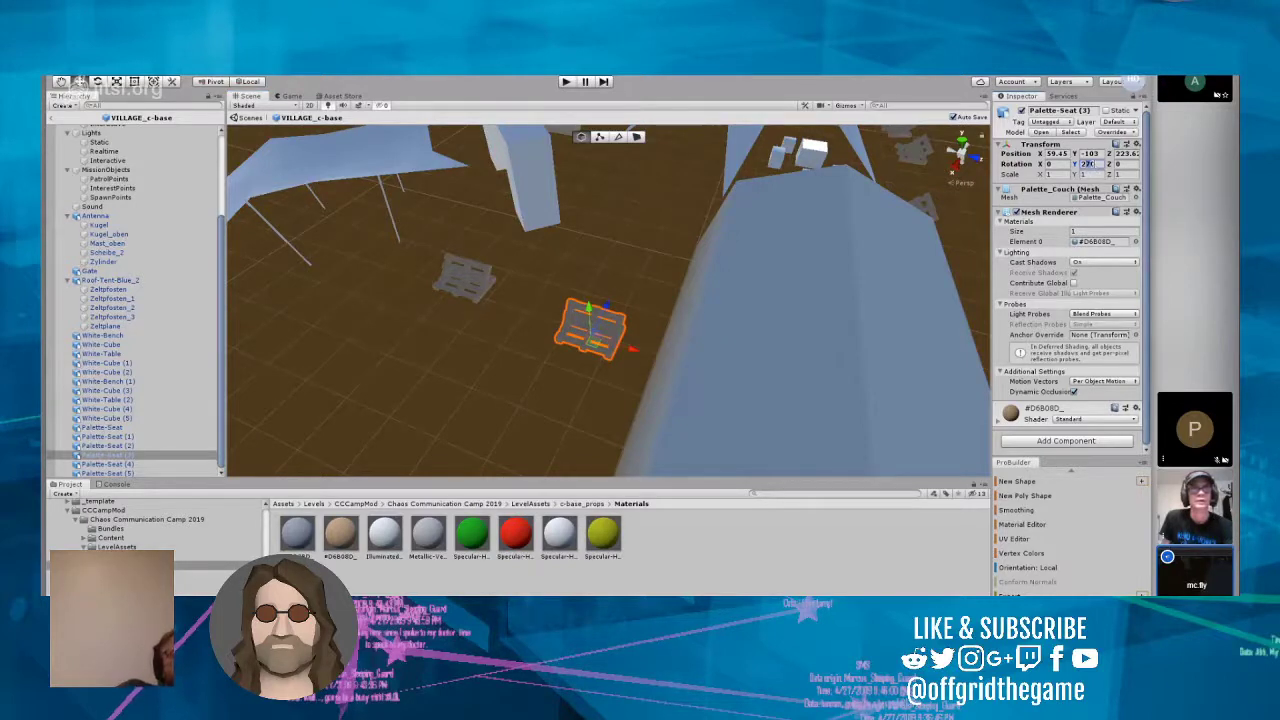
pyautogui.write('9')
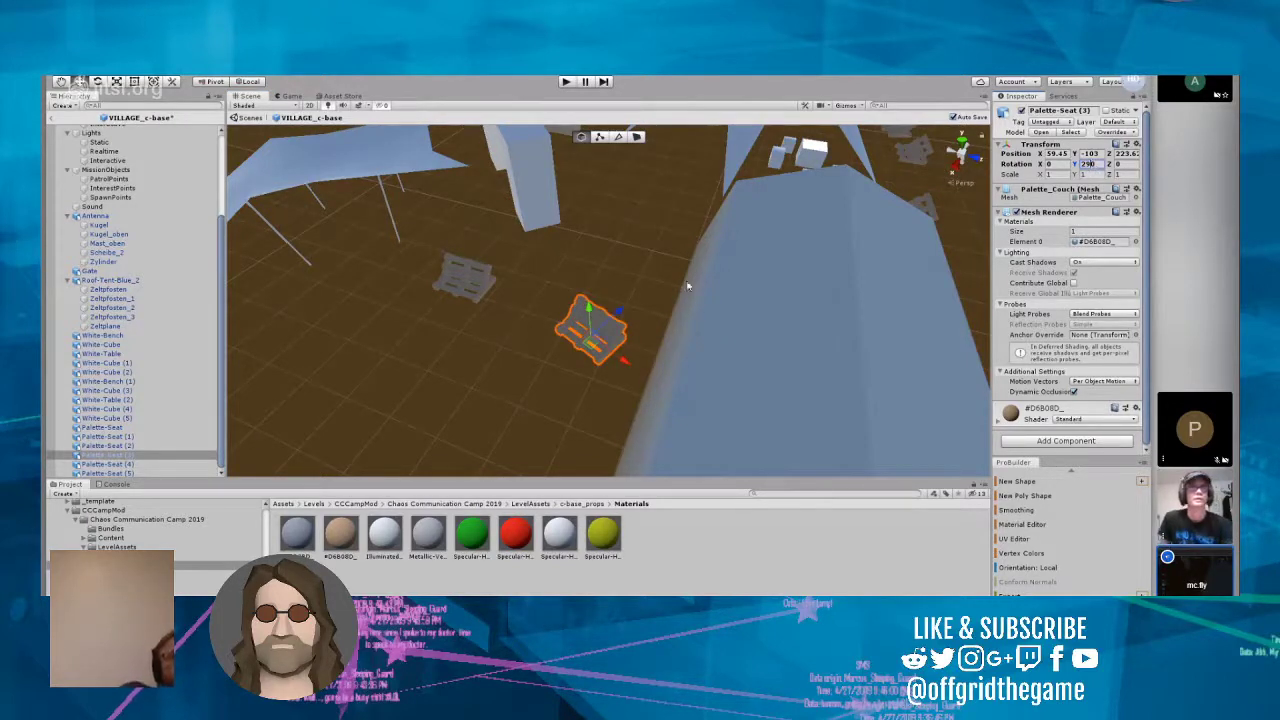
pyautogui.click(614, 249)
# Step: Inspect the pallet seats and white cubes at the star-shaped tent up close and open the c-base_props asset folder
pyautogui.moveTo(737, 342); pyautogui.dragTo(899, 241, button='right')
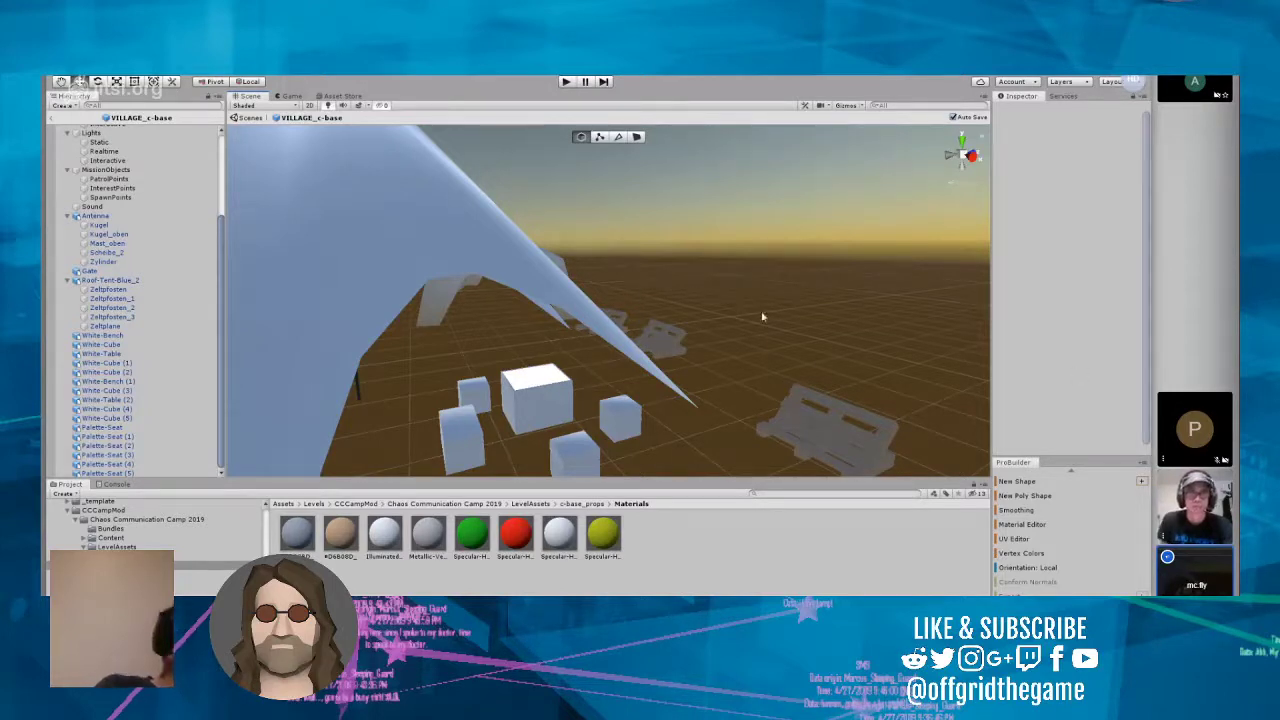
pyautogui.moveTo(602, 300); pyautogui.dragTo(703, 398, button='right')
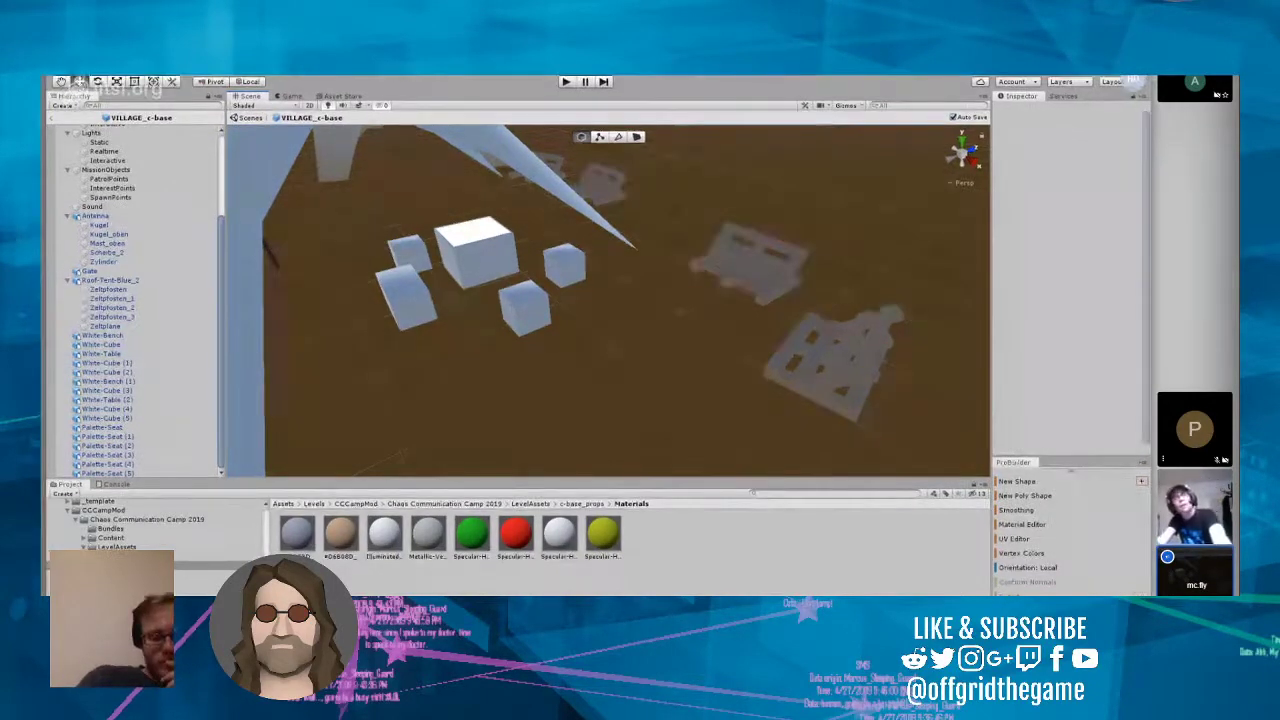
pyautogui.click(128, 556)
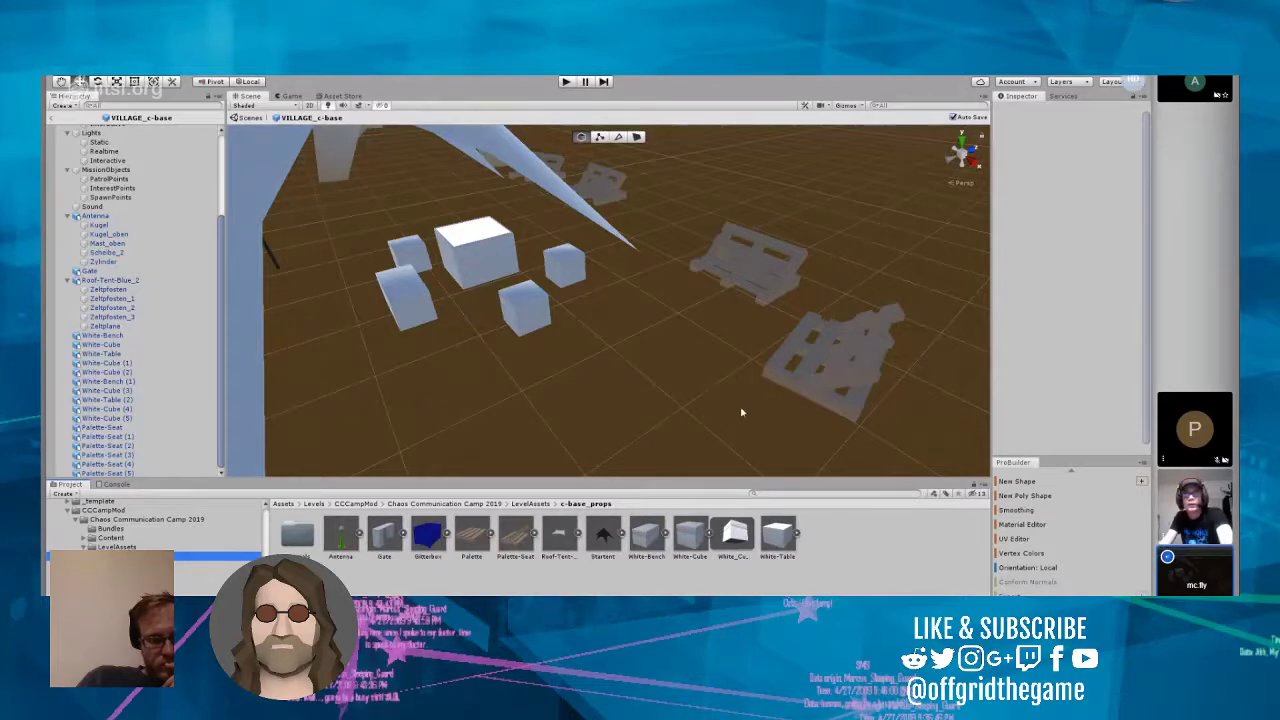
# Step: Examine the village layout around the star-shaped tent from several sides and from above
pyautogui.scroll(-5, 740, 407)
pyautogui.moveTo(771, 335); pyautogui.dragTo(557, 321, button='right')
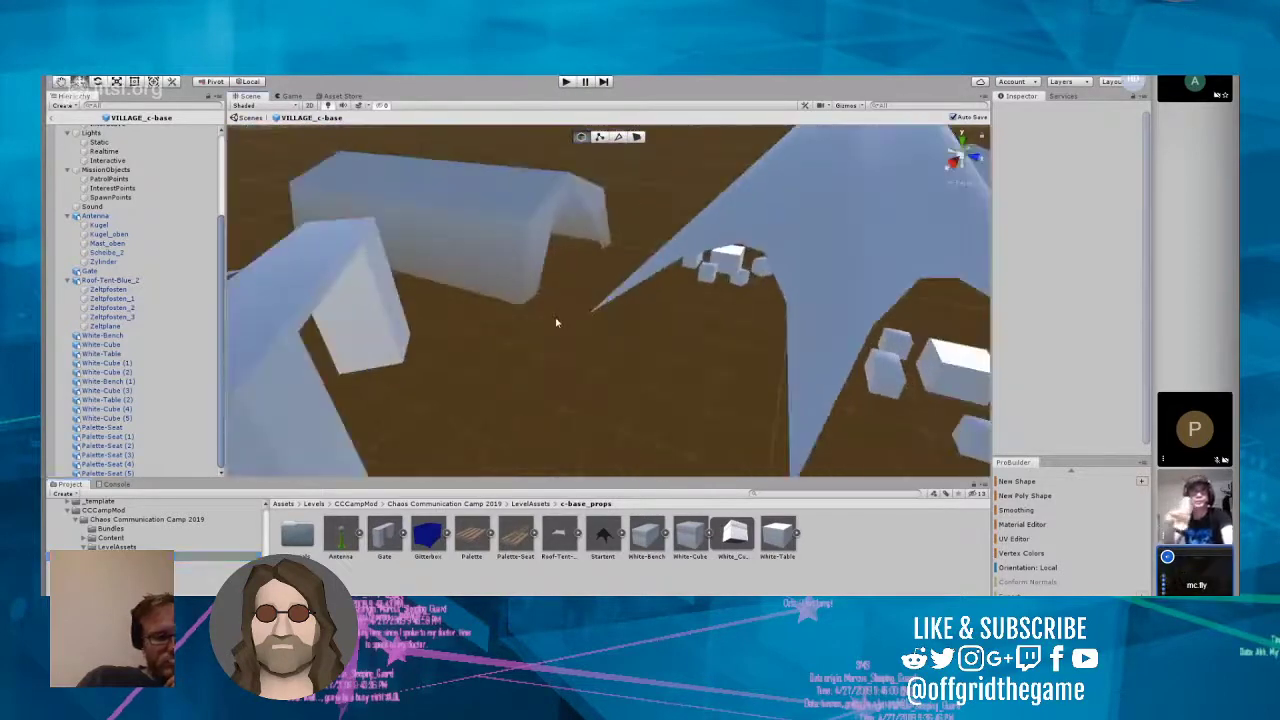
pyautogui.moveTo(629, 352); pyautogui.dragTo(1107, 396, button='right')
pyautogui.scroll(-5, 705, 382)
pyautogui.moveTo(704, 388); pyautogui.dragTo(429, 419, button='right')
pyautogui.scroll(3, 570, 363)
pyautogui.scroll(2, 570, 363)
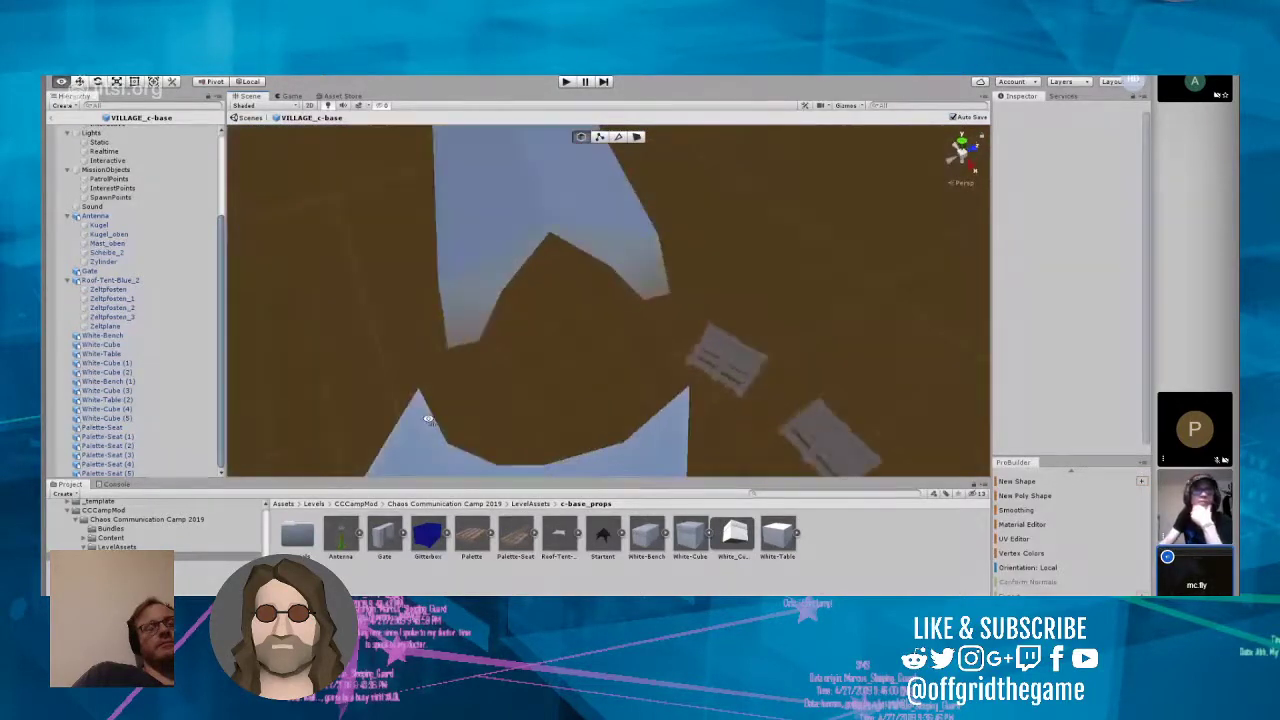
# Step: Move the Tents-SG40_1 tent away from the star-shaped tent to about X 39.25, Z 219.34 and set its Y rotation to 45
pyautogui.moveTo(669, 380); pyautogui.dragTo(651, 346, button='right')
pyautogui.click(858, 370)
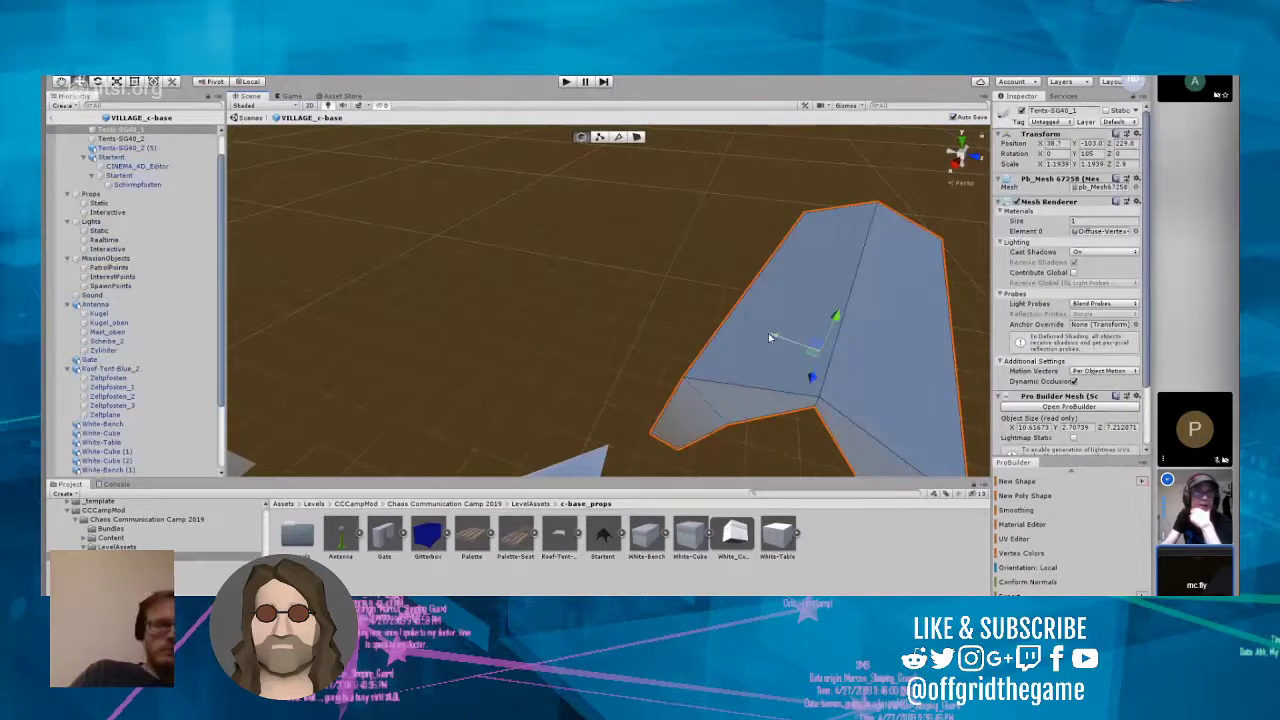
pyautogui.moveTo(770, 338); pyautogui.dragTo(428, 216)
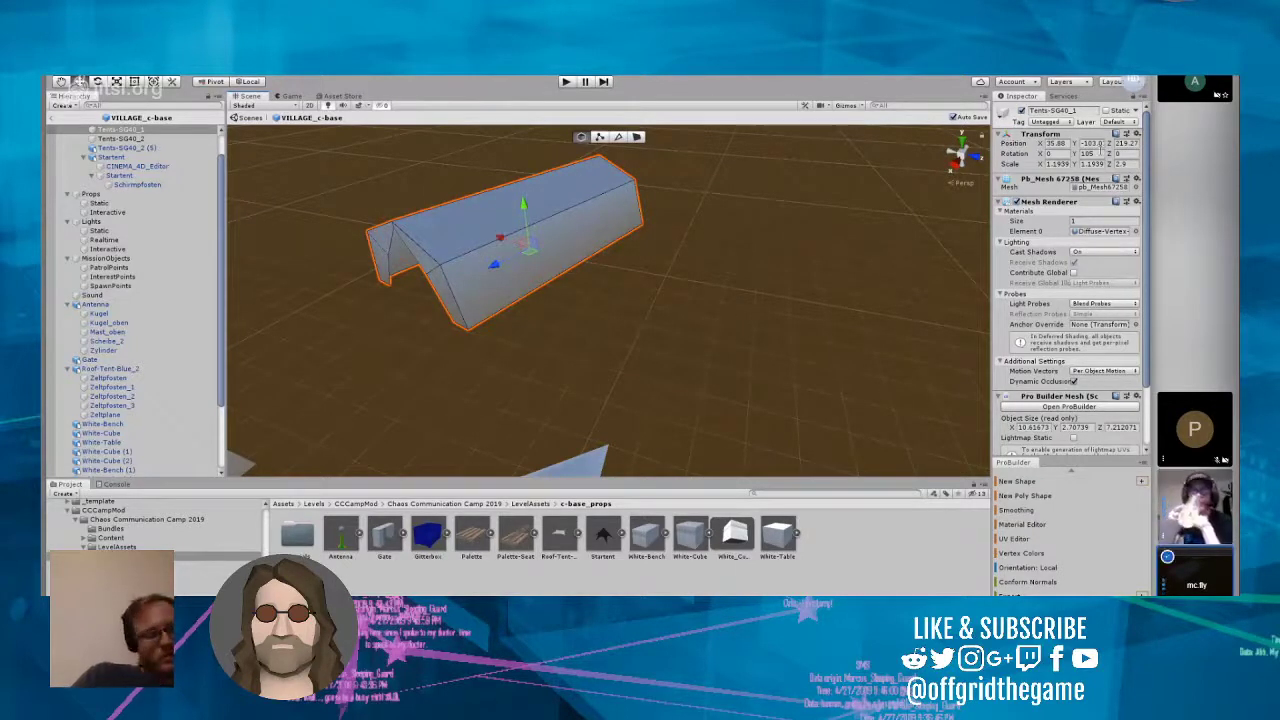
pyautogui.moveTo(1101, 153); pyautogui.dragTo(1047, 153)
pyautogui.write('45')
pyautogui.press('Return')
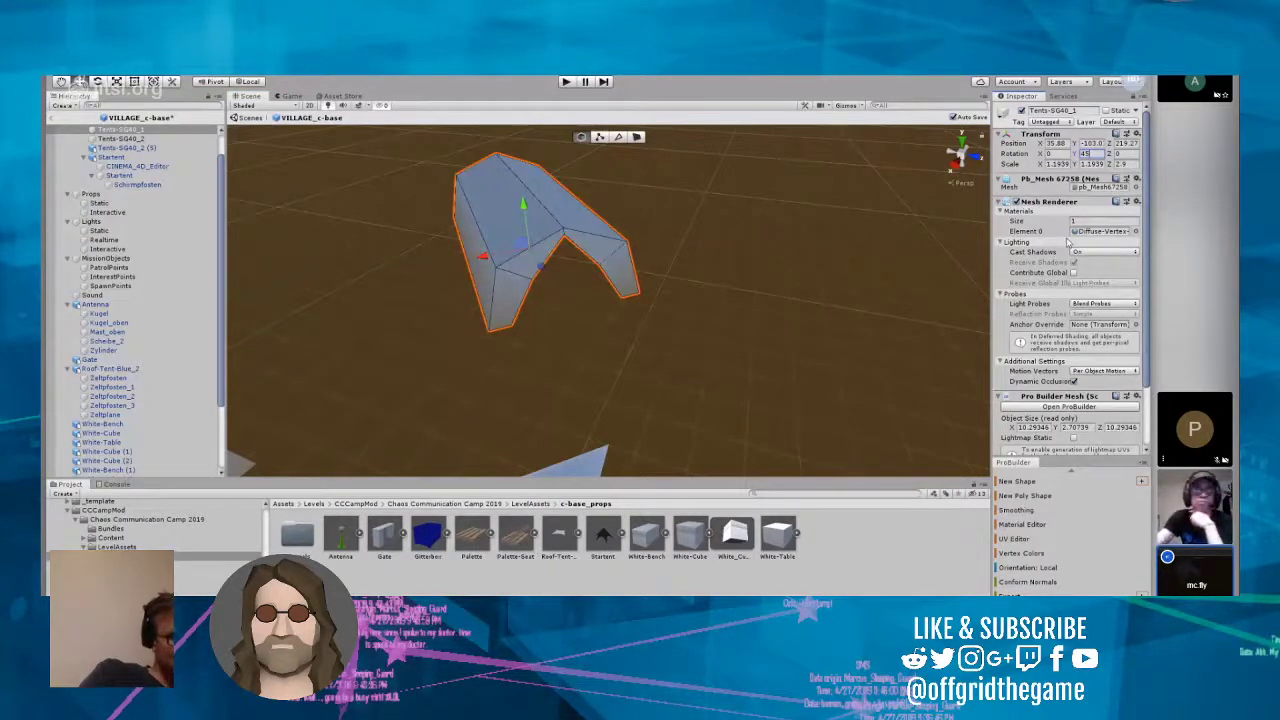
pyautogui.scroll(-3, 1067, 243)
pyautogui.scroll(-2, 540, 256)
pyautogui.moveTo(505, 257); pyautogui.dragTo(514, 314)
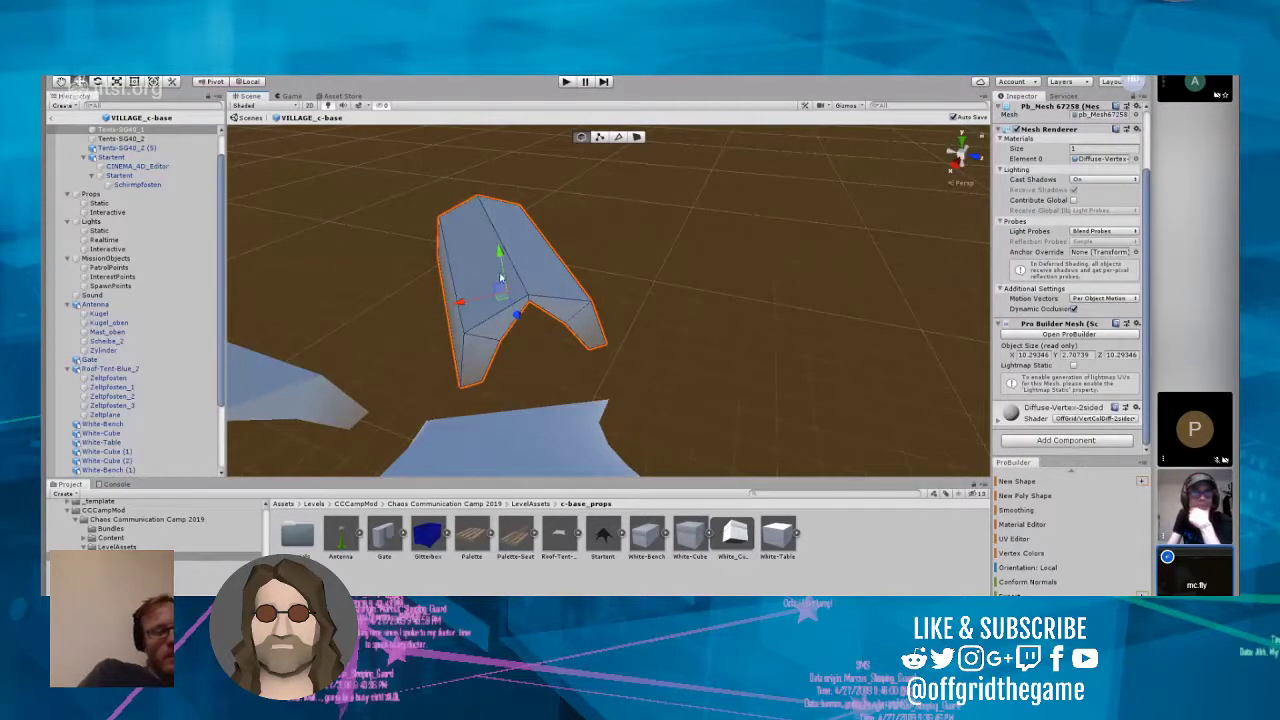
# Step: Set the Y rotation of Tents-SG40_1 to 55 and shift it slightly to about X 38.53, Z 218.84
pyautogui.click(689, 300)
pyautogui.click(548, 295)
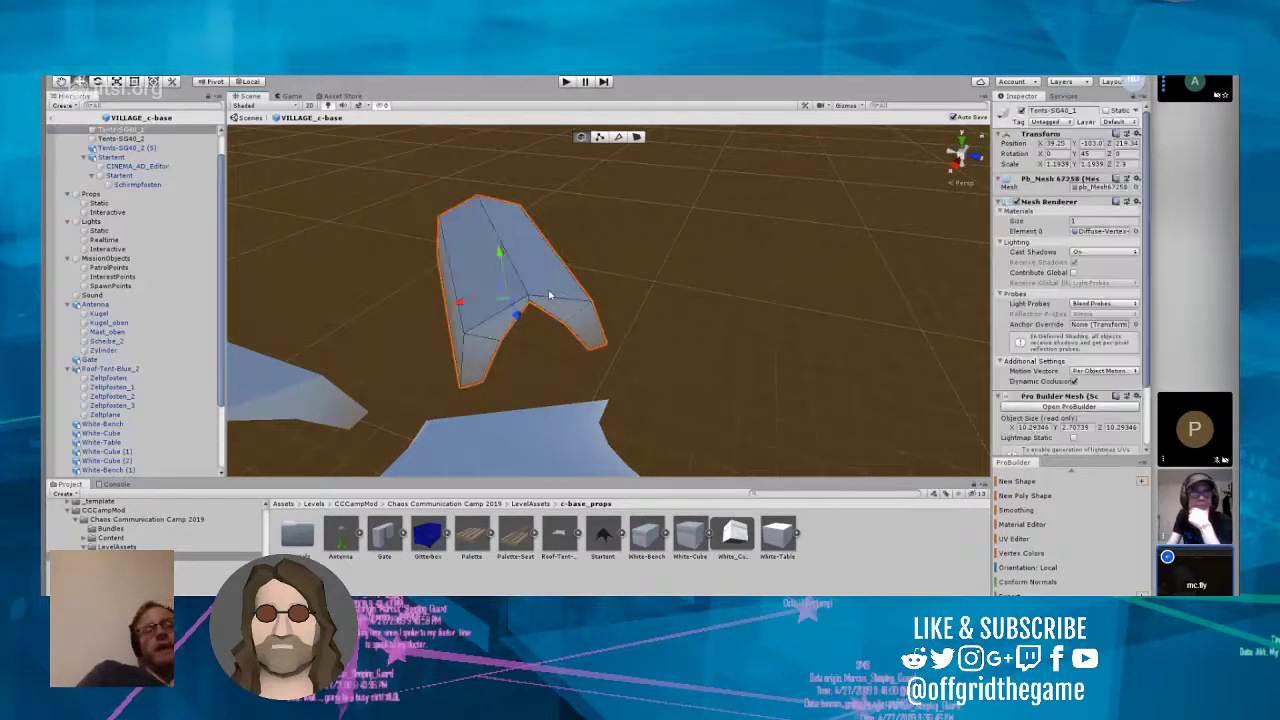
pyautogui.click(1085, 154)
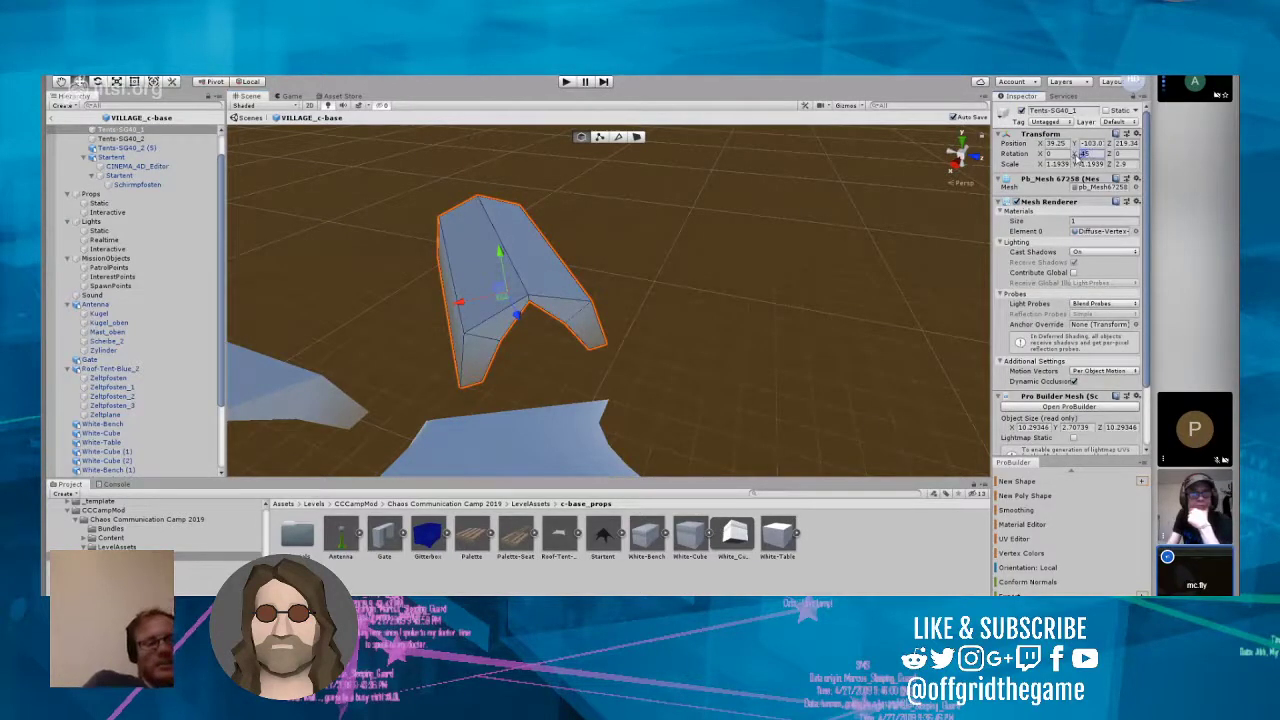
pyautogui.write('55')
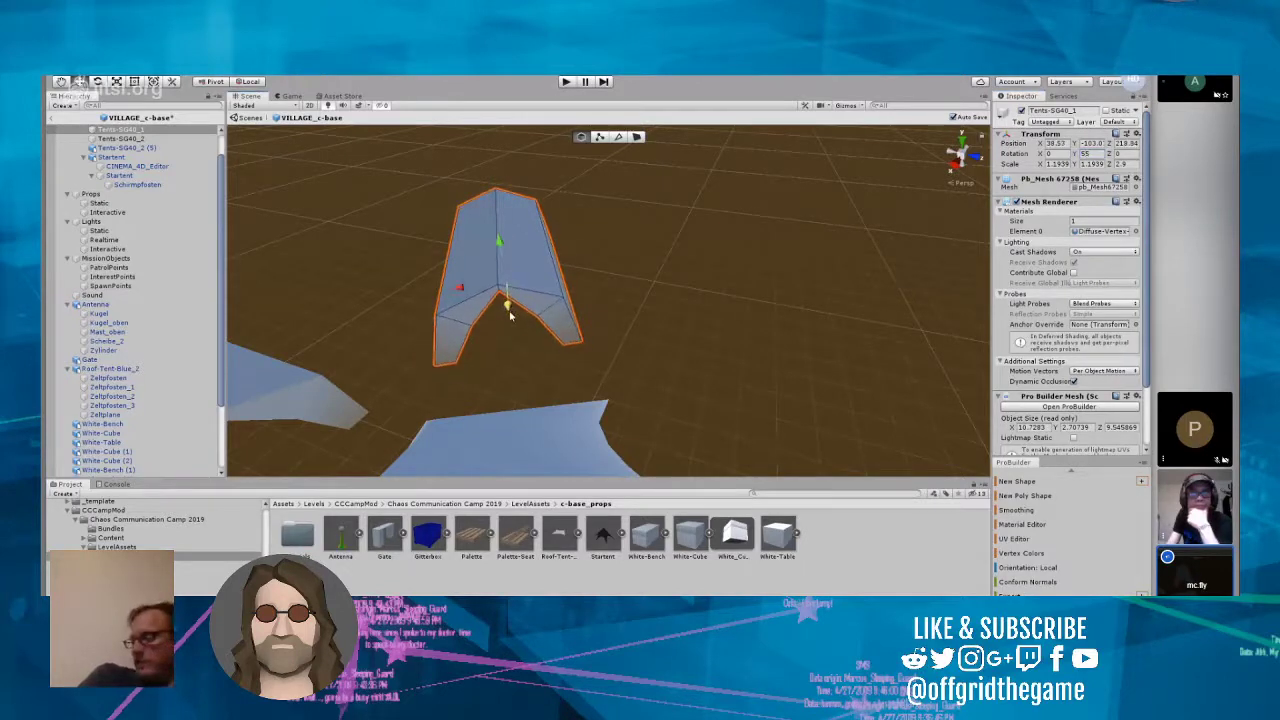
pyautogui.click(688, 323)
# Step: Add a Gitterbox on the open ground beside the star-shaped tent at Y position -103 and save the prefab
pyautogui.moveTo(688, 328); pyautogui.dragTo(538, 455, button='right')
pyautogui.click(430, 538)
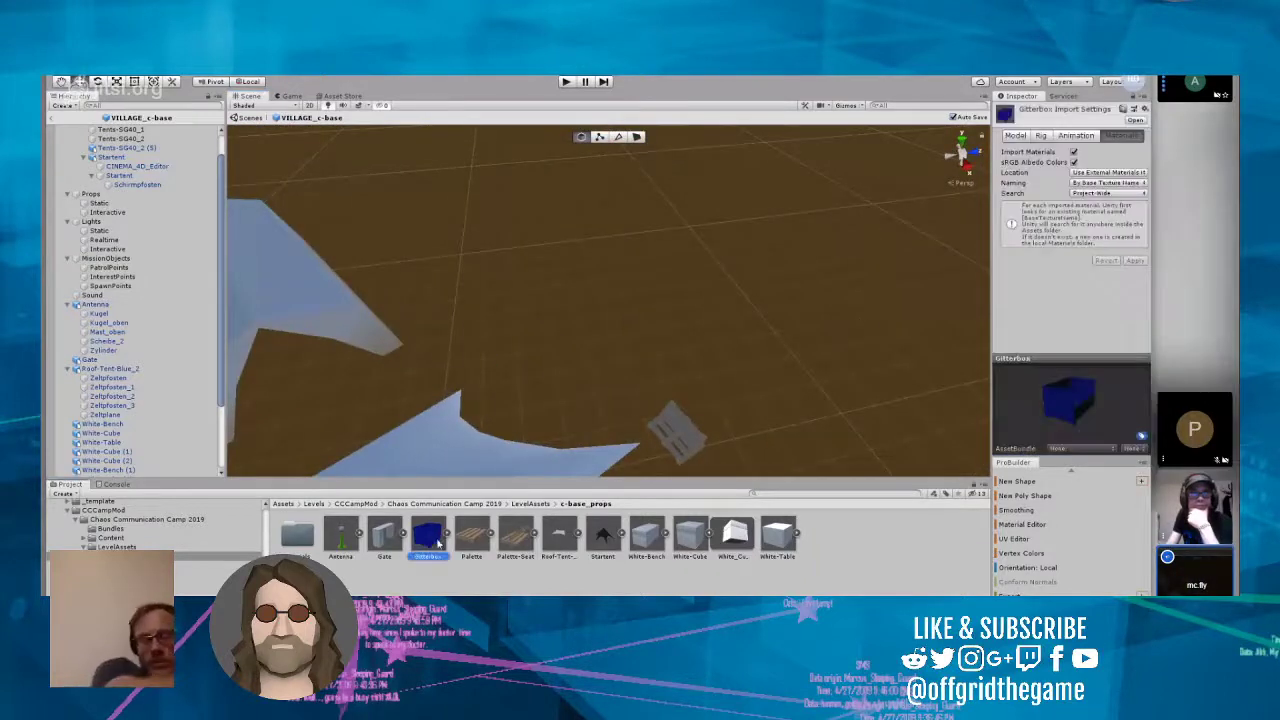
pyautogui.moveTo(463, 506); pyautogui.dragTo(598, 288)
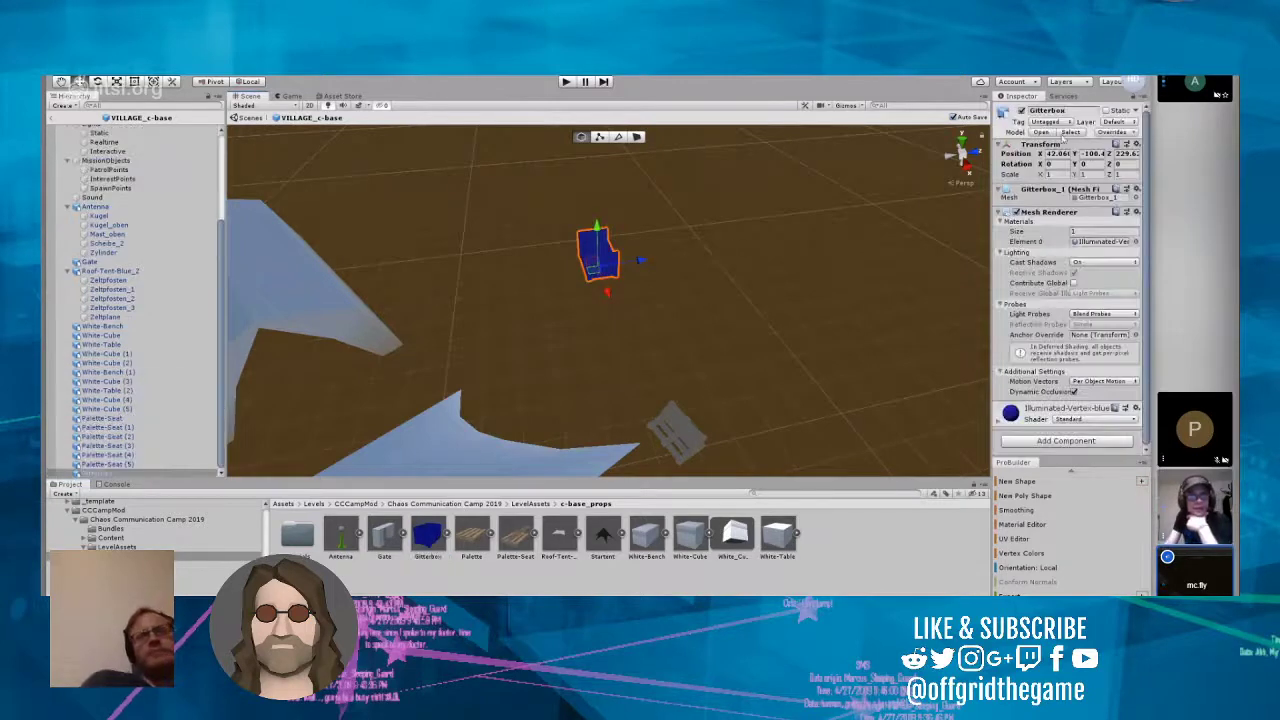
pyautogui.moveTo(1080, 154); pyautogui.dragTo(1144, 154)
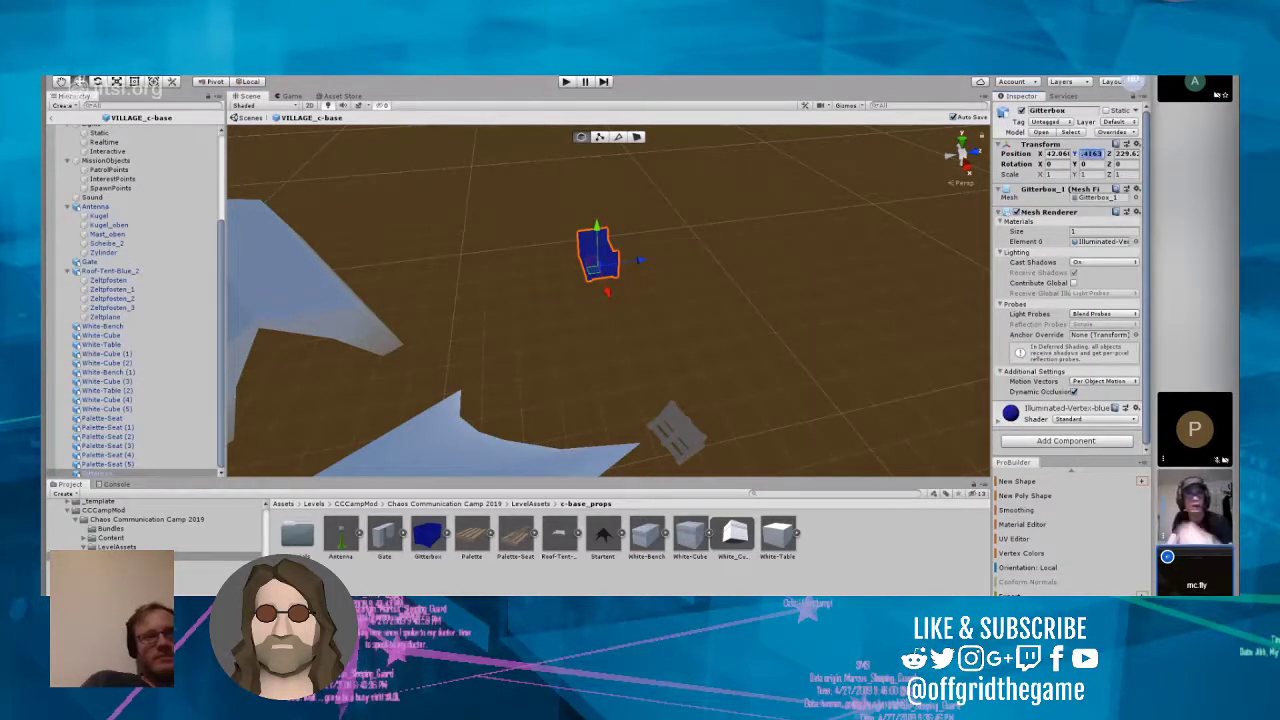
pyautogui.write('-103')
pyautogui.click(613, 343)
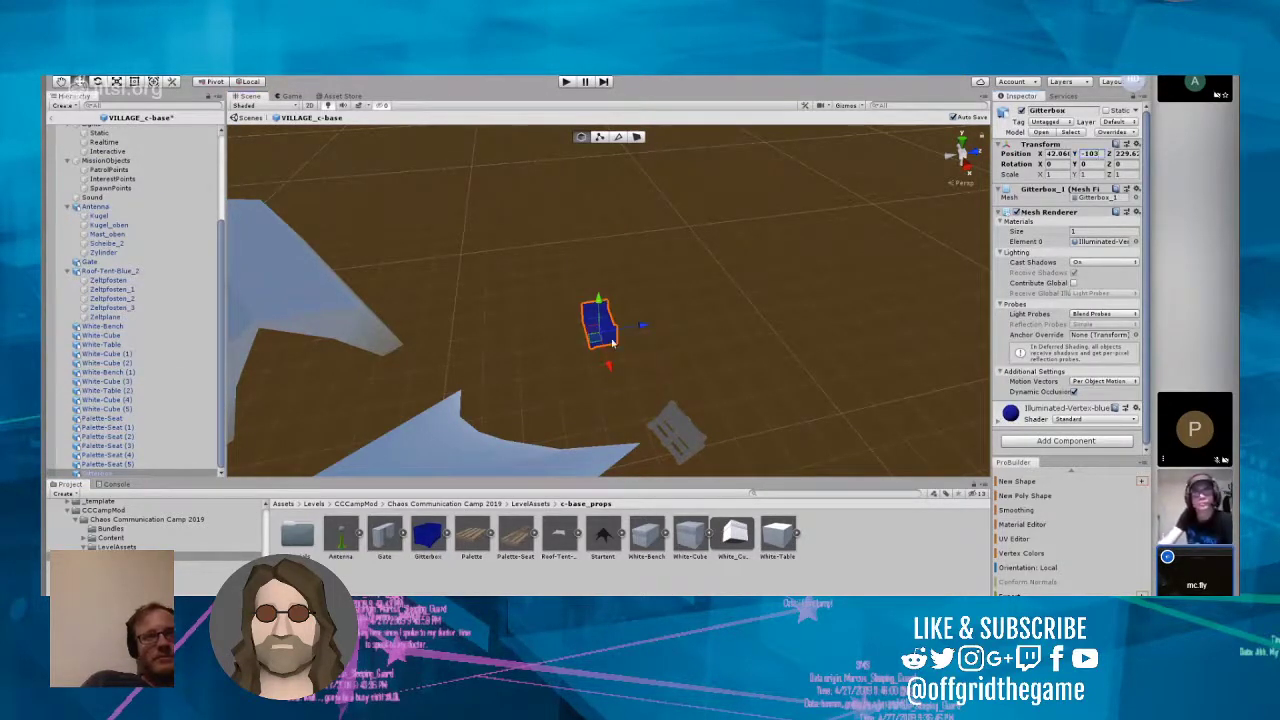
pyautogui.hotkey('ctrl', 's')
# Step: Add a Palette from the c-base props near the Gitterbox and line it up with the box at about X 41.81
pyautogui.scroll(10, 584, 369)
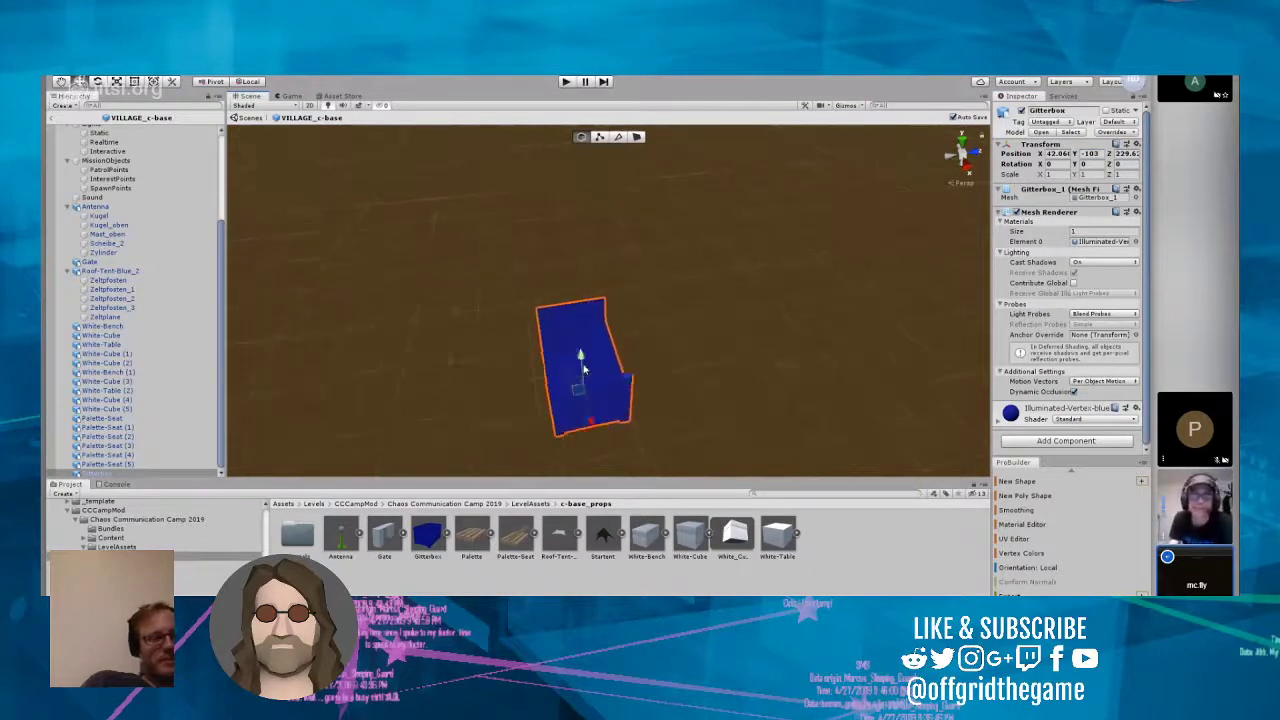
pyautogui.moveTo(771, 337); pyautogui.dragTo(310, 300, button='right')
pyautogui.scroll(-2, 310, 300)
pyautogui.scroll(-3, 309, 294)
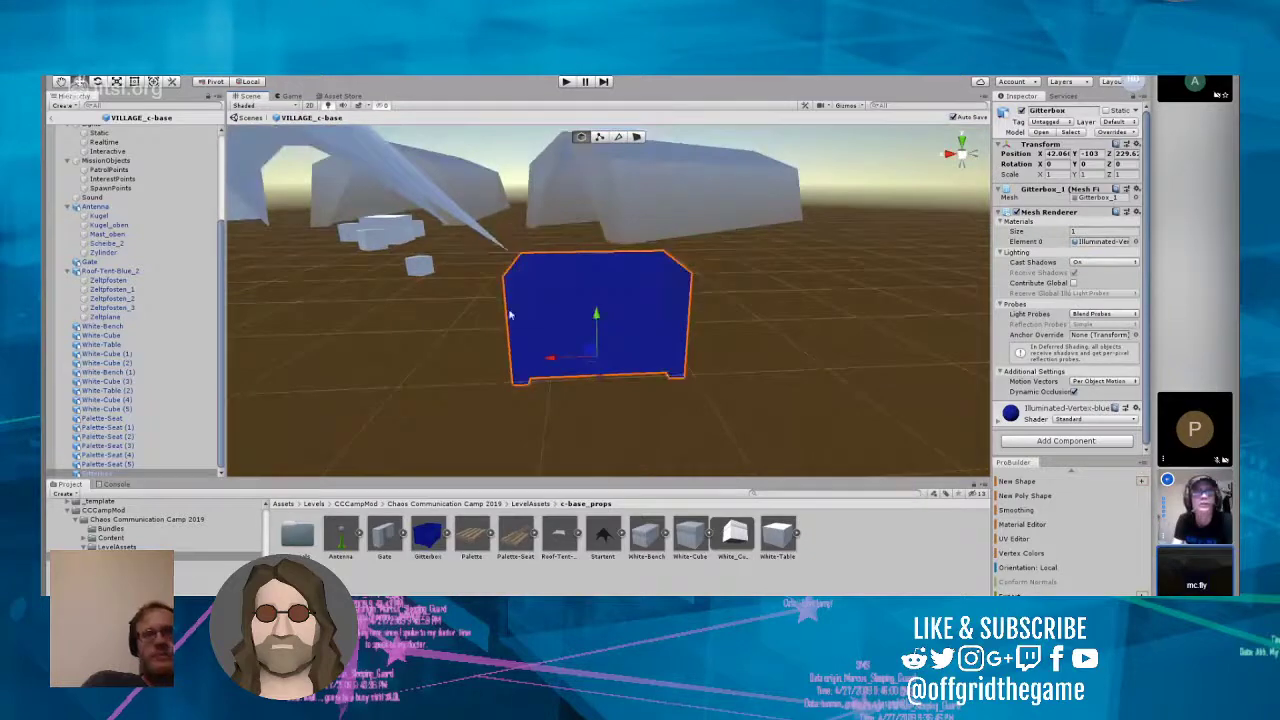
pyautogui.scroll(-2, 543, 306)
pyautogui.scroll(-2, 513, 305)
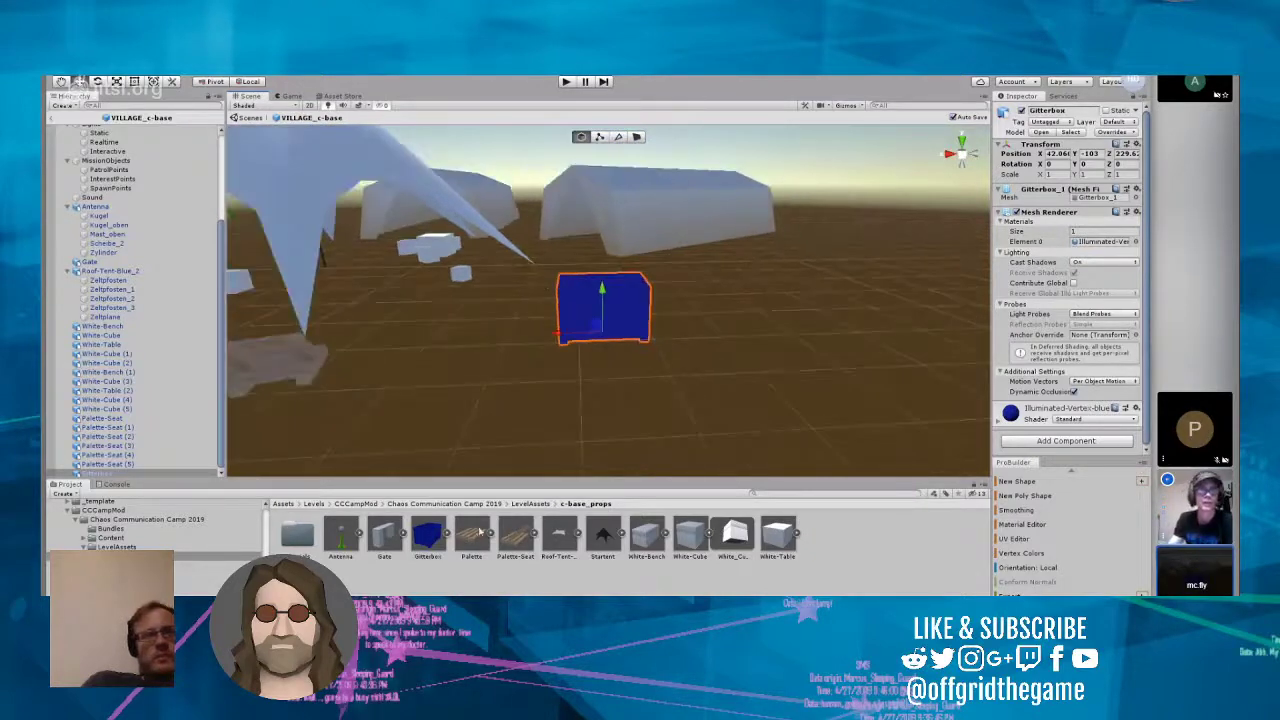
pyautogui.click(478, 533)
pyautogui.moveTo(480, 541); pyautogui.dragTo(736, 249)
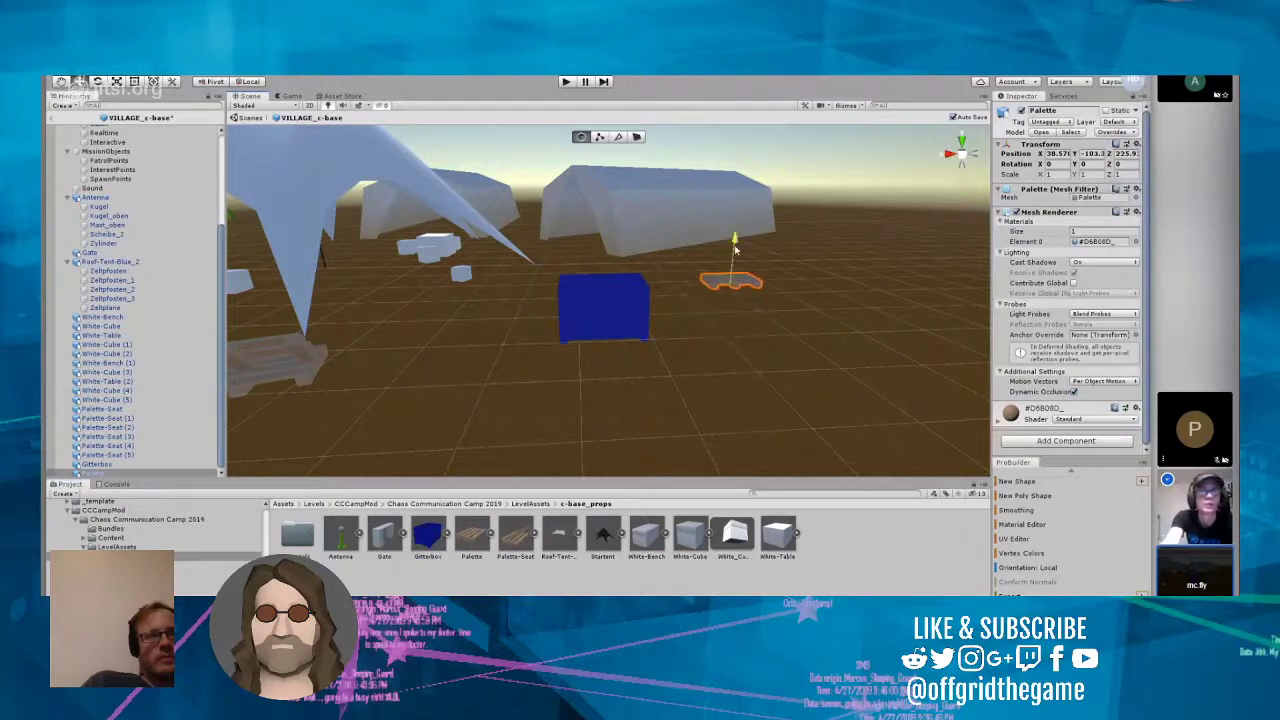
pyautogui.moveTo(688, 286); pyautogui.dragTo(559, 286)
# Step: Move the Palette onto the top of the Gitterbox and centre it at about X 42.05, Y -102.2
pyautogui.moveTo(609, 329); pyautogui.dragTo(724, 397, button='right')
pyautogui.press('w')
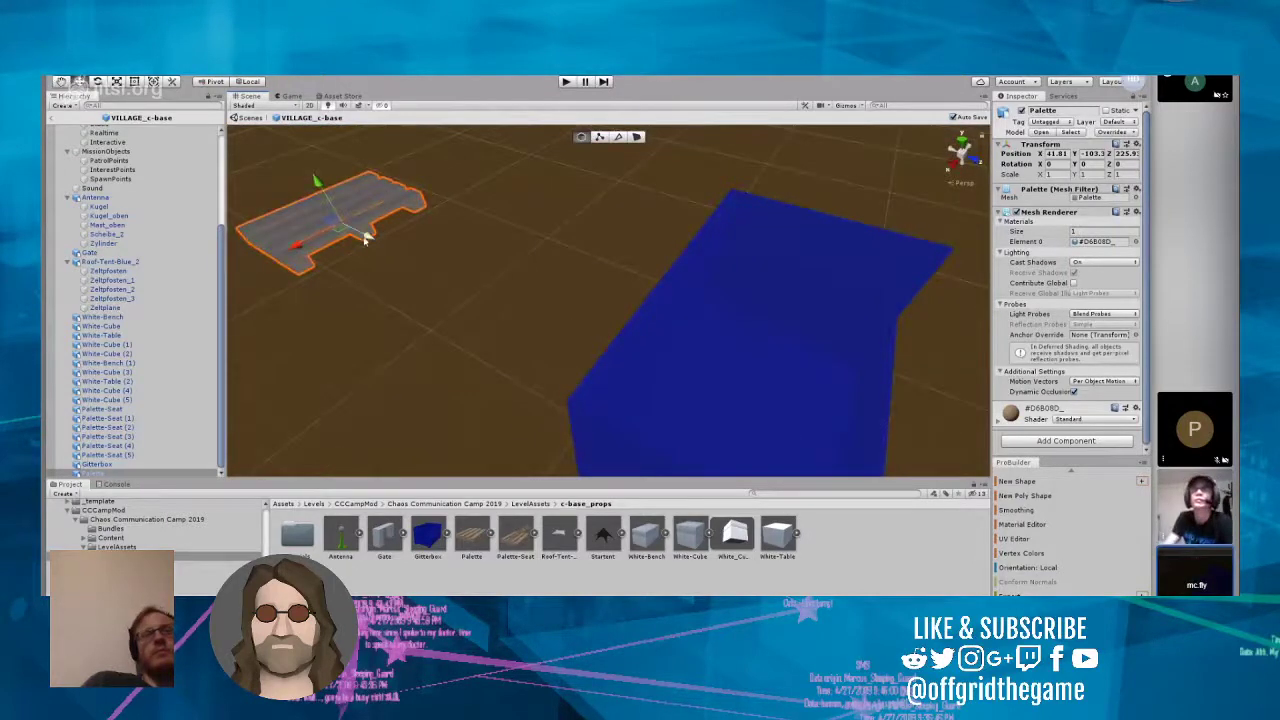
pyautogui.moveTo(371, 246); pyautogui.dragTo(572, 366)
pyautogui.moveTo(753, 403); pyautogui.dragTo(767, 344)
pyautogui.moveTo(767, 344); pyautogui.dragTo(905, 368, button='right')
pyautogui.moveTo(805, 412); pyautogui.dragTo(600, 346, button='right')
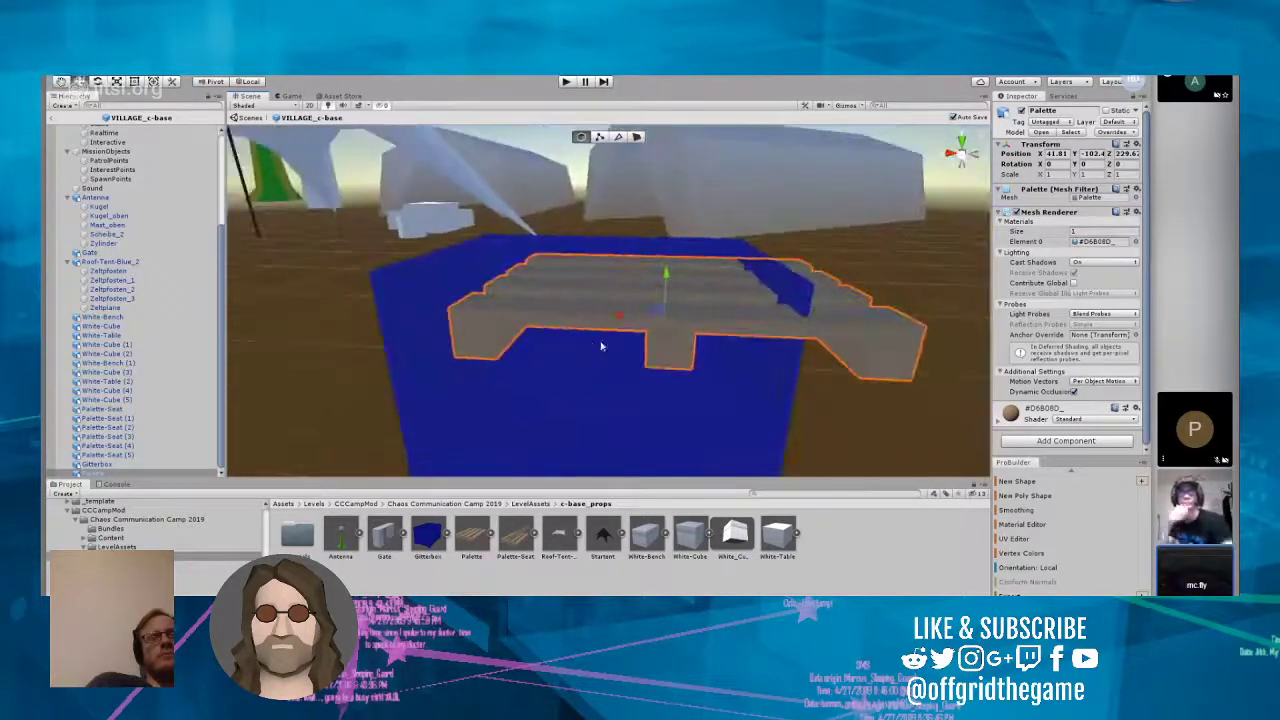
pyautogui.moveTo(617, 318); pyautogui.dragTo(594, 229)
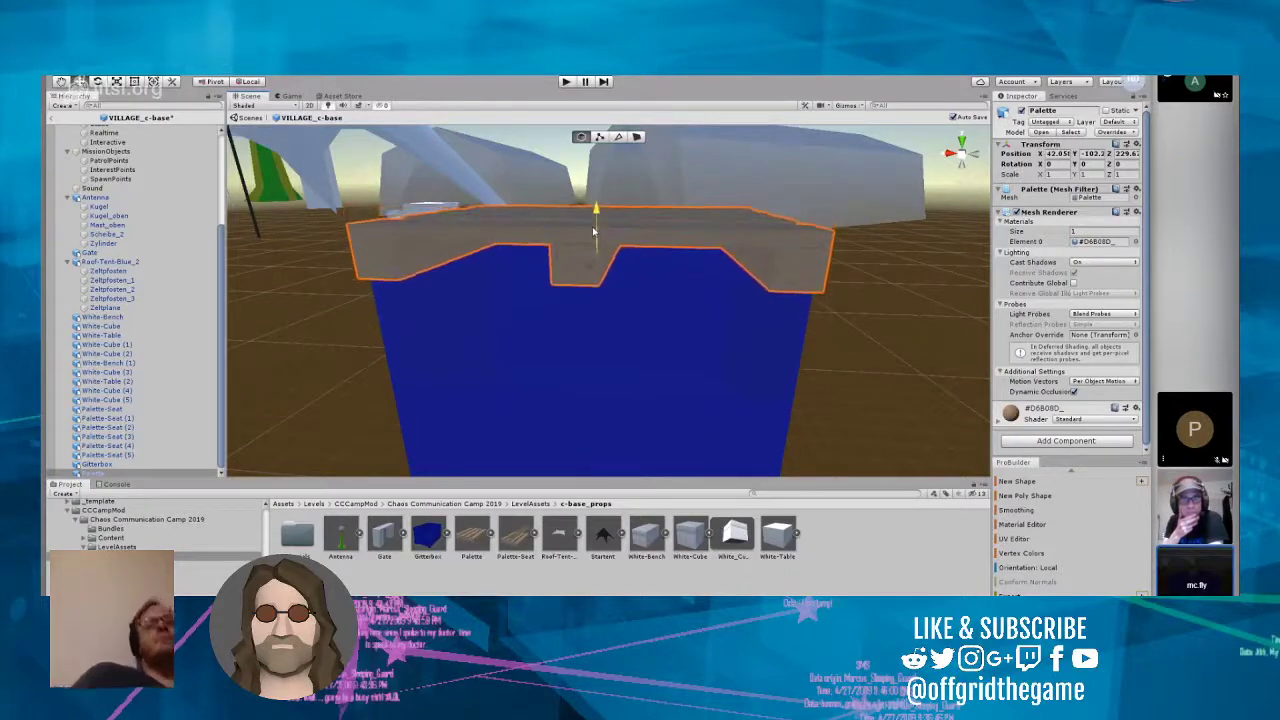
# Step: Select the Gitterbox and the Palette on it together and set their Y rotation to 135
pyautogui.scroll(-5, 632, 280)
pyautogui.scroll(-3, 670, 266)
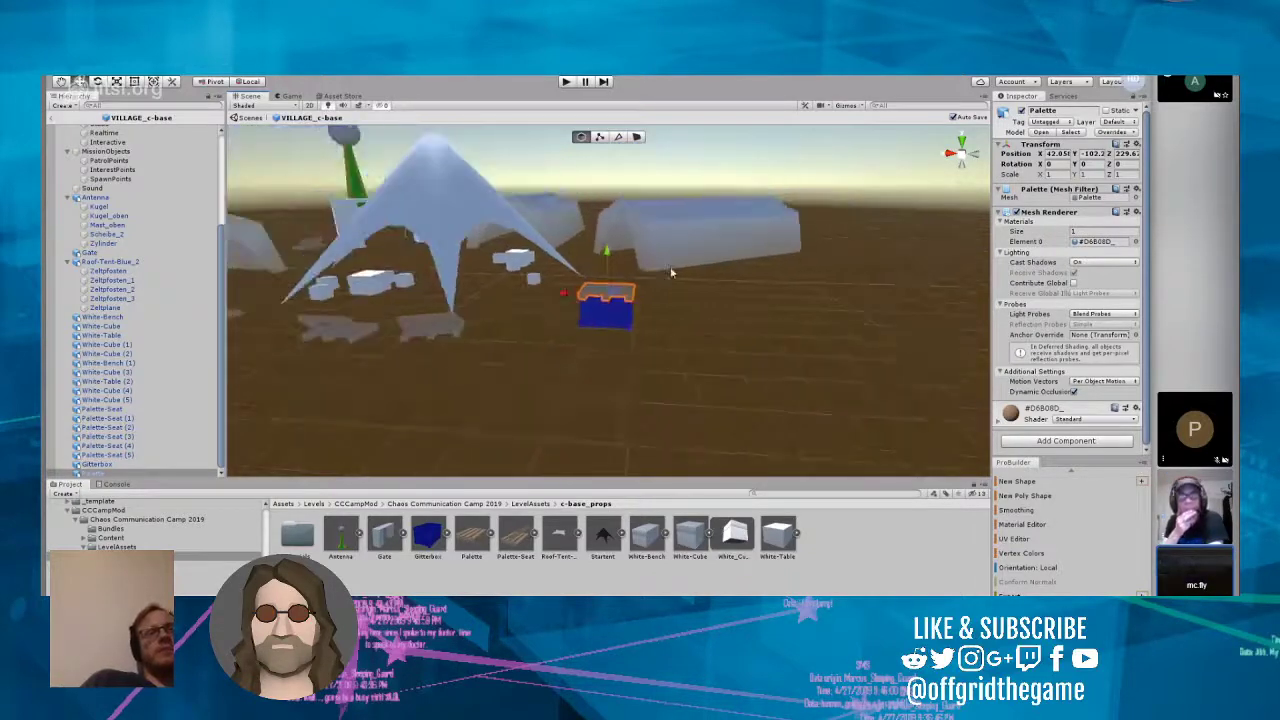
pyautogui.moveTo(663, 228); pyautogui.dragTo(640, 311, button='right')
pyautogui.scroll(-3, 636, 352)
pyautogui.moveTo(635, 355); pyautogui.dragTo(682, 438, button='right')
pyautogui.scroll(5, 617, 261)
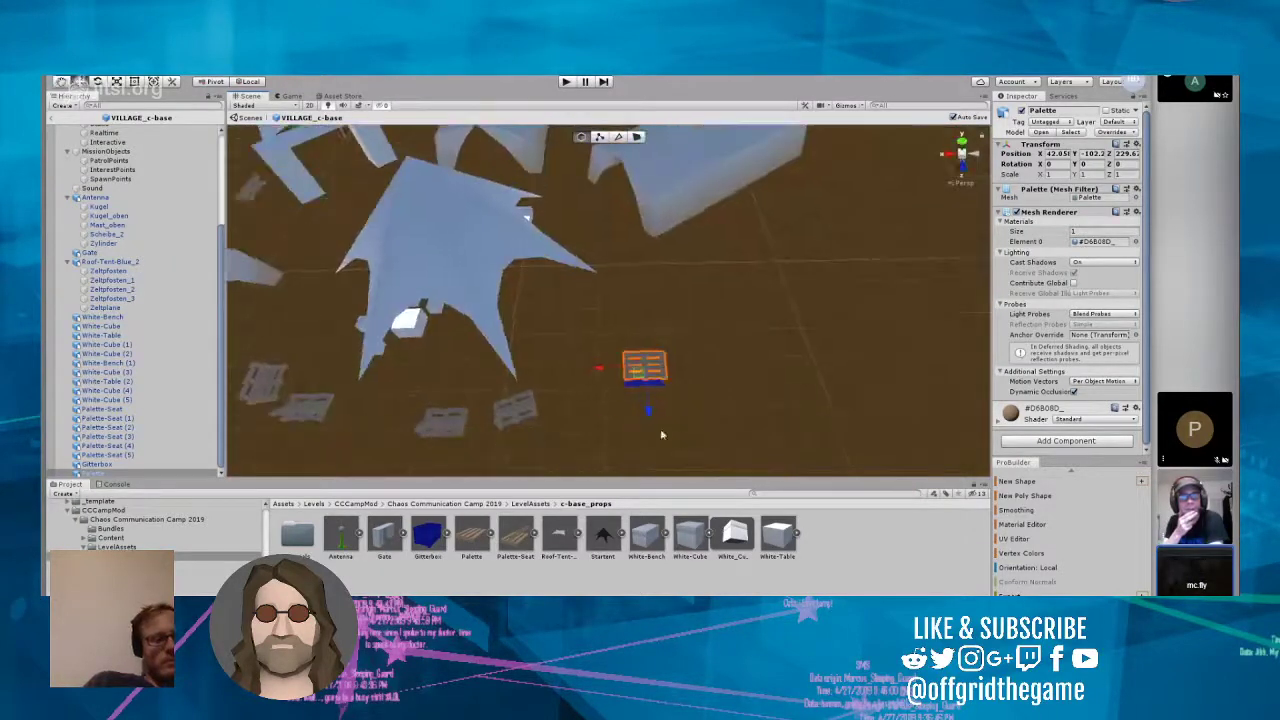
pyautogui.moveTo(575, 313); pyautogui.dragTo(750, 454)
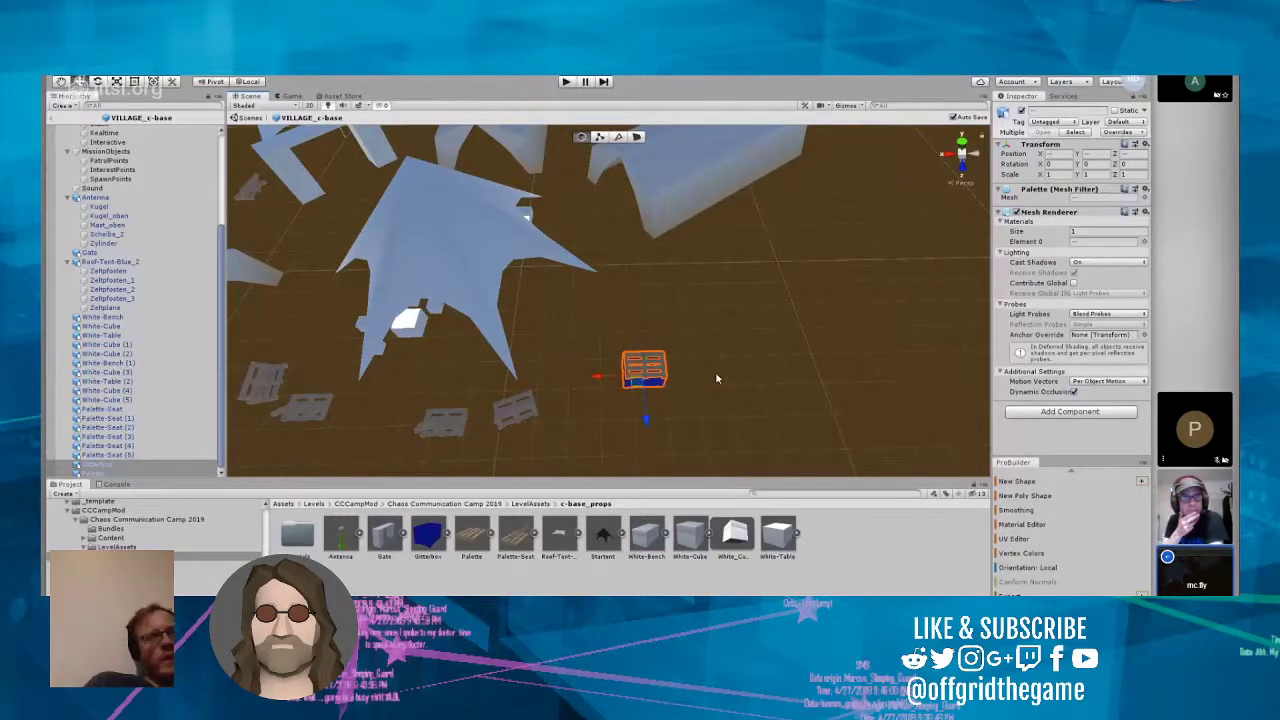
pyautogui.click(1087, 164)
pyautogui.write('135')
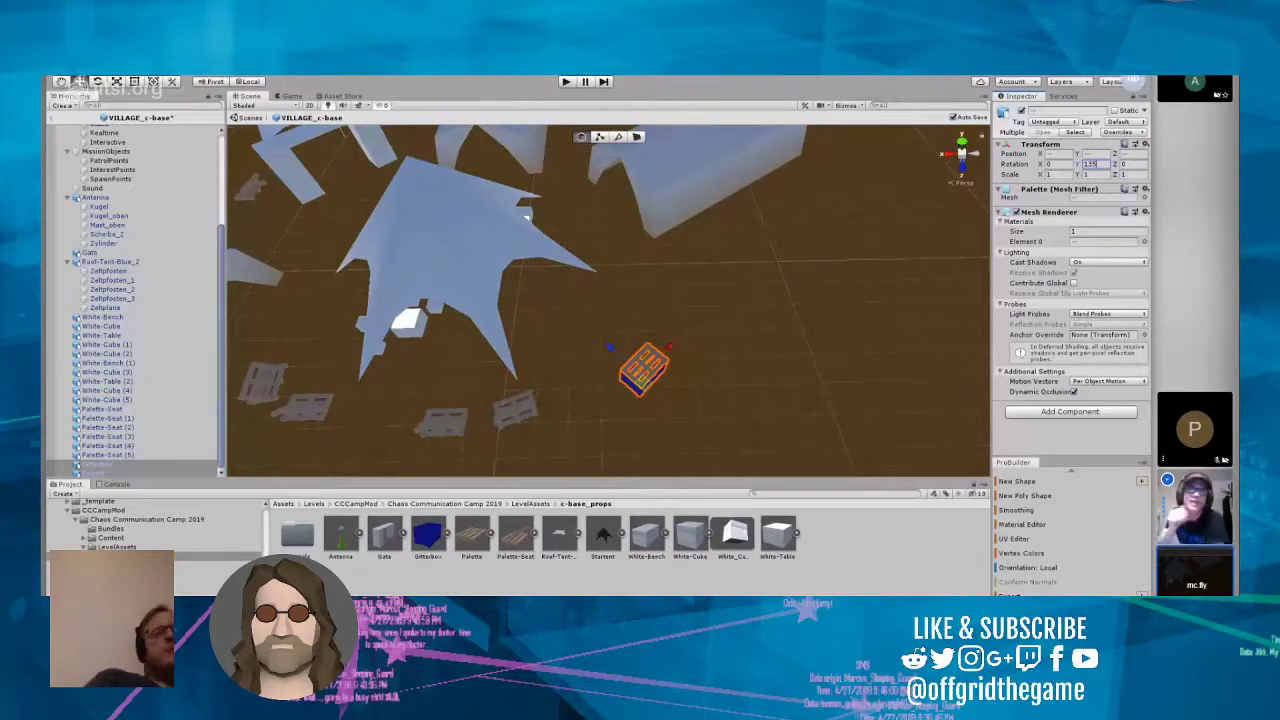
# Step: Set the Y rotation of the Gitterbox and its Palette to 315
pyautogui.scroll(10, 789, 380)
pyautogui.moveTo(789, 380); pyautogui.dragTo(541, 217, button='right')
pyautogui.press('w')
pyautogui.moveTo(894, 234); pyautogui.dragTo(636, 292, button='right')
pyautogui.scroll(-6, 586, 273)
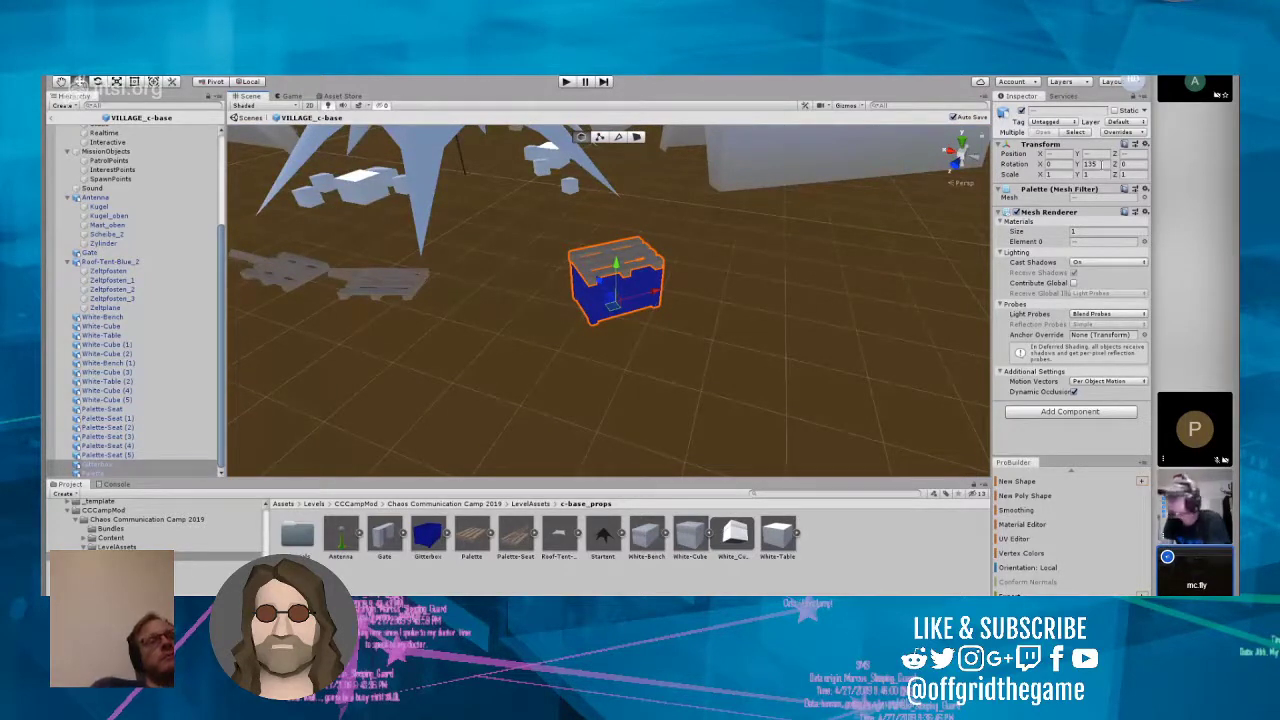
pyautogui.click(1093, 164)
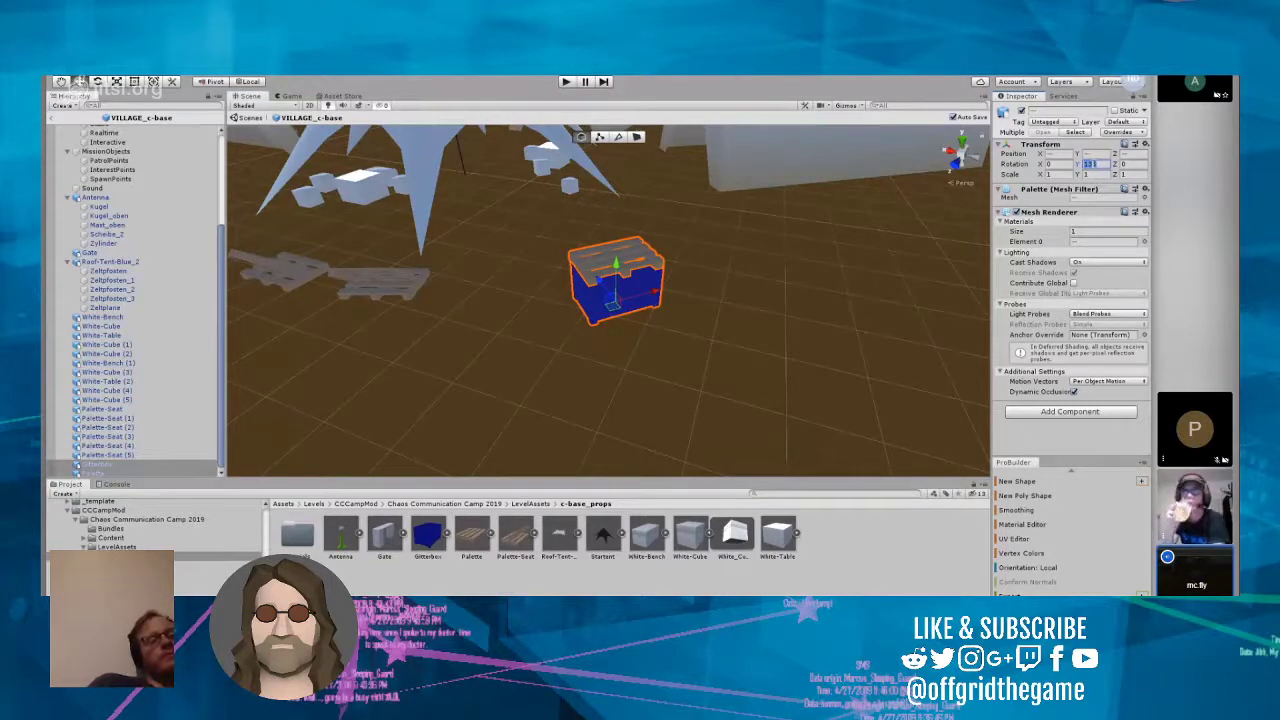
pyautogui.write('315')
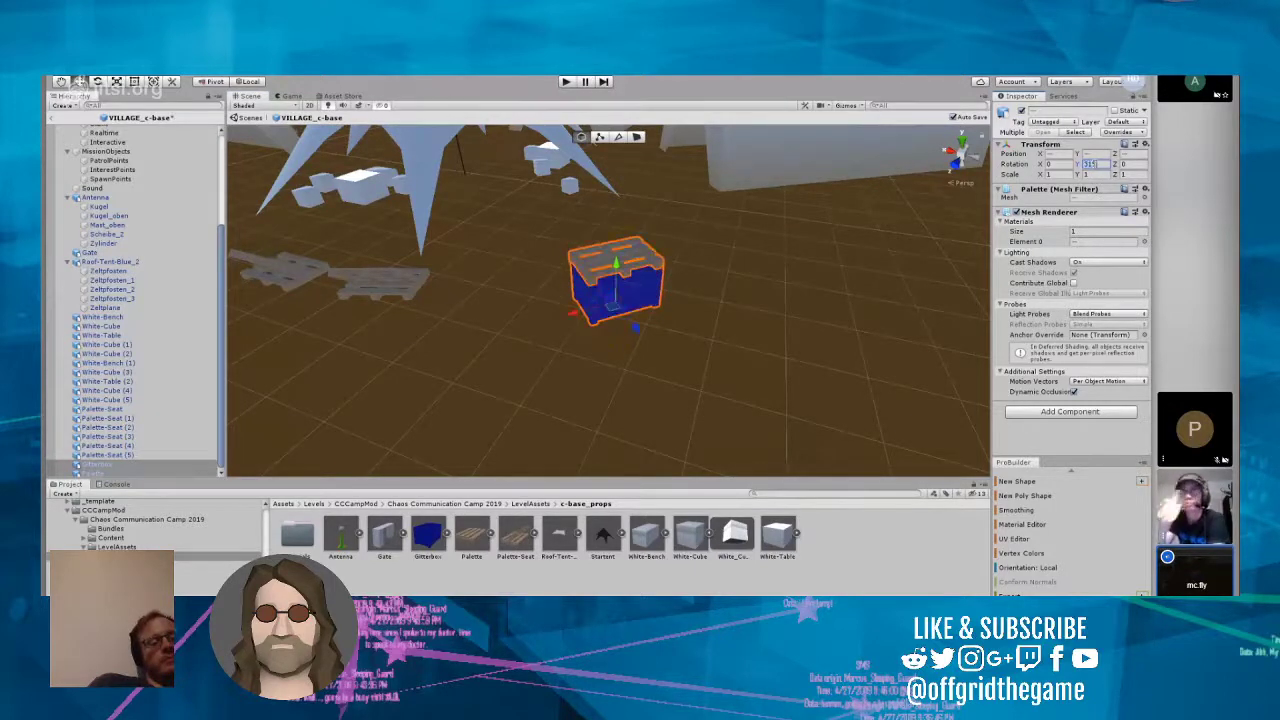
pyautogui.click(833, 241)
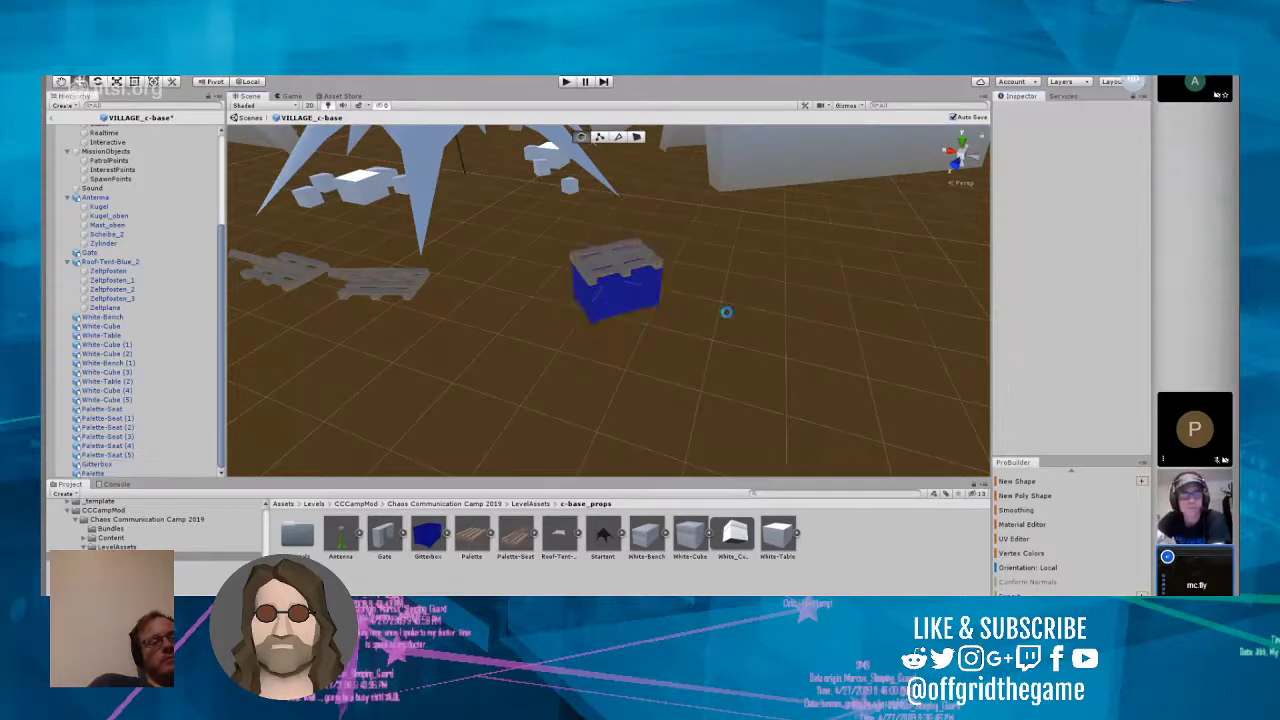
# Step: Move the Gitterbox and its Palette together to the opening between two legs of the star-shaped tent
pyautogui.scroll(8, 717, 323)
pyautogui.moveTo(717, 324); pyautogui.dragTo(680, 304, button='right')
pyautogui.scroll(-8, 680, 304)
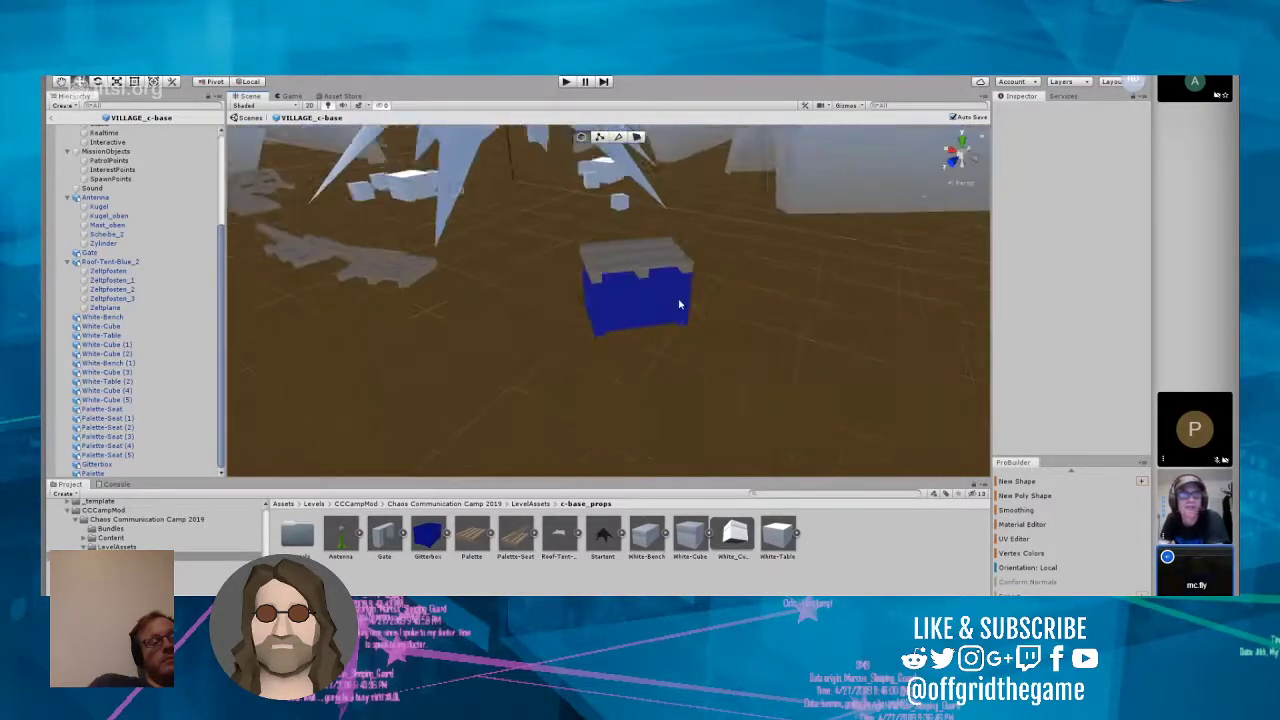
pyautogui.click(638, 290)
pyautogui.moveTo(649, 302); pyautogui.dragTo(604, 229)
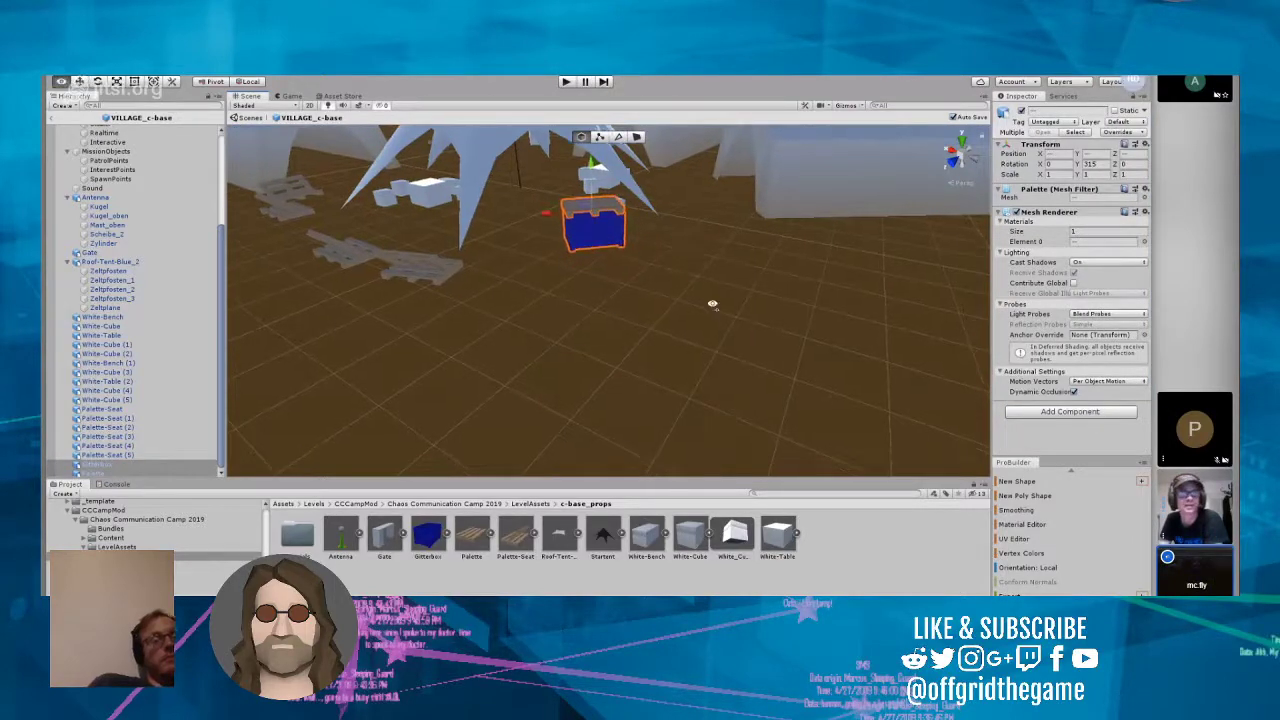
pyautogui.moveTo(711, 303); pyautogui.dragTo(629, 404, button='right')
pyautogui.press('w')
pyautogui.press('s')
pyautogui.moveTo(526, 294); pyautogui.dragTo(782, 480)
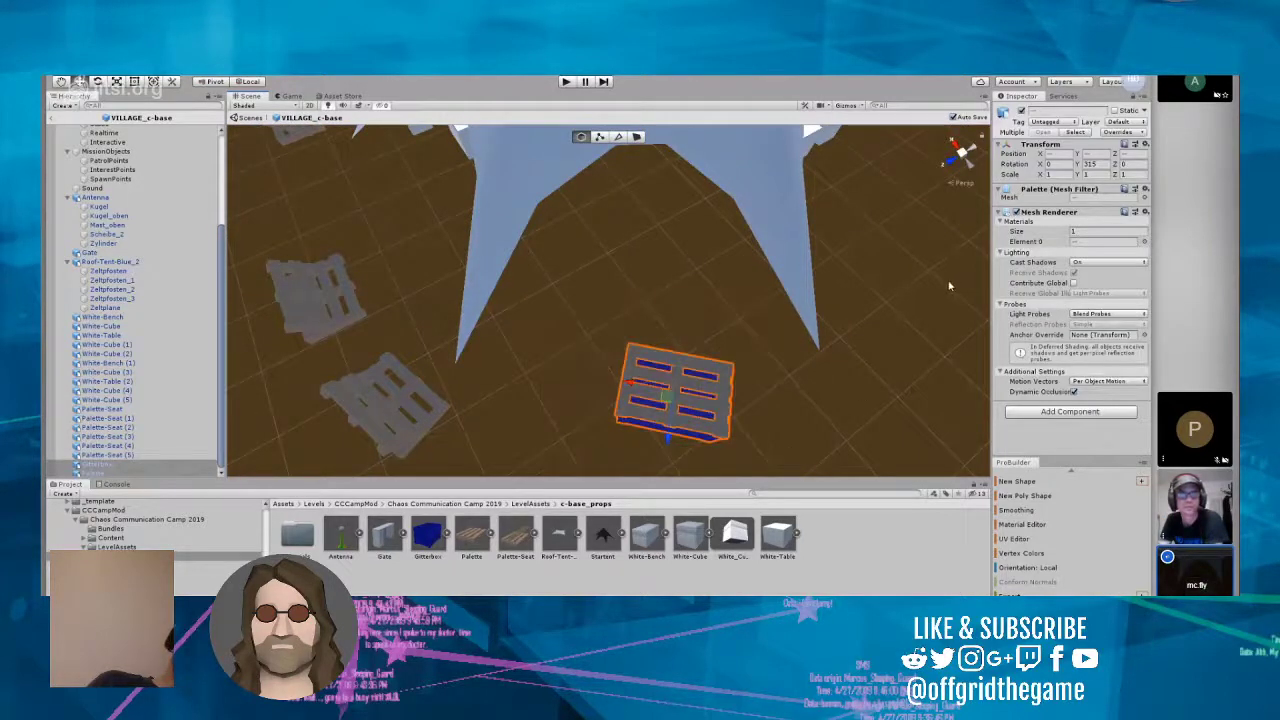
# Step: Set the Y rotation of the Gitterbox and its Palette to 290 and shift the pair slightly closer to the star-shaped tent
pyautogui.click(1090, 165)
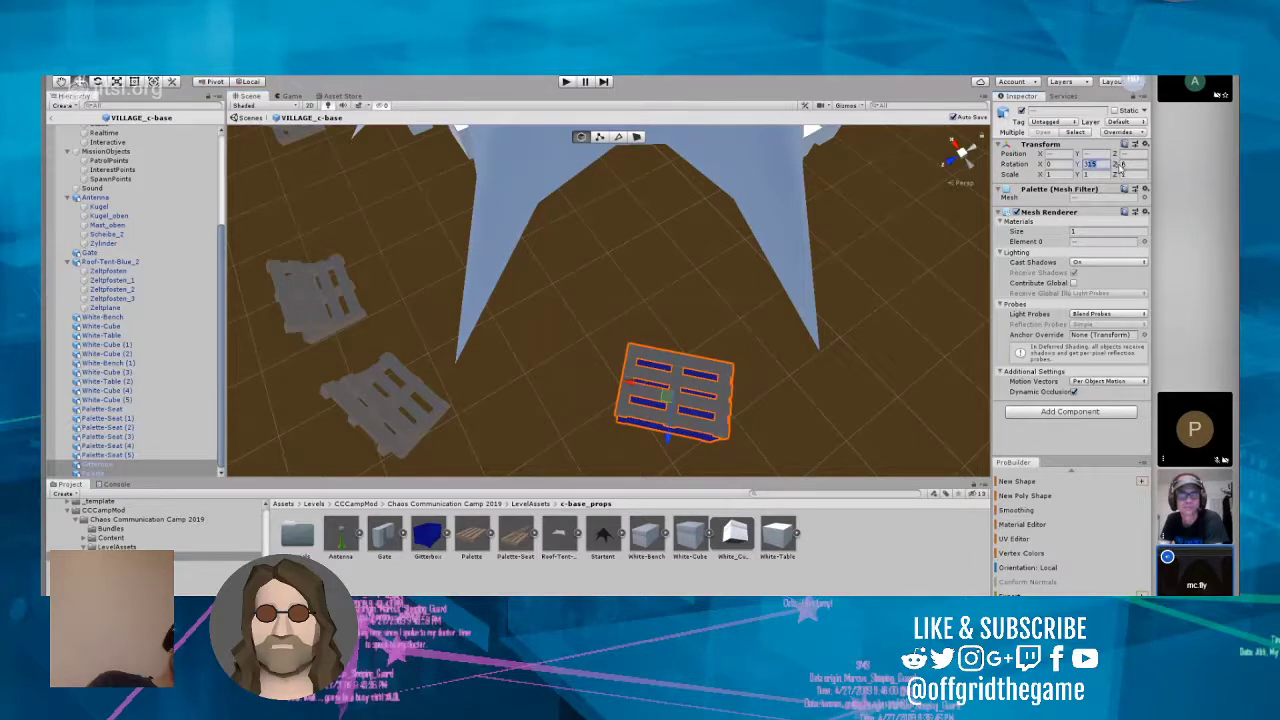
pyautogui.write('300')
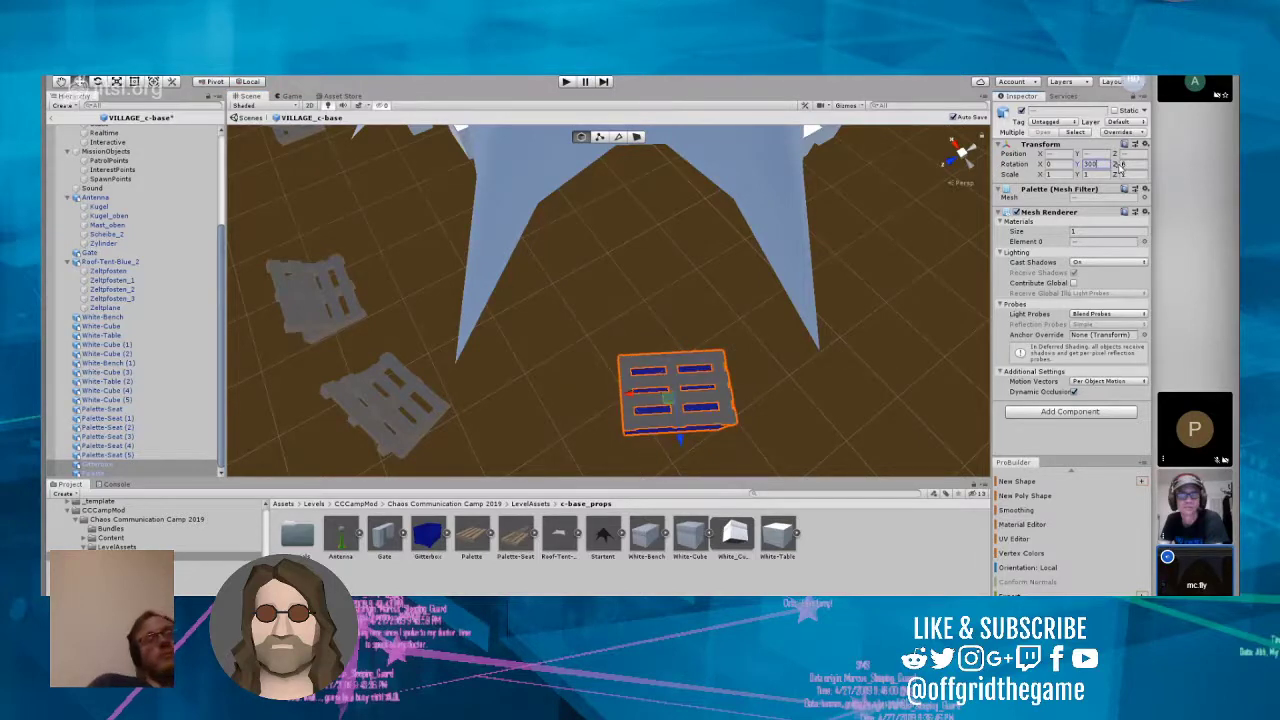
pyautogui.press('BackSpace')
pyautogui.press('BackSpace')
pyautogui.press('BackSpace')
pyautogui.write('290')
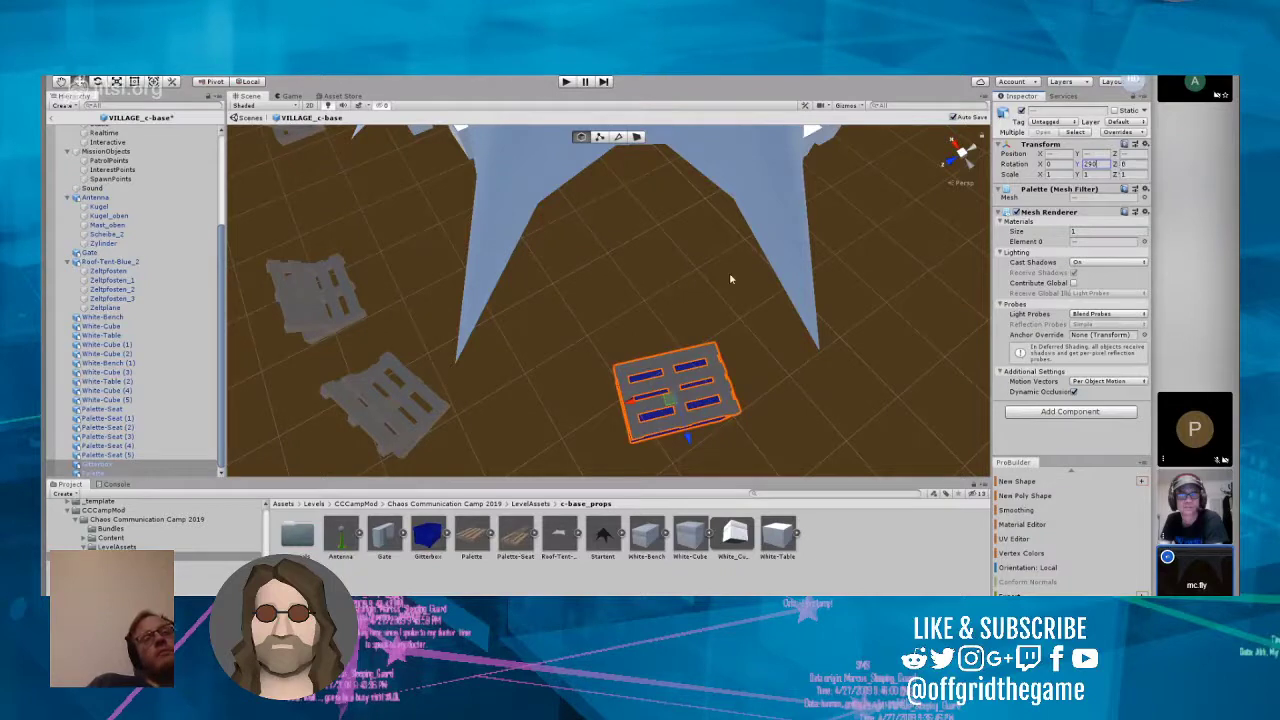
pyautogui.click(686, 284)
pyautogui.click(640, 378)
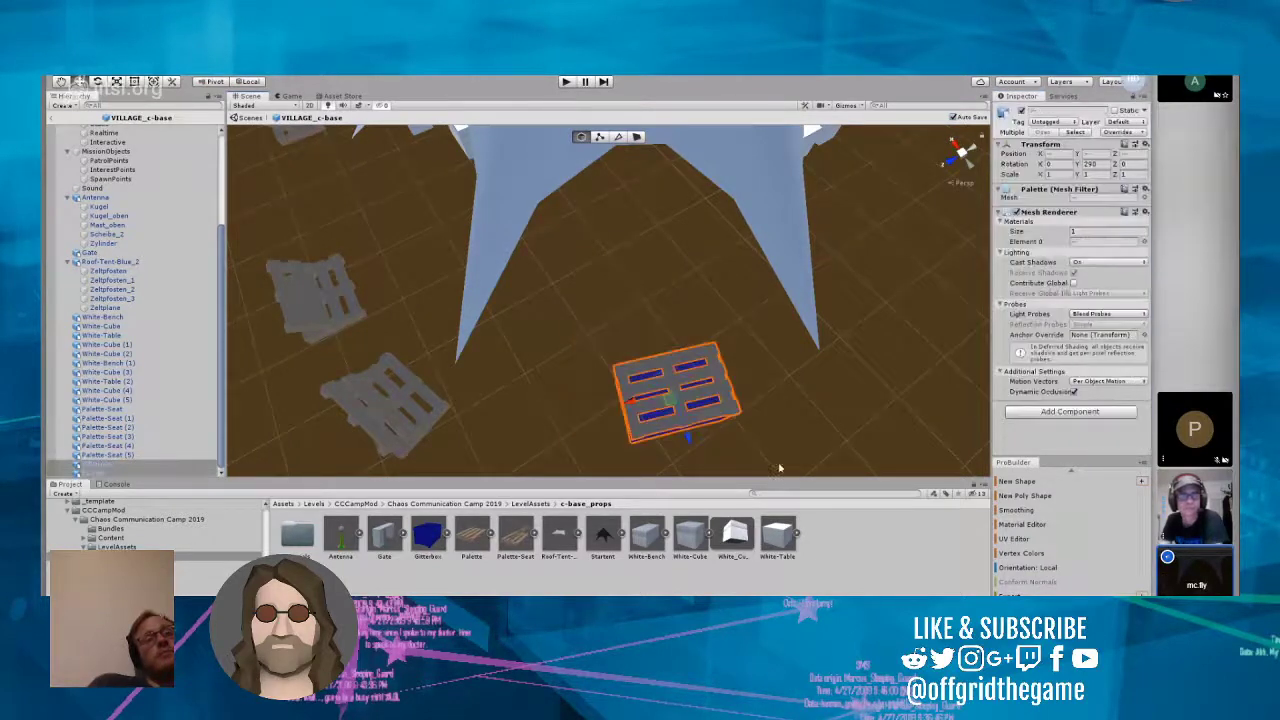
pyautogui.moveTo(704, 456); pyautogui.dragTo(683, 393)
# Step: Shift Palette-Seat (1) and Palette-Seat away from the Gitterbox side, keeping them as neighbours beside the tent leg, and save the prefab
pyautogui.click(396, 408)
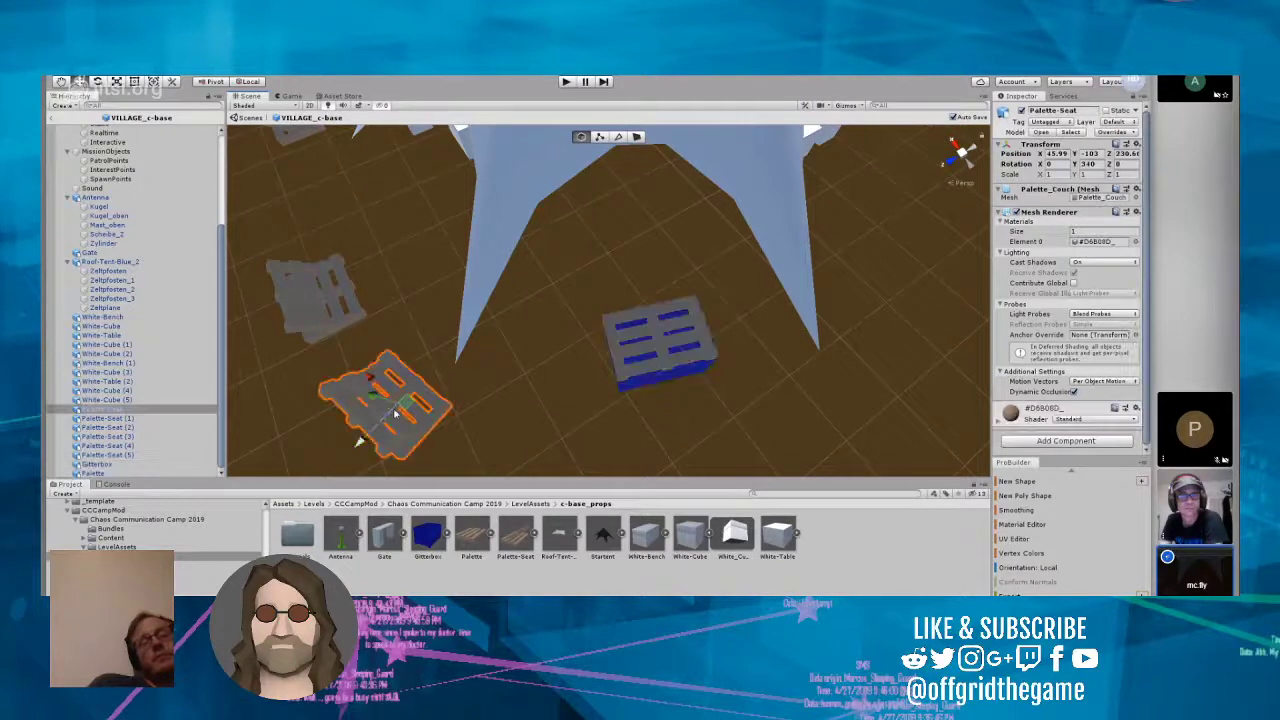
pyautogui.click(344, 309)
pyautogui.moveTo(316, 268); pyautogui.dragTo(298, 216)
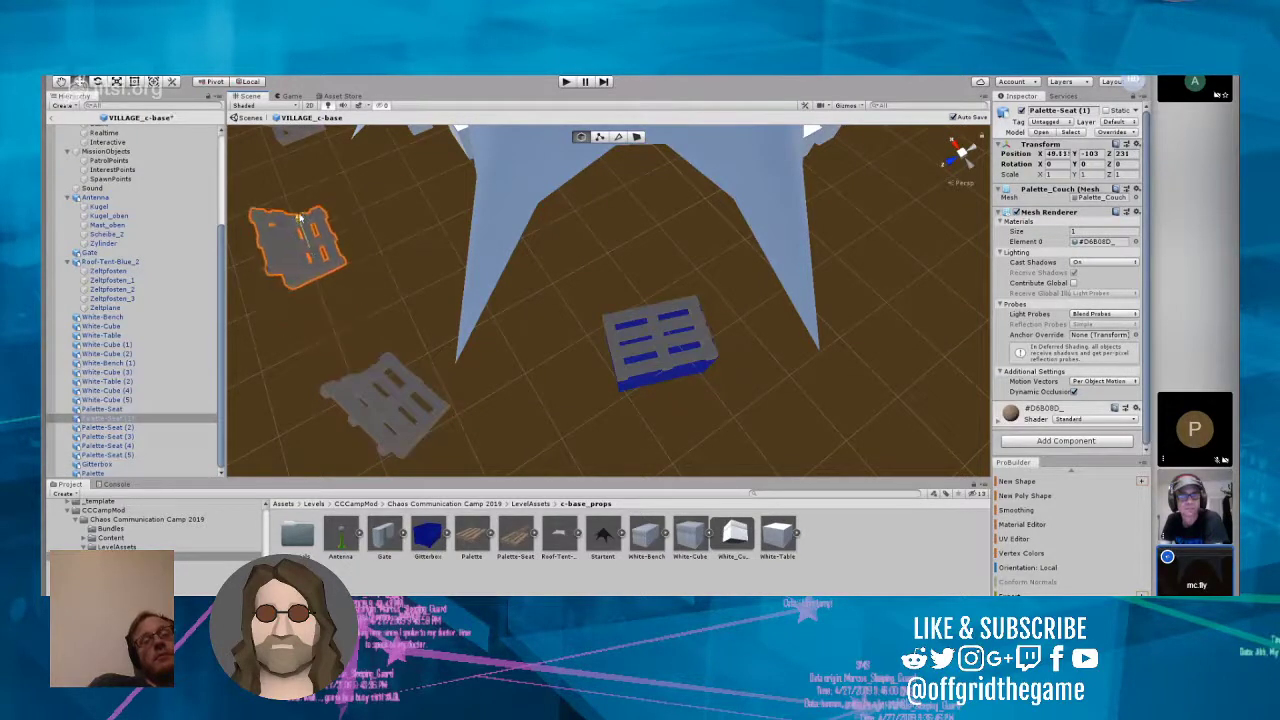
pyautogui.click(364, 390)
pyautogui.moveTo(372, 374); pyautogui.dragTo(368, 328)
pyautogui.hotkey('ctrl', 's')
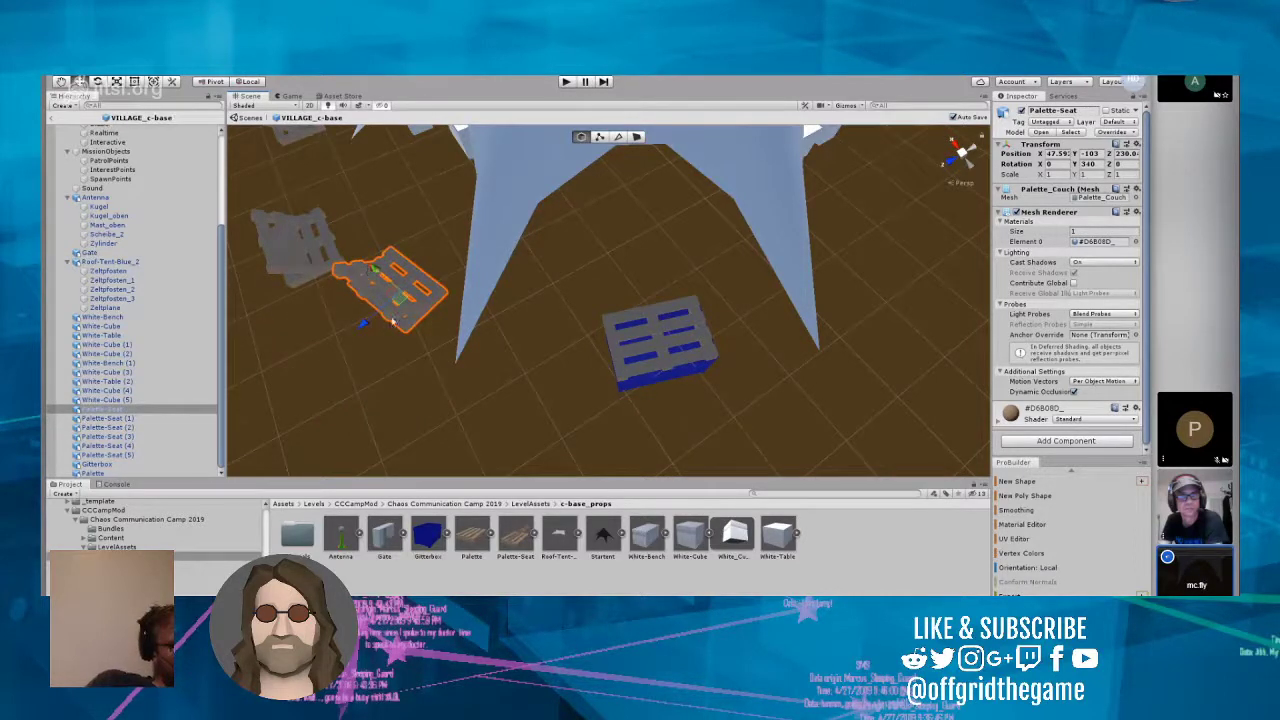
# Step: Adjust the spacing of Palette-Seat and Palette-Seat (1) beside the tent leg, moving Palette-Seat (1) closer to the star-shaped tent
pyautogui.moveTo(393, 321); pyautogui.dragTo(648, 413, button='right')
pyautogui.scroll(3, 352, 297)
pyautogui.moveTo(574, 470); pyautogui.dragTo(641, 458)
pyautogui.moveTo(612, 360); pyautogui.dragTo(537, 414, button='right')
pyautogui.click(450, 336)
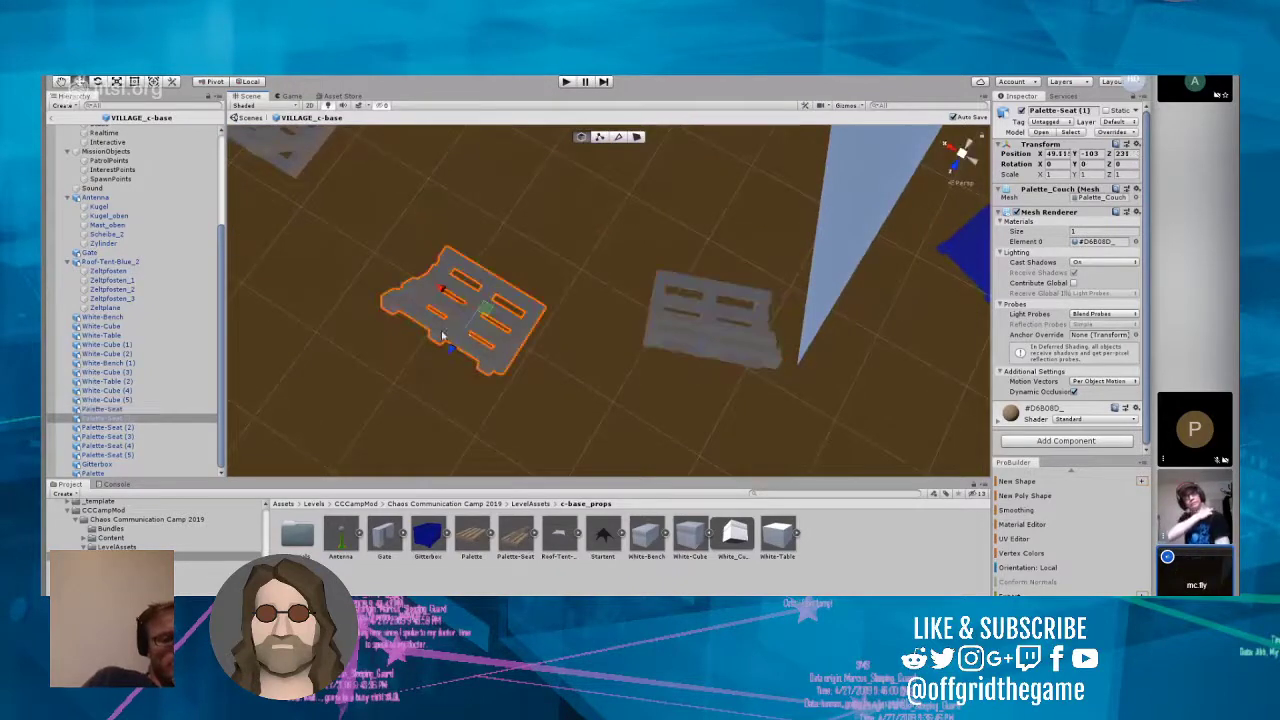
pyautogui.moveTo(451, 340); pyautogui.dragTo(507, 270)
pyautogui.moveTo(500, 349); pyautogui.dragTo(772, 337, button='right')
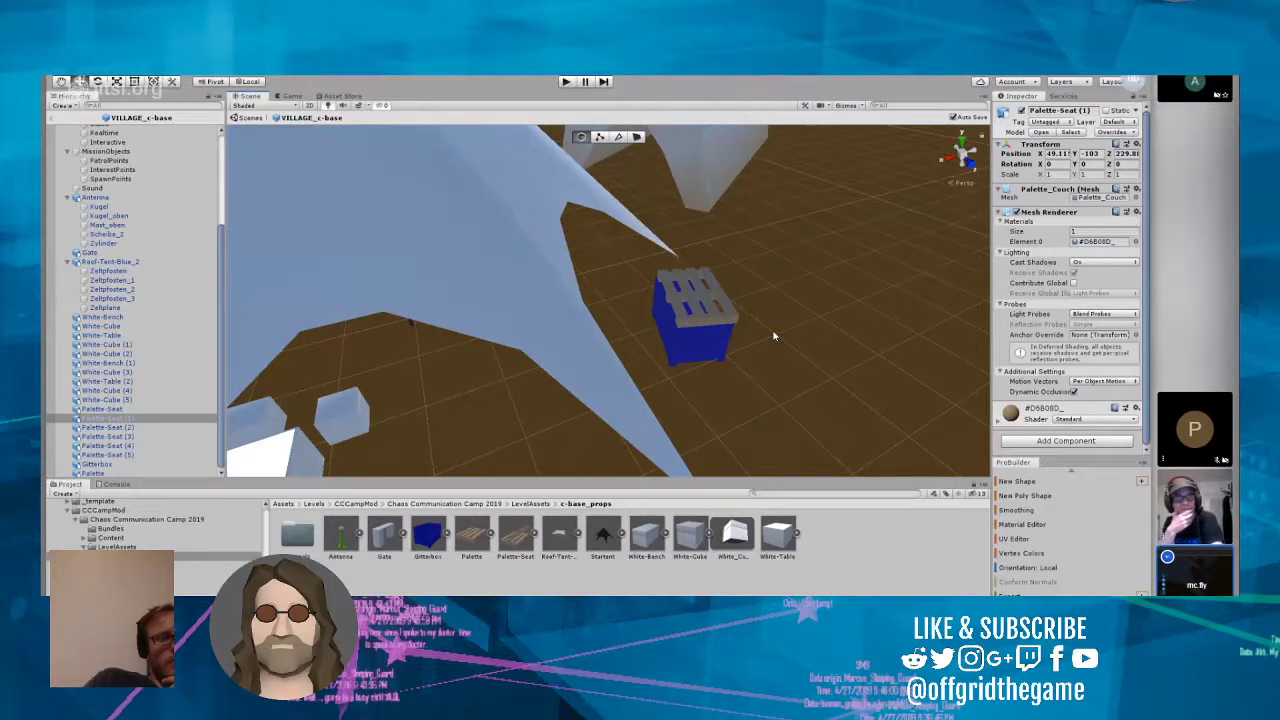
pyautogui.moveTo(772, 337)
pyautogui.mouseDown(button='right')
pyautogui.moveTo(800, 331)
pyautogui.moveTo(765, 337)
pyautogui.mouseUp(button='right')
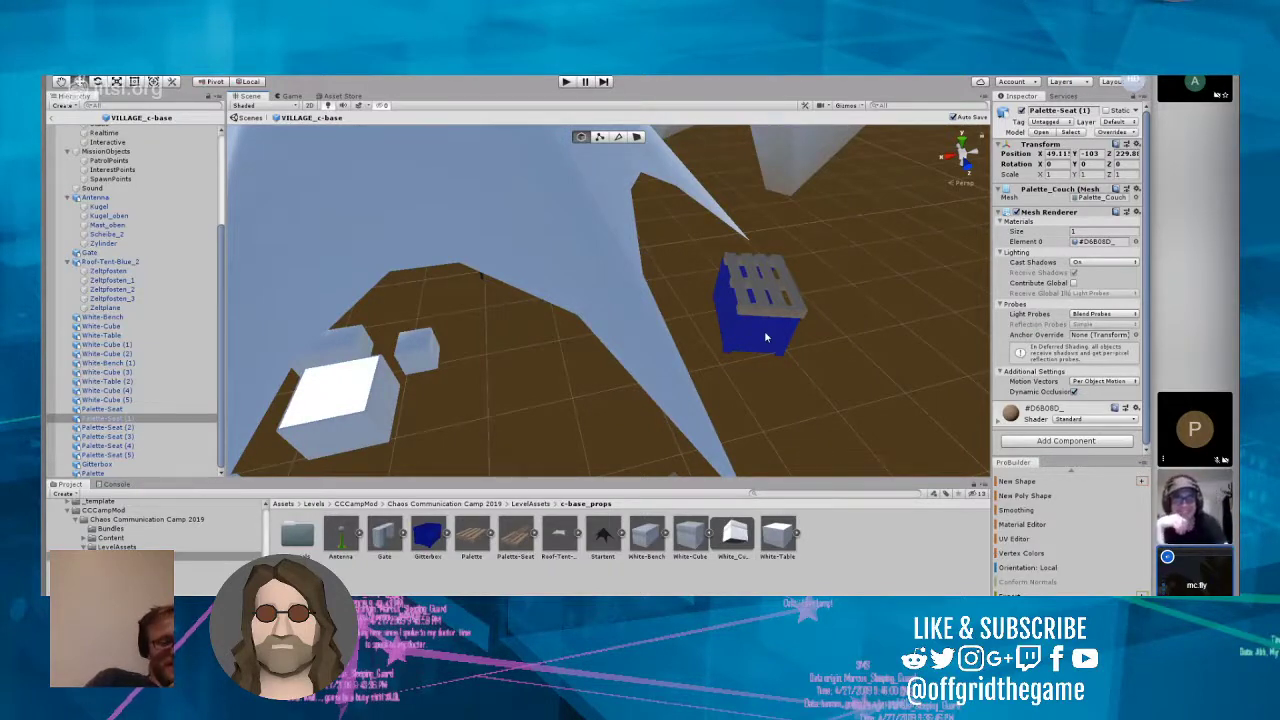
pyautogui.moveTo(803, 368); pyautogui.dragTo(668, 355, button='right')
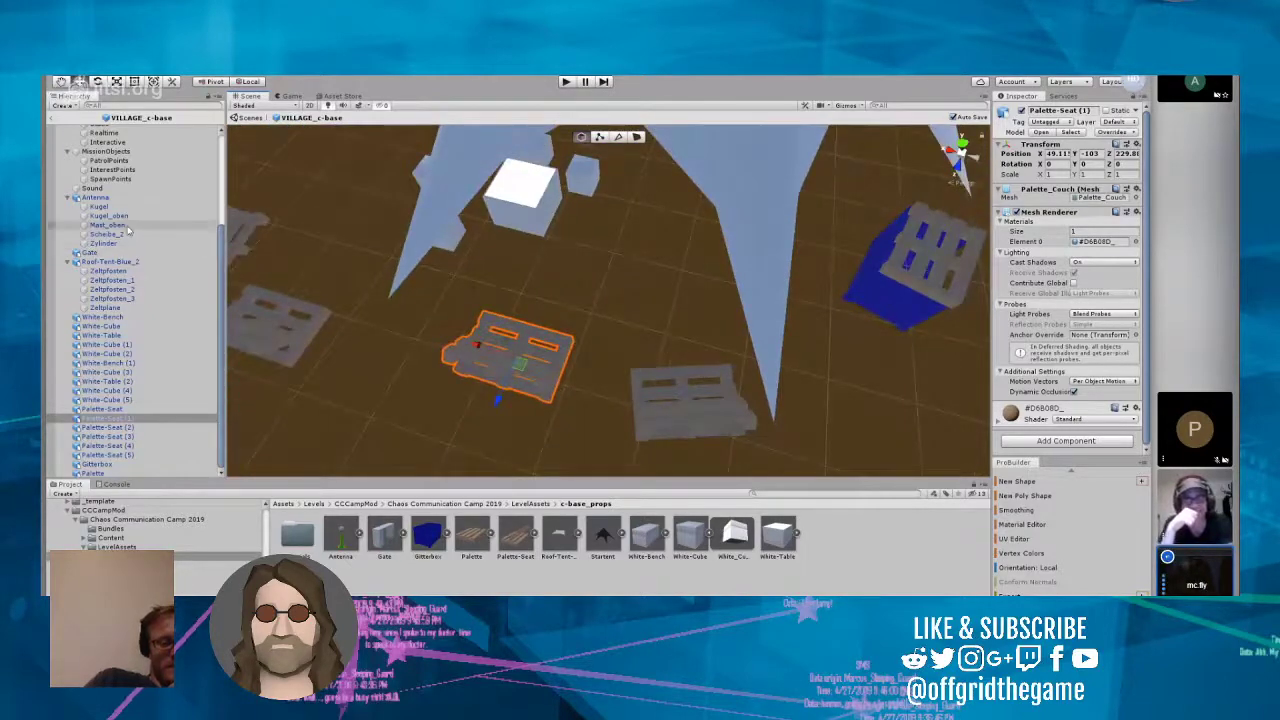
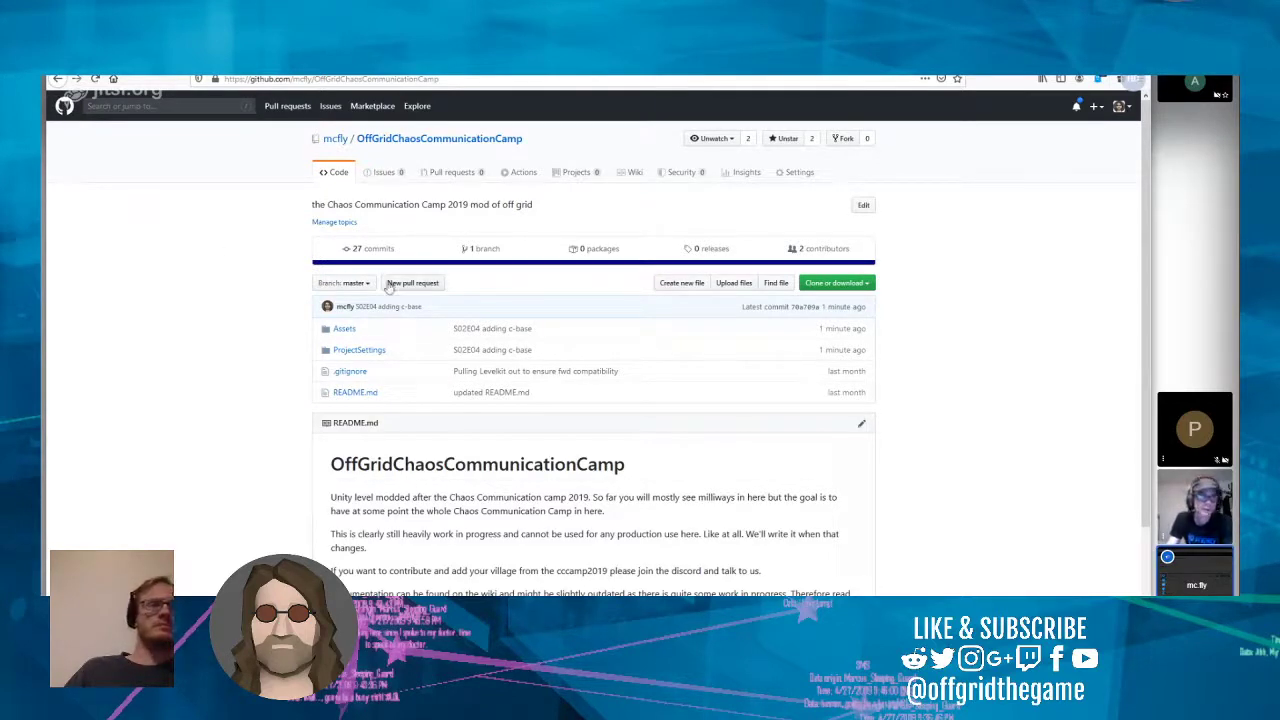
# Step: Review the repository's commit history and the changed files of the S02E04 adding c-base commit on GitHub, returning to the repository's code page
pyautogui.click(372, 248)
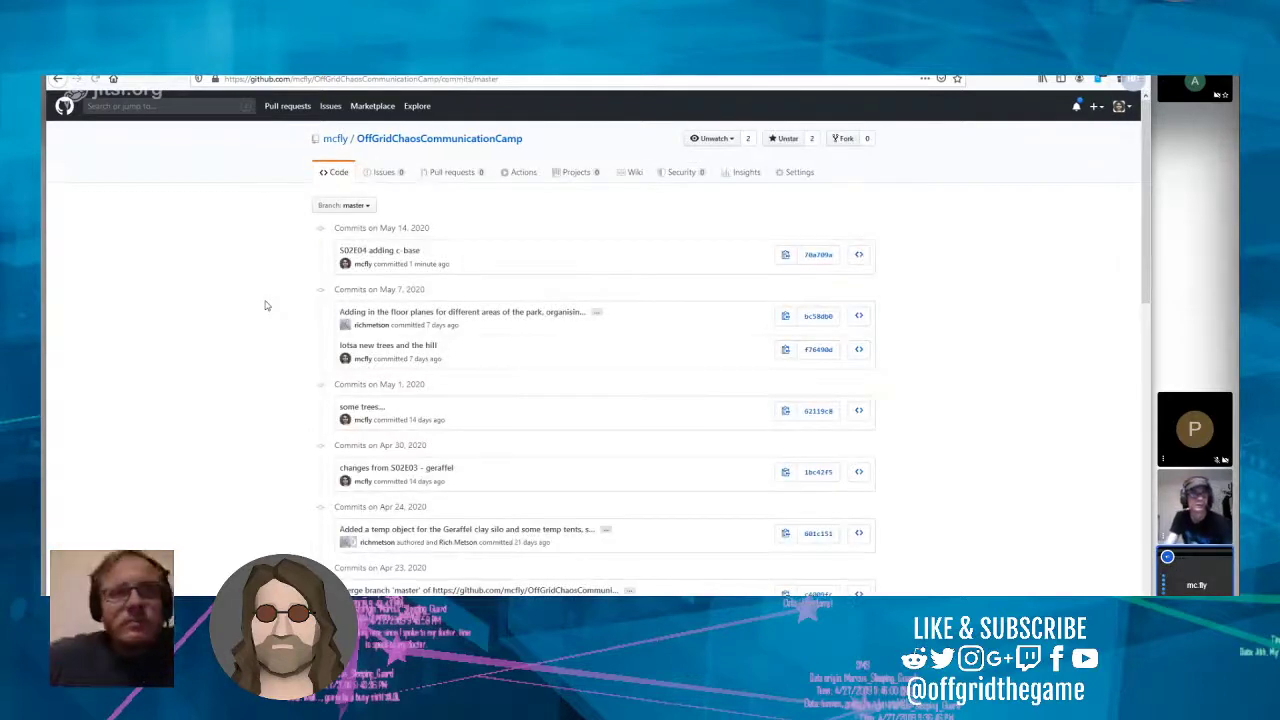
pyautogui.scroll(-2, 265, 305)
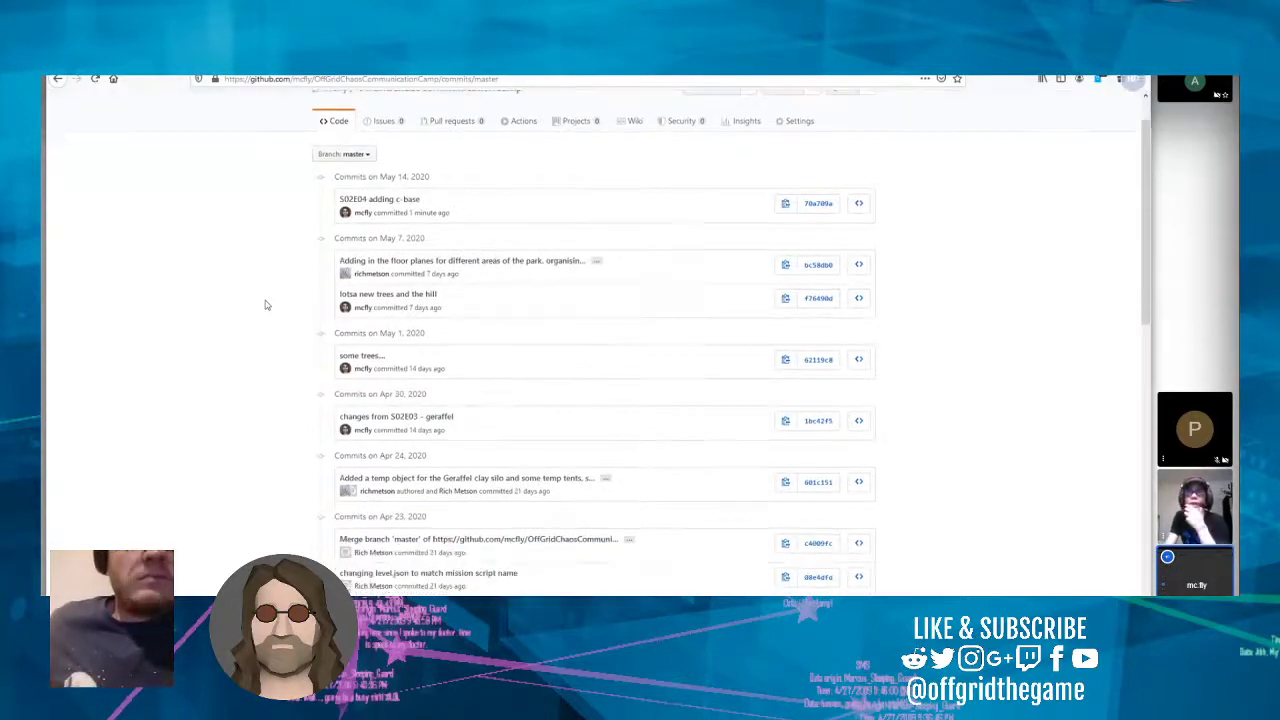
pyautogui.scroll(2, 265, 305)
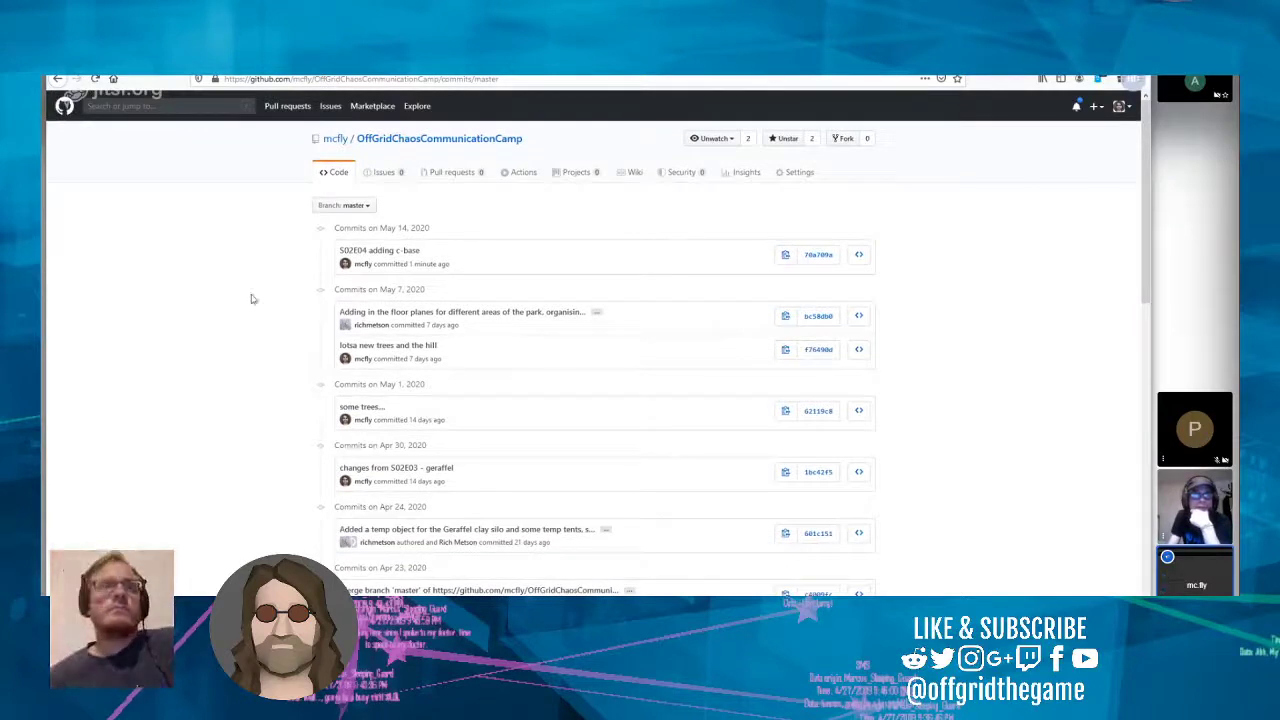
pyautogui.click(408, 258)
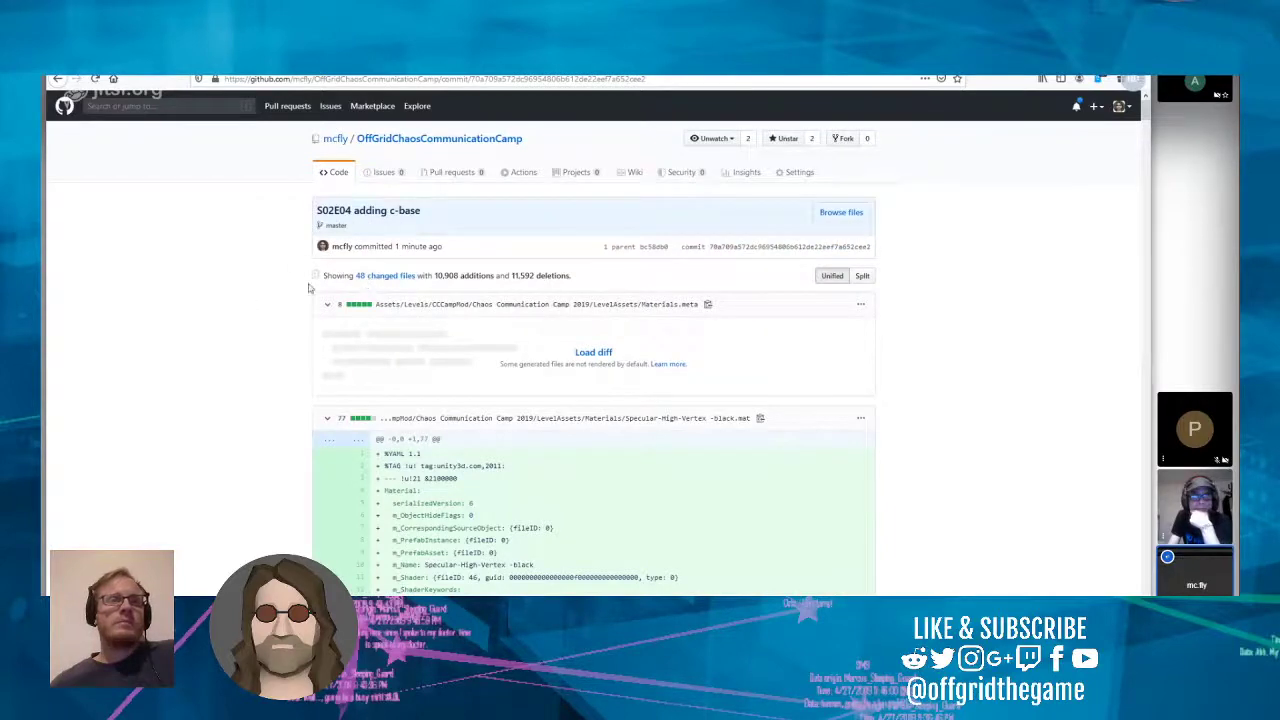
pyautogui.scroll(-5, 282, 288)
pyautogui.scroll(5, 282, 288)
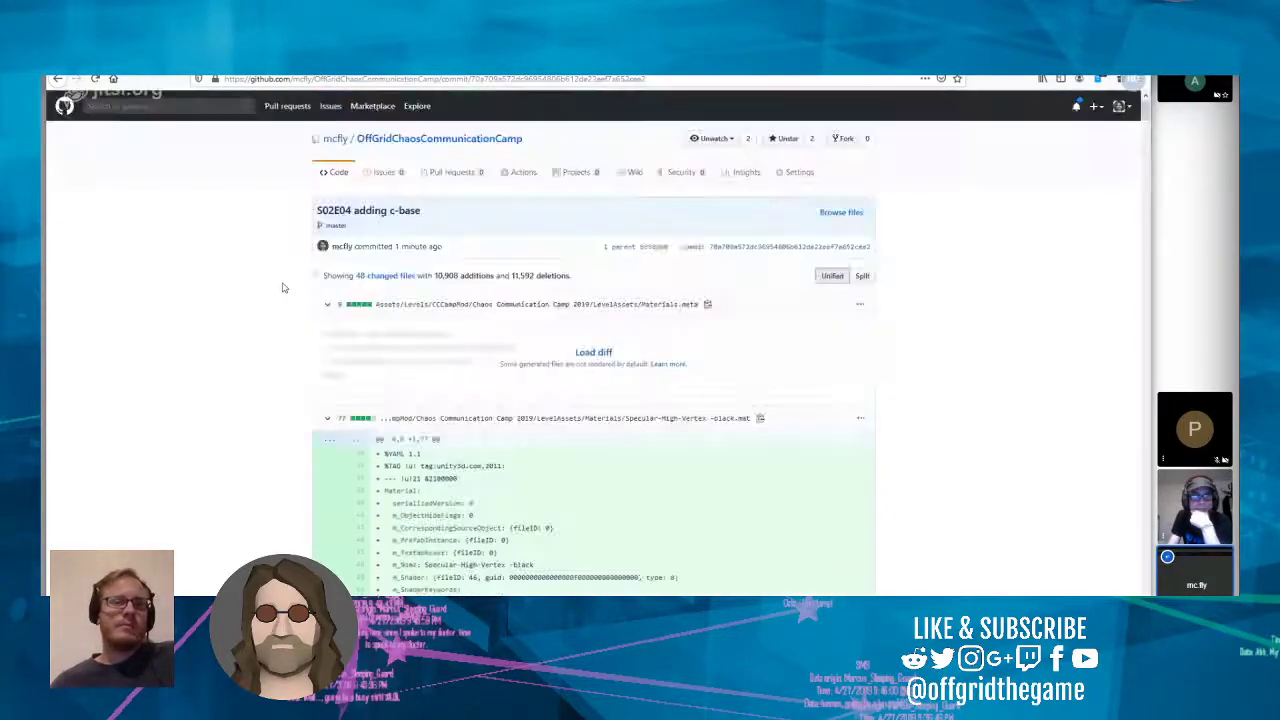
pyautogui.click(339, 175)
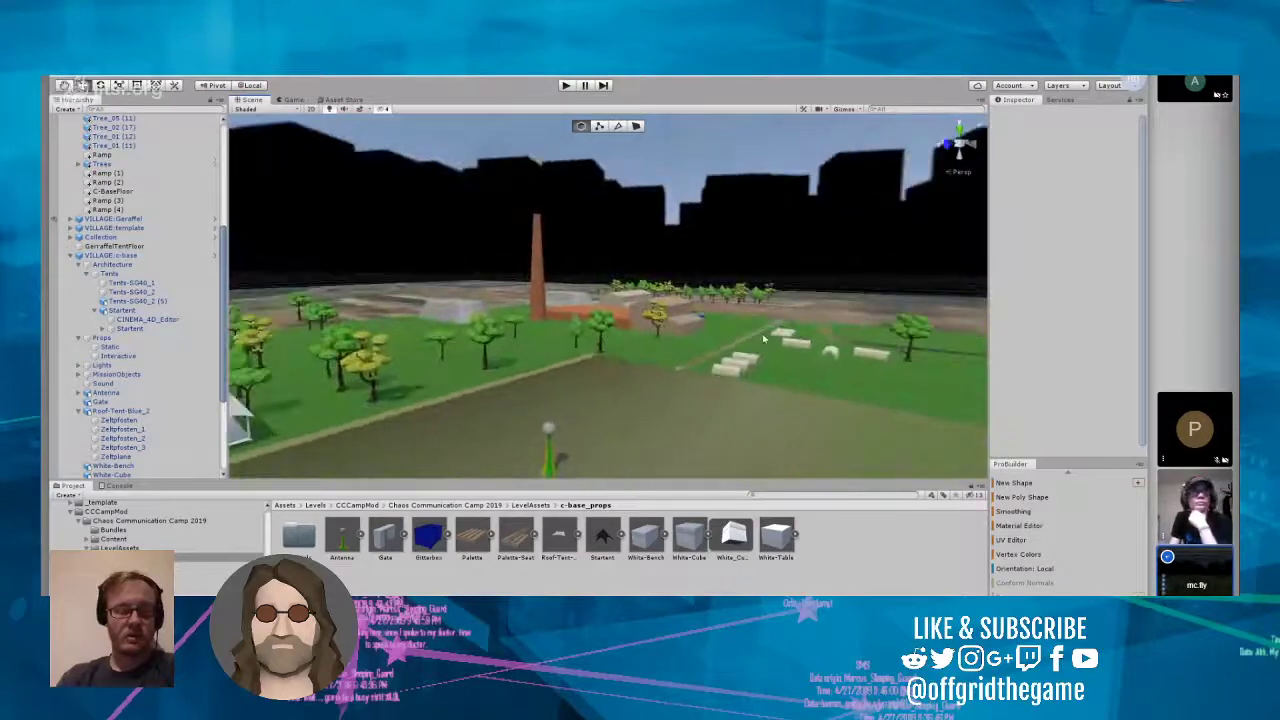
# Step: Switch to Unity and survey the level from the antenna across to the tent village beside the brick production buildings
pyautogui.scroll(6, 693, 334)
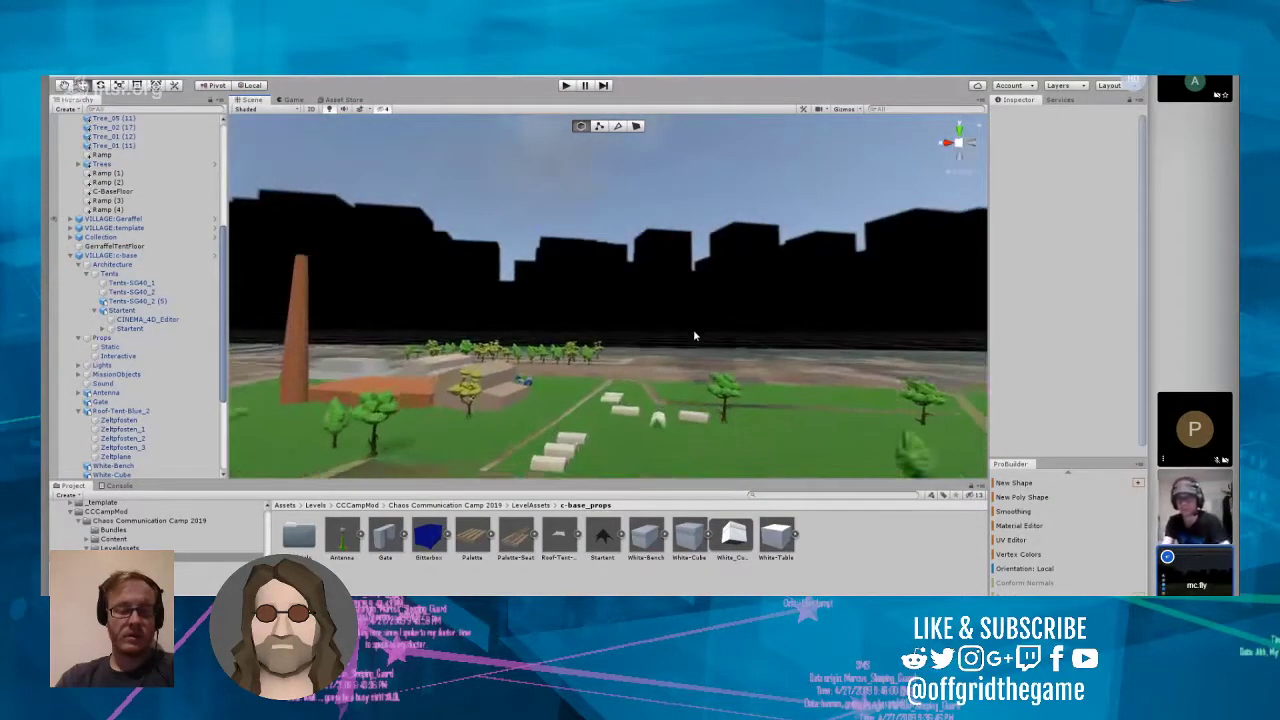
pyautogui.scroll(6, 688, 336)
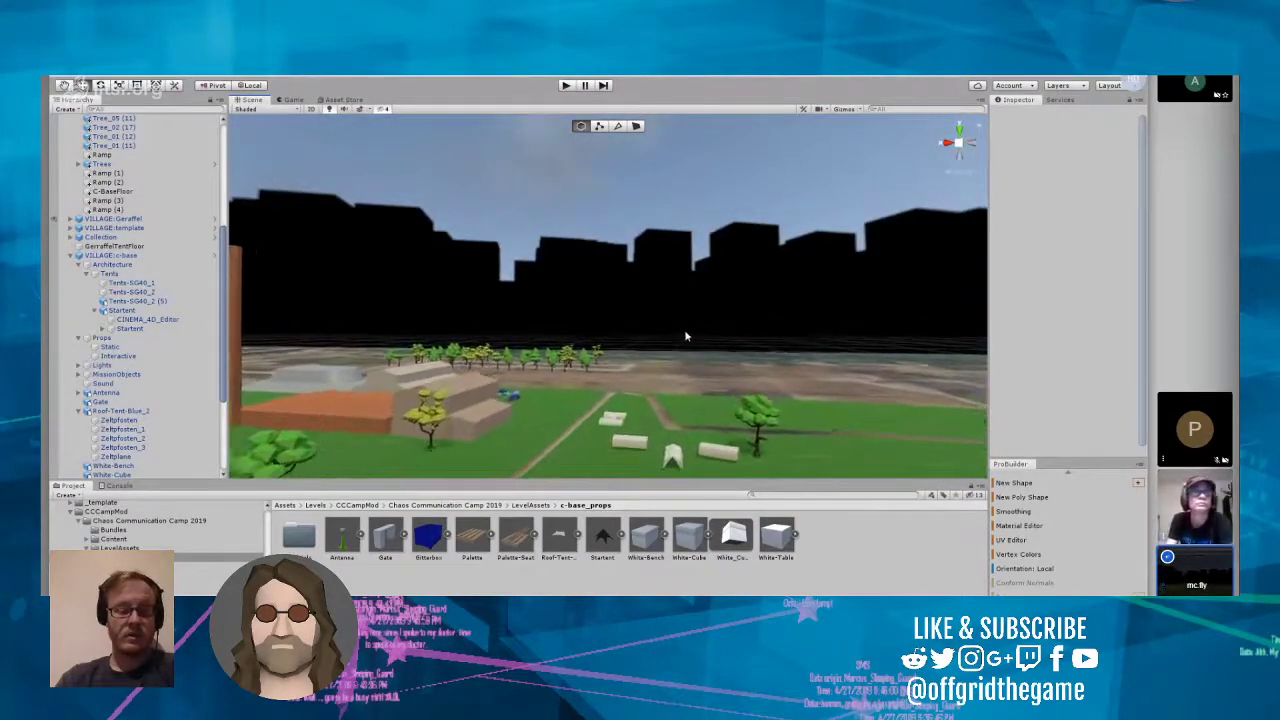
pyautogui.scroll(4, 686, 336)
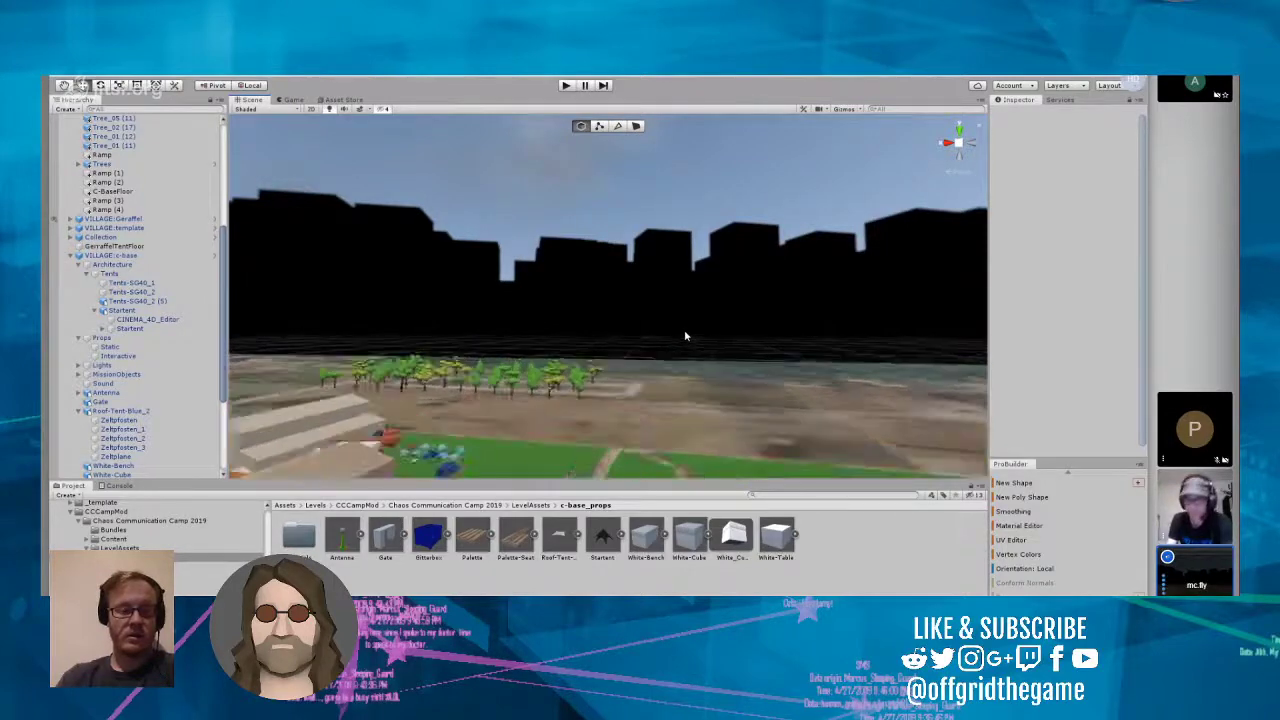
pyautogui.keyDown('alt'); pyautogui.moveTo(686, 336); pyautogui.dragTo(646, 375); pyautogui.keyUp('alt')
pyautogui.scroll(3, 683, 363)
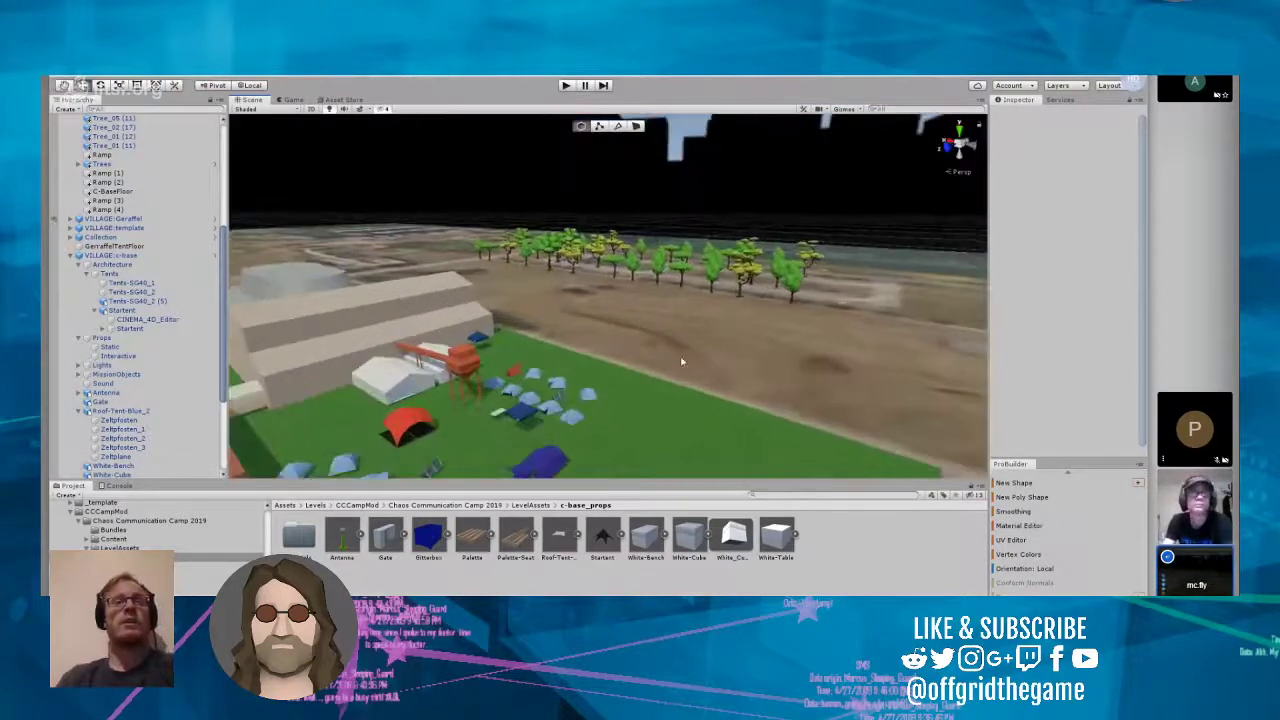
pyautogui.keyDown('alt'); pyautogui.moveTo(742, 331); pyautogui.dragTo(581, 387); pyautogui.keyUp('alt')
pyautogui.scroll(-3, 581, 387)
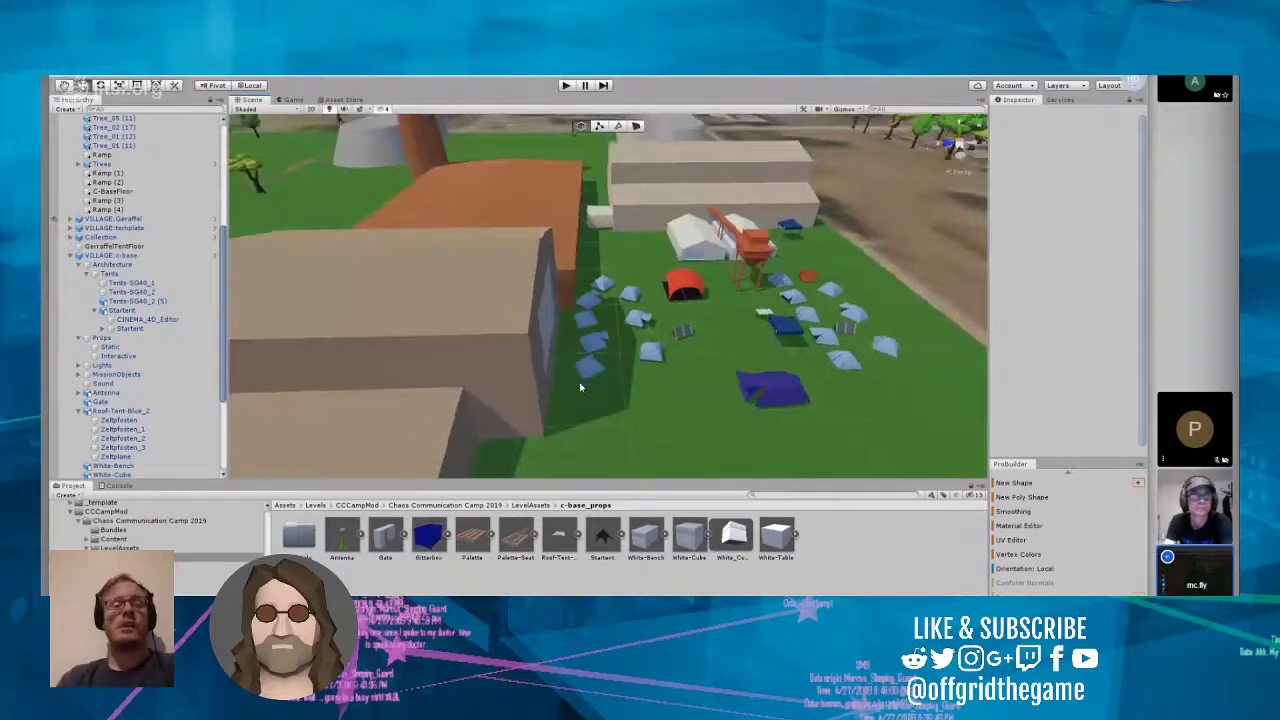
pyautogui.scroll(-3, 612, 380)
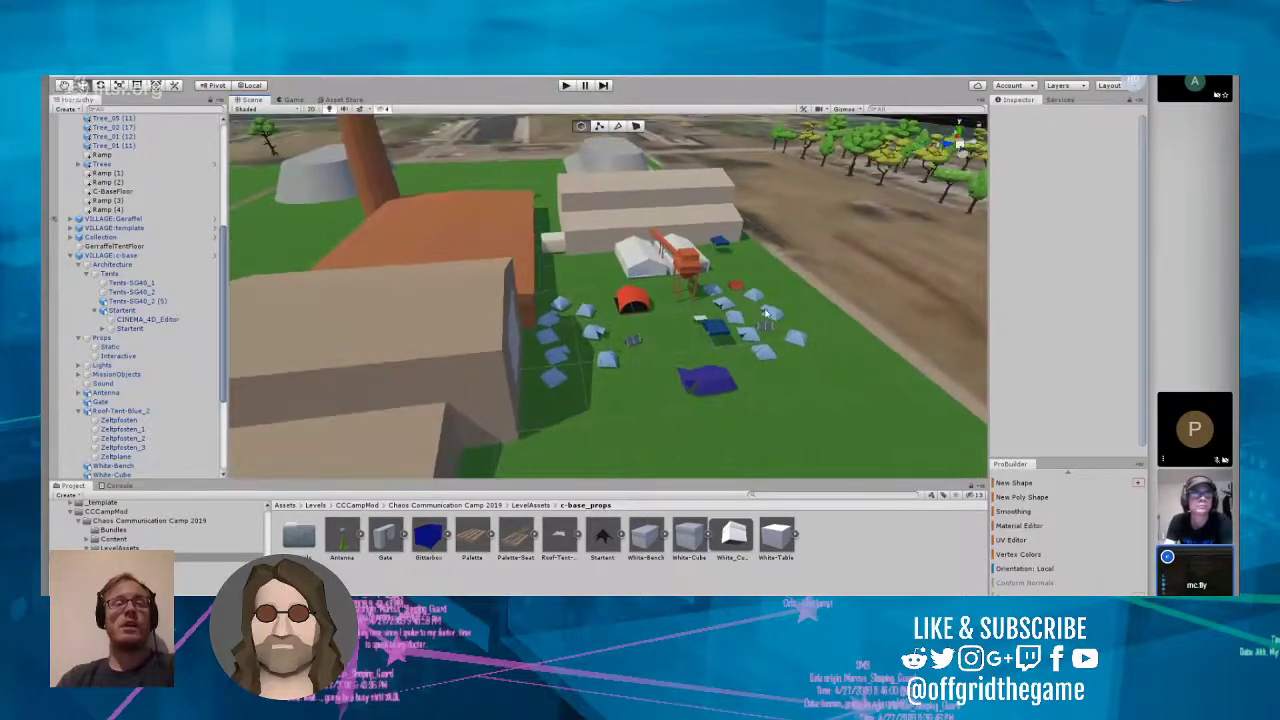
pyautogui.moveTo(817, 377); pyautogui.dragTo(670, 369, button='right')
pyautogui.scroll(-5, 427, 304)
# Step: Raise the CCC_Rocket_01 (1) model in the Milliways village to a Y position of -0.67
pyautogui.click(670, 369)
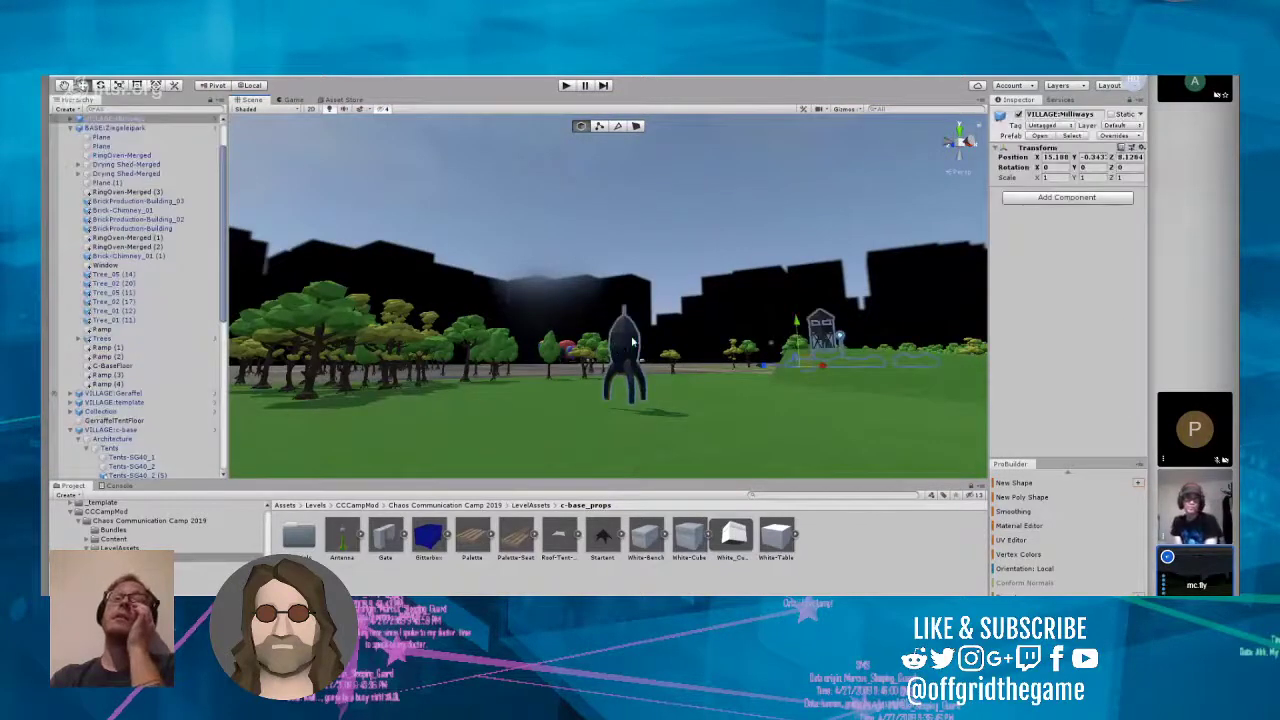
pyautogui.click(632, 343)
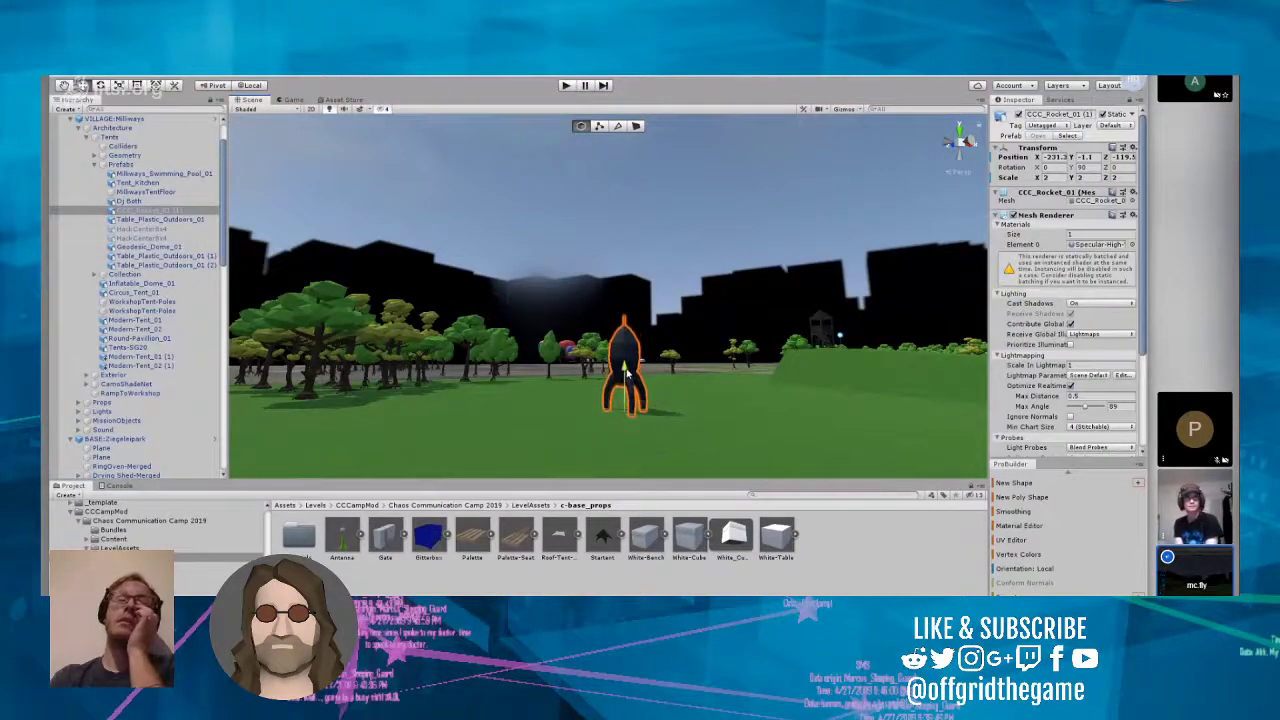
pyautogui.moveTo(627, 373); pyautogui.dragTo(627, 364)
pyautogui.moveTo(627, 364); pyautogui.dragTo(612, 340, button='right')
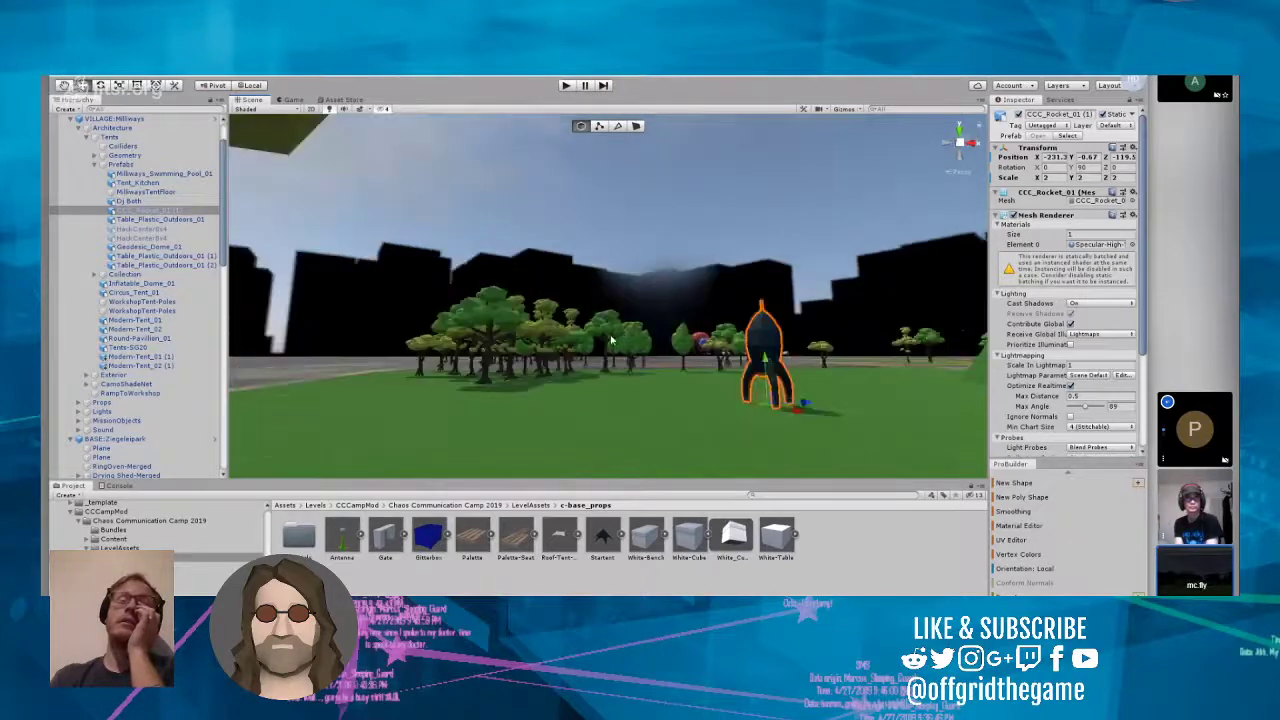
# Step: Survey the camp from the rocket and watchtower to the c-base village, examining its tents, gate, roof tent and antenna from above
pyautogui.scroll(8, 612, 341)
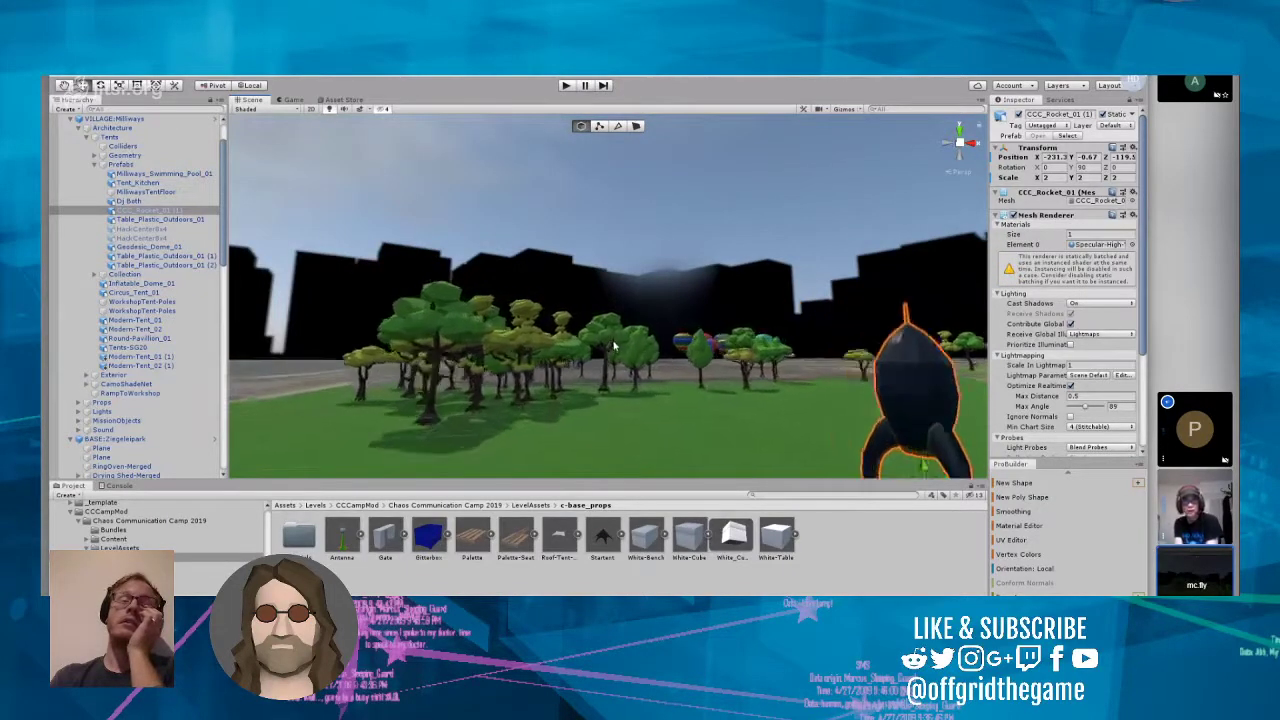
pyautogui.scroll(8, 614, 346)
pyautogui.moveTo(614, 346); pyautogui.dragTo(726, 367, button='right')
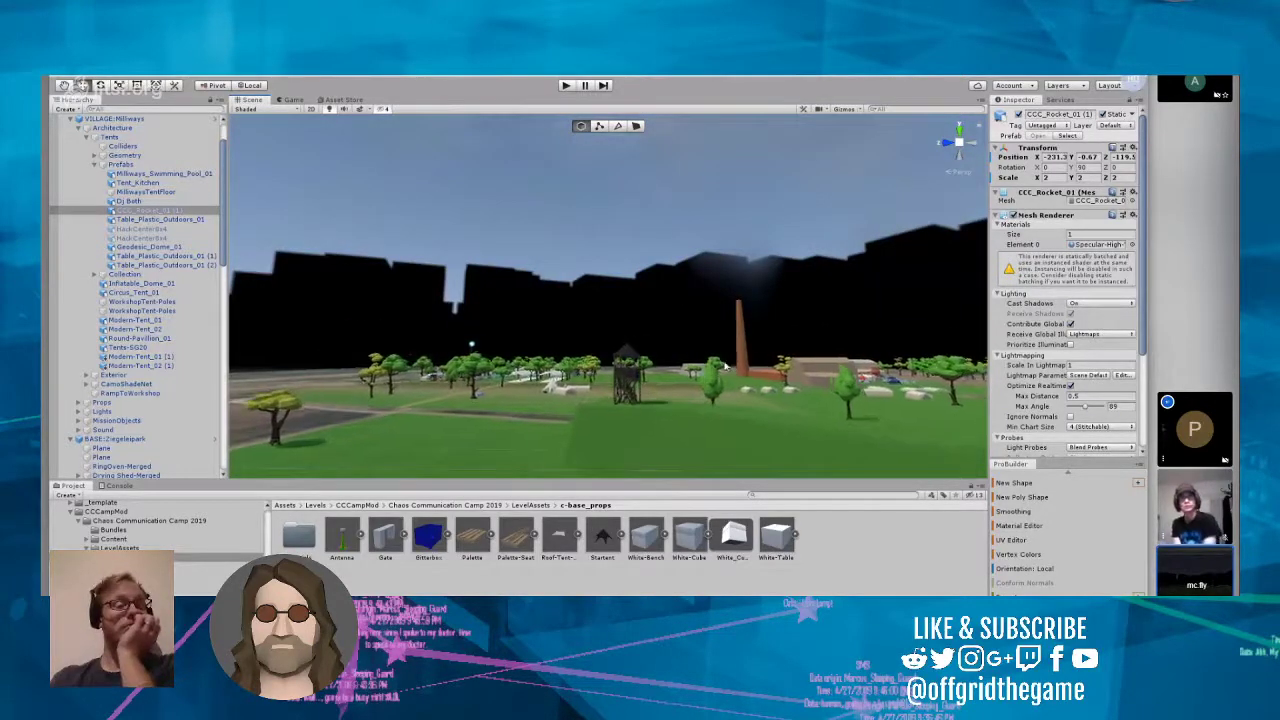
pyautogui.scroll(8, 722, 367)
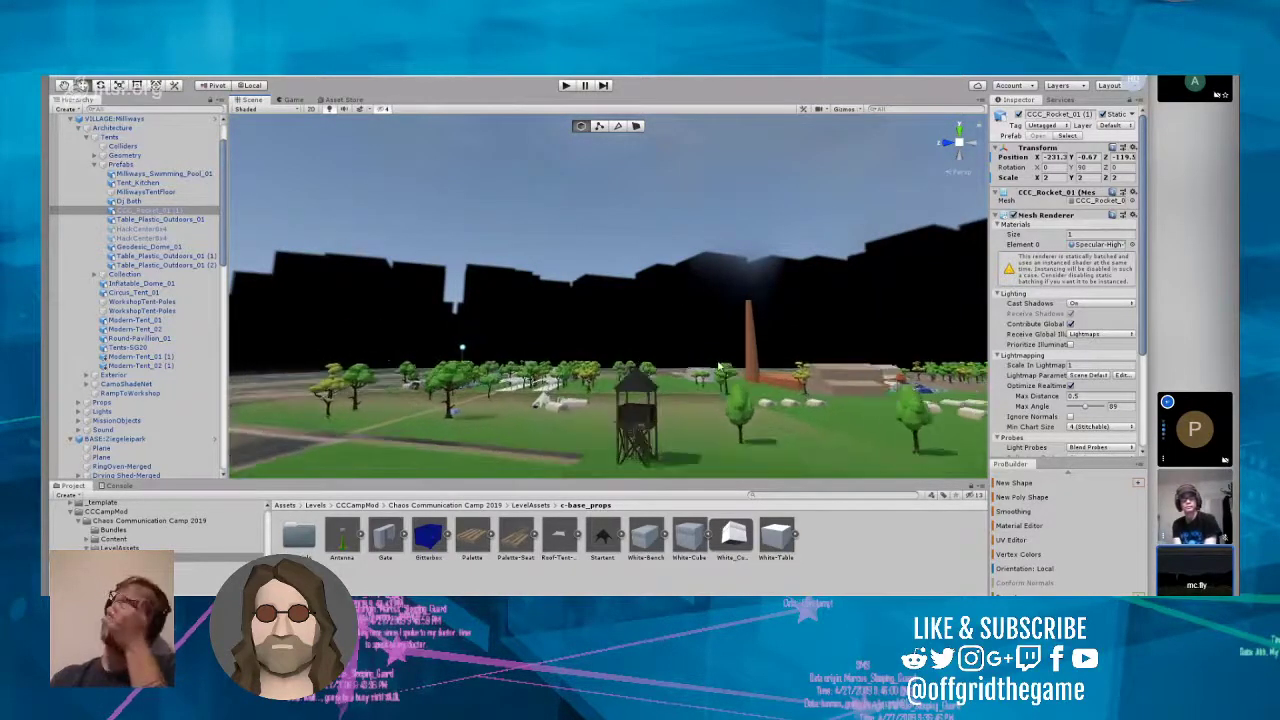
pyautogui.scroll(8, 720, 367)
pyautogui.scroll(2, 712, 366)
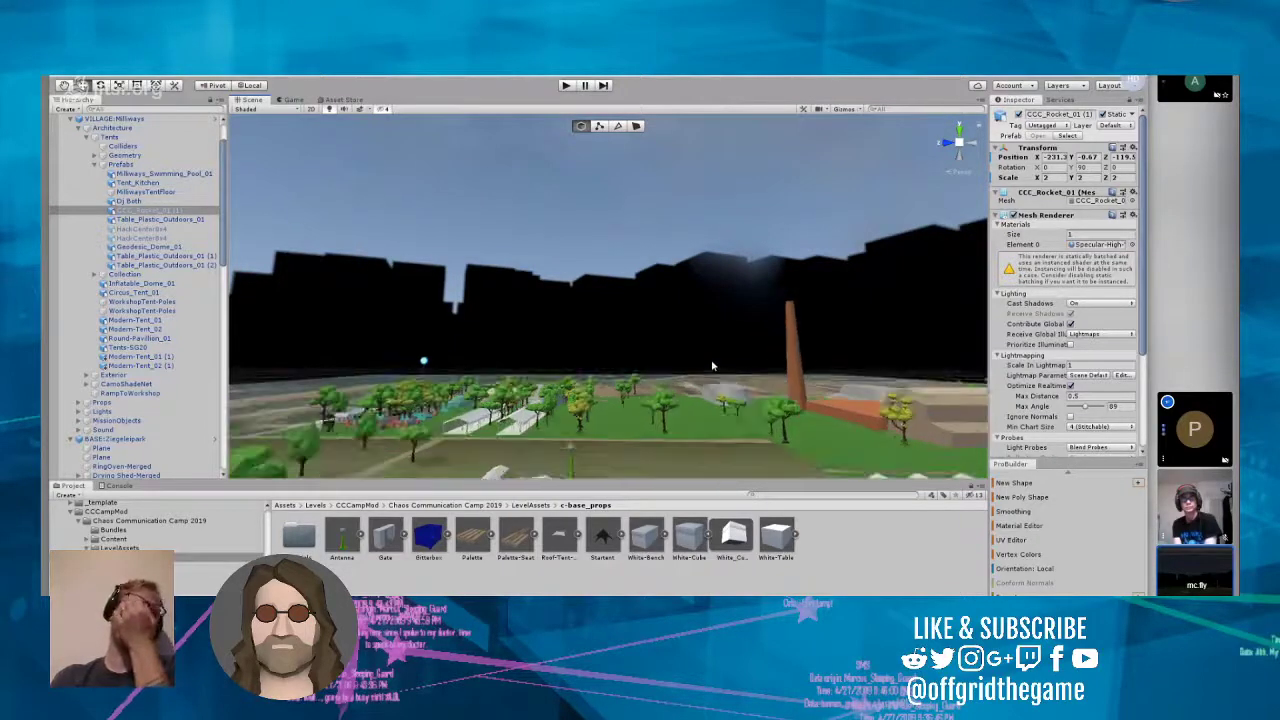
pyautogui.scroll(3, 711, 362)
pyautogui.moveTo(711, 359); pyautogui.dragTo(574, 426, button='right')
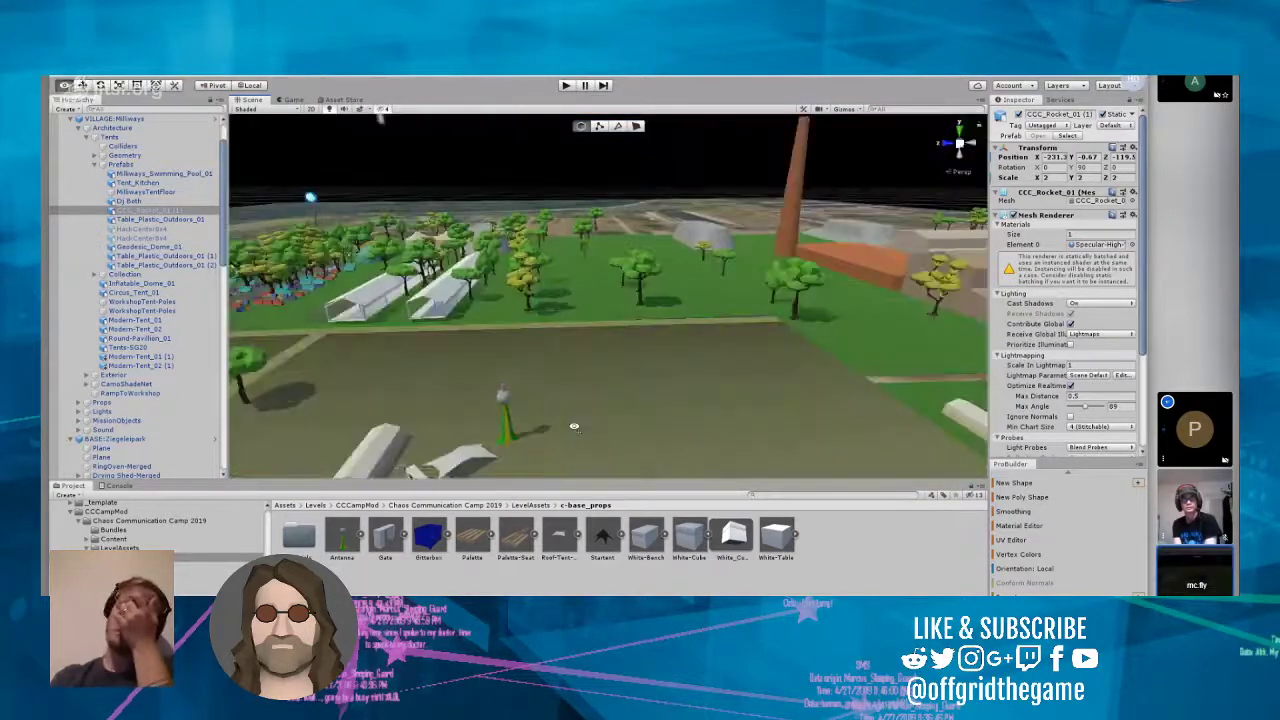
pyautogui.scroll(-3, 580, 434)
pyautogui.scroll(-5, 580, 434)
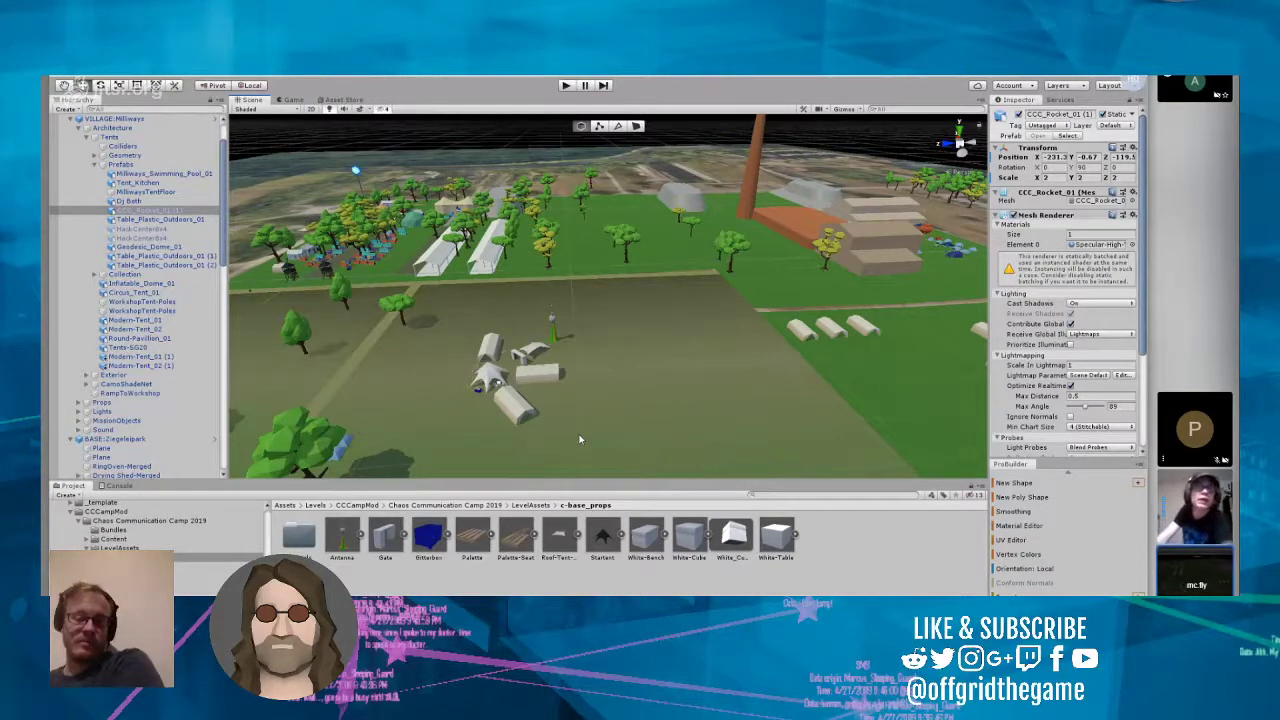
pyautogui.moveTo(599, 400); pyautogui.dragTo(570, 388, button='right')
pyautogui.press('w')
pyautogui.press('w')
pyautogui.scroll(-2, 596, 403)
pyautogui.scroll(-6, 606, 385)
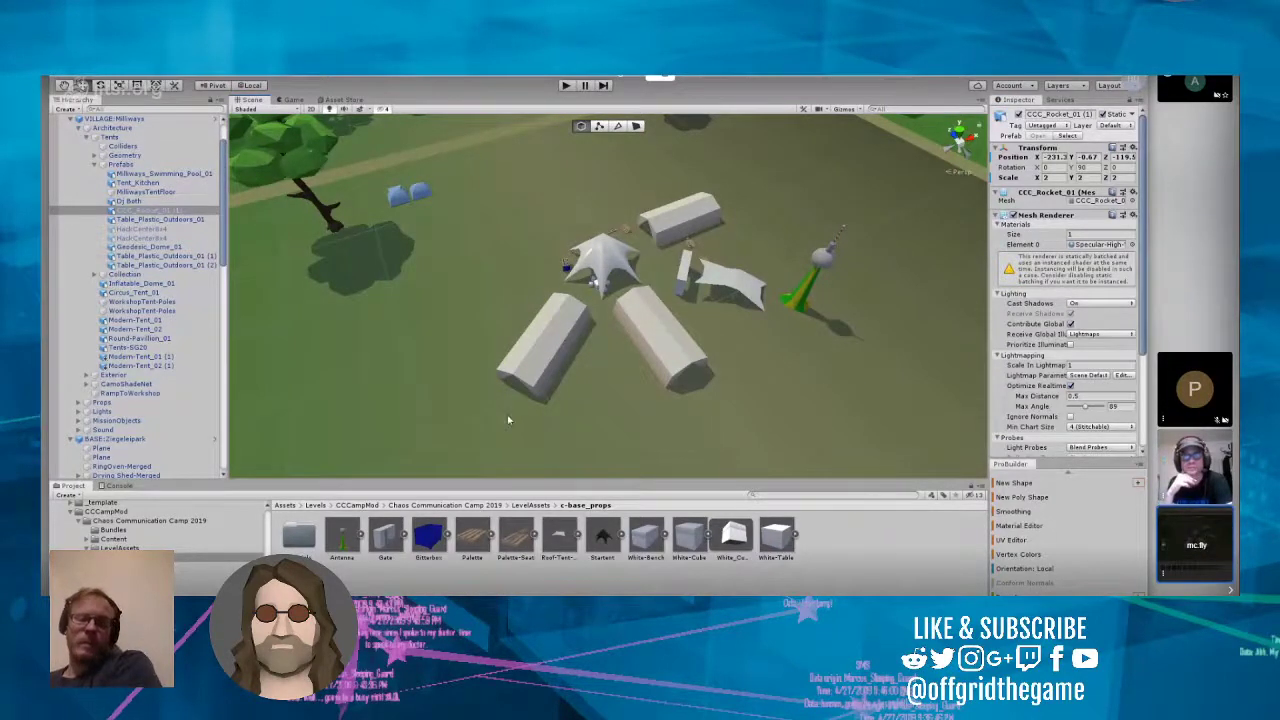
pyautogui.moveTo(509, 418); pyautogui.dragTo(518, 398, button='right')
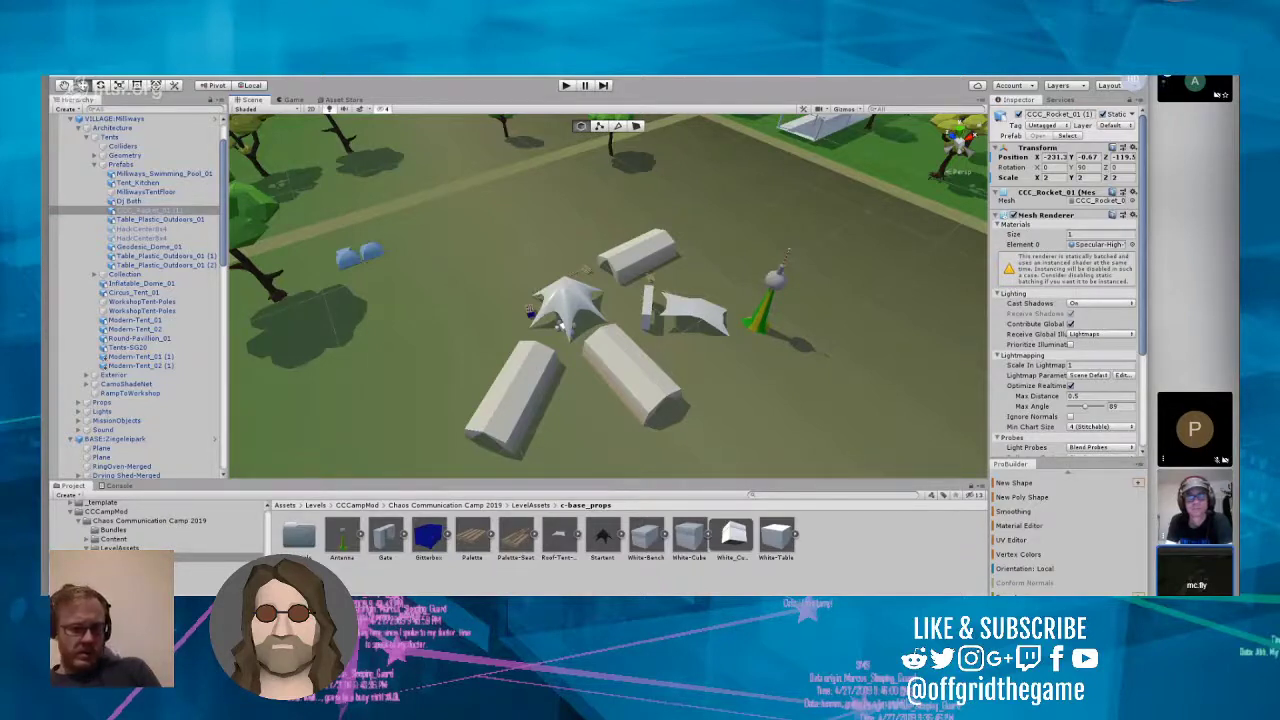
# Step: Select the BASE:Ziegeleipark prefab and examine the park grounds, paths and trees surrounding the c-base village
pyautogui.moveTo(688, 327); pyautogui.dragTo(346, 252, button='right')
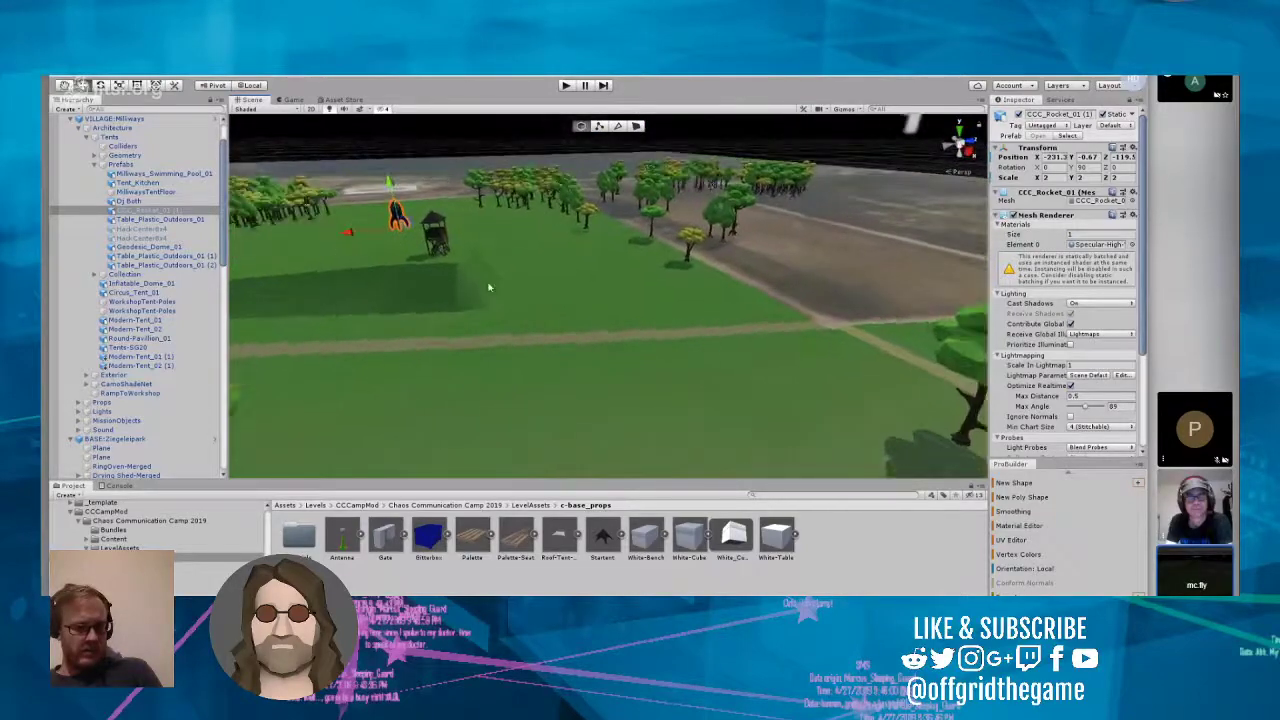
pyautogui.click(488, 288)
pyautogui.click(828, 261)
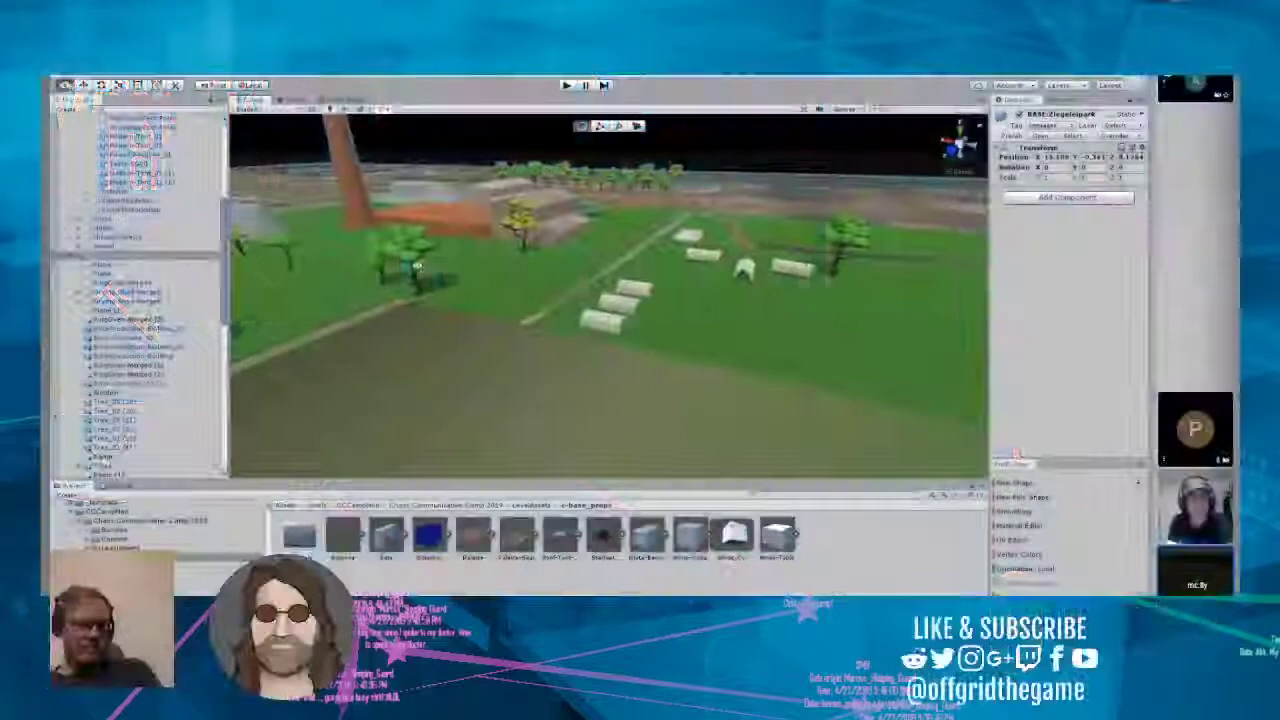
pyautogui.moveTo(320, 255); pyautogui.dragTo(57, 252, button='right')
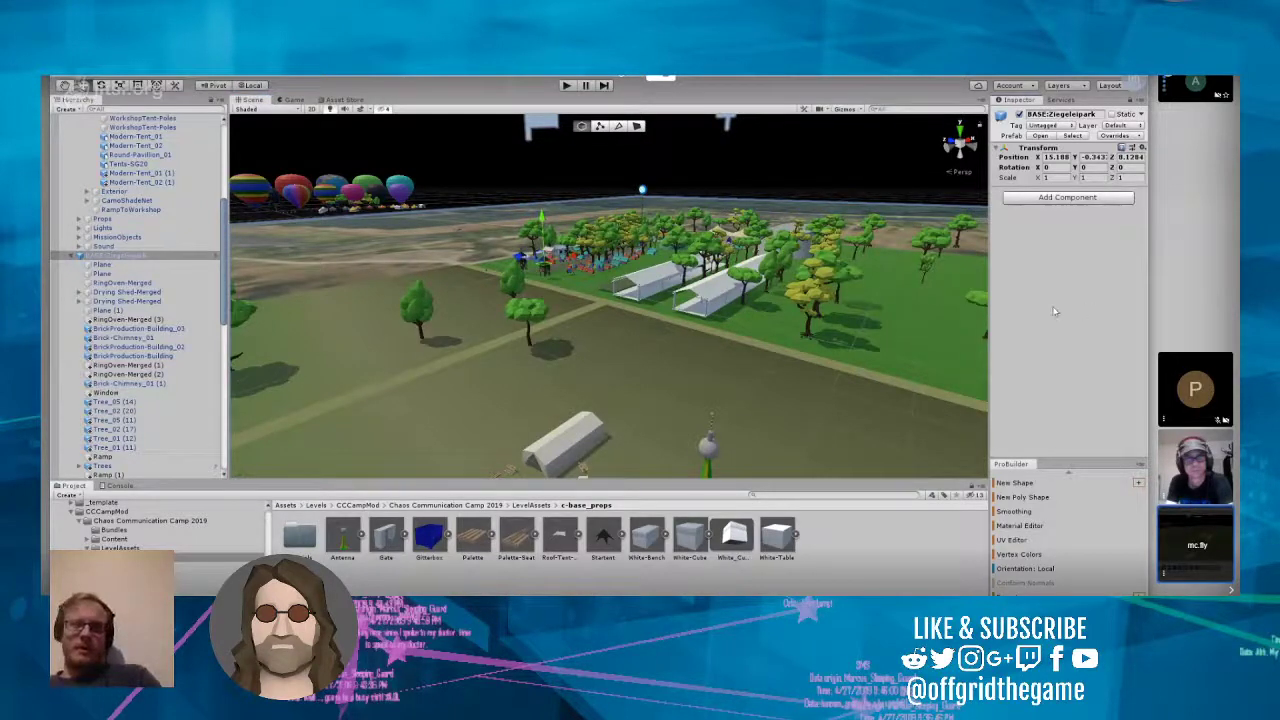
pyautogui.moveTo(935, 315); pyautogui.dragTo(849, 418, button='right')
pyautogui.scroll(-1, 910, 343)
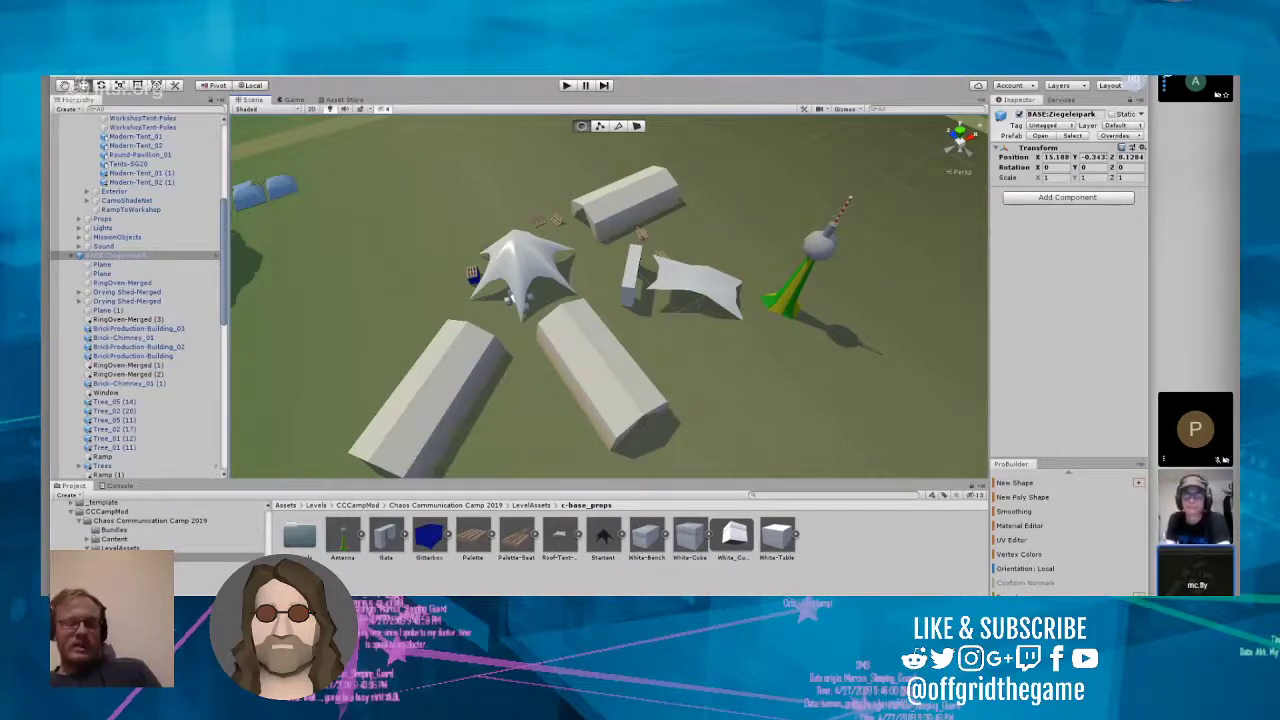
pyautogui.moveTo(748, 307); pyautogui.dragTo(587, 228, button='right')
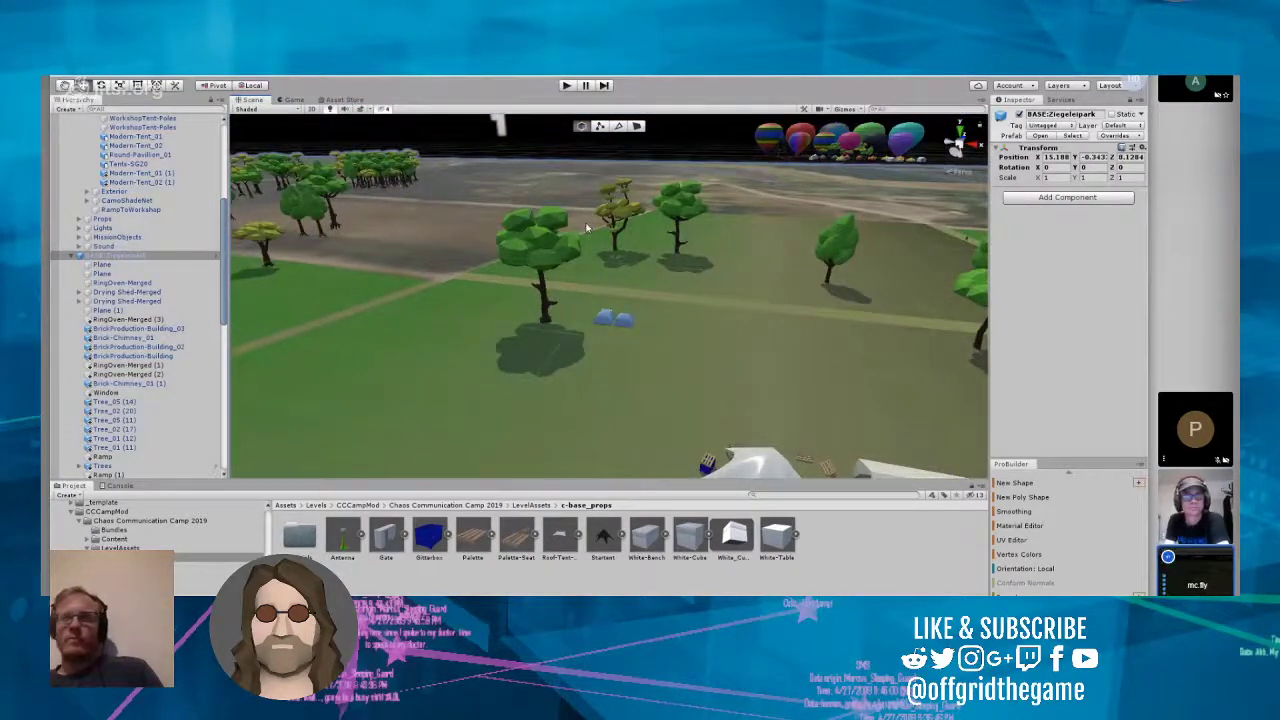